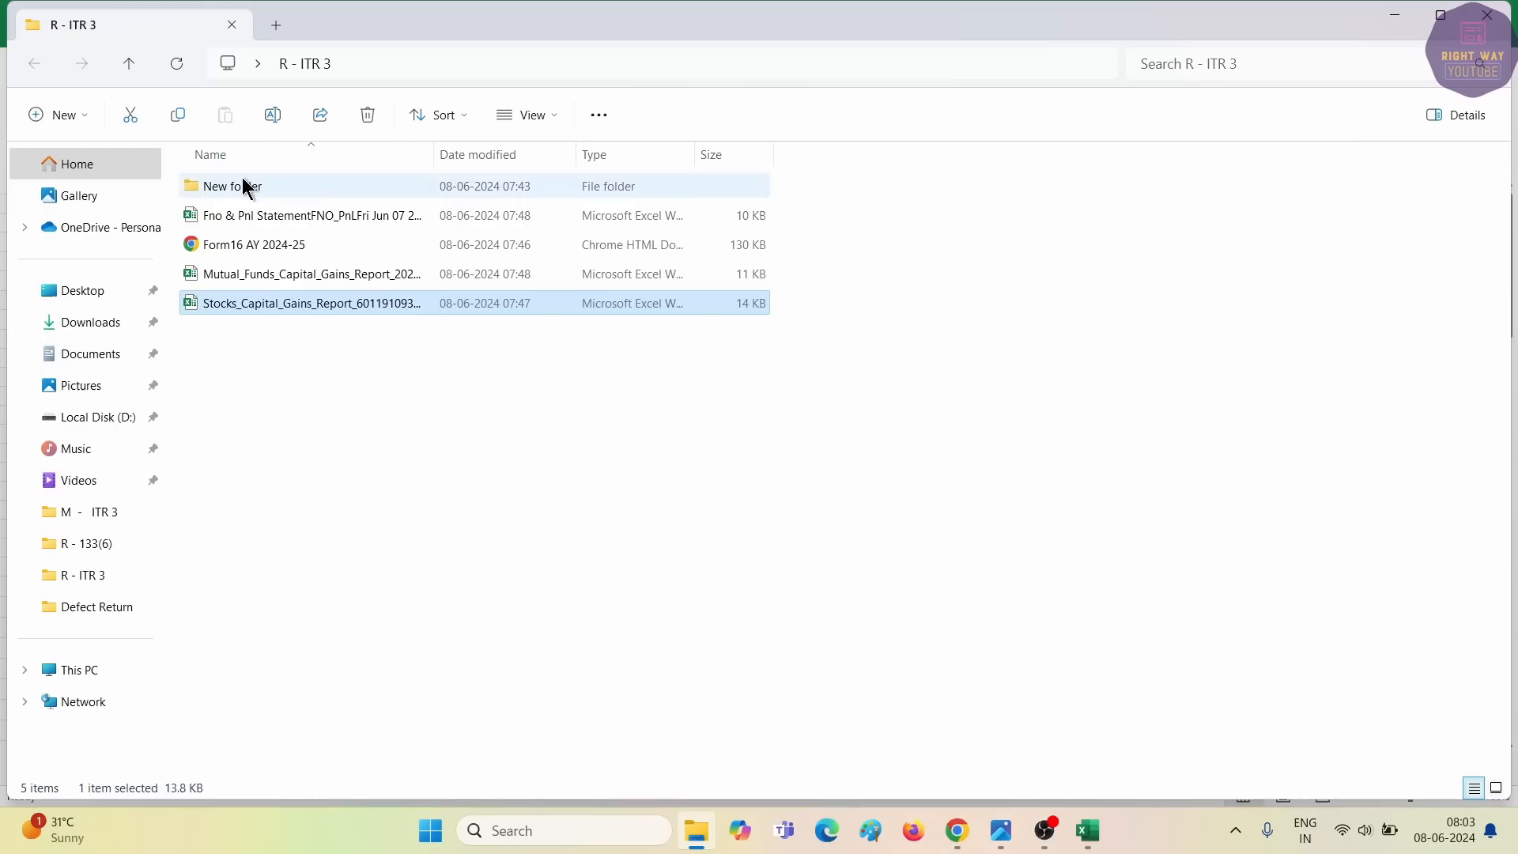
Open the FnO calculation workbook, check the Option Turnover of 7700, and close it.
double_click(244, 186)
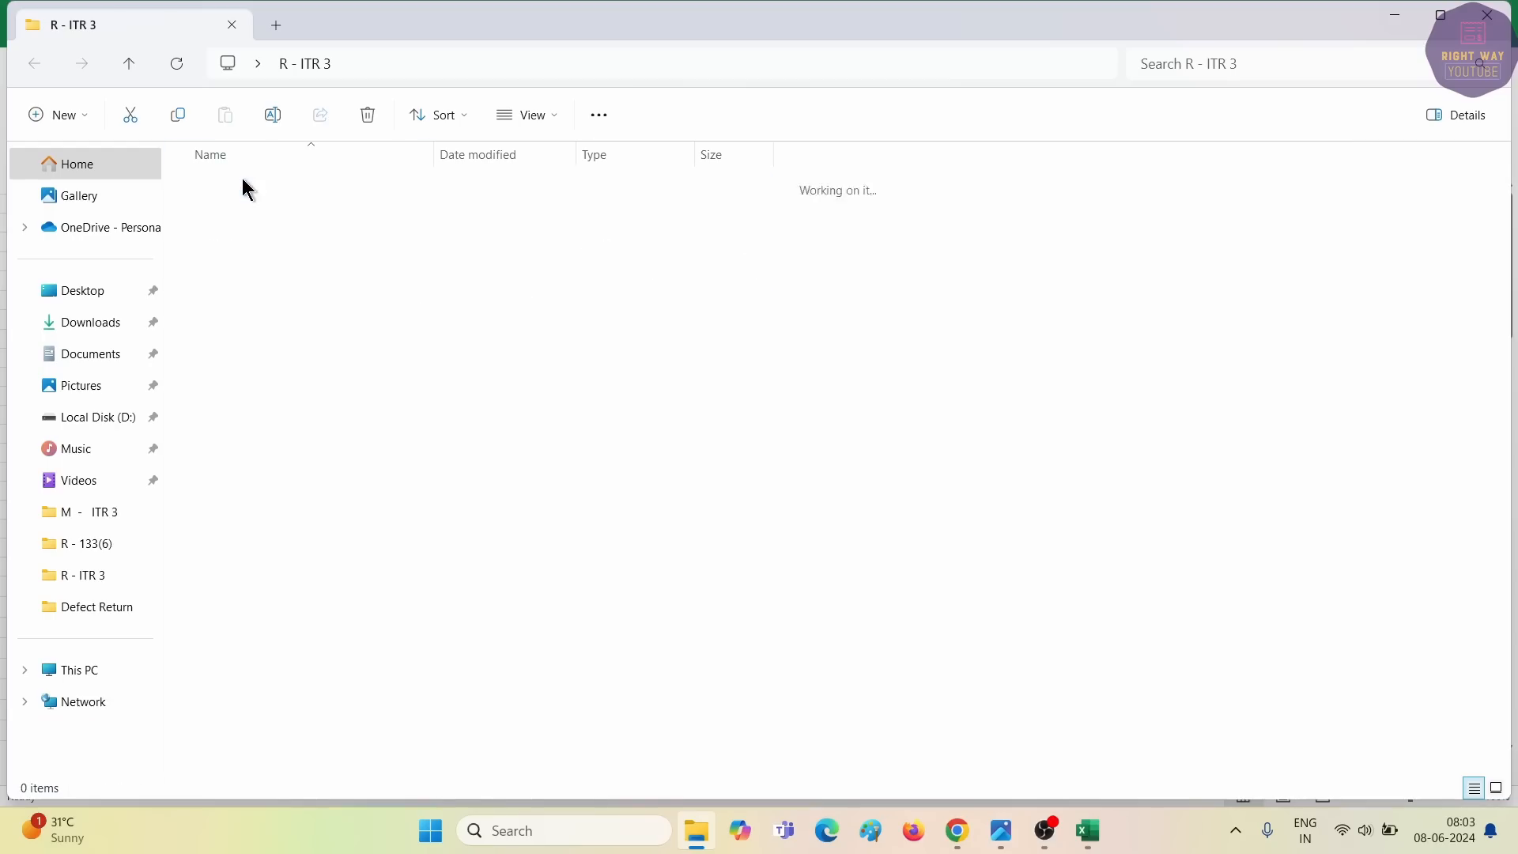
double_click(216, 217)
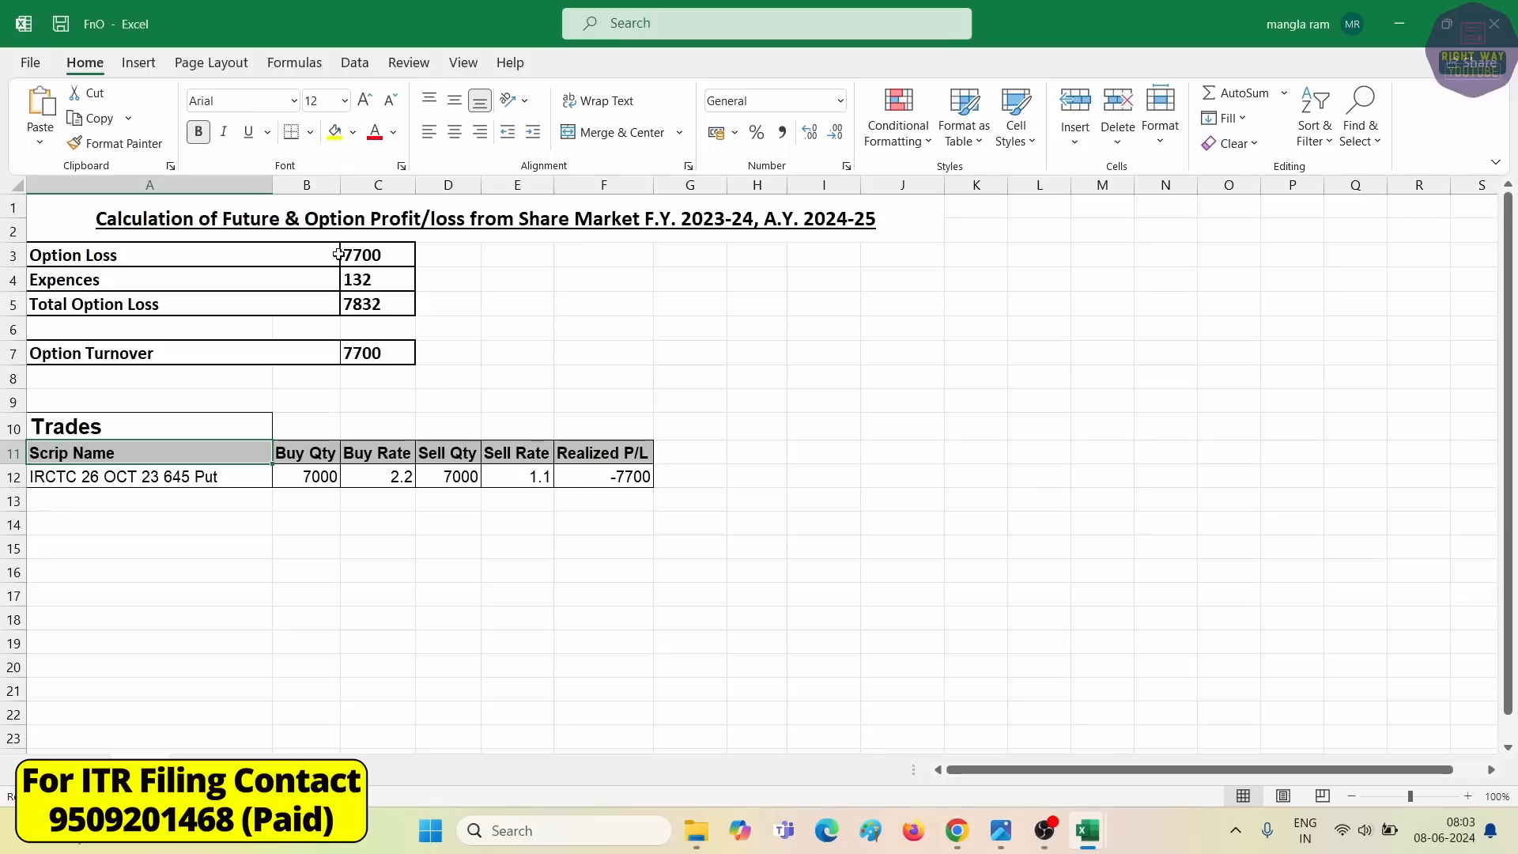
left_click(353, 354)
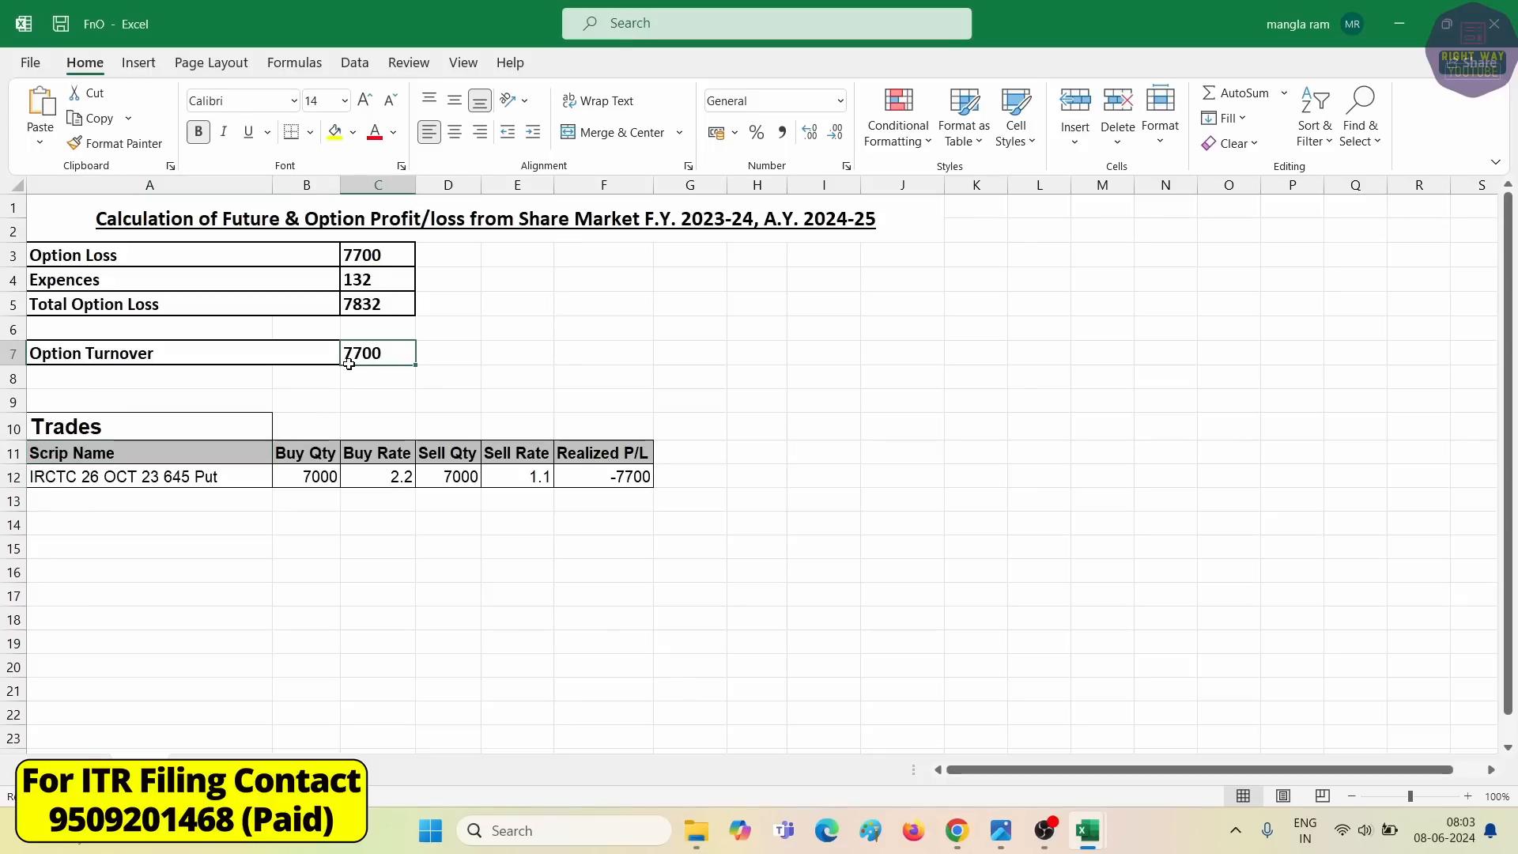
left_click(1511, 19)
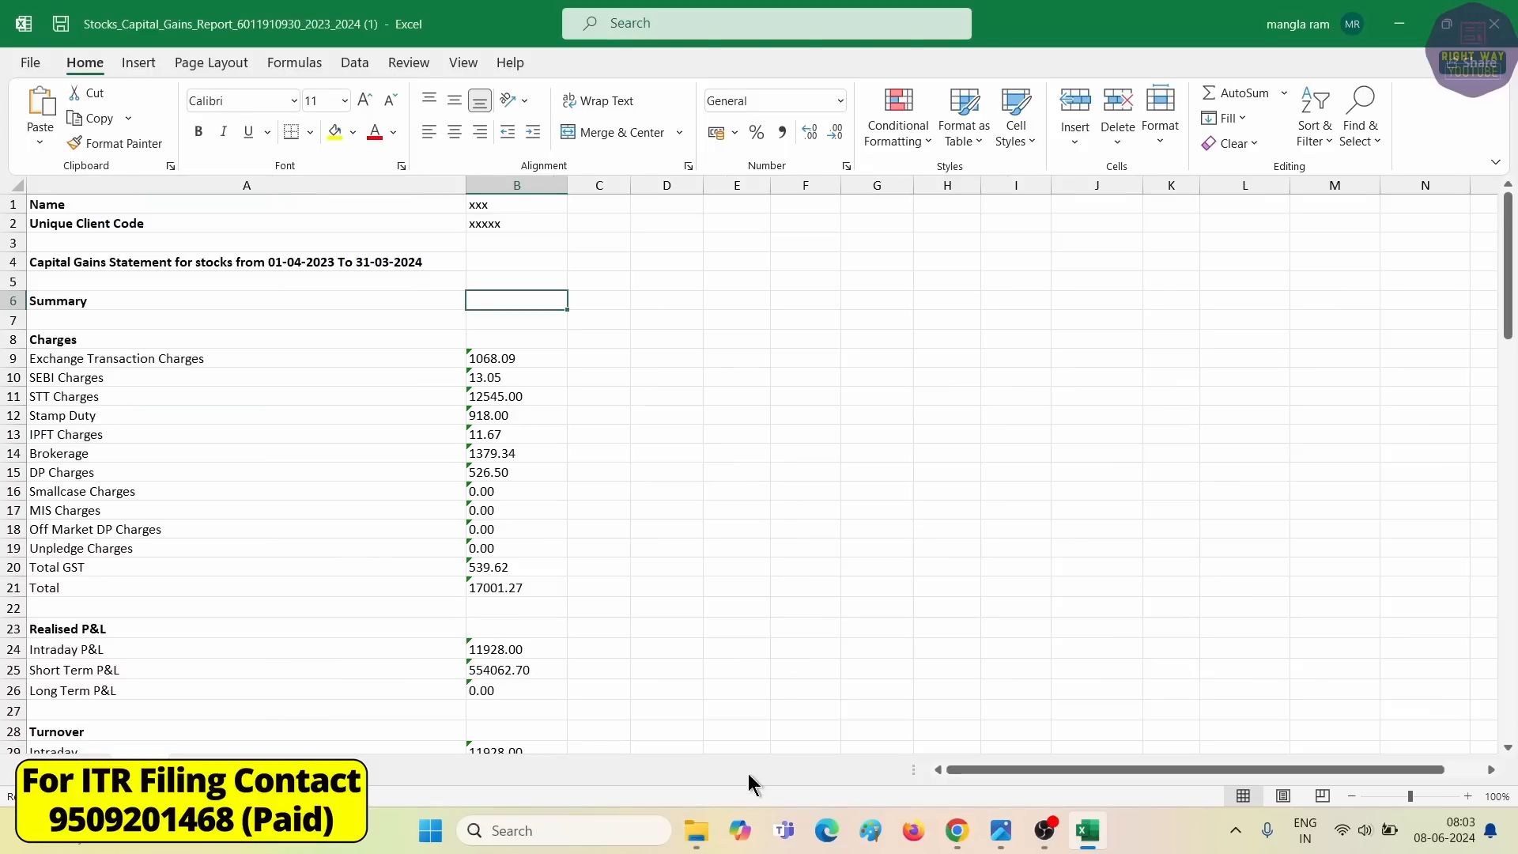
left_click(695, 830)
Check the ADANI TOTAL realised P&L in the Intraday Profit workbook, then close it.
double_click(223, 245)
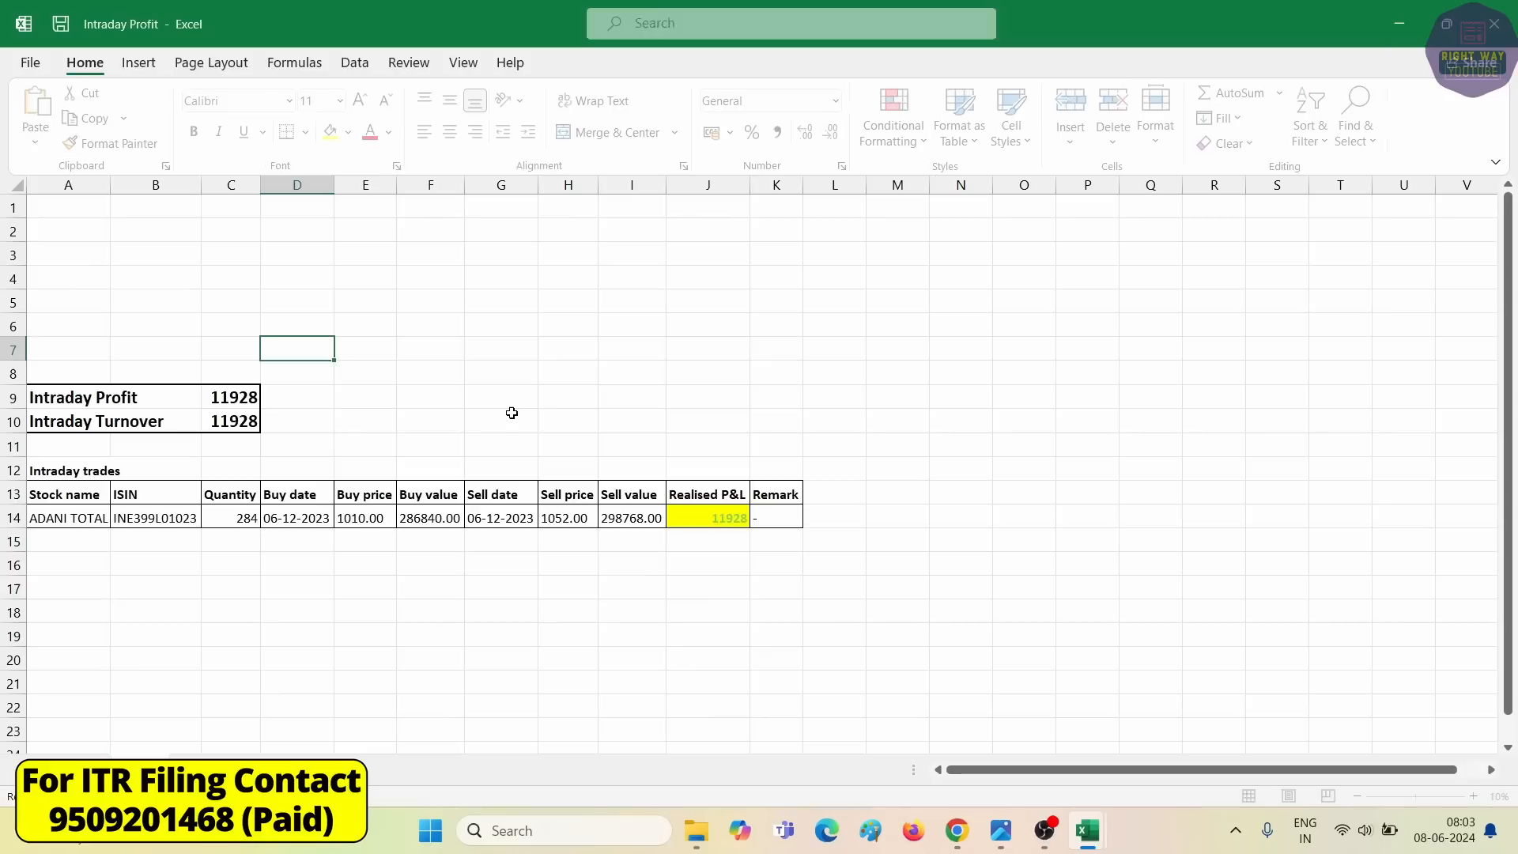
left_click(709, 522)
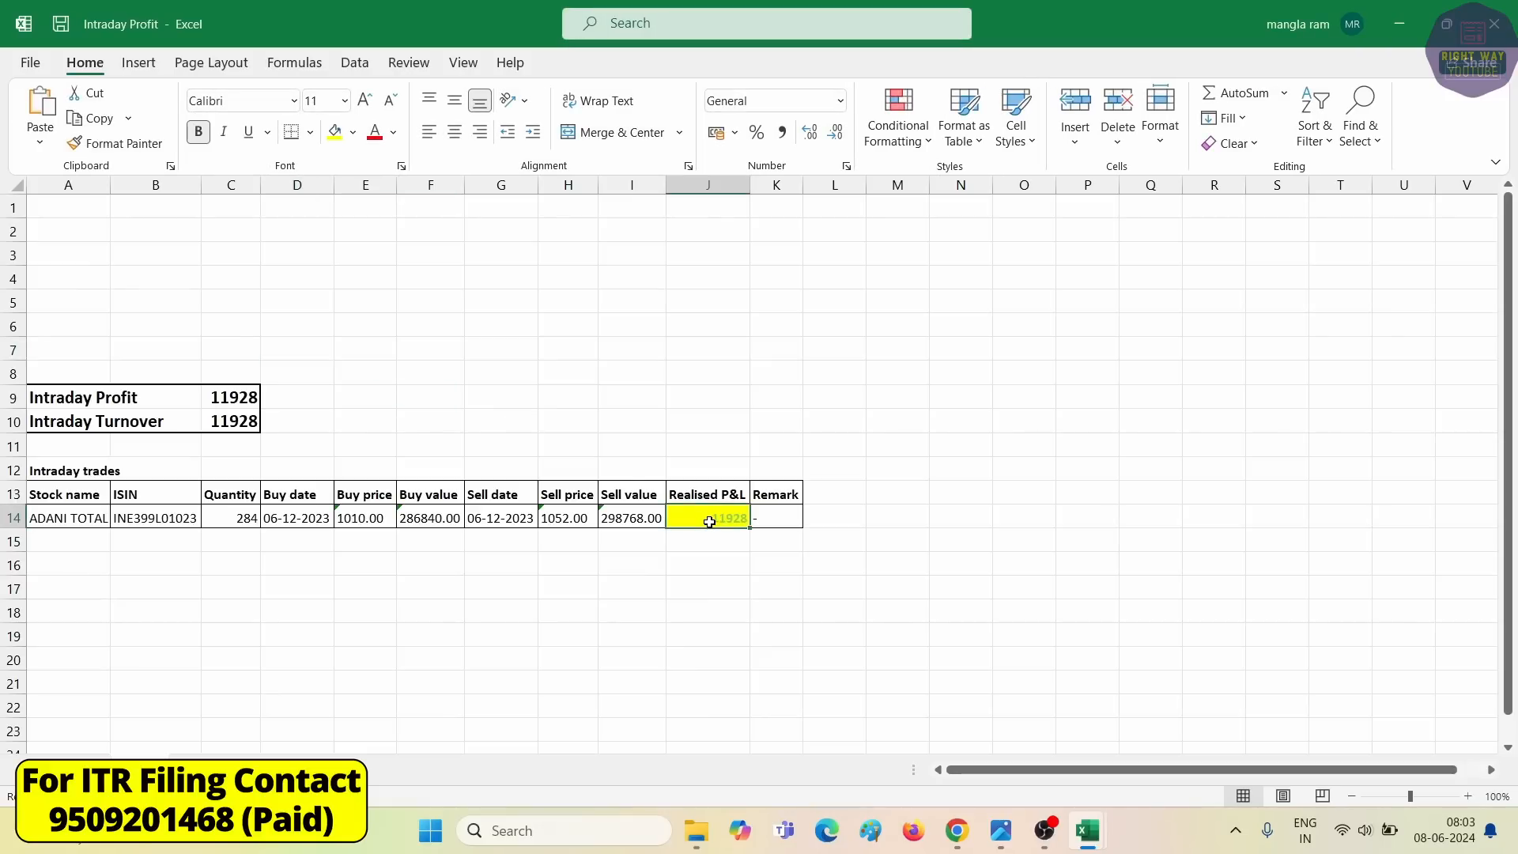
left_click(1498, 21)
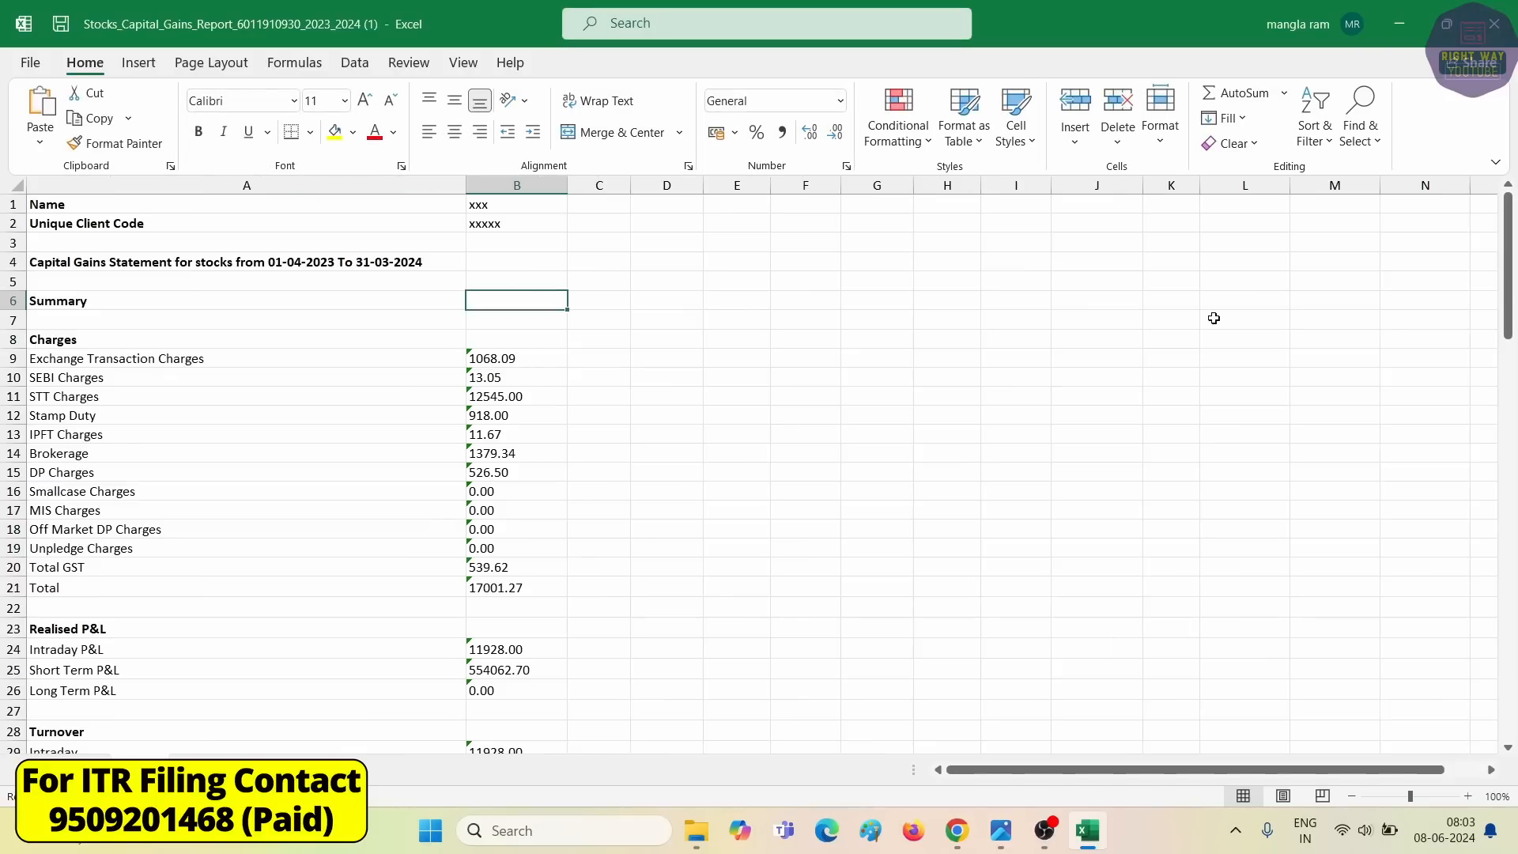
left_click(714, 832)
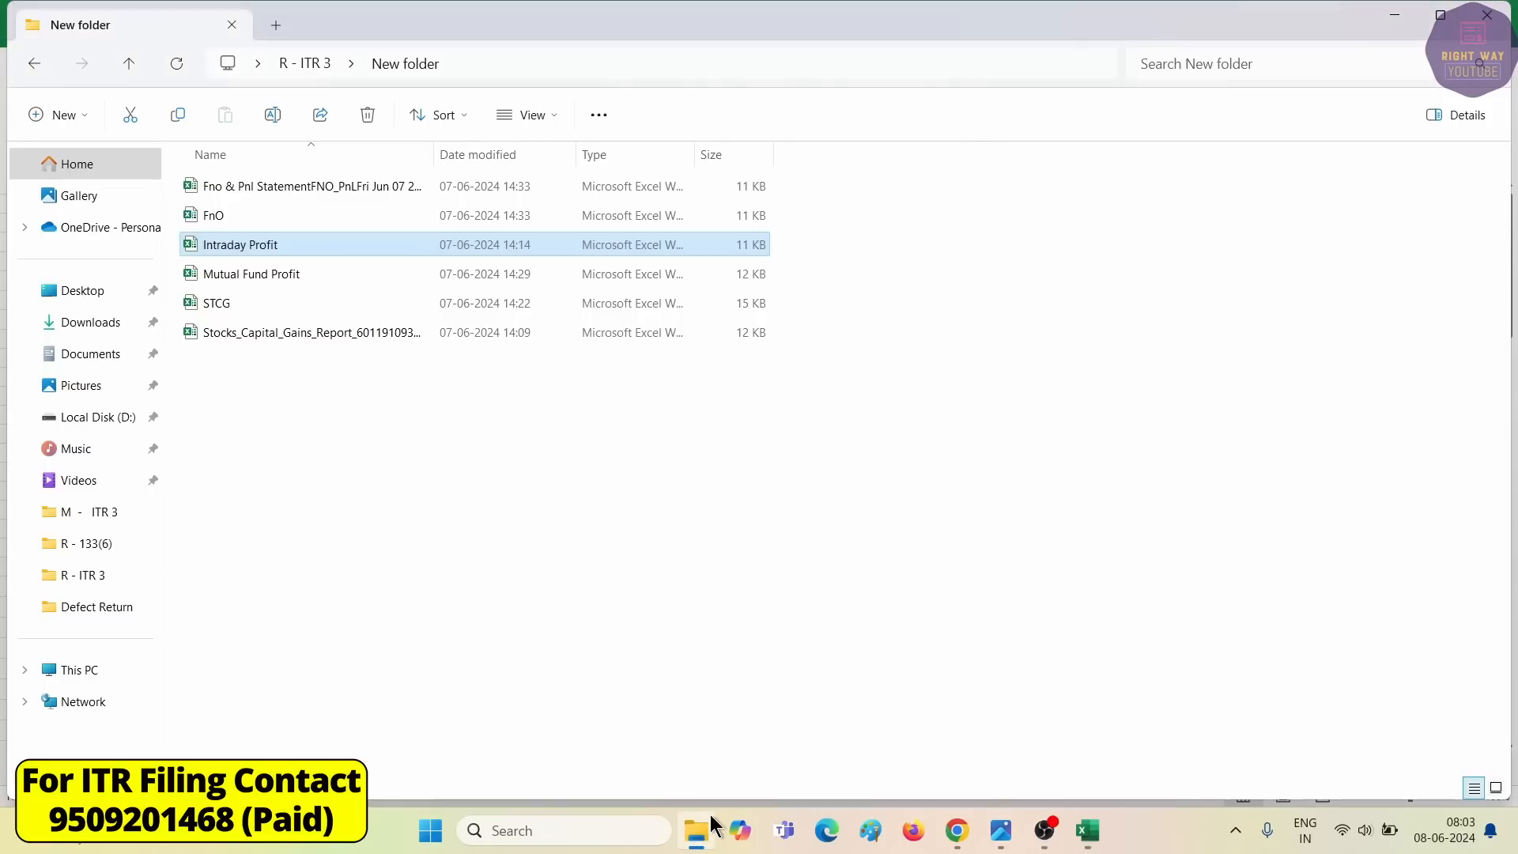
Check Short Term P&L 2137 in Mutual Fund Profit and Profit 554063 in STCG.
double_click(253, 274)
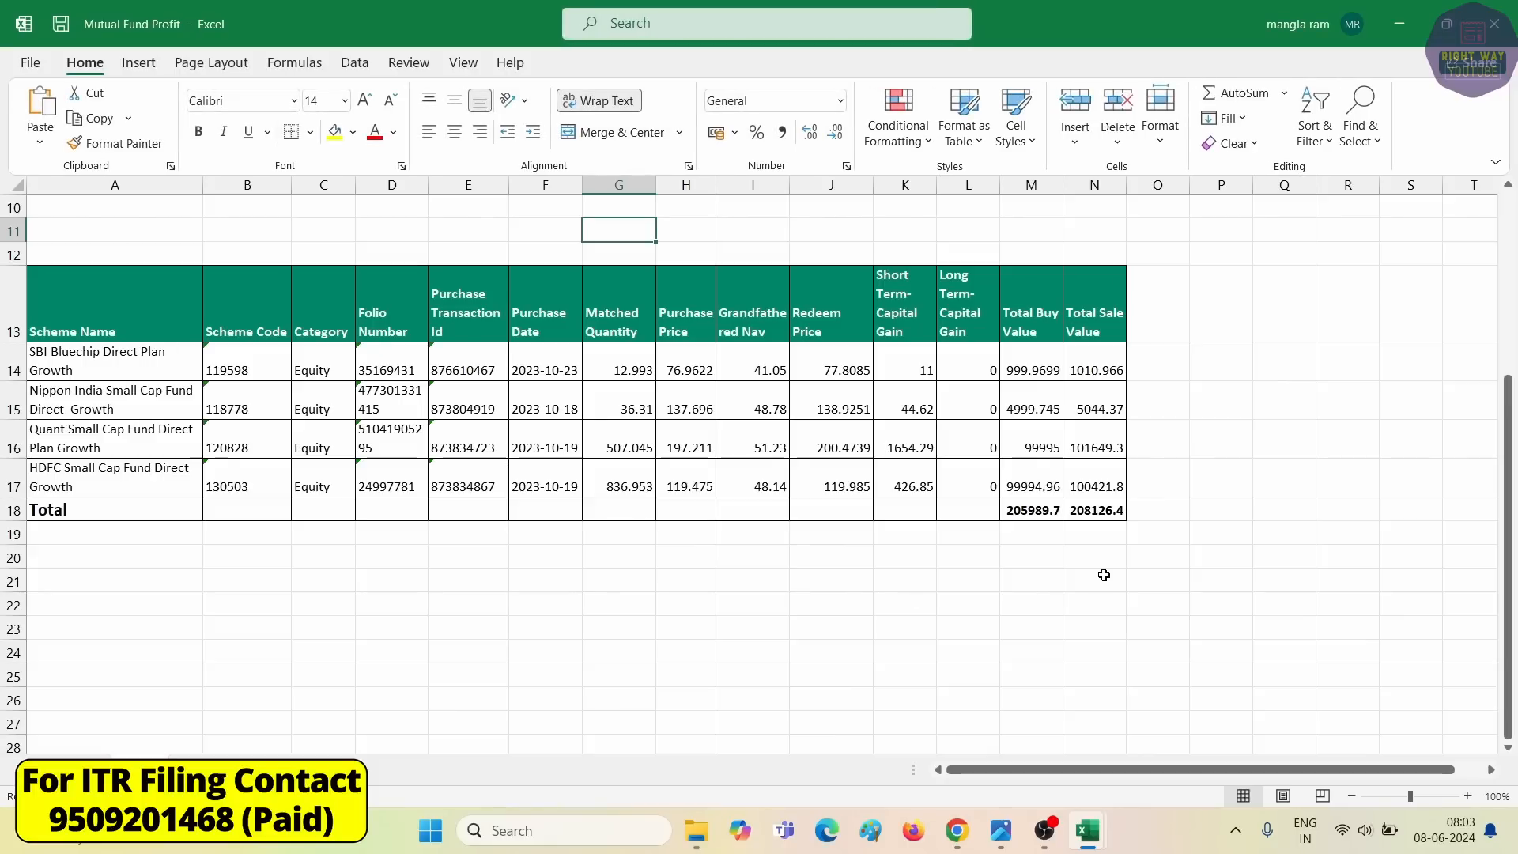
scroll(732, 474, "up", 3)
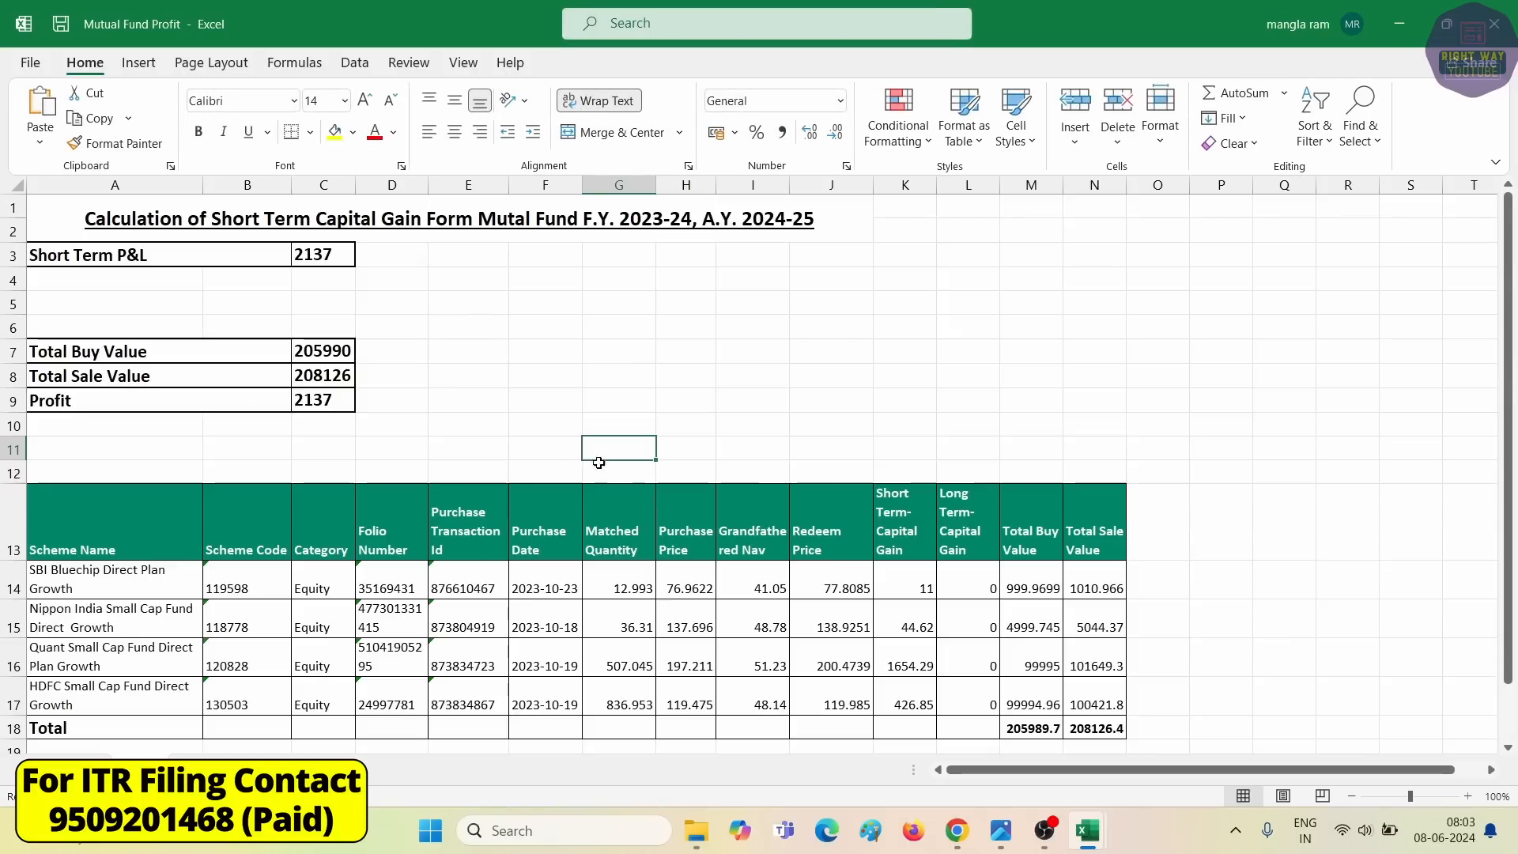
left_click(315, 252)
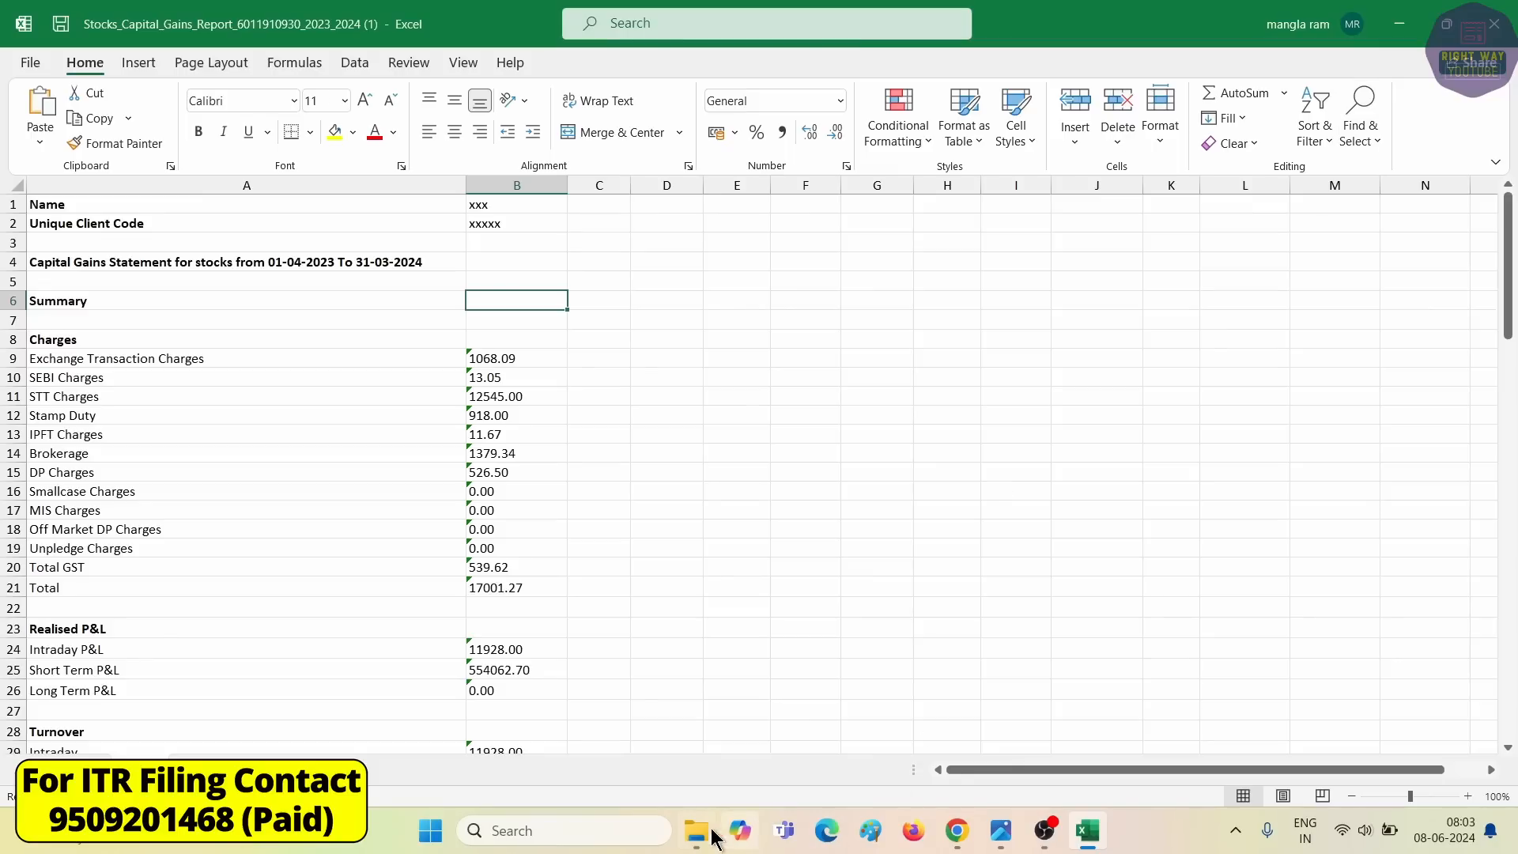
left_click(707, 830)
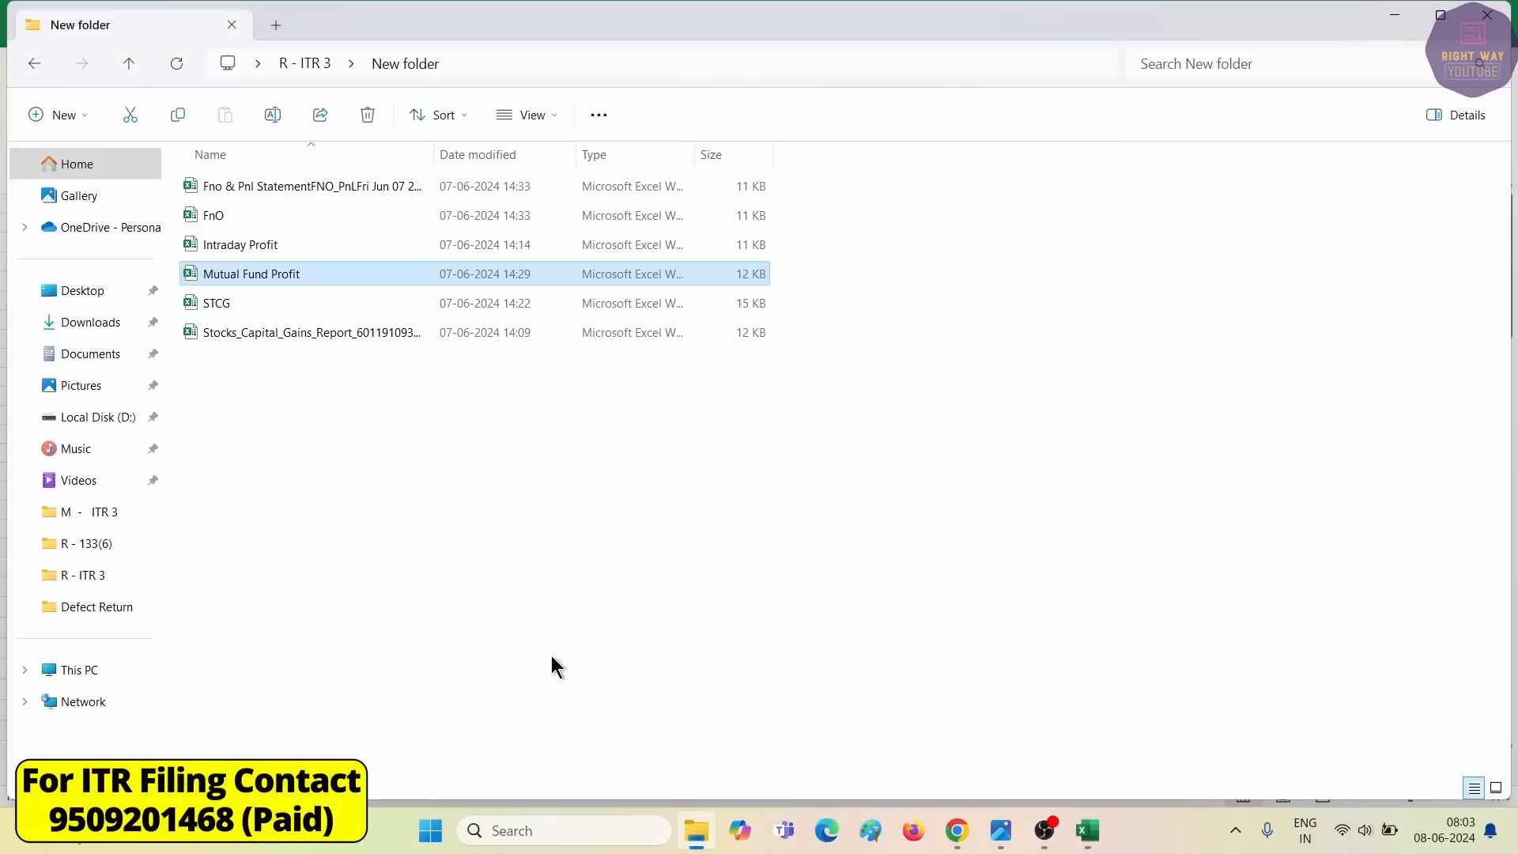
double_click(209, 301)
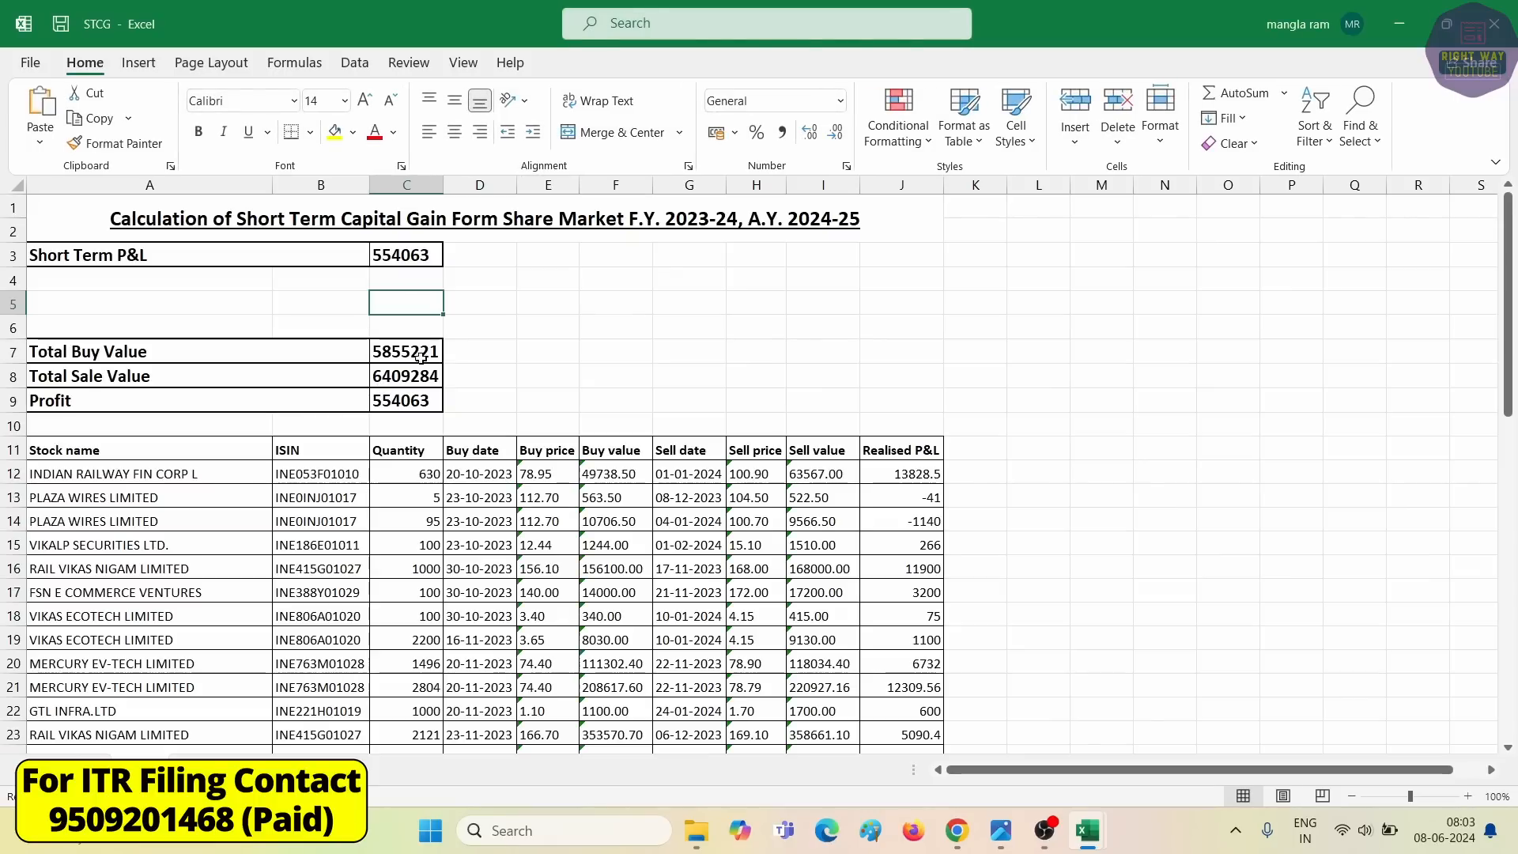
left_click(404, 400)
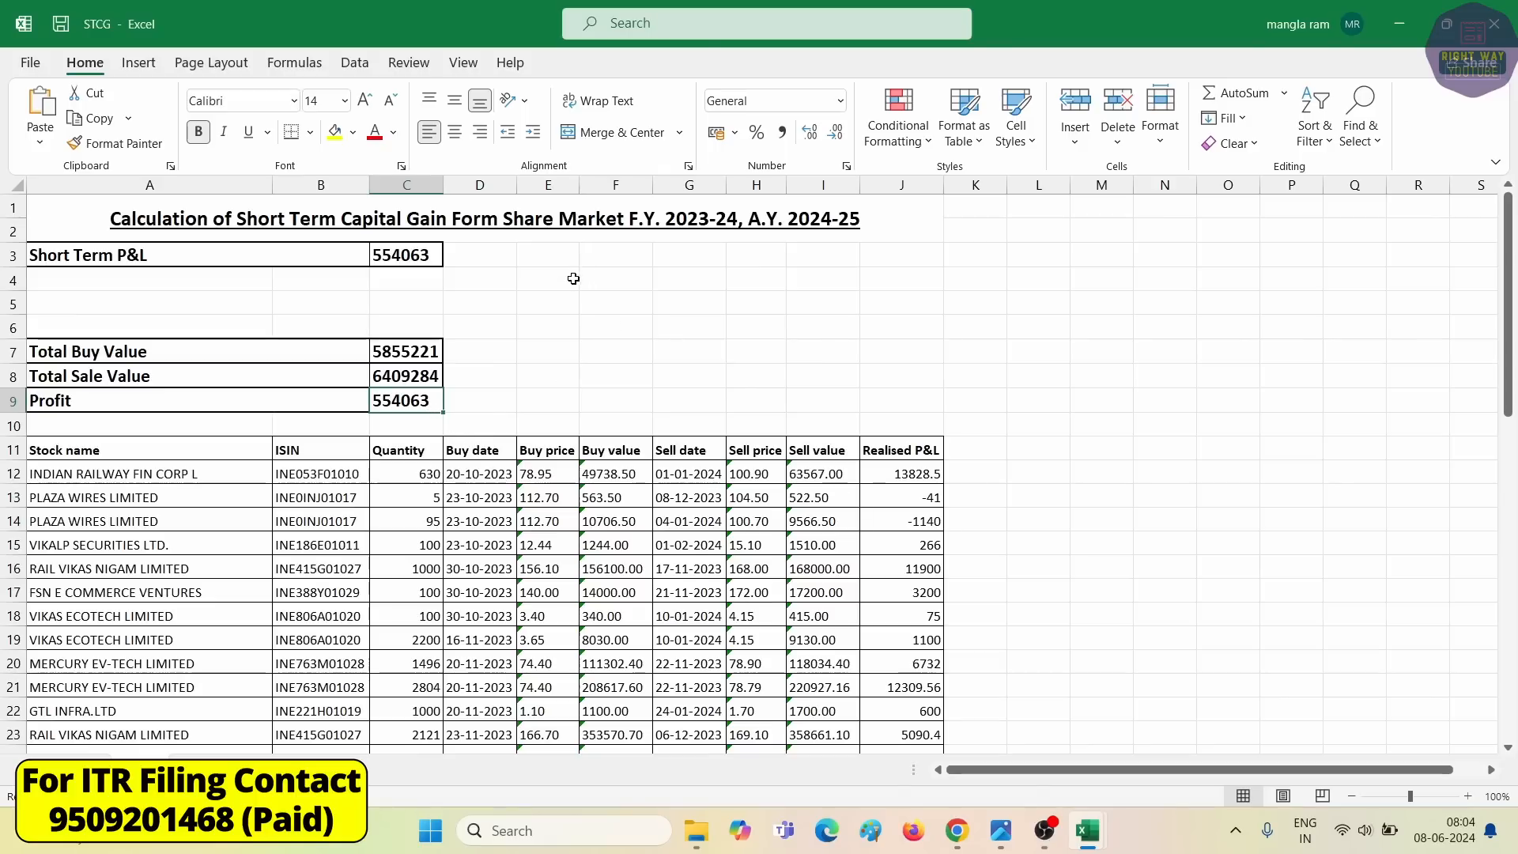
left_click(711, 830)
Review salary and TDS figures in the Form16 AY 2024-25 PDF, then close its duplicate tab.
key("alt+Left")
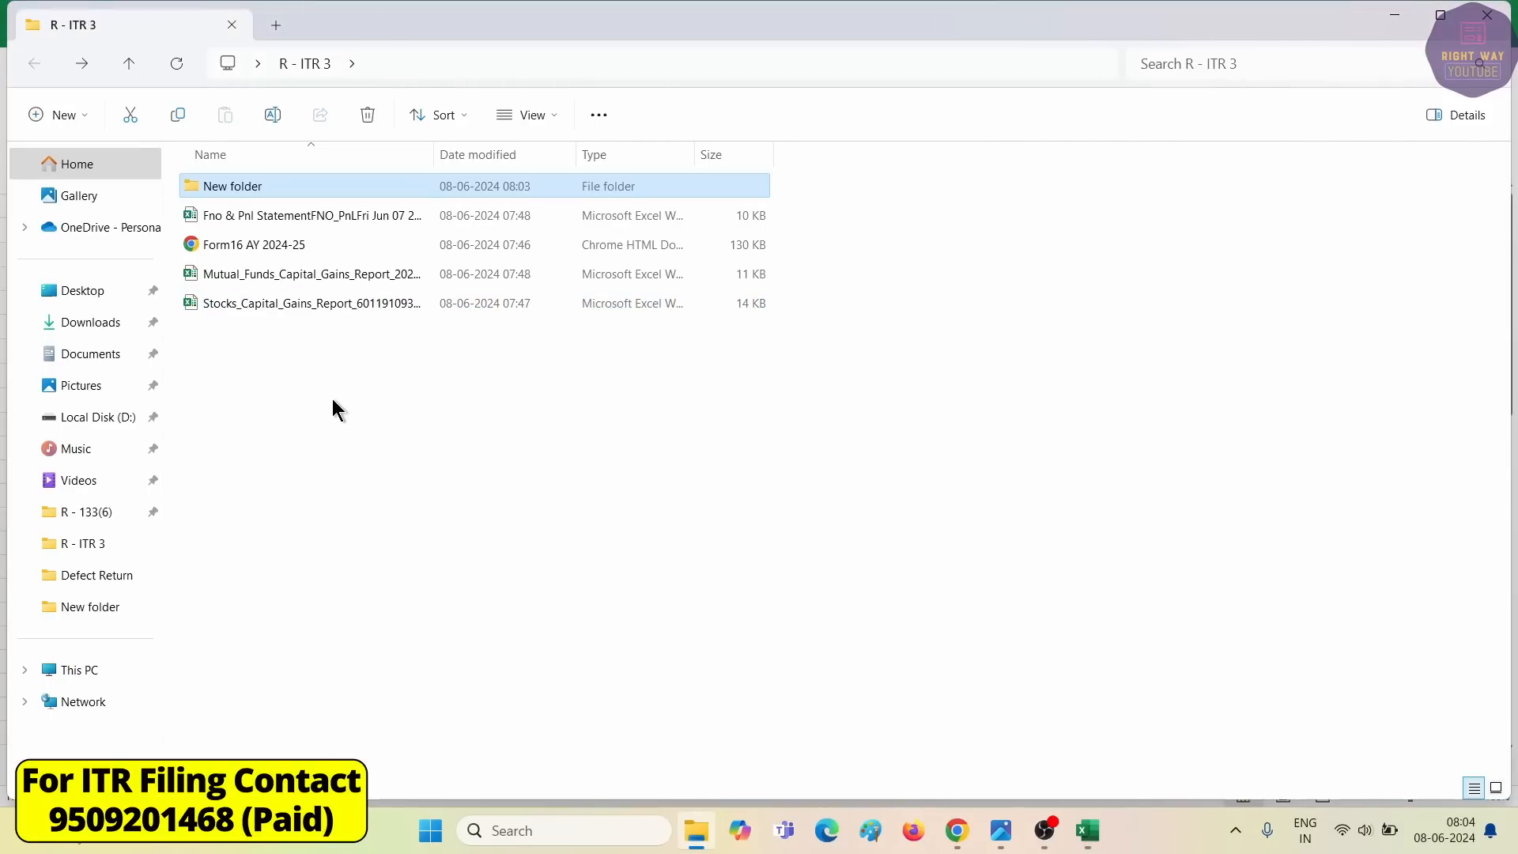
double_click(221, 245)
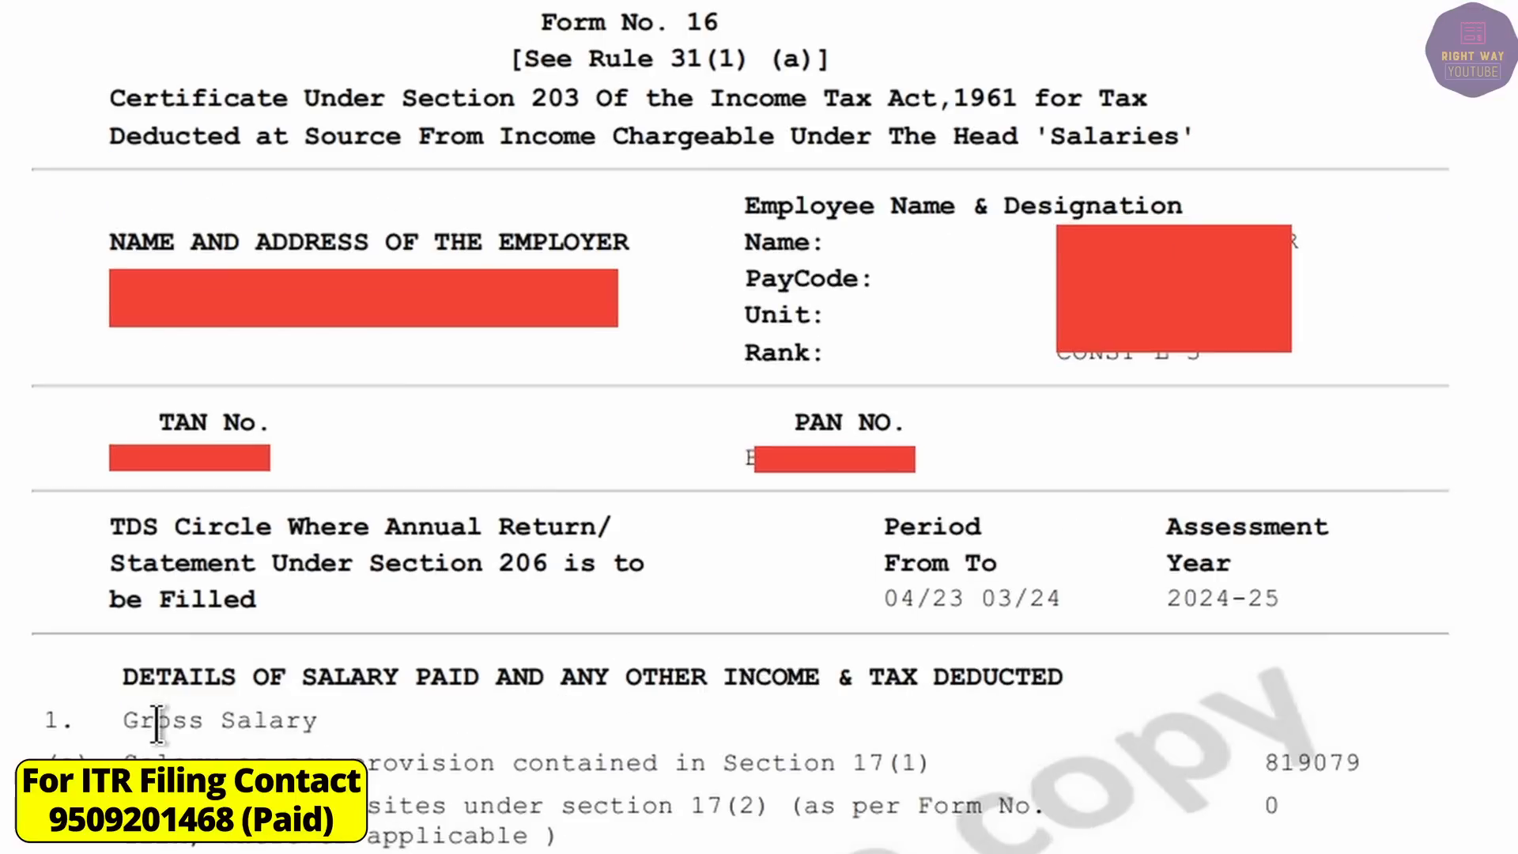
scroll(1264, 762, "down", 10)
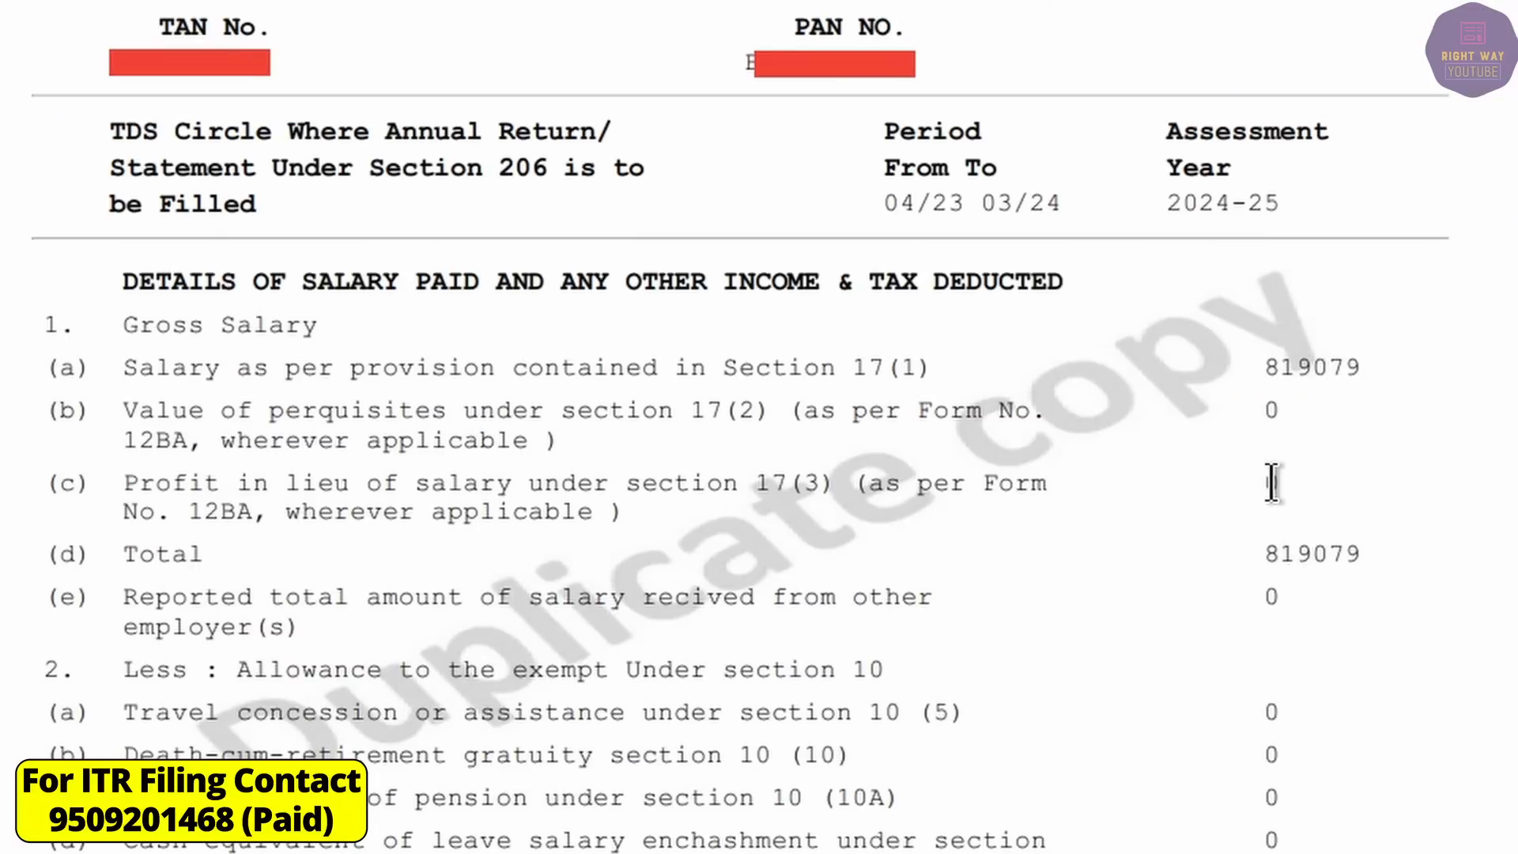
scroll(1270, 610, "down", 15)
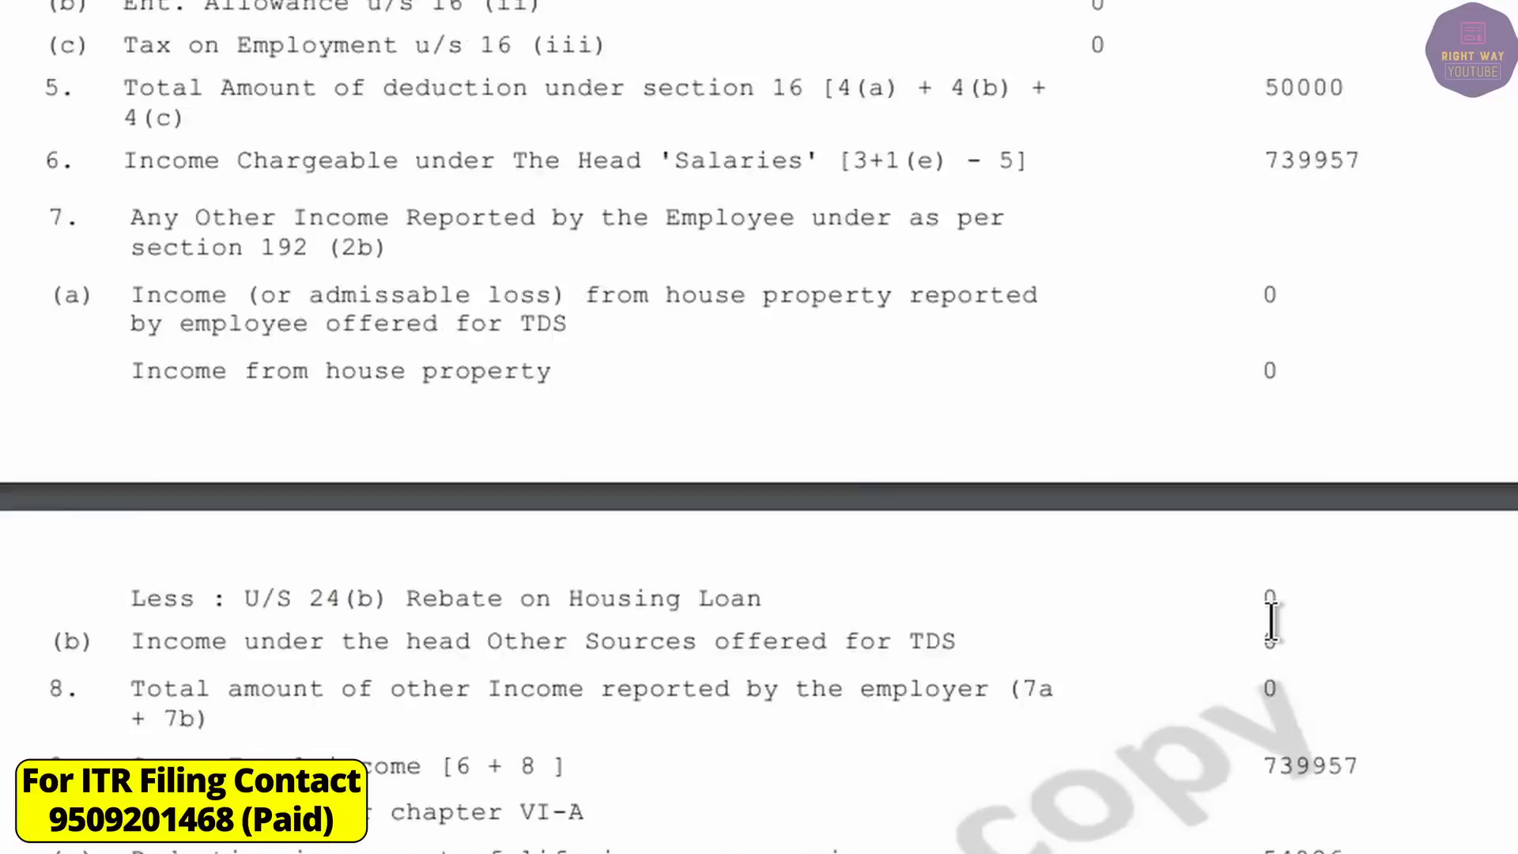
scroll(1240, 704, "down", 10)
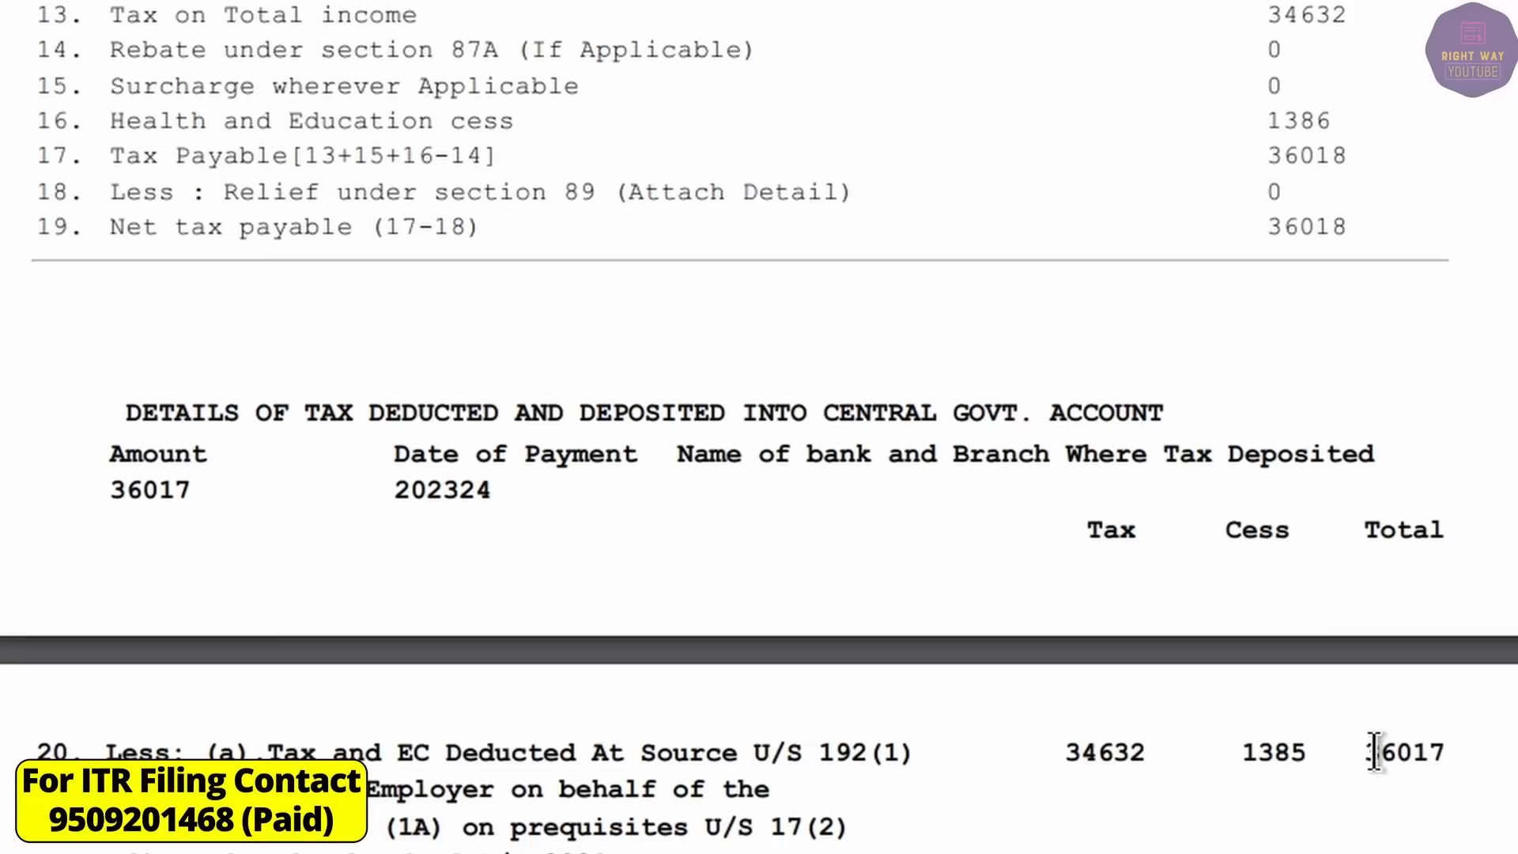
left_click_drag(1365, 752, 1496, 765)
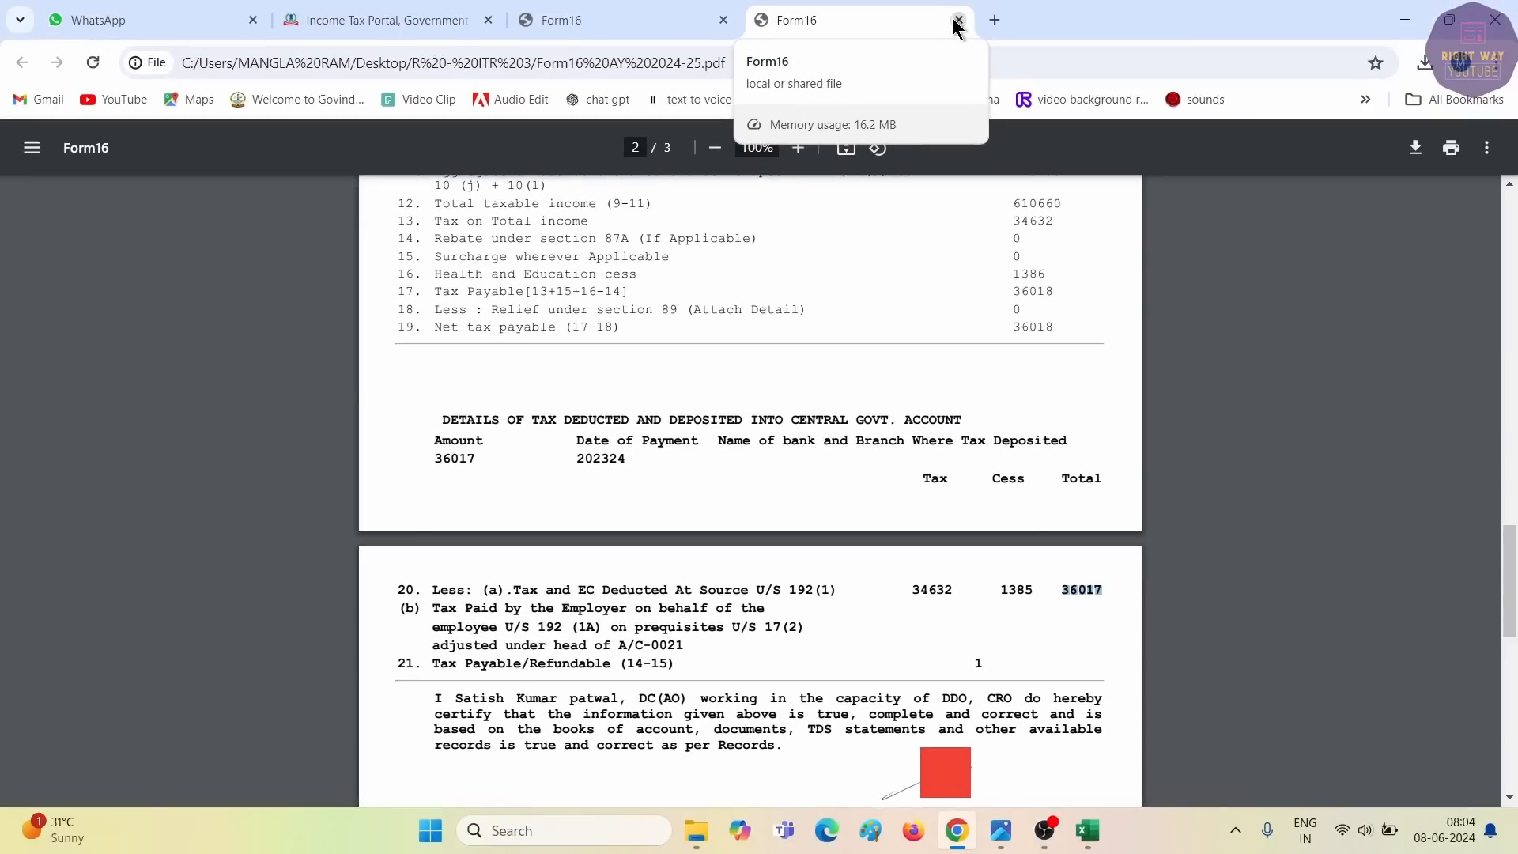
left_click(955, 21)
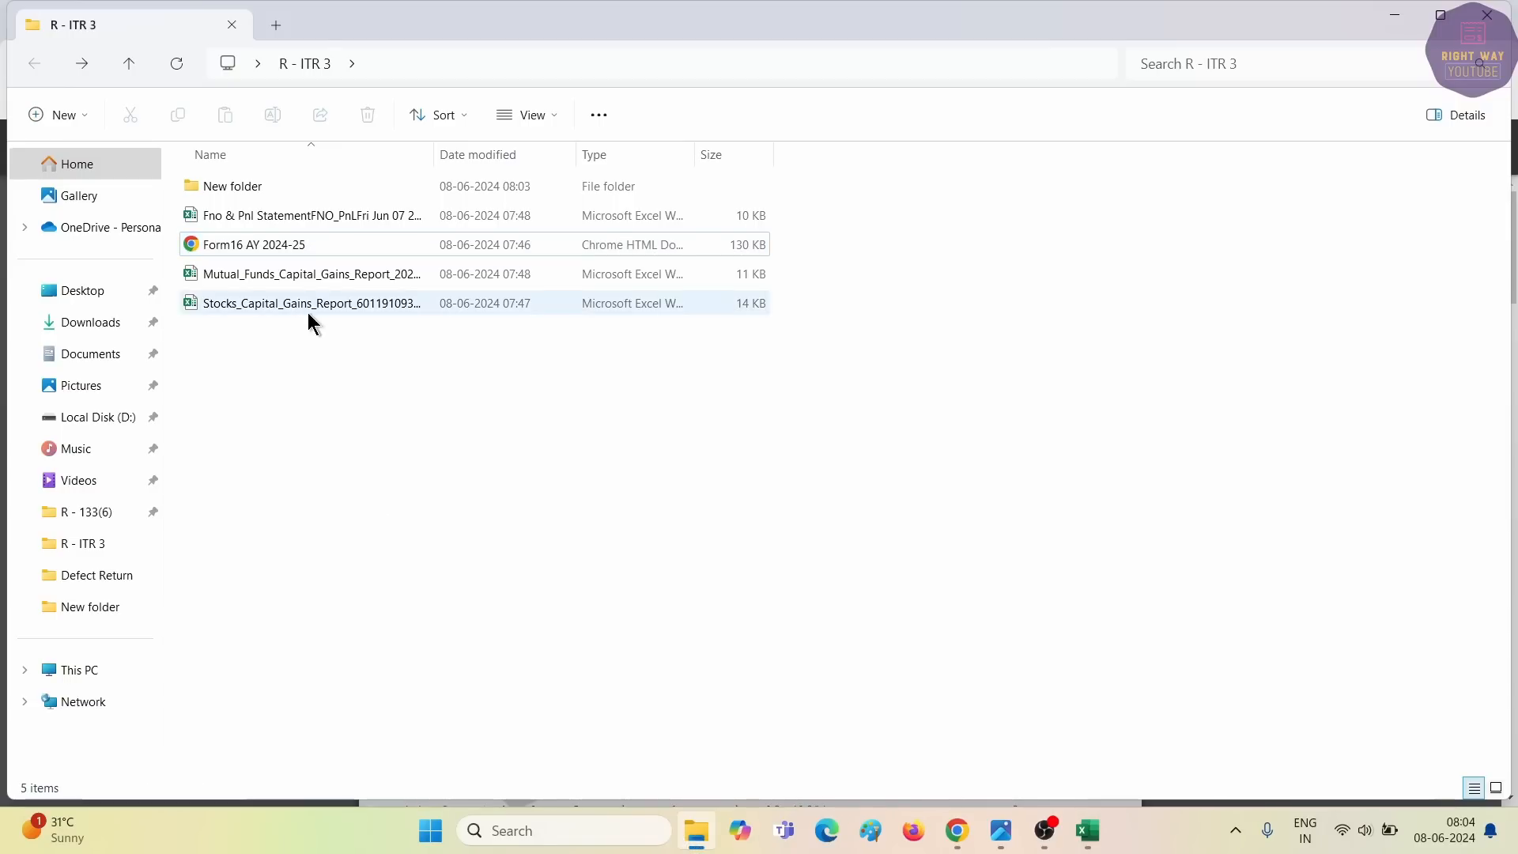
Read the stocks capital gains statement's date range in row 4, then close Excel.
left_click(1086, 842)
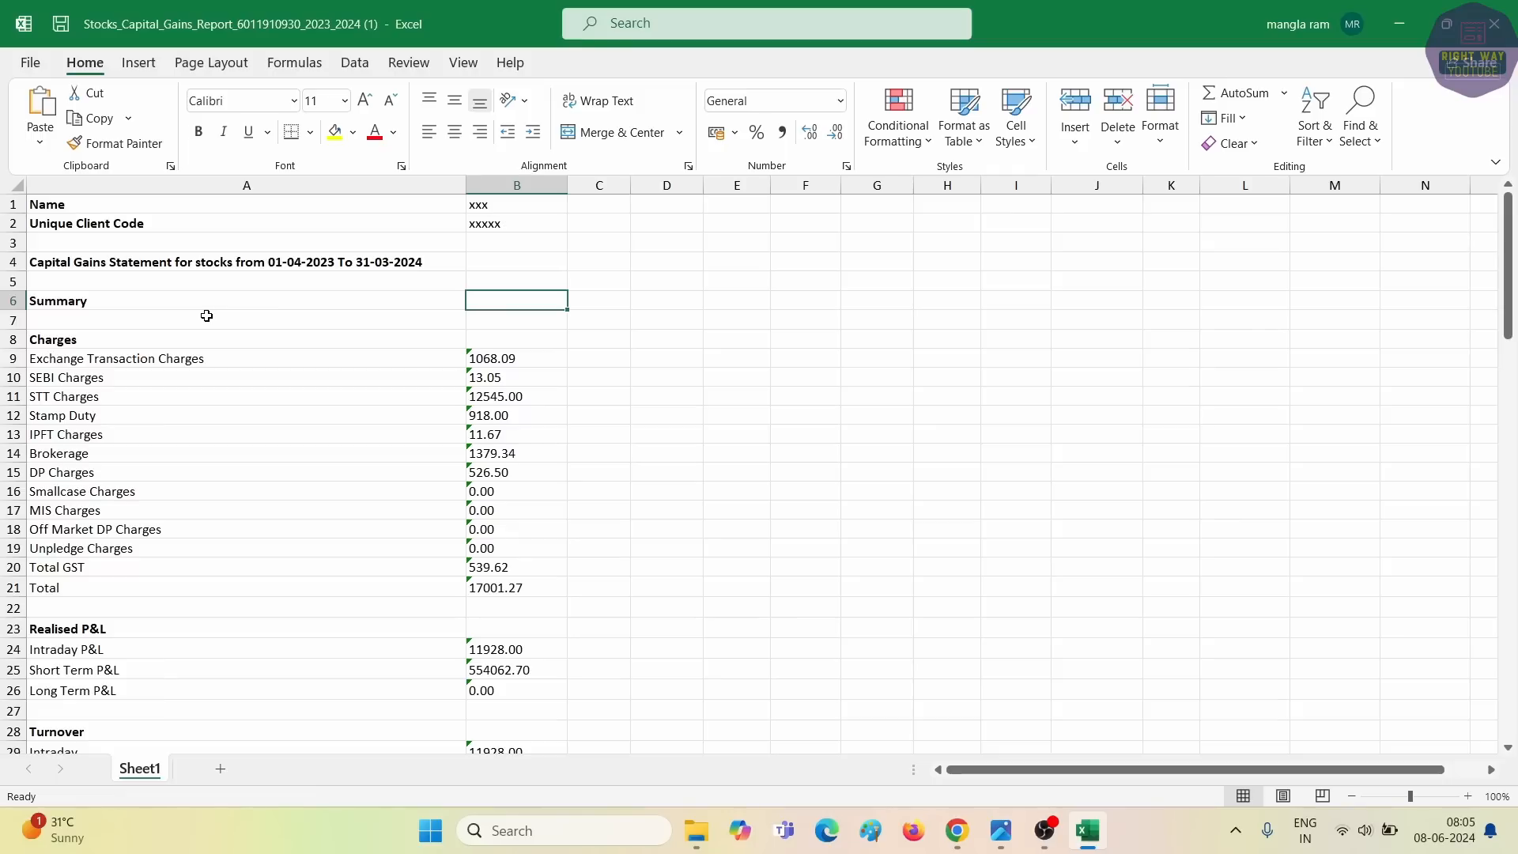
left_click(324, 262)
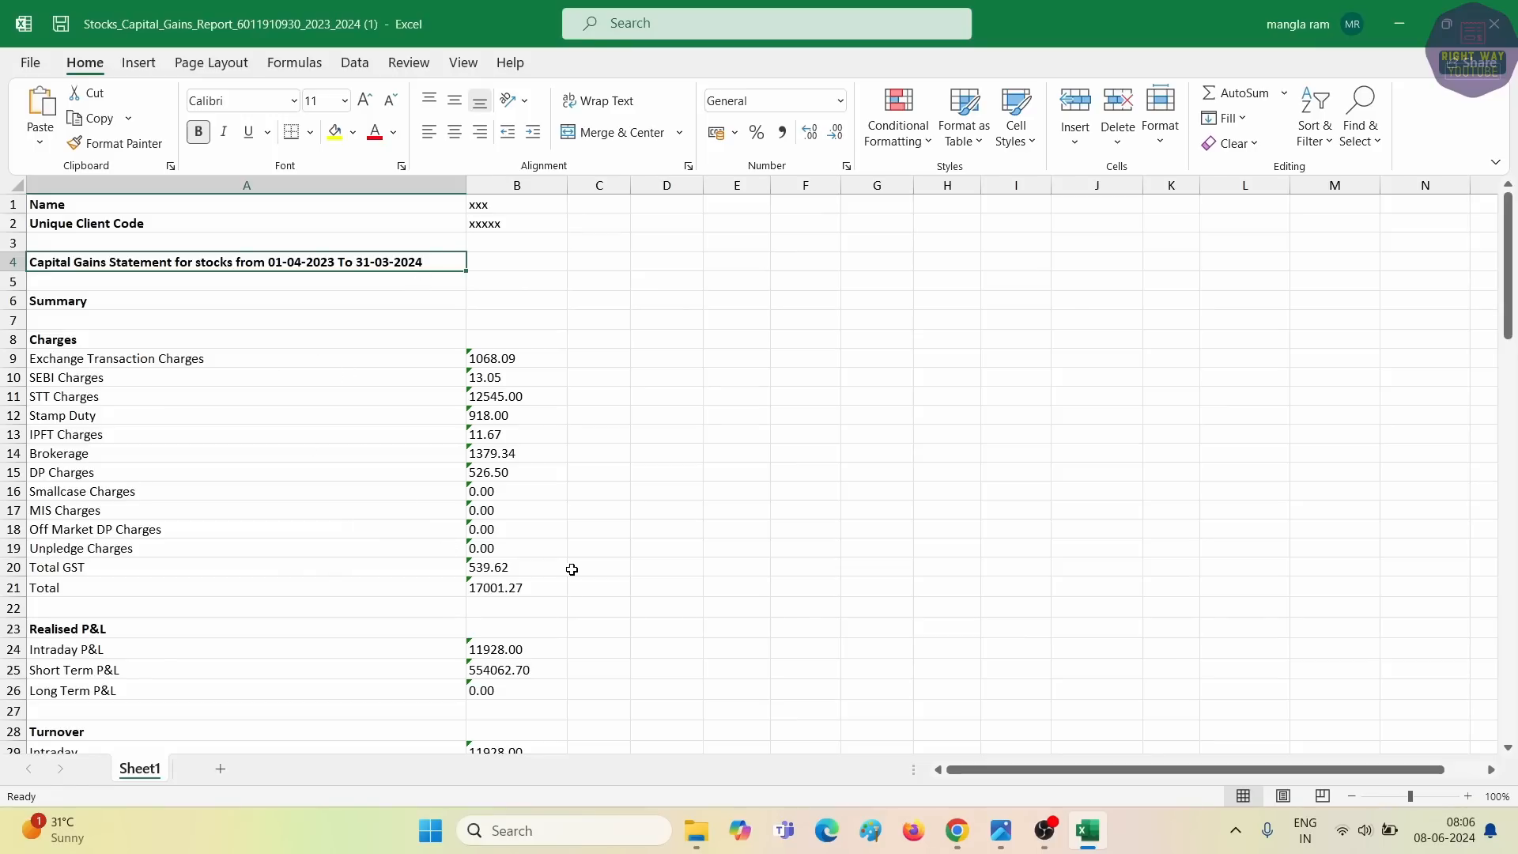
left_click(1494, 24)
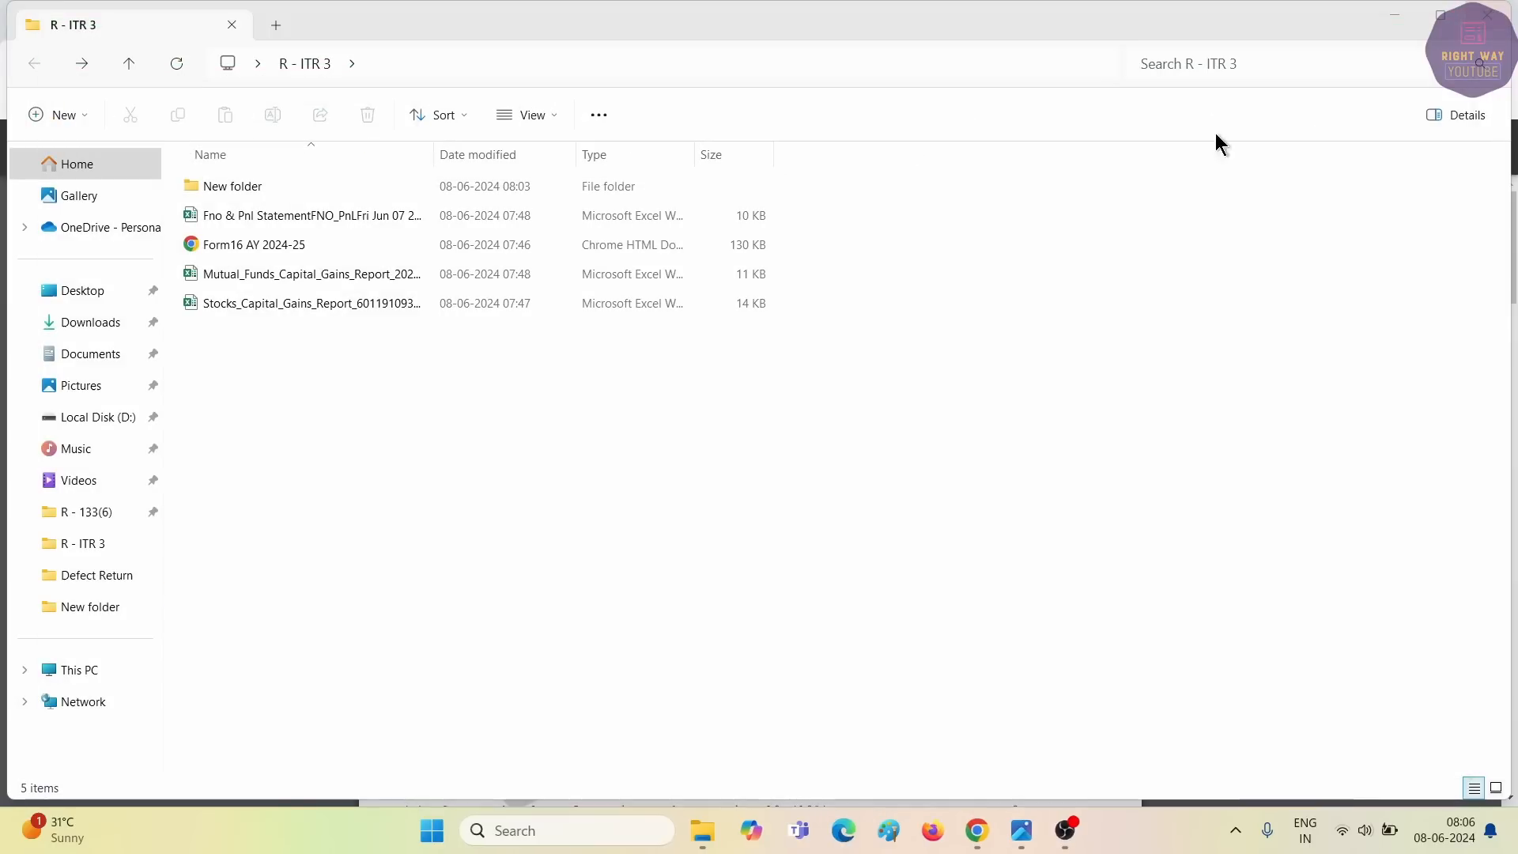
Select the Fno & Pnl file, then bring the Form16 PDF back up in Chrome.
left_click(311, 213)
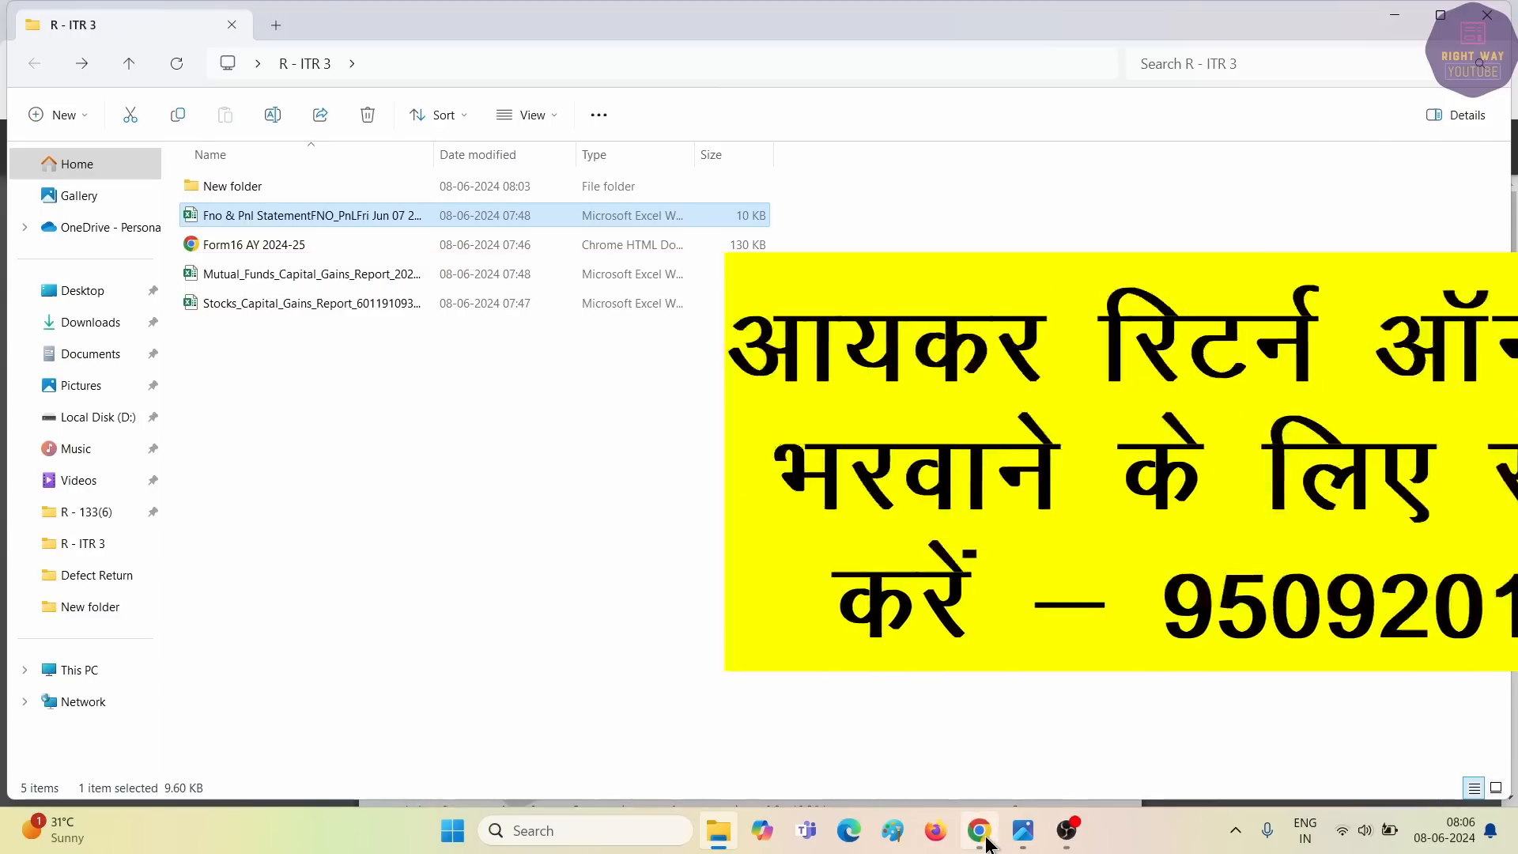
left_click(983, 838)
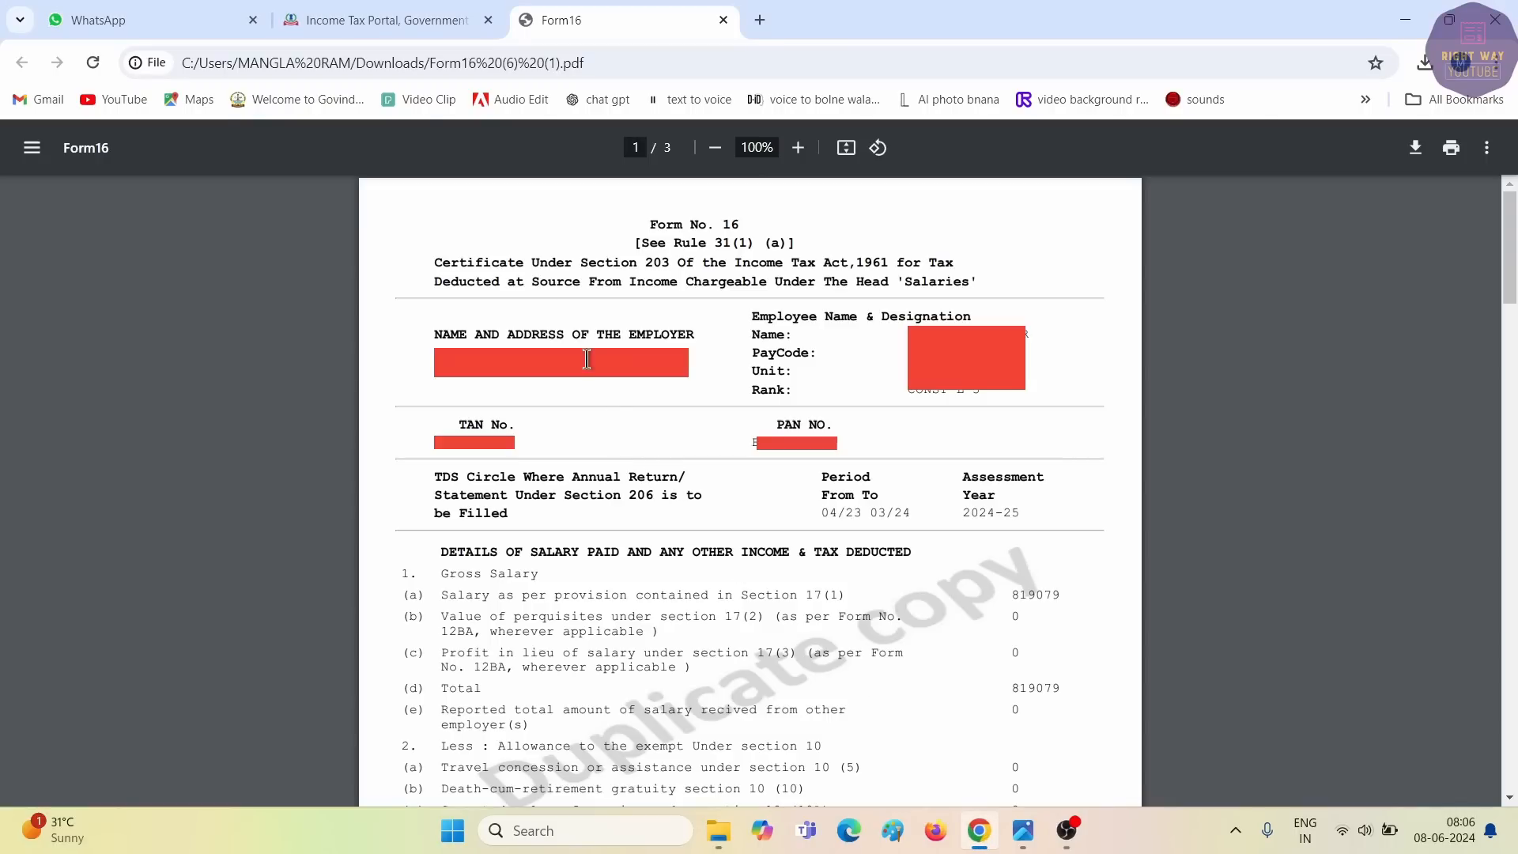
Look at the AIS information, then choose e-File > Income Tax Returns > View Form 26AS.
left_click(419, 20)
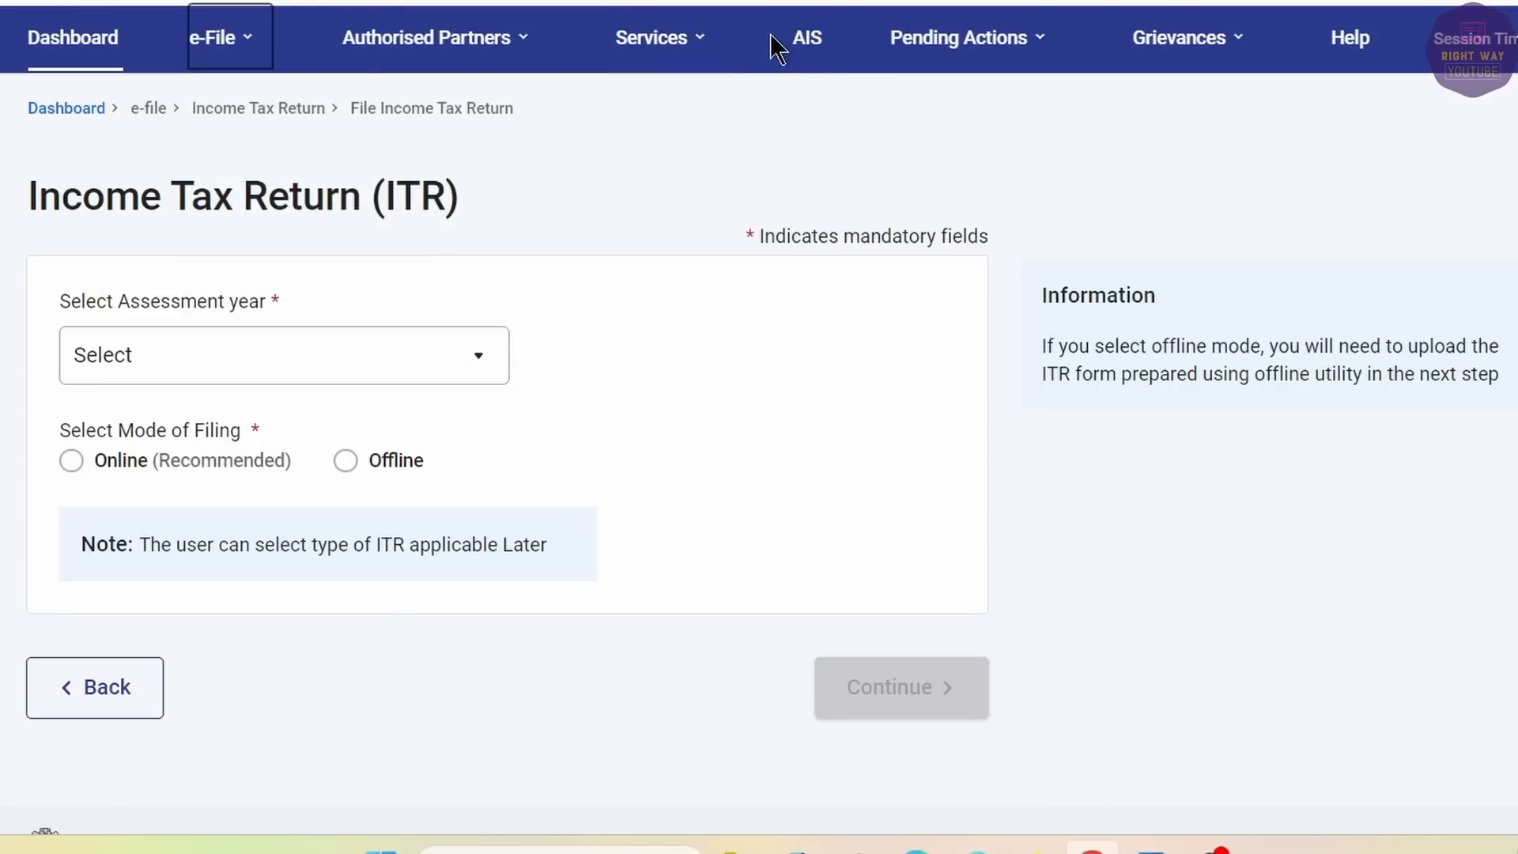
left_click(822, 51)
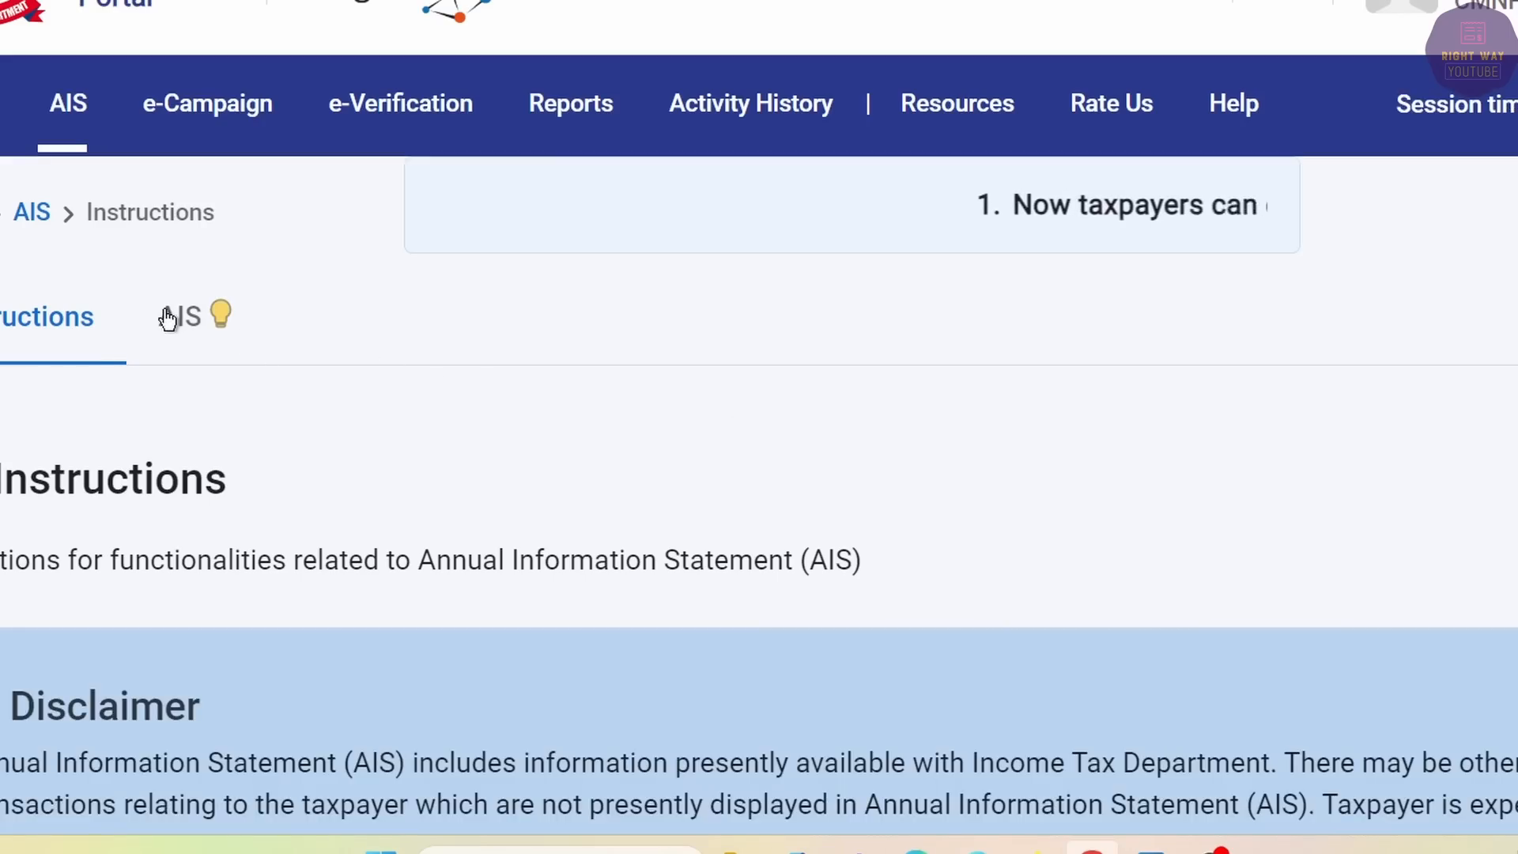
left_click(168, 320)
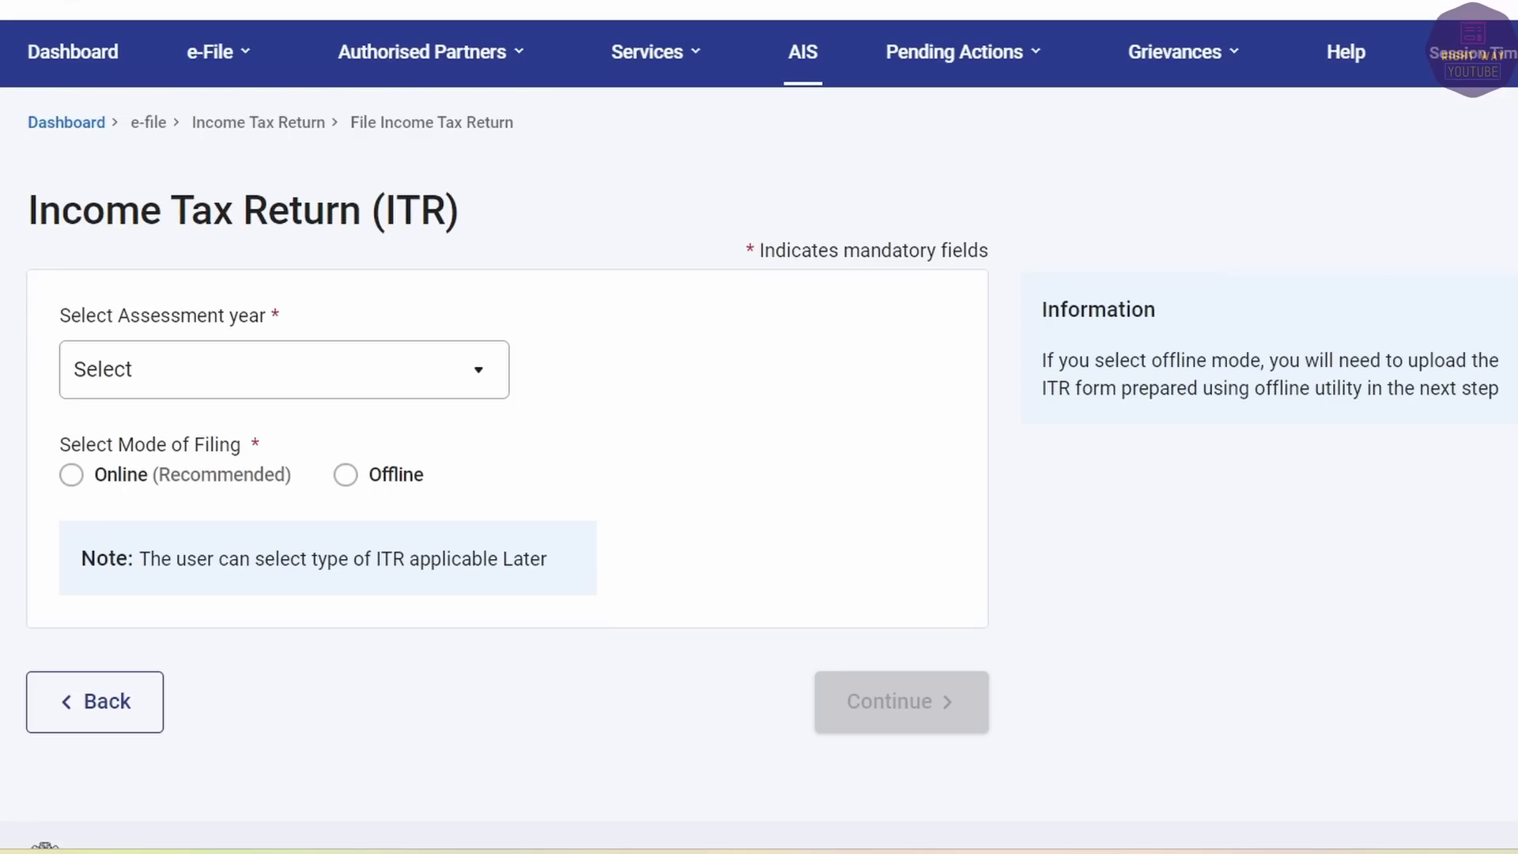
left_click(209, 52)
mouse_move(233, 127)
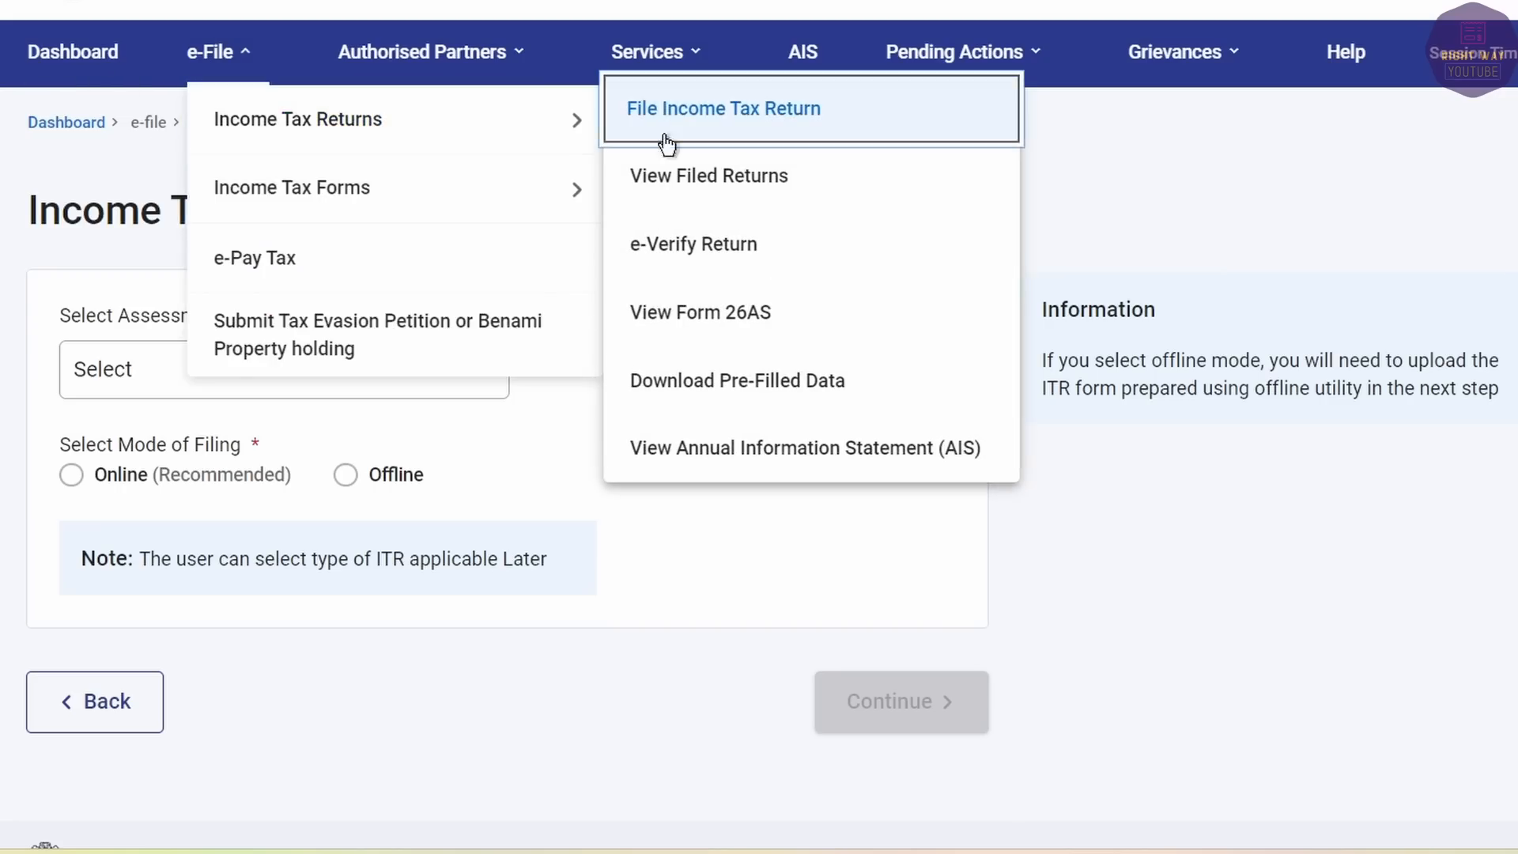
left_click(693, 316)
Confirm the disclaimer, agree to the Form 16/16A terms, and open View Tax Credit.
left_click(1089, 625)
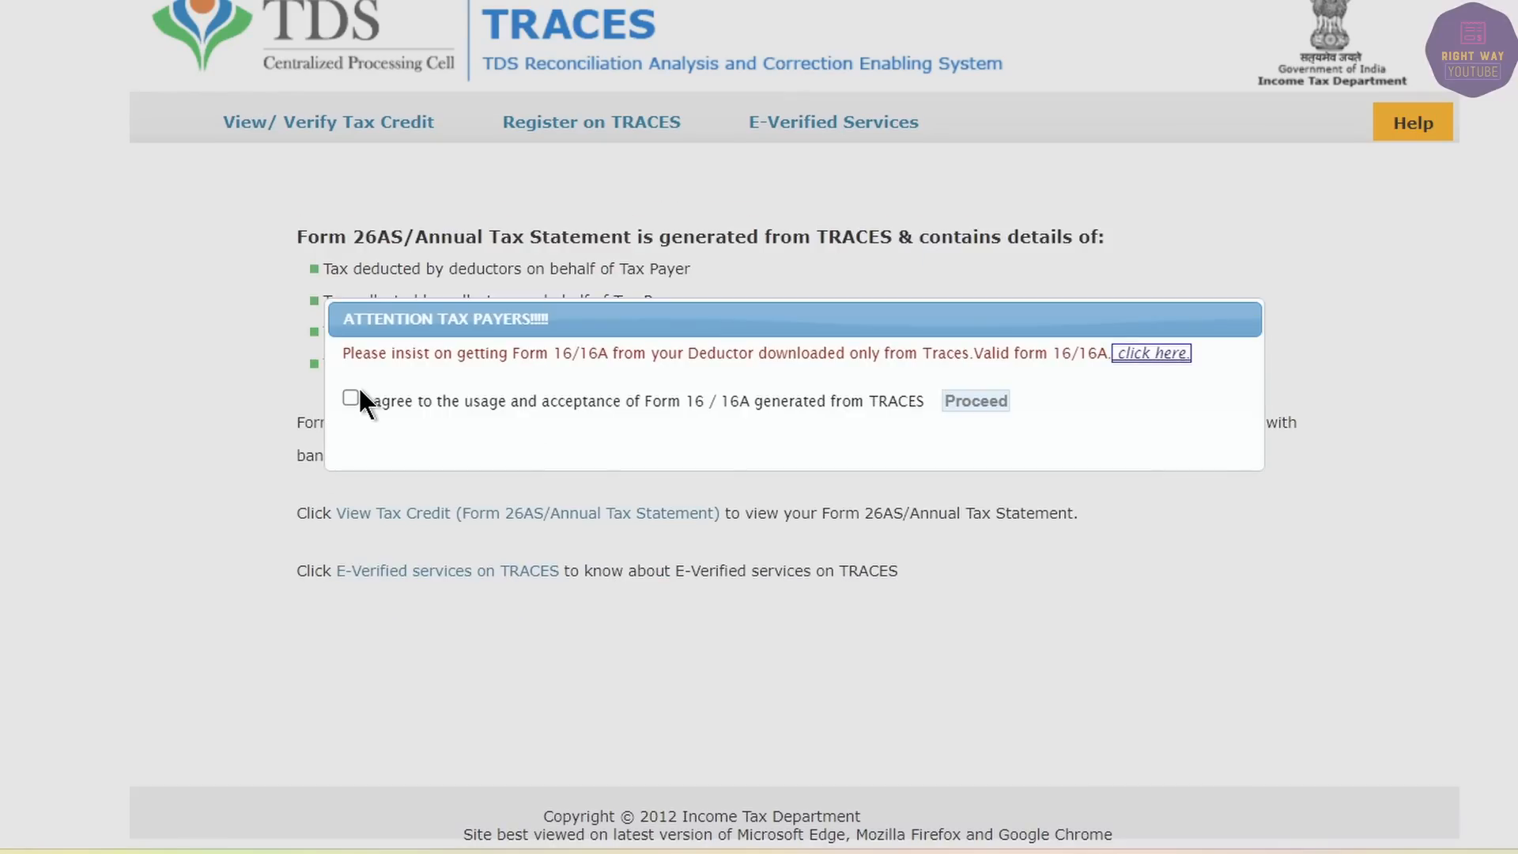
left_click(350, 398)
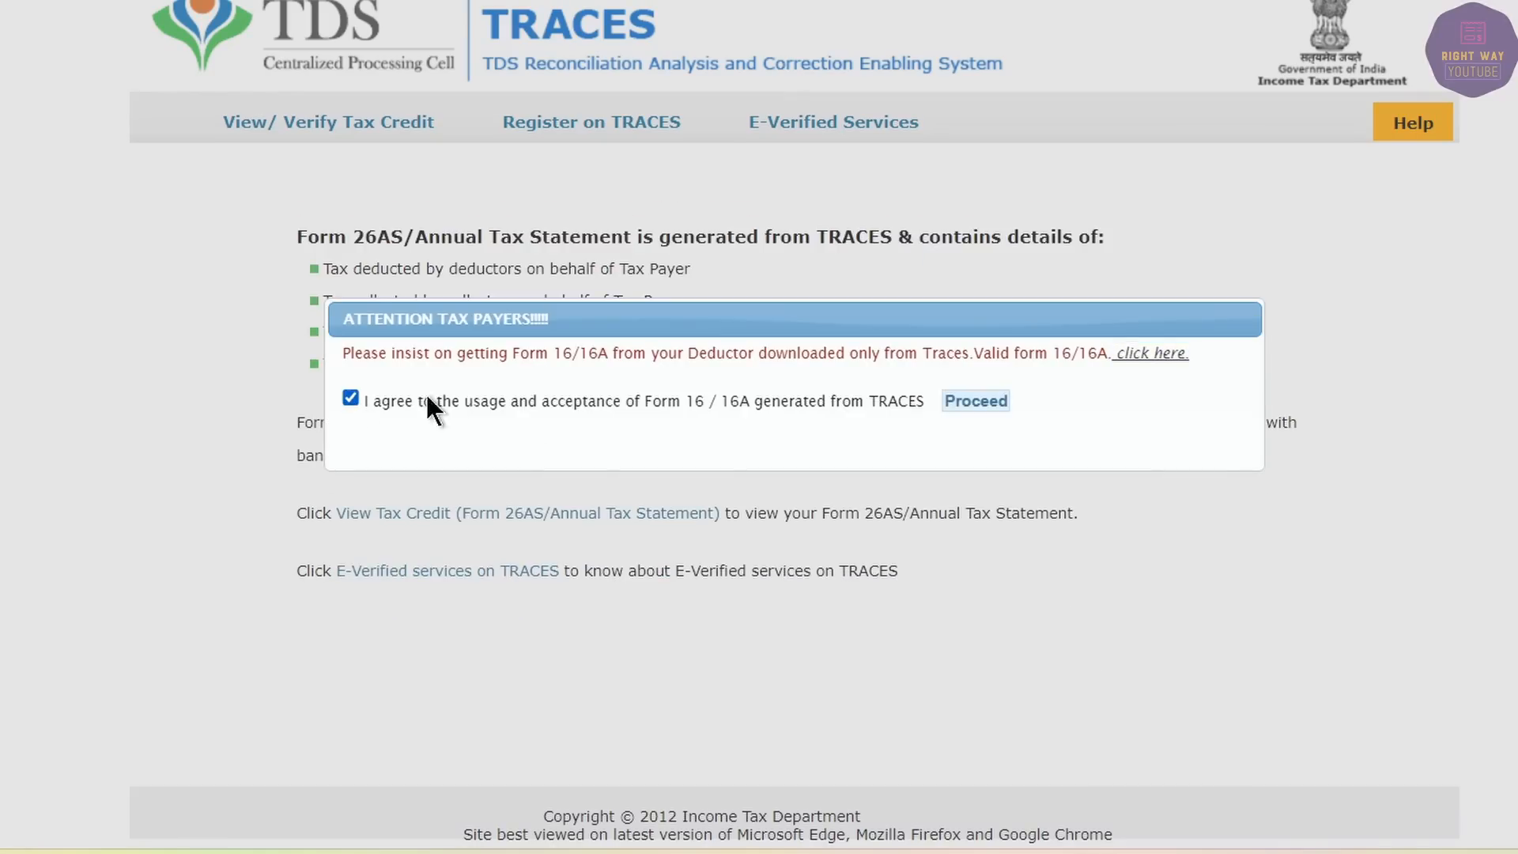
left_click(975, 400)
left_click(516, 513)
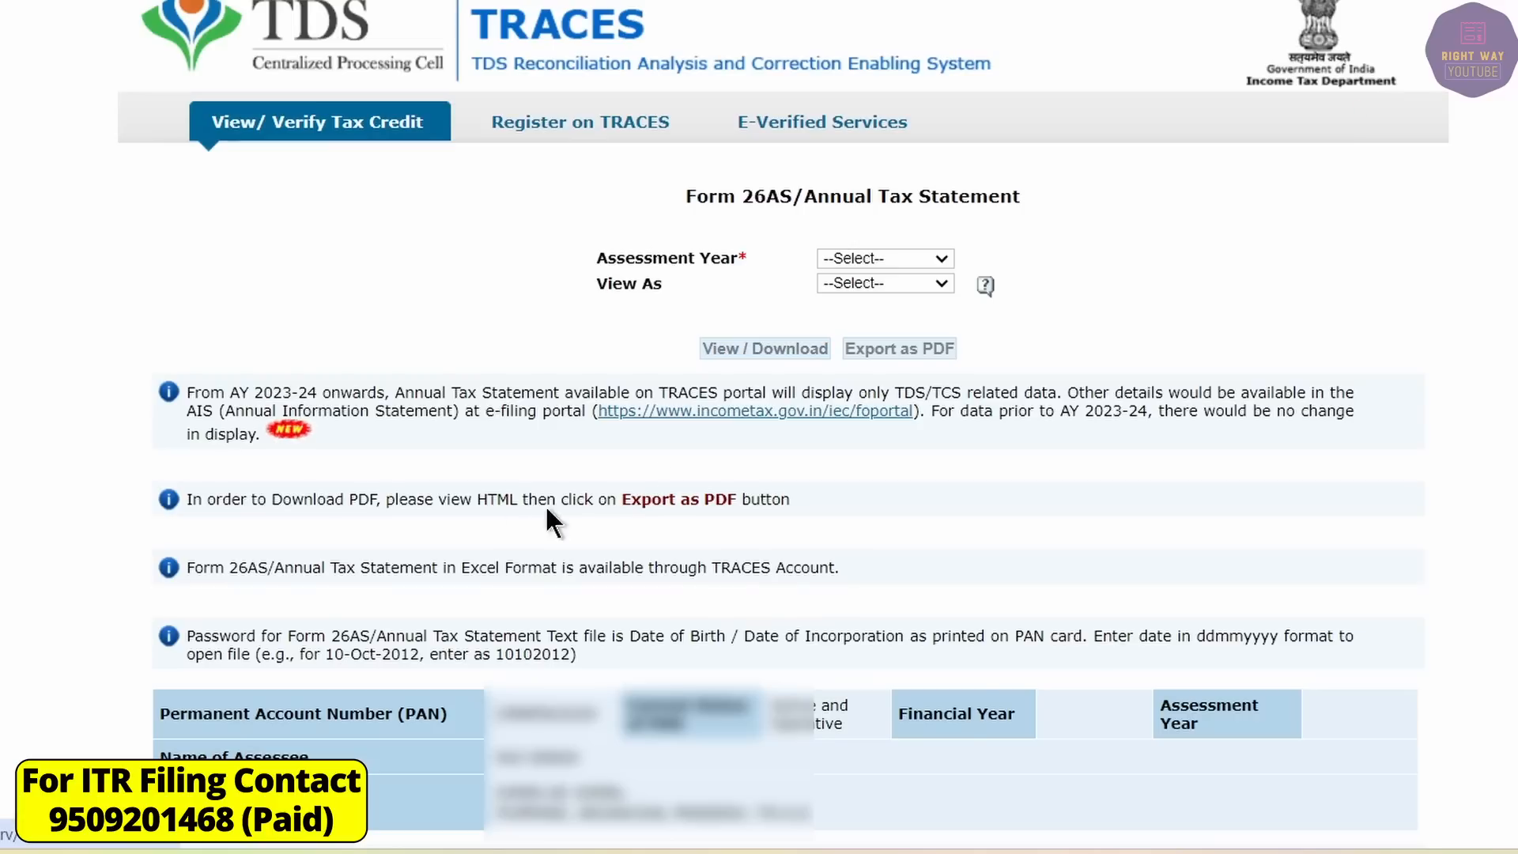
Load Form 26AS for assessment year 2024-25 as HTML and scroll through it.
left_click(856, 256)
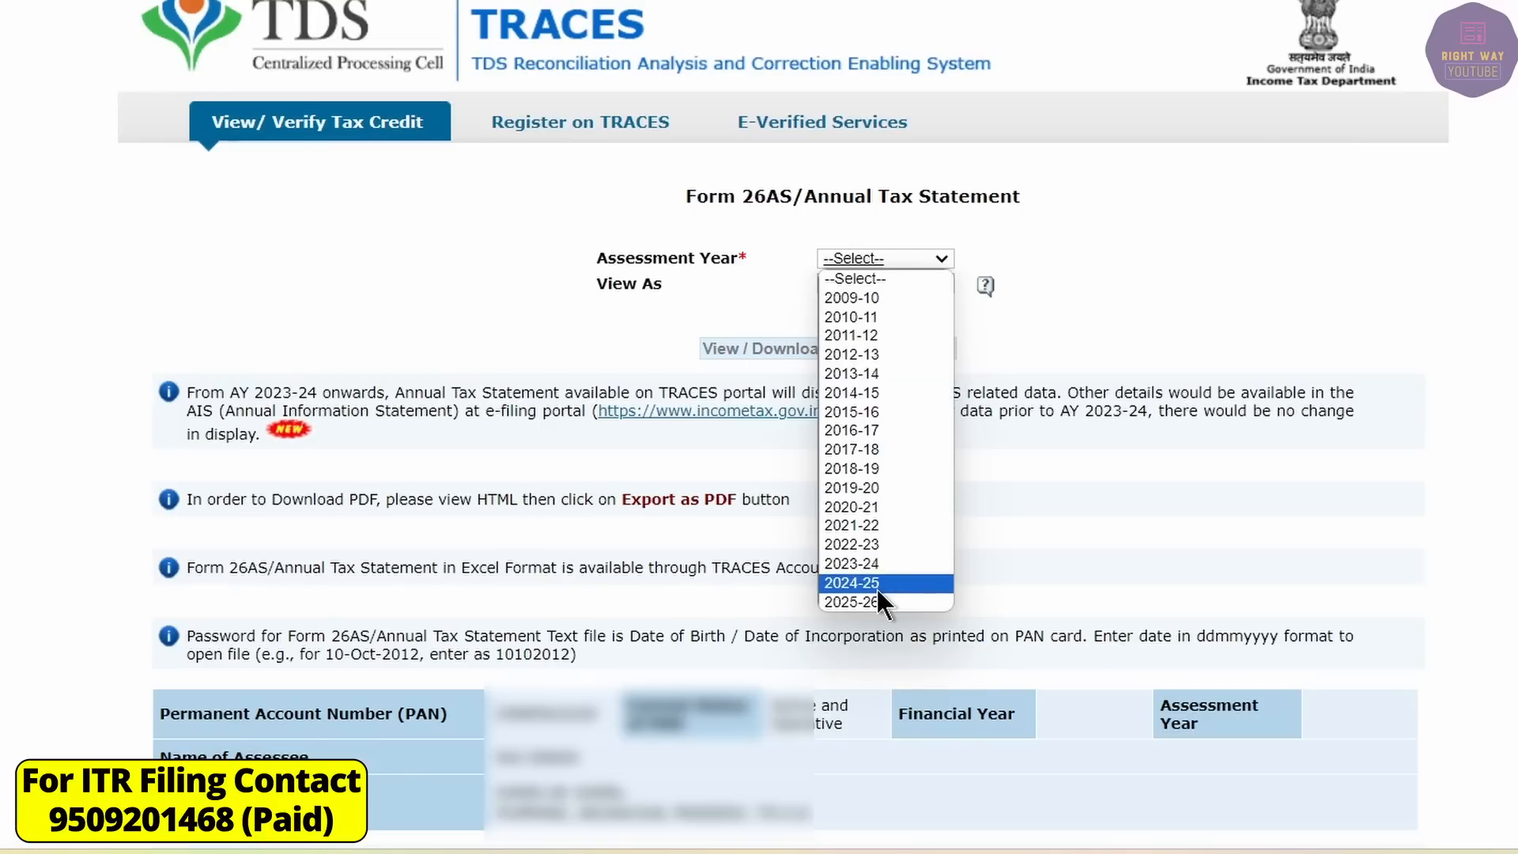
left_click(876, 586)
left_click(875, 280)
left_click(875, 322)
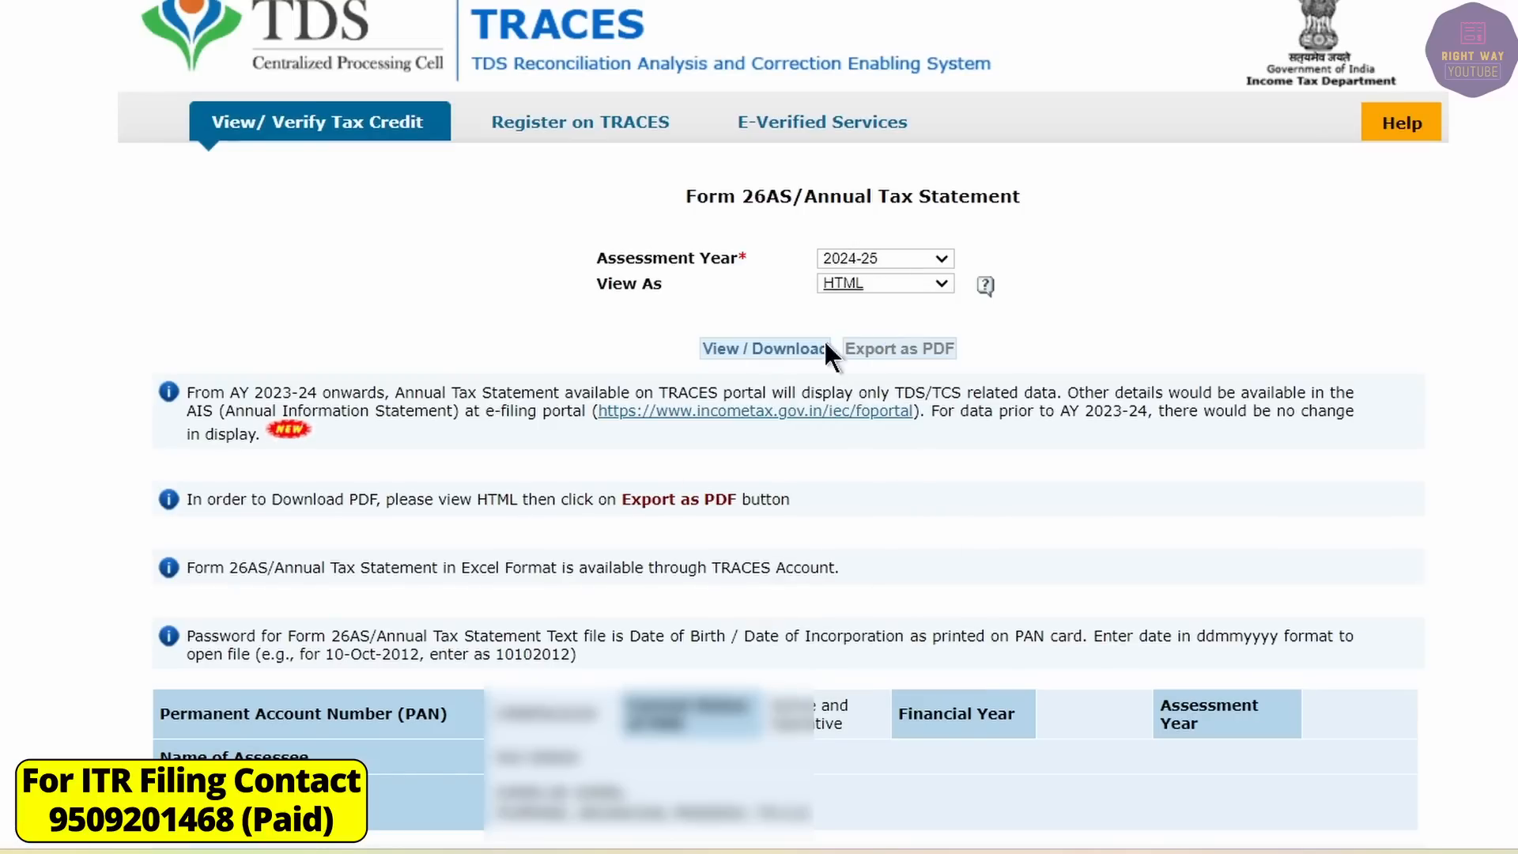
left_click(797, 347)
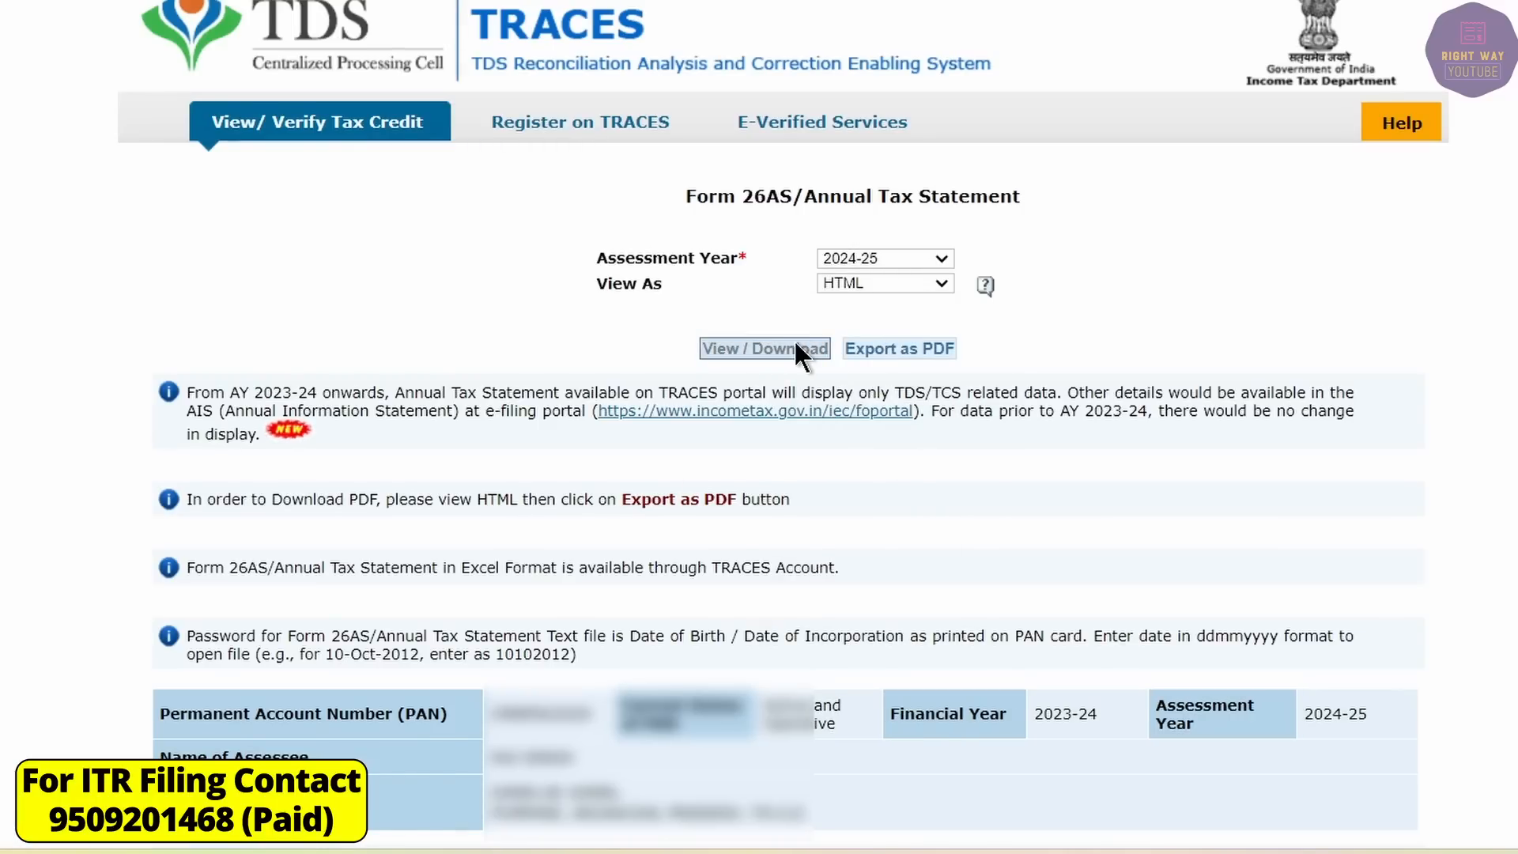
scroll(793, 339, "down", 10)
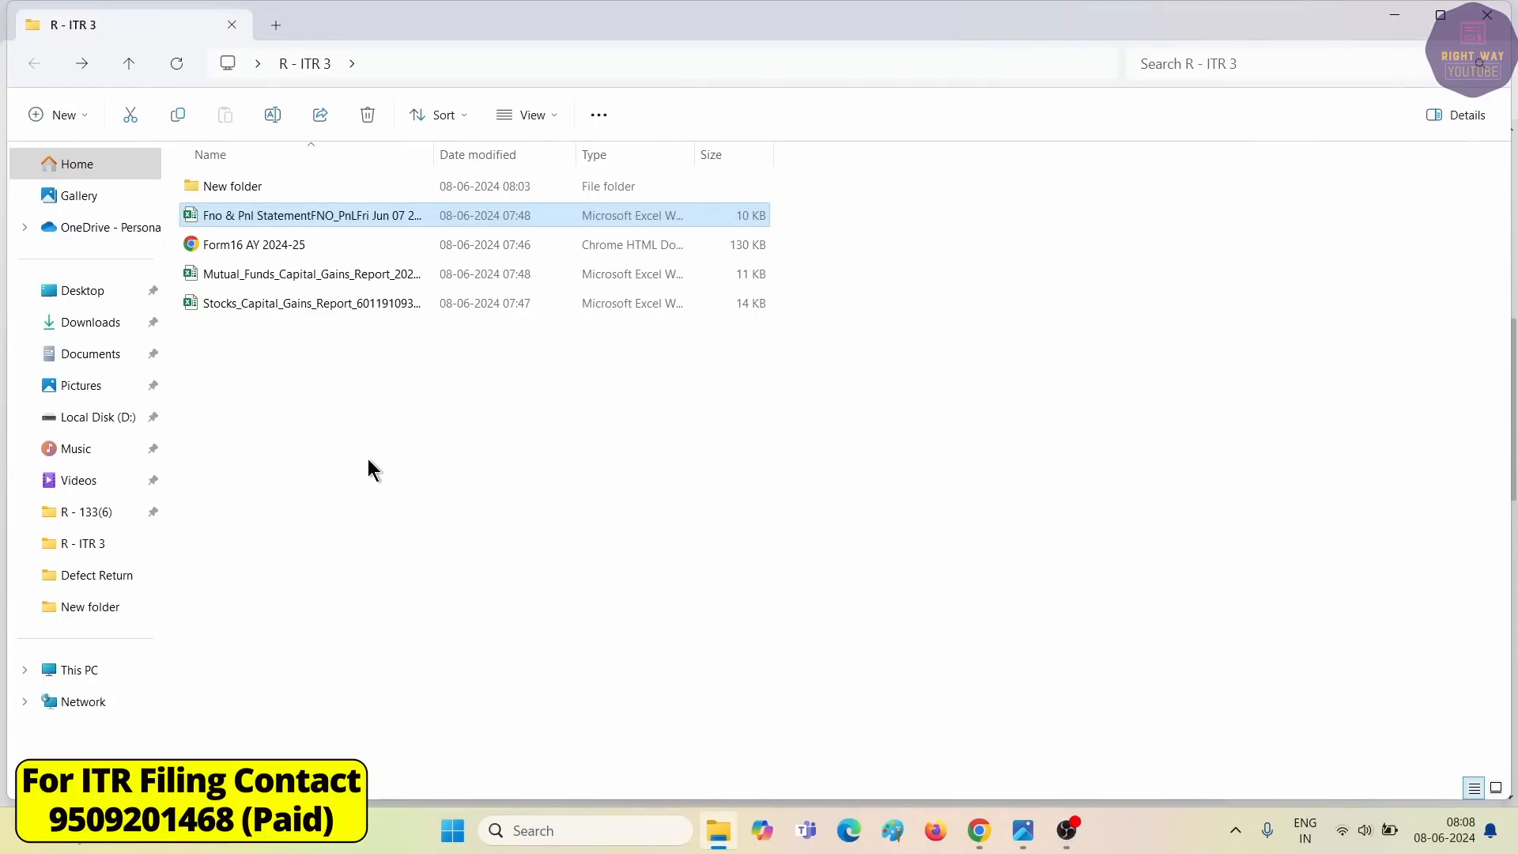
Create a new Excel worksheet named Calculation in the R - ITR 3 folder.
right_click(317, 437)
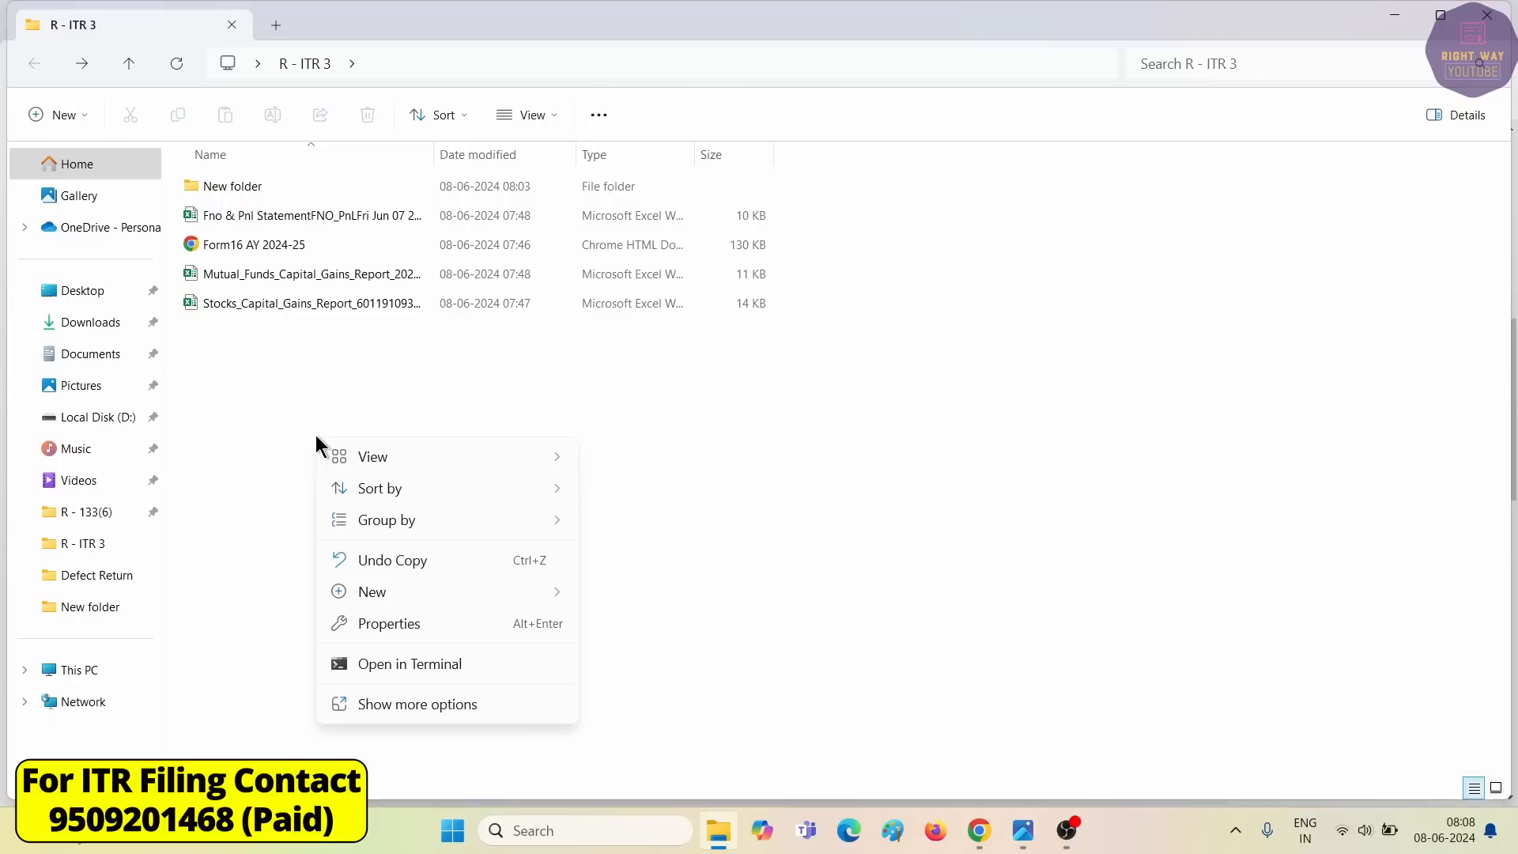
mouse_move(363, 593)
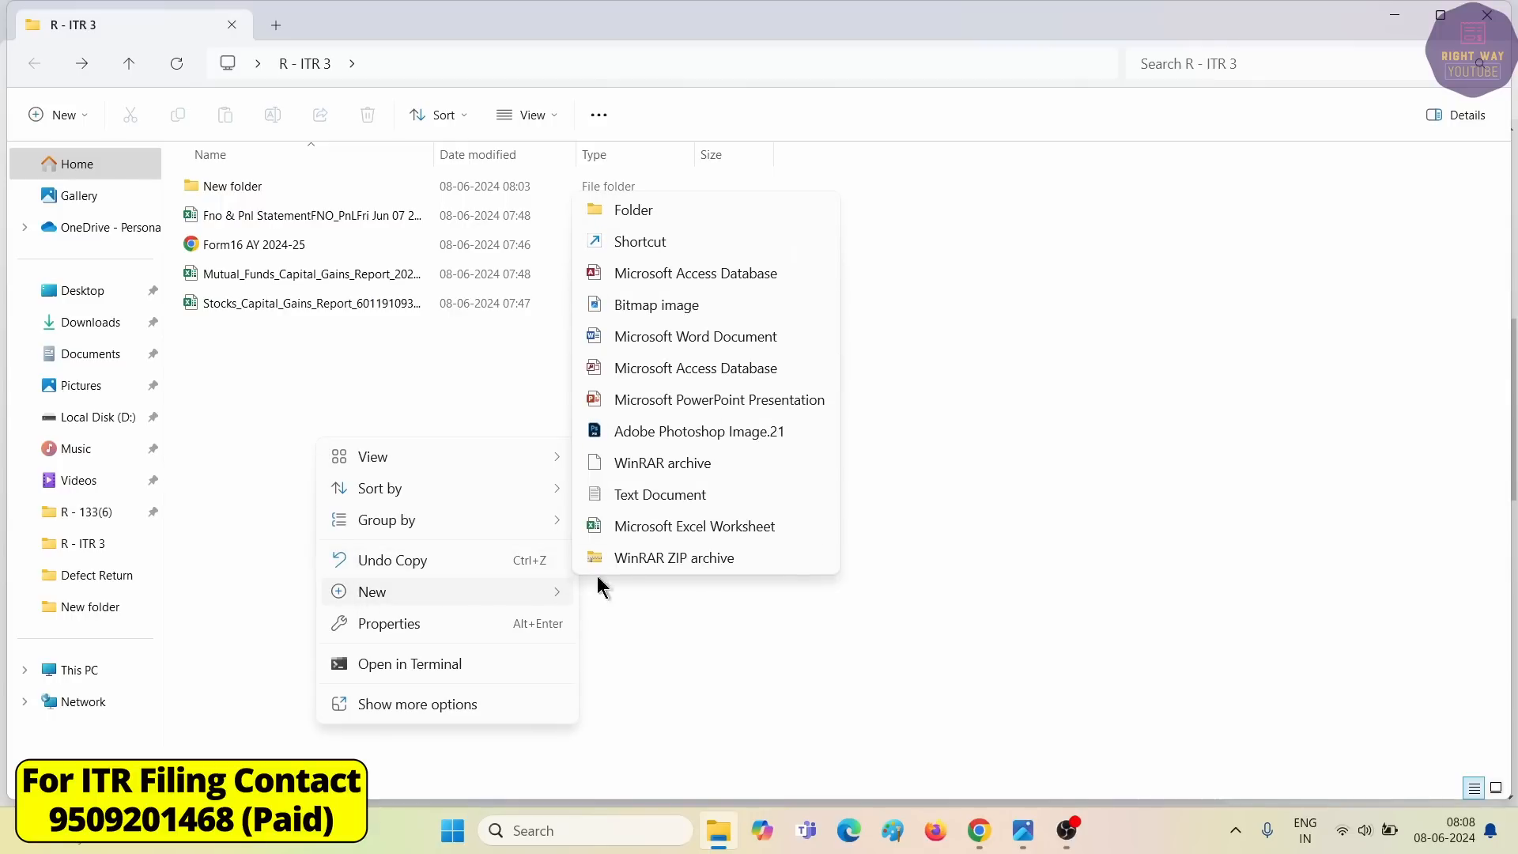
left_click(656, 527)
type("Ca")
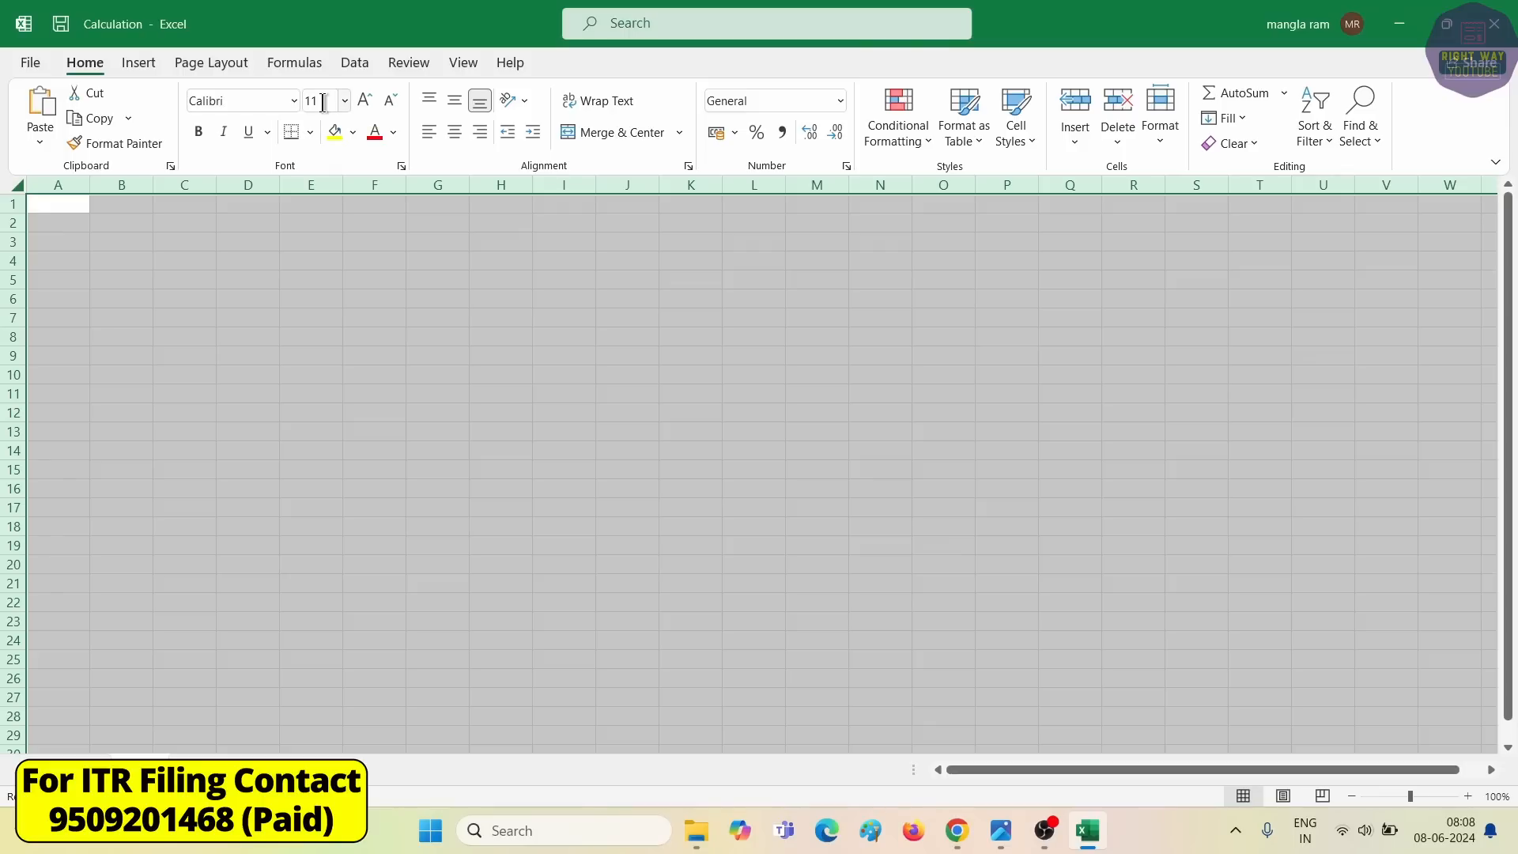
Set the whole Calculation sheet to font size 14, then open the Fno & Pnl statement.
type("14")
key("Return")
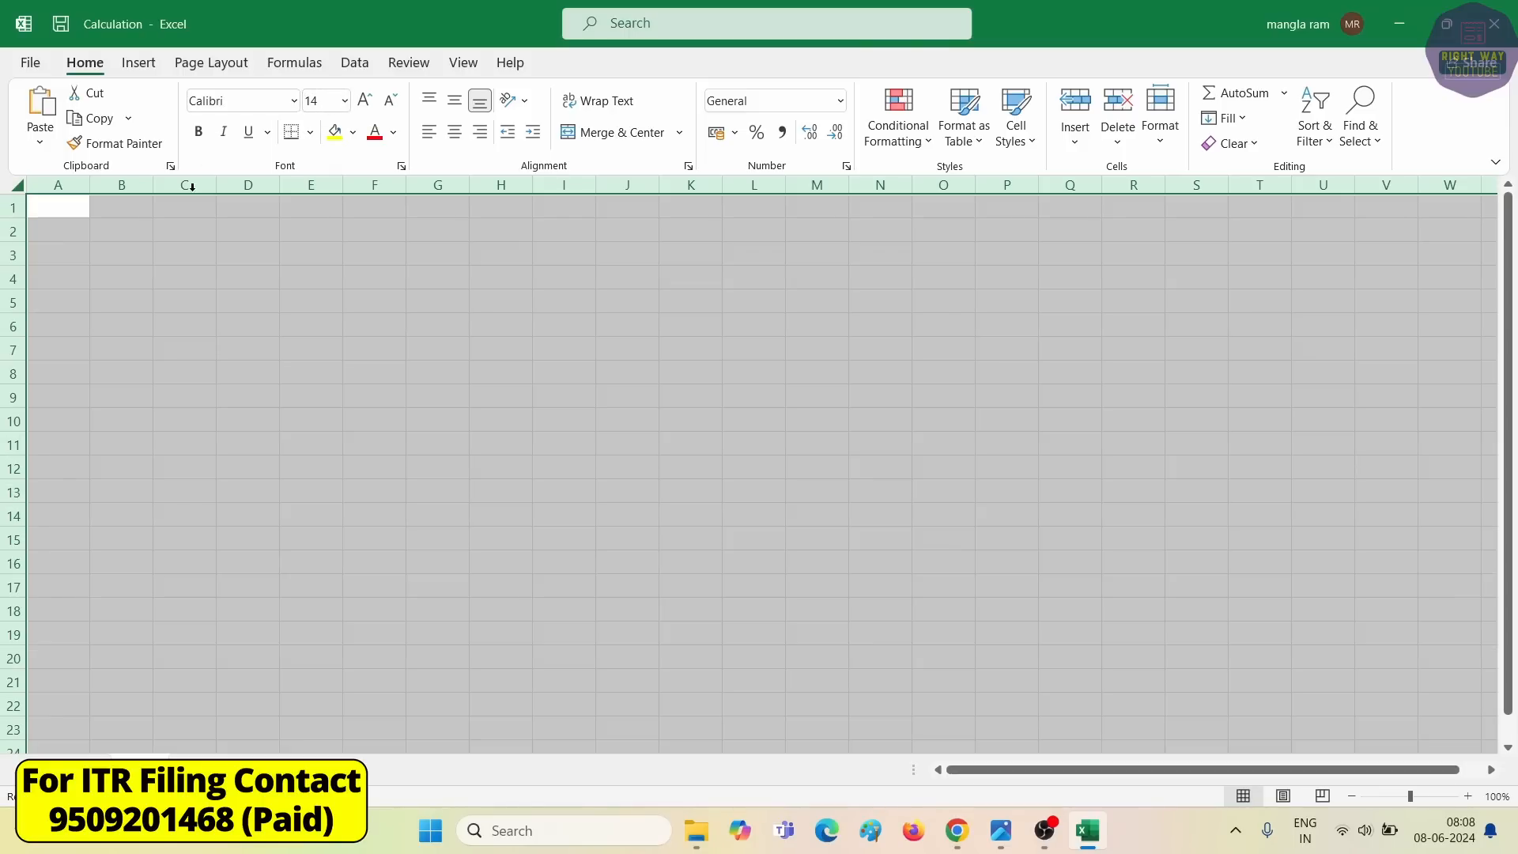
left_click(209, 284)
left_click(168, 339)
left_click(98, 306)
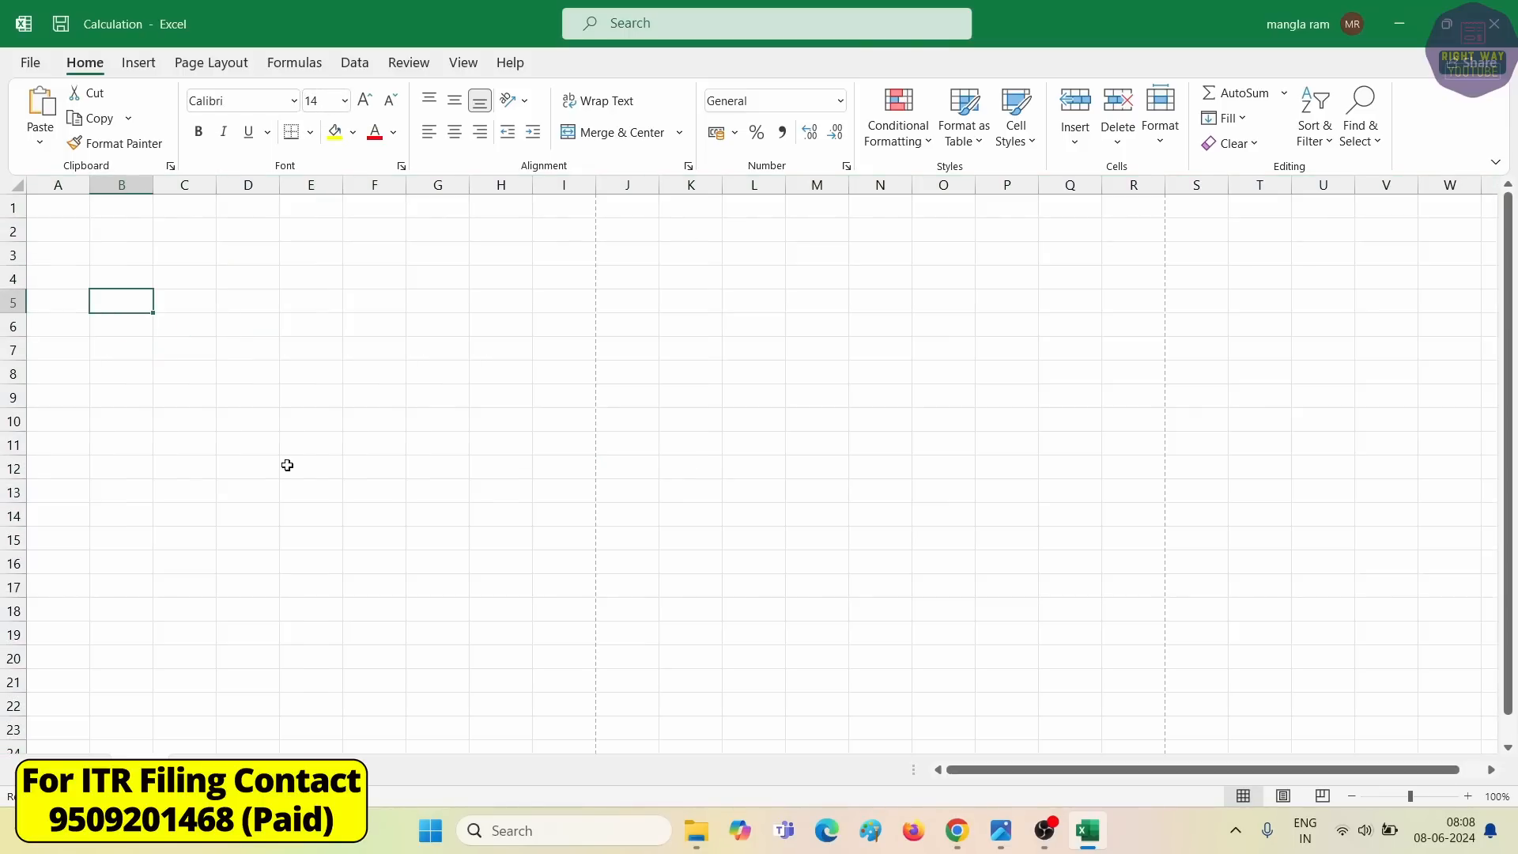
left_click(699, 840)
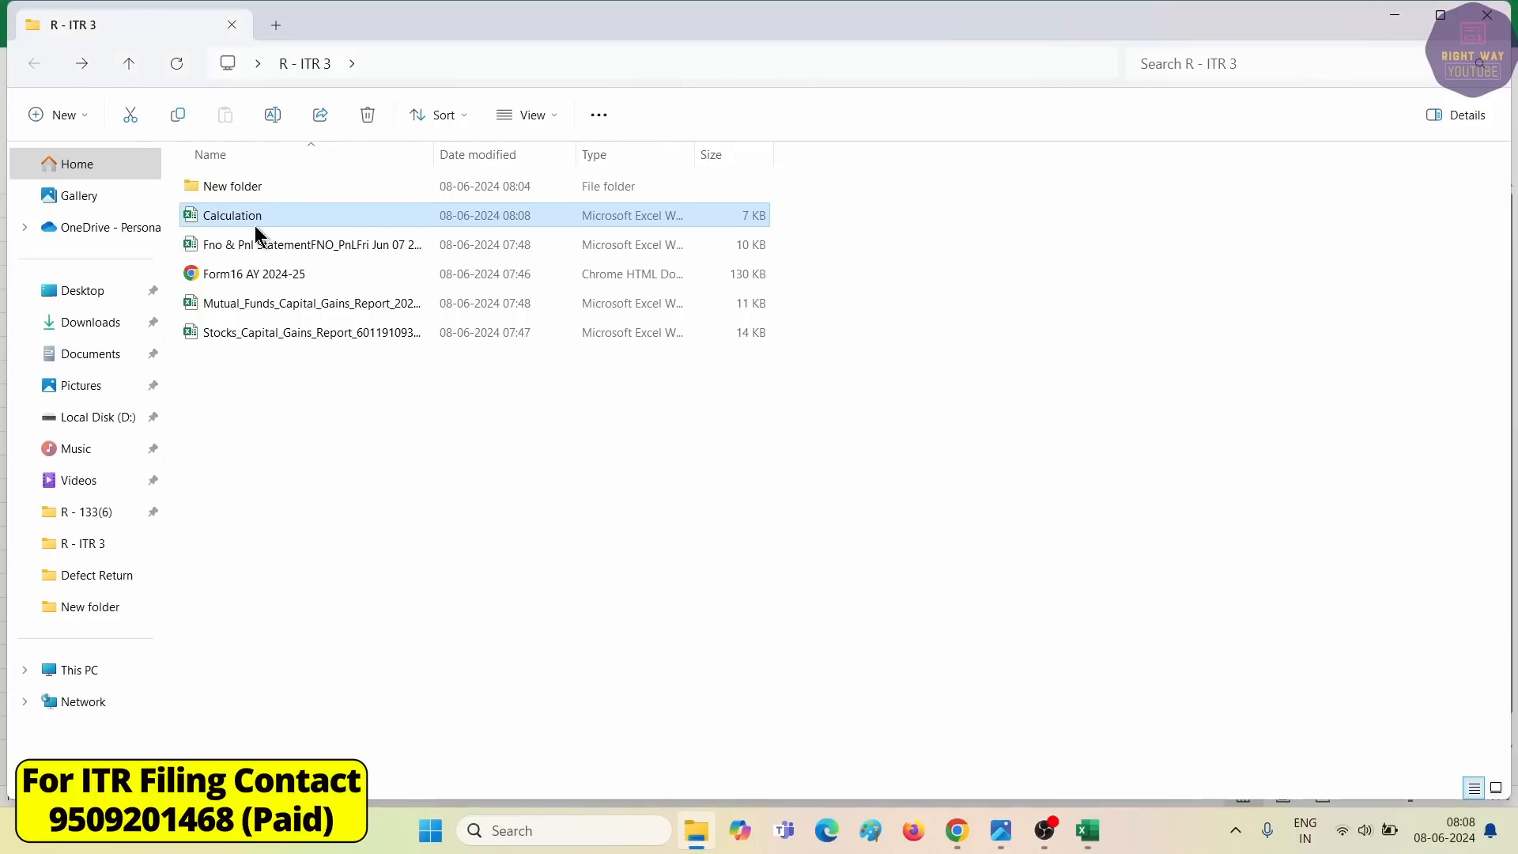
double_click(254, 241)
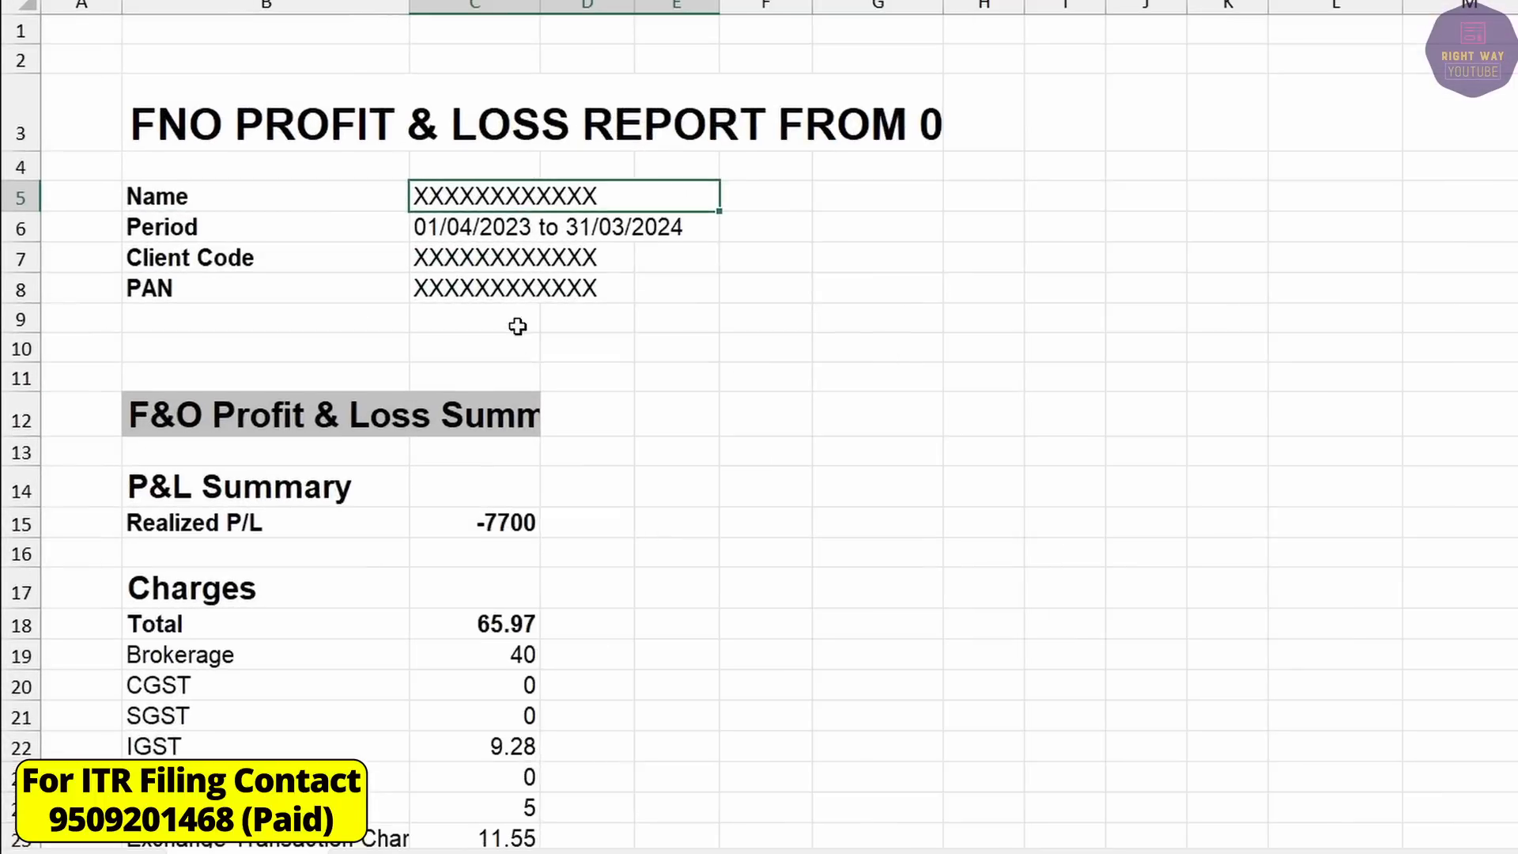
Review the trade's buy quantity 7000, buy rate 2.2, sell rate 1.1 and realized P/L -7700.
scroll(527, 378, "down", 2)
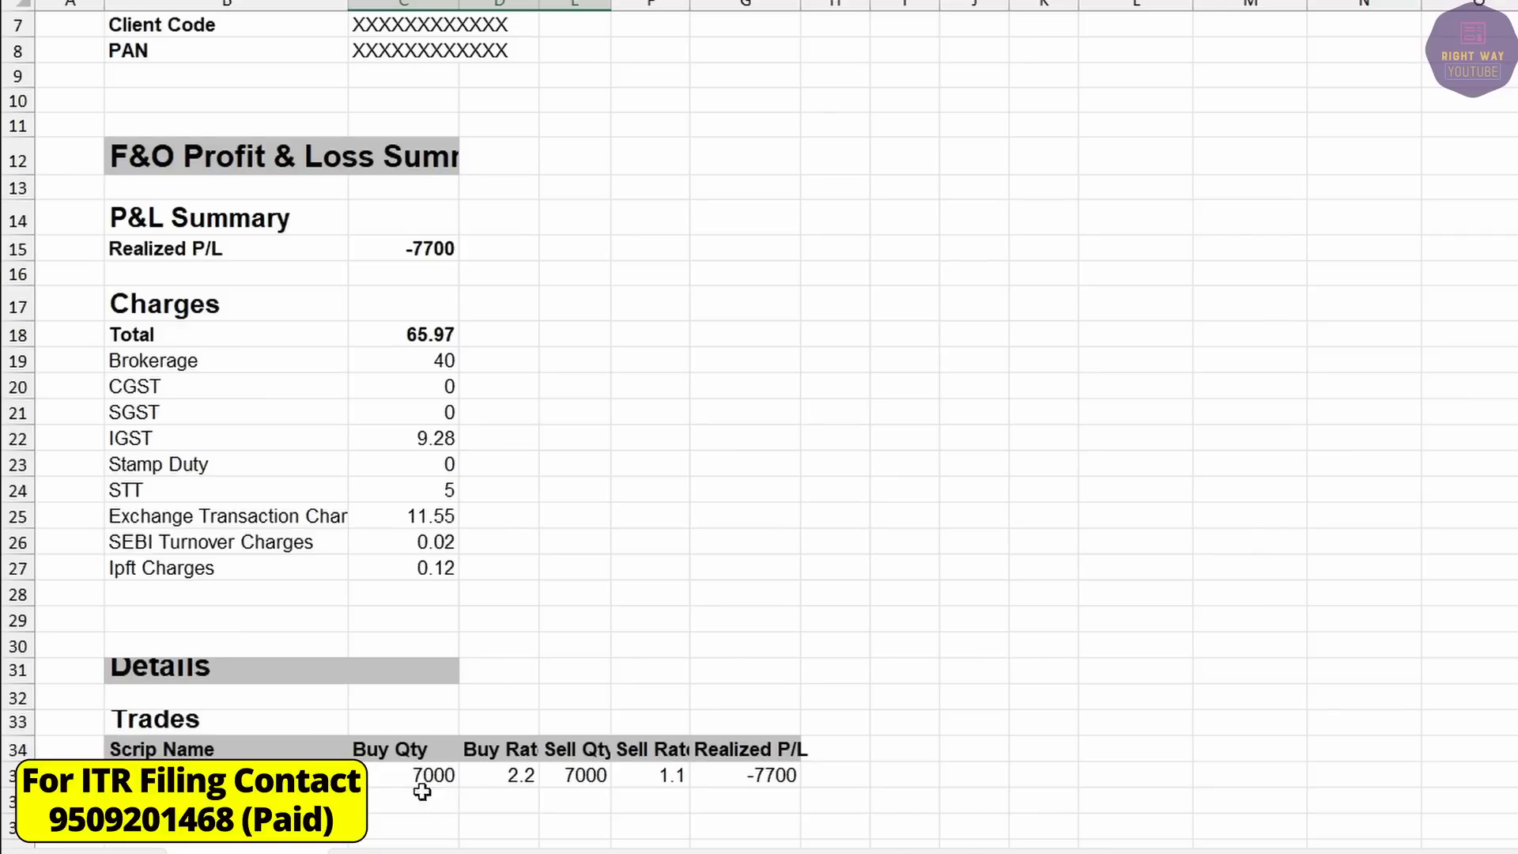
left_click(409, 783)
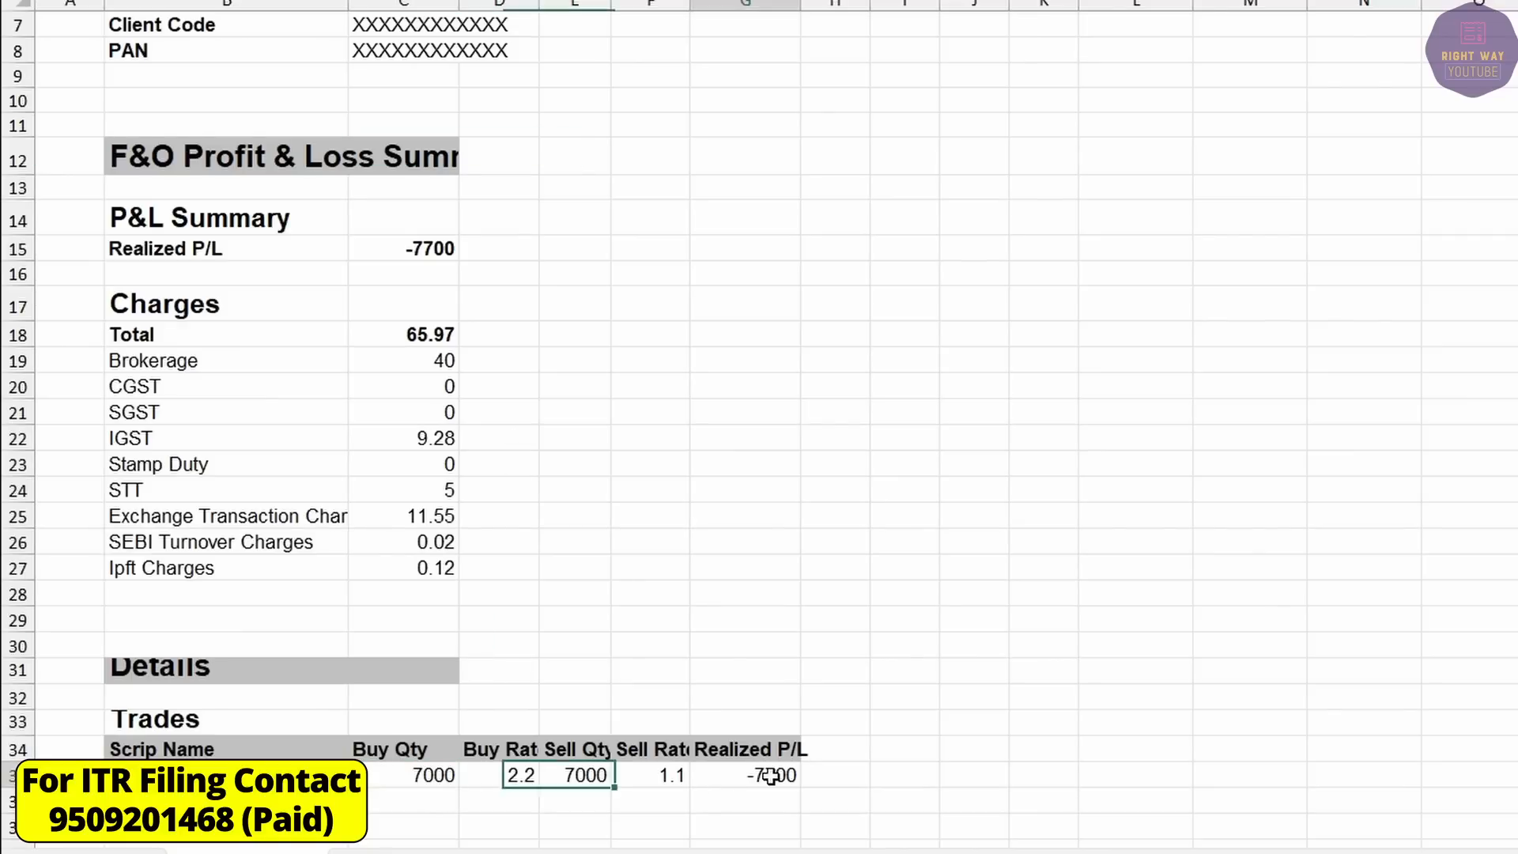
left_click(767, 776)
left_click(415, 776)
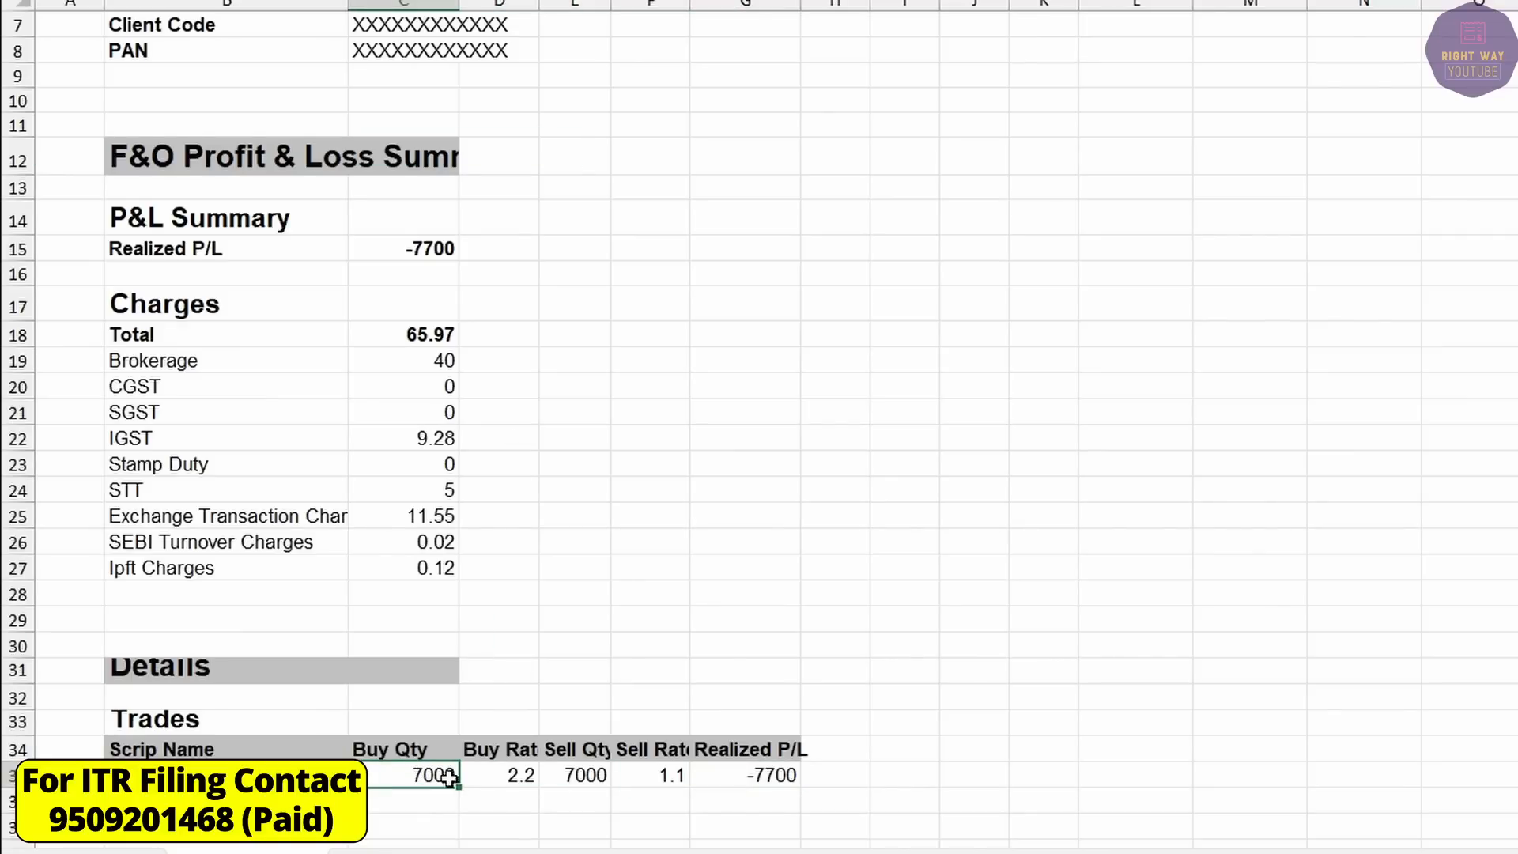
left_click(500, 778)
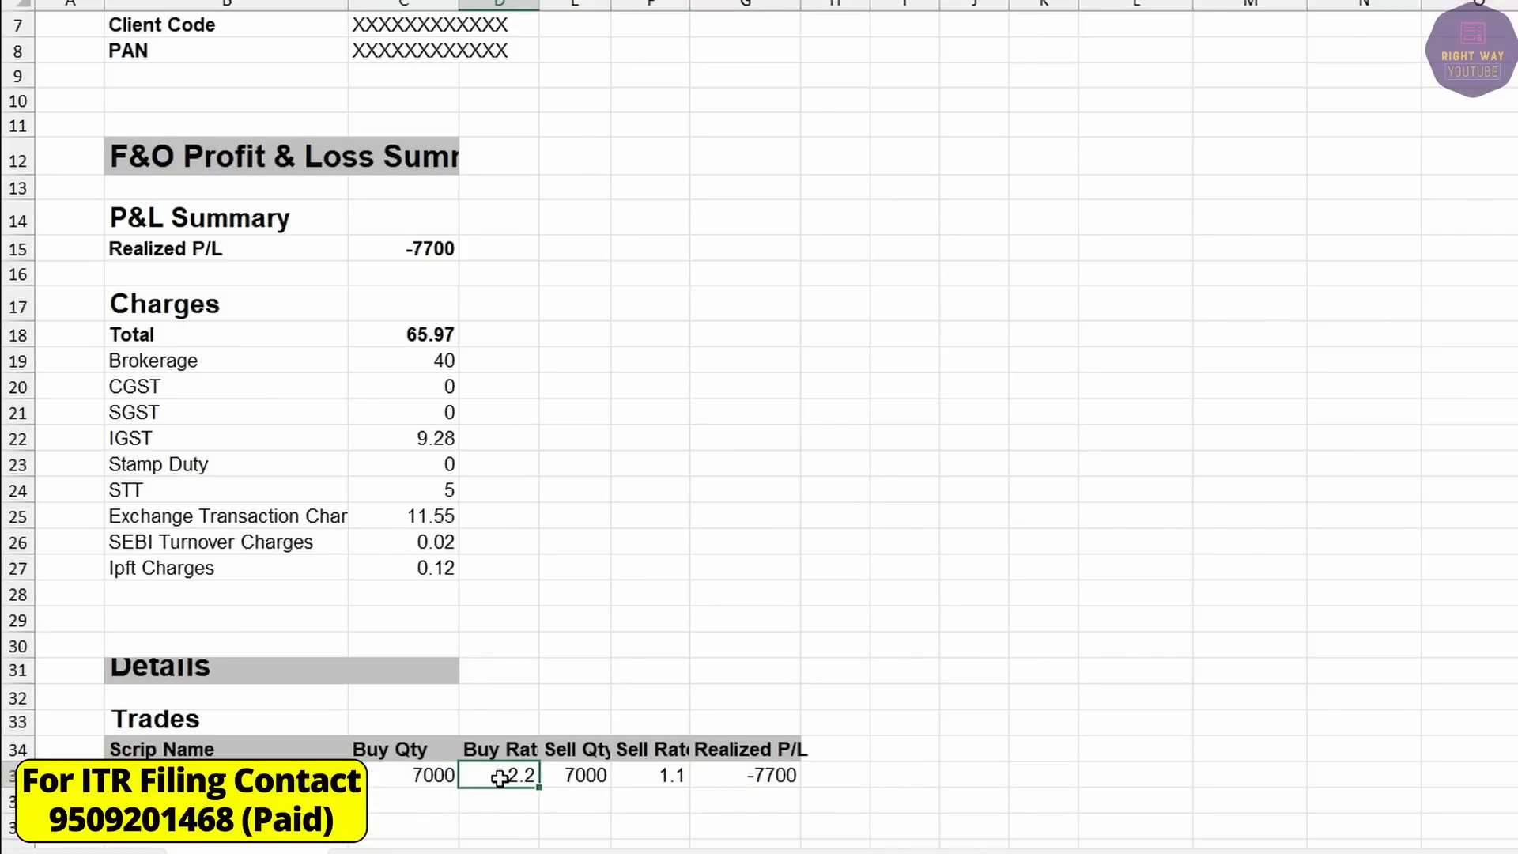
left_click(671, 777)
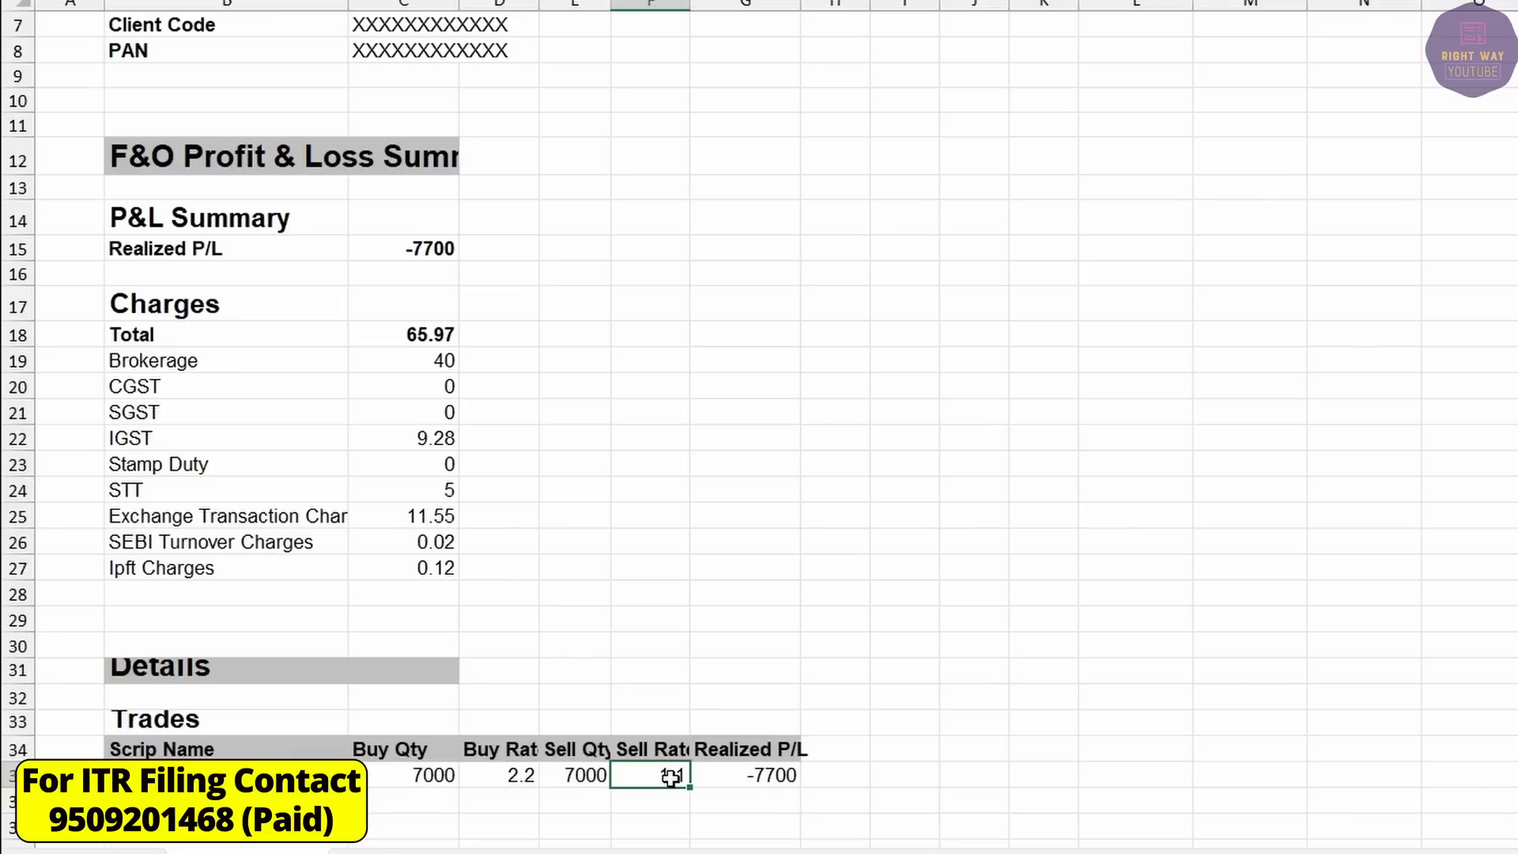
left_click(759, 775)
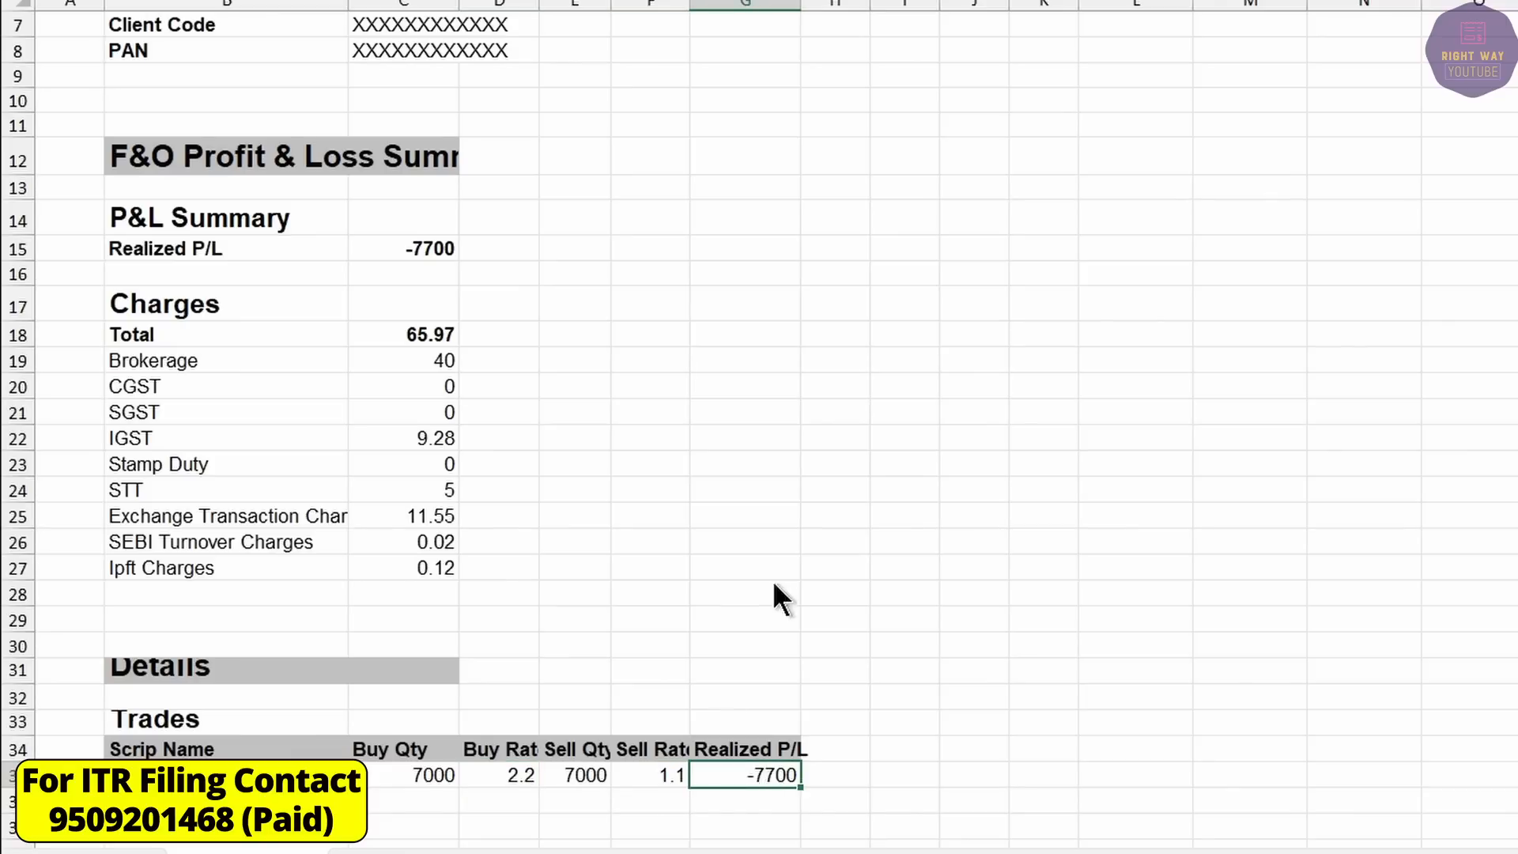
Select A5:F5 under the Calculation heading, then recheck the -7700 P/L and pick H35.
key("alt+Tab")
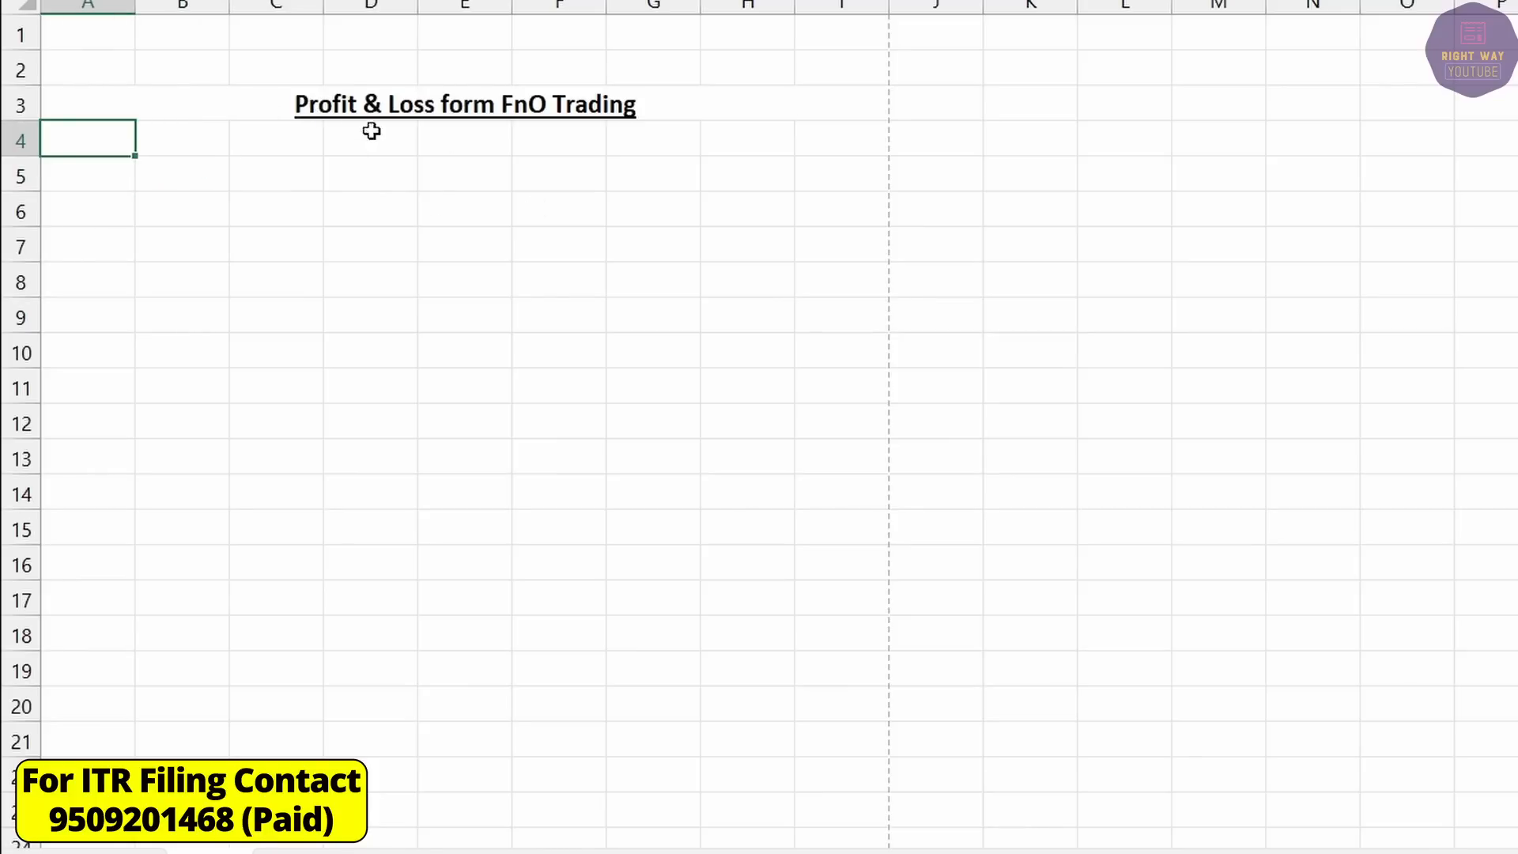
left_click_drag(120, 175, 545, 175)
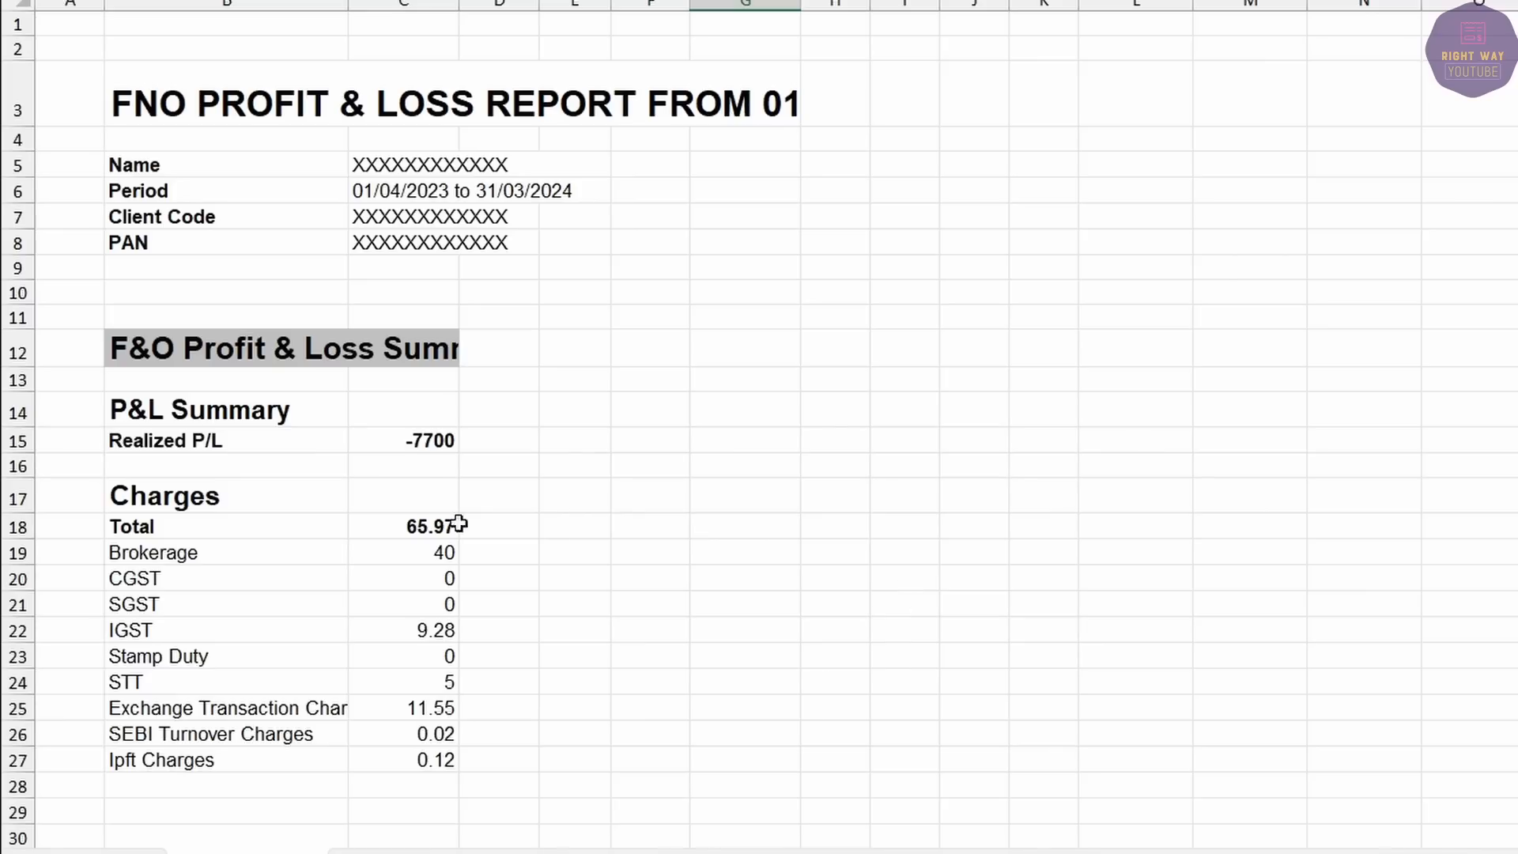
left_click(385, 451)
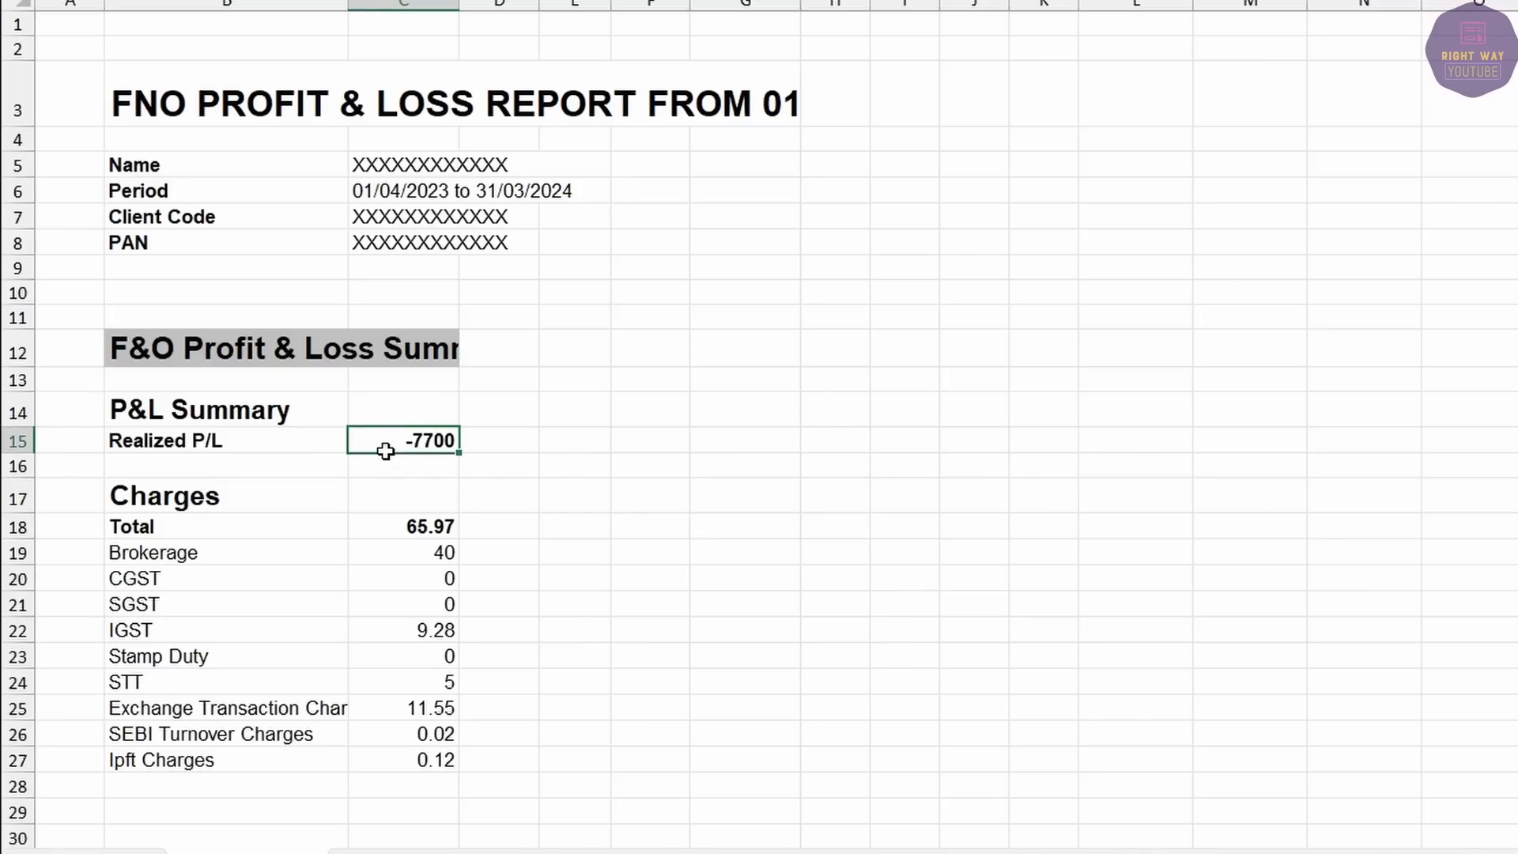
scroll(385, 451, "down", 2)
left_click(739, 771)
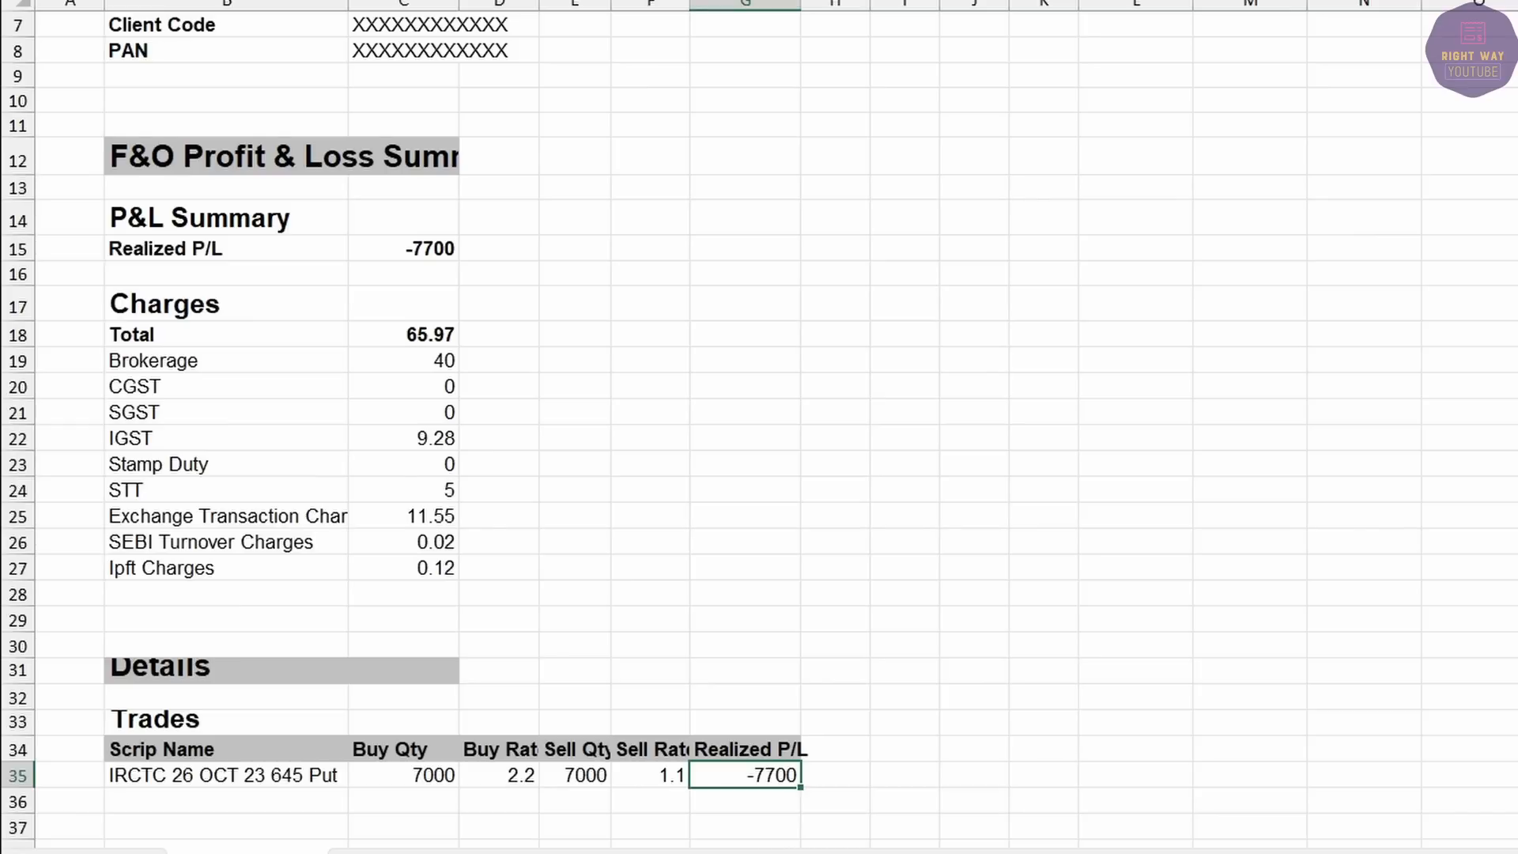
left_click(824, 774)
Enter =ABS(G35) in H35 and copy it down to row 47.
type("=")
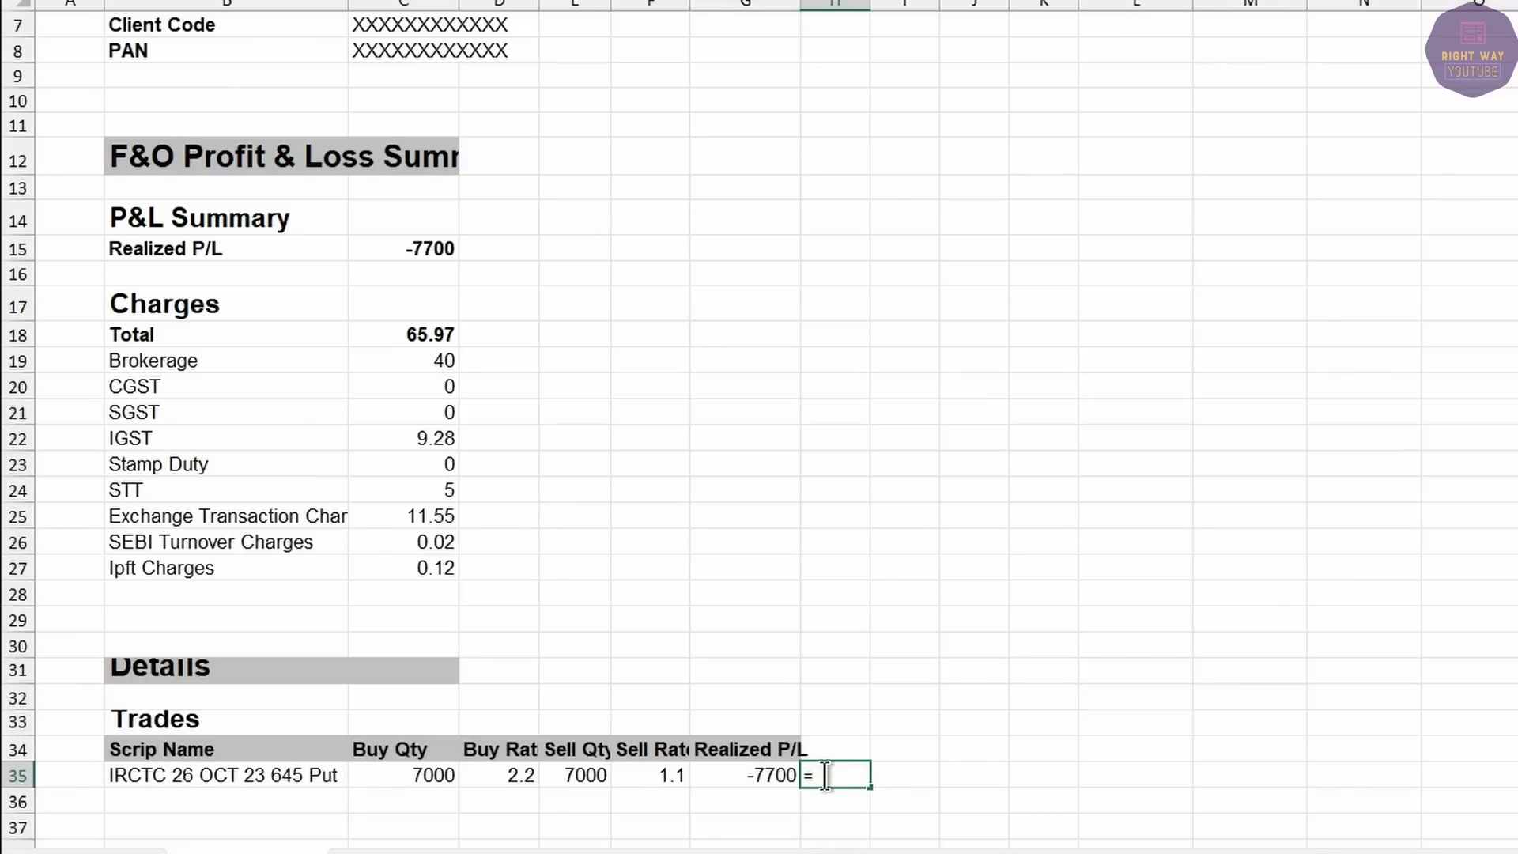
type("abs")
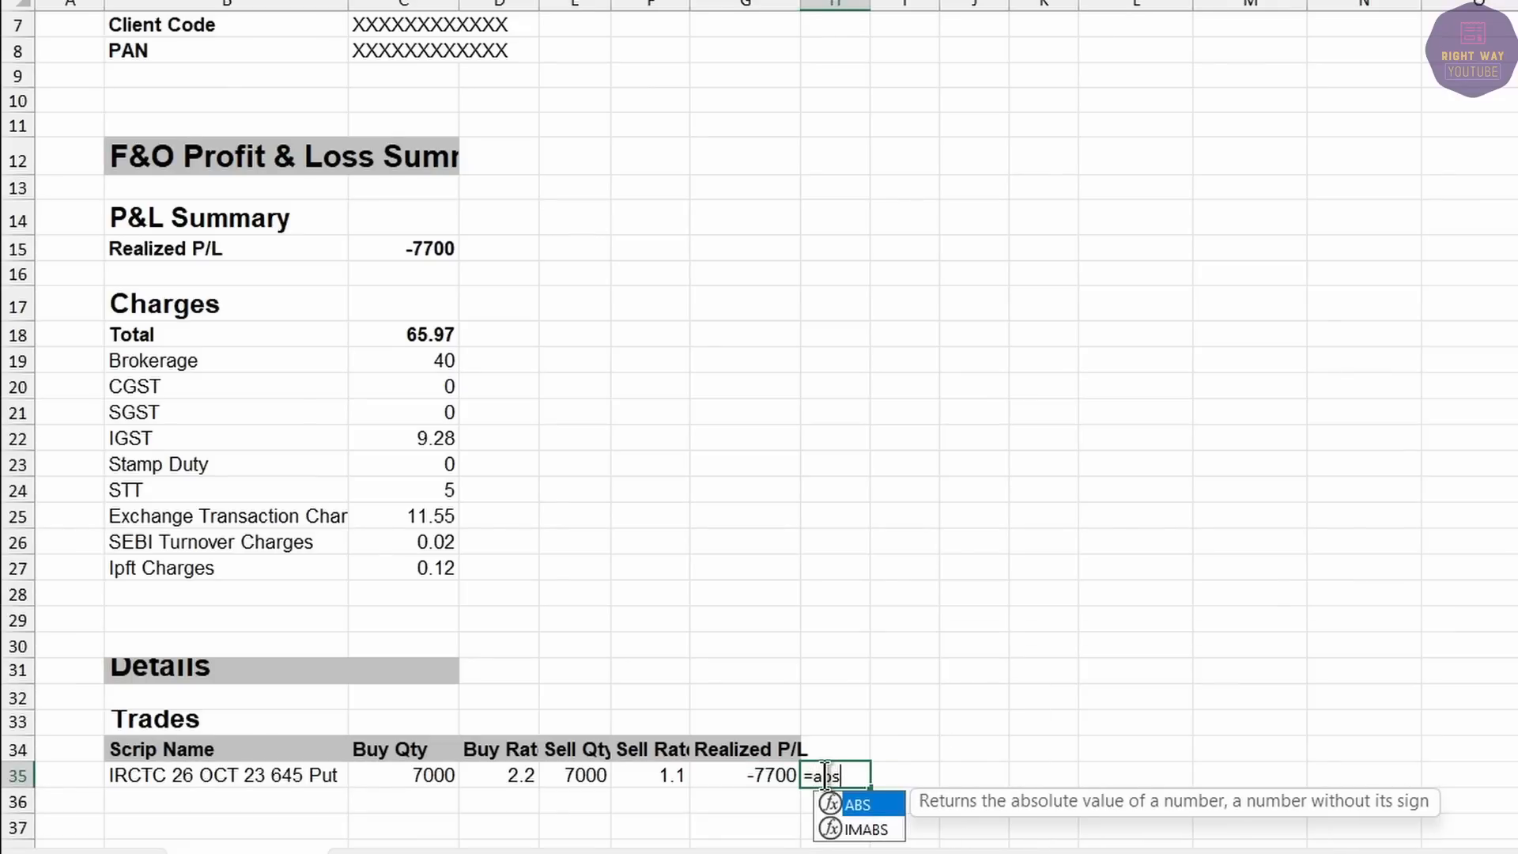
type("(")
left_click(771, 775)
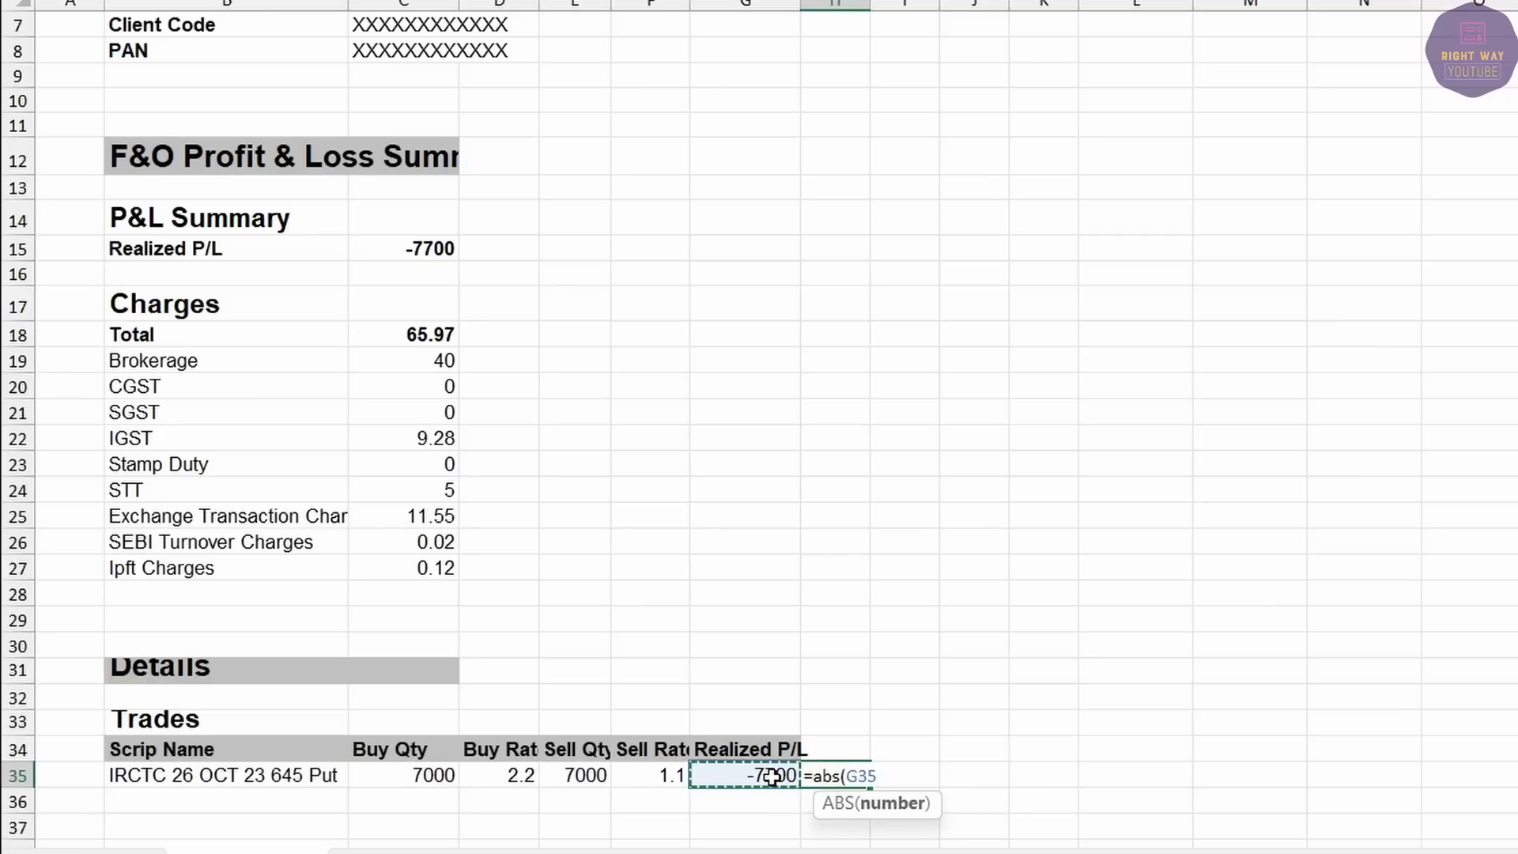
key("Return")
scroll(876, 735, "down", 2)
left_click(865, 615)
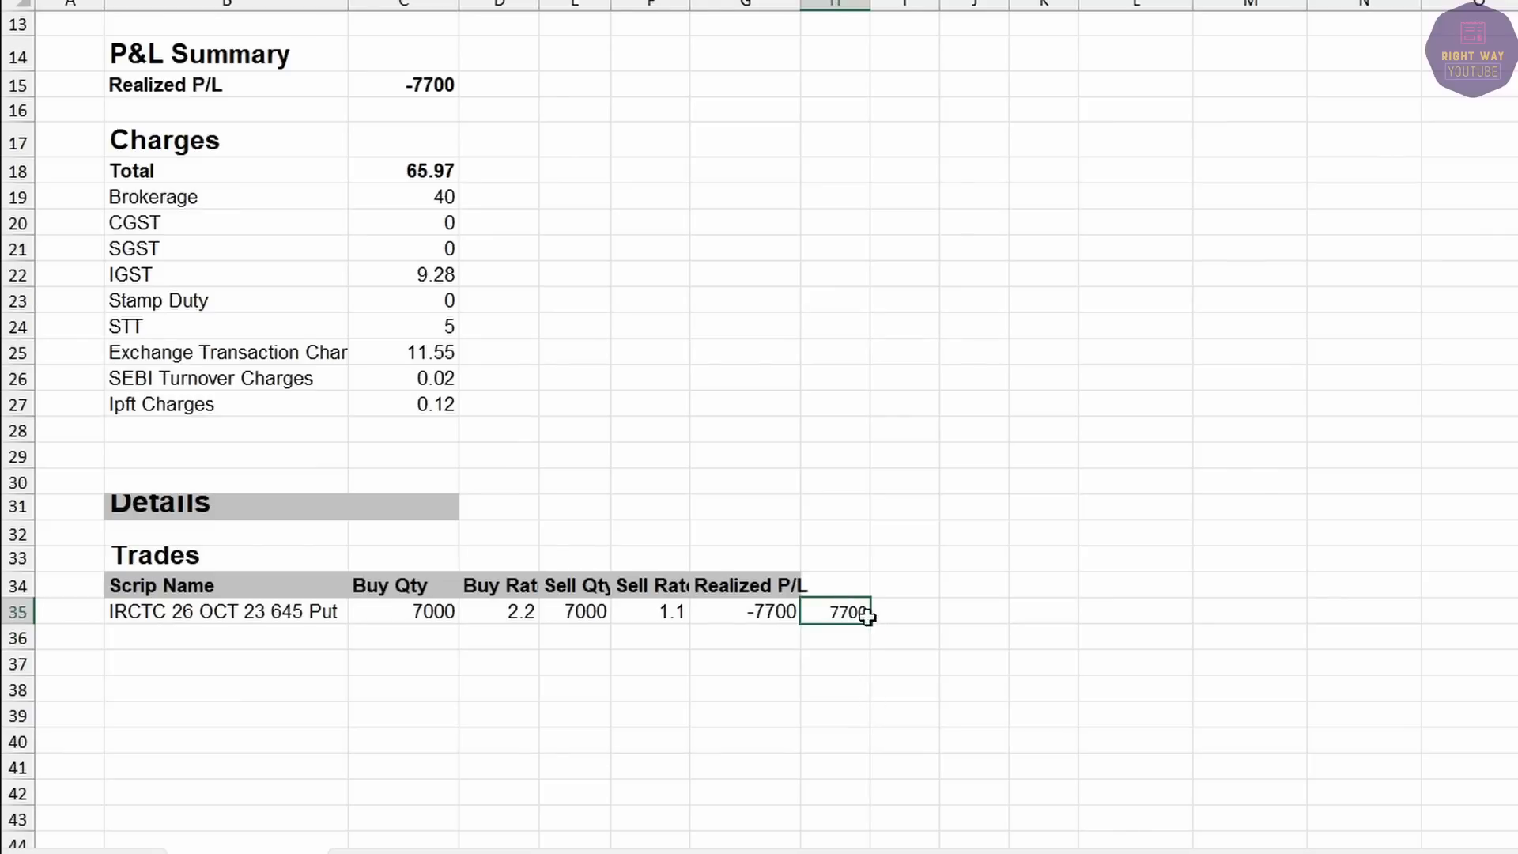
left_click_drag(867, 616, 865, 783)
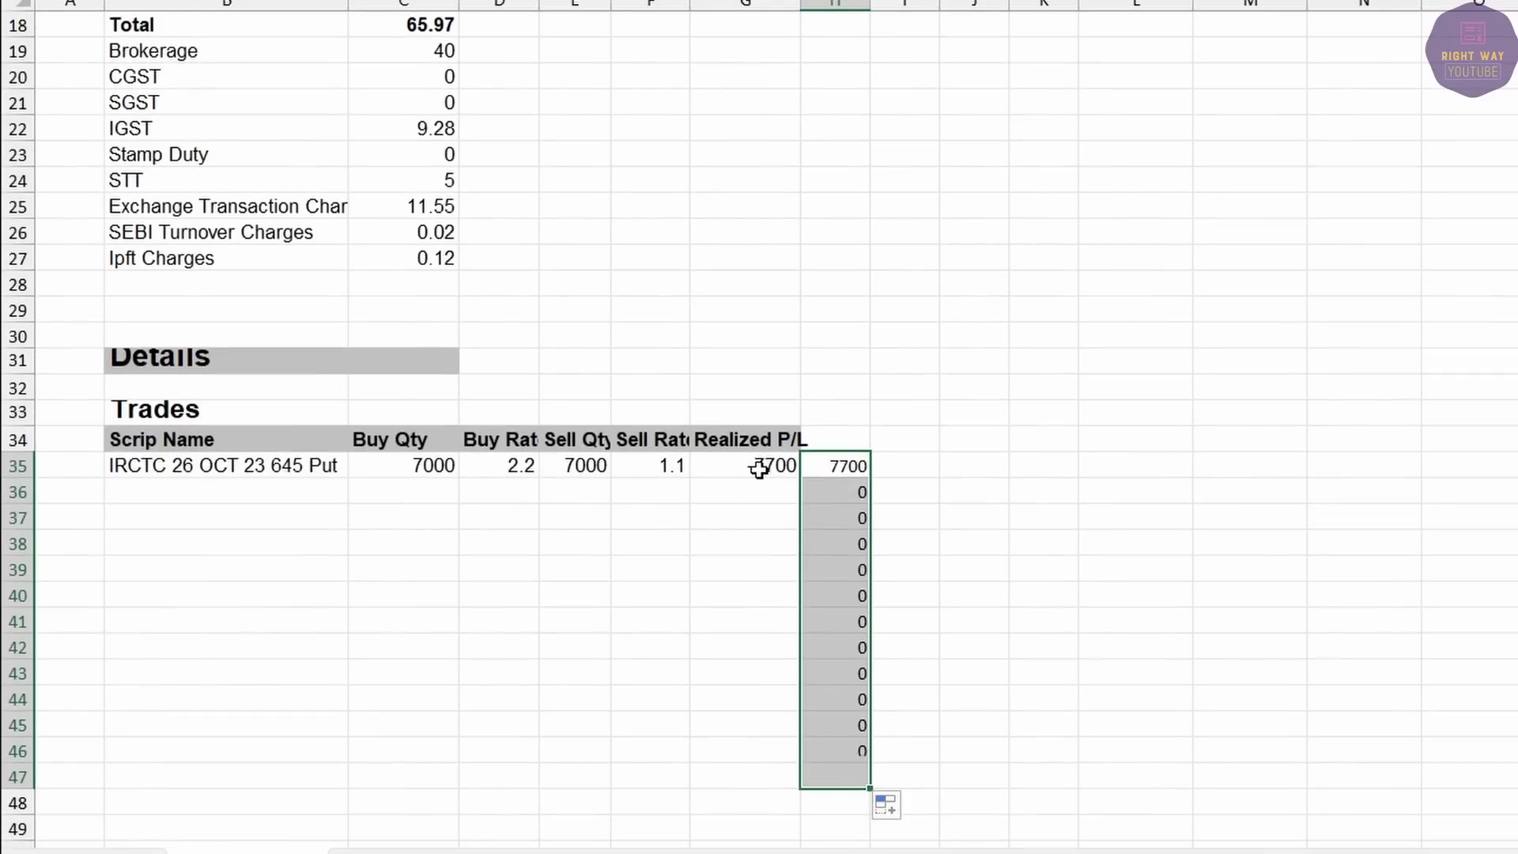
Enter trial values 8, -8, -800 and -80, and AutoSum the helper column to 8596.
left_click(755, 493)
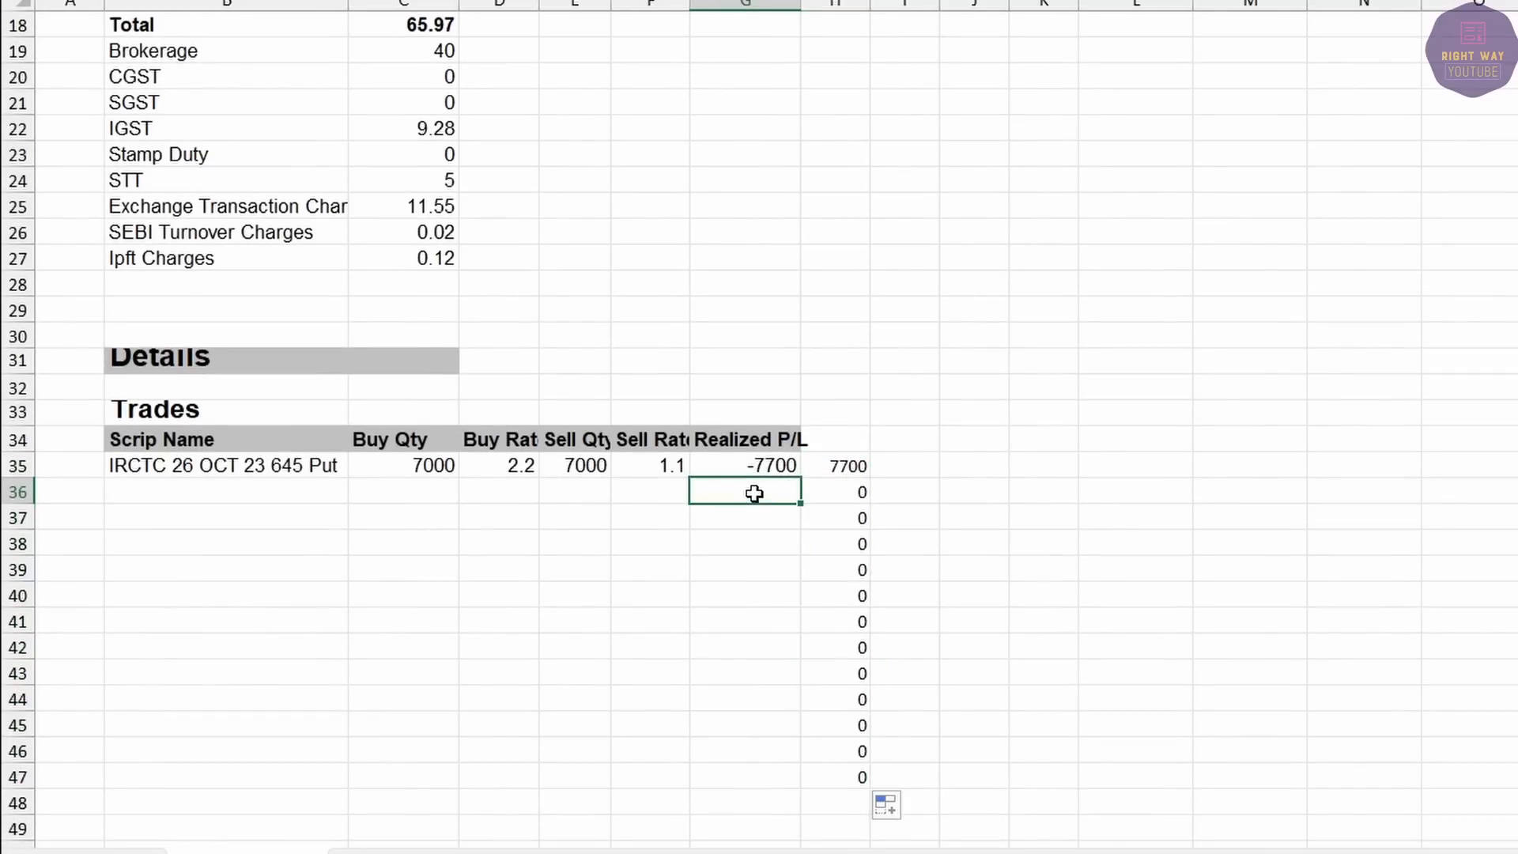
type("8")
key("Return")
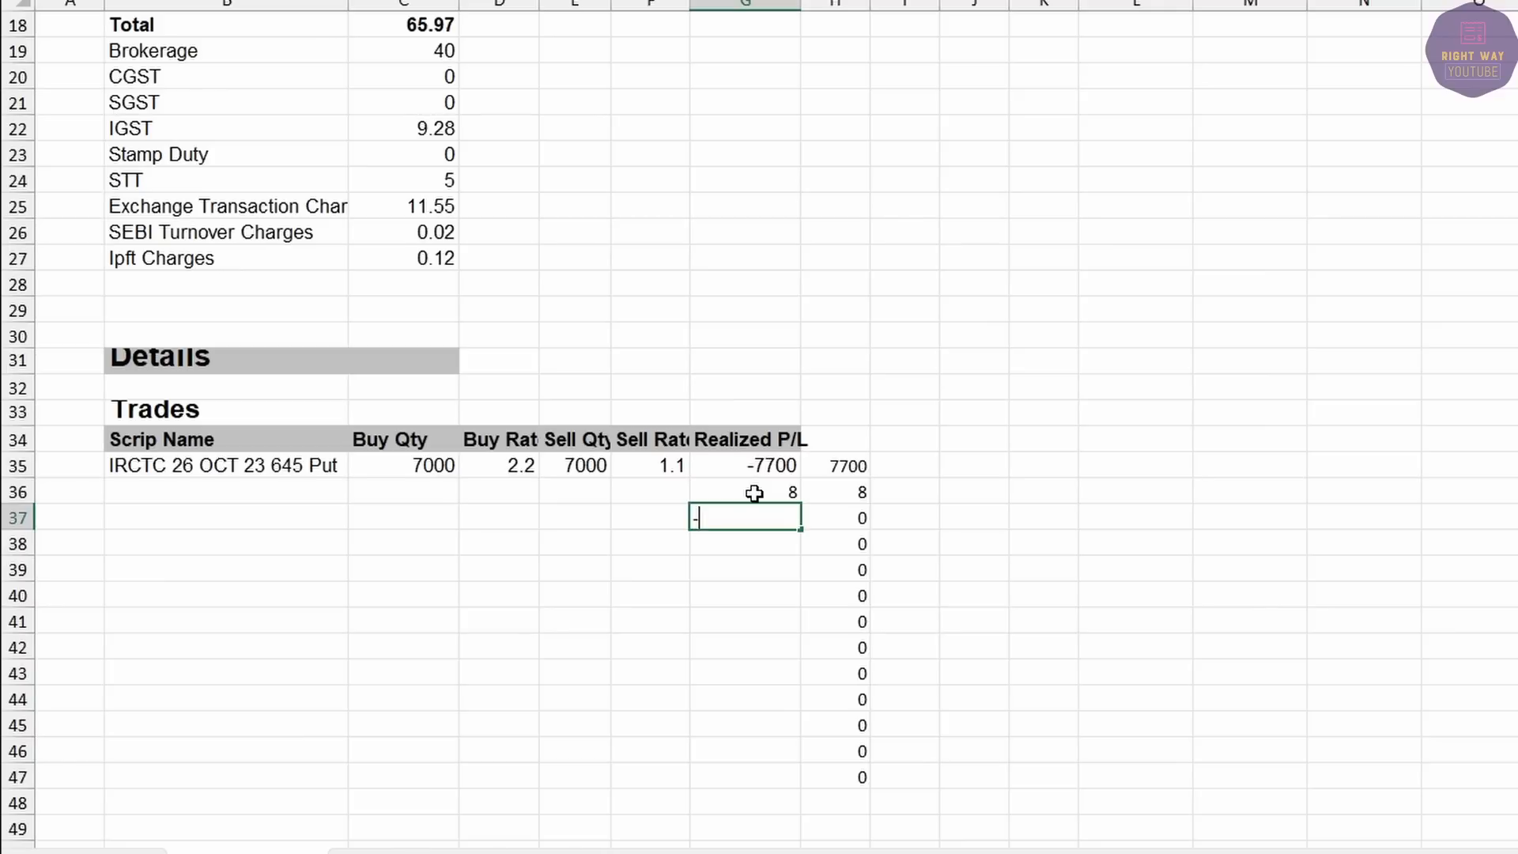
key("Return")
type("-8")
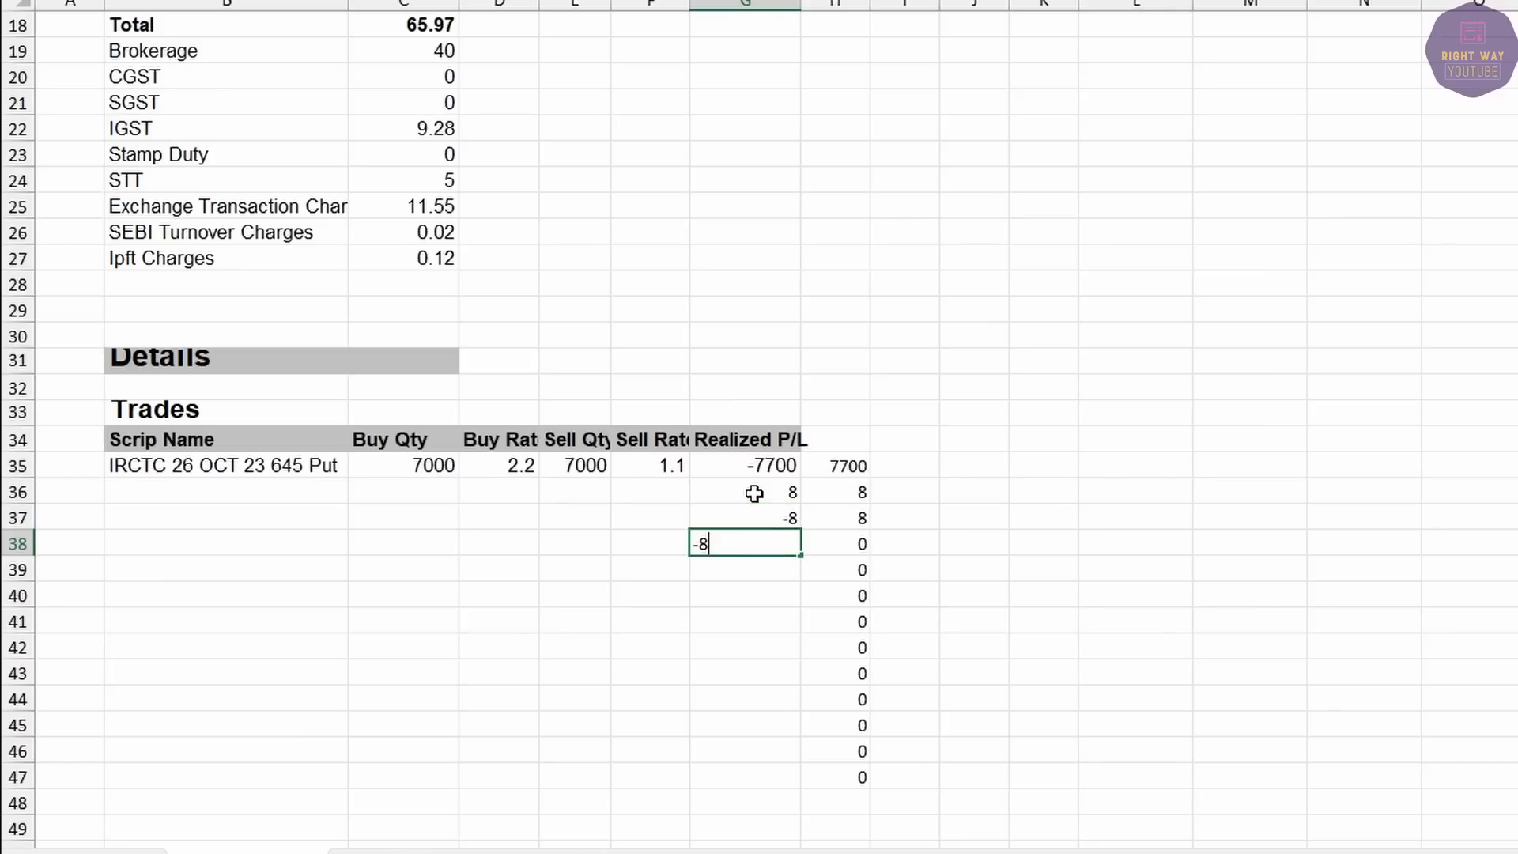
type("00")
key("Return")
type("-")
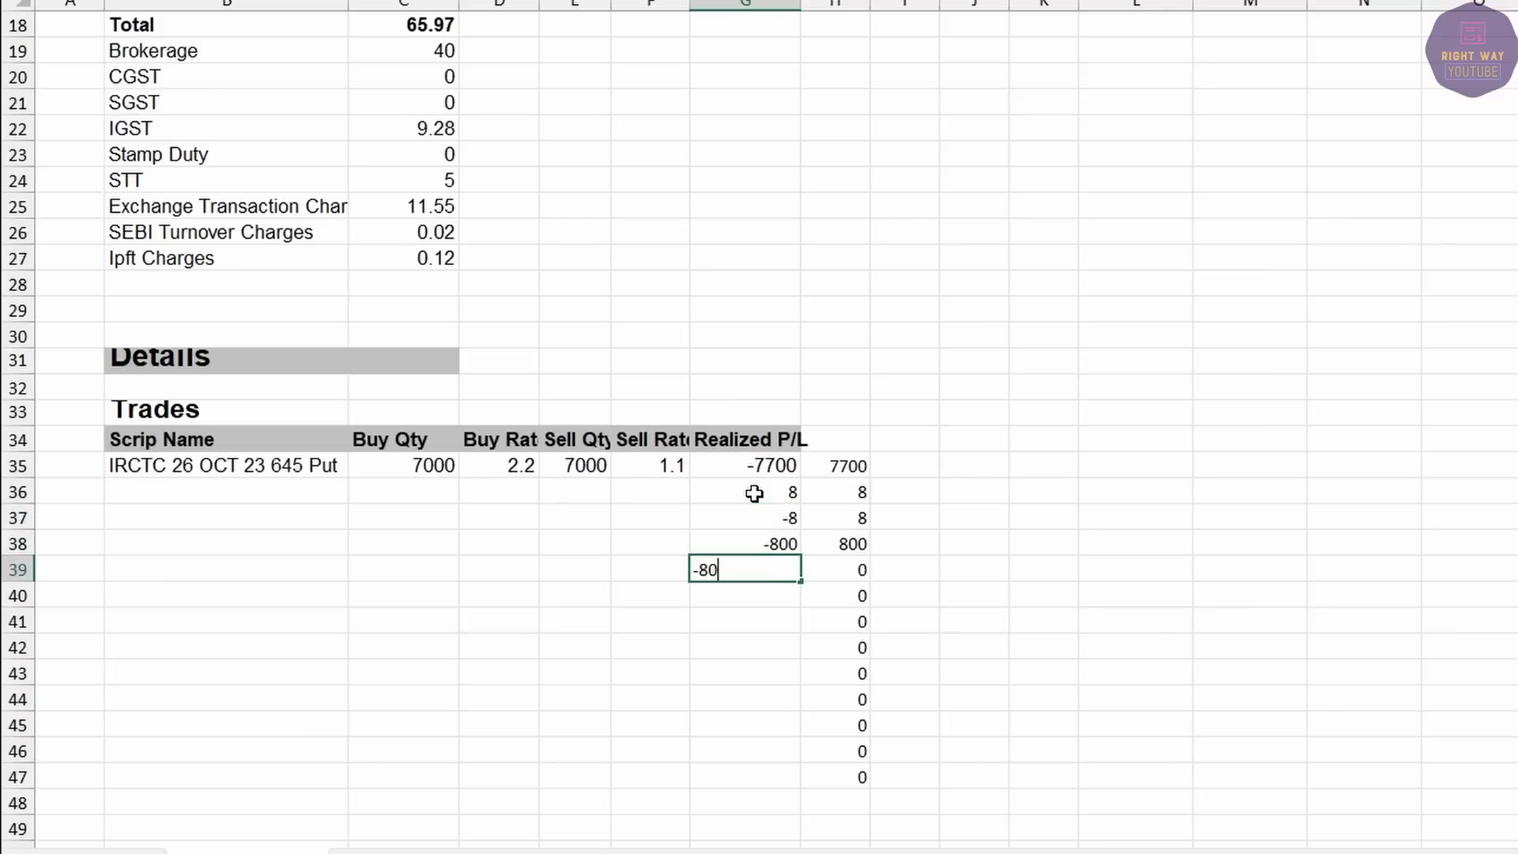
type("80")
key("Return")
left_click_drag(840, 466, 831, 702)
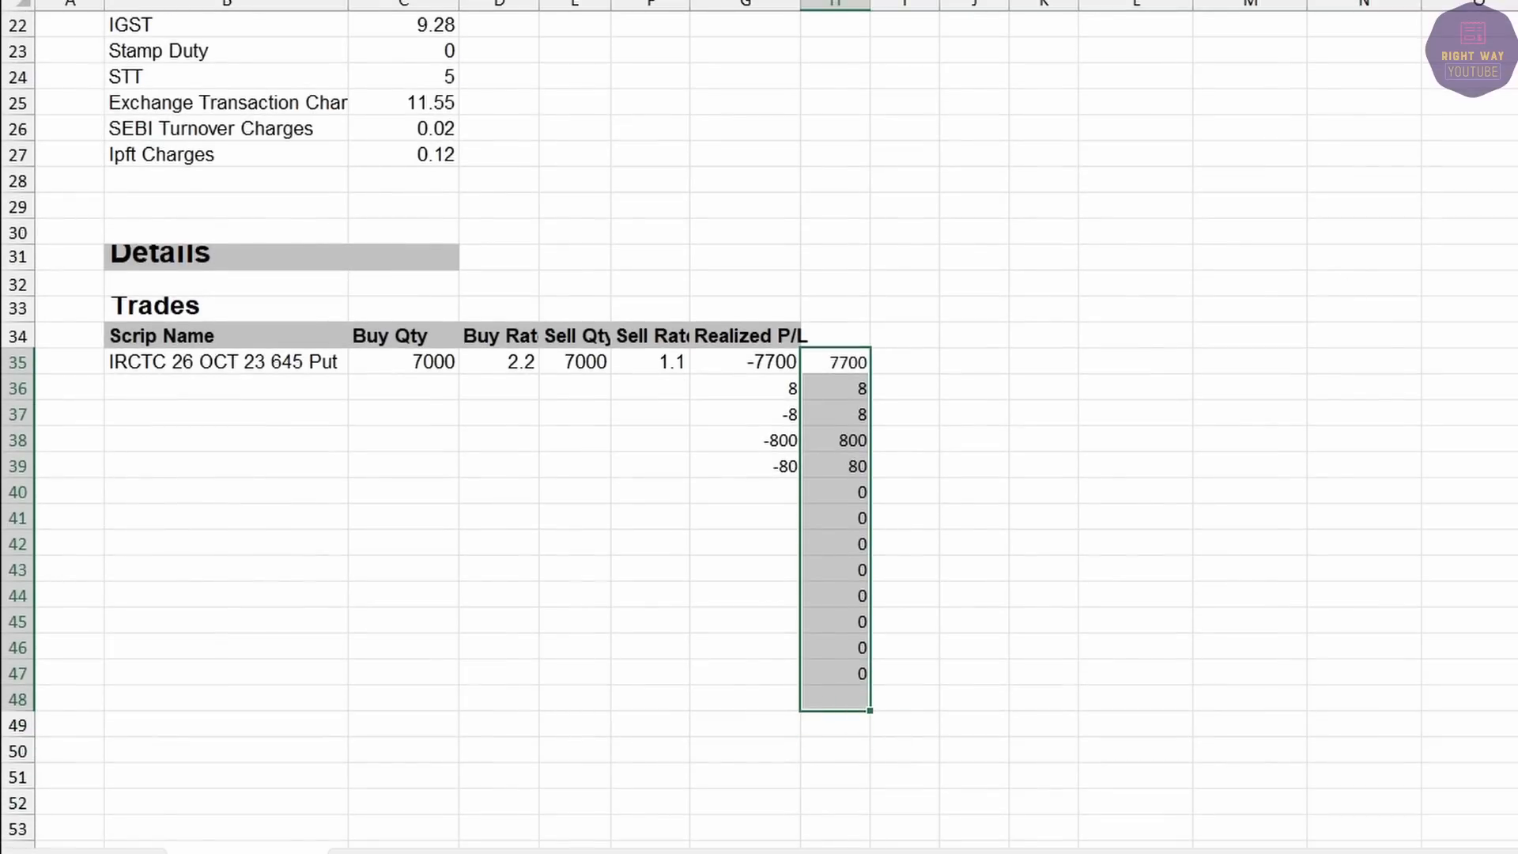
key("alt+equal")
left_click(846, 698)
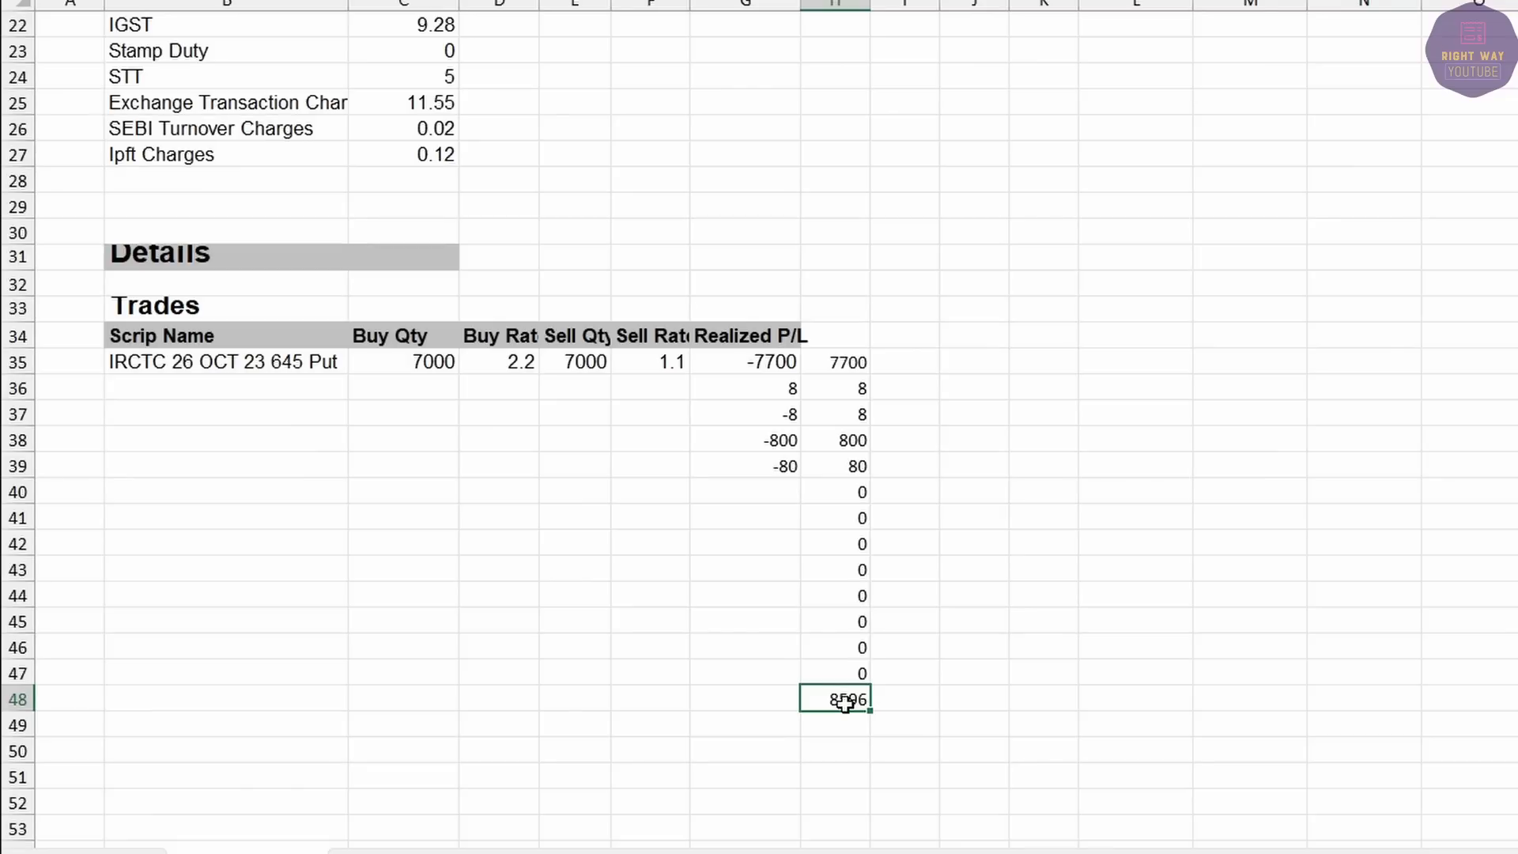
Delete the helper columns and trial entries, leaving only the -7700 loss row.
left_click_drag(840, 362, 888, 724)
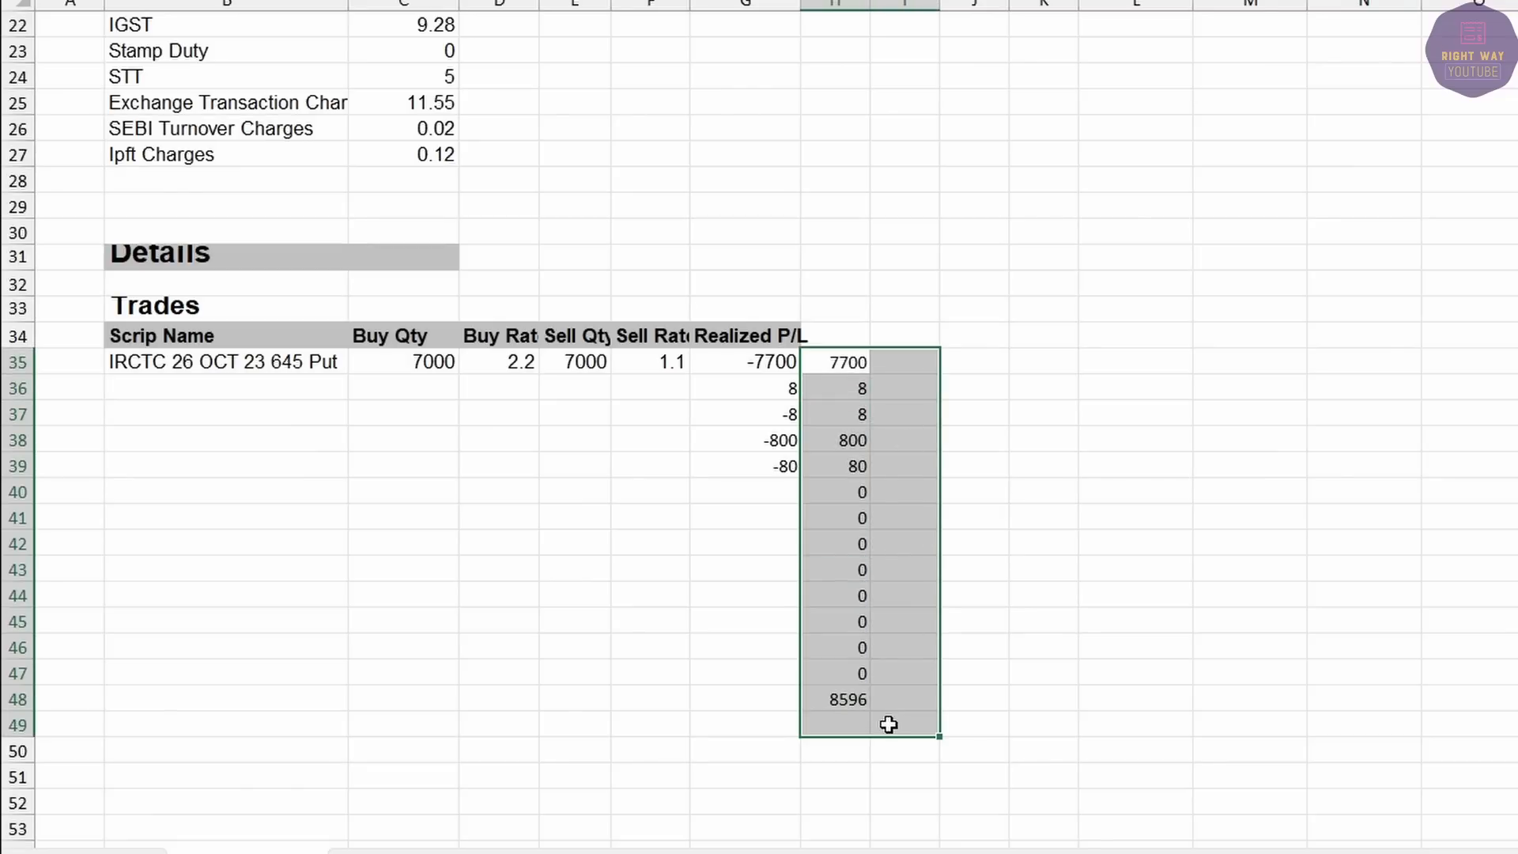
key("Delete")
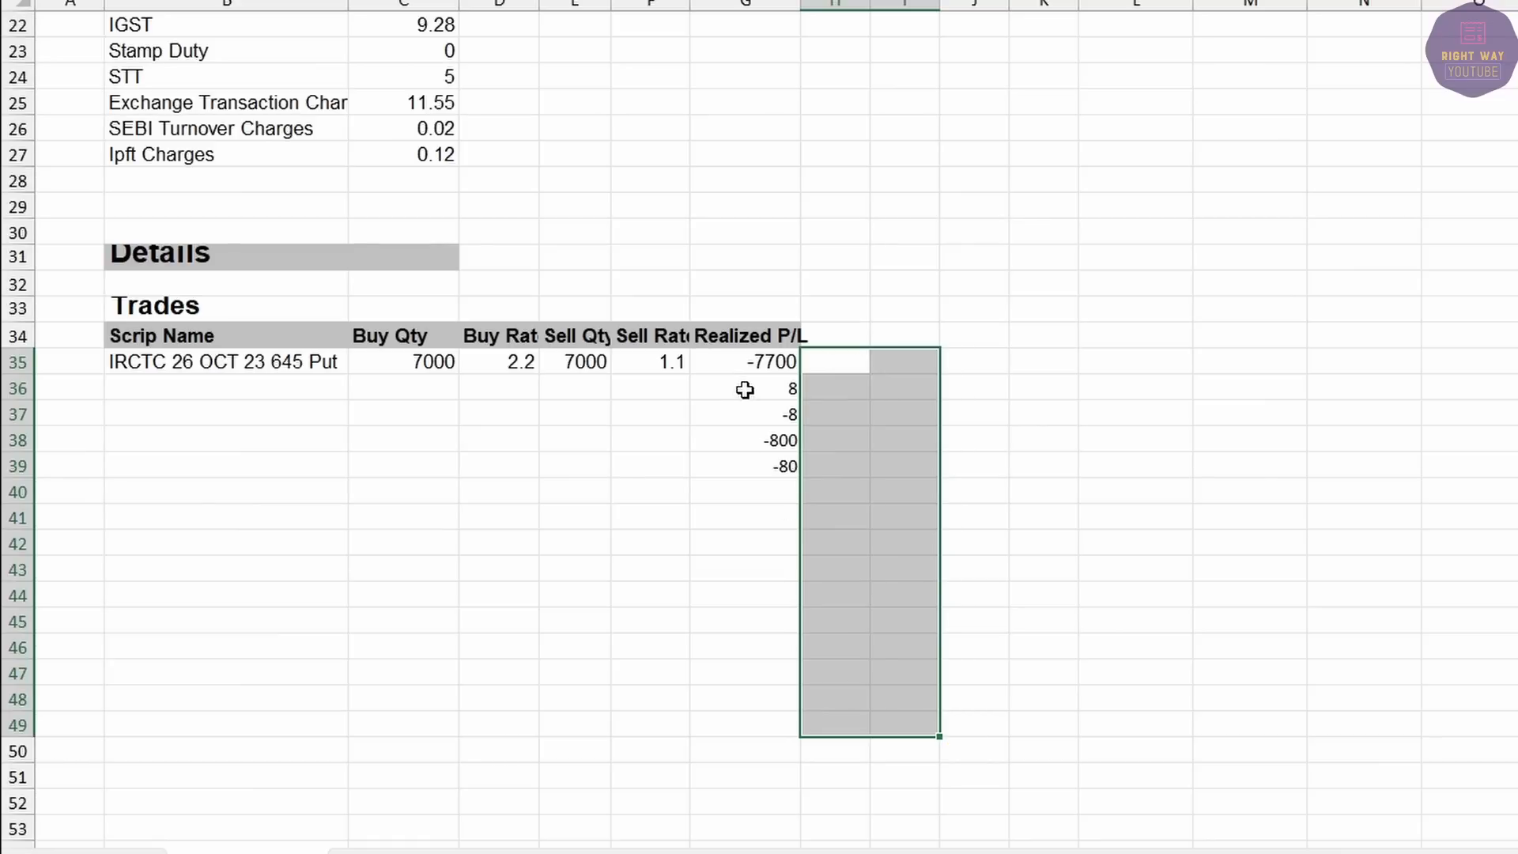
left_click_drag(744, 389, 808, 492)
key("Delete")
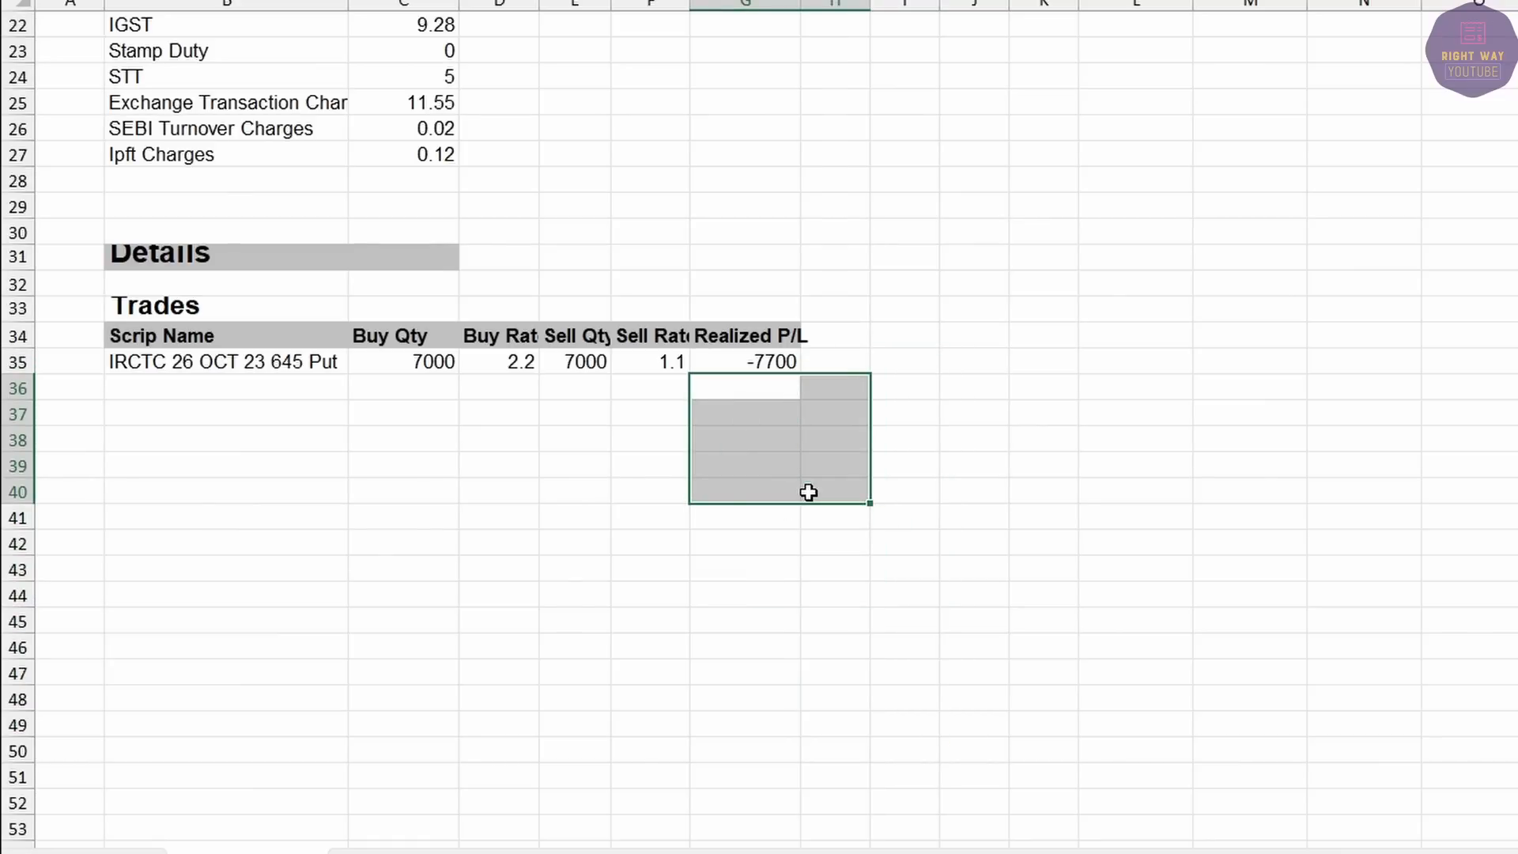
scroll(808, 491, "up", 5)
left_click(721, 771)
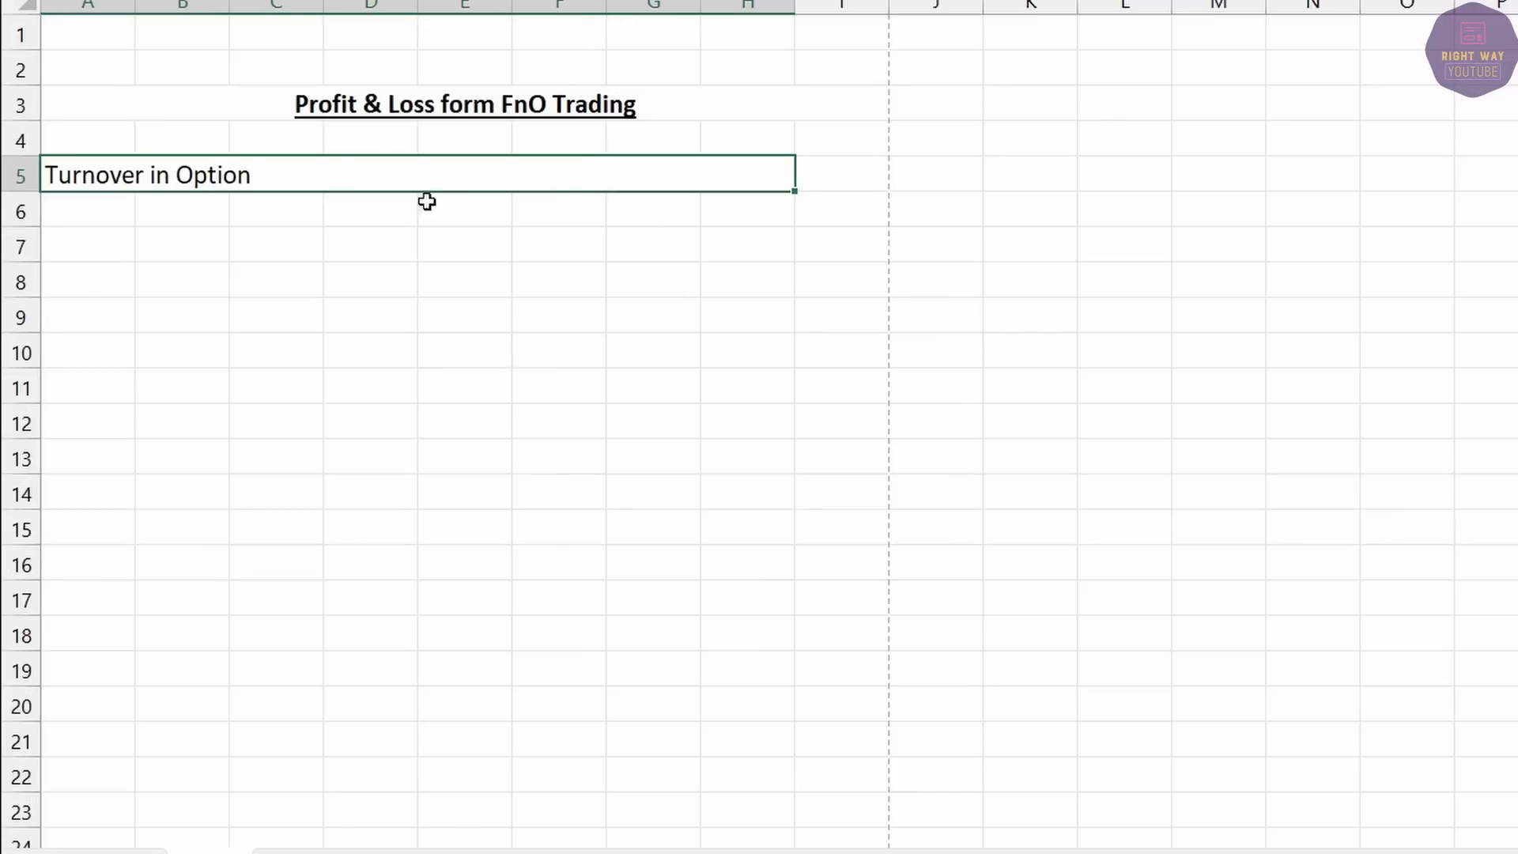
Enter option turnover 7700 in I5 and option loss -7700 in I6.
left_click(838, 168)
type("710")
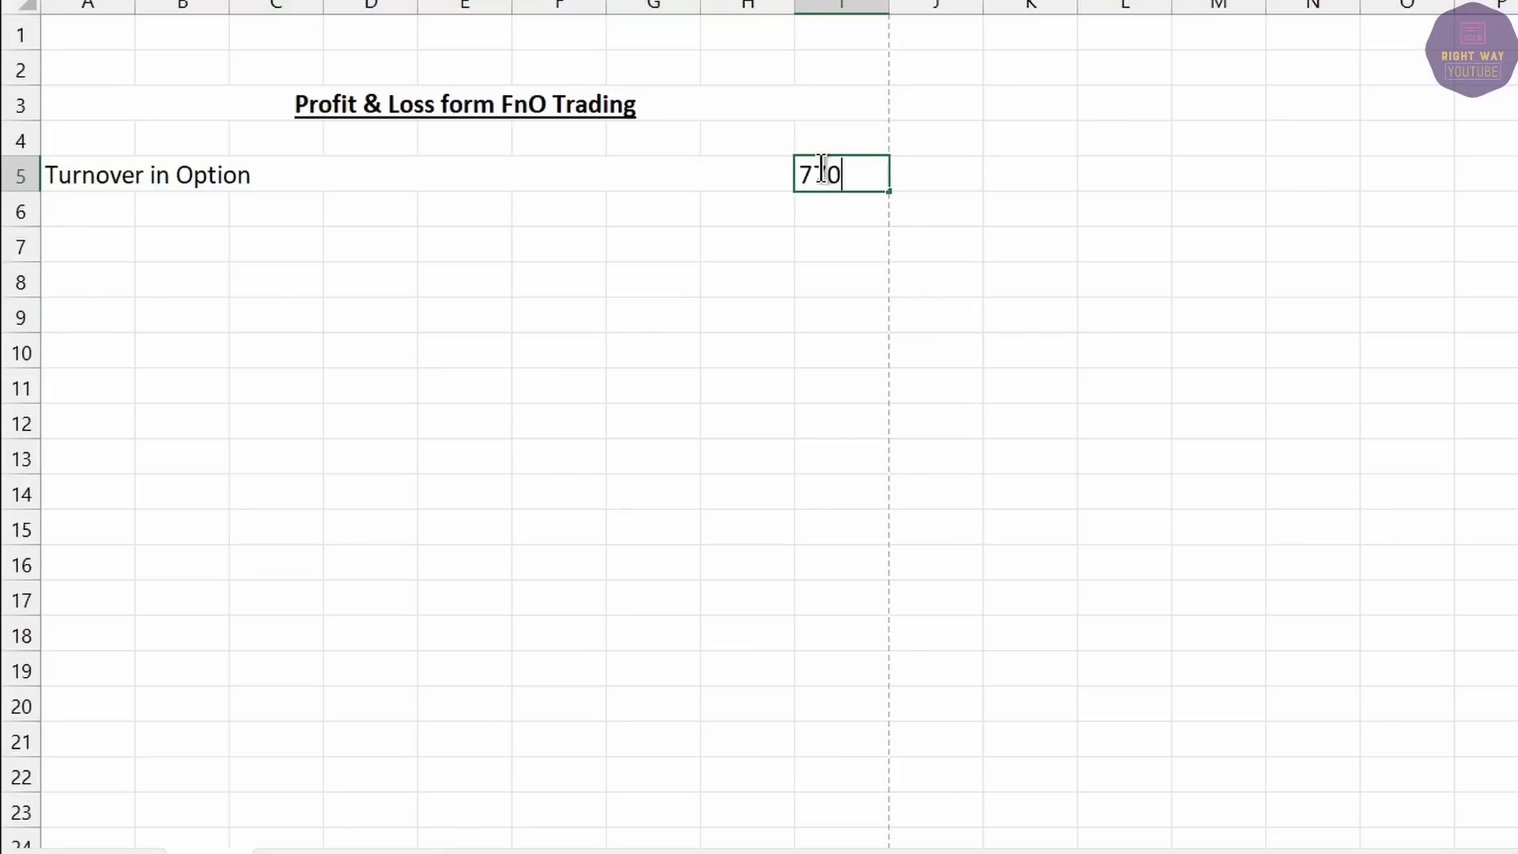
type("0")
key("Return")
type("-")
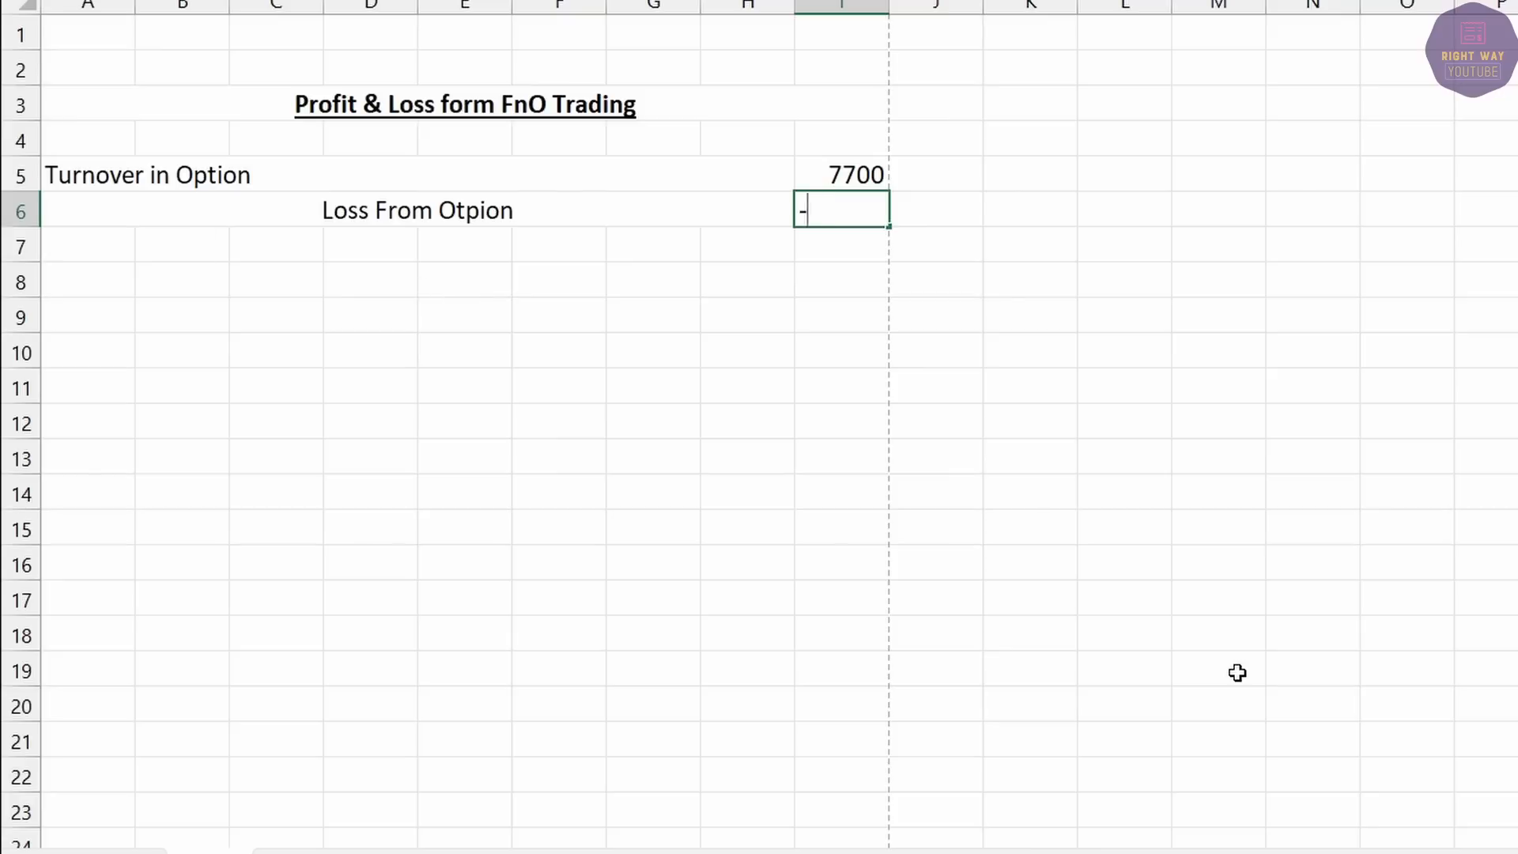
type("7700")
key("Return")
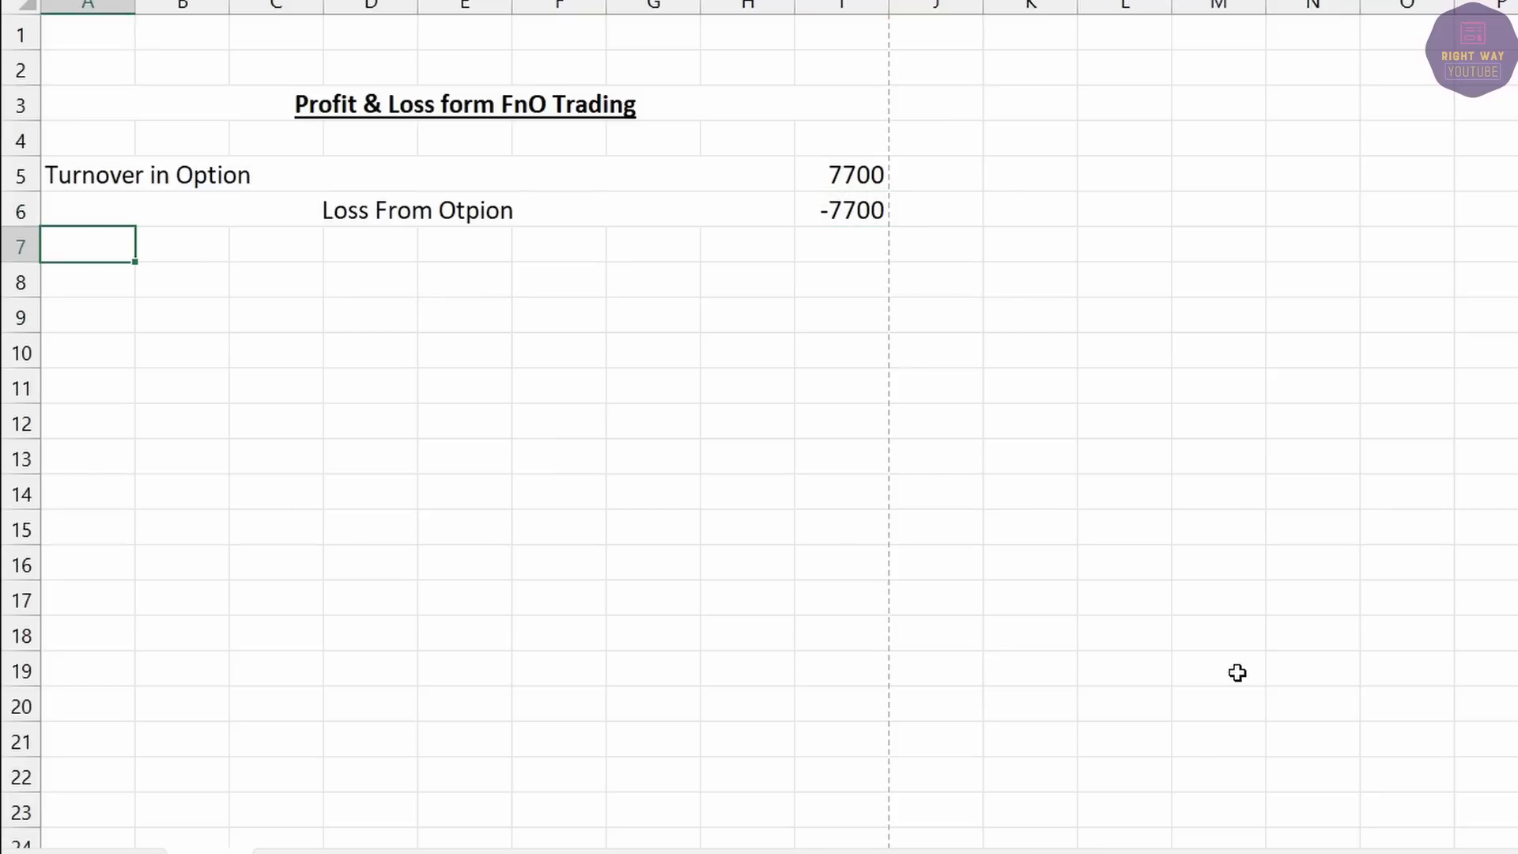
Left-align the Loss From Otpion label.
left_click(470, 204)
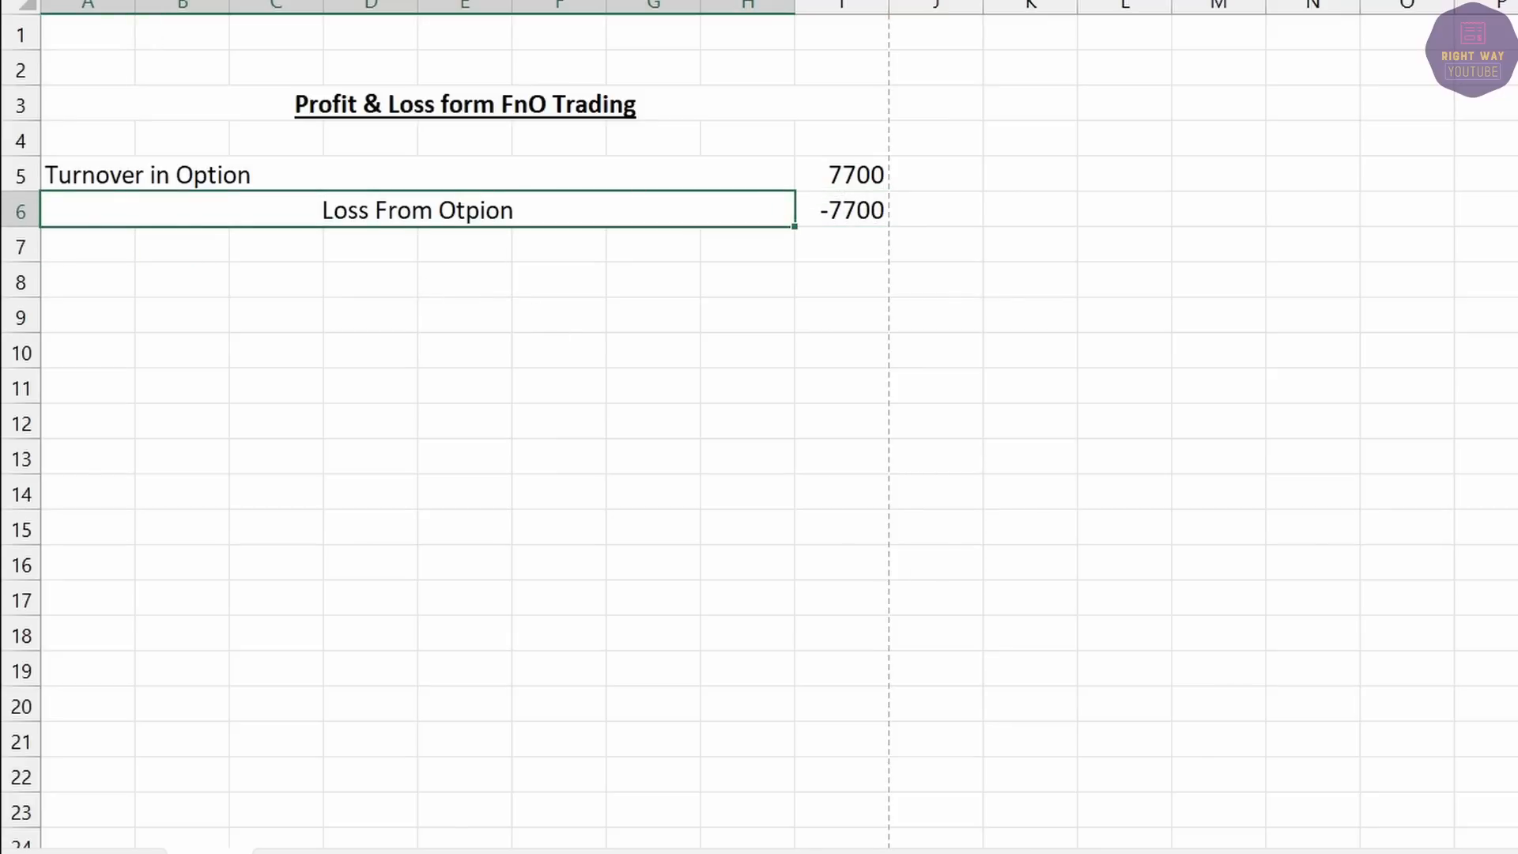
key("alt+h")
key("a")
key("l")
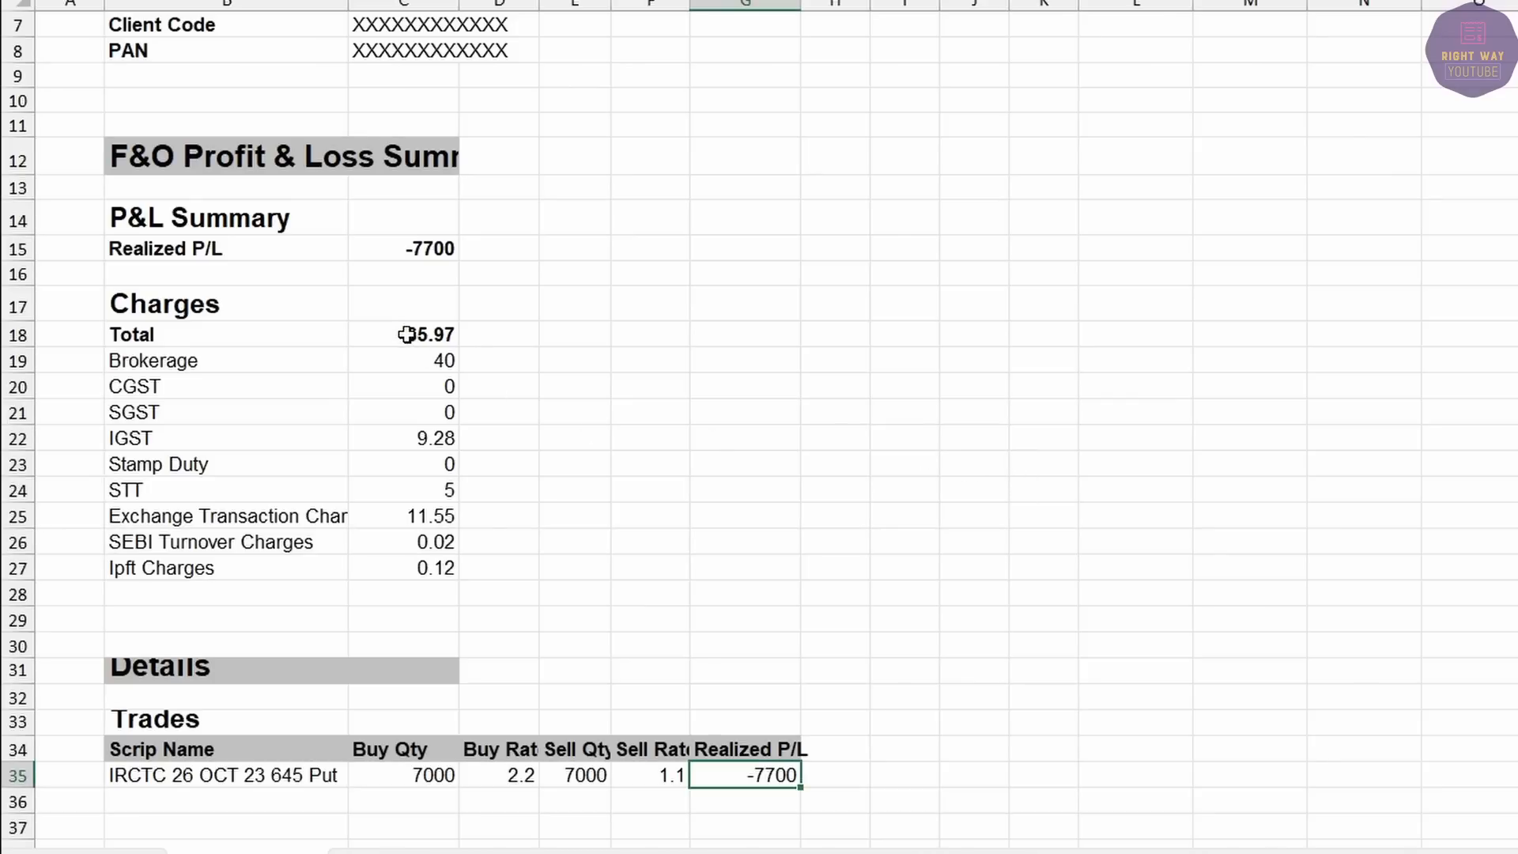
AutoSum the F&O trading charges into row 28, giving 131.94.
left_click_drag(406, 334, 410, 595)
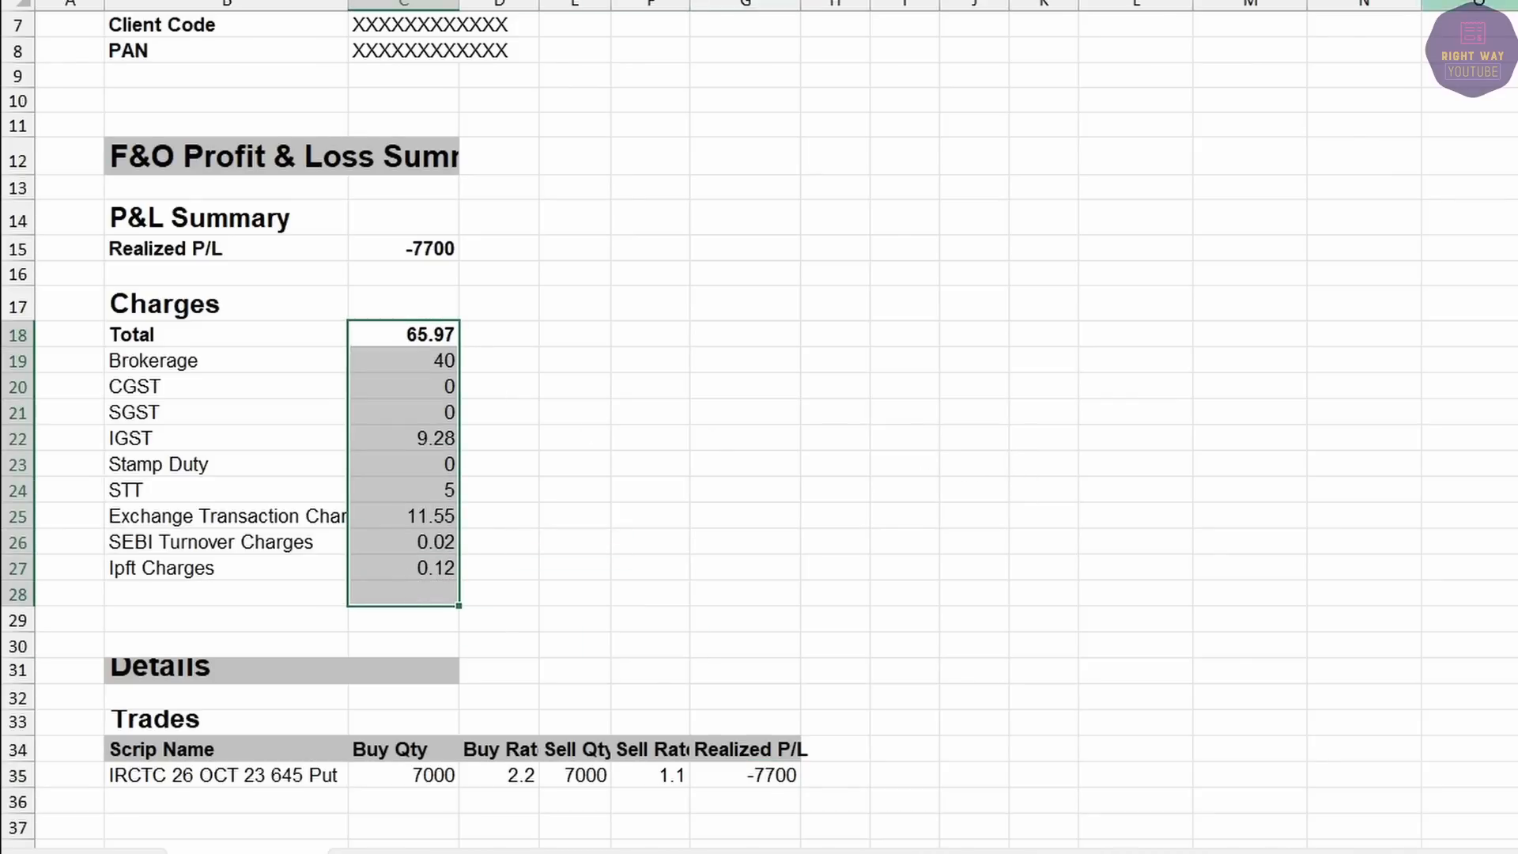
key("alt+equal")
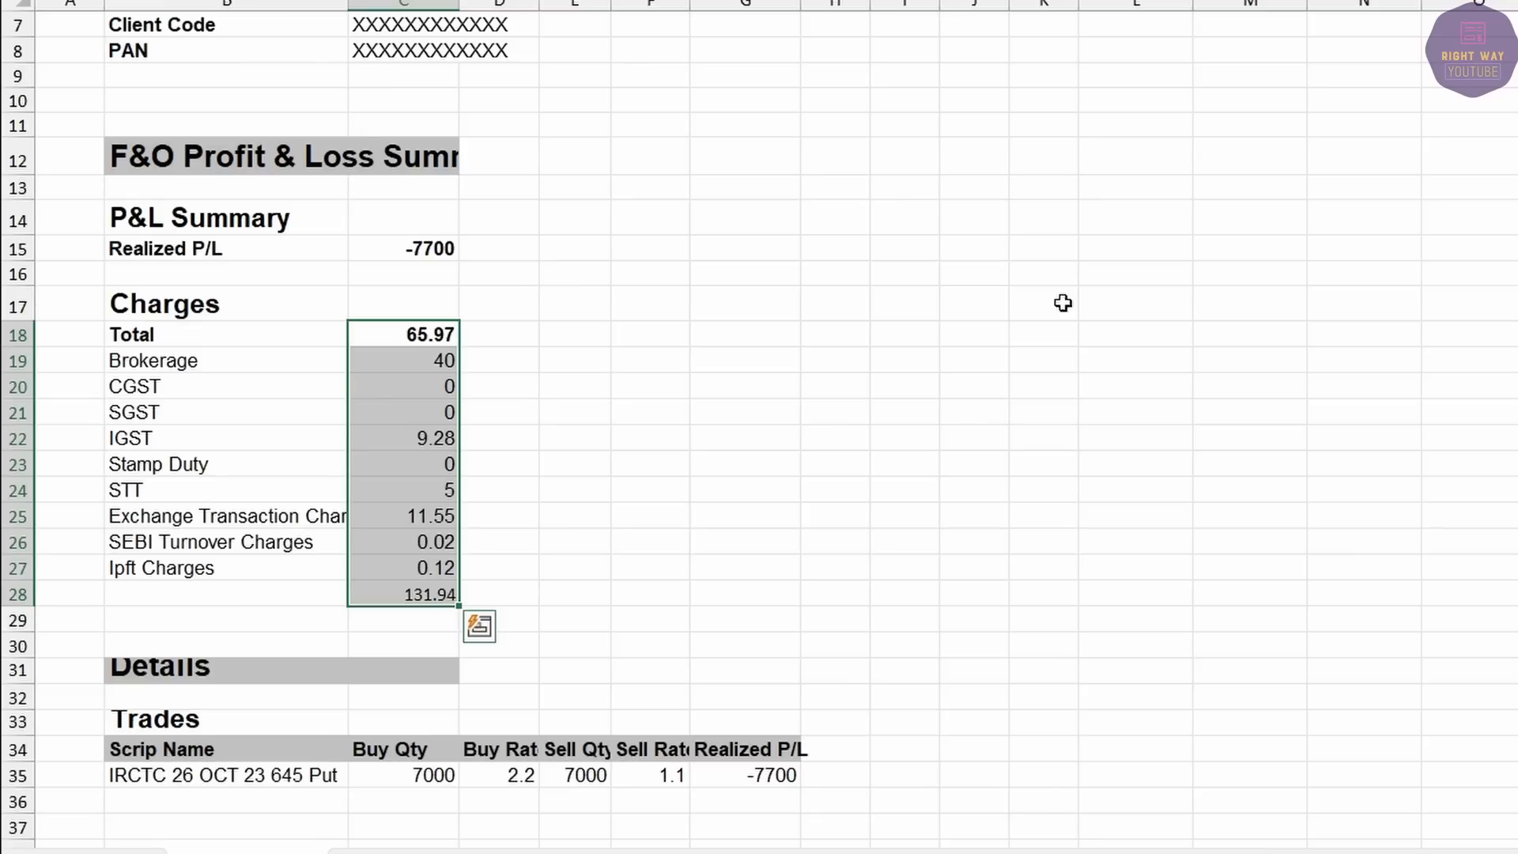
left_click(388, 593)
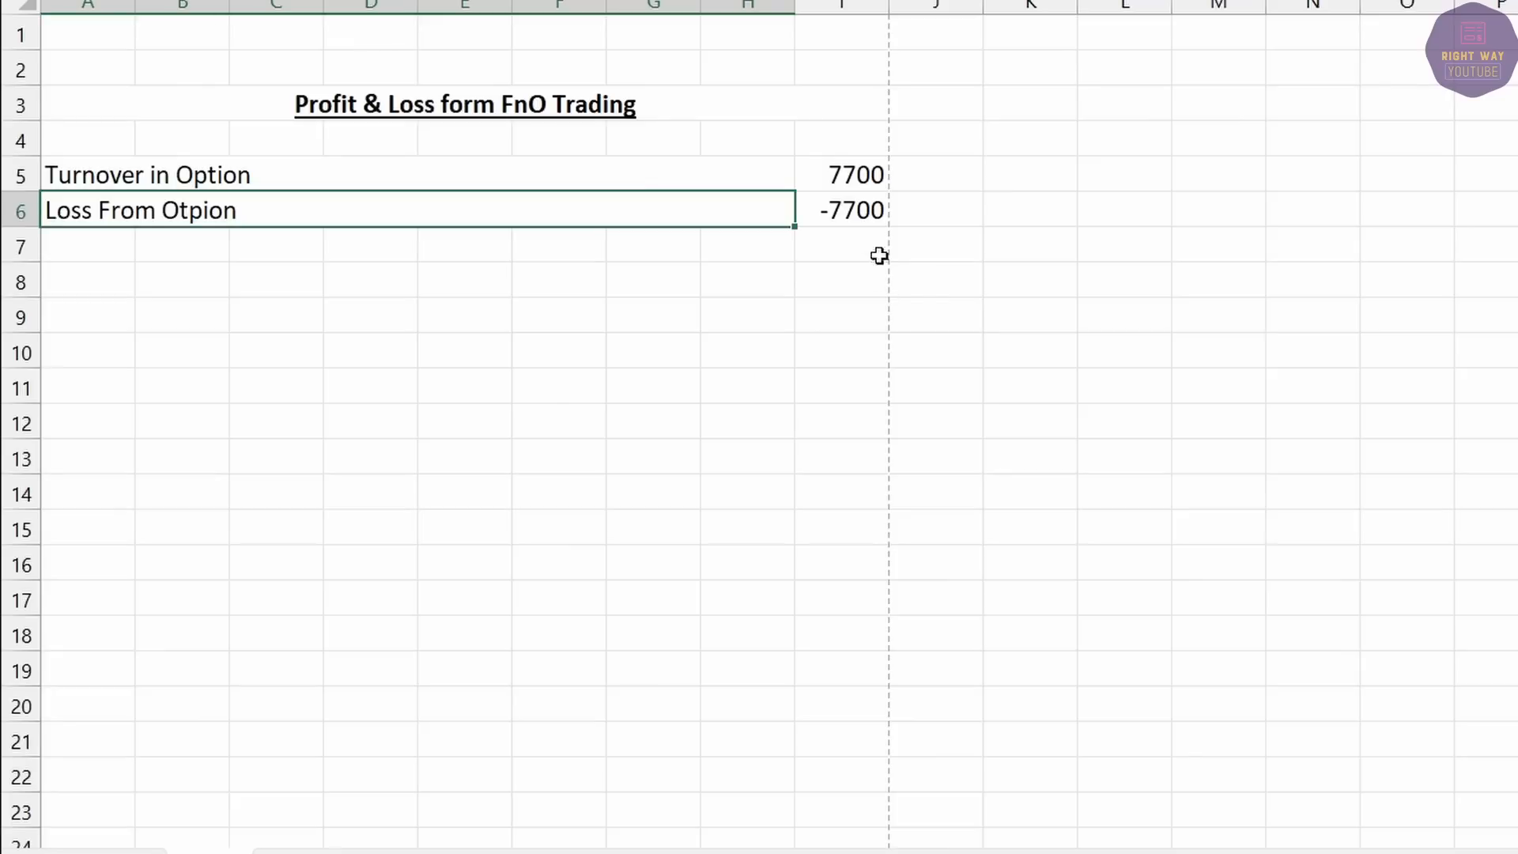
Enter 132 as Expences on Trading in the Calculation sheet.
left_click(847, 233)
type("132")
key("Return")
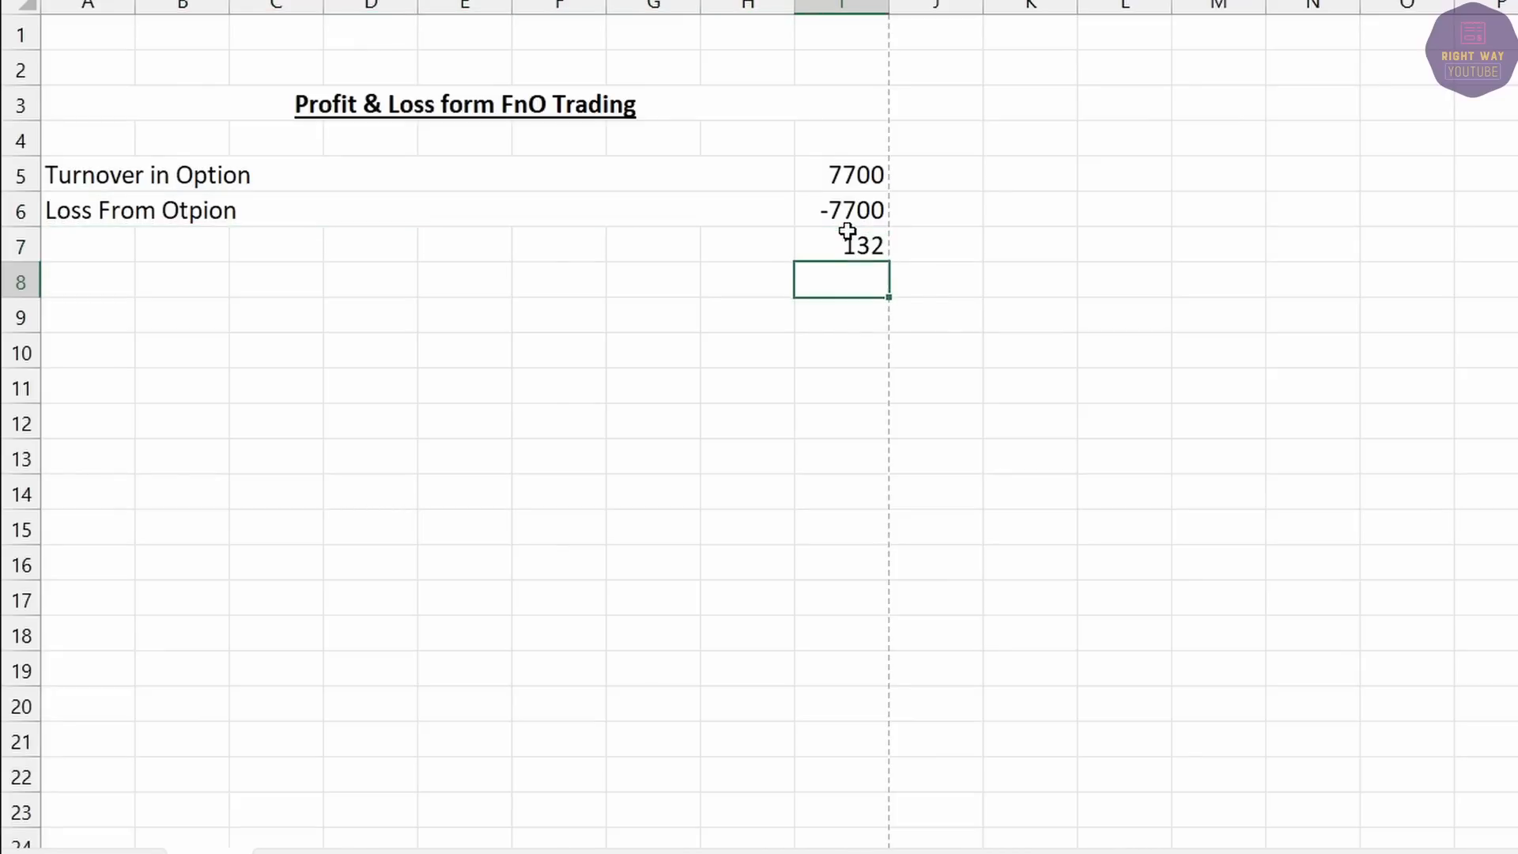
left_click_drag(847, 231, 786, 239)
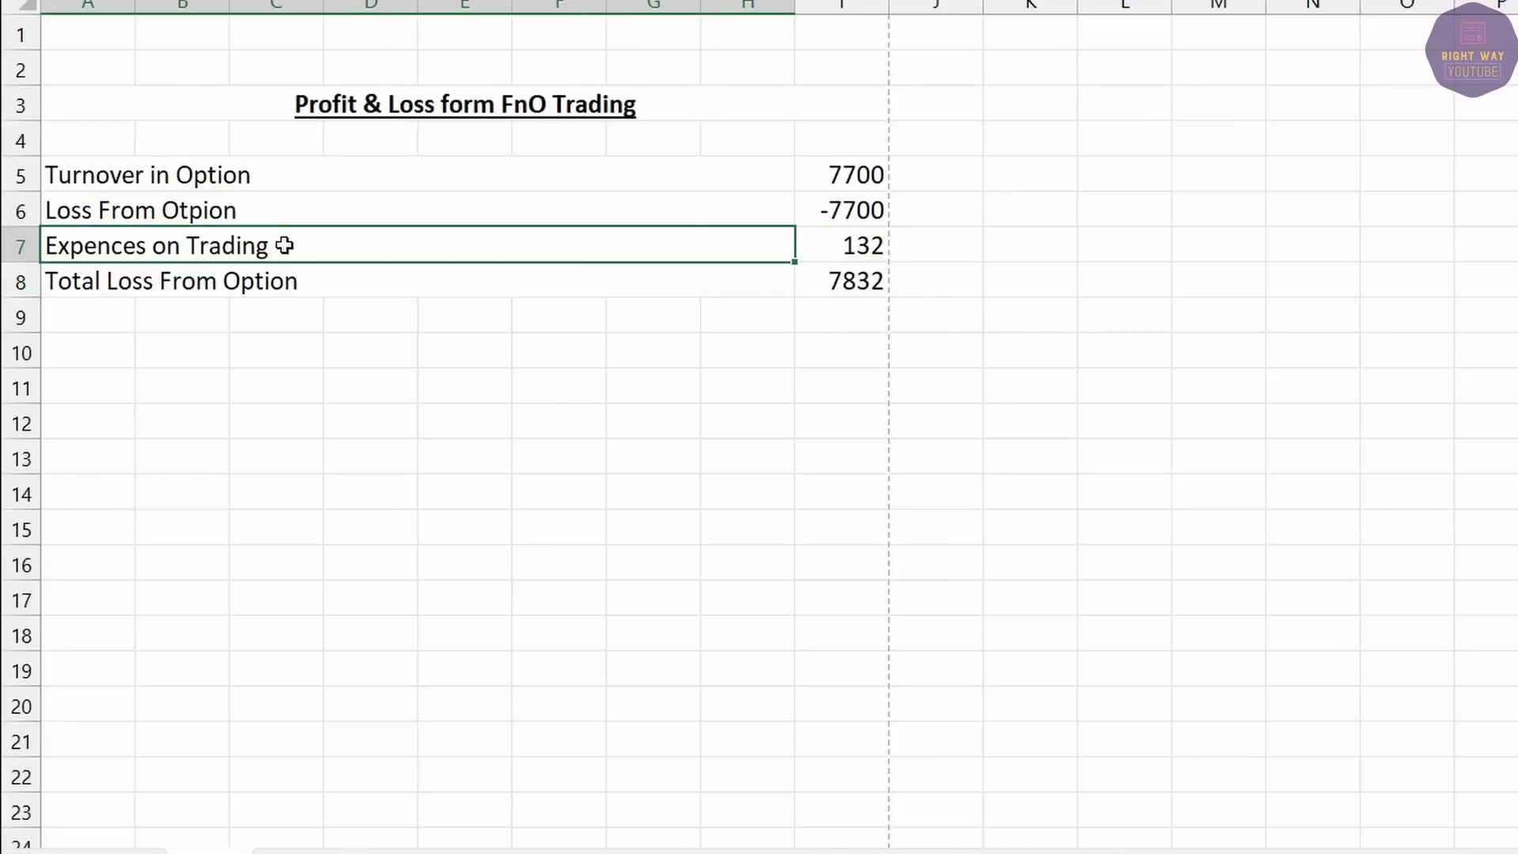
left_click(856, 254)
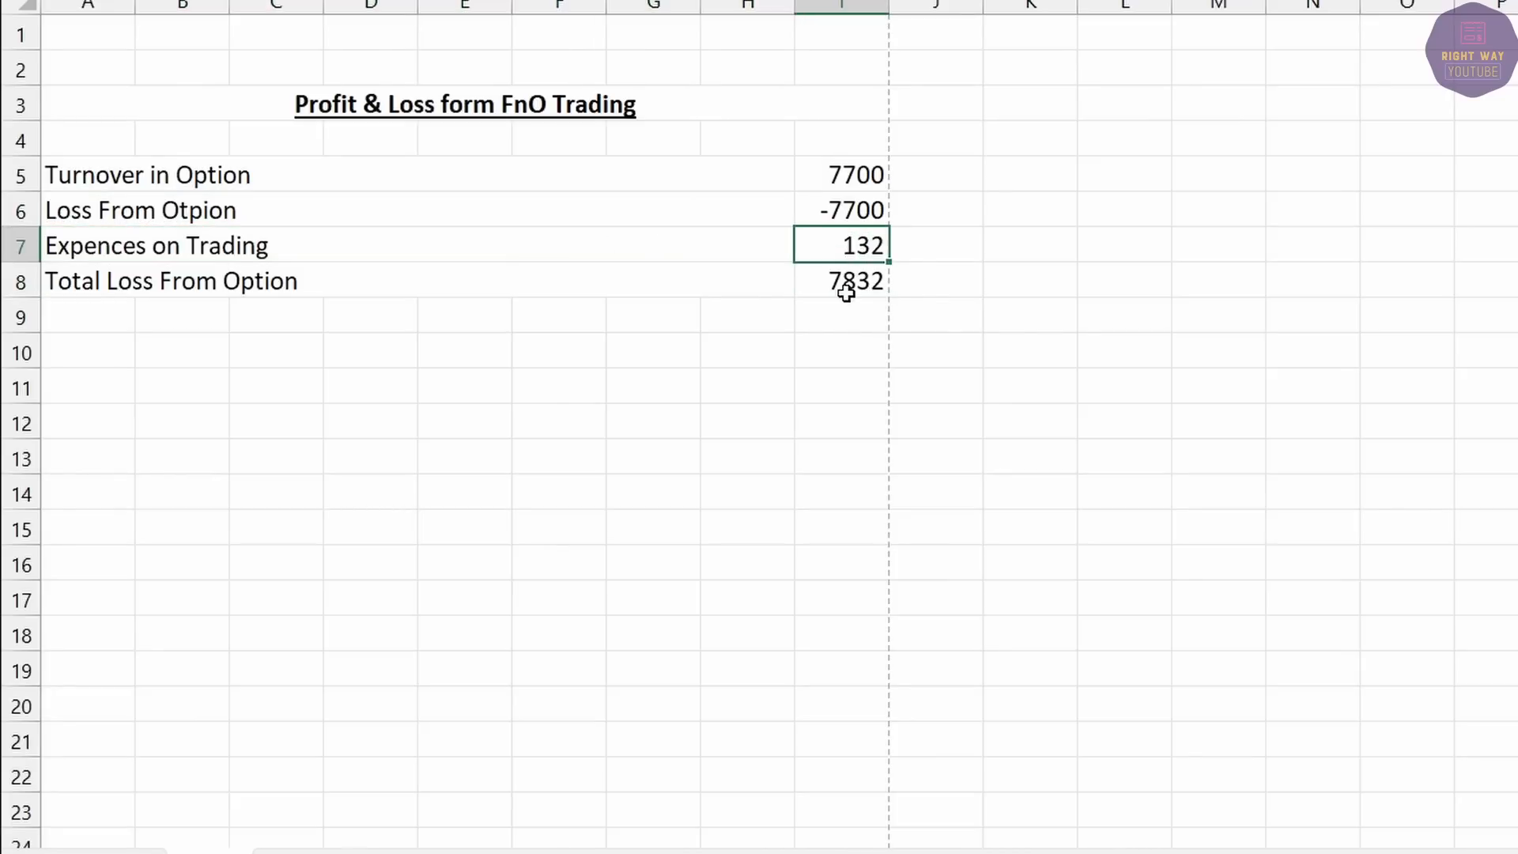
Make the Total Loss From Option row (7832) bold with a yellow fill.
left_click_drag(846, 286, 283, 278)
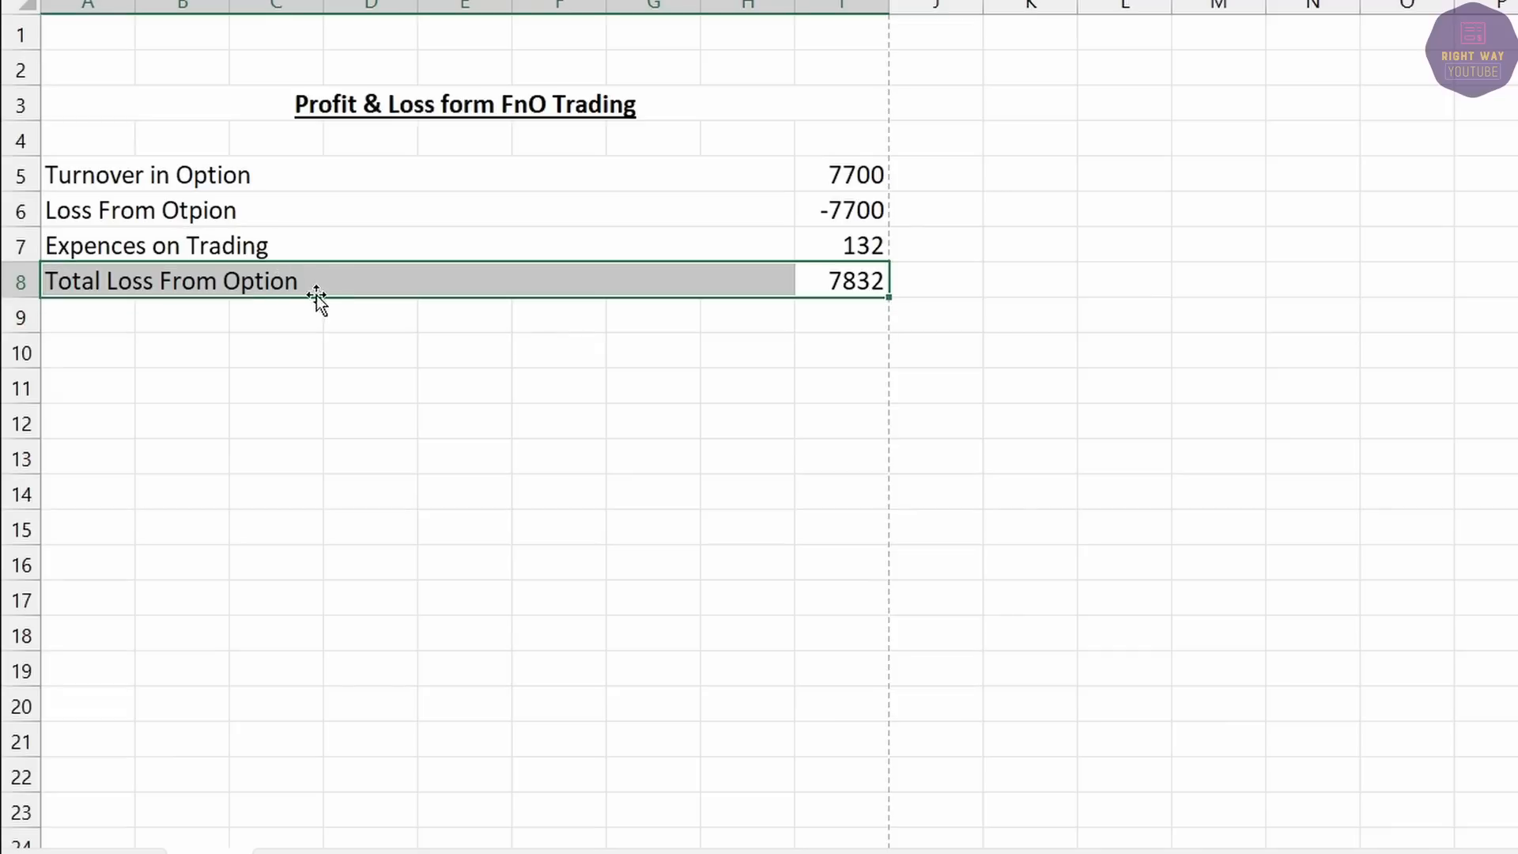
key("ctrl+b")
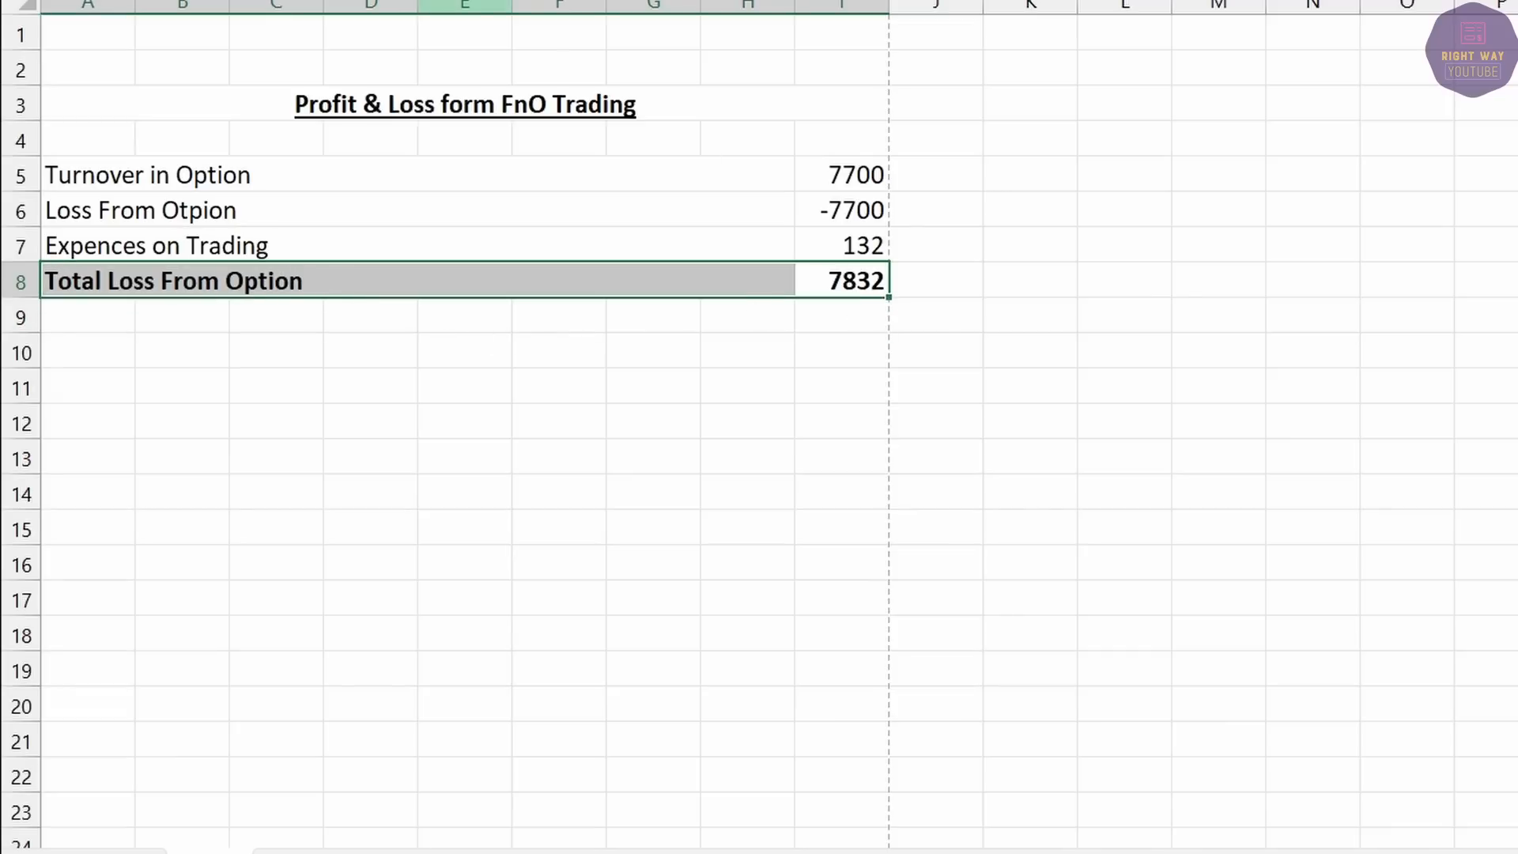
left_click(466, 2)
left_click(418, 244)
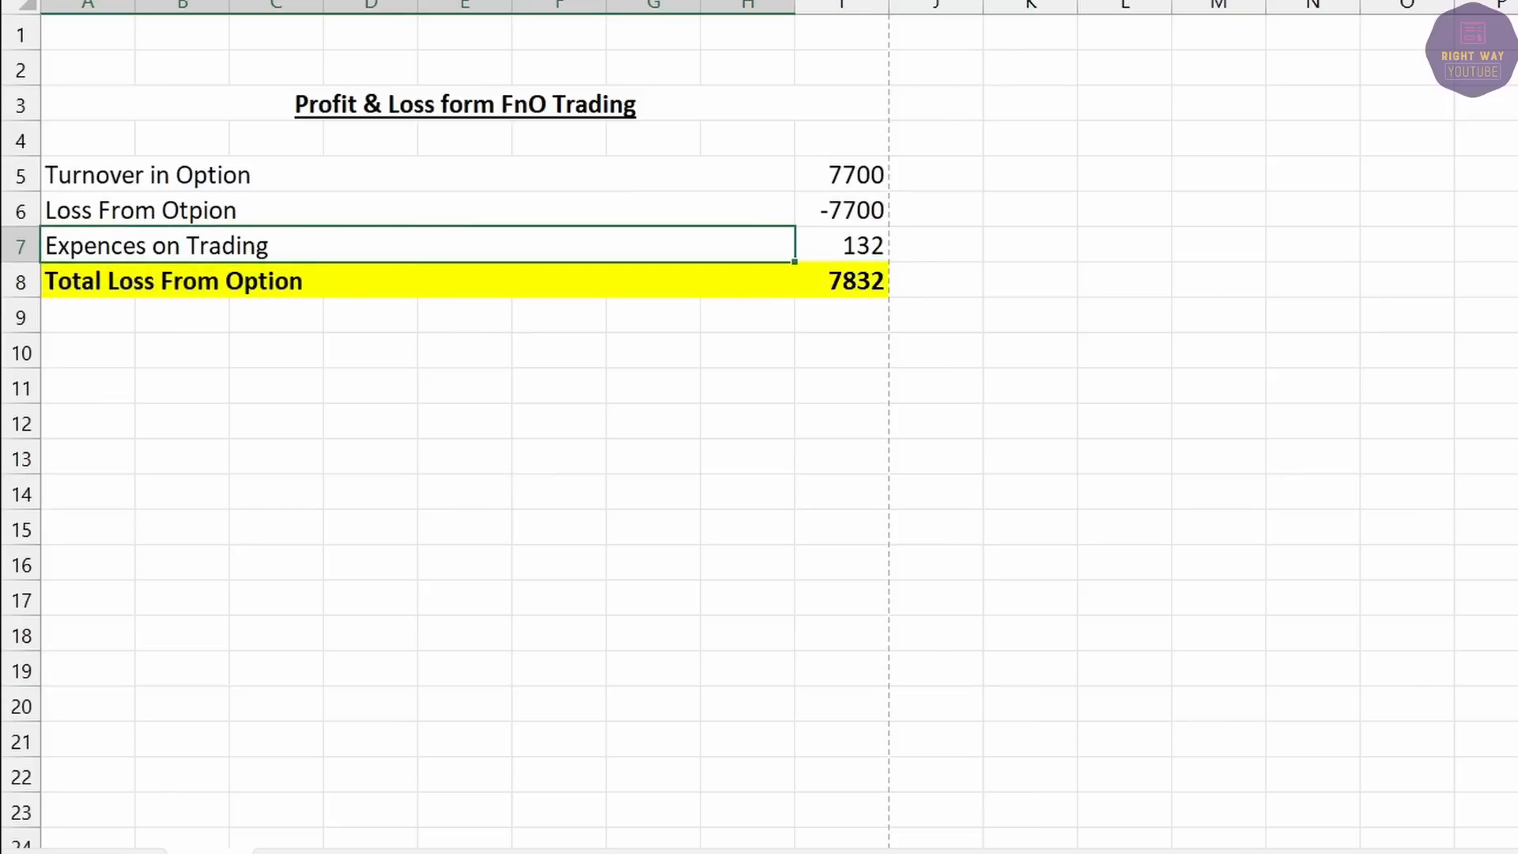
mouse_move(1502, 853)
left_click(1509, 790)
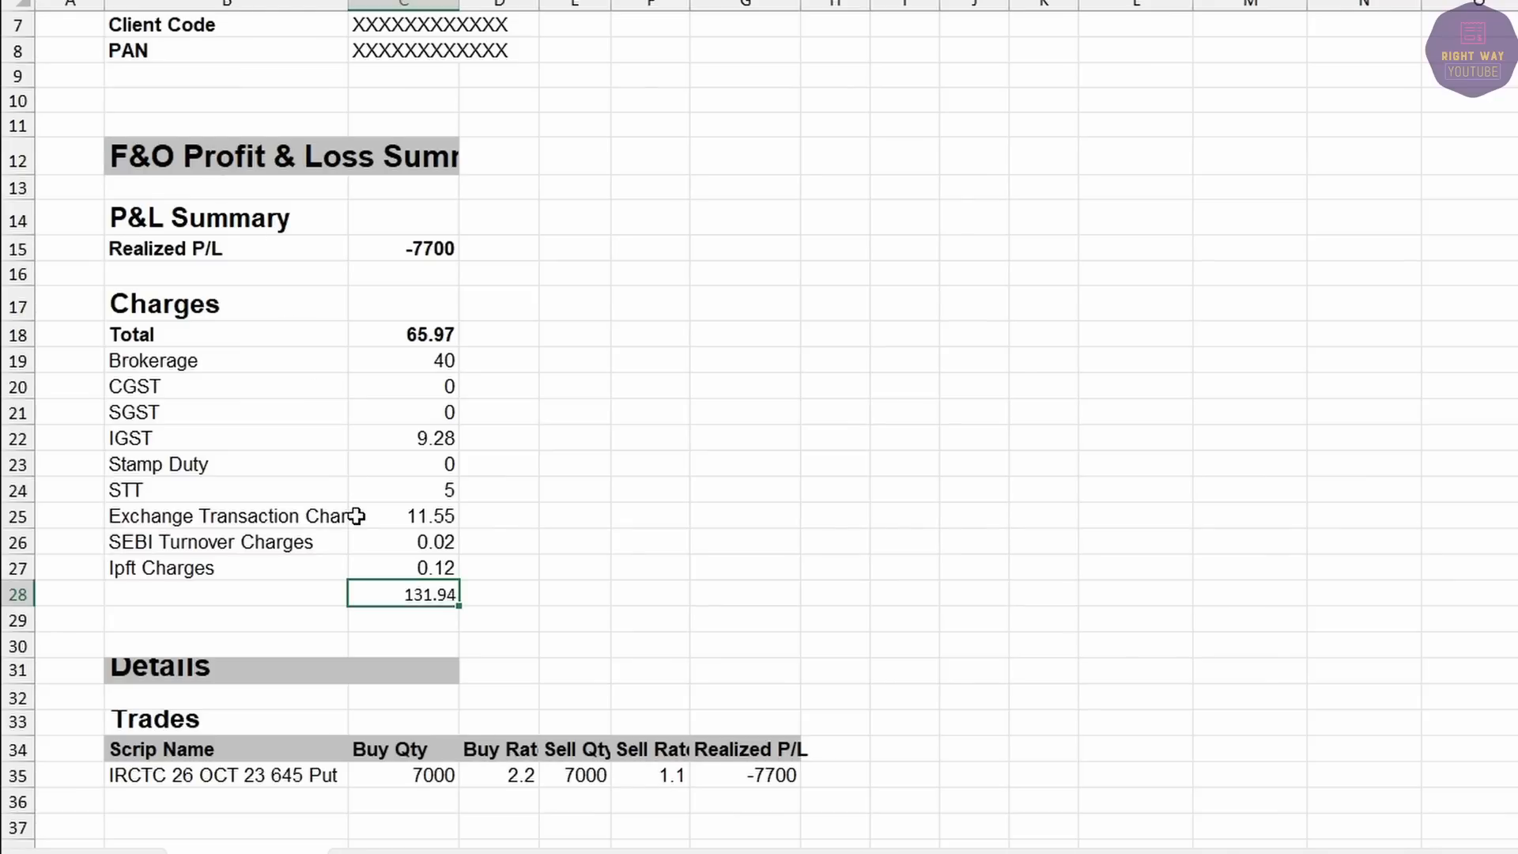
Check the -7700 realized loss, then close the F&O statement workbook via its save prompt.
scroll(881, 689, "down", 3)
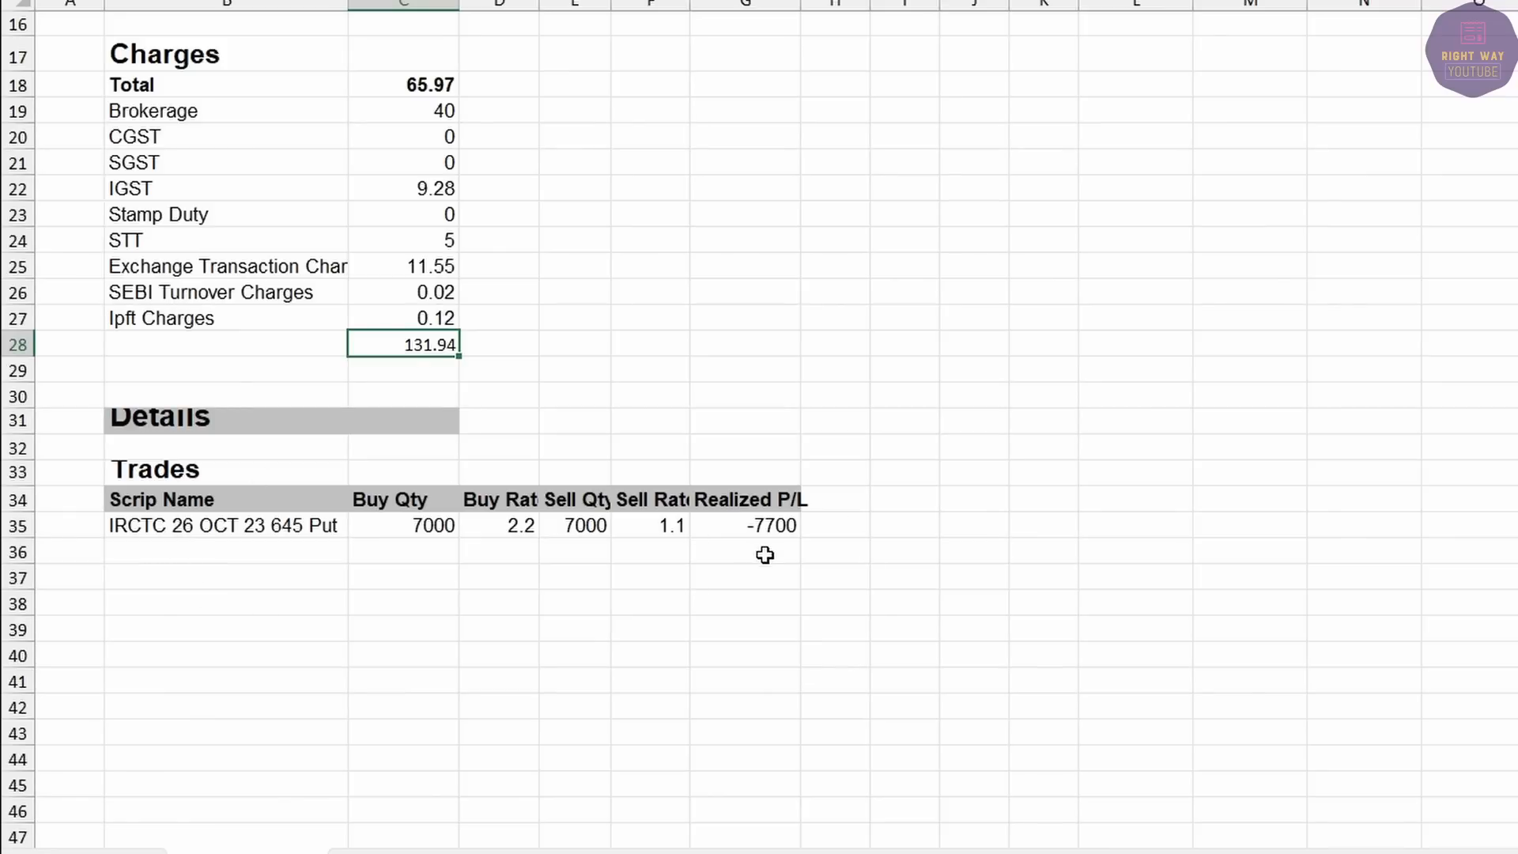
left_click(760, 521)
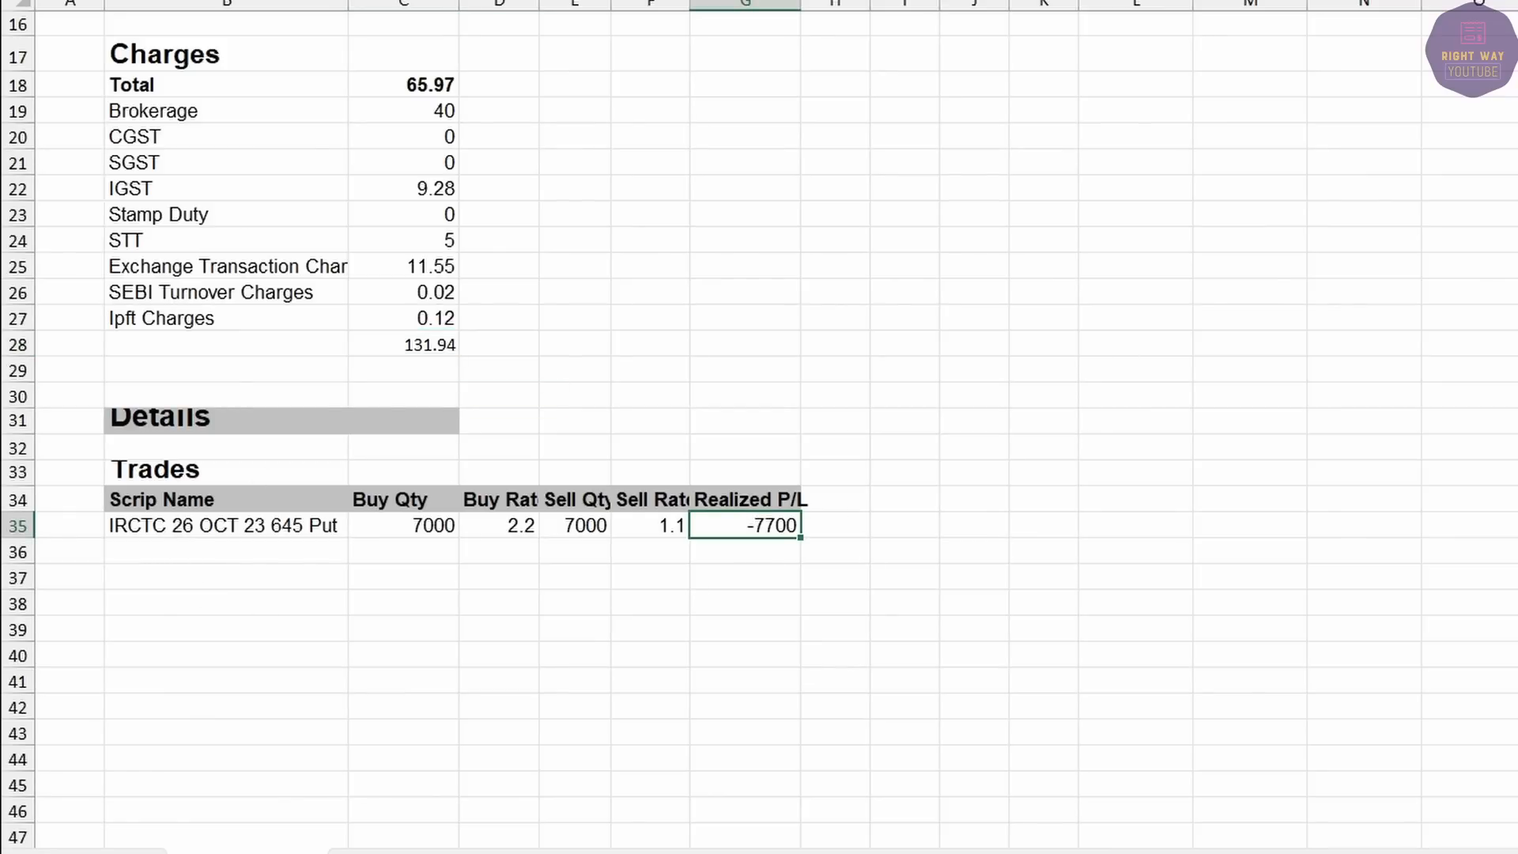
key("alt+F4")
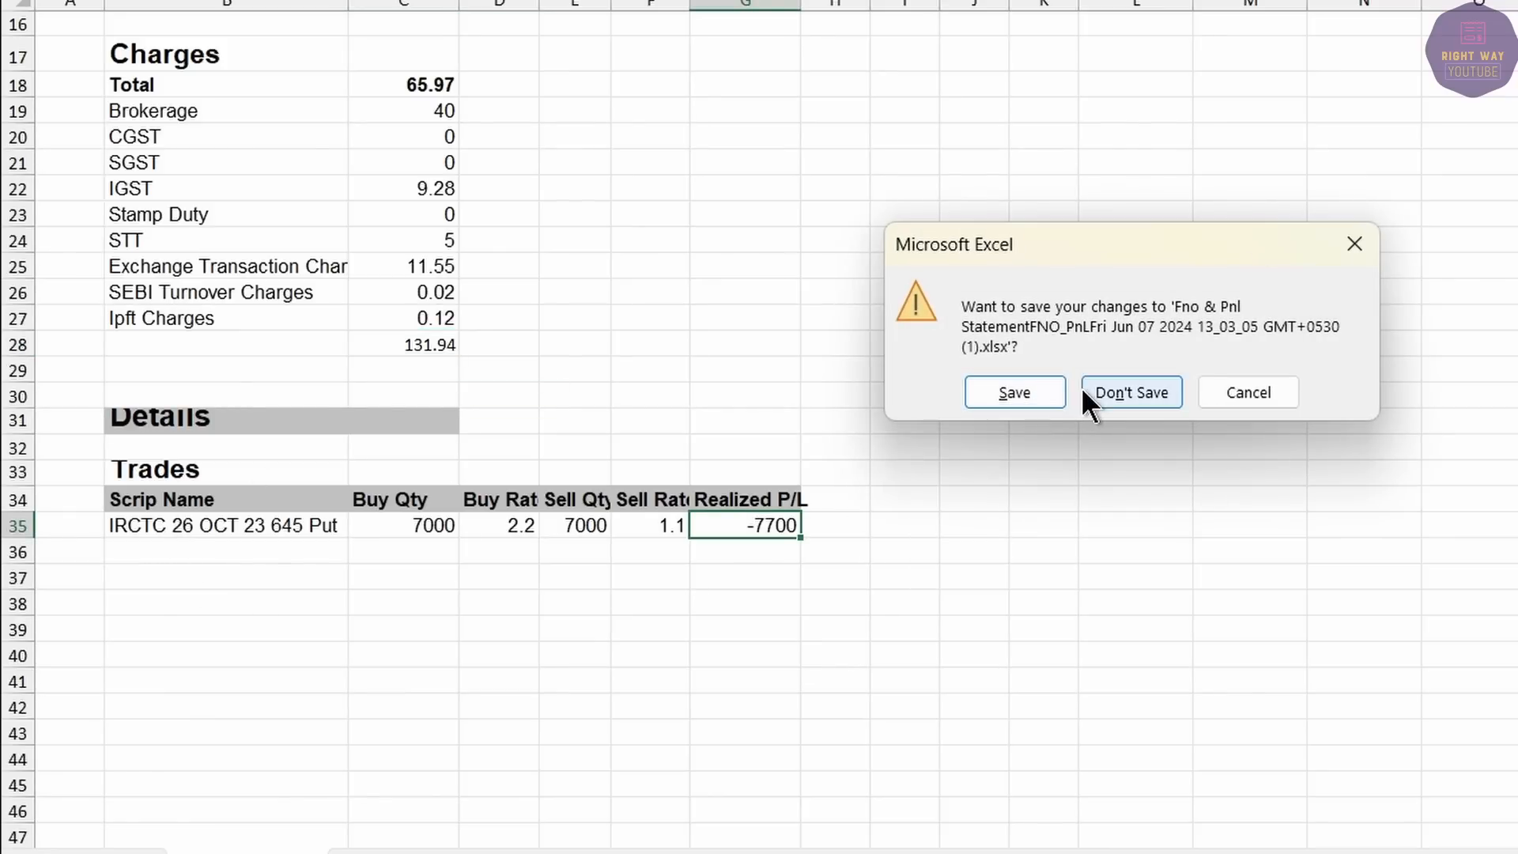
left_click(1040, 385)
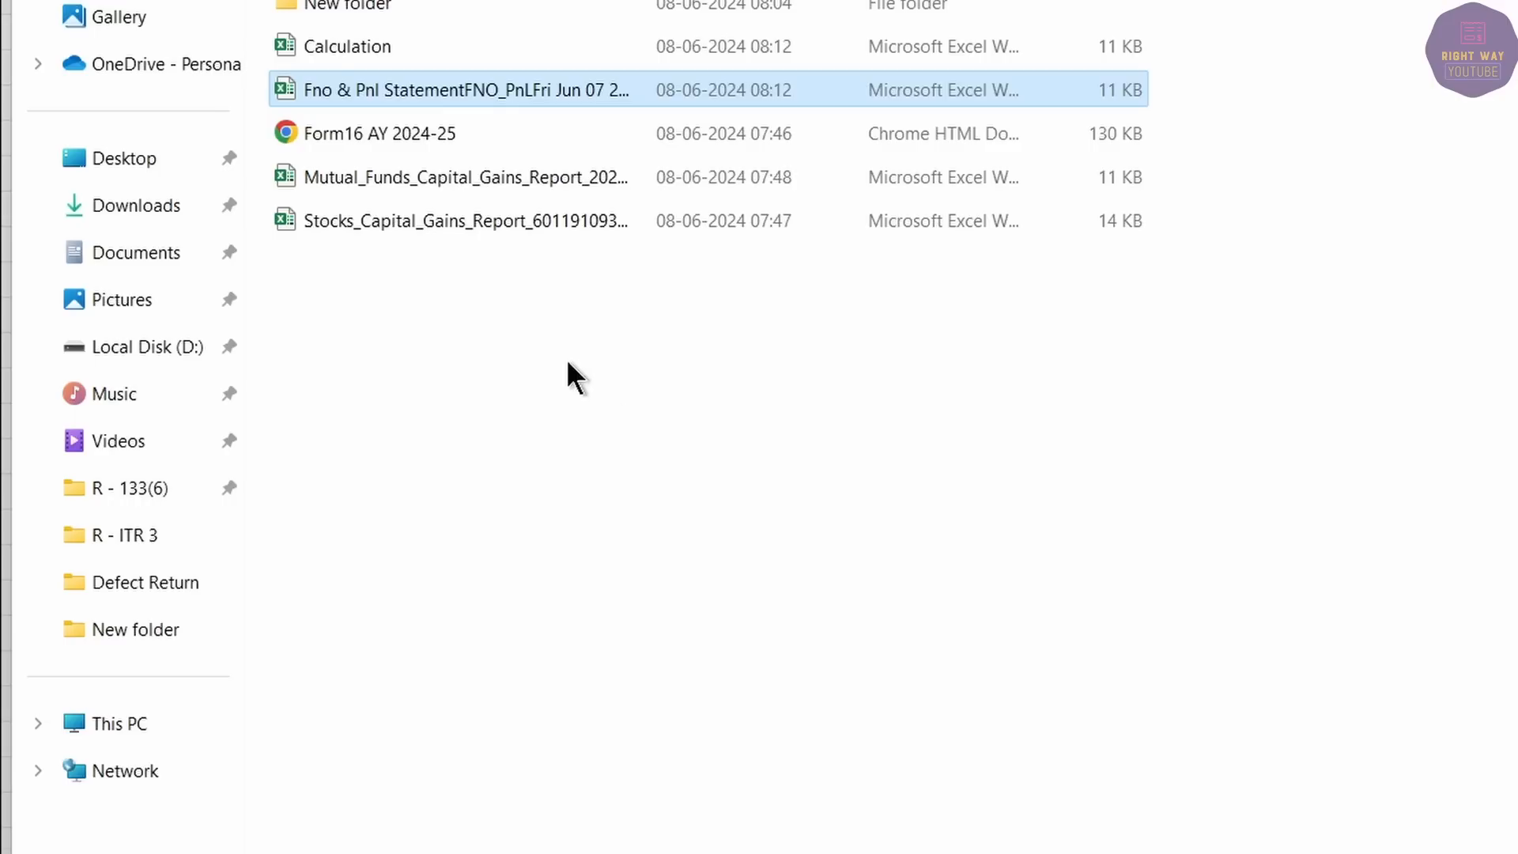
Open the mutual funds capital gains report and confirm the four short-term equity gains total 2136.76.
left_click(375, 177)
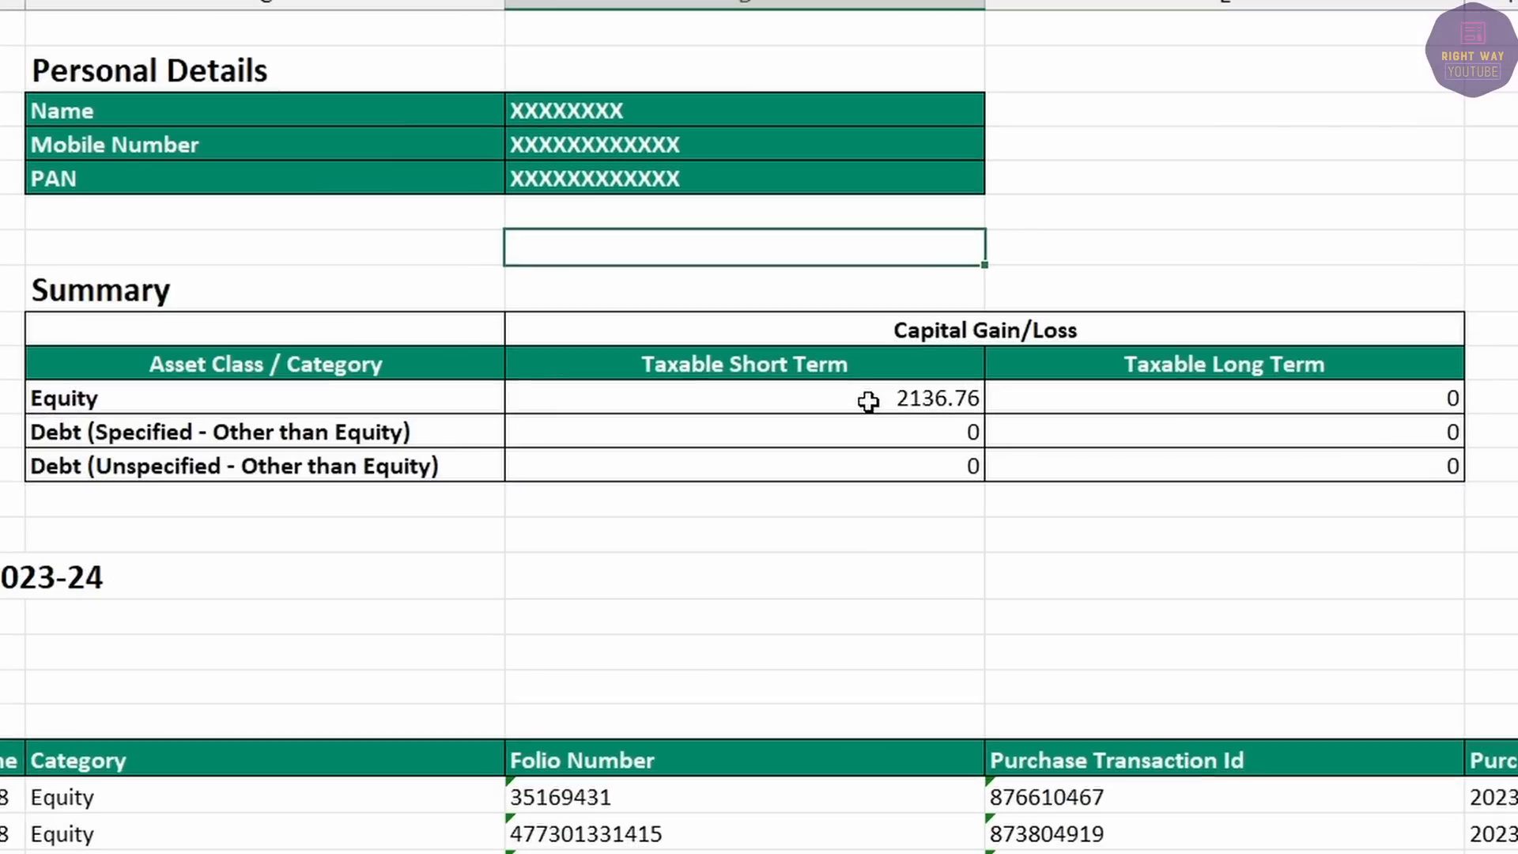
left_click(868, 402)
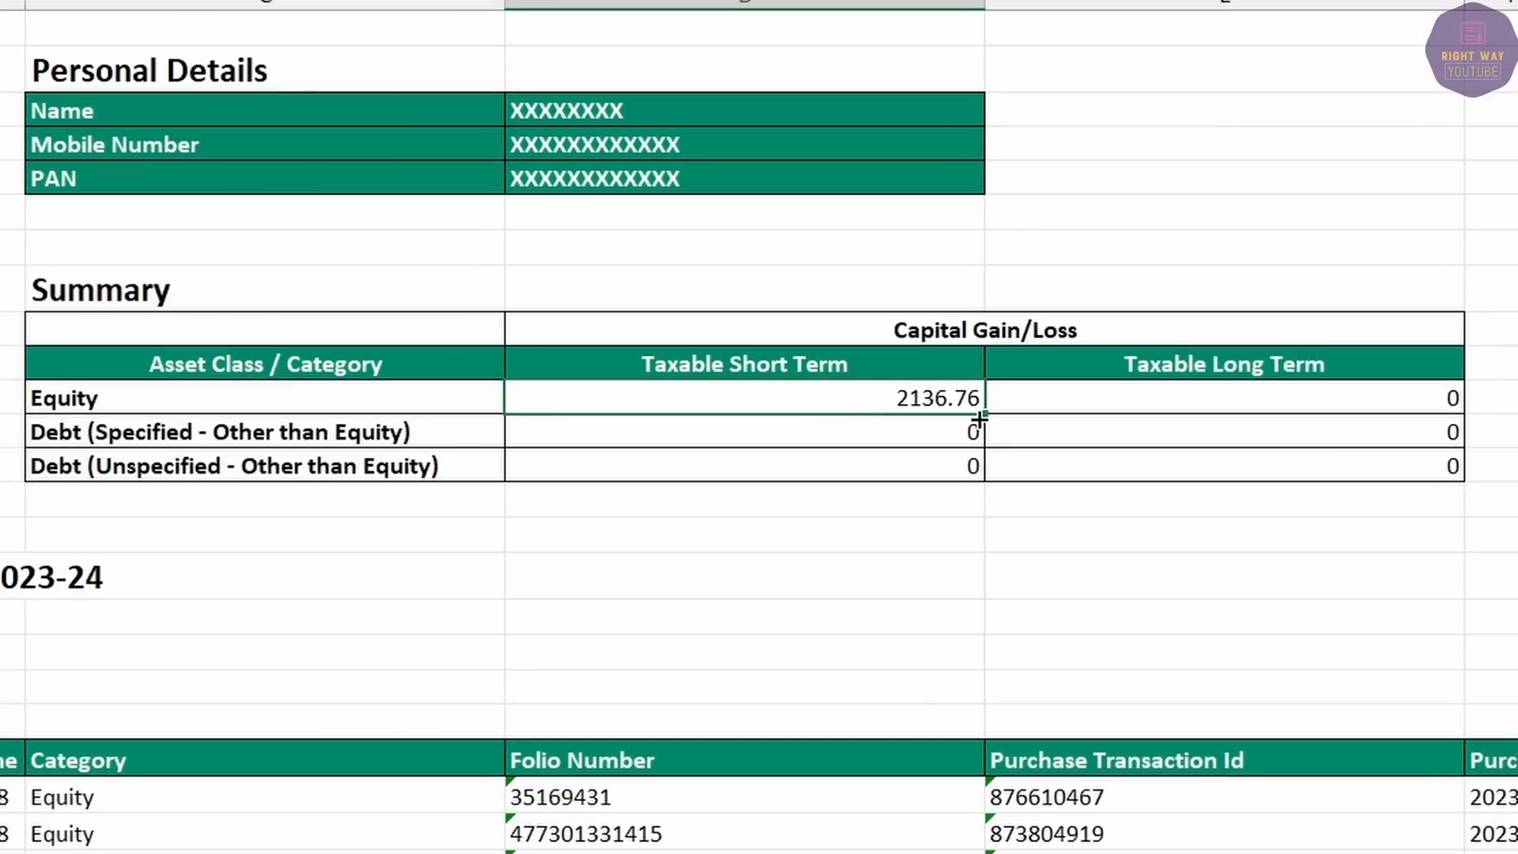
left_click(753, 353)
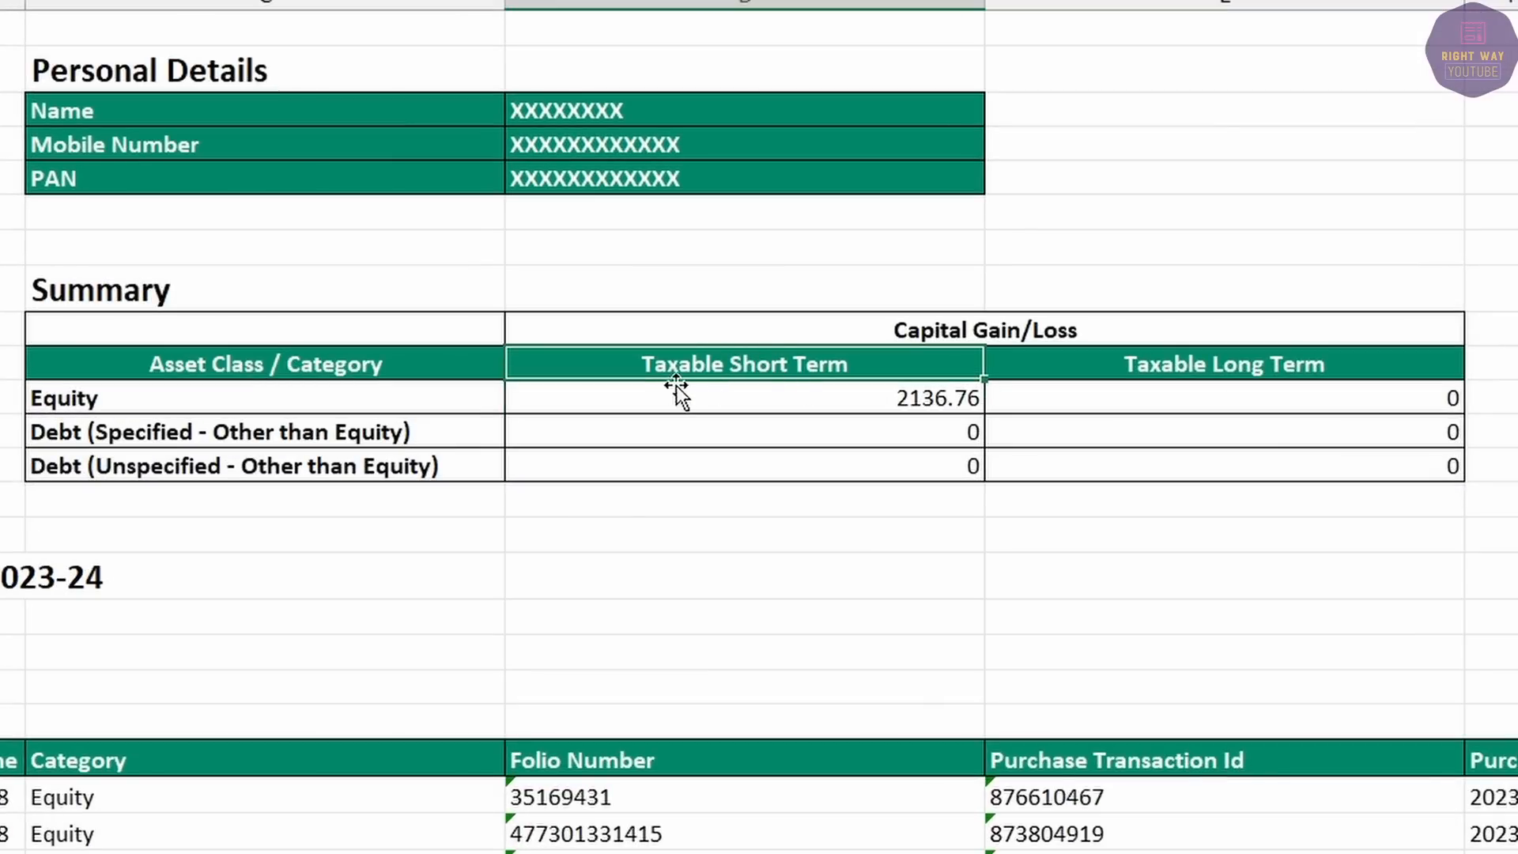
left_click(940, 404)
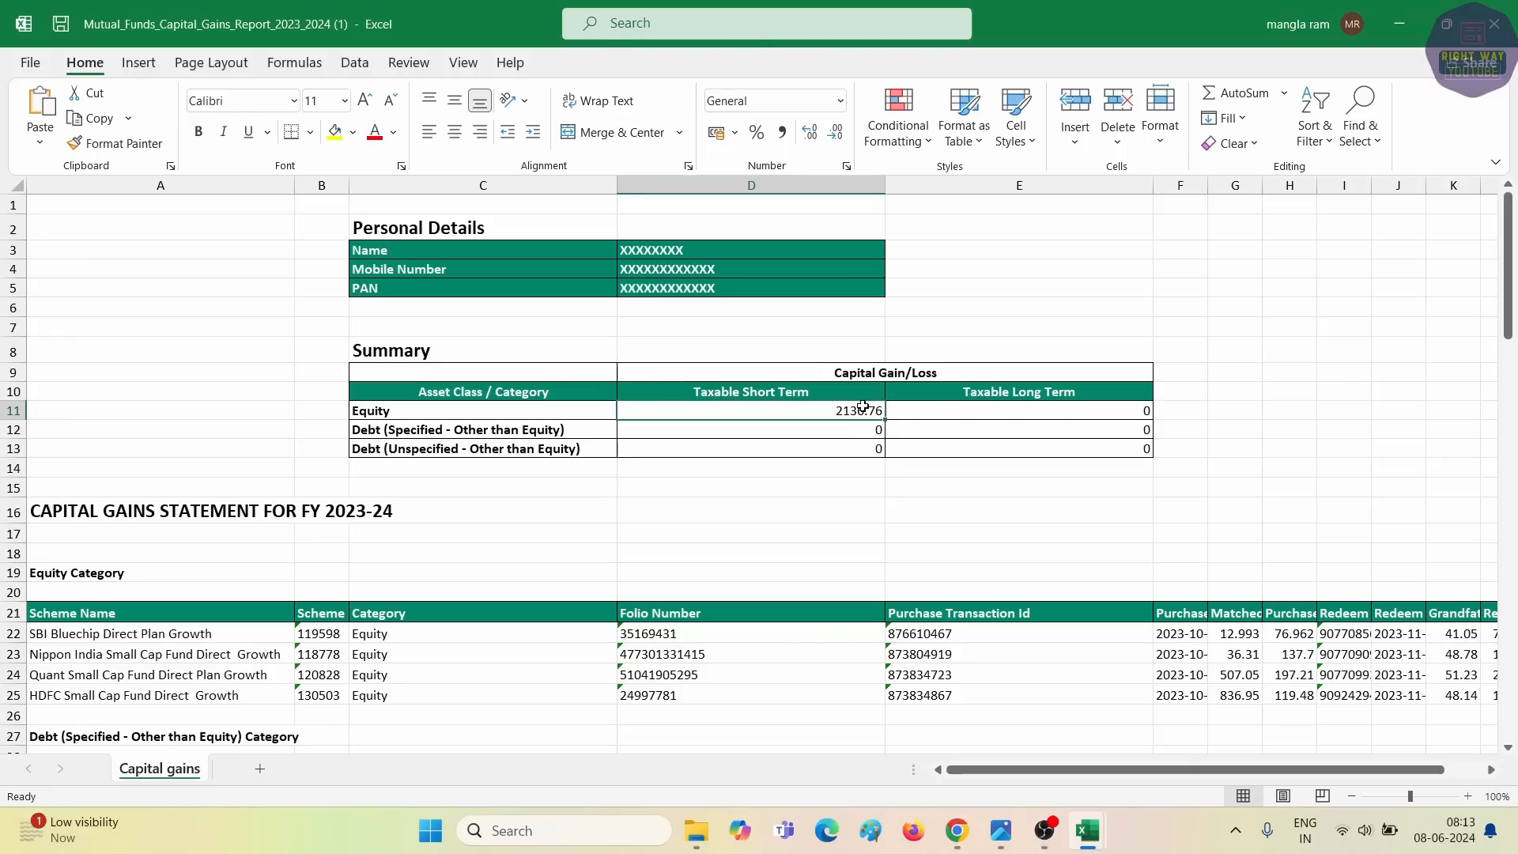
scroll(861, 424, "down", 2, "ctrl")
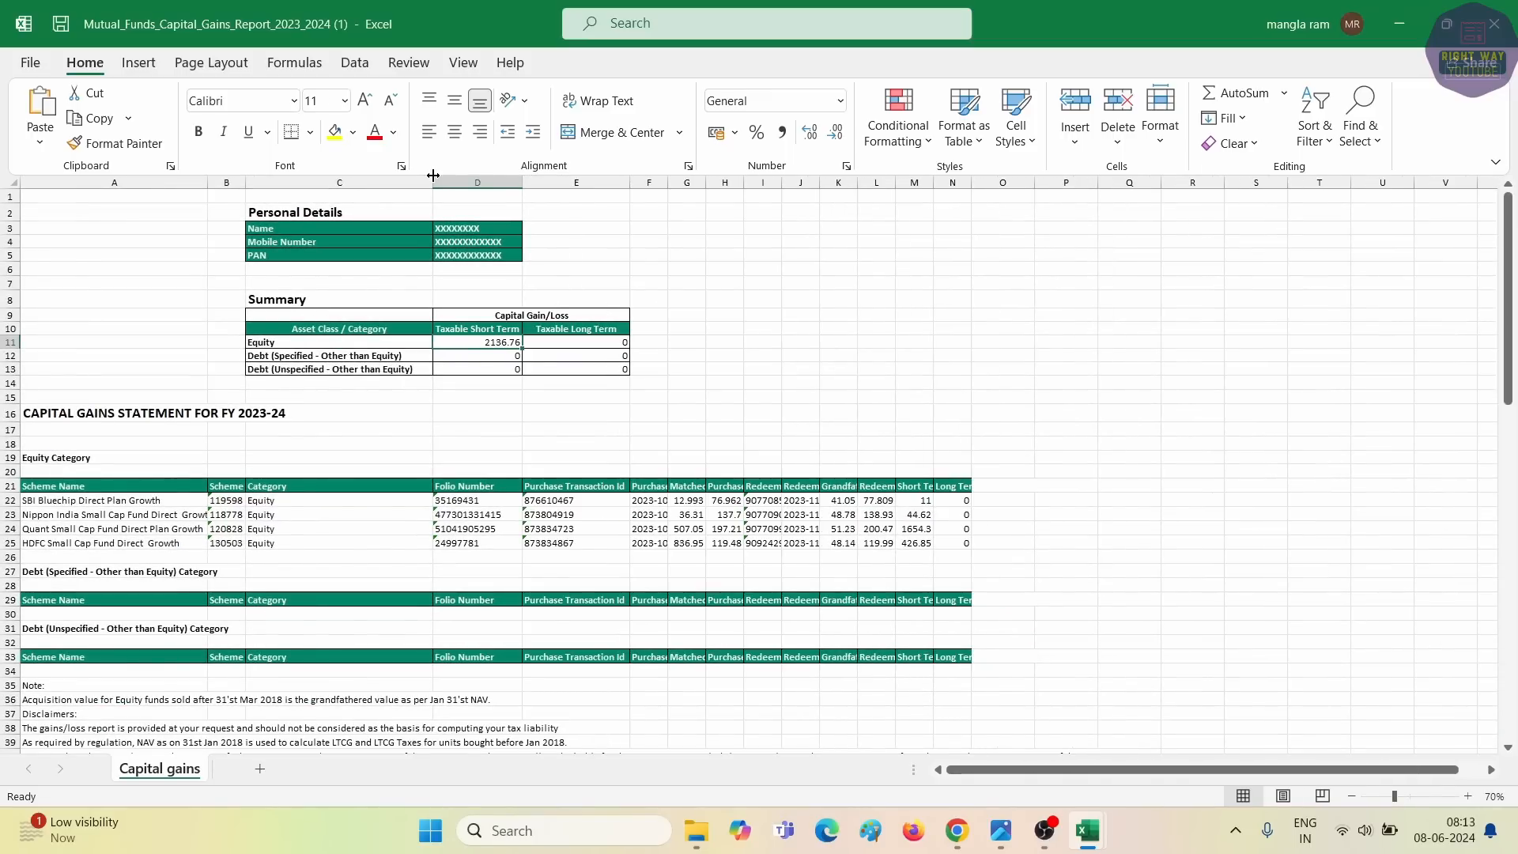
scroll(968, 337, "up", 2, "ctrl")
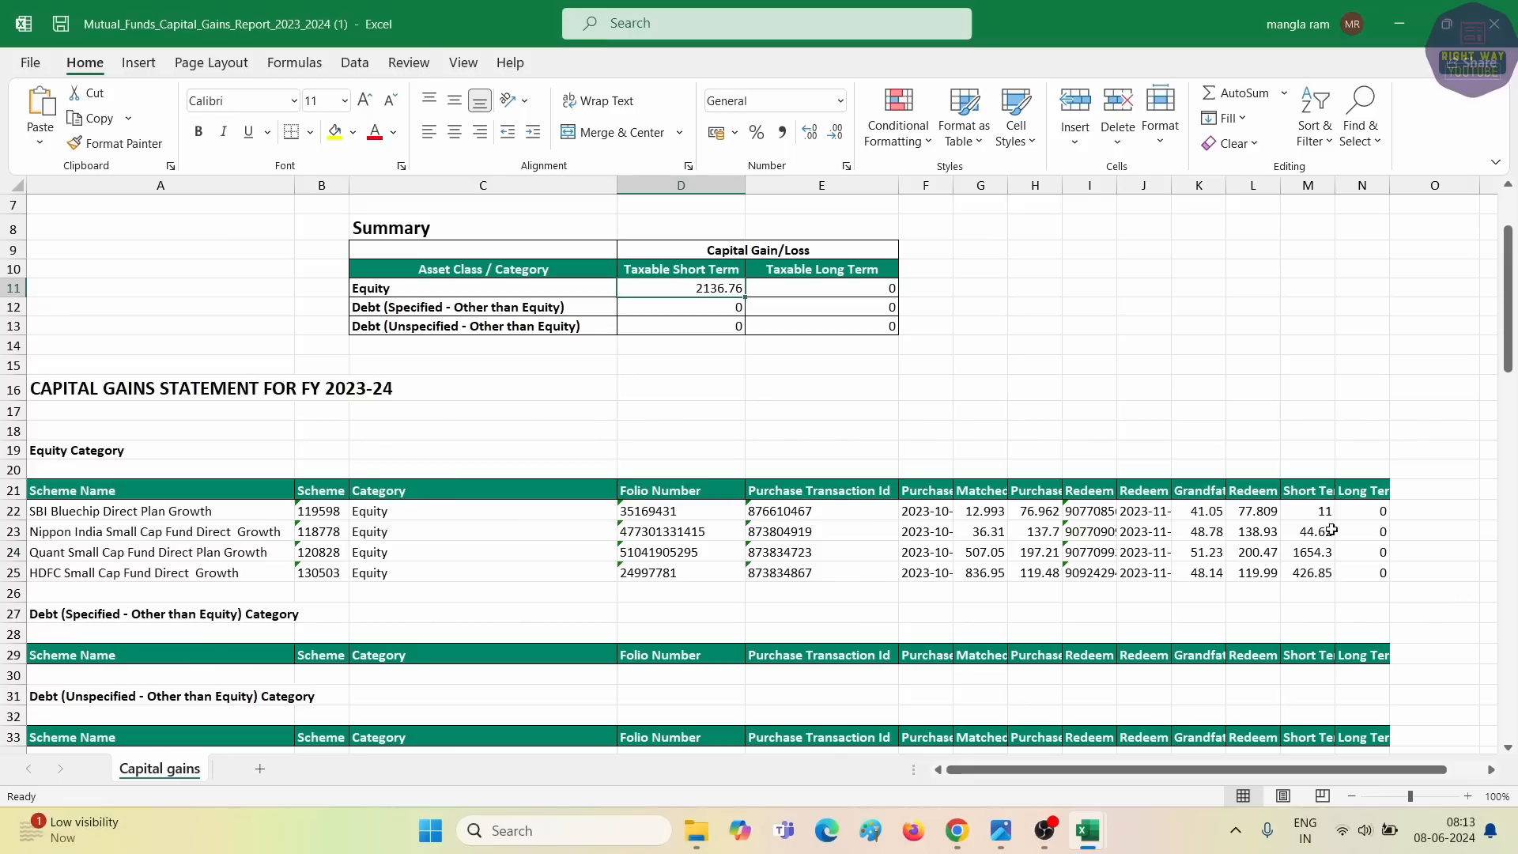
left_click_drag(1302, 507, 1307, 571)
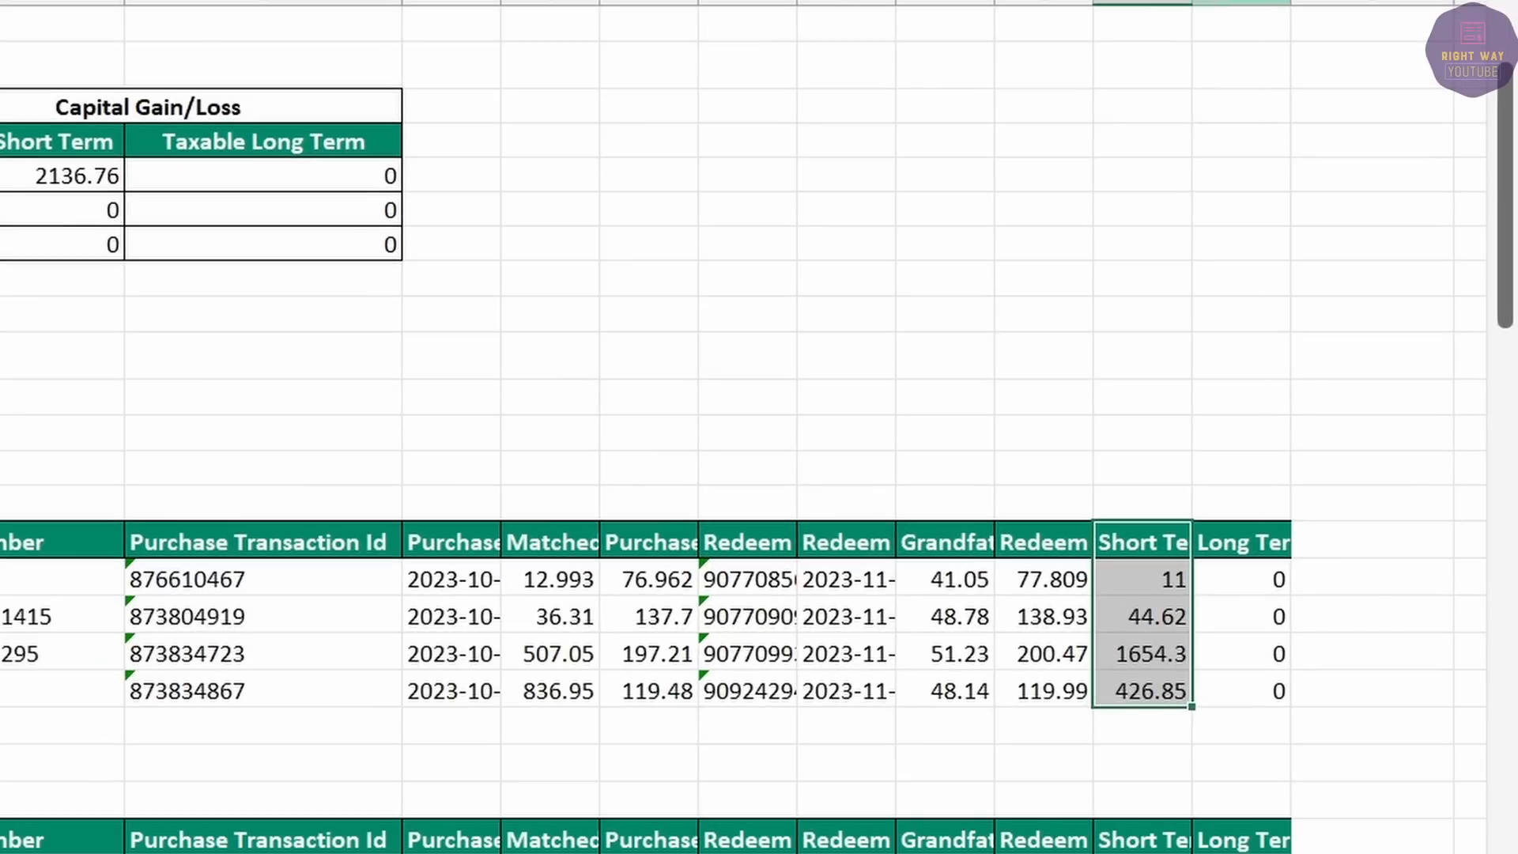
left_click(1253, 8)
Delete the Long Term column and add a buy value column (units × purchase NAV) for four rows.
right_click(1253, 8)
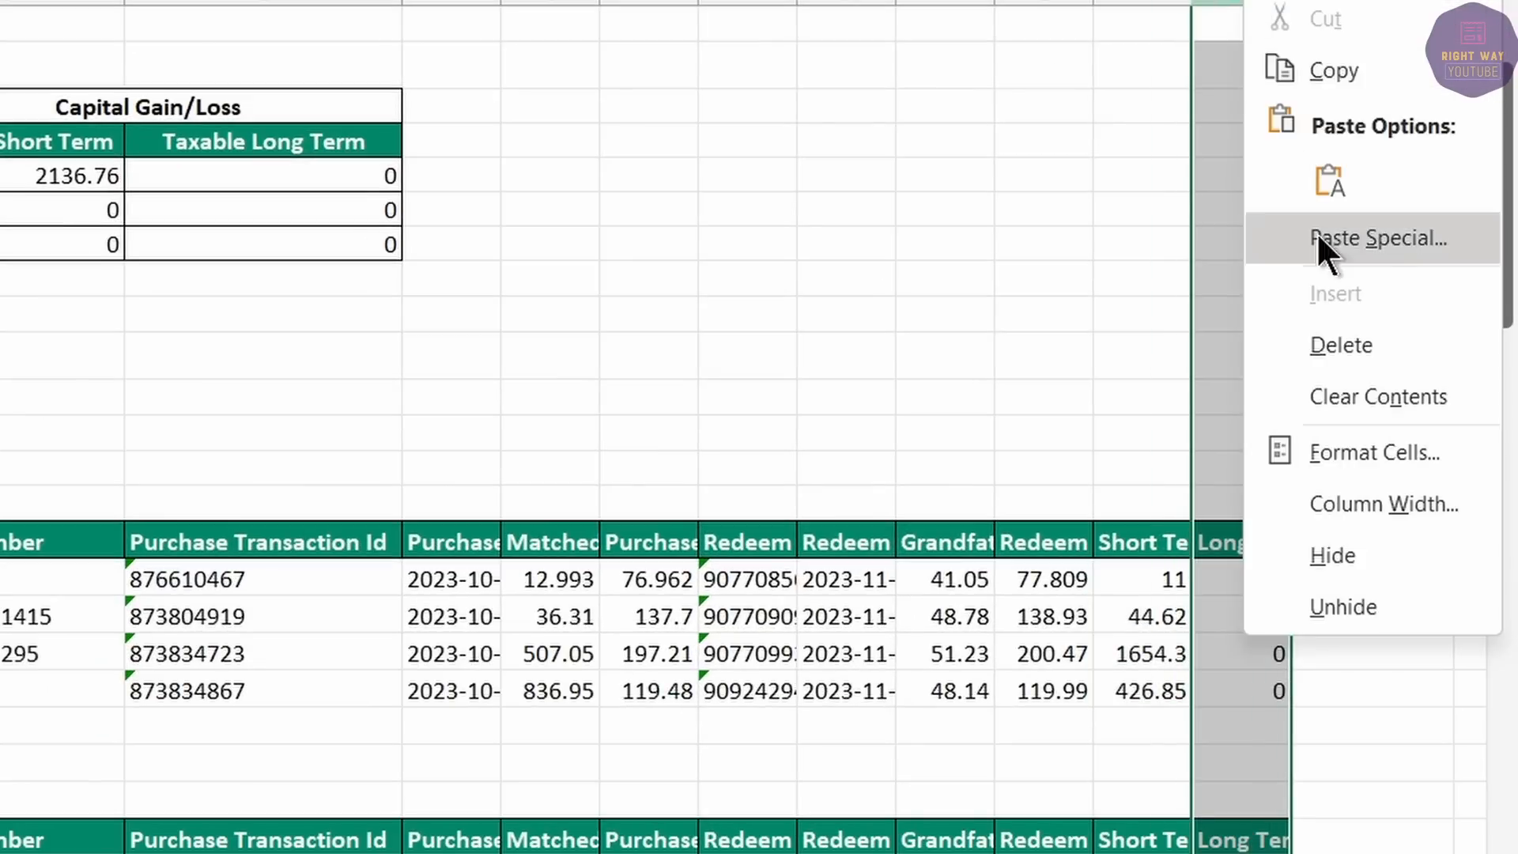
left_click(1345, 356)
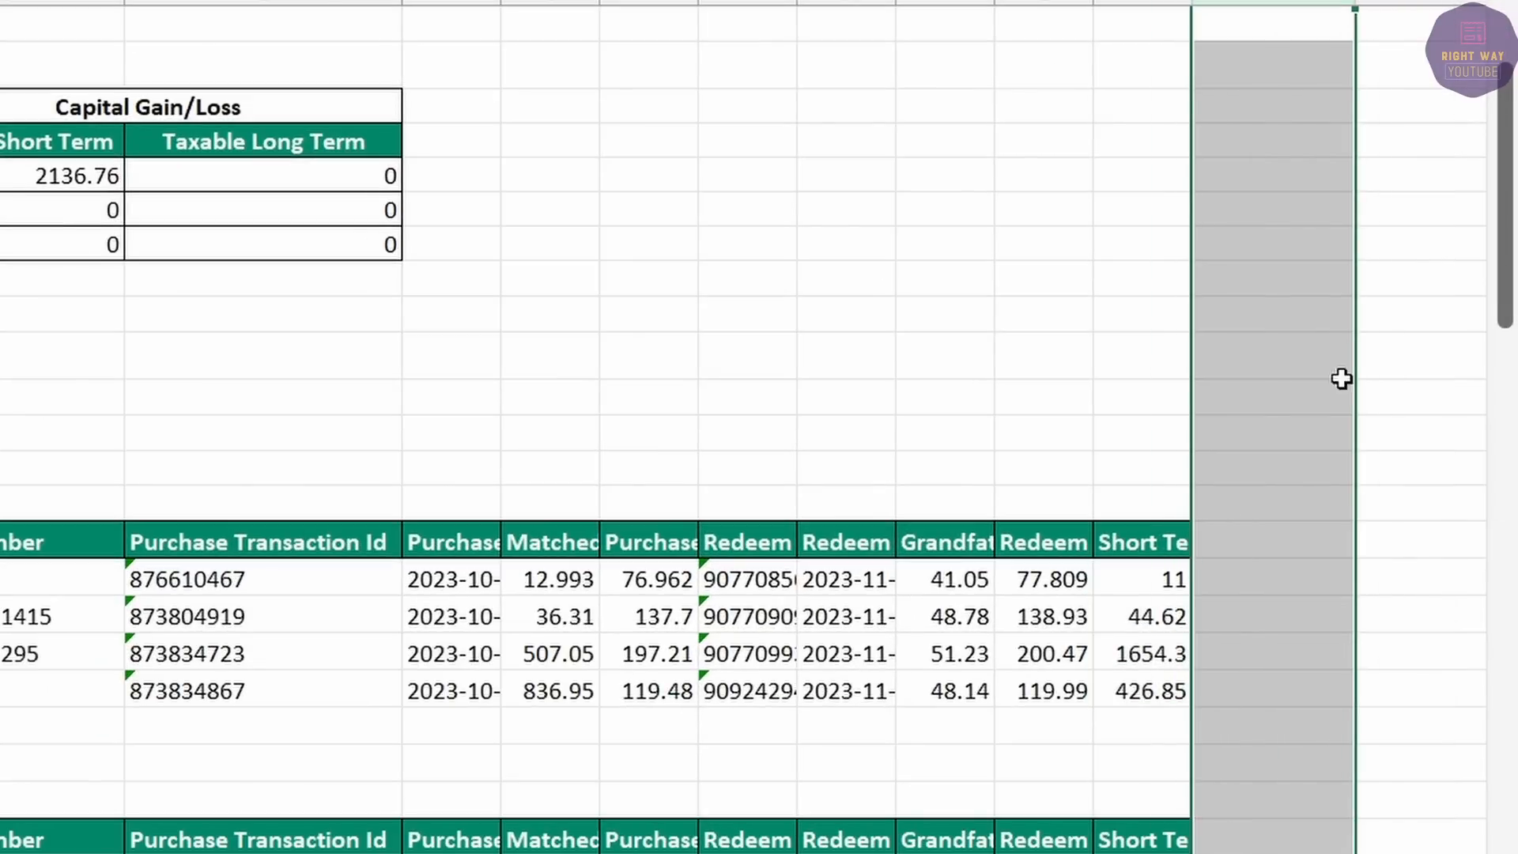
left_click(1225, 563)
left_click(1230, 539)
type("buy")
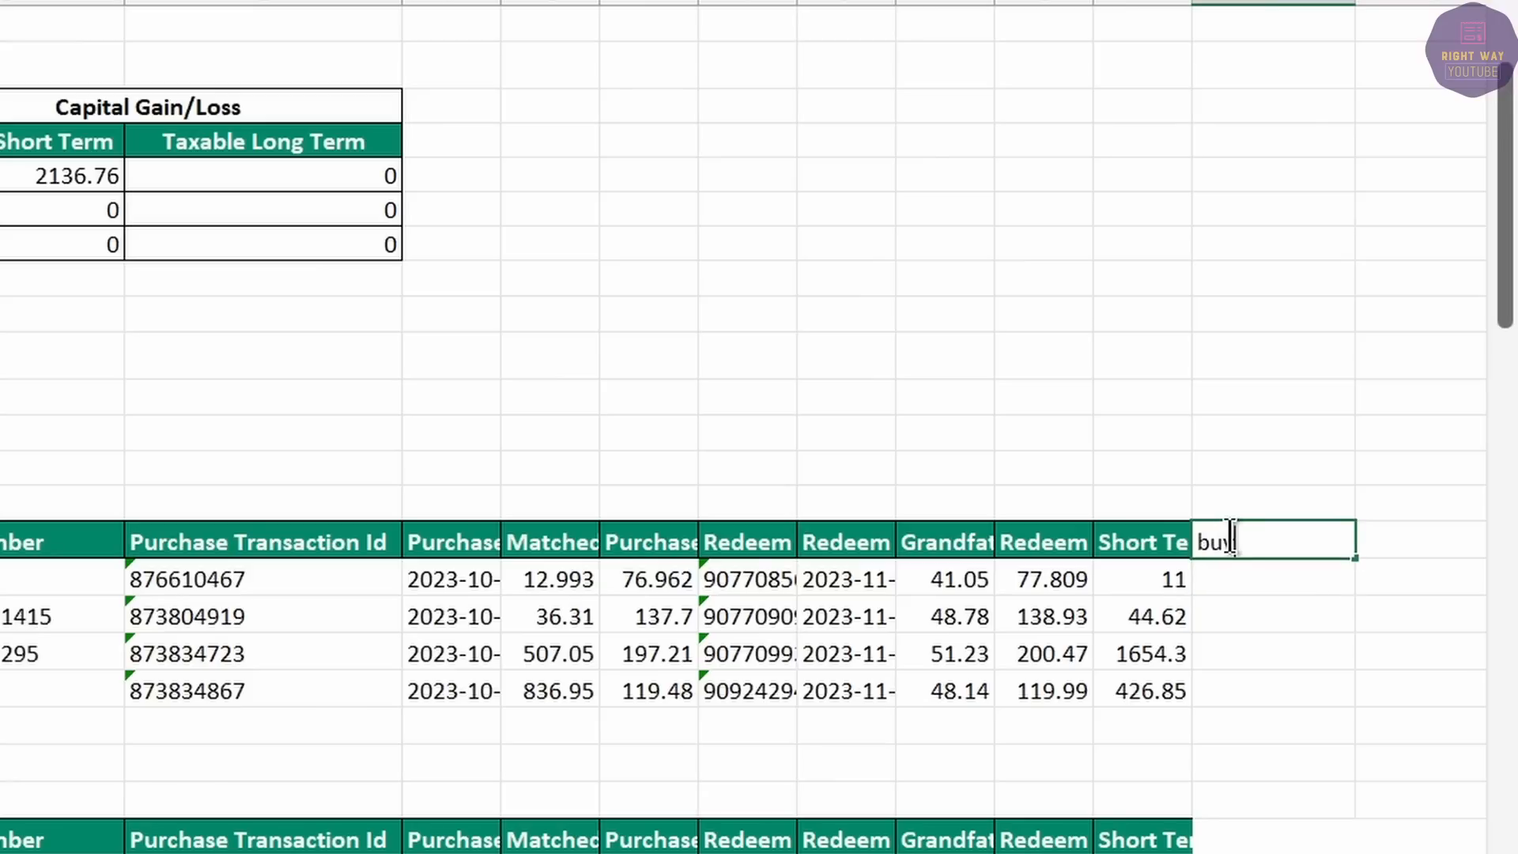
type(" value")
key("Return")
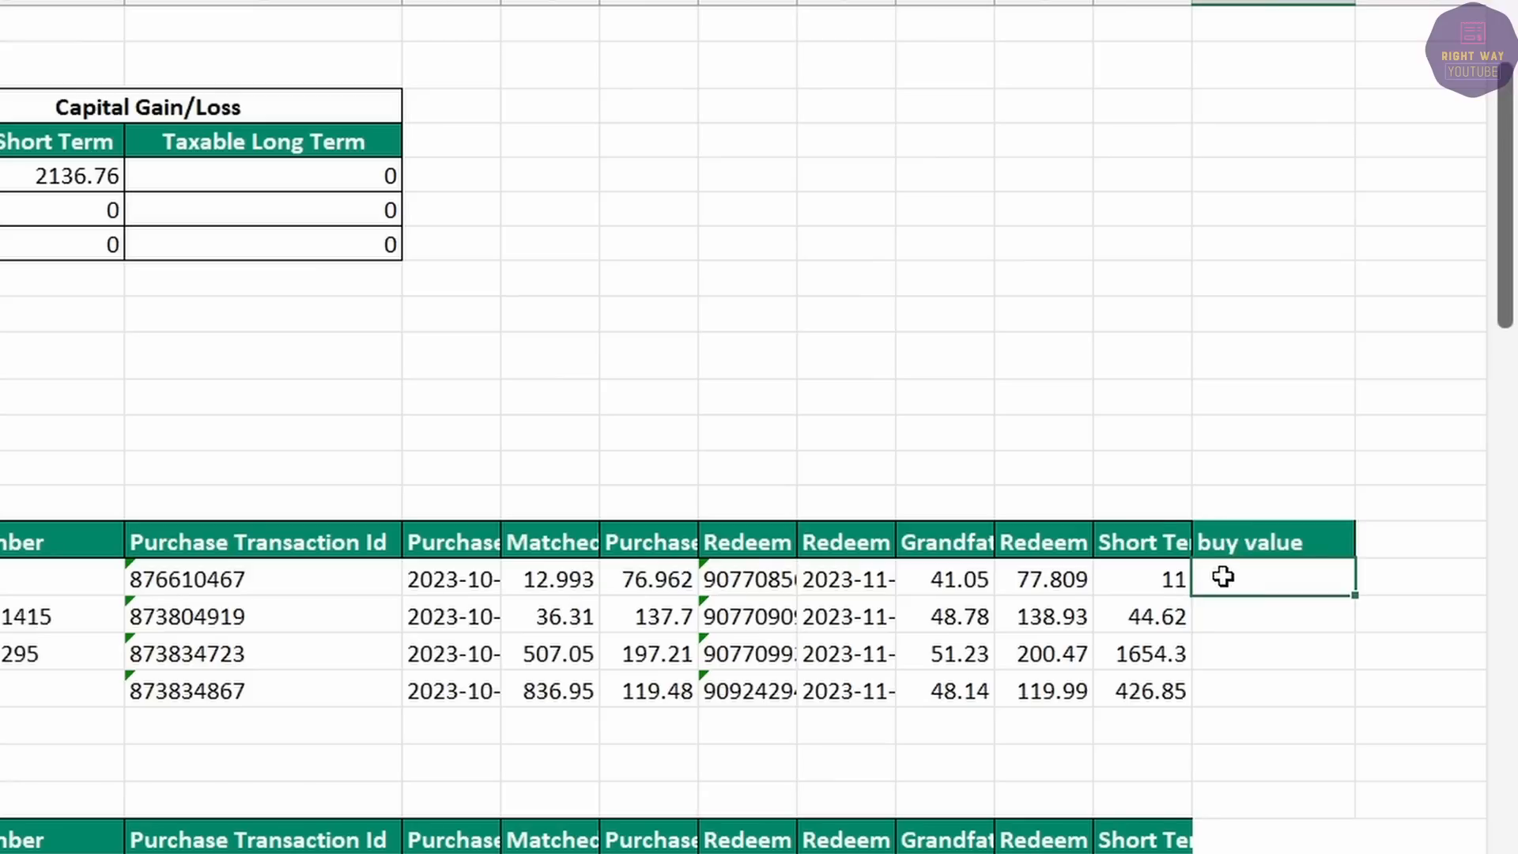
type("=")
left_click(546, 583)
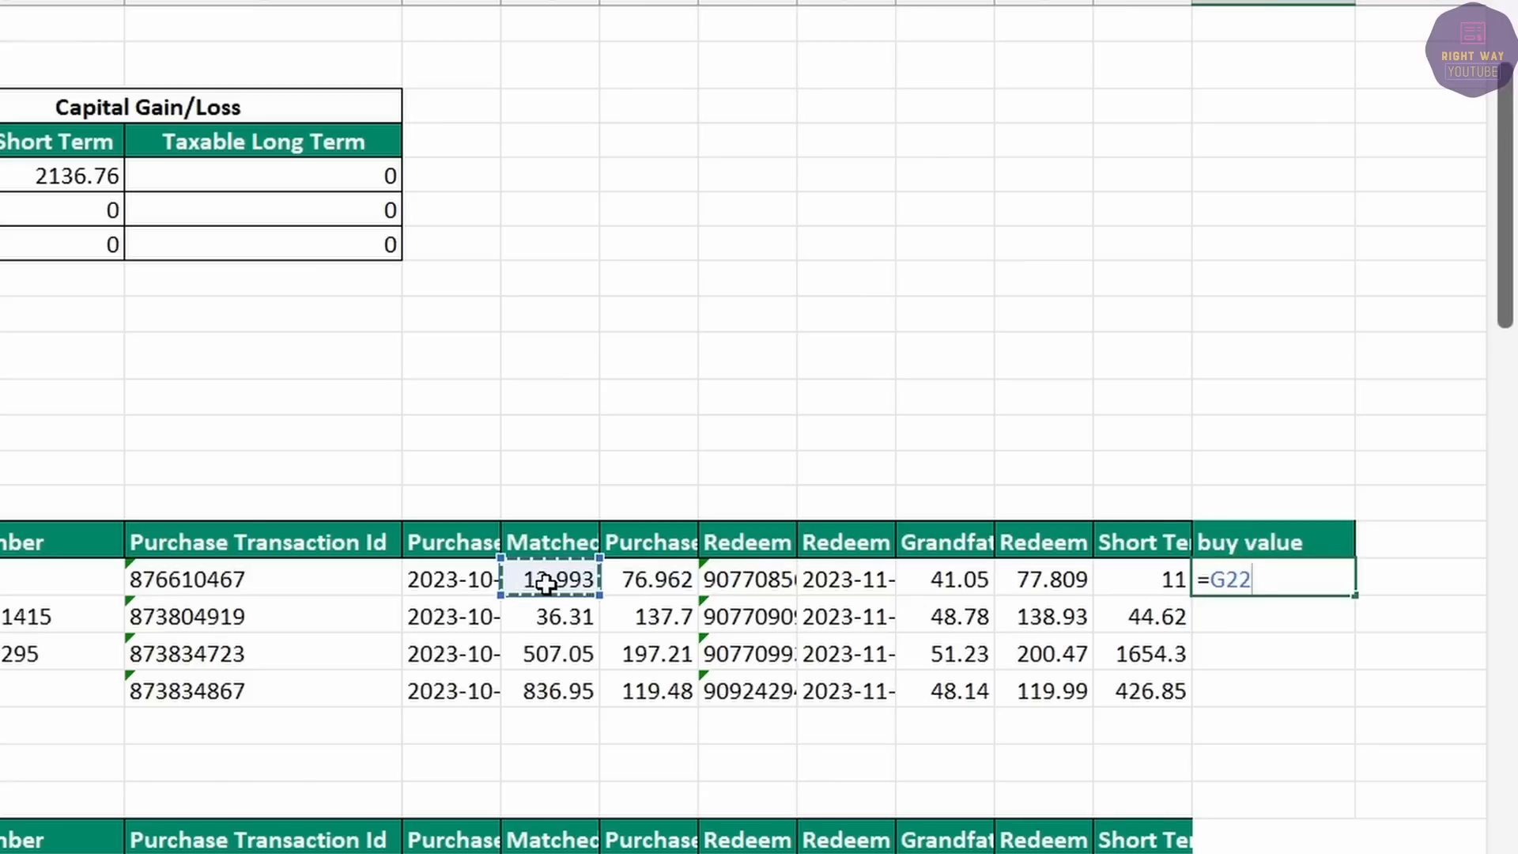
type("*")
left_click(654, 577)
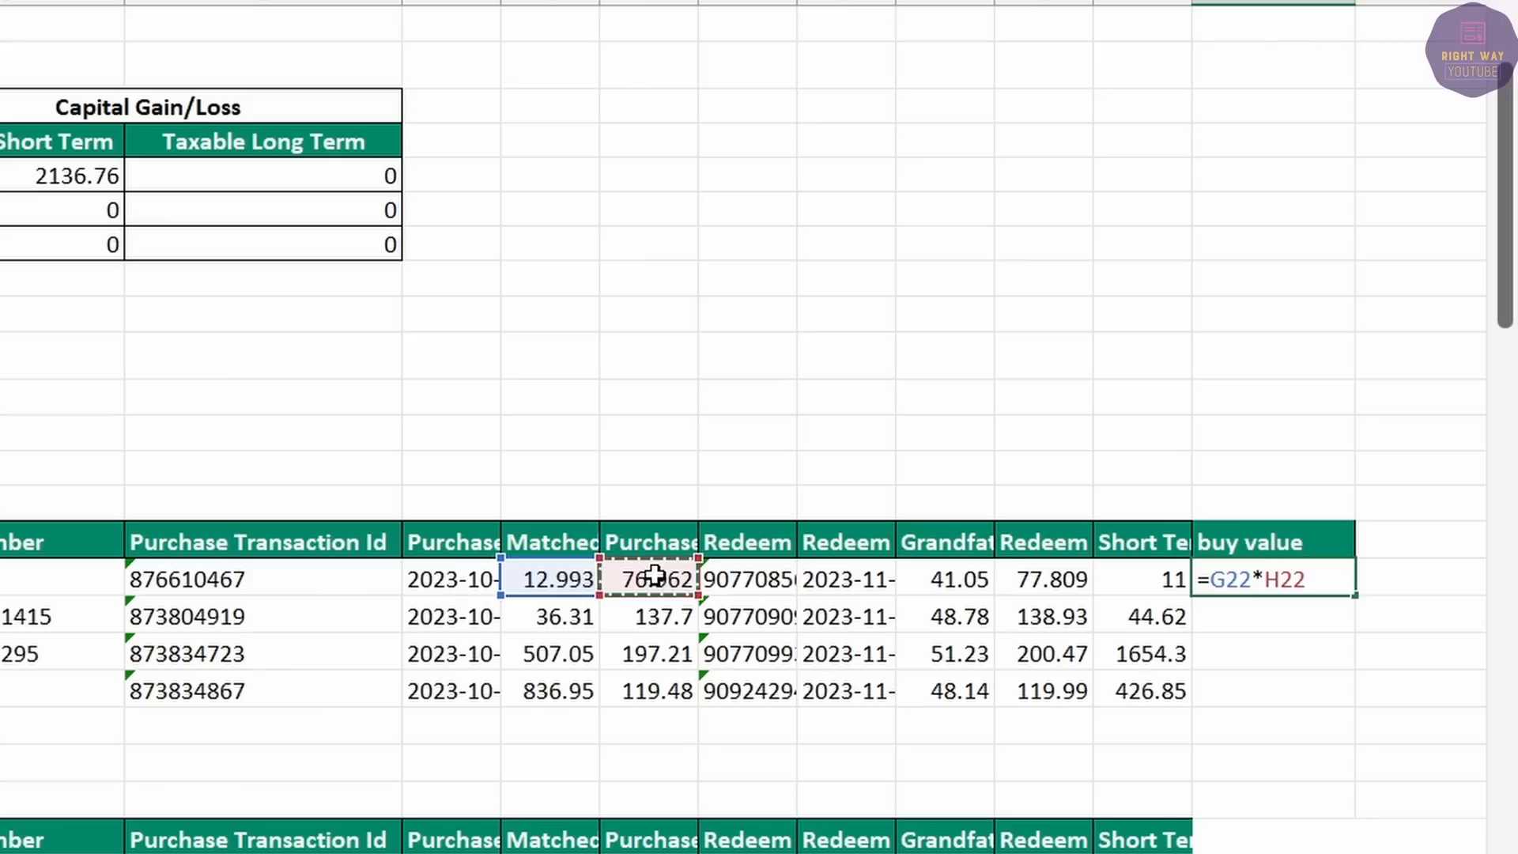
key("Return")
left_click(1304, 585)
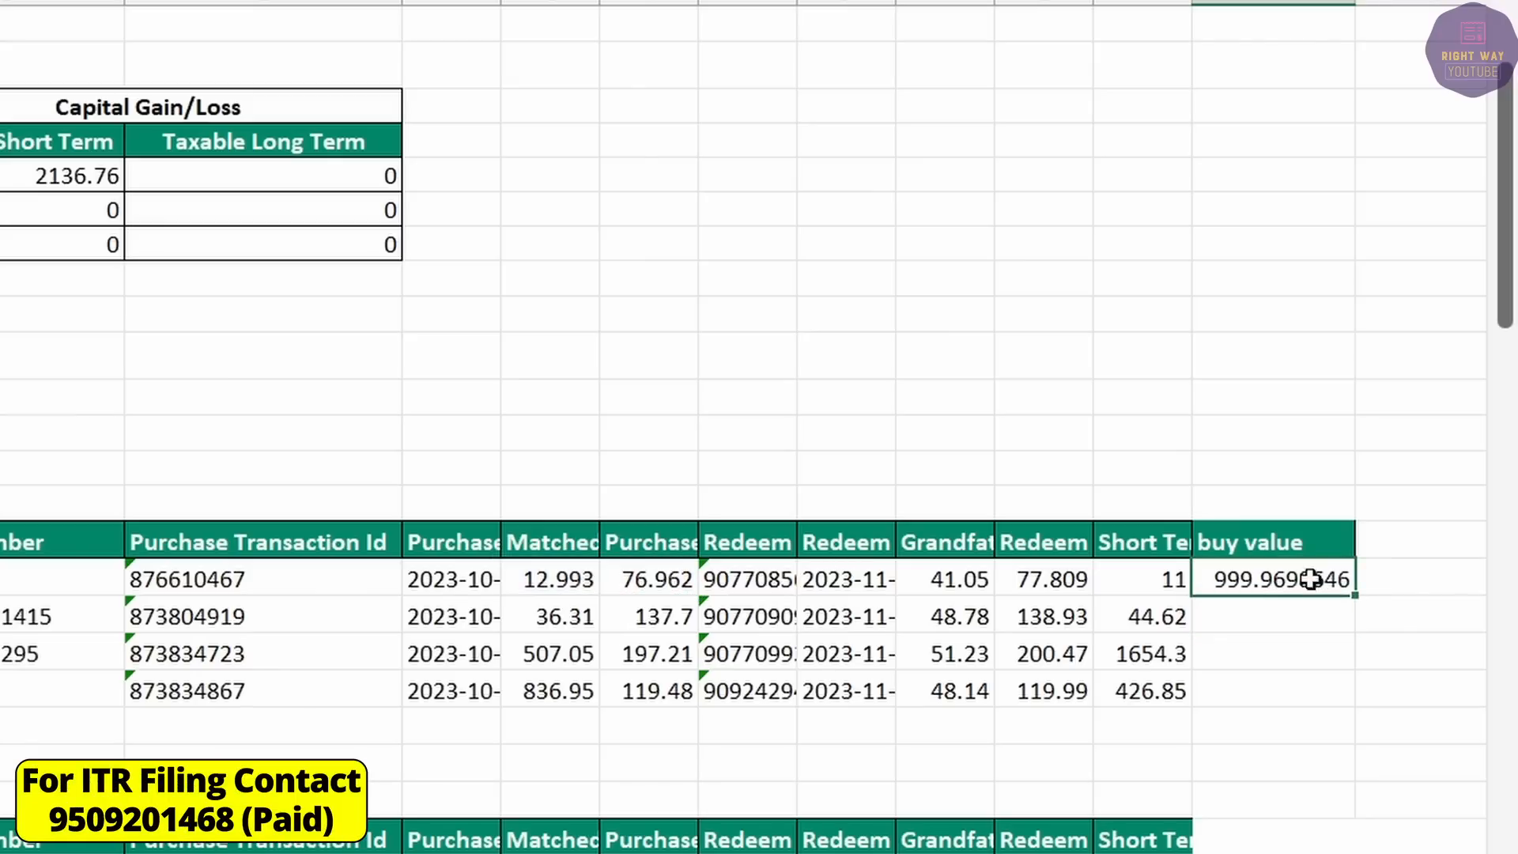
left_click_drag(1350, 591, 1349, 693)
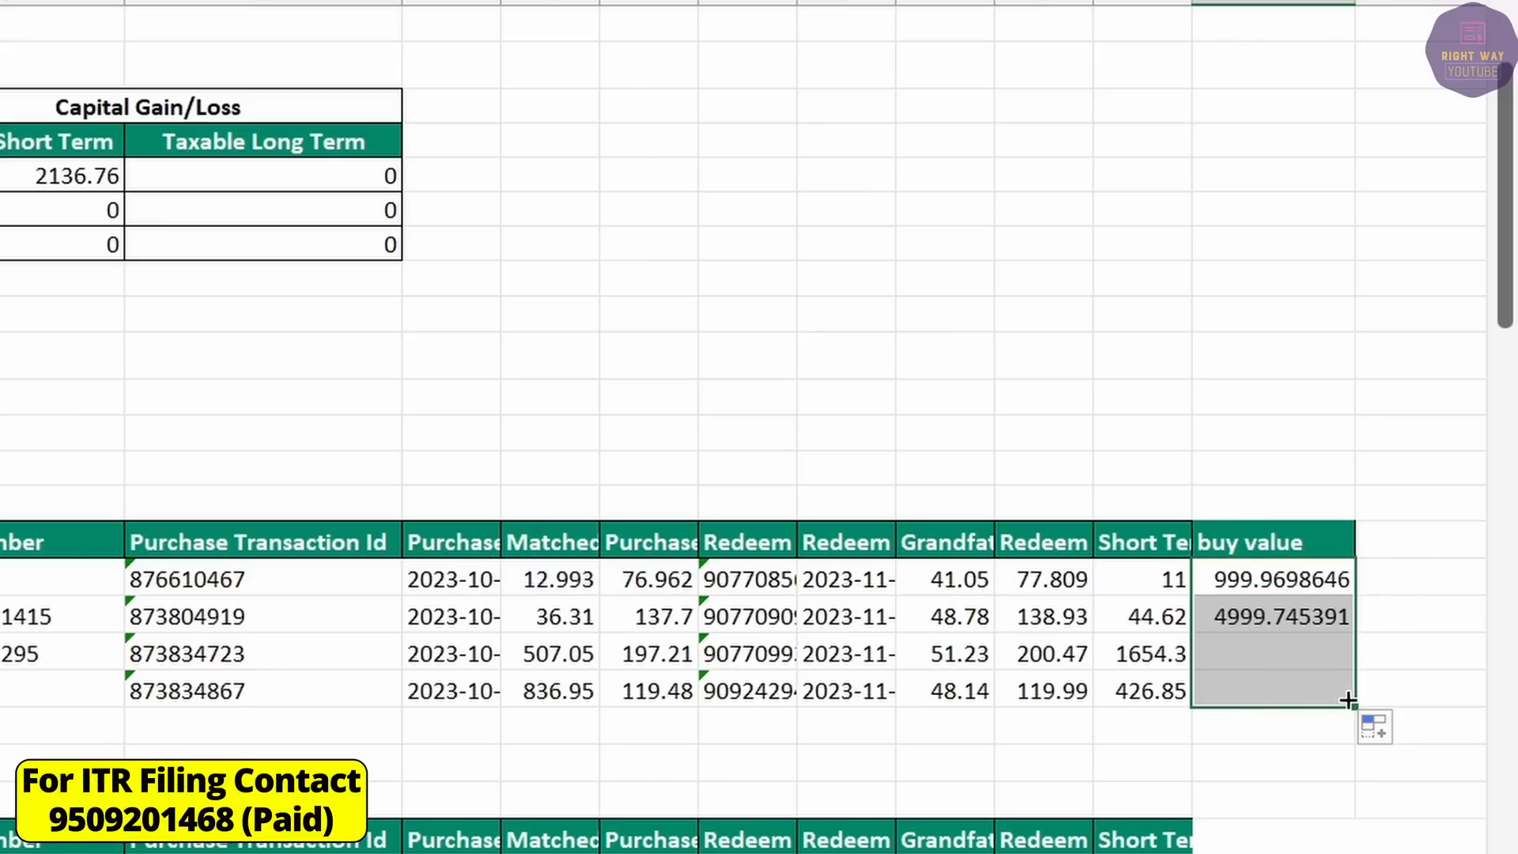
Add a Sale value column (units × redemption NAV) filled down four rows.
left_click(1393, 541)
type("Sal")
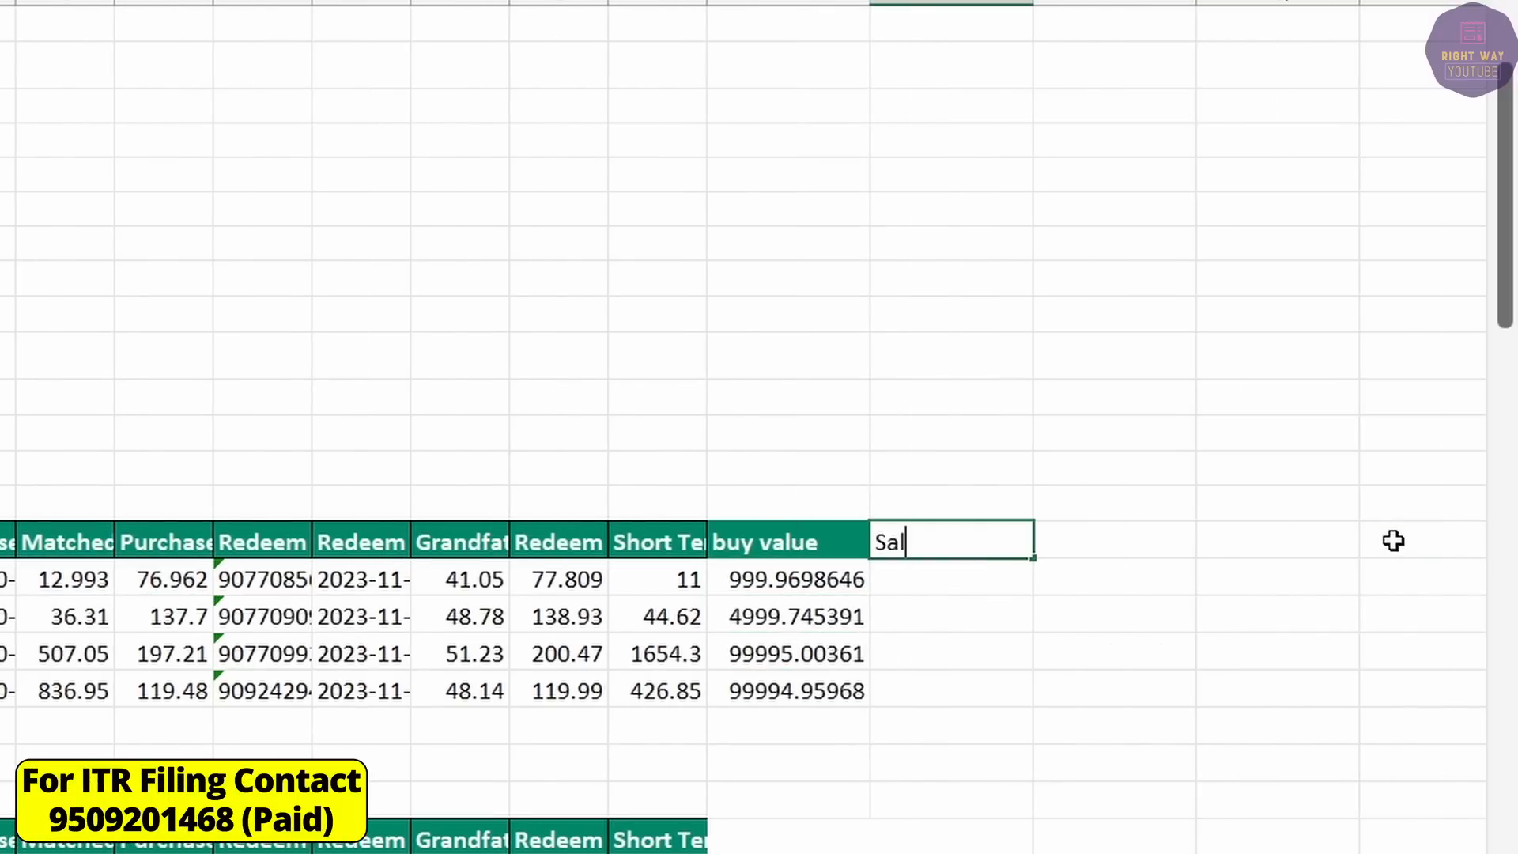
type("e value")
key("Return")
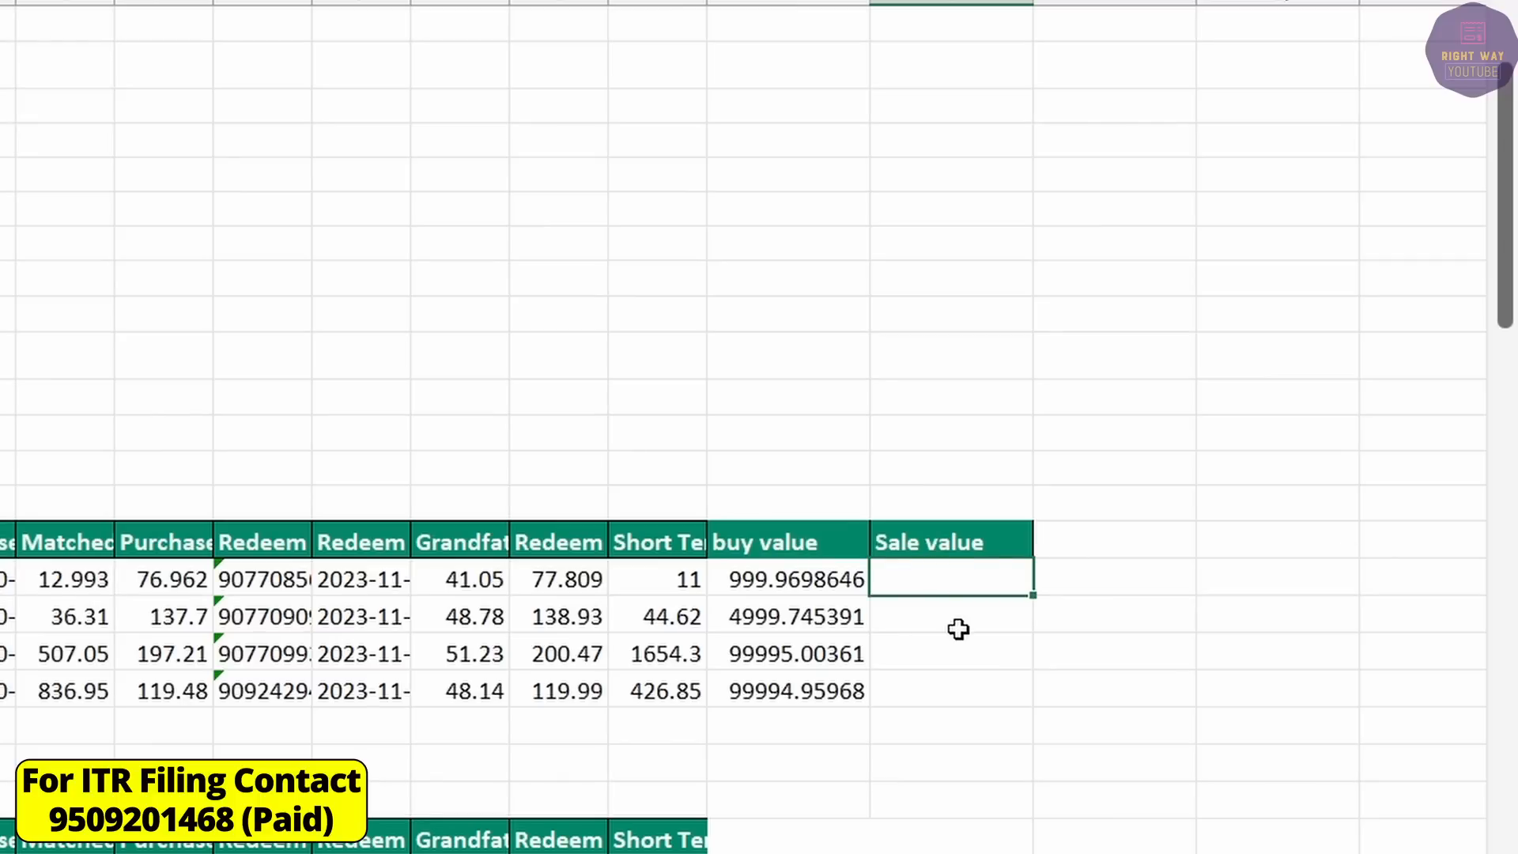
type("=")
left_click(69, 581)
type("*")
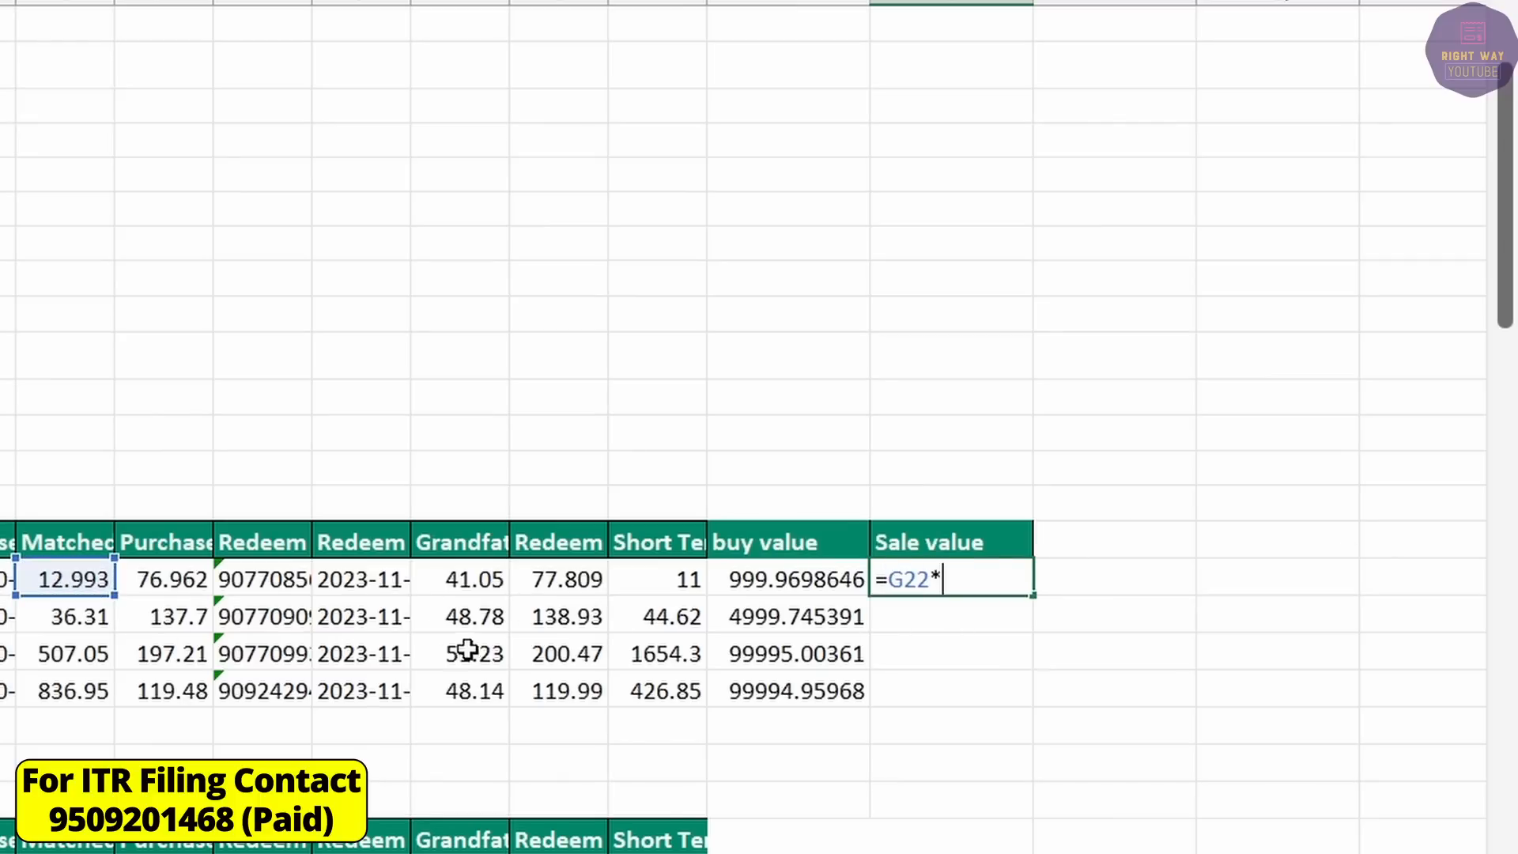
left_click(557, 577)
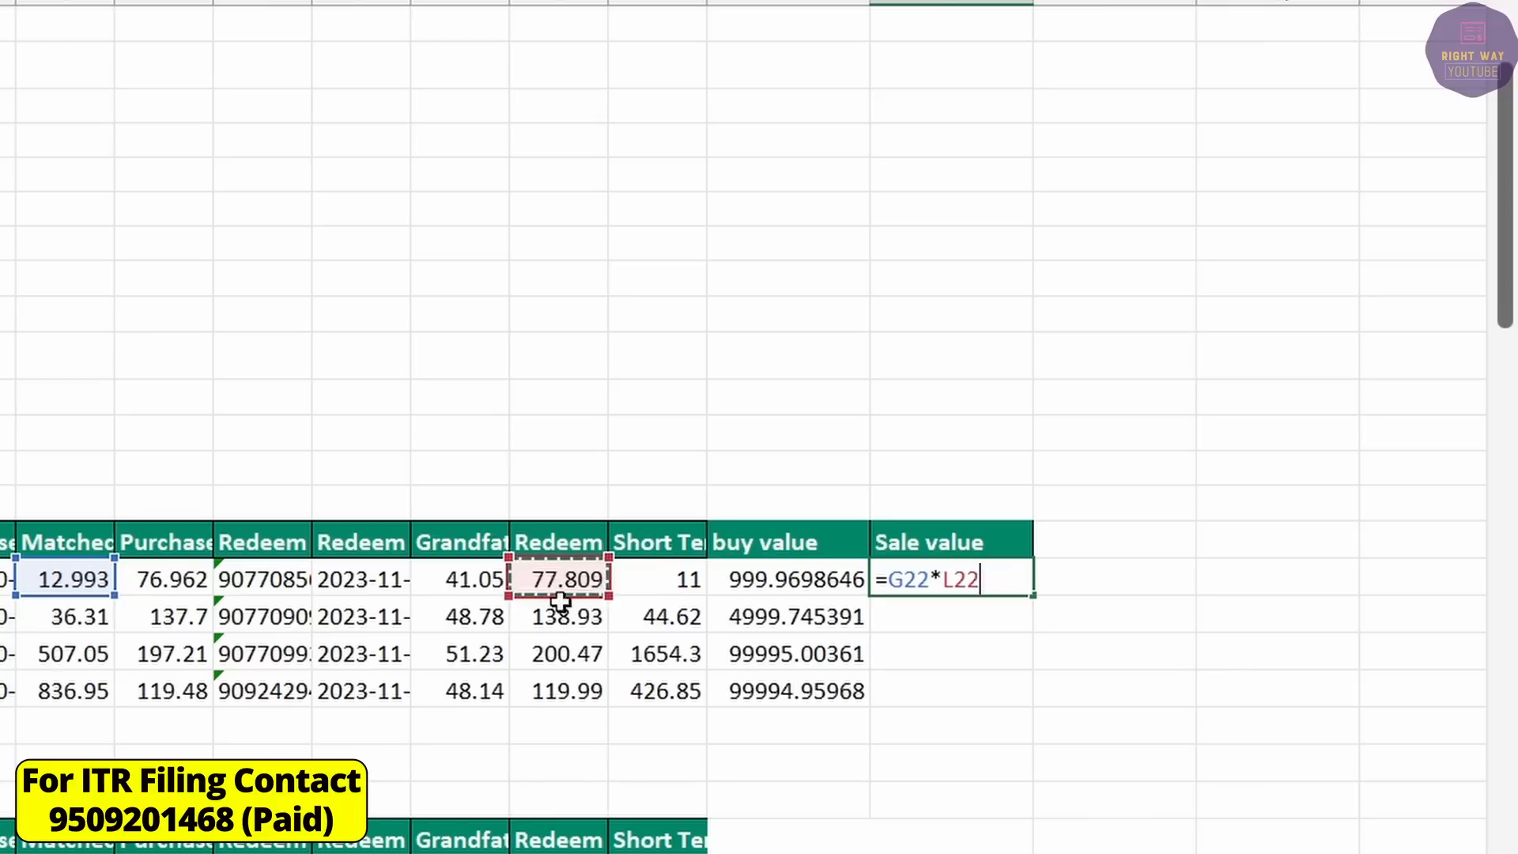
key("Return")
left_click(984, 579)
left_click_drag(1034, 594, 1024, 706)
Total both columns (205989.6785 and 208126.4306) and compute their 2136.752013 difference.
left_click_drag(815, 577, 817, 736)
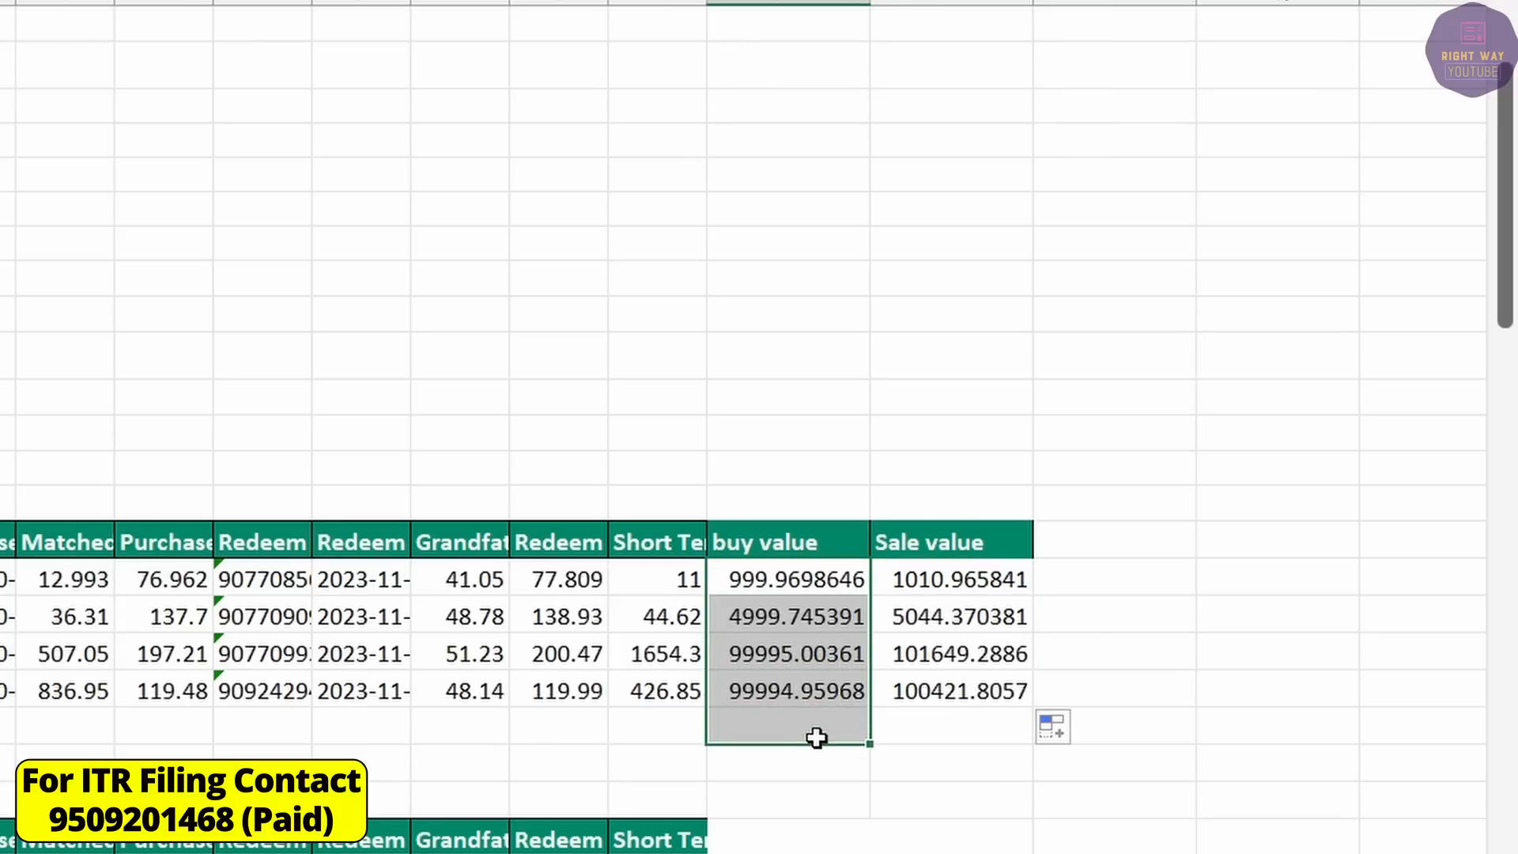
key("alt+equal")
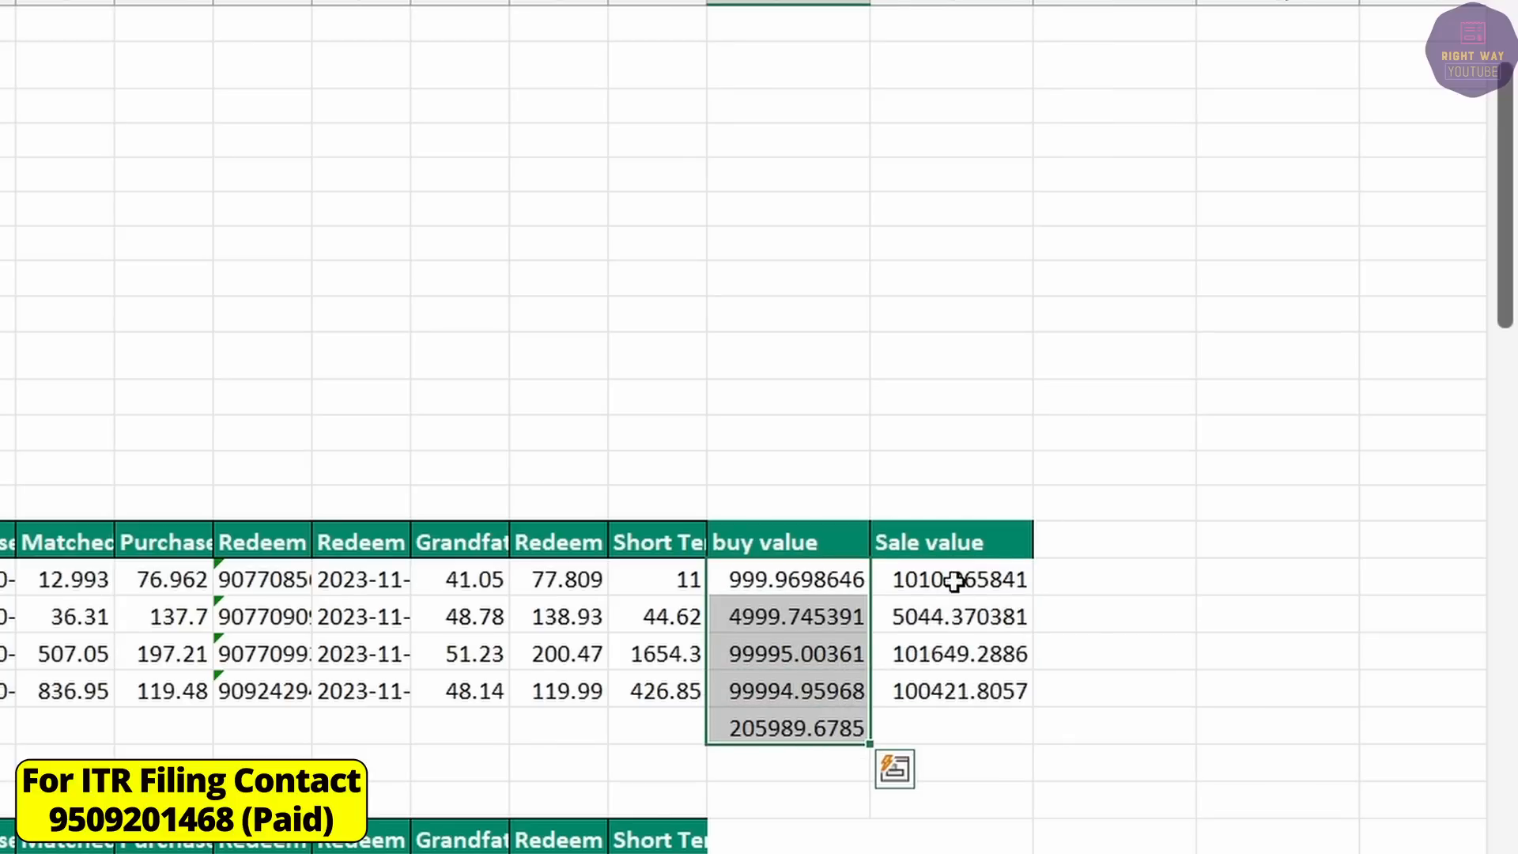
left_click_drag(955, 580, 962, 738)
key("alt+equal")
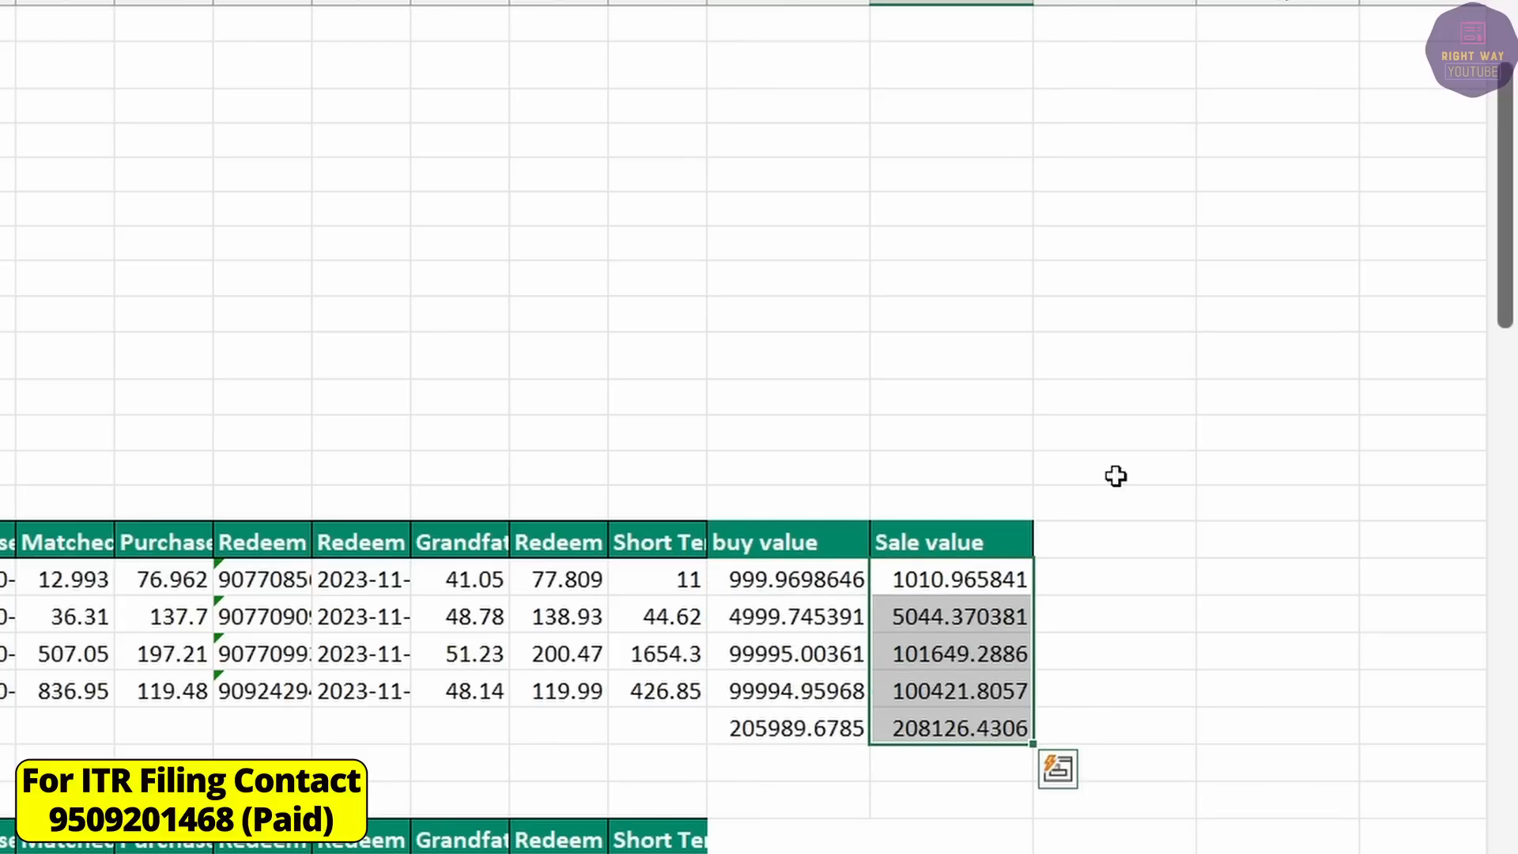
left_click(1120, 731)
type("=\\")
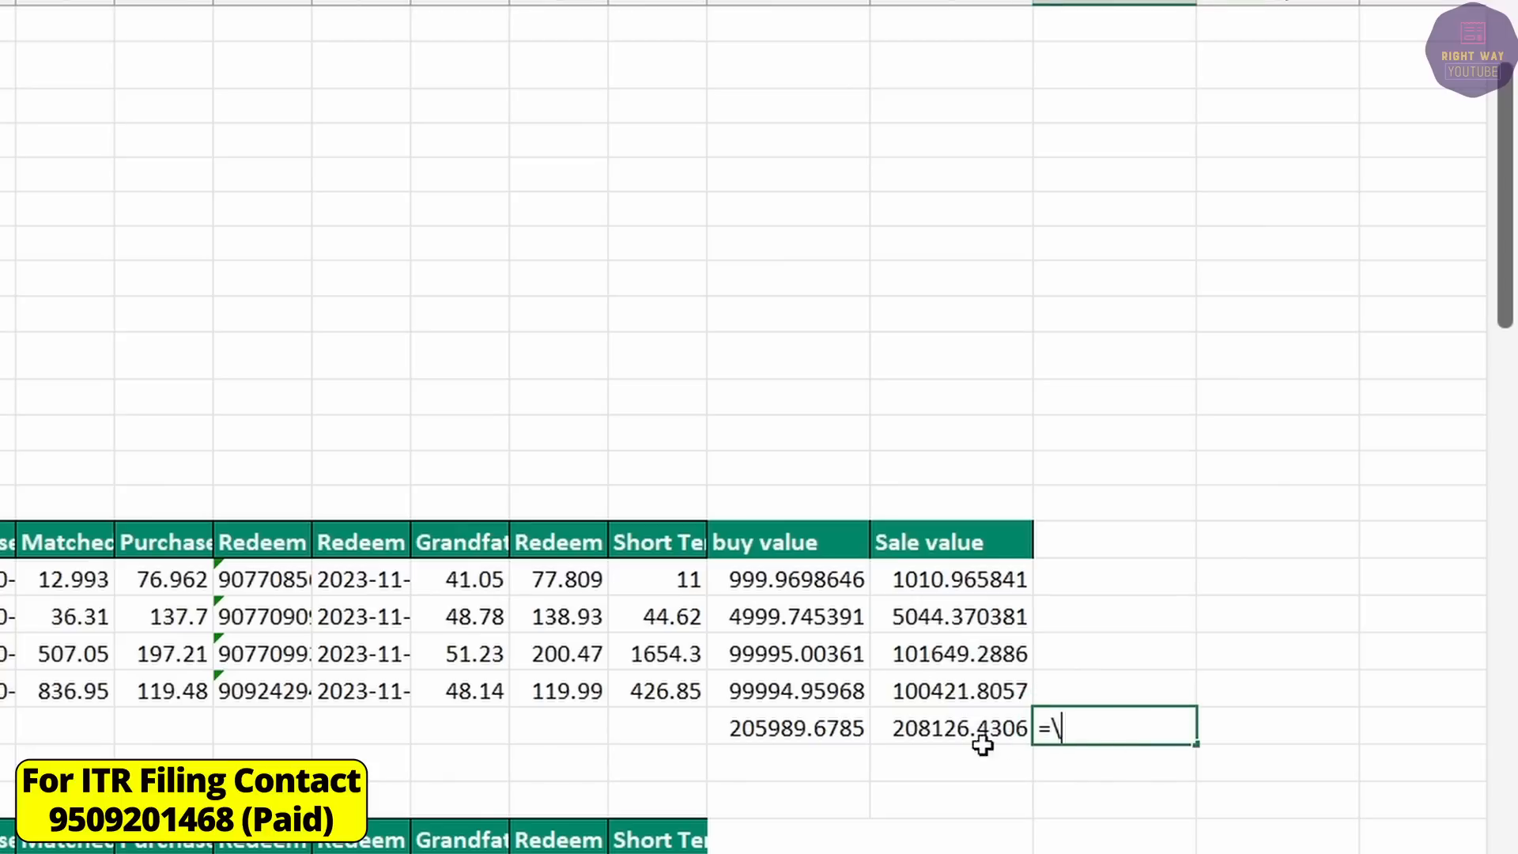
left_click(969, 739)
type("-")
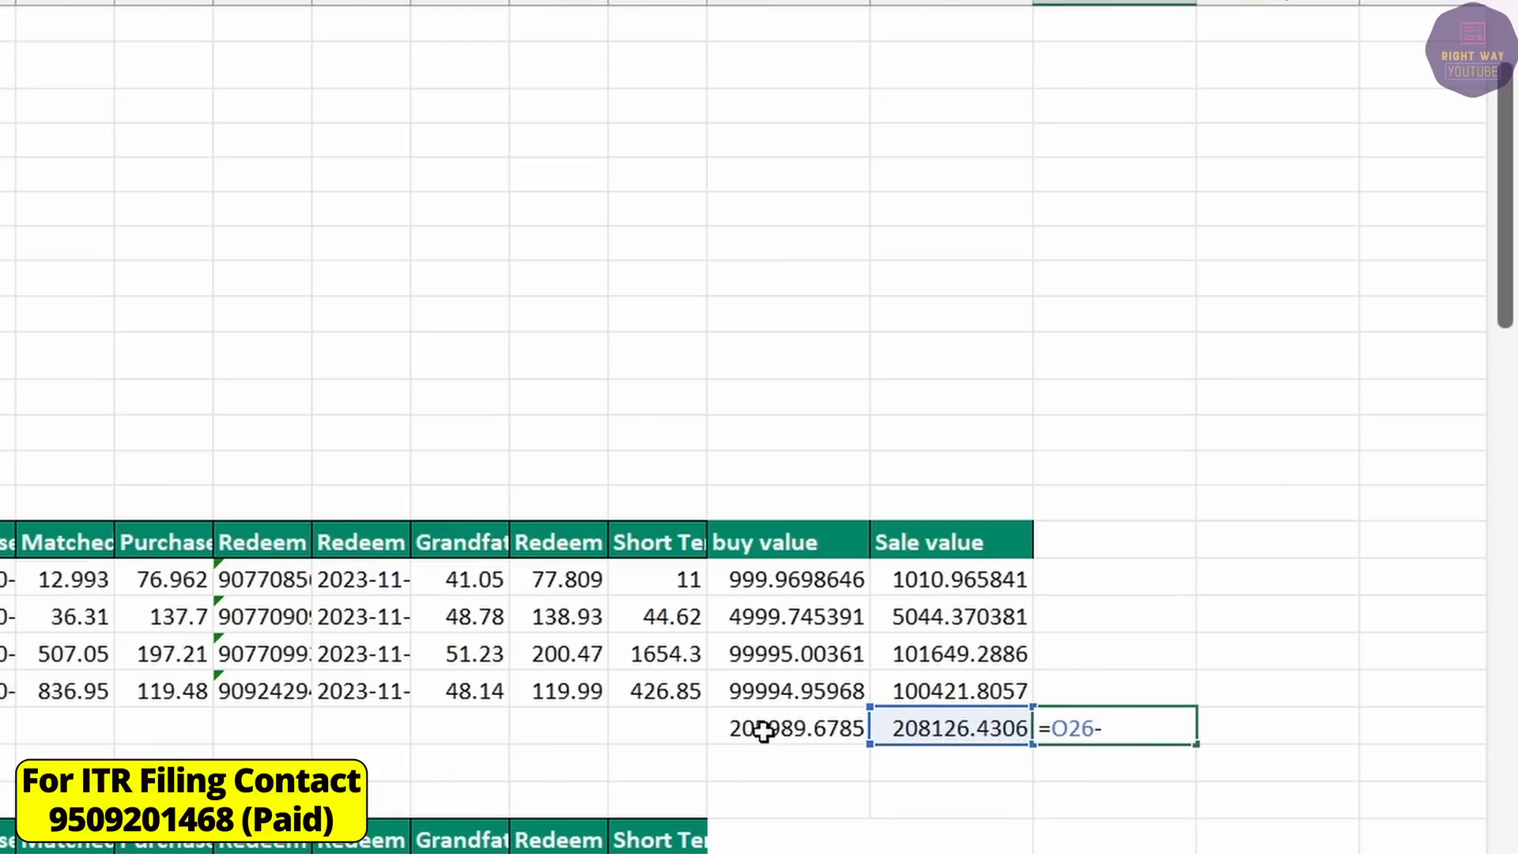
left_click(763, 730)
key("Return")
left_click(1077, 725)
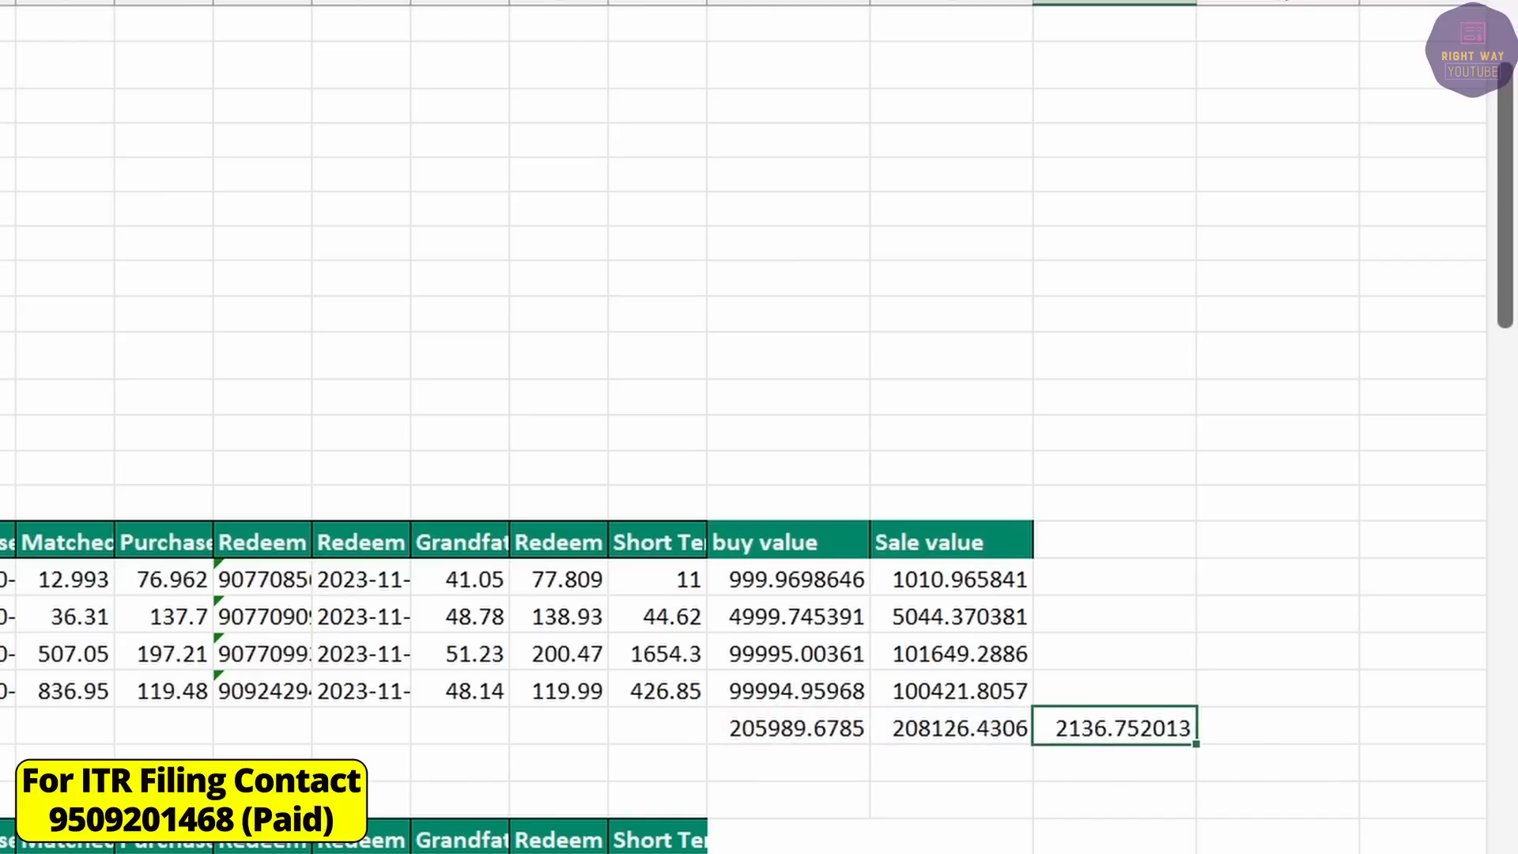
left_click(4, 506)
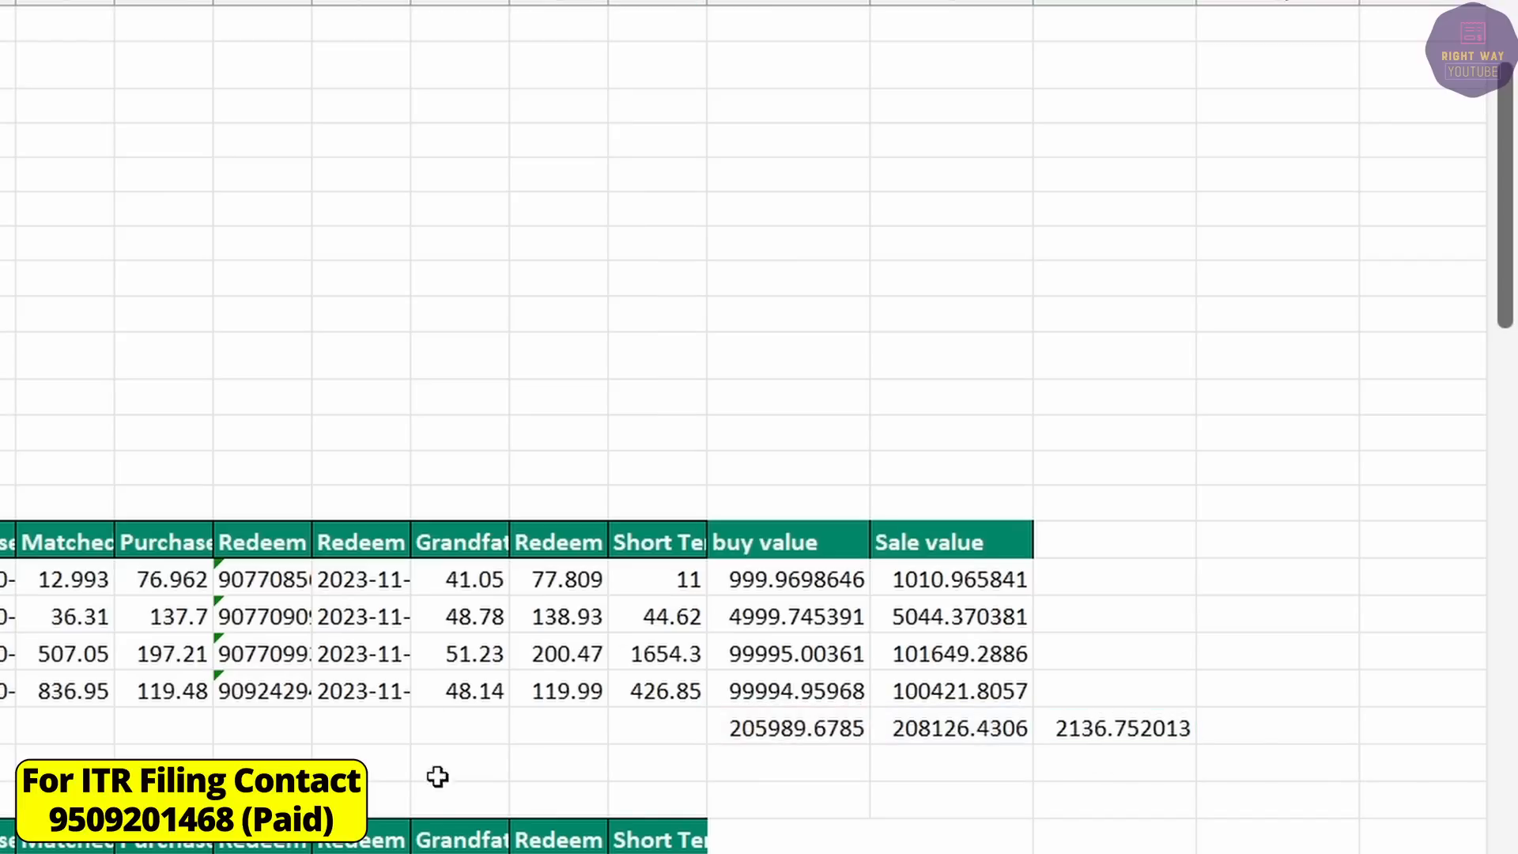
Add a Buy Value label to the Mutual Fund section of the Calculation sheet.
mouse_move(1087, 830)
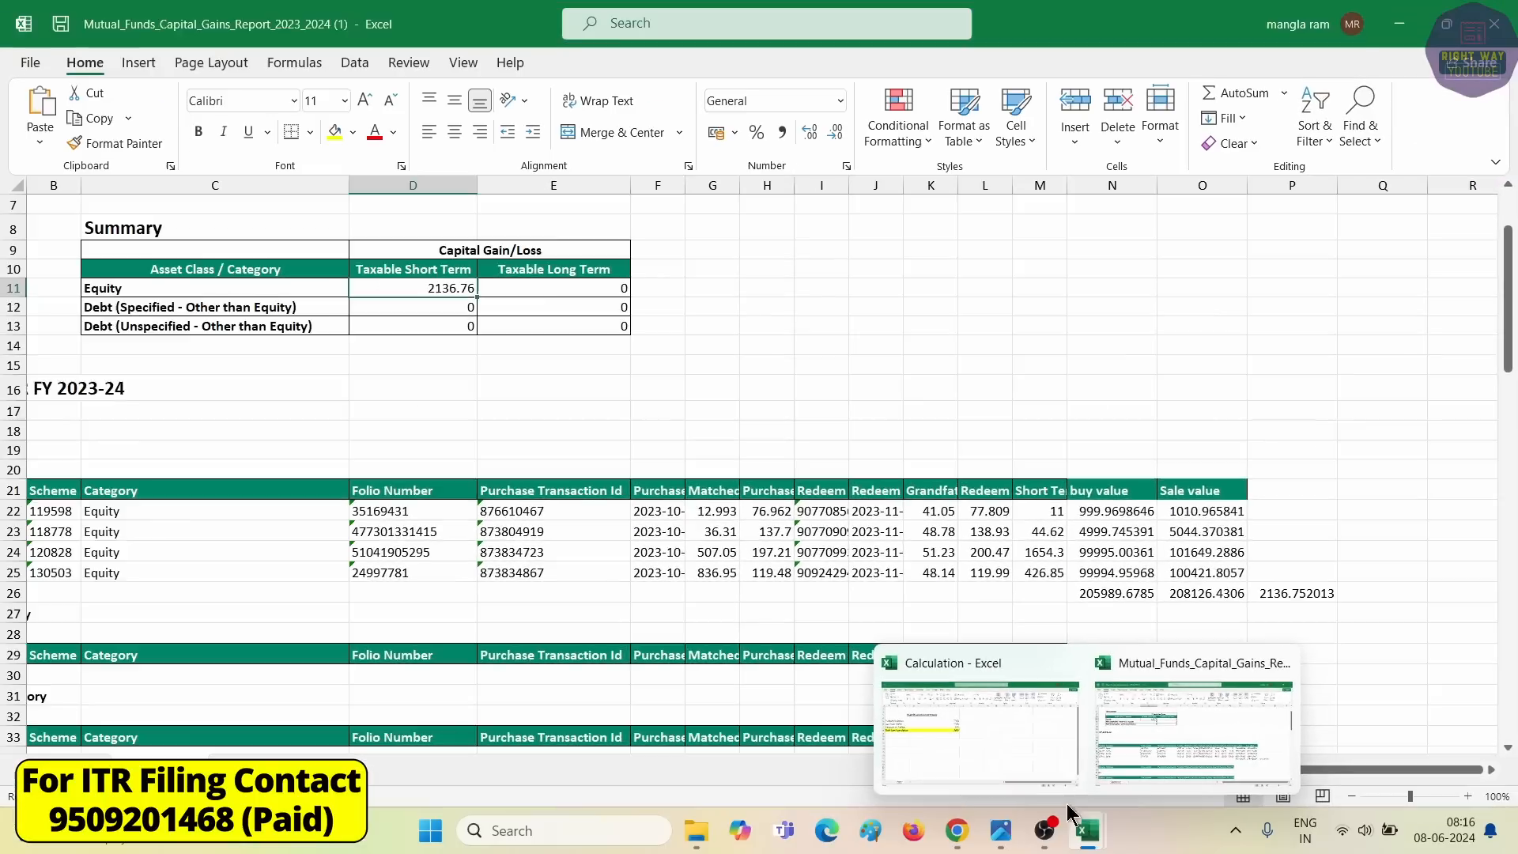
left_click(990, 733)
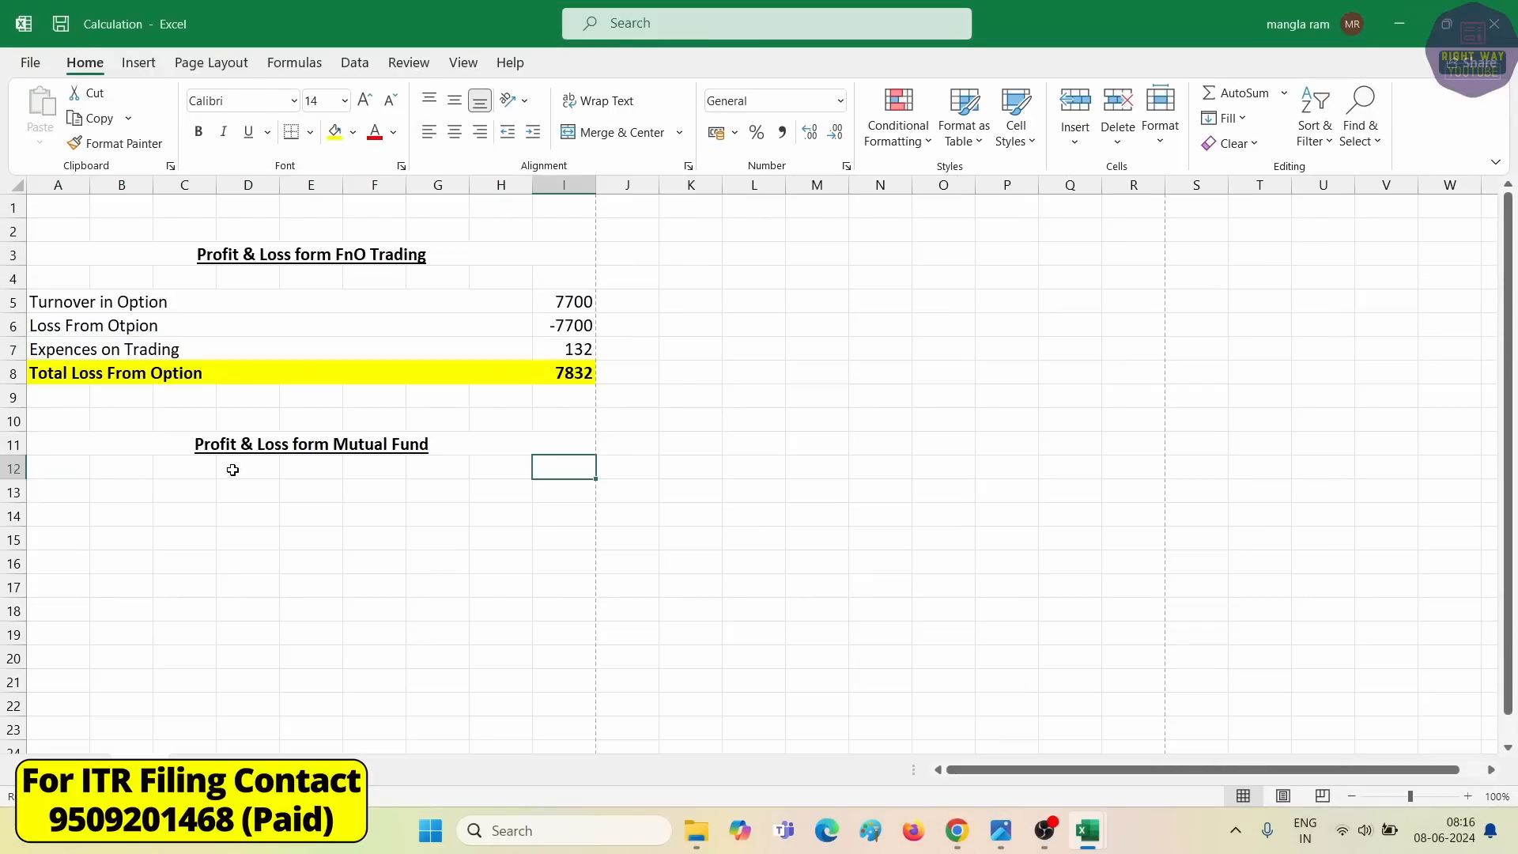
left_click(262, 441)
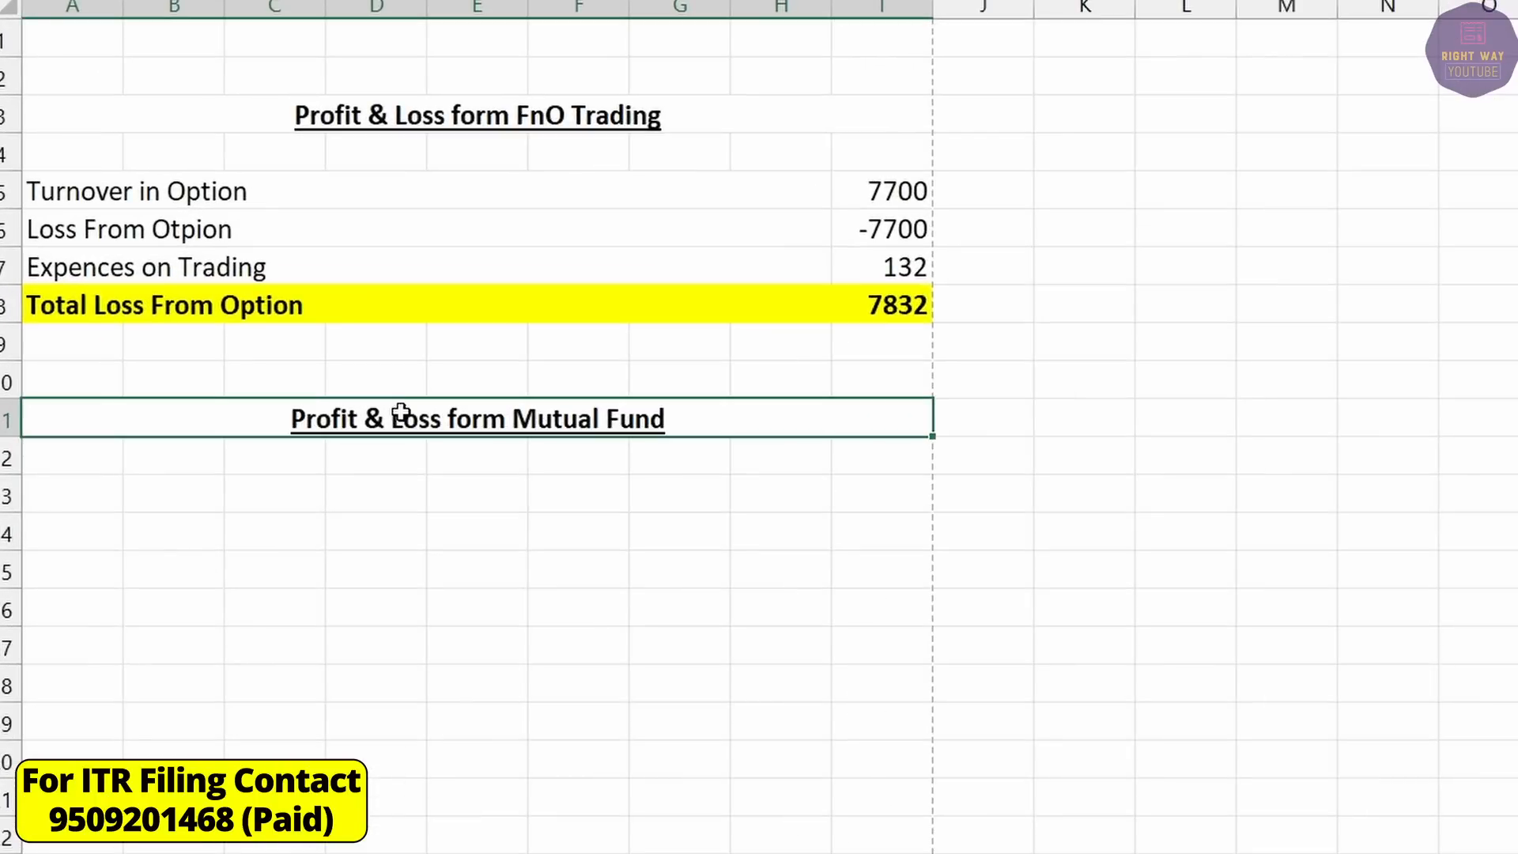
left_click_drag(243, 193, 820, 260)
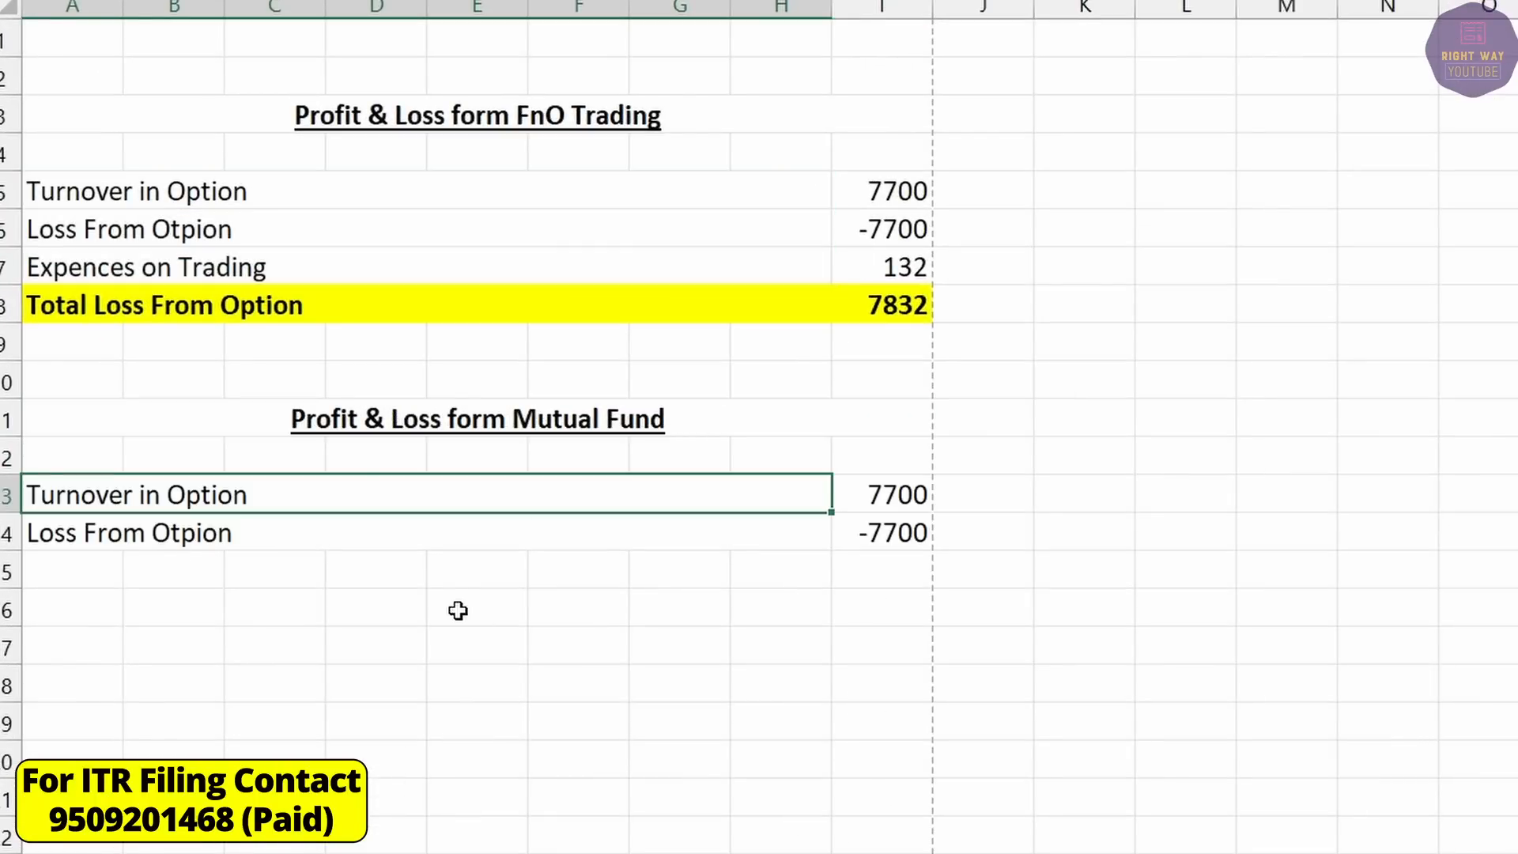
type("Buy Value")
key("Tab")
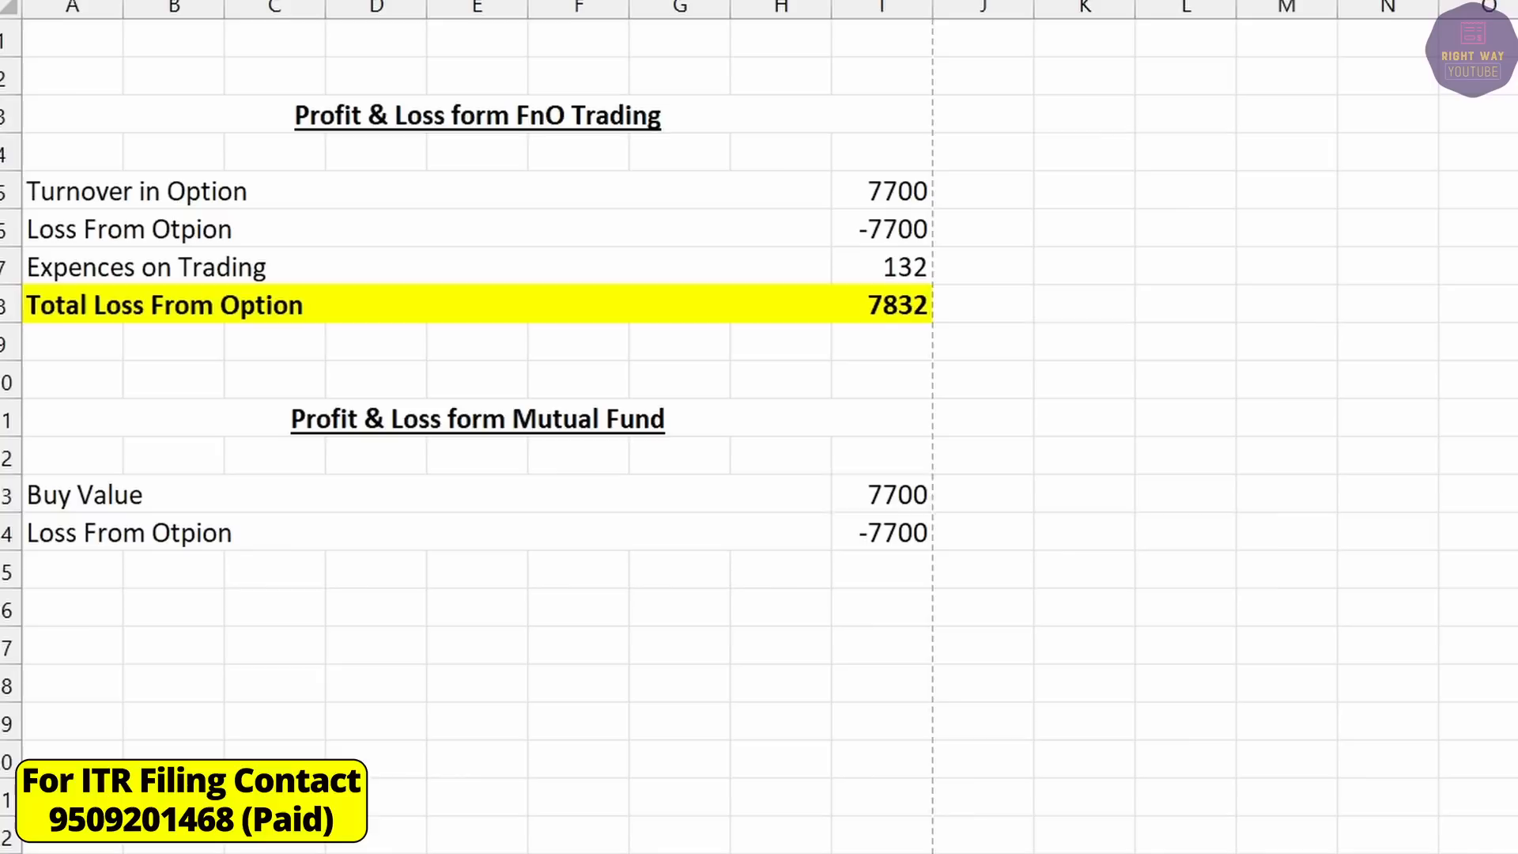
Compute the mutual fund profit of 2136 as sale value minus buy value.
left_click(882, 495)
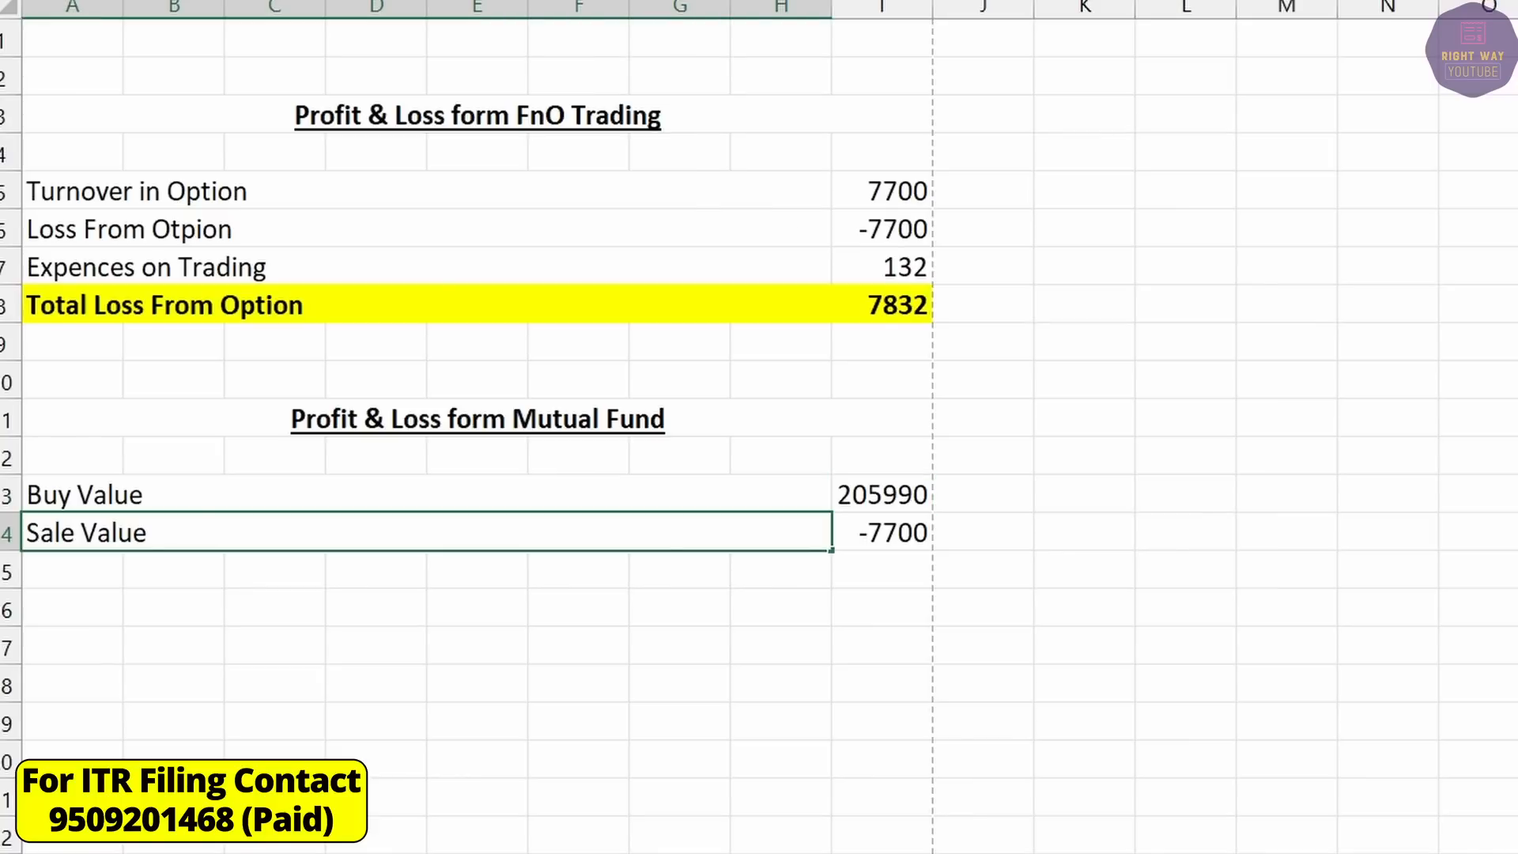
left_click(881, 533)
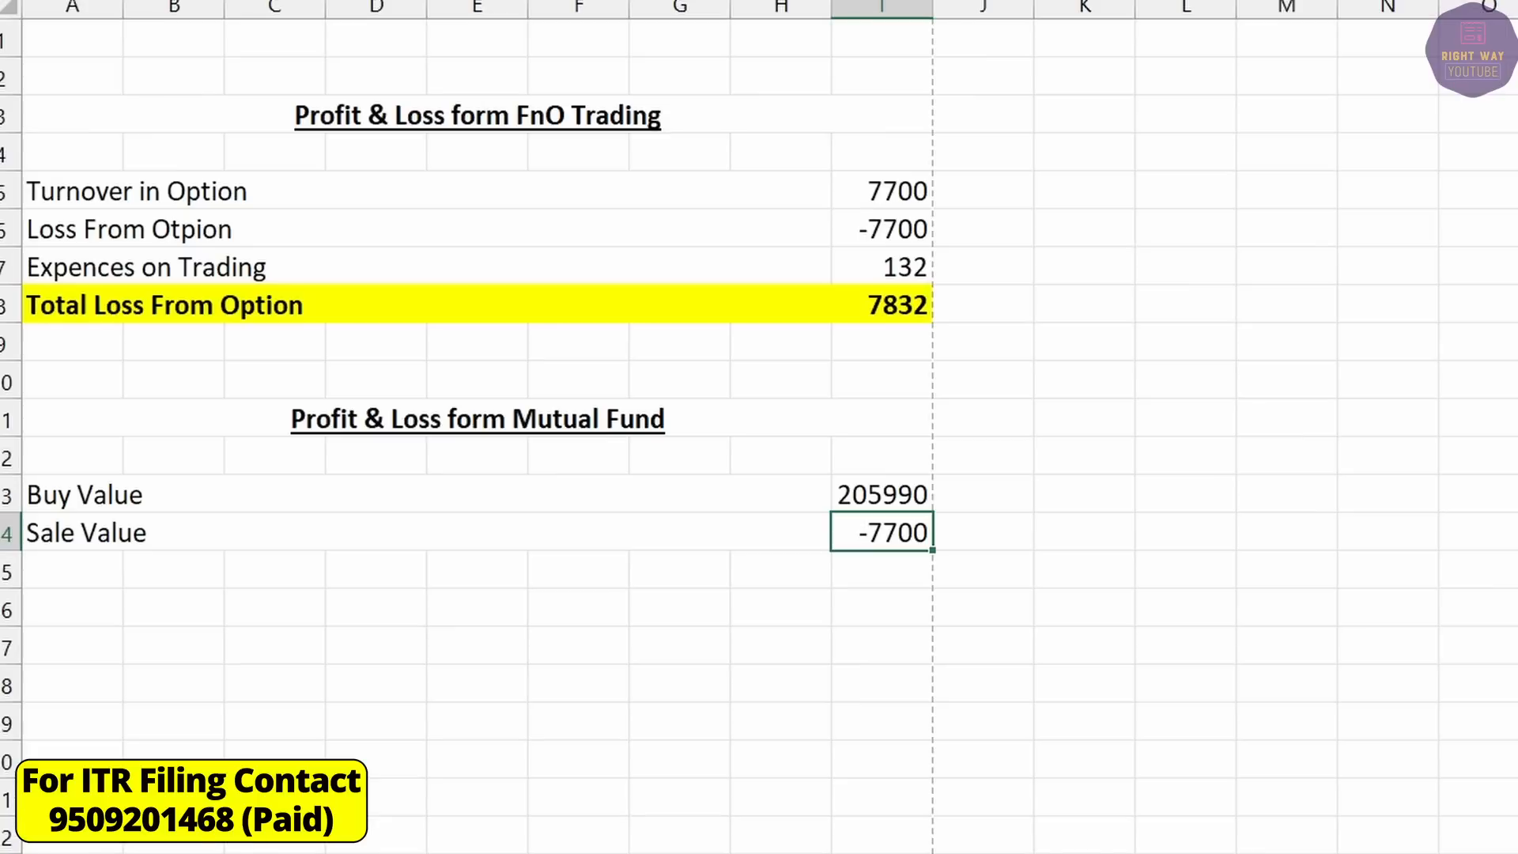
type("2")
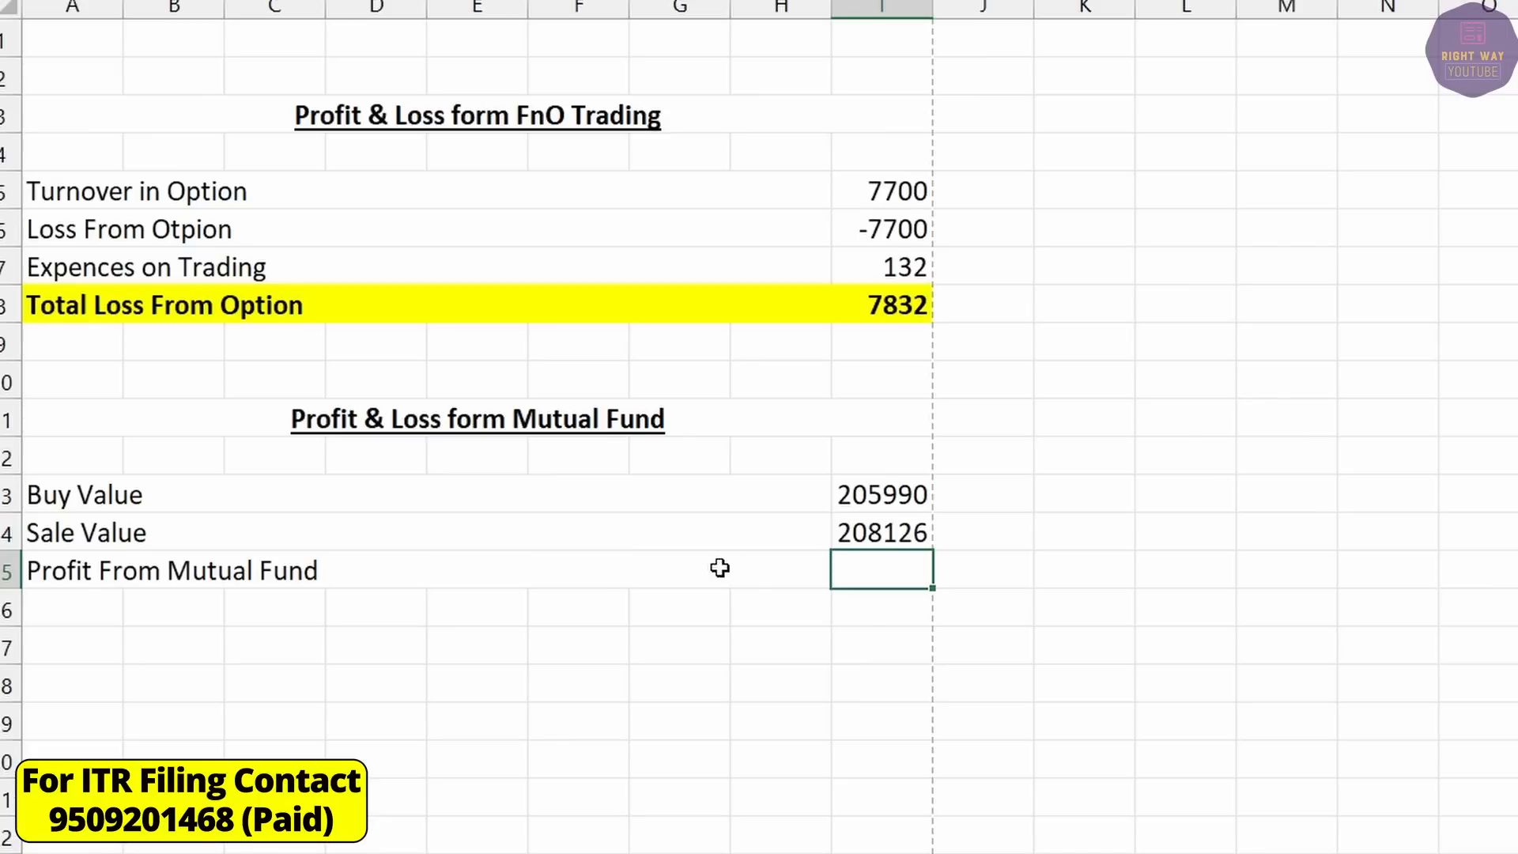
type("=")
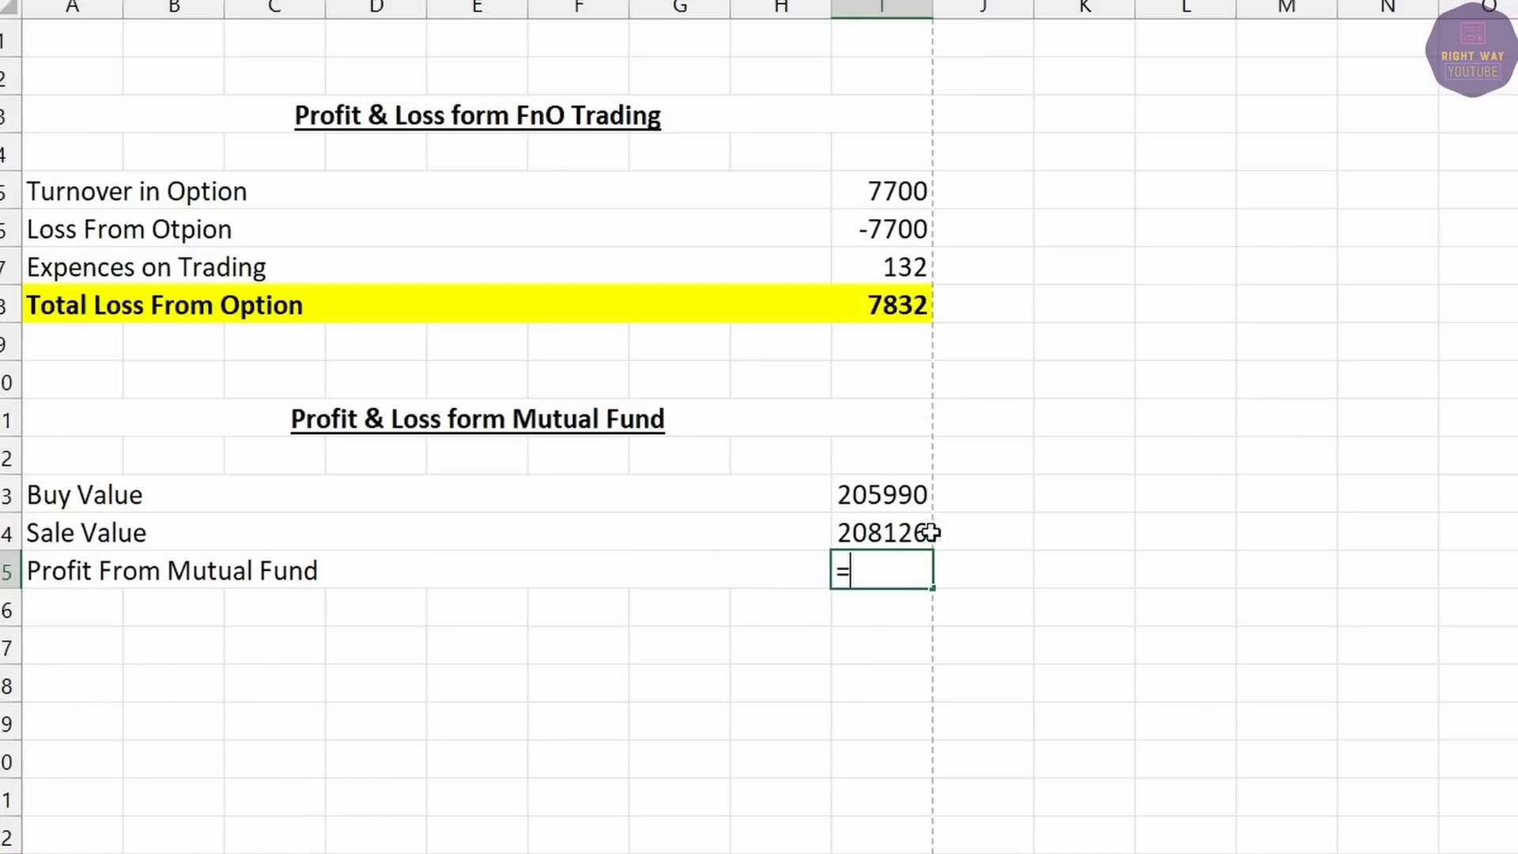
left_click(890, 538)
type("-")
left_click(849, 495)
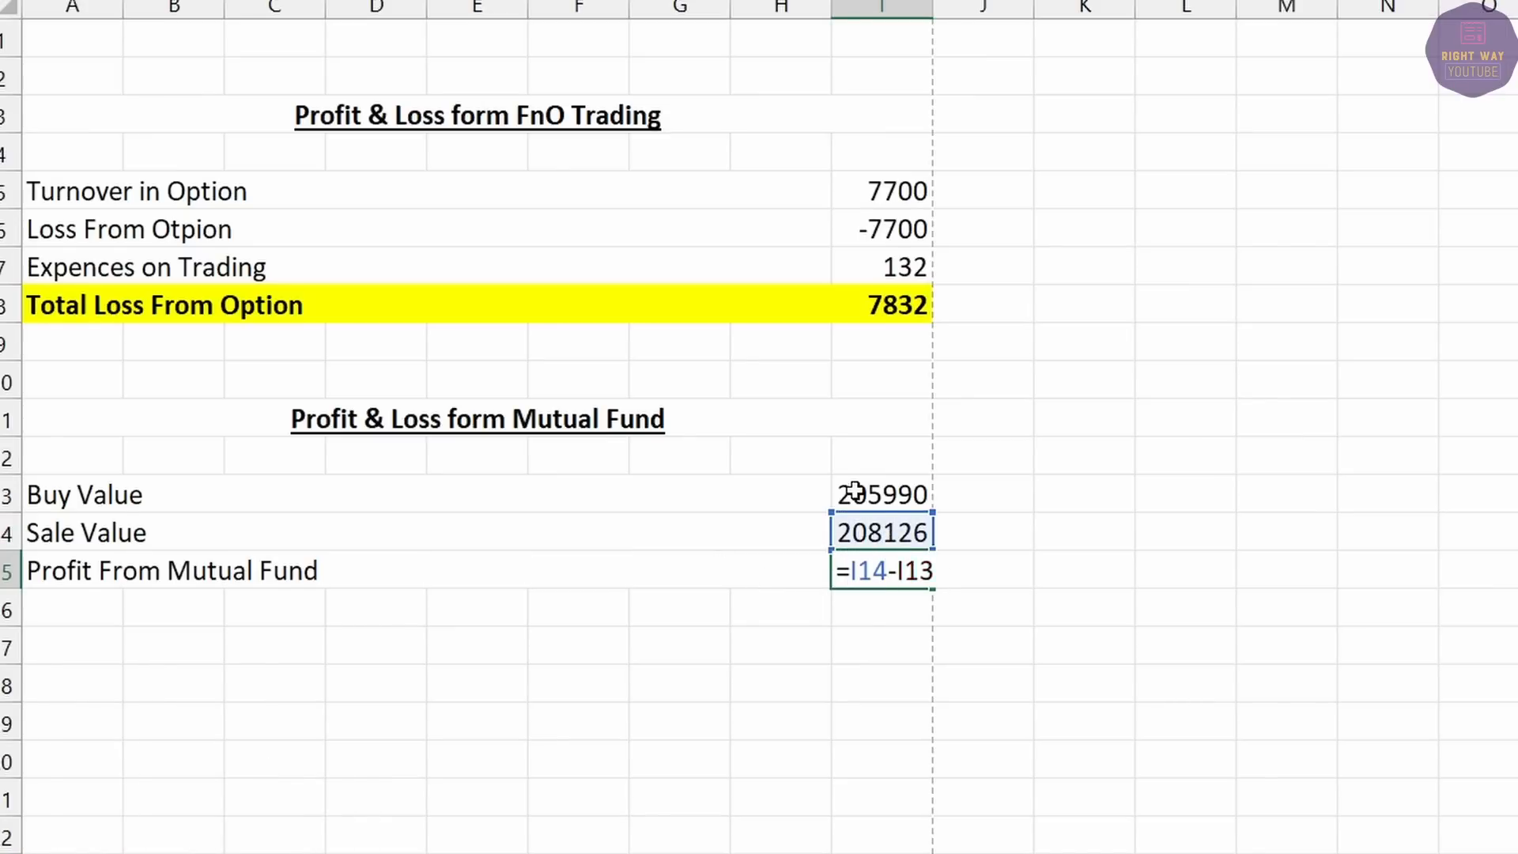
key("Return")
left_click(890, 570)
key("alt+Tab")
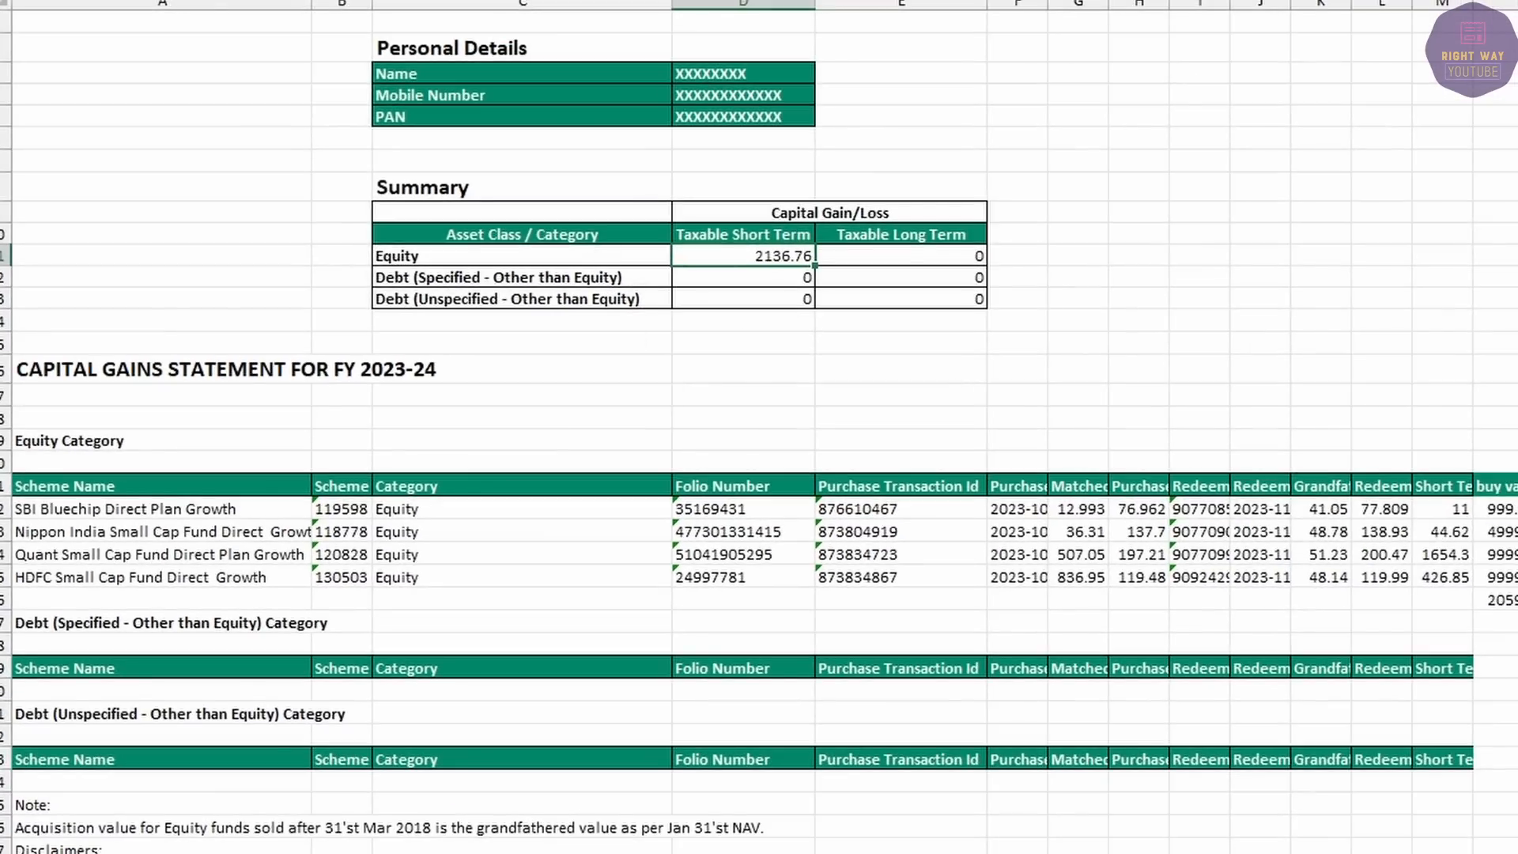
left_click(1415, 844)
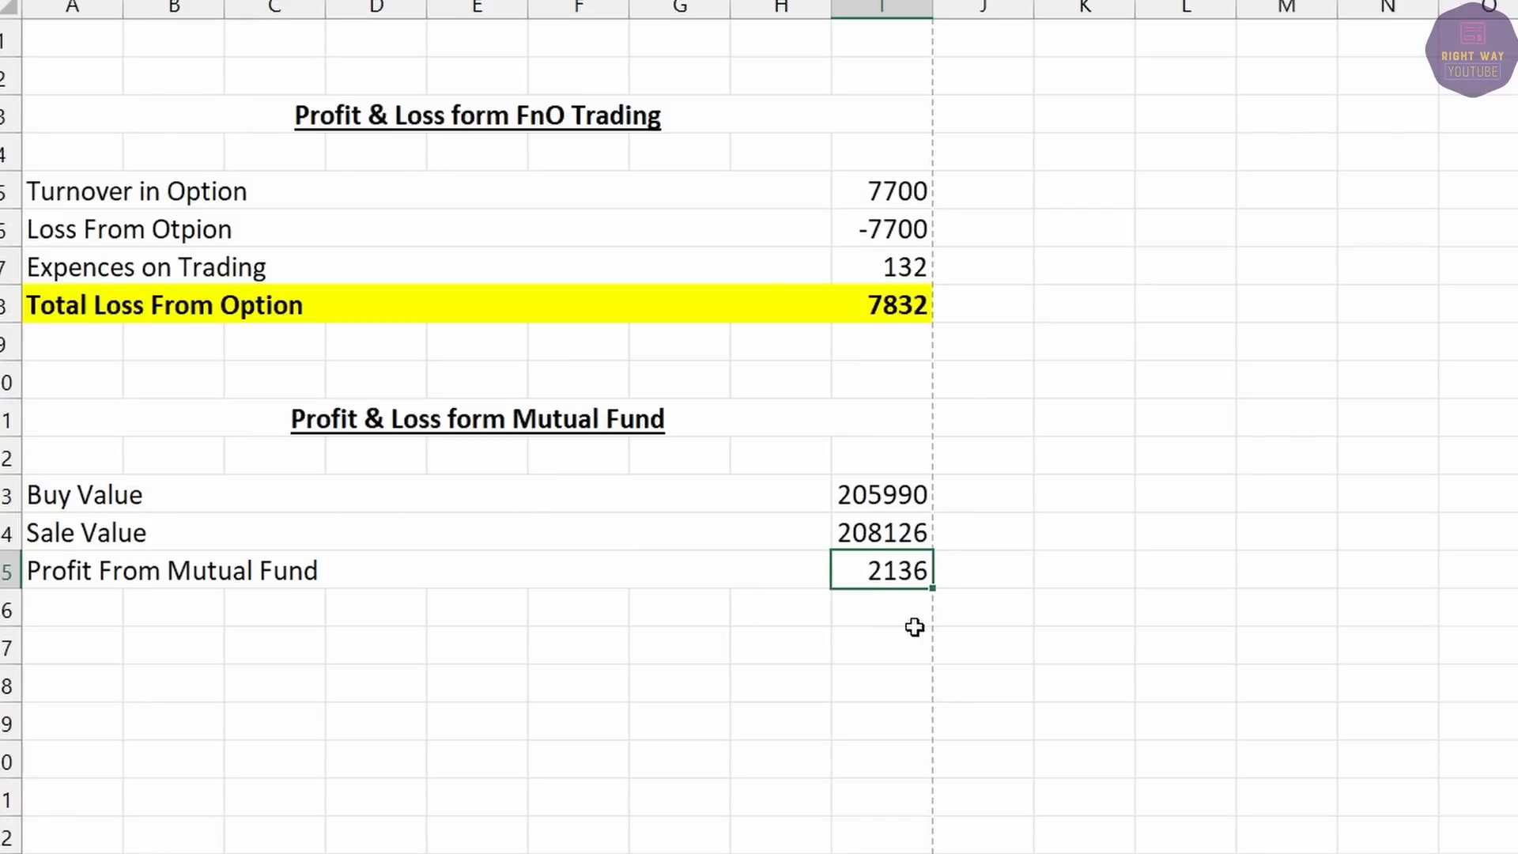
Append (STCG) to the mutual fund profit label, fill that row green, and recolour the option loss row.
left_click(558, 556)
double_click(564, 558)
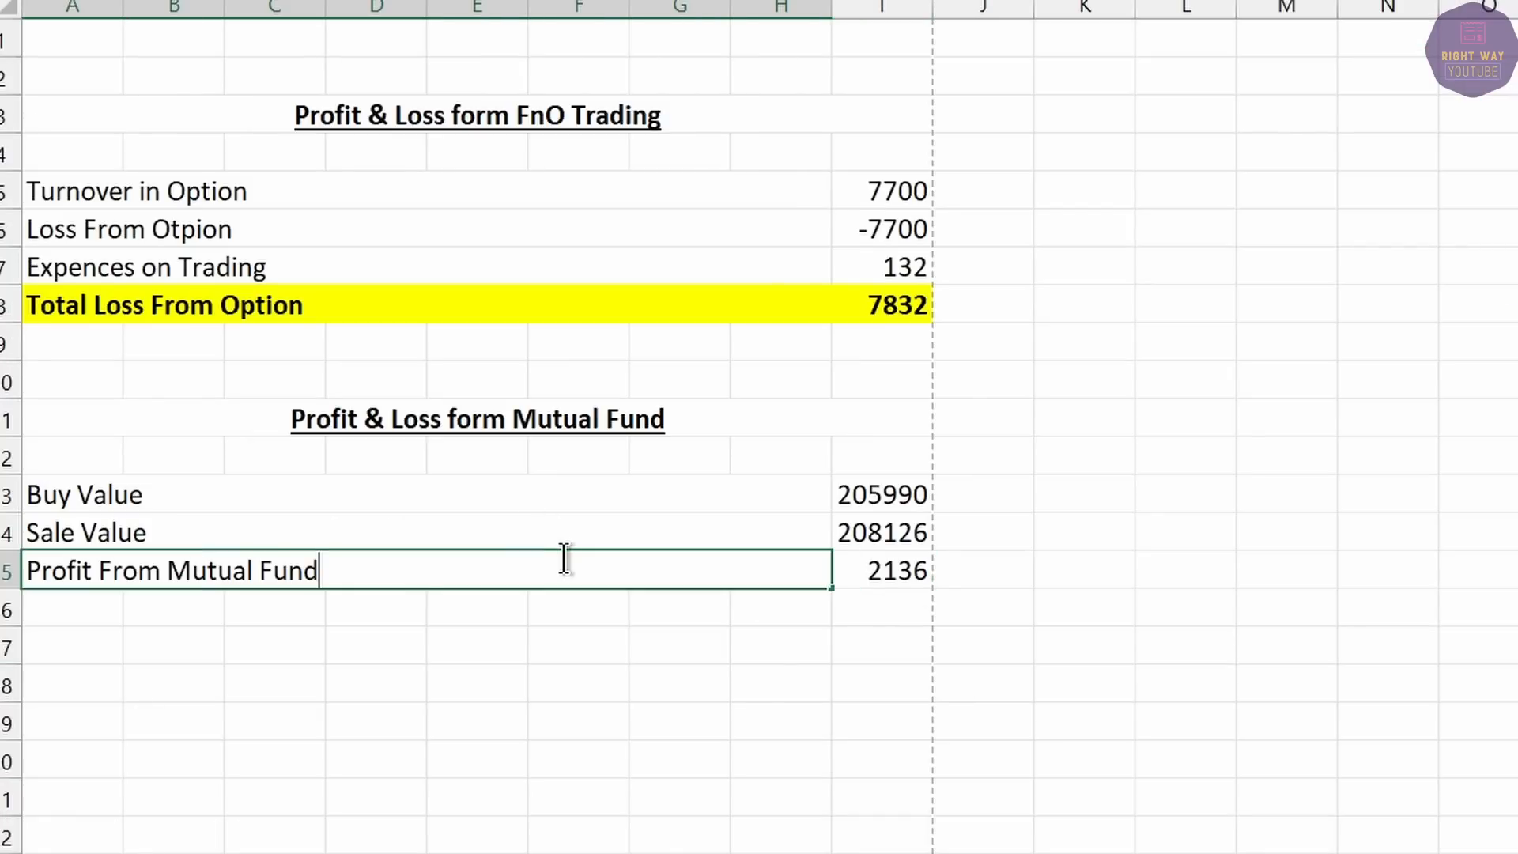
type("(STCG)")
left_click(876, 558, "shift")
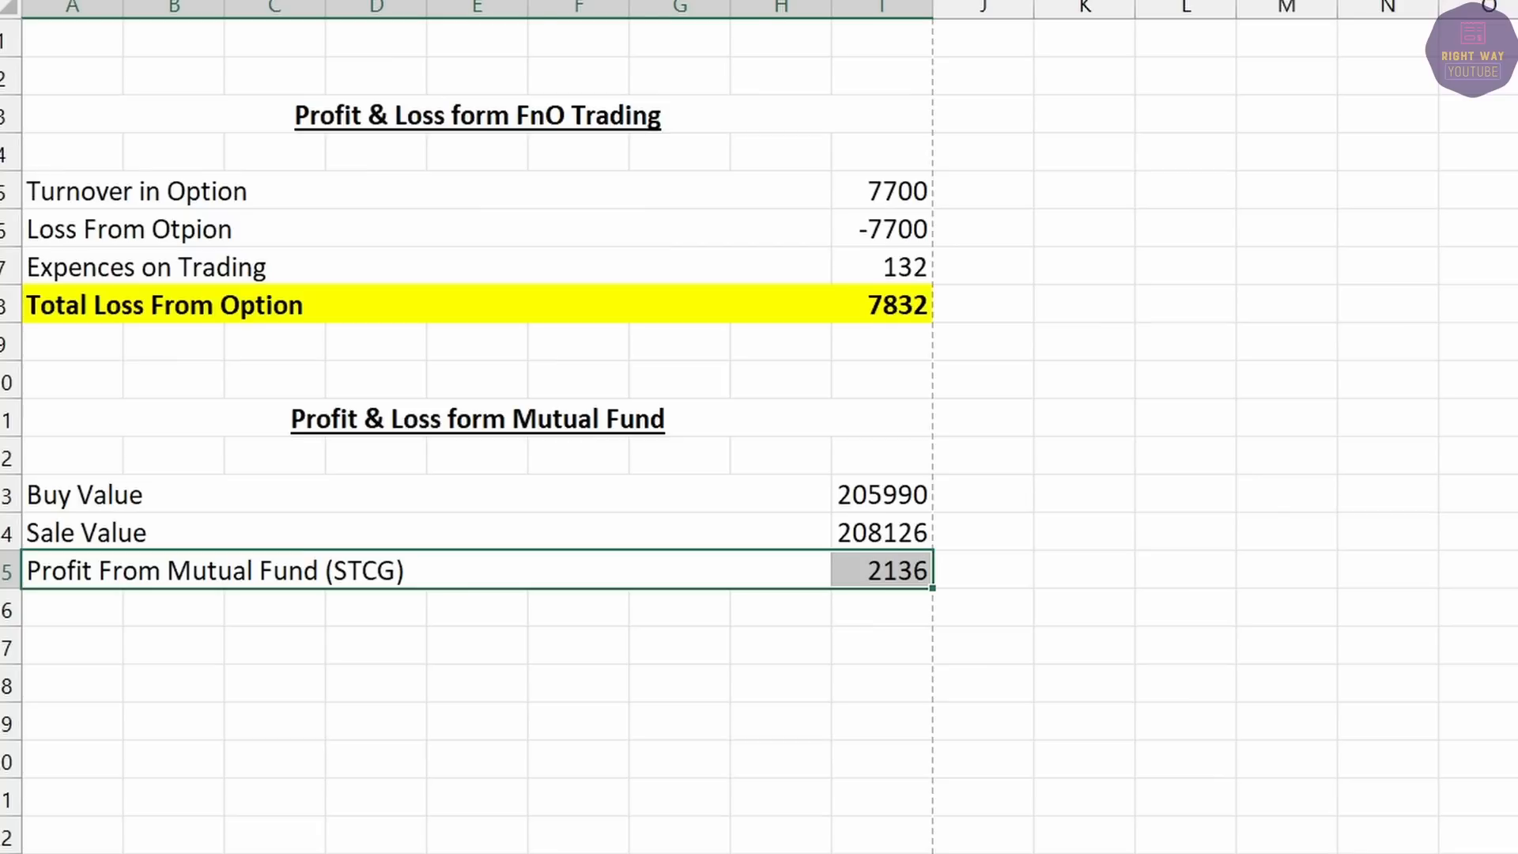
left_click(553, 6)
left_click(614, 206)
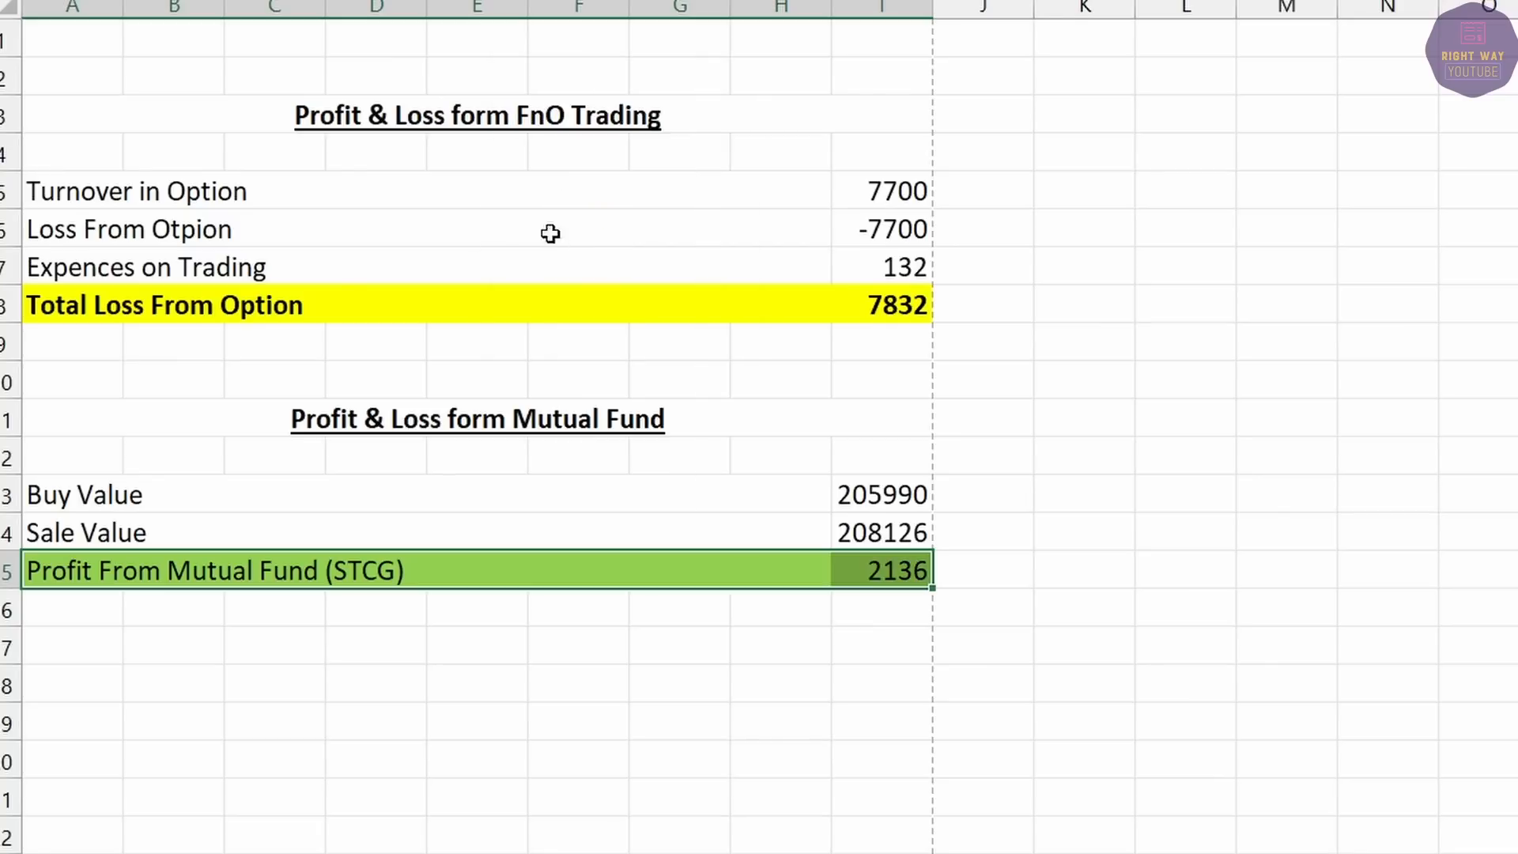
left_click_drag(298, 303, 911, 306)
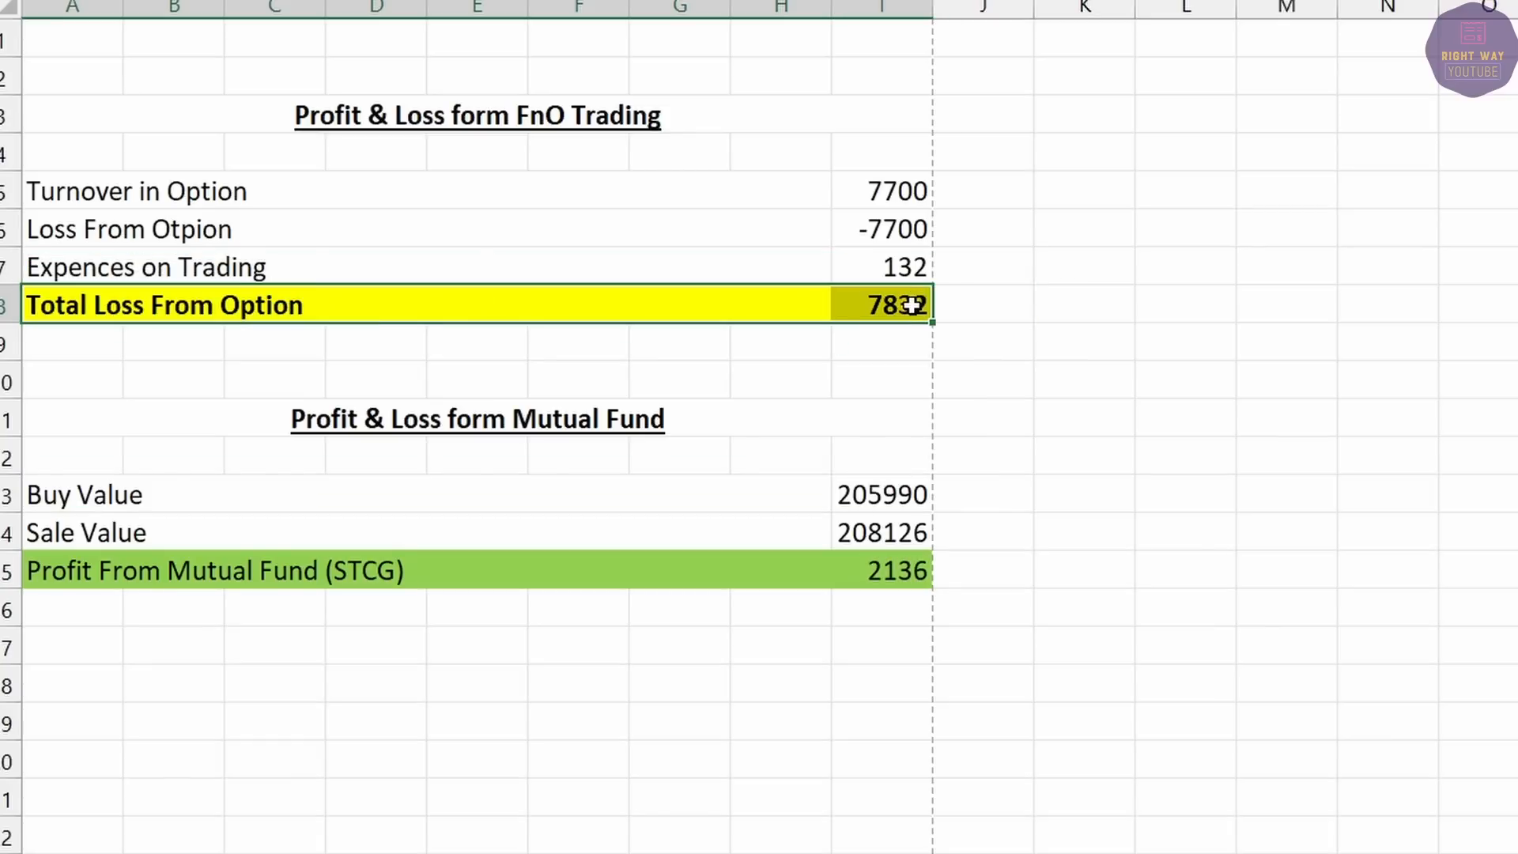
left_click(552, 3)
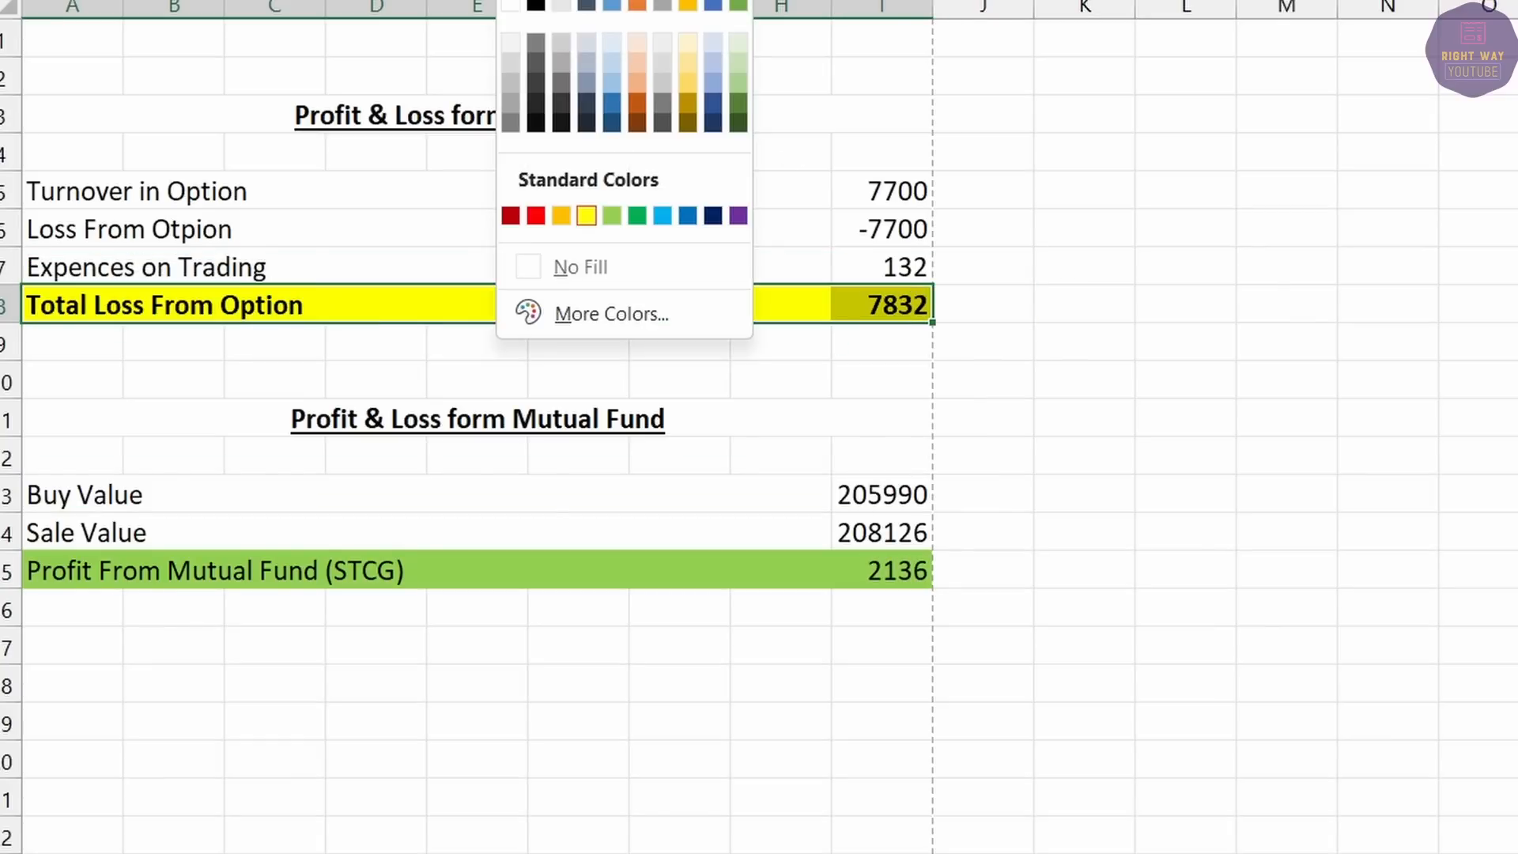
left_click(538, 215)
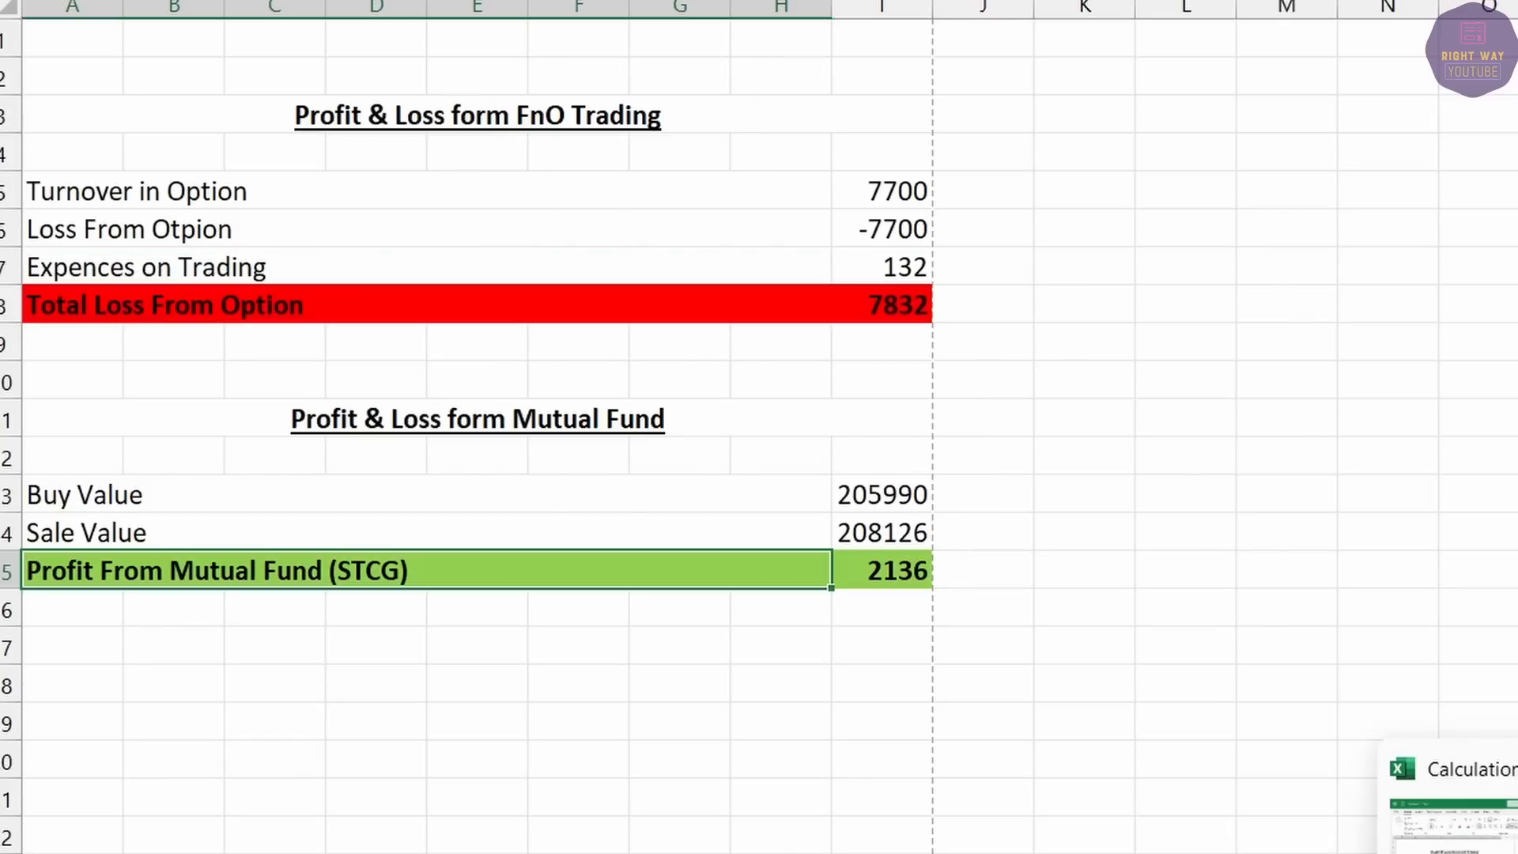
Close the capital gains statement saving changes, and open Stocks_Capital_Gains_Report.
left_click(1513, 838)
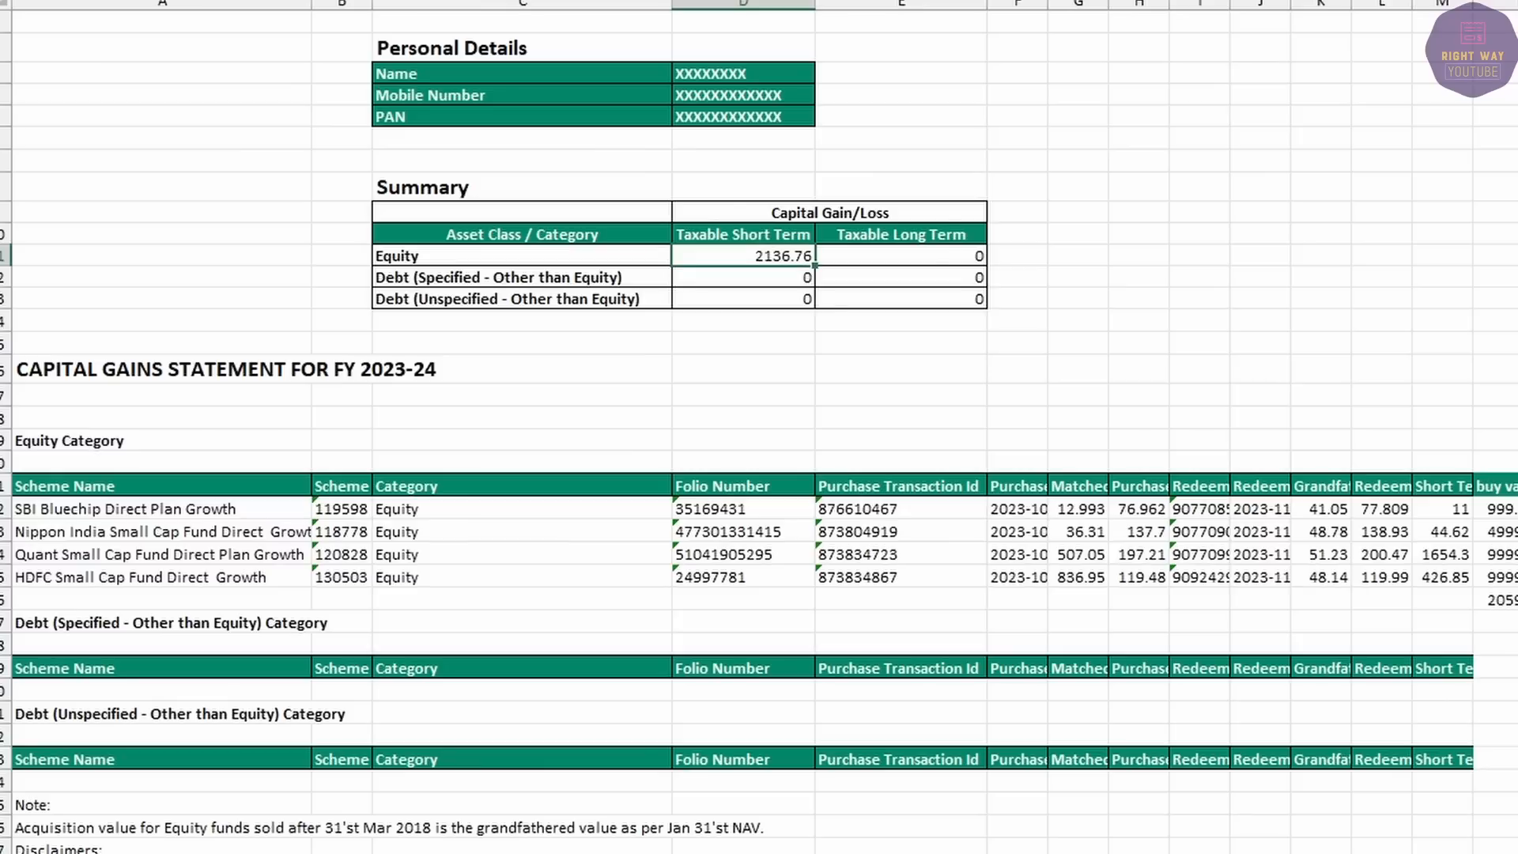
key("ctrl+w")
left_click(1056, 413)
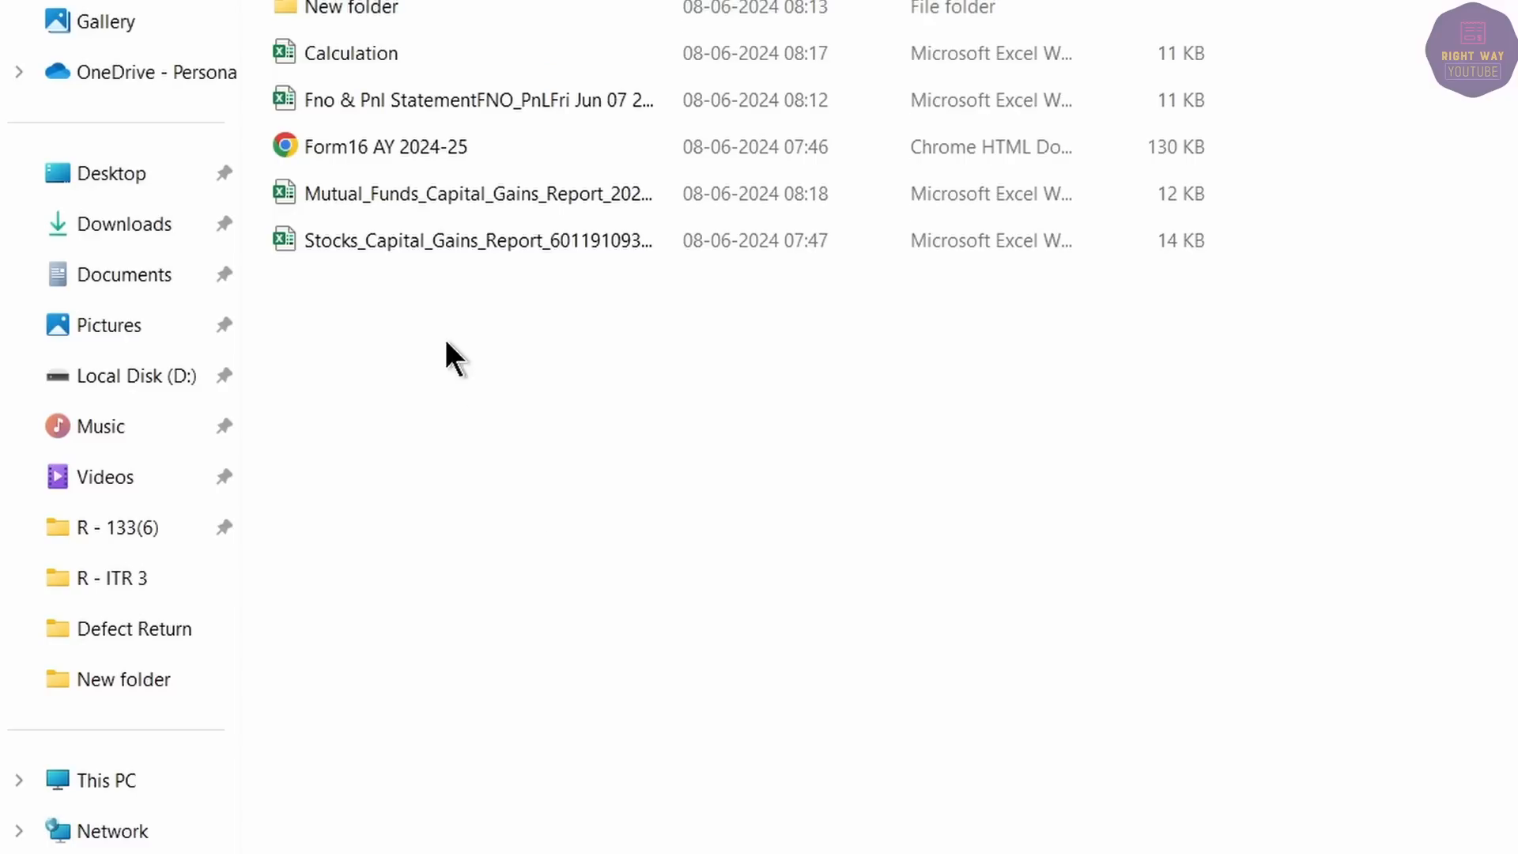
left_click(404, 235)
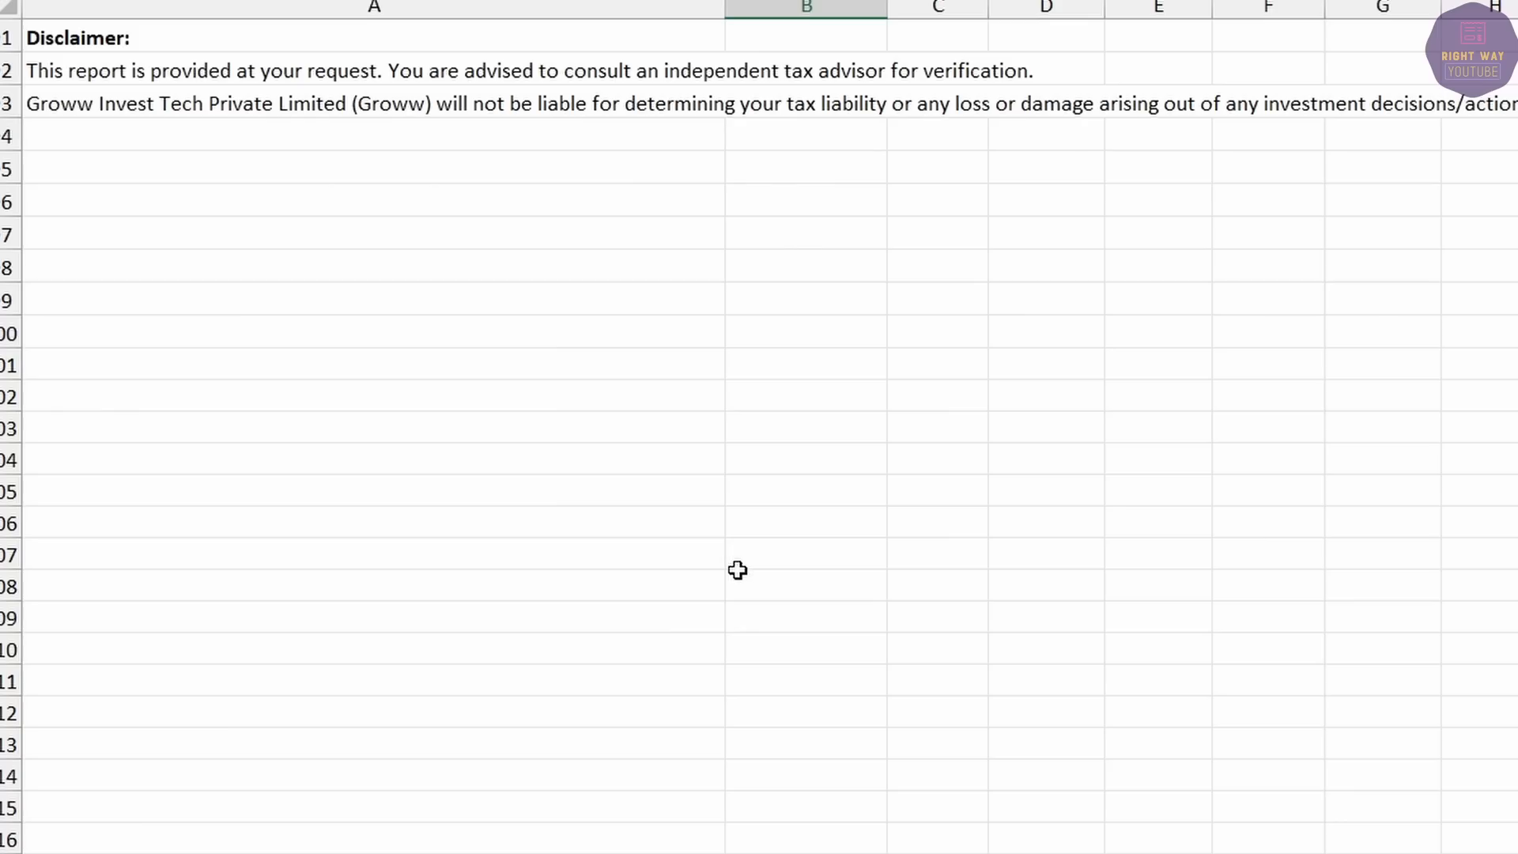
scroll(735, 569, "up", 7)
scroll(764, 571, "up", 13)
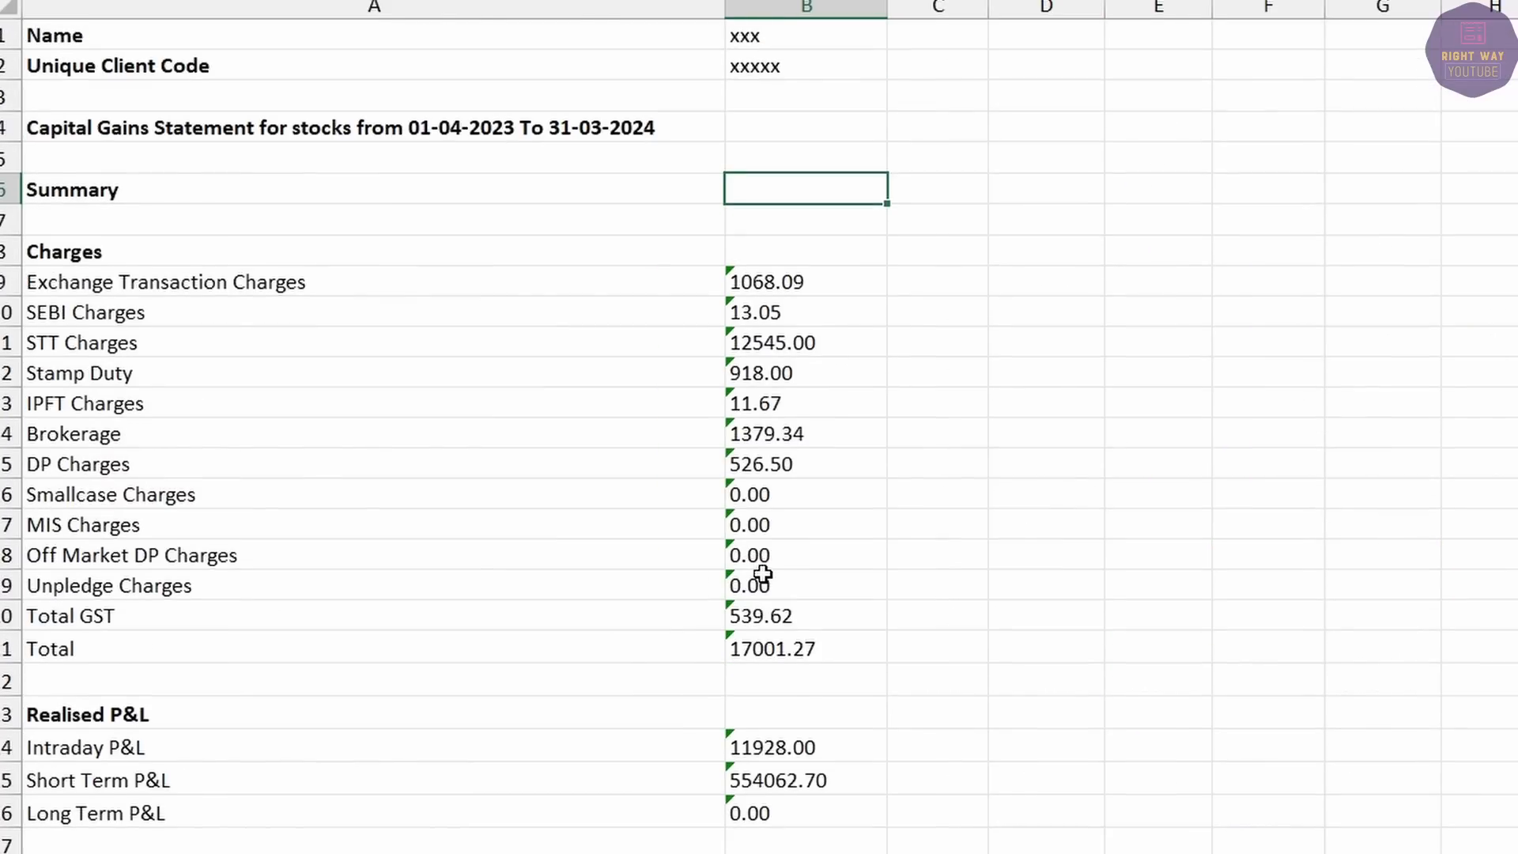
left_click(103, 719)
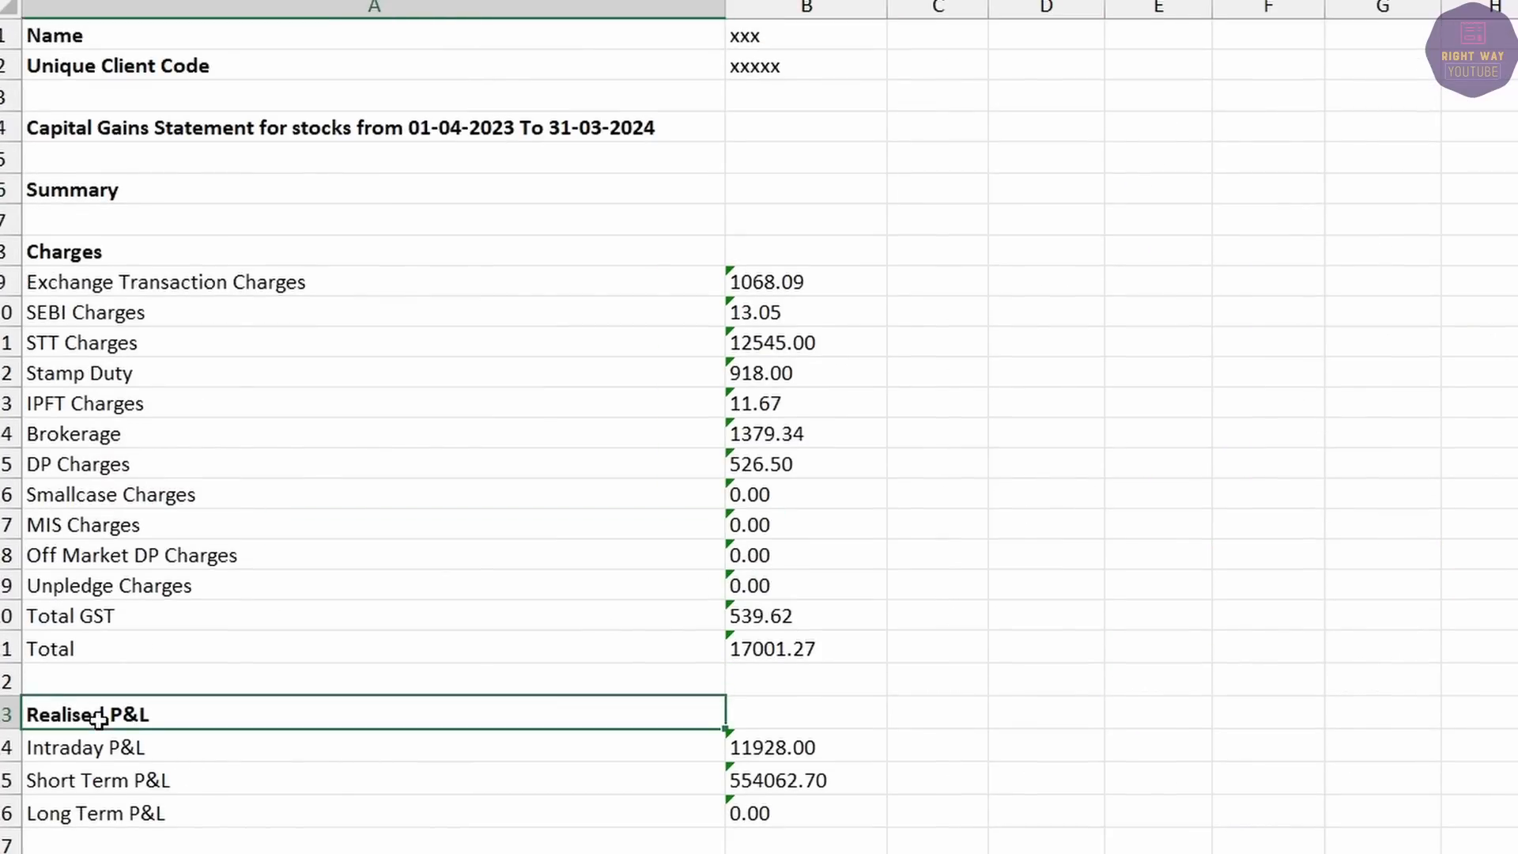
left_click(135, 755)
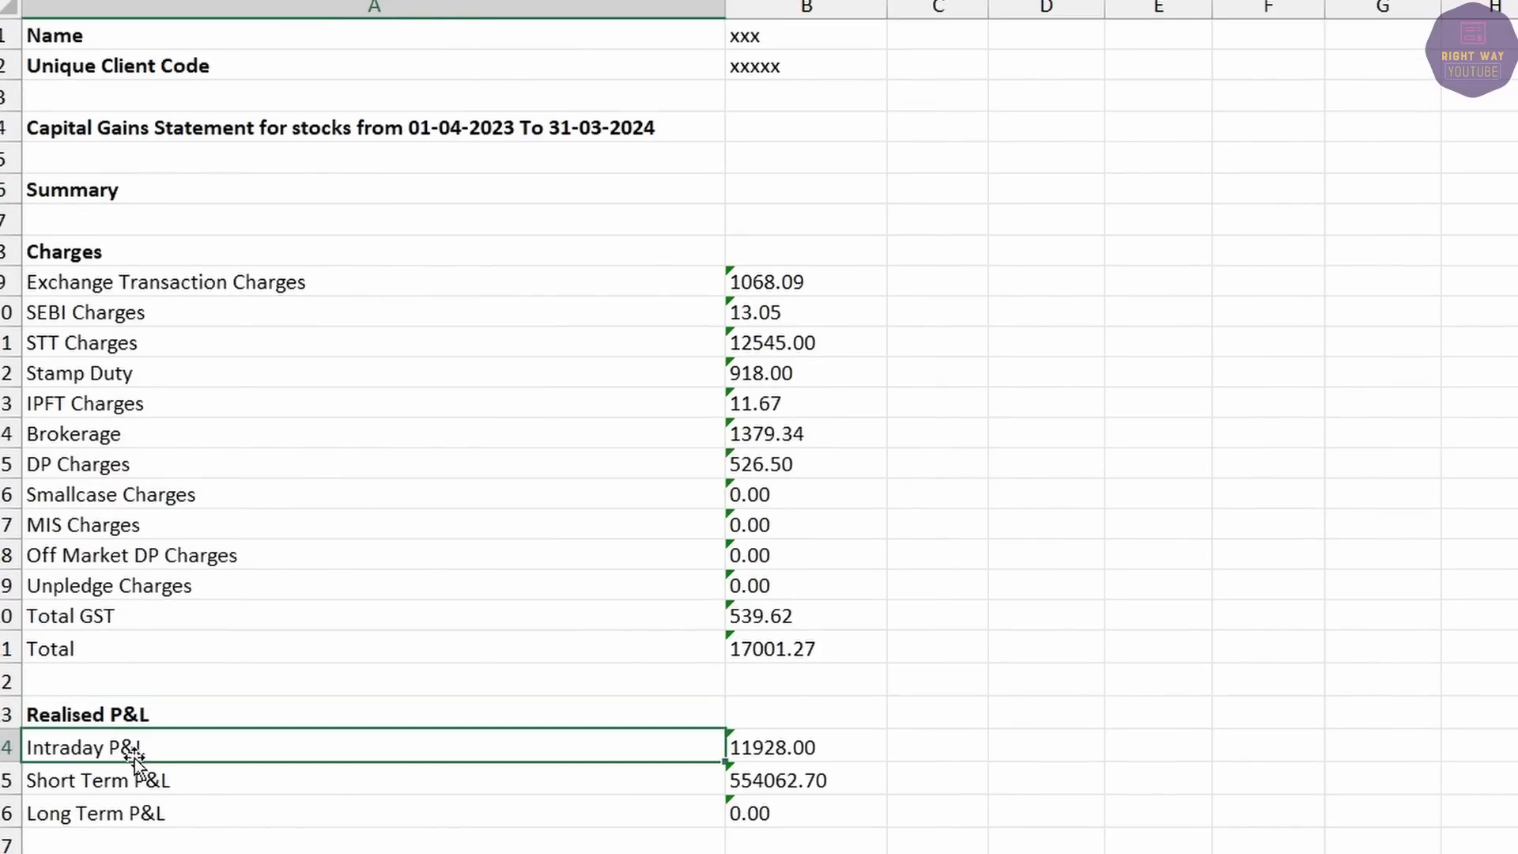
left_click(787, 749)
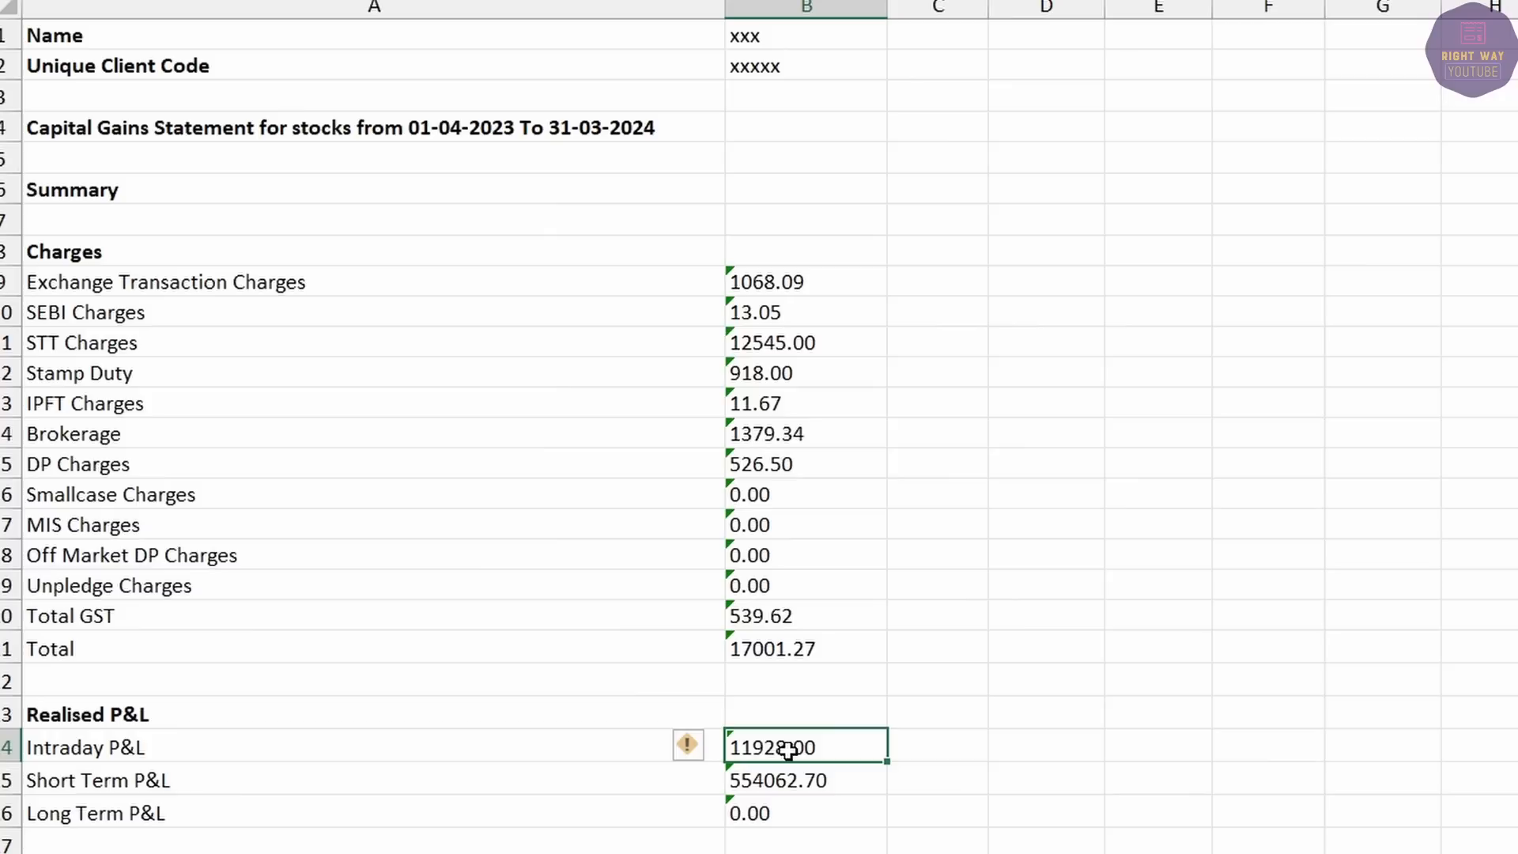
left_click(228, 778)
left_click(807, 780)
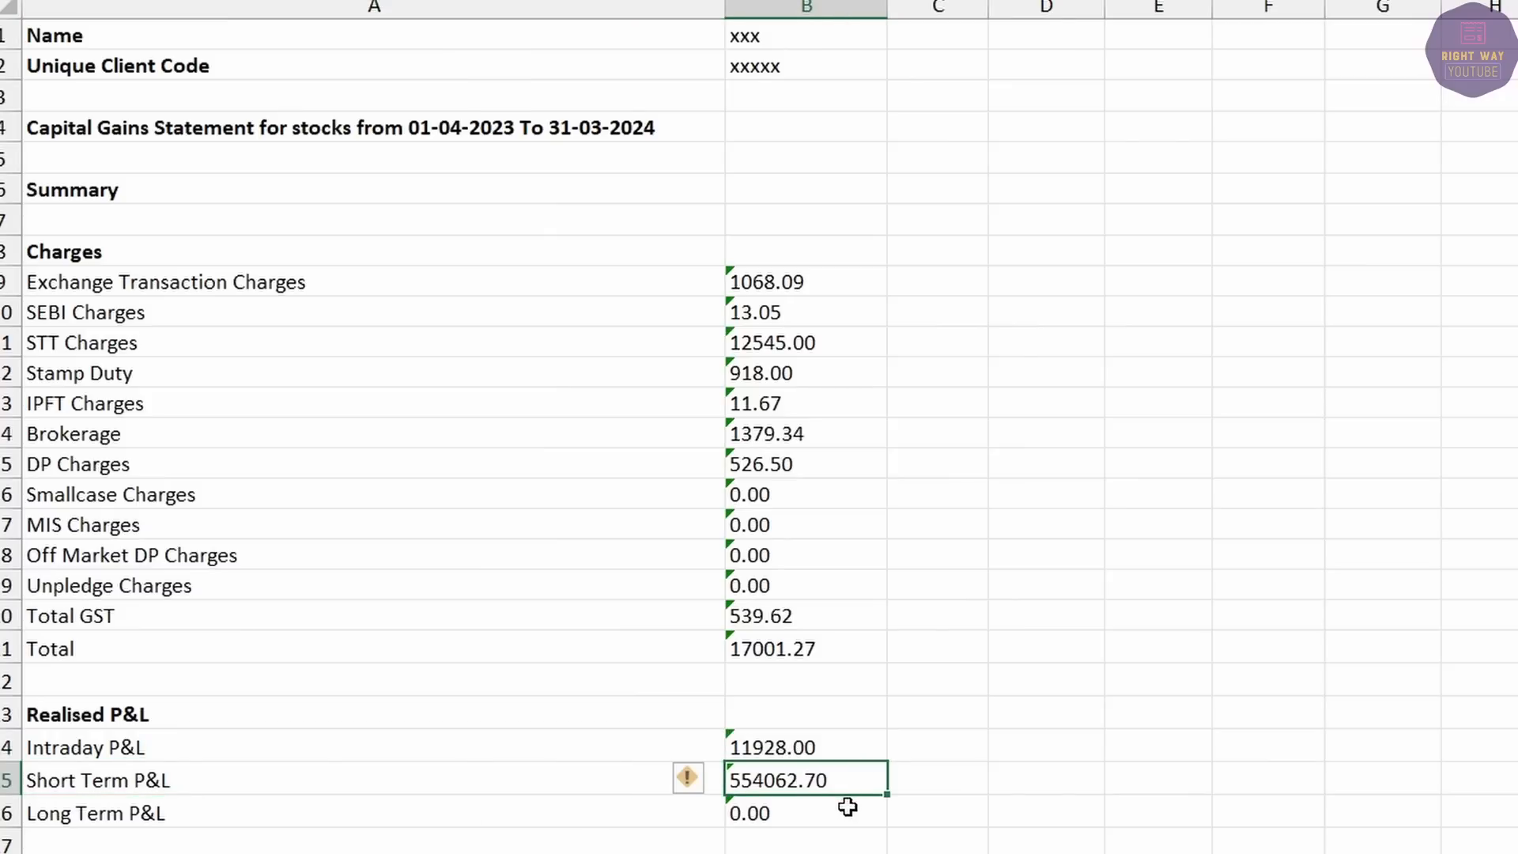
scroll(845, 800, "down", 2)
left_click(70, 727)
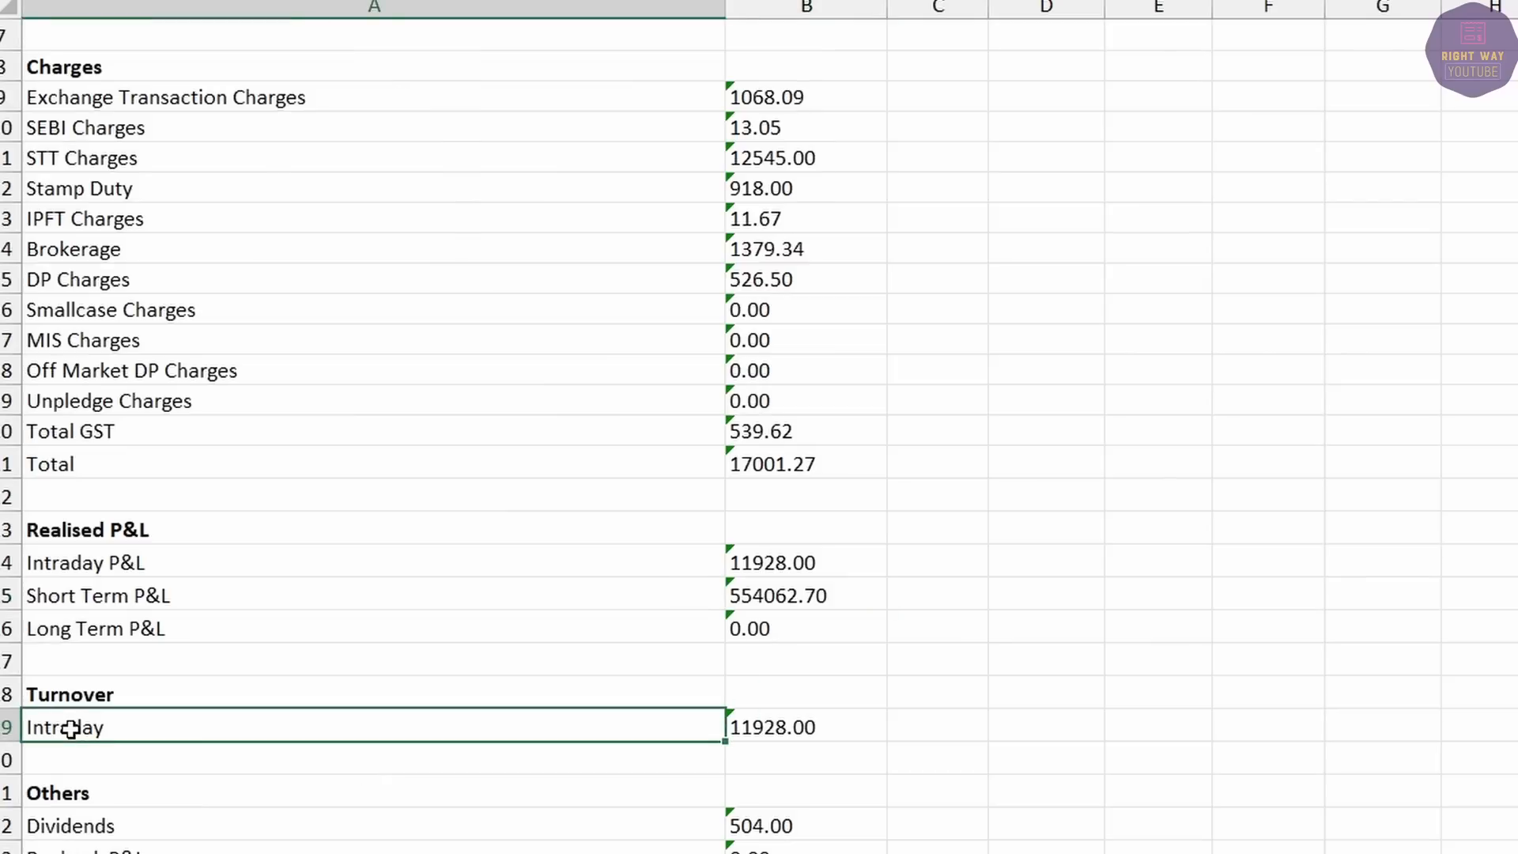
left_click(770, 725)
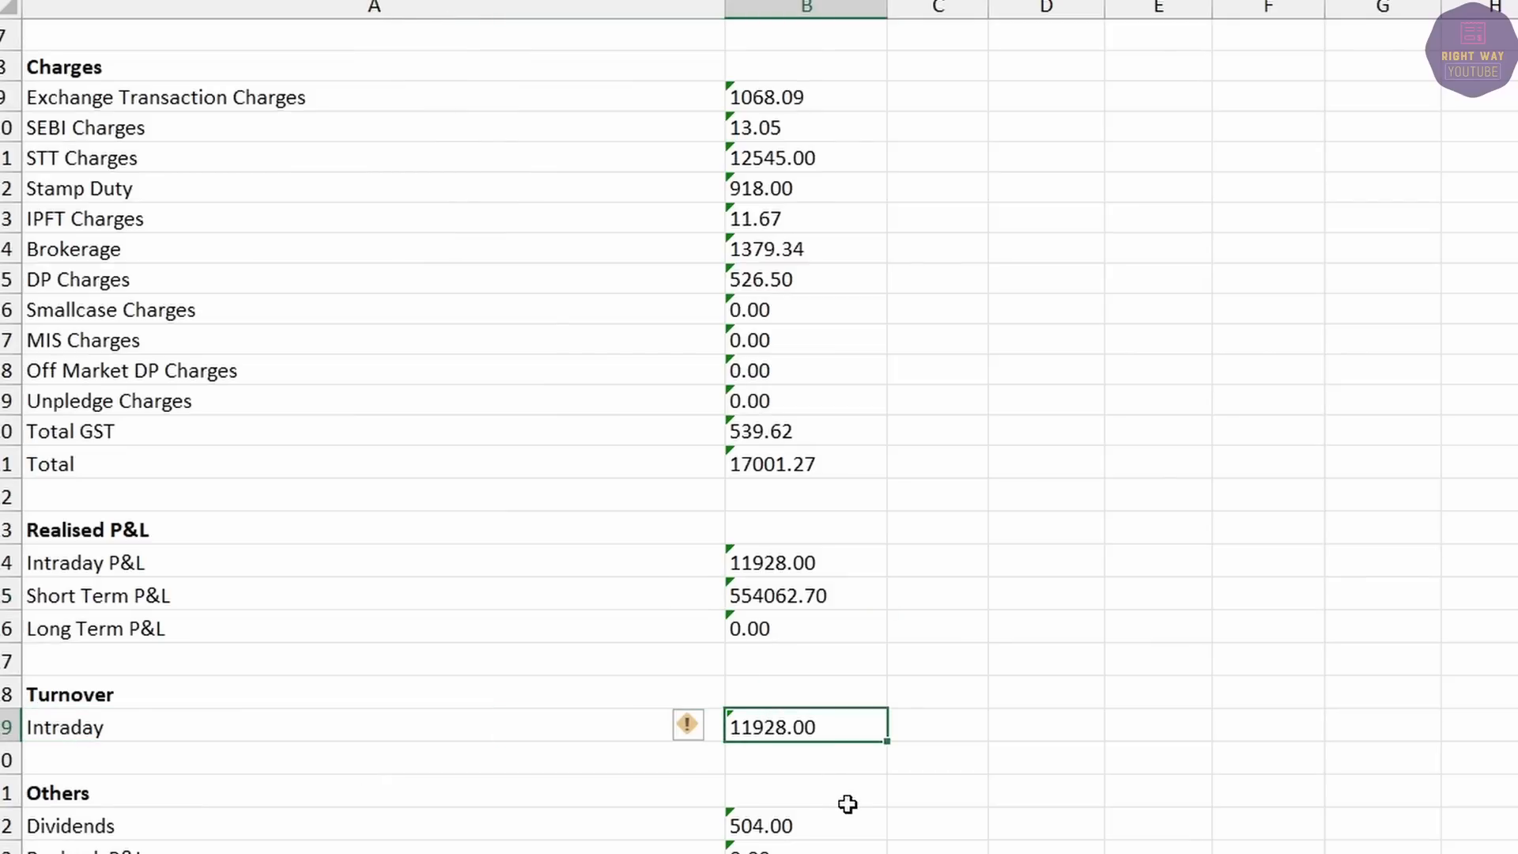
scroll(800, 766, "down", 3)
scroll(795, 763, "down", 1)
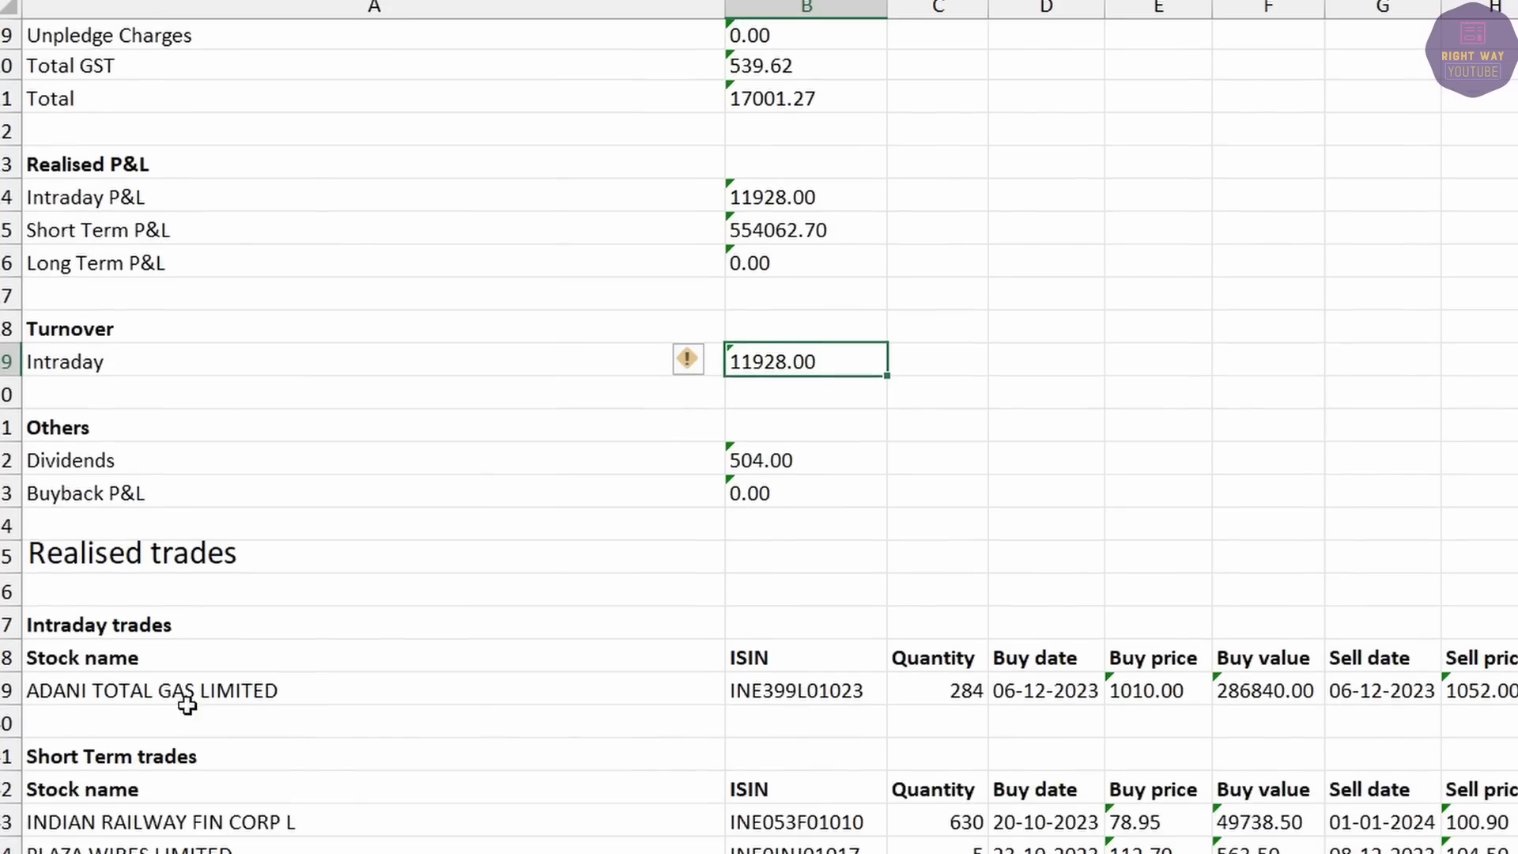
left_click(124, 689)
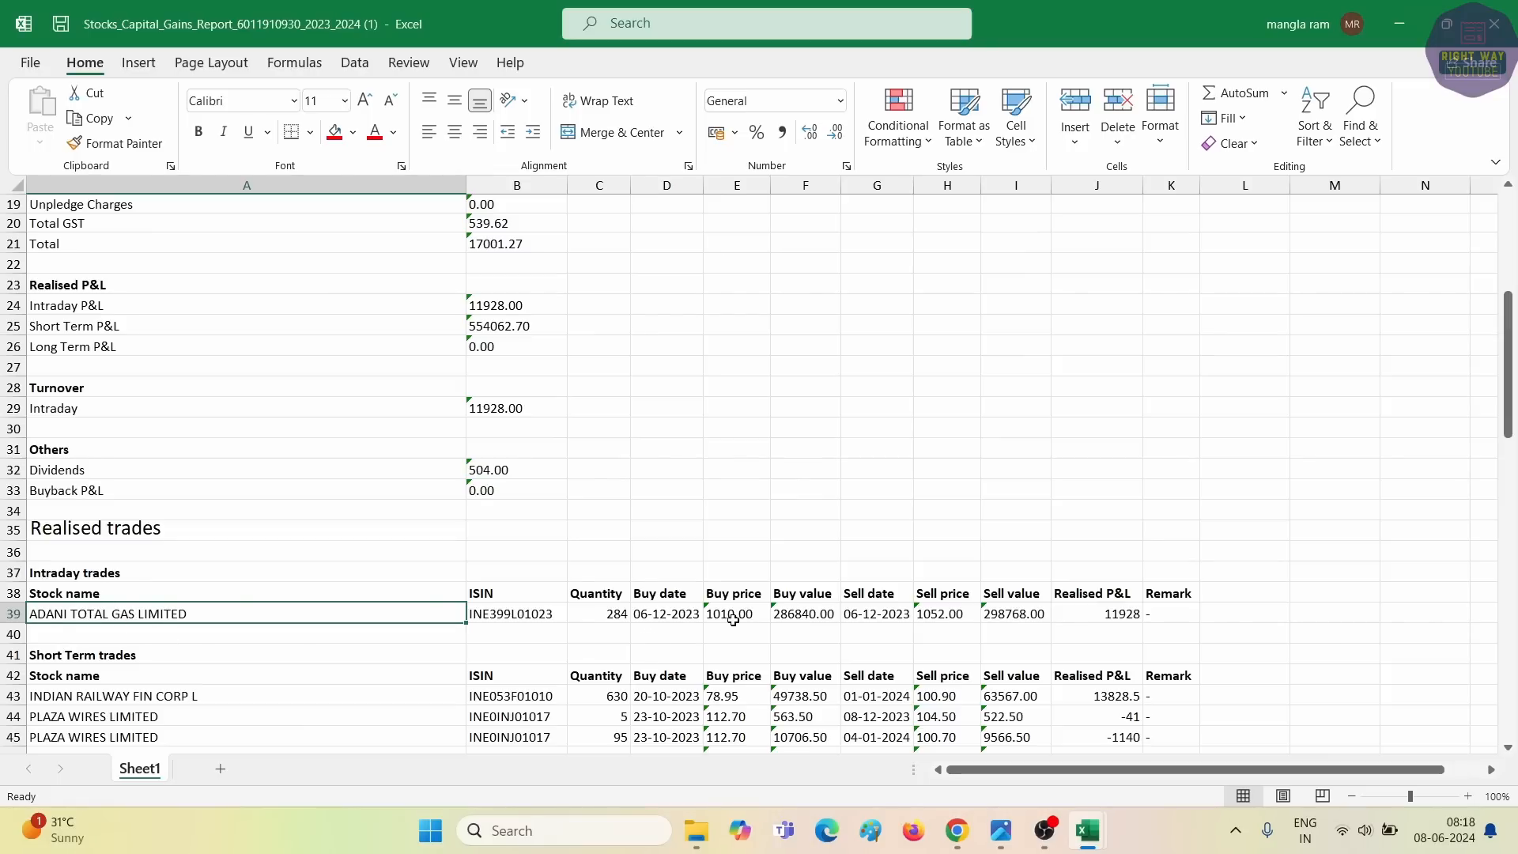
left_click(1092, 618)
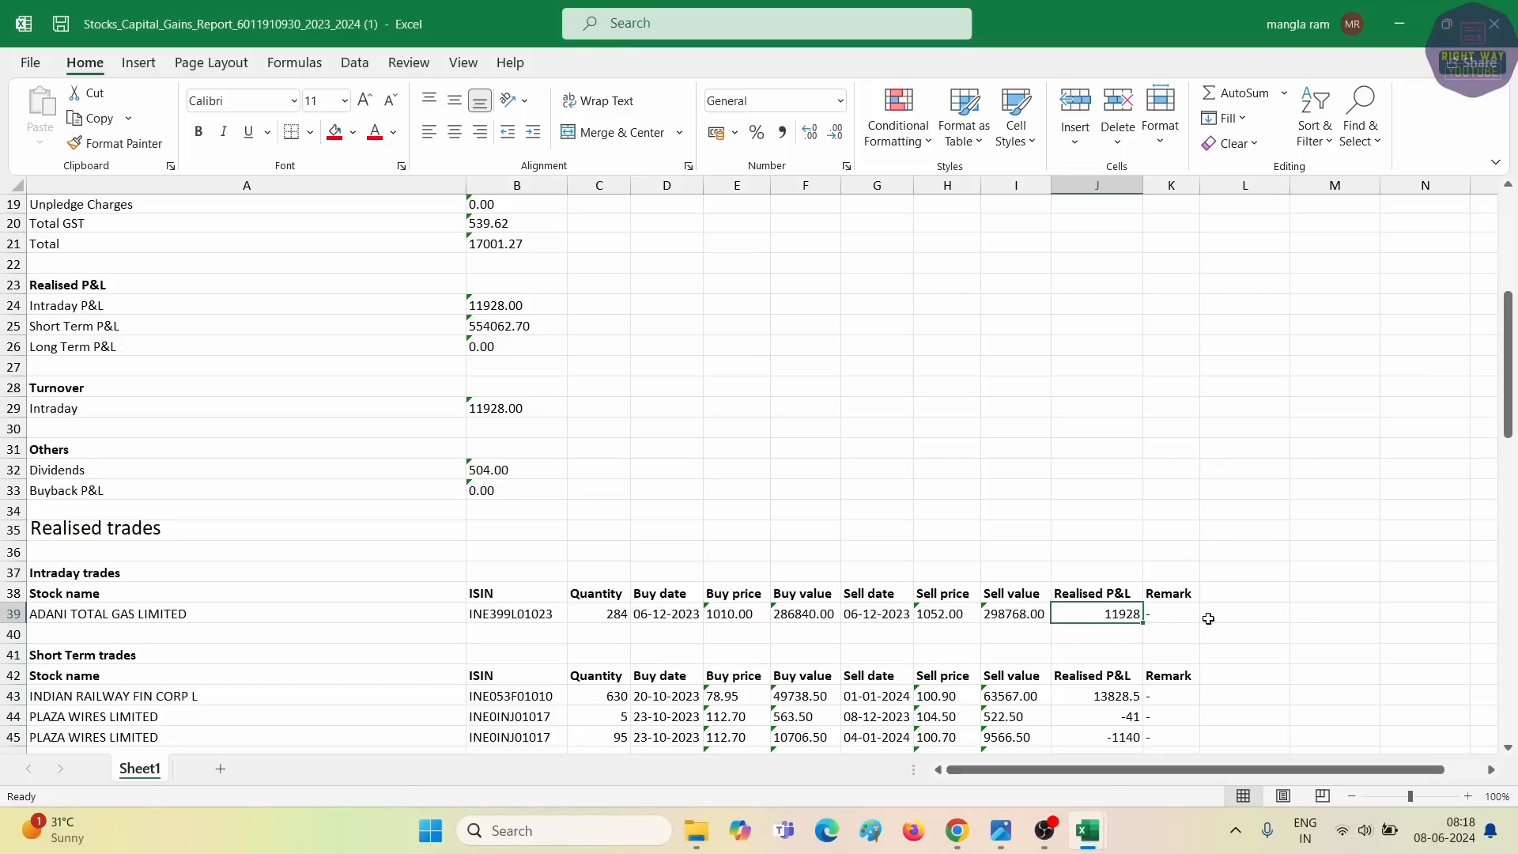
Enter sample values -5, 8, 15 and -18 down a column.
left_click(1181, 359)
type("-5")
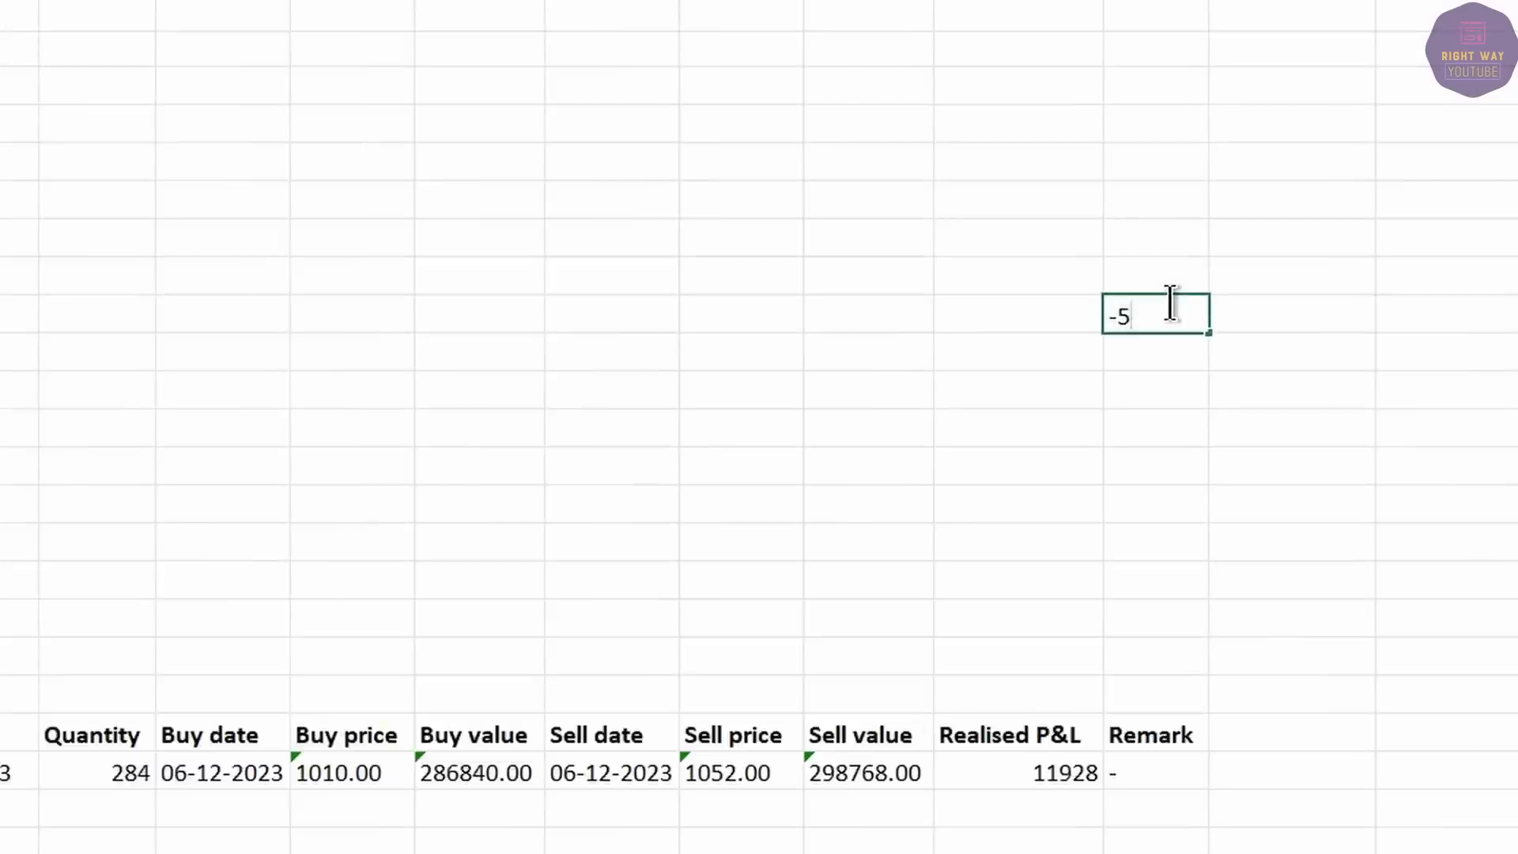
key("Return")
type("8")
key("Return")
type("15")
key("Return")
type("-18")
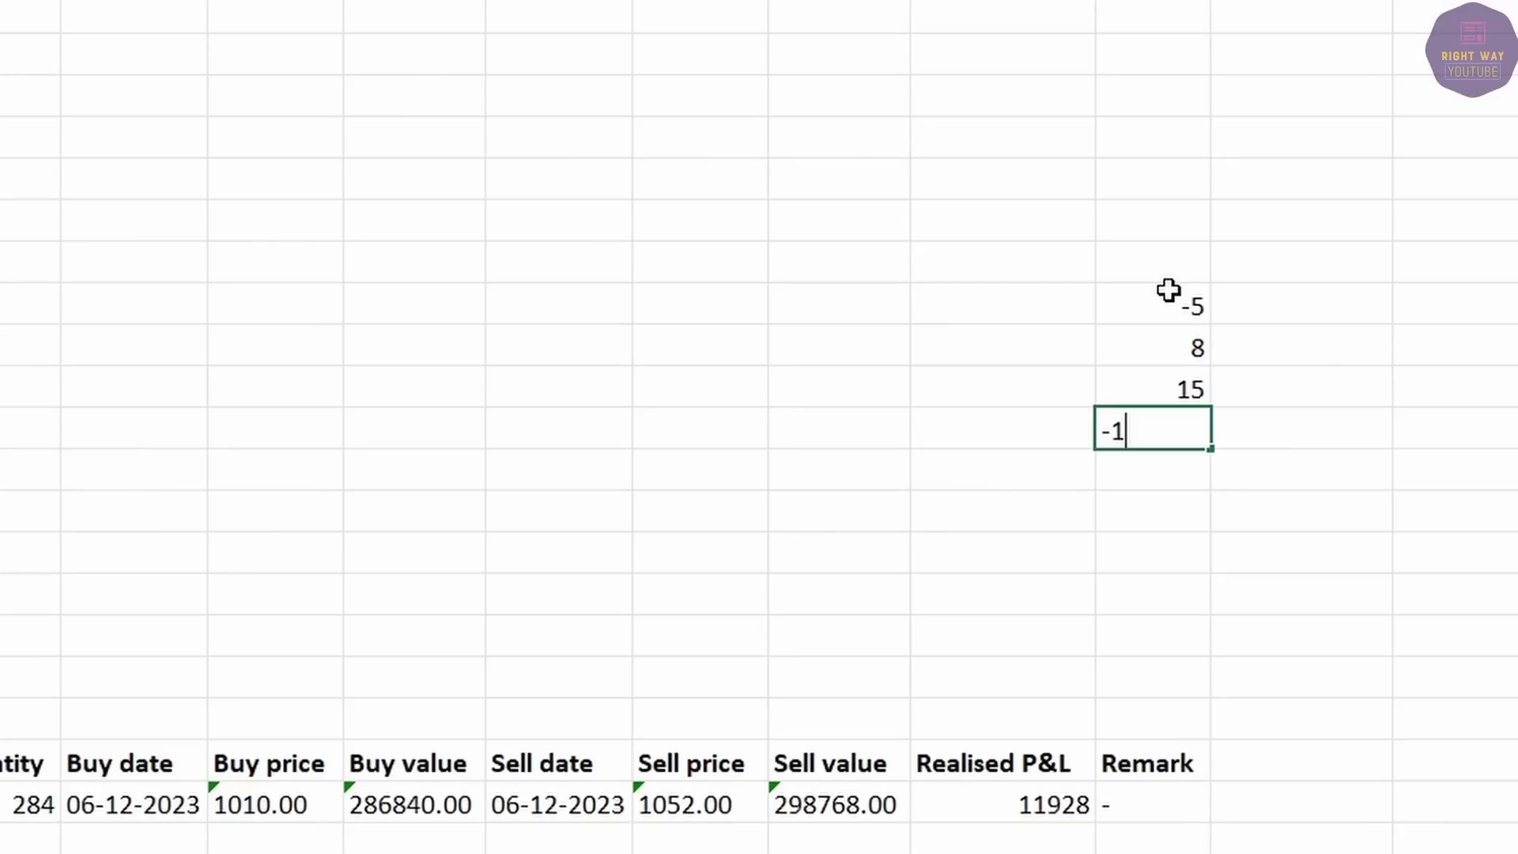
key("Return")
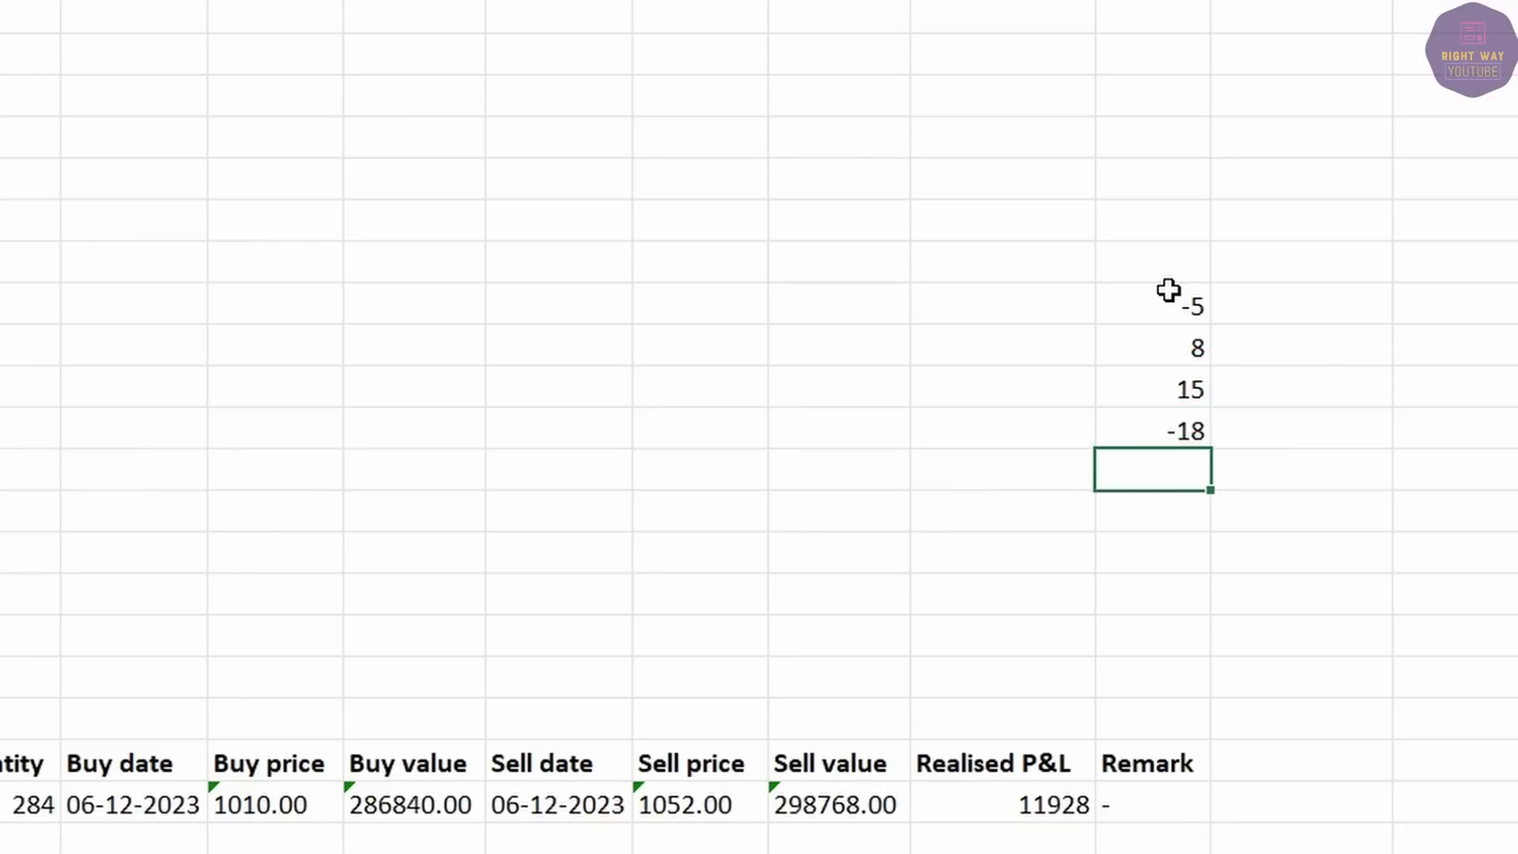
Add =ABS() formulas beside the four sample values.
left_click(1254, 296)
type("=abs(")
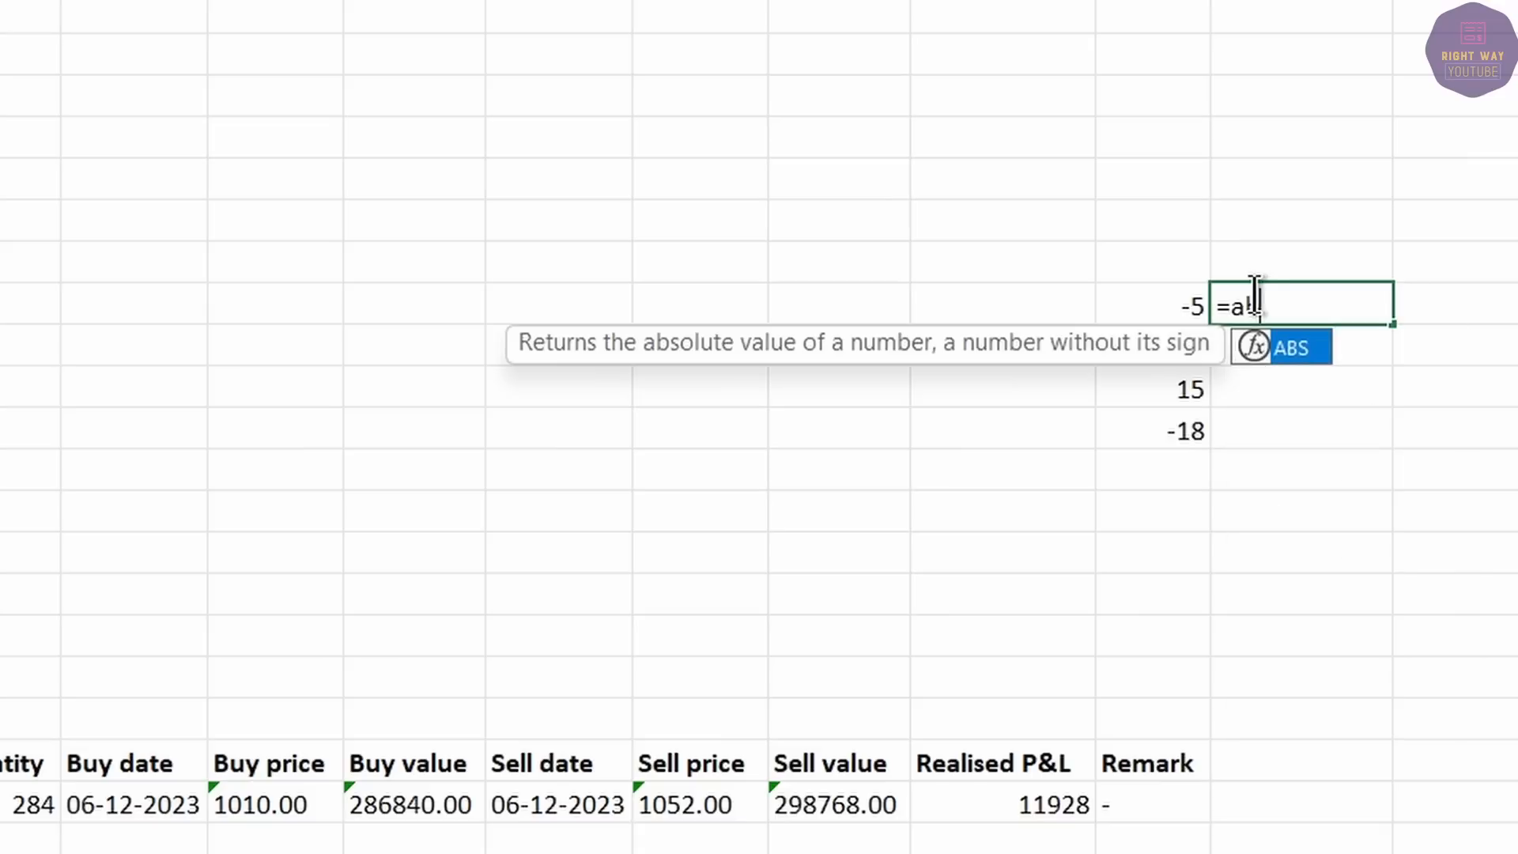
left_click(1140, 311)
key("Return")
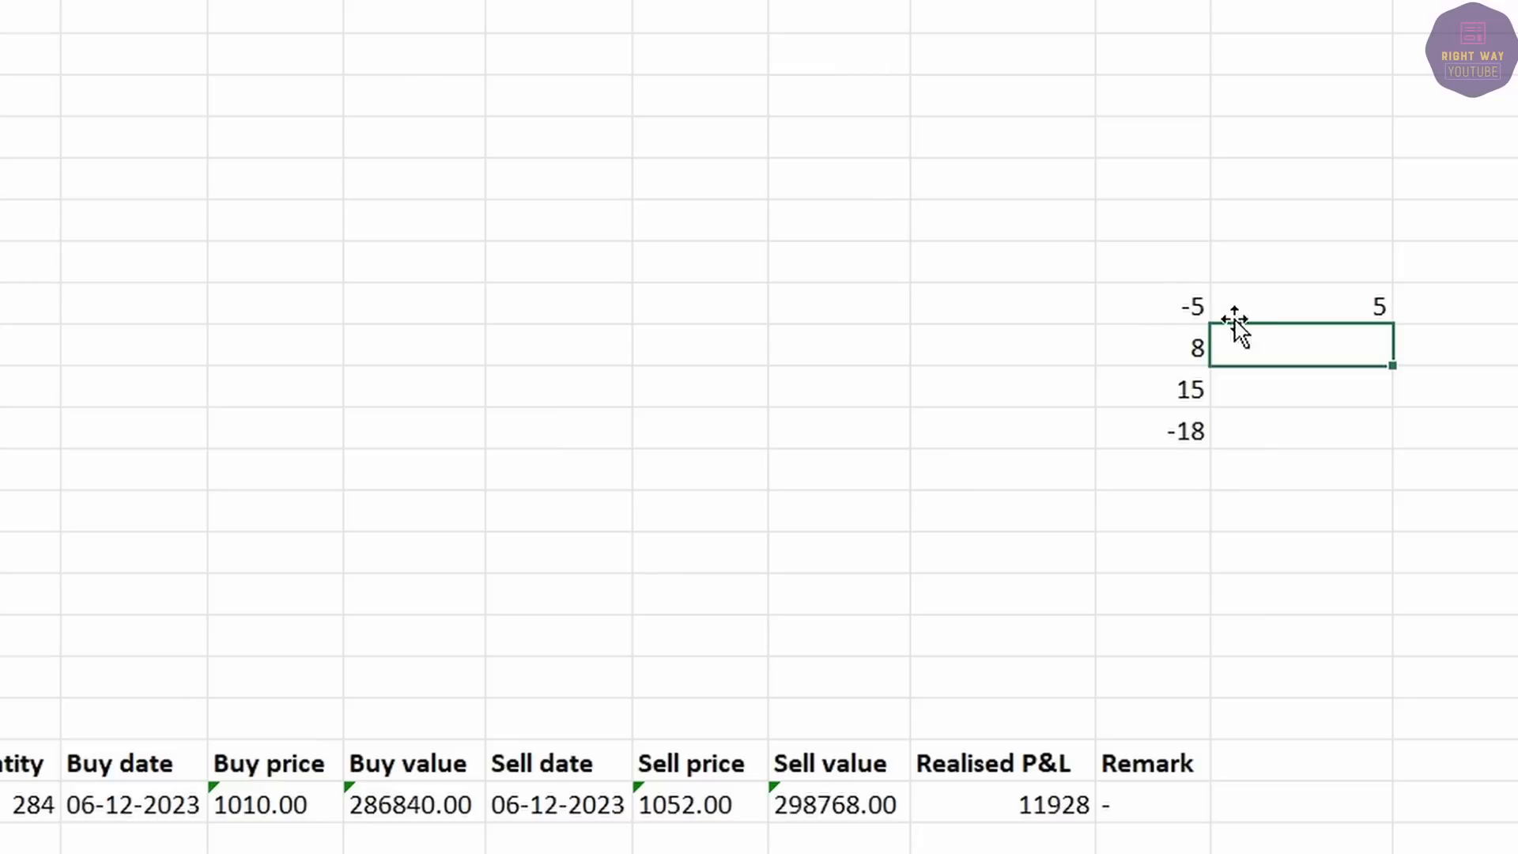
left_click(1344, 294)
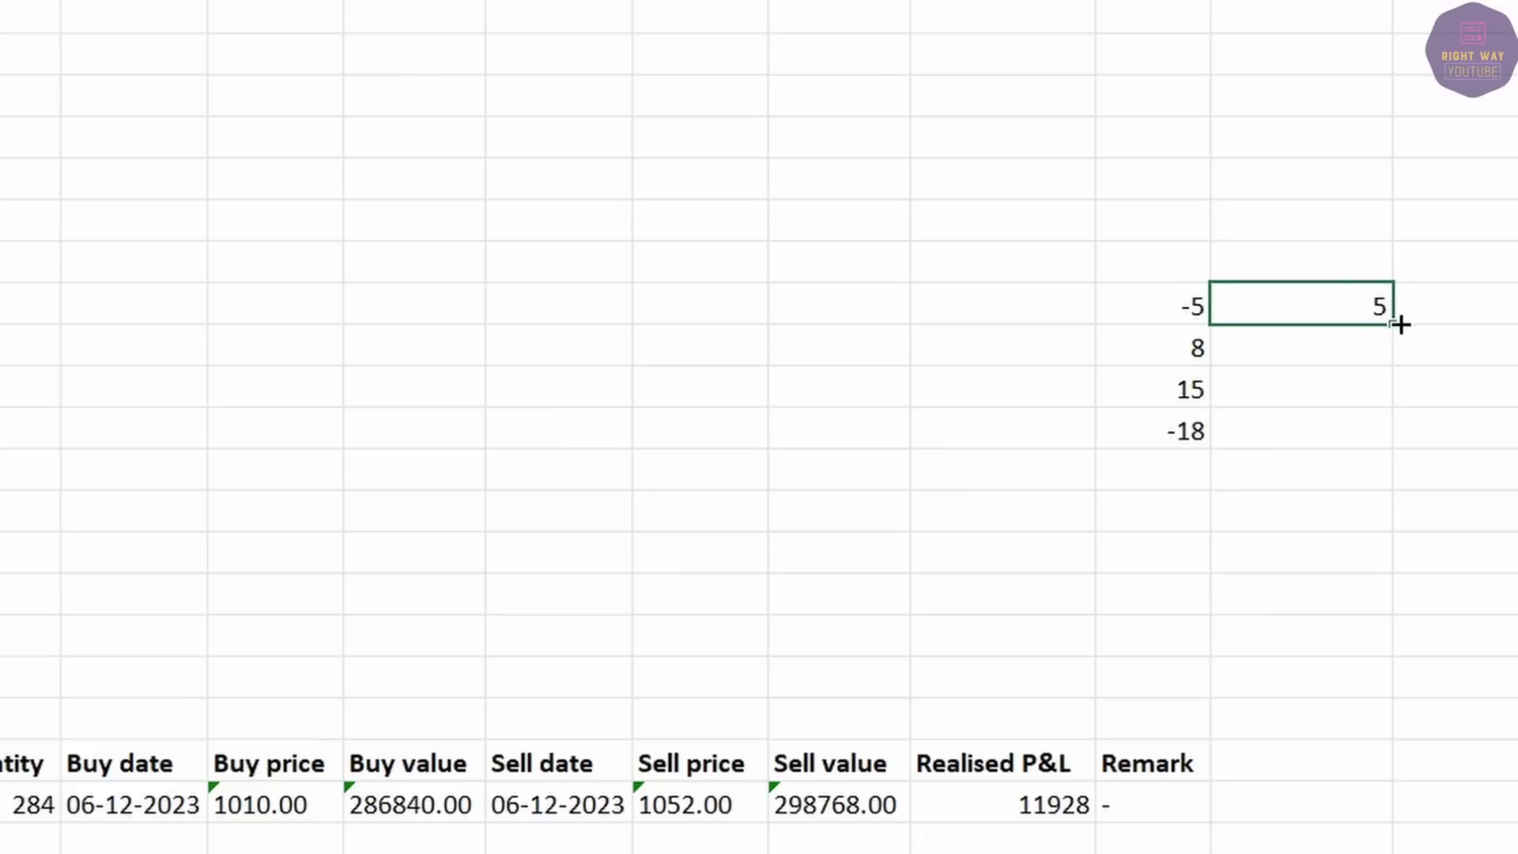
left_click_drag(1399, 324, 1396, 458)
Sum the absolute values 5, 8, 15, 18 to 46, then delete the whole sample block.
left_click(1170, 436)
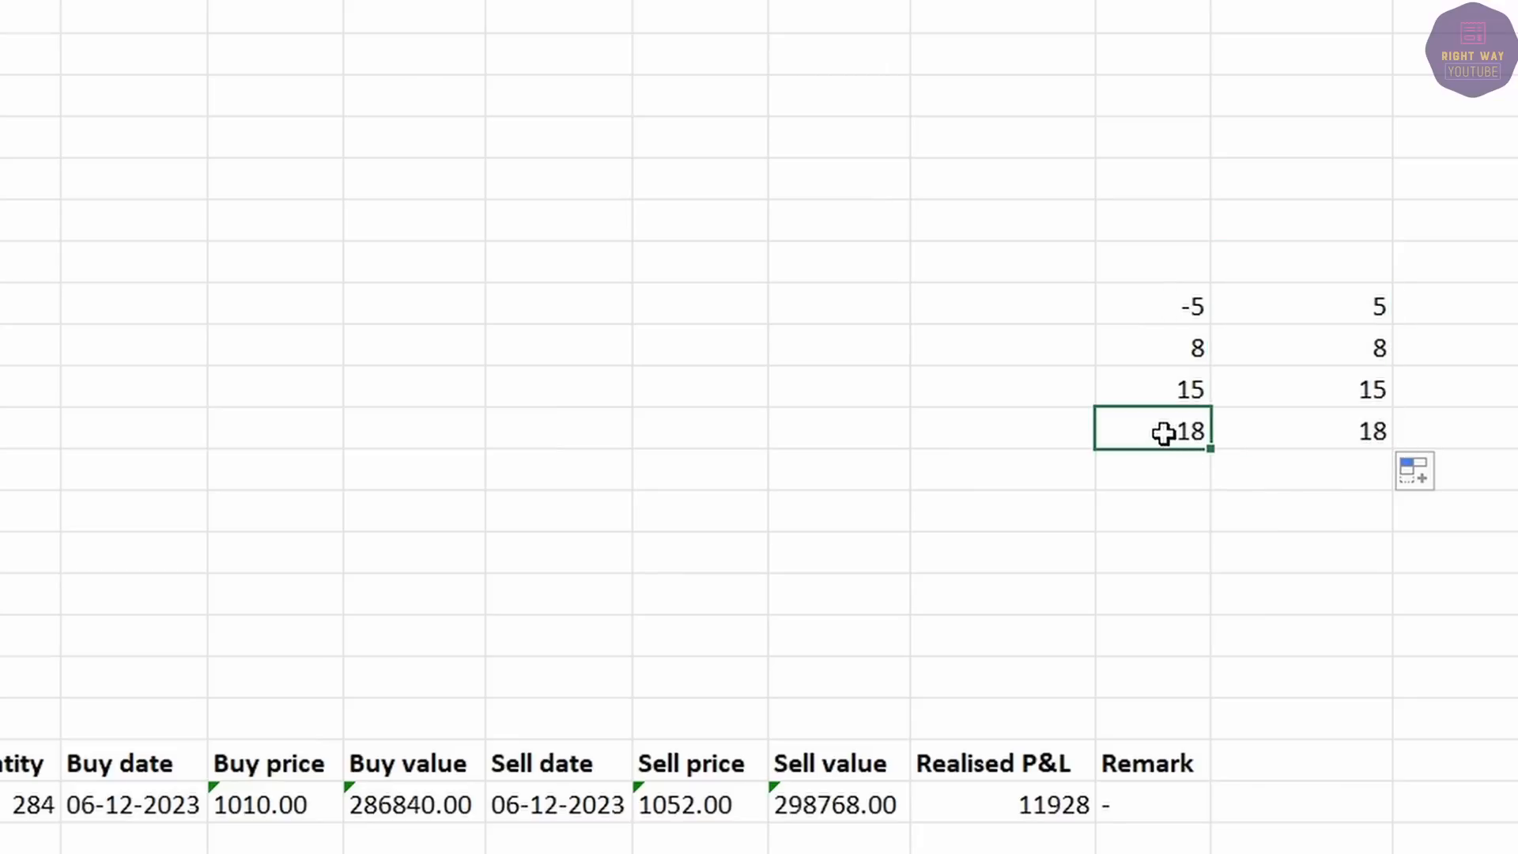
left_click(1294, 437)
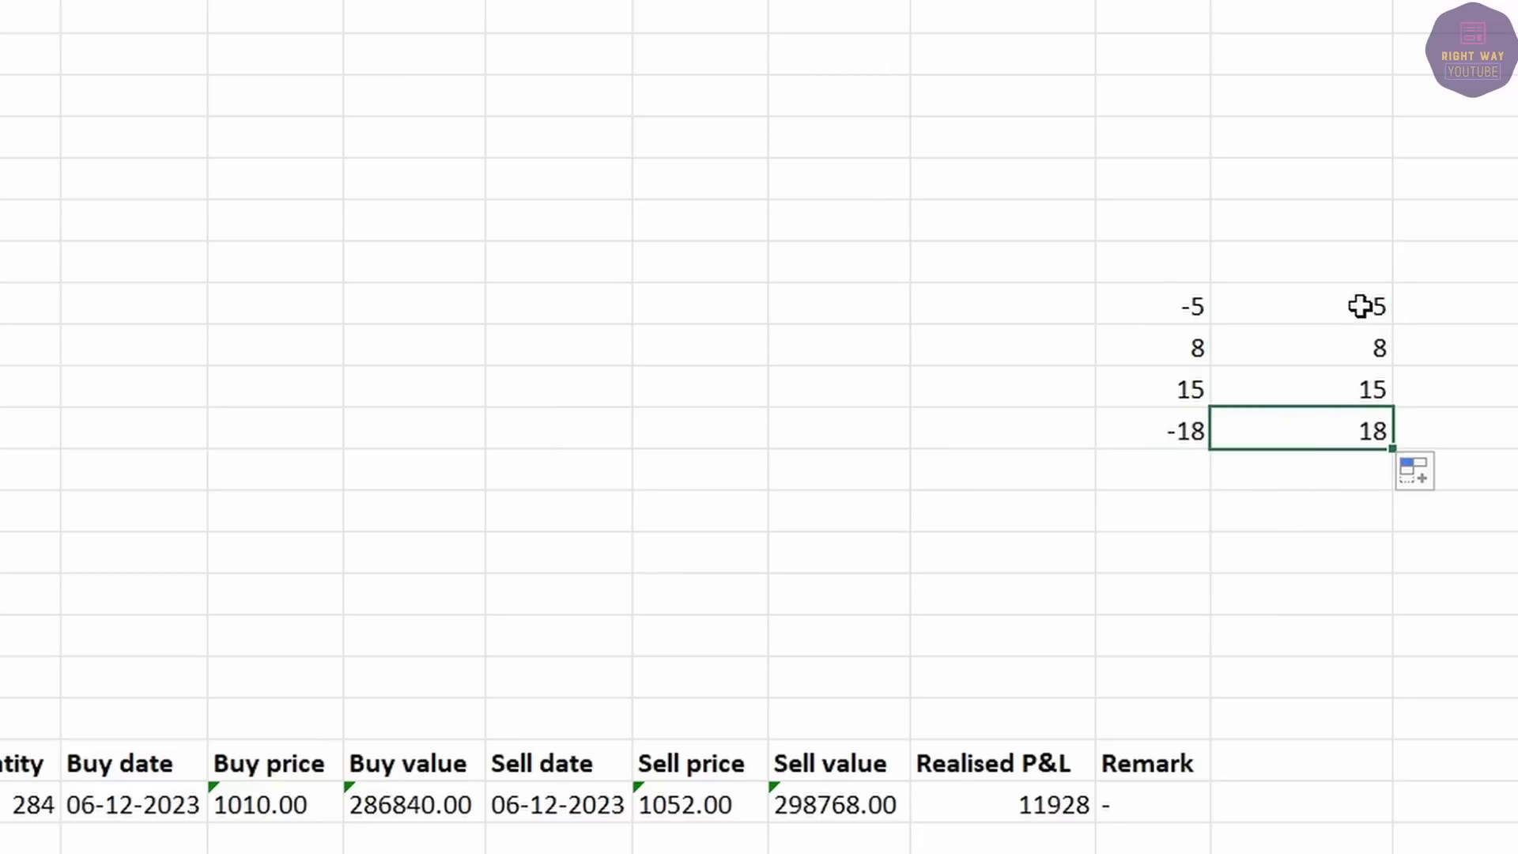
left_click_drag(1359, 305, 1331, 478)
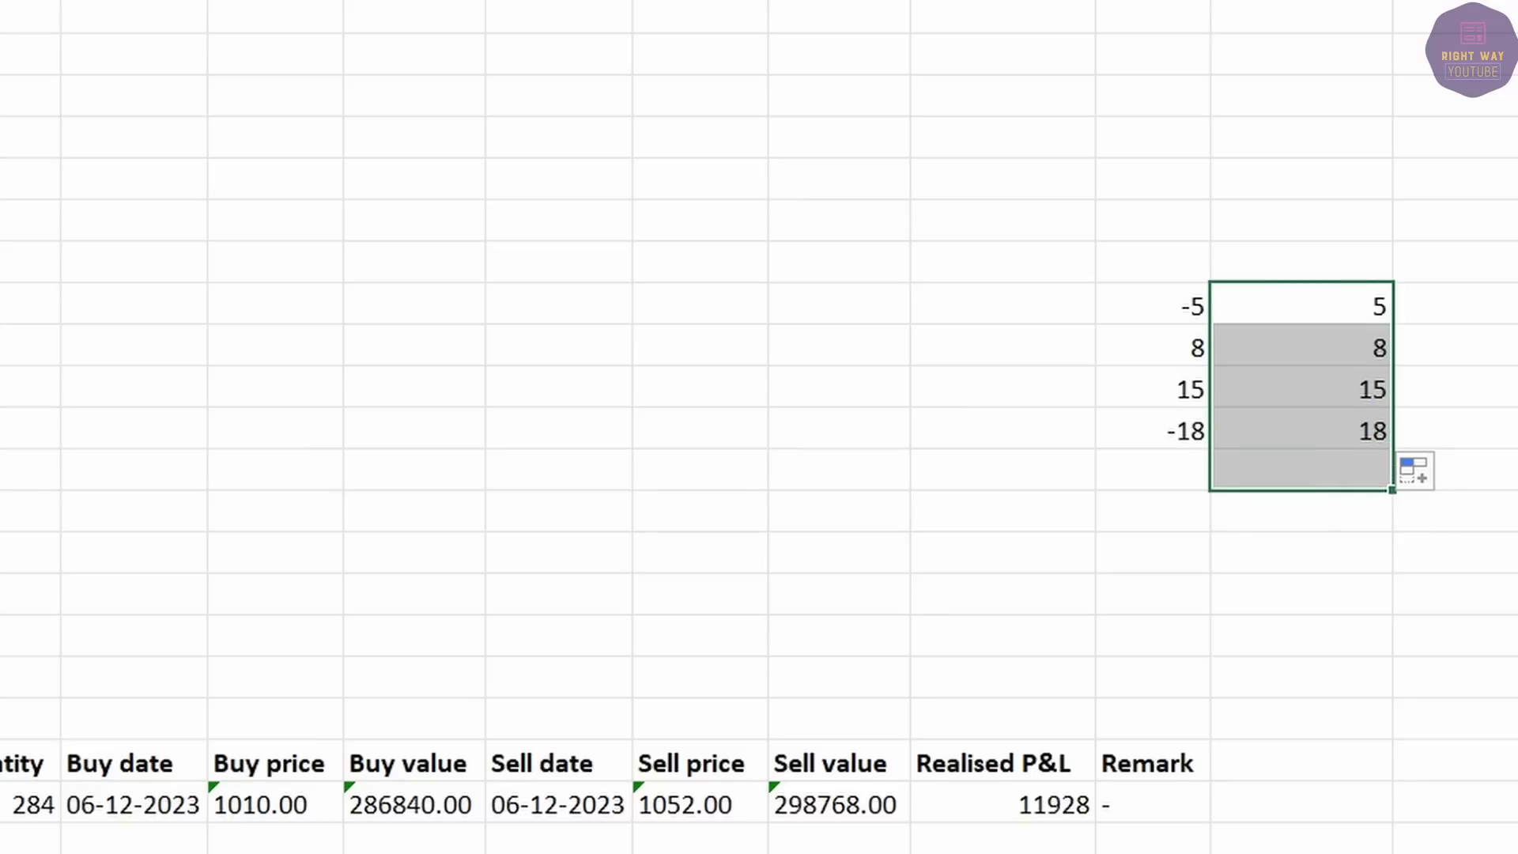
key("alt+equal")
left_click(1333, 472)
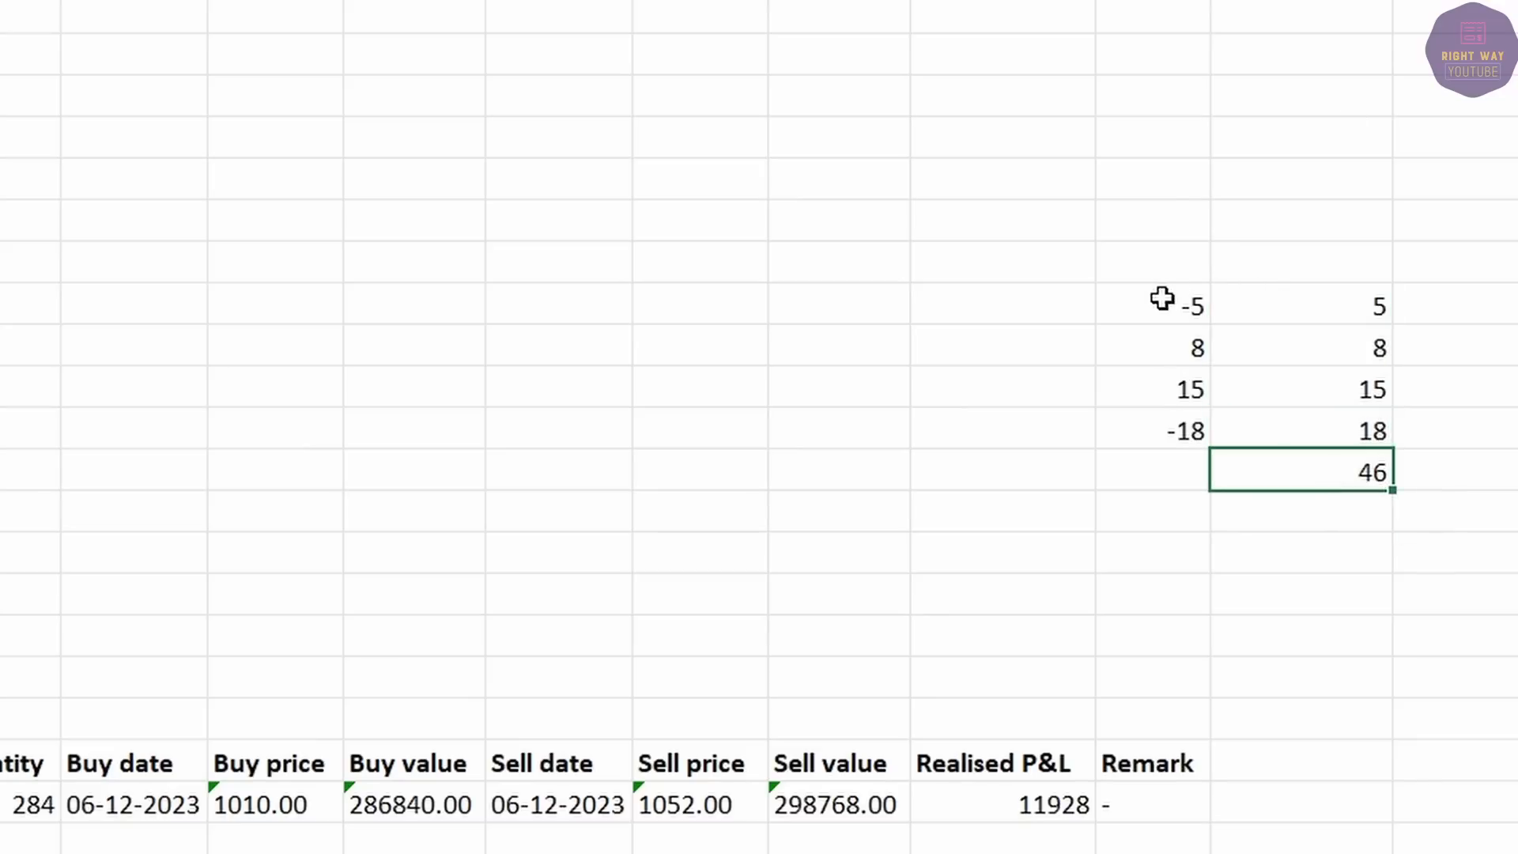
left_click_drag(1162, 298, 1426, 505)
key("Delete")
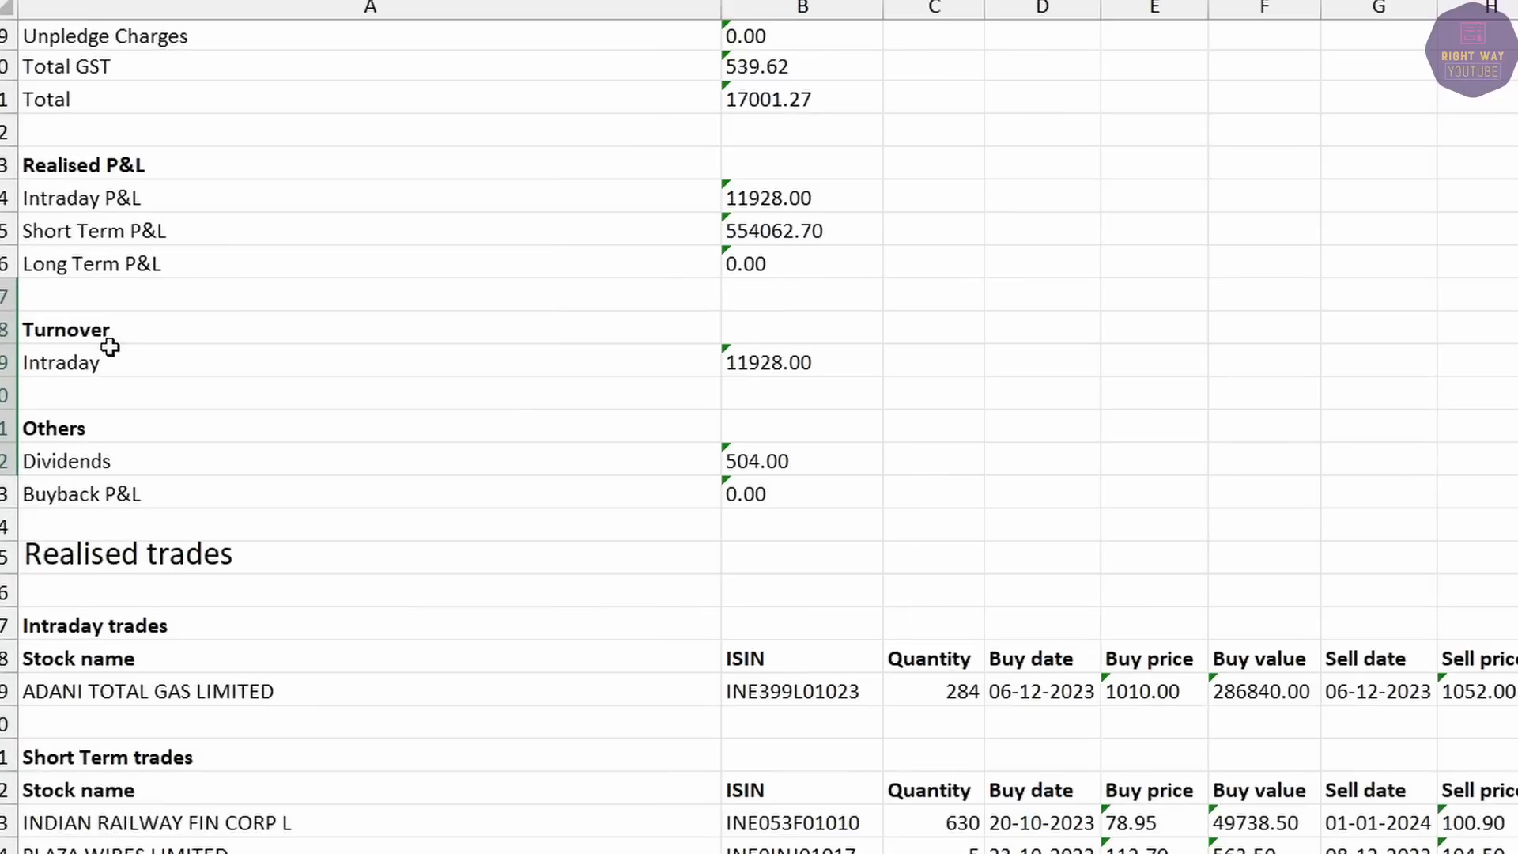
left_click(84, 403)
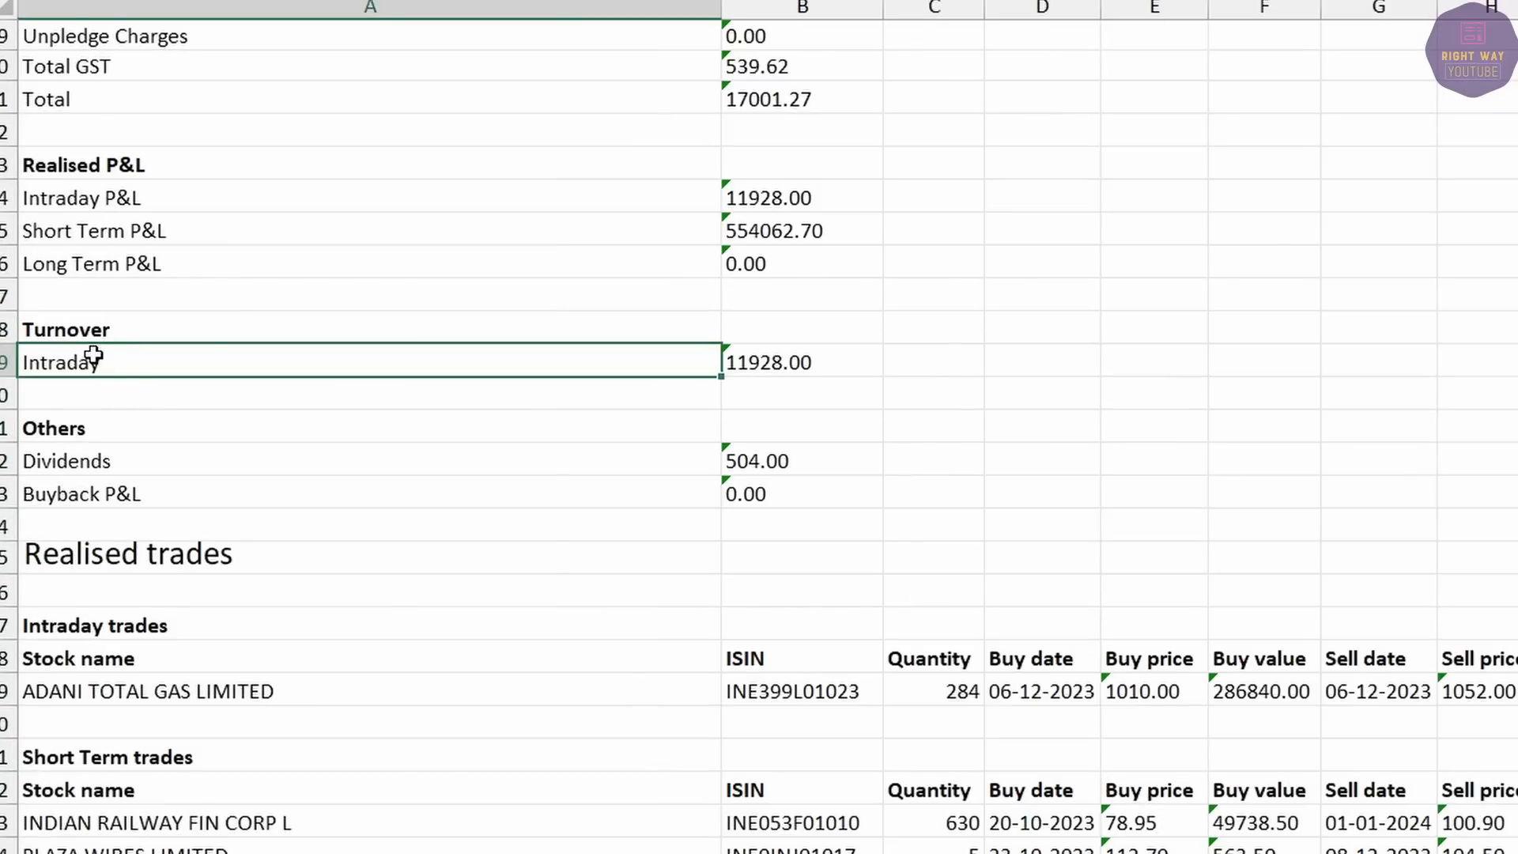
left_click(802, 358)
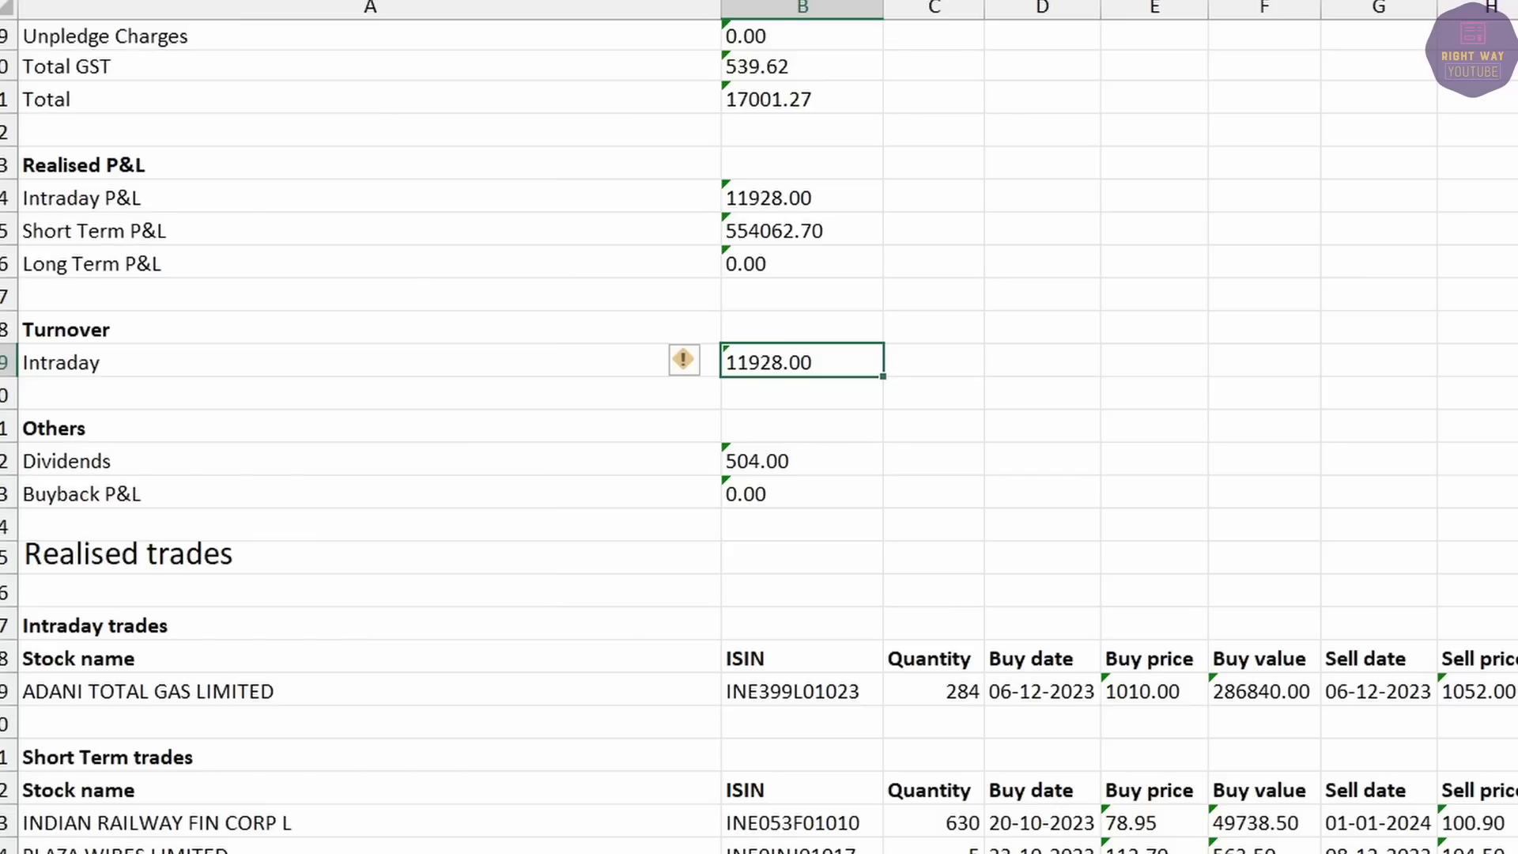
left_click(1515, 691)
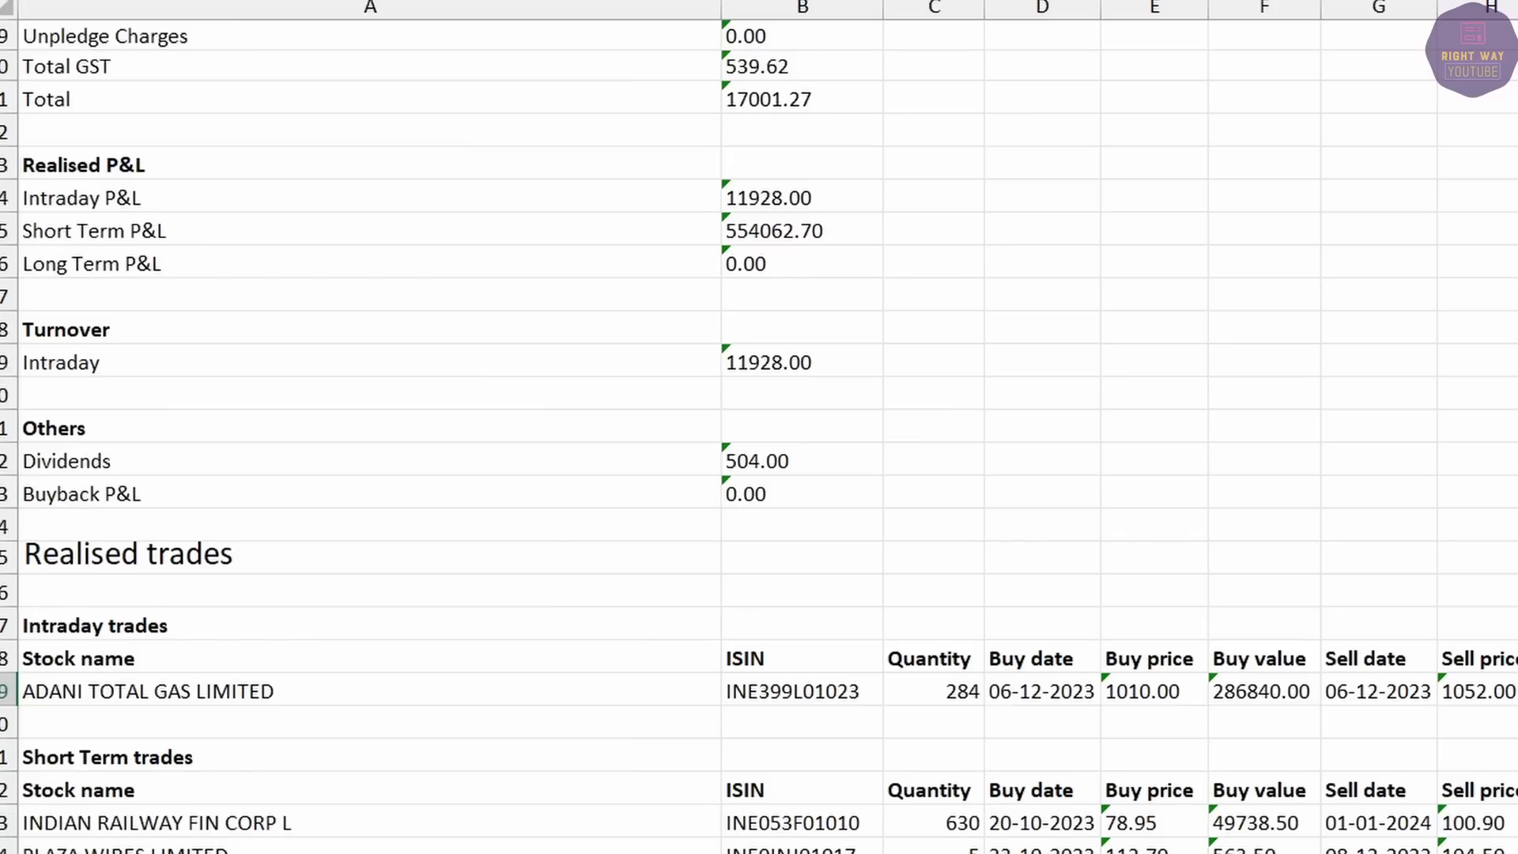
left_click(783, 363)
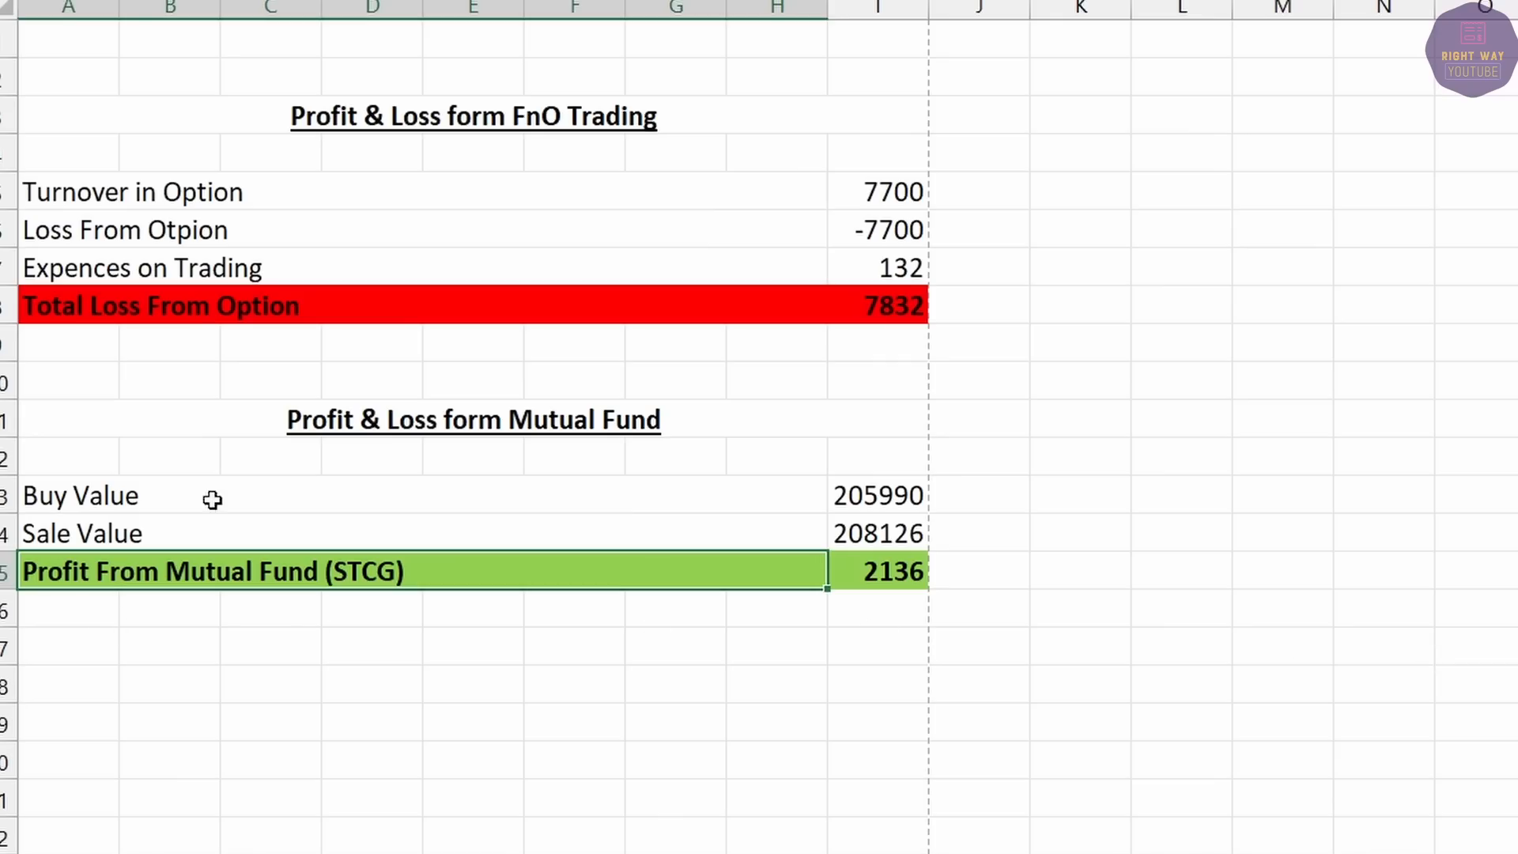
Copy the four FnO summary rows and paste them under the Intraday Trading heading.
left_click(328, 423)
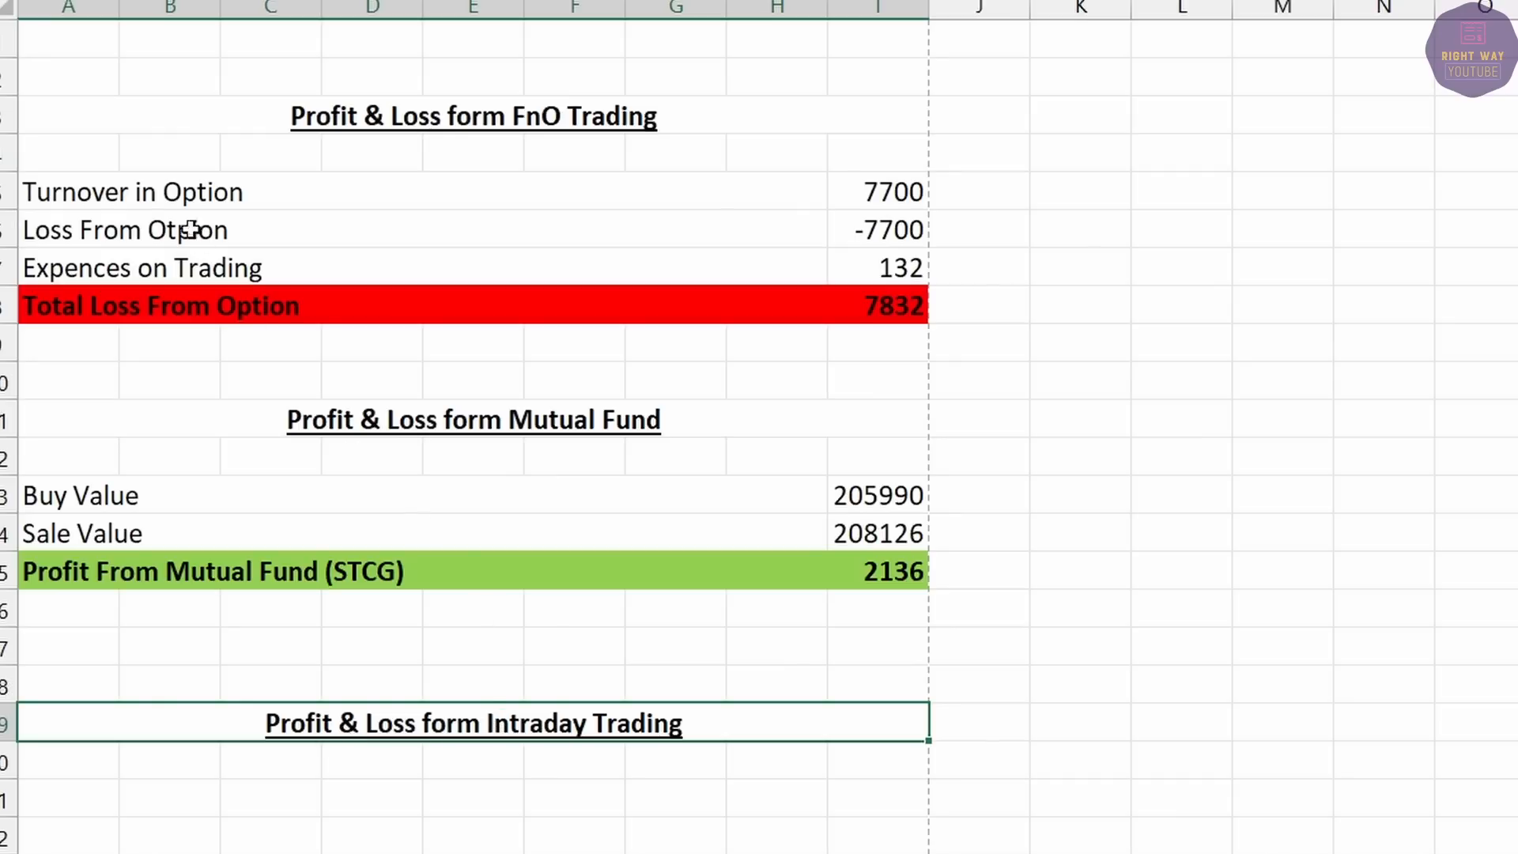
left_click_drag(163, 188, 873, 301)
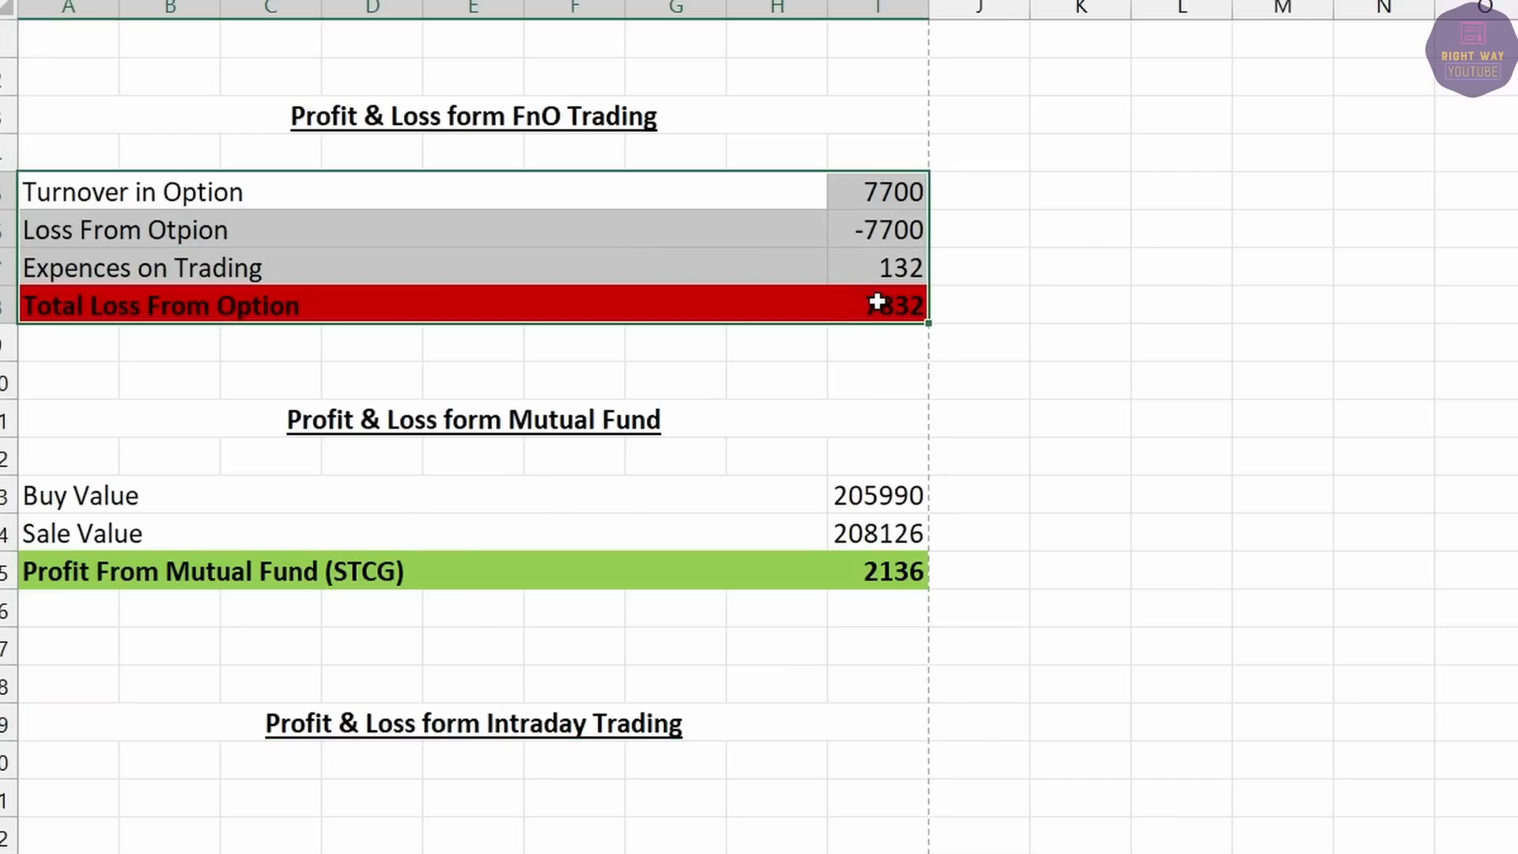
key("ctrl+c")
left_click(92, 823)
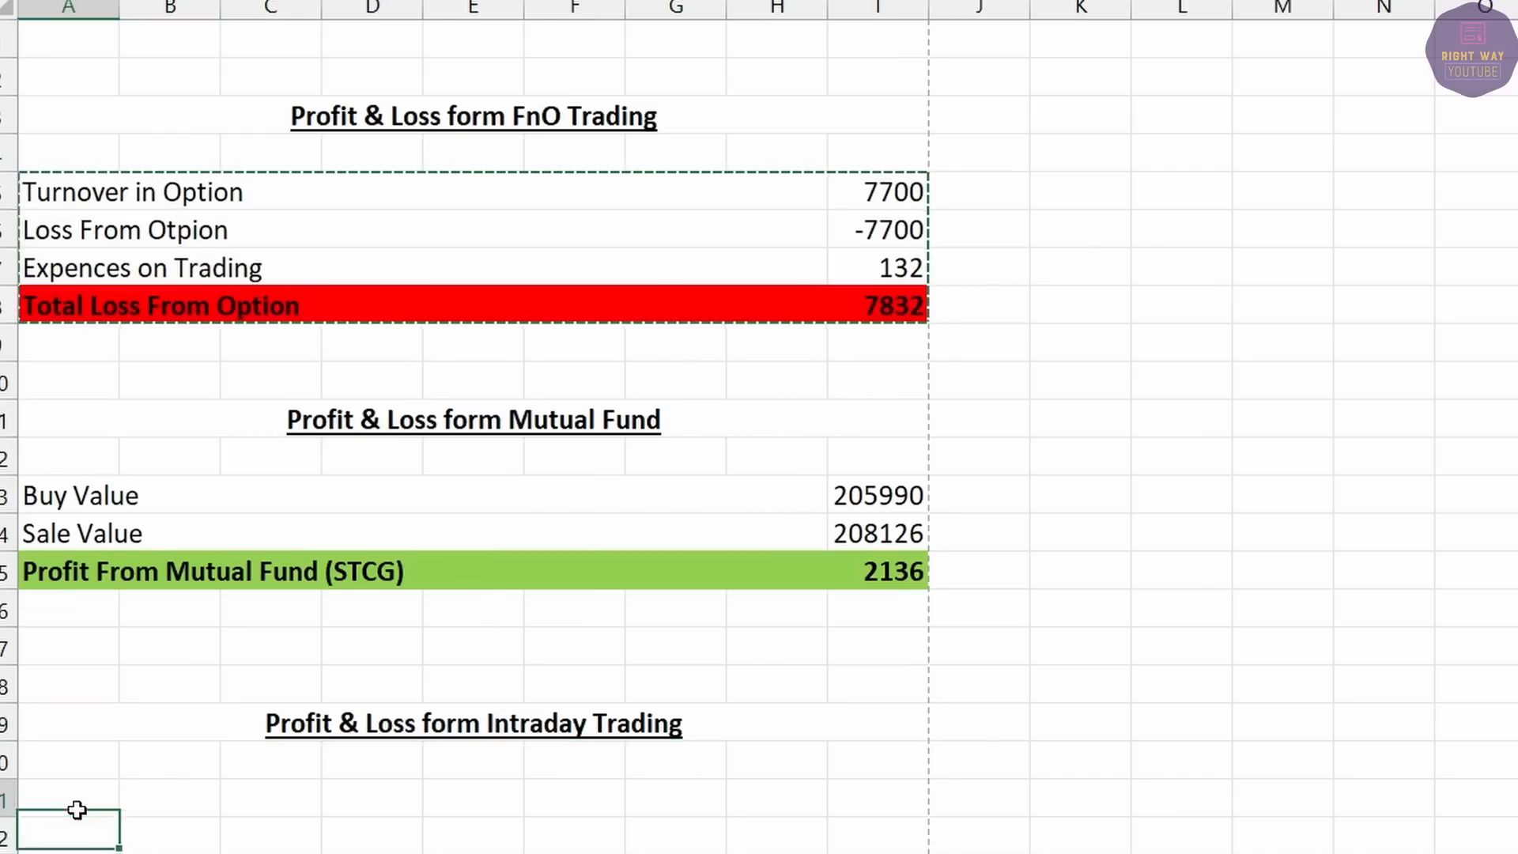
left_click(77, 810)
key("Return")
Relabel the first row 'Turnover in Intraday' with a value of 11928.
left_click(80, 797)
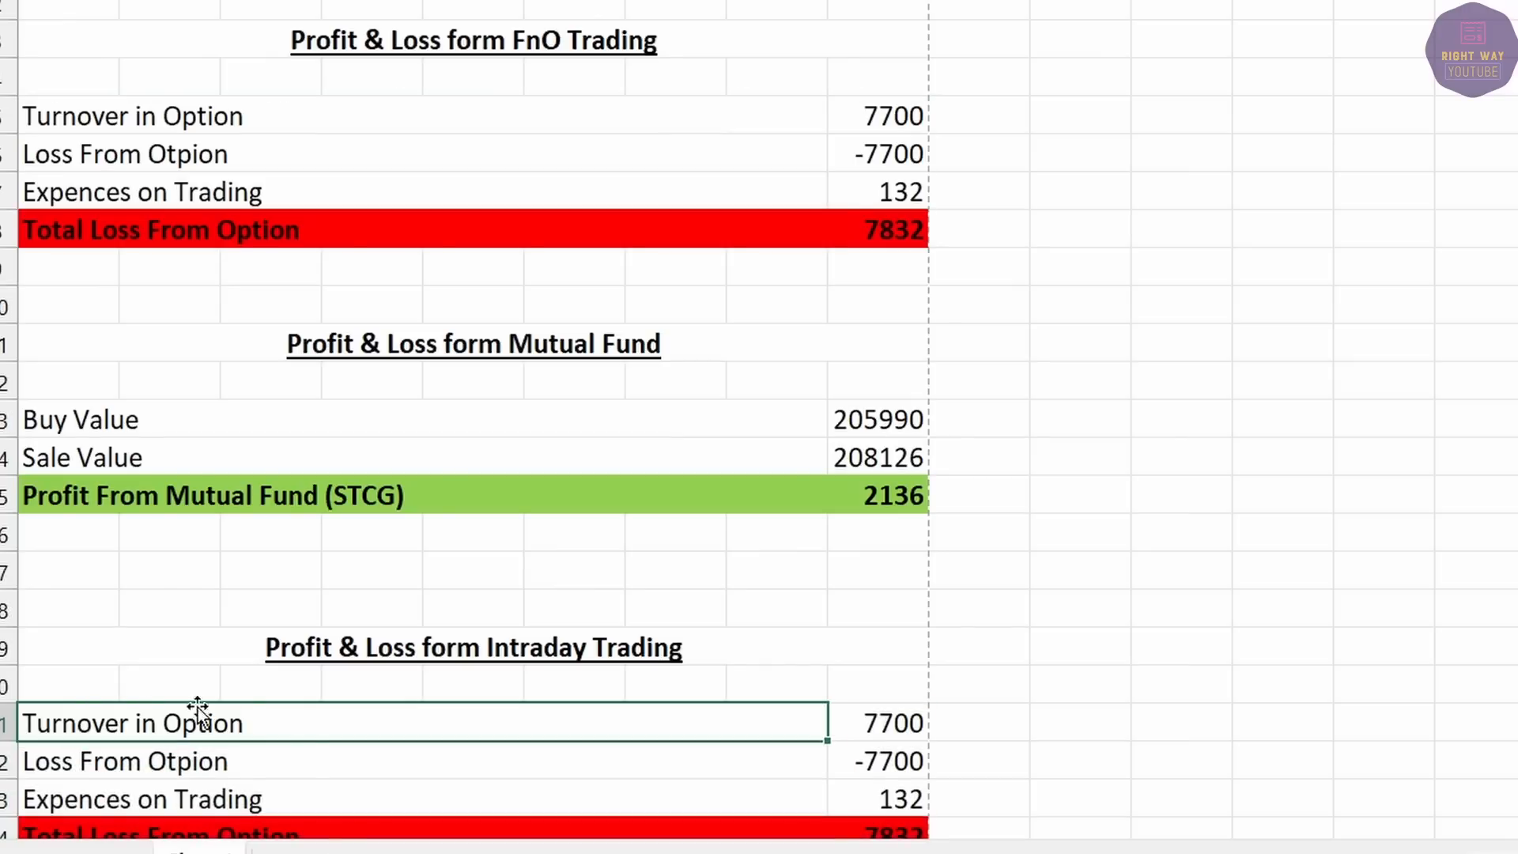
double_click(306, 720)
key("BackSpace")
key("BackSpace")
key("BackSpace")
type("Intraday")
key("Tab")
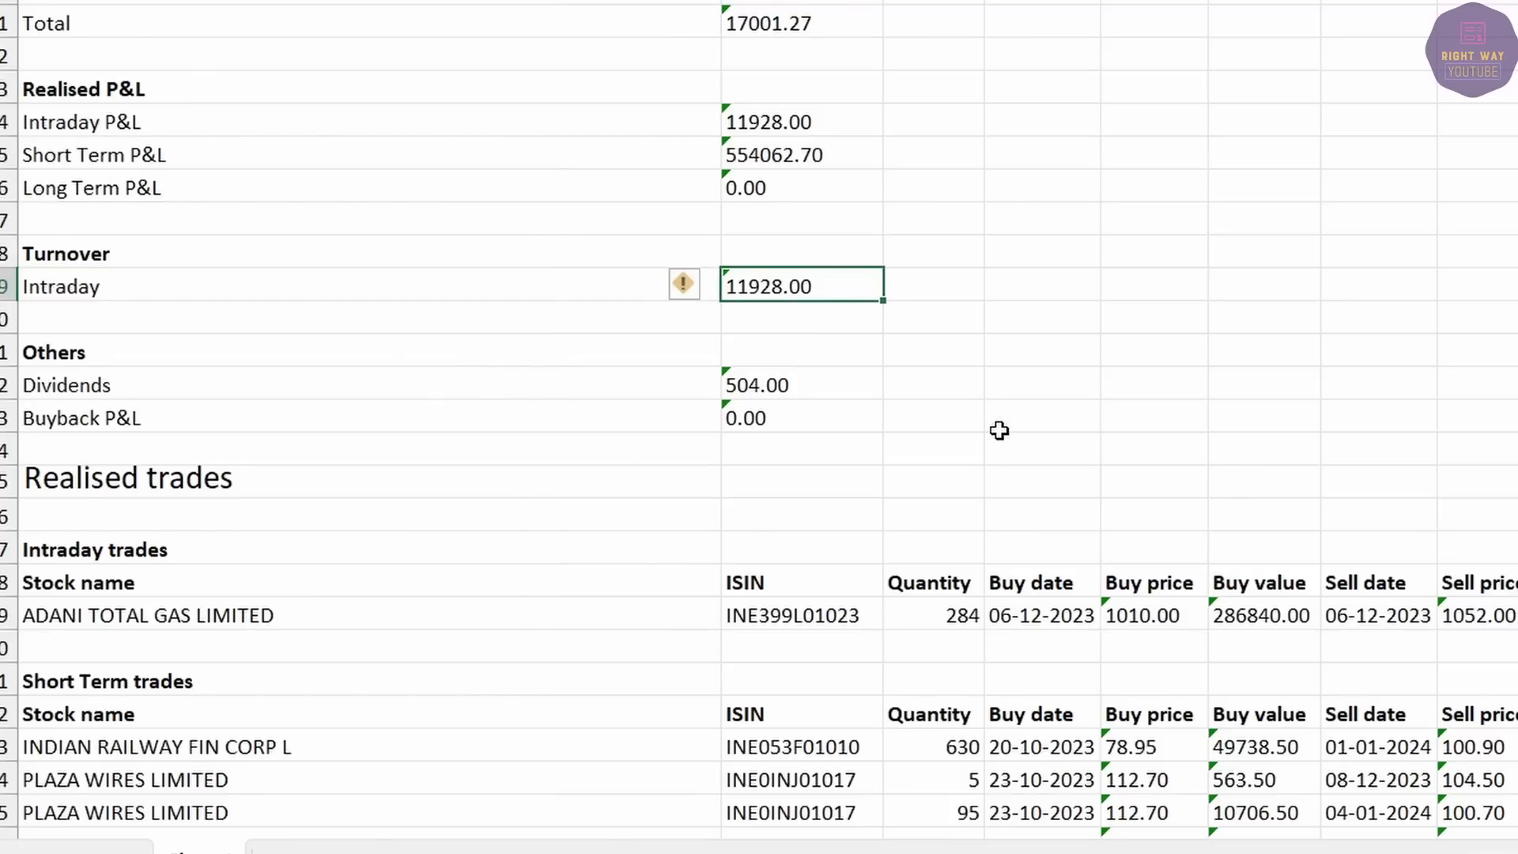
key("alt+Tab")
type("11928")
key("Return")
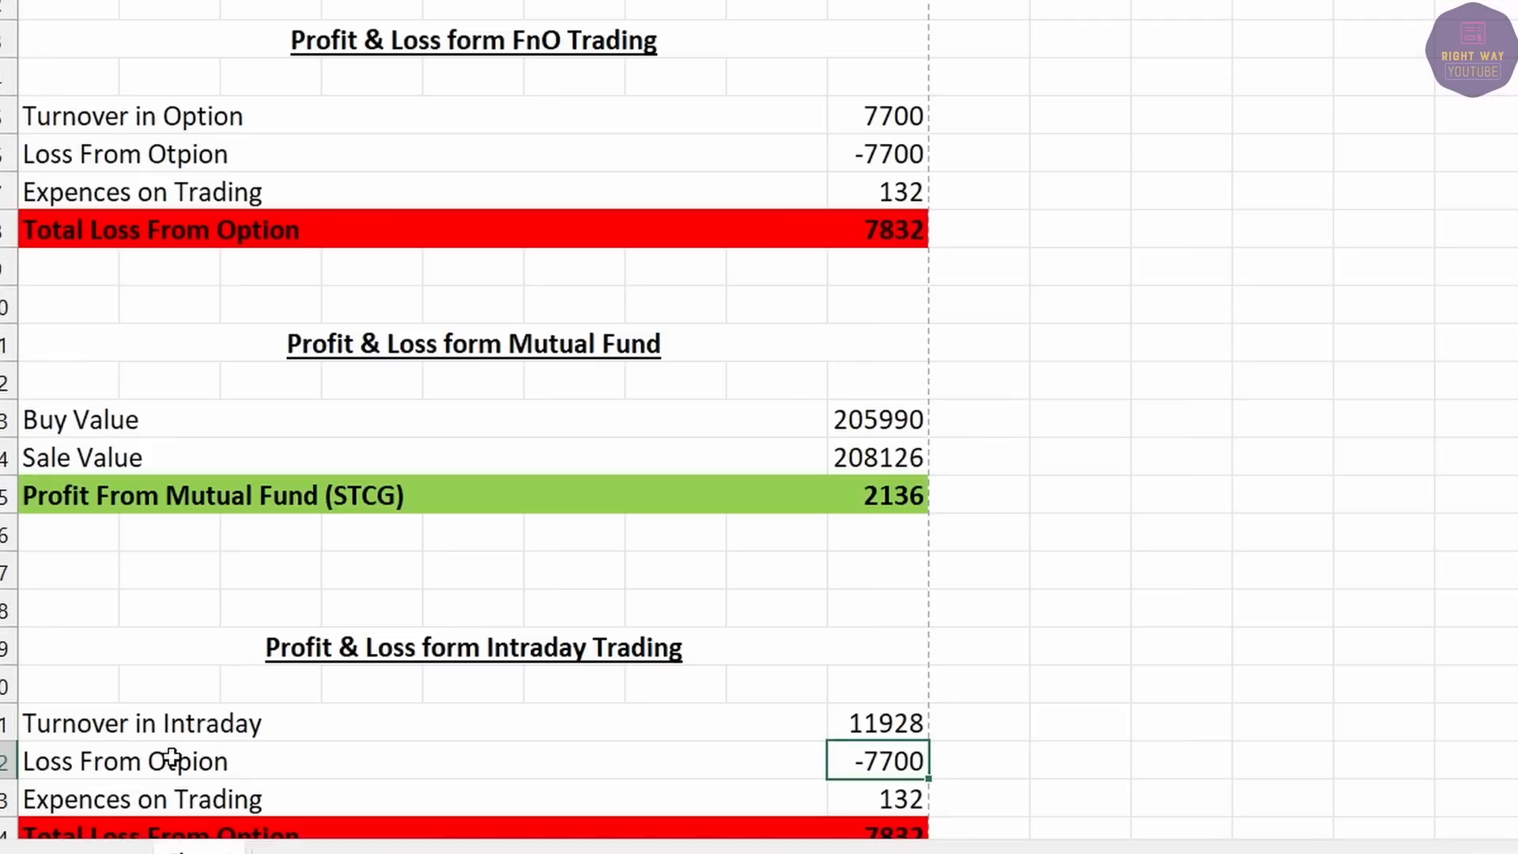
Rename the loss row to 'Profit From Intraday' and enter 11928.
left_click(172, 757)
type("Profit From Intraday")
key("Tab")
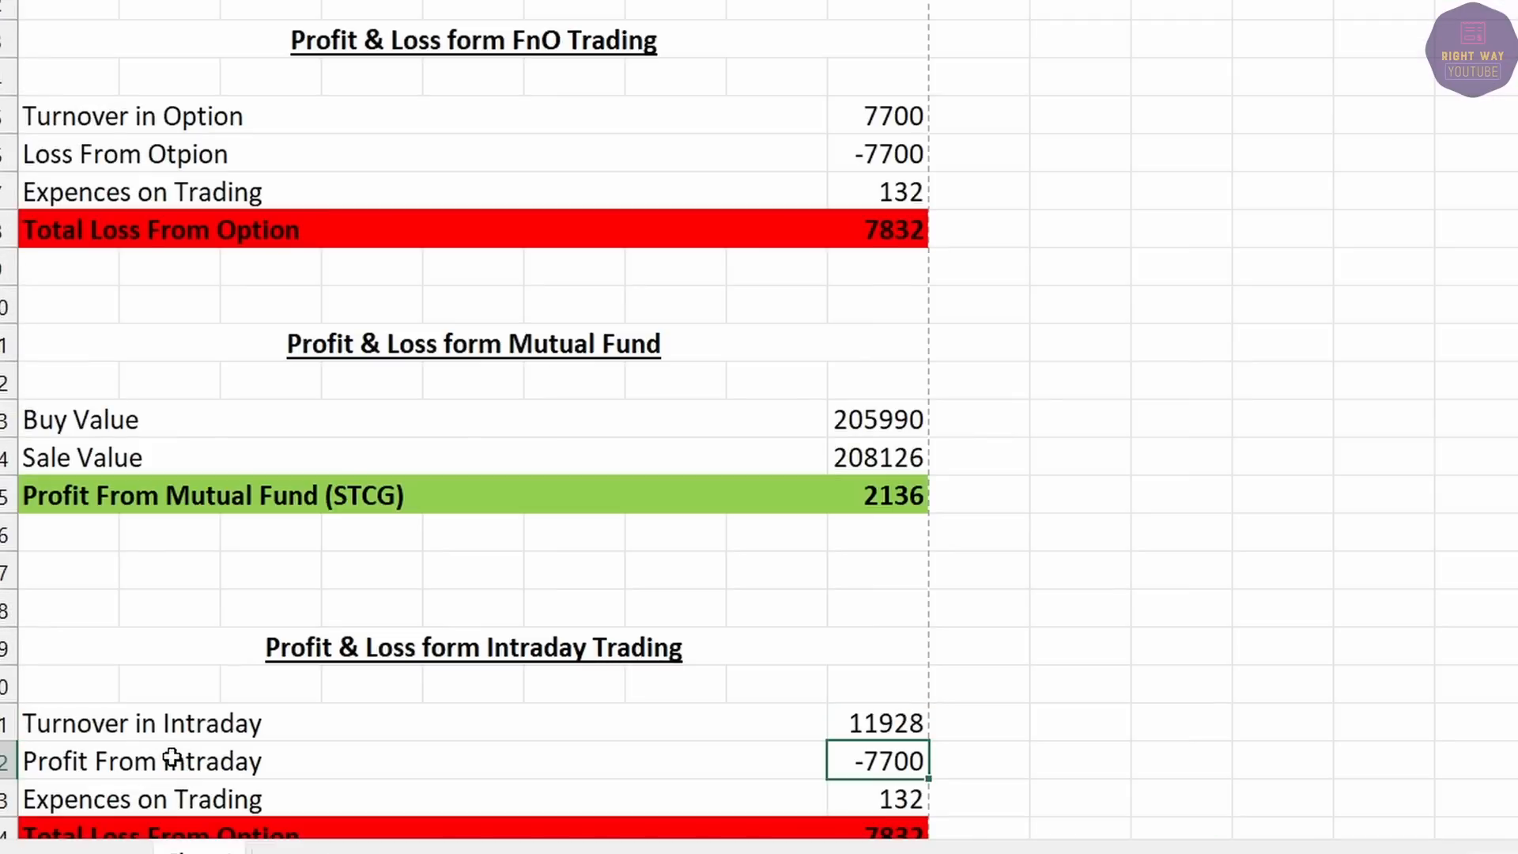
type("11928")
key("Return")
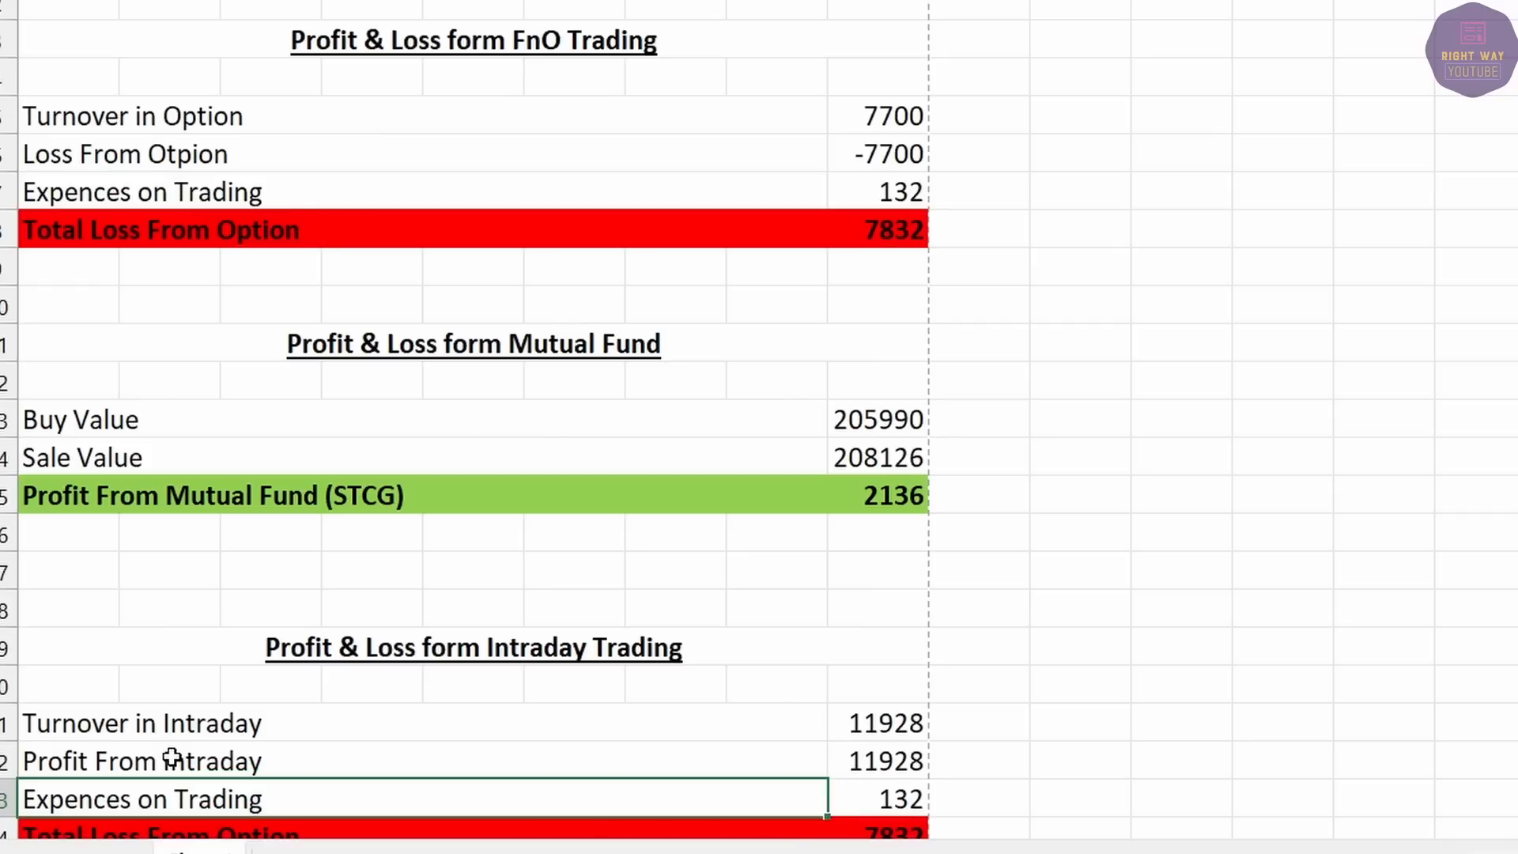
Enter expenses 0 and total 11928, then give the Intraday total row the green fill.
key("alt+Tab")
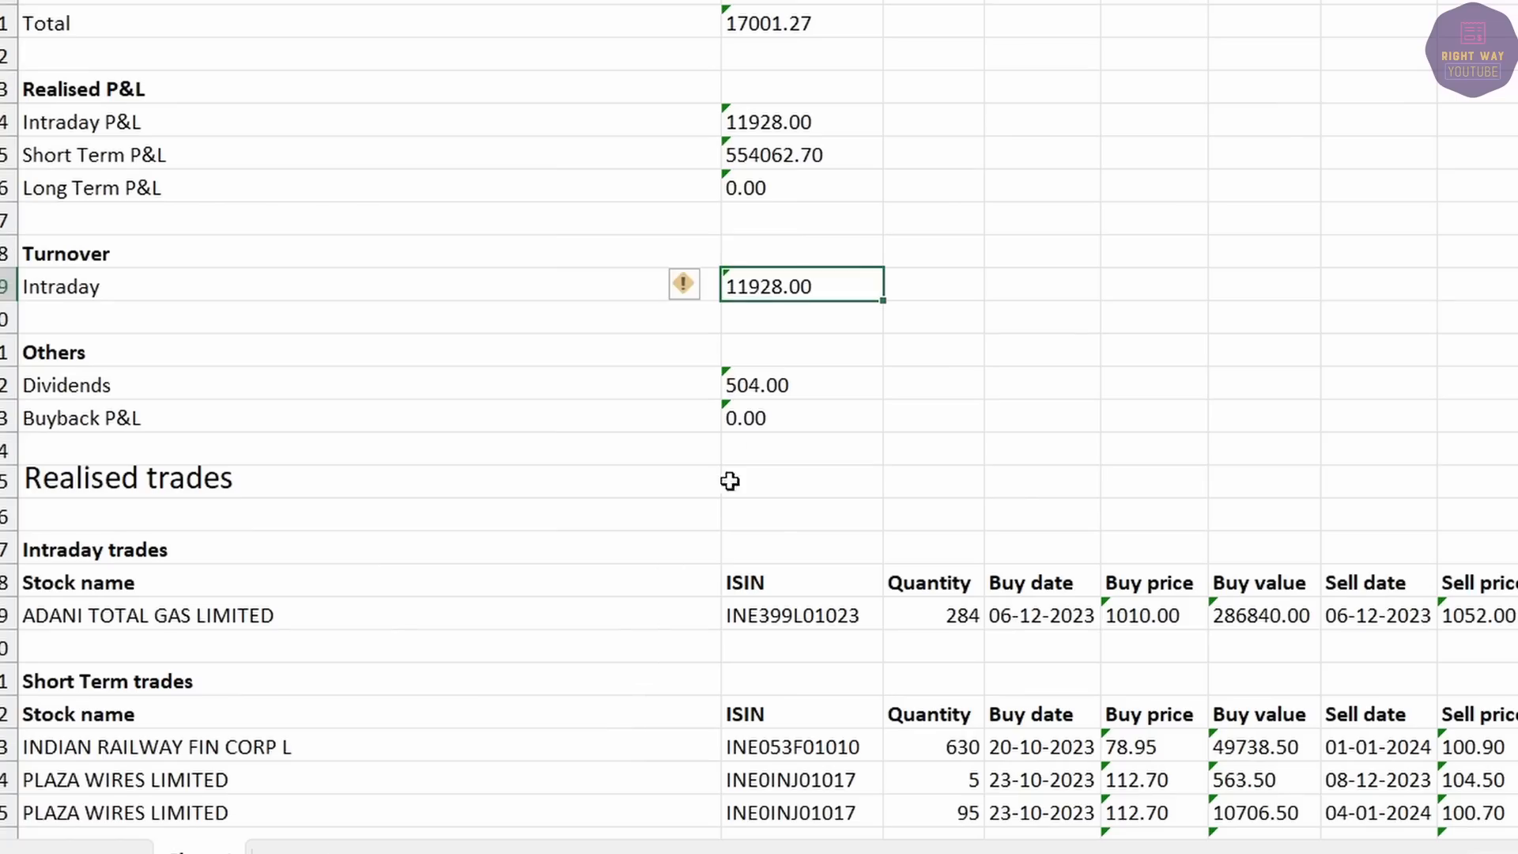
scroll(830, 482, "up", 6)
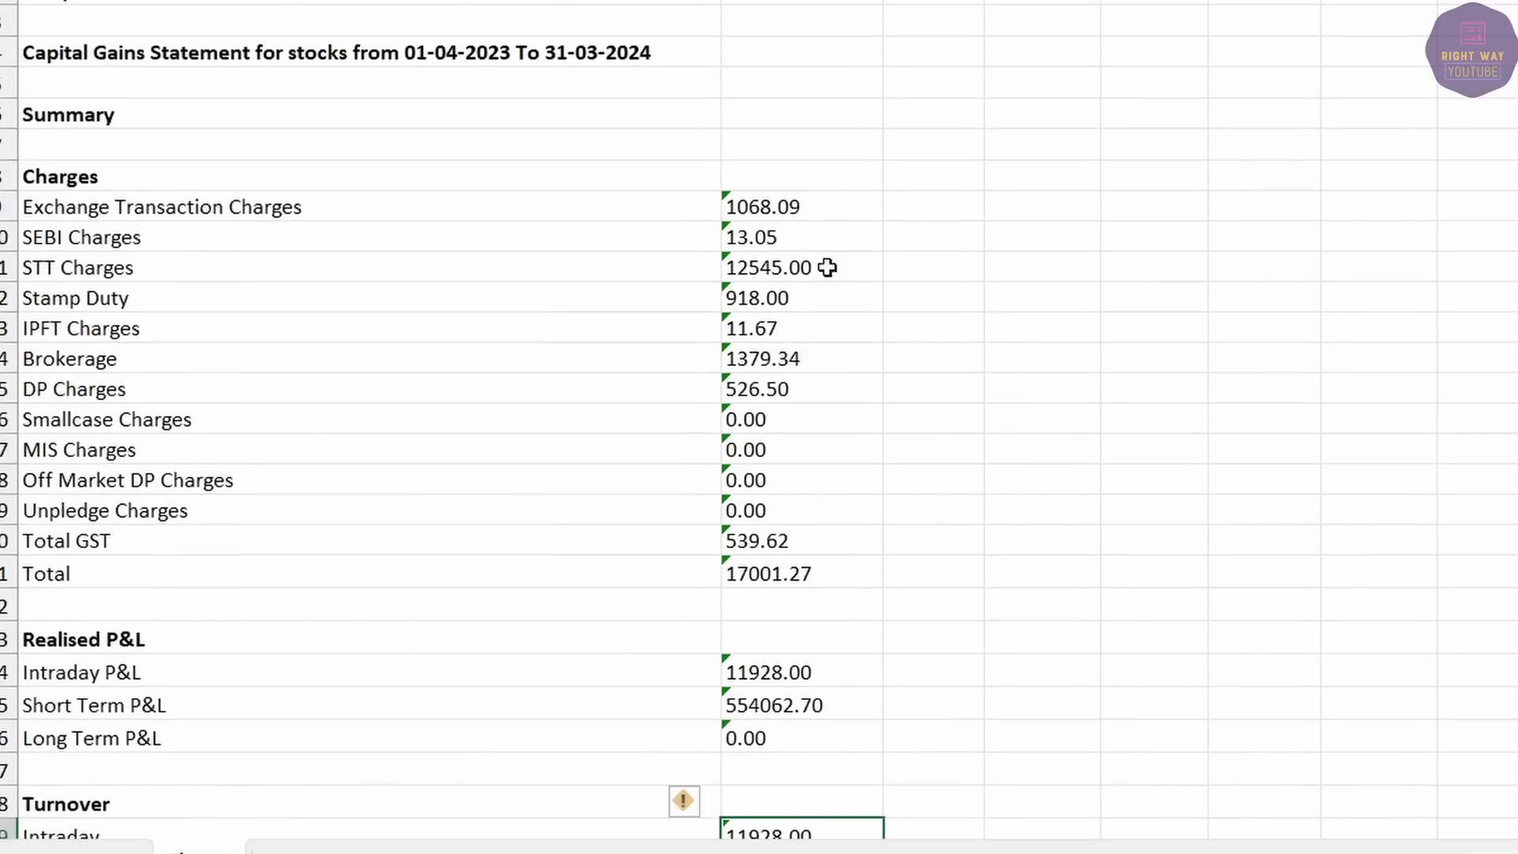
left_click_drag(784, 194, 799, 573)
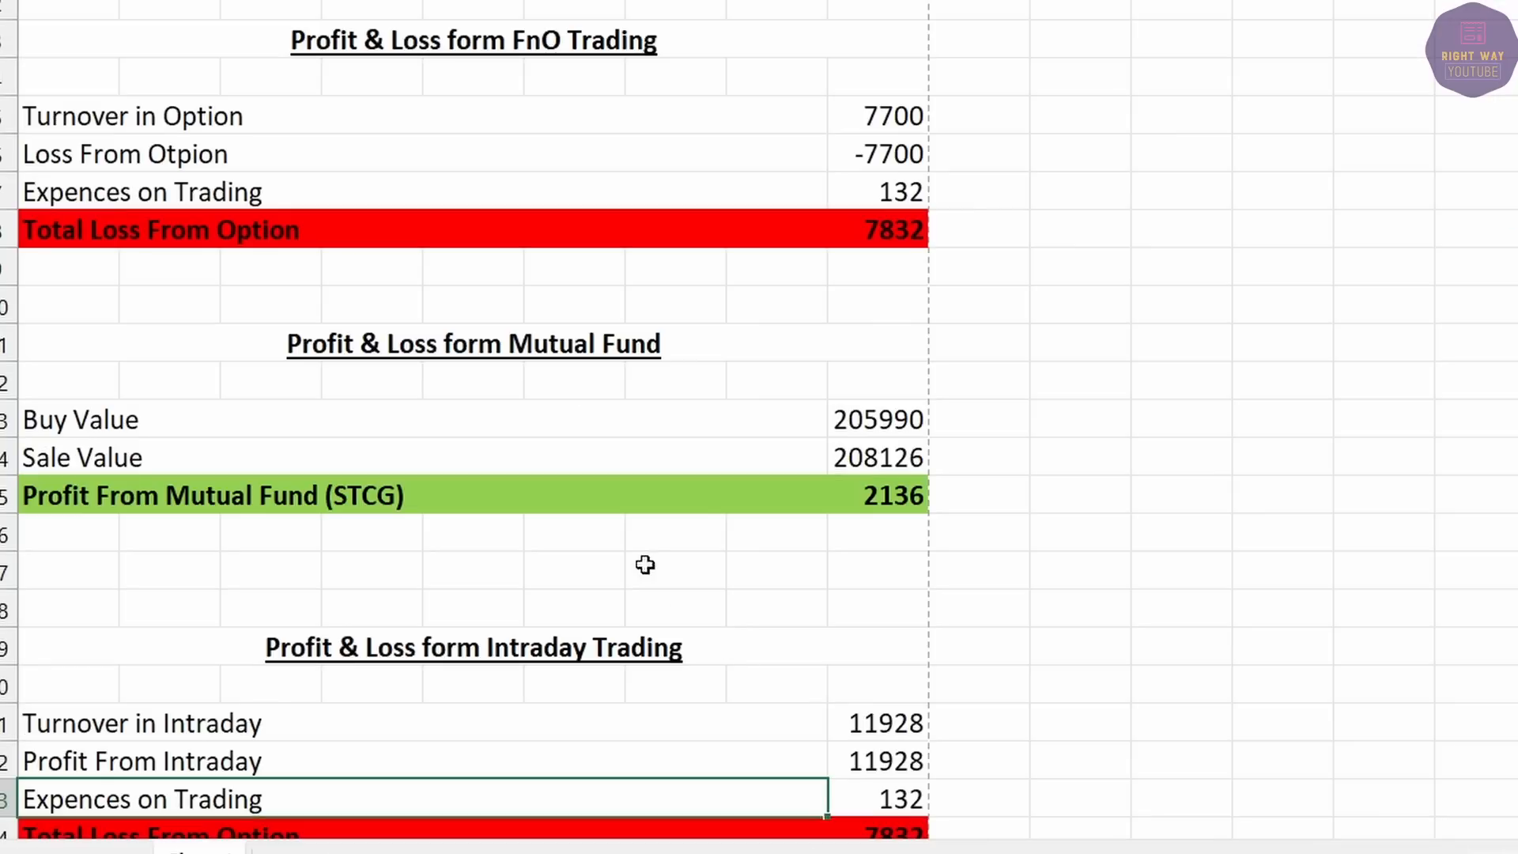
left_click(871, 793)
type("0")
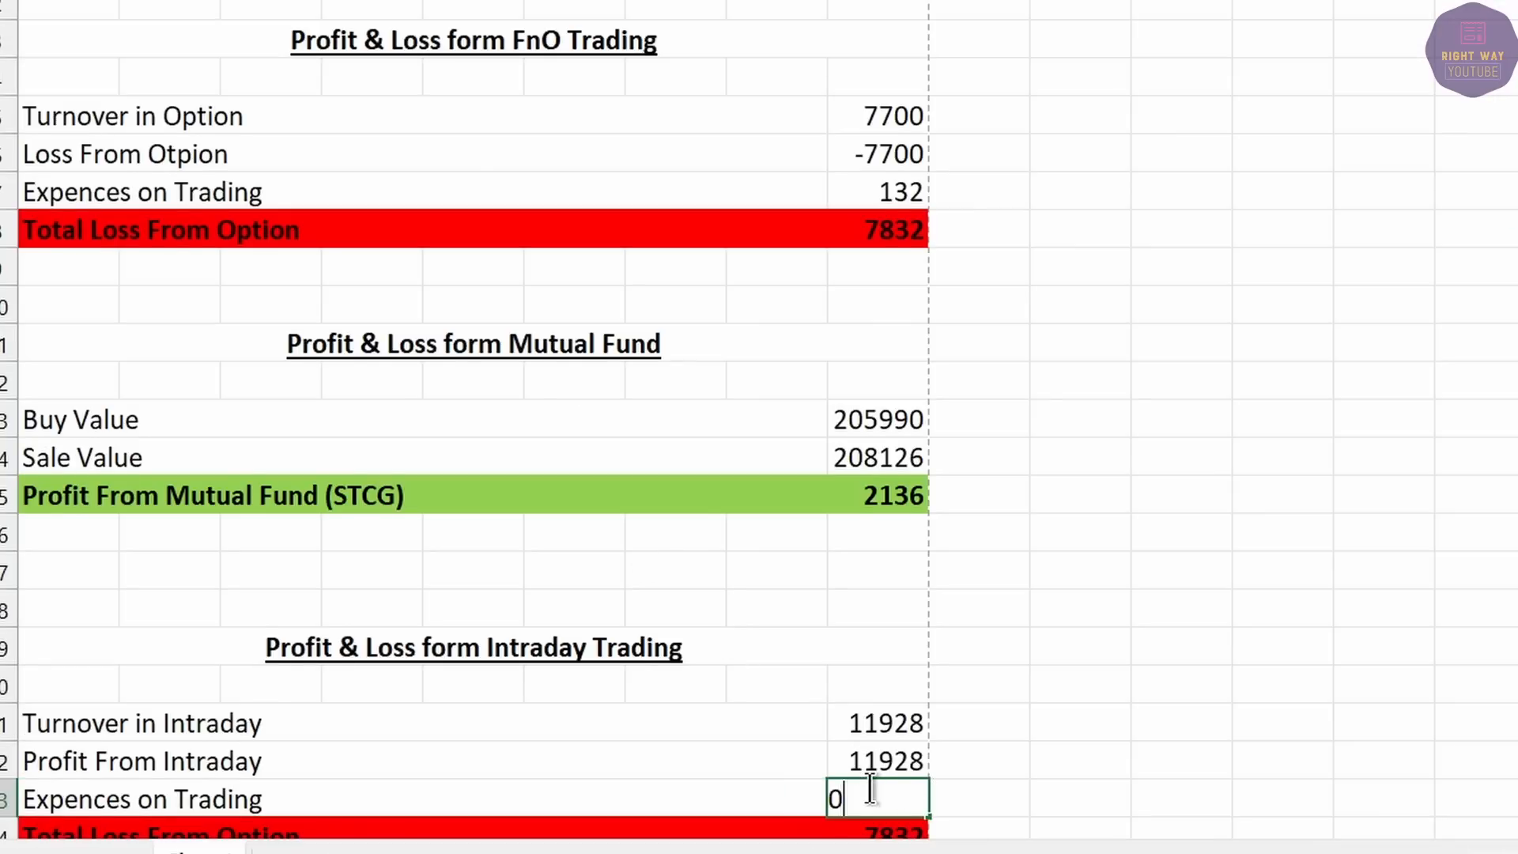
key("Return")
type("1192")
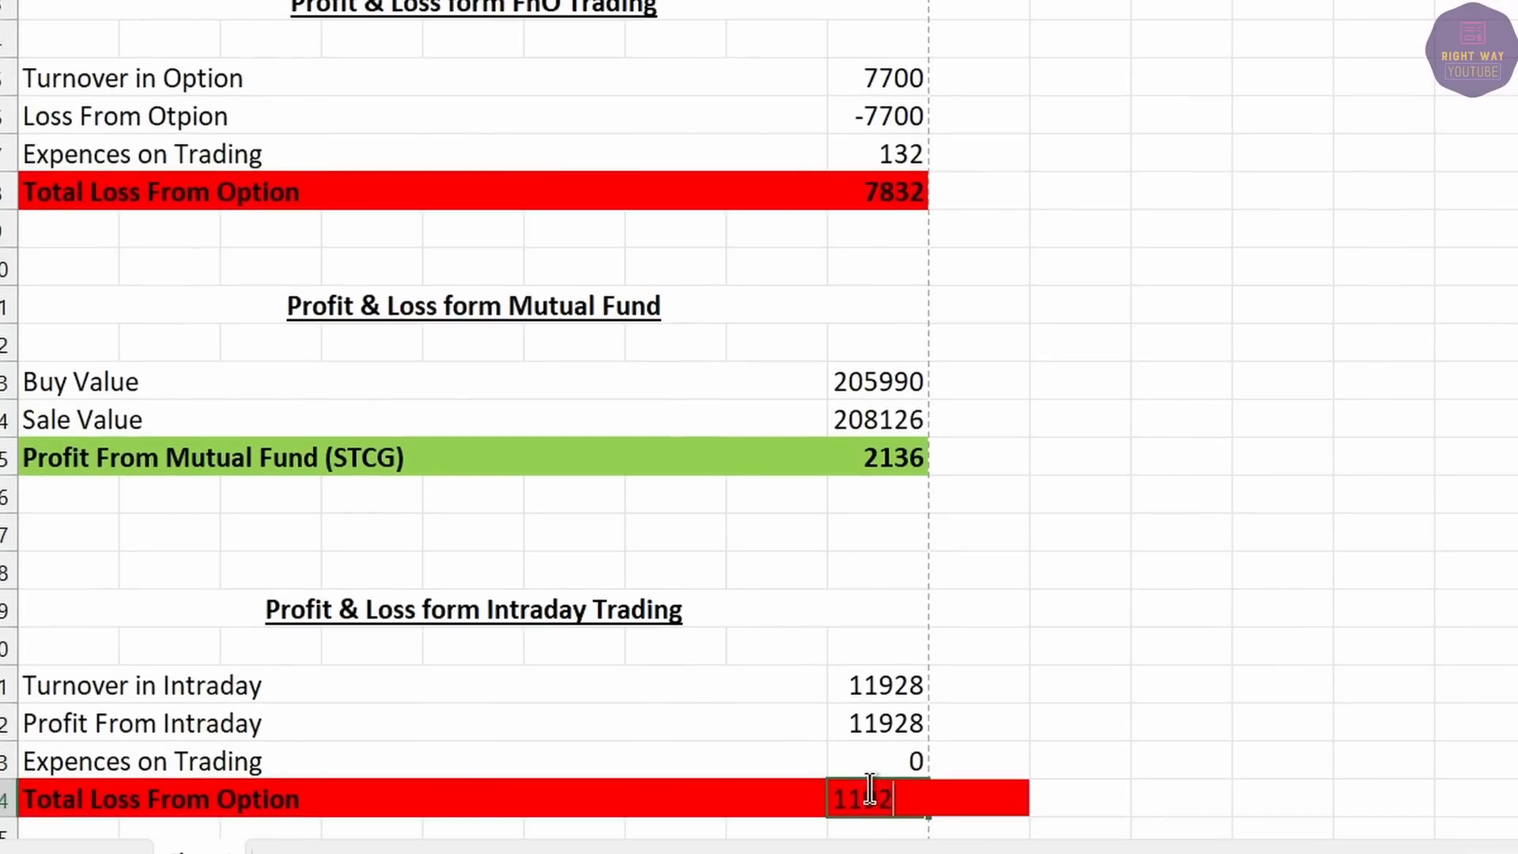
type("8")
key("Return")
left_click_drag(510, 755, 788, 781)
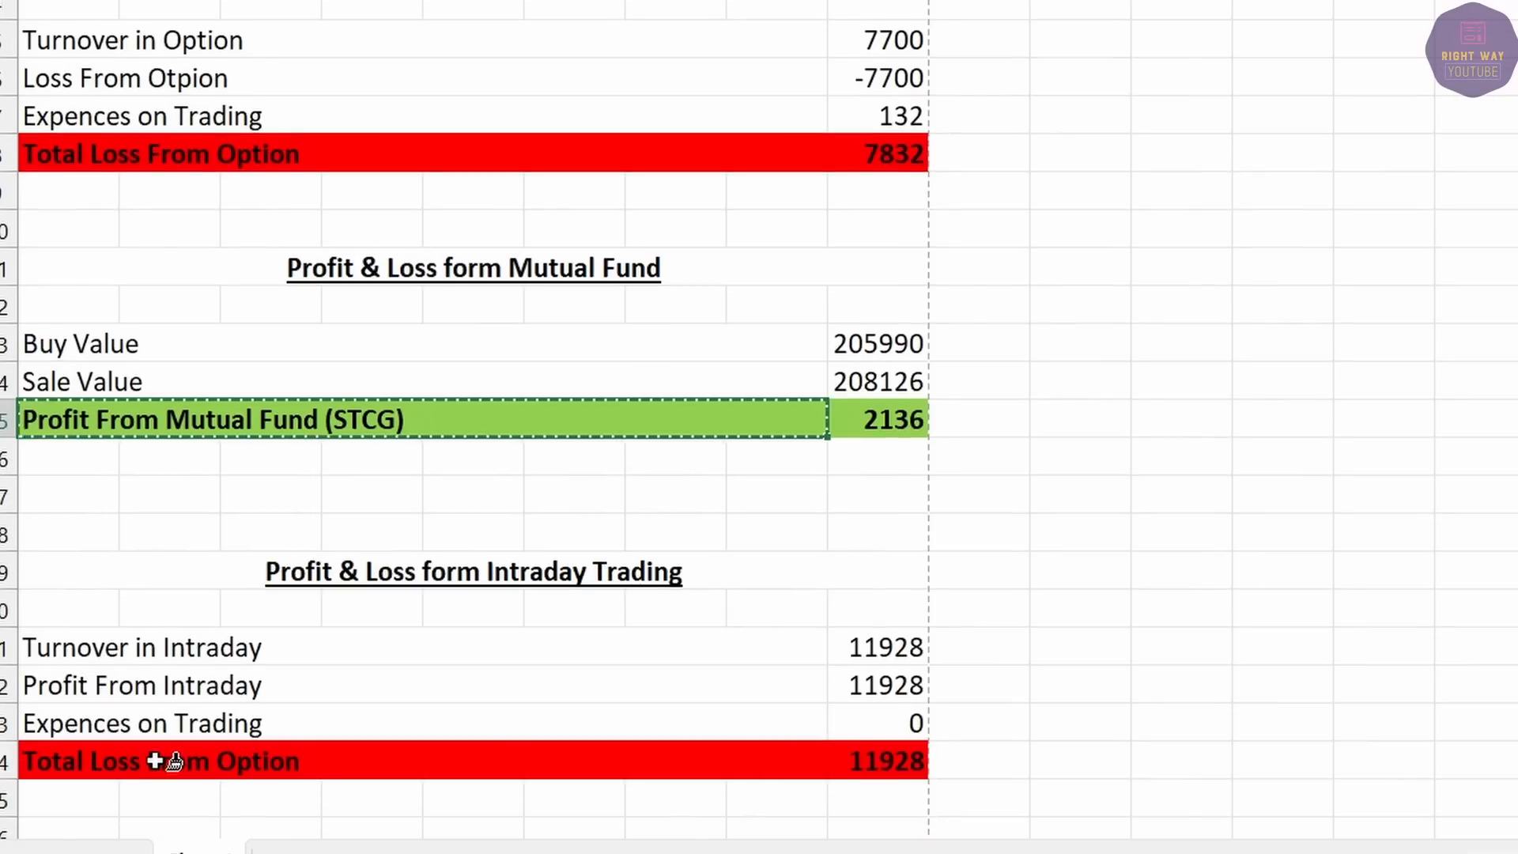
left_click_drag(156, 764, 886, 763)
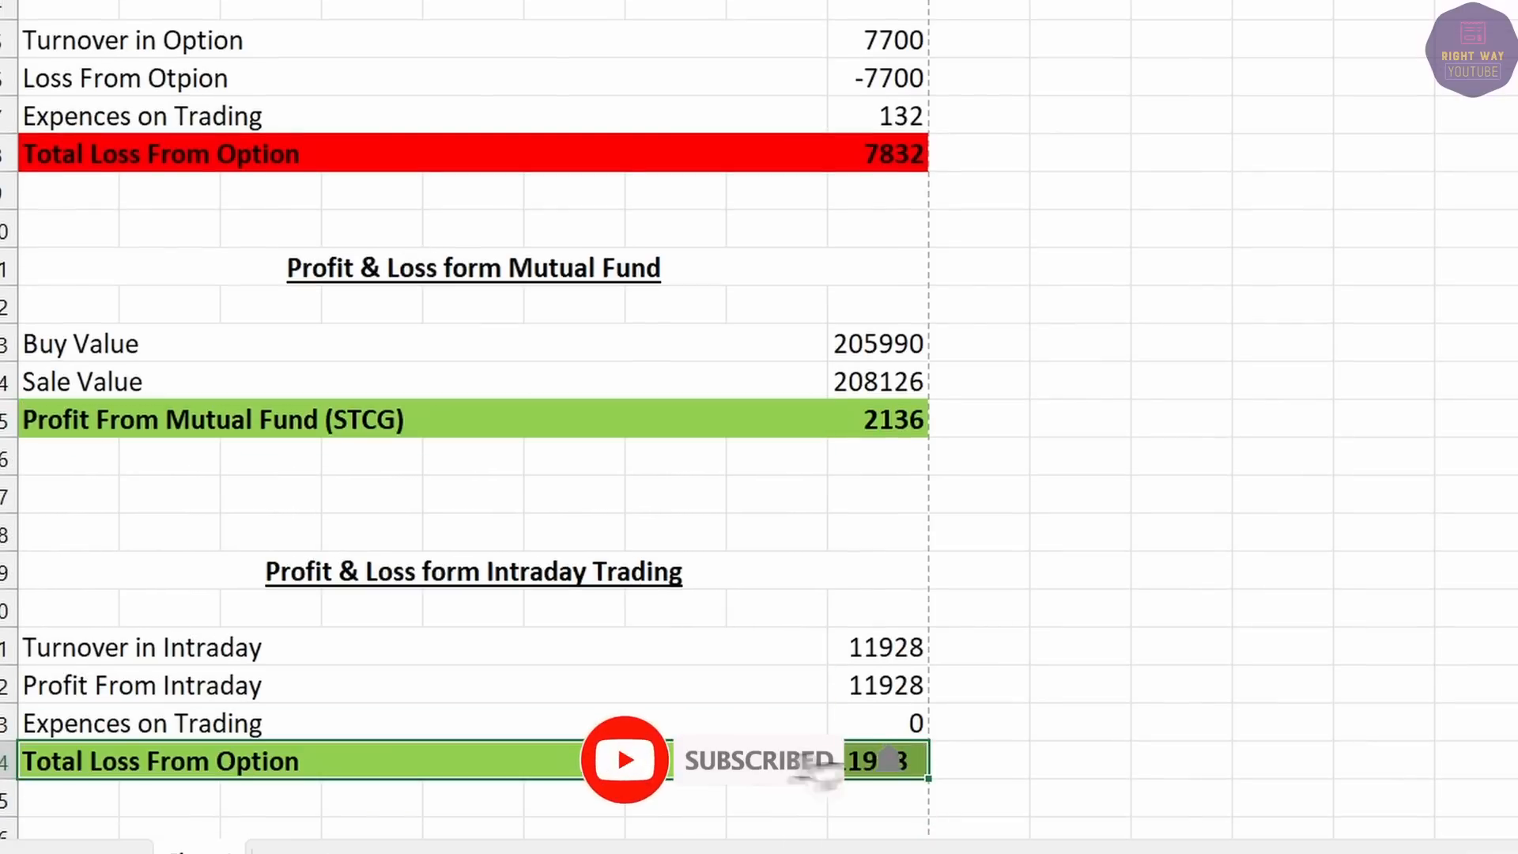
Recheck the intraday turnover against the report's charges, then copy the Intraday Trading heading.
left_click(877, 648)
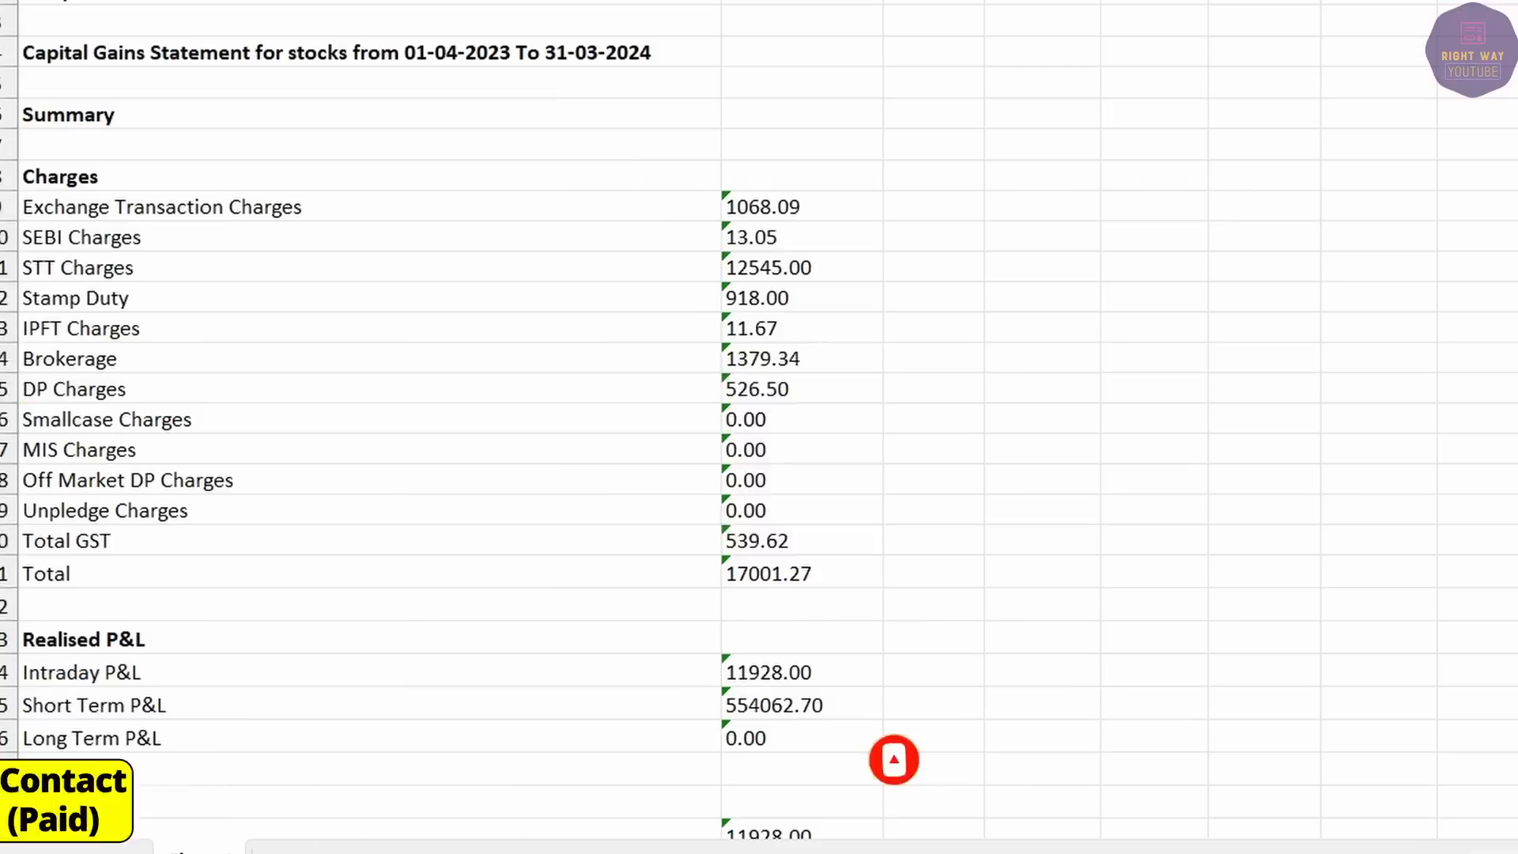
left_click_drag(790, 207, 790, 573)
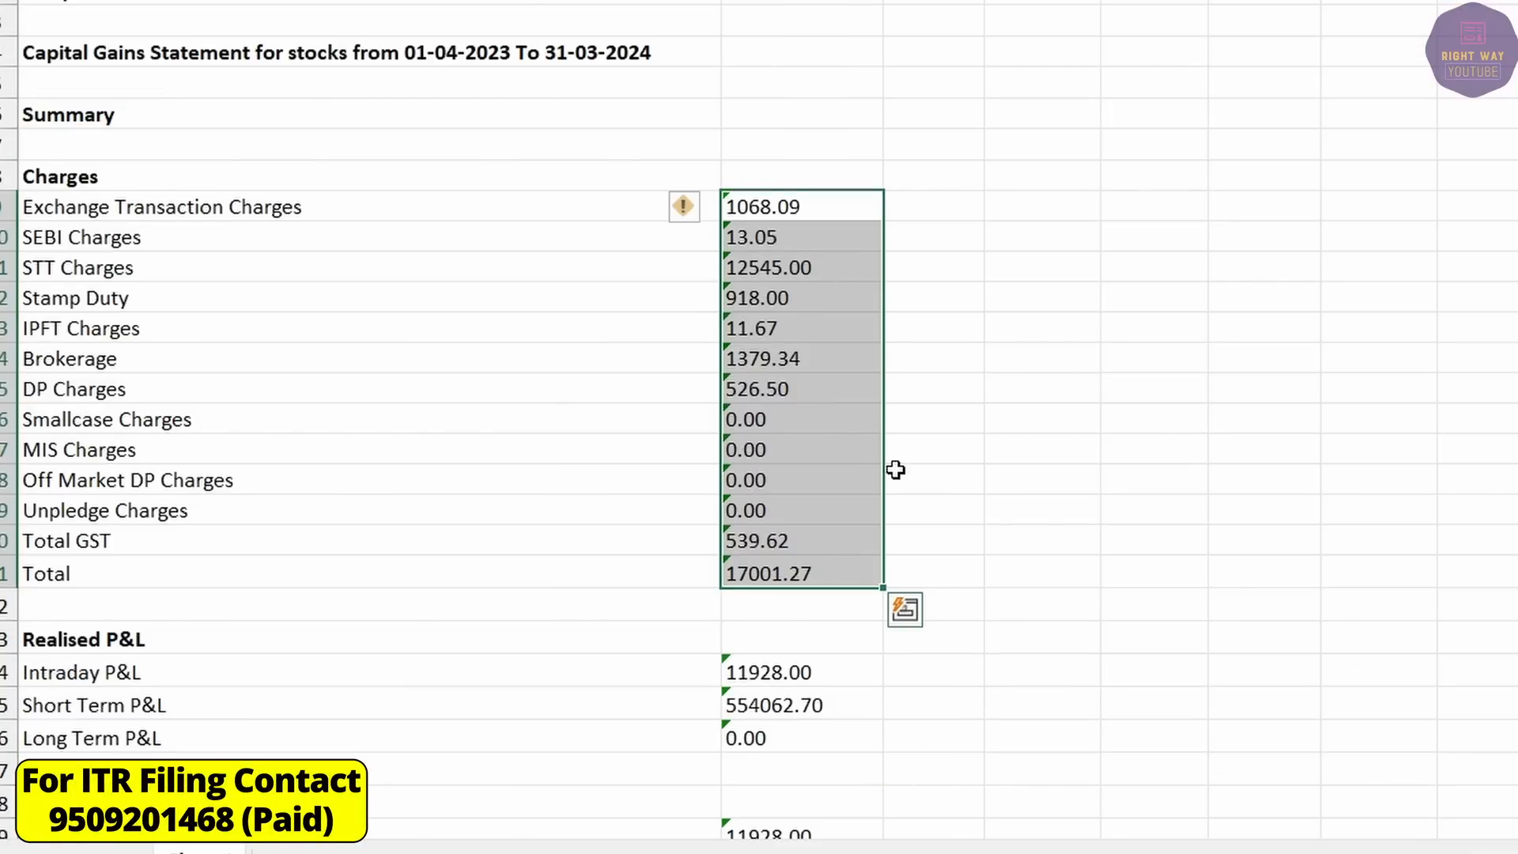
left_click(788, 229)
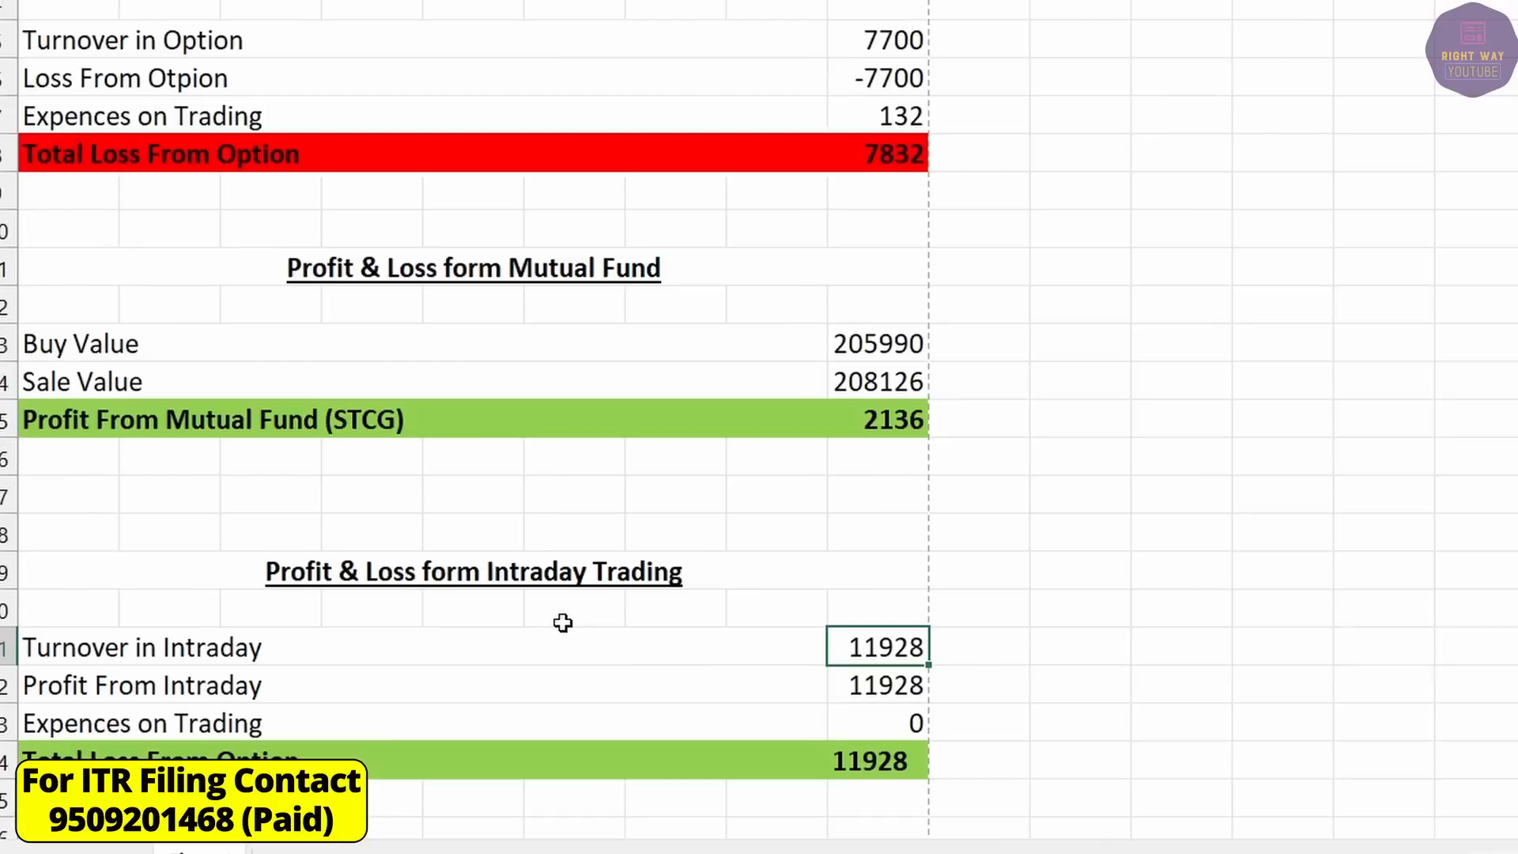
scroll(509, 437, "down", 1)
left_click(498, 458)
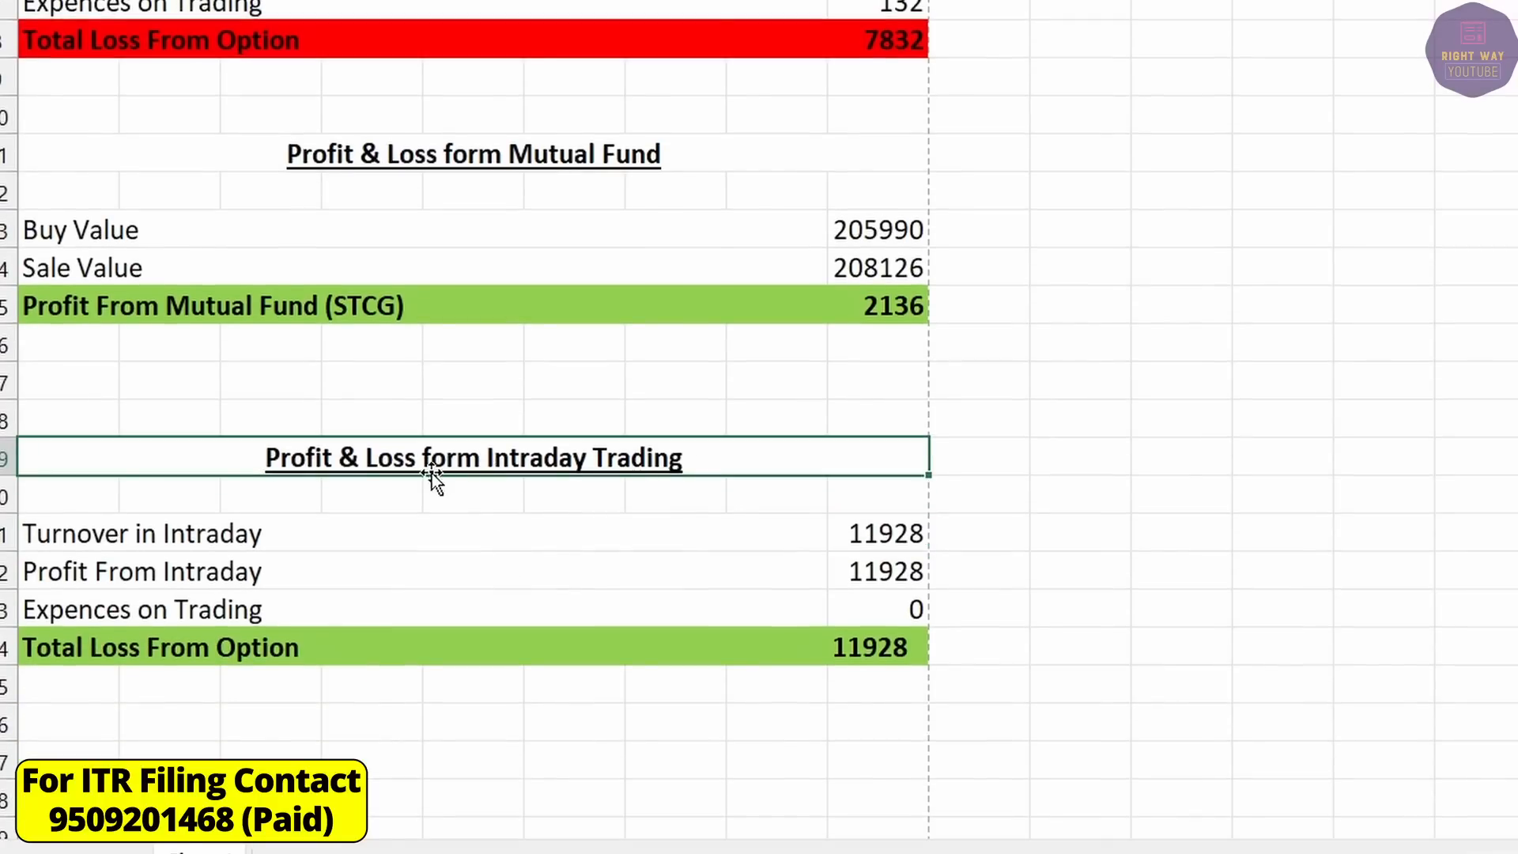
key("ctrl+c")
scroll(461, 633, "down", 2)
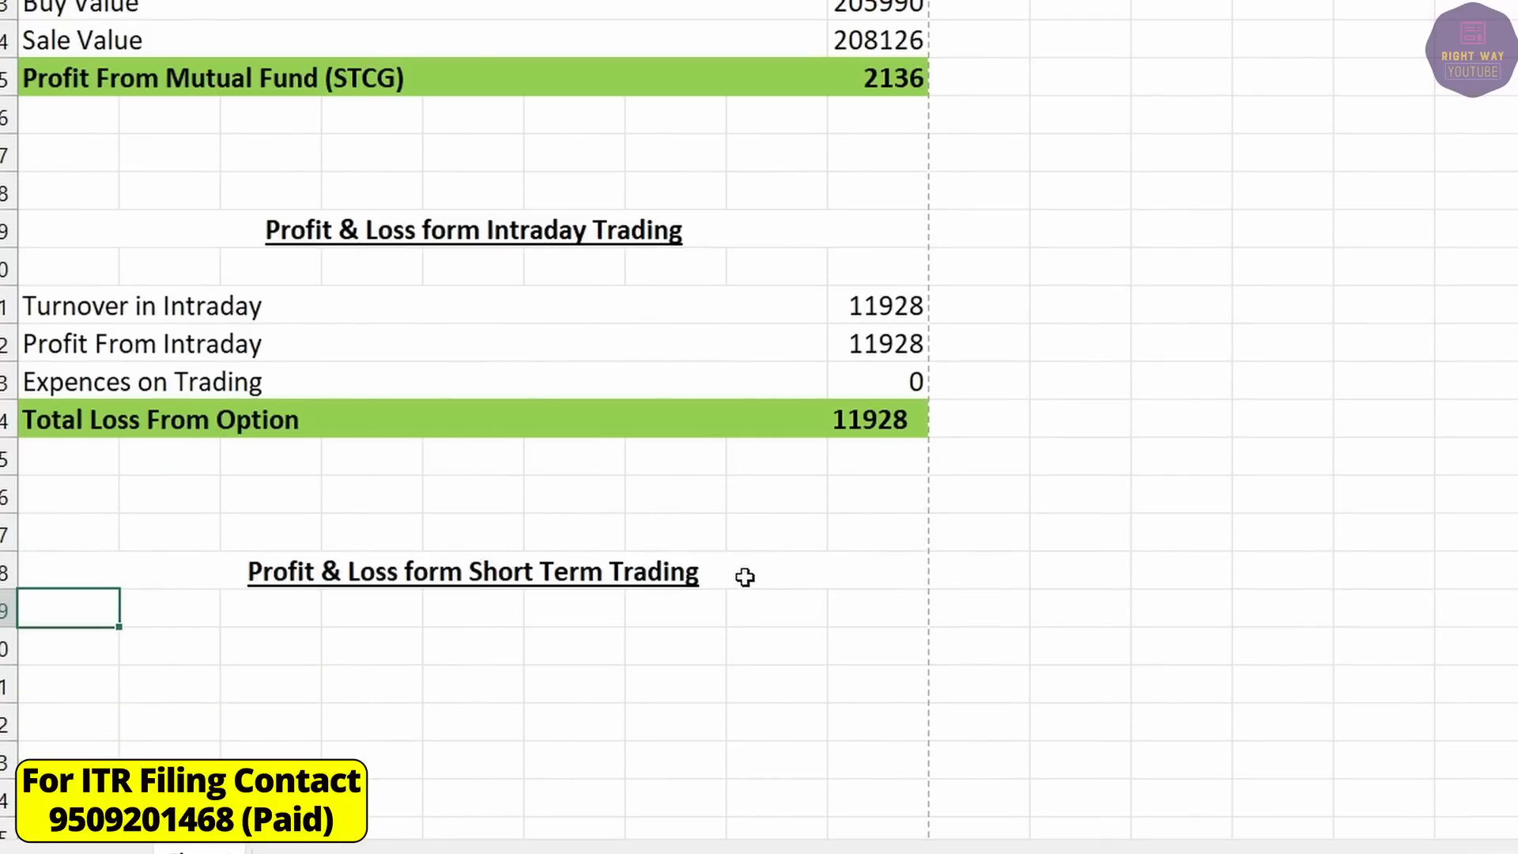
Copy the mutual fund buy, sale and profit rows under Short Term Trading and clear their amounts.
left_click(744, 577)
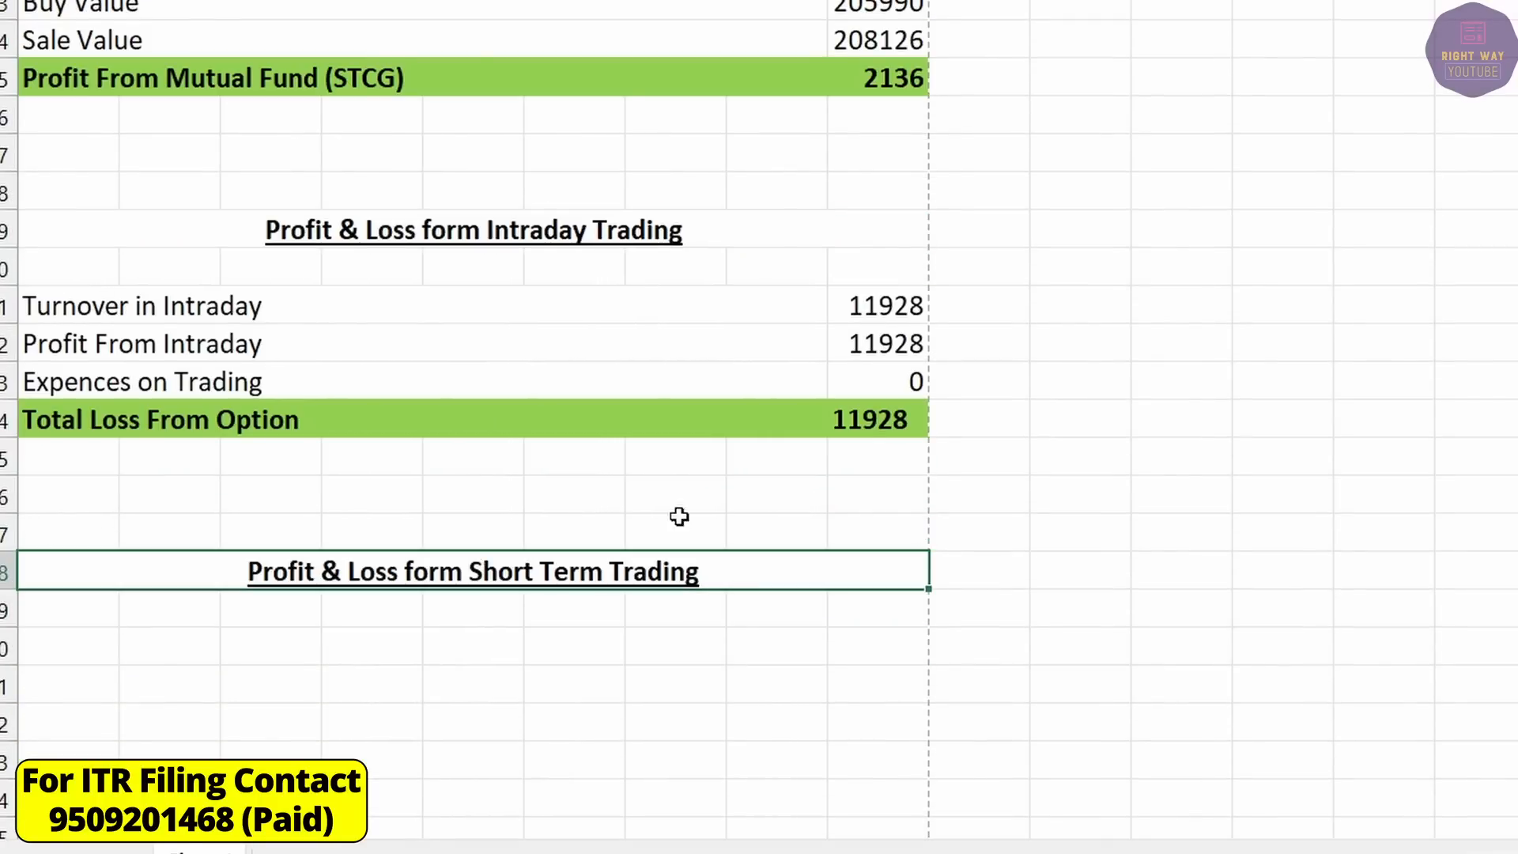
scroll(561, 473, "up", 2)
left_click_drag(87, 227, 842, 291)
key("ctrl+c")
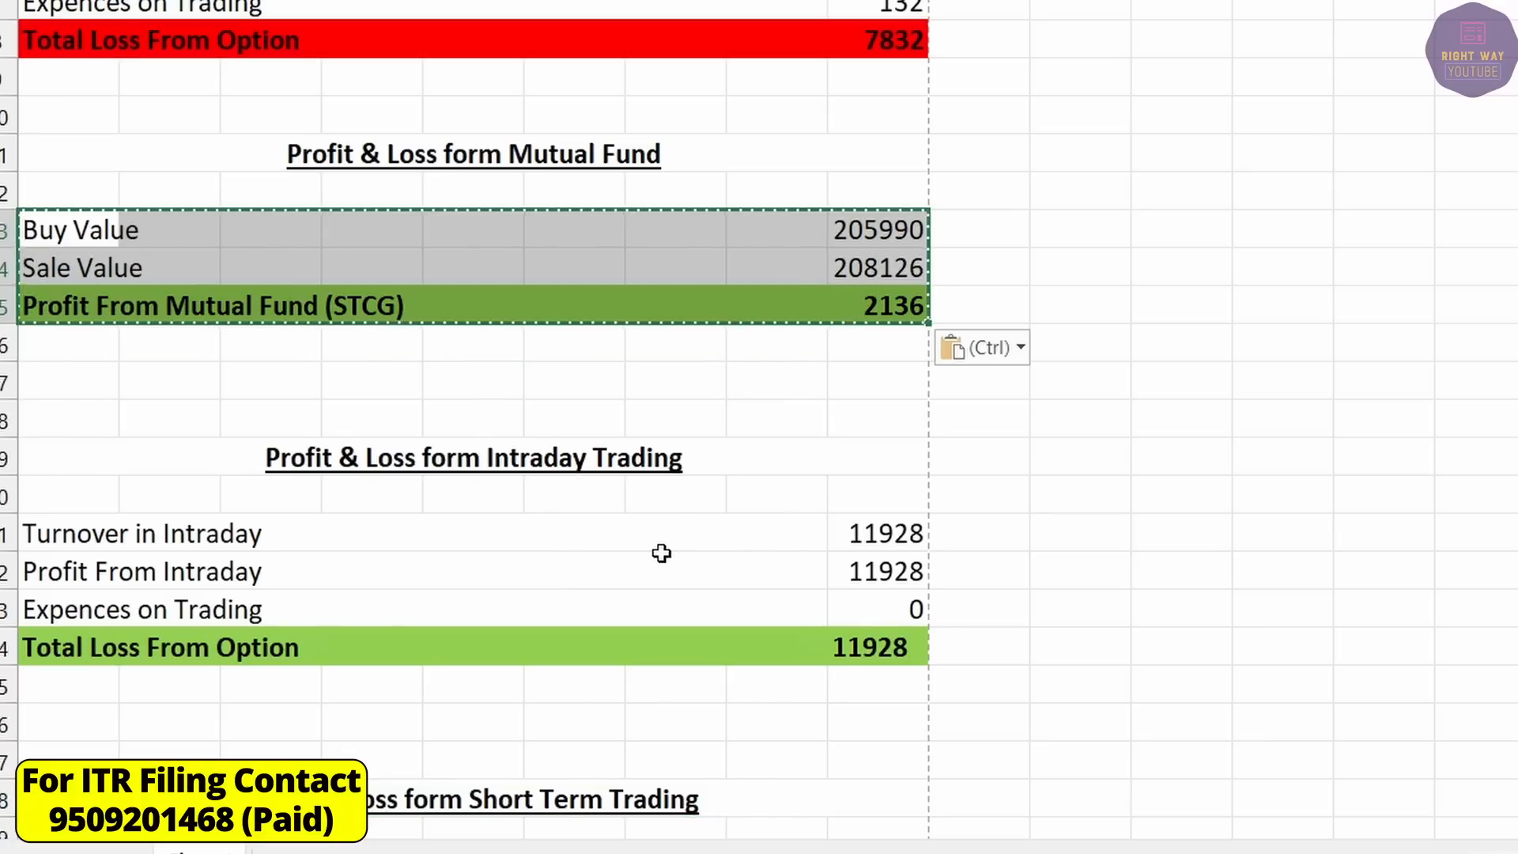
scroll(453, 502, "down", 2)
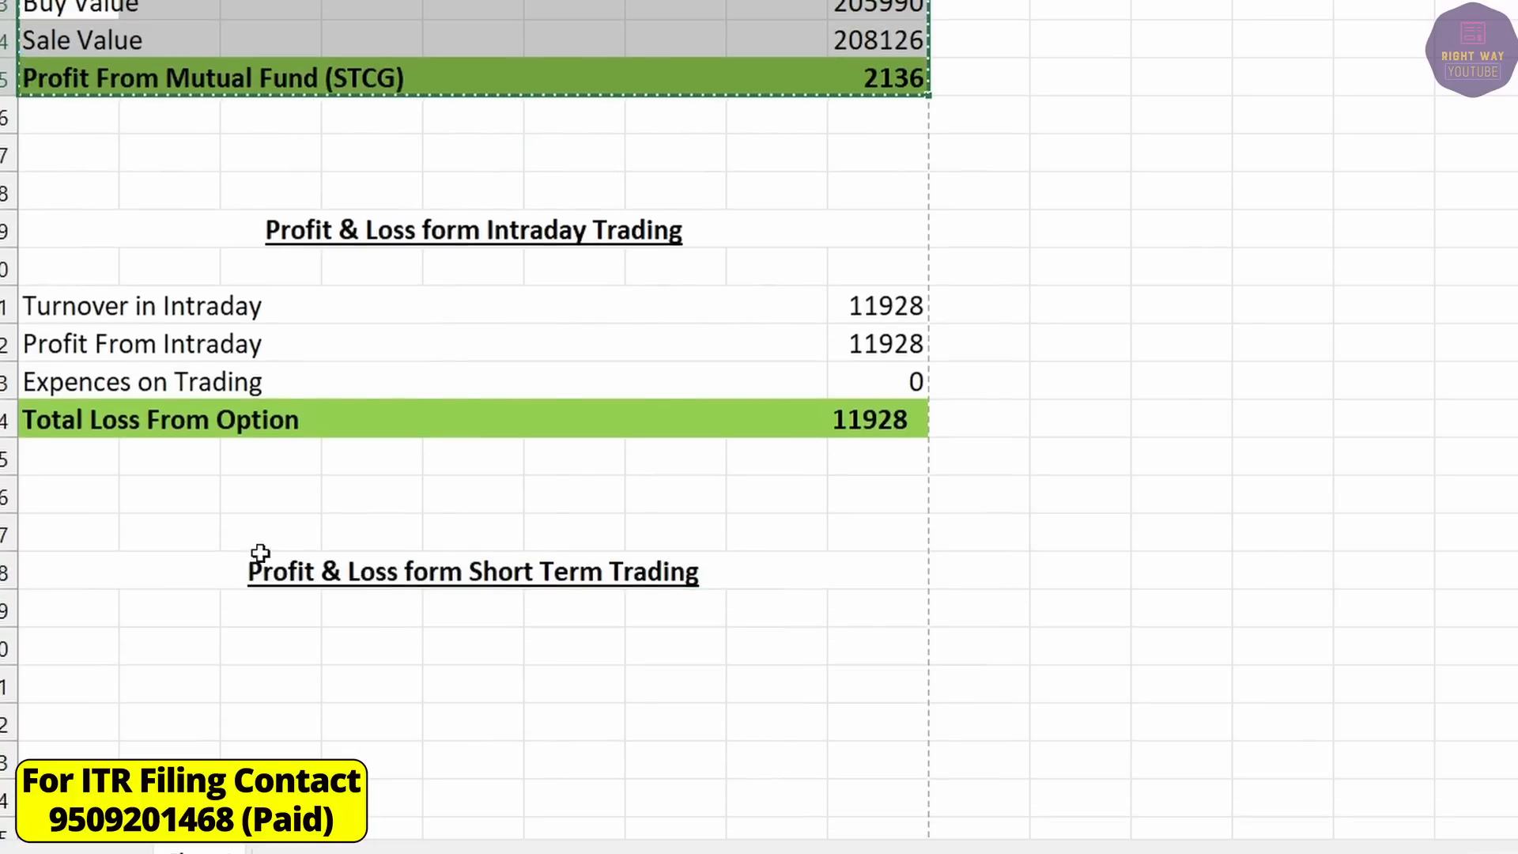
left_click(76, 656)
key("ctrl+v")
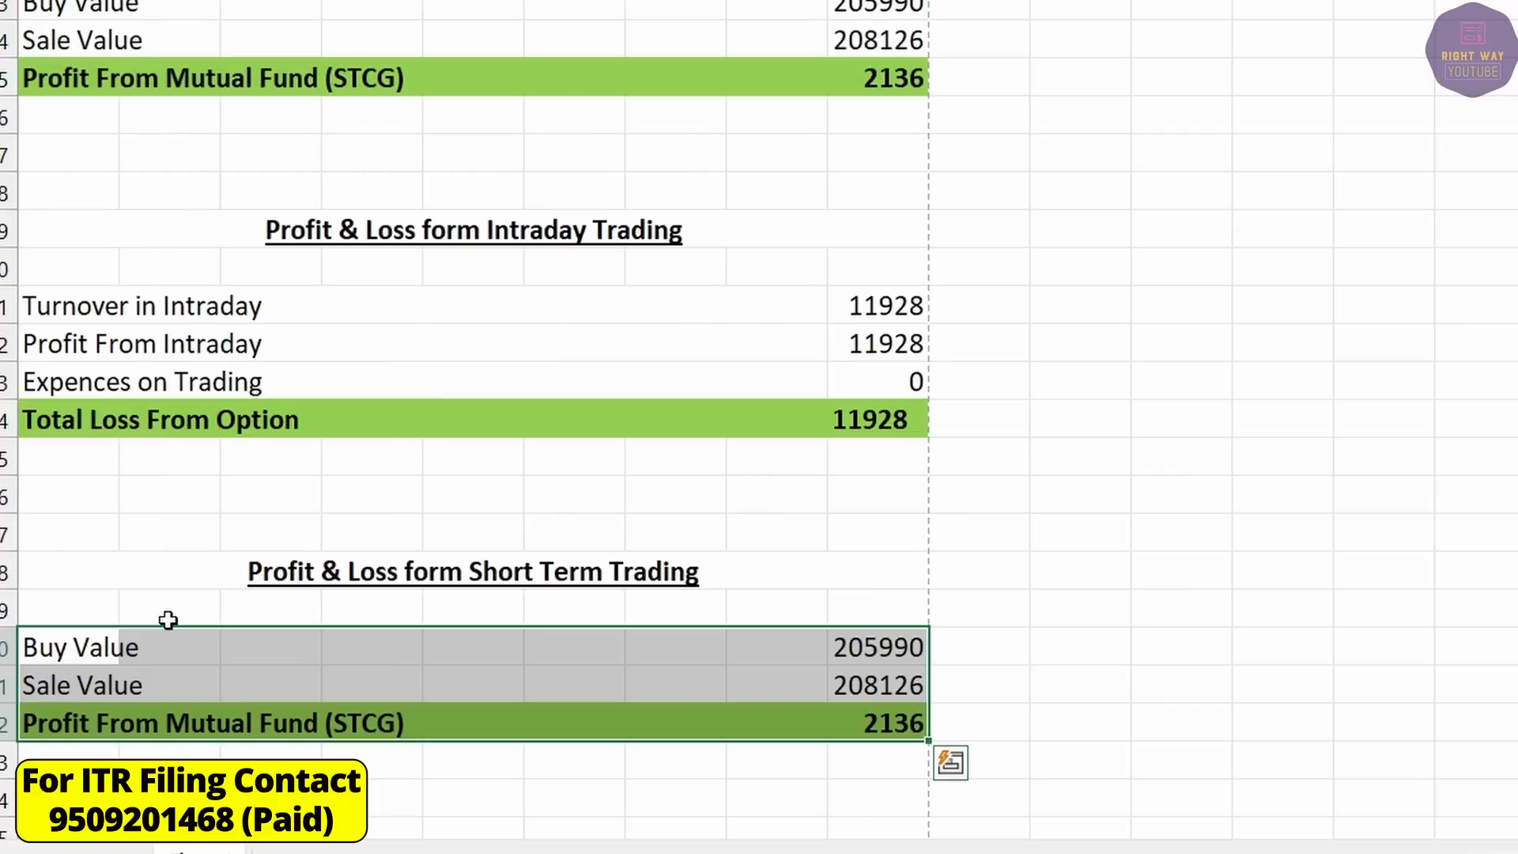
left_click(723, 645)
left_click_drag(883, 647, 891, 710)
key("Delete")
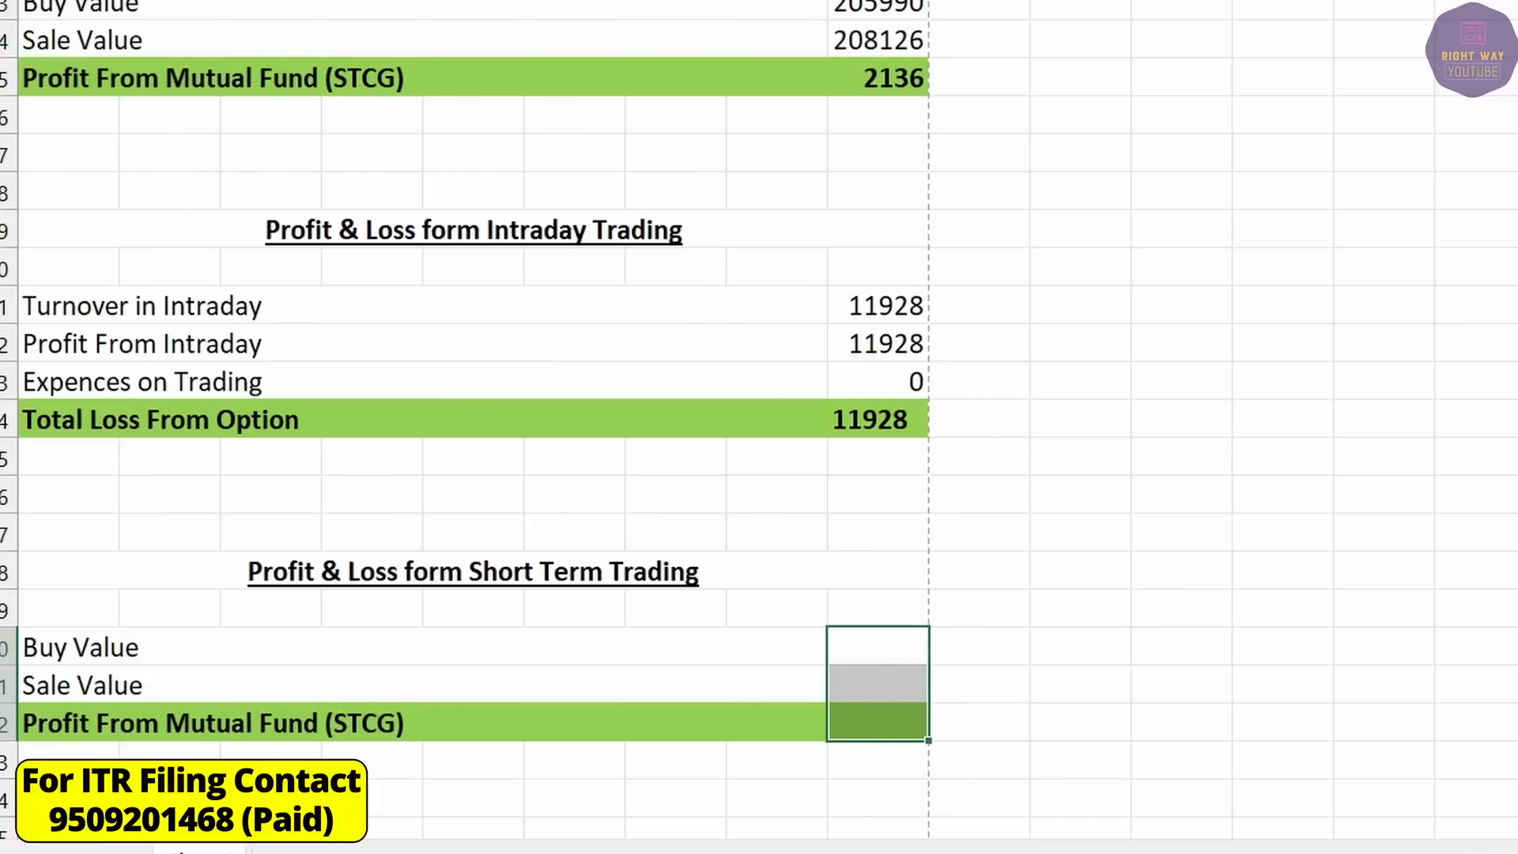
Look up the statement's short-term P&L and enter the STCG profit, corrected to 555463.
key("alt+Tab")
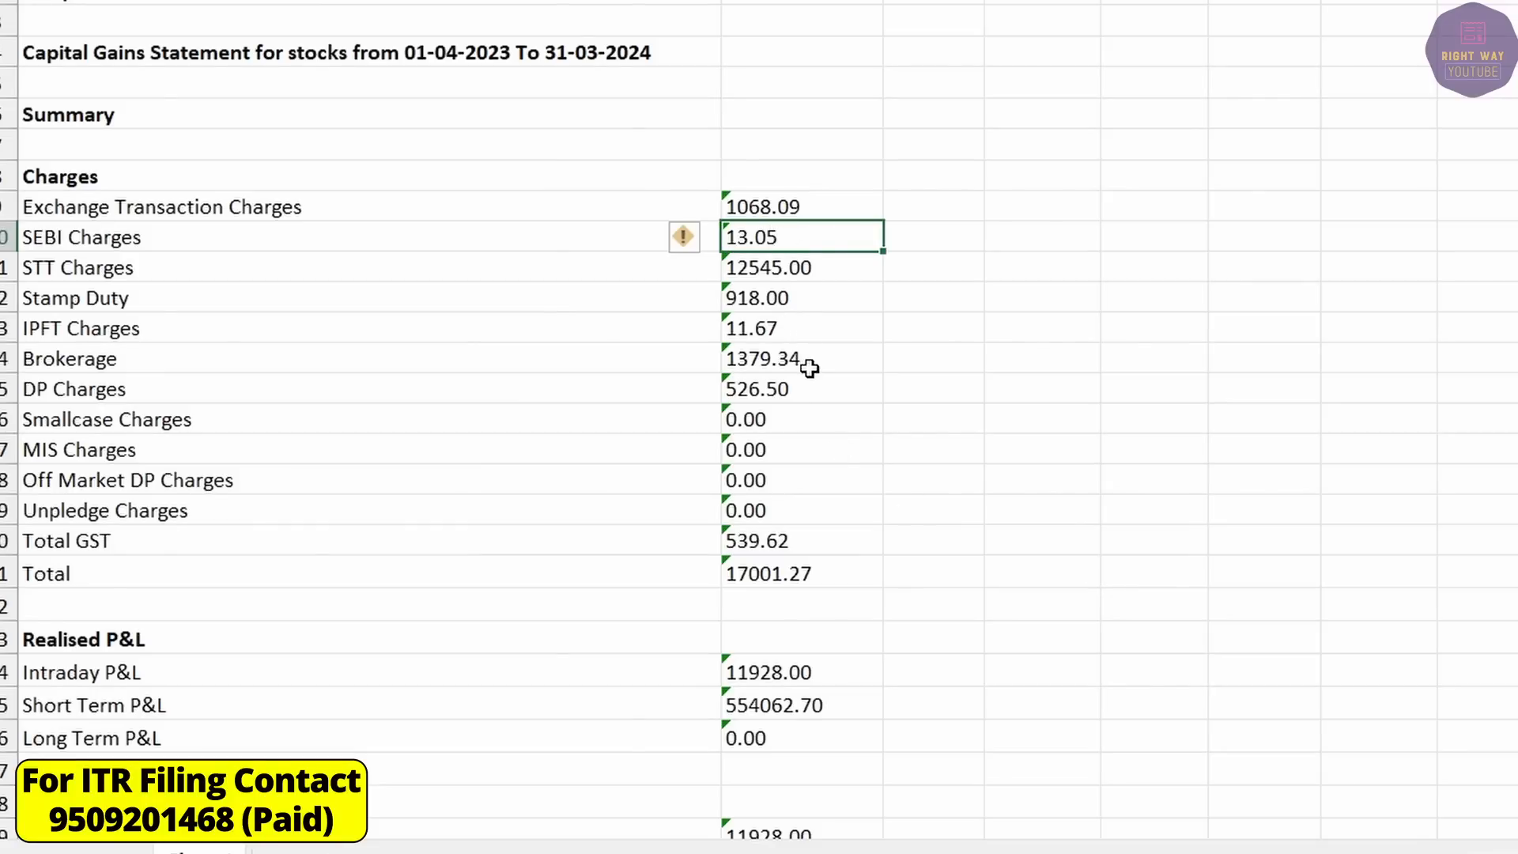
left_click(764, 708)
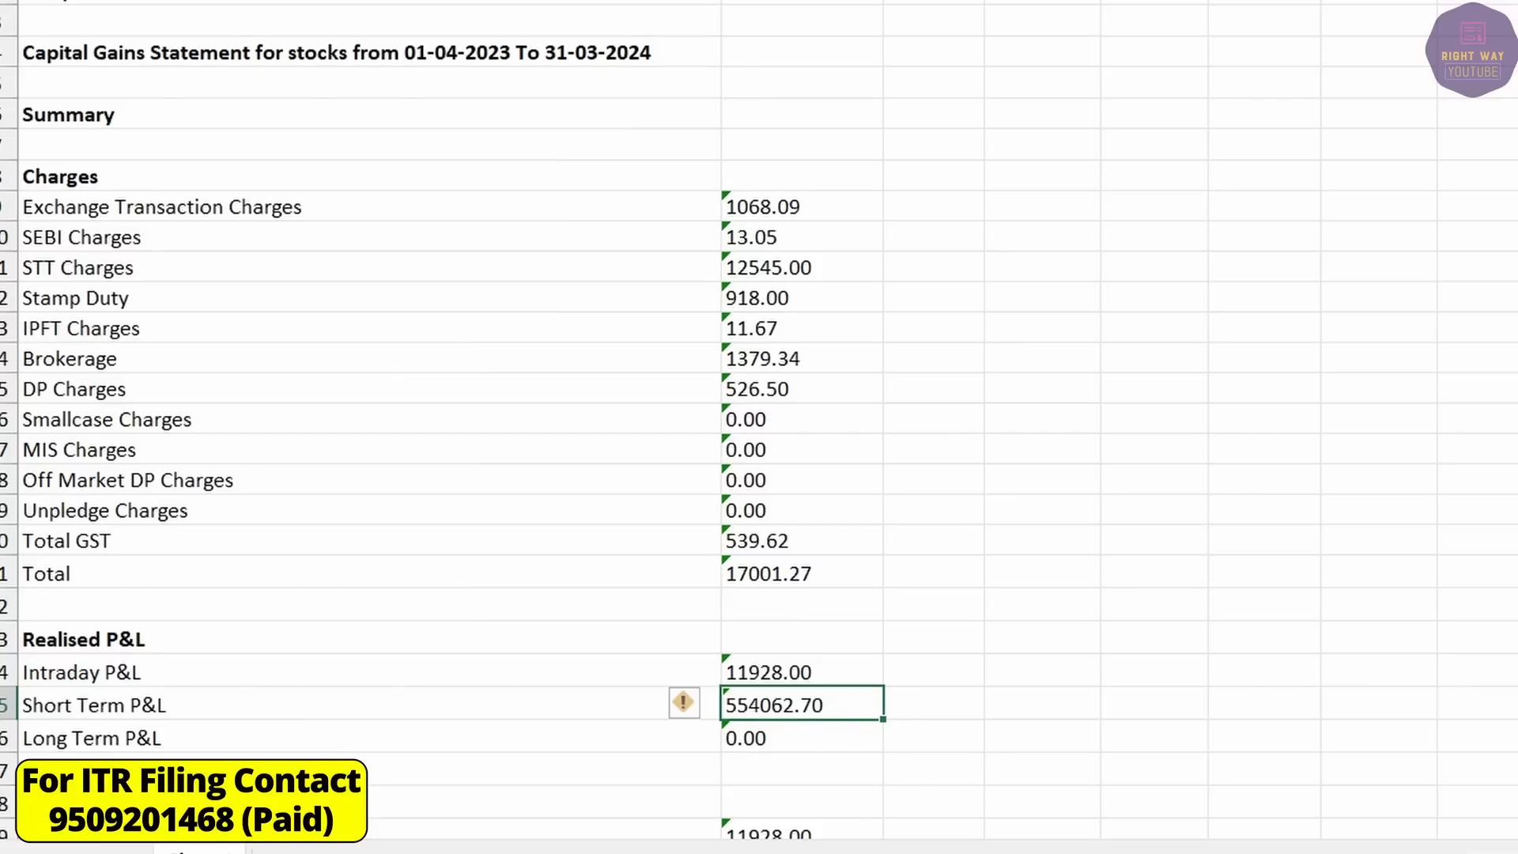
left_click(1452, 779)
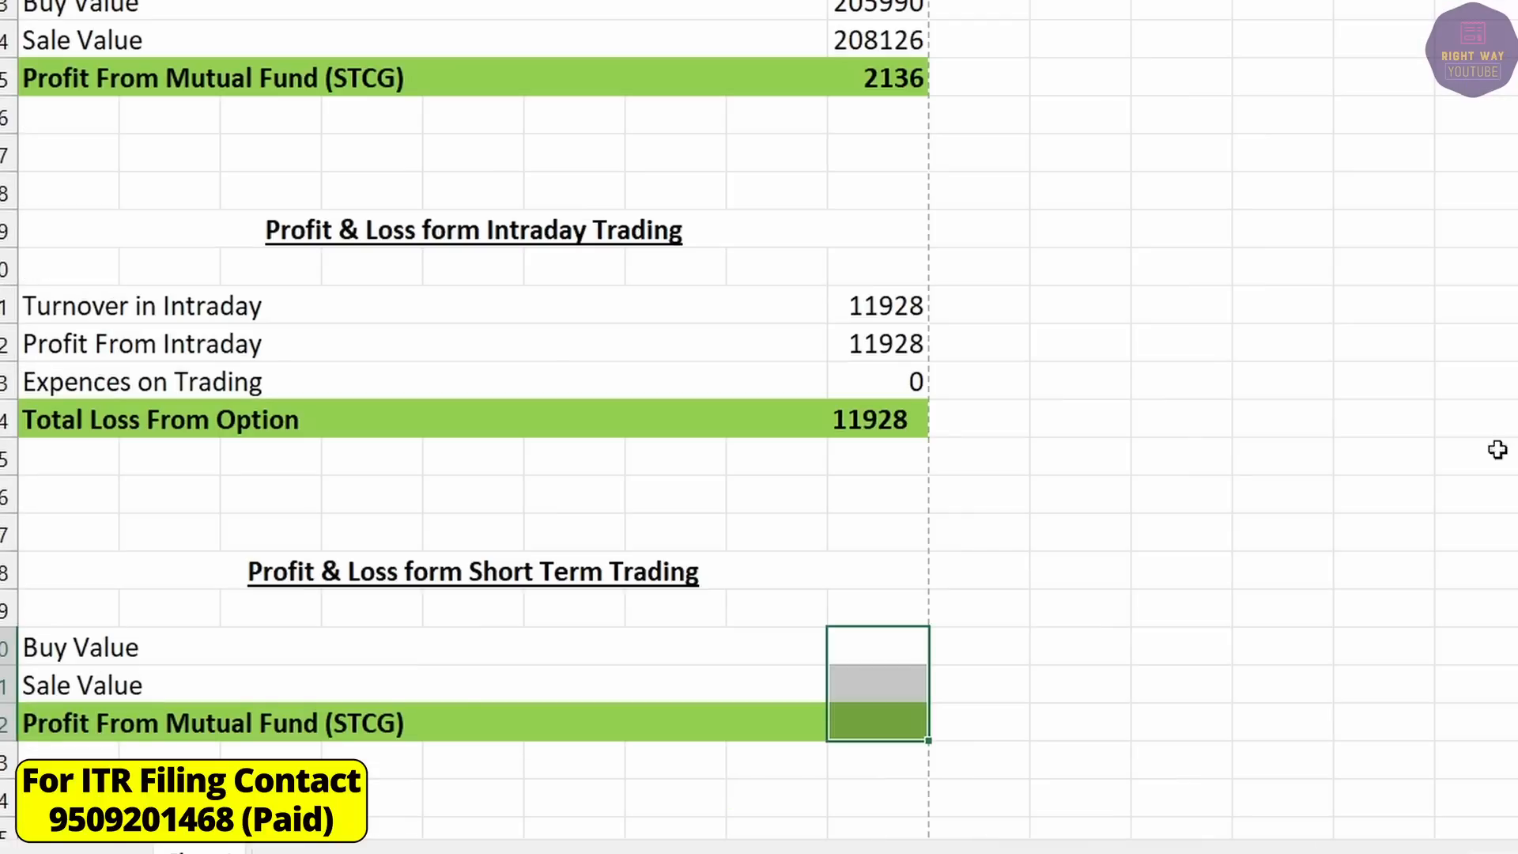
left_click(892, 725)
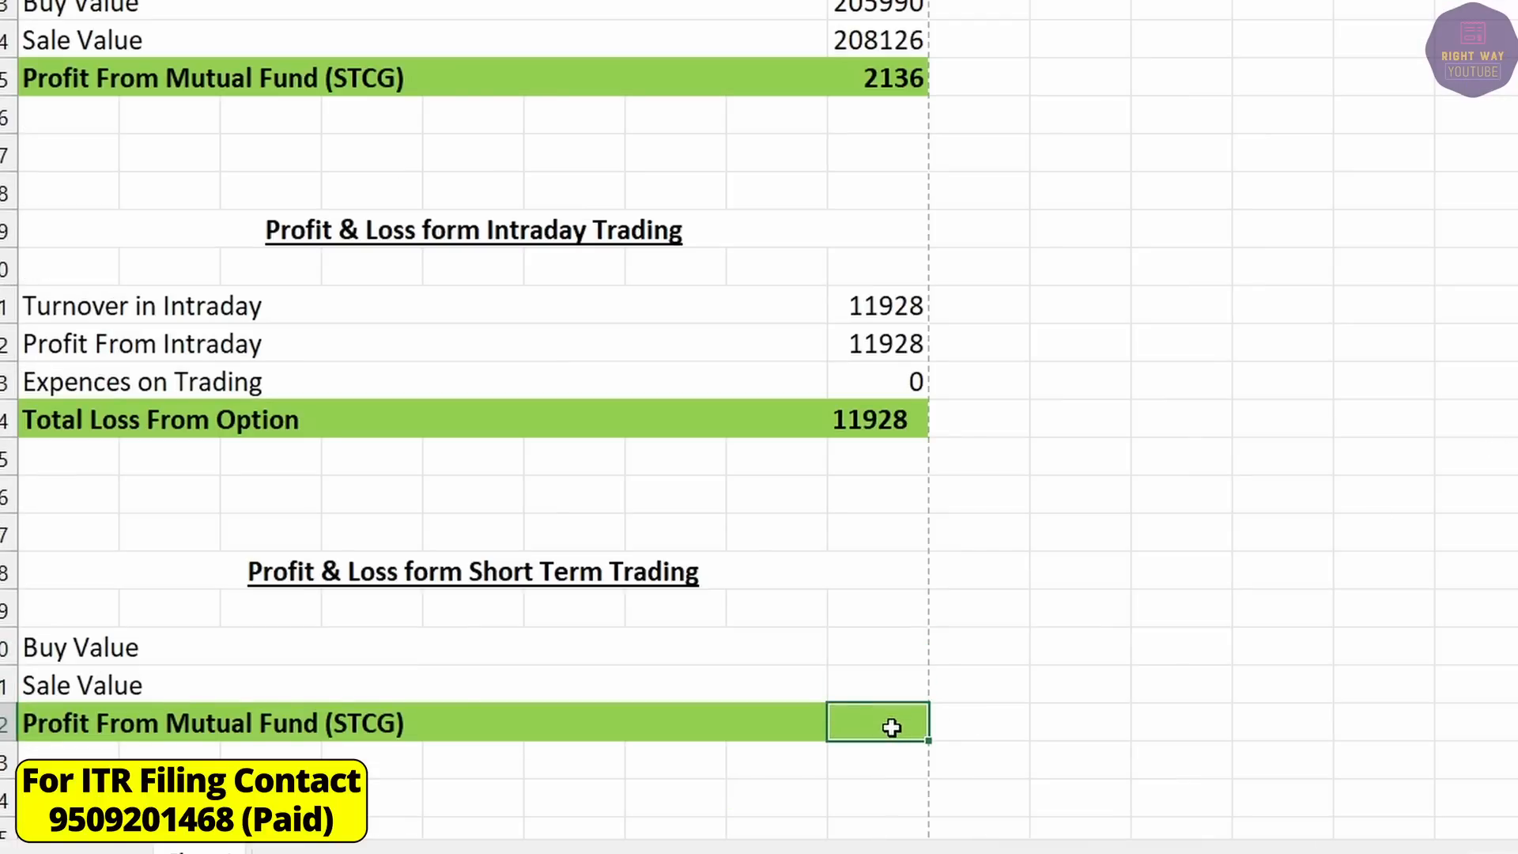
type("563070")
key("Return")
key("alt+Tab")
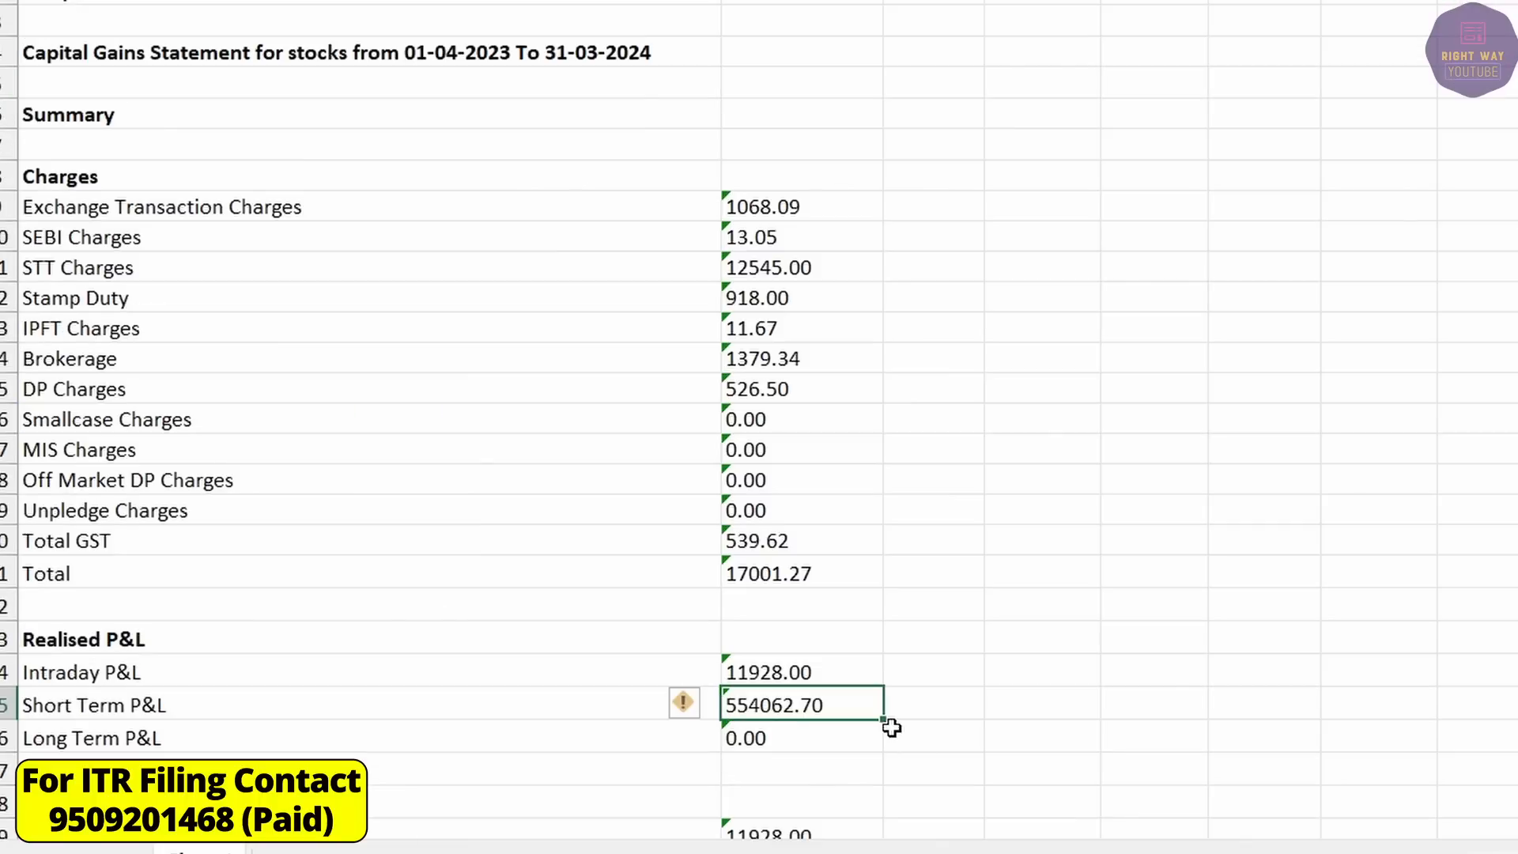
key("alt+Tab")
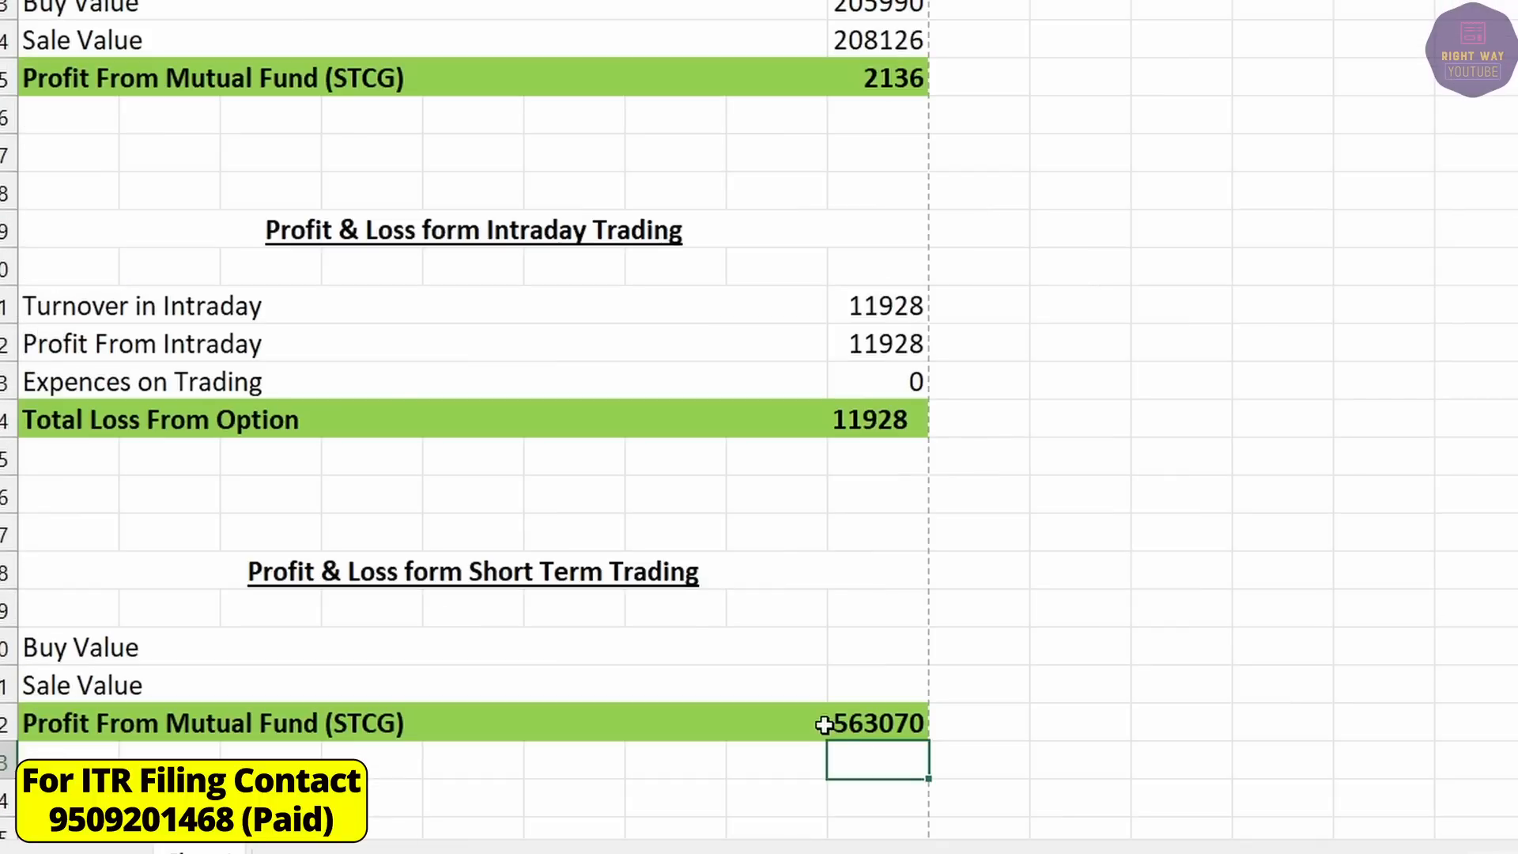
left_click(834, 726)
type("554")
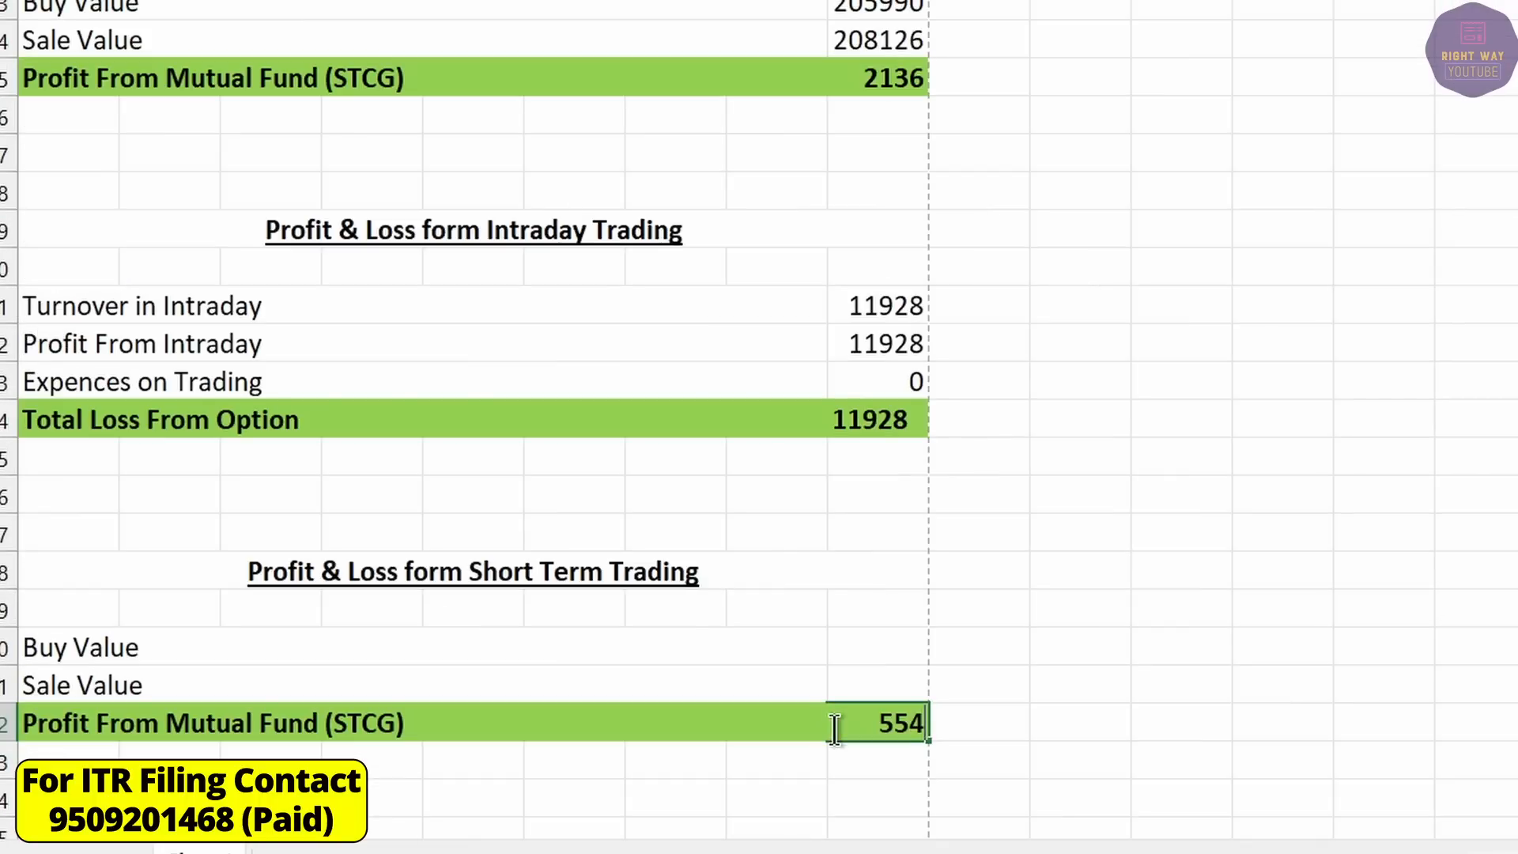
type("63")
key("Return")
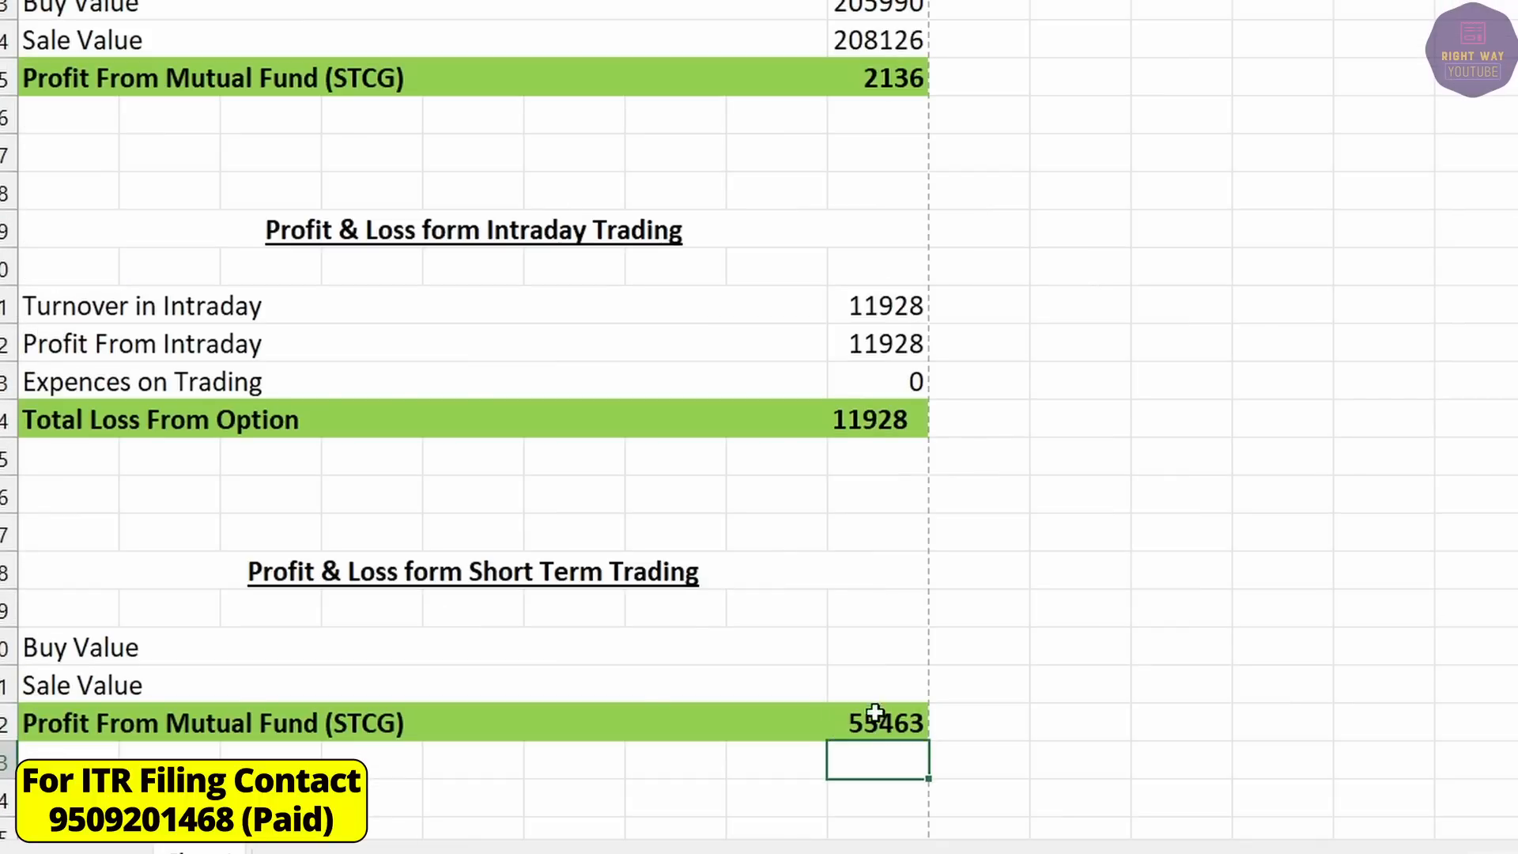
Rename the profit row to 'Proft STCG' and go back to the capital gains statement.
left_click(656, 708)
type("Proft STCG")
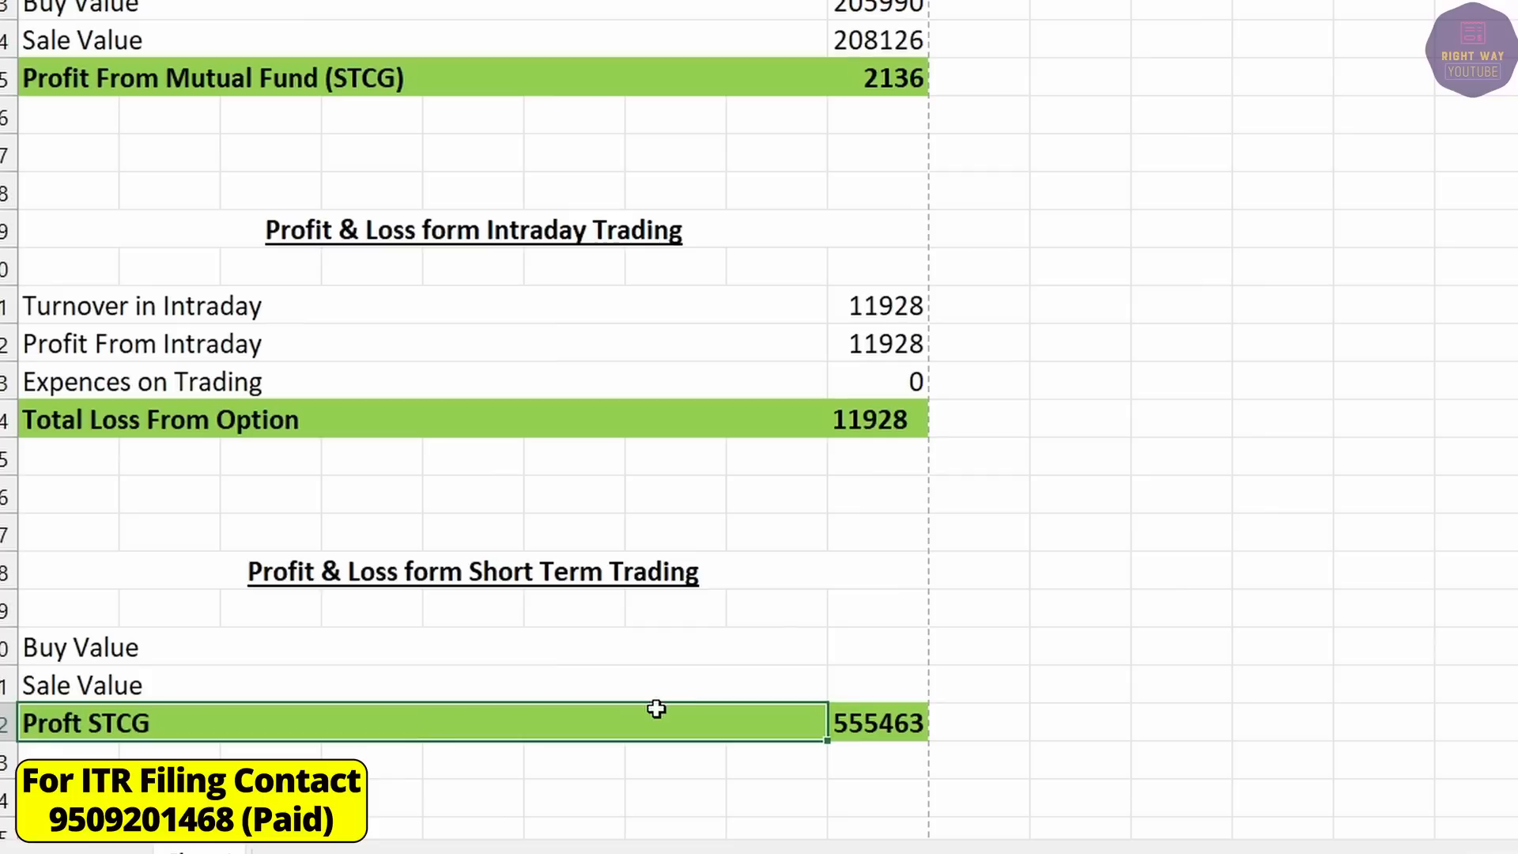
left_click(205, 644)
left_click(869, 650)
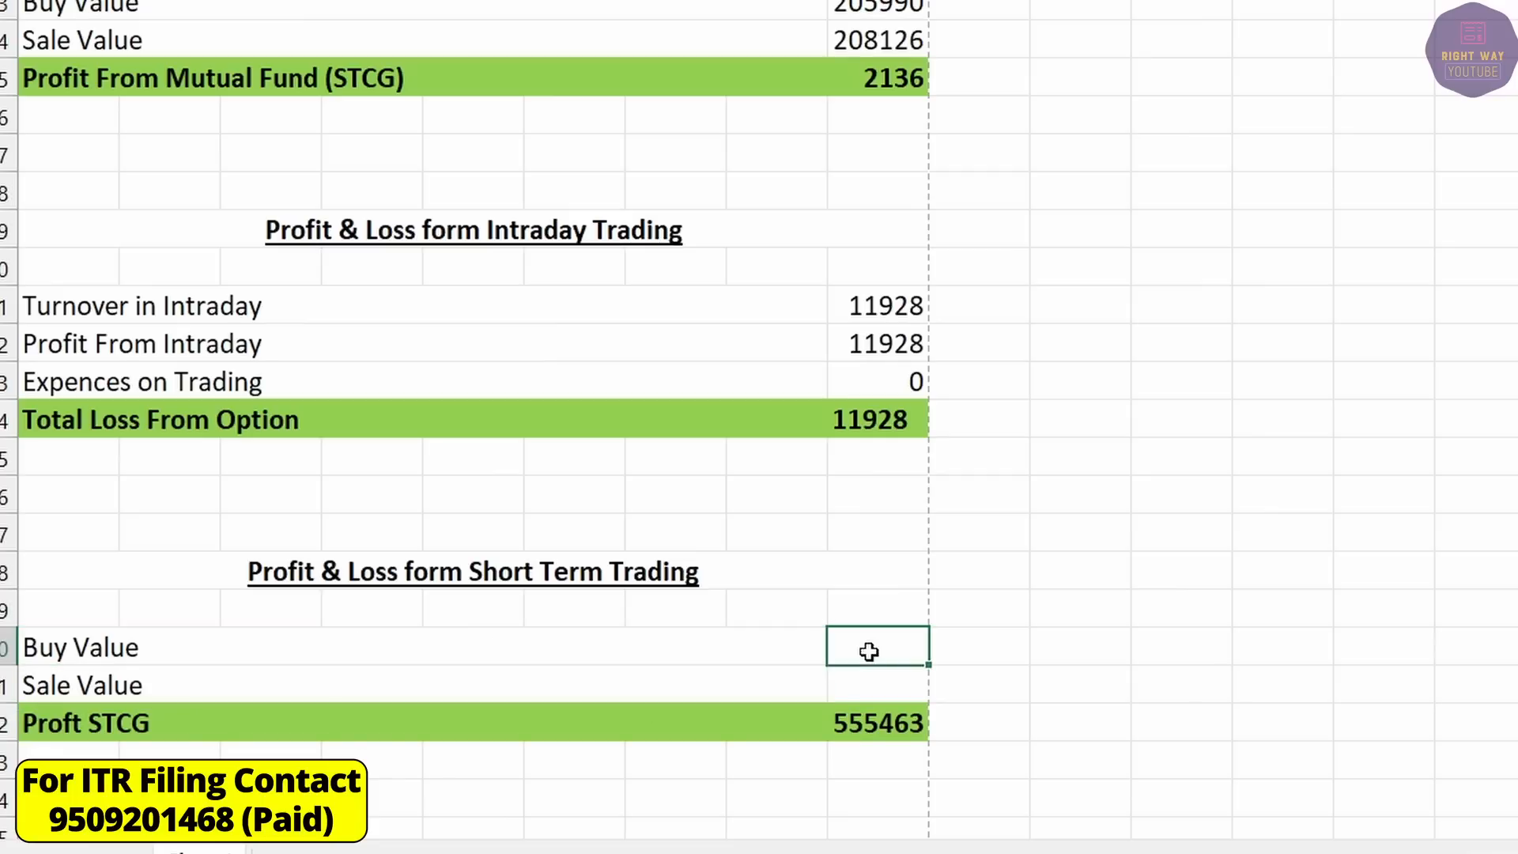
key("alt+Tab")
scroll(968, 662, "down", 9)
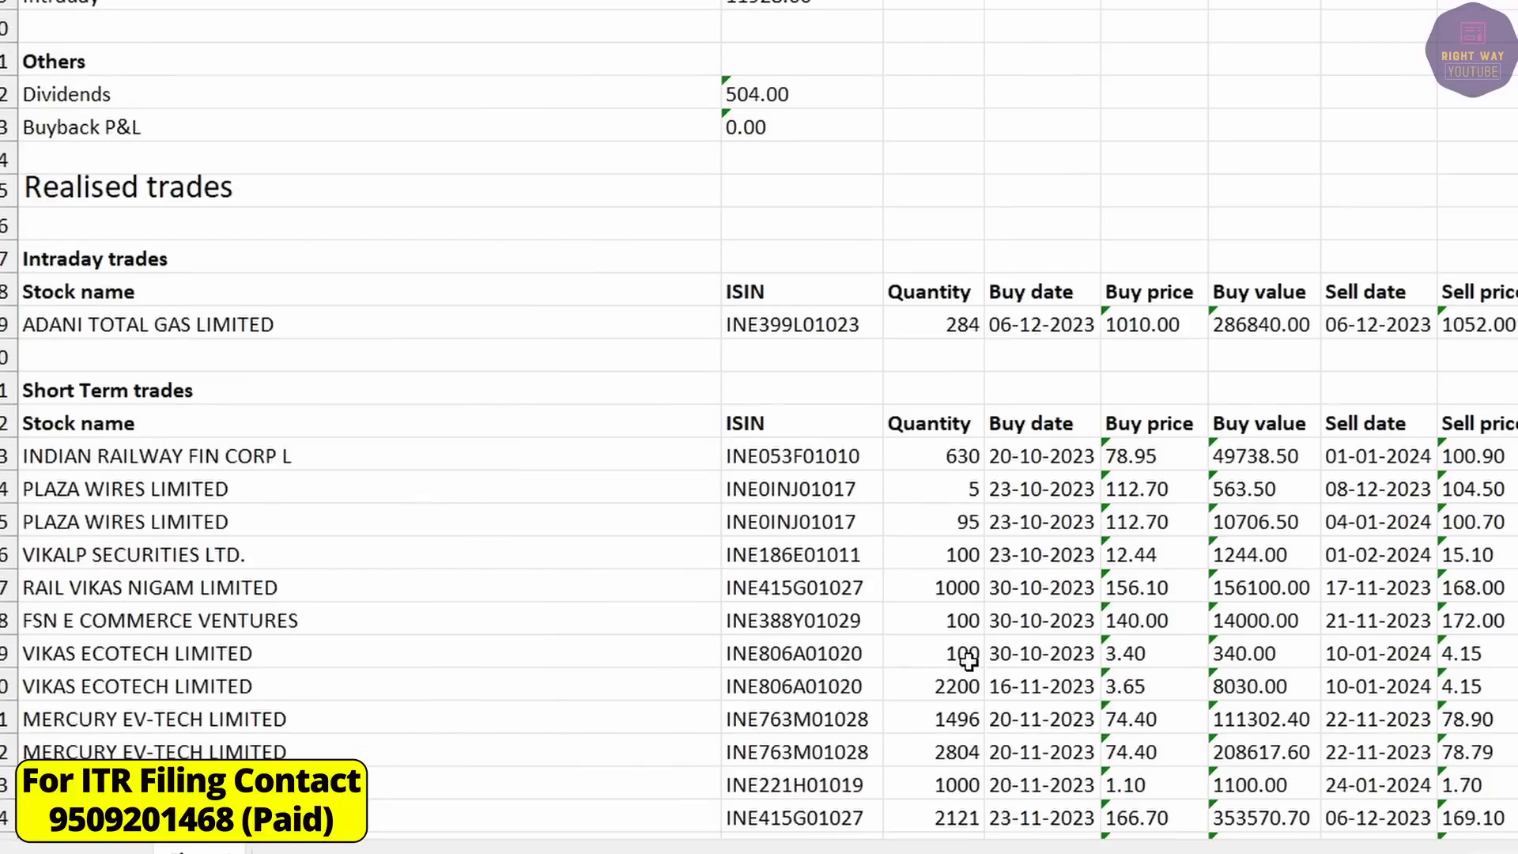
left_click_drag(63, 408, 1486, 718)
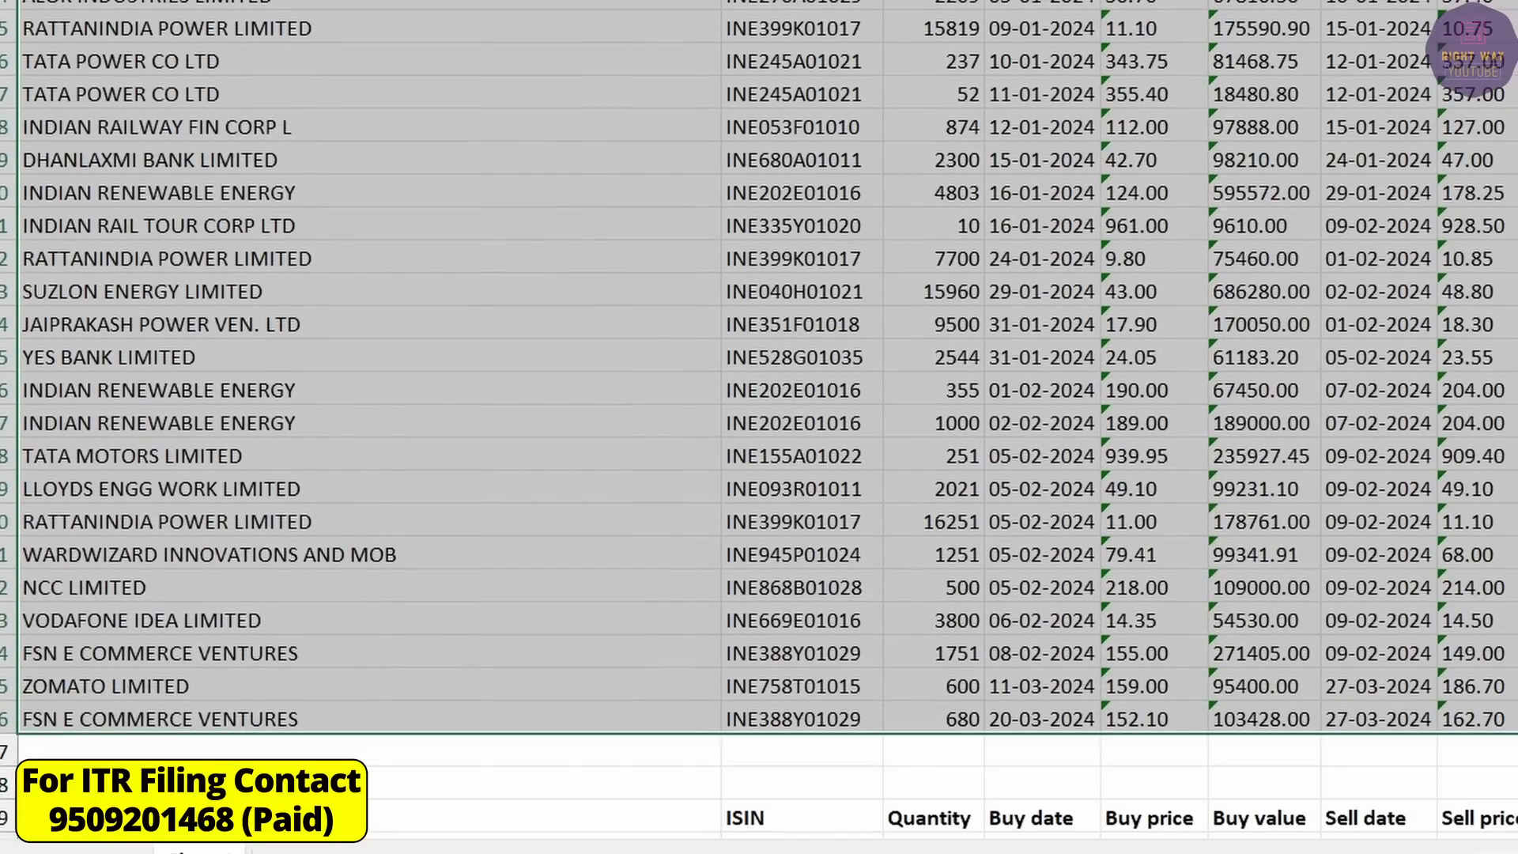
scroll(1304, 450, "down", 1)
scroll(1304, 451, "up", 14)
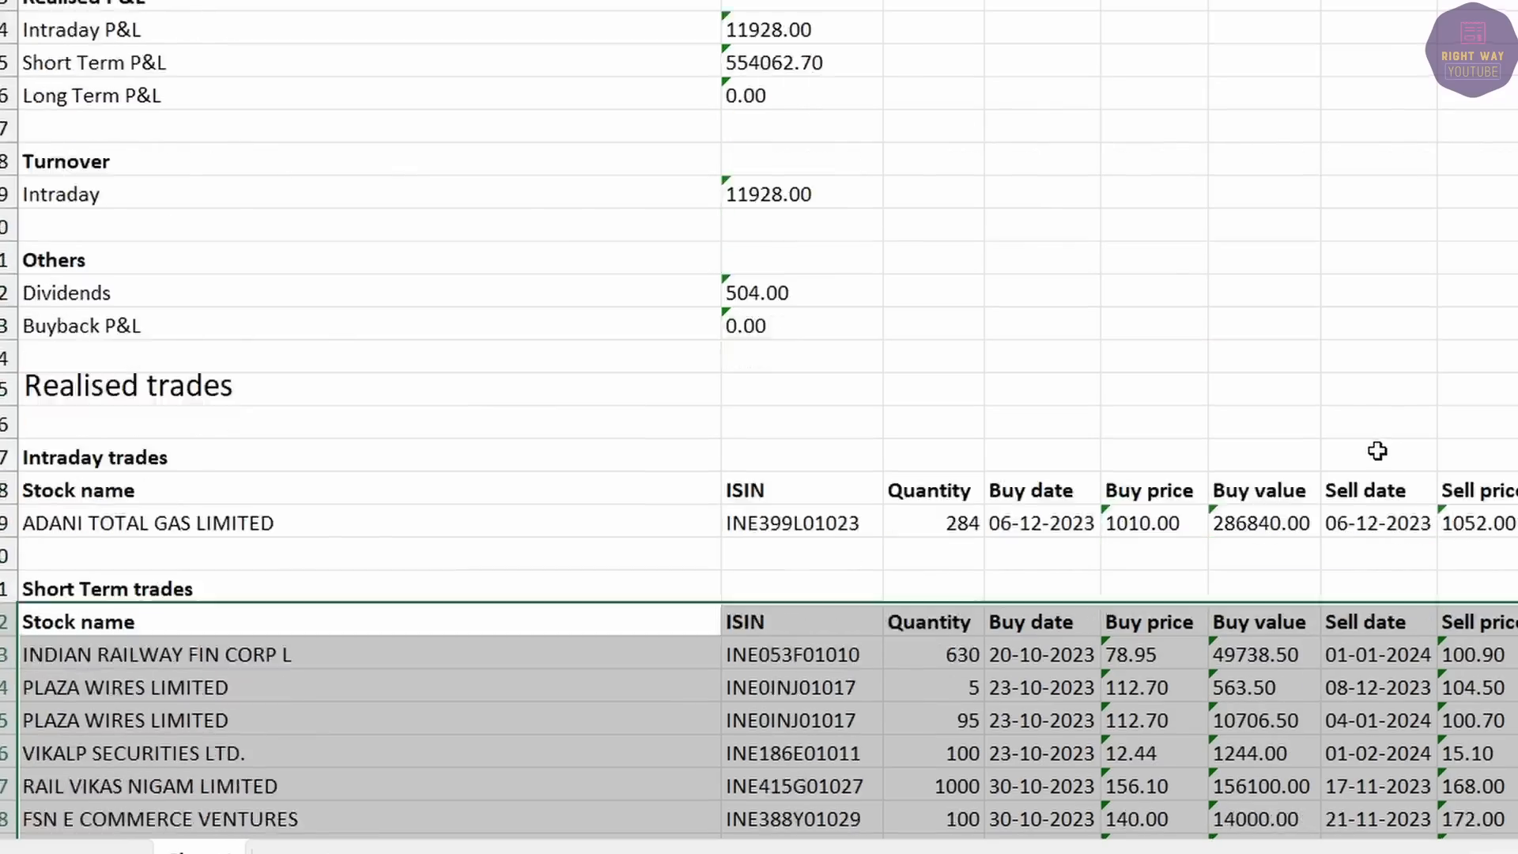
scroll(1359, 411, "down", 4)
left_click(1237, 293)
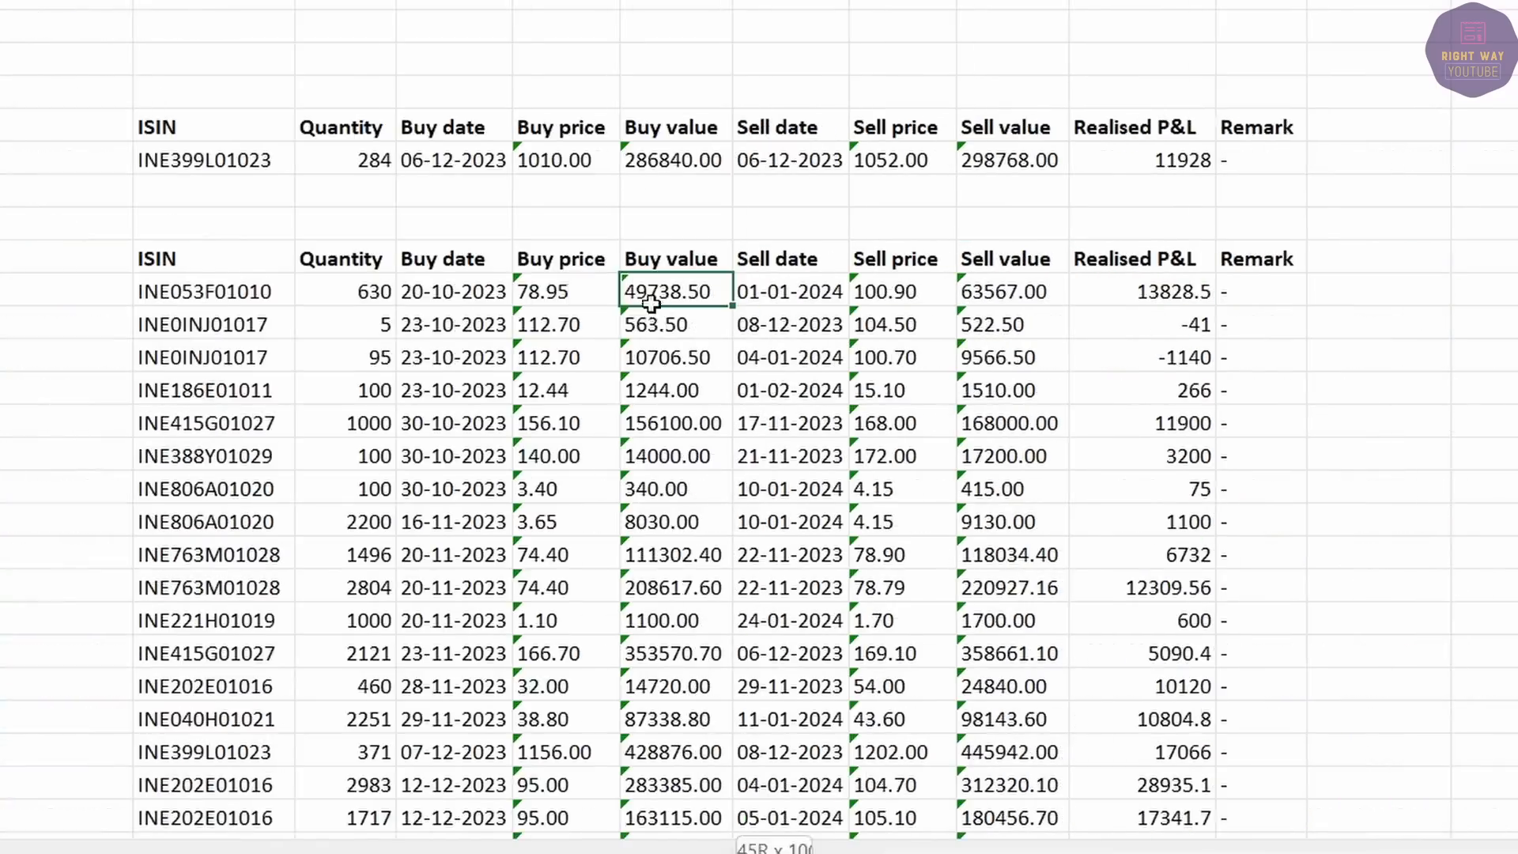
key("ctrl+shift+Down")
scroll(632, 151, "up", 6)
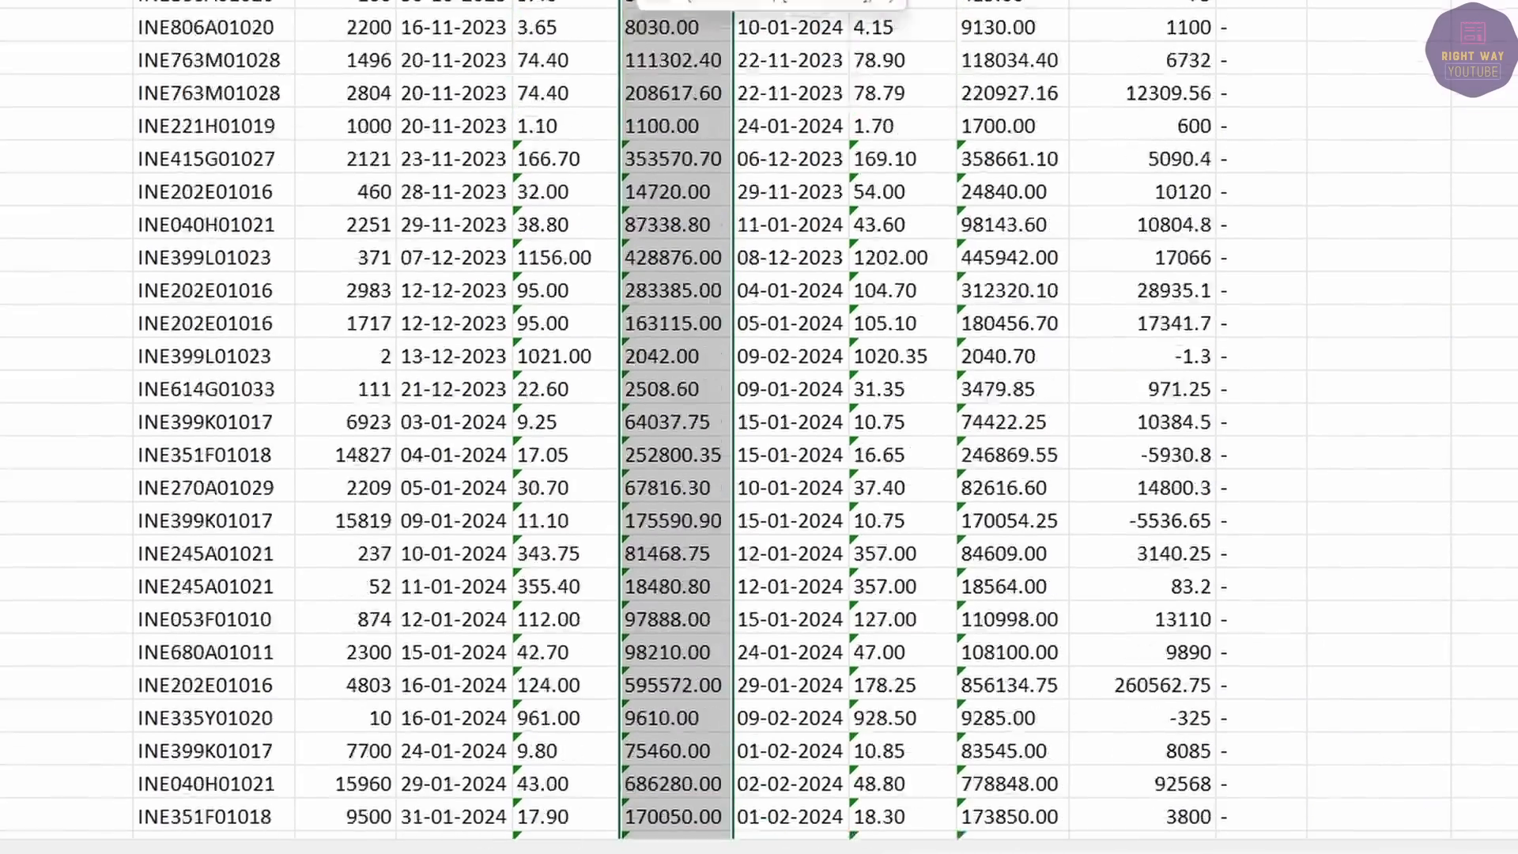
key("alt+equal")
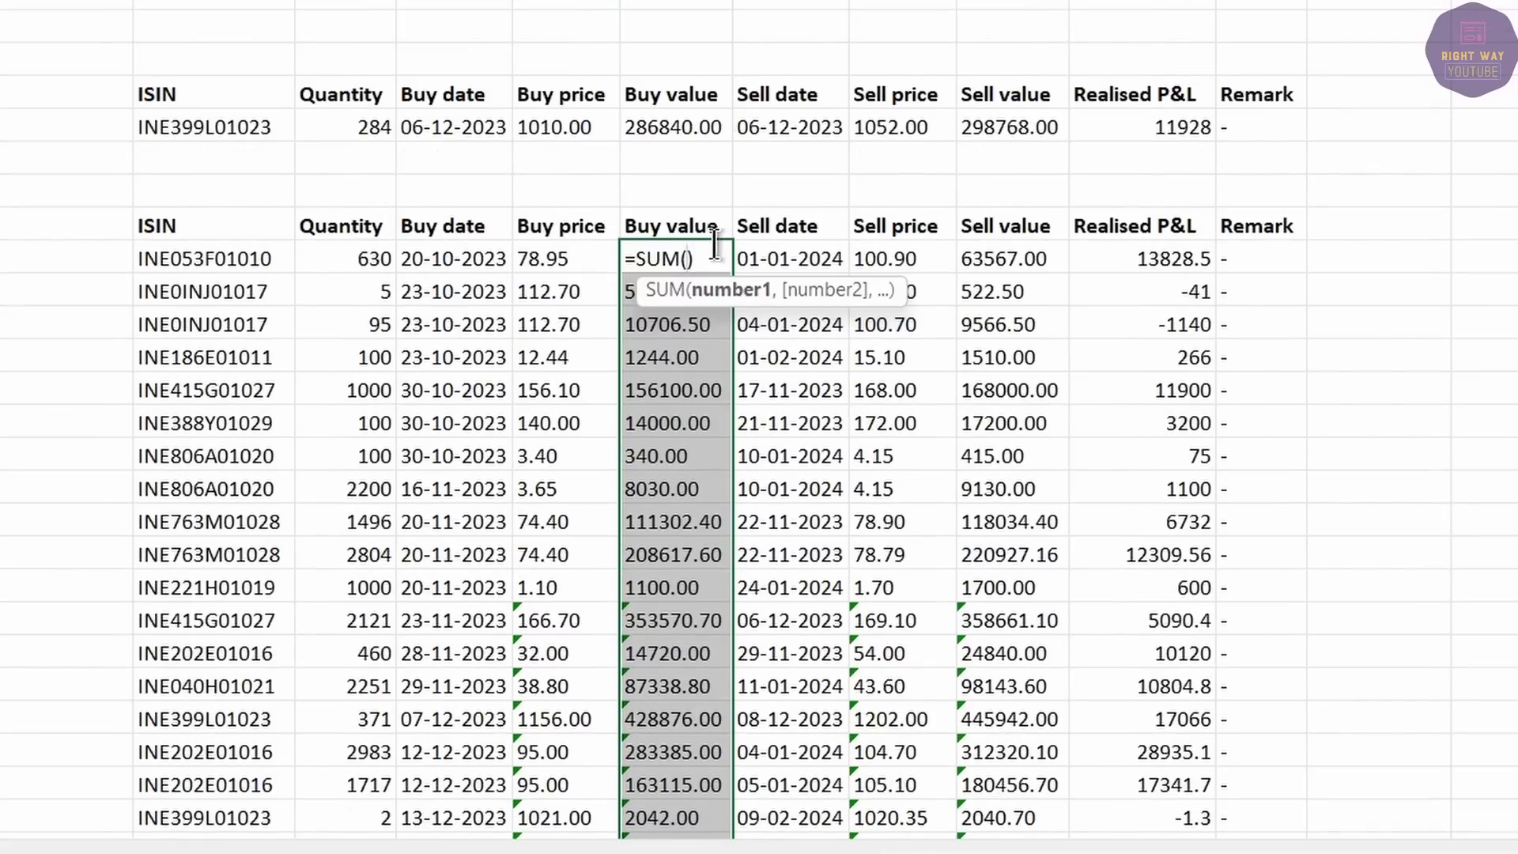
key("BackSpace")
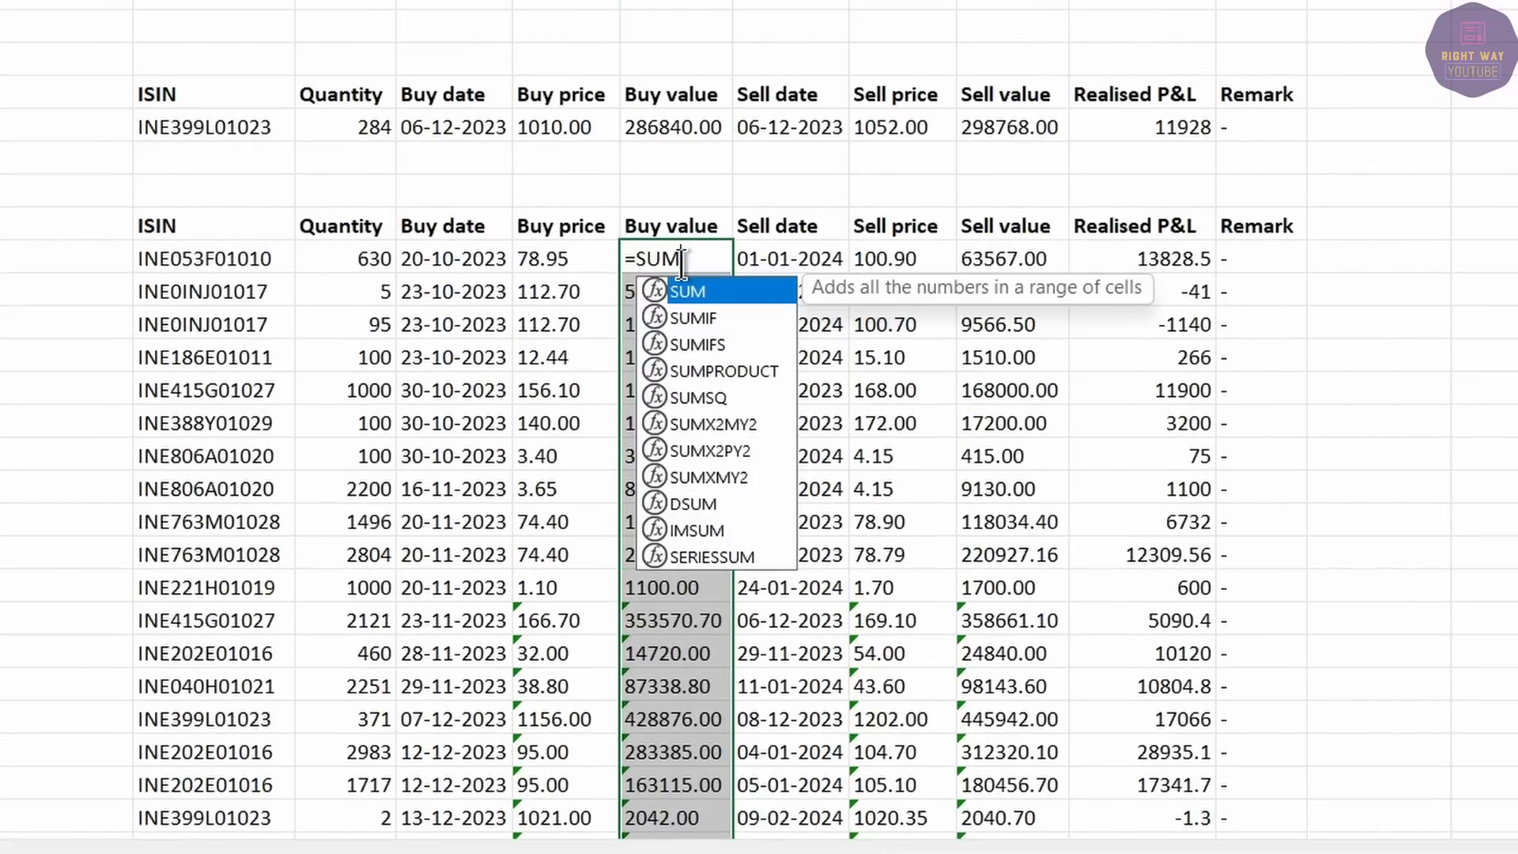
key("Escape")
Replace the Remark heading with 'buy value' and add a 'sale value' heading beside it.
left_click(1279, 229)
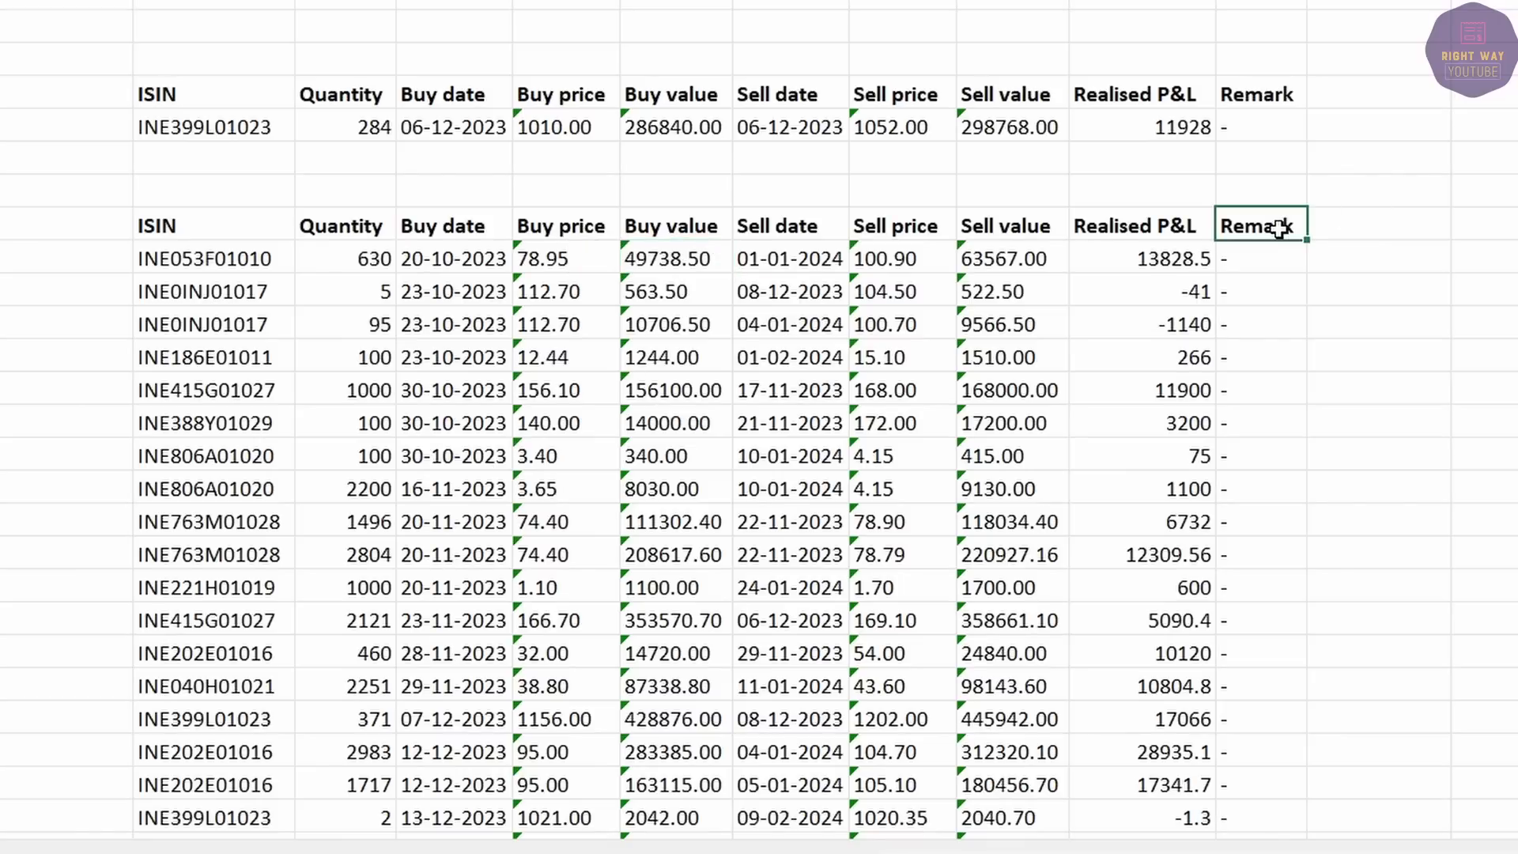
type("buy va")
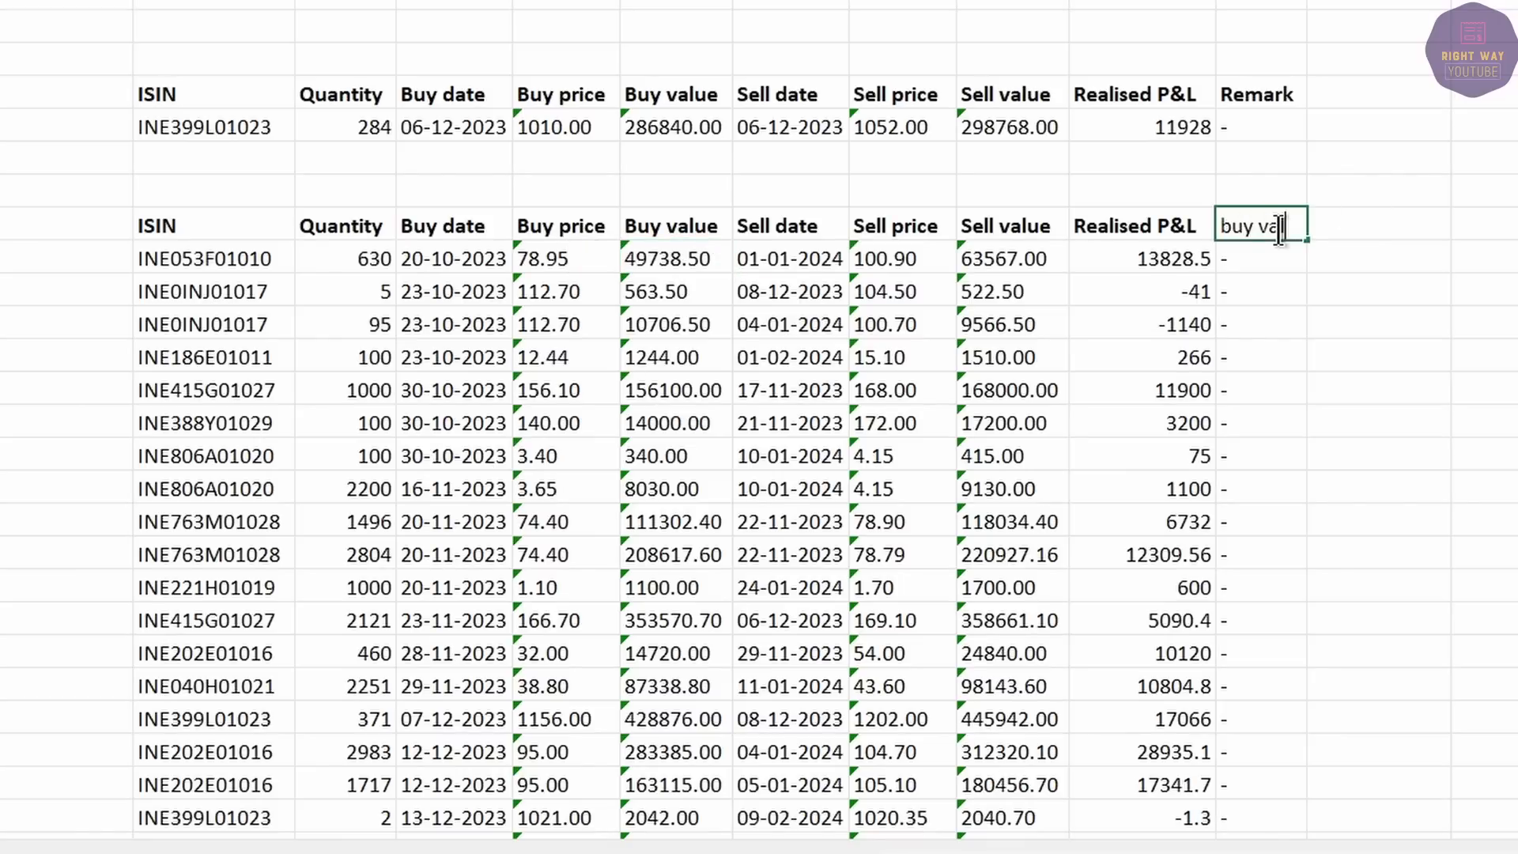
type("lue")
key("Tab")
type("sale value")
key("Return")
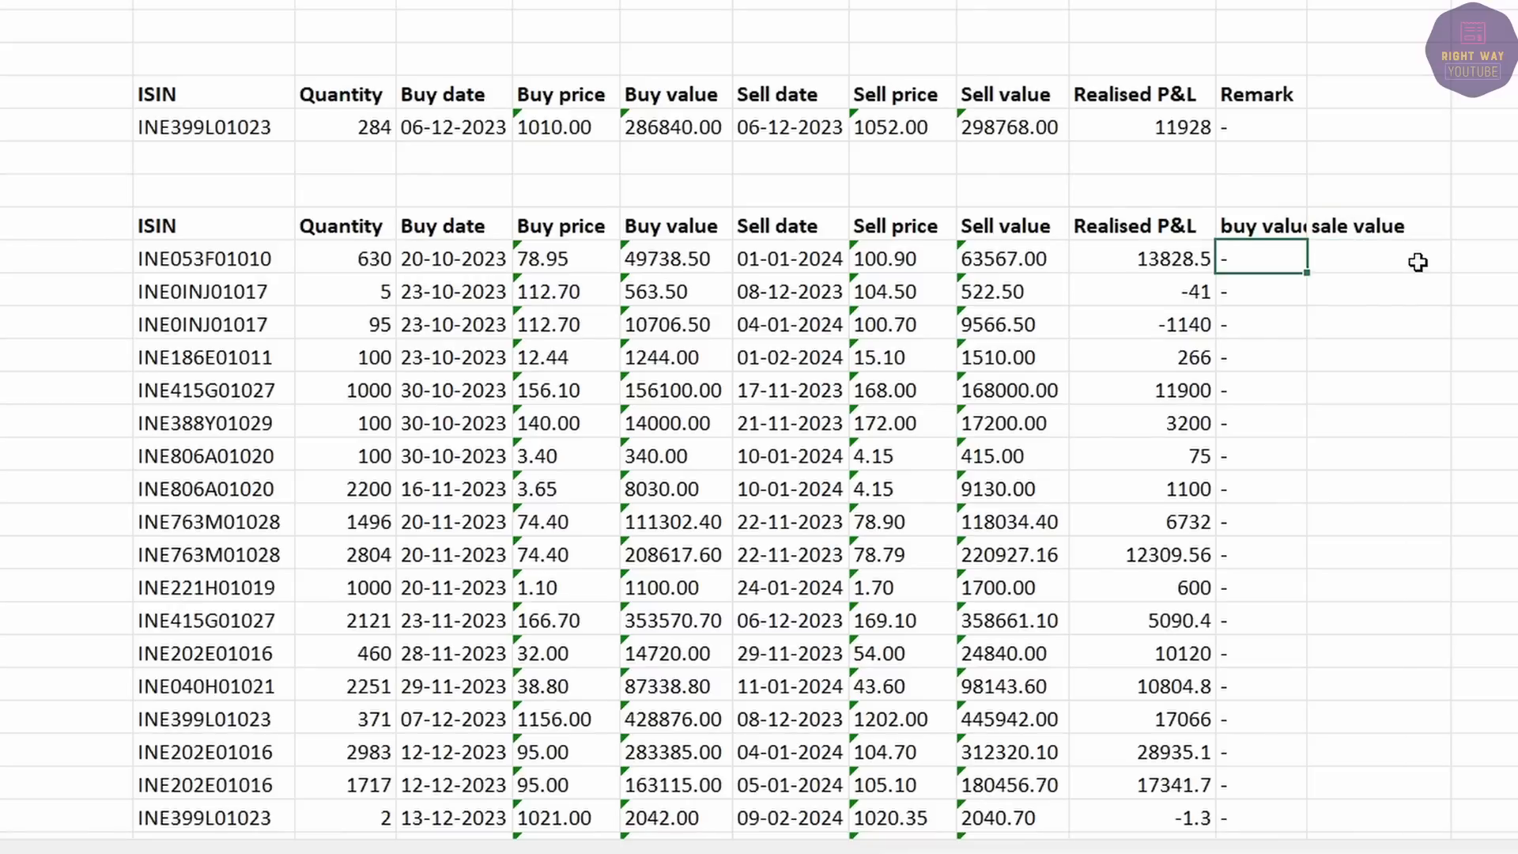
Compute buy value as buy price times quantity and fill it down every trade.
type("=")
left_click(546, 251)
type("*")
left_click(348, 251)
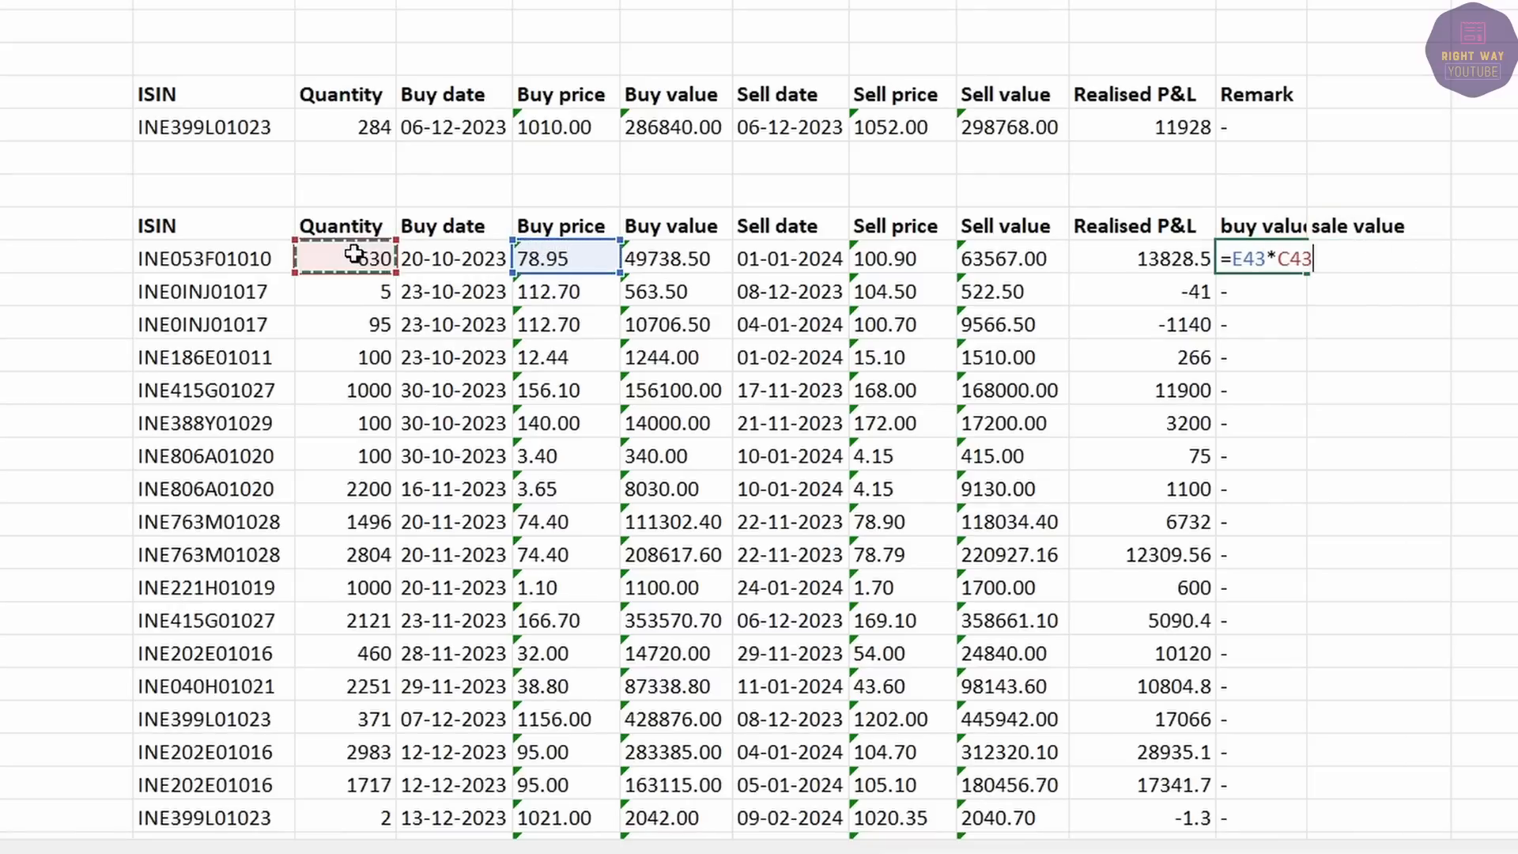
key("Return")
left_click(1257, 258)
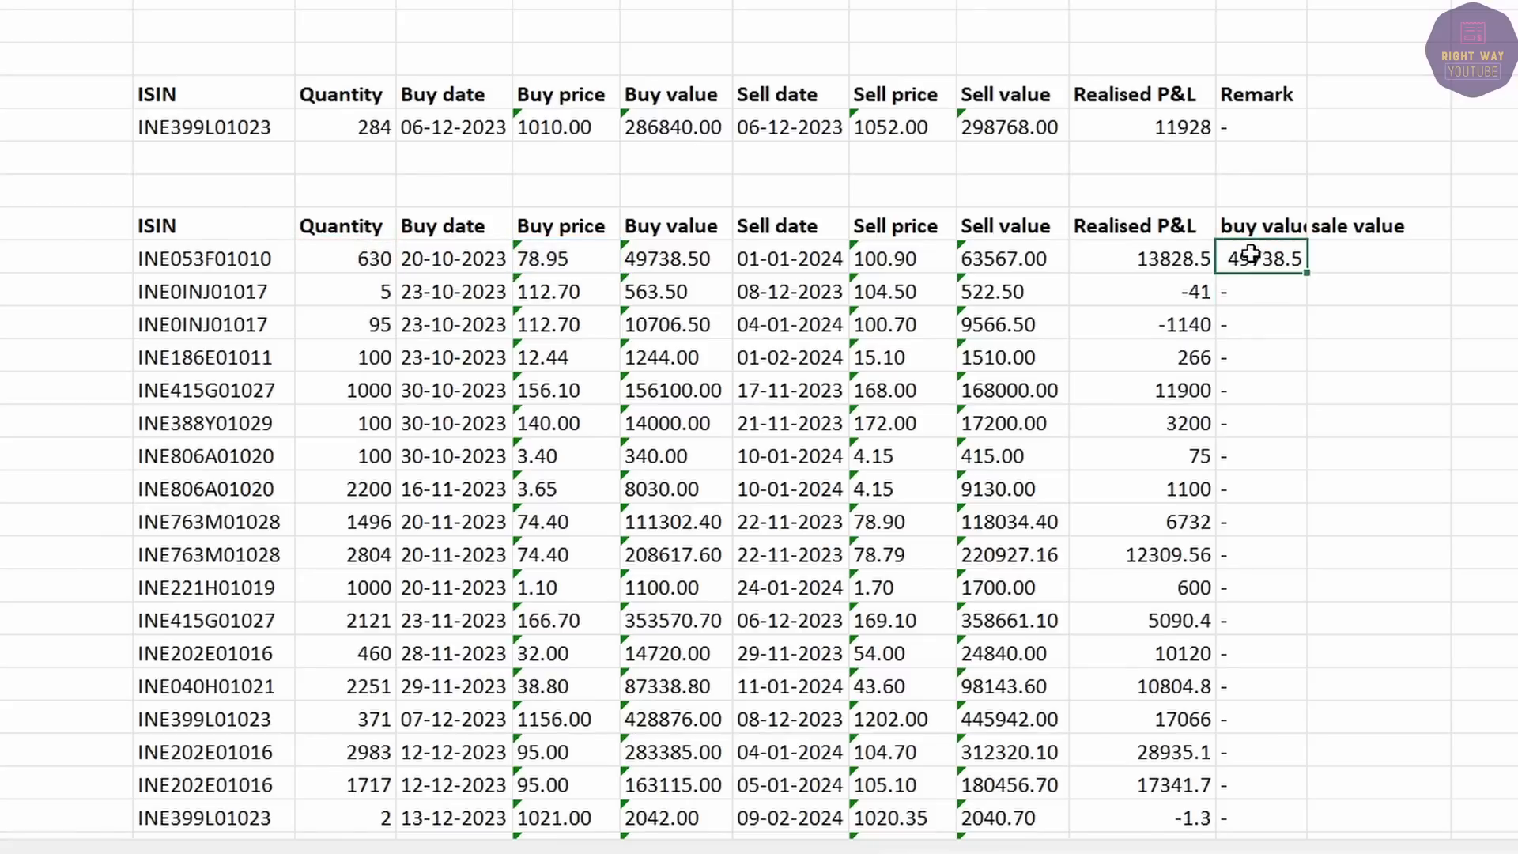
left_click(685, 258)
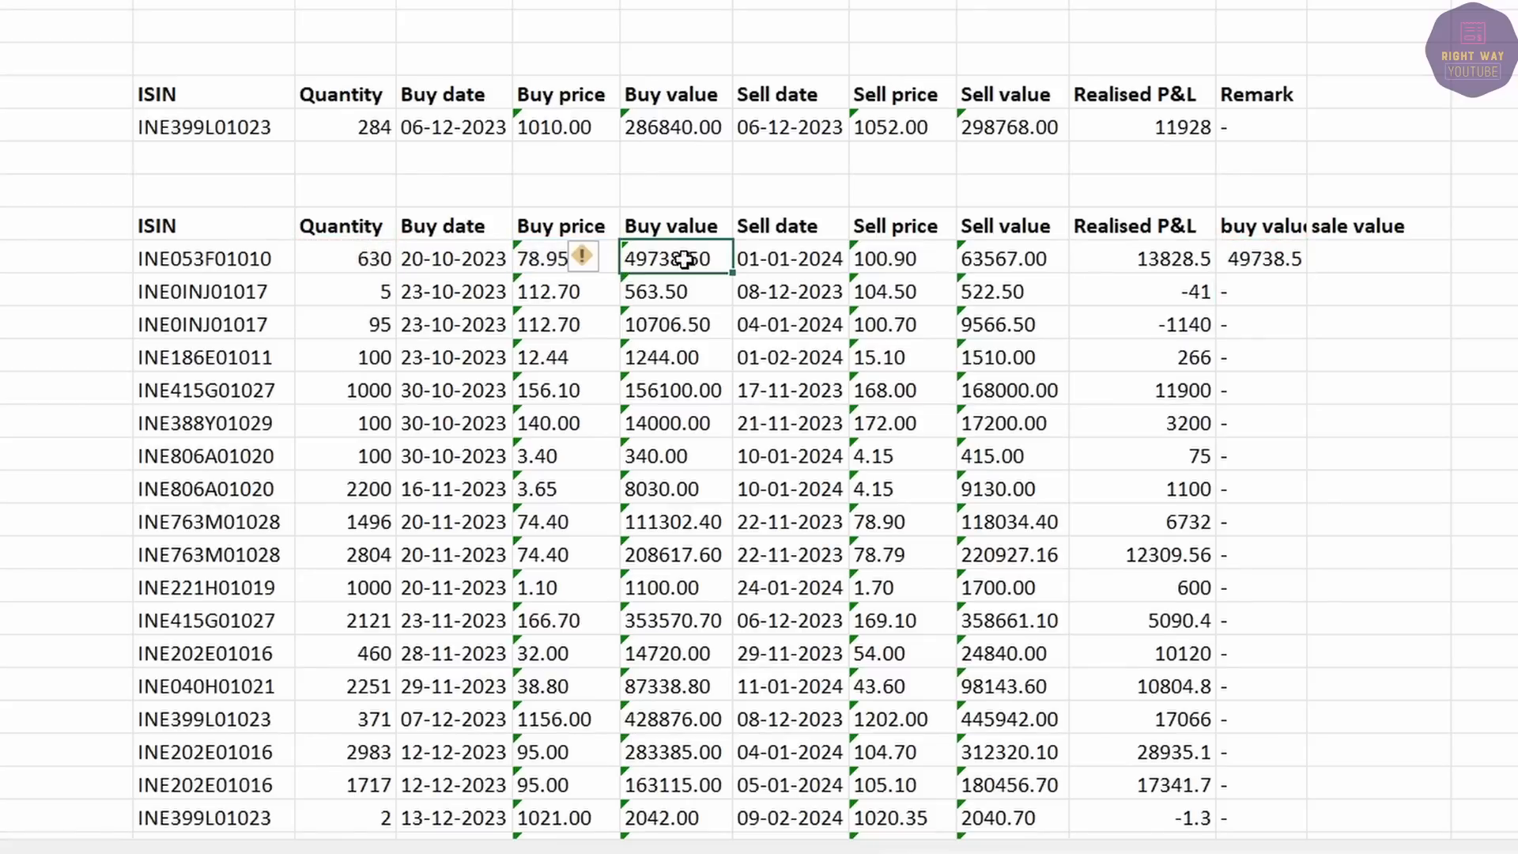
left_click(1264, 260)
double_click(1307, 272)
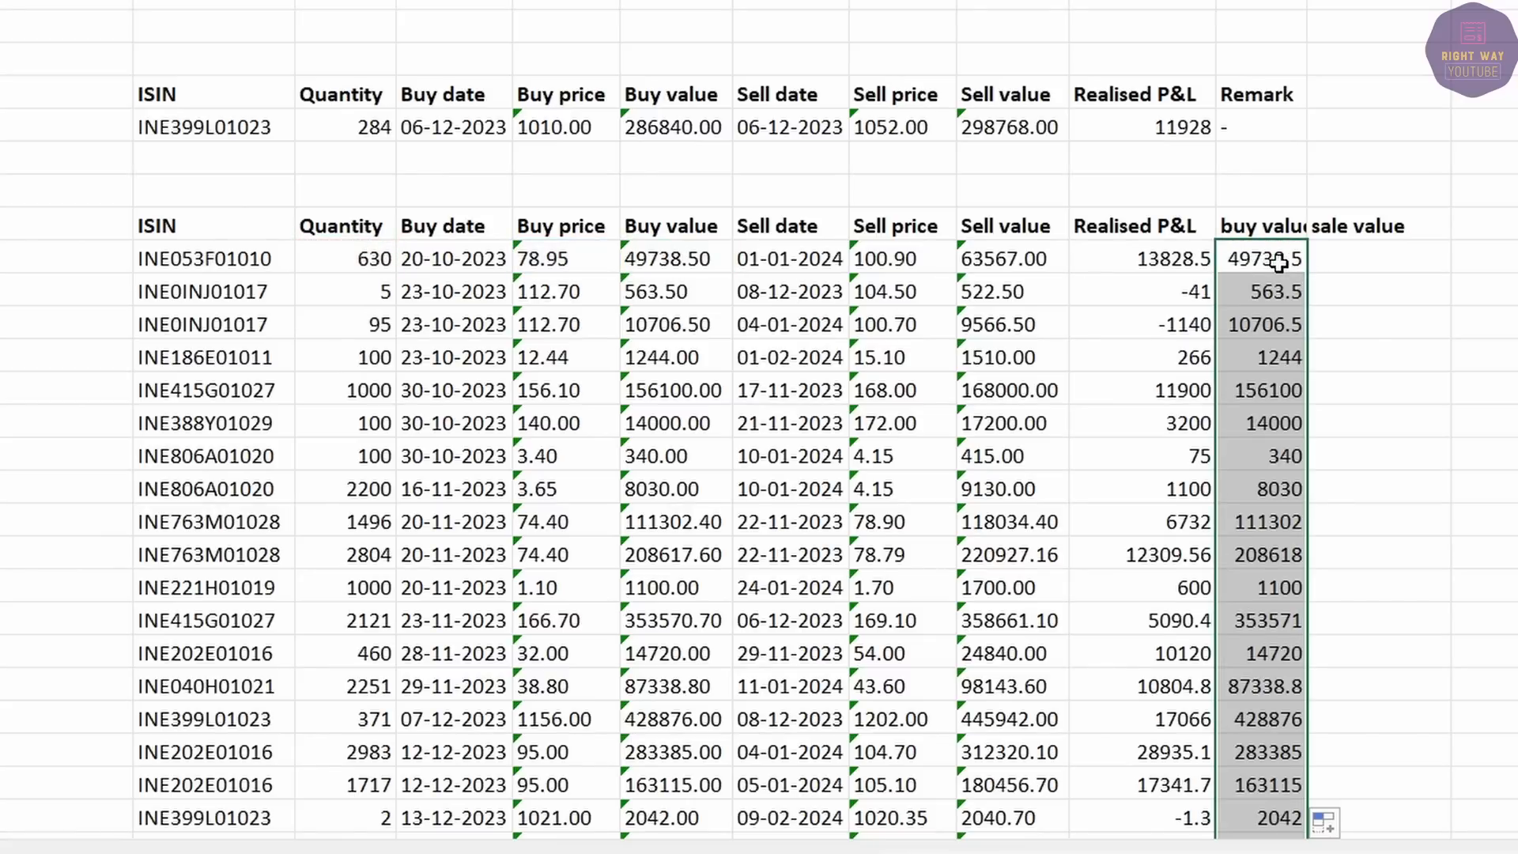
AutoSum the buy value column to a total of 5855221.
scroll(1272, 260, "down", 10)
scroll(1265, 259, "down", 1)
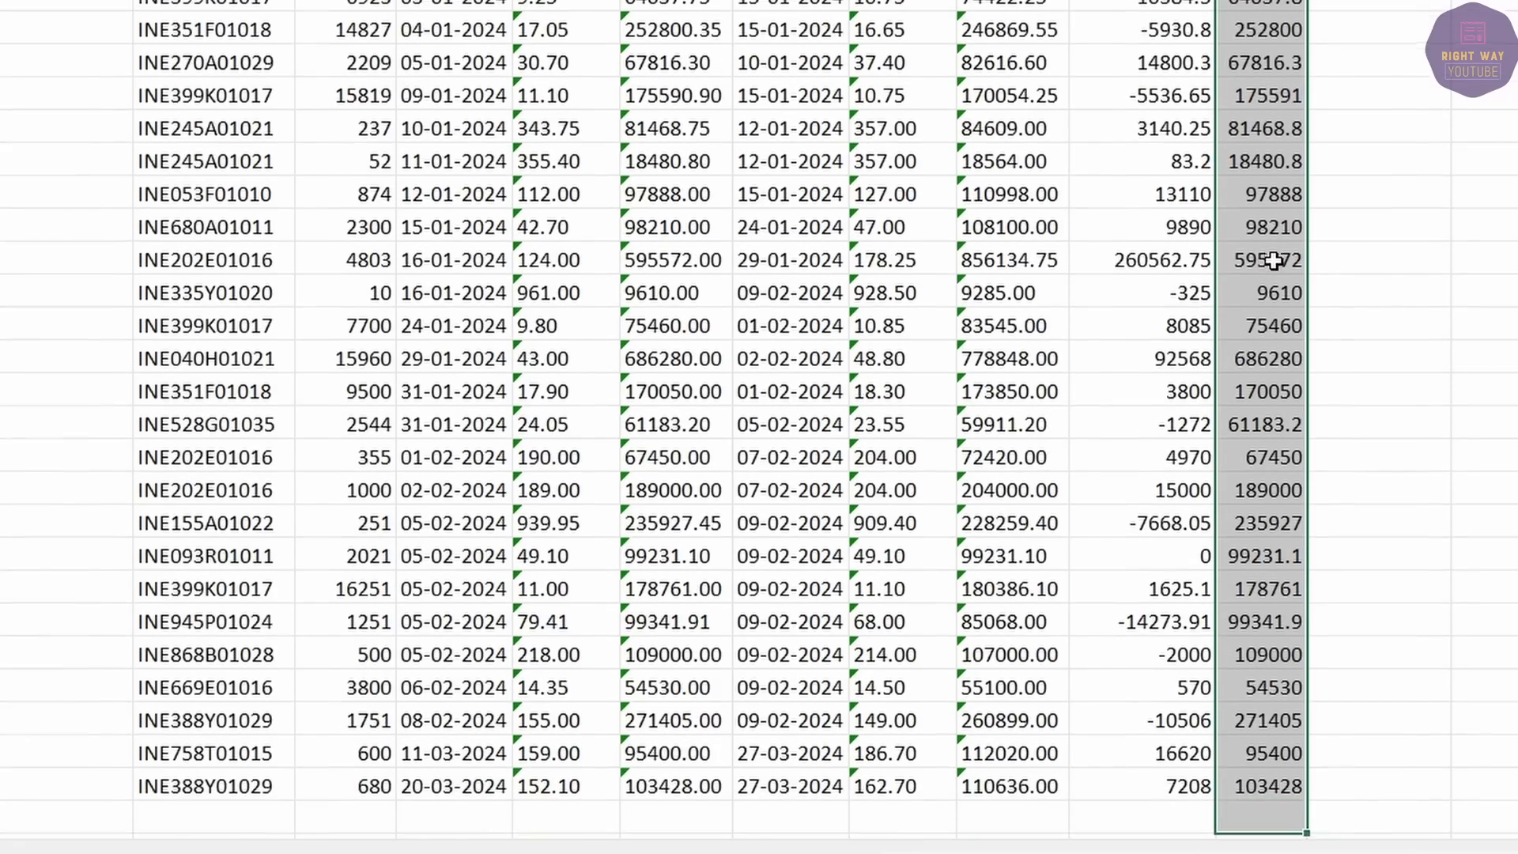
key("alt+equal")
scroll(1254, 127, "up", 6)
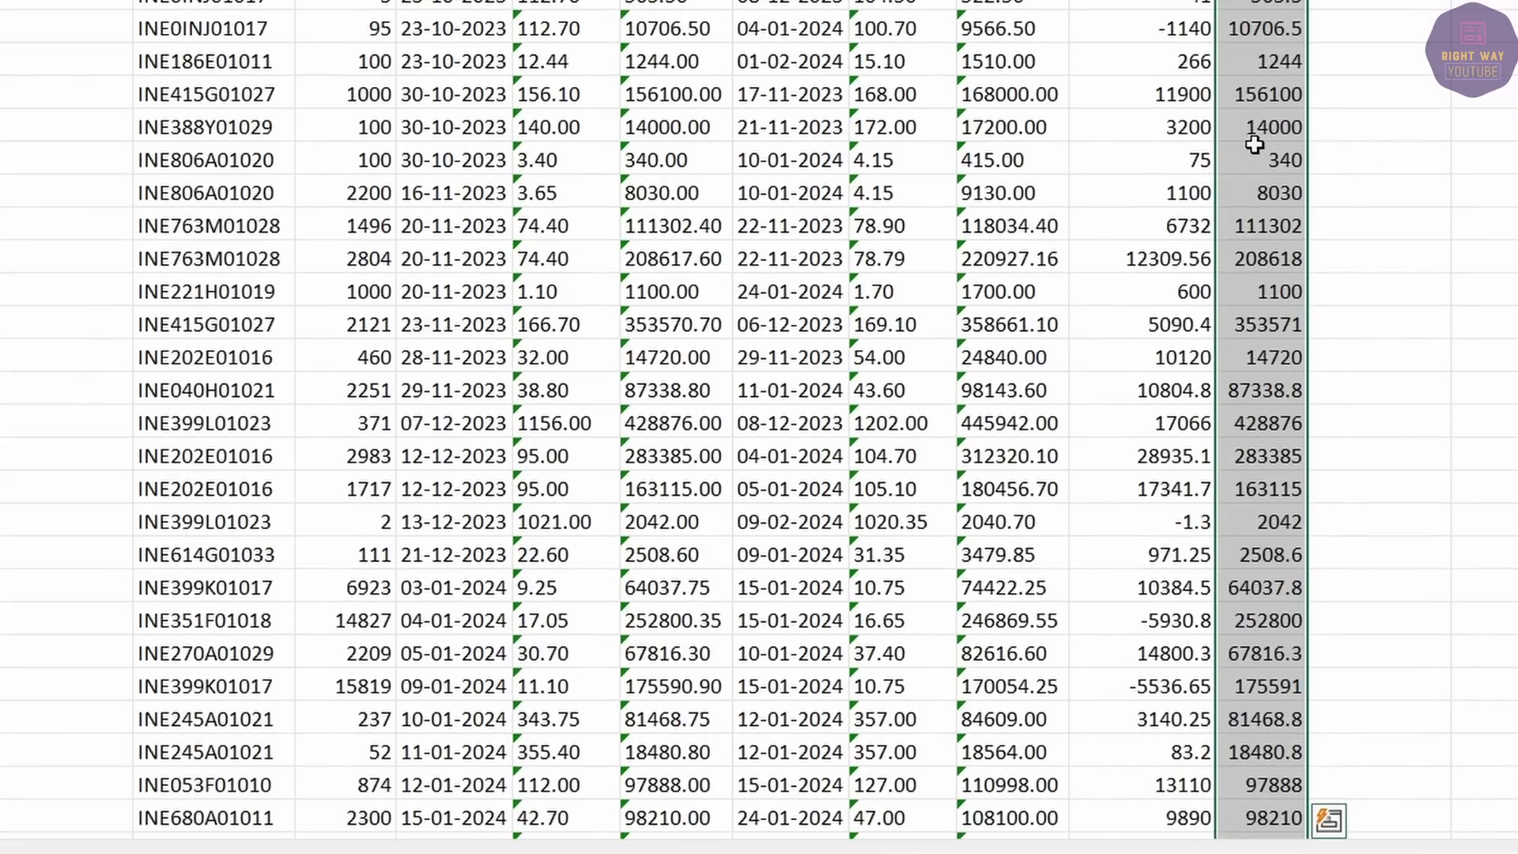
left_click(1255, 144)
key("ctrl+Down")
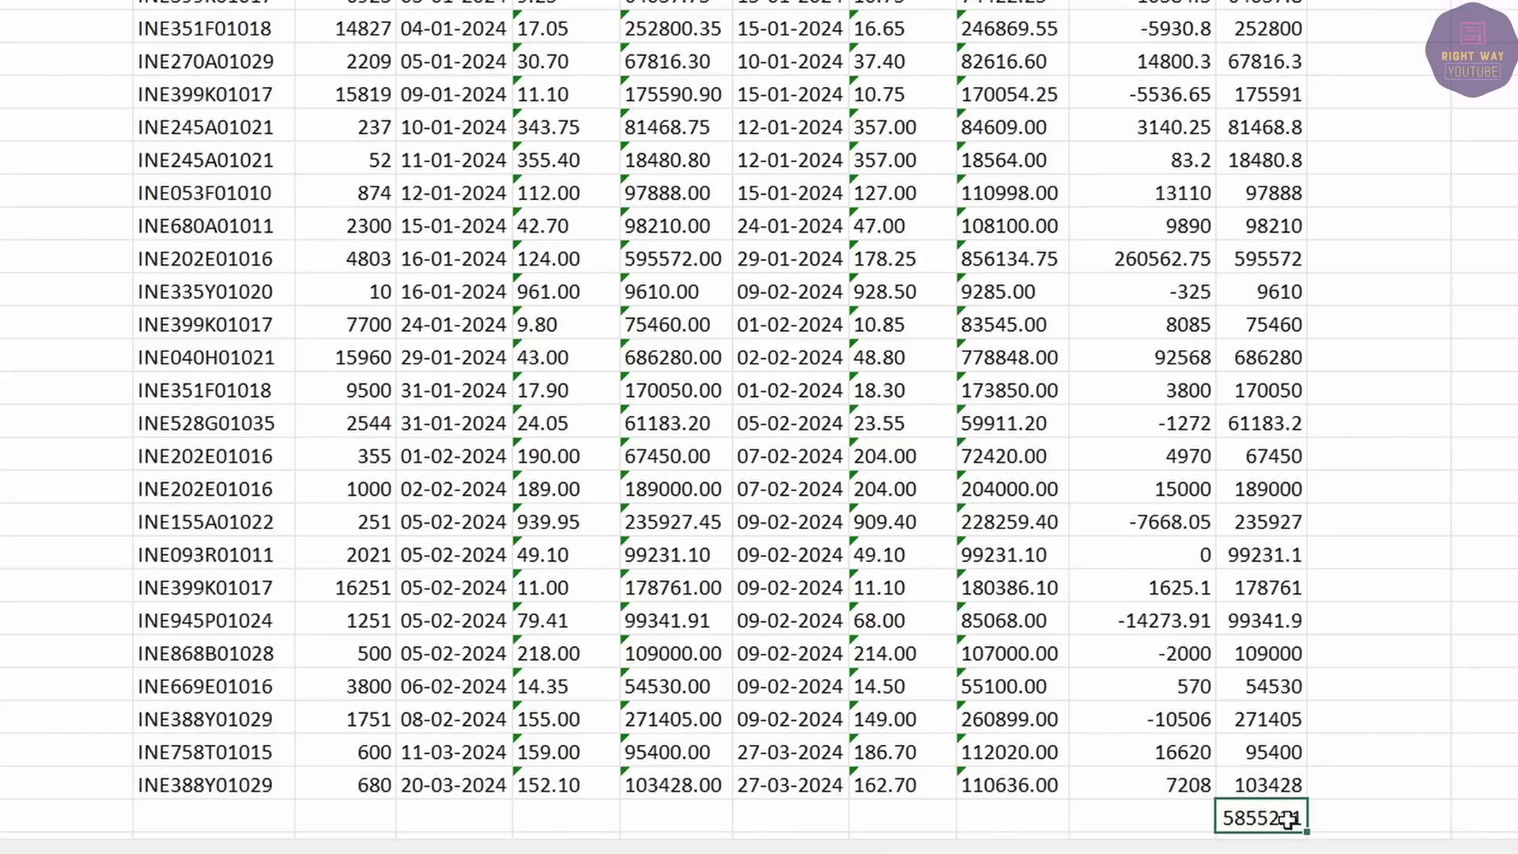
left_click(1351, 774)
scroll(1351, 772, "up", 5)
scroll(1351, 772, "up", 2)
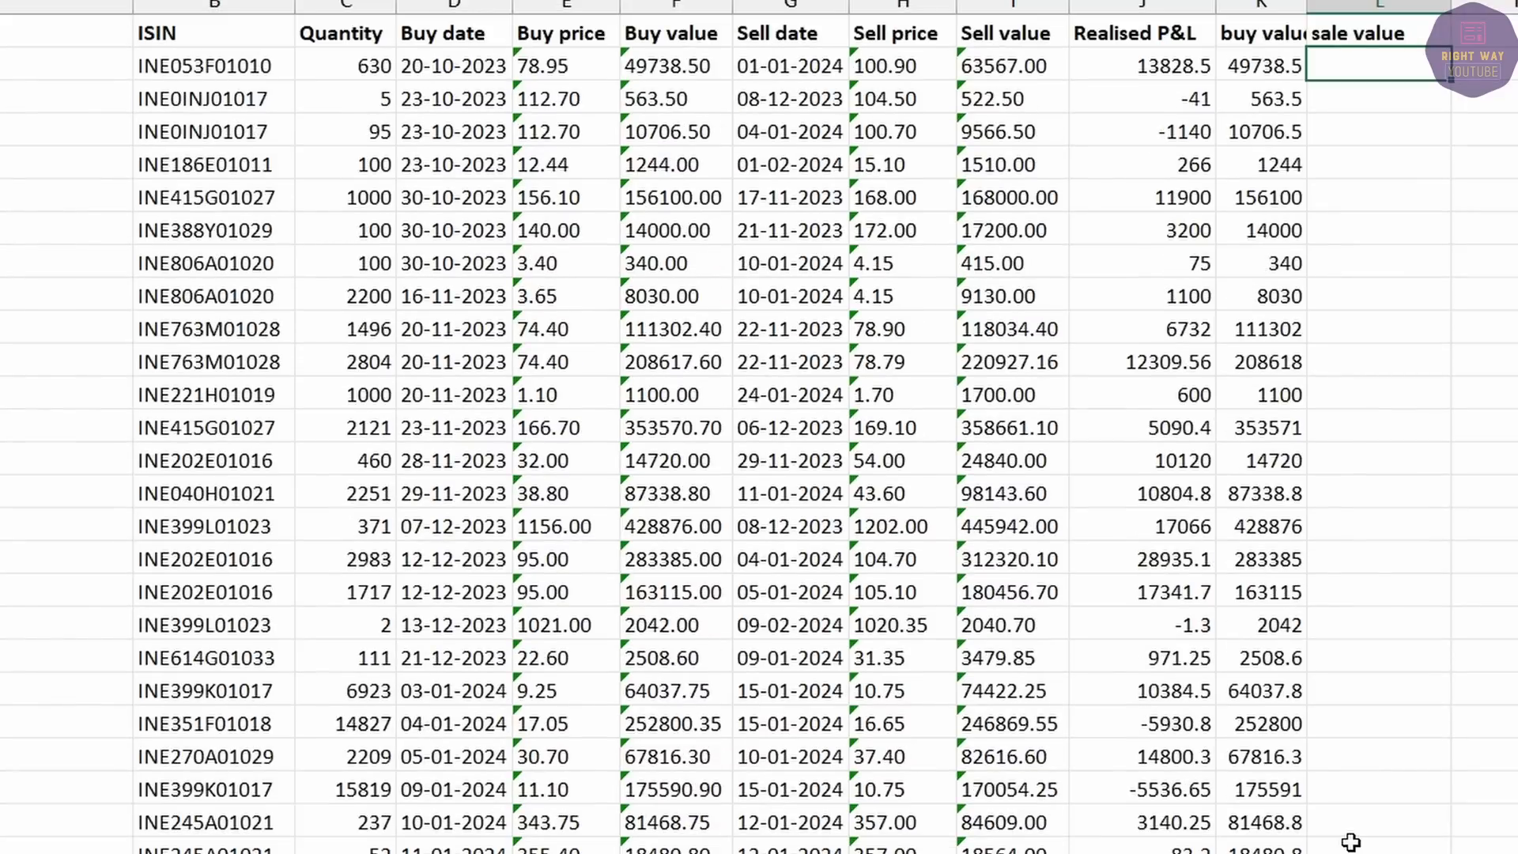
Compute sale value as sell price times quantity and fill it down every trade.
type("=")
left_click(865, 60)
type("*")
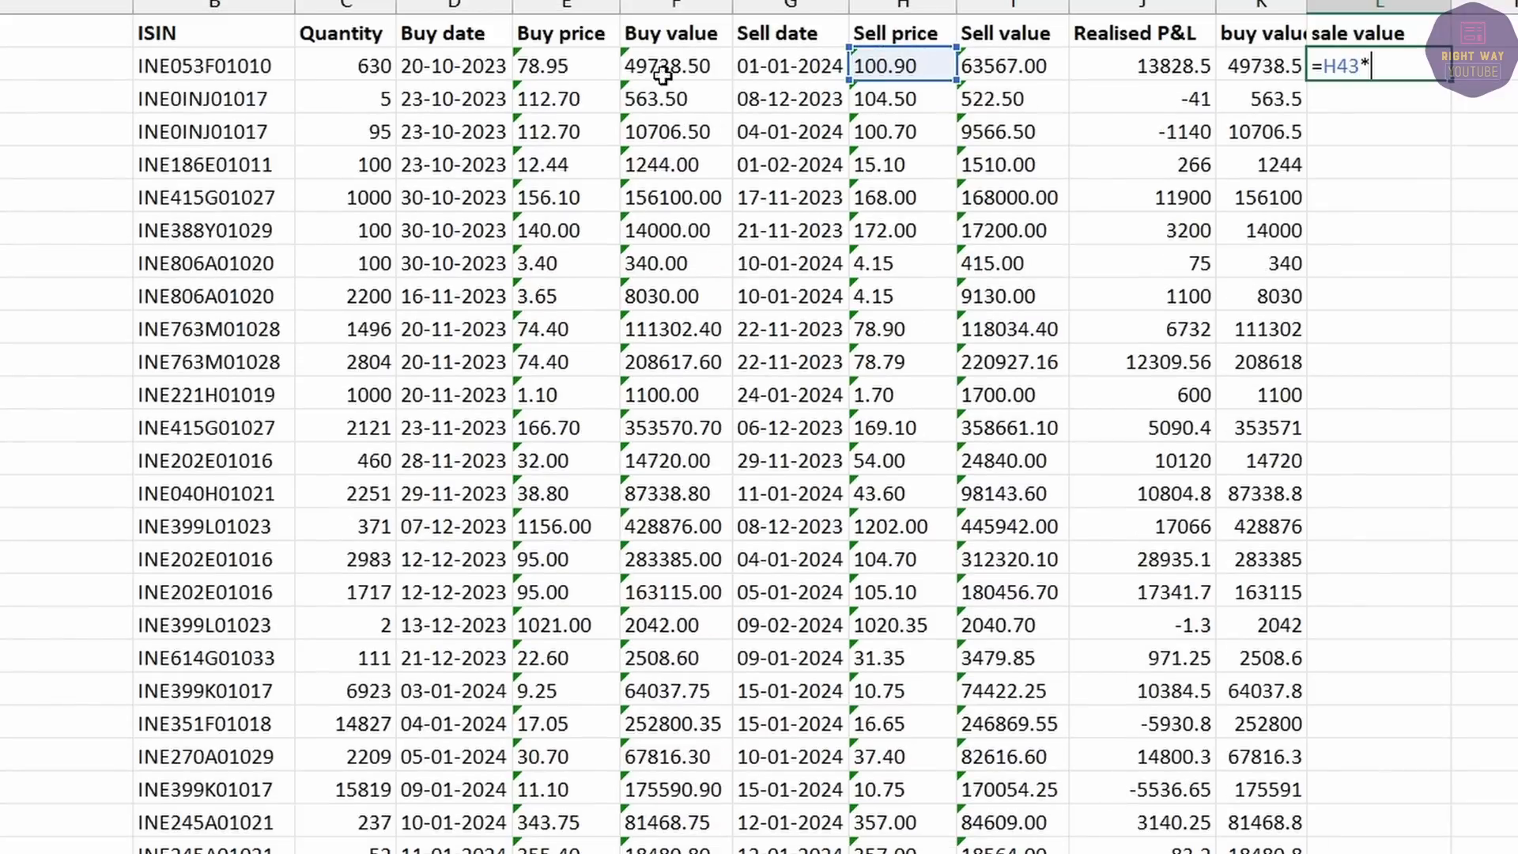
left_click(316, 63)
key("Return")
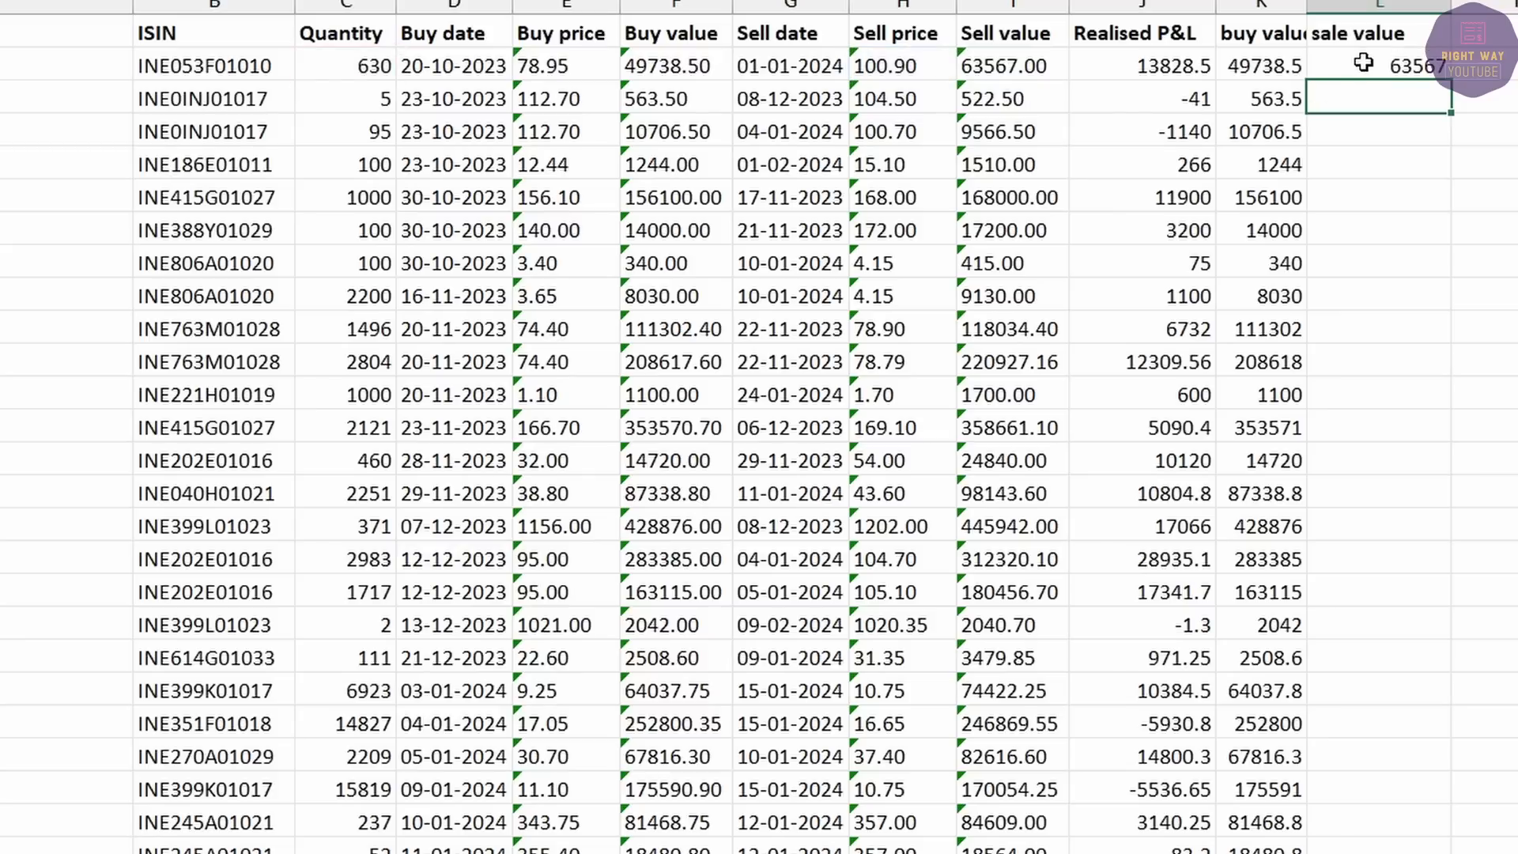
left_click(1362, 62)
double_click(1457, 81)
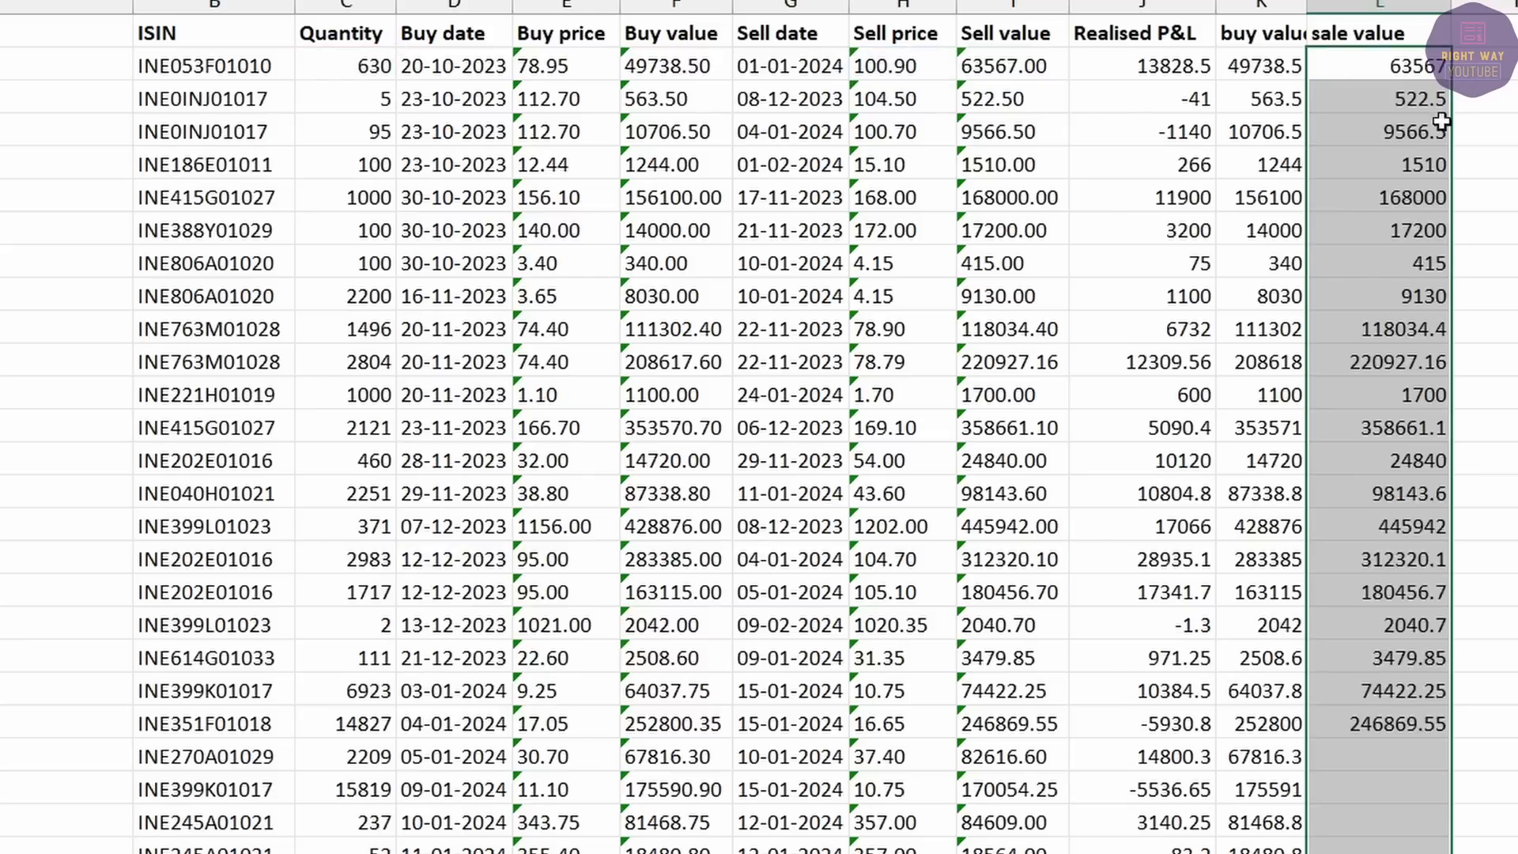
scroll(1431, 624, "down", 10)
Extend the total into the sale value column for 6409283.81 and delete the stray 0.
left_click(1263, 630)
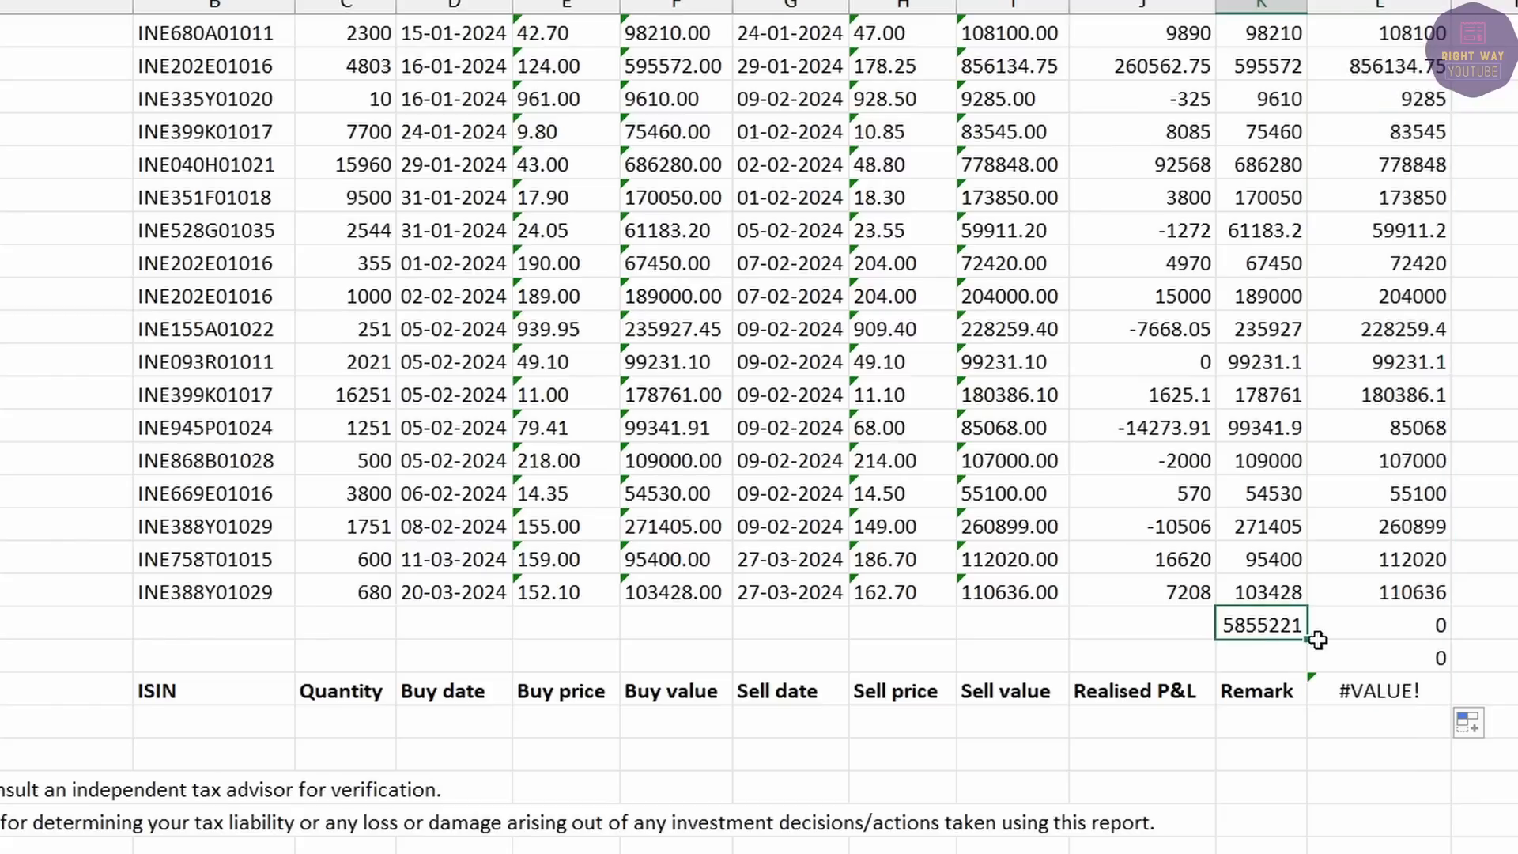
left_click_drag(1311, 641, 1431, 637)
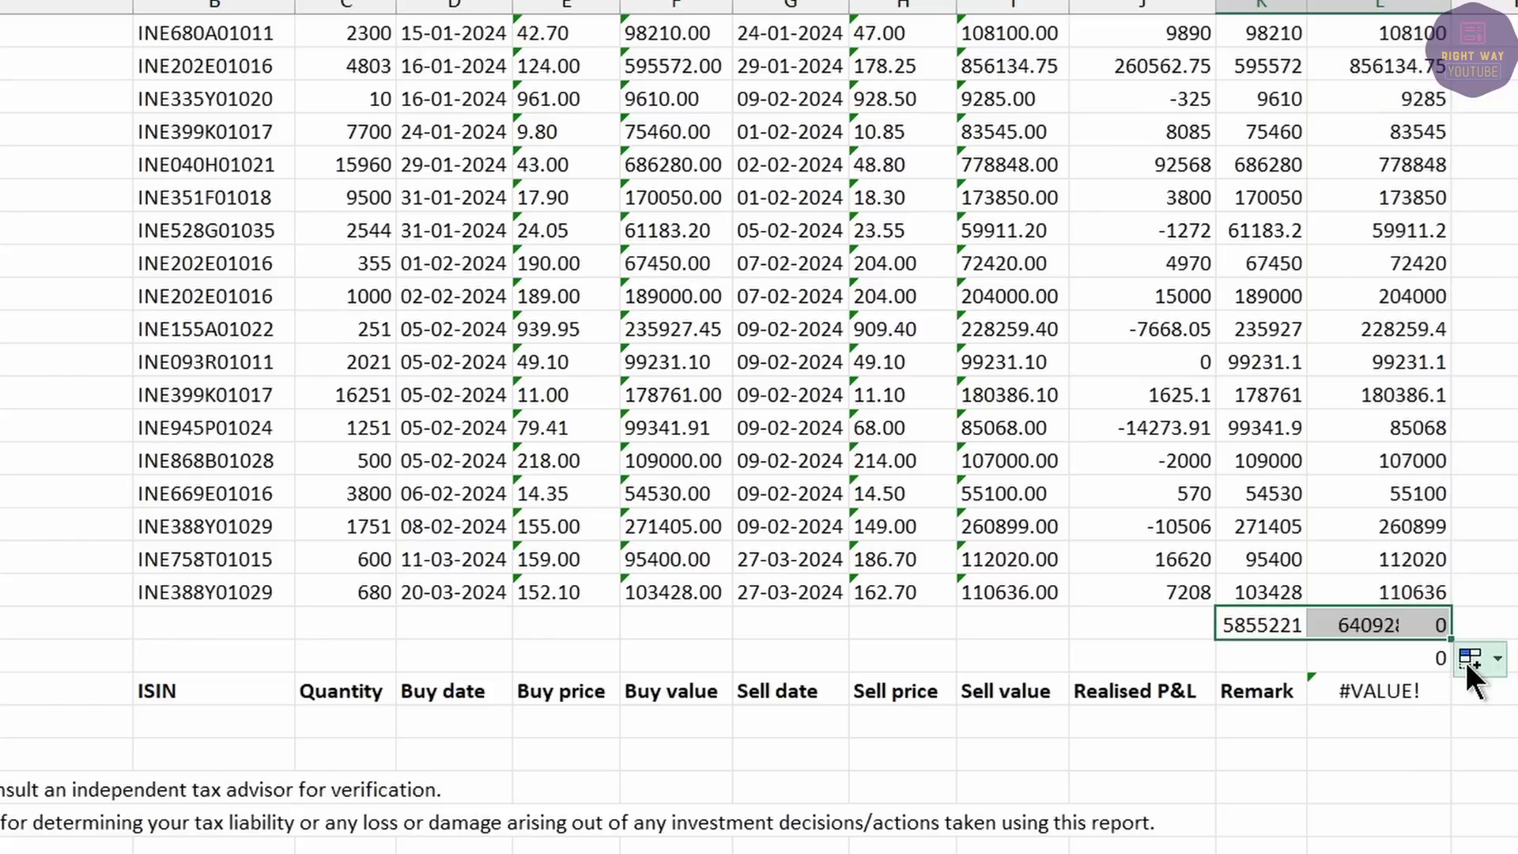
left_click(1388, 623)
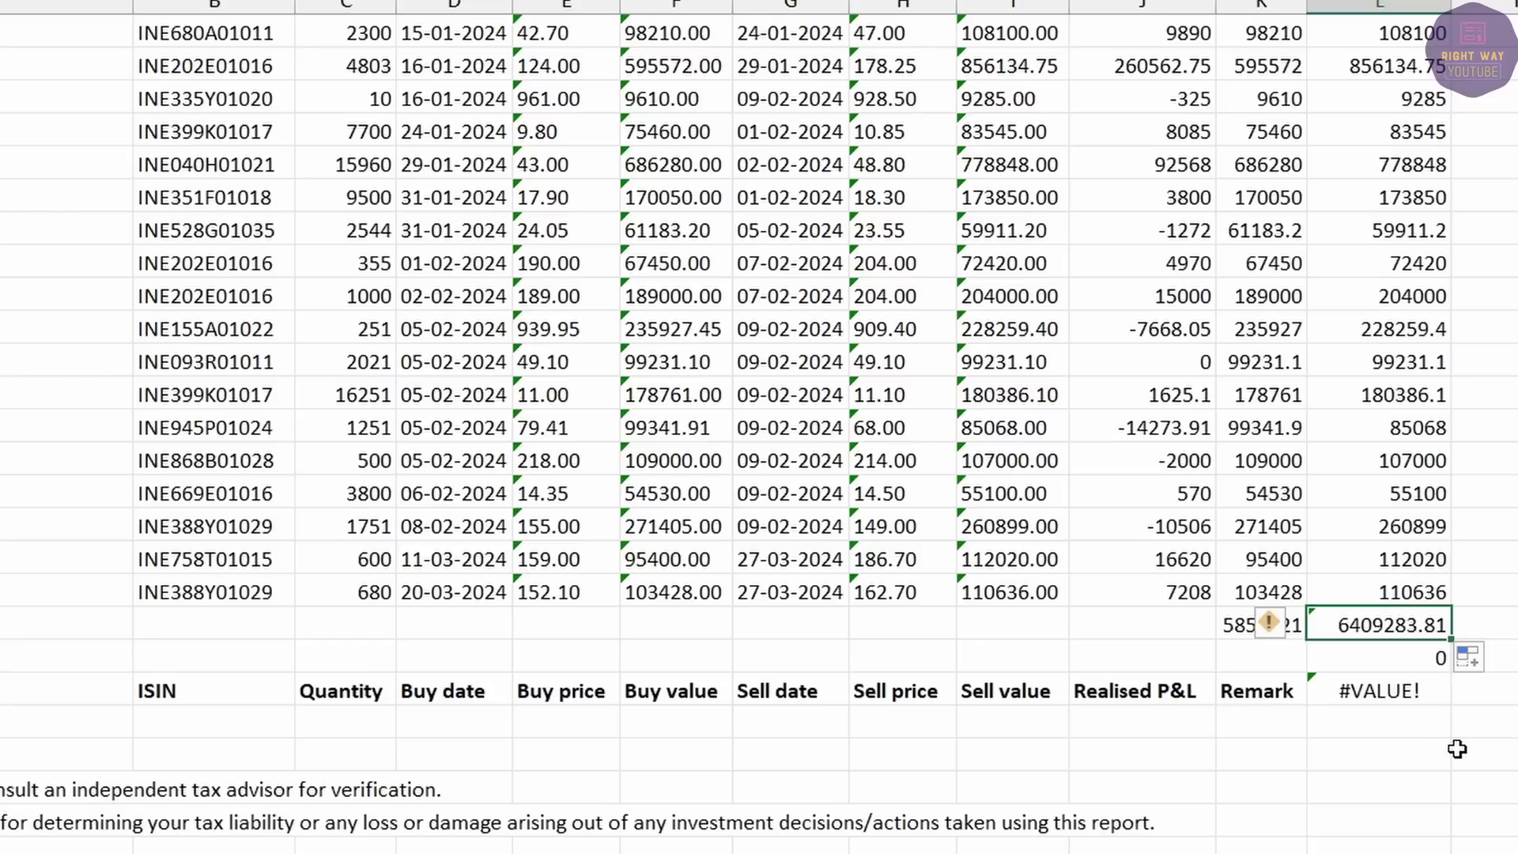
key("Down")
key("Delete")
key("Up")
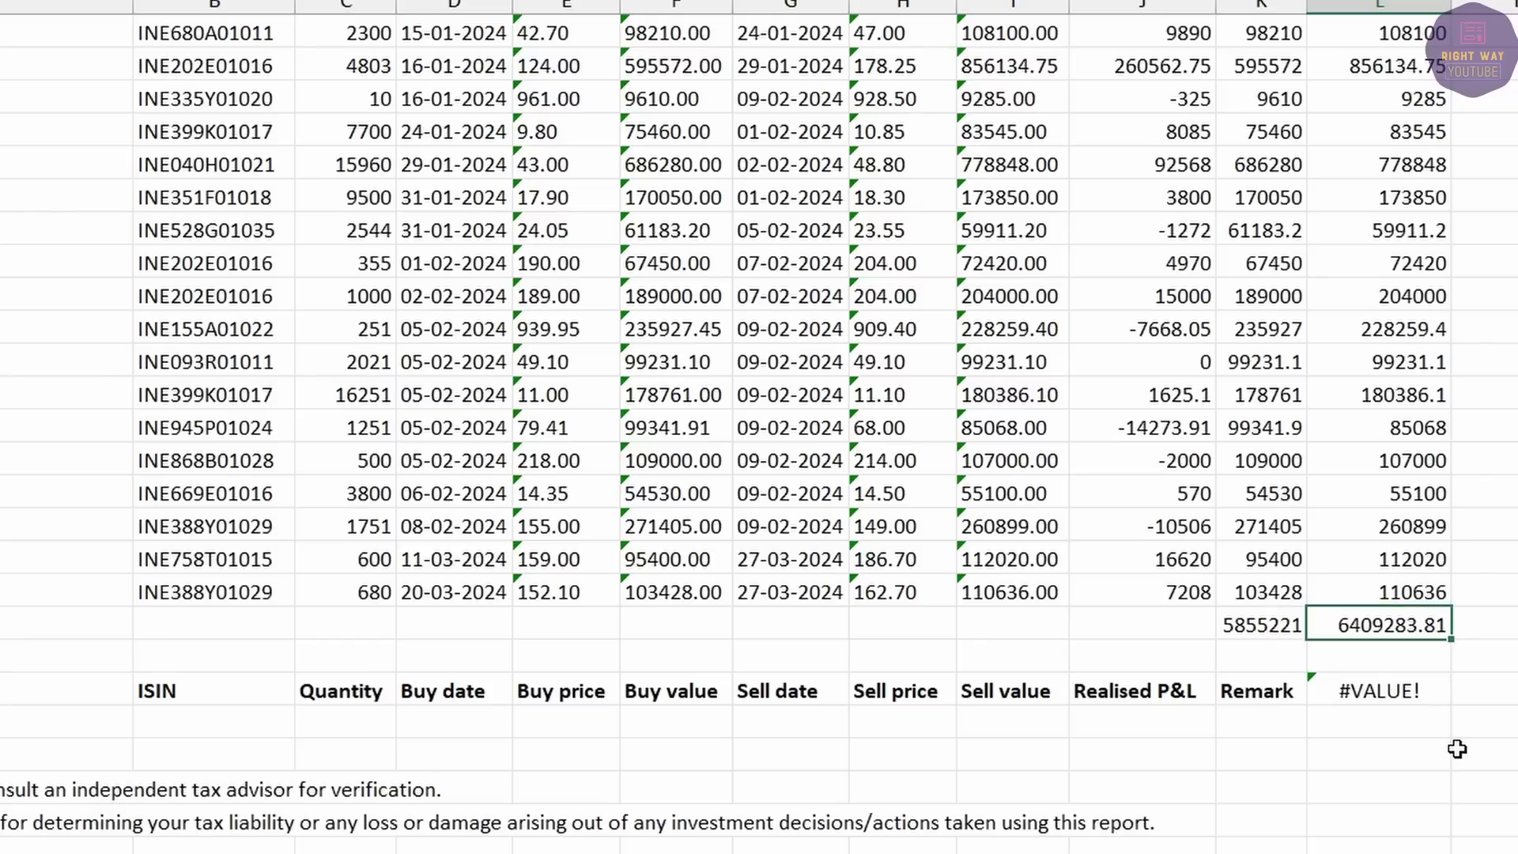
key("Left")
key("alt+Tab")
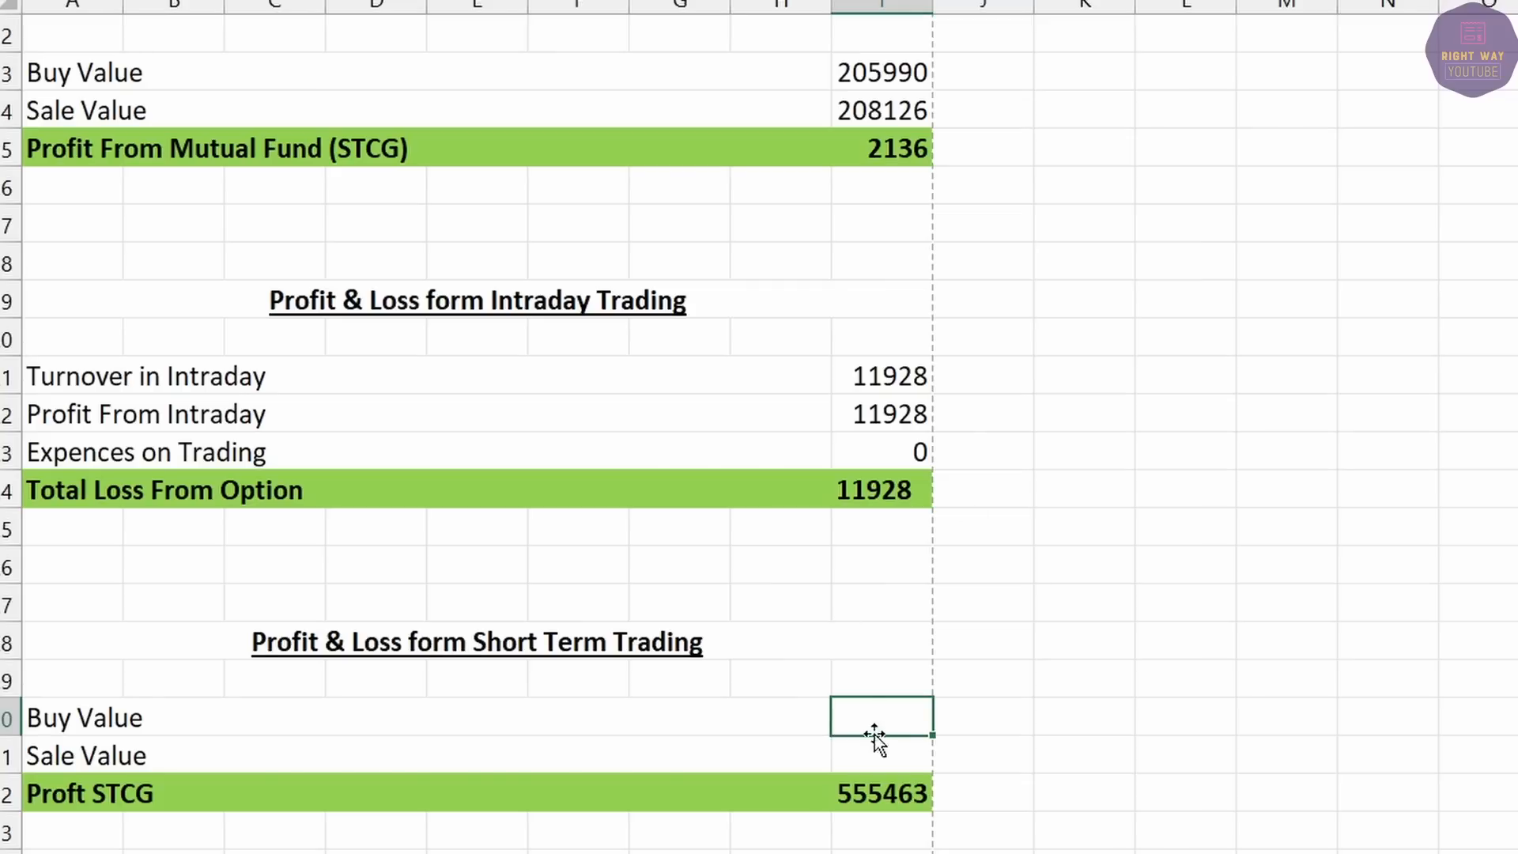
Read the report totals and enter Buy Value 5855221 and Sale Value 6409284 under Short Term Trading.
key("alt+Tab")
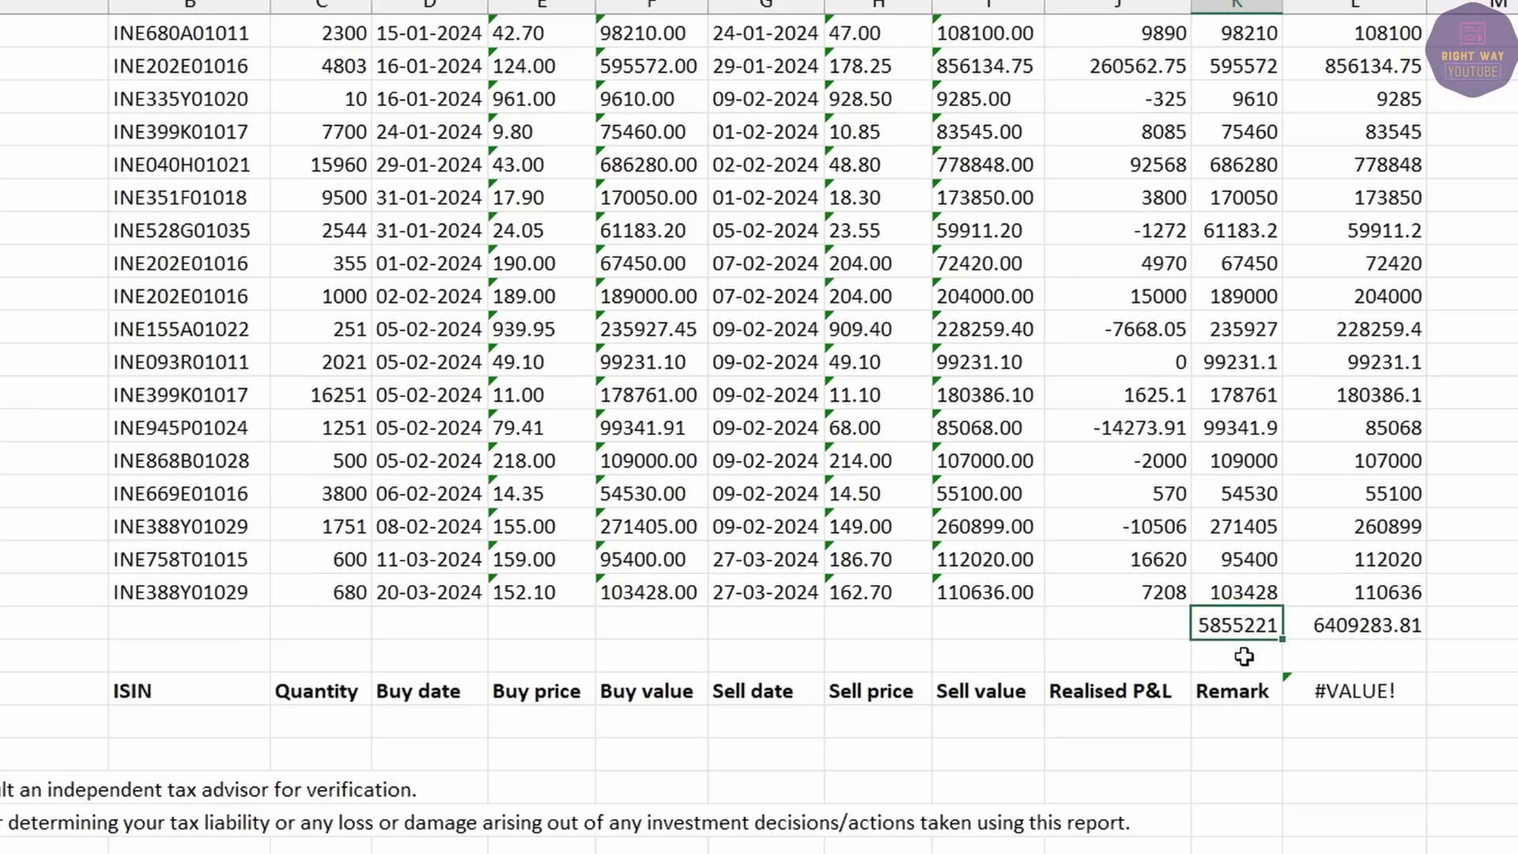
key("alt+Tab")
type("5855")
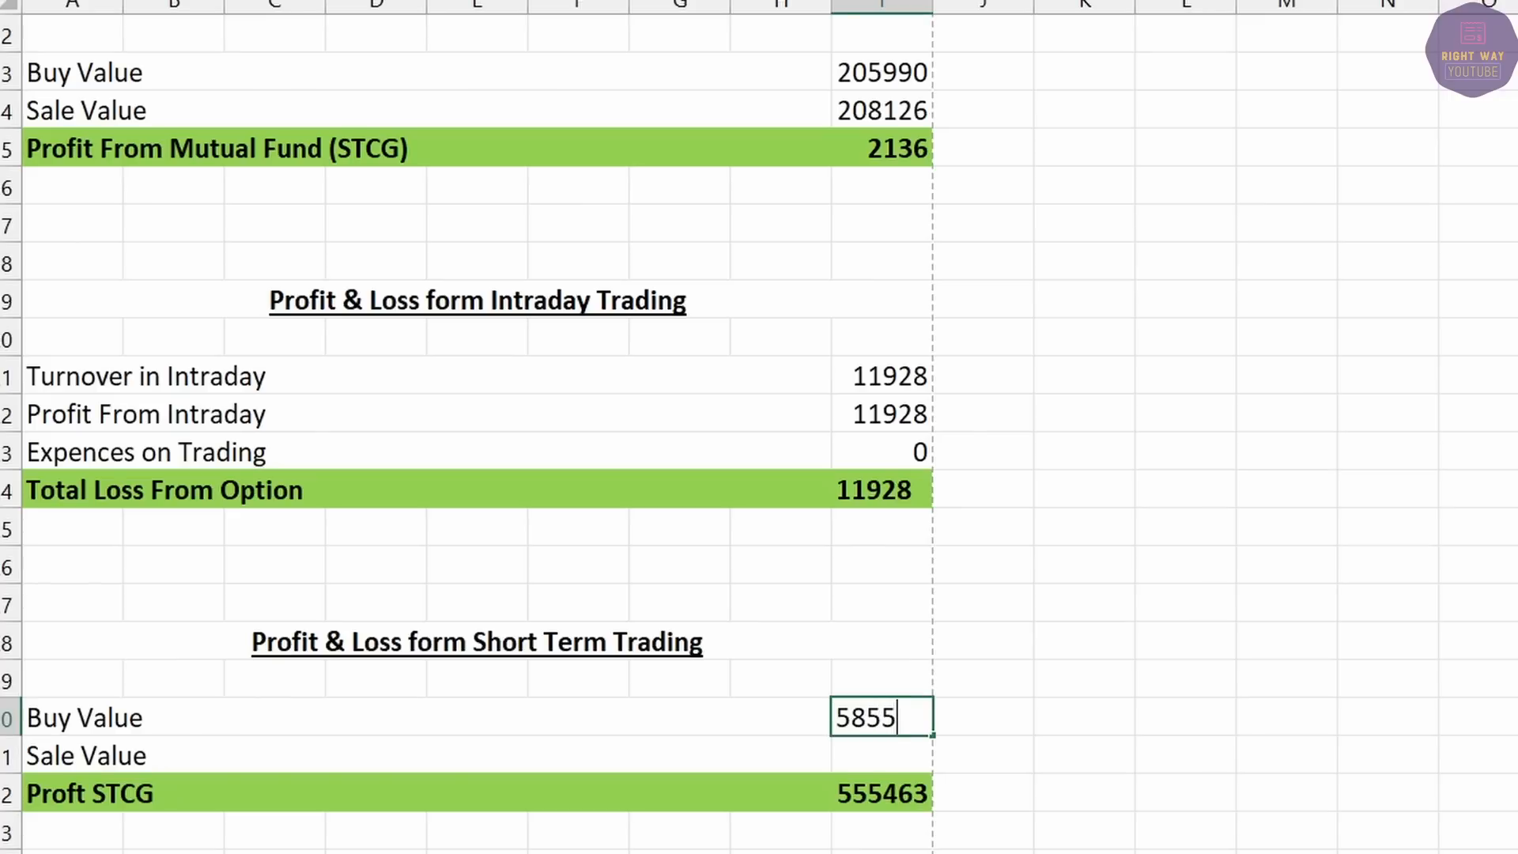
type("221")
key("Return")
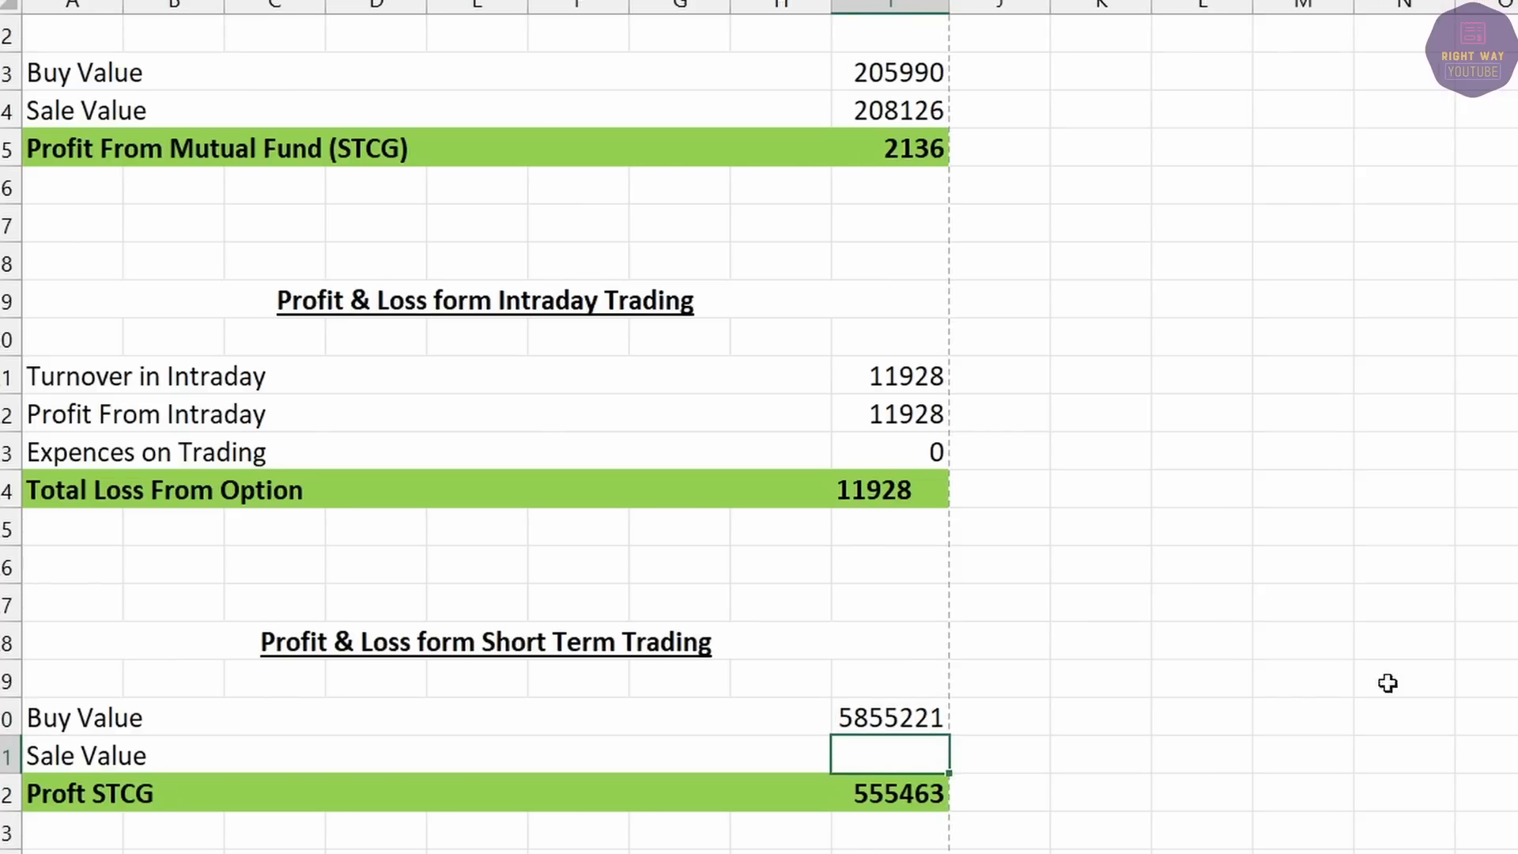
key("alt+Tab")
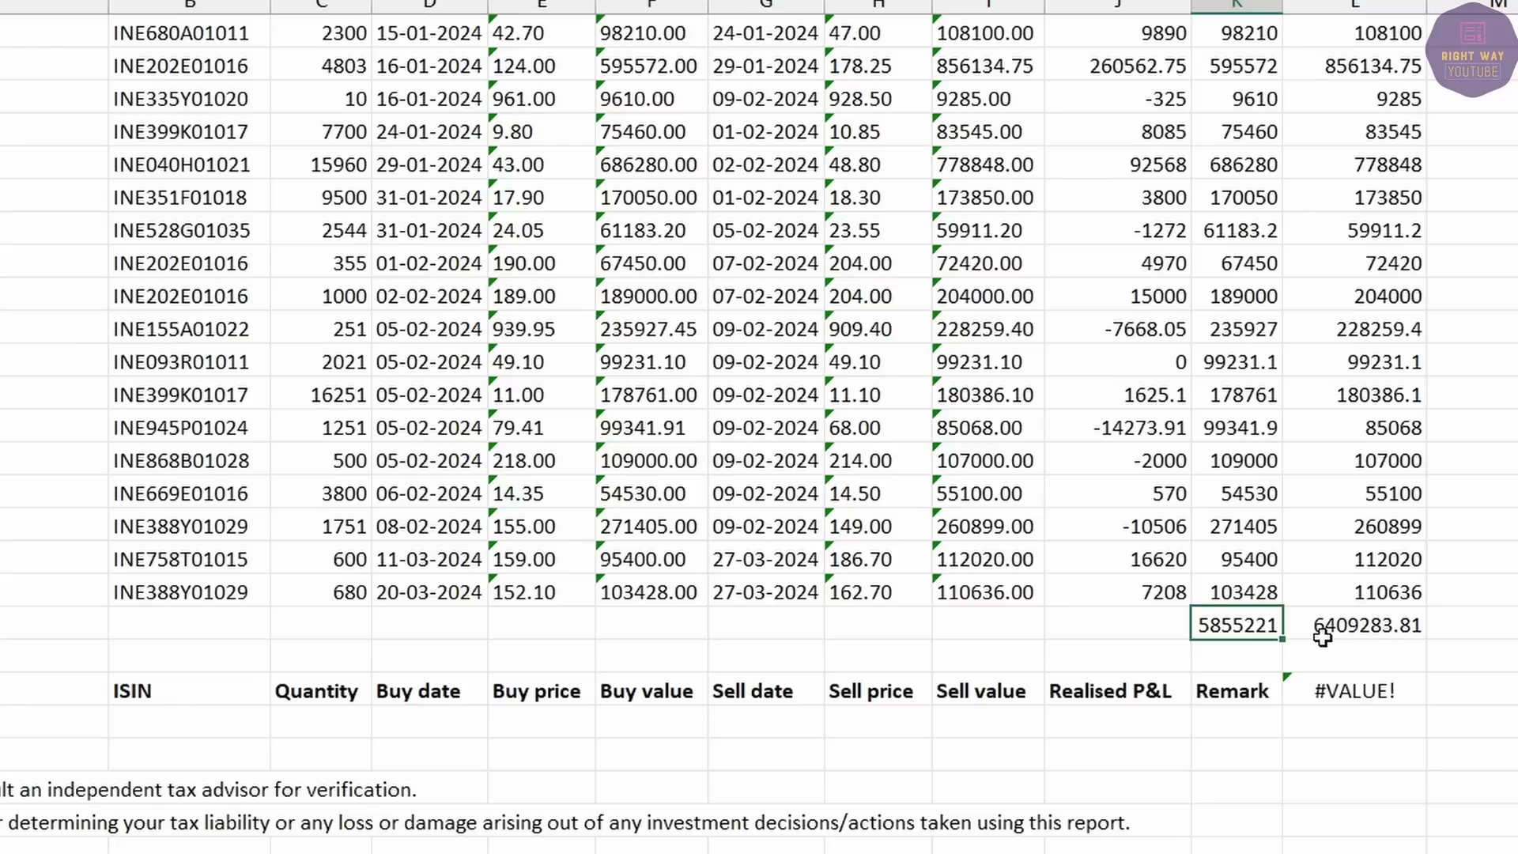
key("Return")
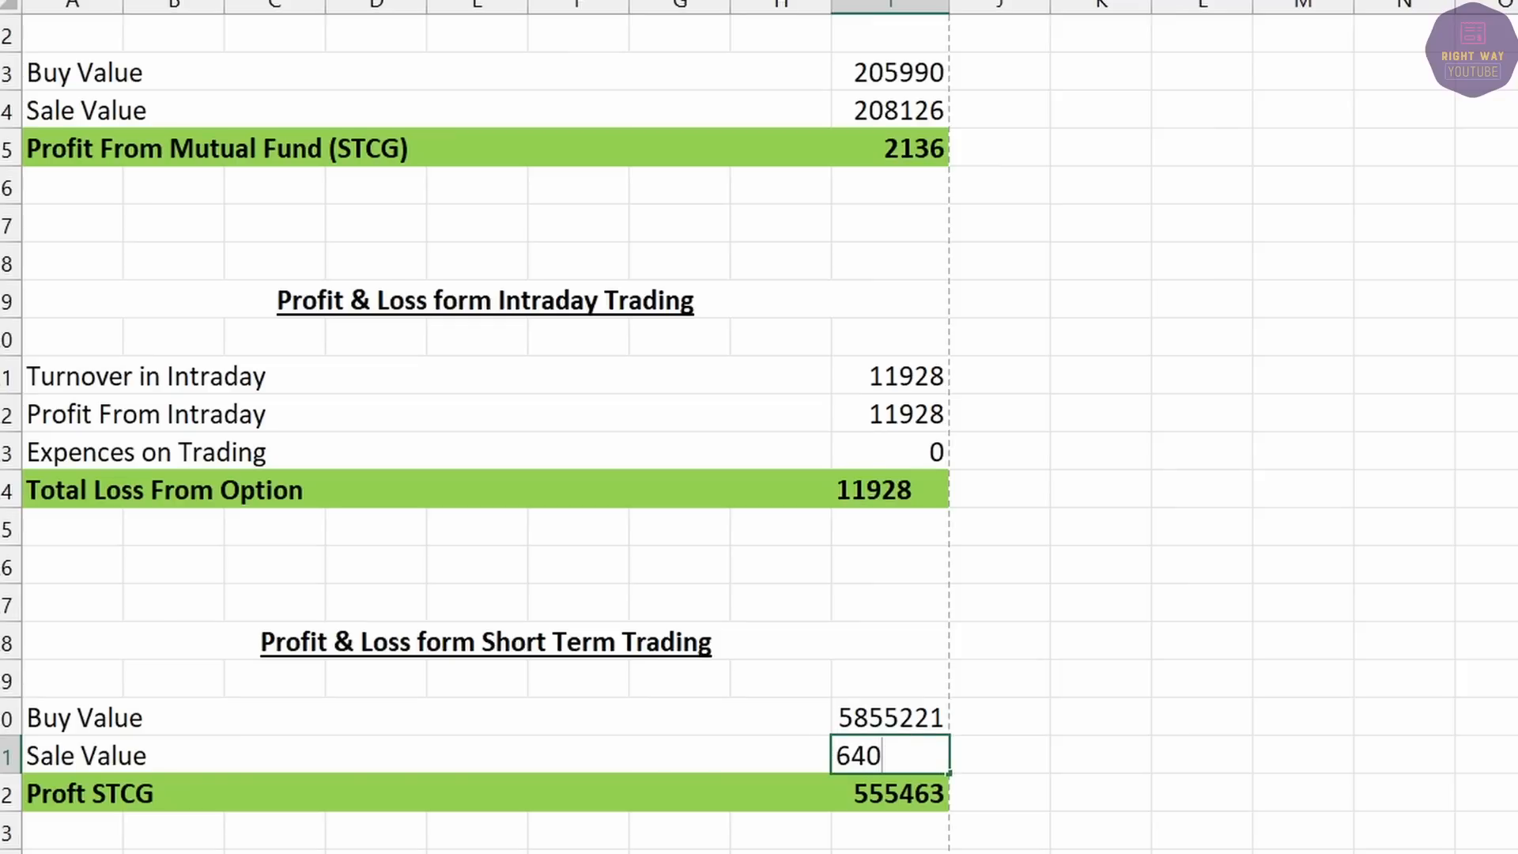
key("Return")
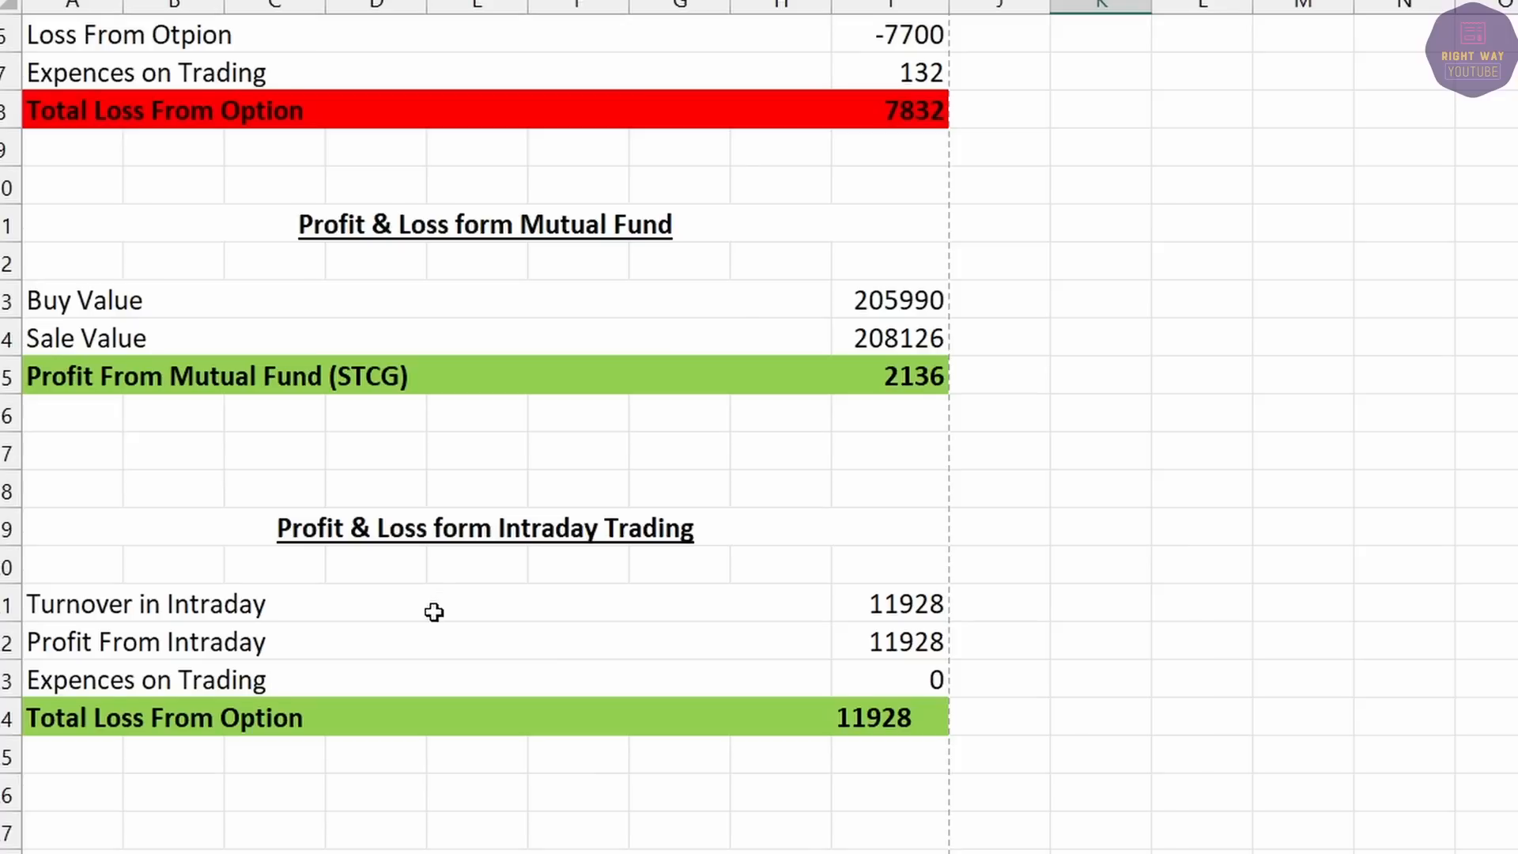
Copy the Expences on Trading row under Proft STCG as 'Less : Expences on STCG' with its amount cleared.
scroll(434, 612, "up", 2)
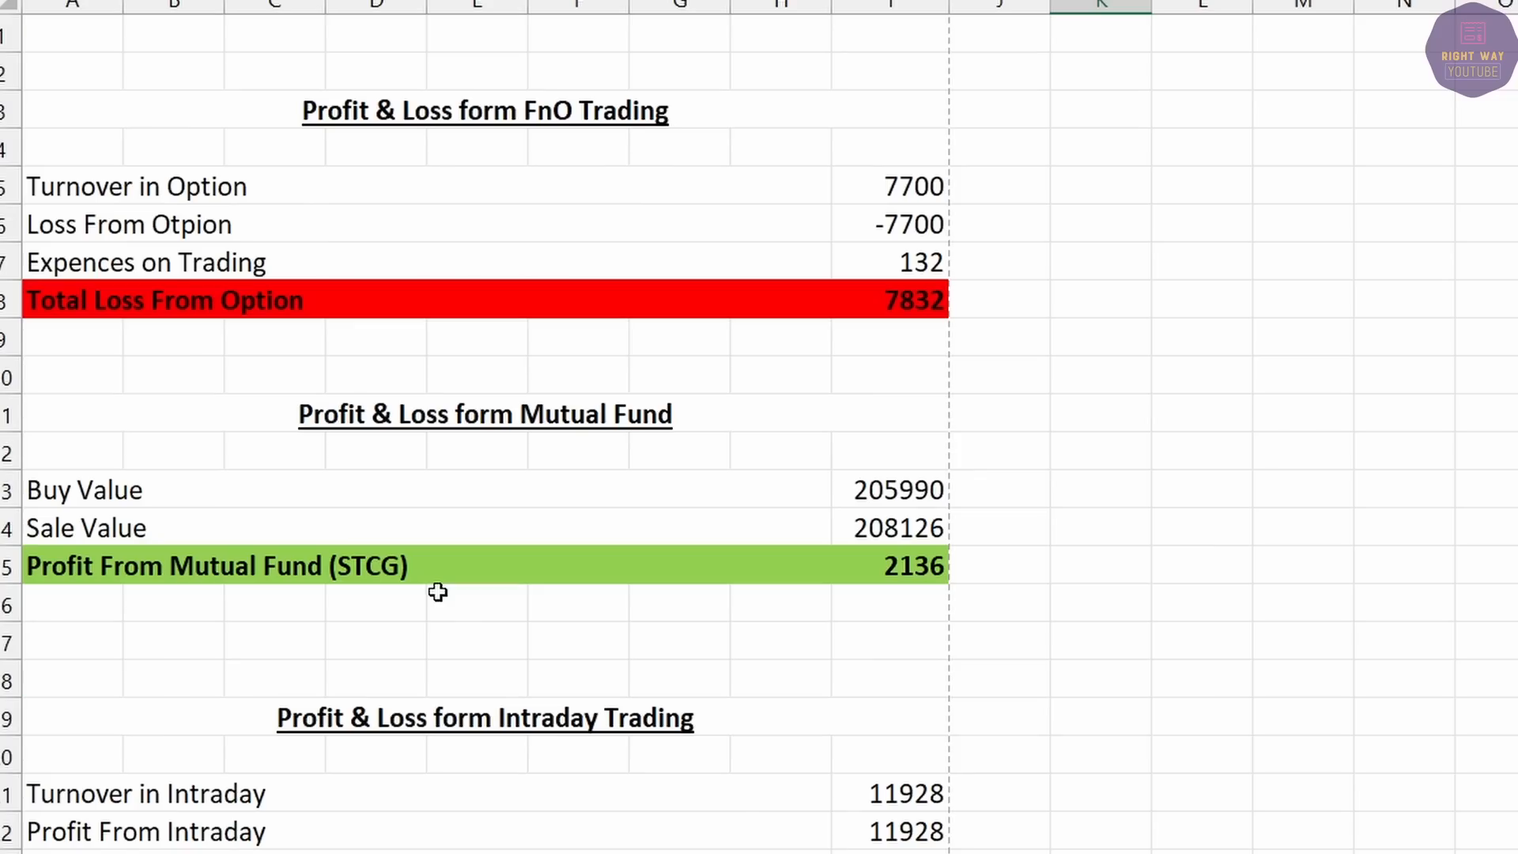
left_click(191, 261)
key("shift+Right")
key("ctrl+c")
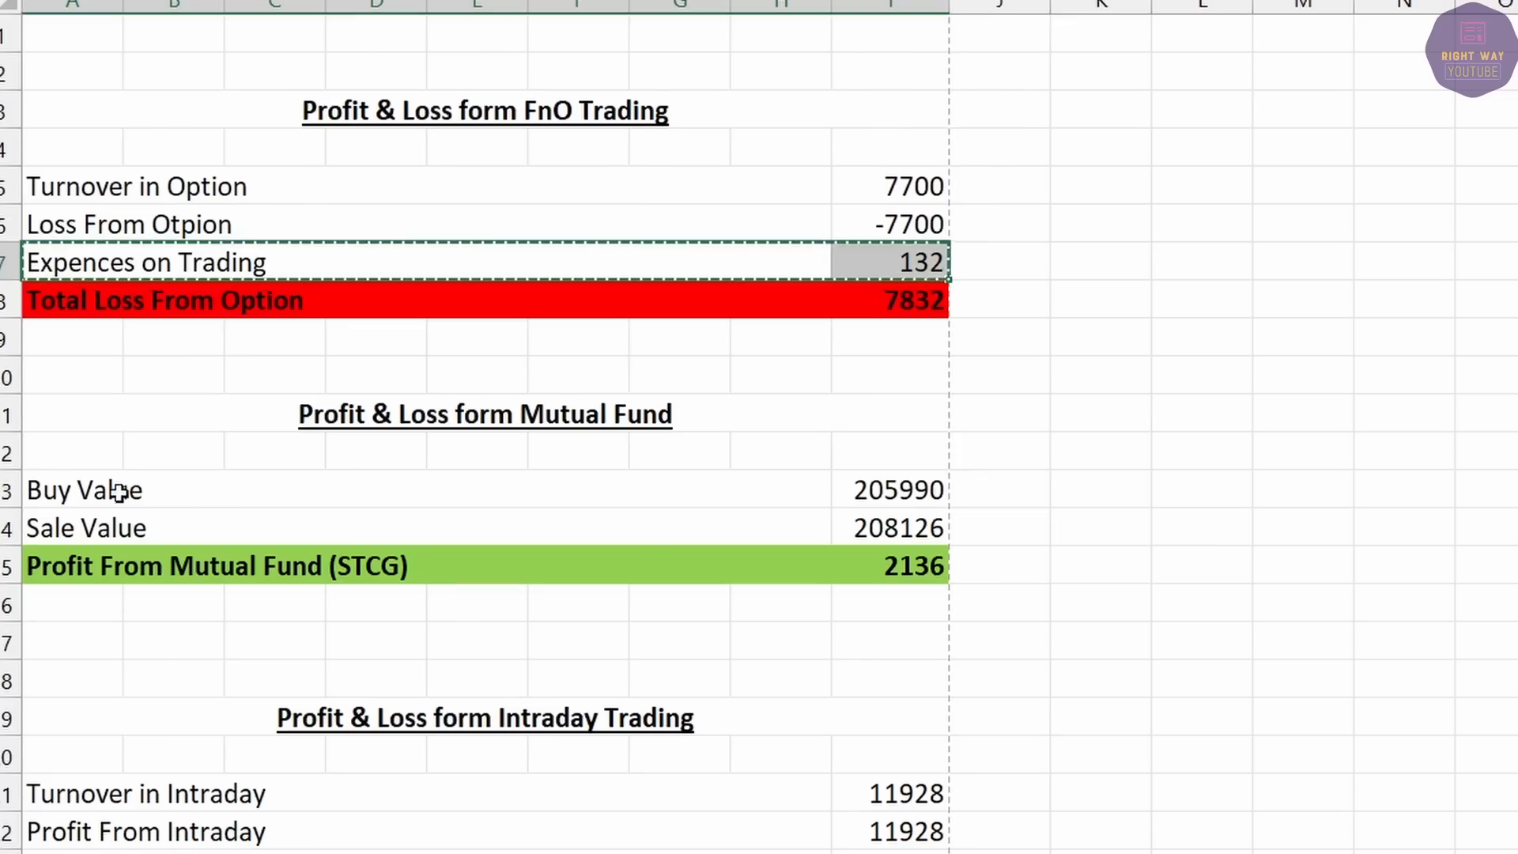
scroll(125, 491, "down", 5)
left_click(60, 684)
key("ctrl+v")
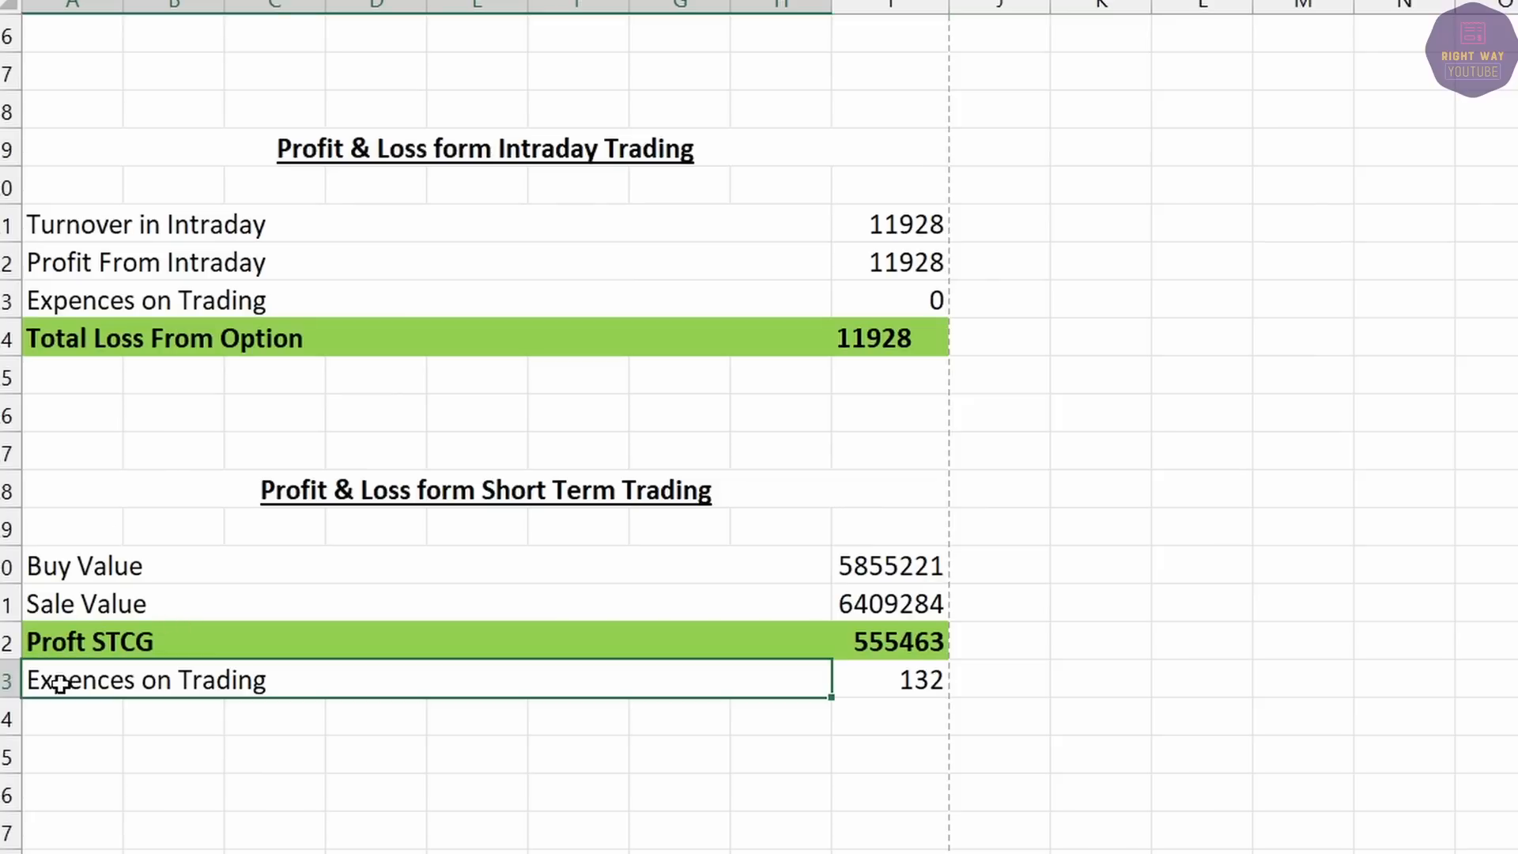
type("Less : Expences on STCG")
key("Tab")
key("Delete")
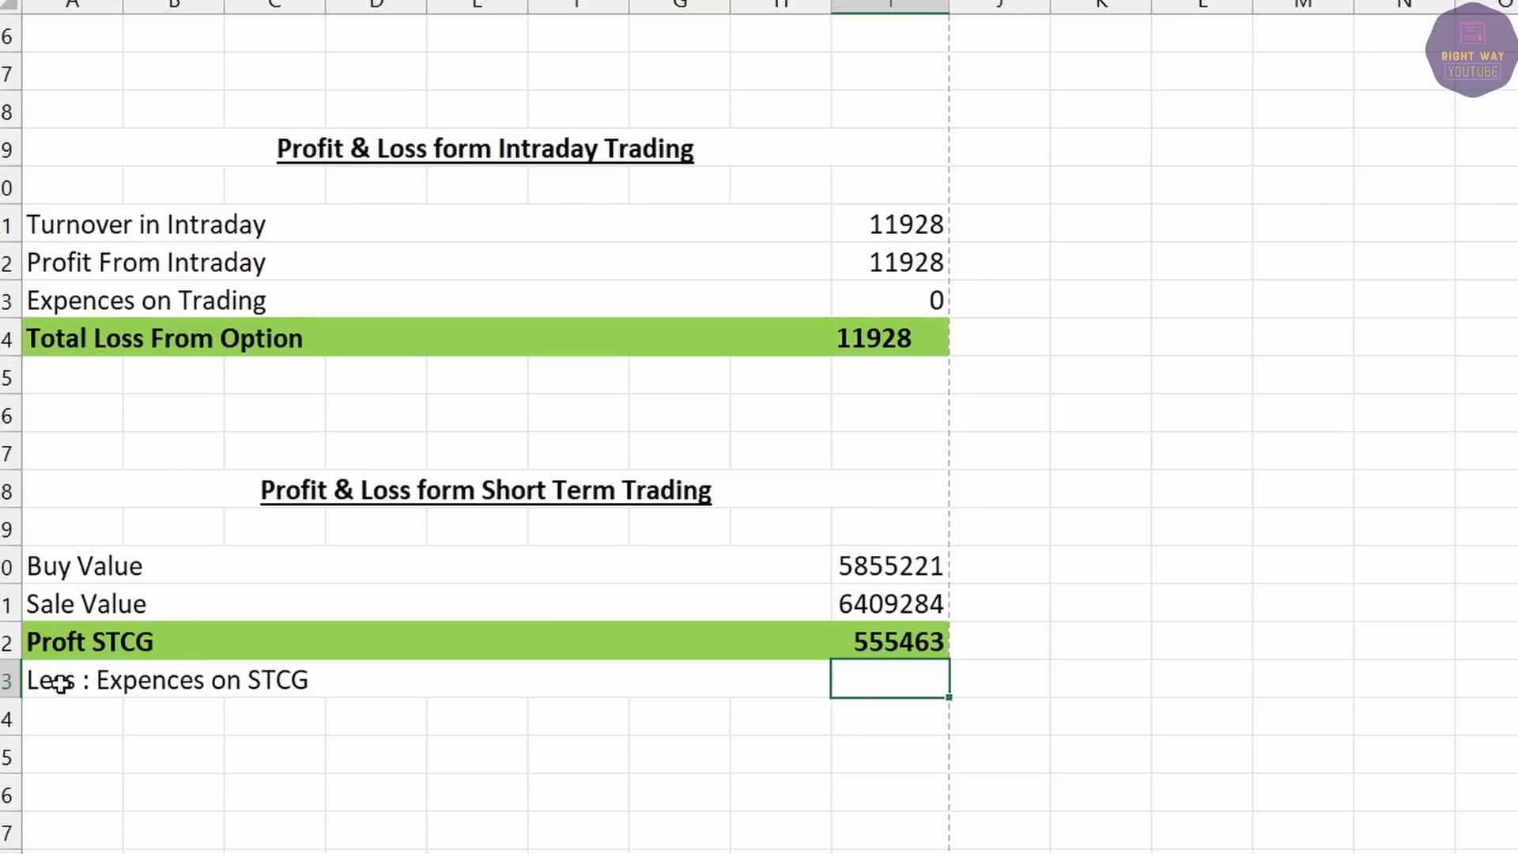
Delete the STT Charges amount in the stock trades report.
key("alt+Tab")
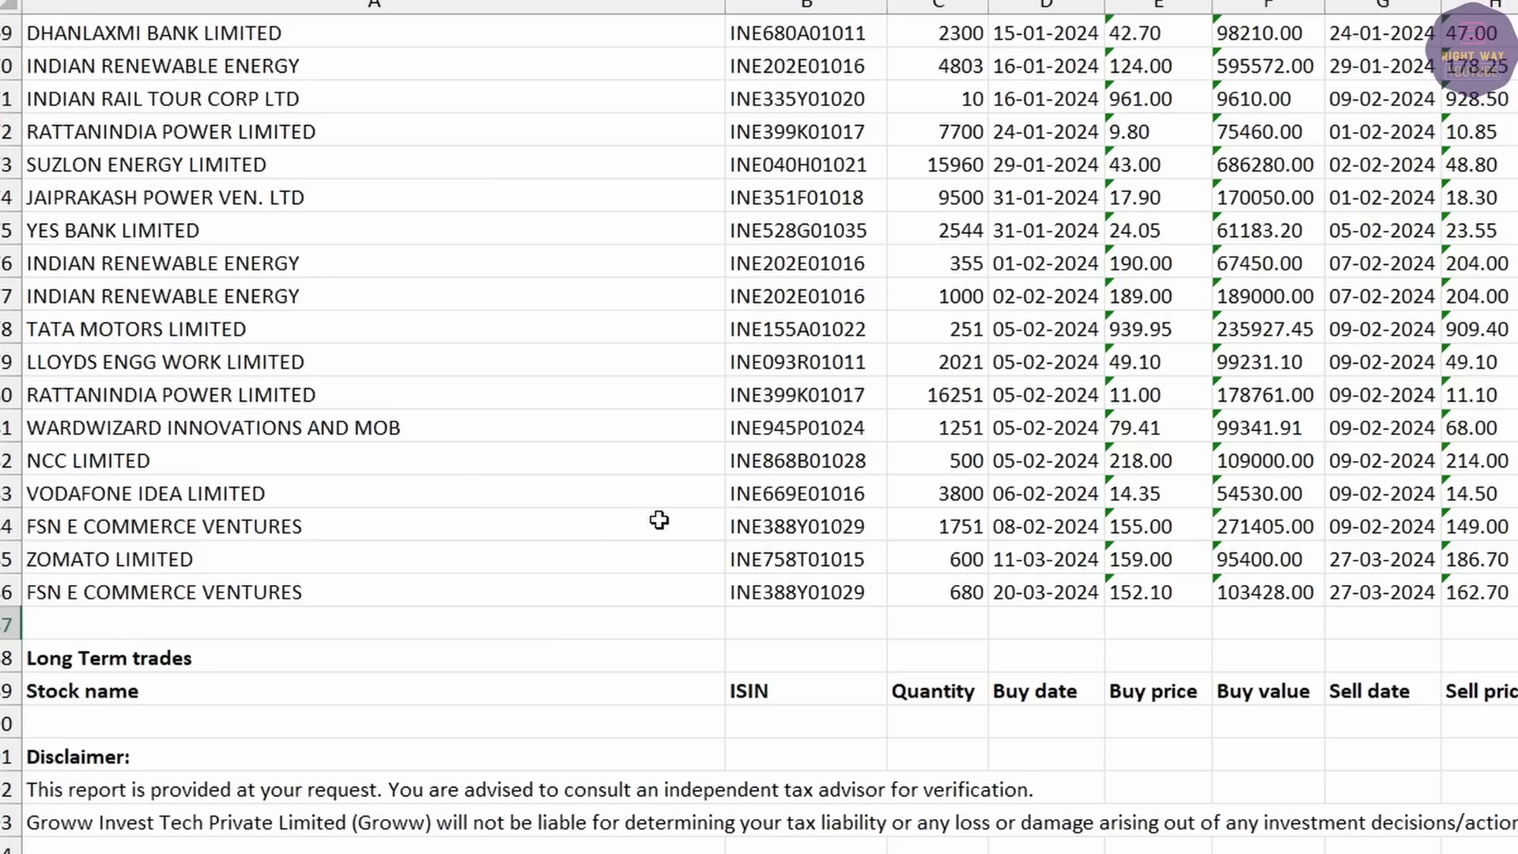
key("ctrl+Home")
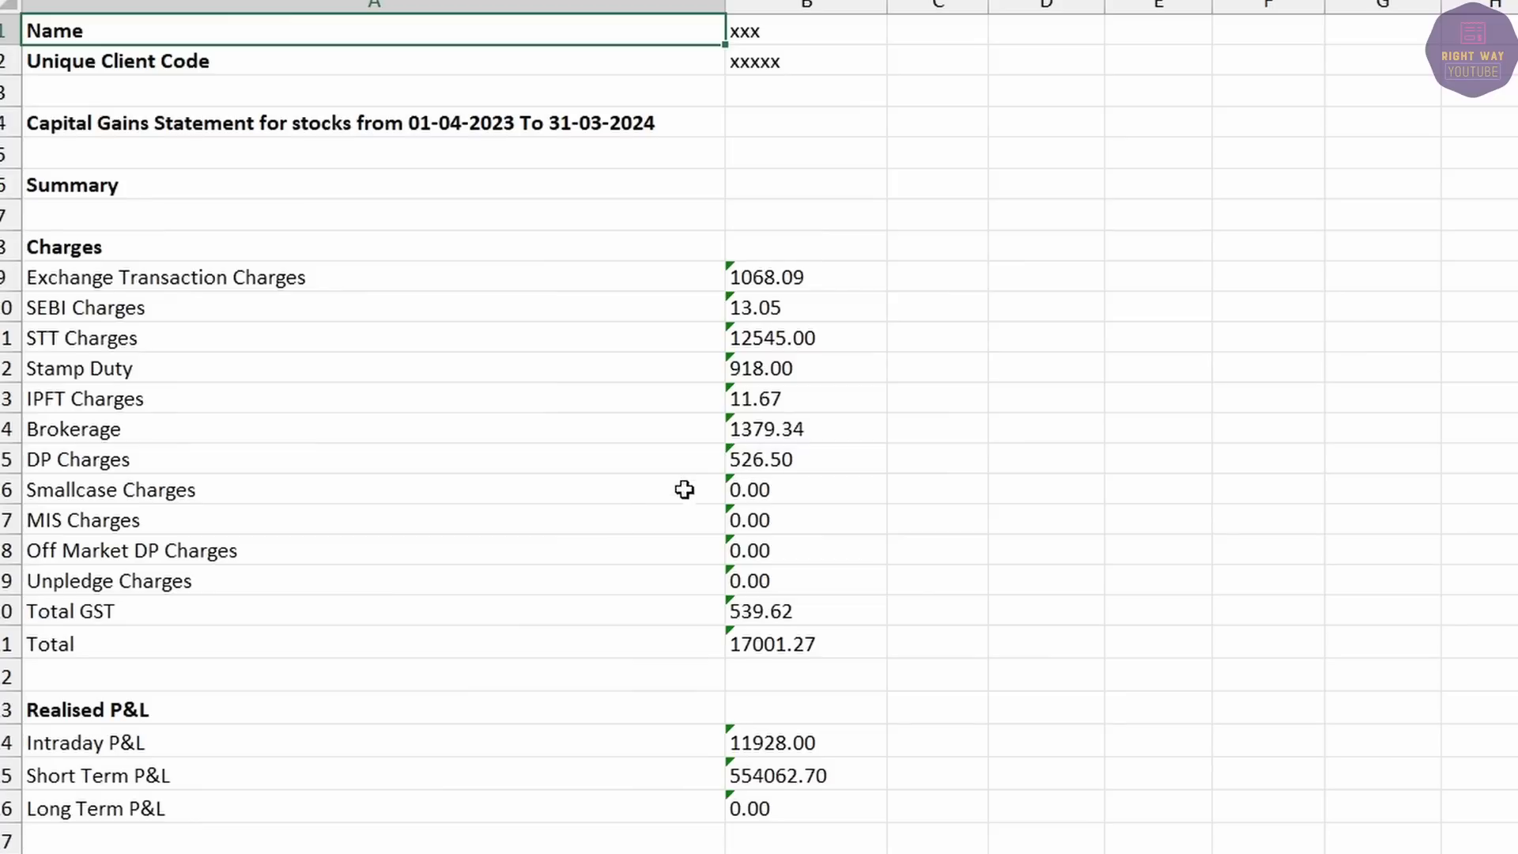
left_click(196, 340)
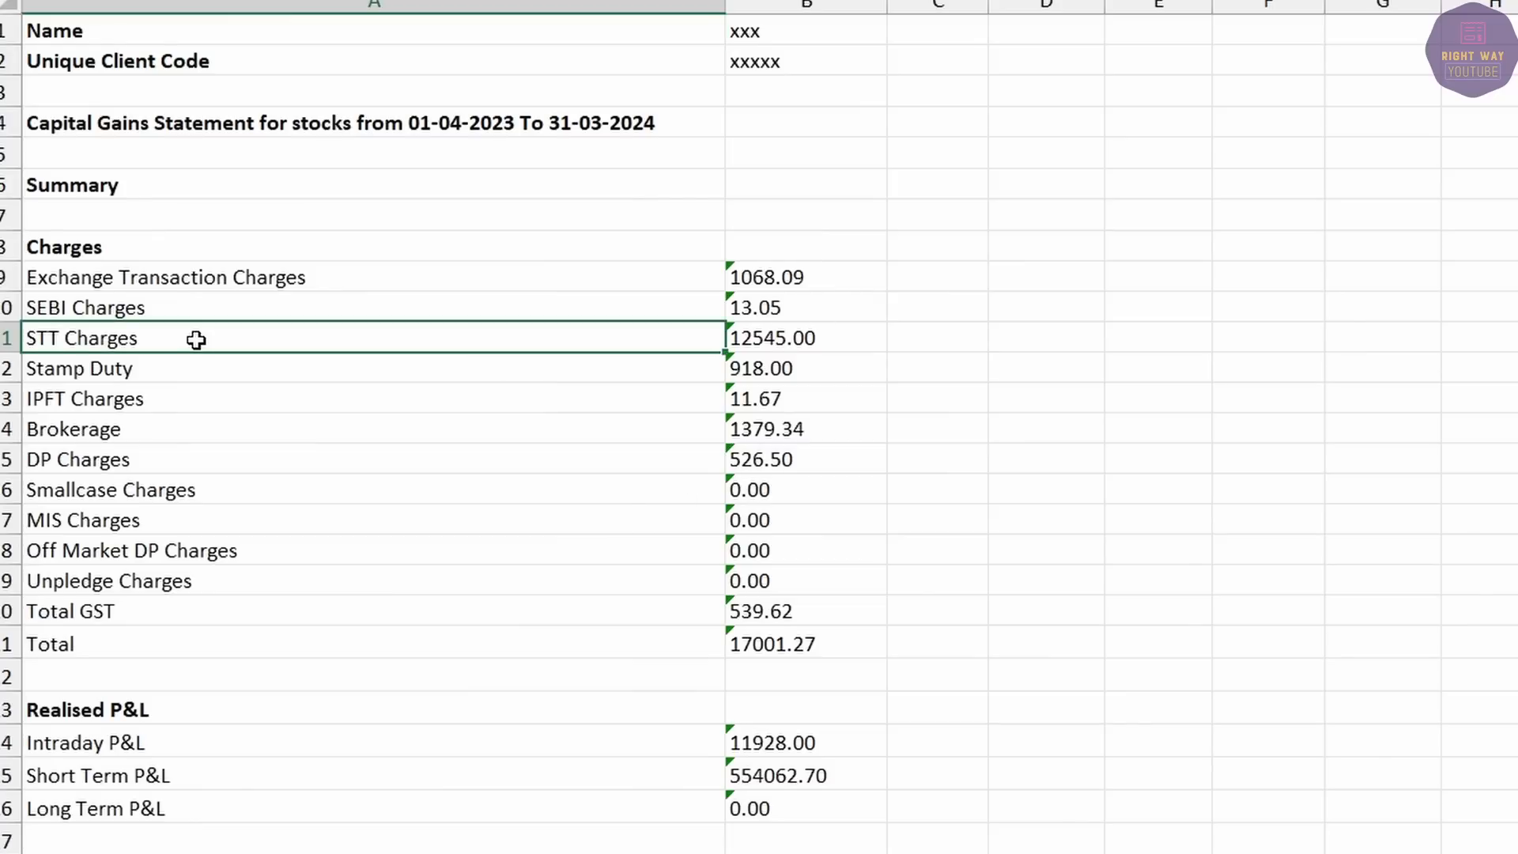
left_click(777, 337)
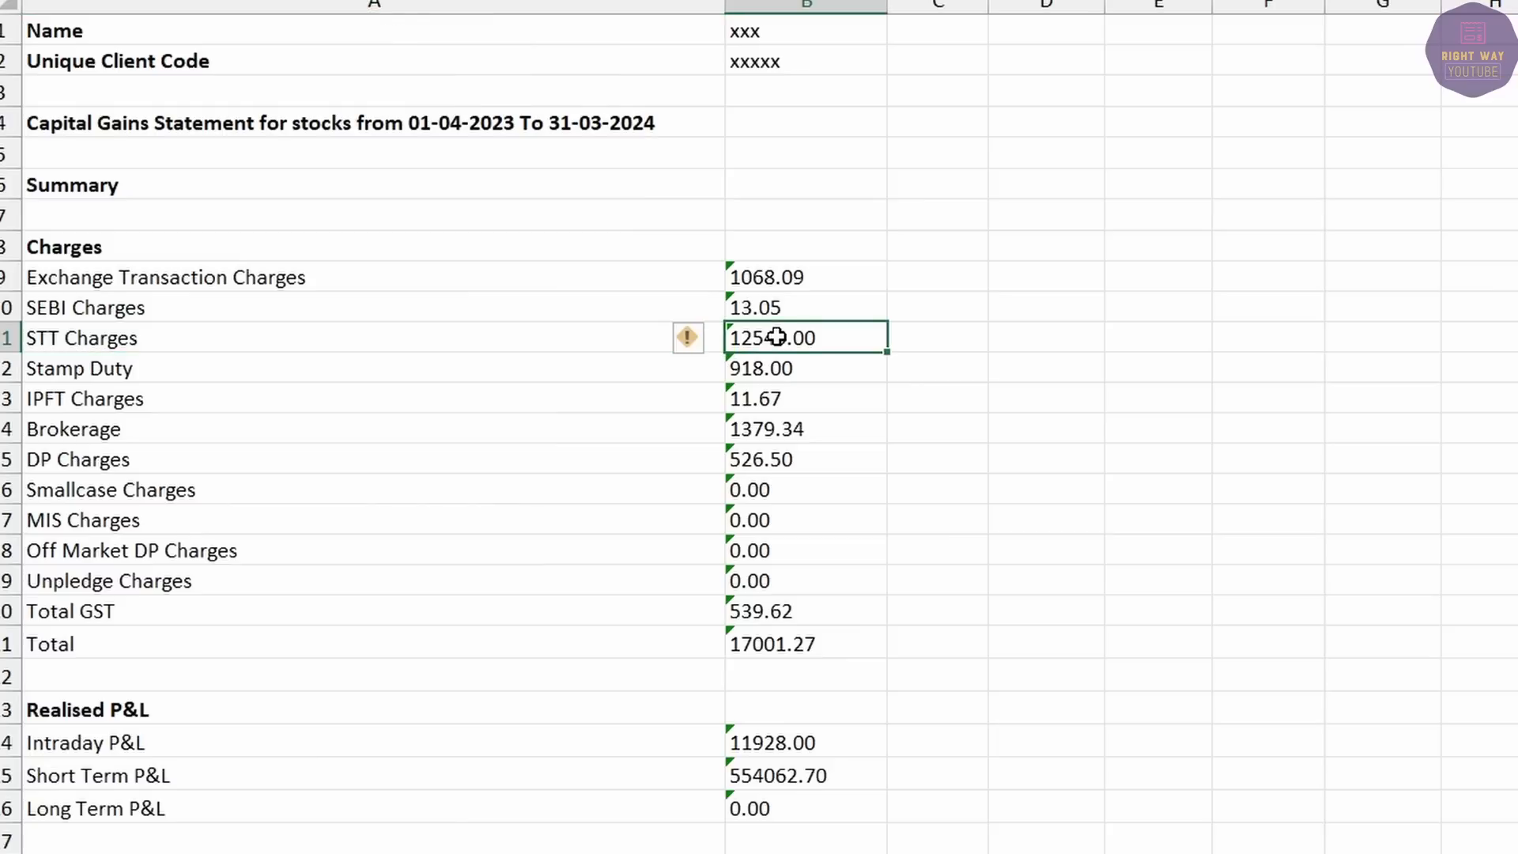
key("Delete")
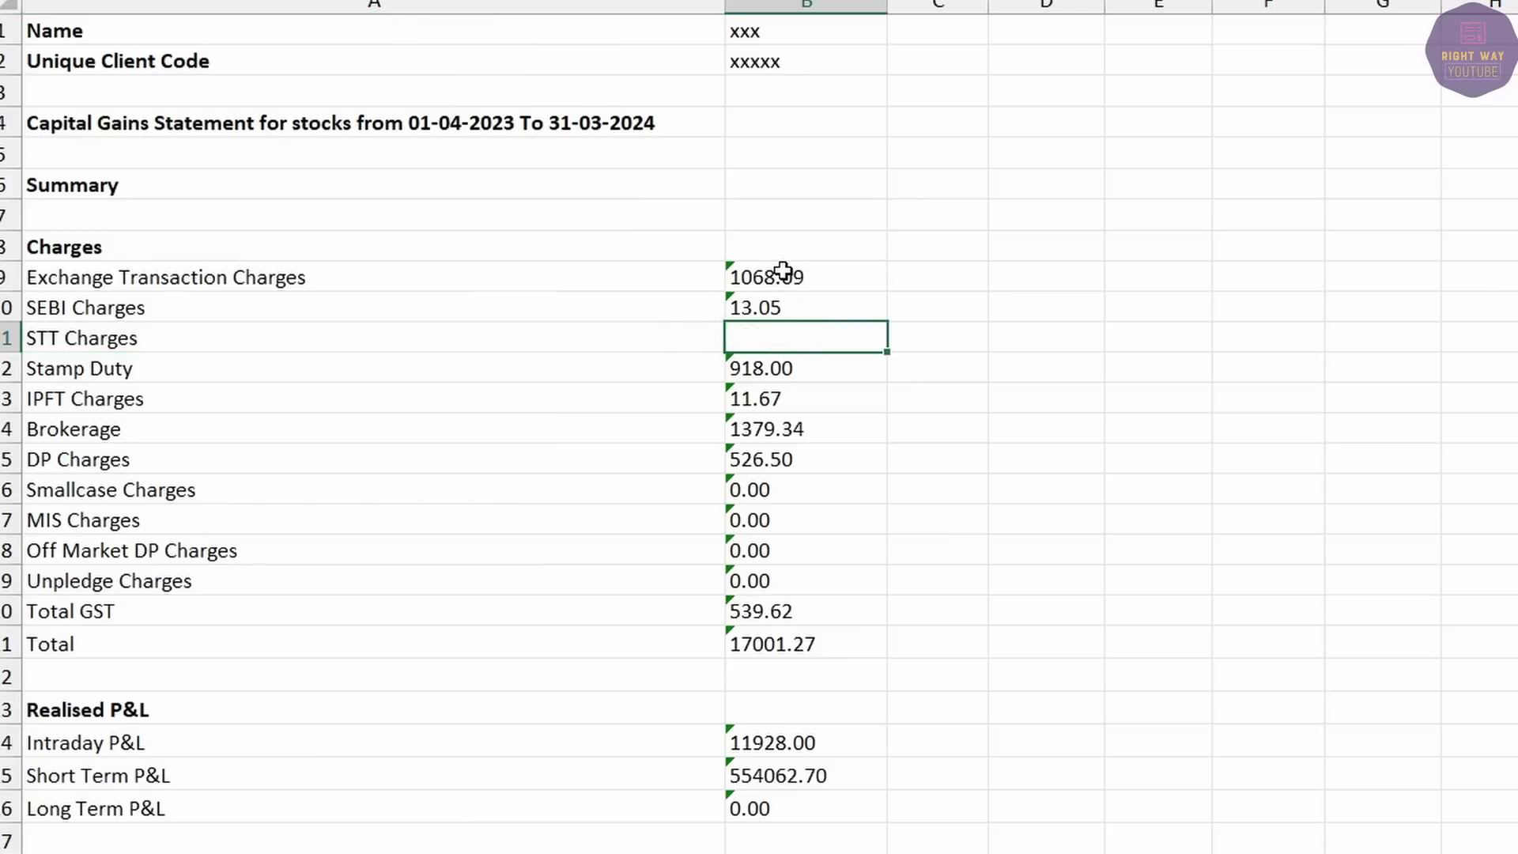
Paste the remaining charges as values and AutoSum them to 4456.27.
left_click_drag(783, 271, 781, 607)
key("ctrl+c")
left_click(1250, 245)
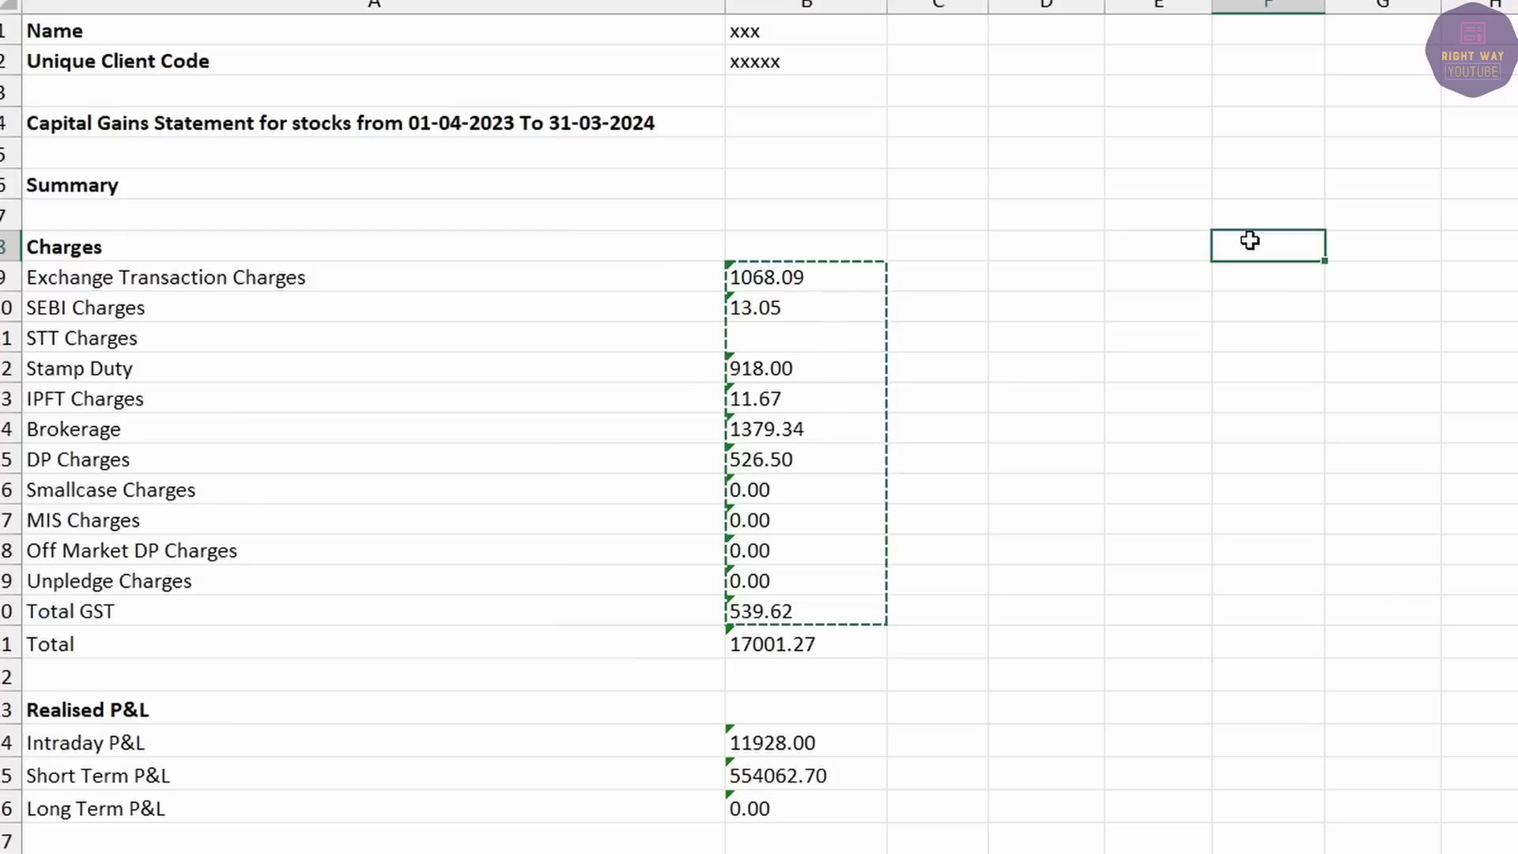
right_click(1249, 245)
left_click(1344, 340)
left_click_drag(1391, 247, 1431, 593)
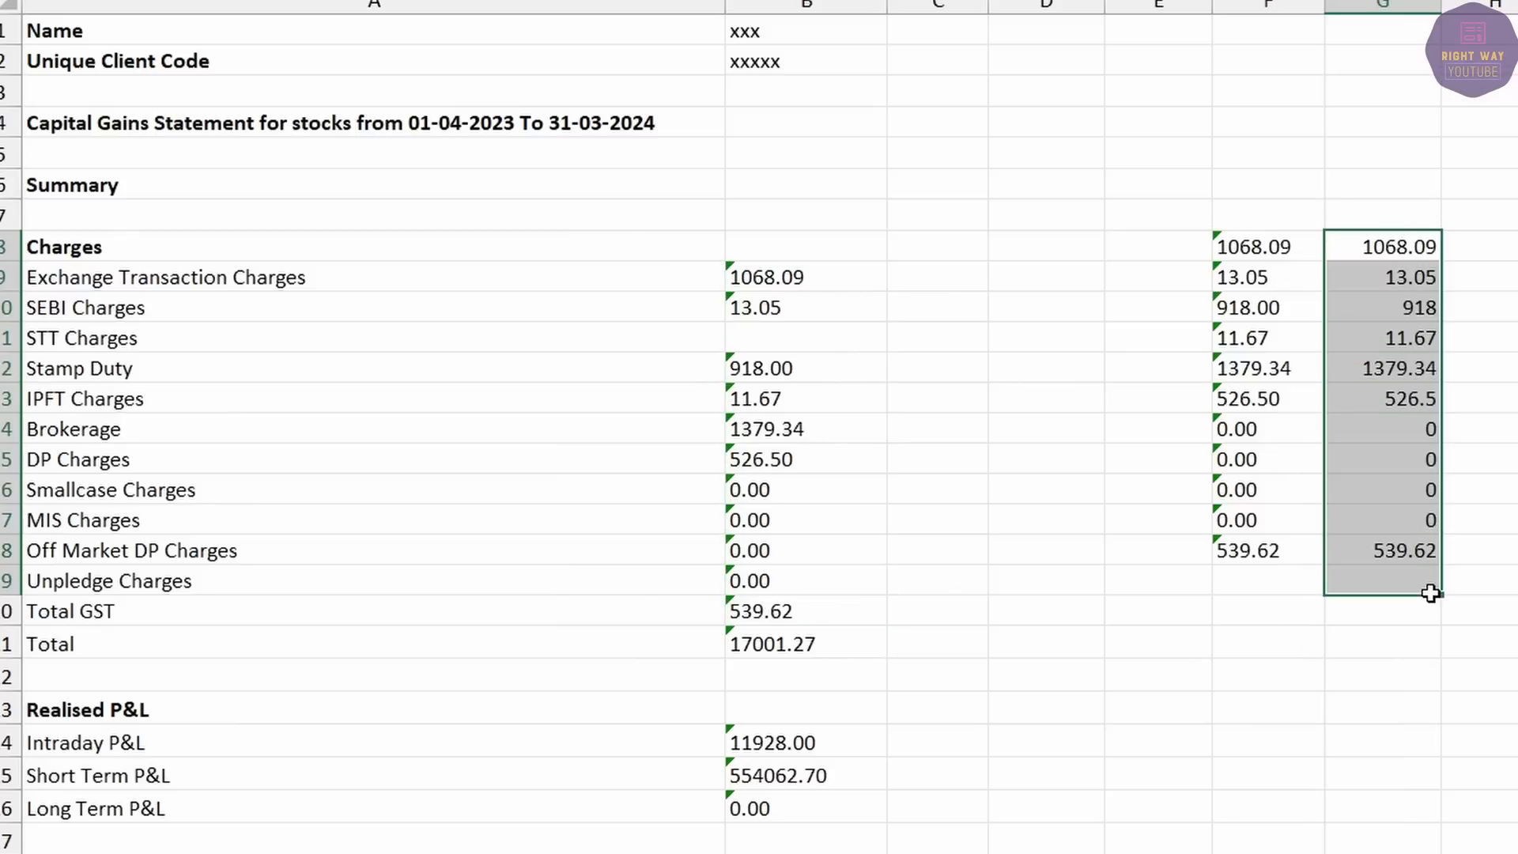
key("alt+equal")
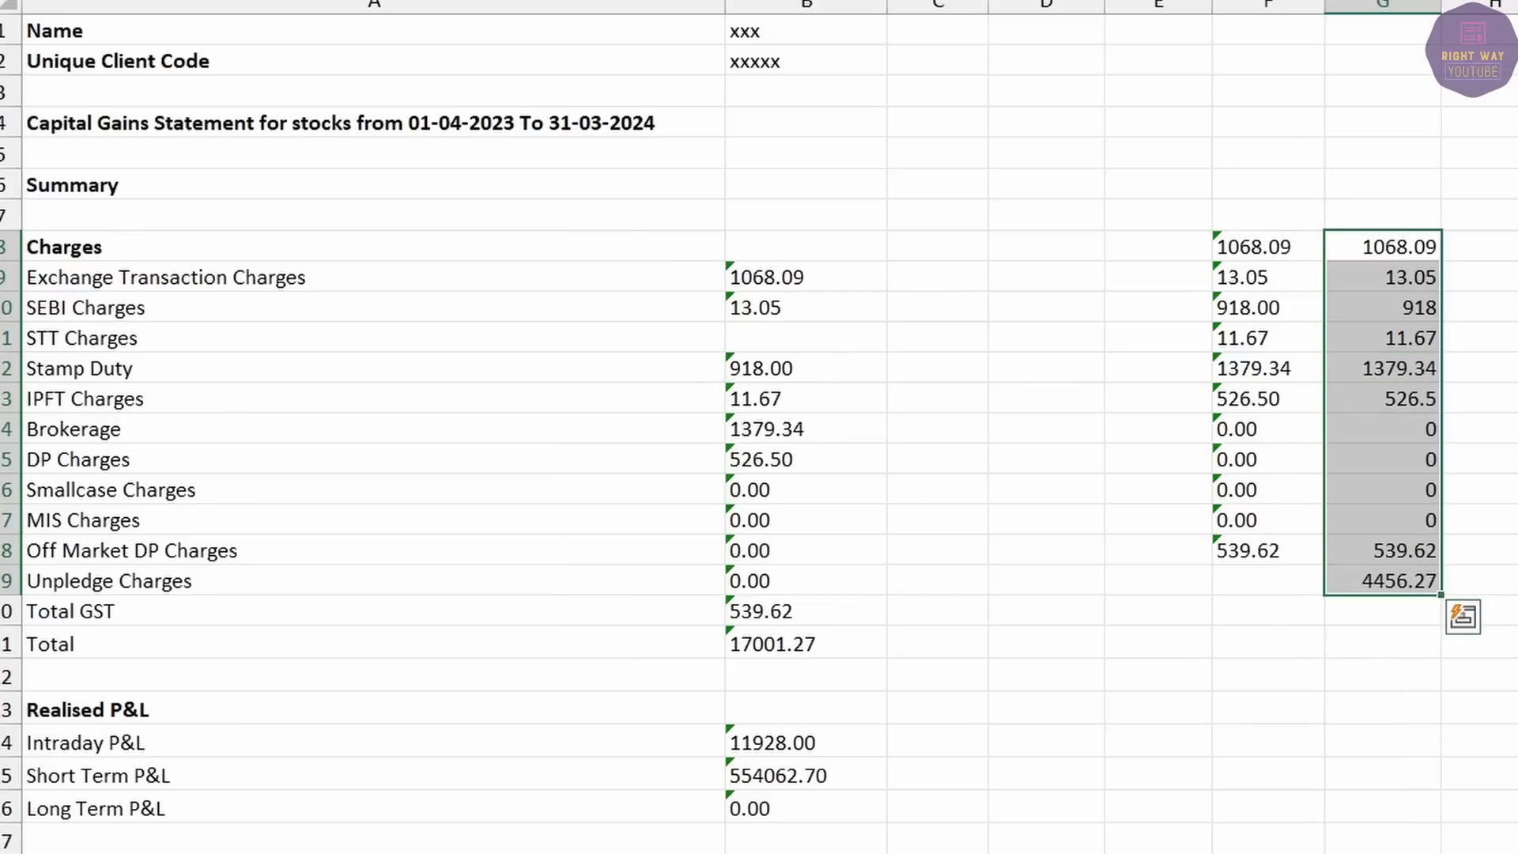
left_click(1401, 585)
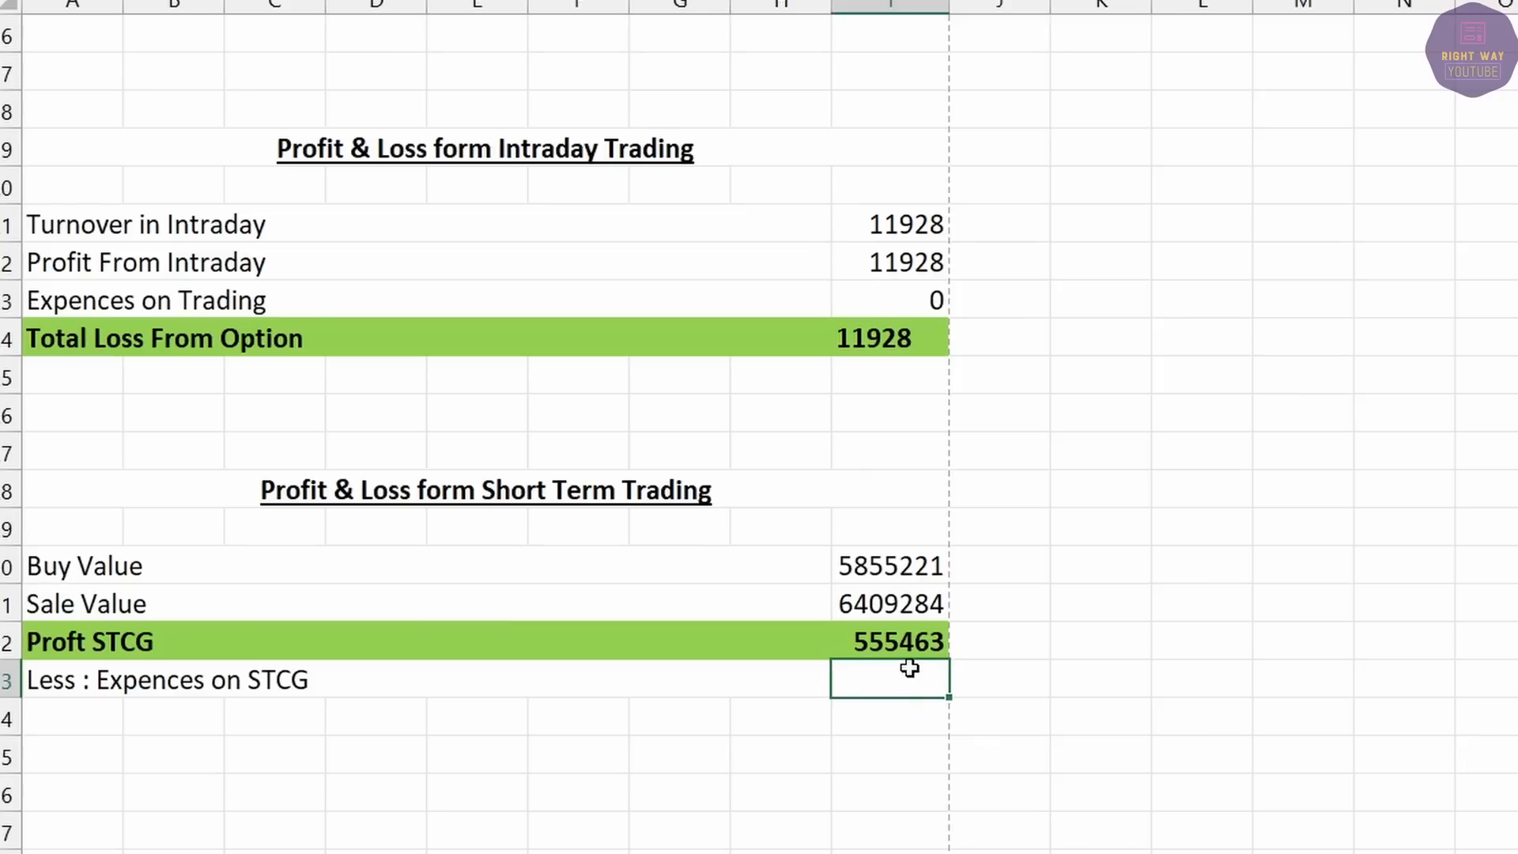
Enter 4456 as STCG expenses and compute Net STCG in I34 as =I32-I33 (551007).
type("4456")
key("Return")
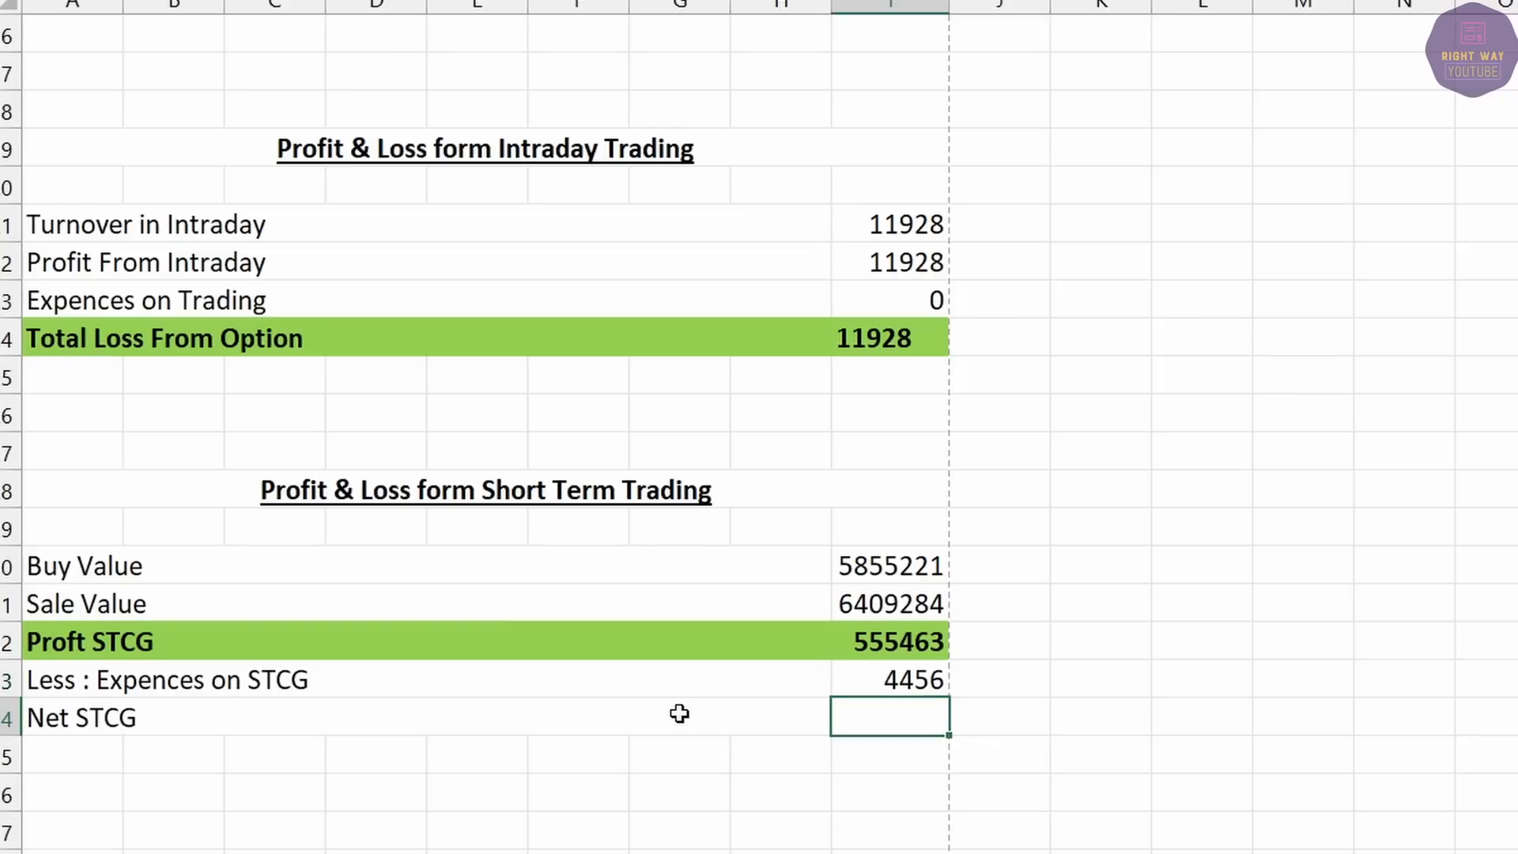
type("=")
left_click(915, 639)
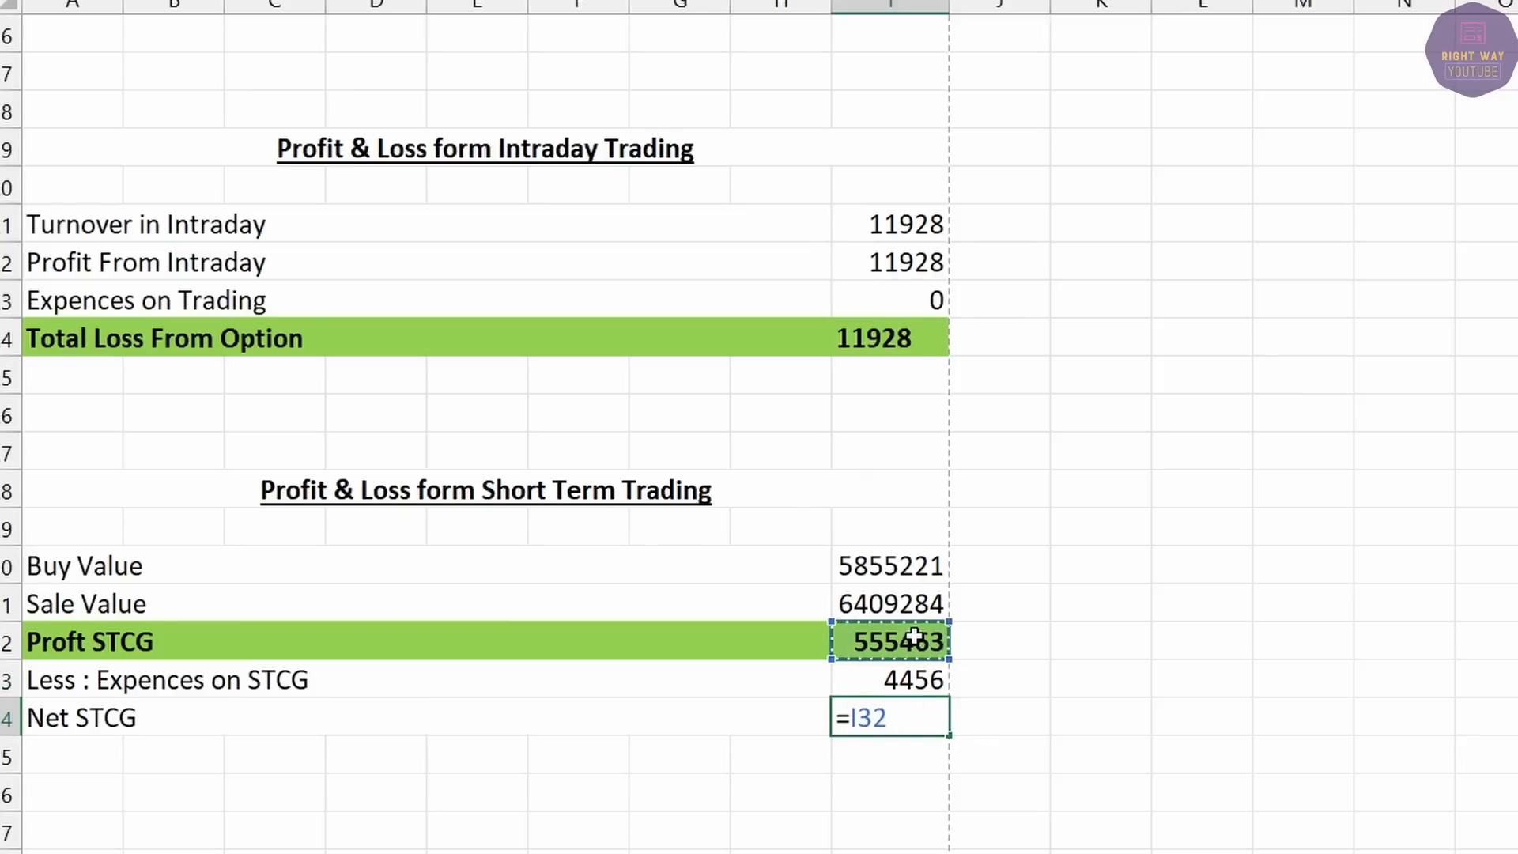
type("-")
left_click(890, 677)
key("Return")
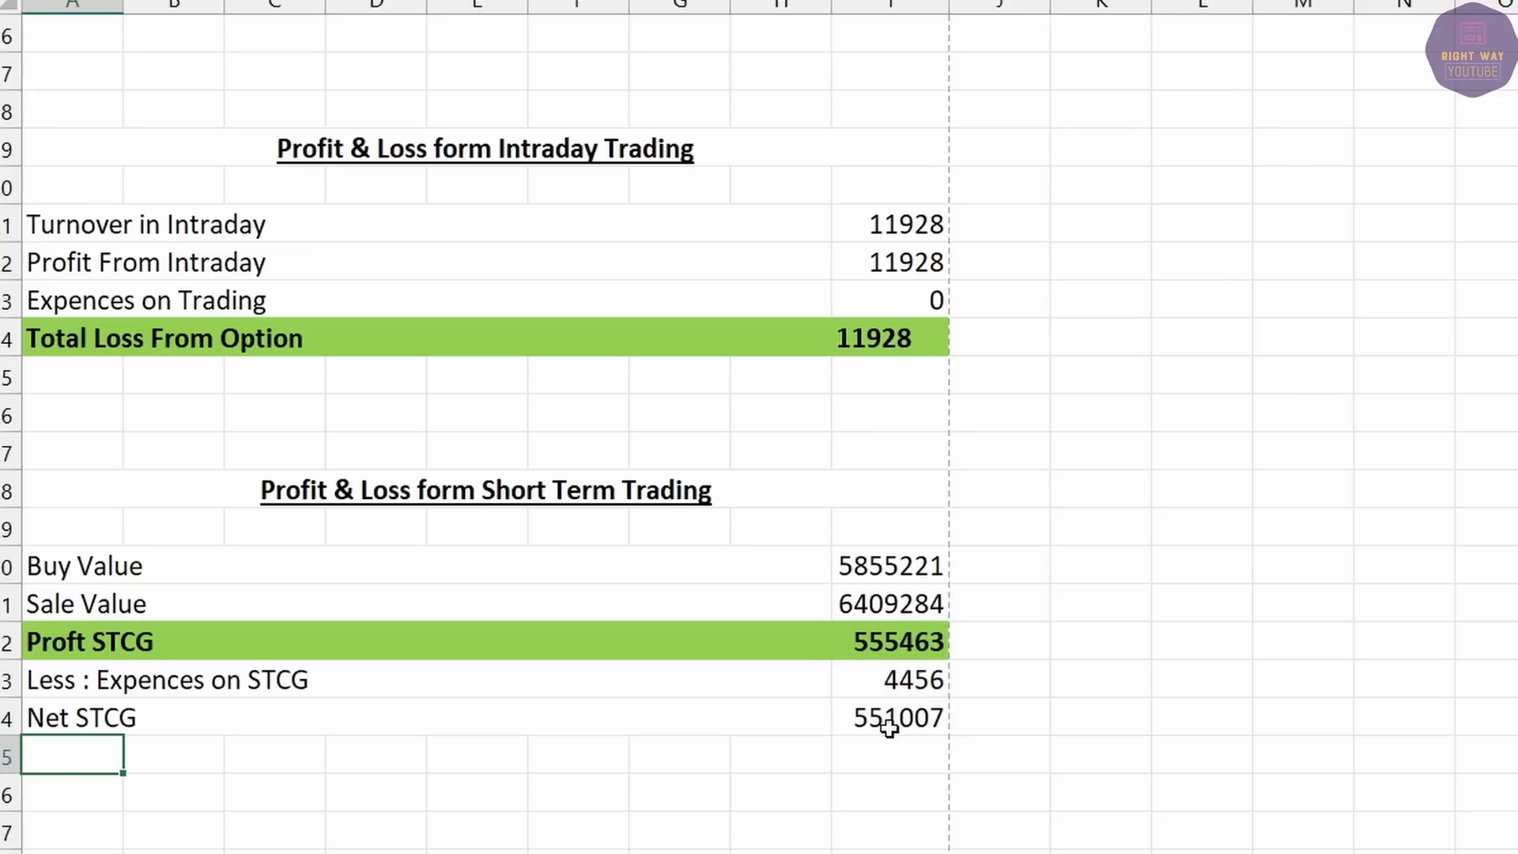
Shade the Net STCG row A34:I34 with the standard green fill.
left_click(889, 726)
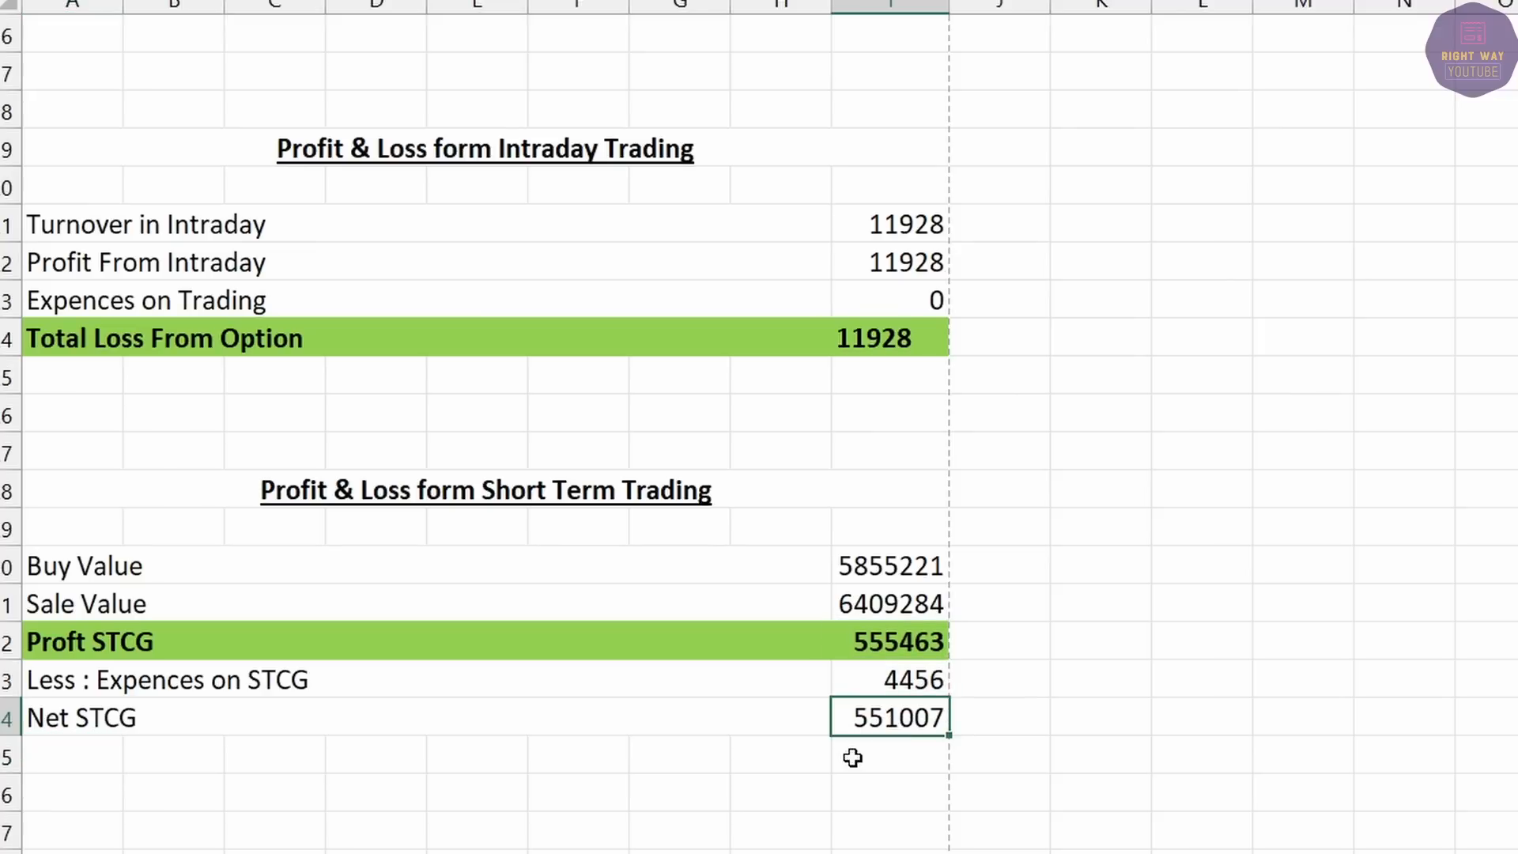
left_click_drag(863, 721, 605, 731)
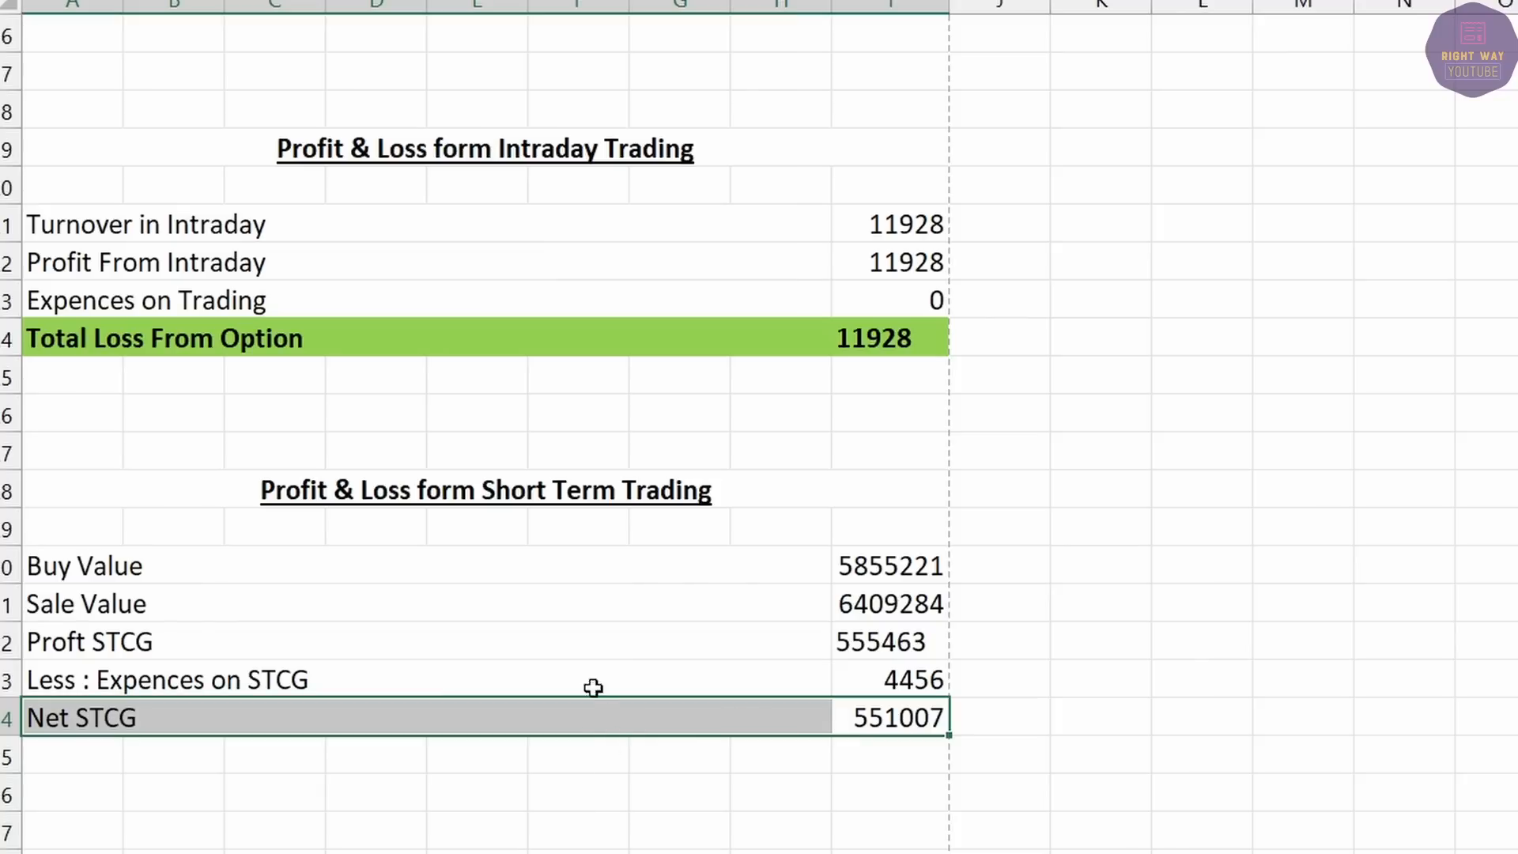
left_click(547, 2)
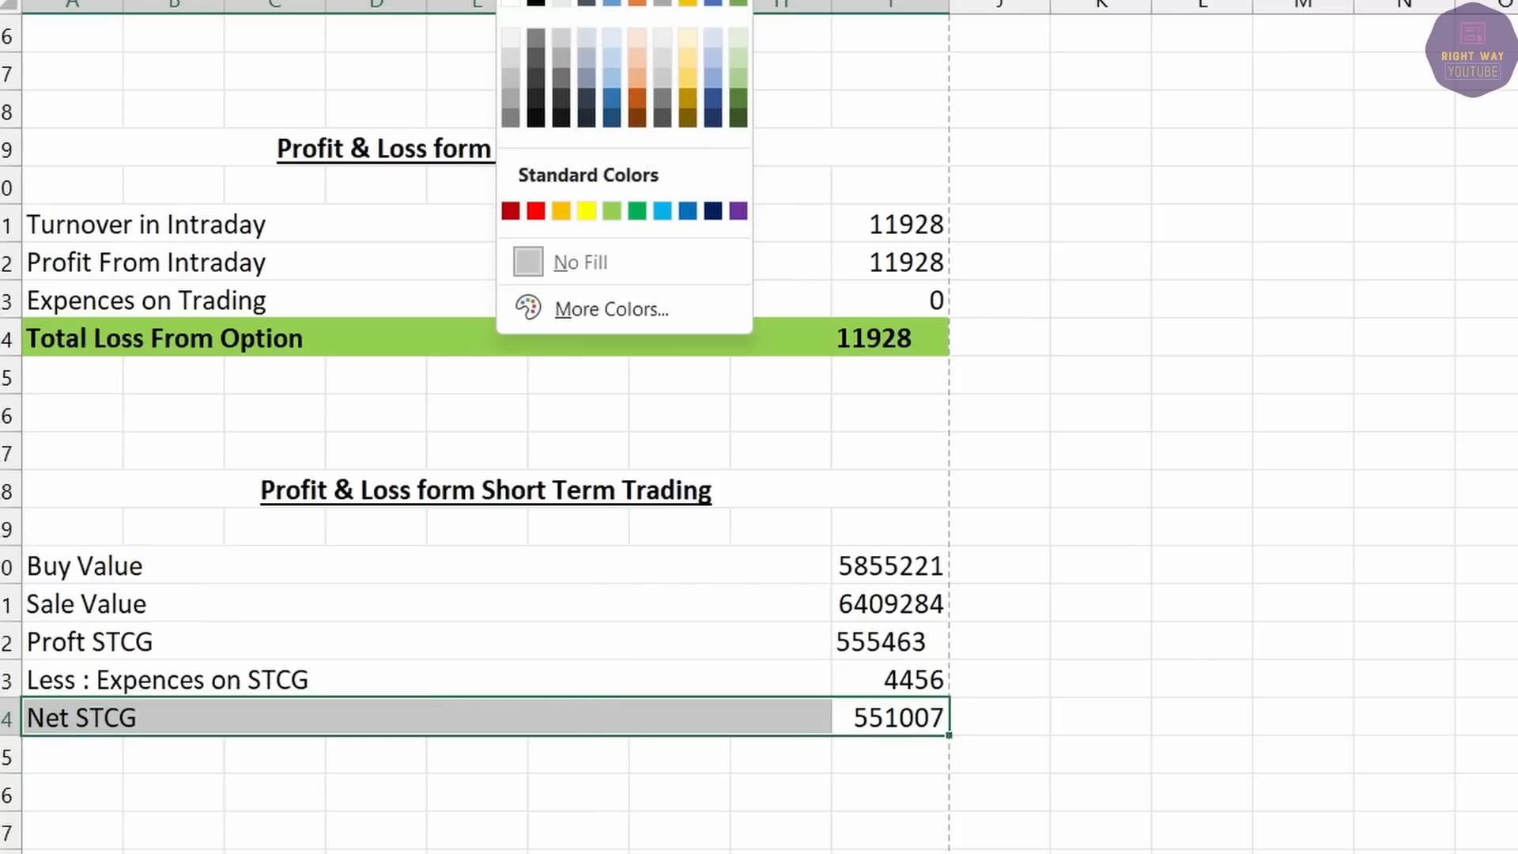
left_click(611, 210)
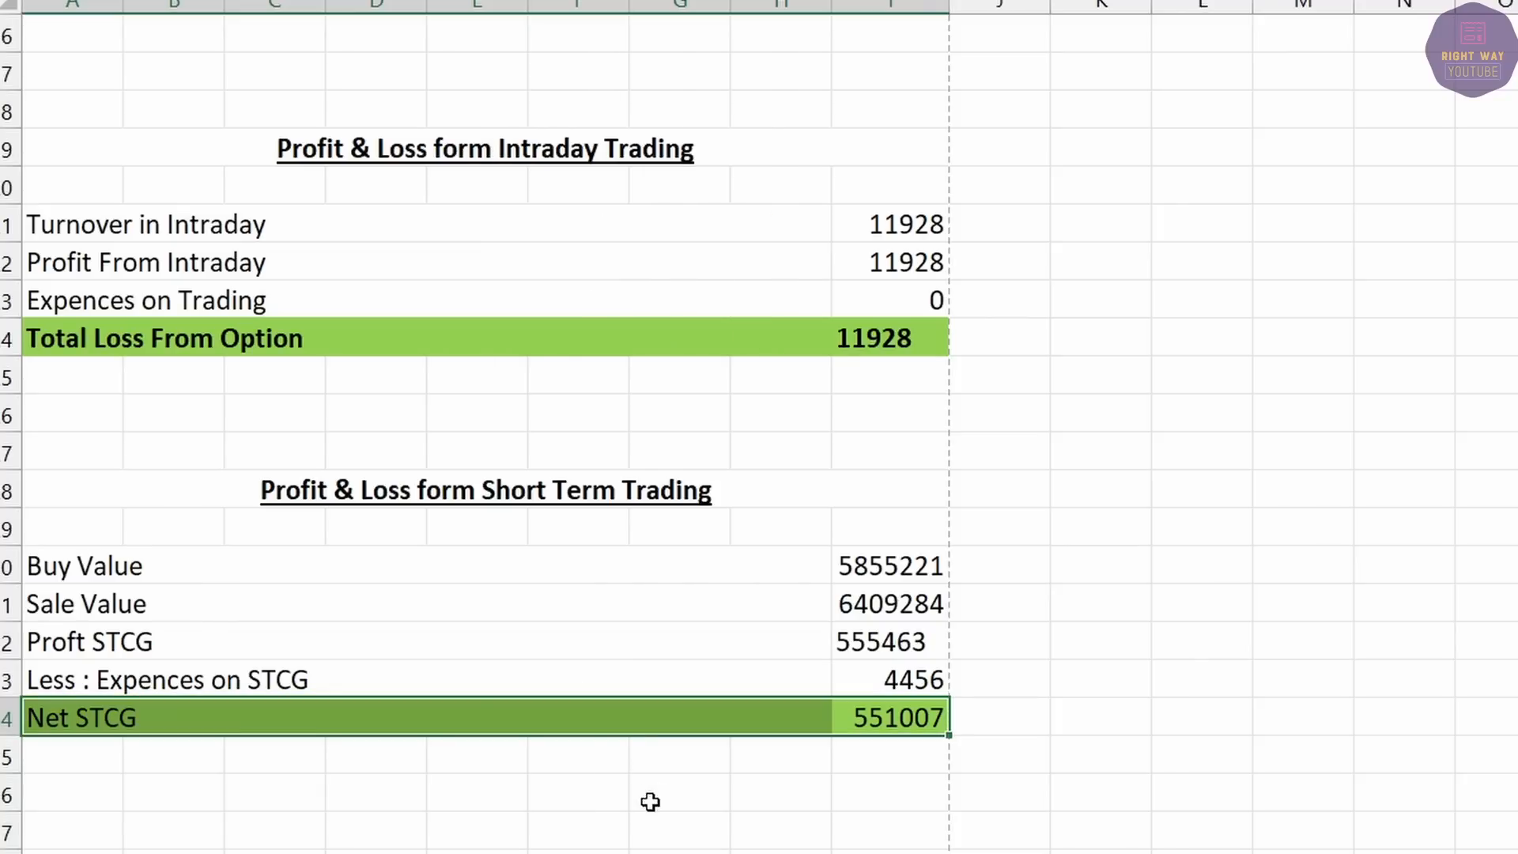
scroll(626, 677, "up", 4)
Select the Intraday, Mutual Fund and Short Term Trading blocks in turn to review them.
scroll(626, 677, "up", 3)
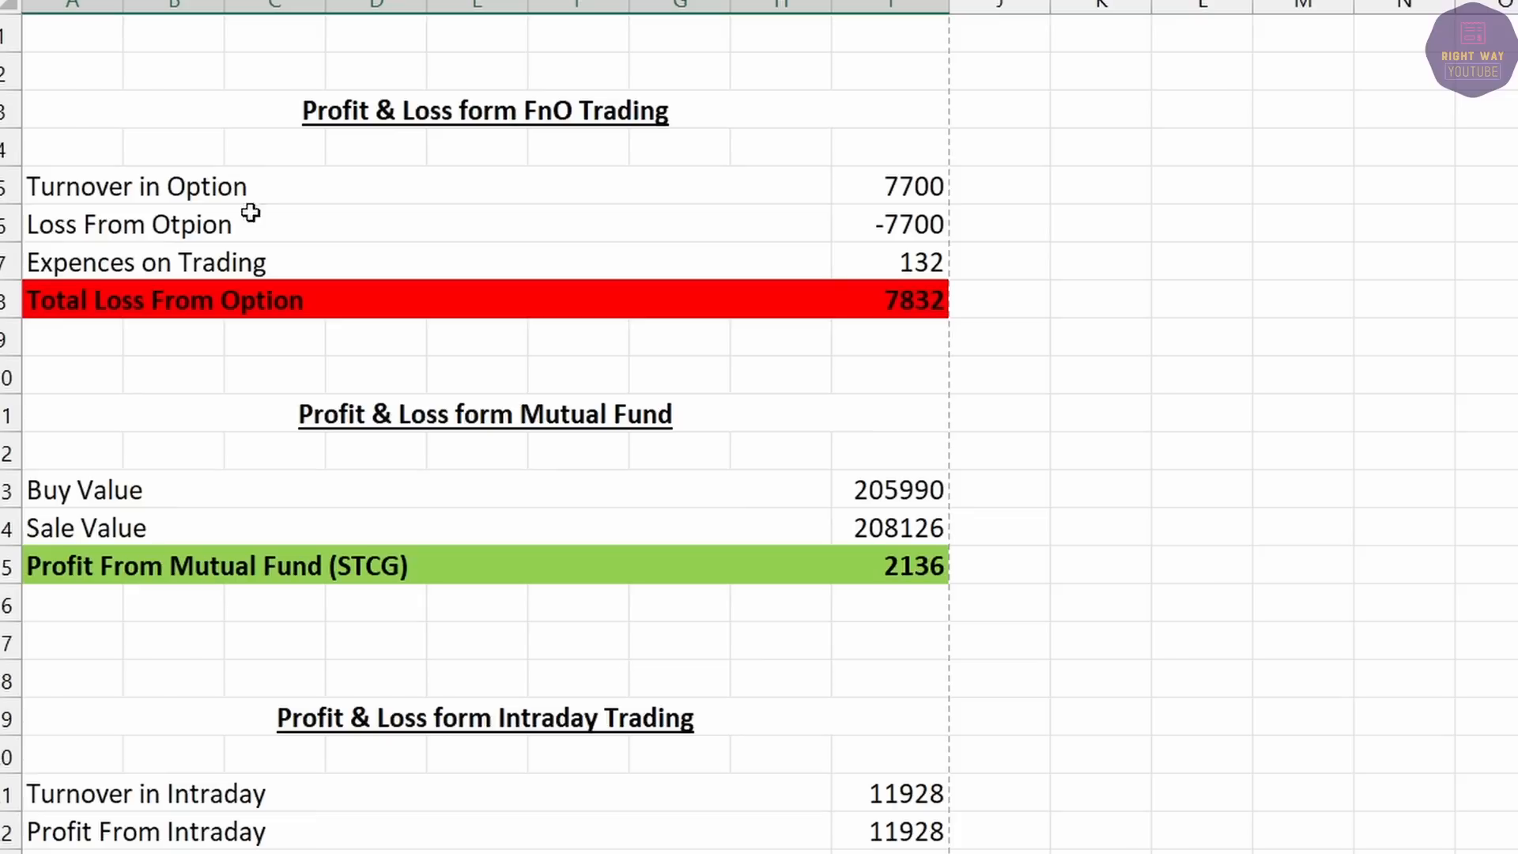
left_click_drag(257, 181, 853, 288)
left_click_drag(458, 718, 545, 769)
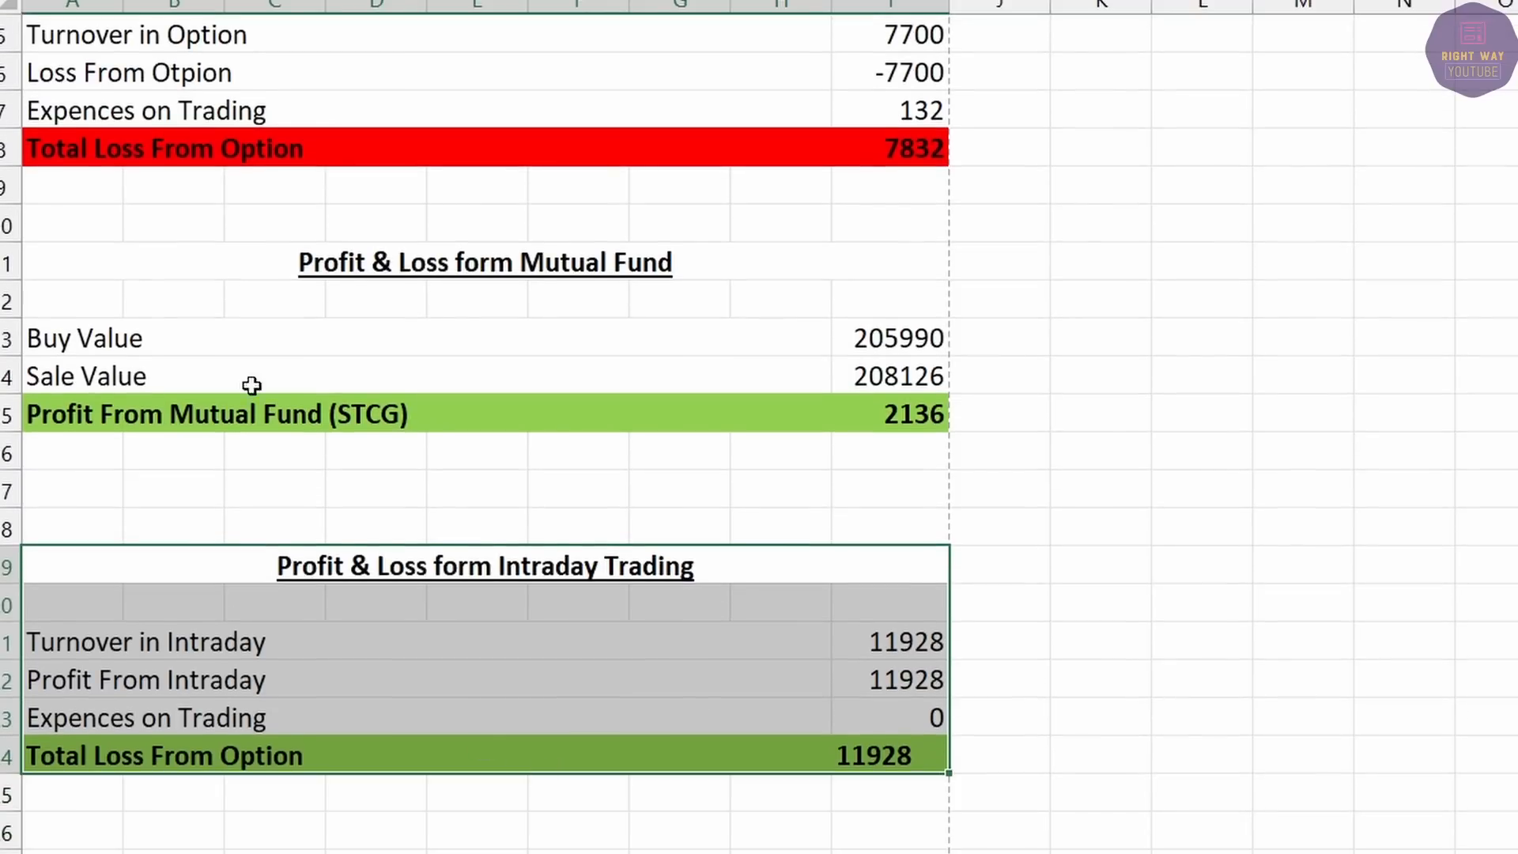
left_click_drag(156, 277, 403, 411)
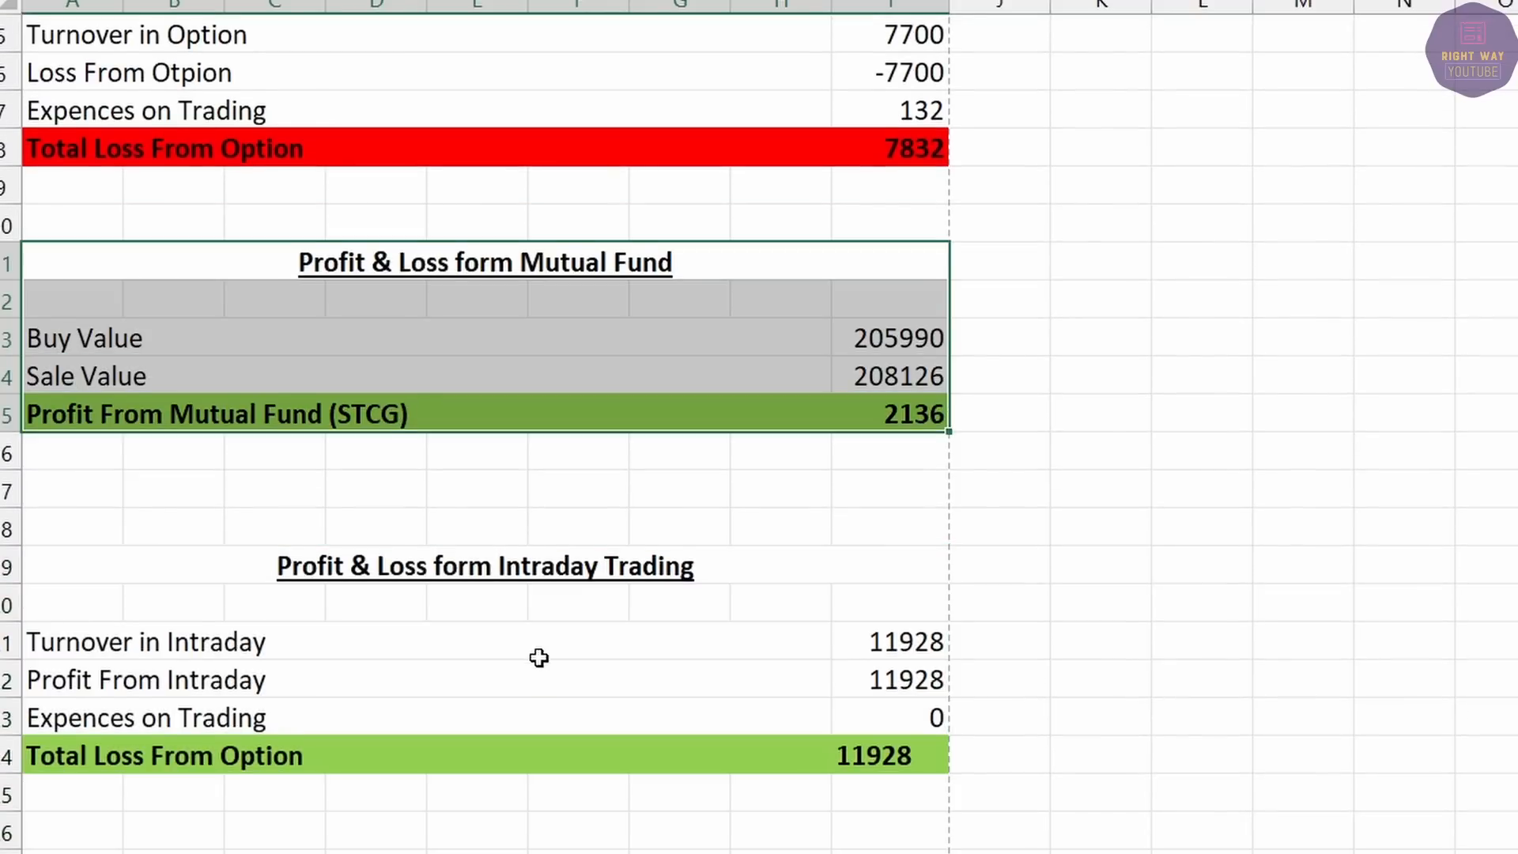
scroll(539, 658, "down", 2)
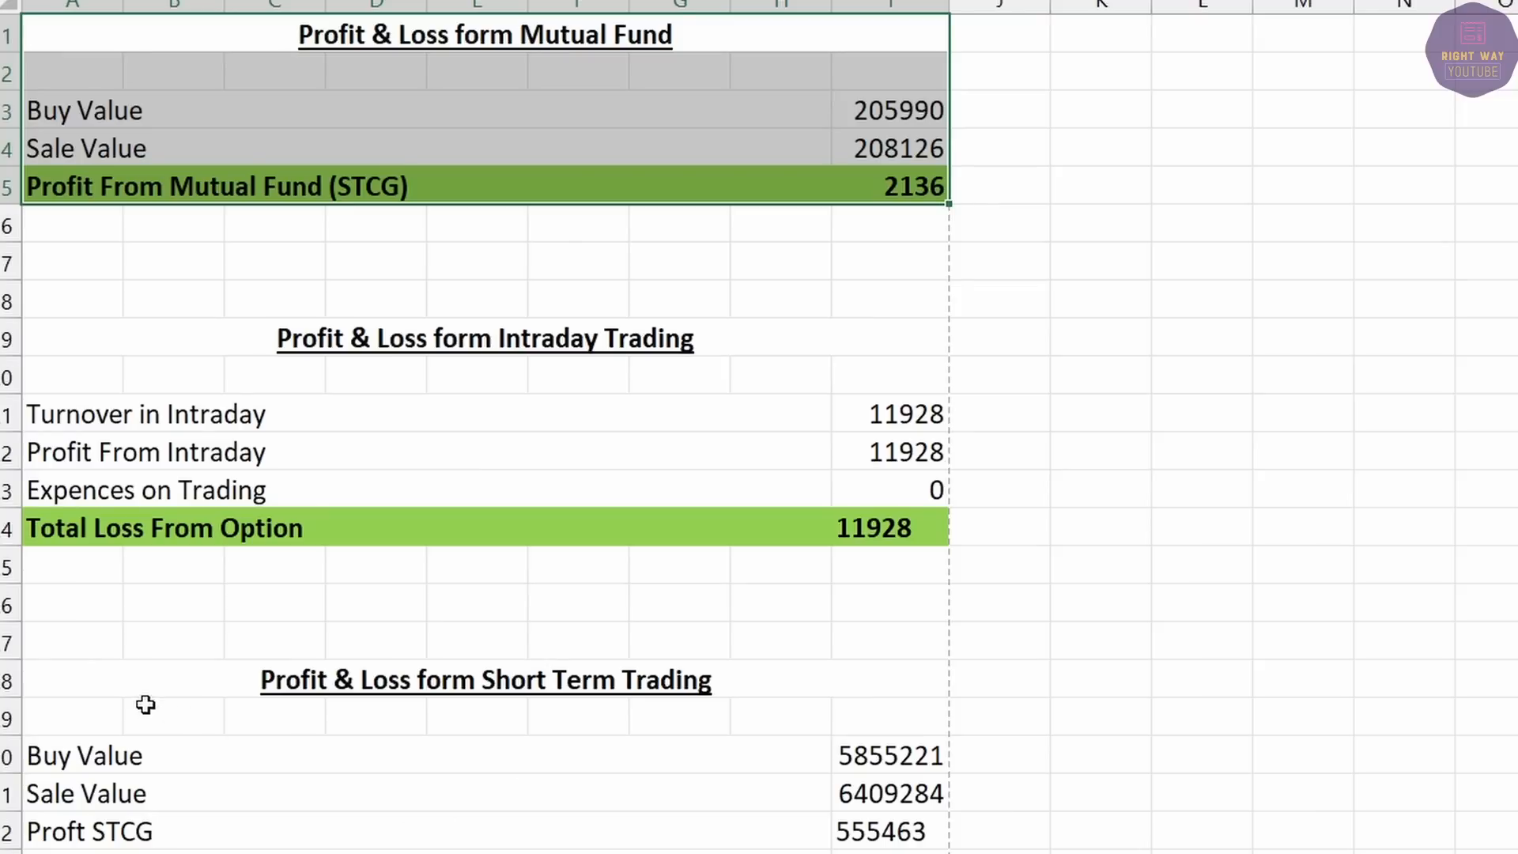
left_click_drag(146, 705, 898, 835)
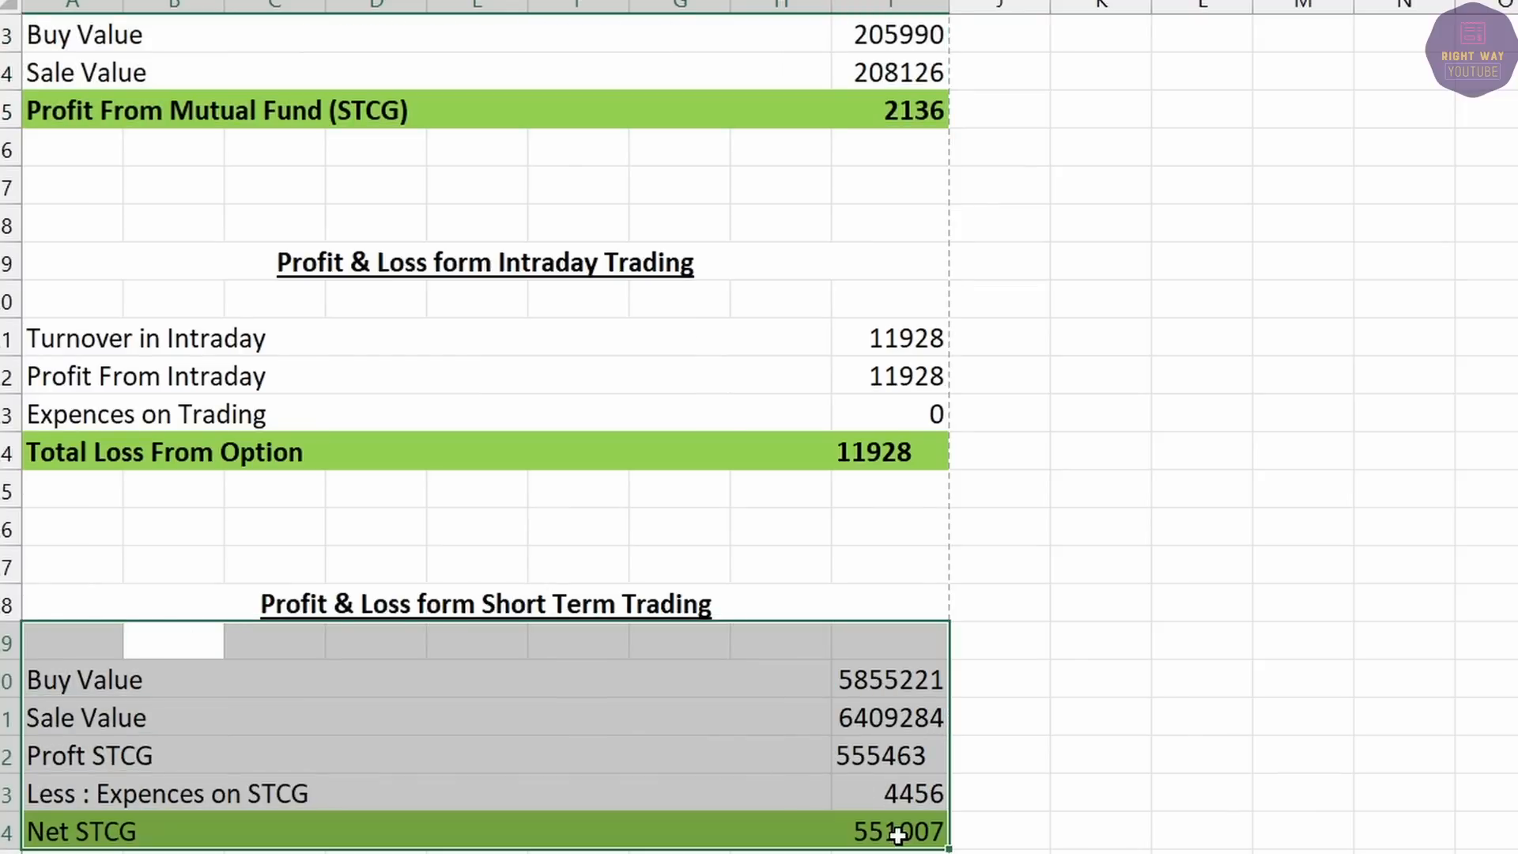
Compare mutual fund and short-term buy and sale values: 205990, 5855221, 208126, 6409284.
scroll(746, 793, "up", 4)
left_click(876, 486)
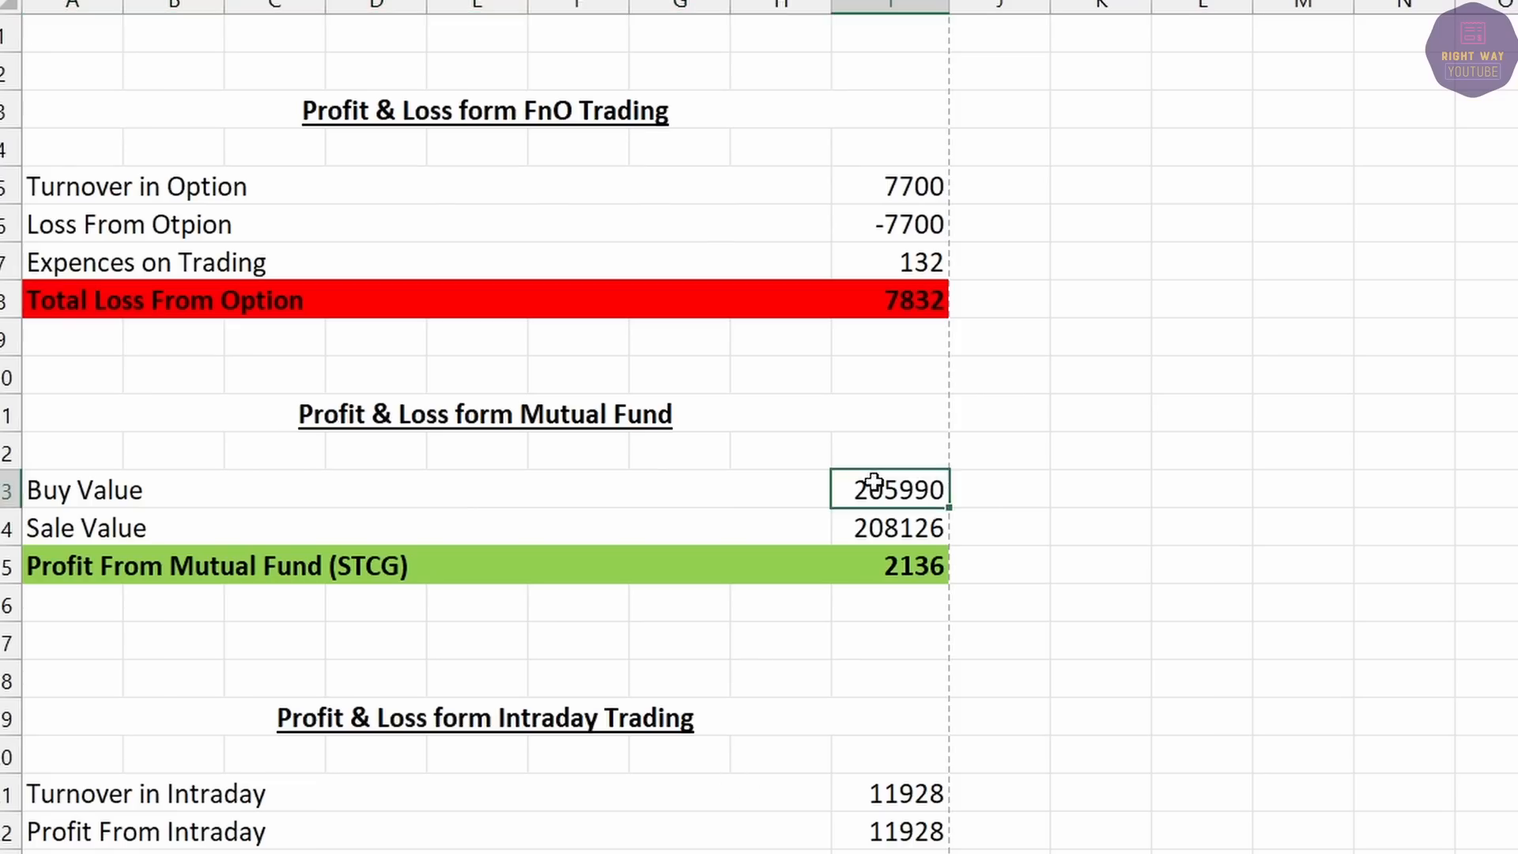
scroll(891, 427, "down", 4)
left_click(901, 677)
scroll(1004, 747, "up", 3)
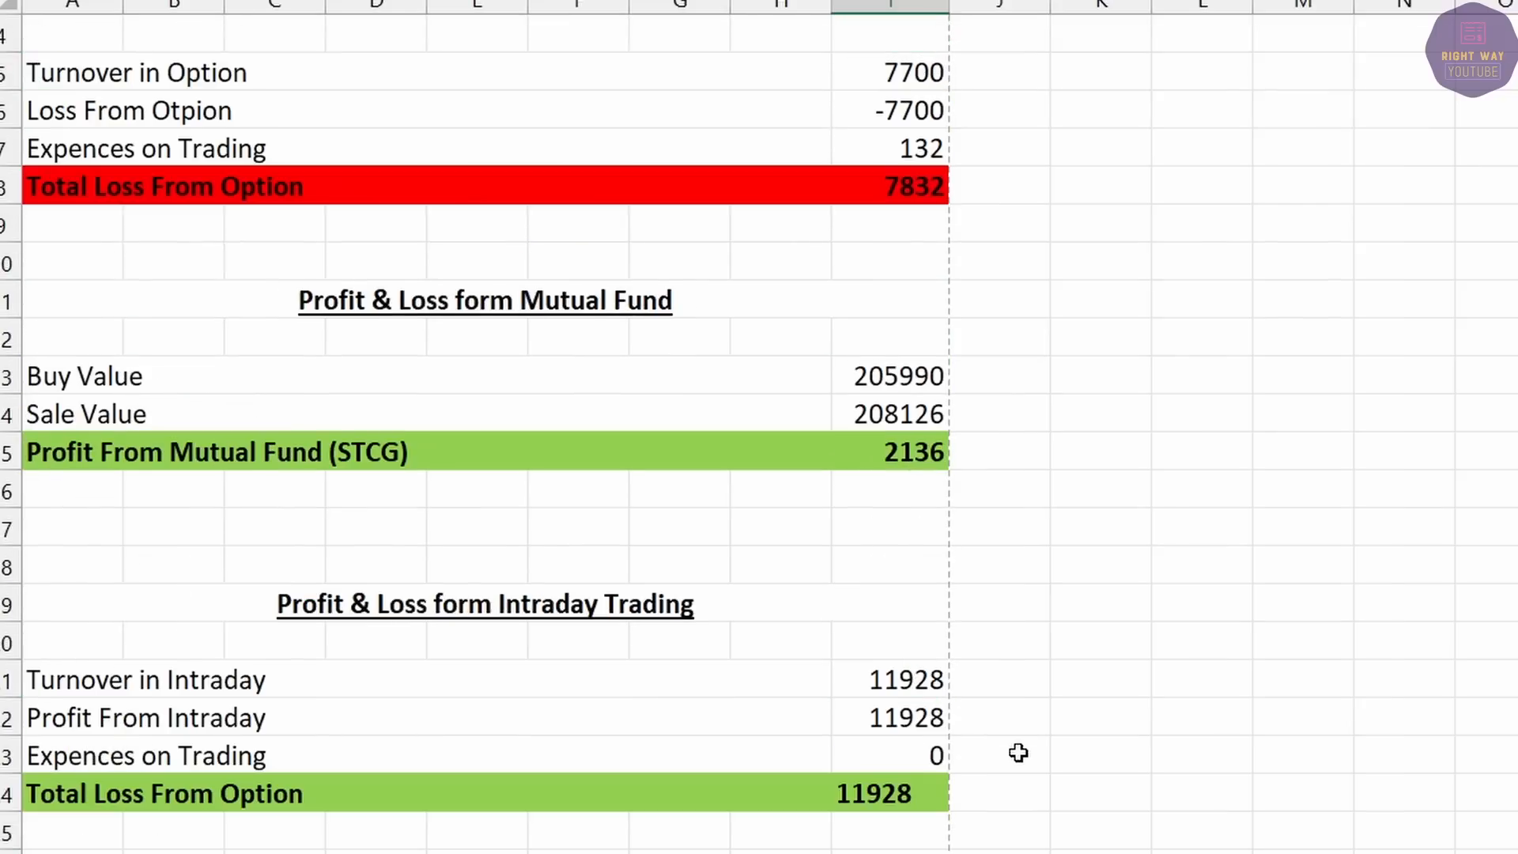
left_click(889, 404)
scroll(942, 521, "down", 4)
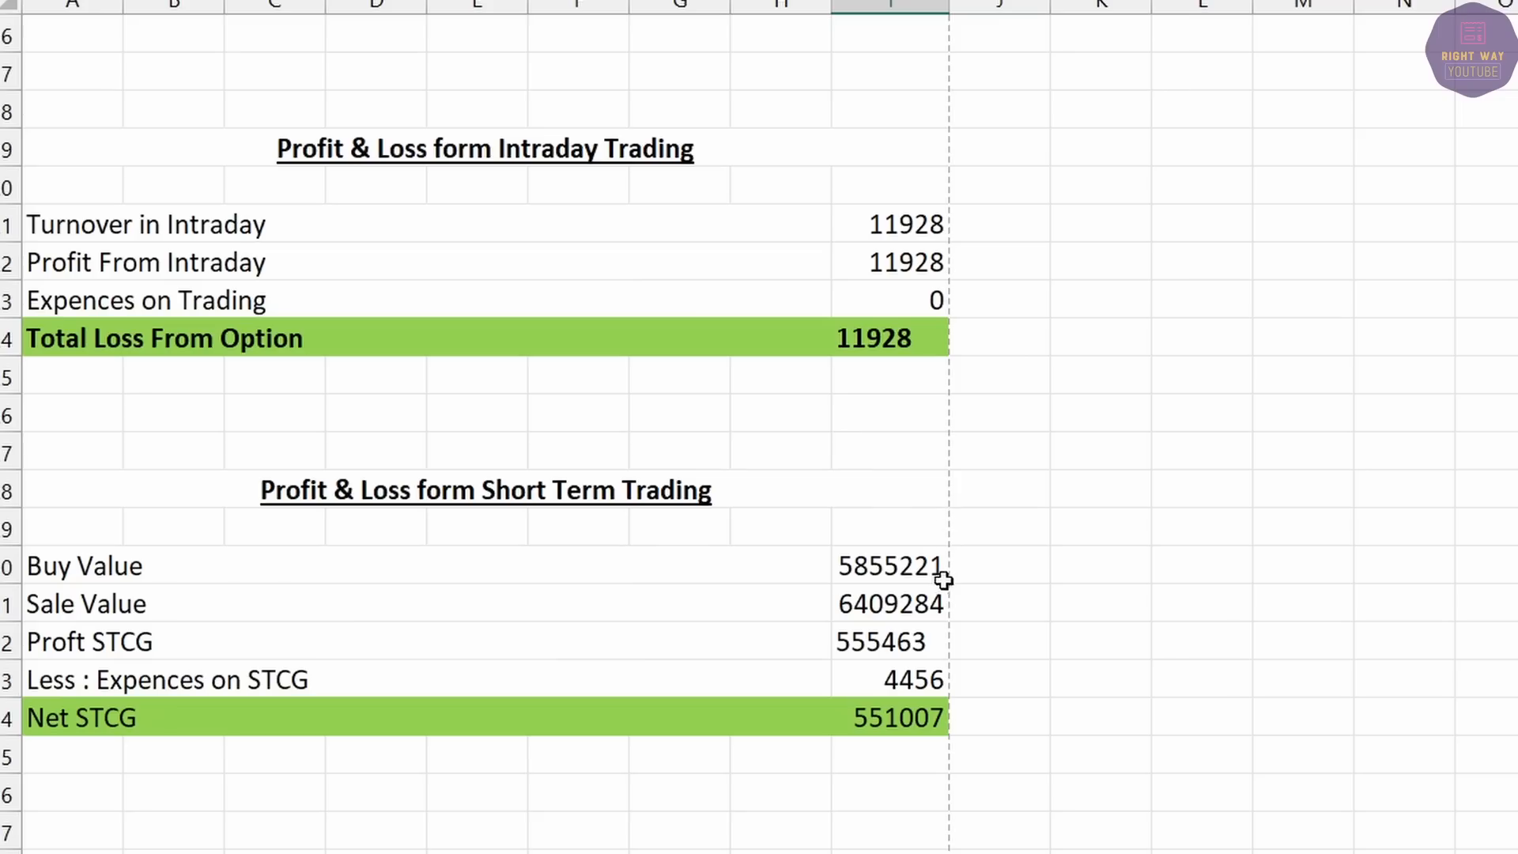
left_click(893, 611)
scroll(893, 611, "up", 4)
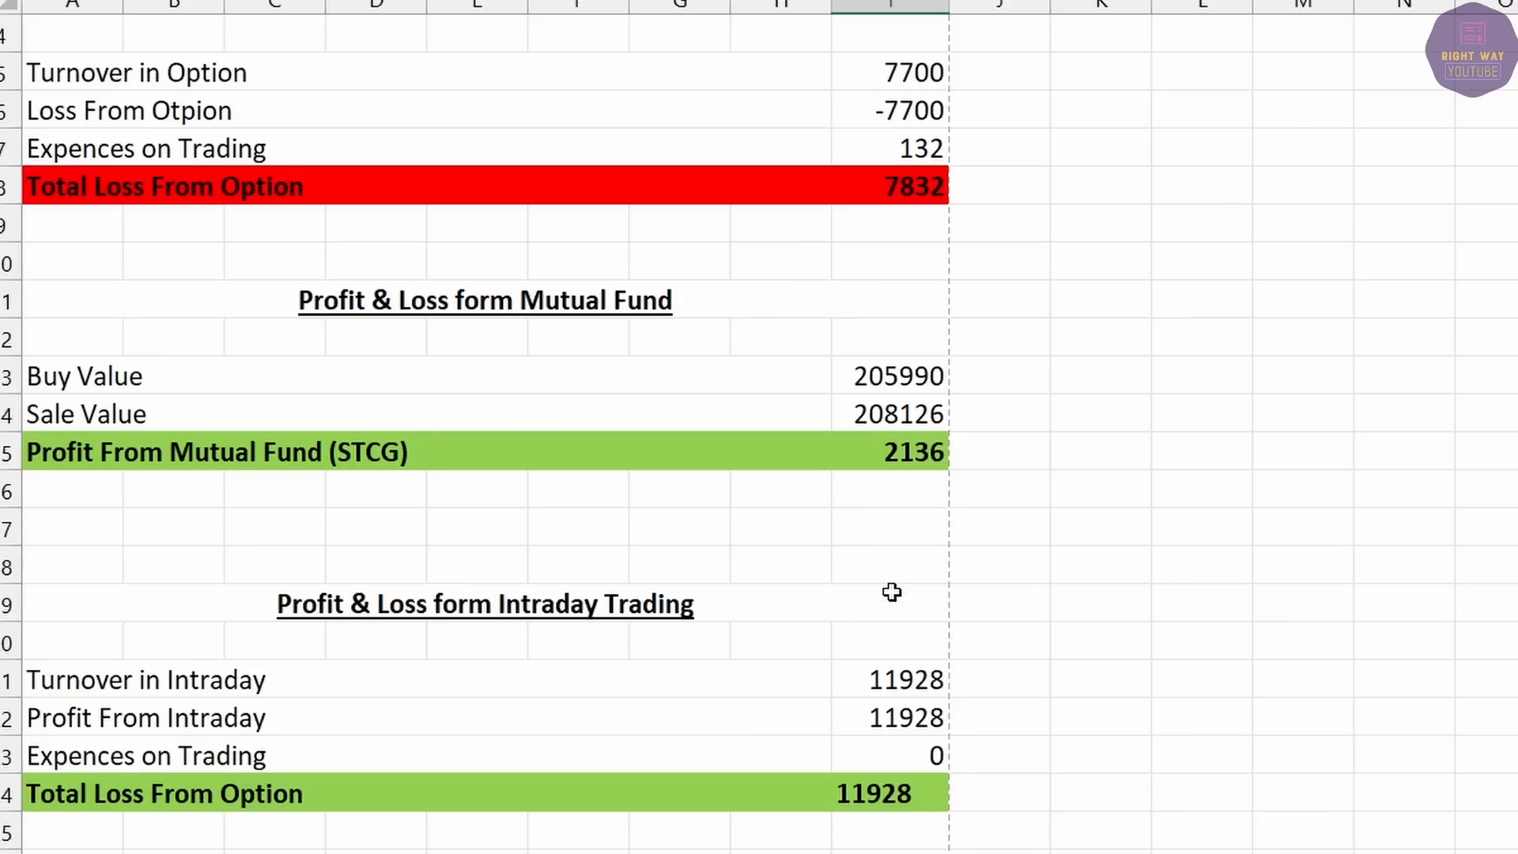
scroll(898, 598, "down", 4)
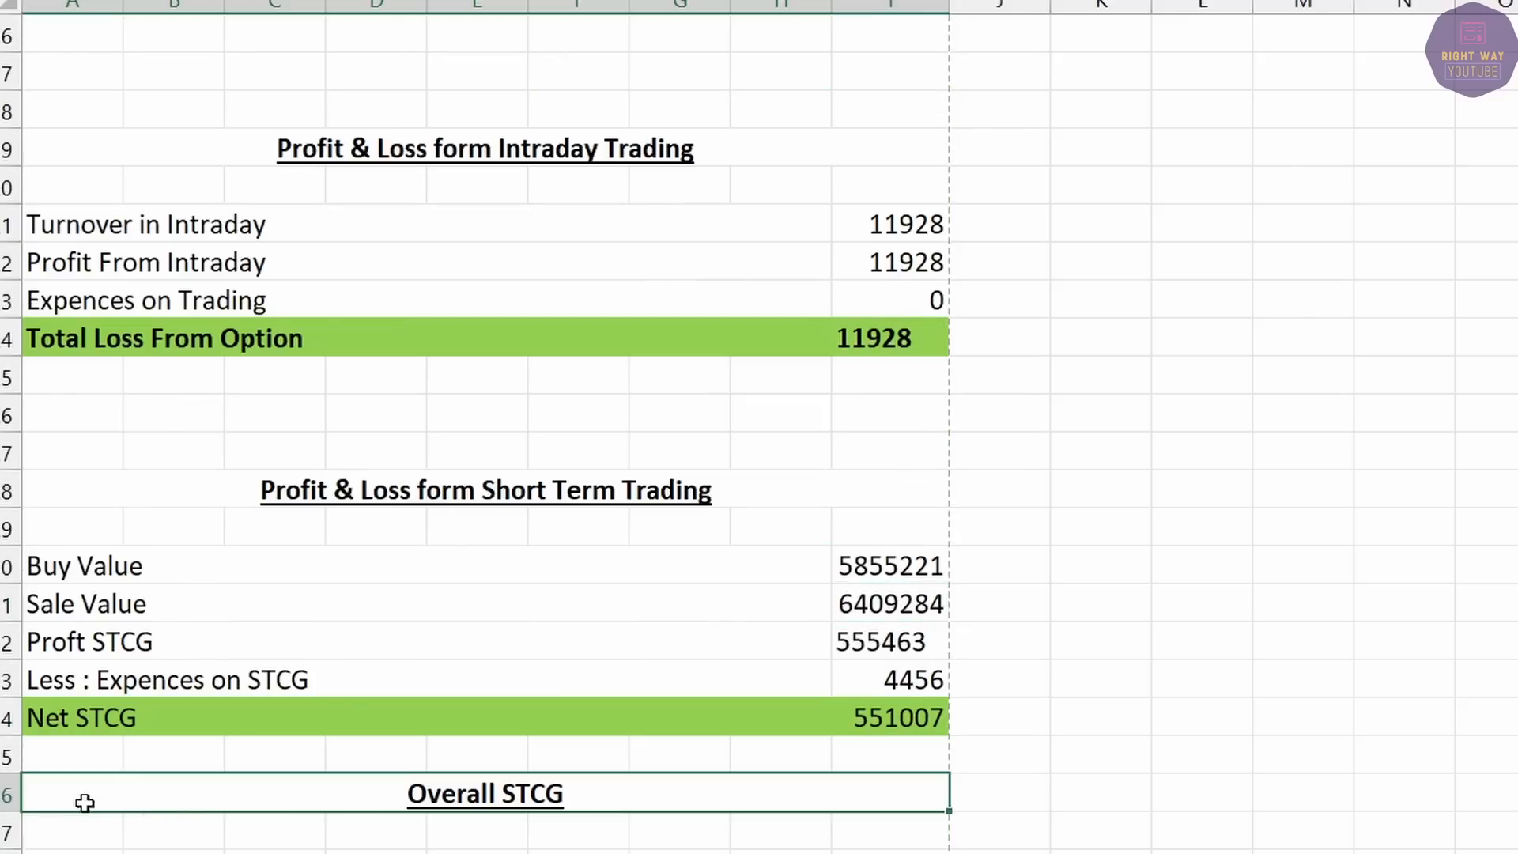
scroll(158, 782, "down", 1)
Copy the Buy Value and Sale Value rows into row 38 under Overall STCG.
scroll(225, 763, "down", 1)
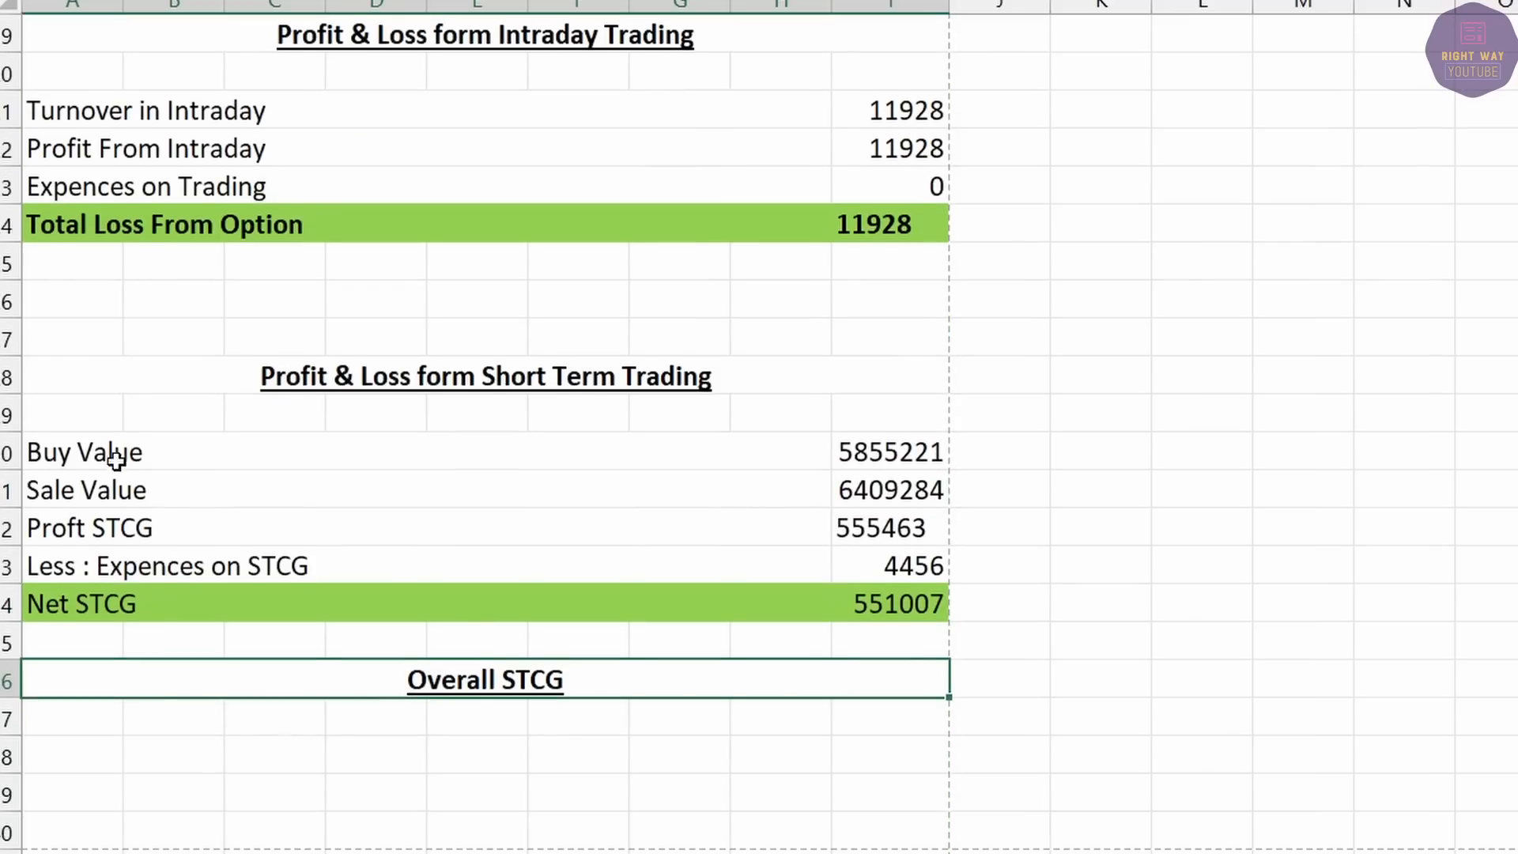
left_click_drag(186, 453, 832, 490)
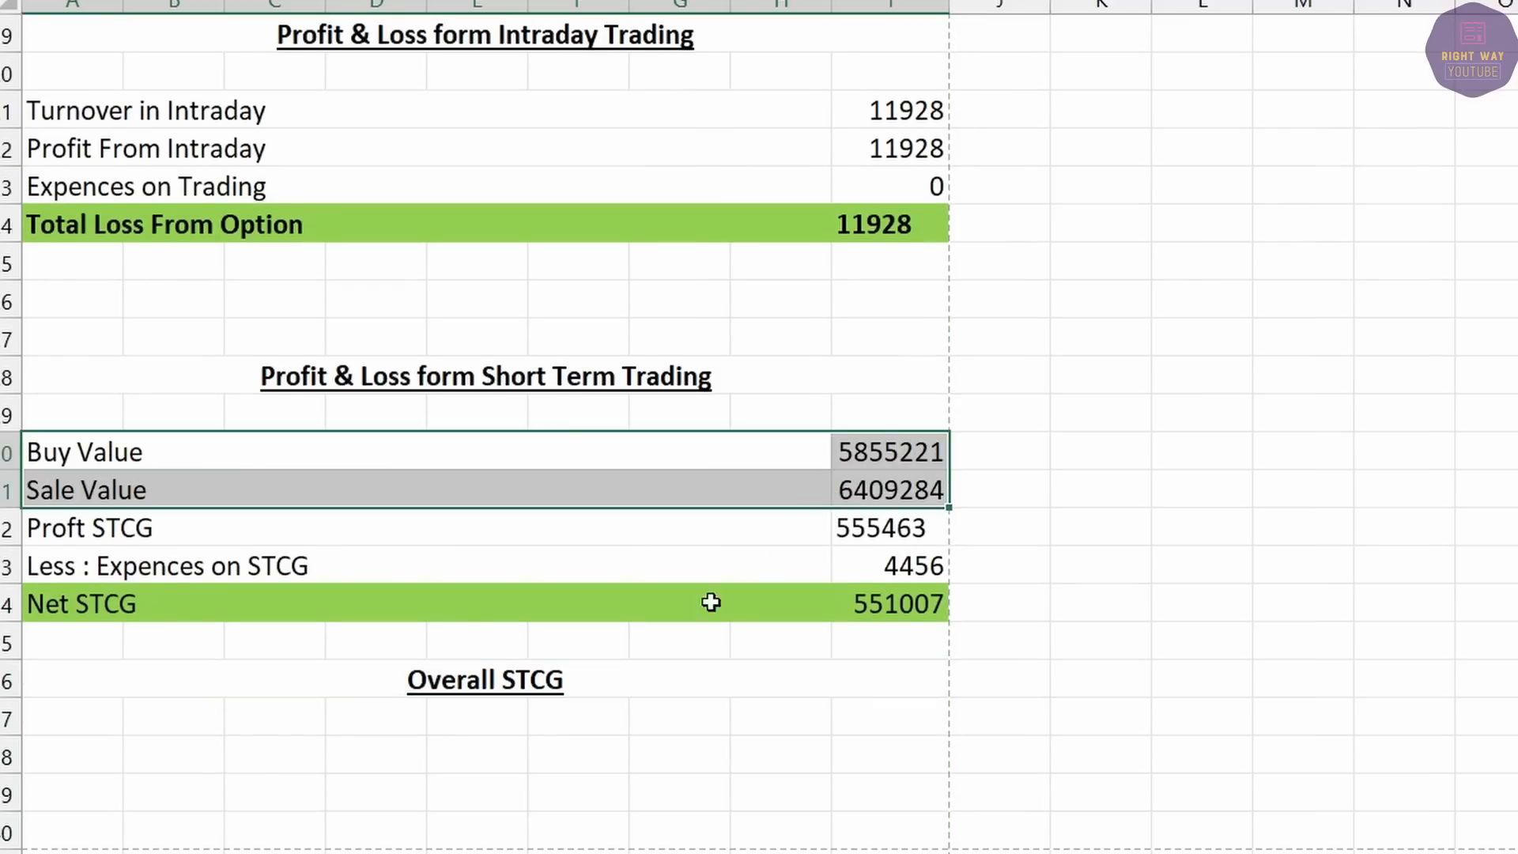
key("ctrl+c")
left_click(57, 749)
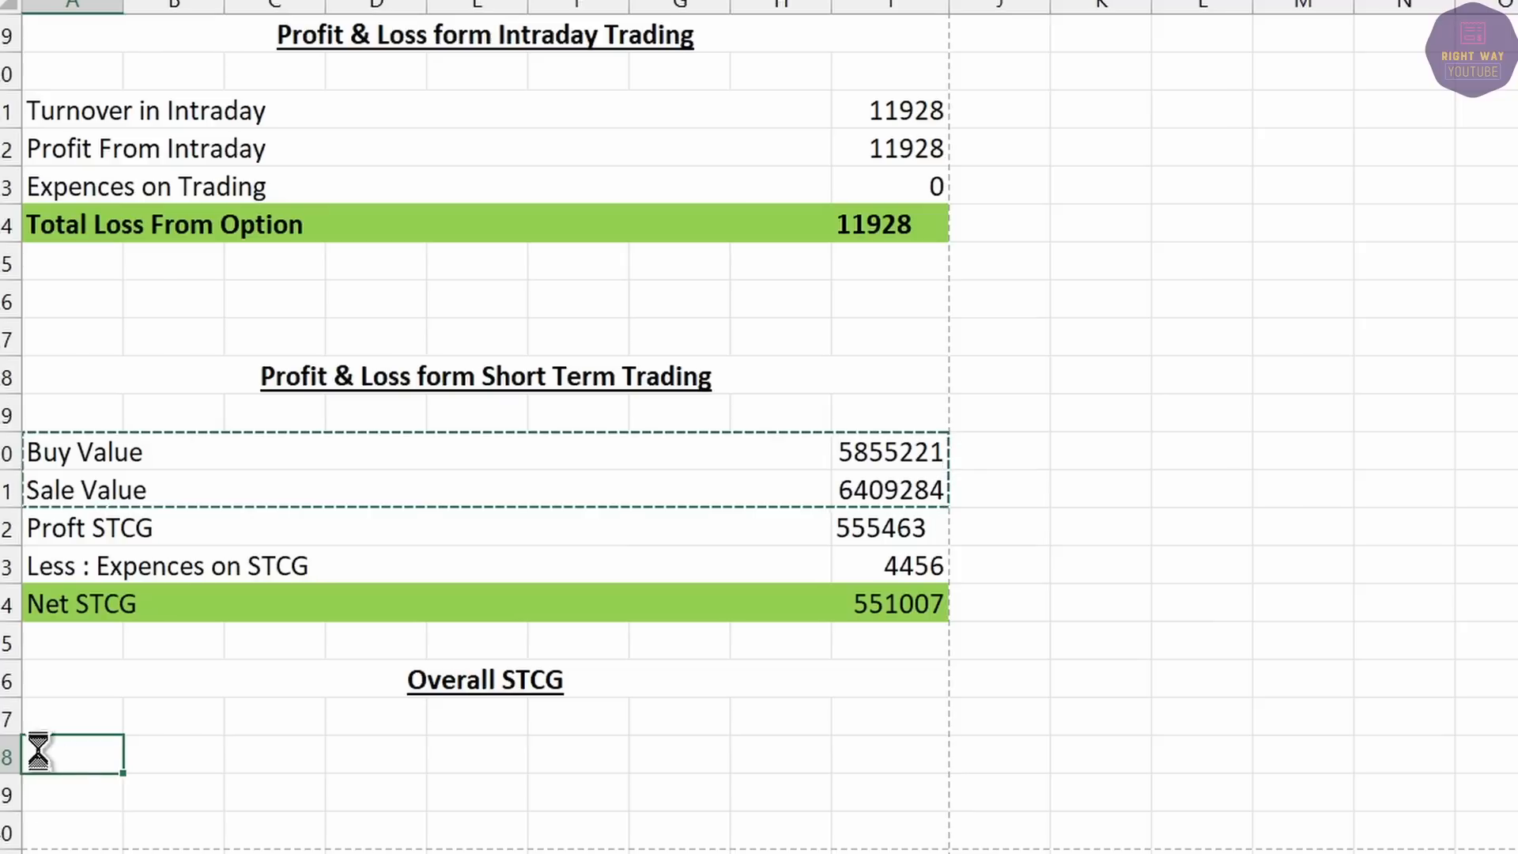
key("Return")
left_click(64, 757)
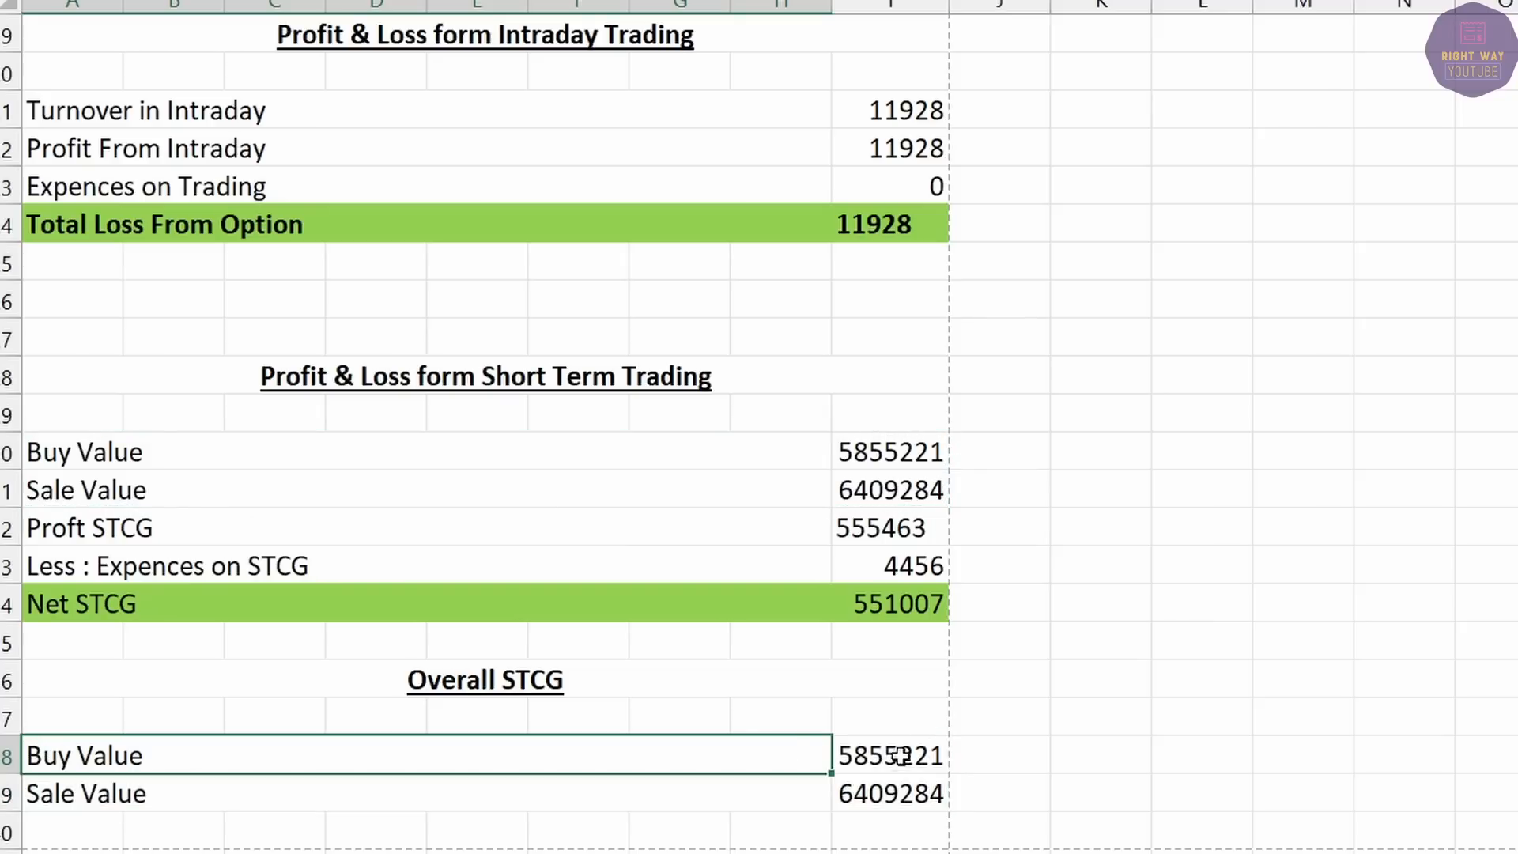
Set the overall Buy Value in I38 to =I30+I13, giving 6061211.
double_click(890, 751)
key("BackSpace")
key("BackSpace")
key("BackSpace")
key("BackSpace")
key("BackSpace")
key("BackSpace")
key("BackSpace")
type("=")
left_click(891, 451)
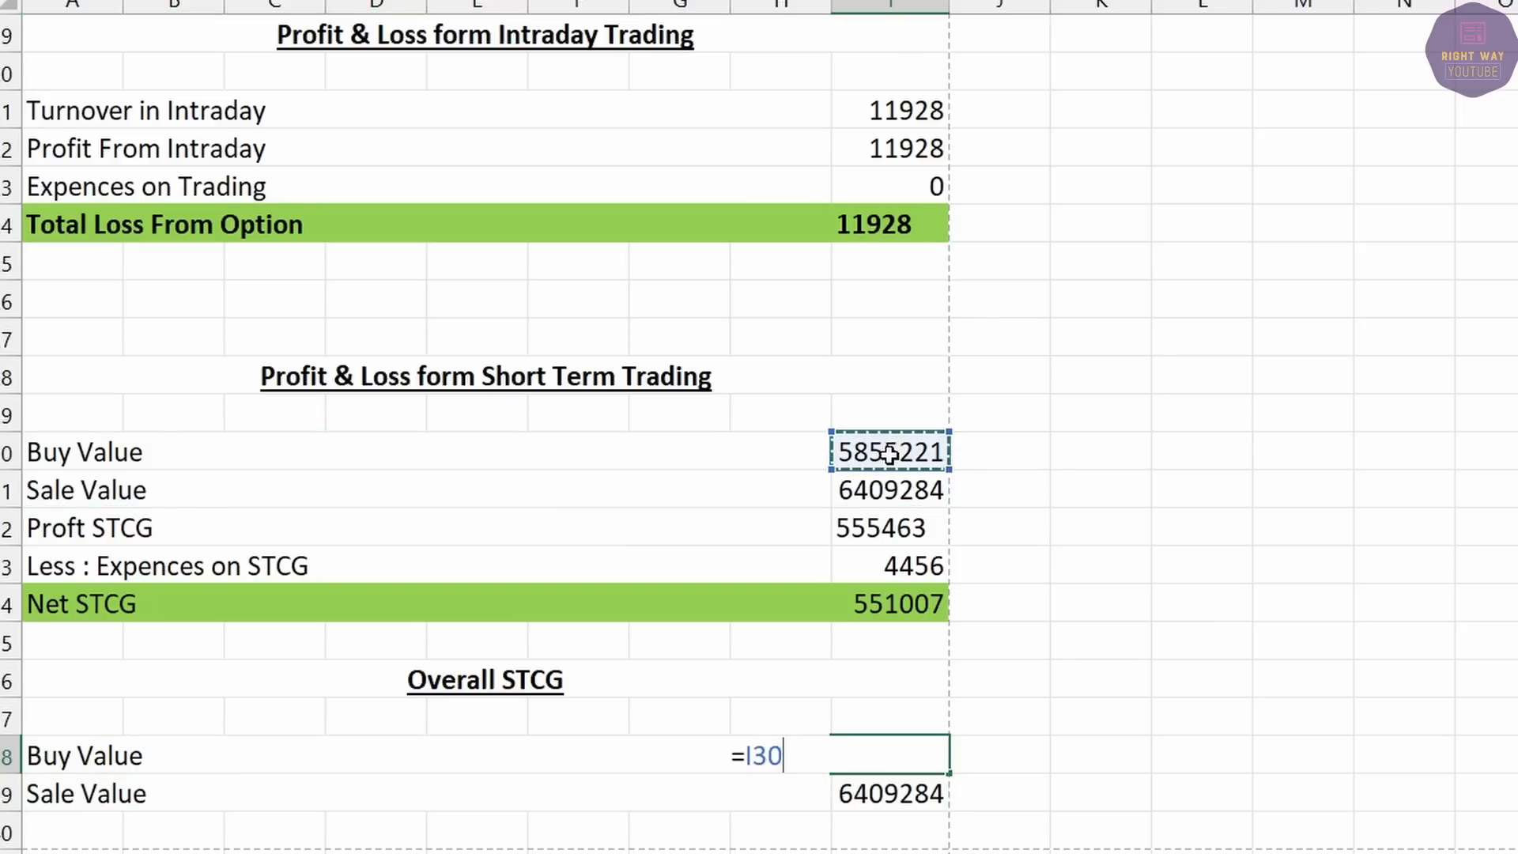
type("+")
scroll(901, 395, "up", 3)
left_click(899, 146)
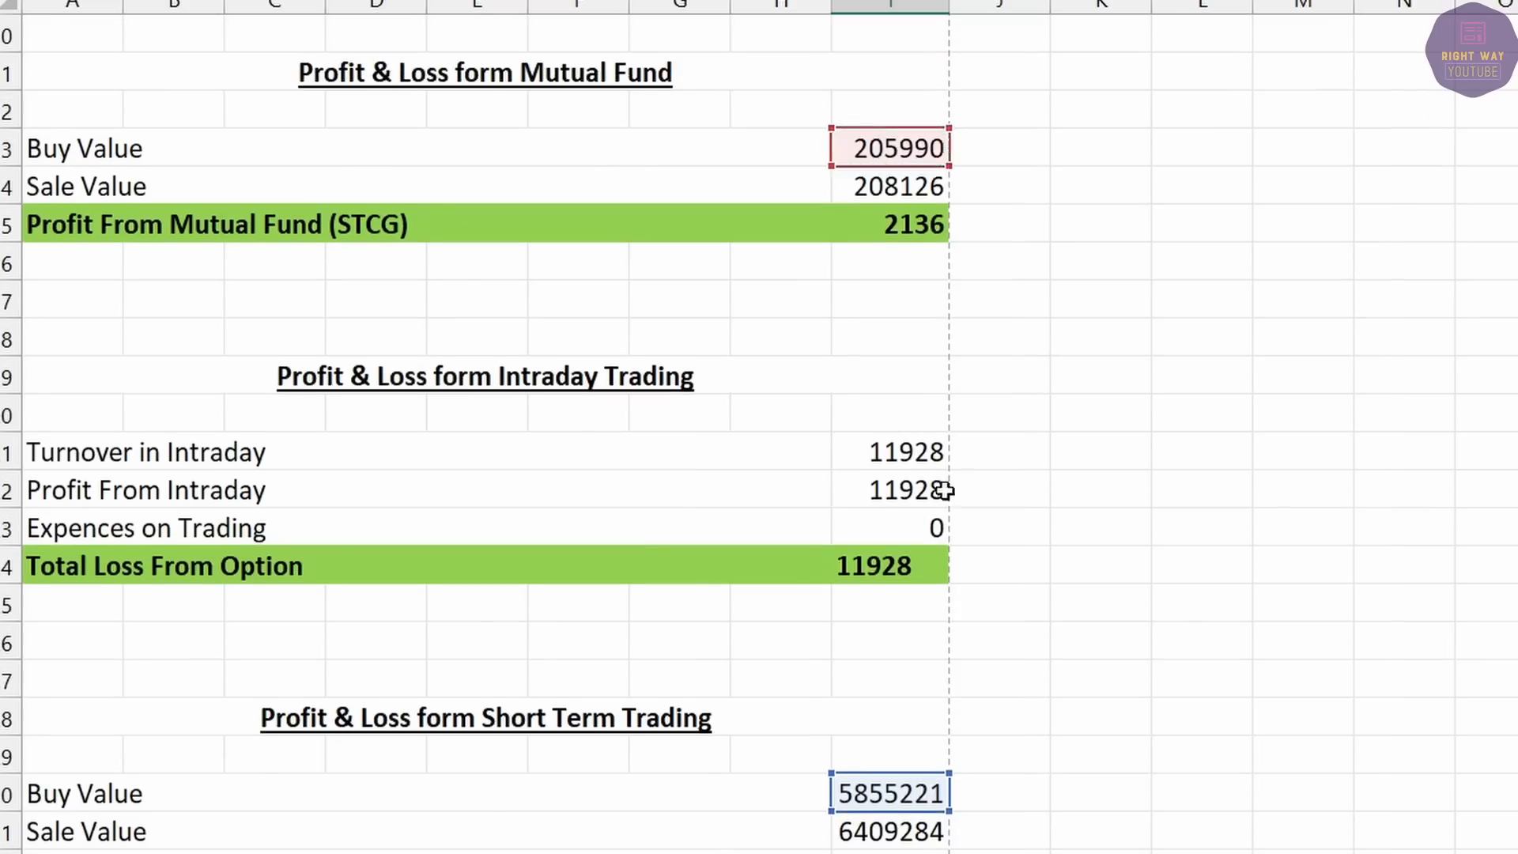
key("Return")
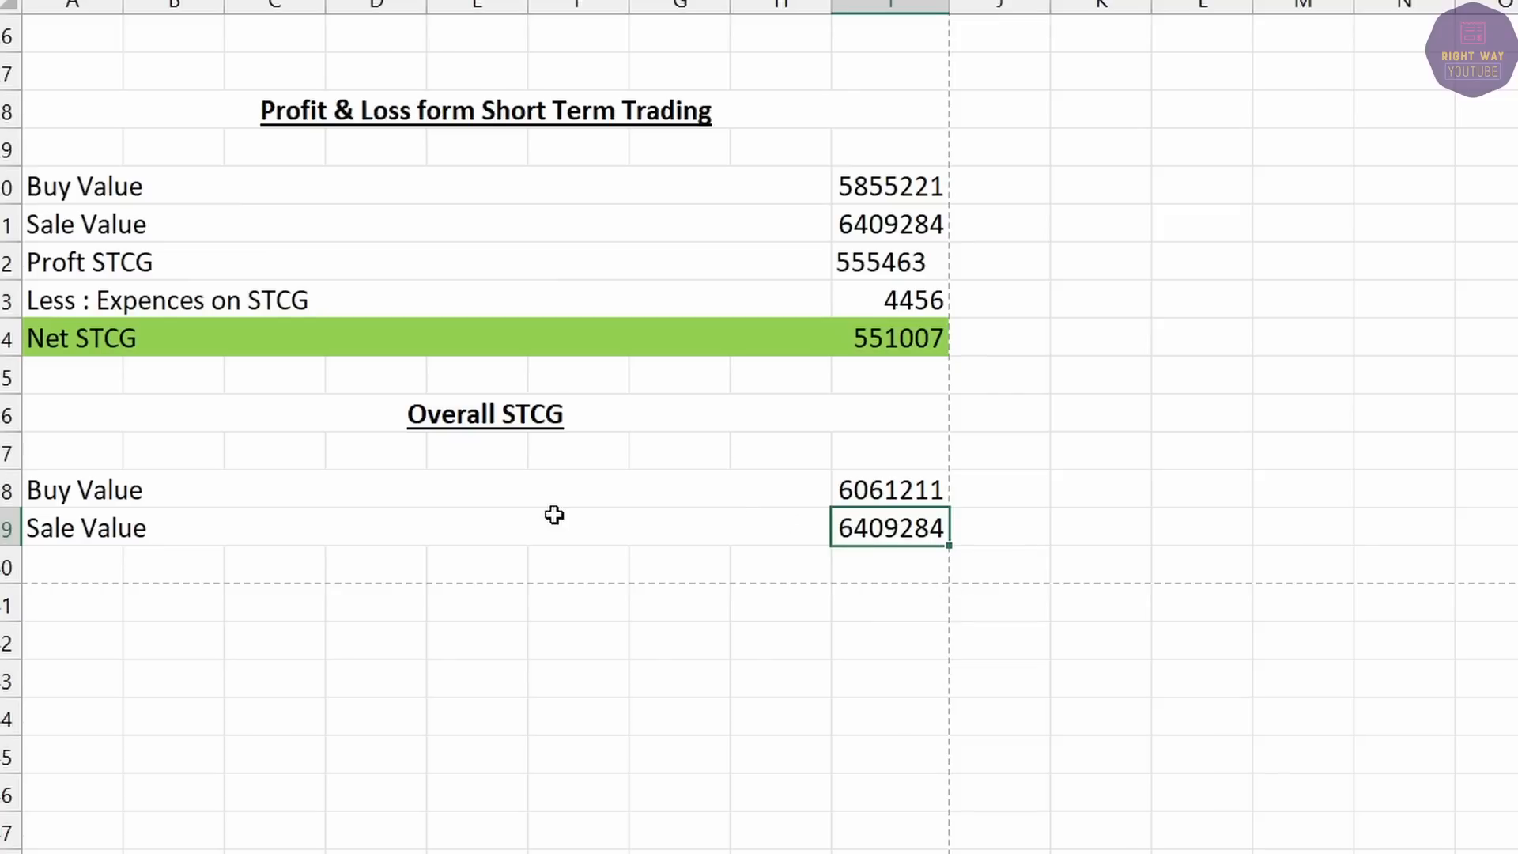
Set the overall Sale Value in I39 to =I31+I14, giving 6617410.
key("Delete")
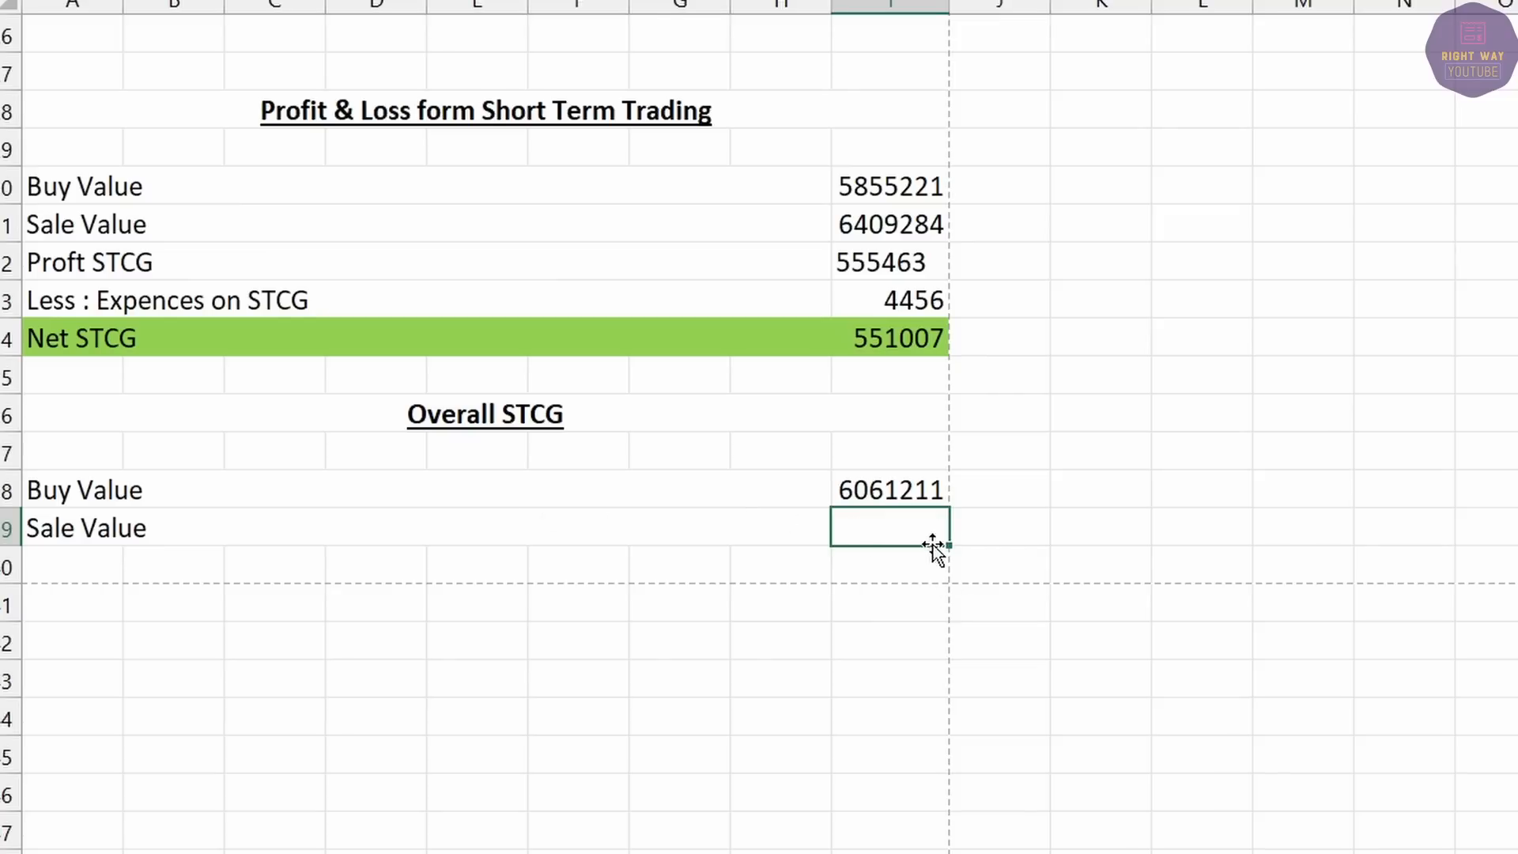
type("=")
left_click(863, 224)
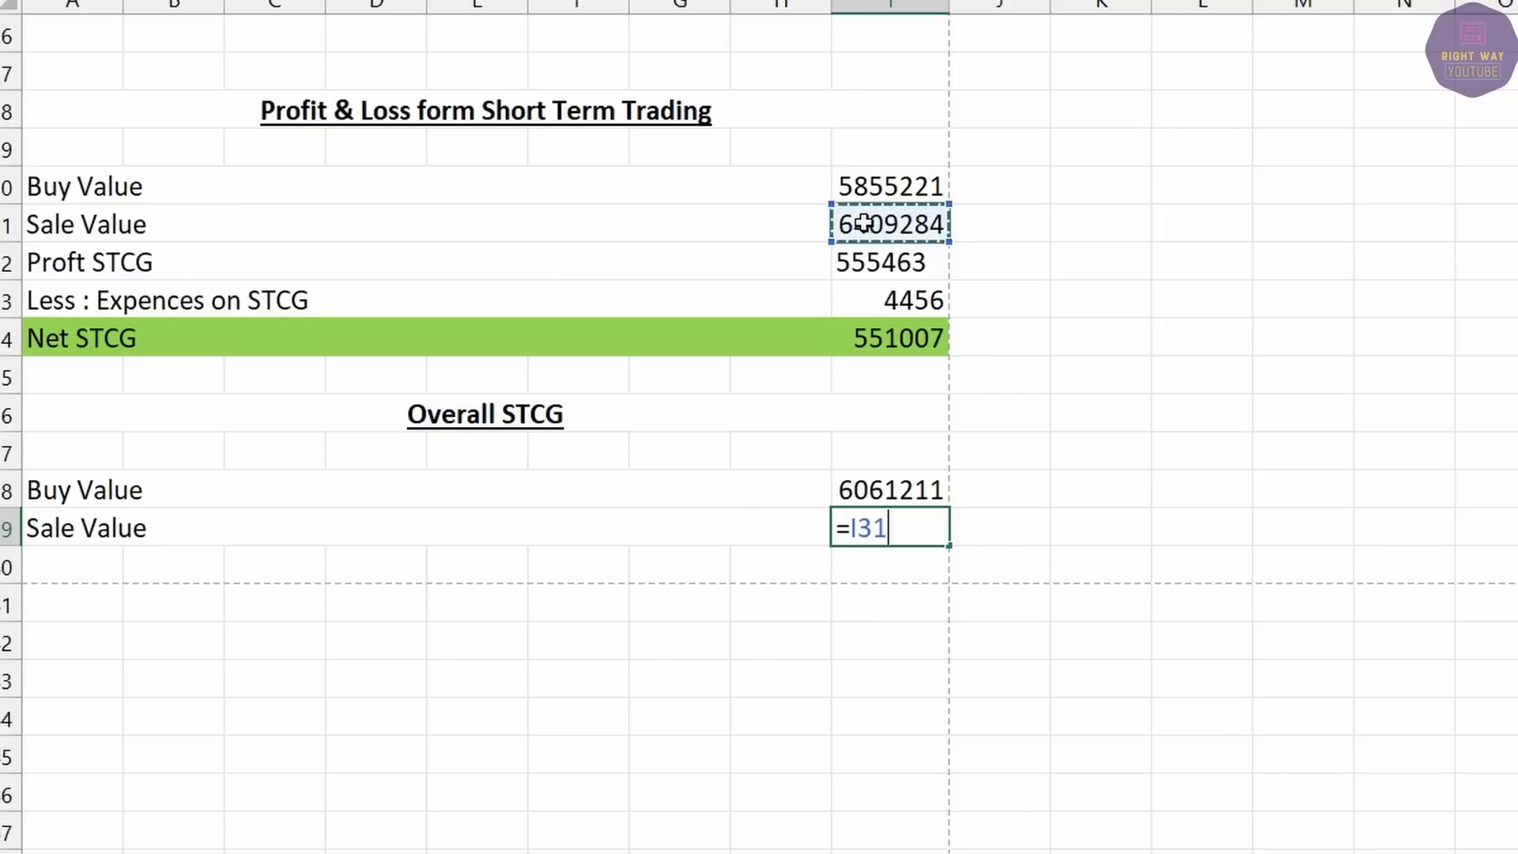
scroll(972, 462, "up", 5)
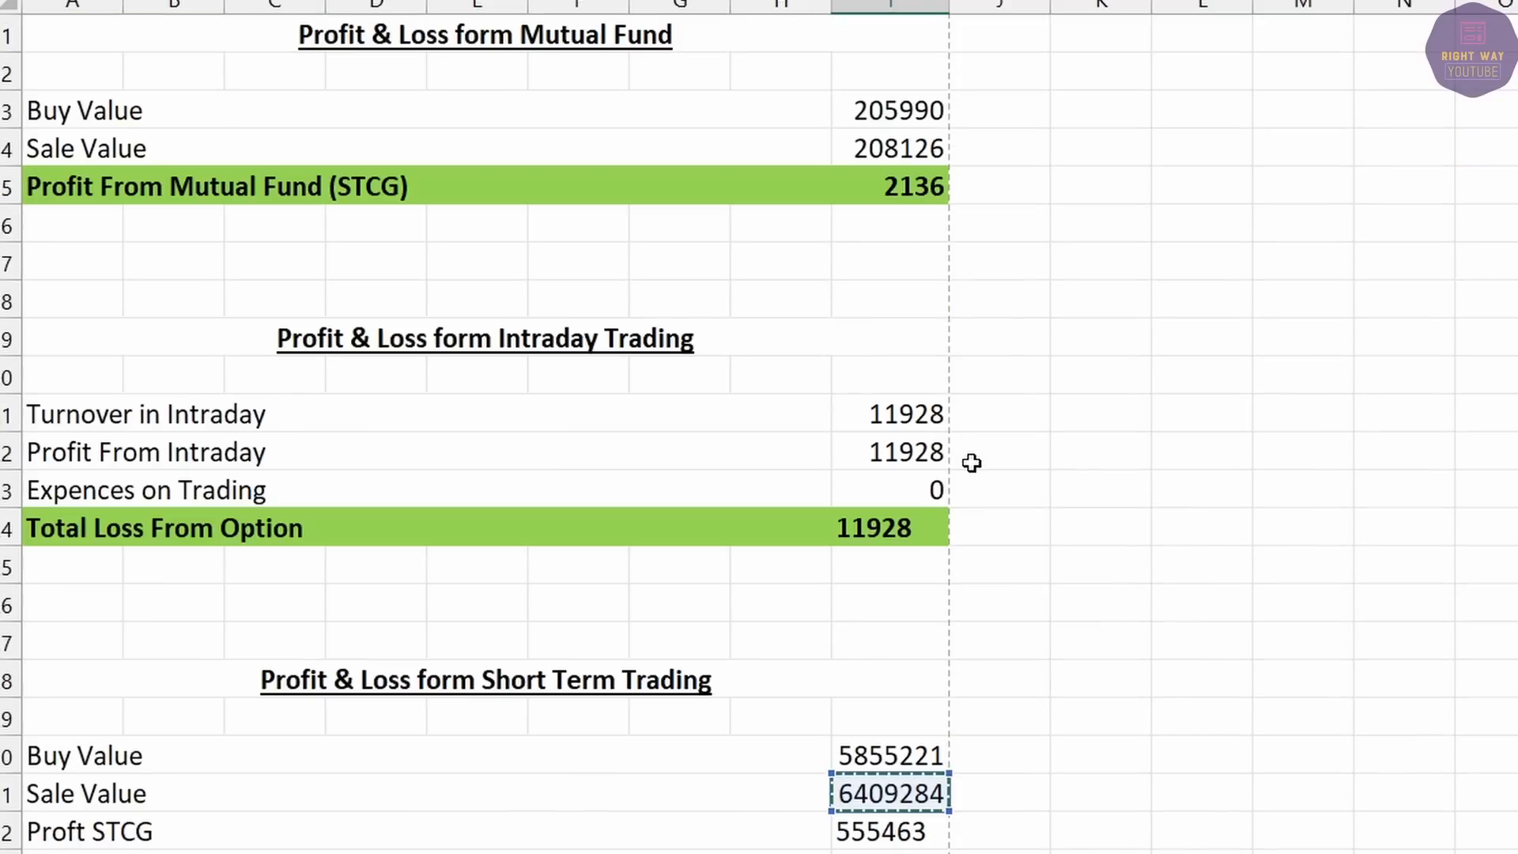
left_click(885, 145)
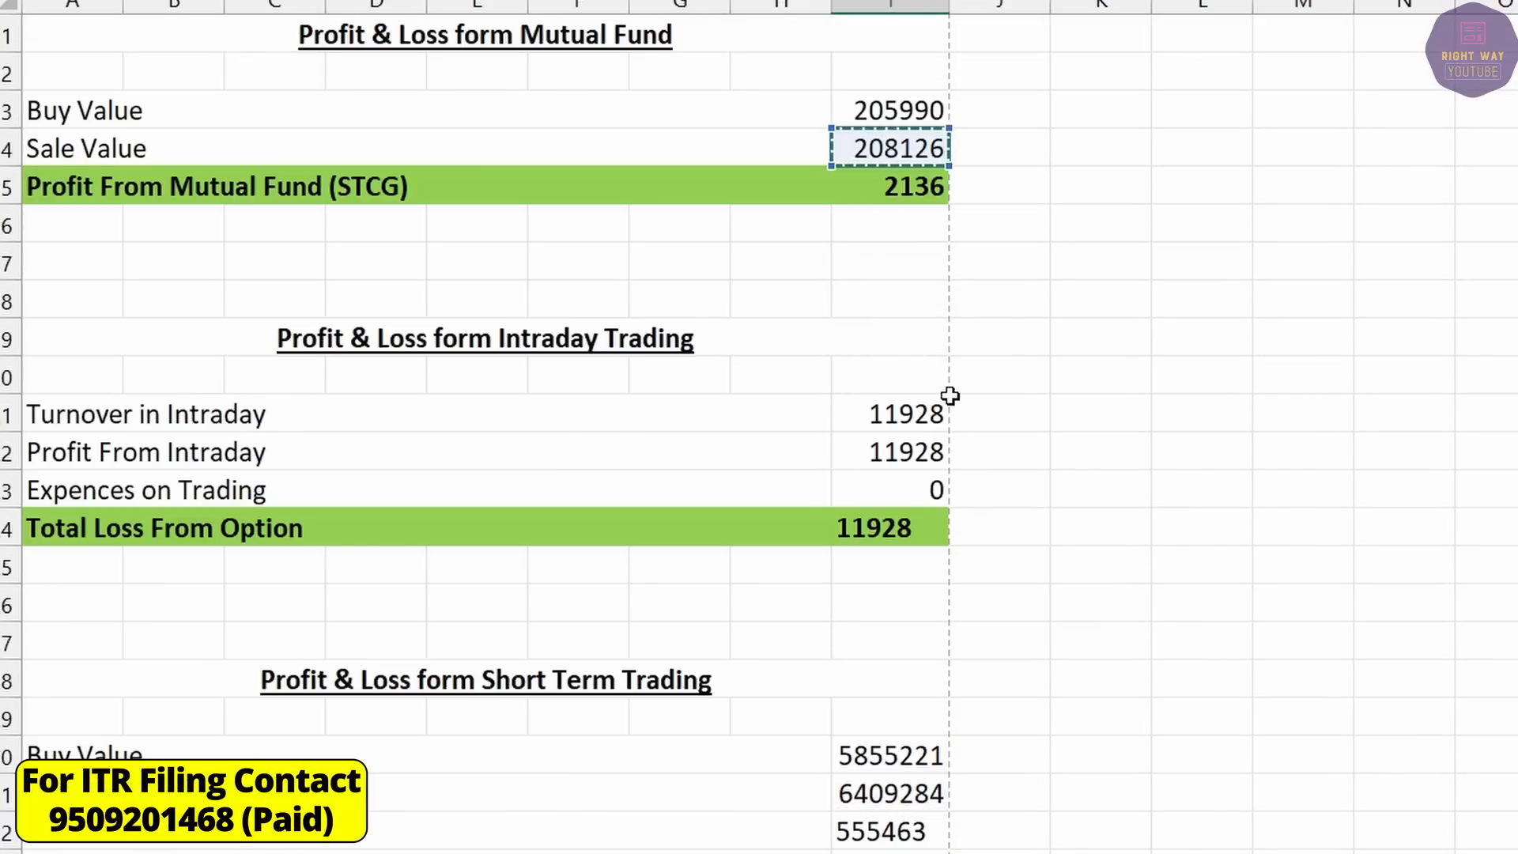
key("Return")
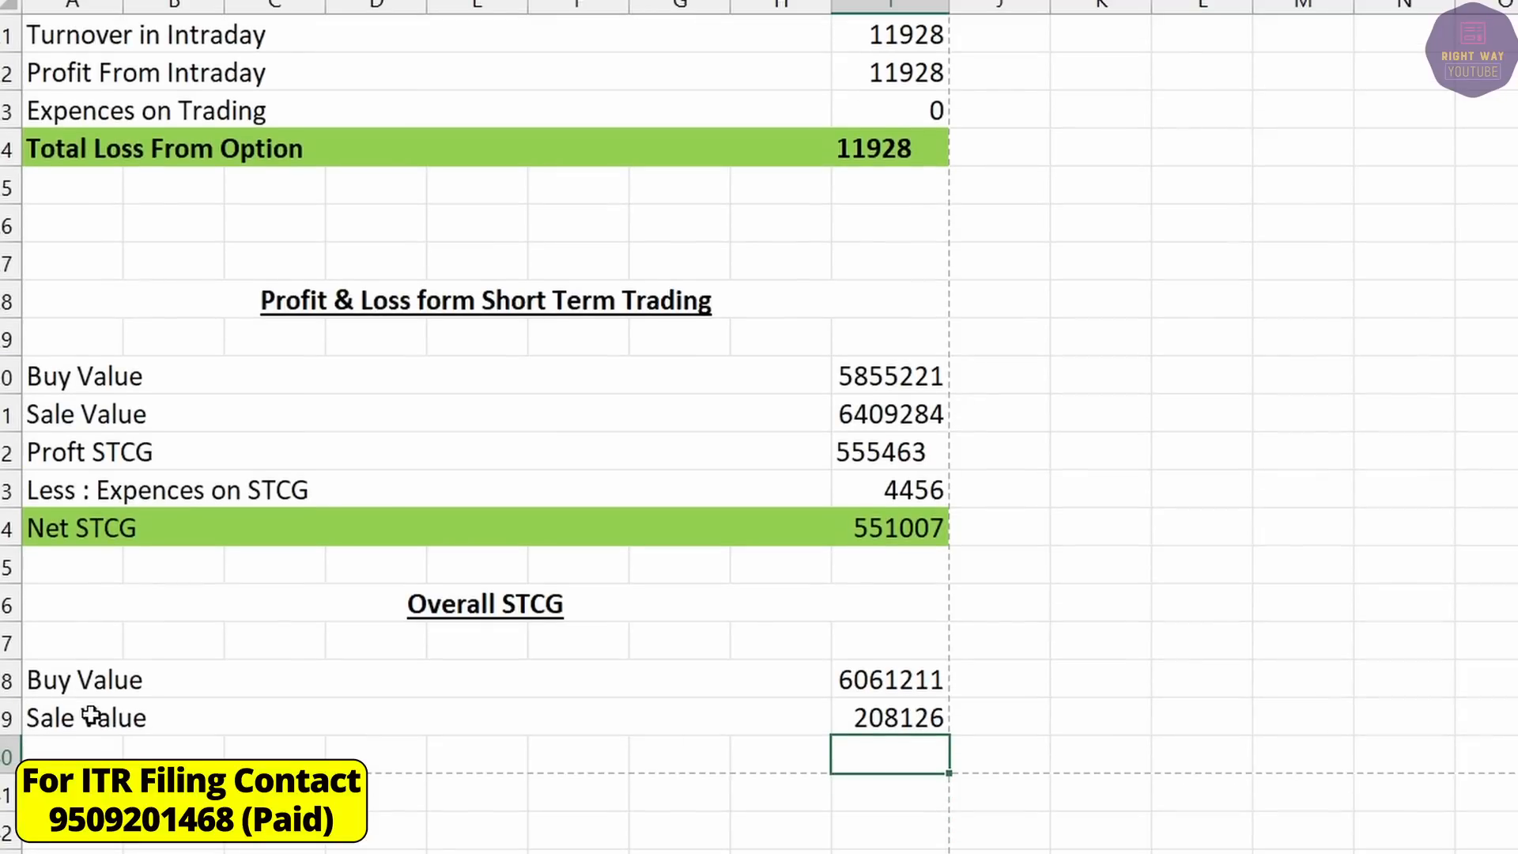
Compute overall STCG as sale value minus buy value, giving 556199.
left_click(83, 720)
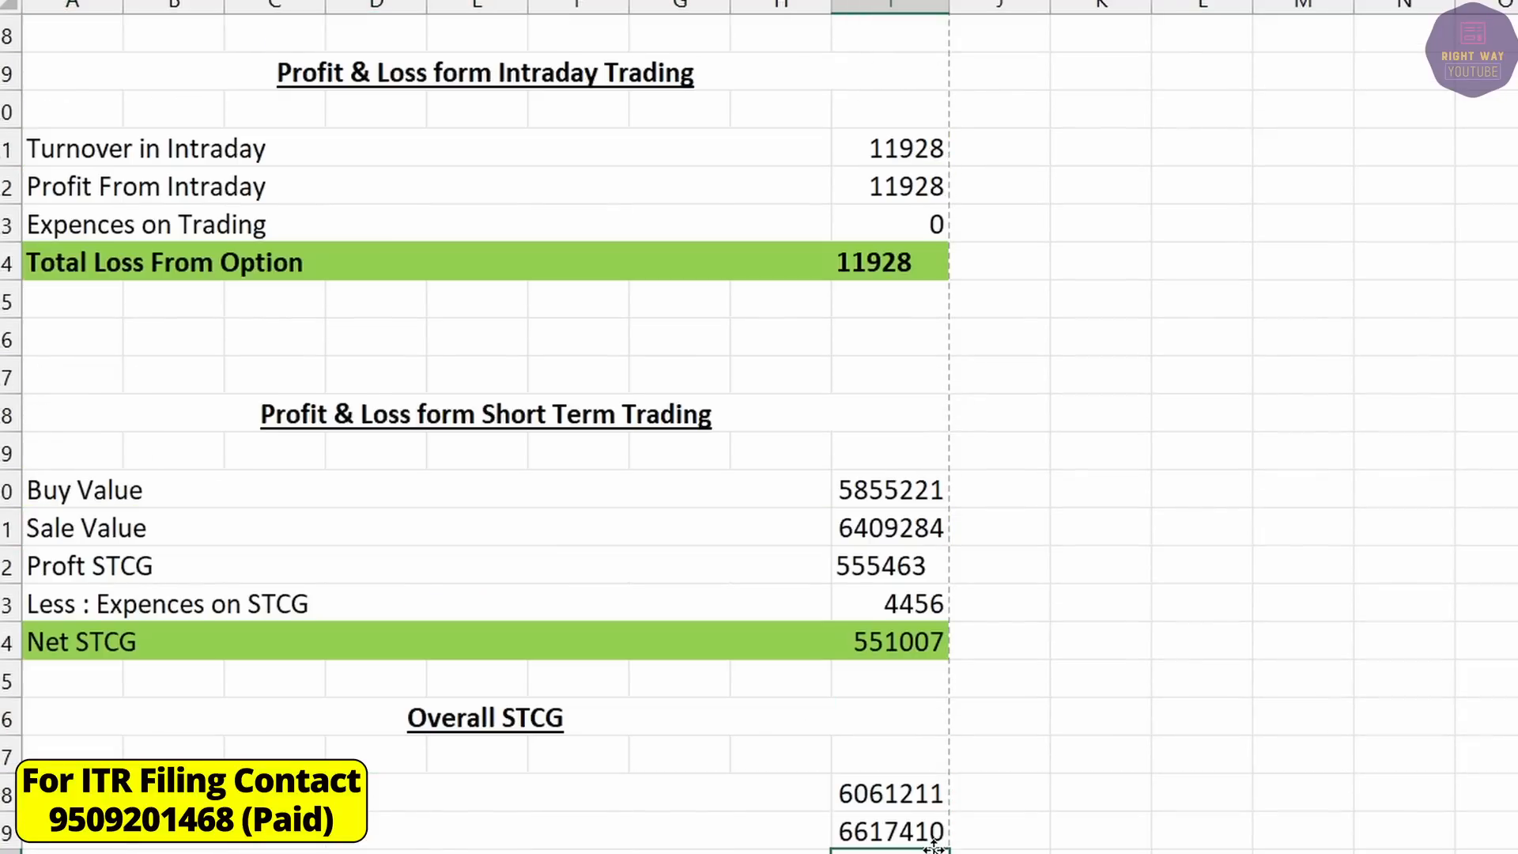
left_click(888, 826)
type("-")
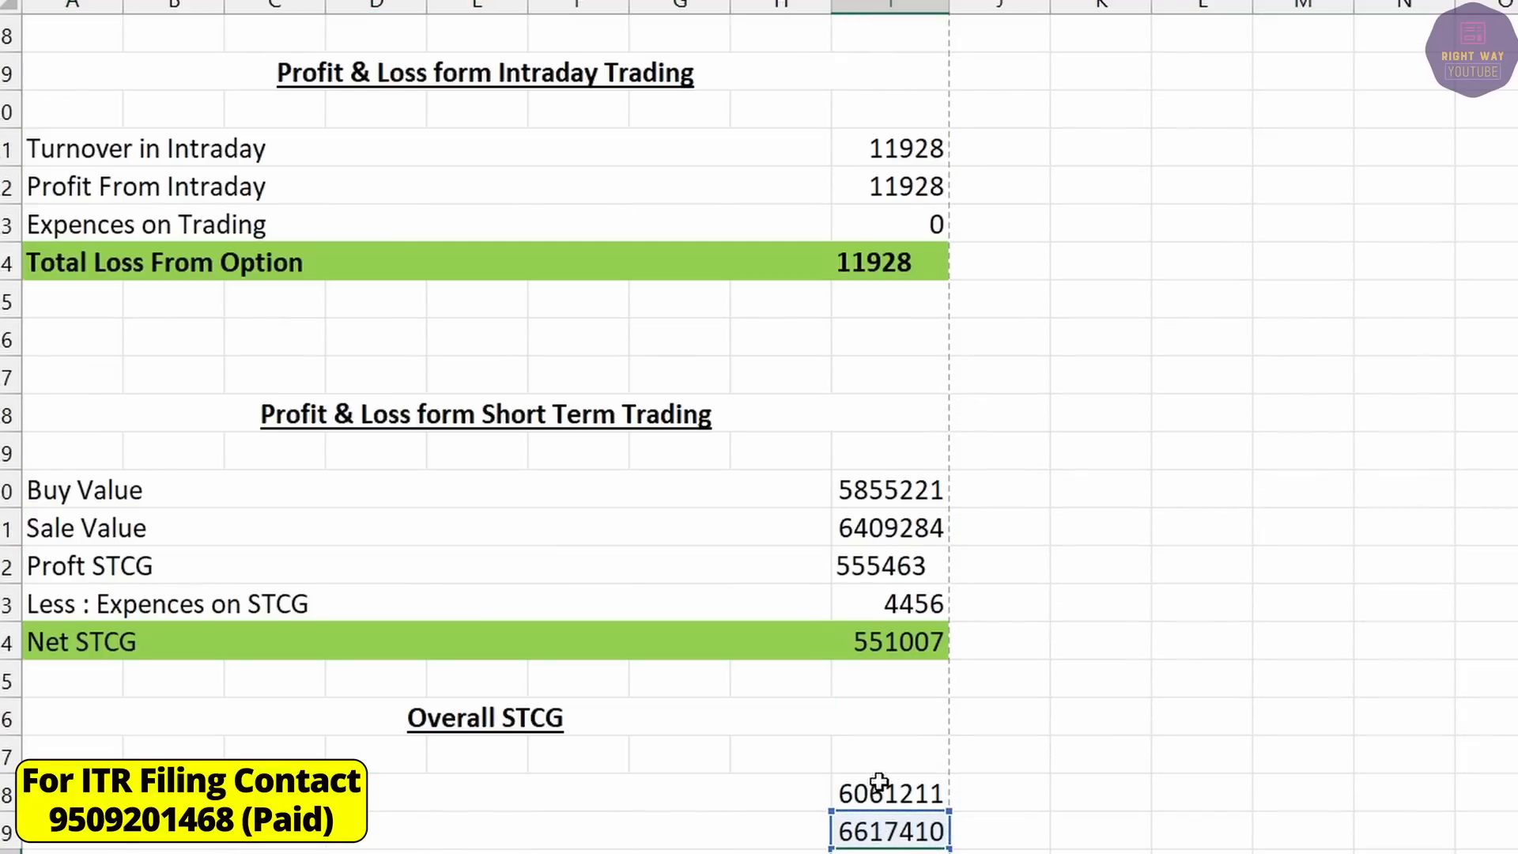
left_click(892, 800)
key("Return")
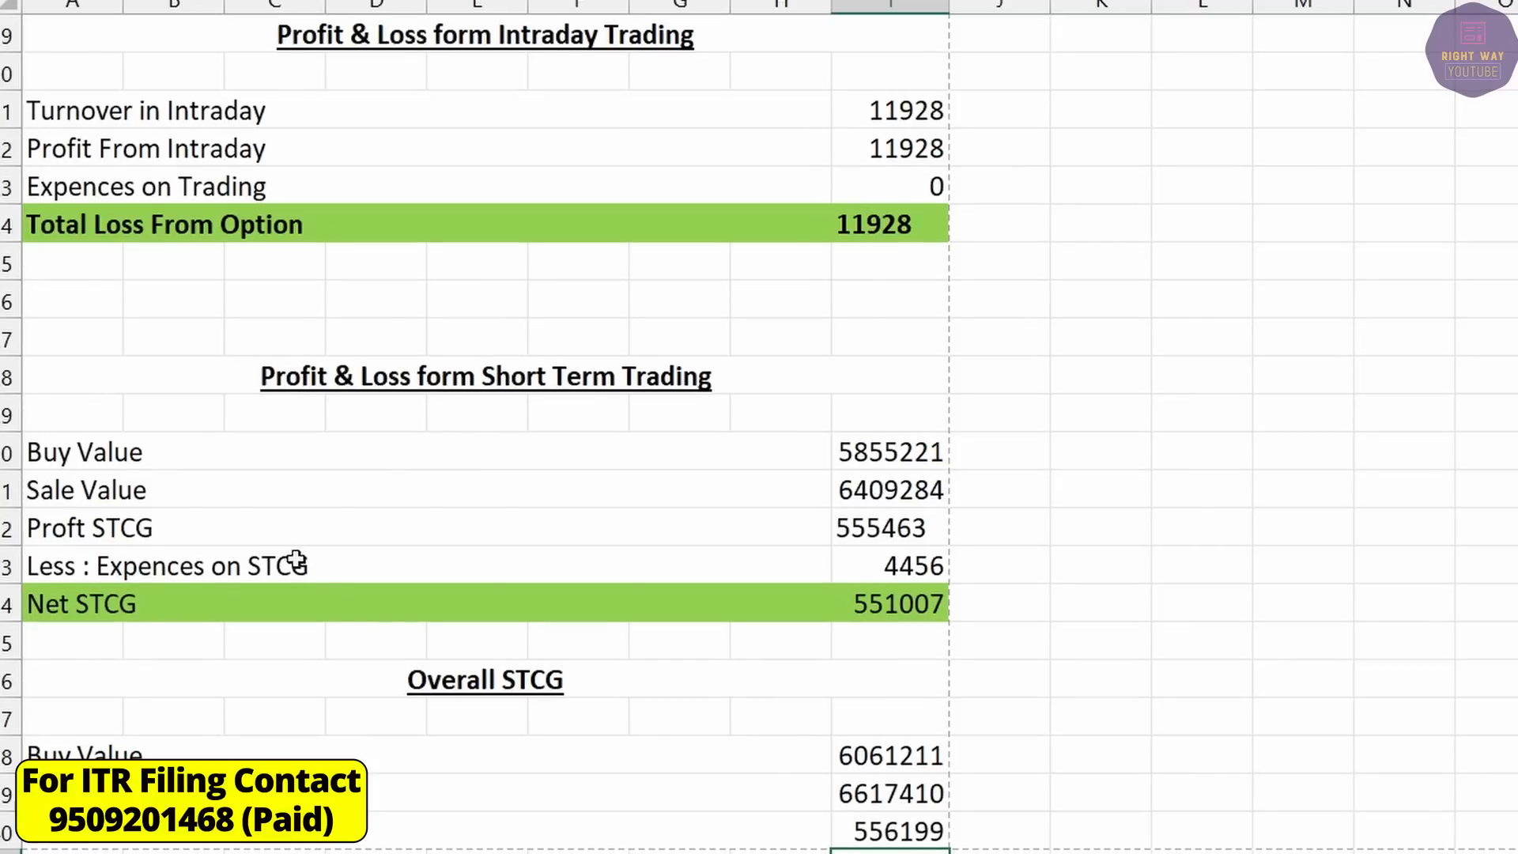
Copy the 4456 expenses on STCG row into the Overall STCG block.
left_click(268, 566)
type("Z")
key("shift+Right")
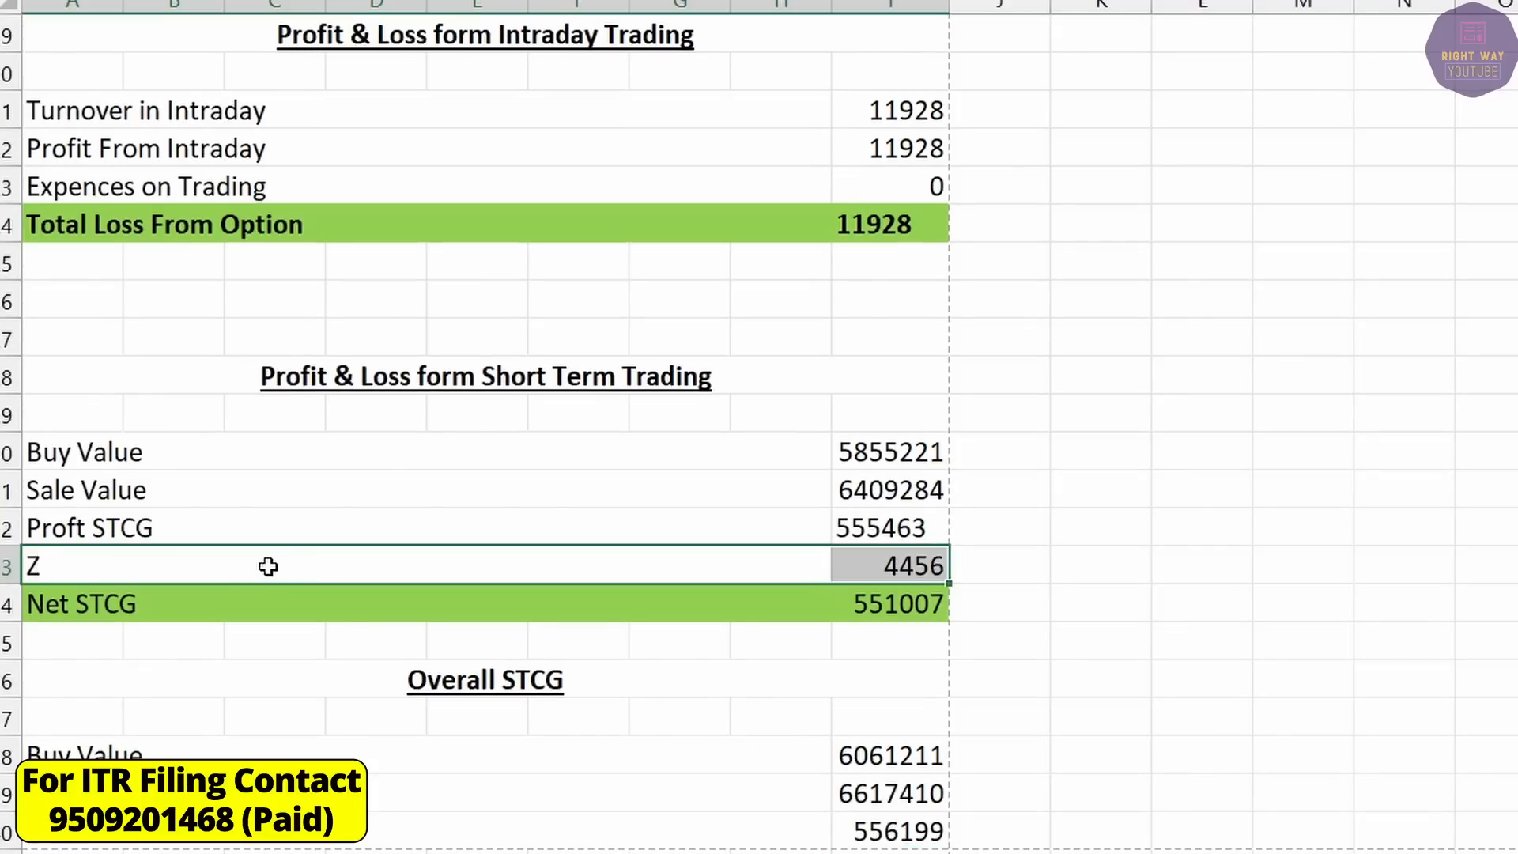
key("ctrl+c")
key("ctrl+v")
key("Escape")
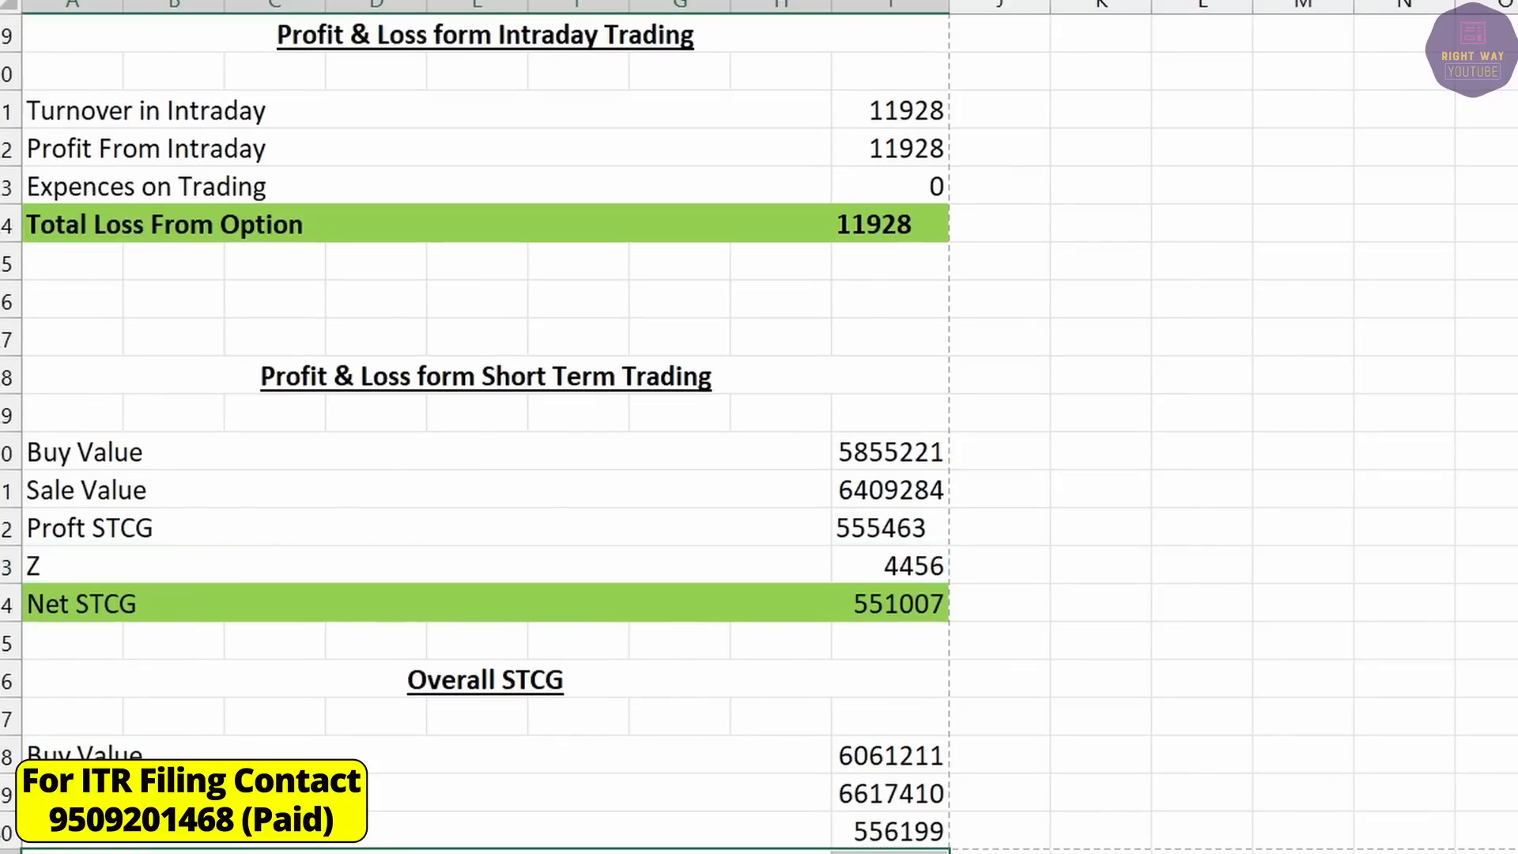
scroll(895, 799, "down", 1)
left_click(895, 800)
left_click(704, 760)
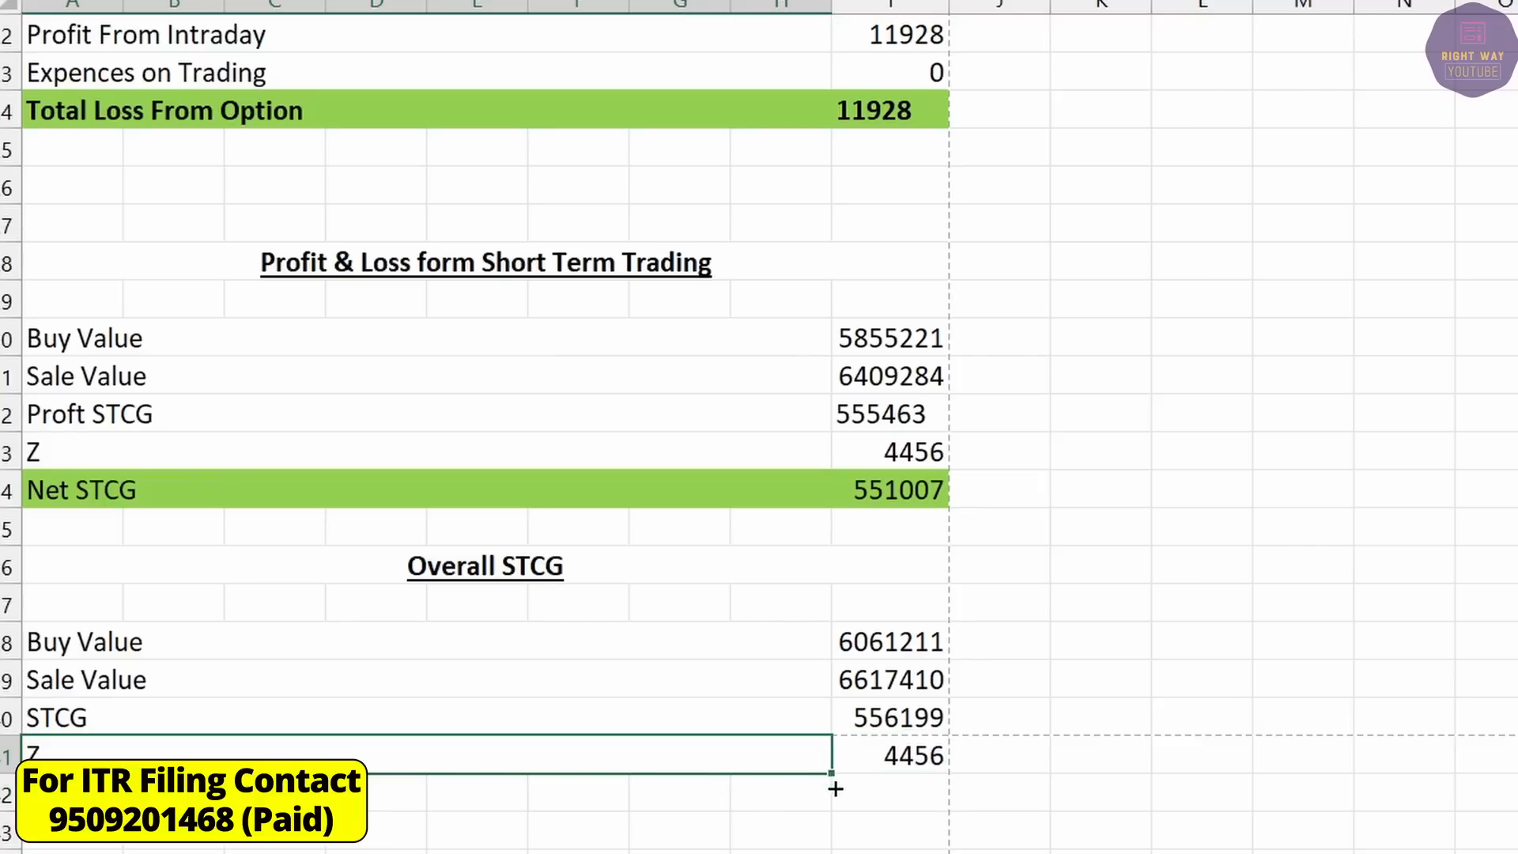
left_click_drag(833, 777, 838, 794)
Enter Net STCG as 556199 minus 4456 expenses, giving 551743.
left_click(922, 798)
left_click(904, 723)
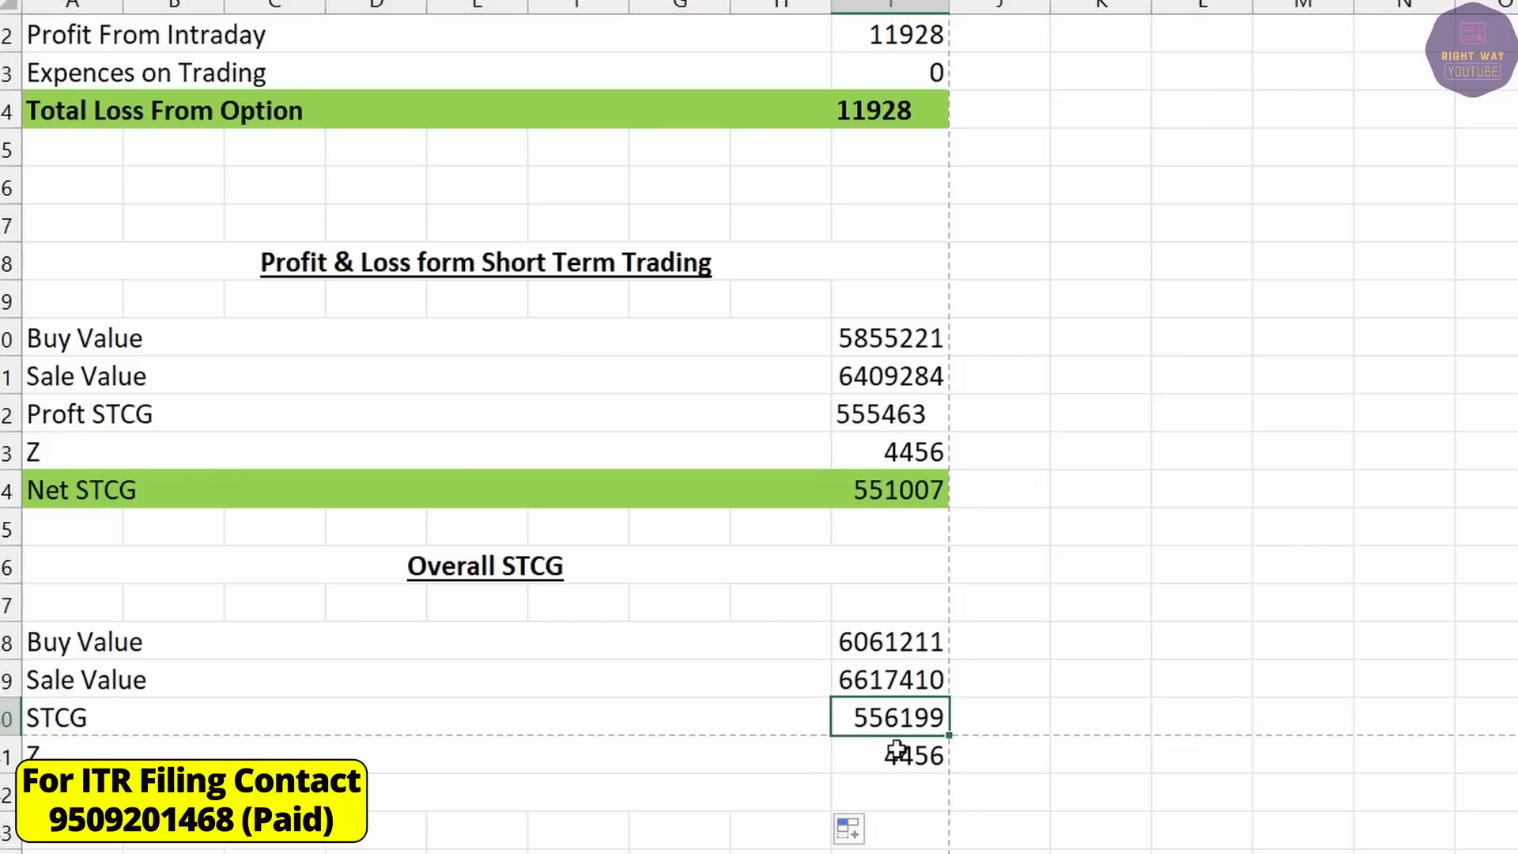
left_click(895, 796)
type("=")
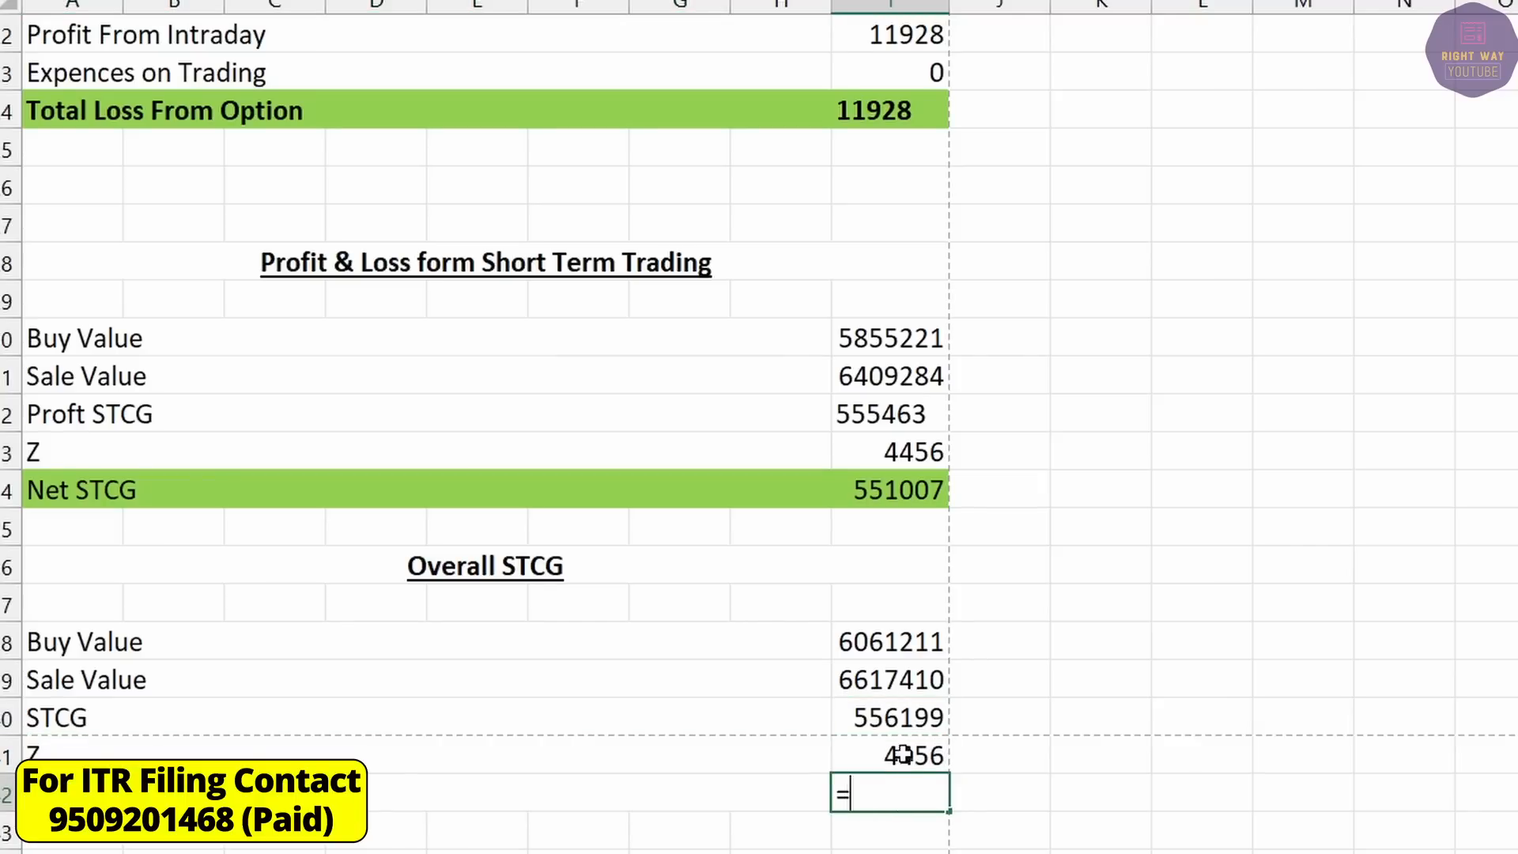
left_click(902, 715)
type("-")
left_click(902, 754)
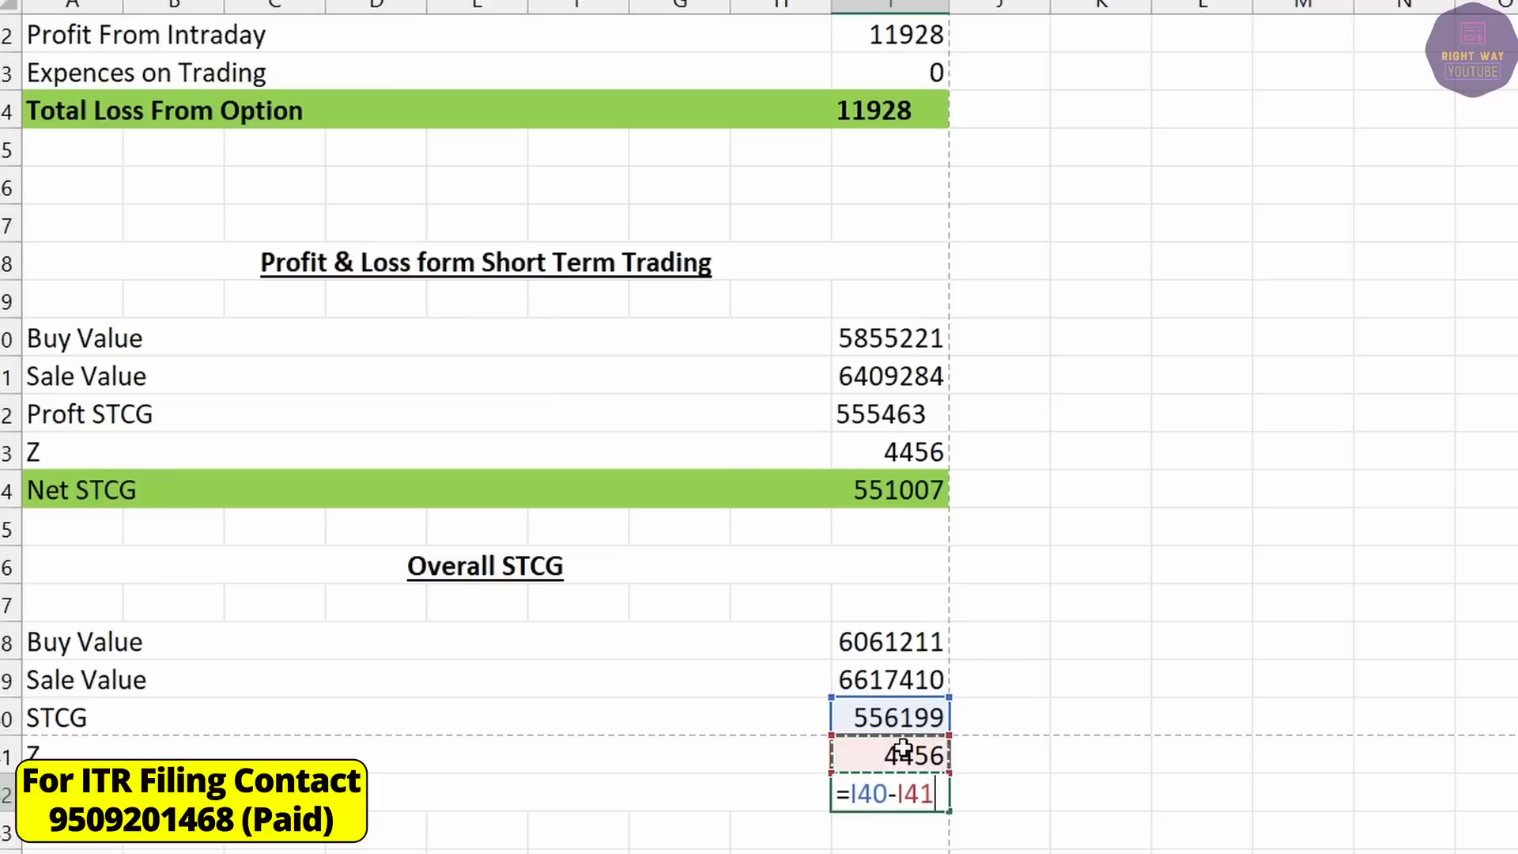
key("Return")
Fill the Net STCG row green and switch over to Chrome.
left_click(887, 796)
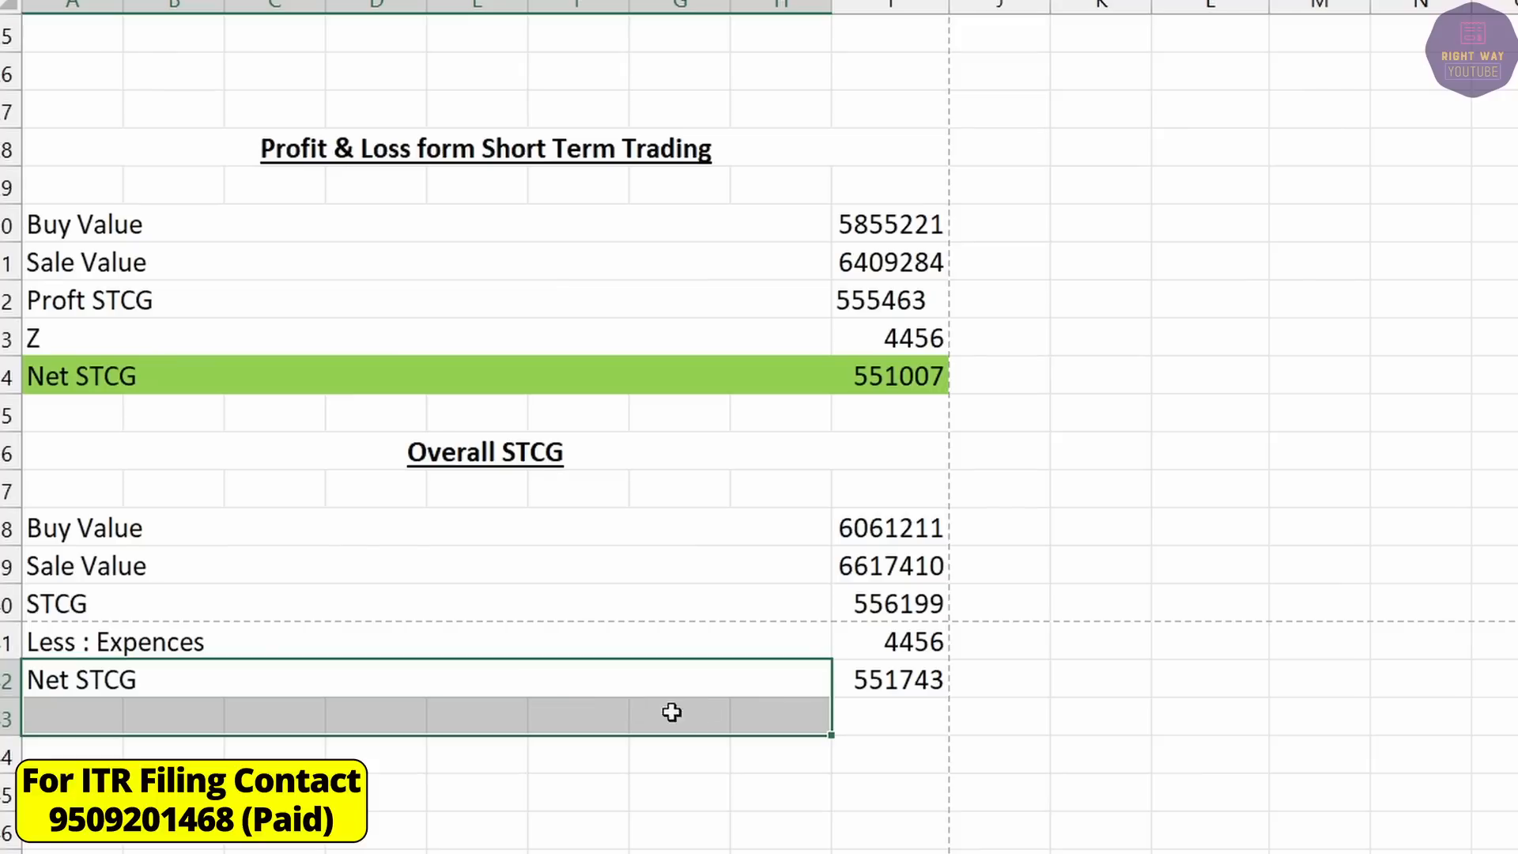
left_click_drag(671, 712, 909, 668)
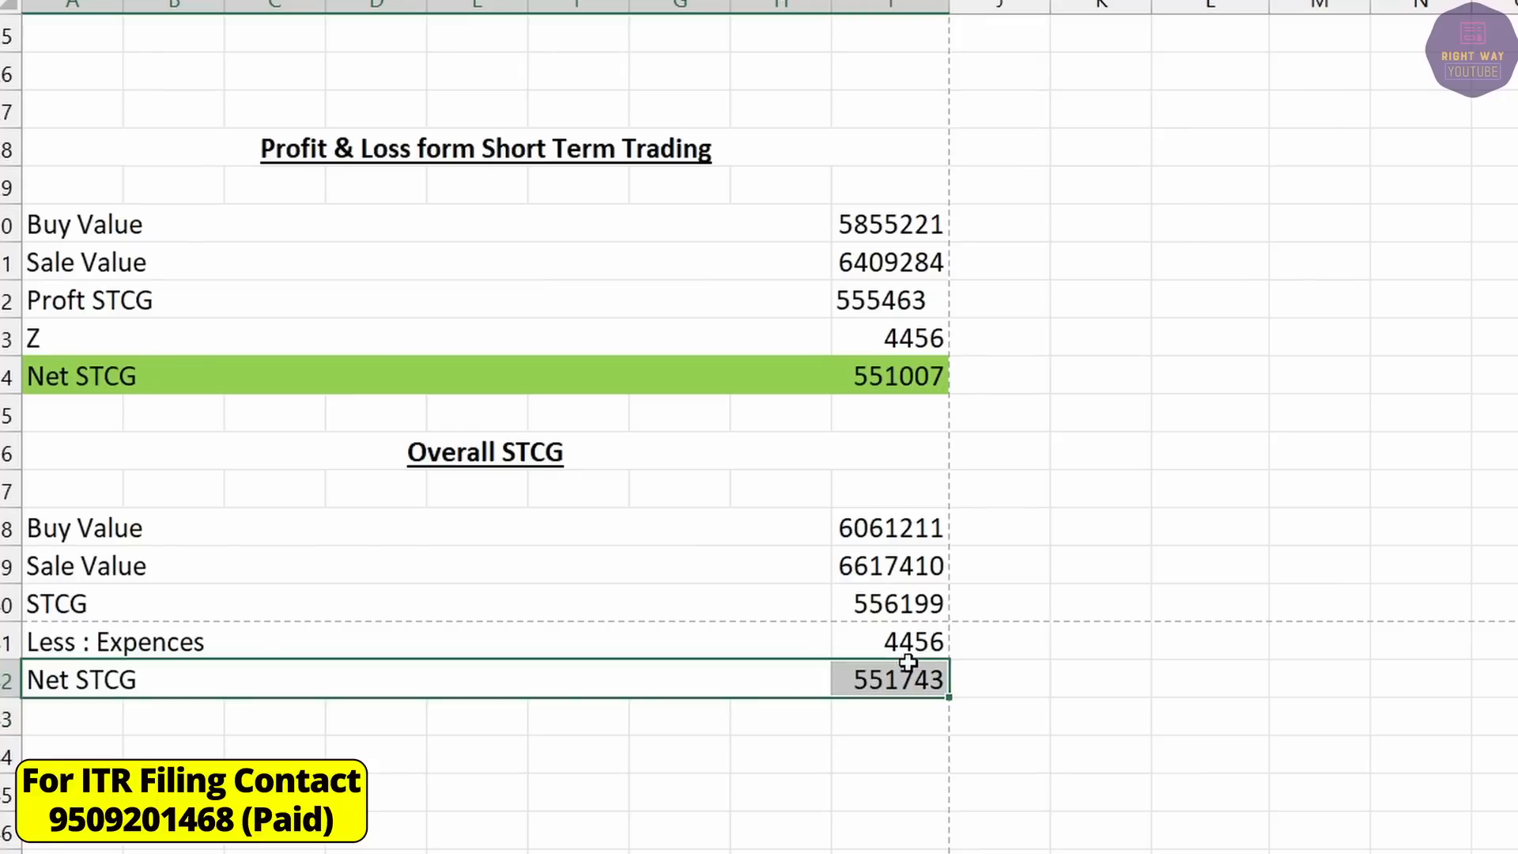
left_click(505, 1)
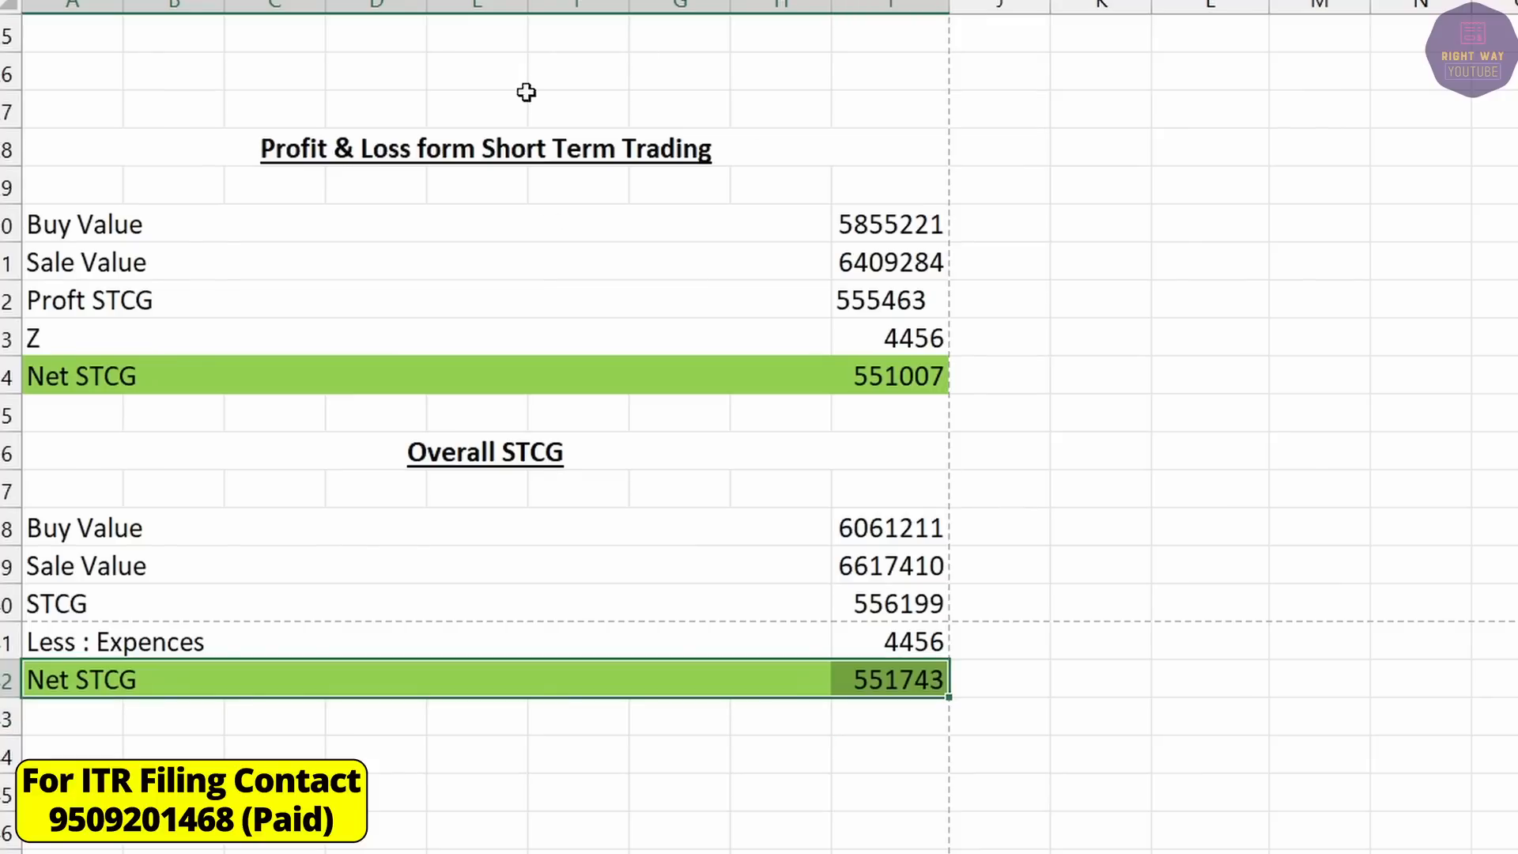
left_click(858, 680)
scroll(857, 792, "up", 8)
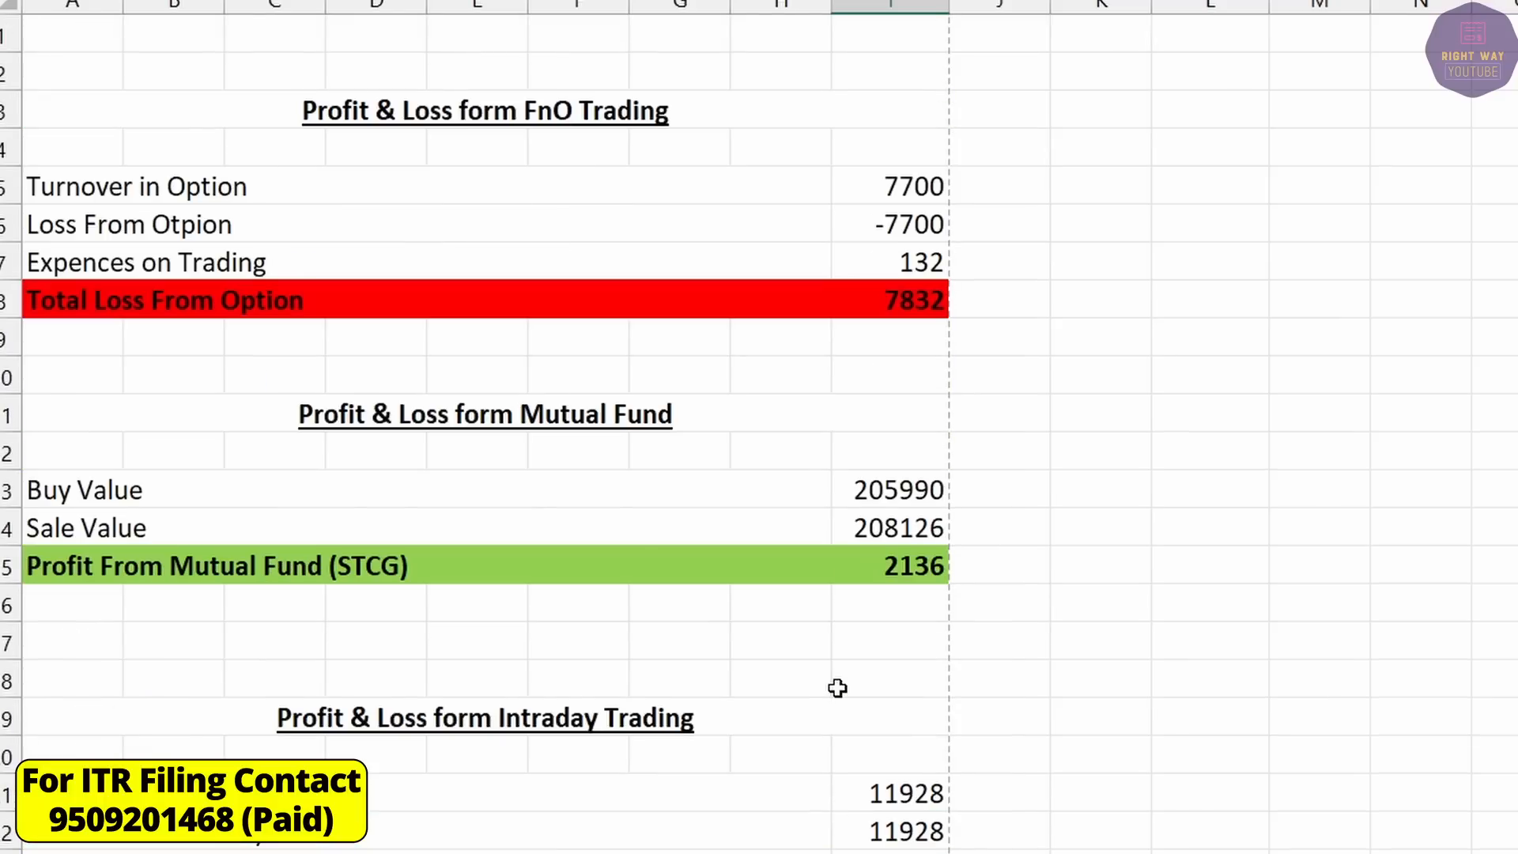
left_click(508, 189)
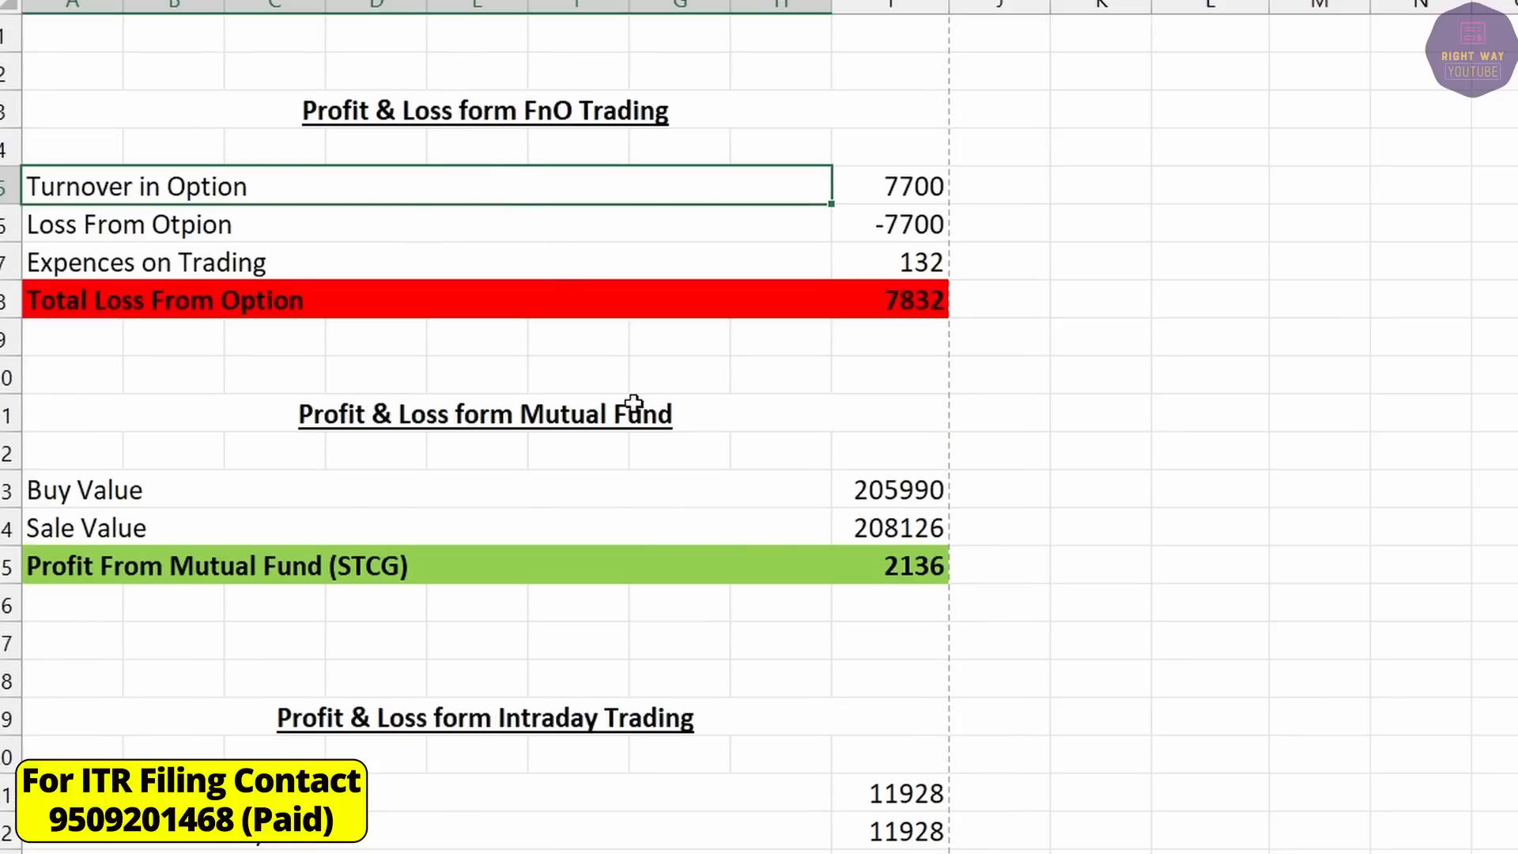
left_click(958, 832)
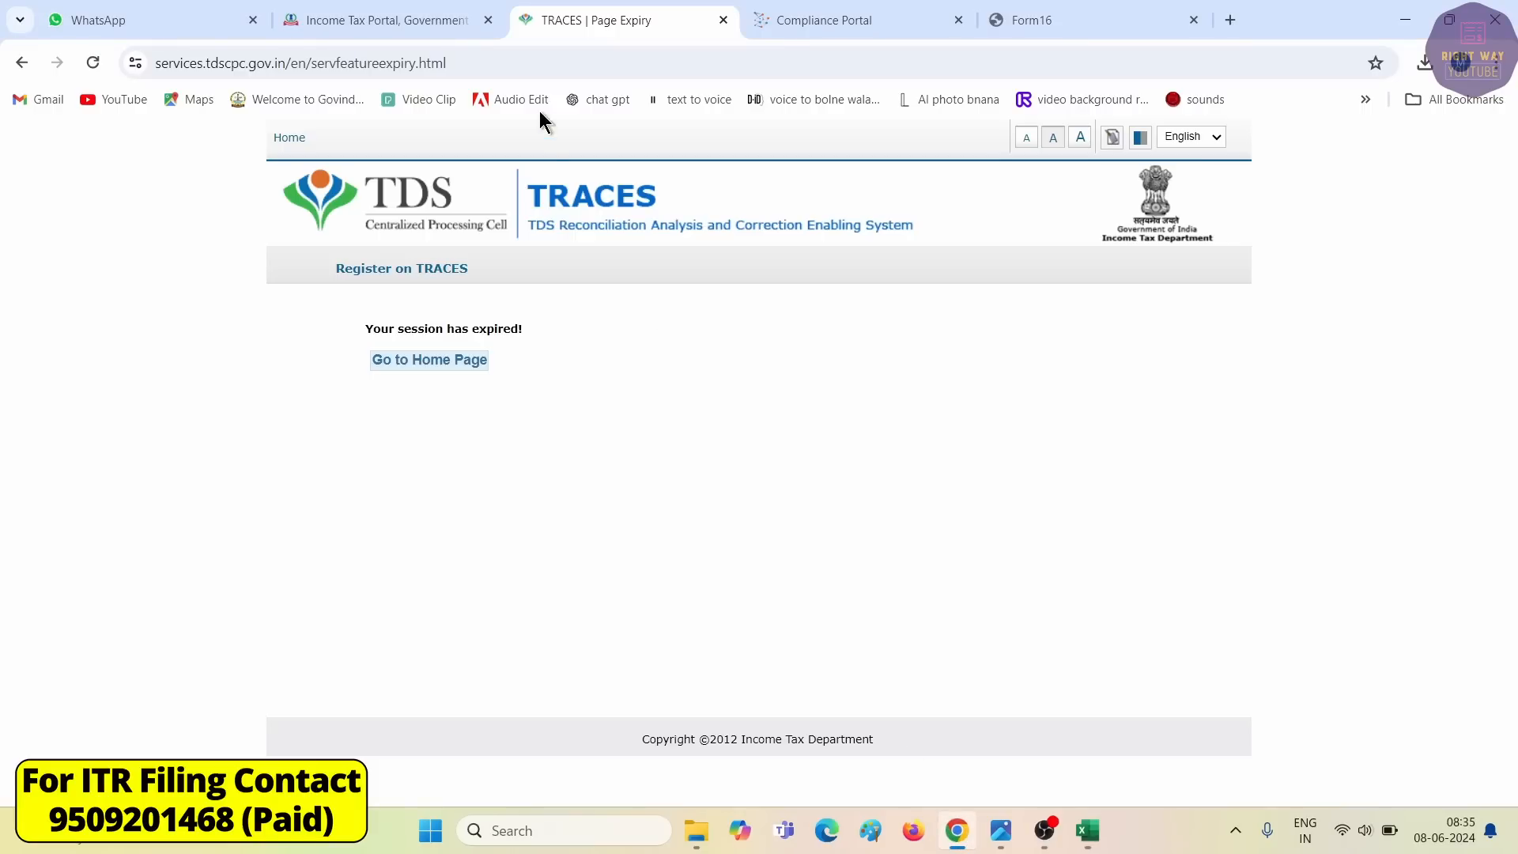
On the Income Tax Portal tab, go to e-File > Income Tax Returns > File Income Tax Return.
left_click(723, 20)
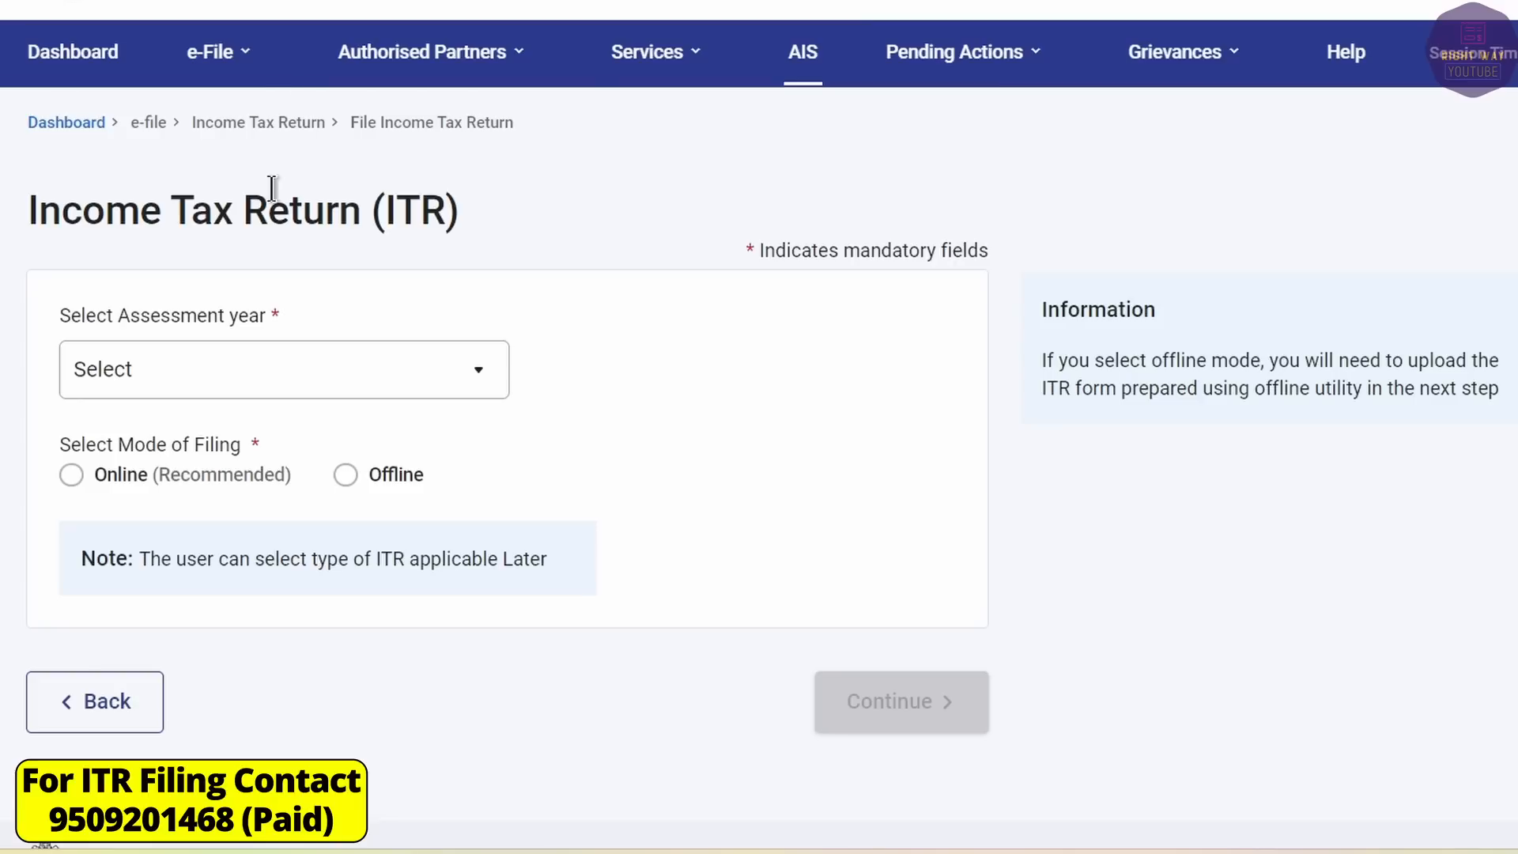
left_click(202, 51)
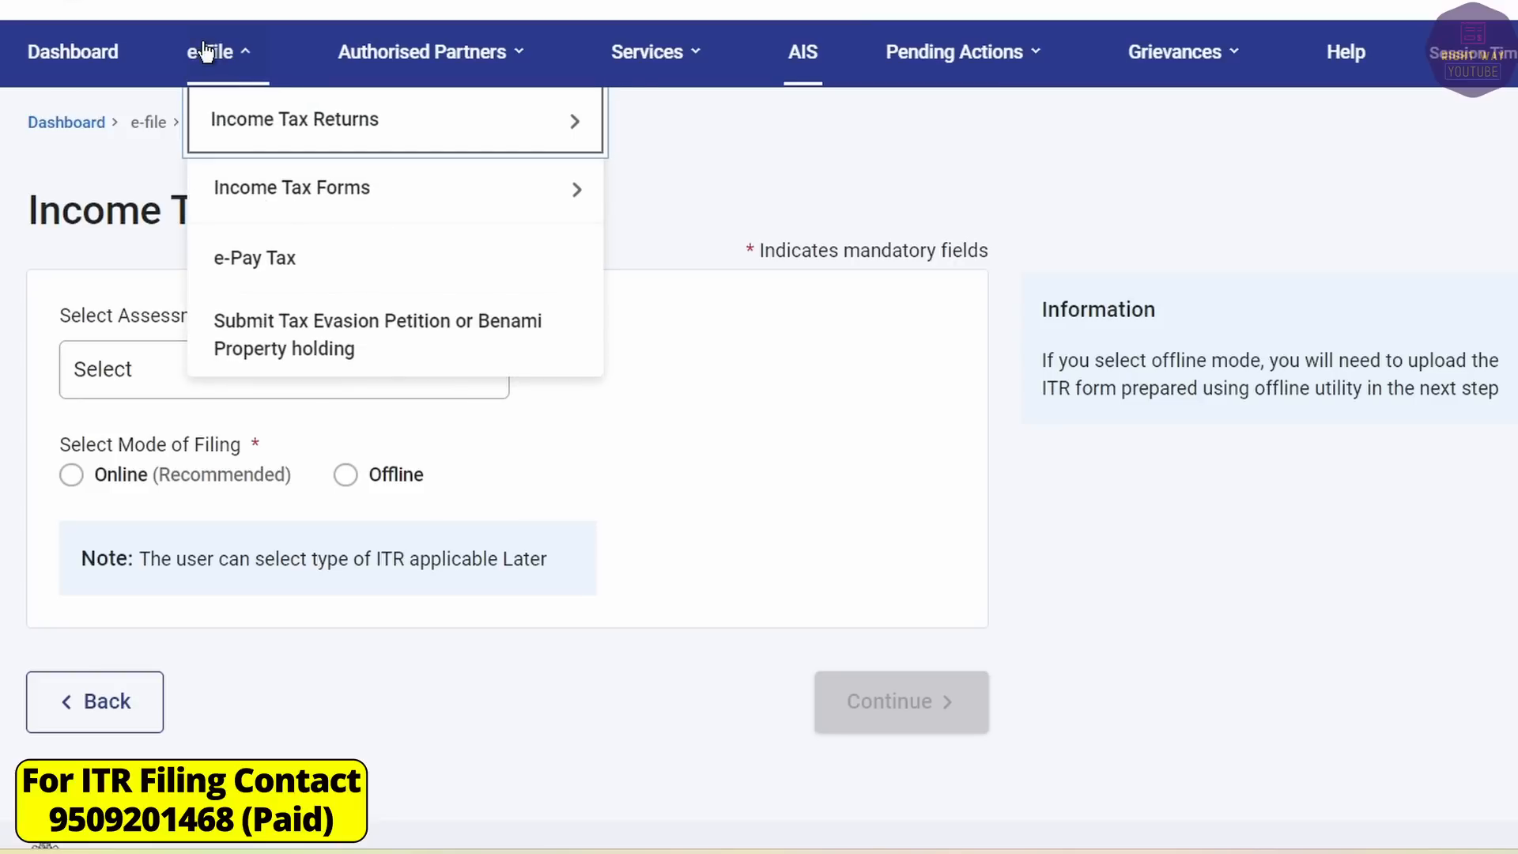
mouse_move(324, 130)
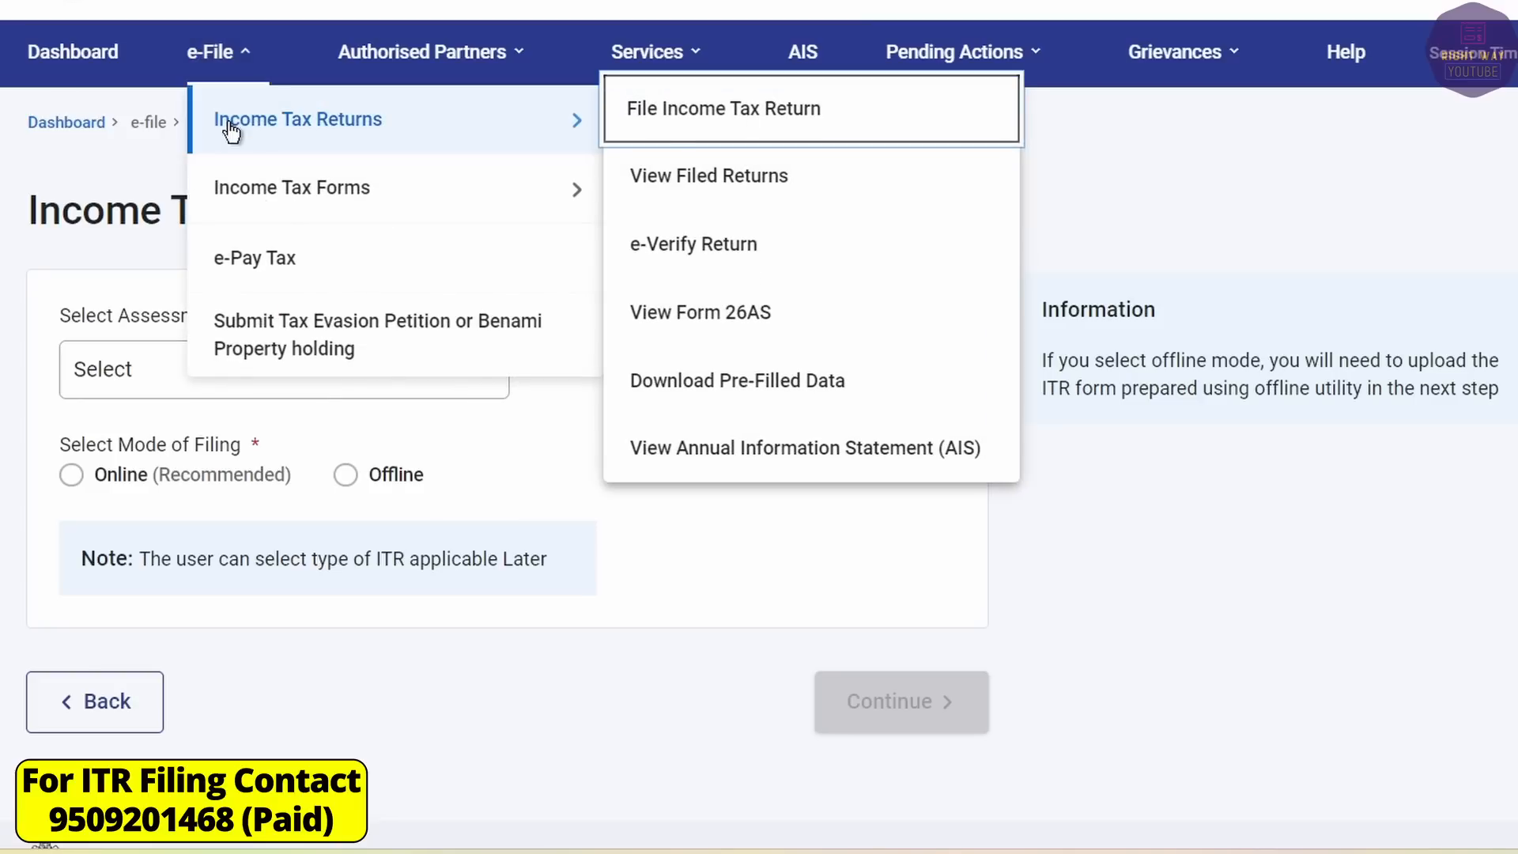
left_click(681, 129)
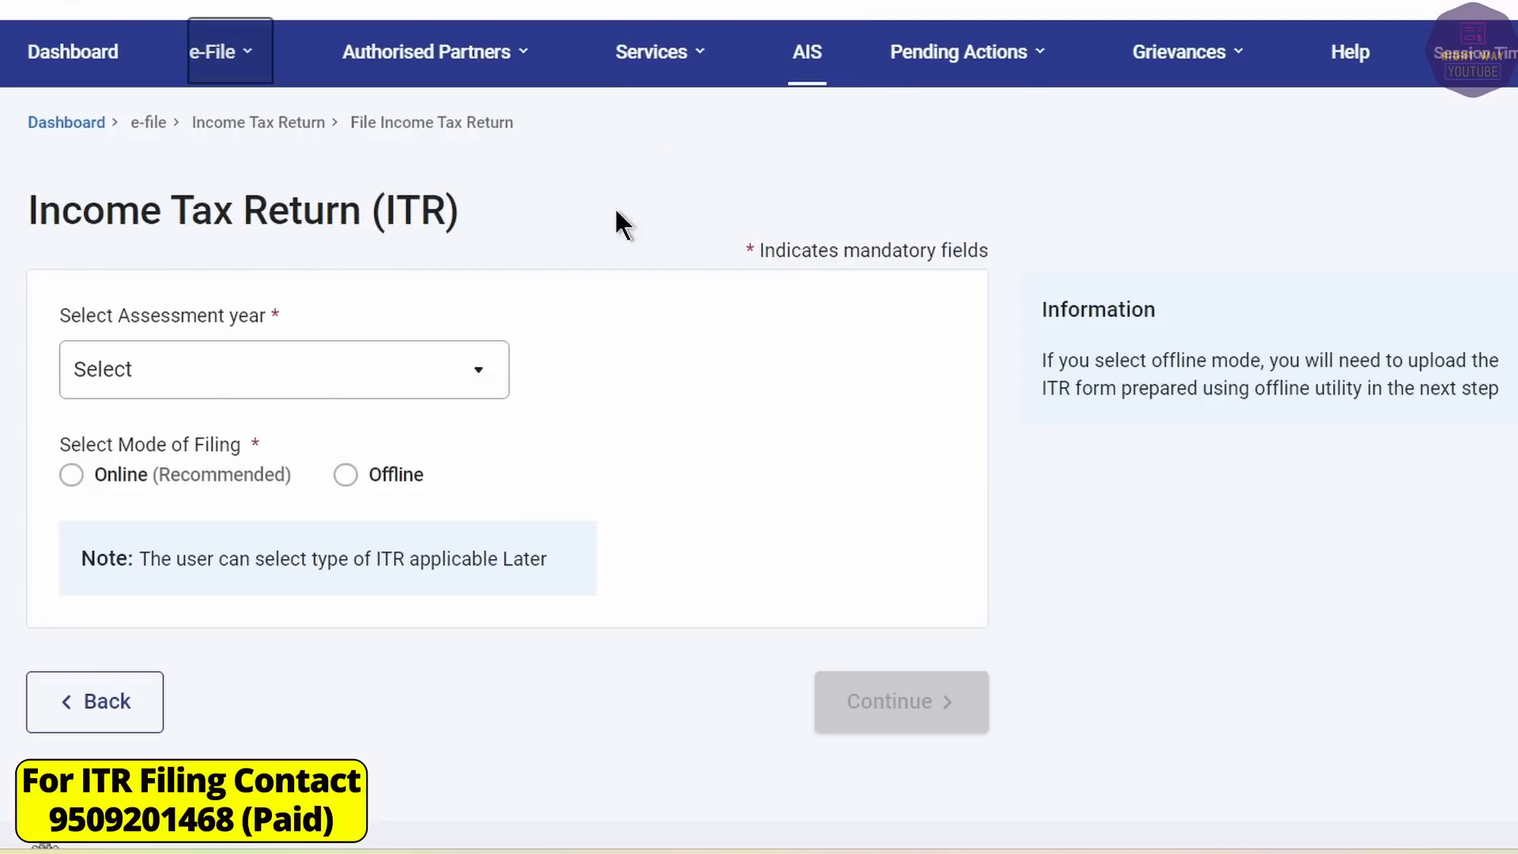
Start a new online filing for A.Y. 2024-25 as an Individual and open the ITR form list.
left_click(166, 370)
left_click(158, 491)
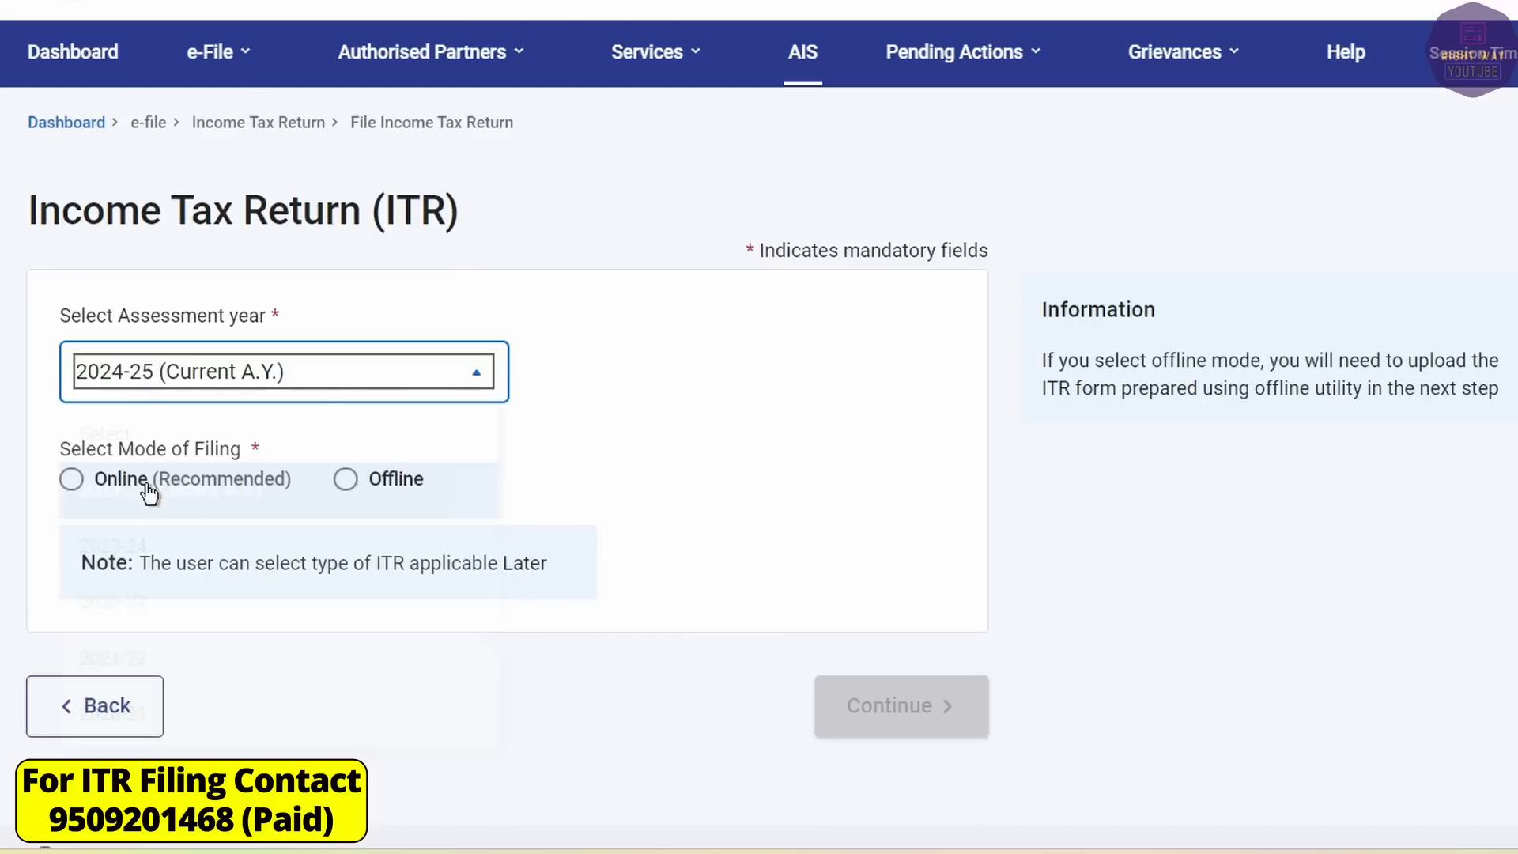
left_click(71, 475)
left_click(876, 725)
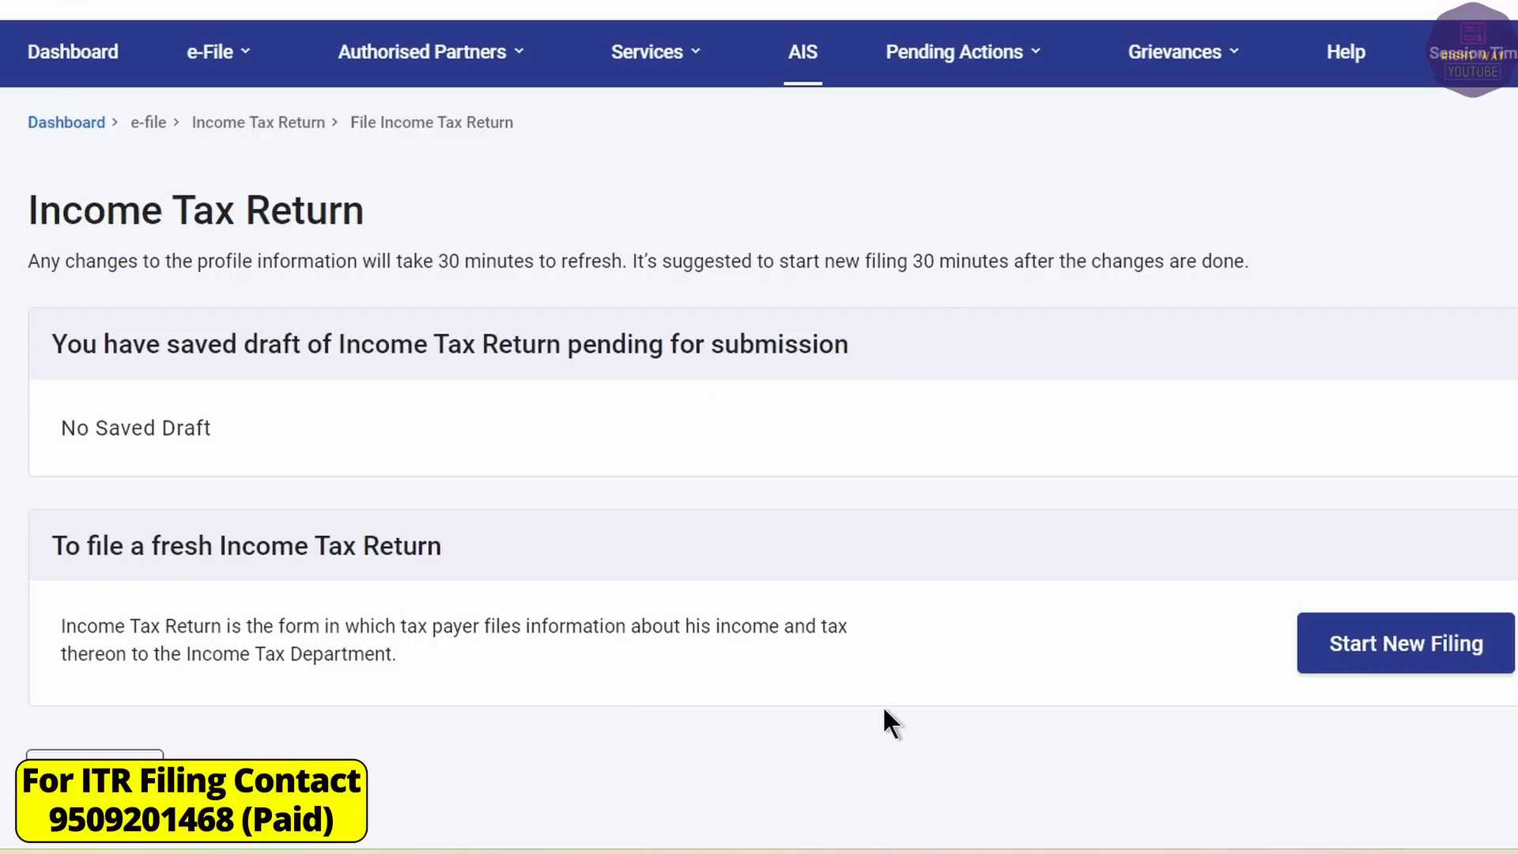
left_click(1403, 668)
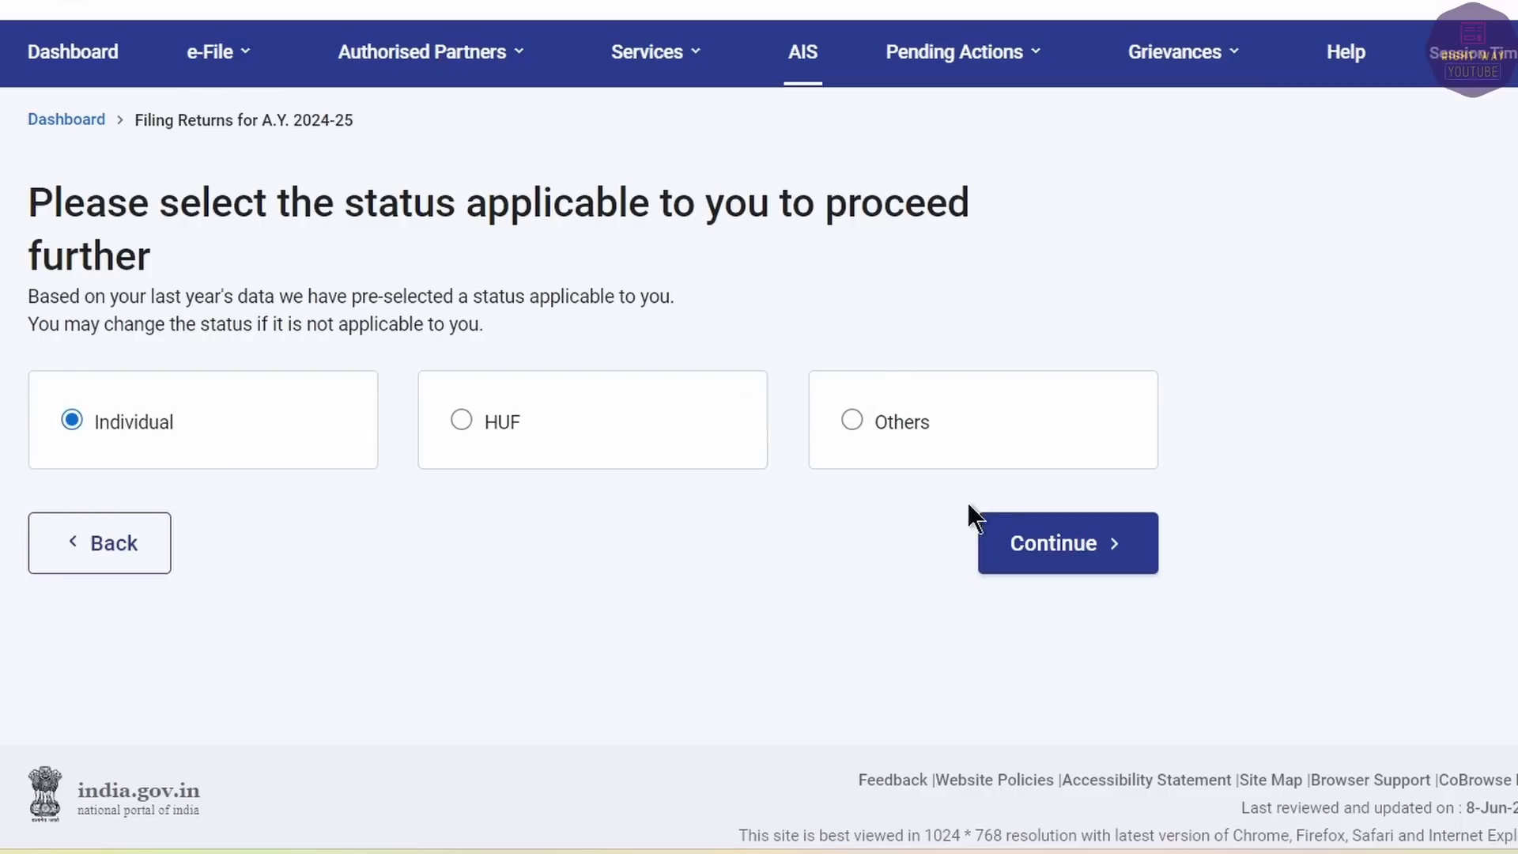
left_click(1033, 544)
left_click(866, 452)
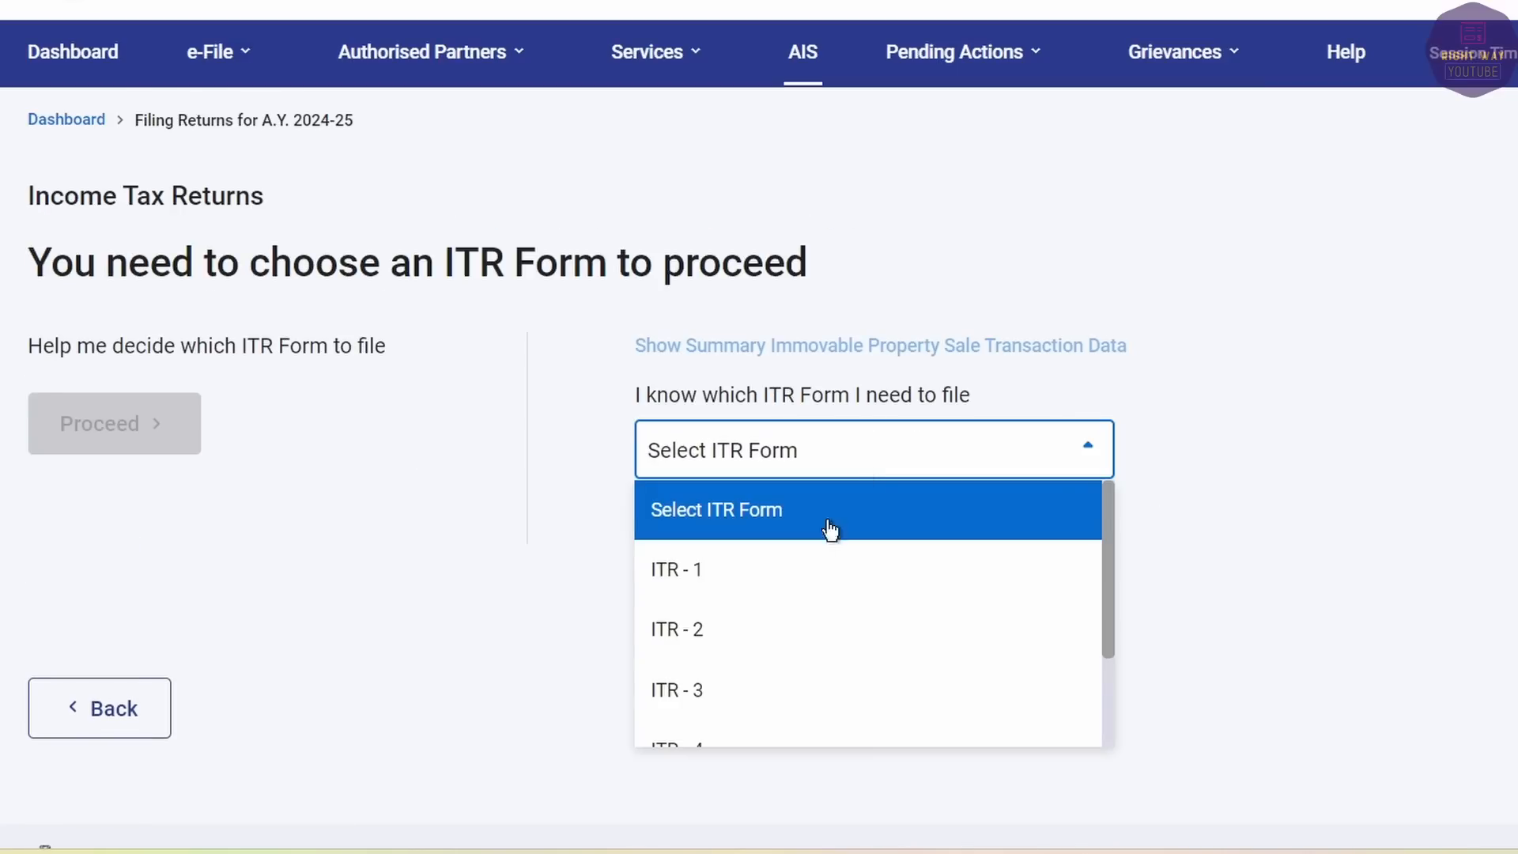
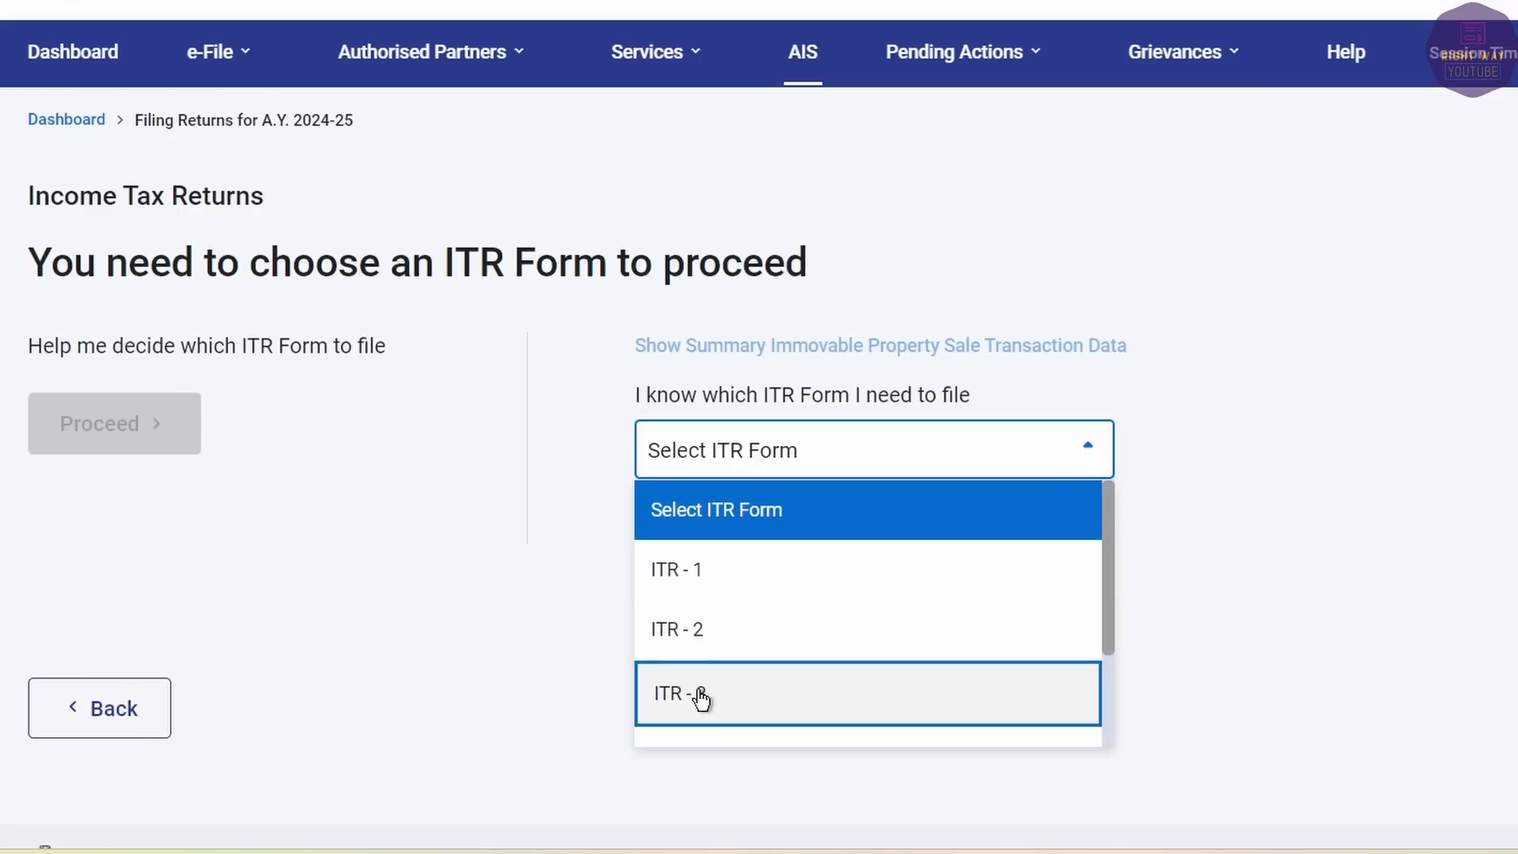
Choose ITR-3, start the return, and continue past the Seventh Proviso filing-reason page.
left_click(701, 696)
left_click(736, 662)
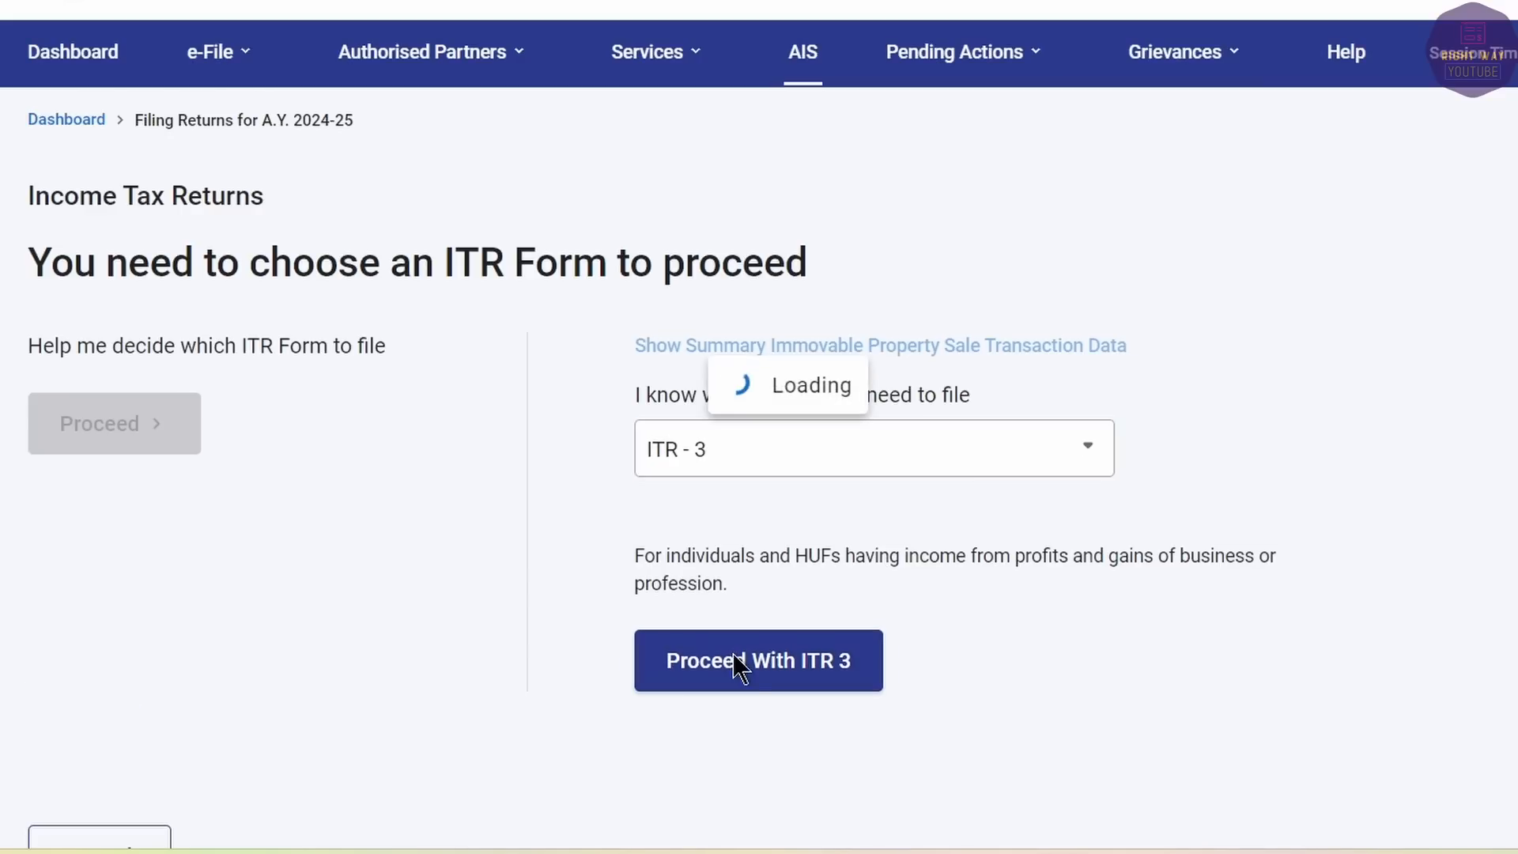
left_click(299, 522)
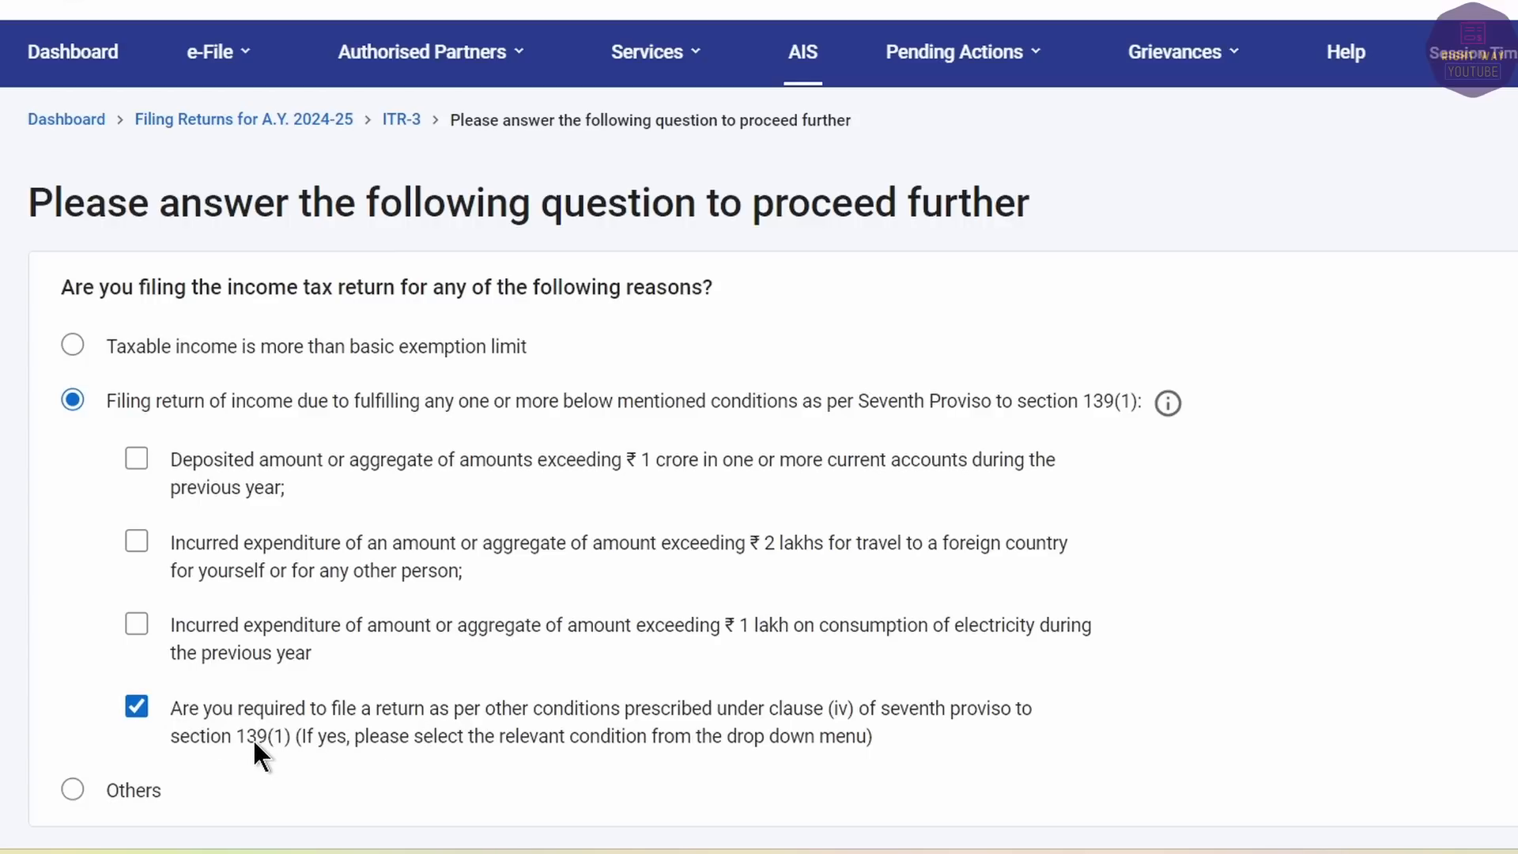
scroll(253, 738, "down", 3)
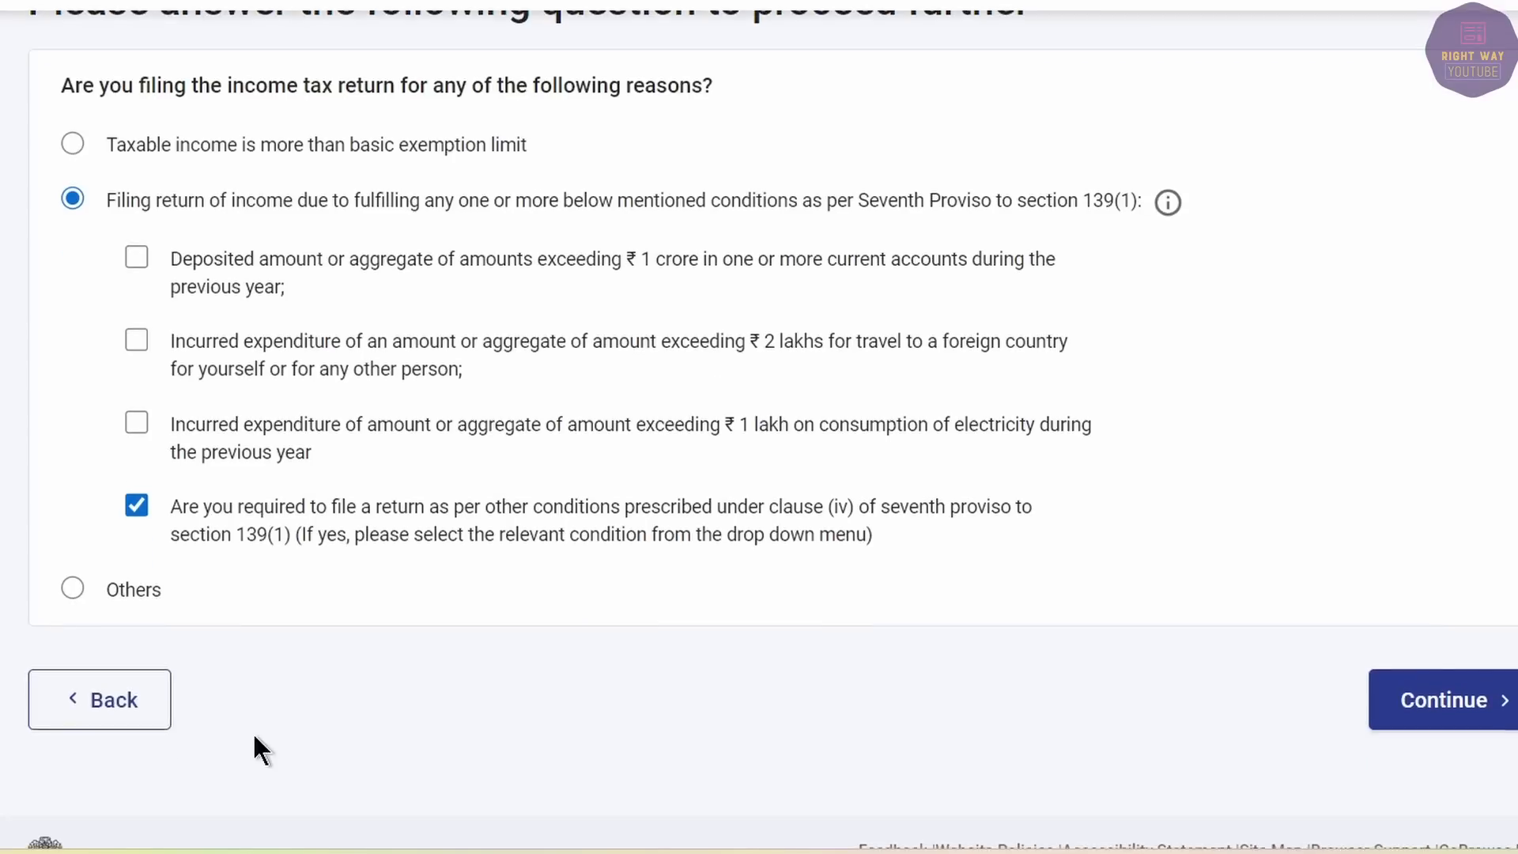
left_click(1417, 691)
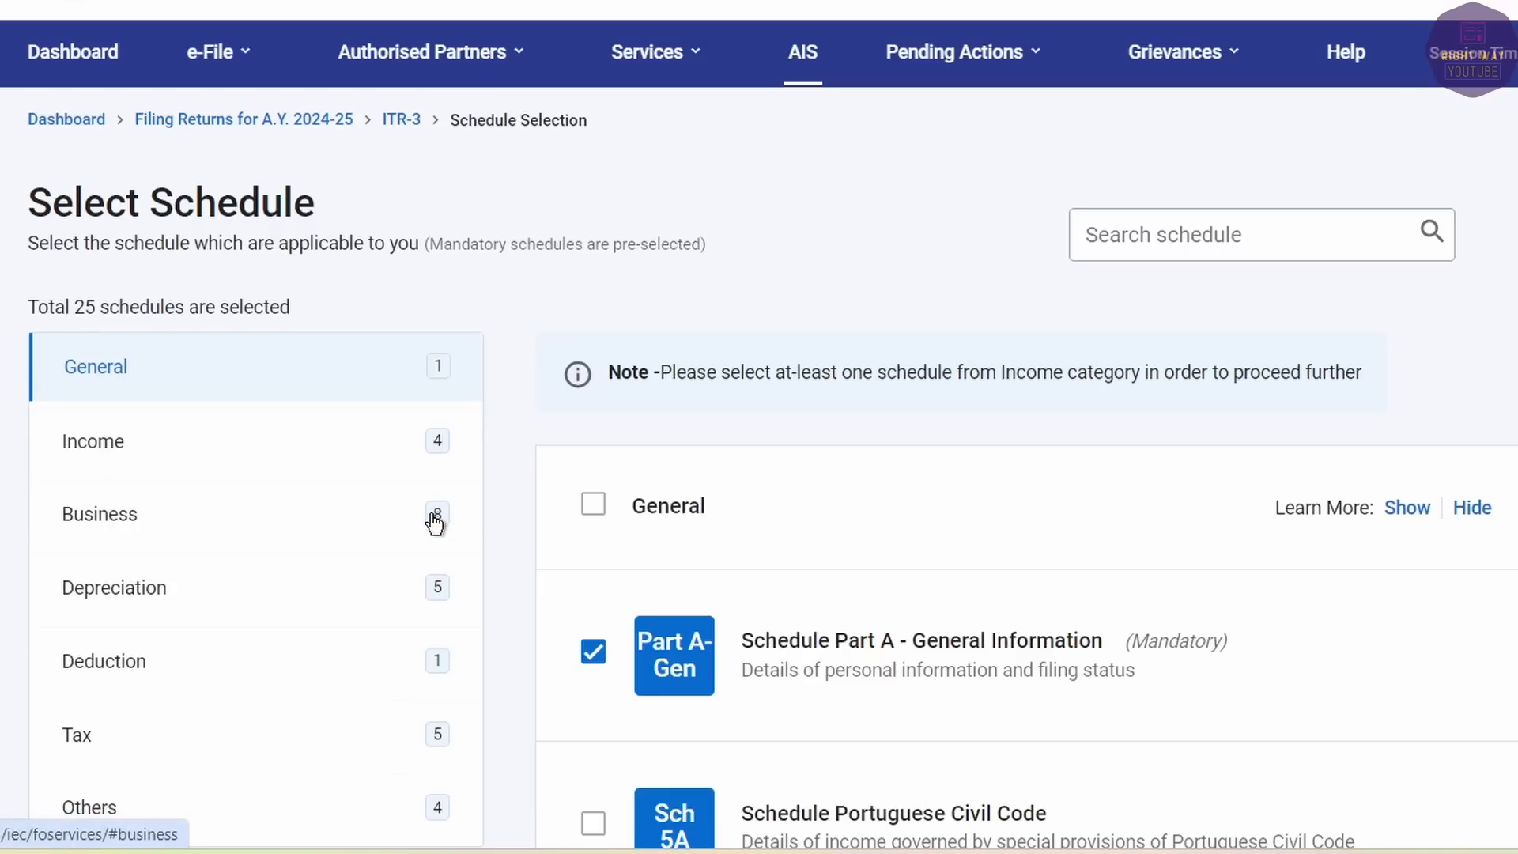
Check that Salary, Capital Gains and Other Sources are ticked in Income, then view the Business schedules.
scroll(828, 553, "down", 1)
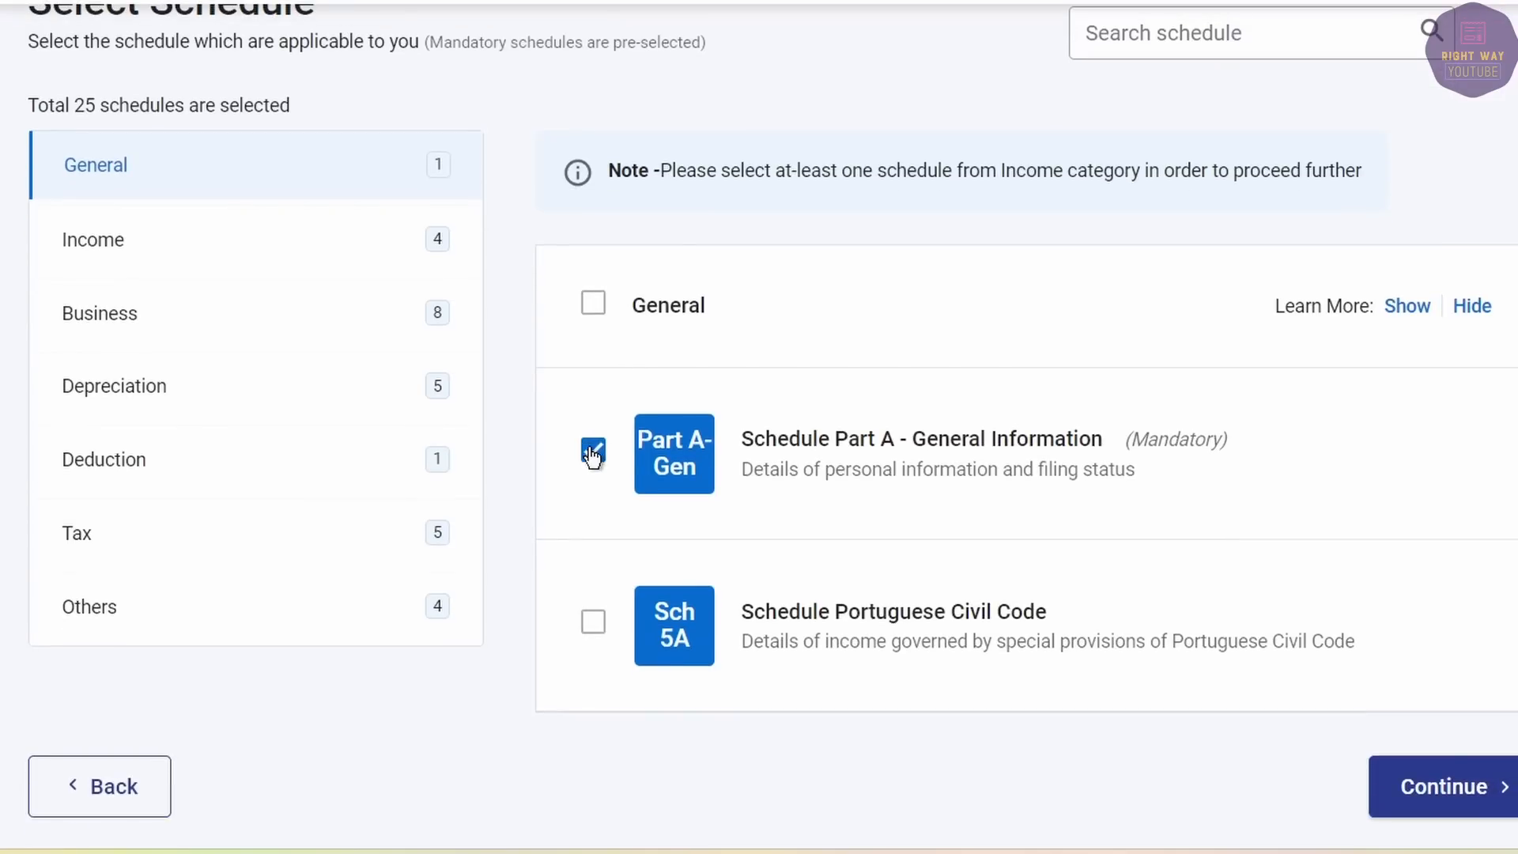
scroll(593, 455, "up", 3)
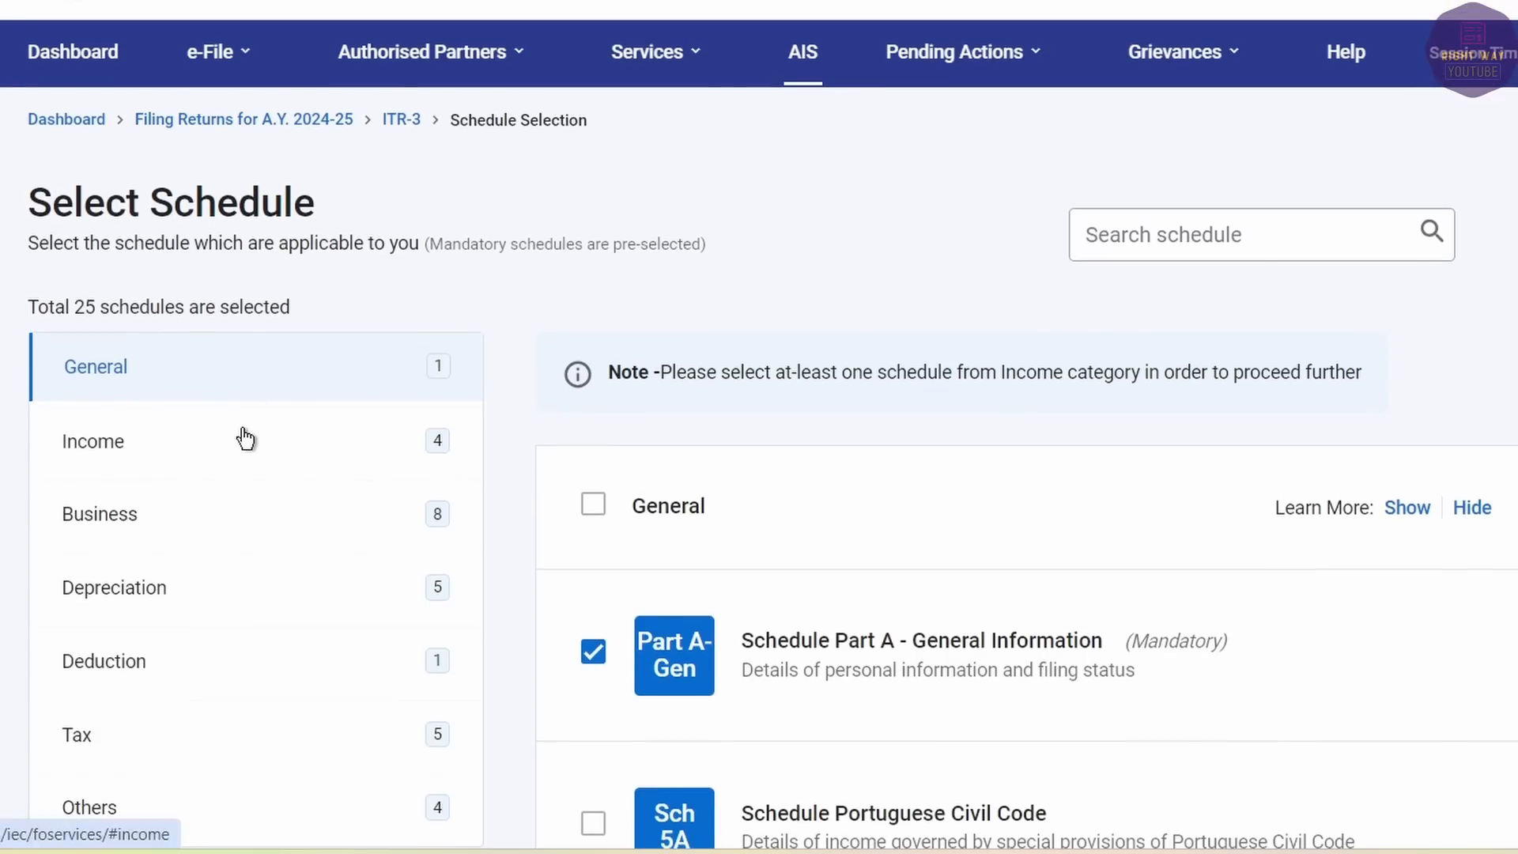
left_click(245, 439)
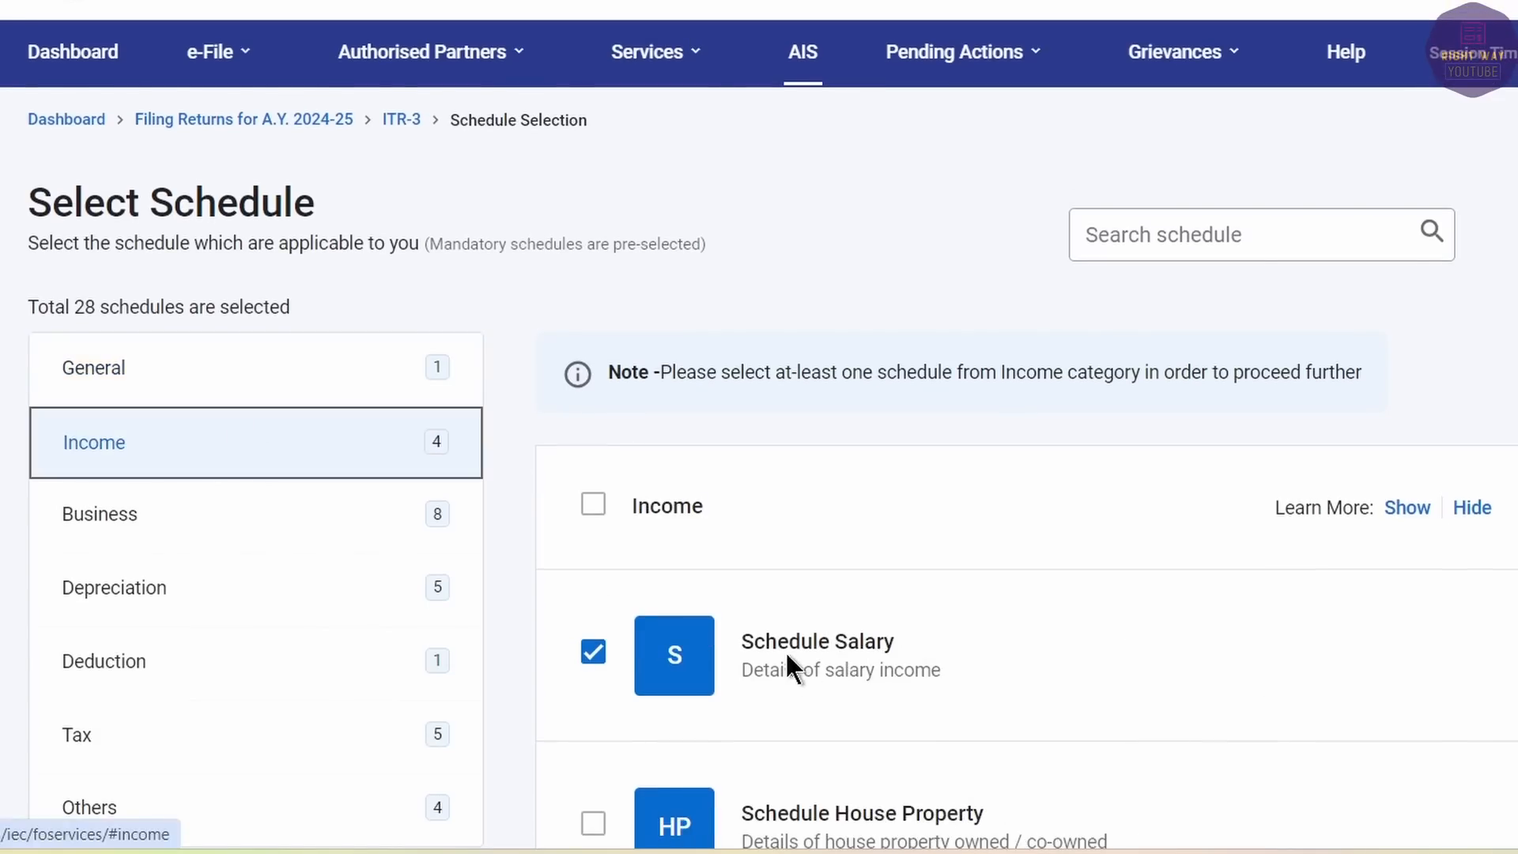
scroll(782, 660, "down", 2)
scroll(782, 652, "down", 2)
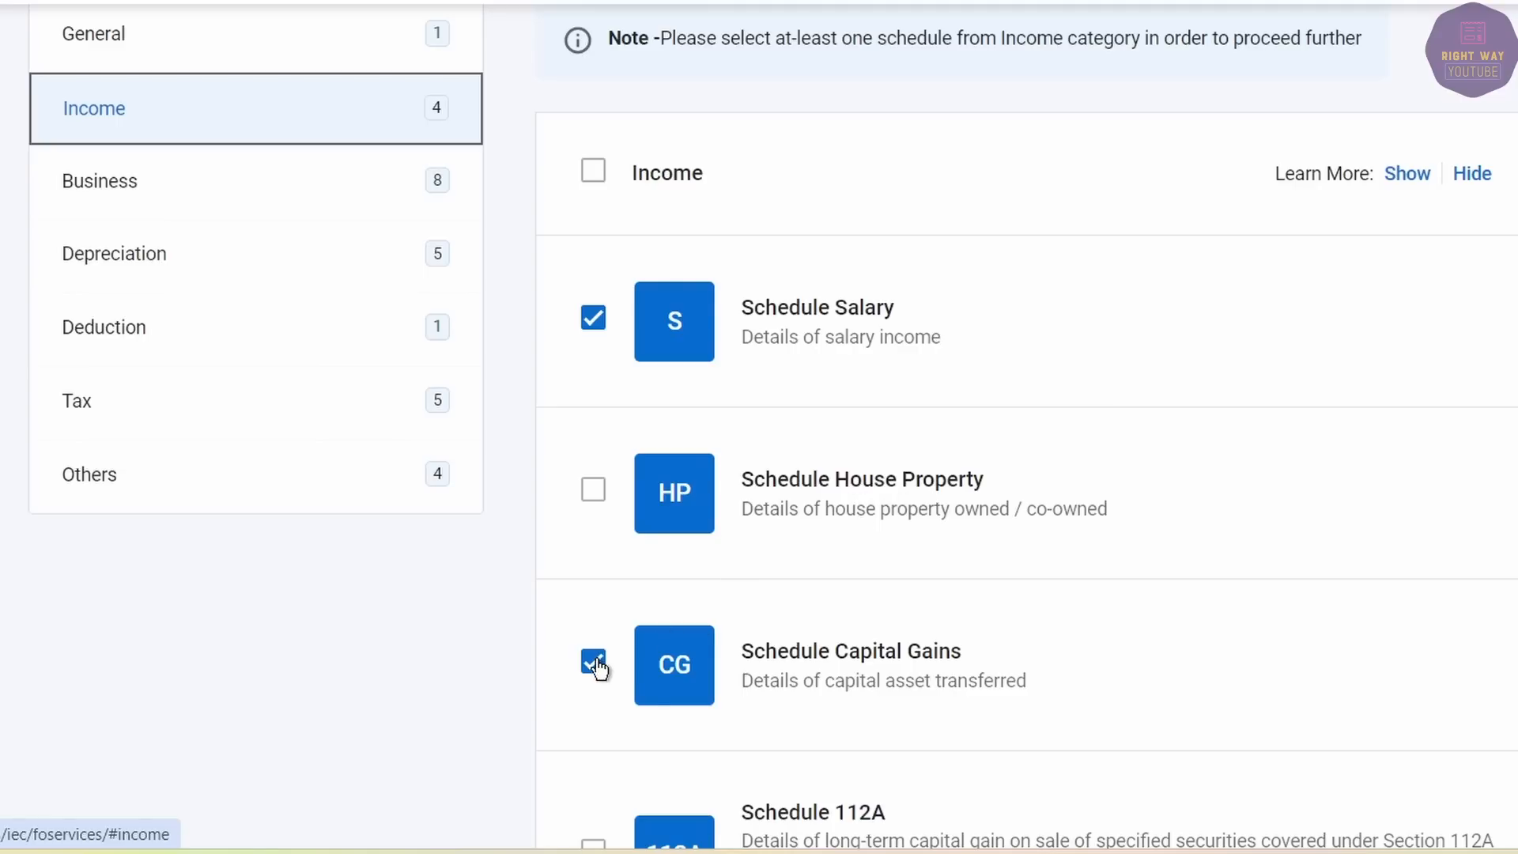
scroll(757, 557, "down", 2)
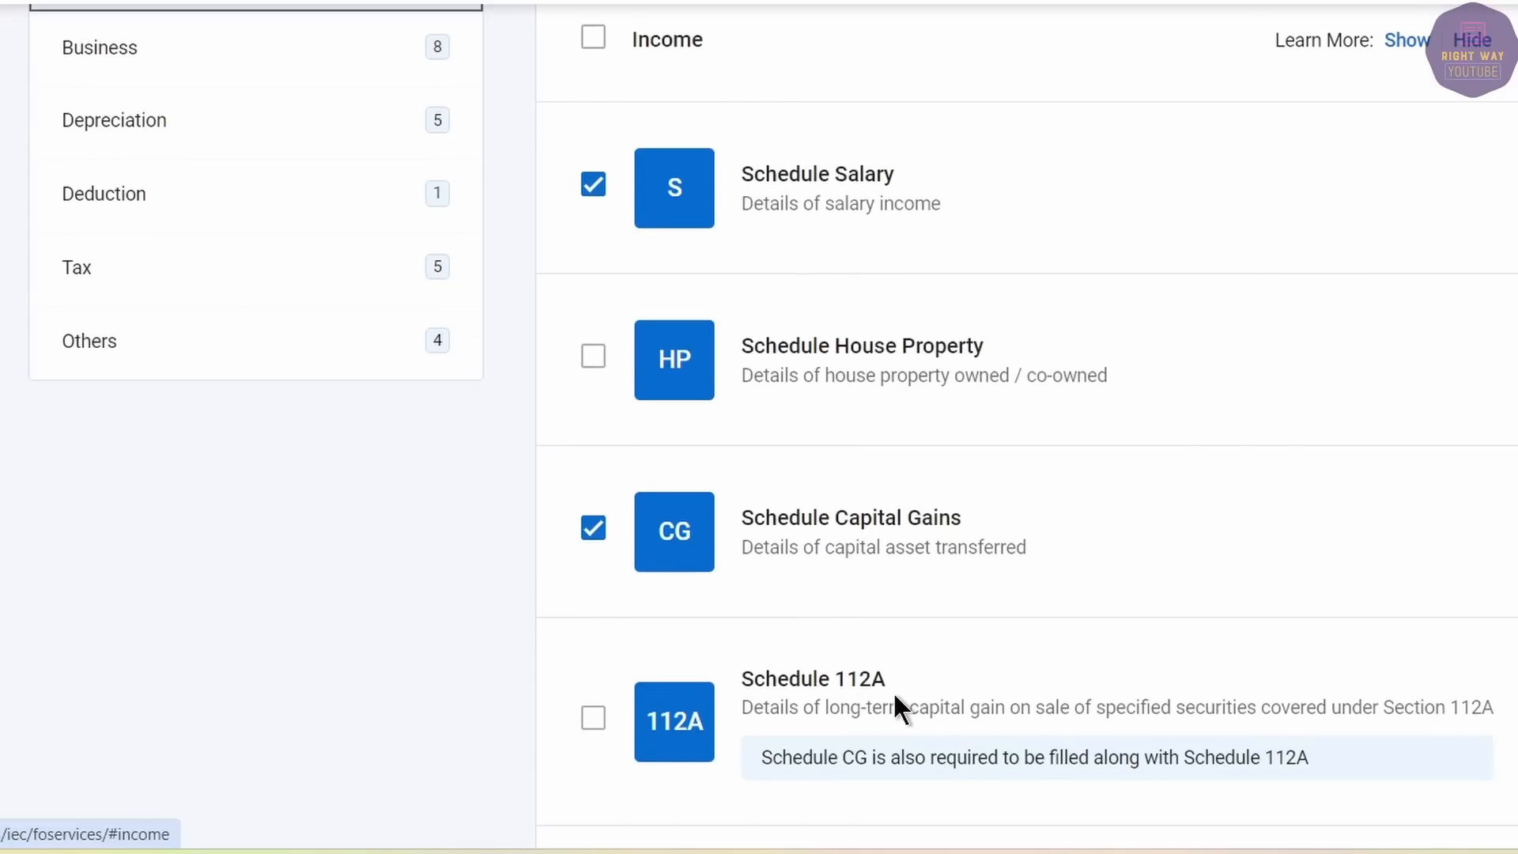
scroll(894, 696, "down", 2)
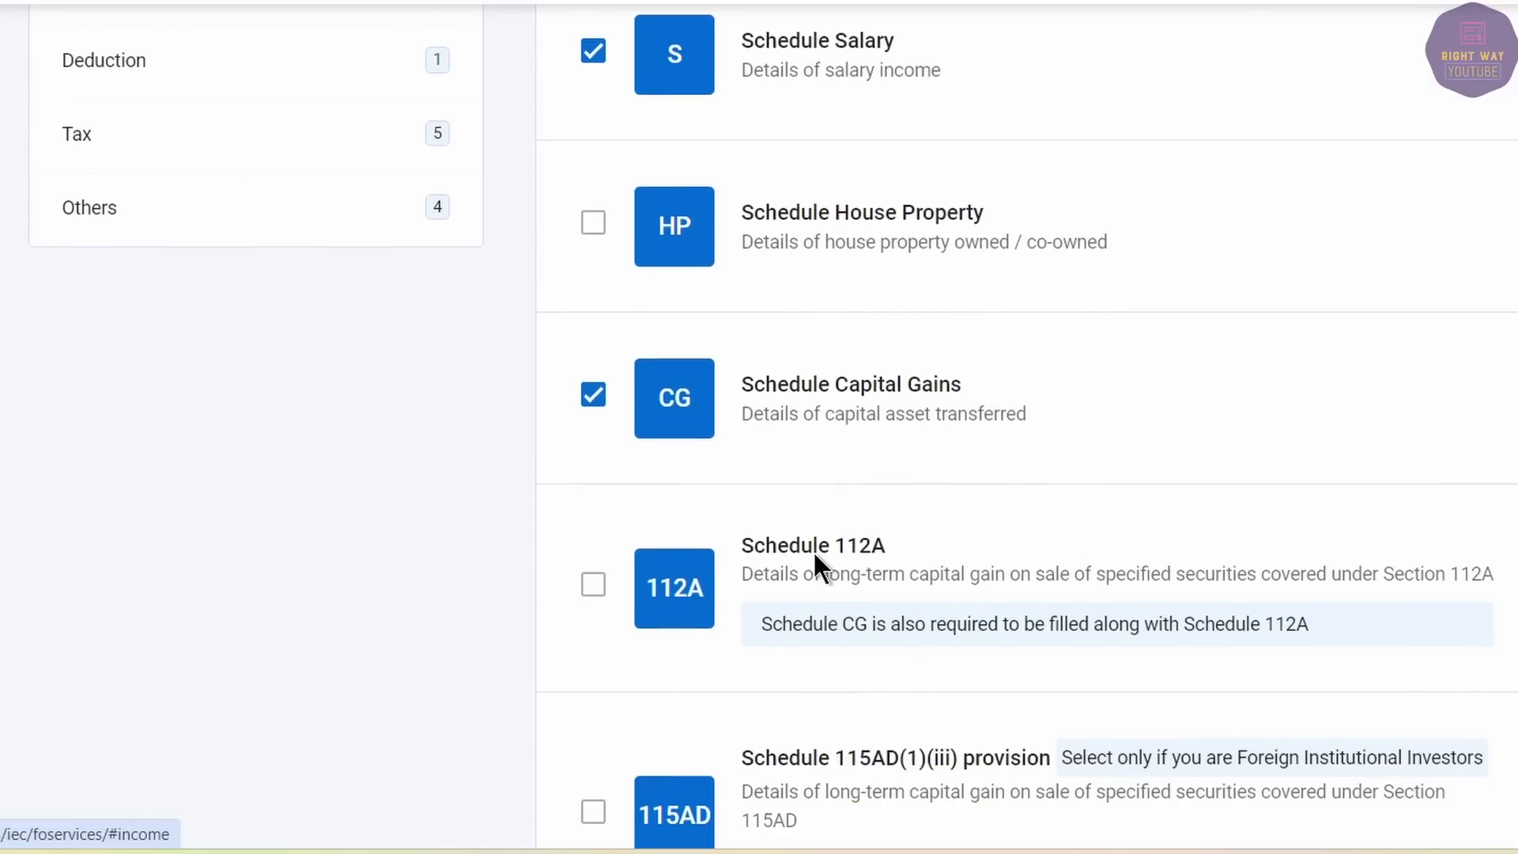
scroll(816, 552, "down", 4)
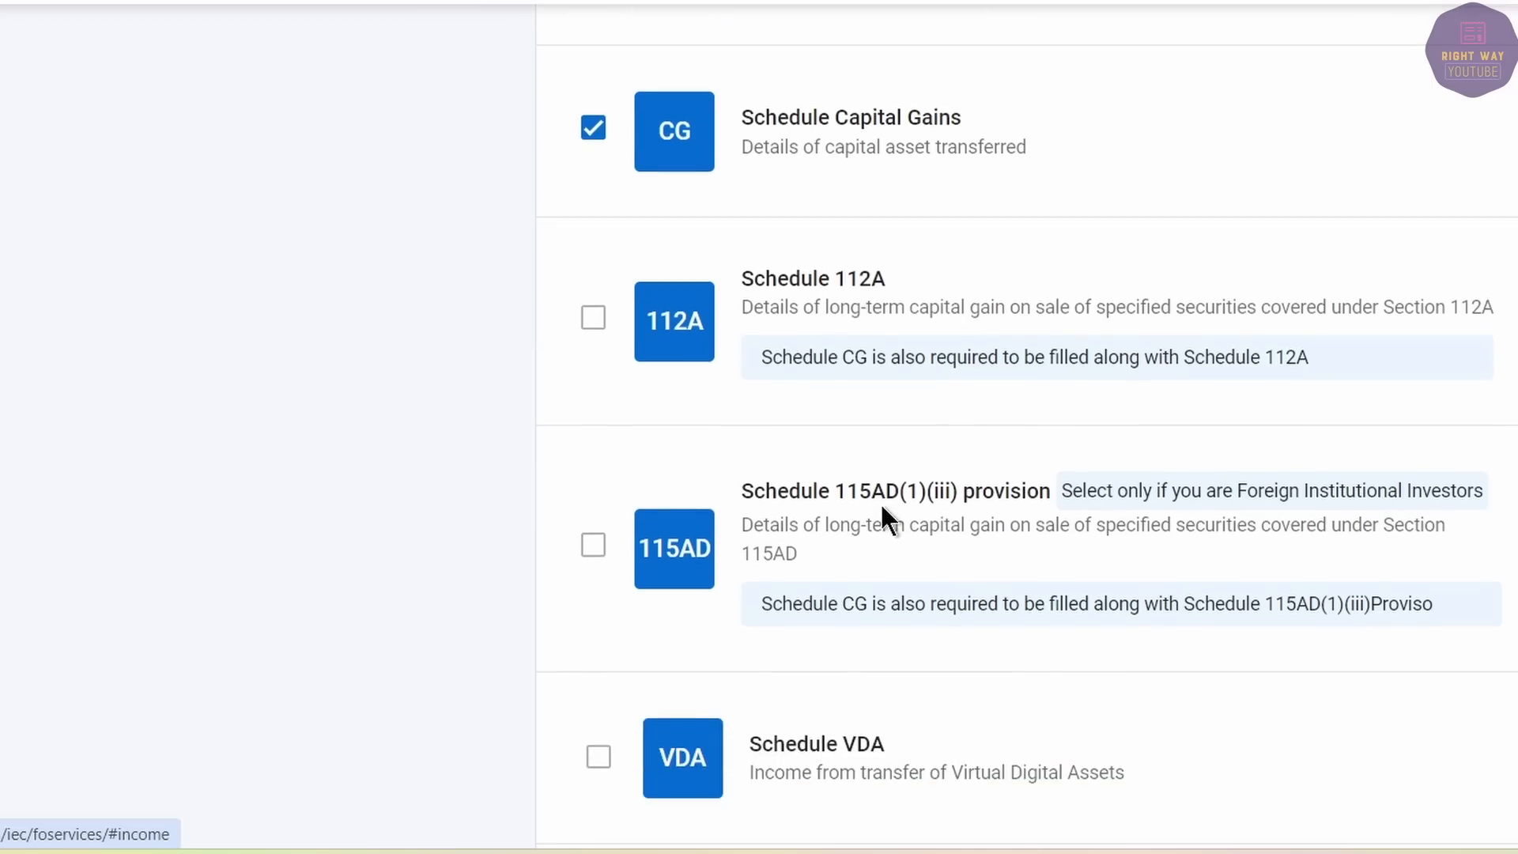
scroll(879, 501, "down", 4)
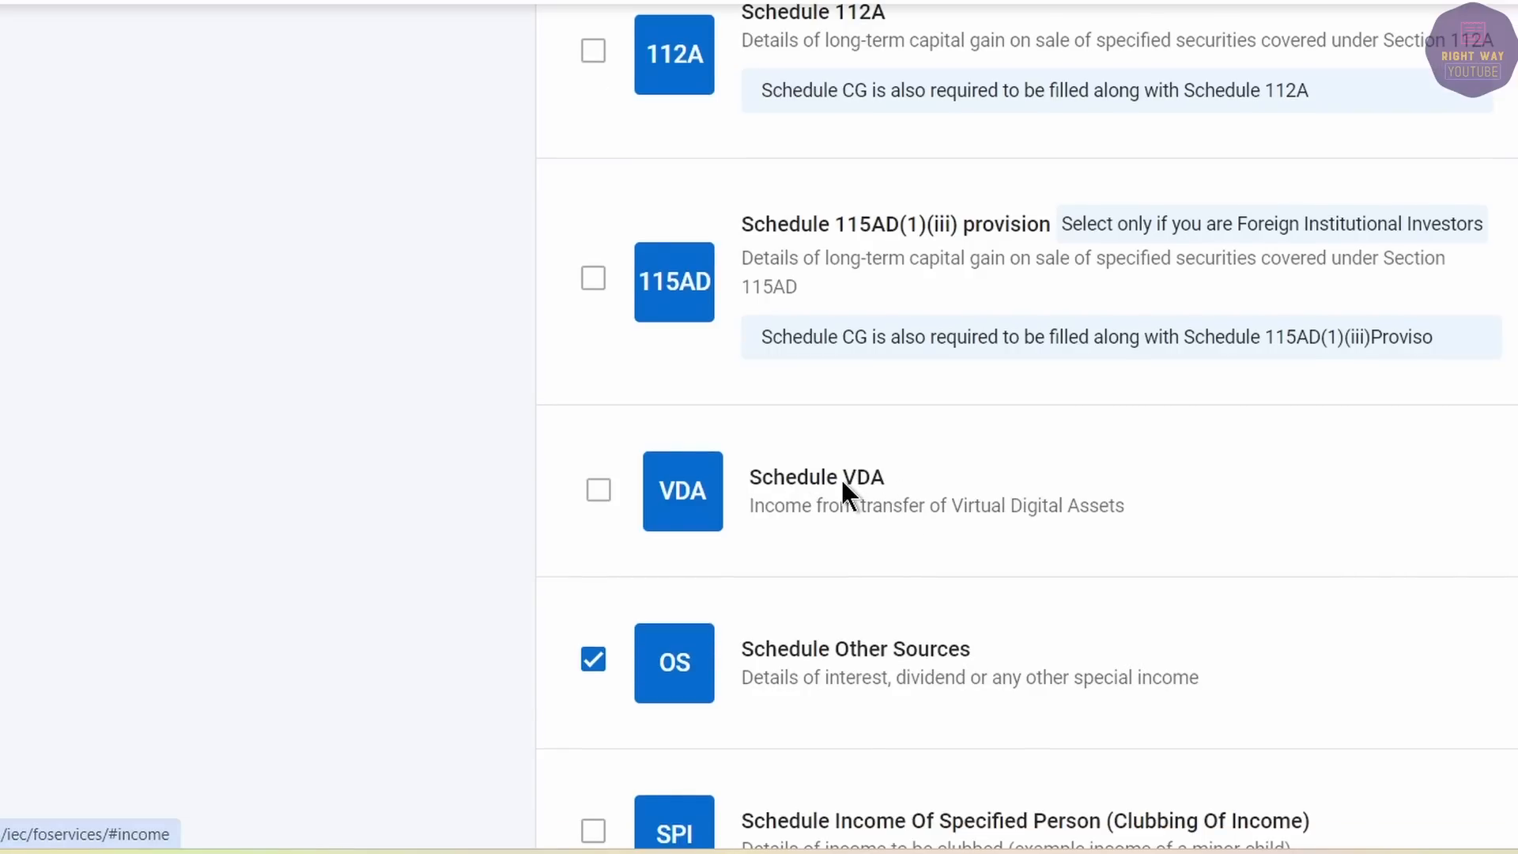
scroll(841, 477, "down", 2)
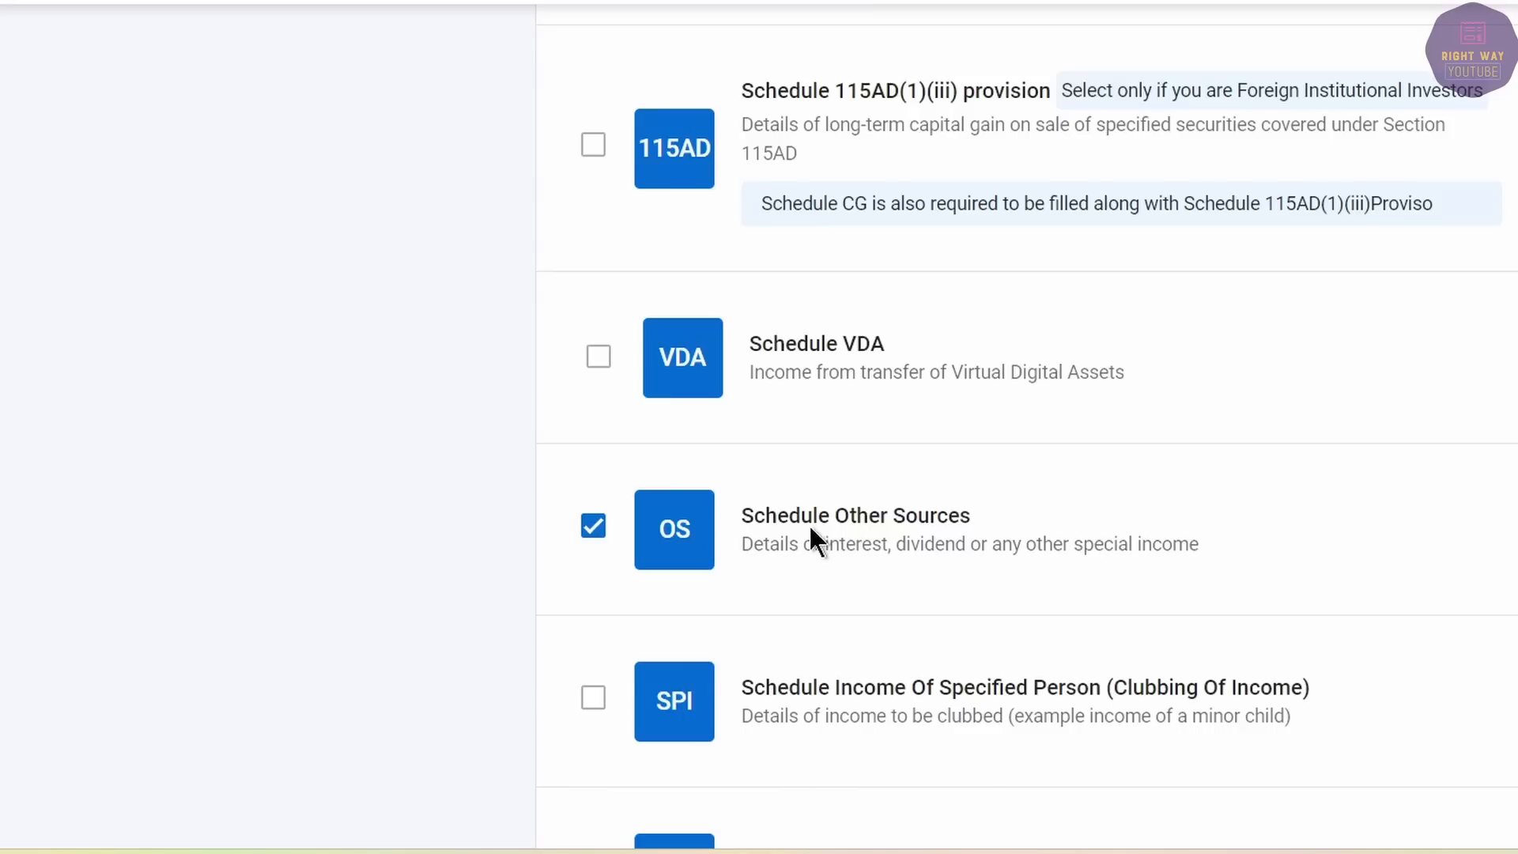
scroll(811, 522, "down", 3)
scroll(829, 461, "down", 12)
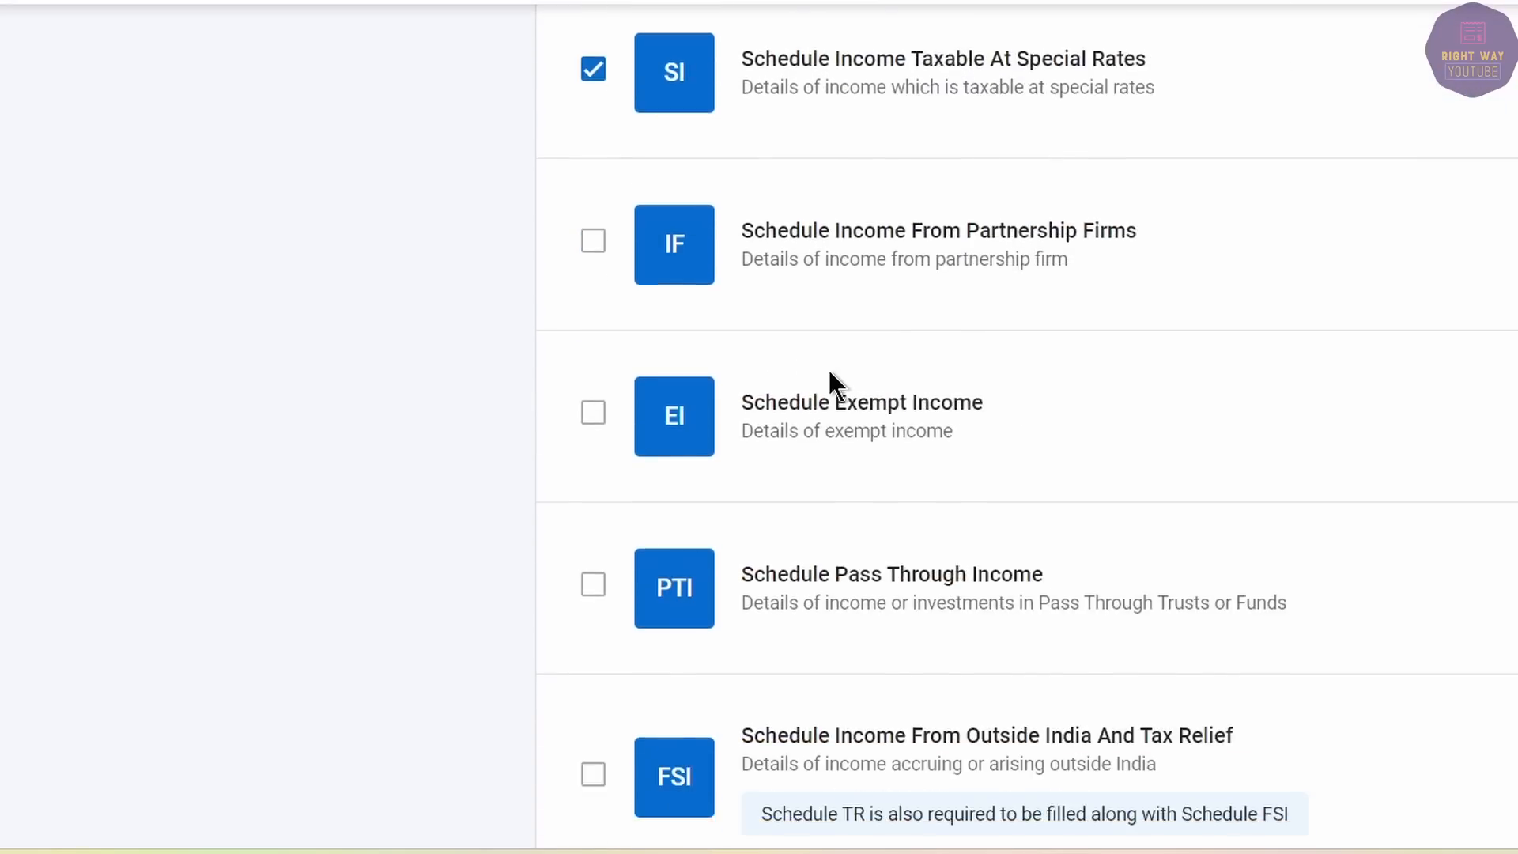
scroll(833, 372, "up", 15)
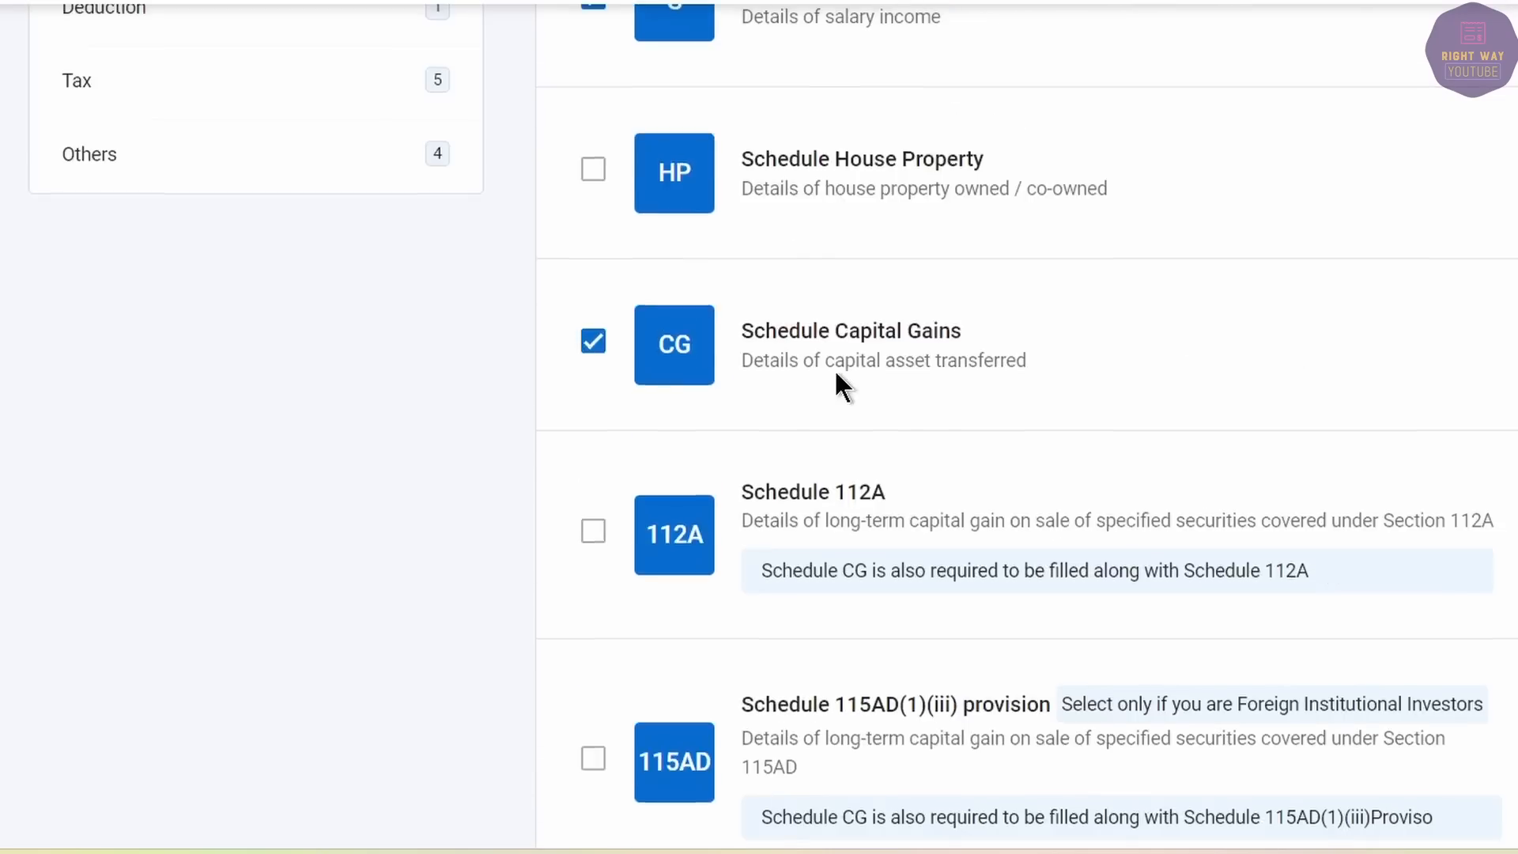
left_click(203, 510)
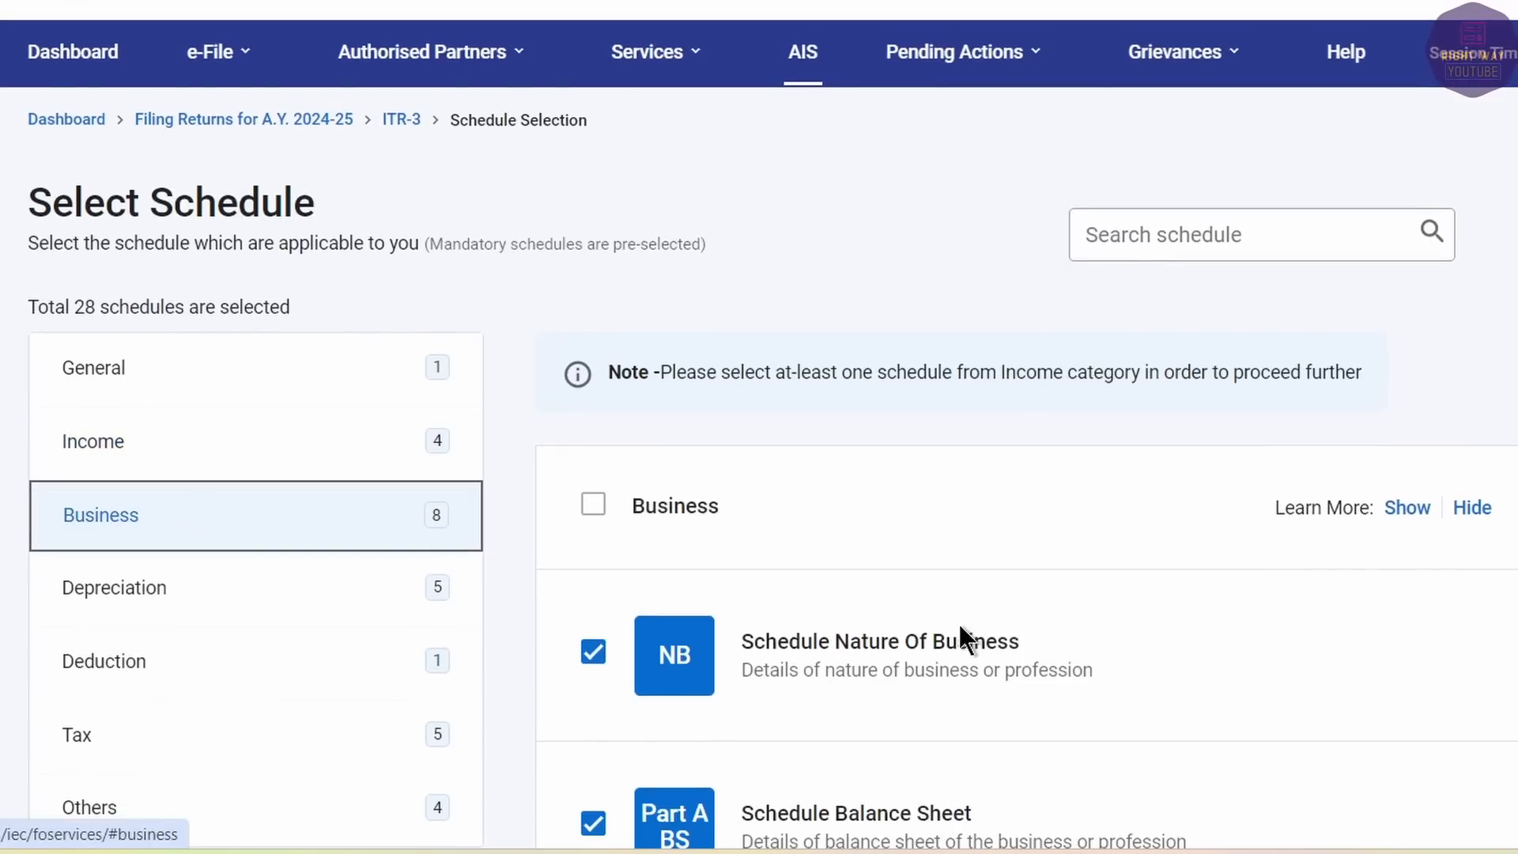
Deselect all the Depreciation schedules so 24 remain selected.
scroll(958, 623, "down", 4)
scroll(864, 477, "down", 3)
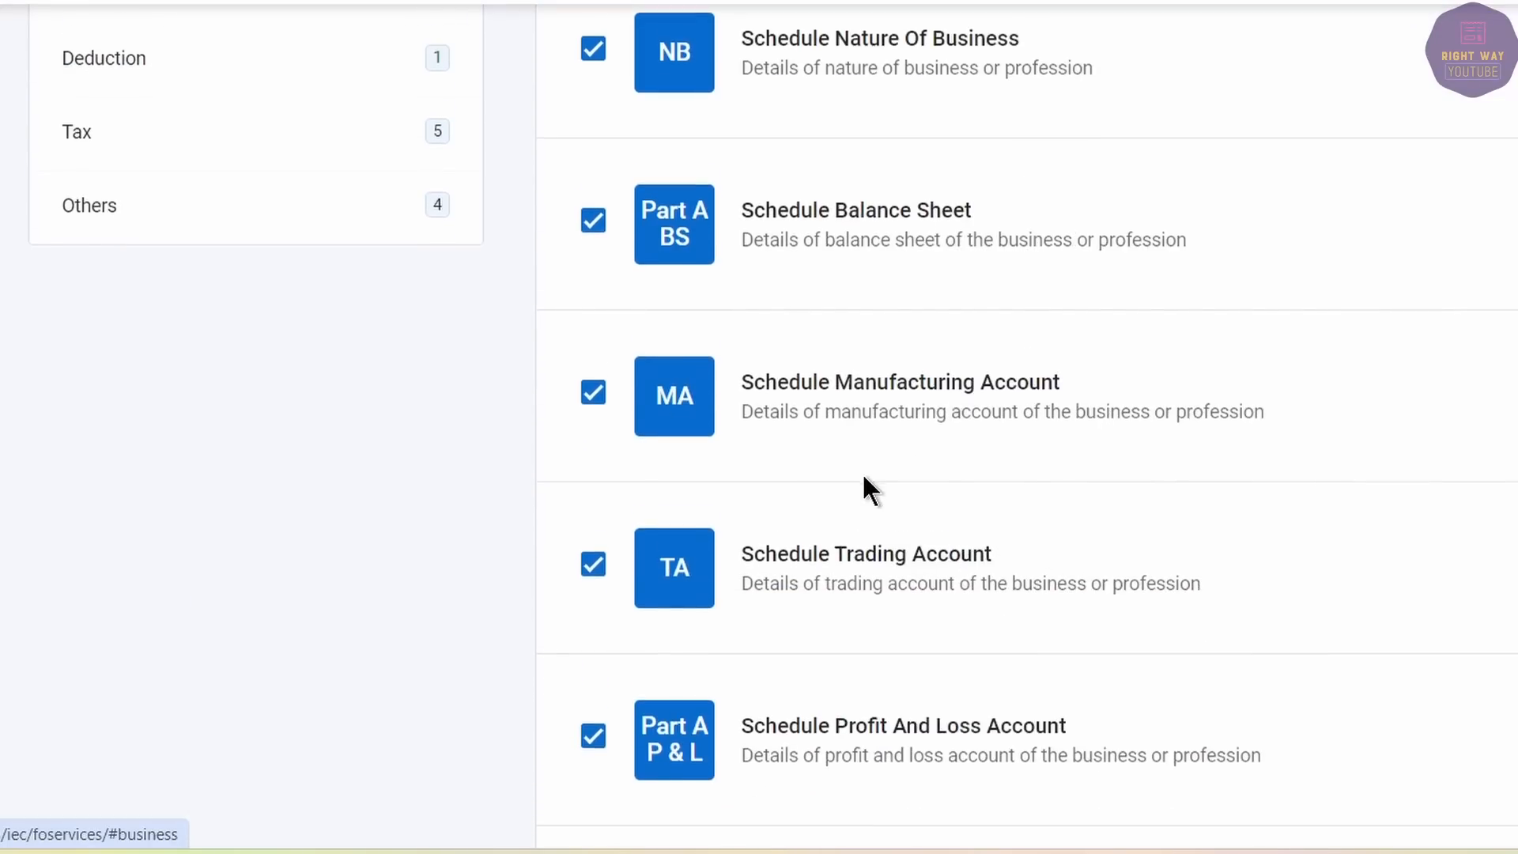
scroll(864, 477, "down", 7)
scroll(864, 477, "down", 10)
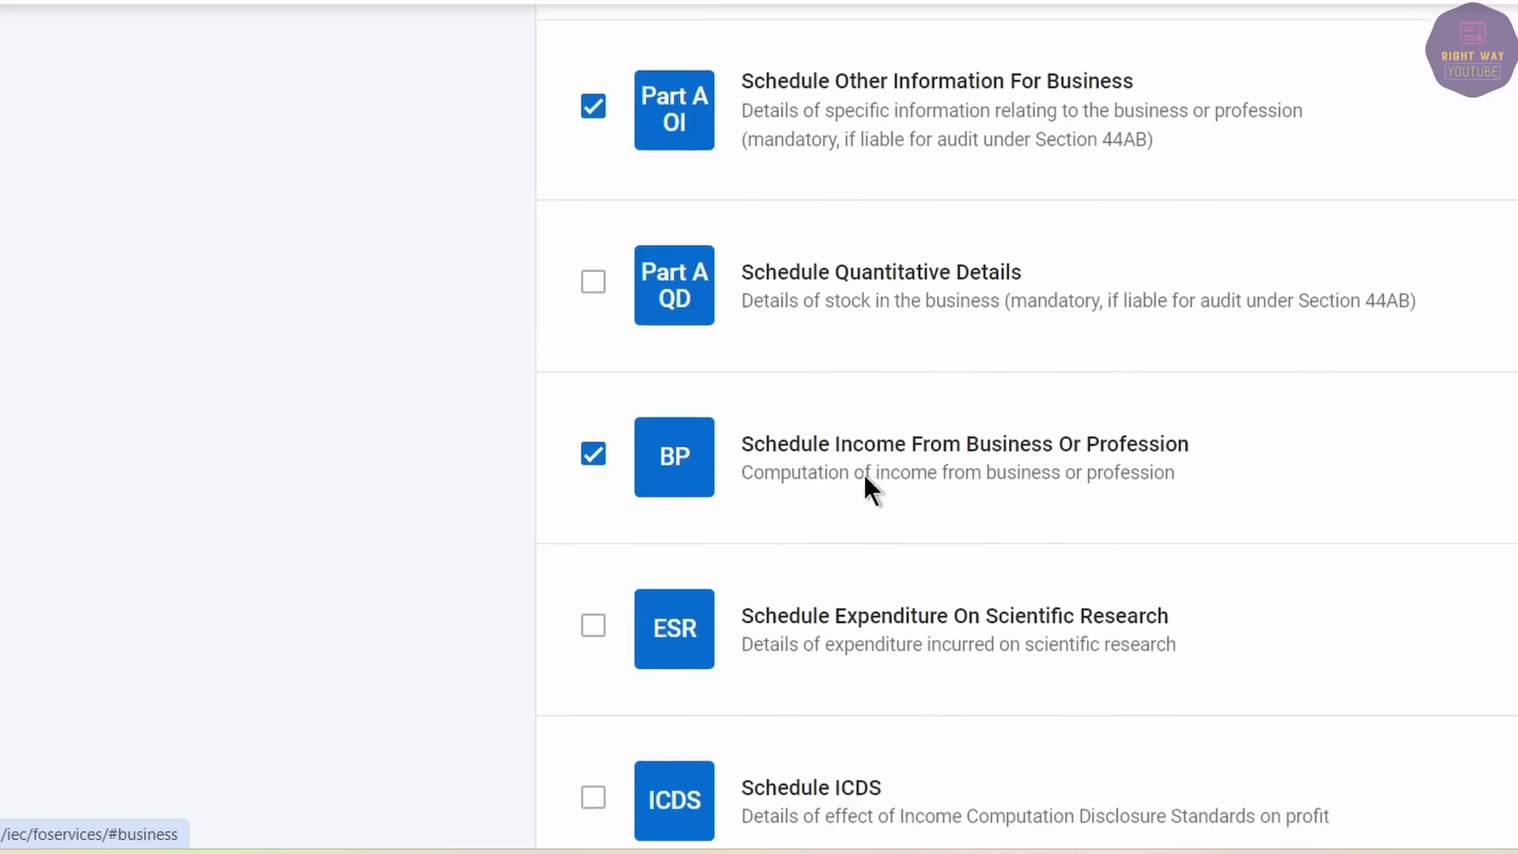
scroll(863, 472, "up", 20)
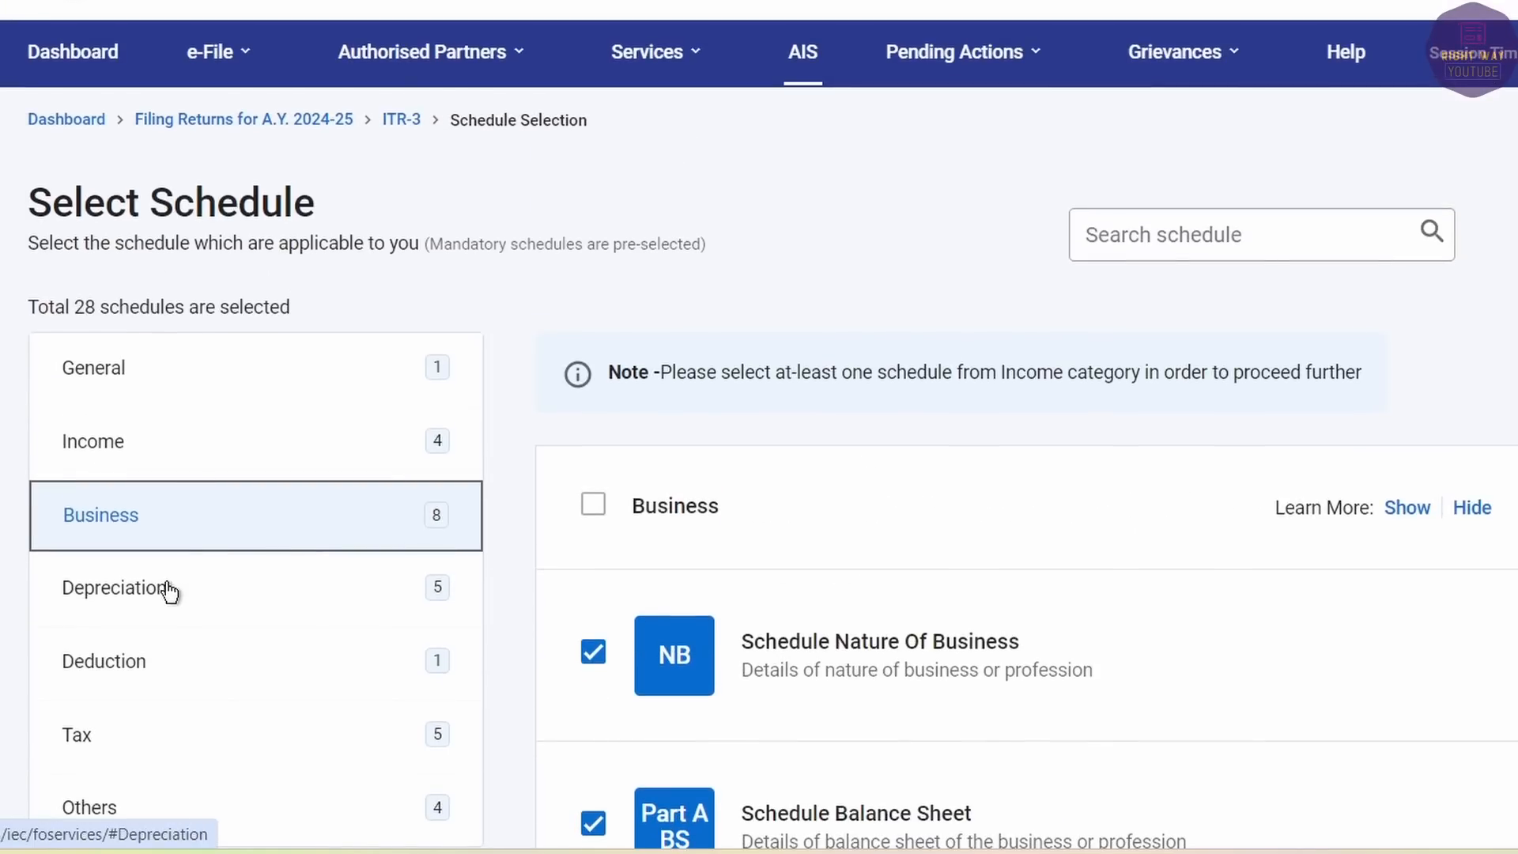
left_click(168, 590)
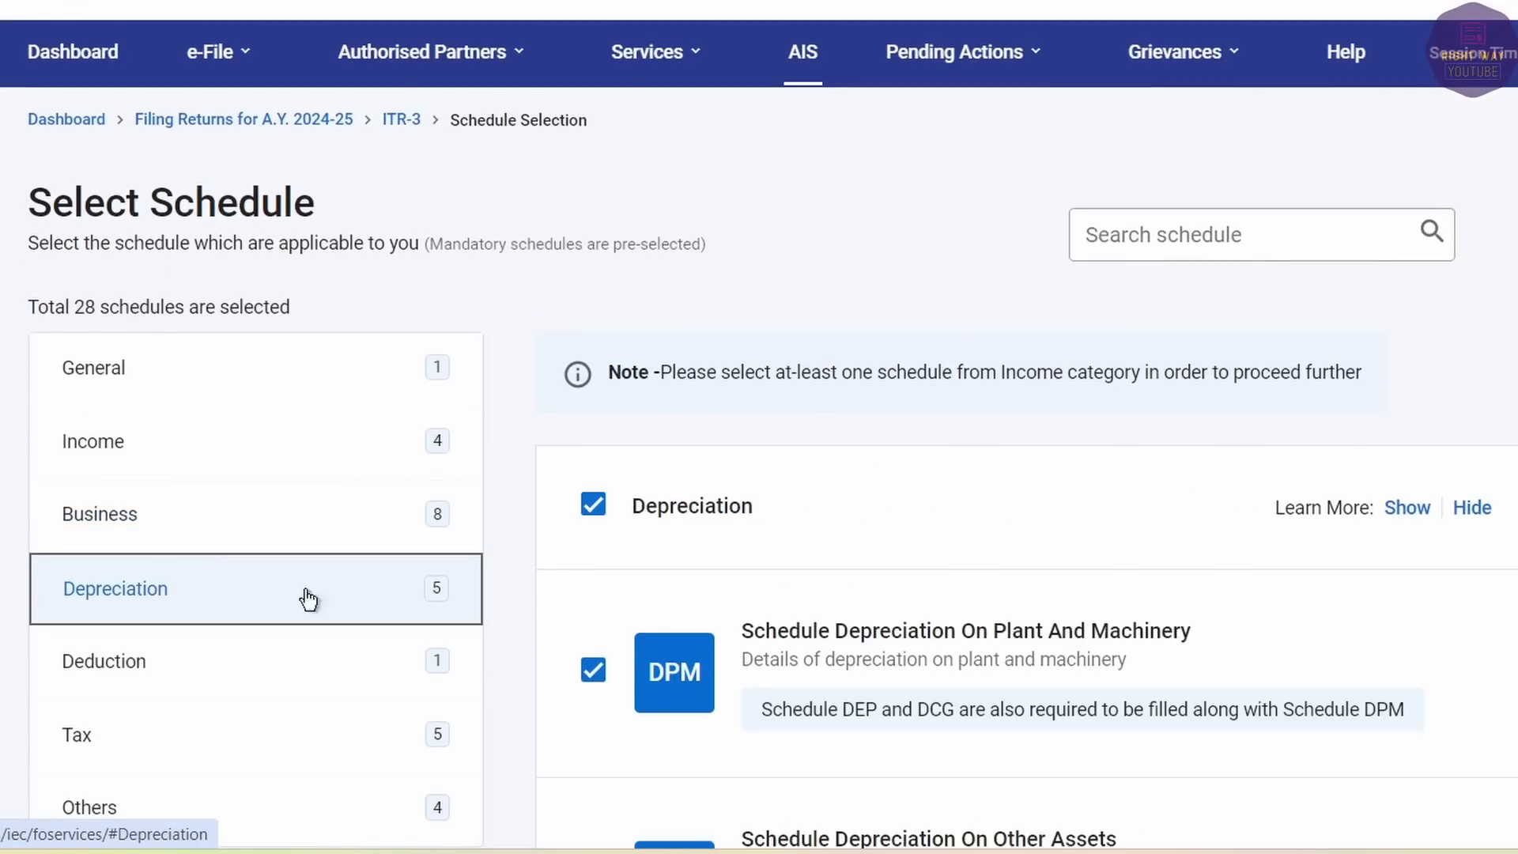
left_click(590, 510)
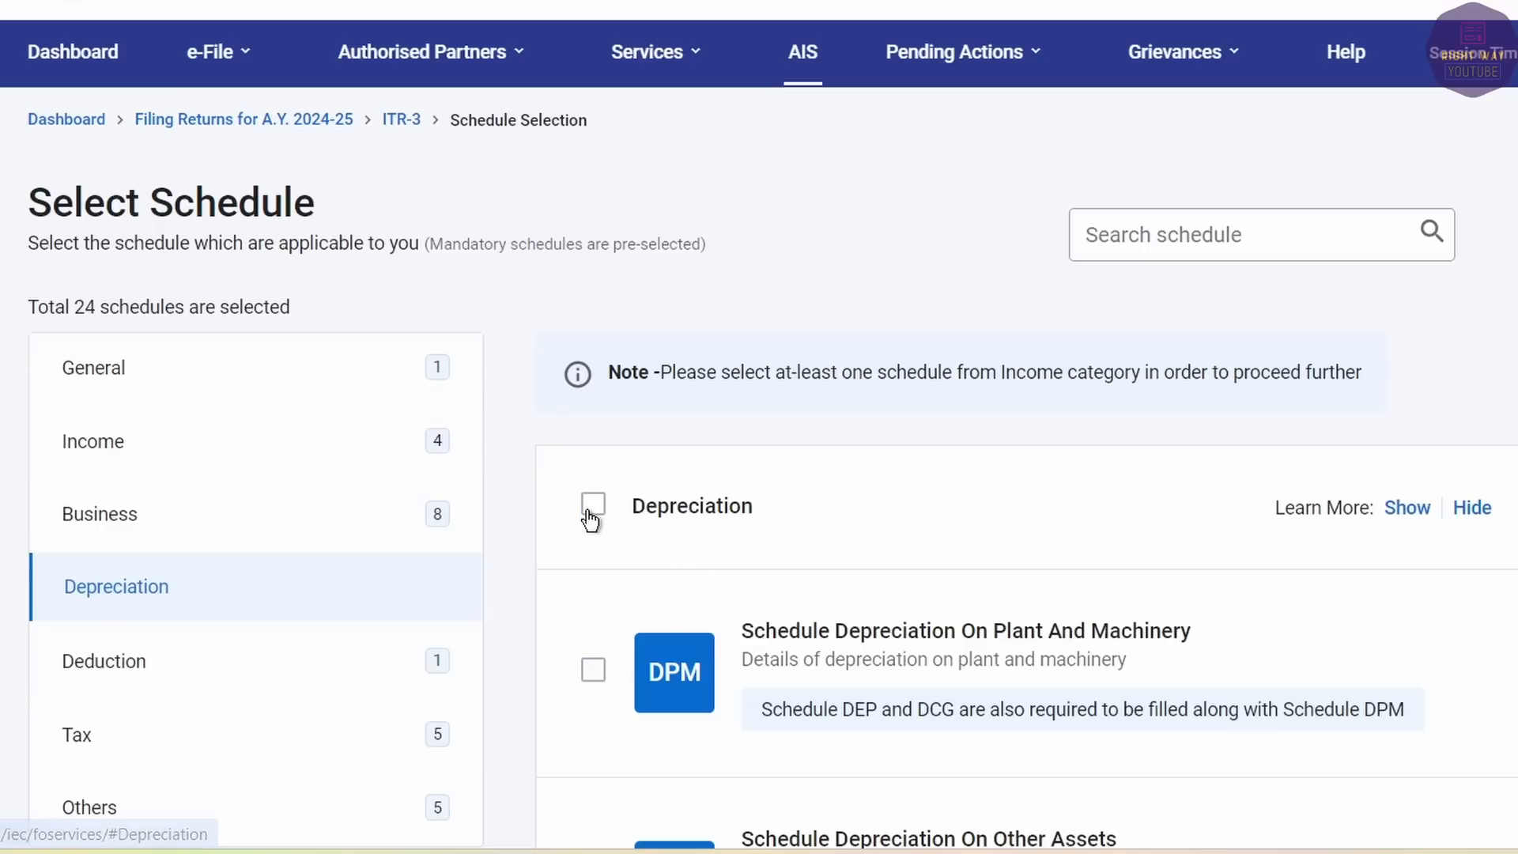
Review the Deduction and Tax schedule categories.
left_click(207, 661)
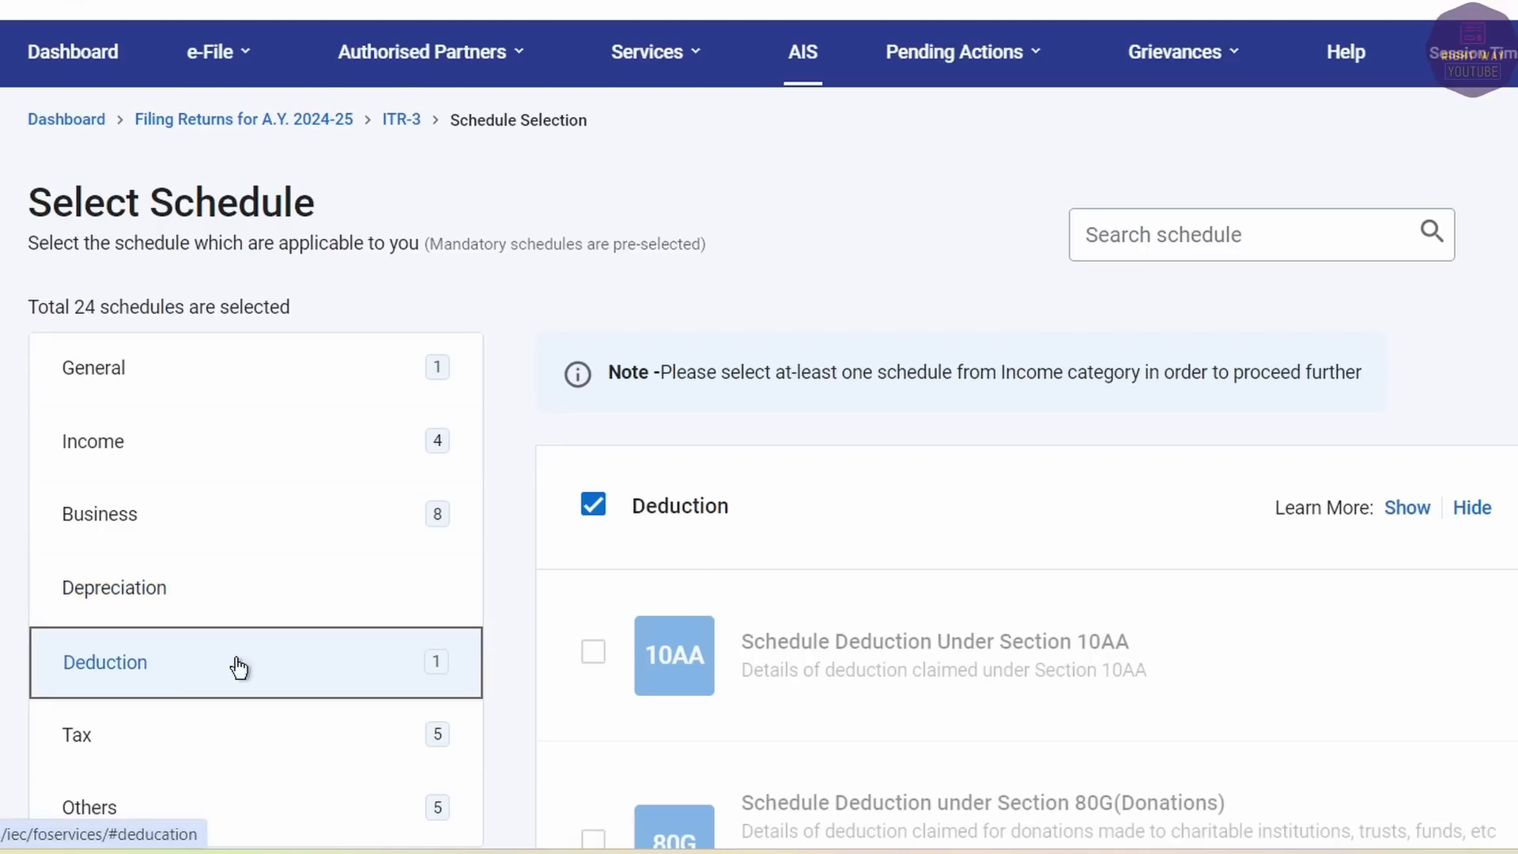
scroll(808, 660, "down", 10)
scroll(809, 661, "down", 8)
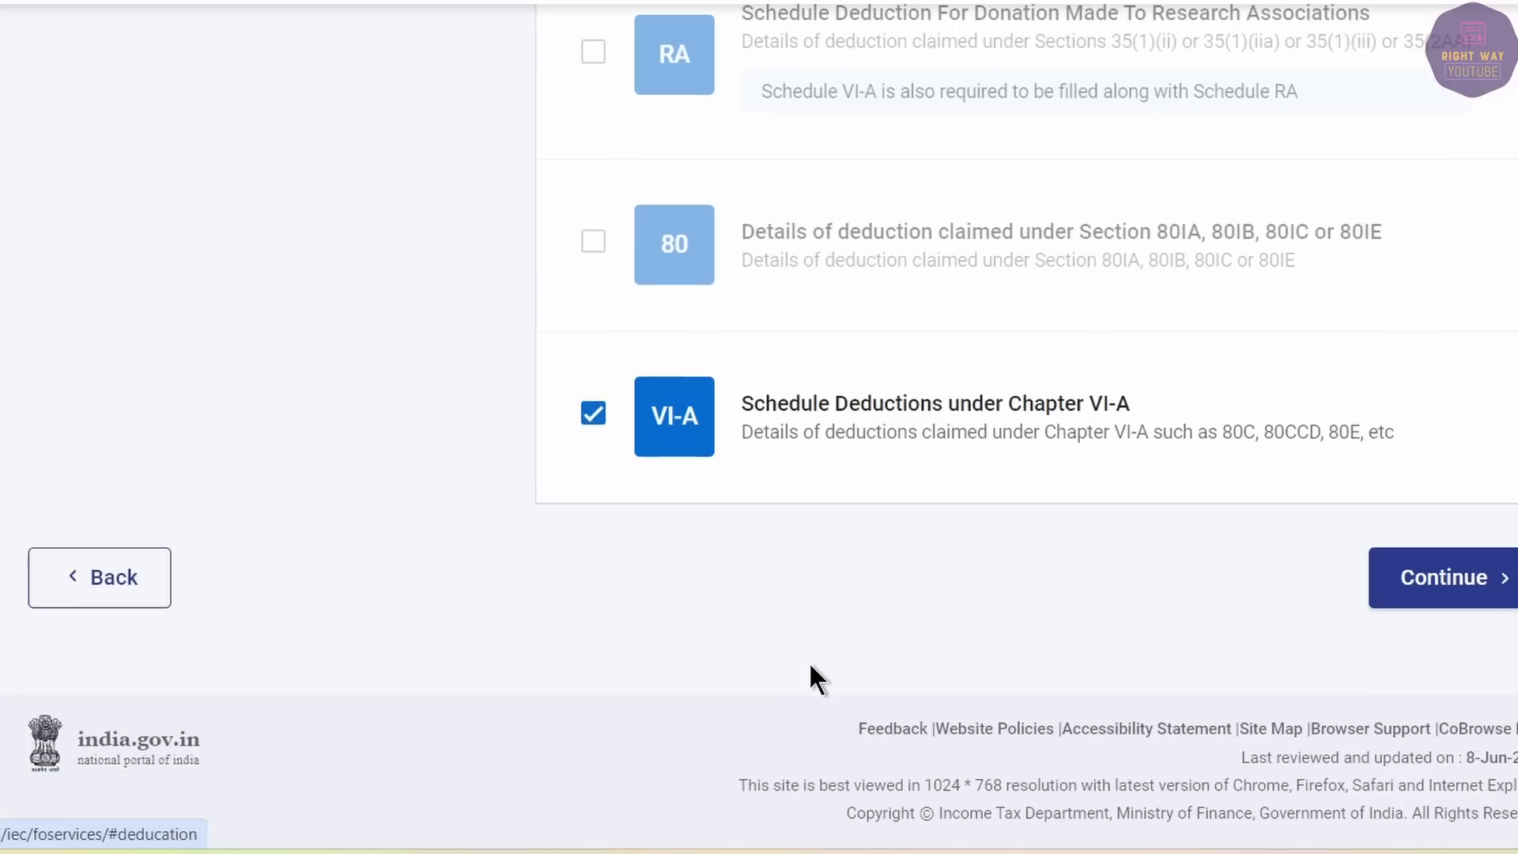
scroll(809, 661, "up", 7)
scroll(808, 660, "up", 10)
scroll(772, 620, "down", 3)
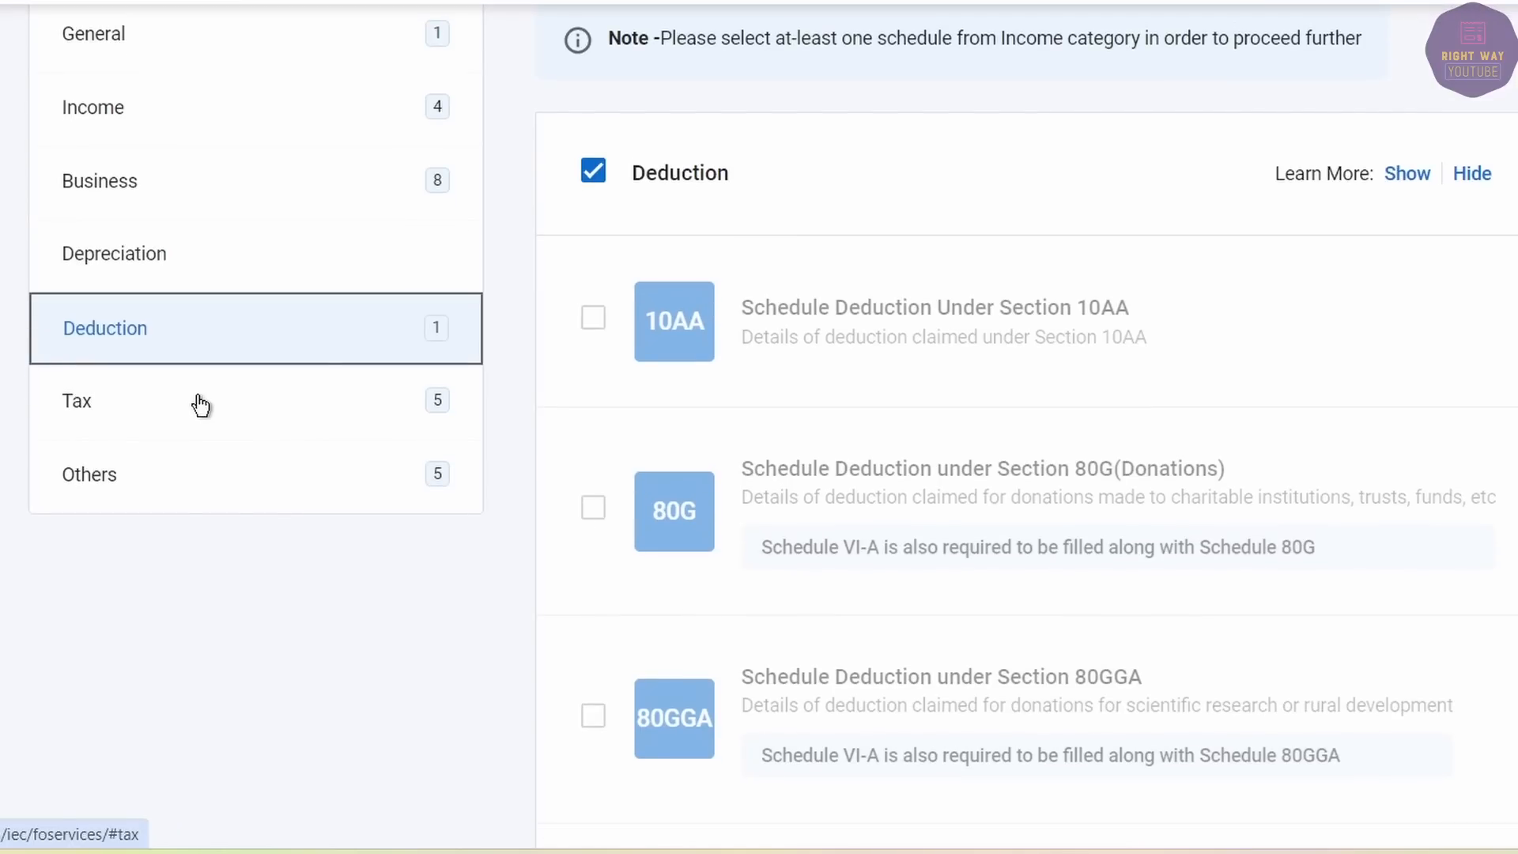
left_click(201, 405)
scroll(809, 531, "down", 10)
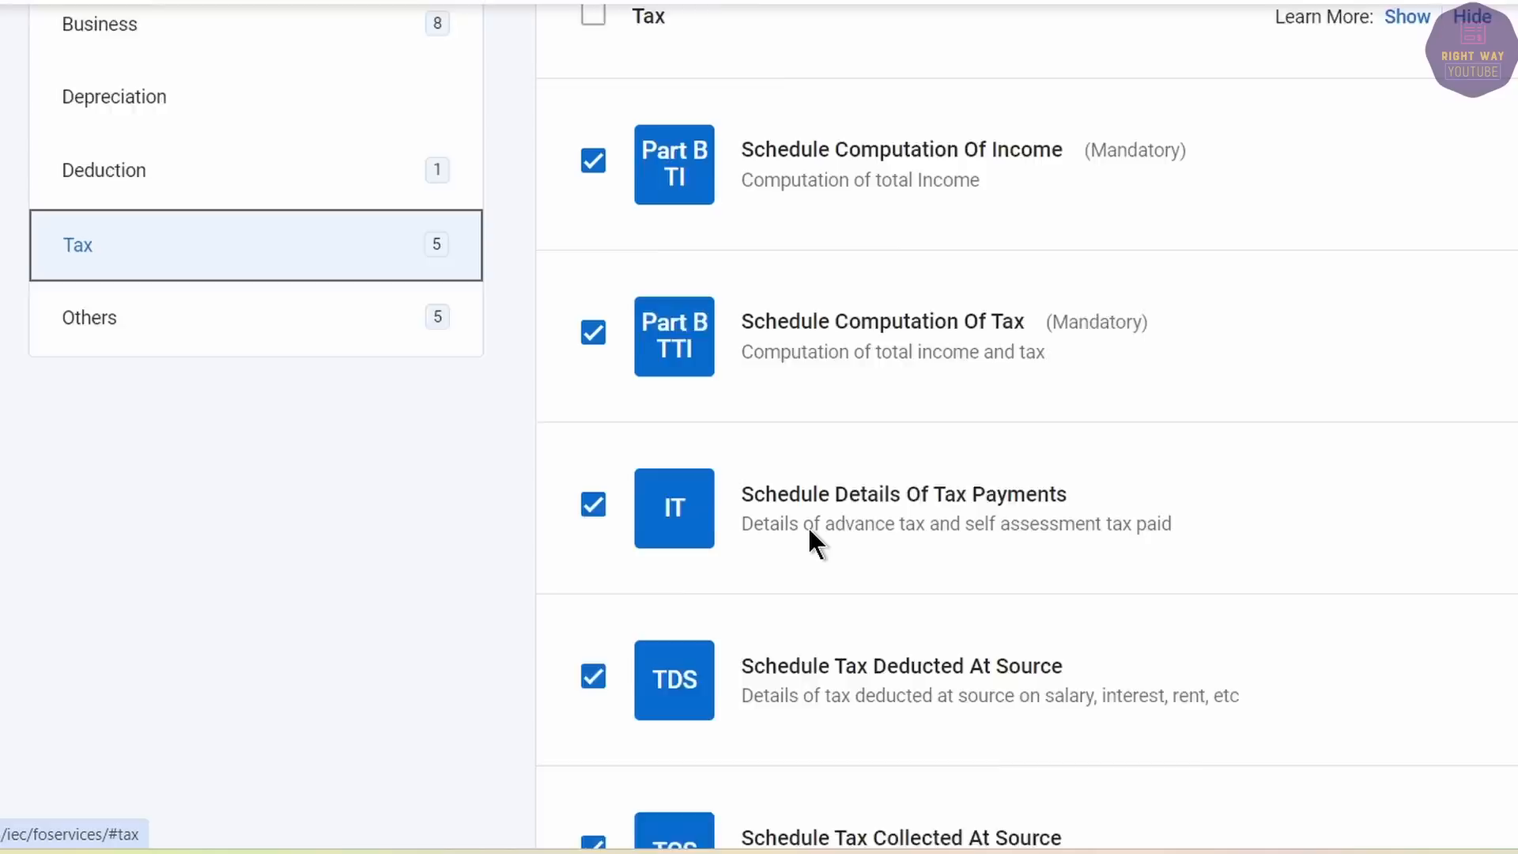
scroll(809, 538, "up", 10)
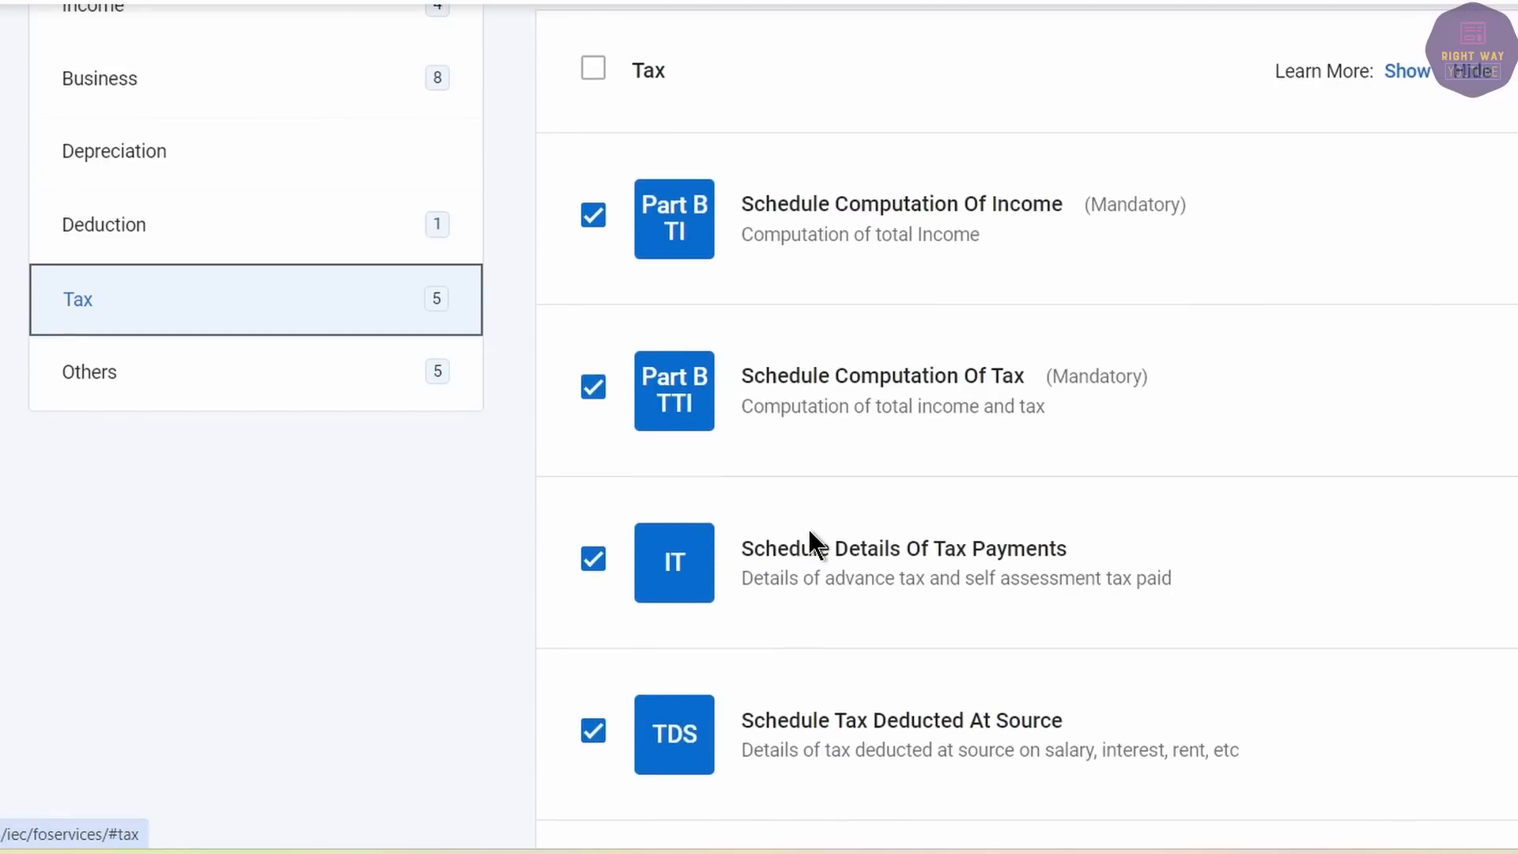
Review the Others schedules and submit the schedule selection.
left_click(154, 378)
scroll(1028, 487, "down", 10)
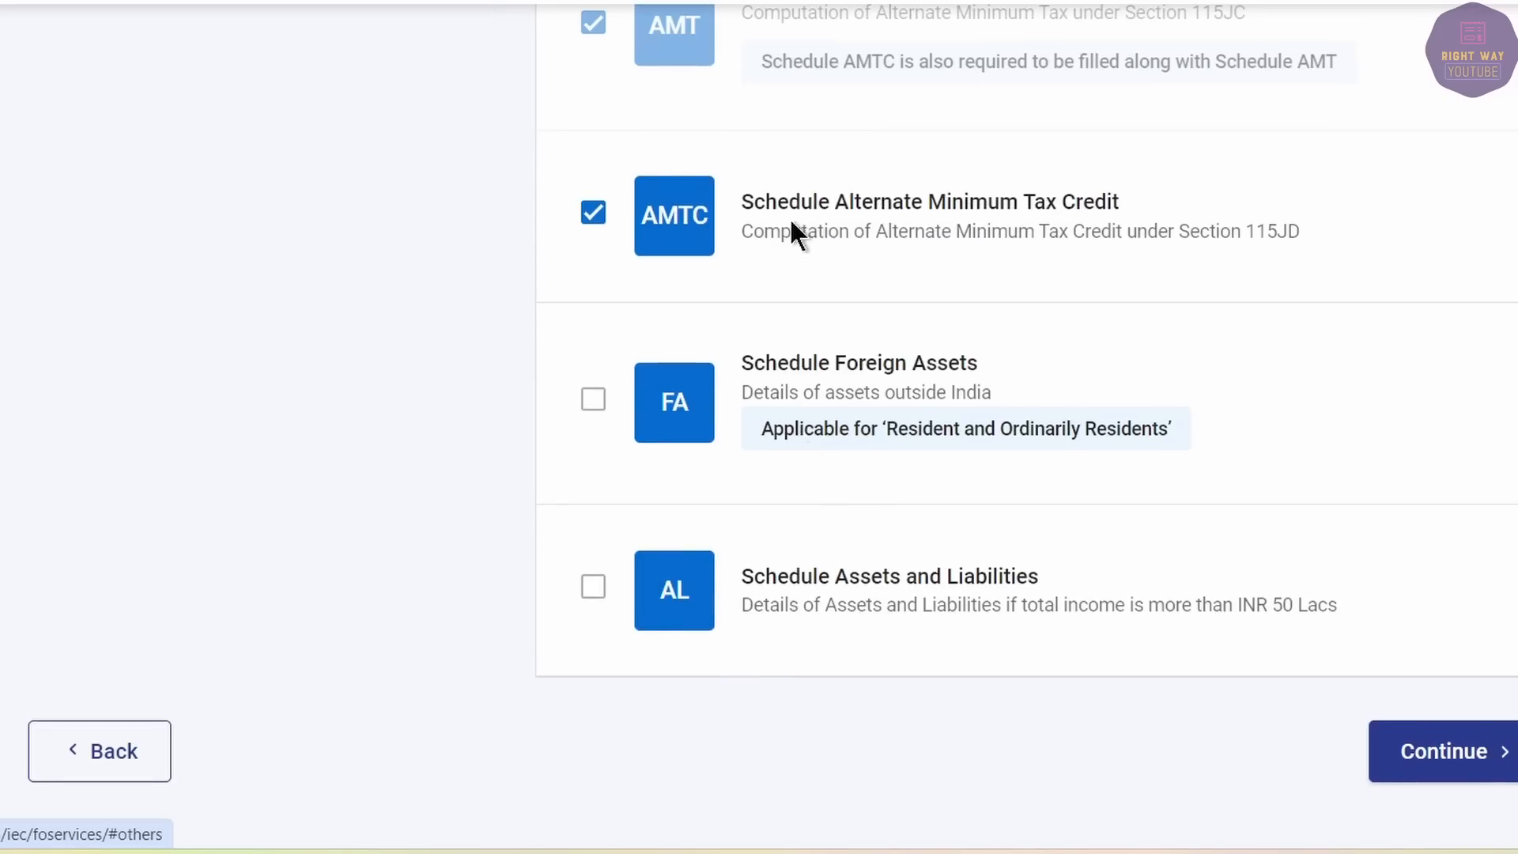
scroll(947, 440, "up", 10)
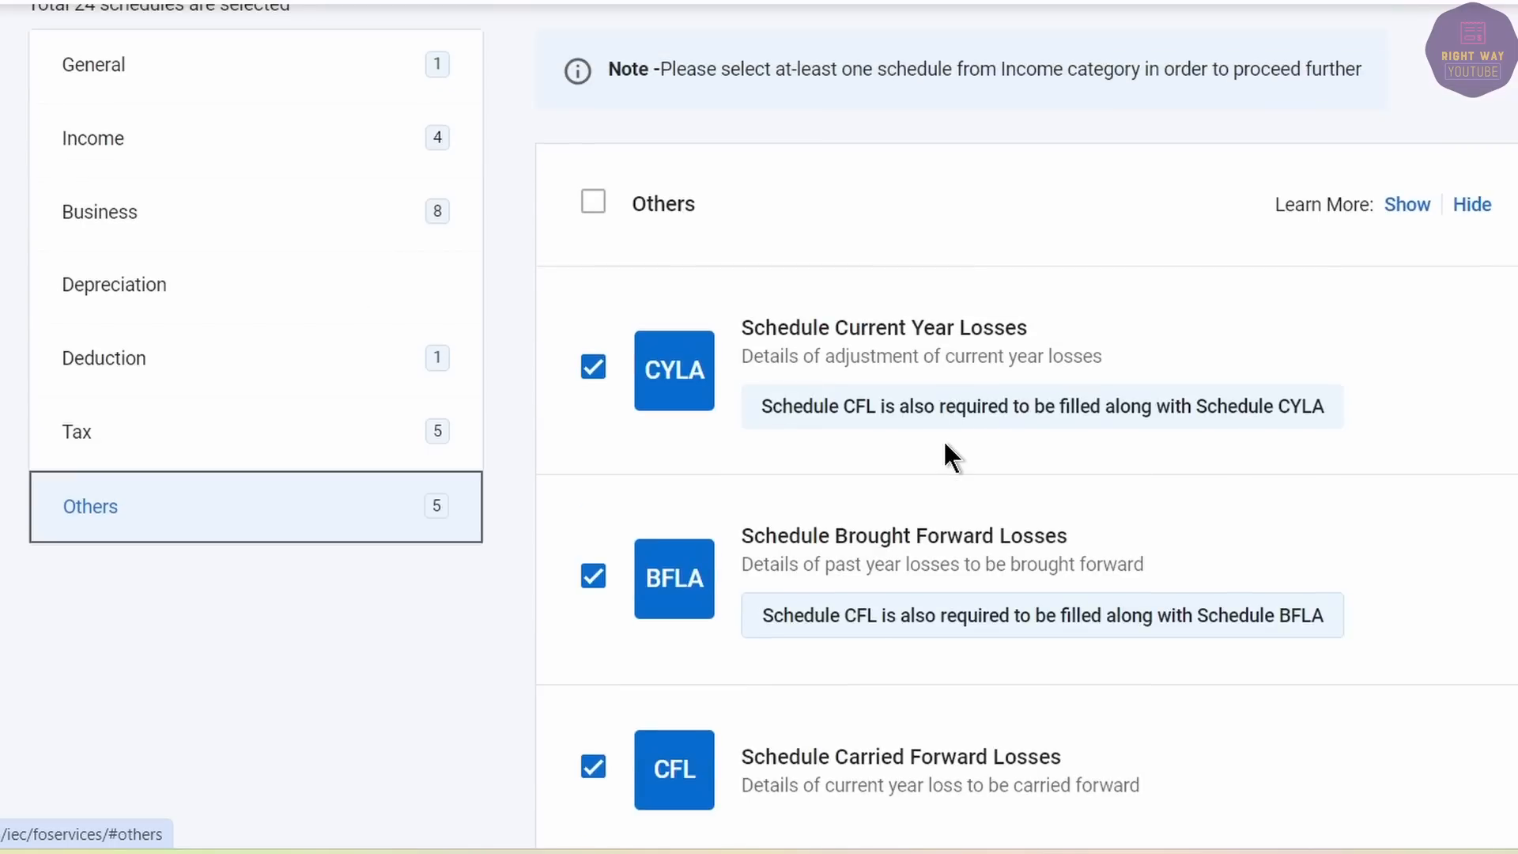
scroll(942, 440, "down", 10)
left_click(1420, 564)
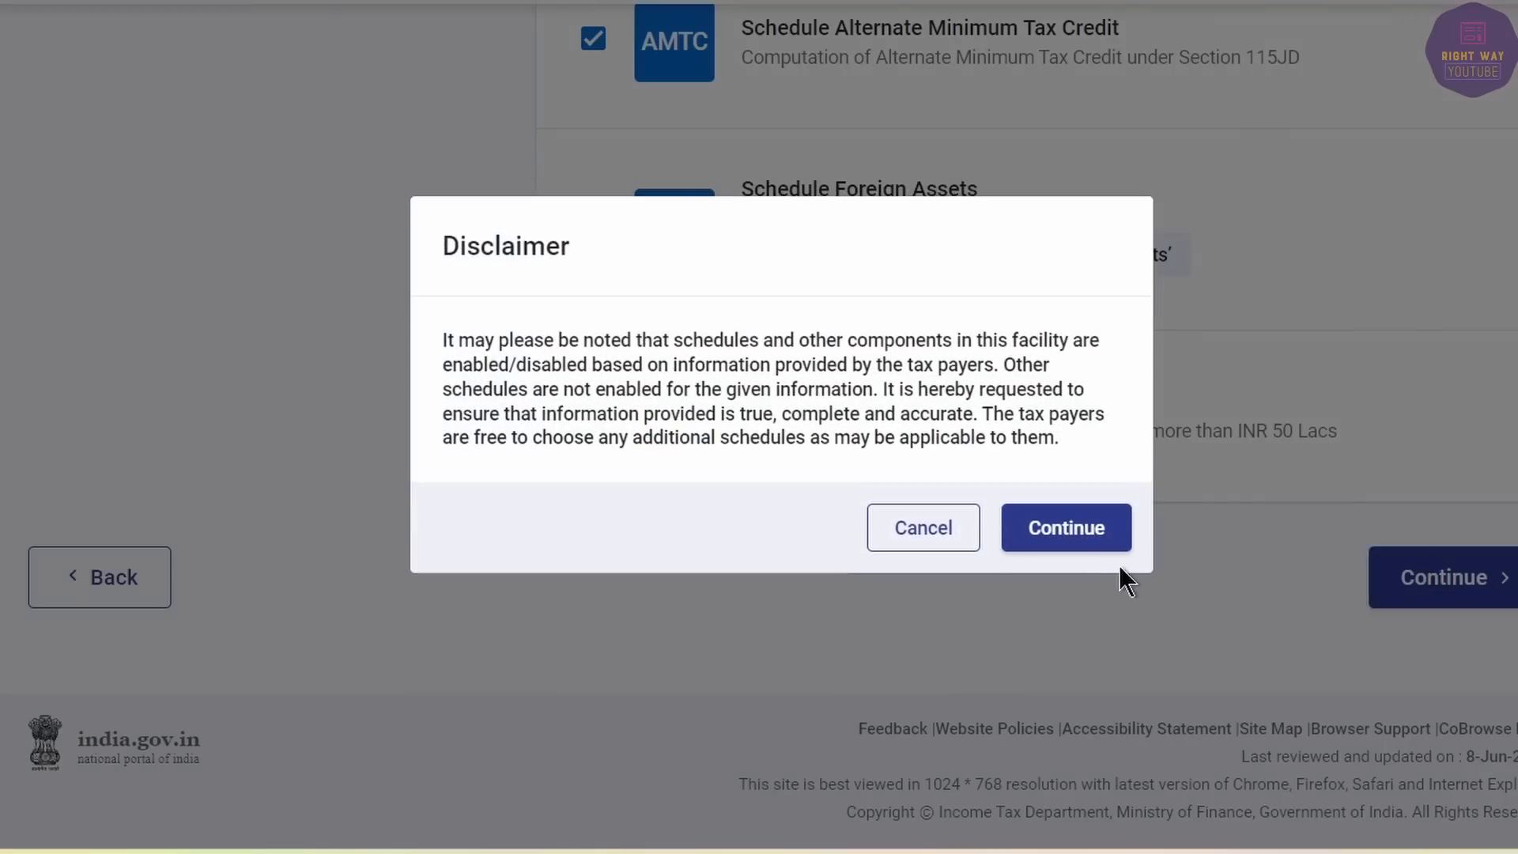
Accept the disclaimer and skip the schedule quiz to reach the Schedules Summary.
left_click(1075, 529)
left_click(290, 465)
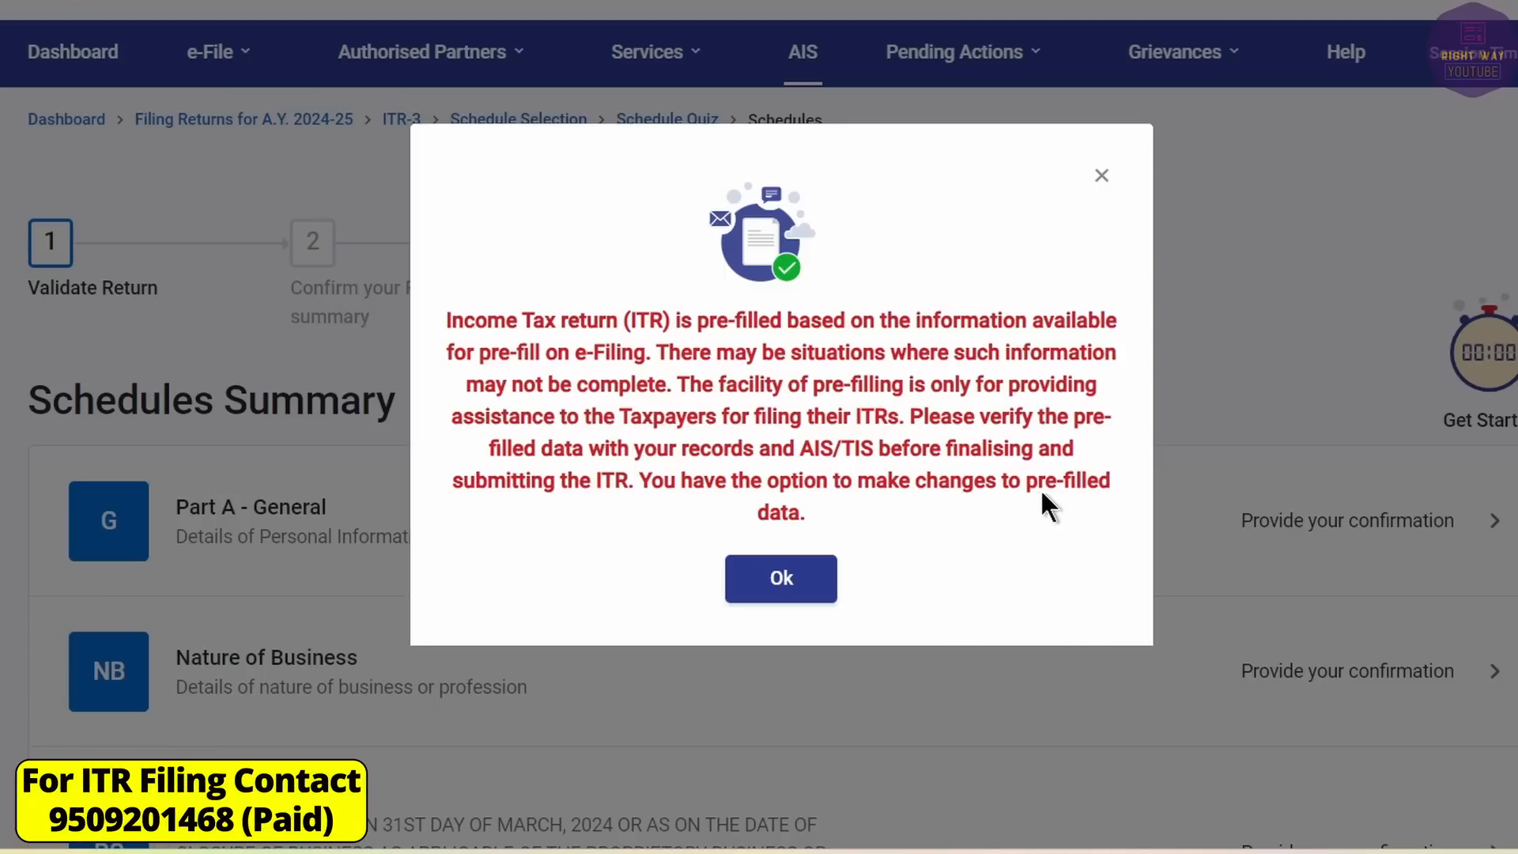
Dismiss the pre-fill notice, scan the Schedules Summary and open Part A - General.
left_click(810, 576)
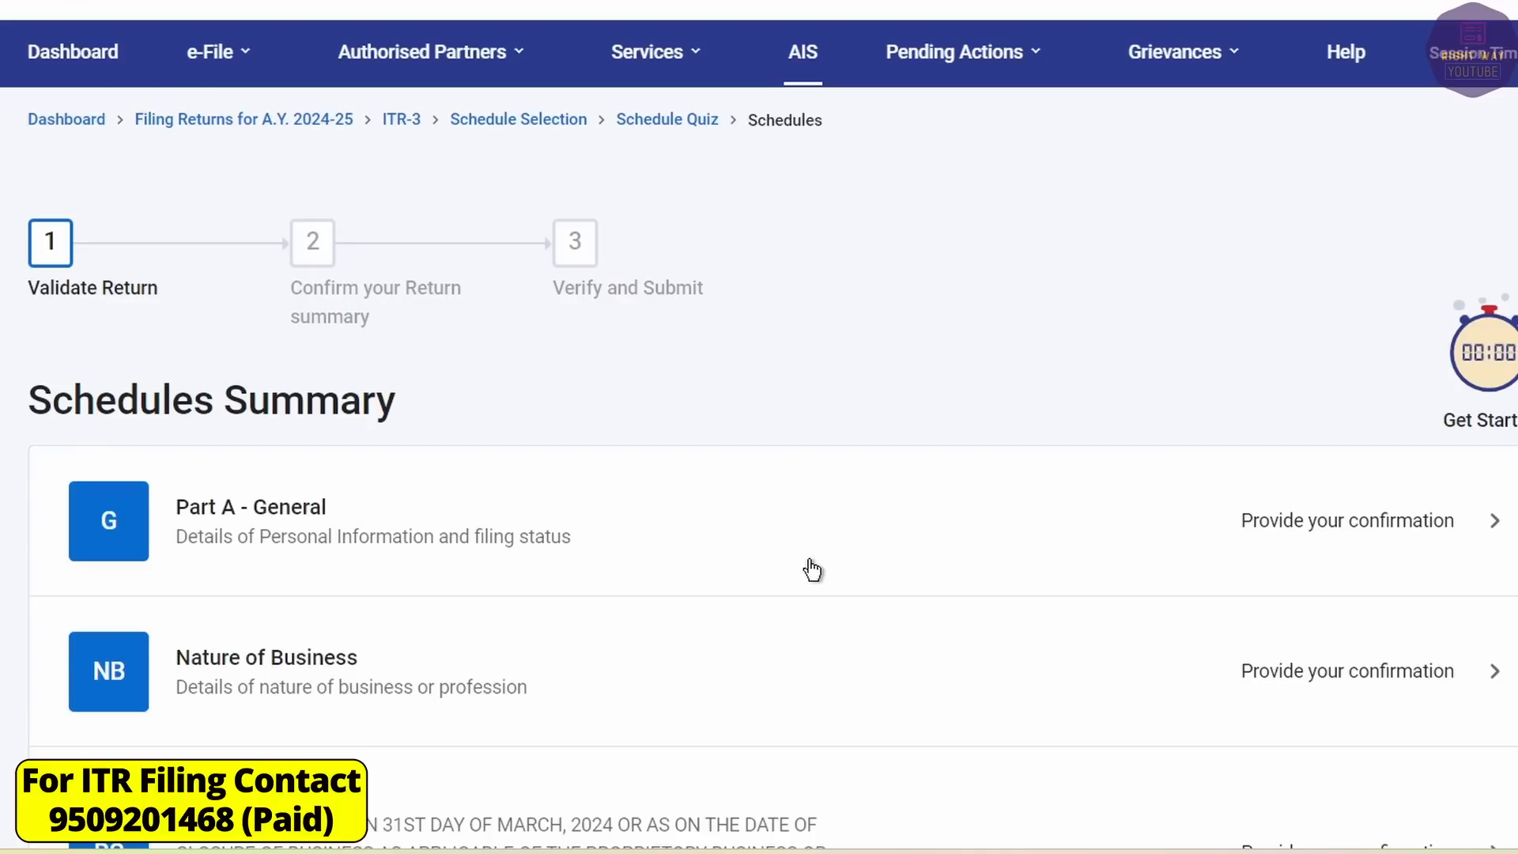
scroll(803, 567, "down", 15)
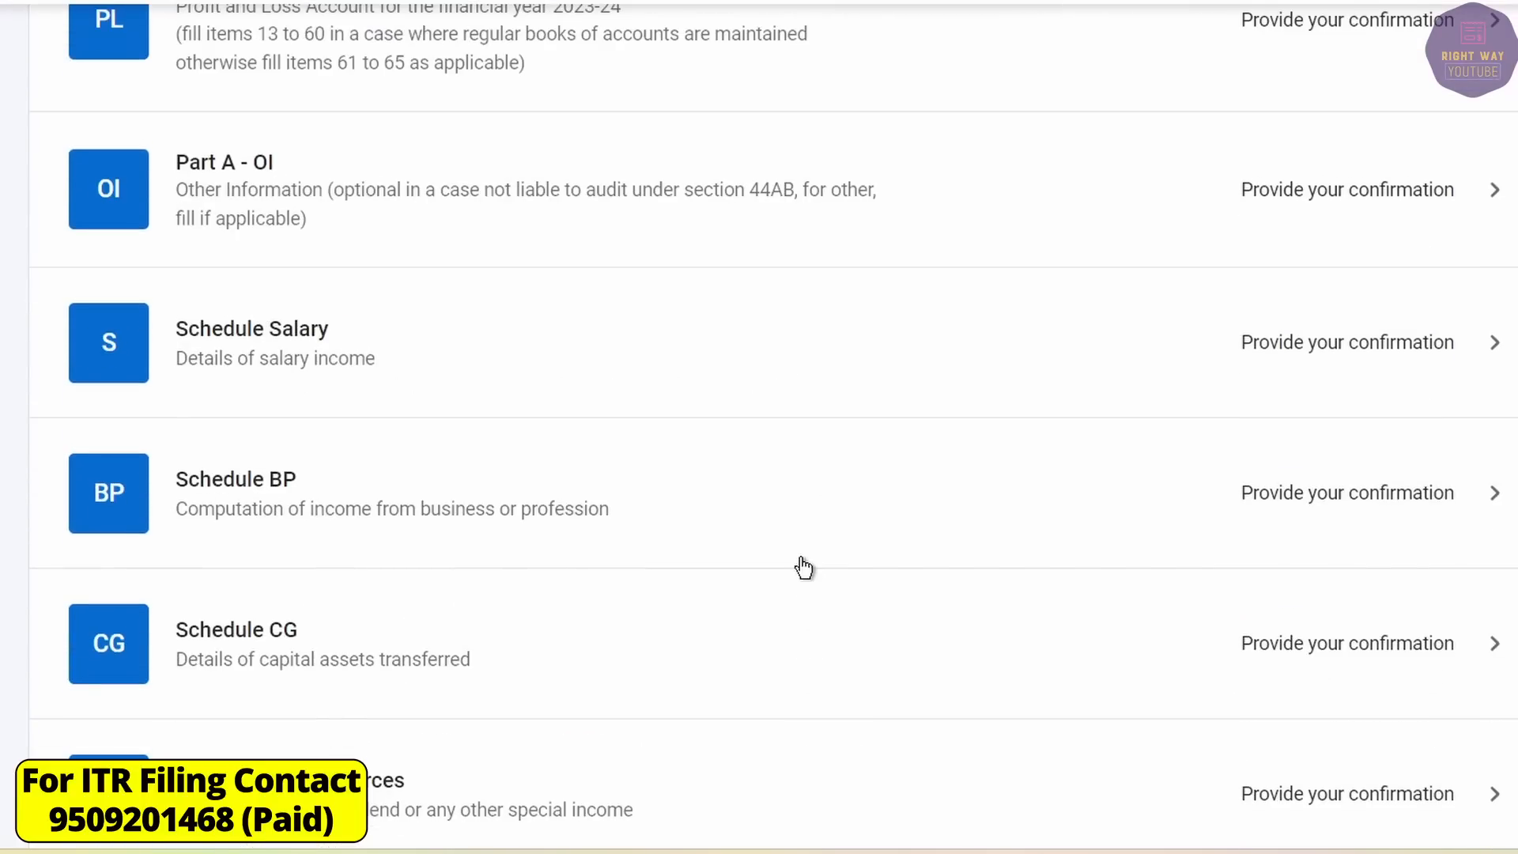
scroll(803, 567, "down", 20)
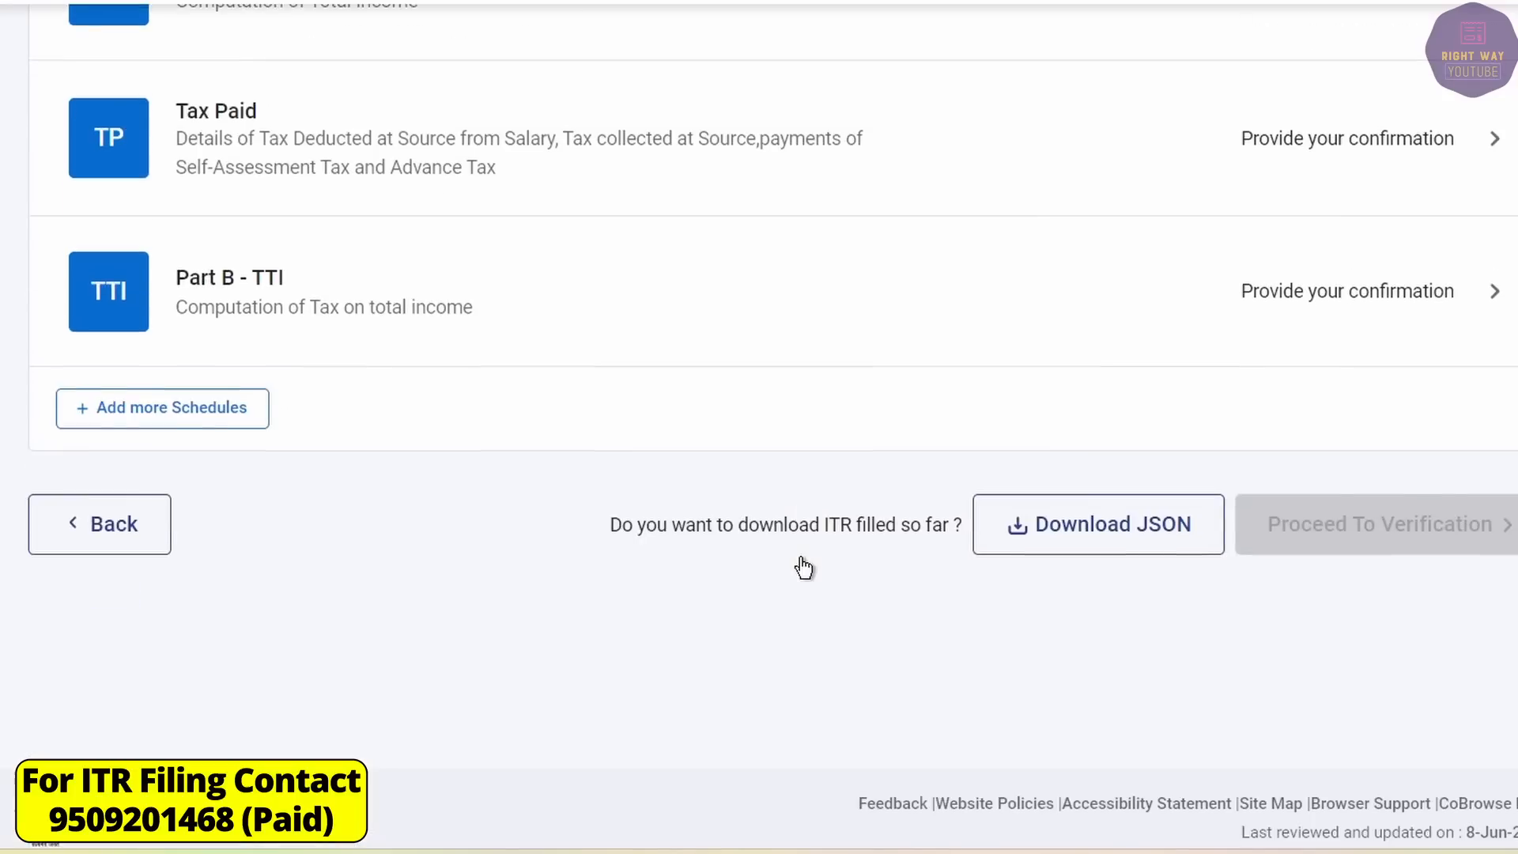
scroll(803, 567, "down", 1)
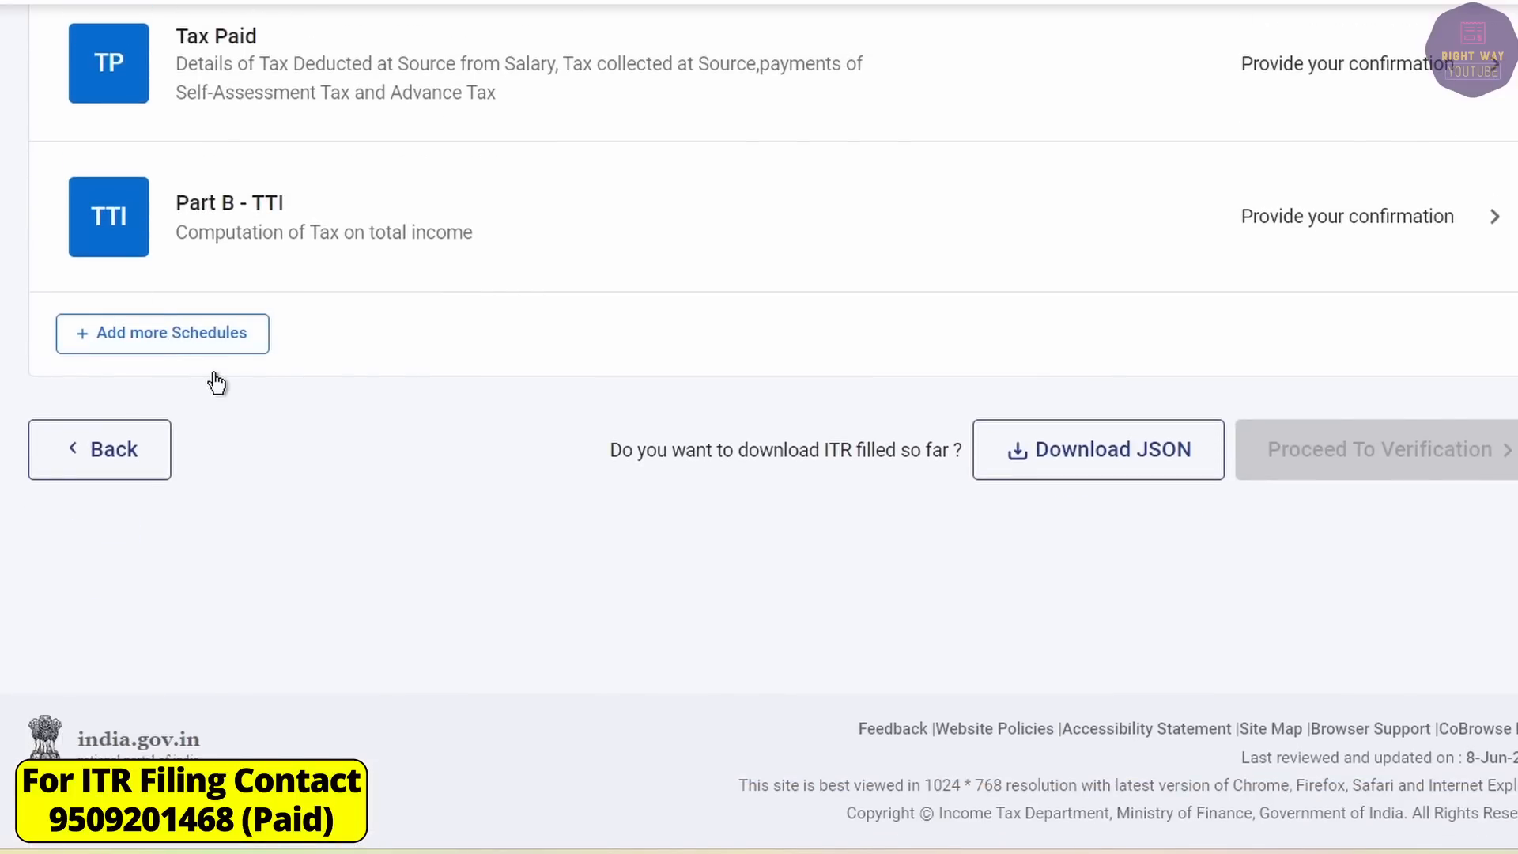
scroll(216, 384, "up", 20)
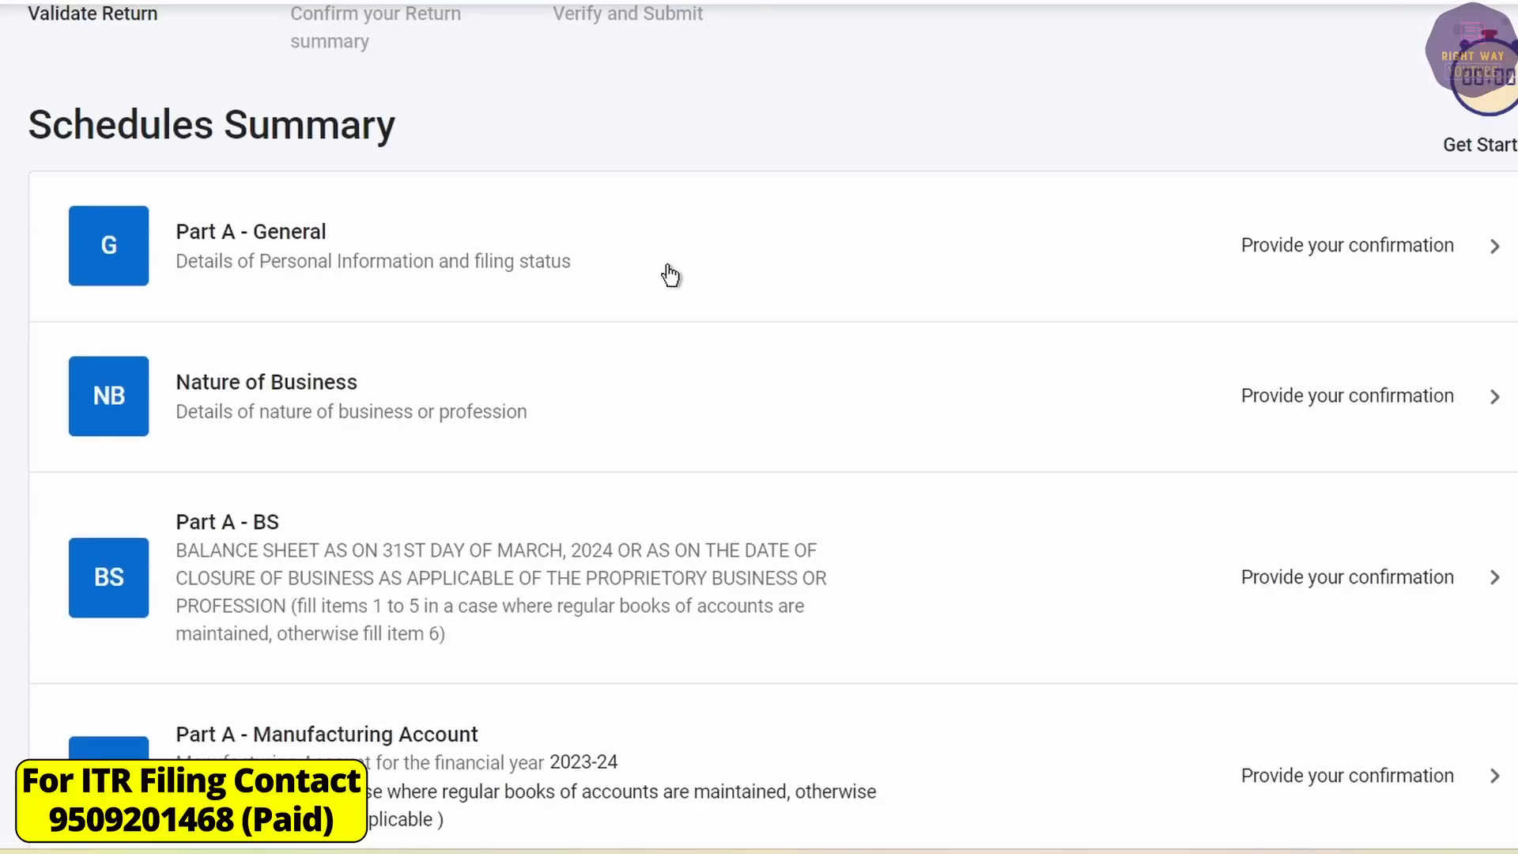
left_click(668, 269)
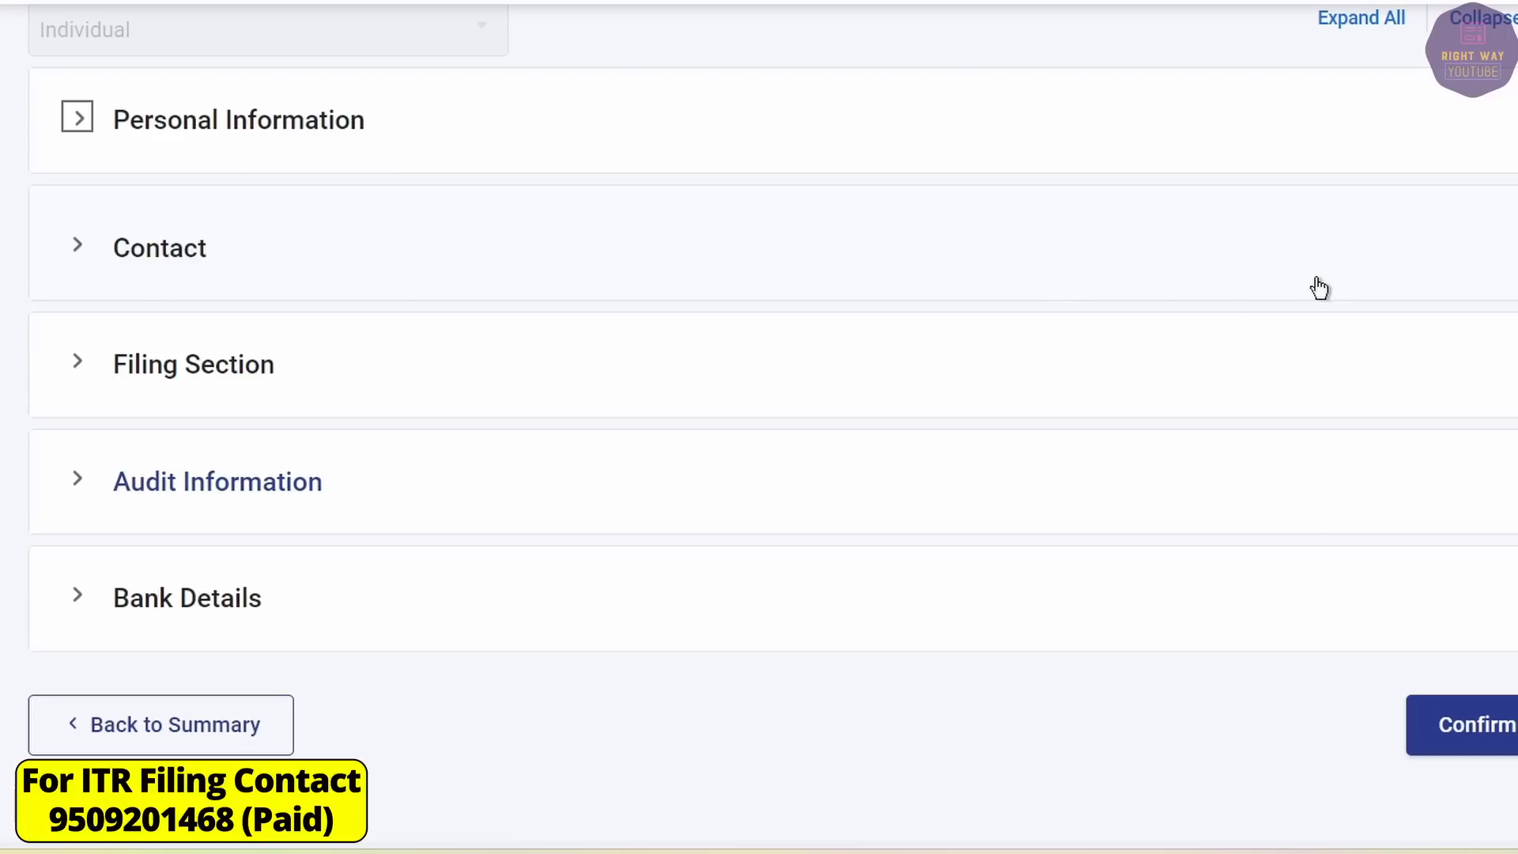
In Filing Section, set due date 31st July under 139(1) and opt-out 'Yes, within due date'.
left_click(75, 365)
left_click(218, 245)
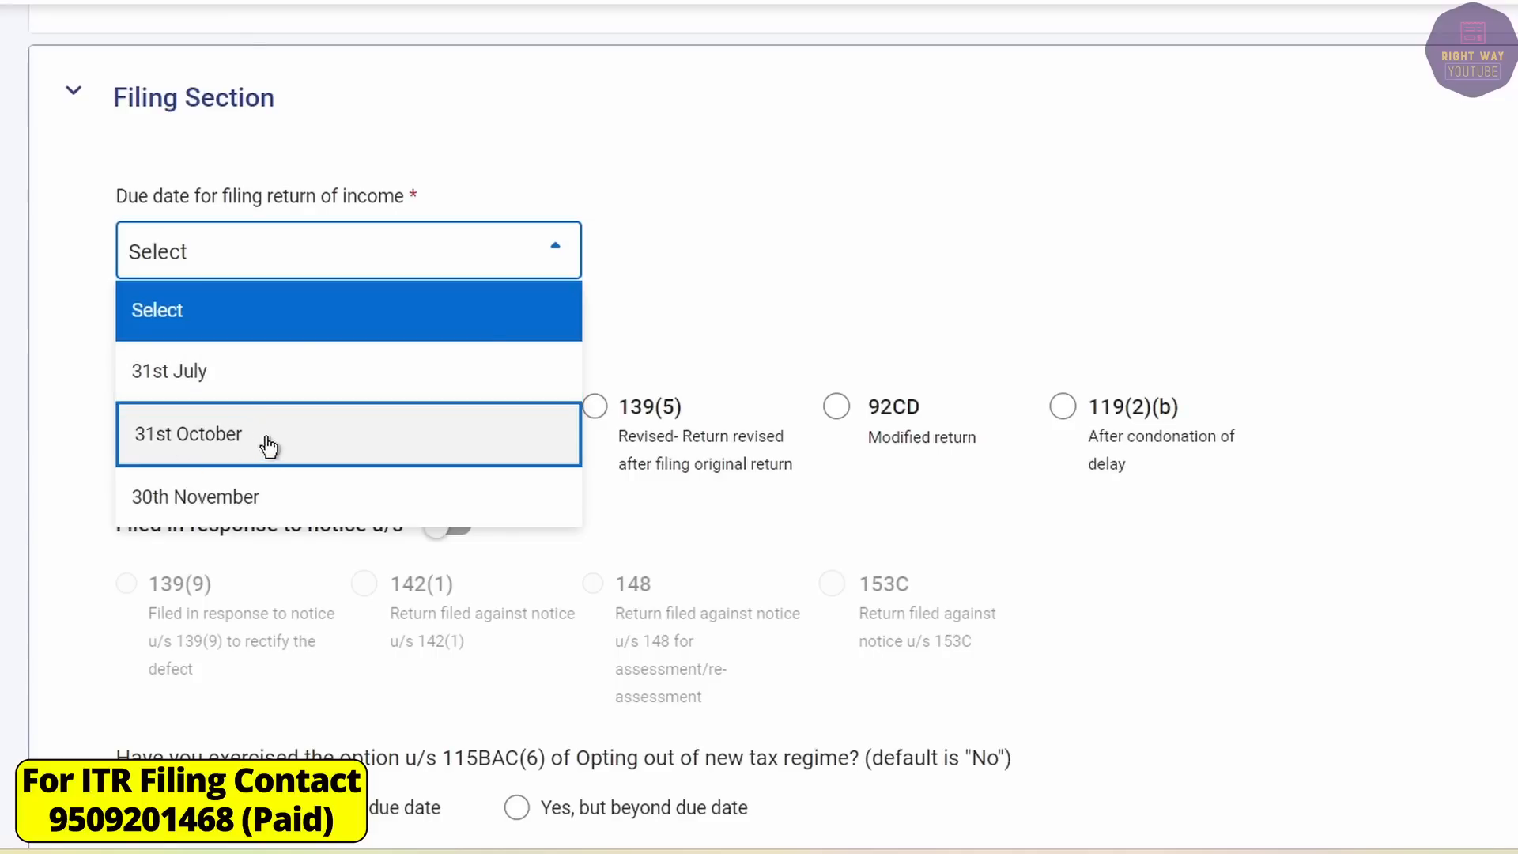
left_click(164, 373)
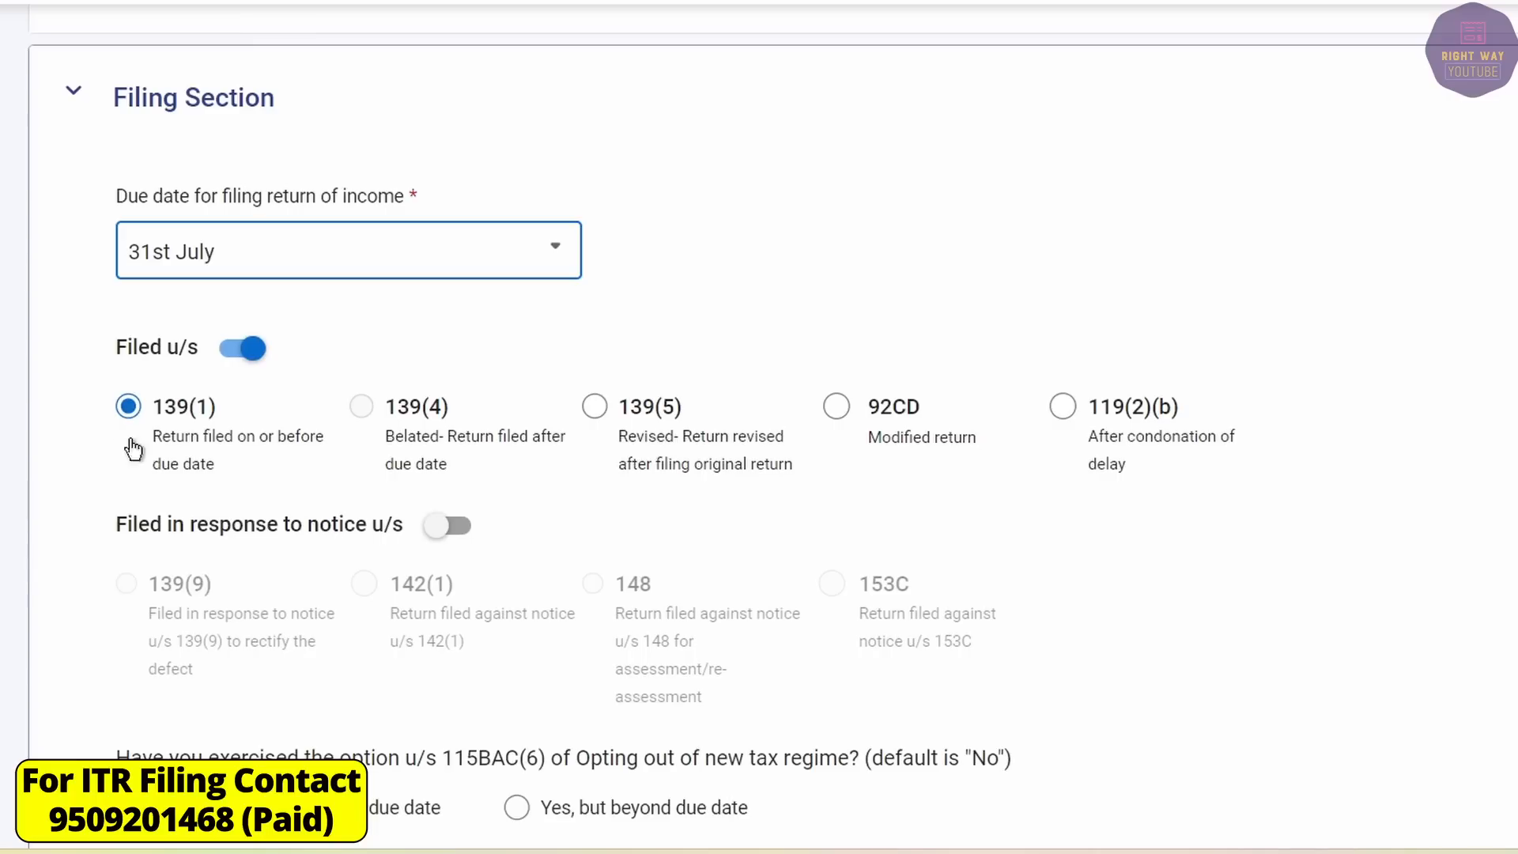
left_click(129, 406)
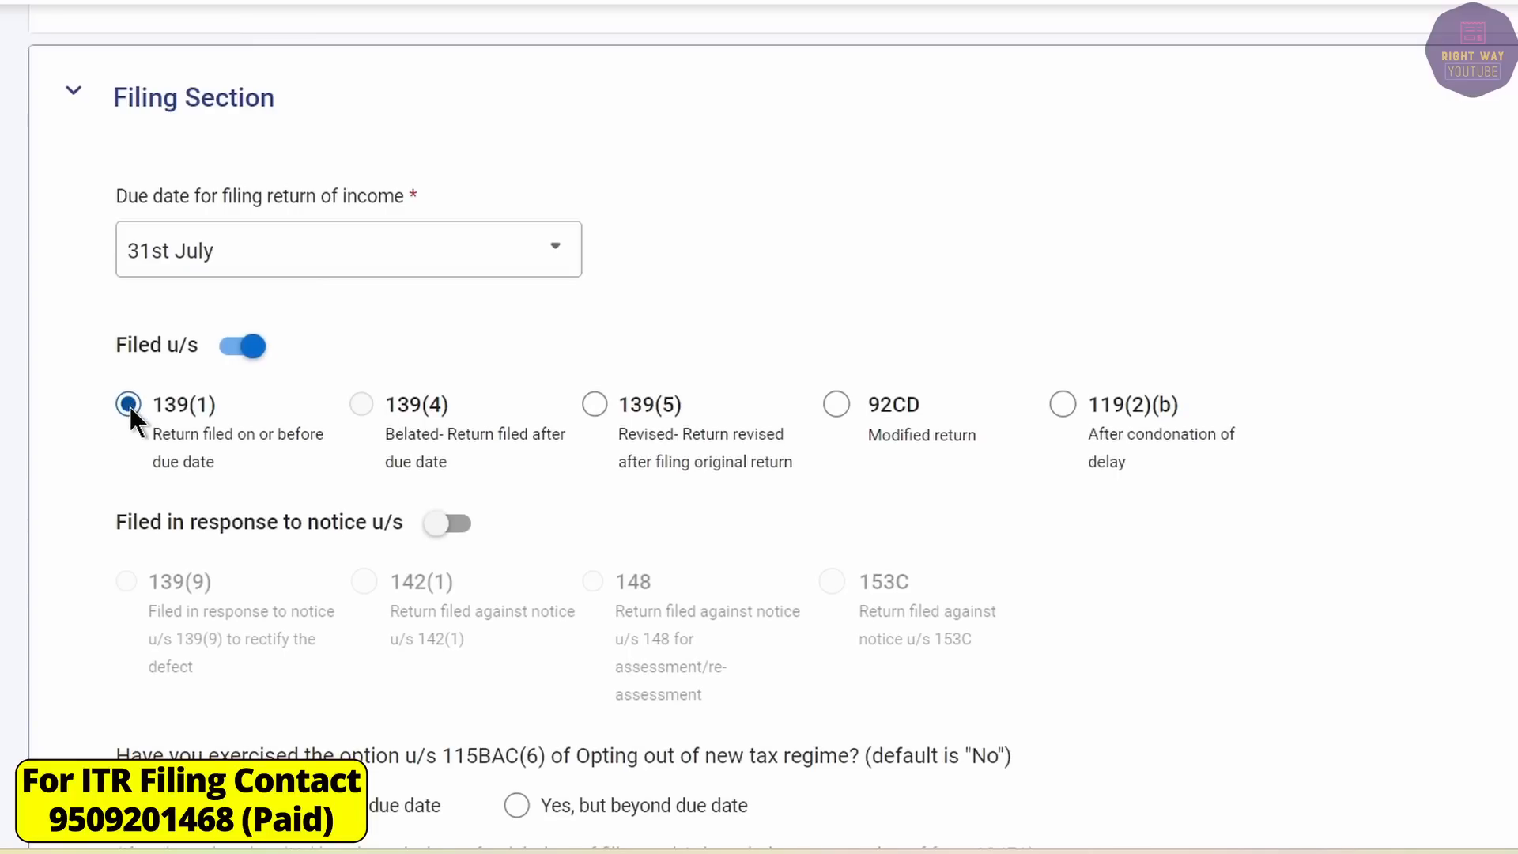
scroll(140, 409, "down", 3)
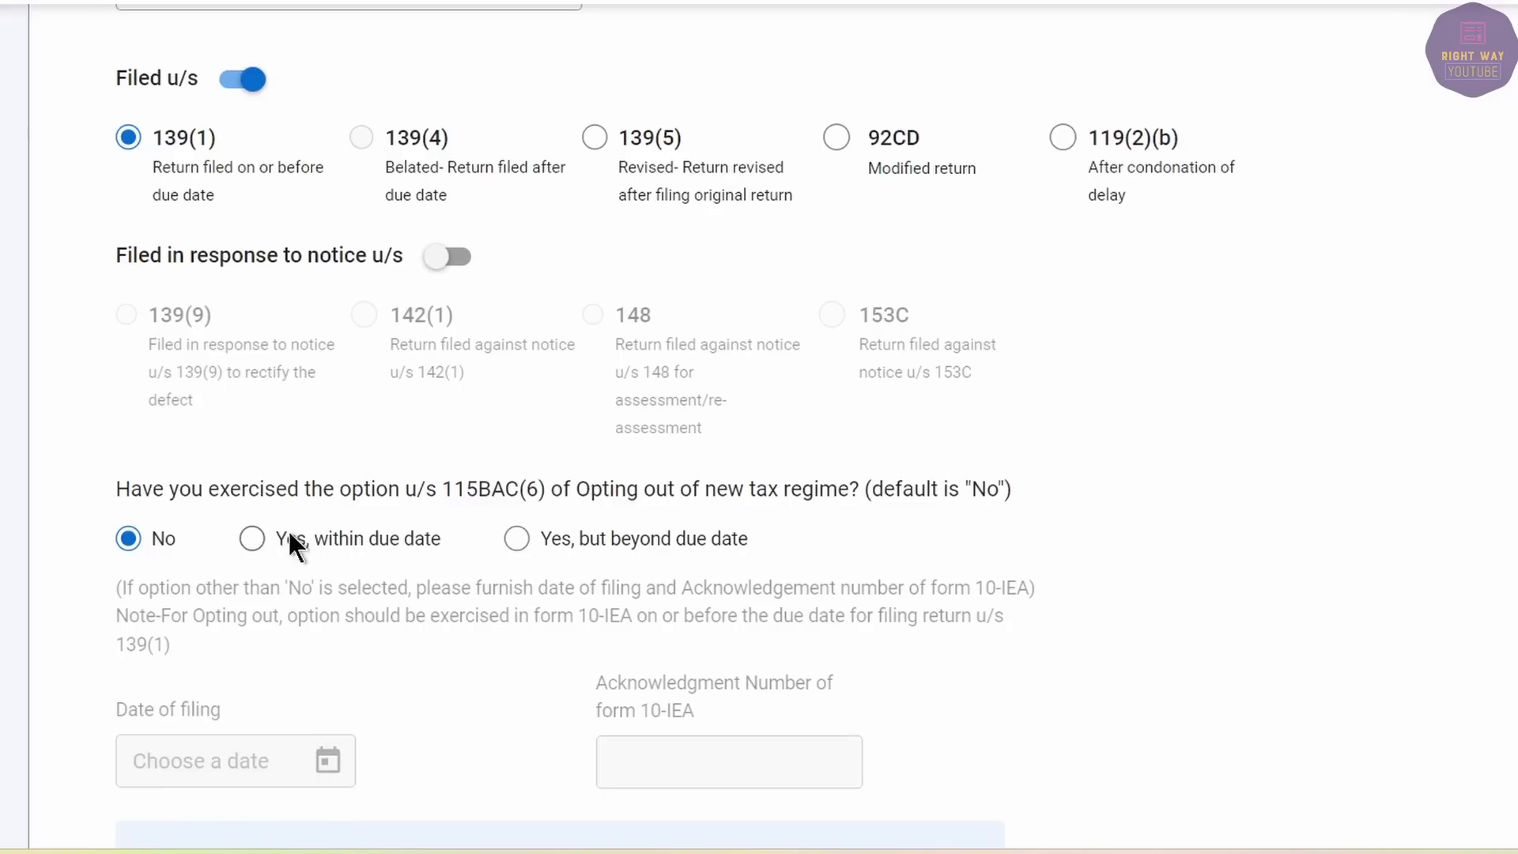
left_click(251, 538)
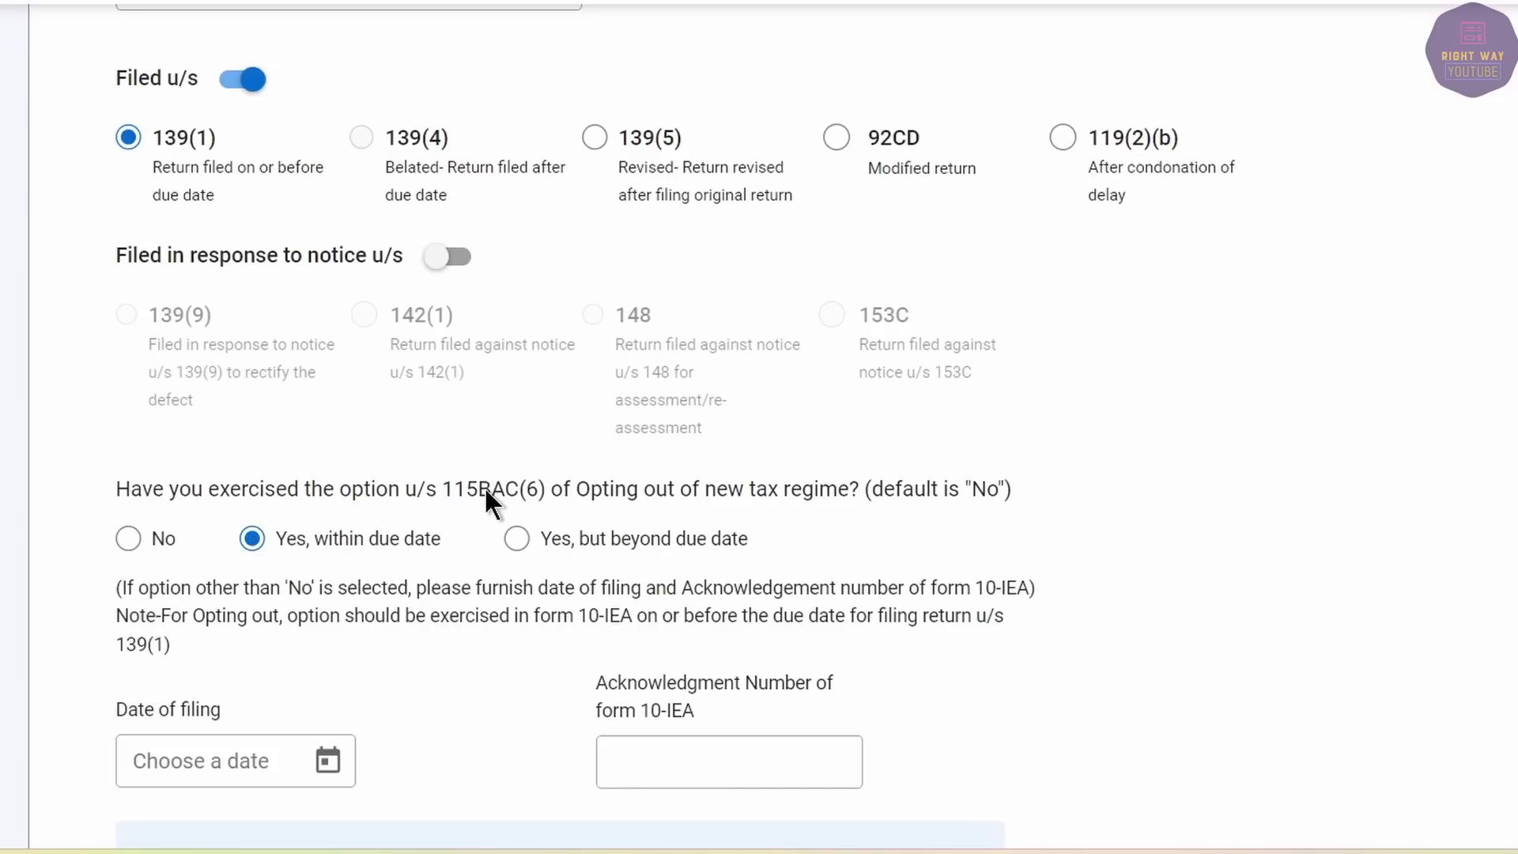
left_click_drag(589, 616, 647, 617)
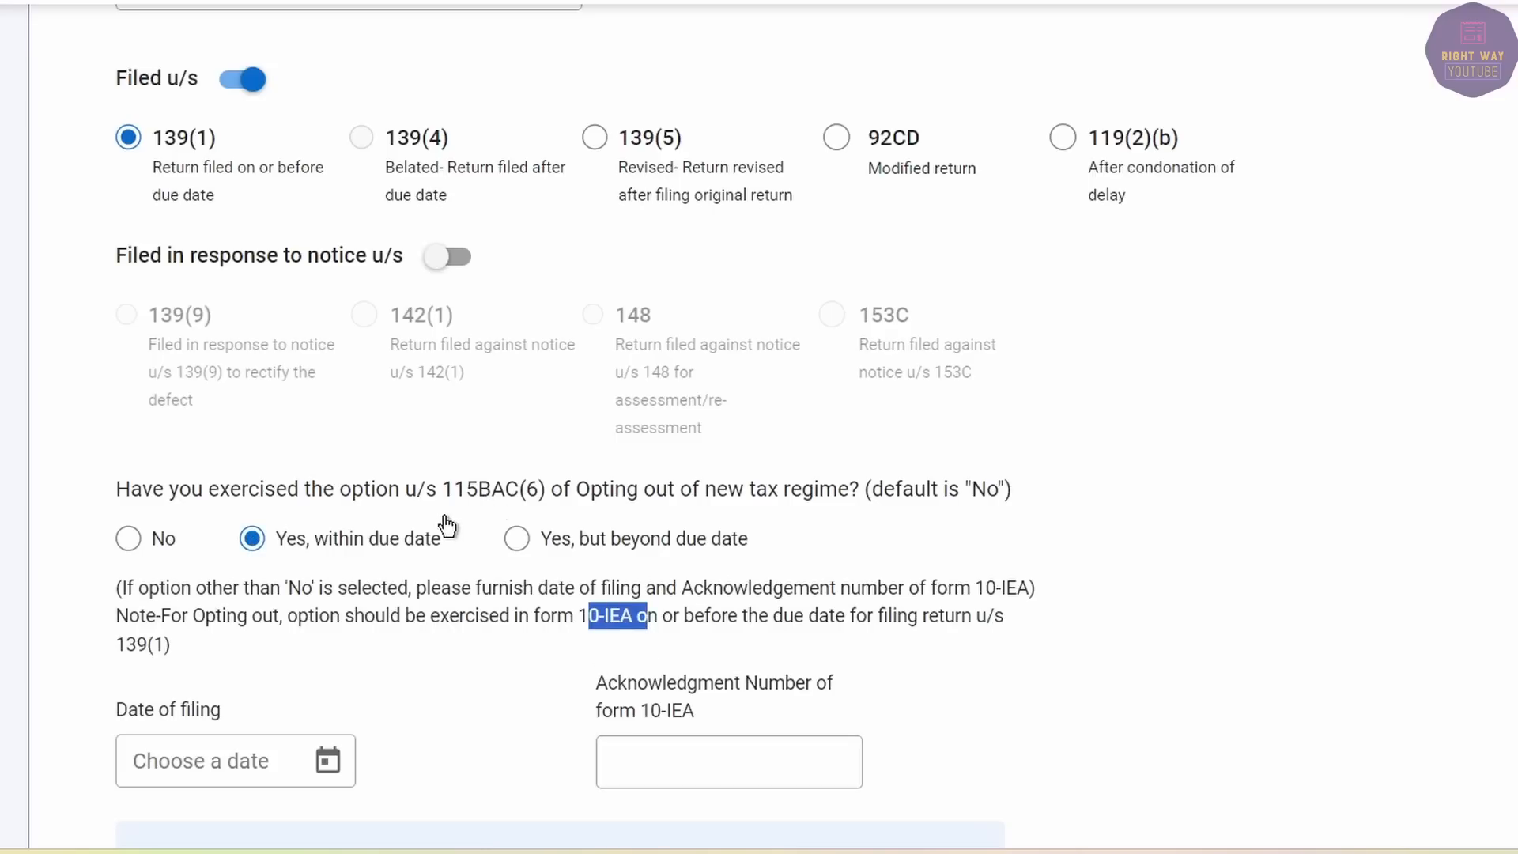
scroll(446, 526, "up", 8)
Change the 115BAC(6) new-regime opt-out answer to No.
left_click(213, 53)
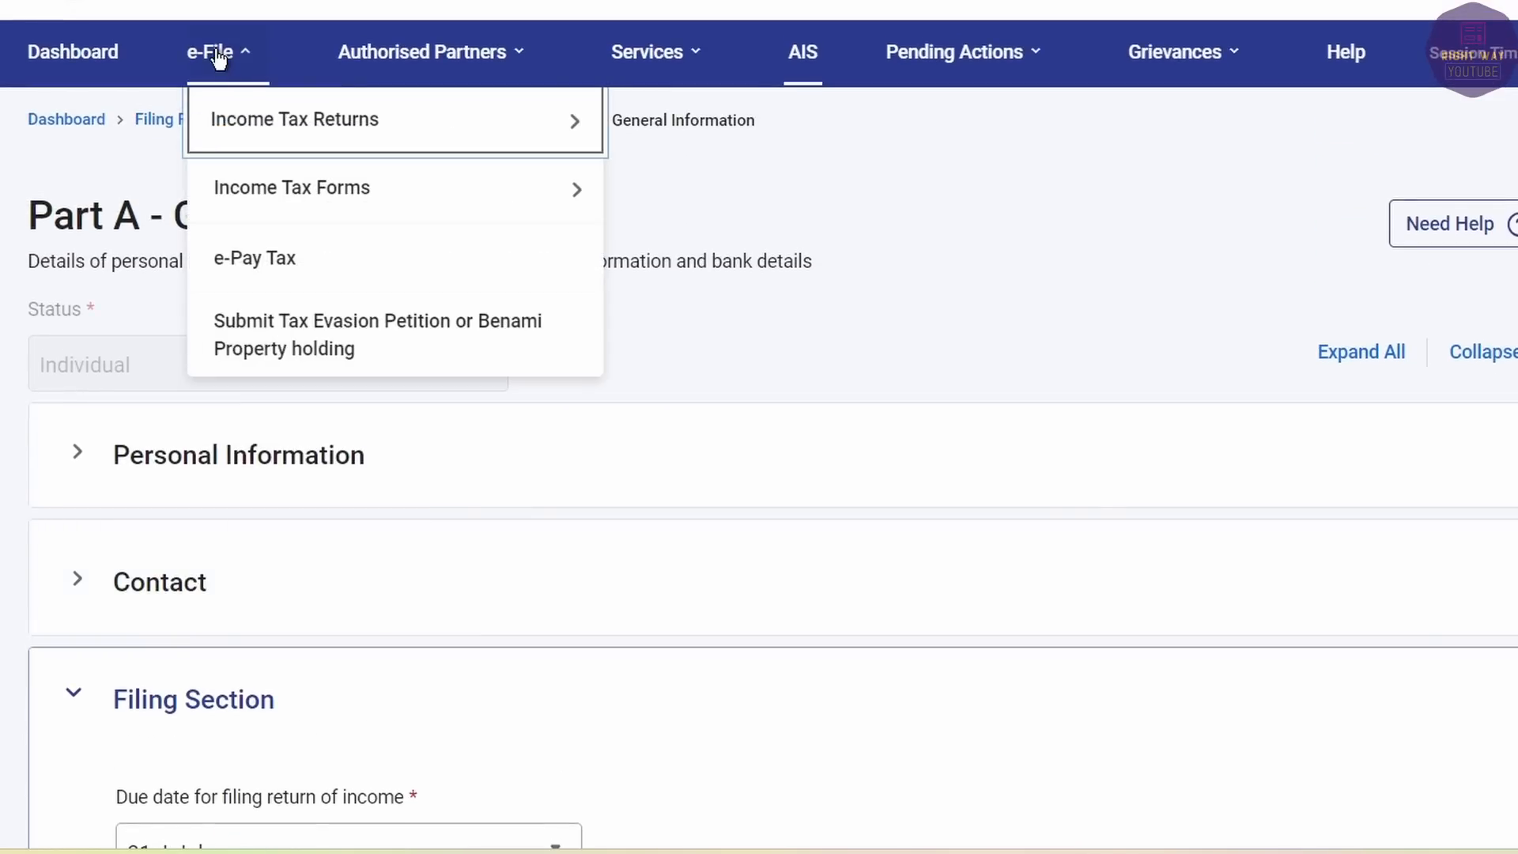
mouse_move(259, 194)
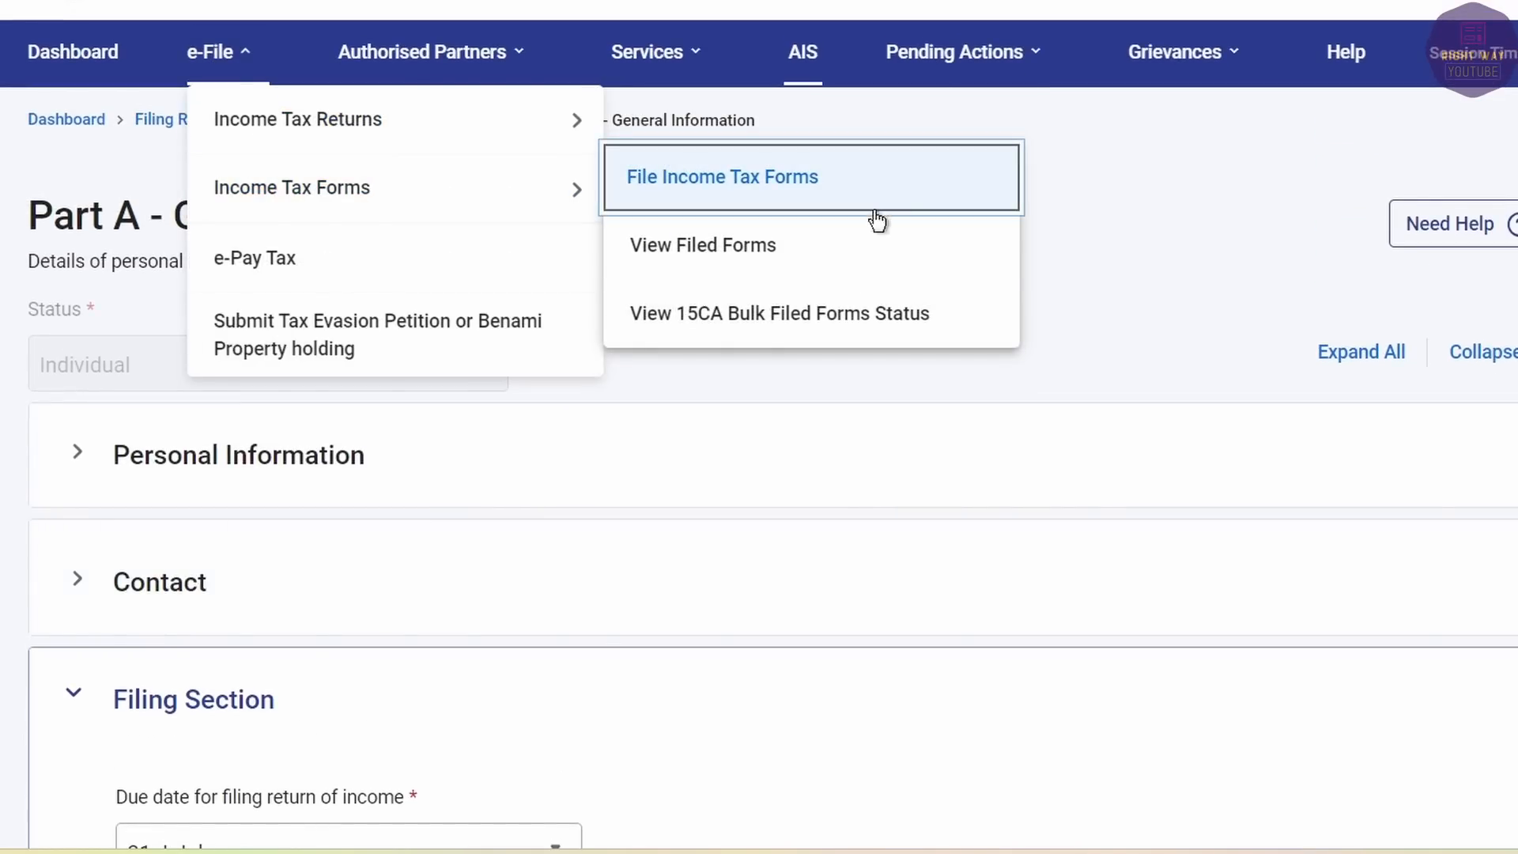
scroll(857, 291, "down", 10)
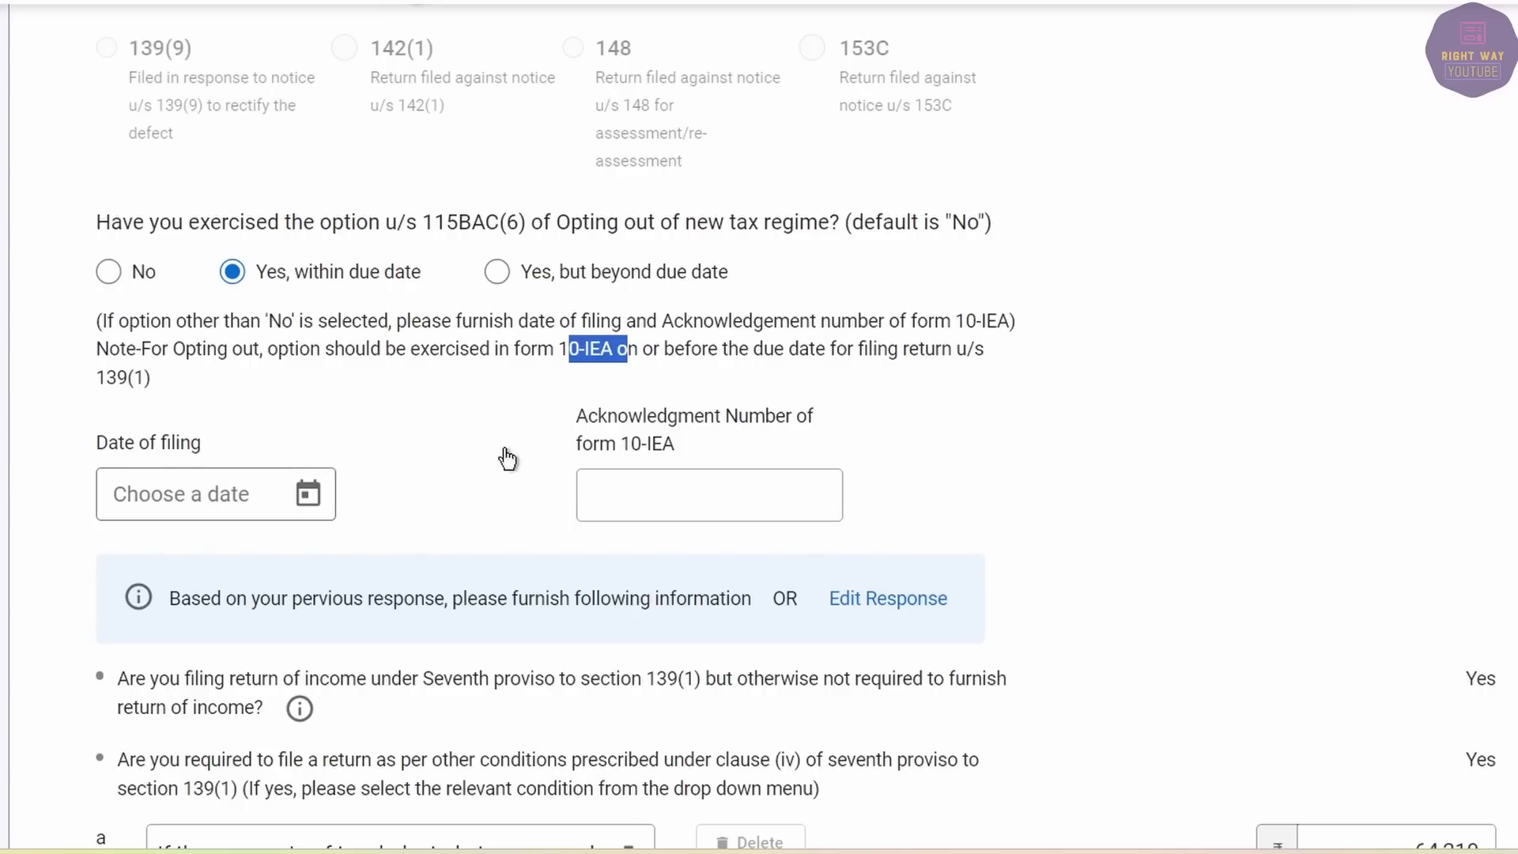
left_click(657, 488)
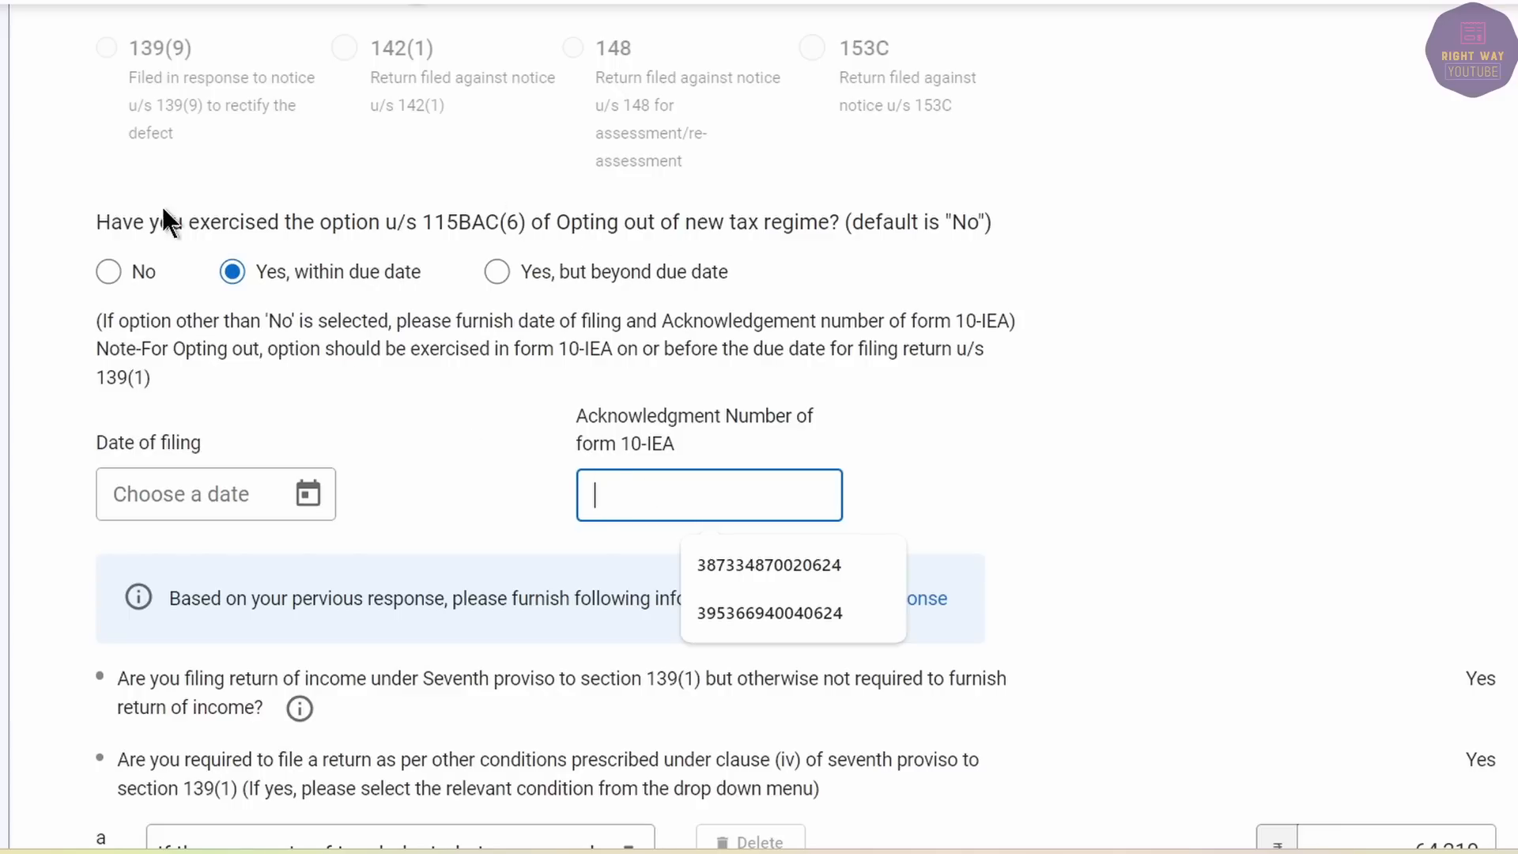
left_click(1023, 413)
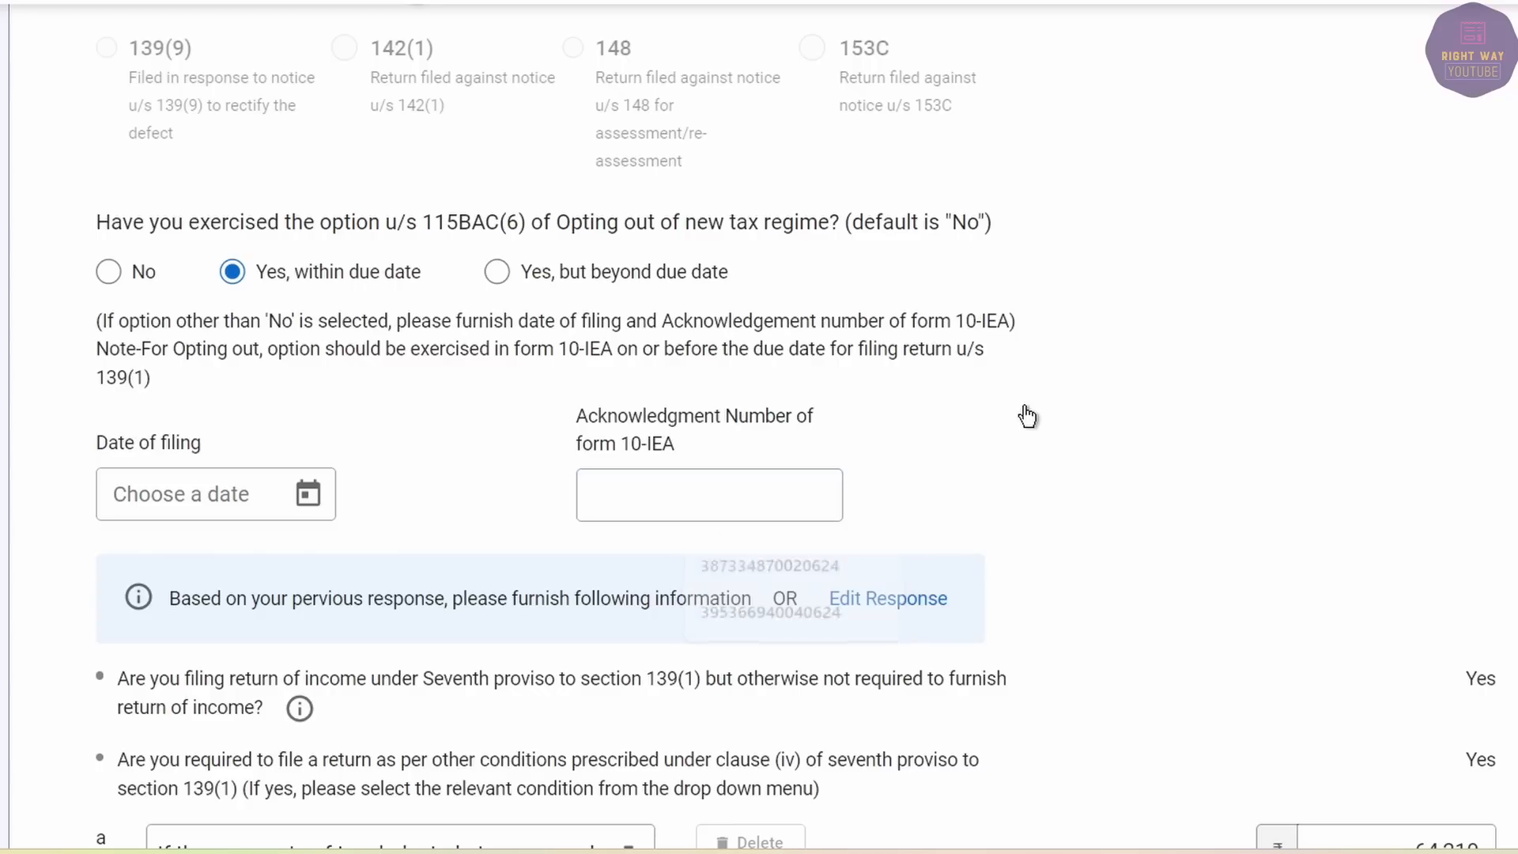
left_click(109, 273)
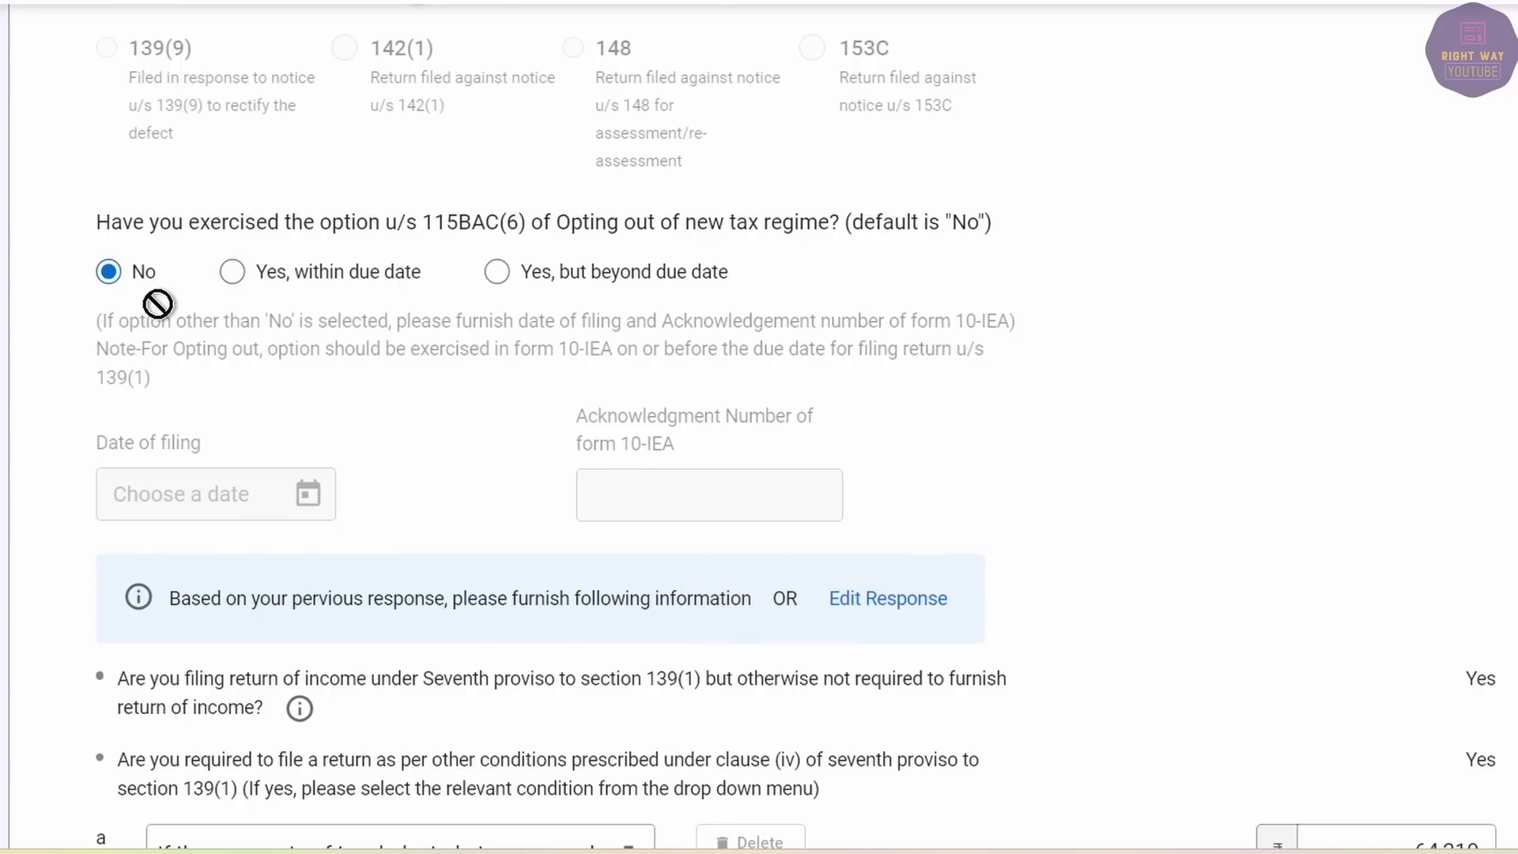
Set Residential Status to Resident under the 182 days or more condition.
scroll(158, 303, "down", 6)
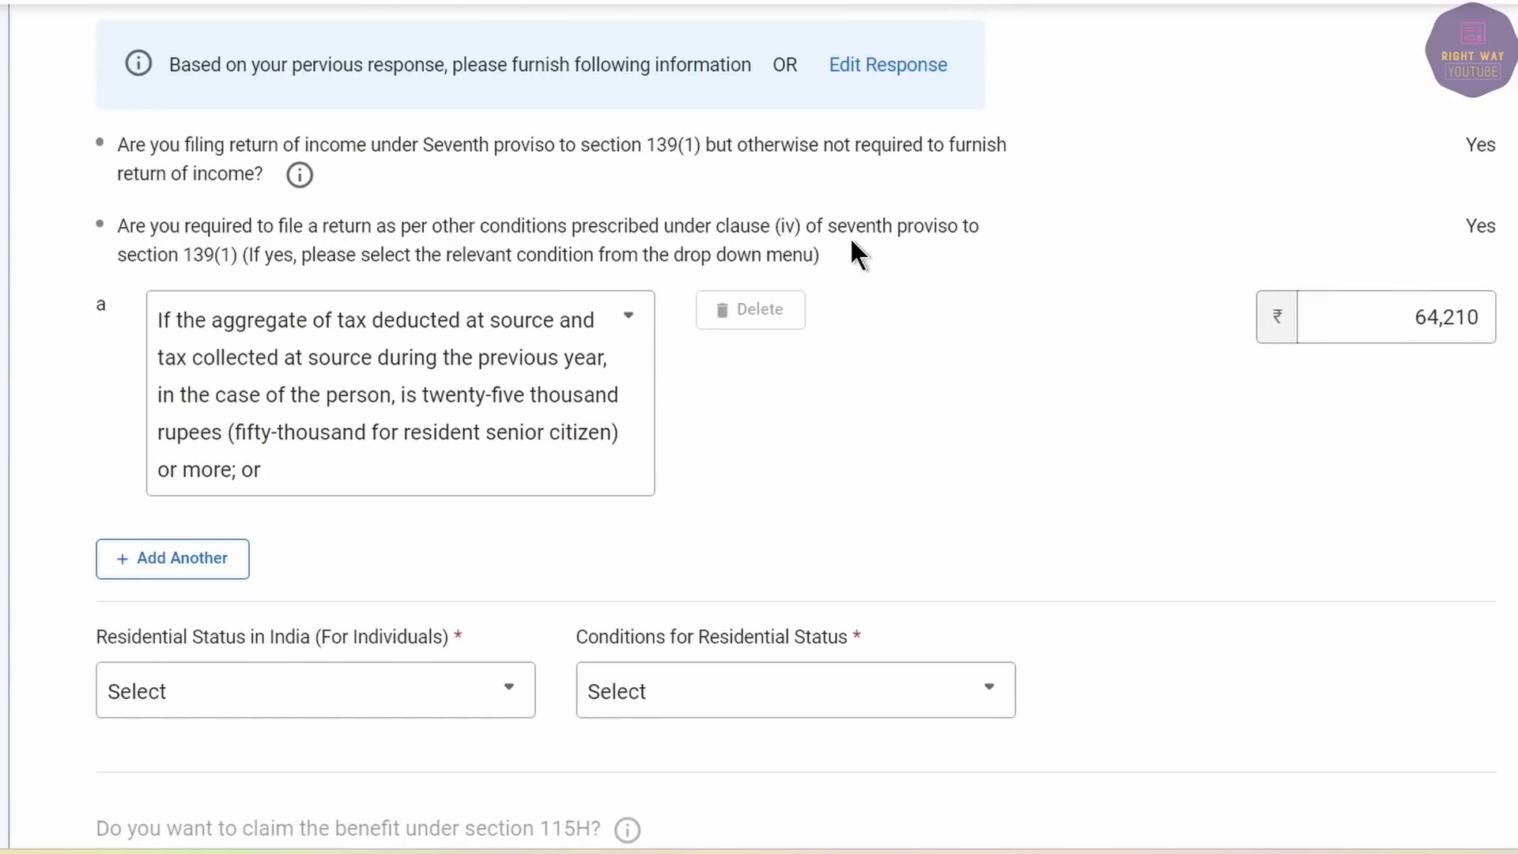
left_click(1308, 317)
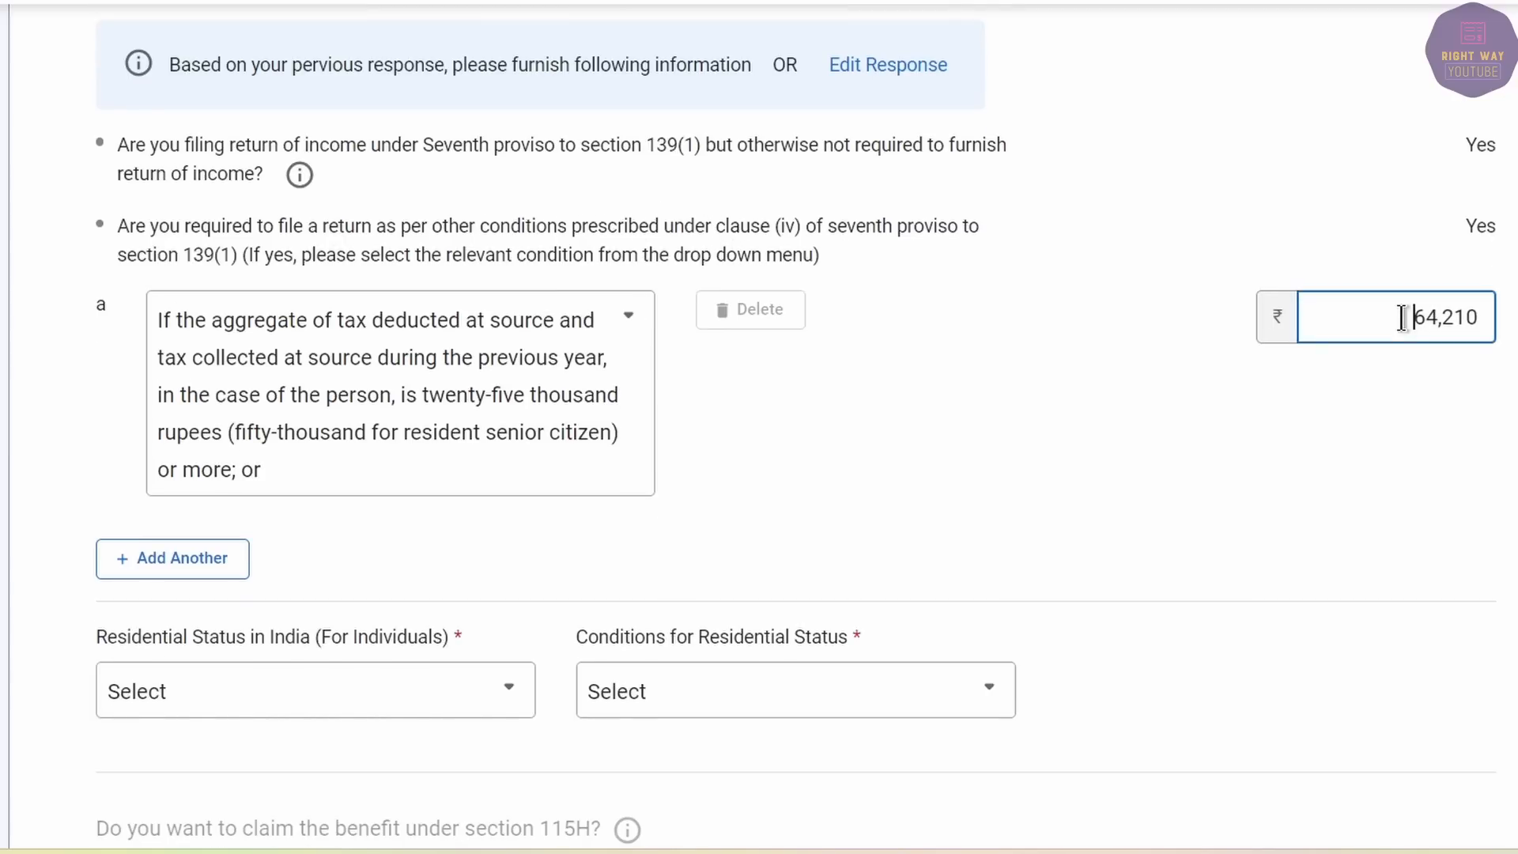
scroll(637, 420, "down", 5)
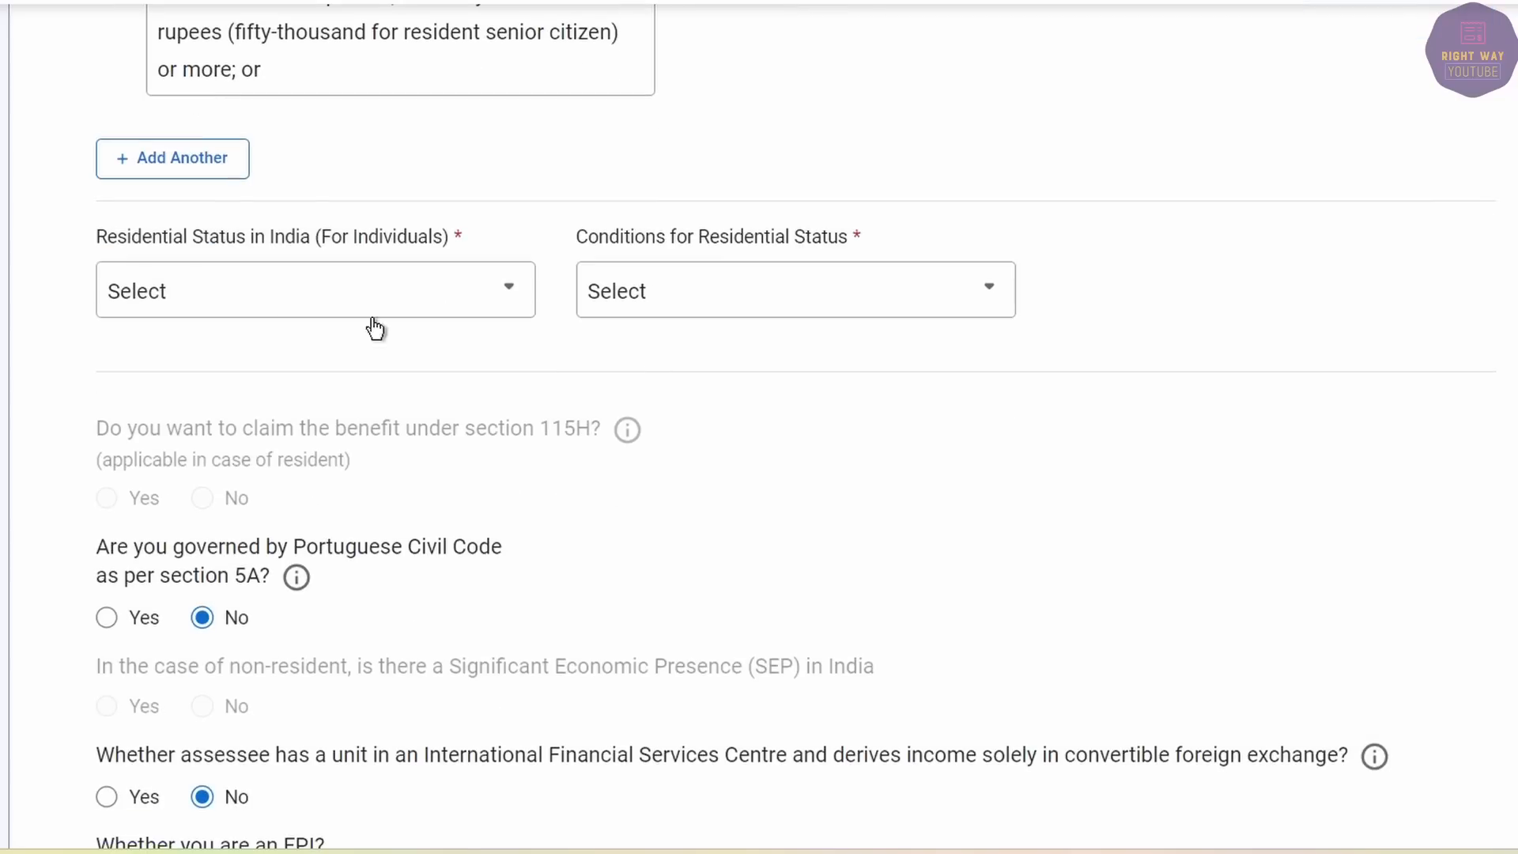
left_click(305, 290)
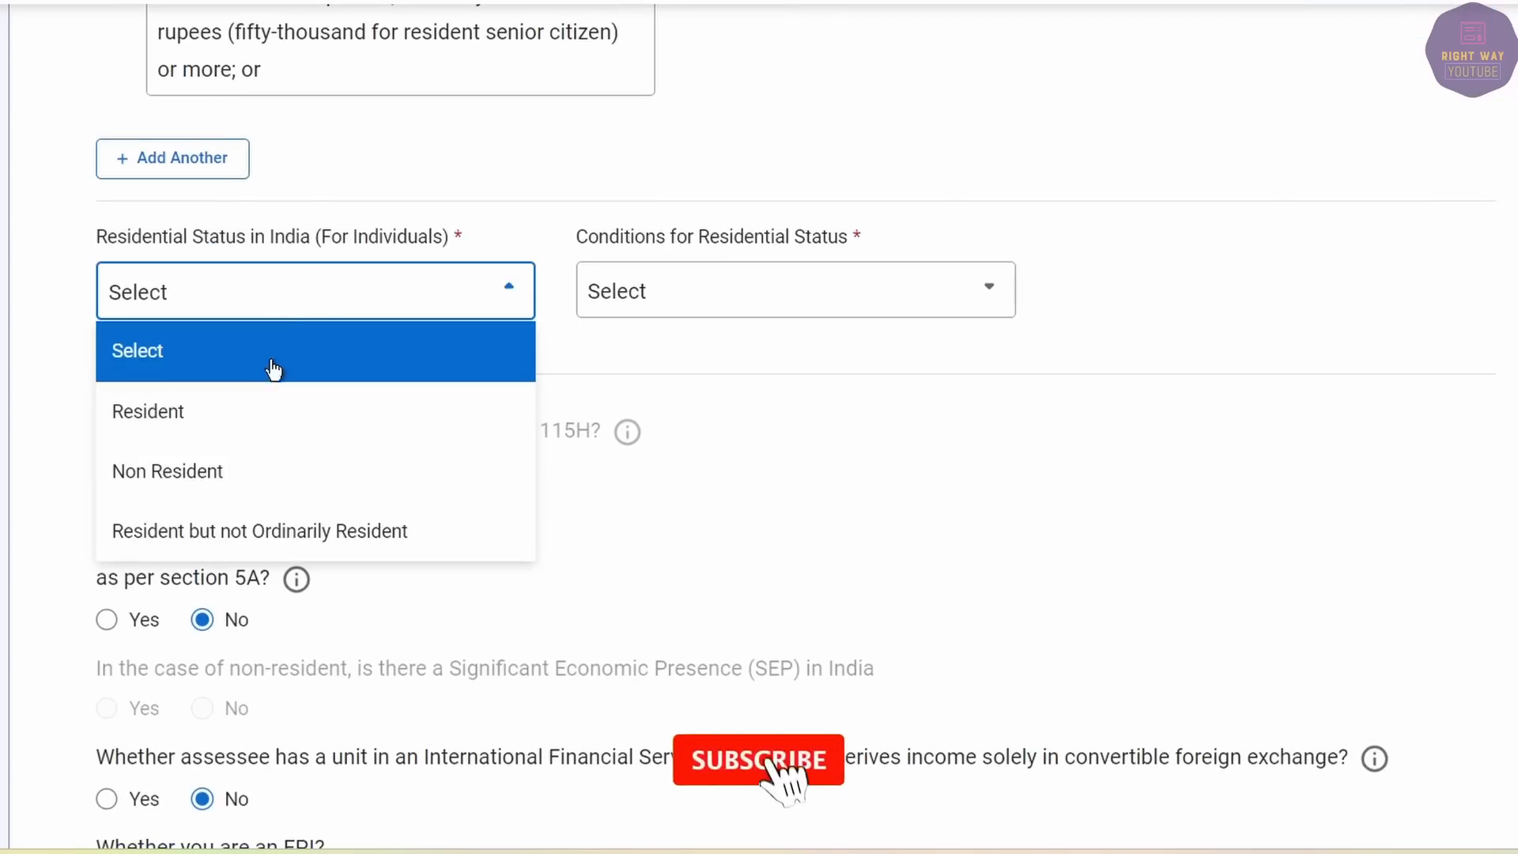
left_click(352, 412)
left_click(732, 292)
left_click(719, 431)
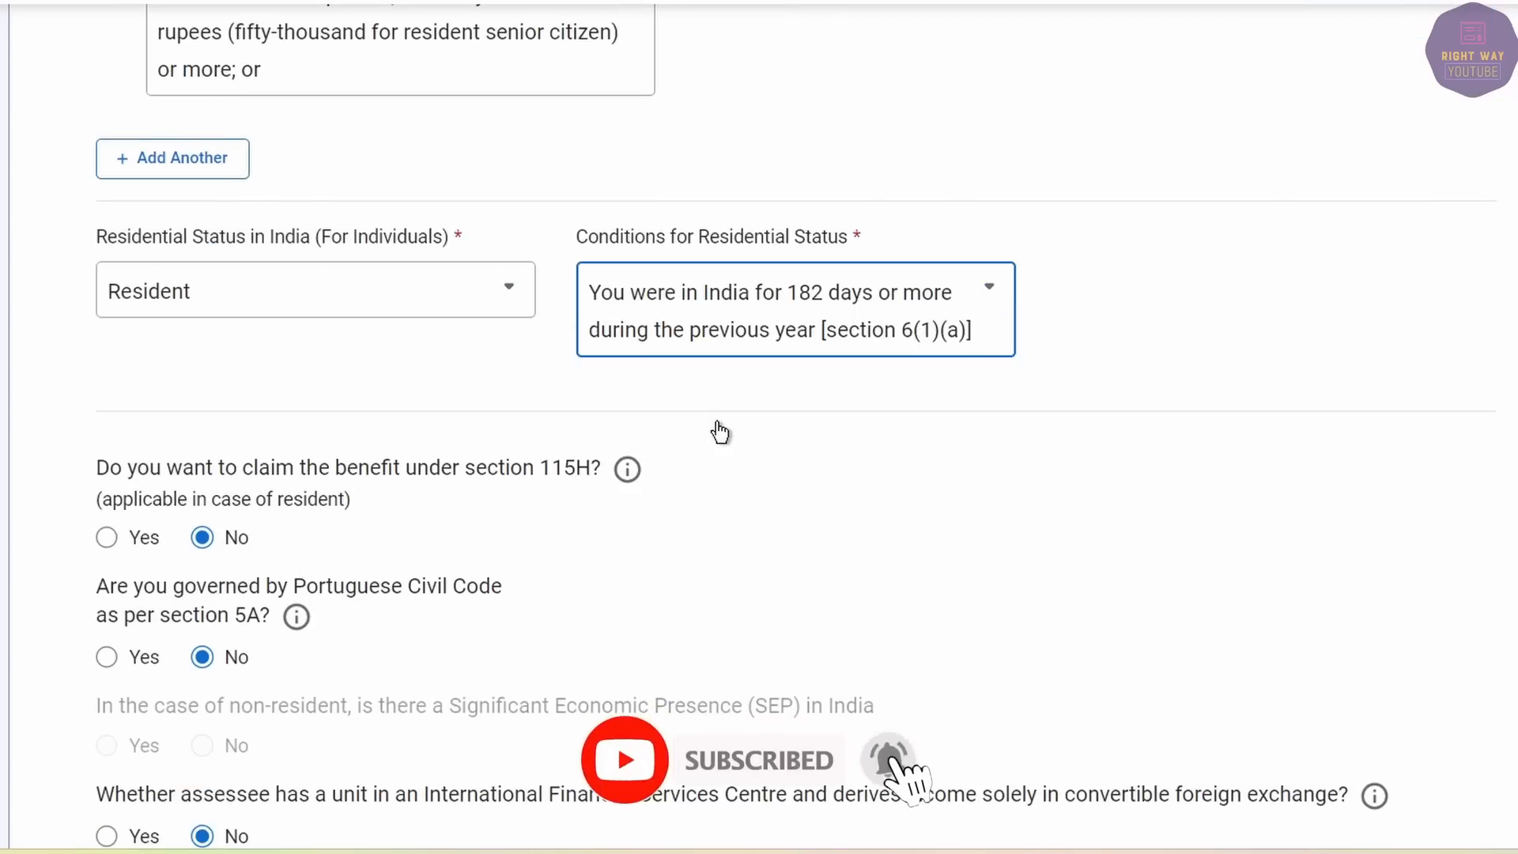
Answer No for FPI, company directorship, firm partnership and unlisted equity shares.
scroll(718, 430, "down", 3)
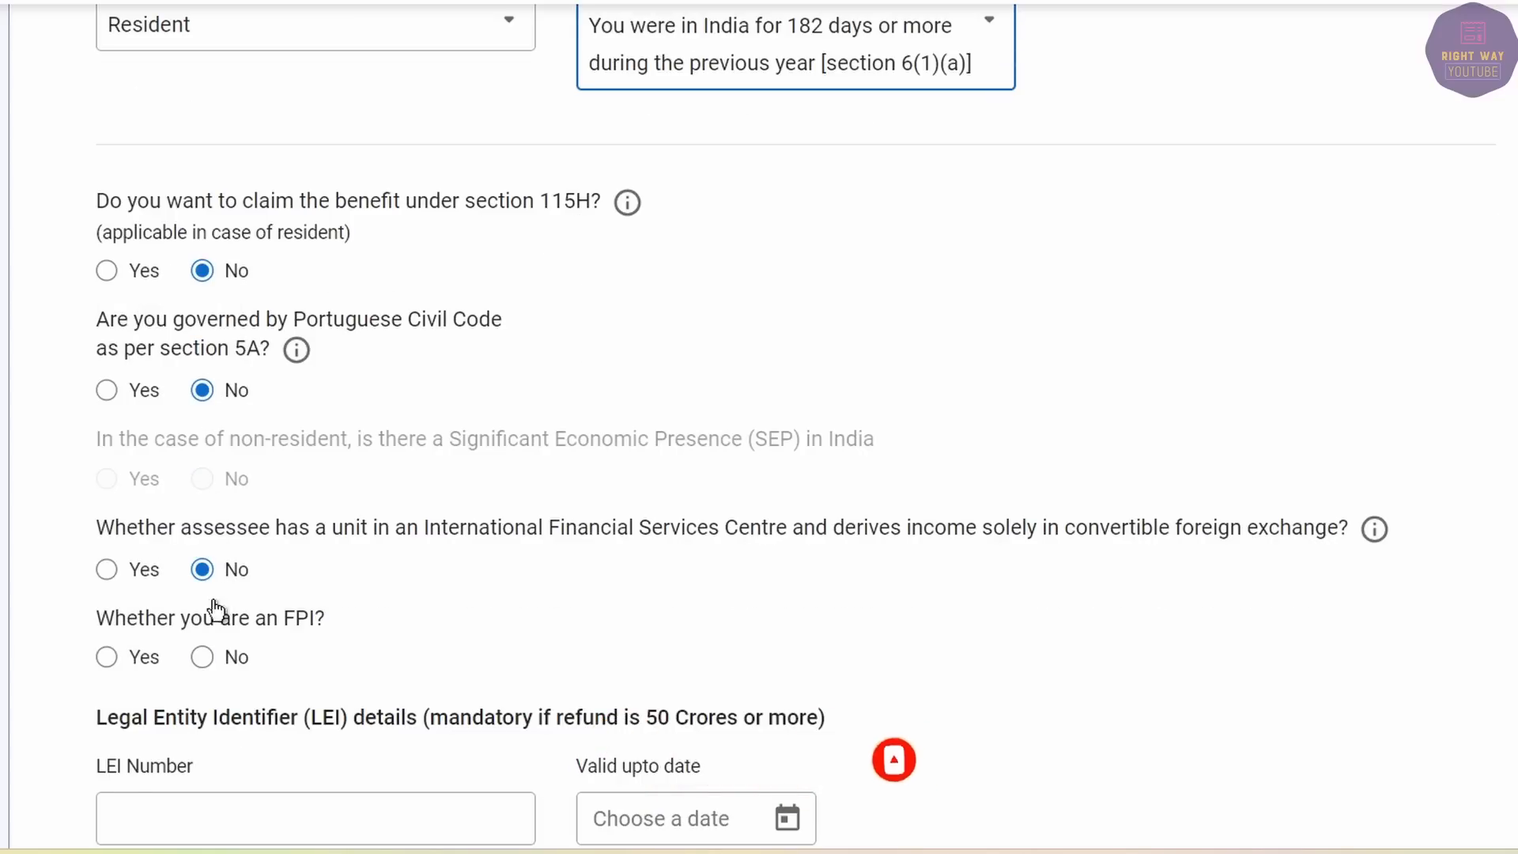
left_click(201, 657)
scroll(196, 647, "down", 5)
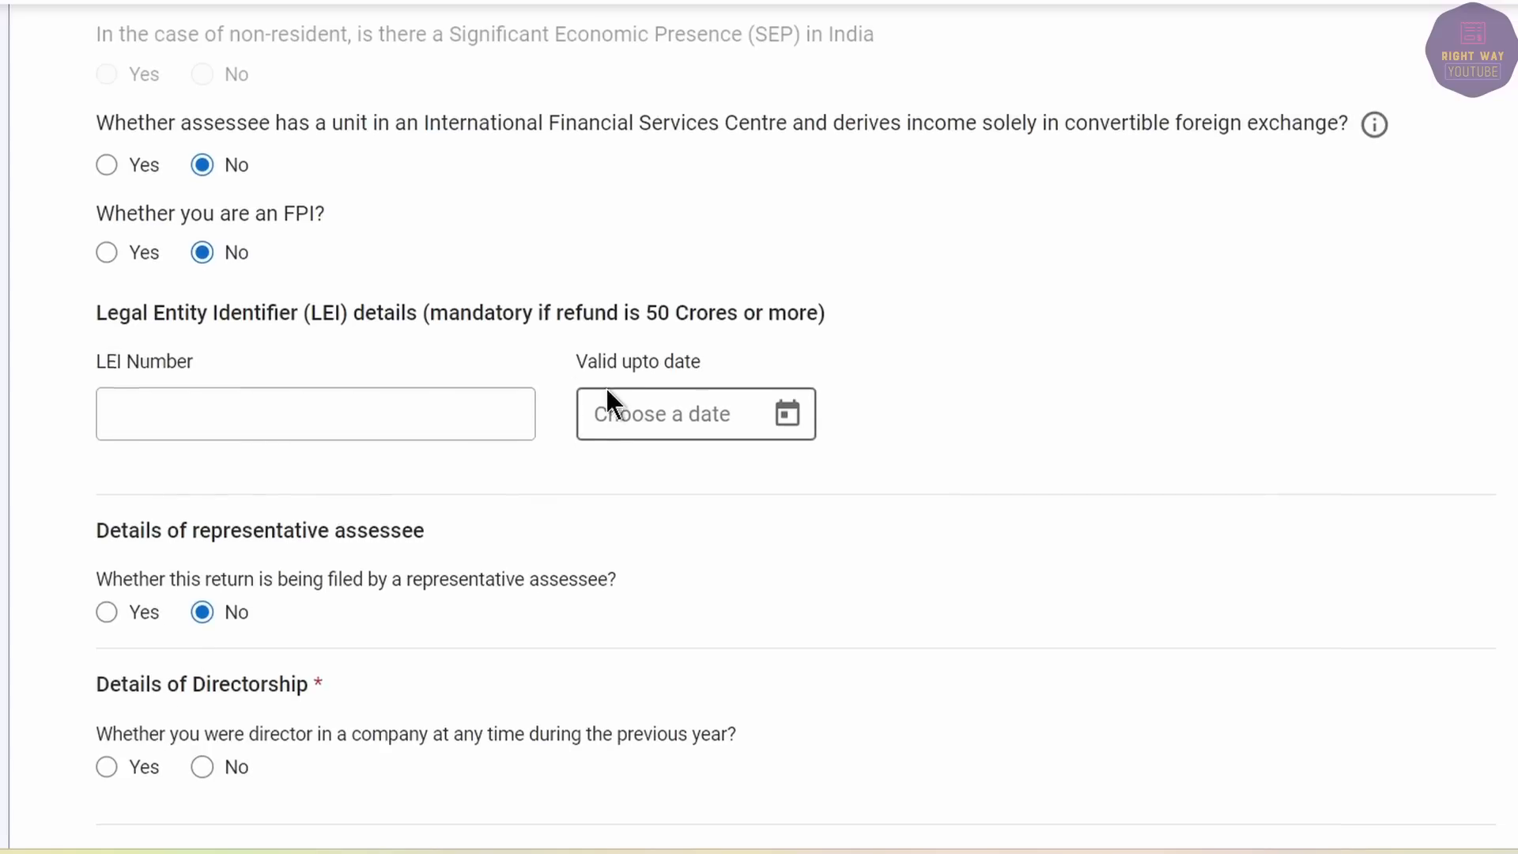
scroll(606, 391, "down", 3)
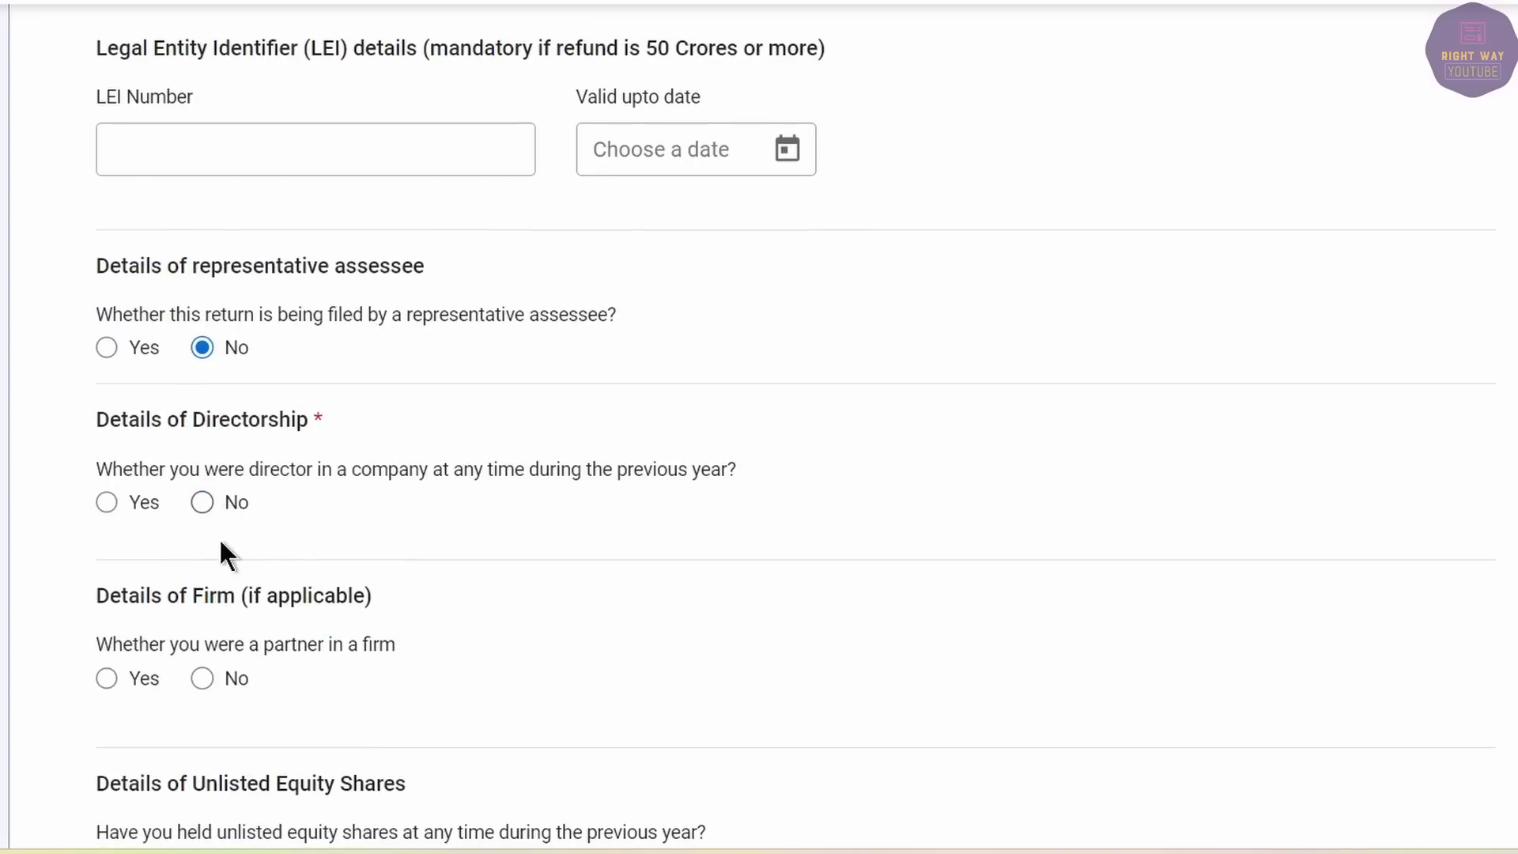
left_click(203, 503)
scroll(190, 395, "down", 3)
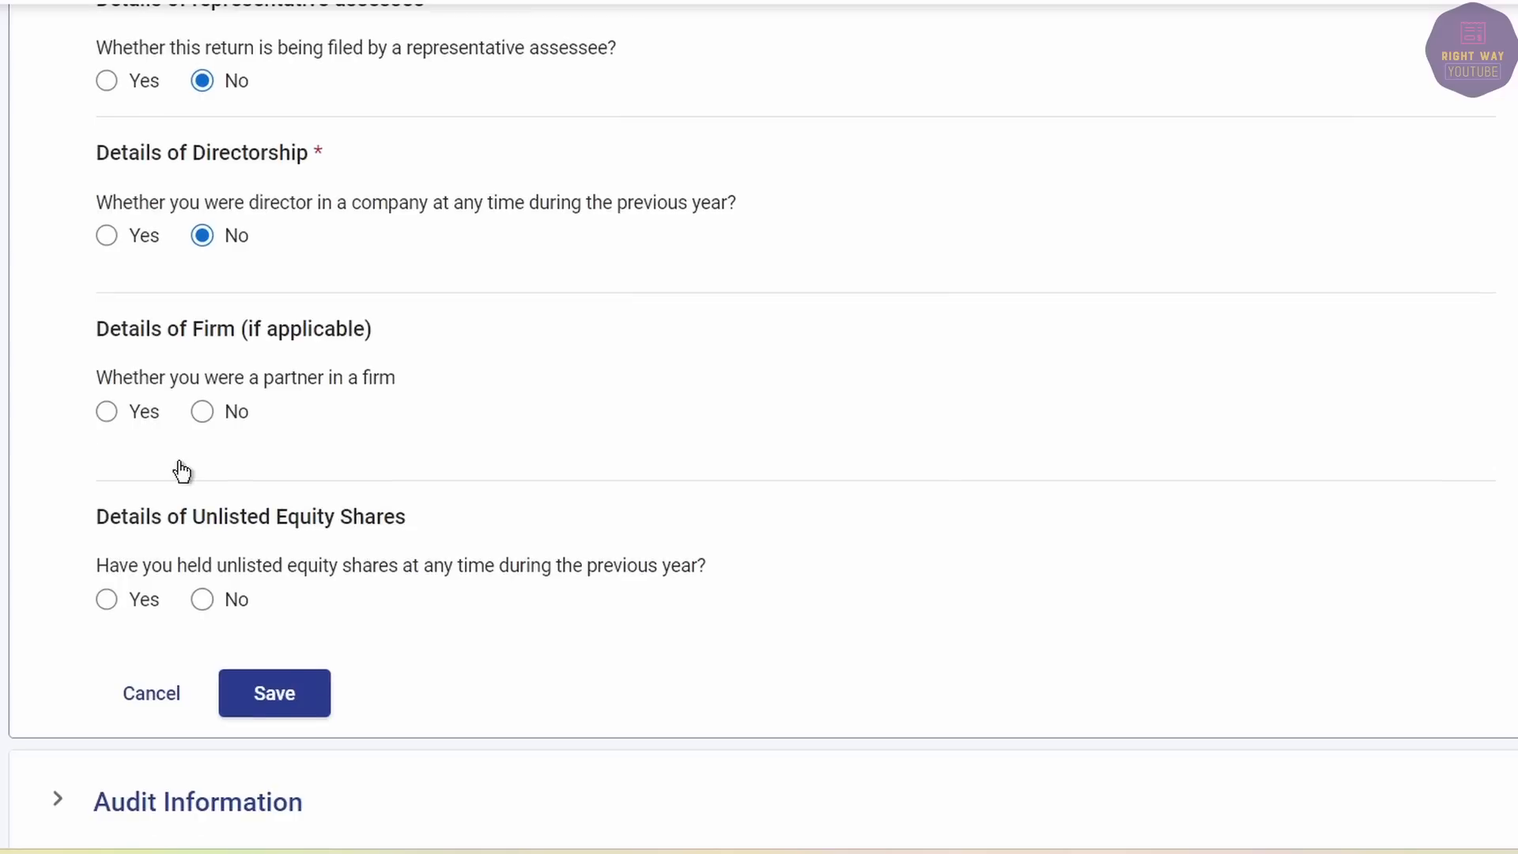
left_click(201, 411)
left_click(199, 598)
Save the Filing Section, then answer No to 44AE/44B-only income and turnover above 1 crore.
left_click(265, 701)
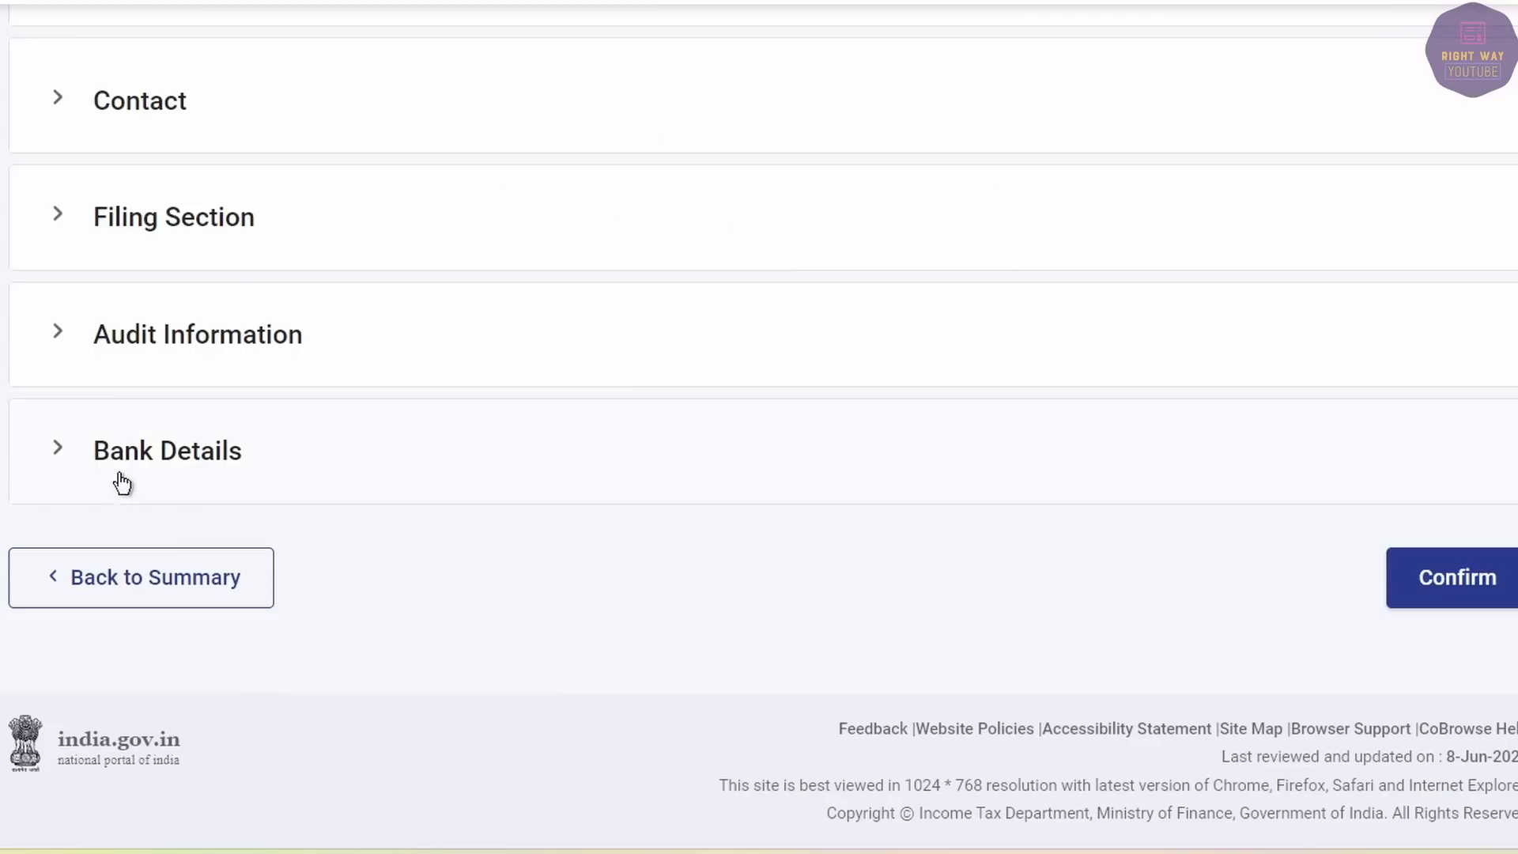
left_click(49, 335)
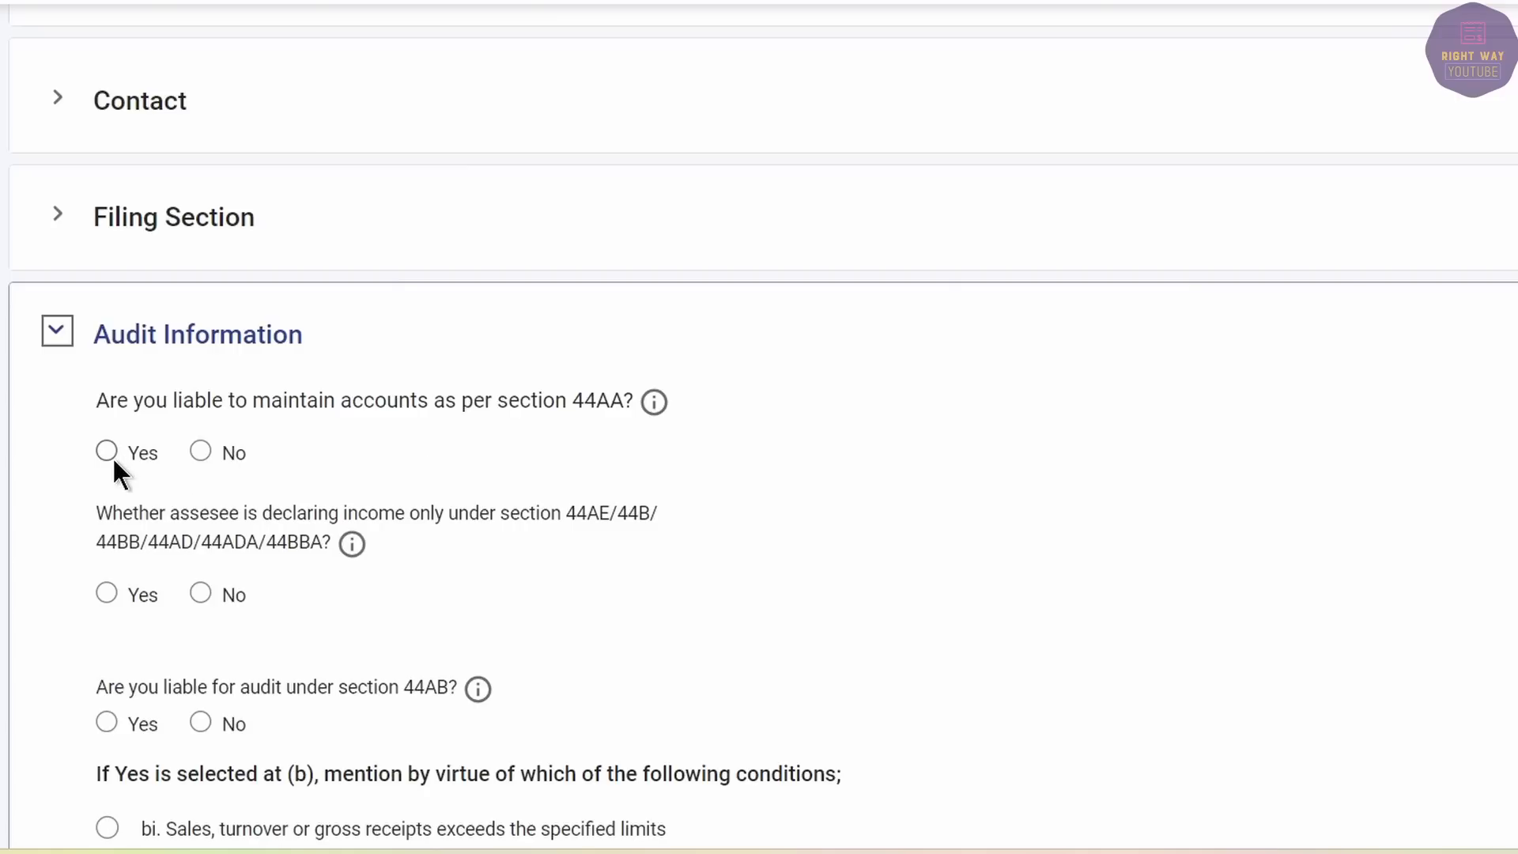
left_click(206, 444)
left_click(200, 593)
scroll(212, 595, "down", 2)
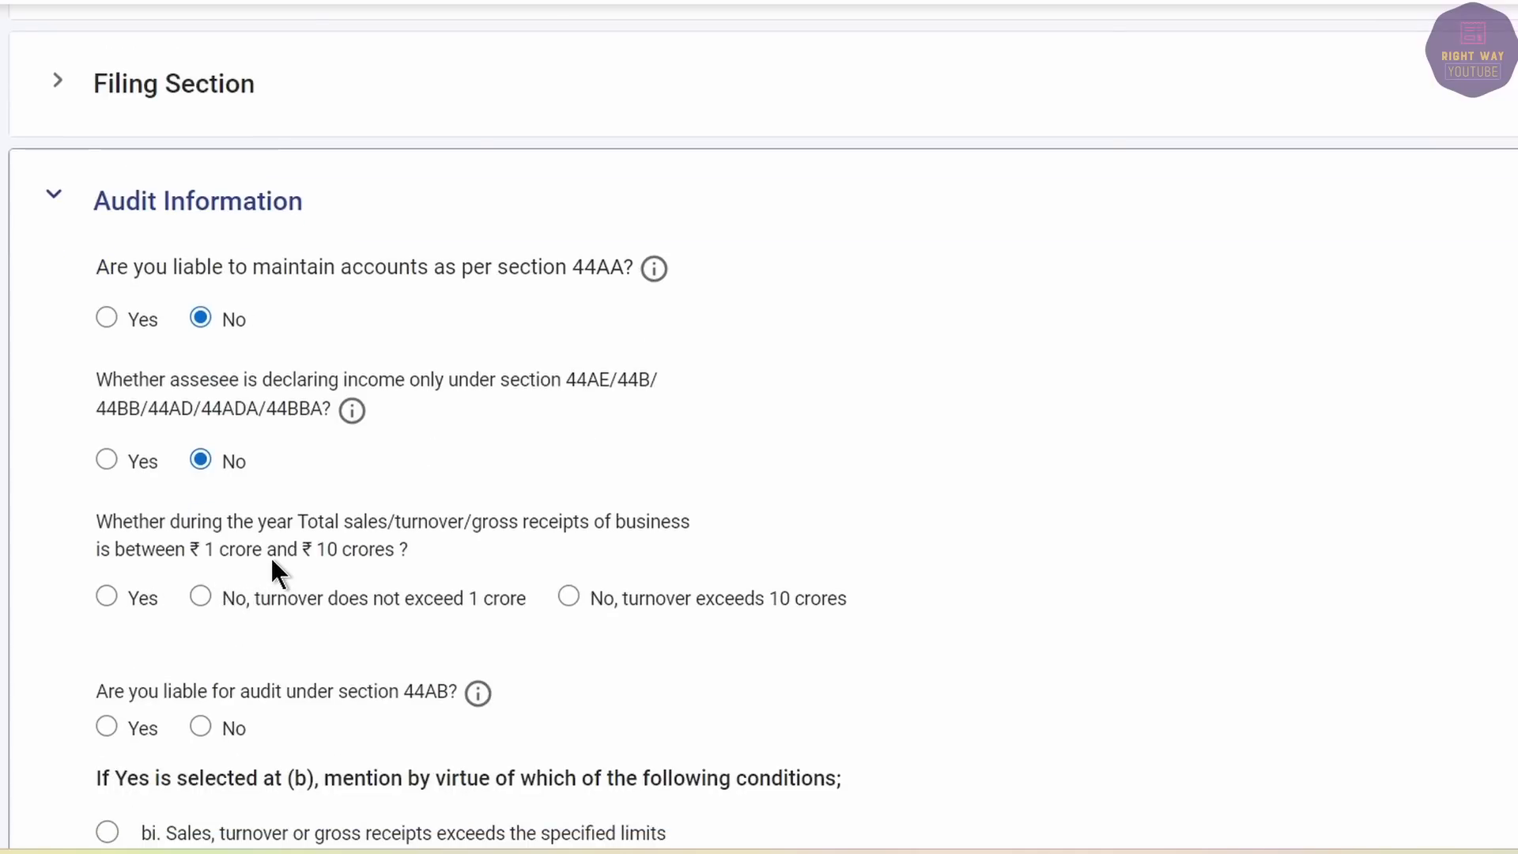
left_click(109, 597)
left_click(202, 596)
Answer No to 44AB audit liability and other audit reports, and save Audit Information.
scroll(444, 605, "down", 2)
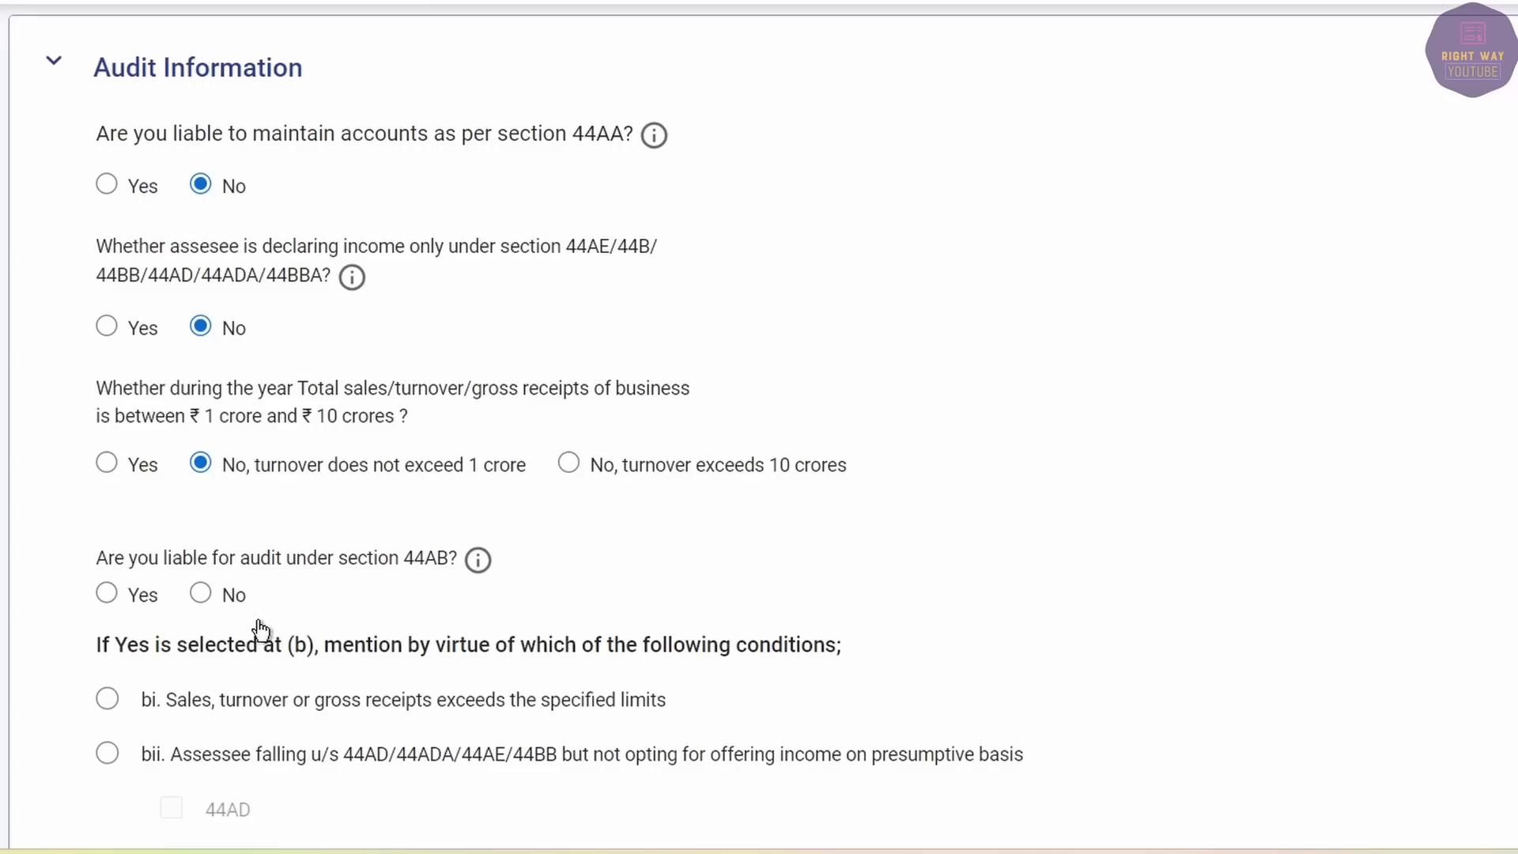
left_click(200, 592)
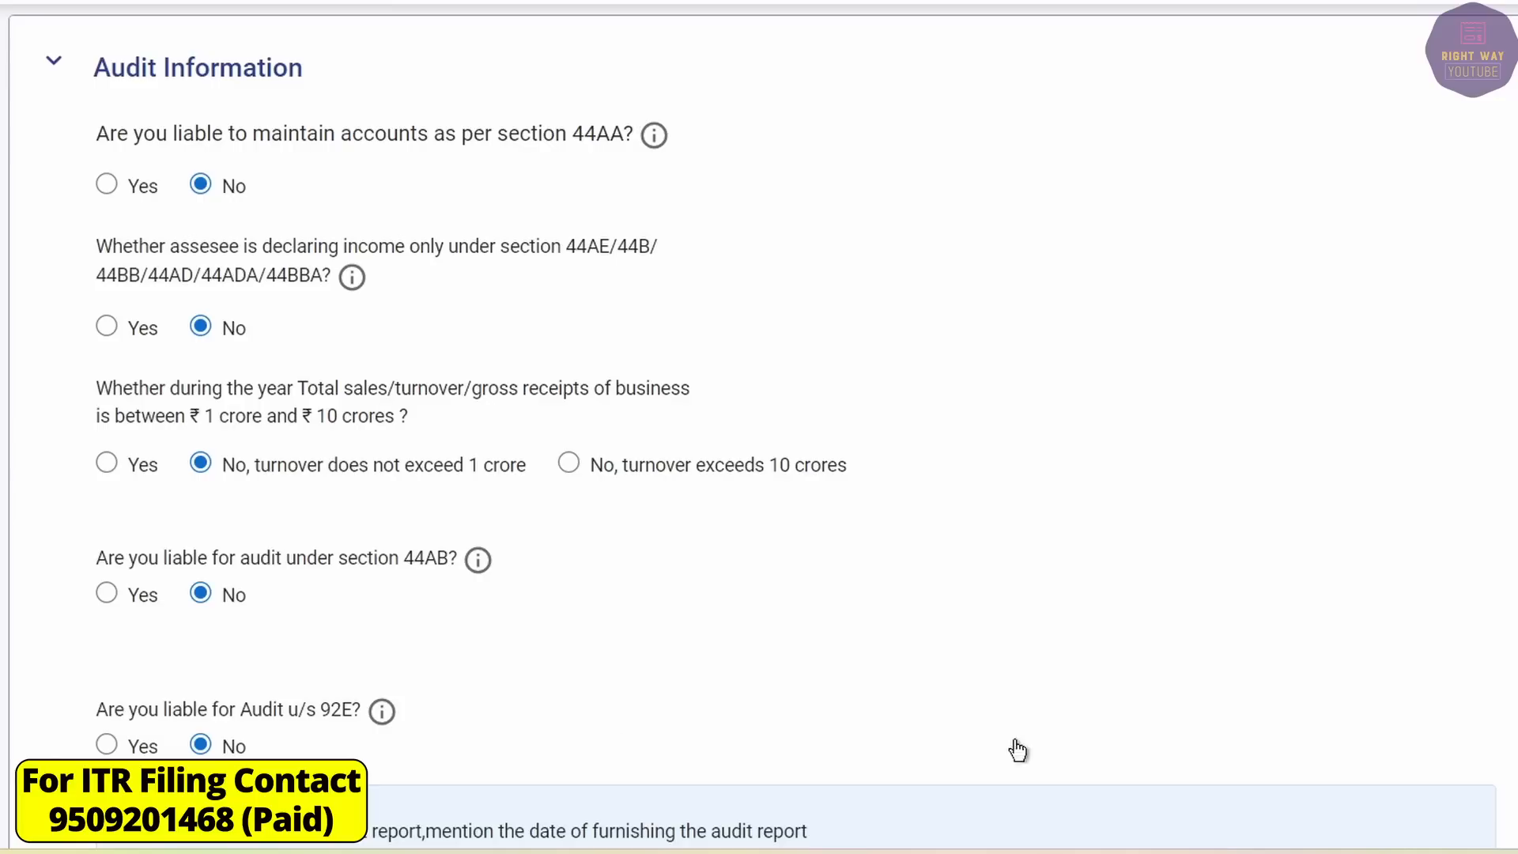
scroll(342, 595, "down", 2)
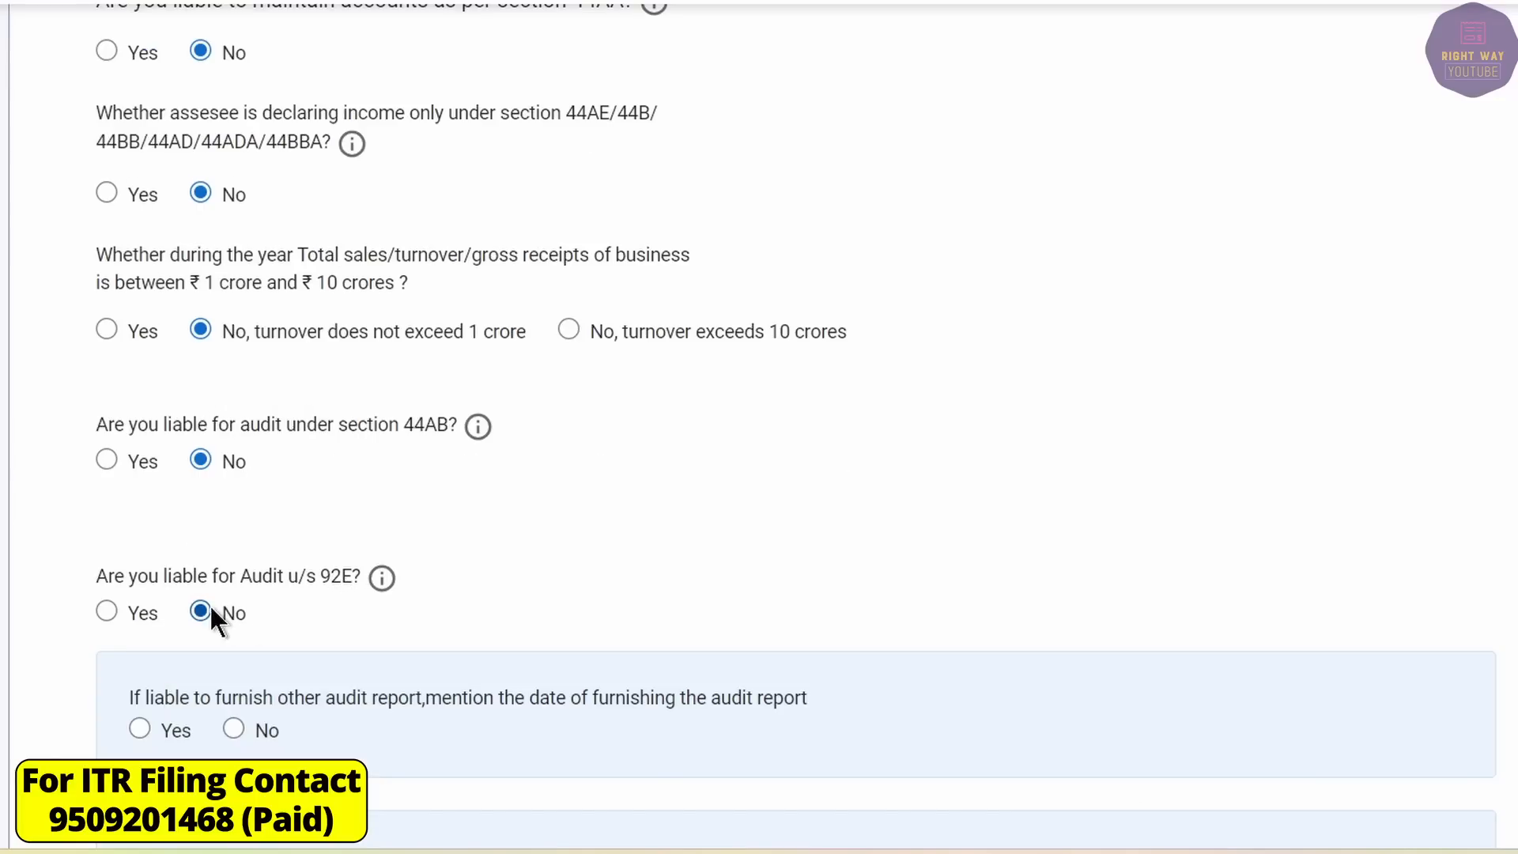
left_click(234, 729)
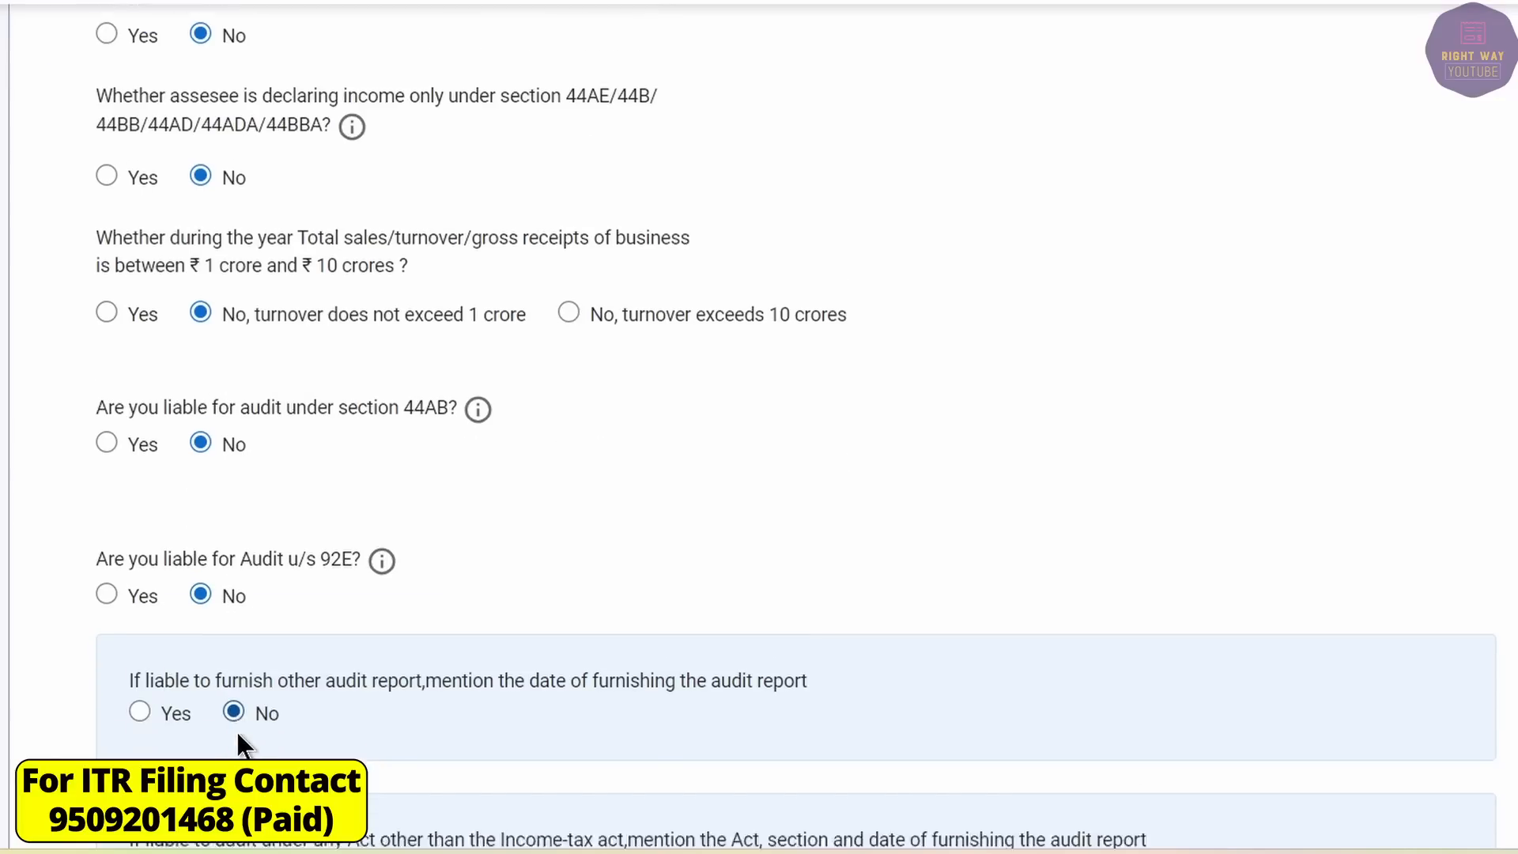
scroll(235, 711, "down", 5)
left_click(263, 619)
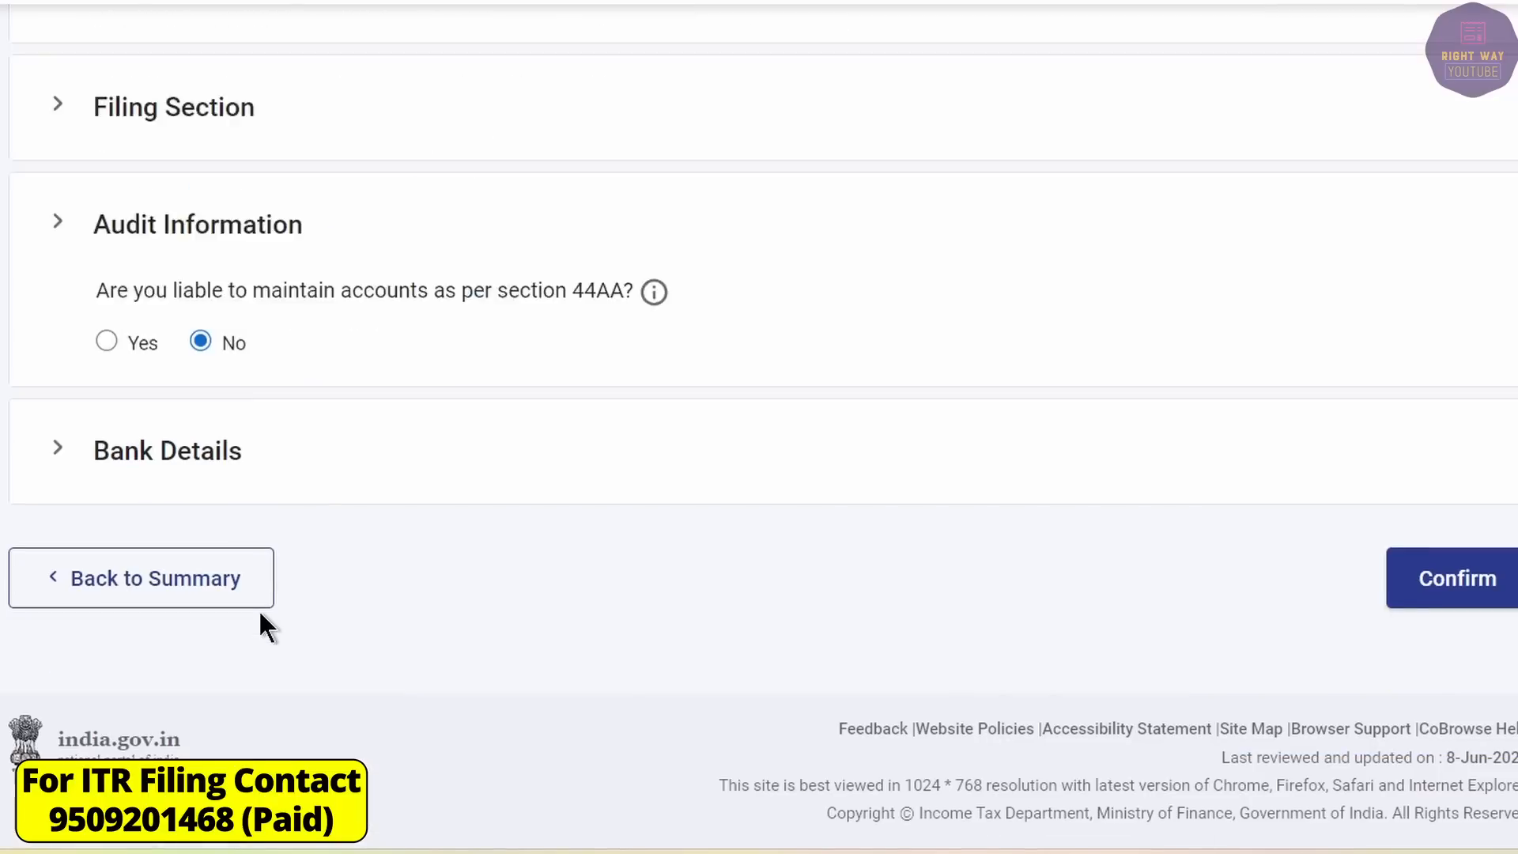
Review Bank Details and confirm Part A - General.
left_click(57, 449)
scroll(338, 542, "down", 3)
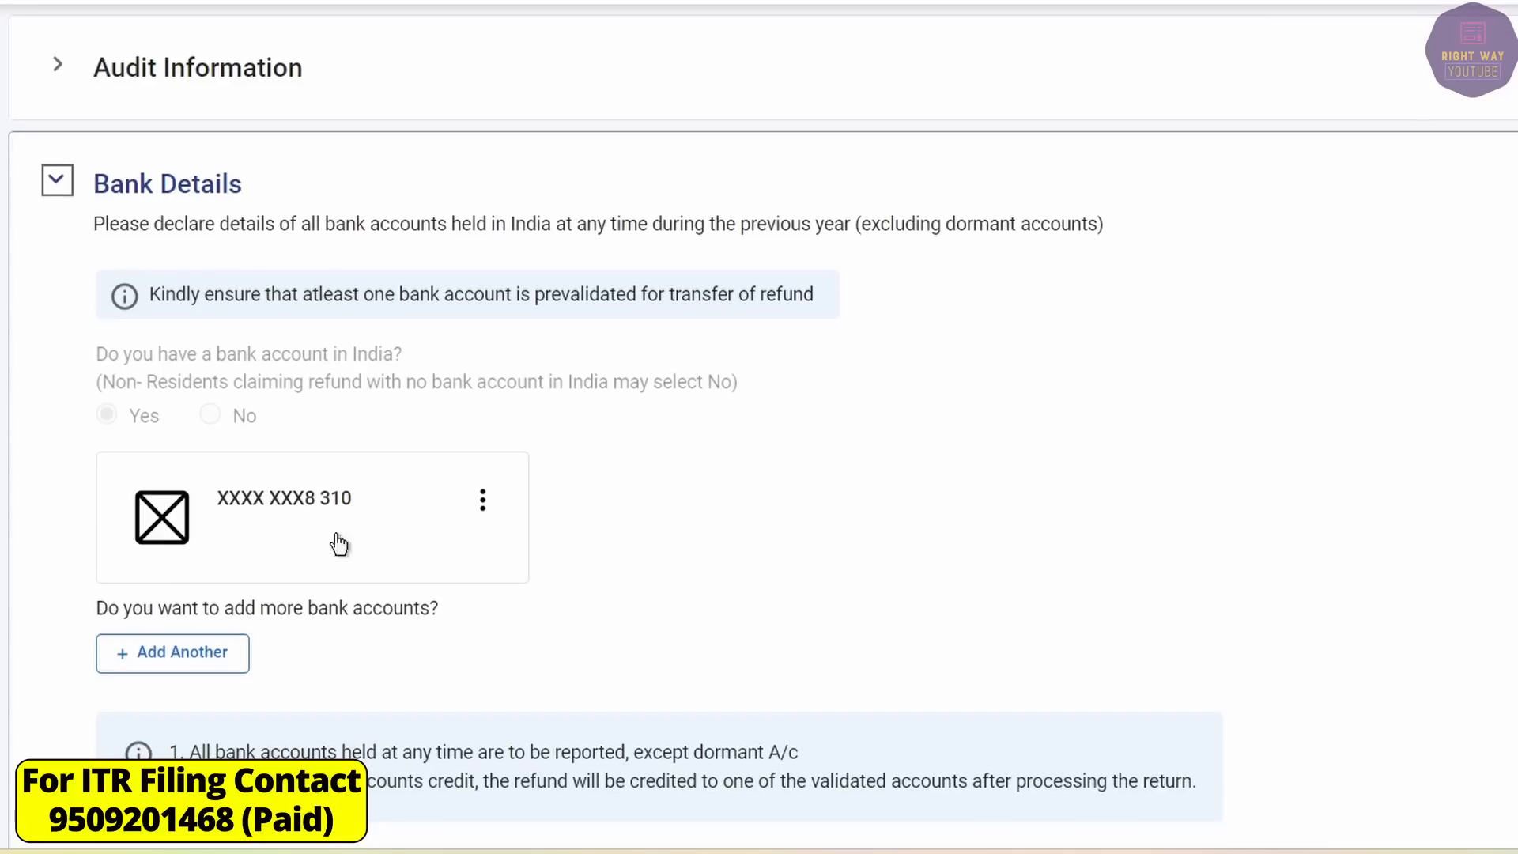
scroll(1048, 582, "down", 4)
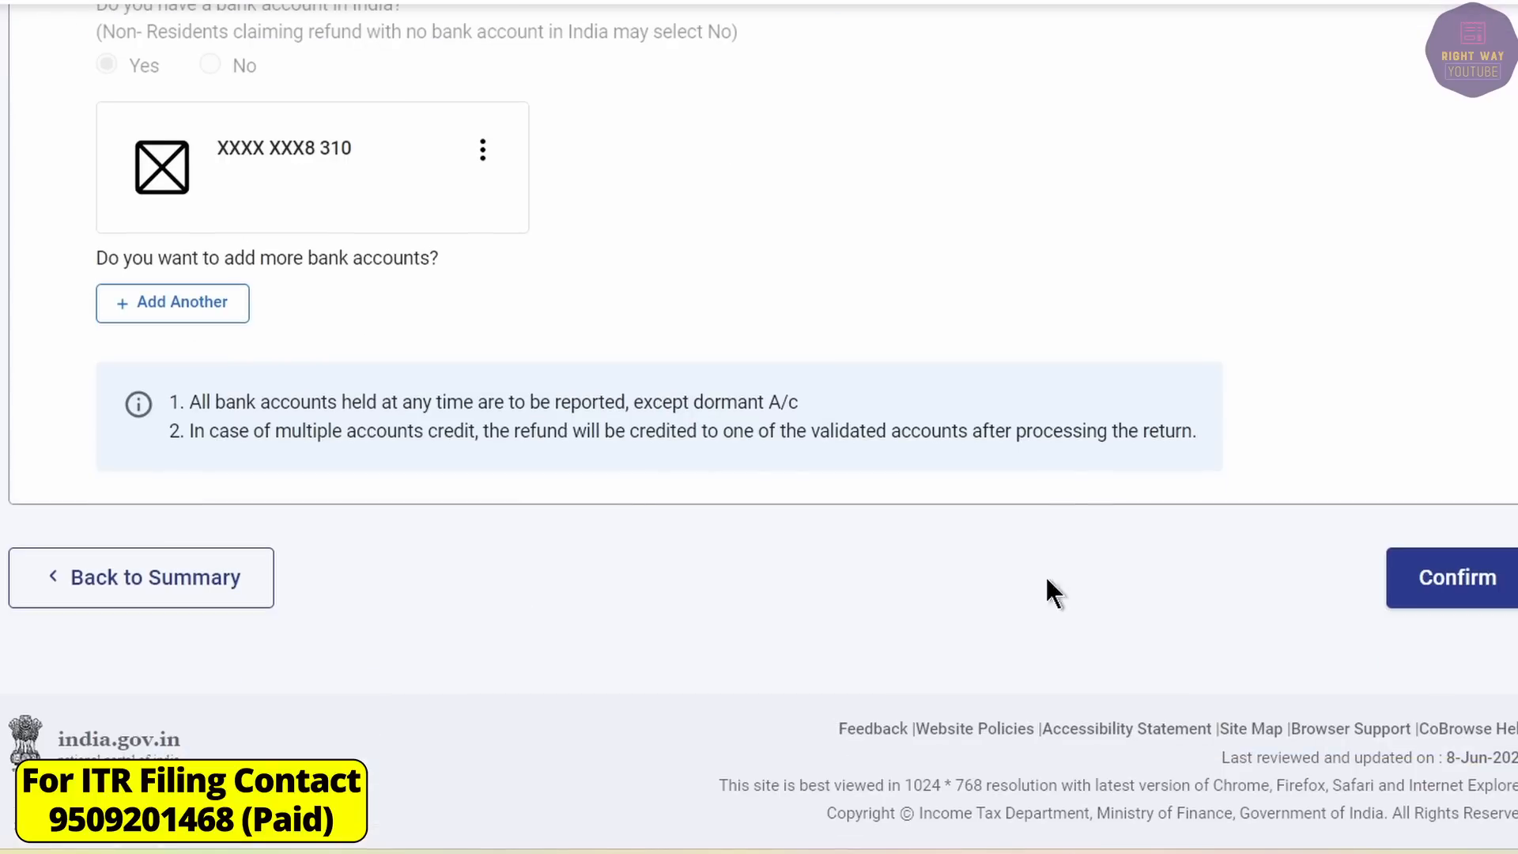
left_click(1468, 581)
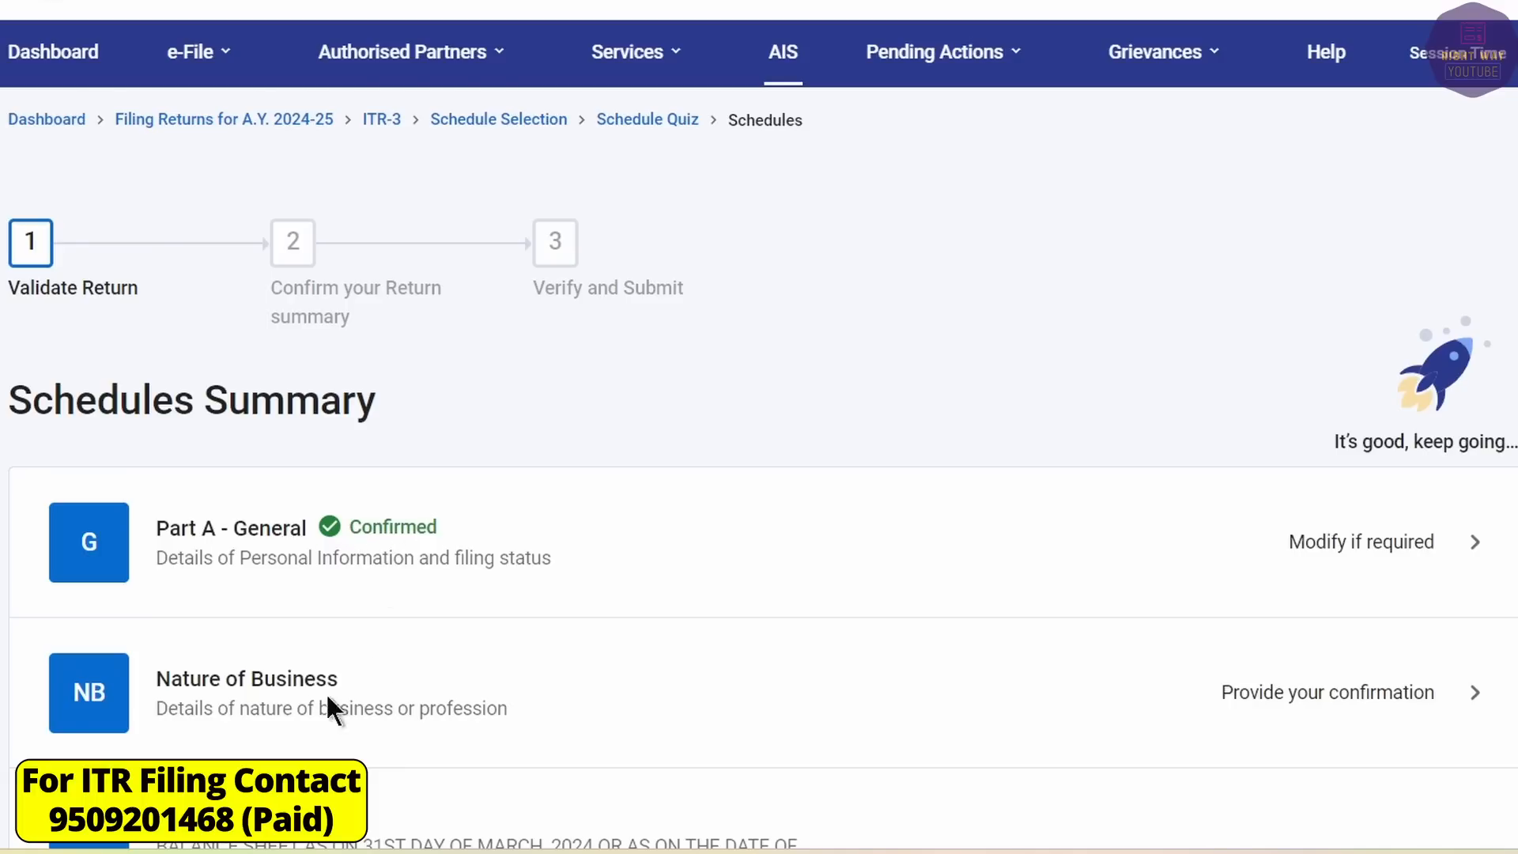
Add code 13010 -Investment activities with the trade name and a share-trading description, then confirm.
left_click(490, 696)
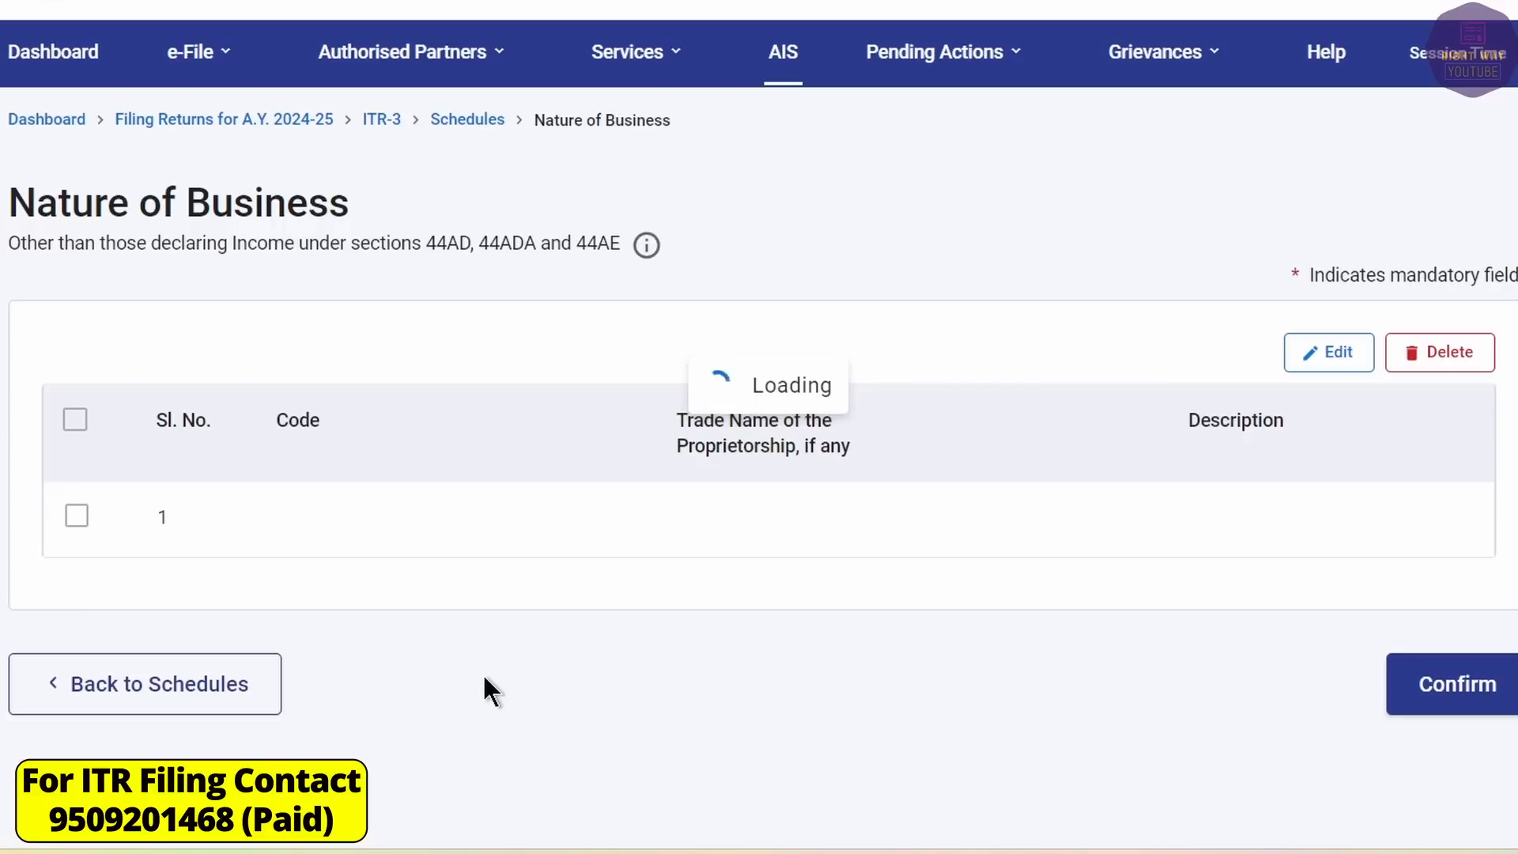
left_click(108, 439)
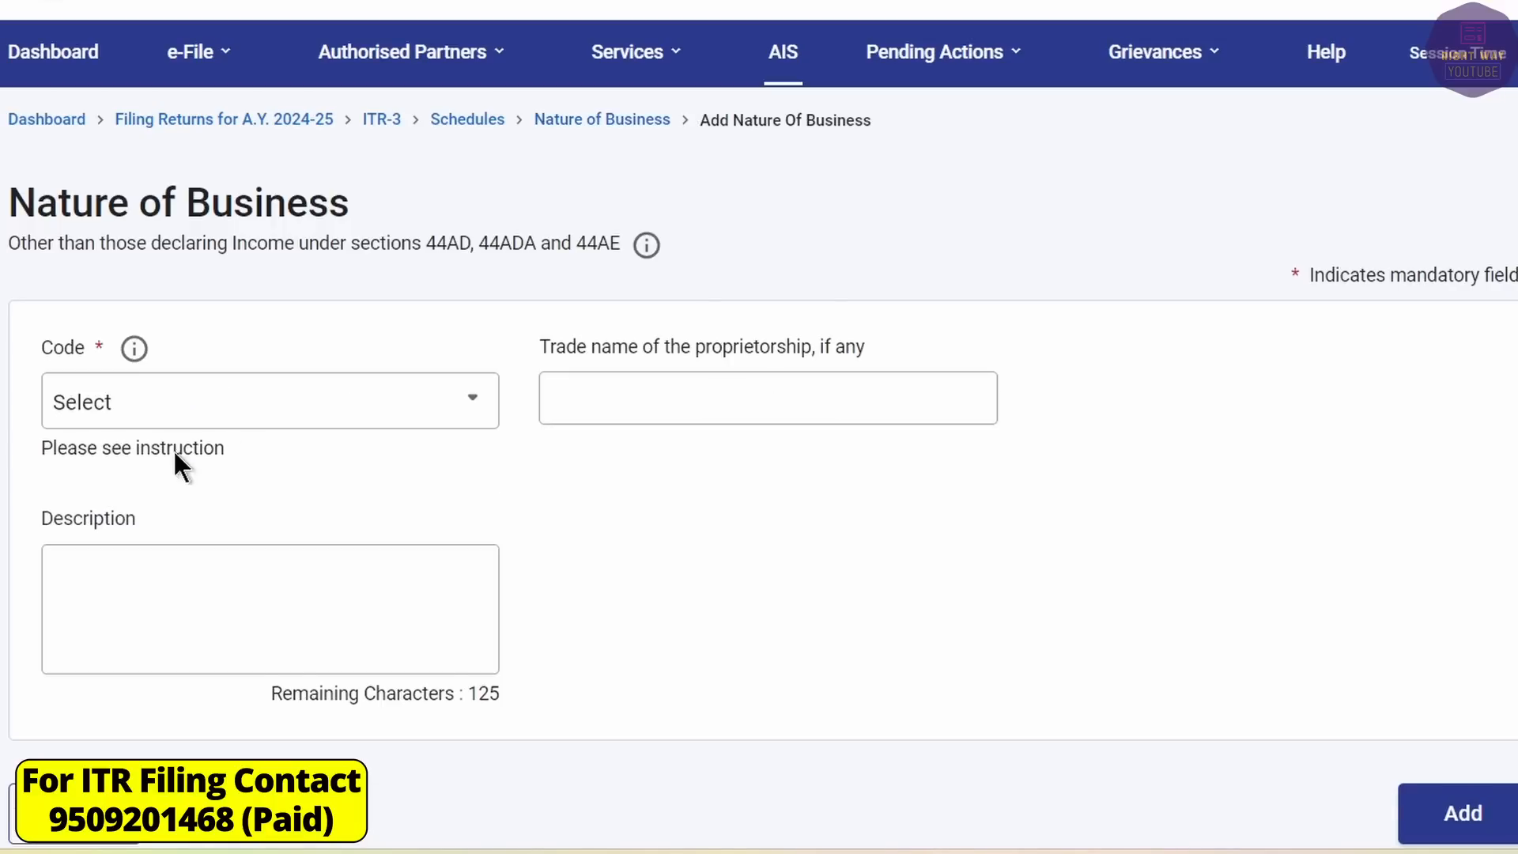
left_click(239, 410)
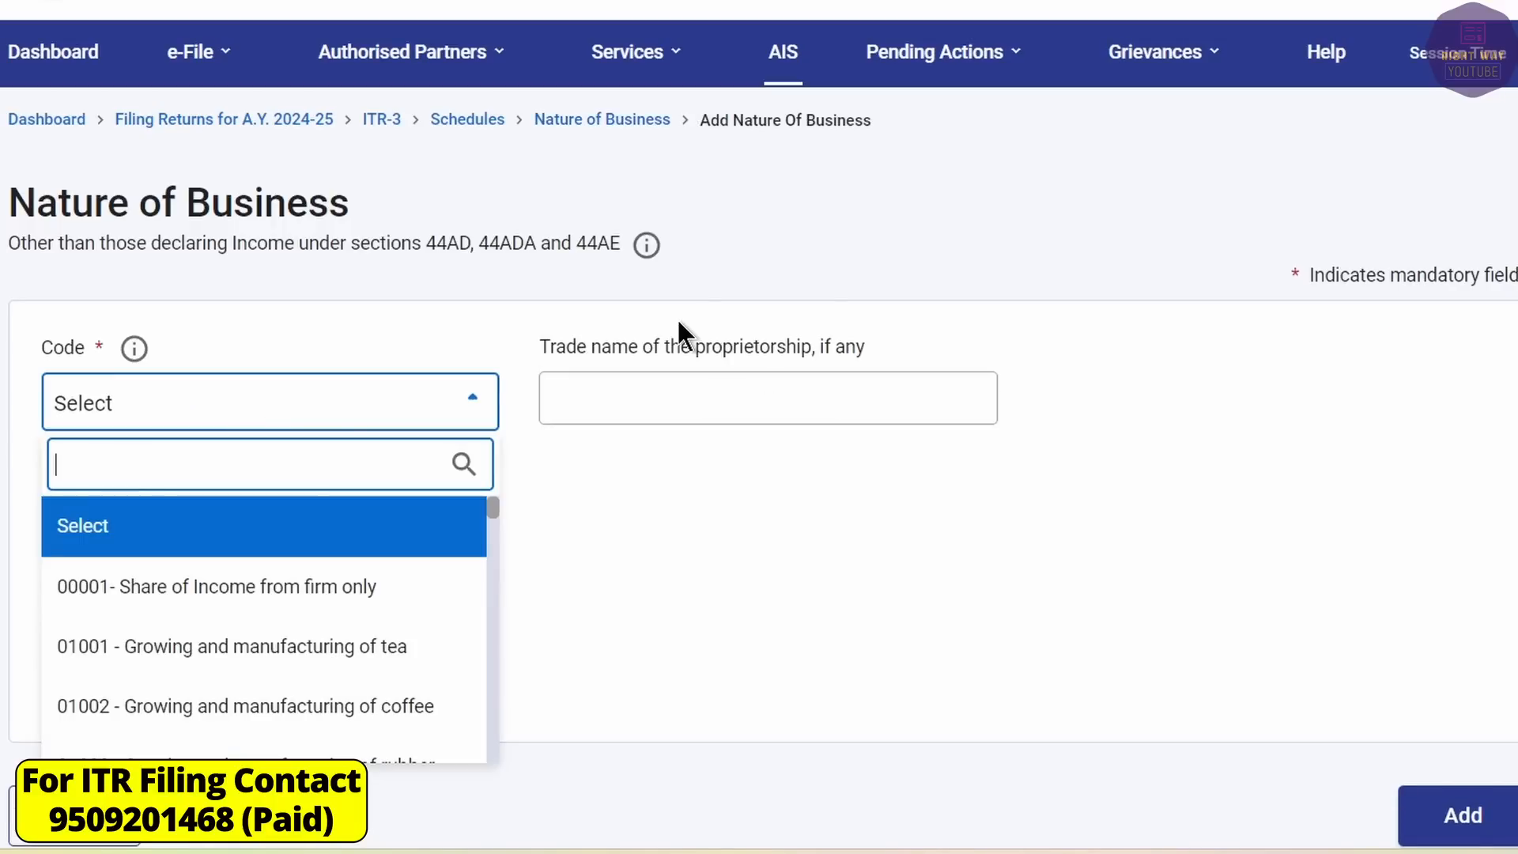
type("inves")
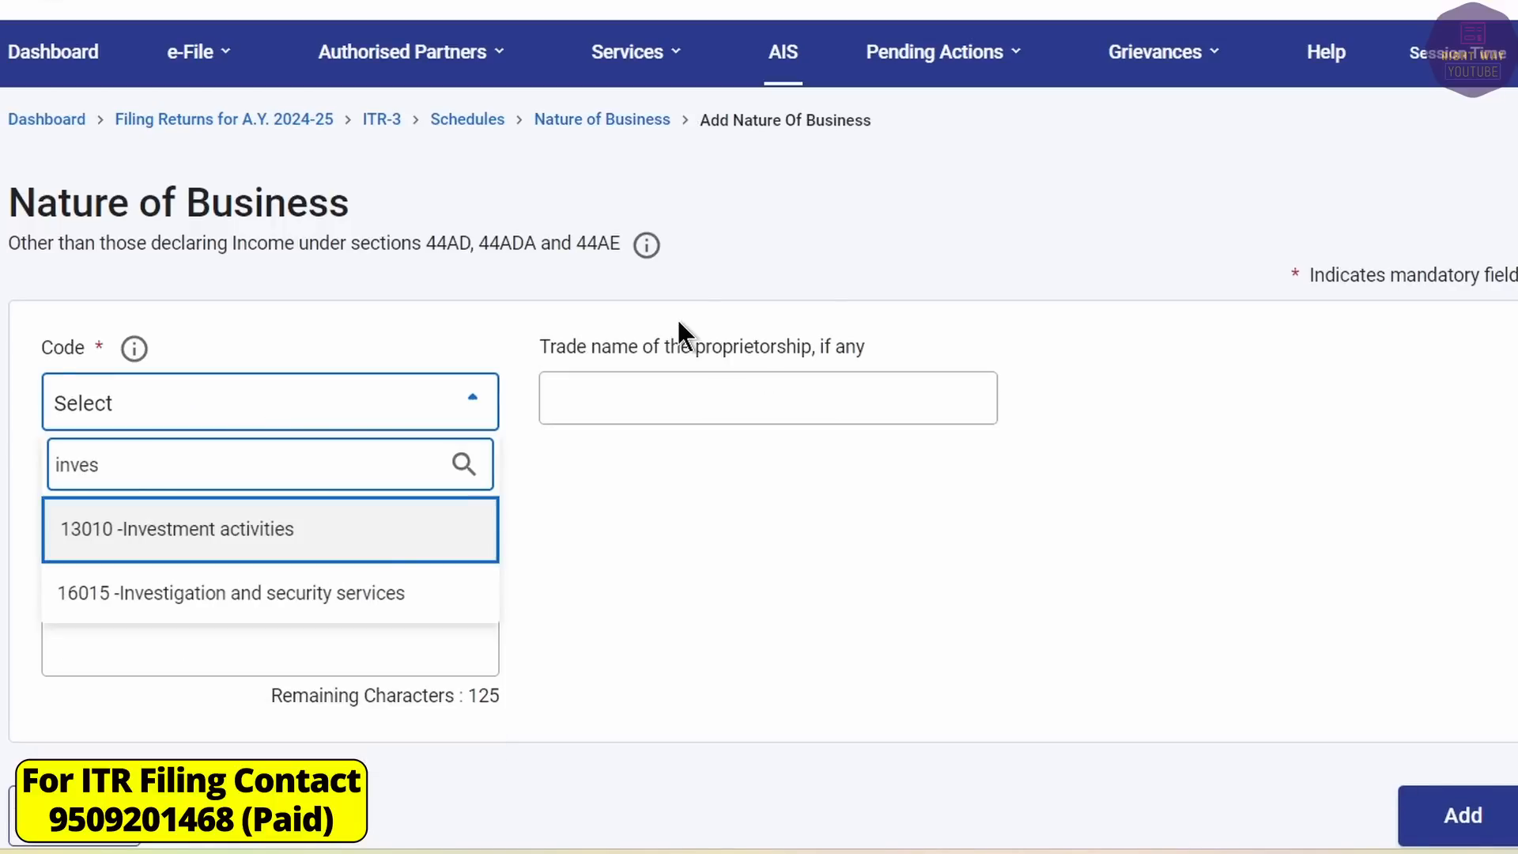
left_click(216, 535)
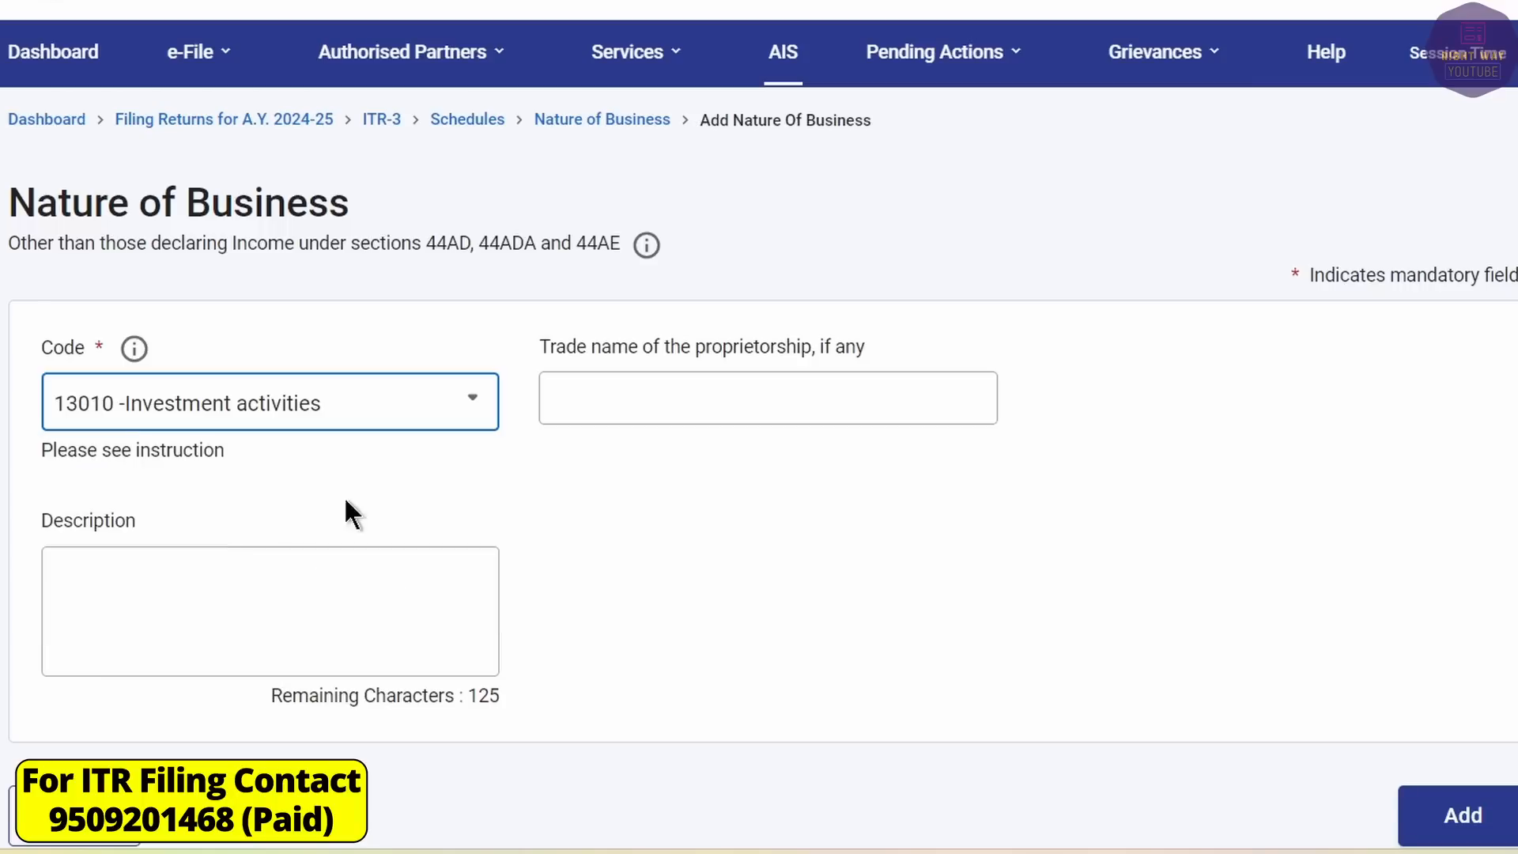
left_click(598, 391)
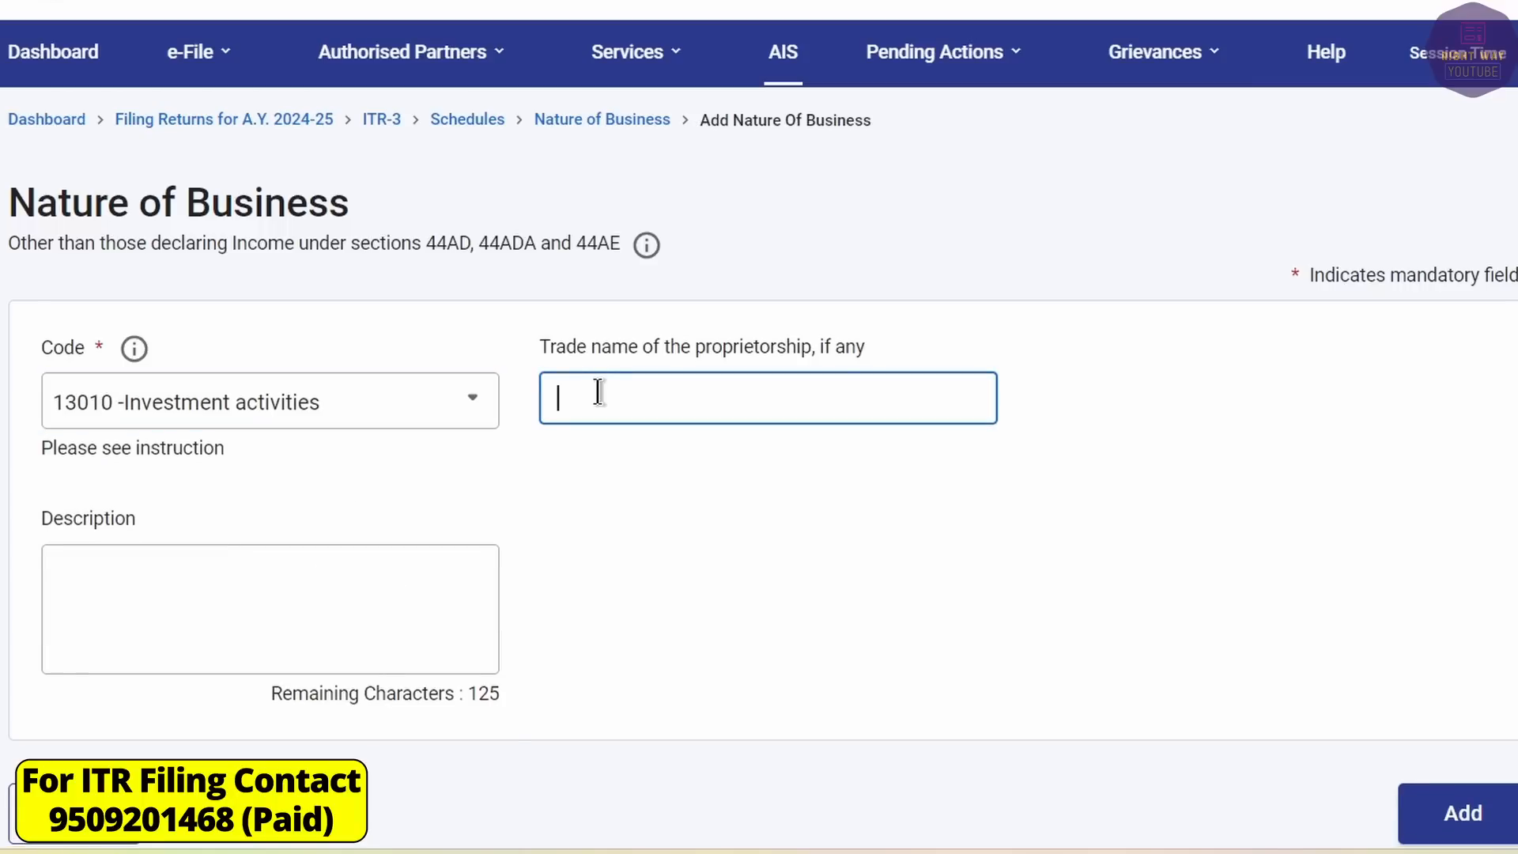
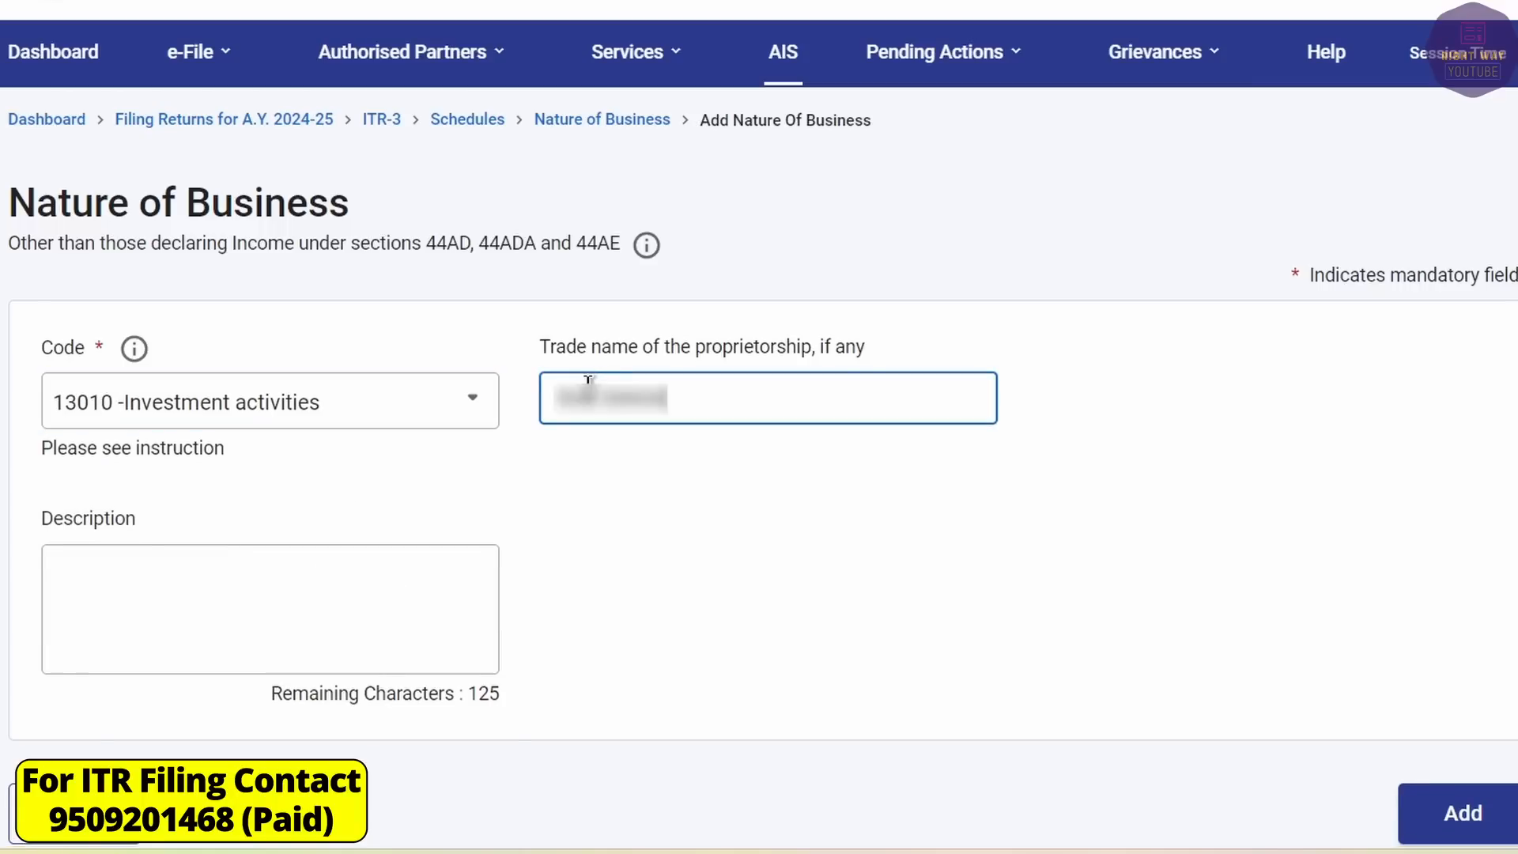
key("Tab")
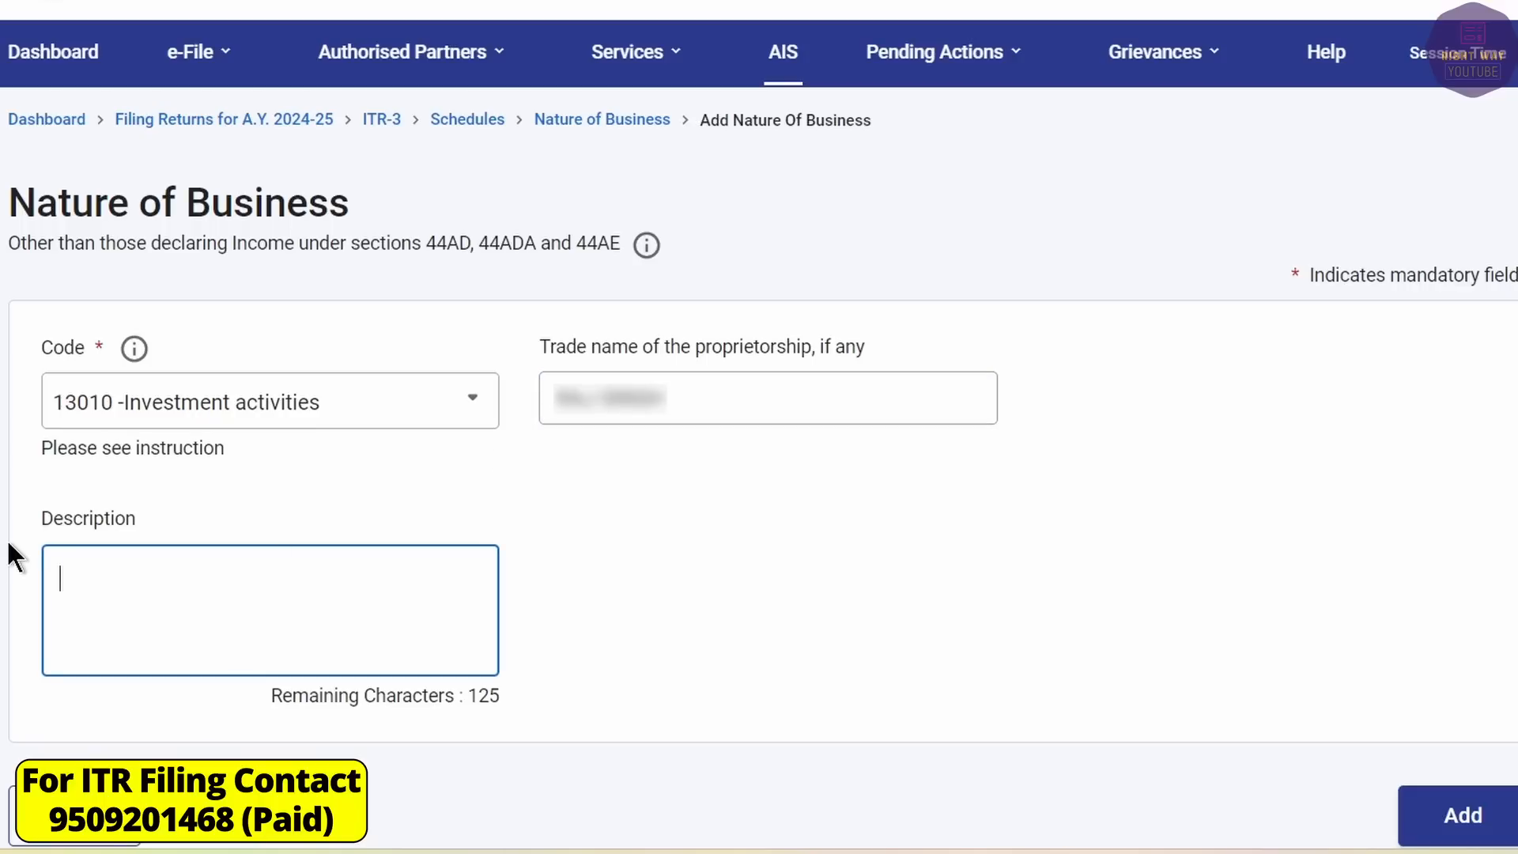
type("TADING IN SHARE MARKET LIKE INTRADAY, FNO, SHORT TERM AND LONG TERM")
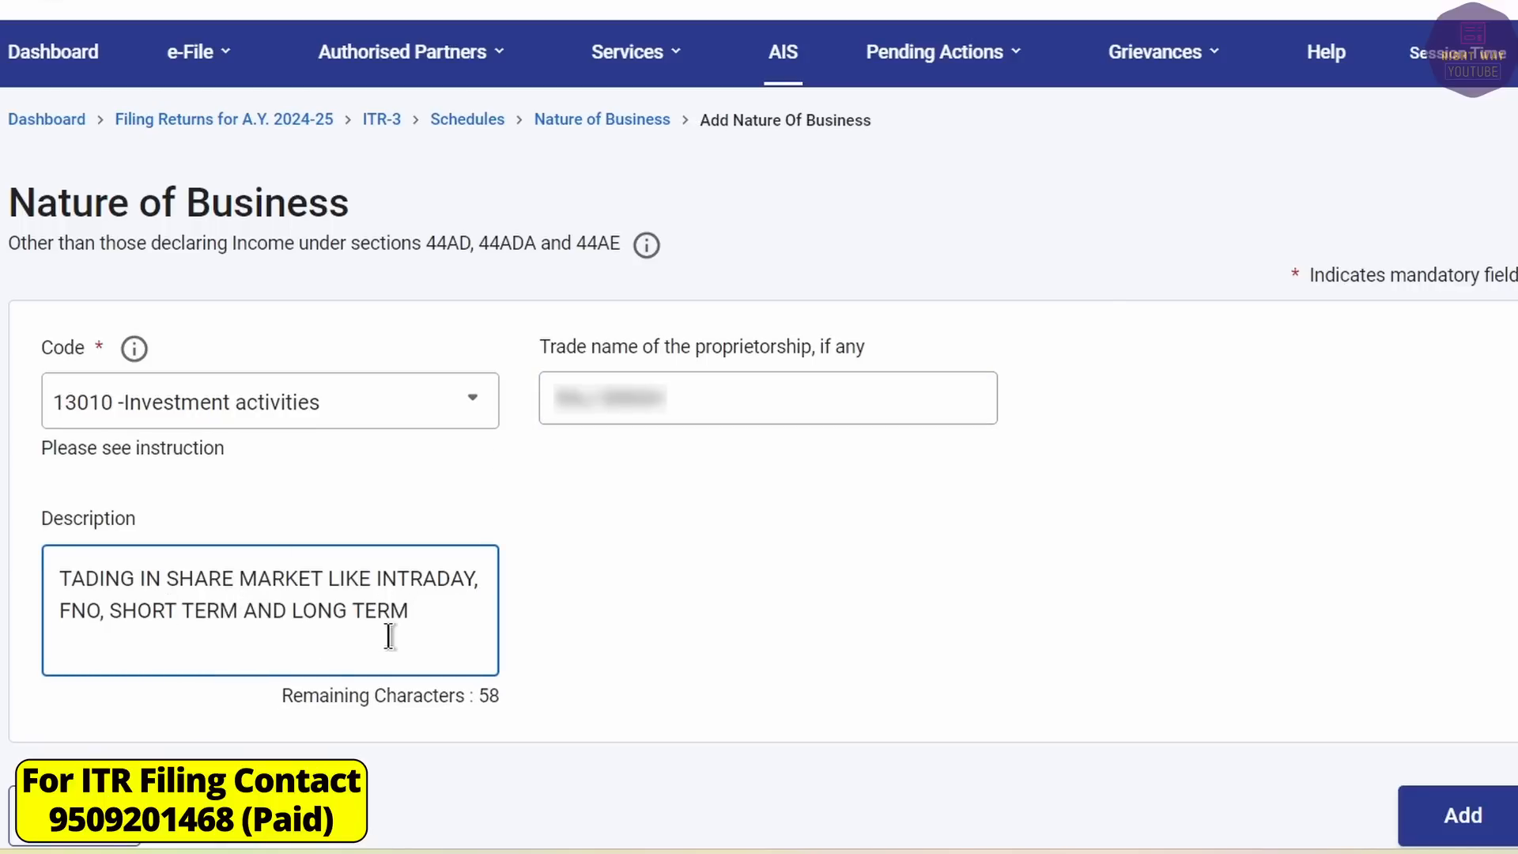
left_click(1462, 815)
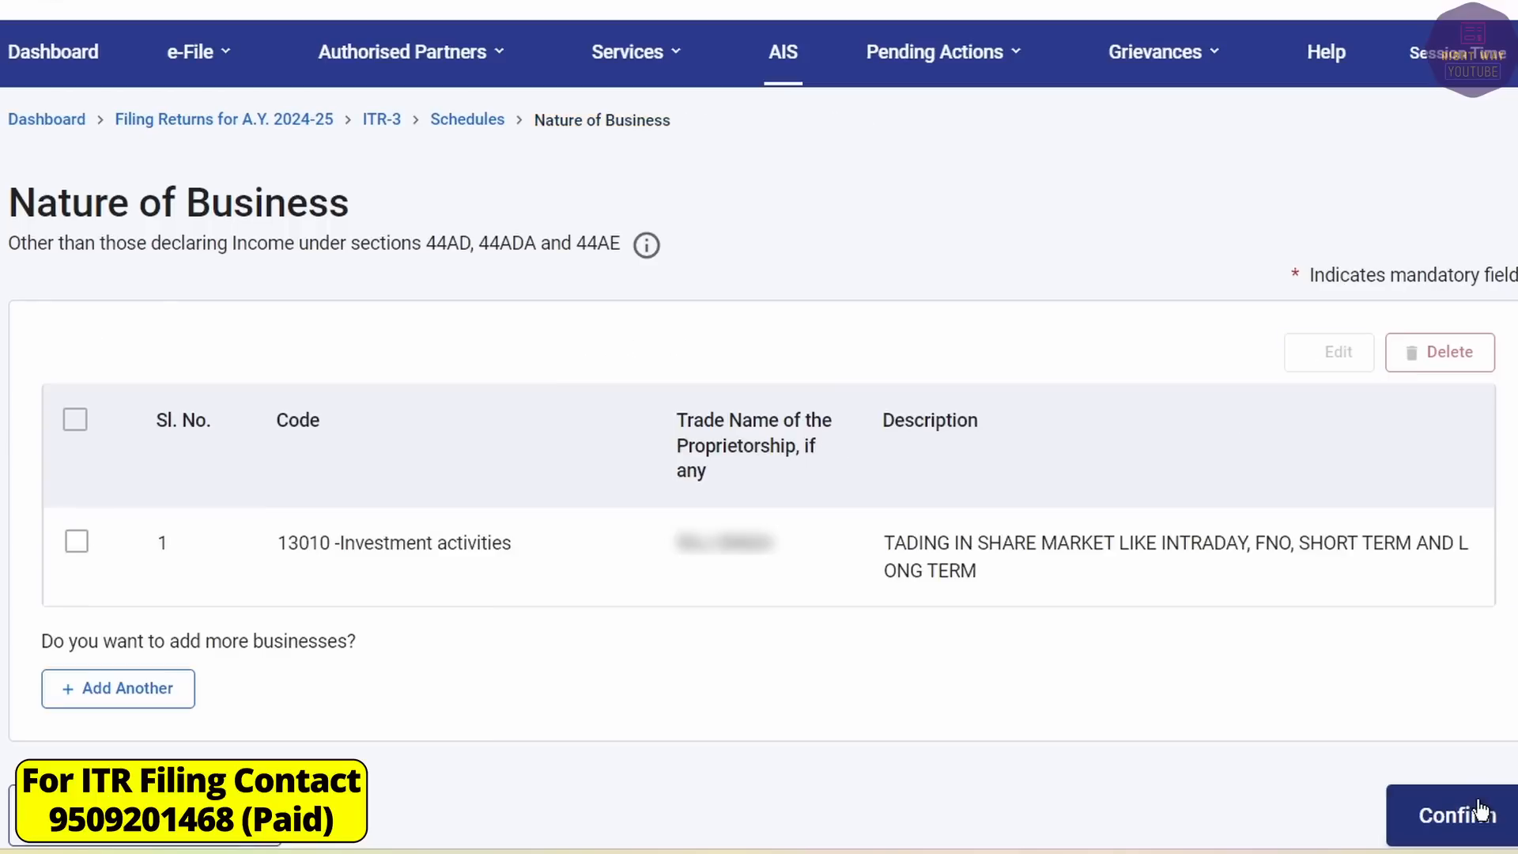
left_click(1462, 815)
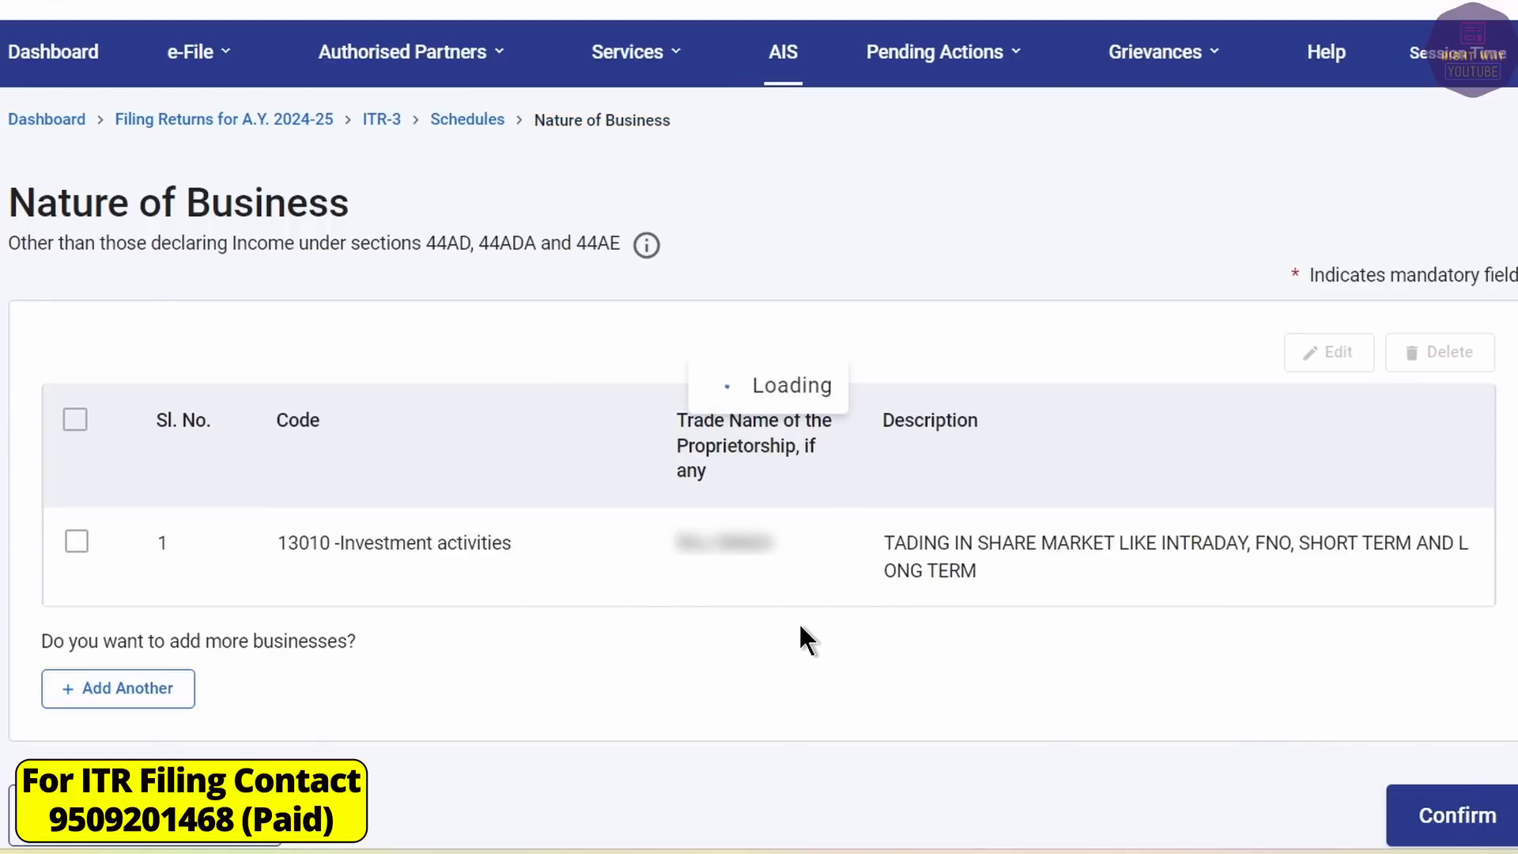
Enter and save the four No Account Cases amounts in Part A - BS, then confirm it.
scroll(369, 492, "down", 4)
left_click(368, 491)
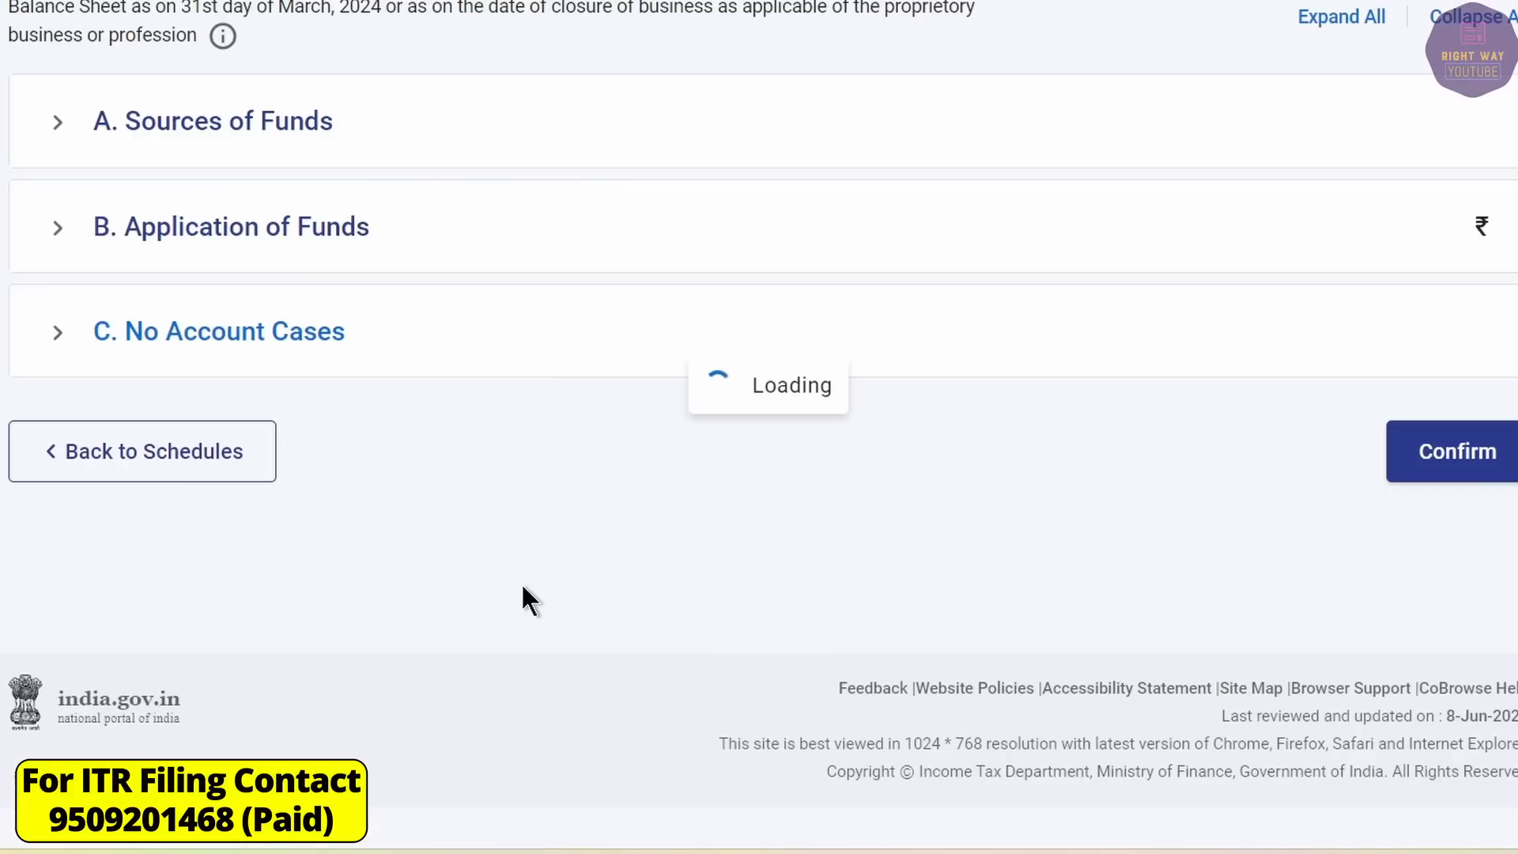
scroll(528, 586, "up", 3)
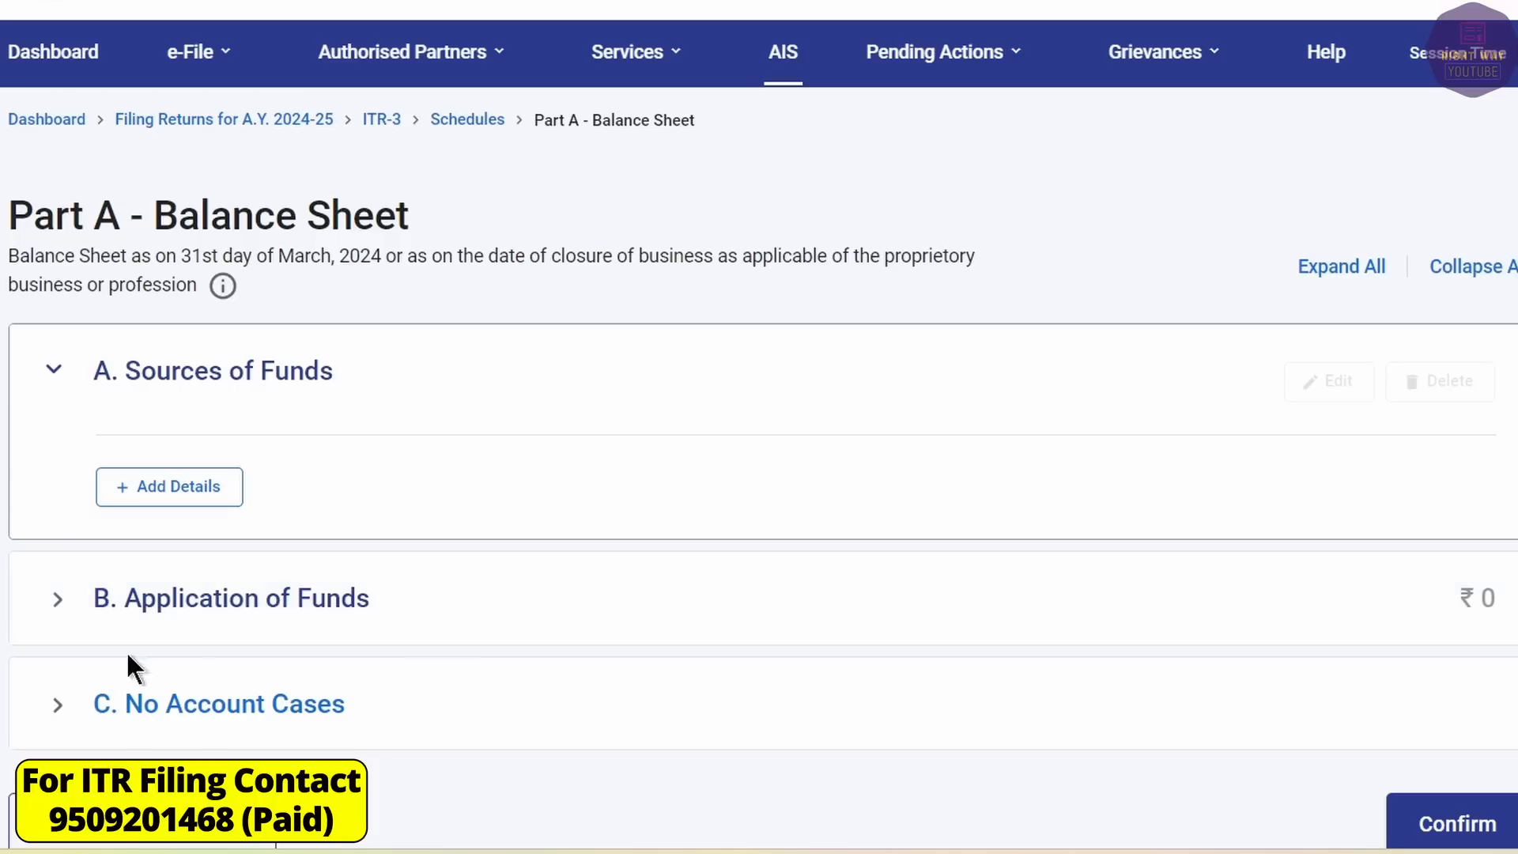
left_click(56, 706)
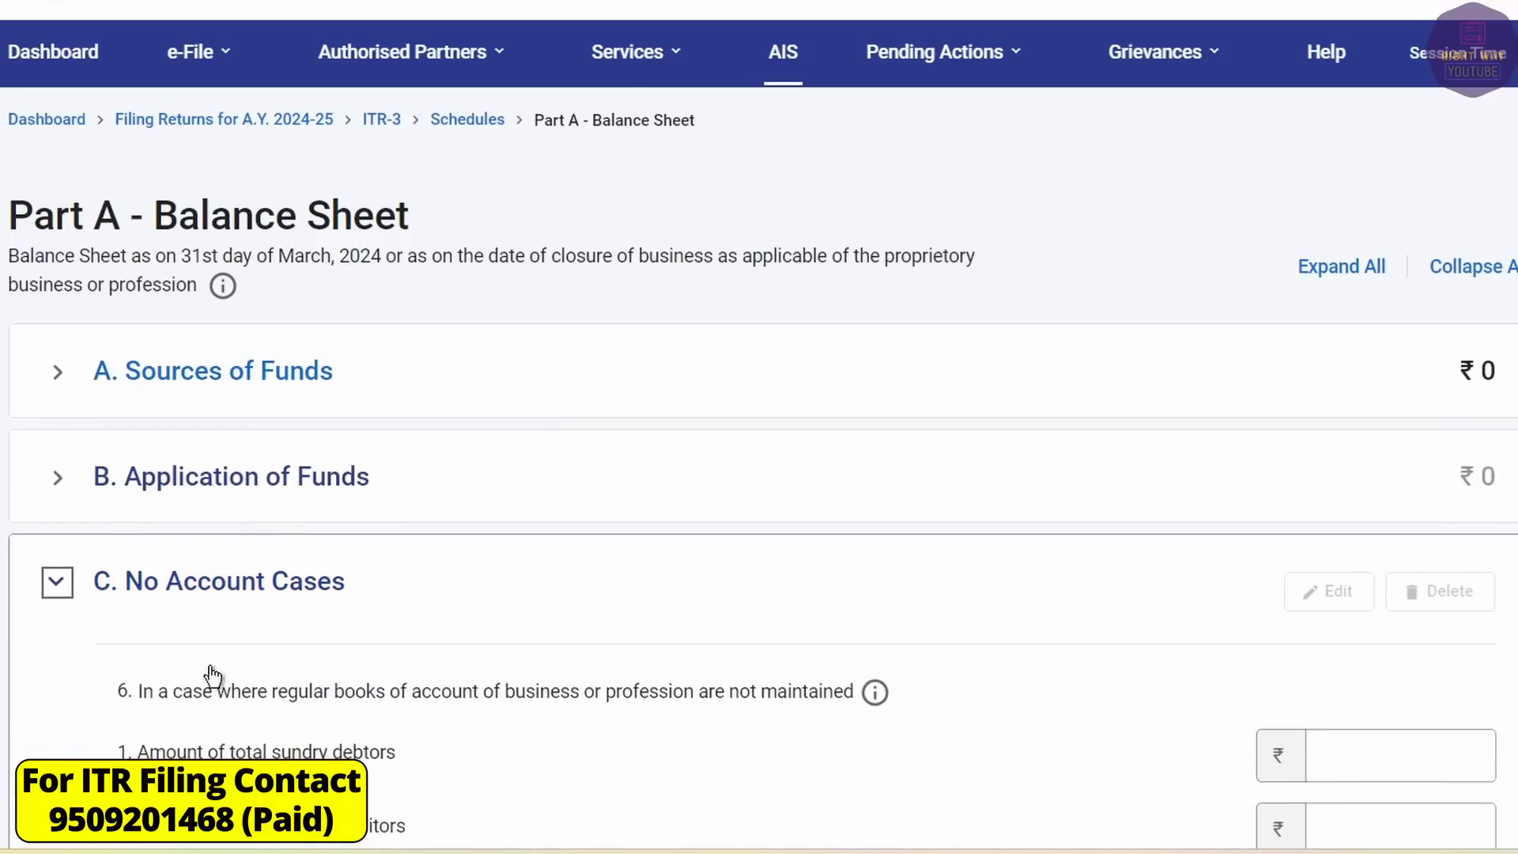
scroll(342, 667, "down", 4)
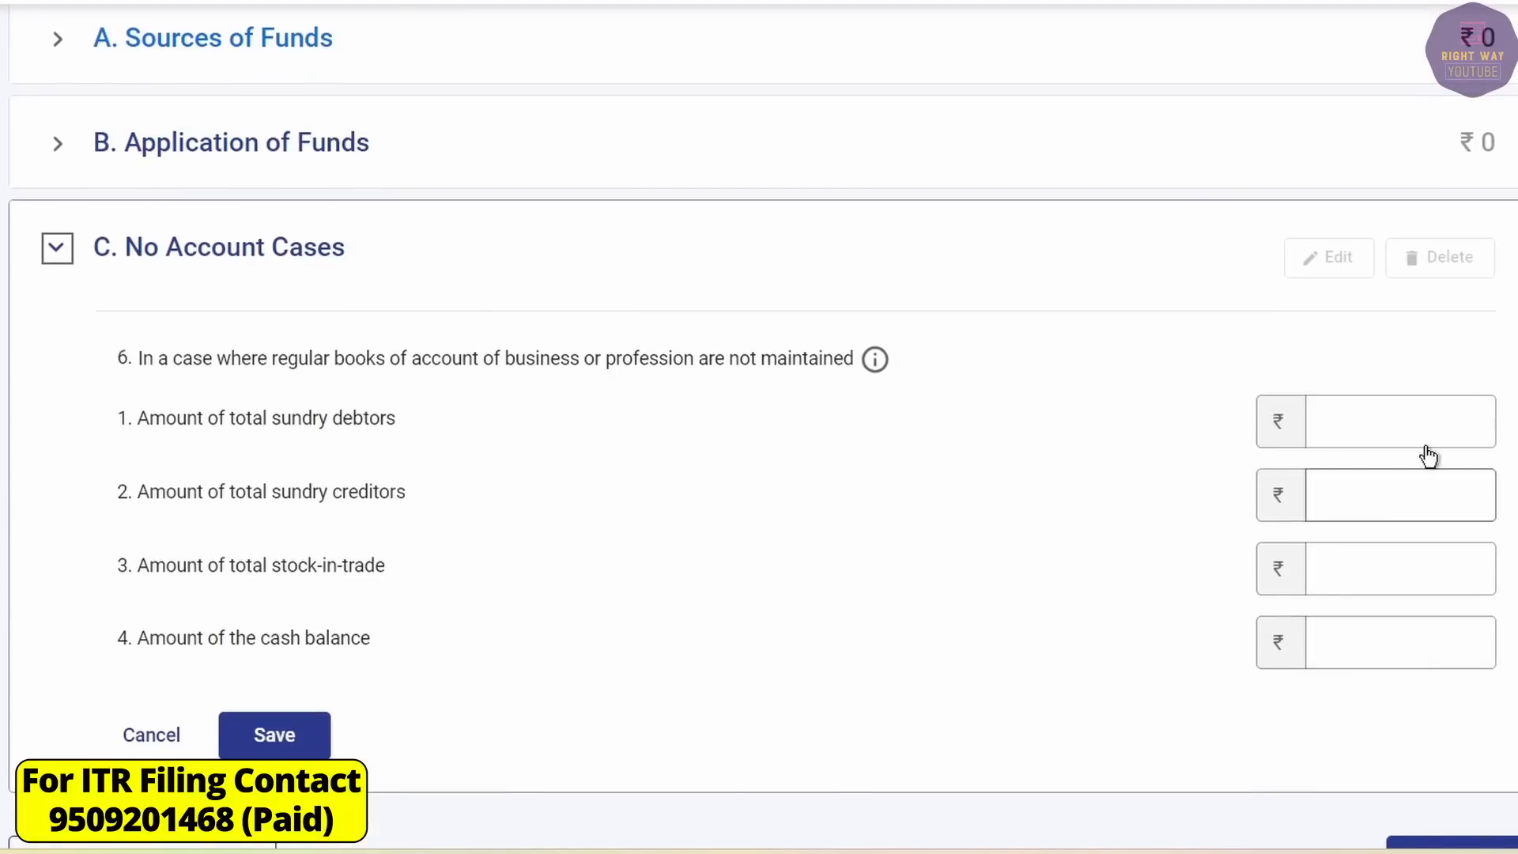
left_click(1431, 419)
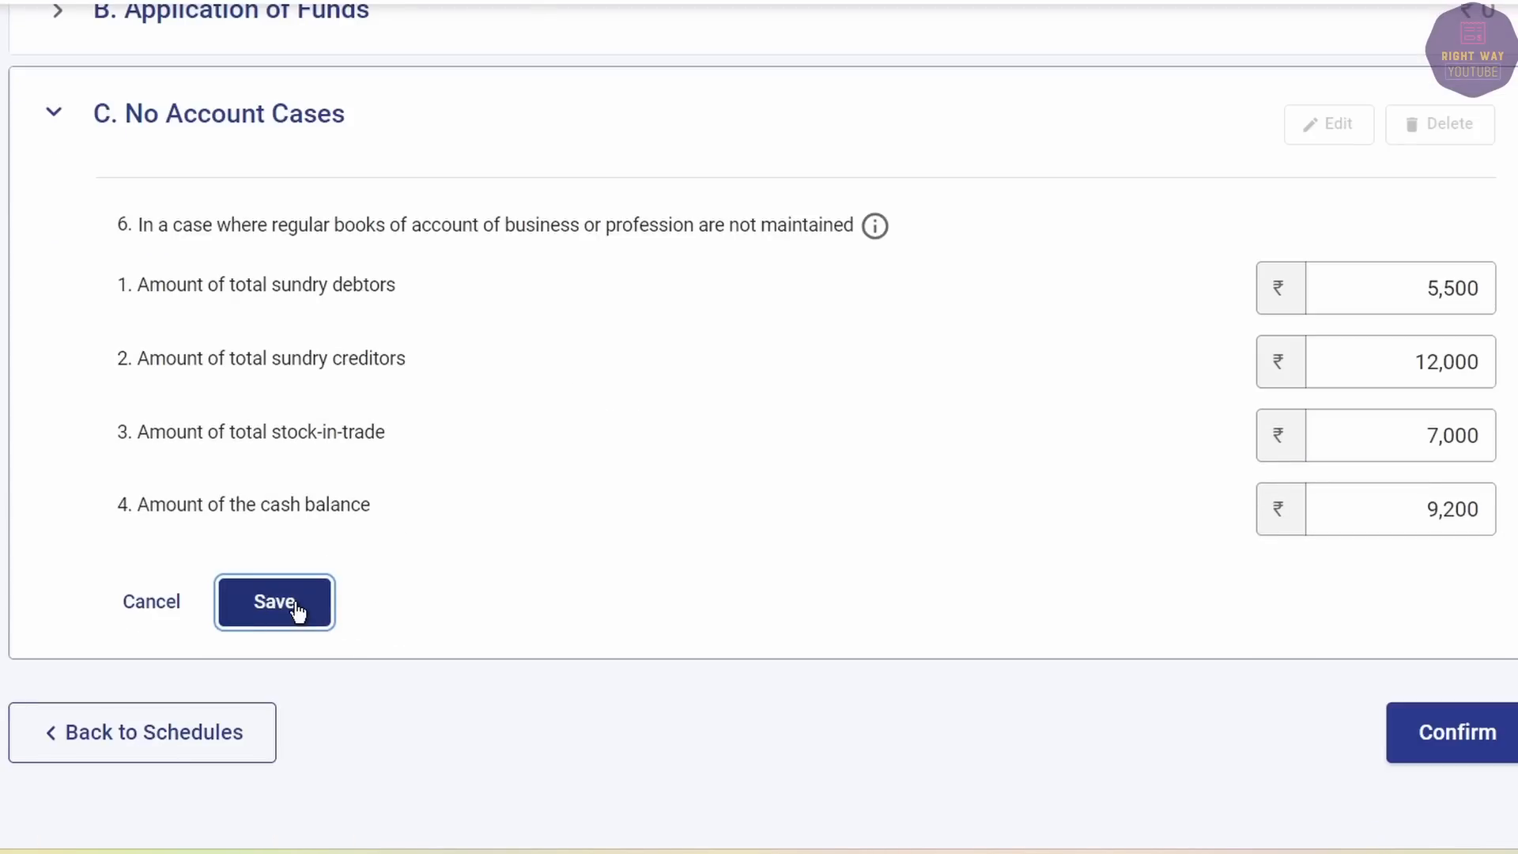
left_click(275, 600)
left_click(1504, 620)
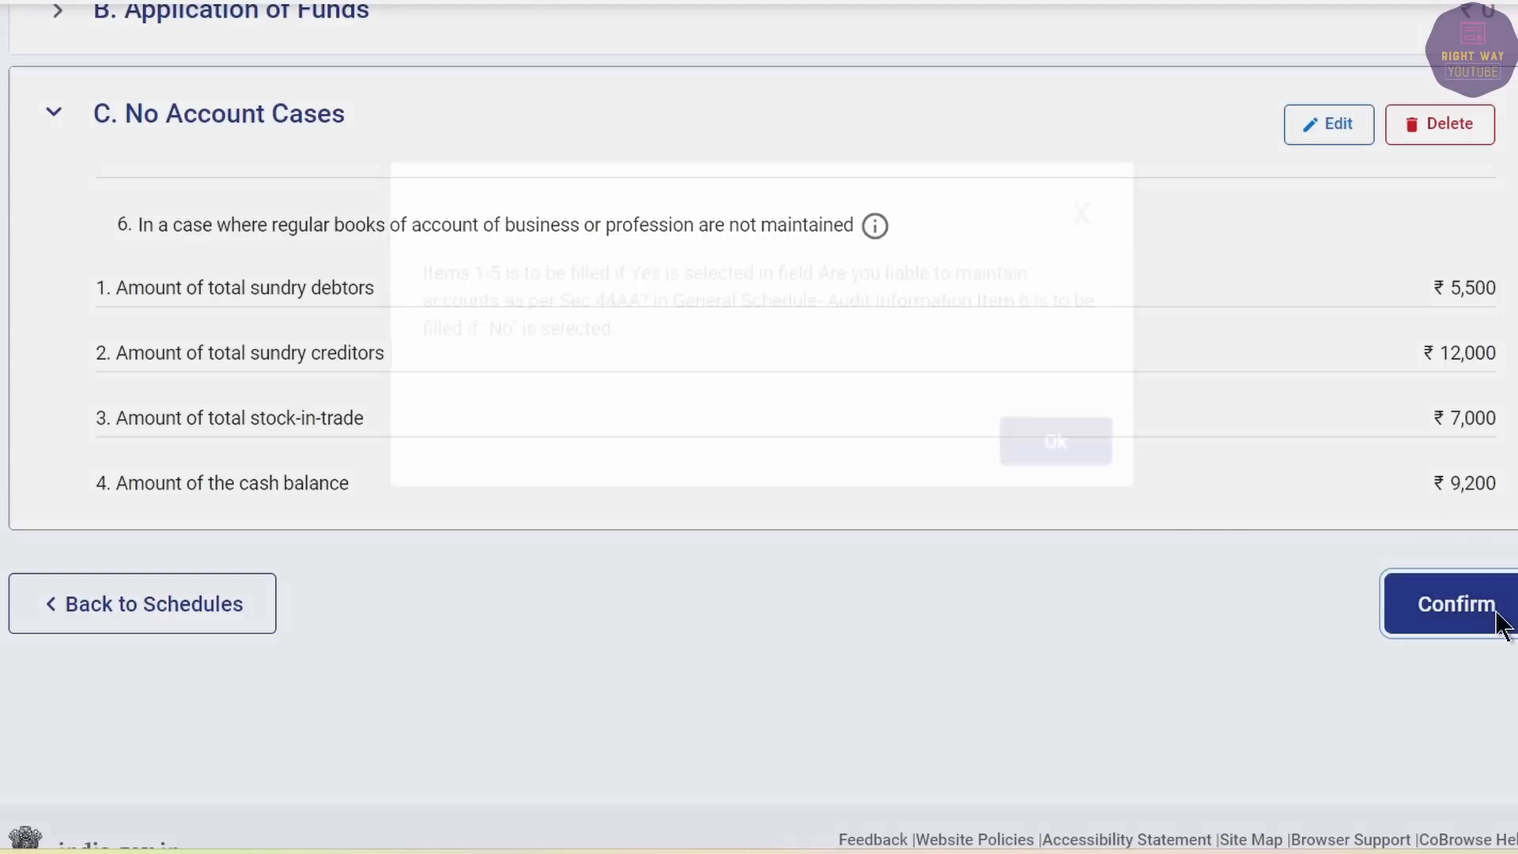
left_click(1072, 506)
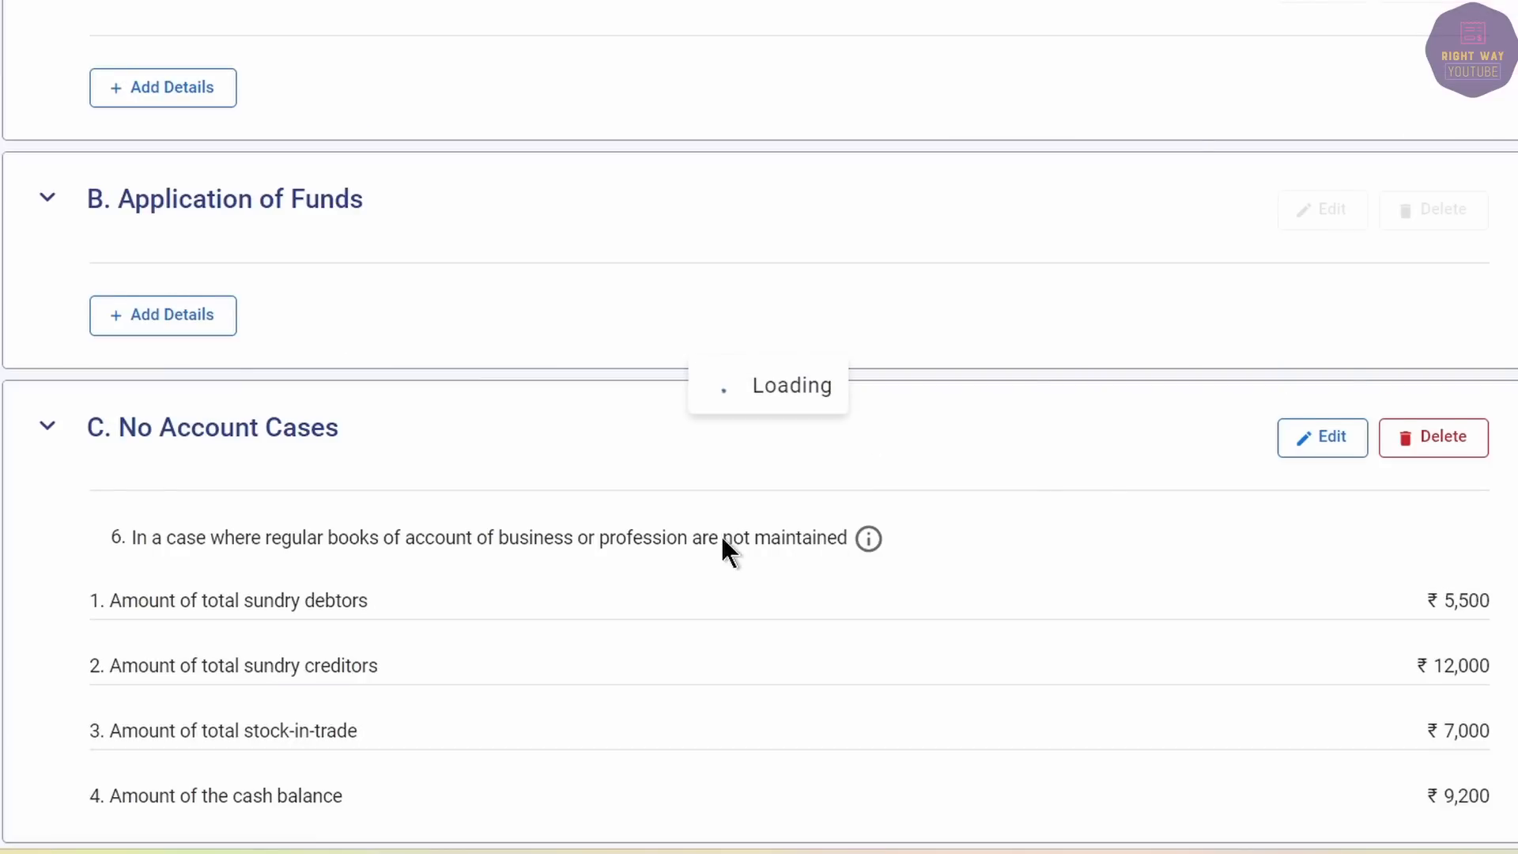
Confirm the Part A - Manufacturing Account schedule.
left_click(343, 540)
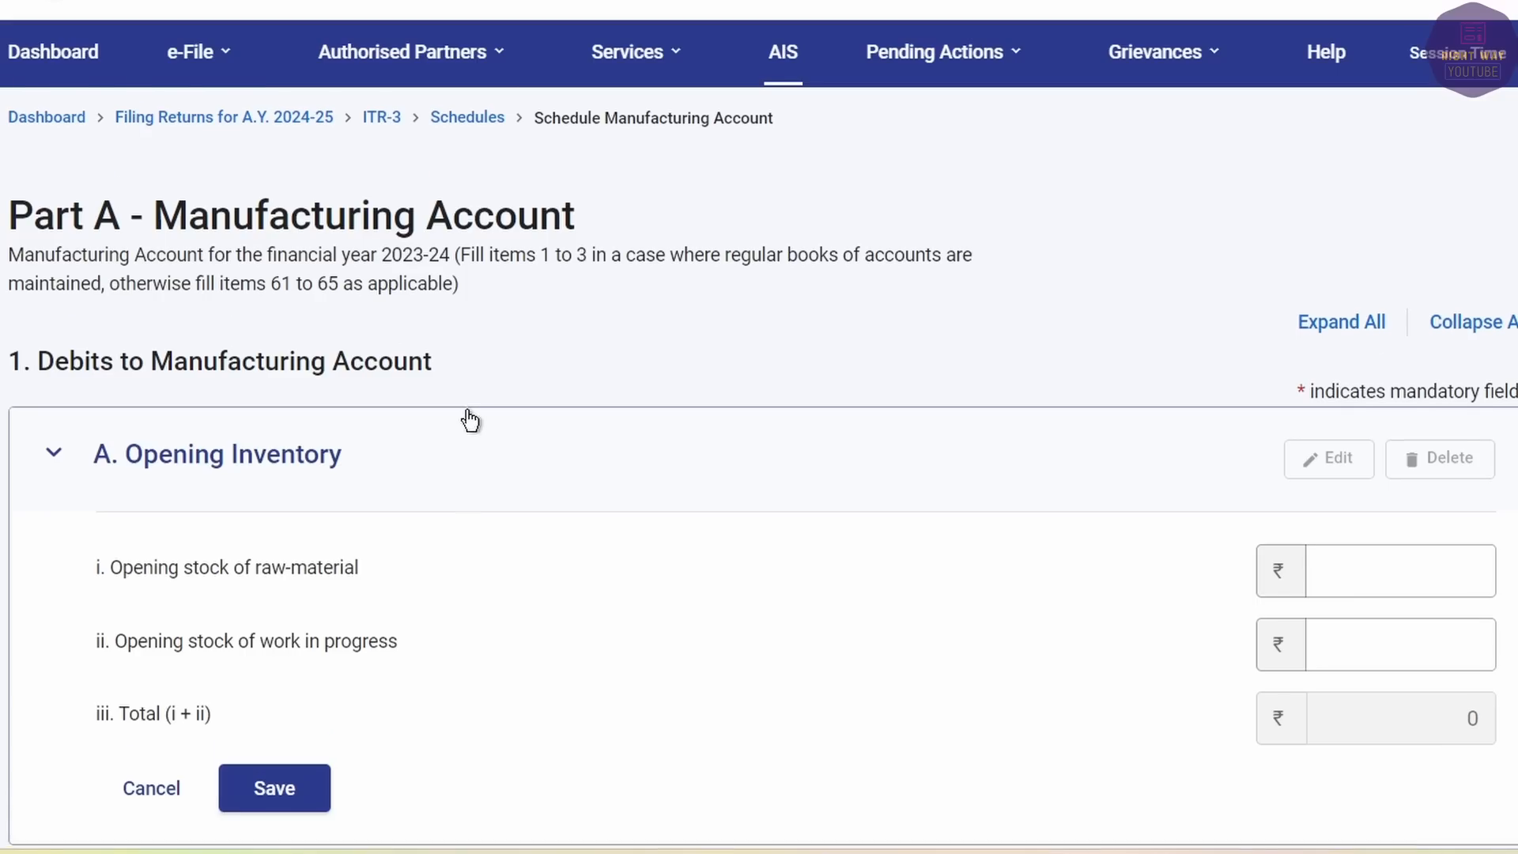
scroll(470, 419, "down", 12)
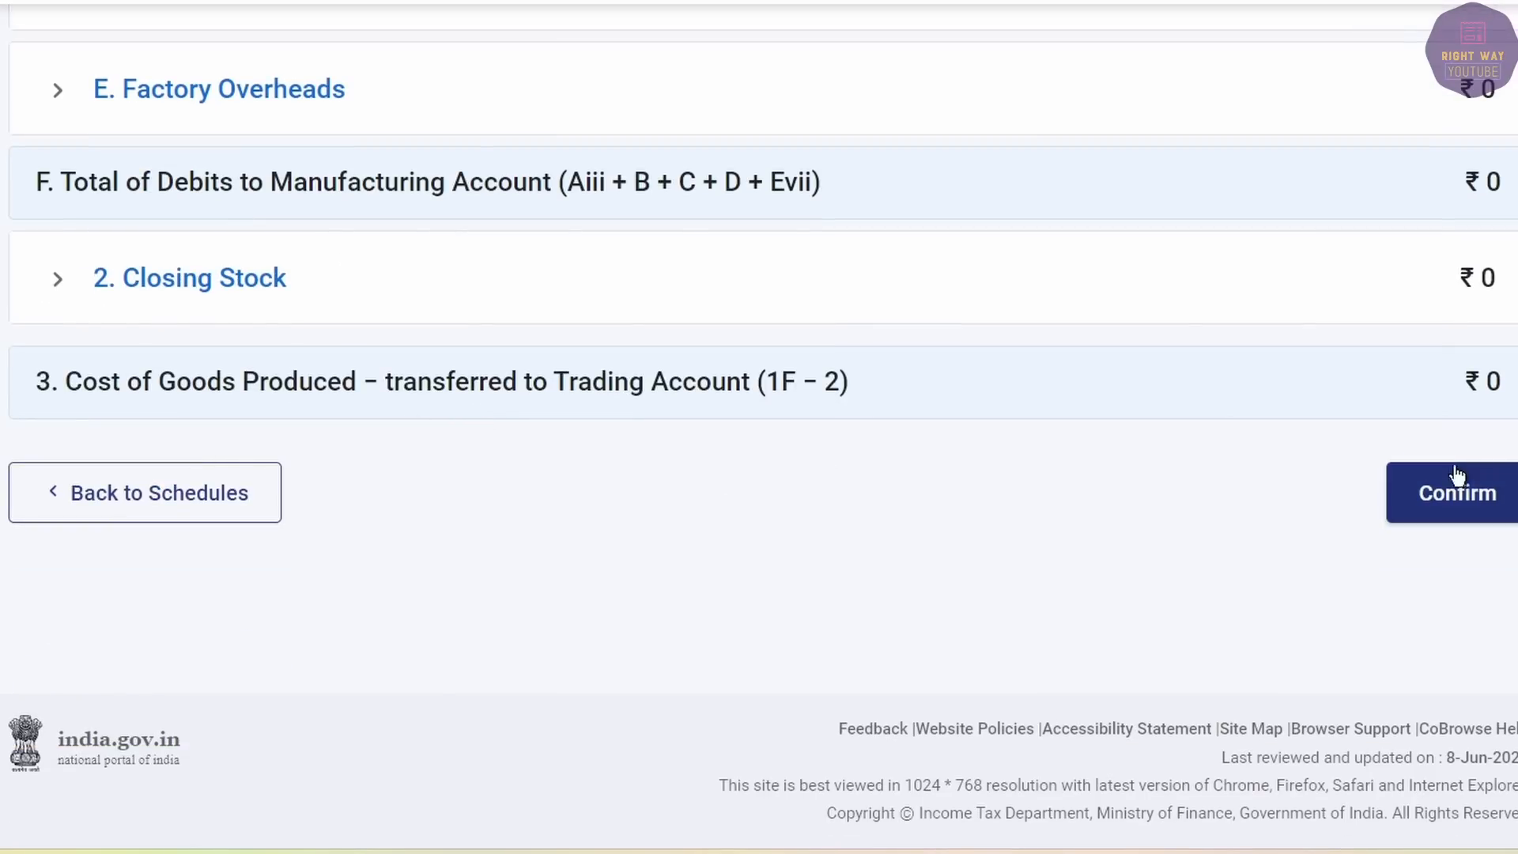
left_click(1458, 494)
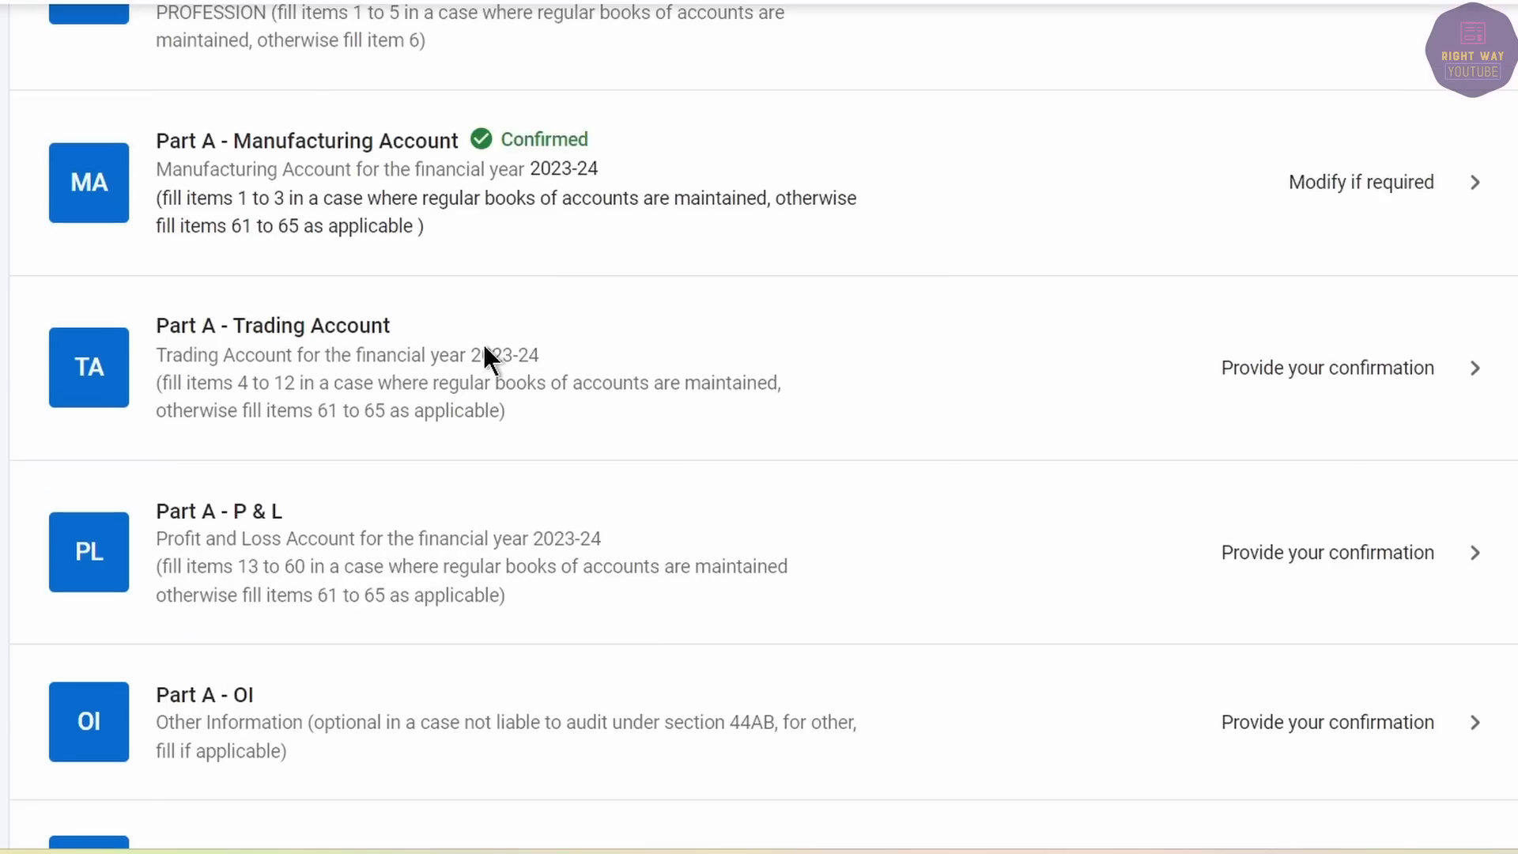
Open Part A - Trading Account and expand item 12 for the intraday trading fields.
left_click(448, 348)
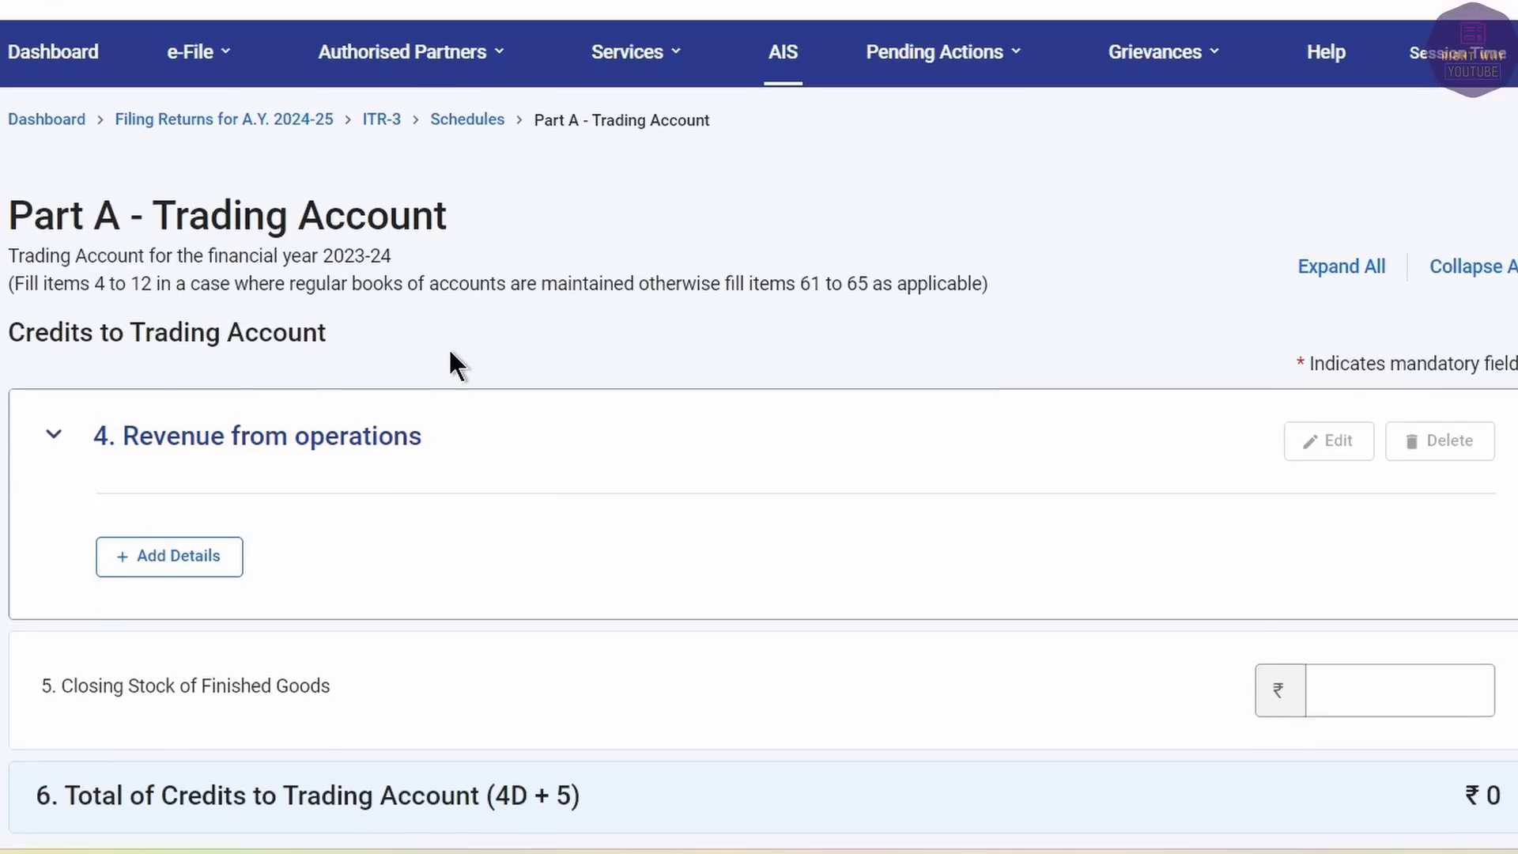
scroll(447, 364, "down", 12)
scroll(442, 372, "down", 2)
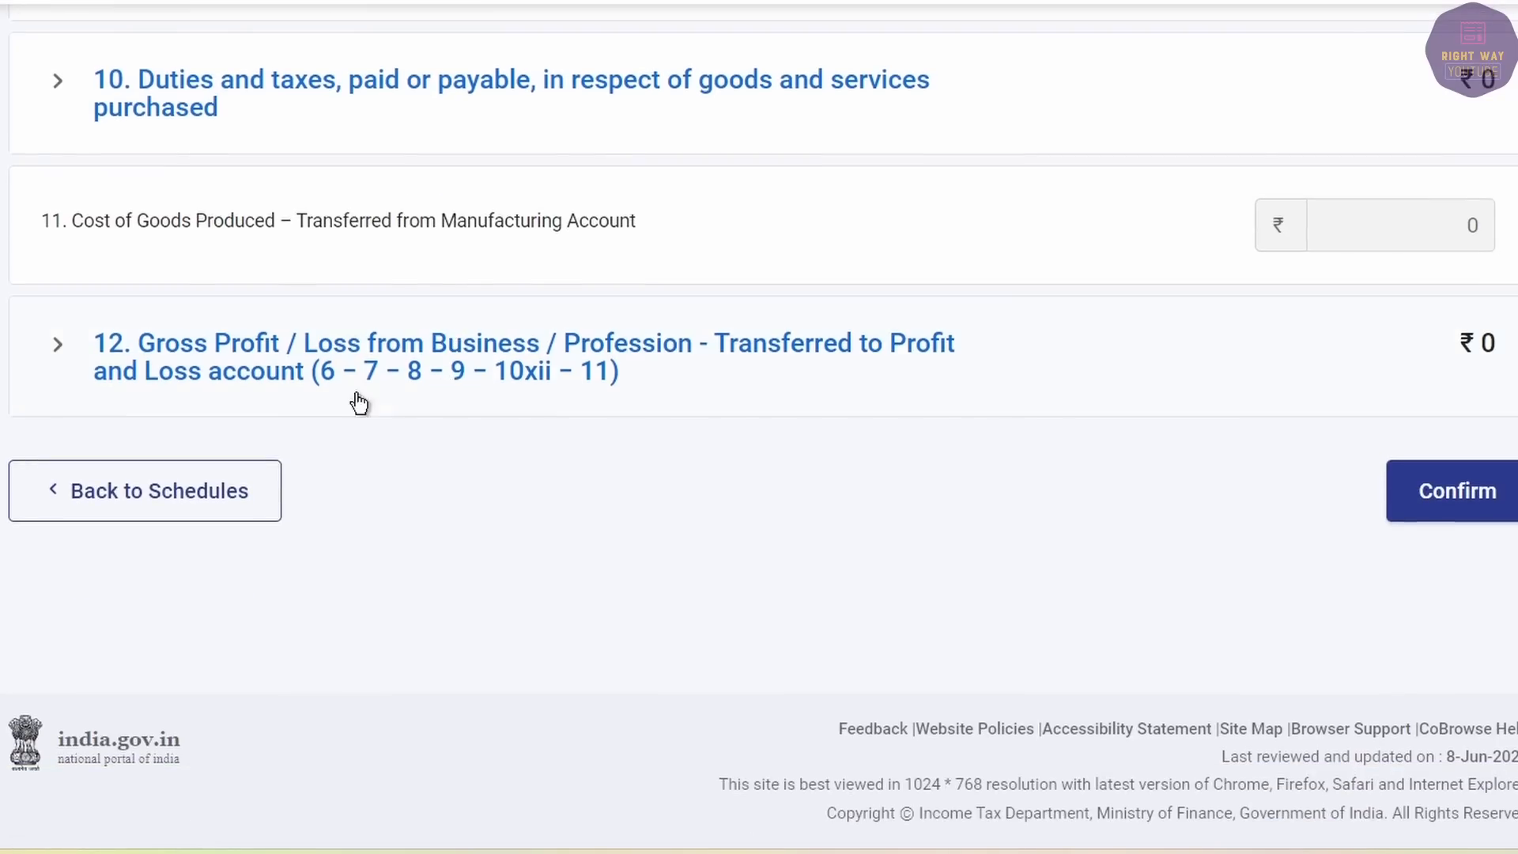
left_click(57, 342)
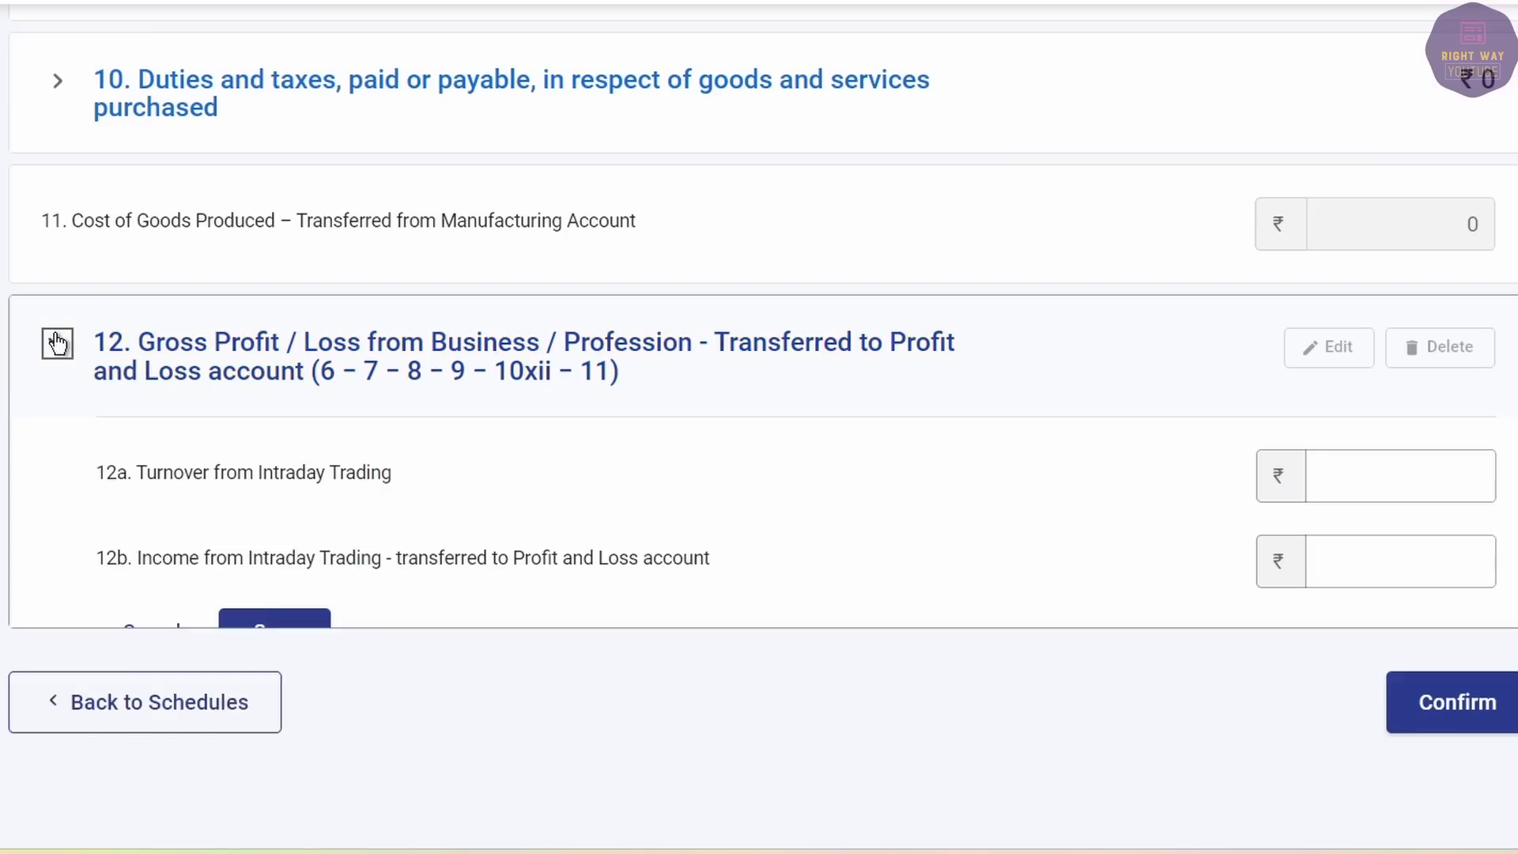
left_click_drag(184, 469, 381, 476)
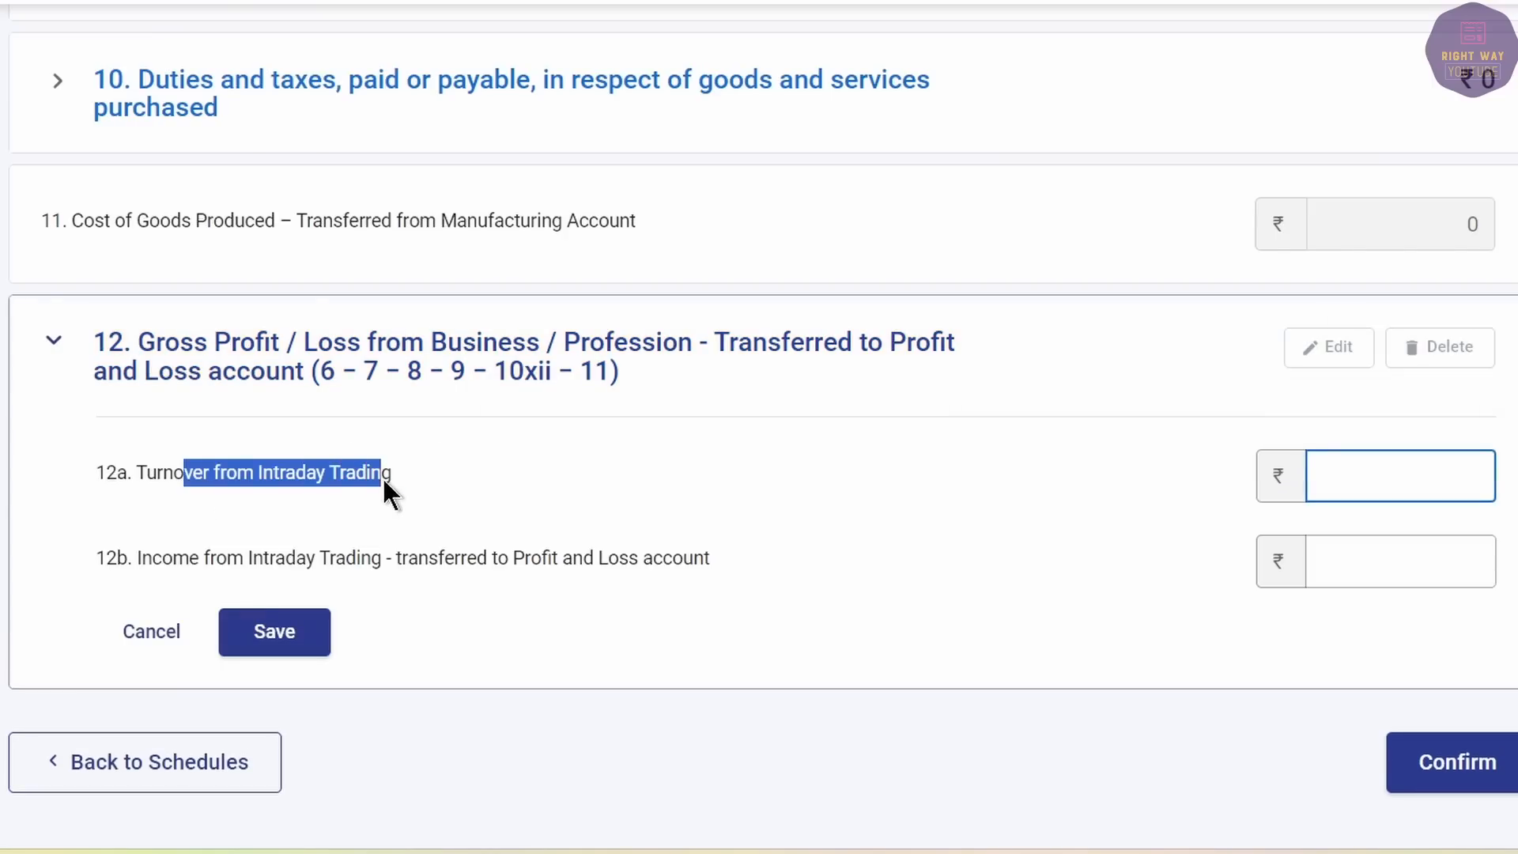
left_click_drag(227, 558, 727, 577)
Look up the intraday turnover and profit figures in the stocks capital gains Excel workbook.
left_click(1383, 560)
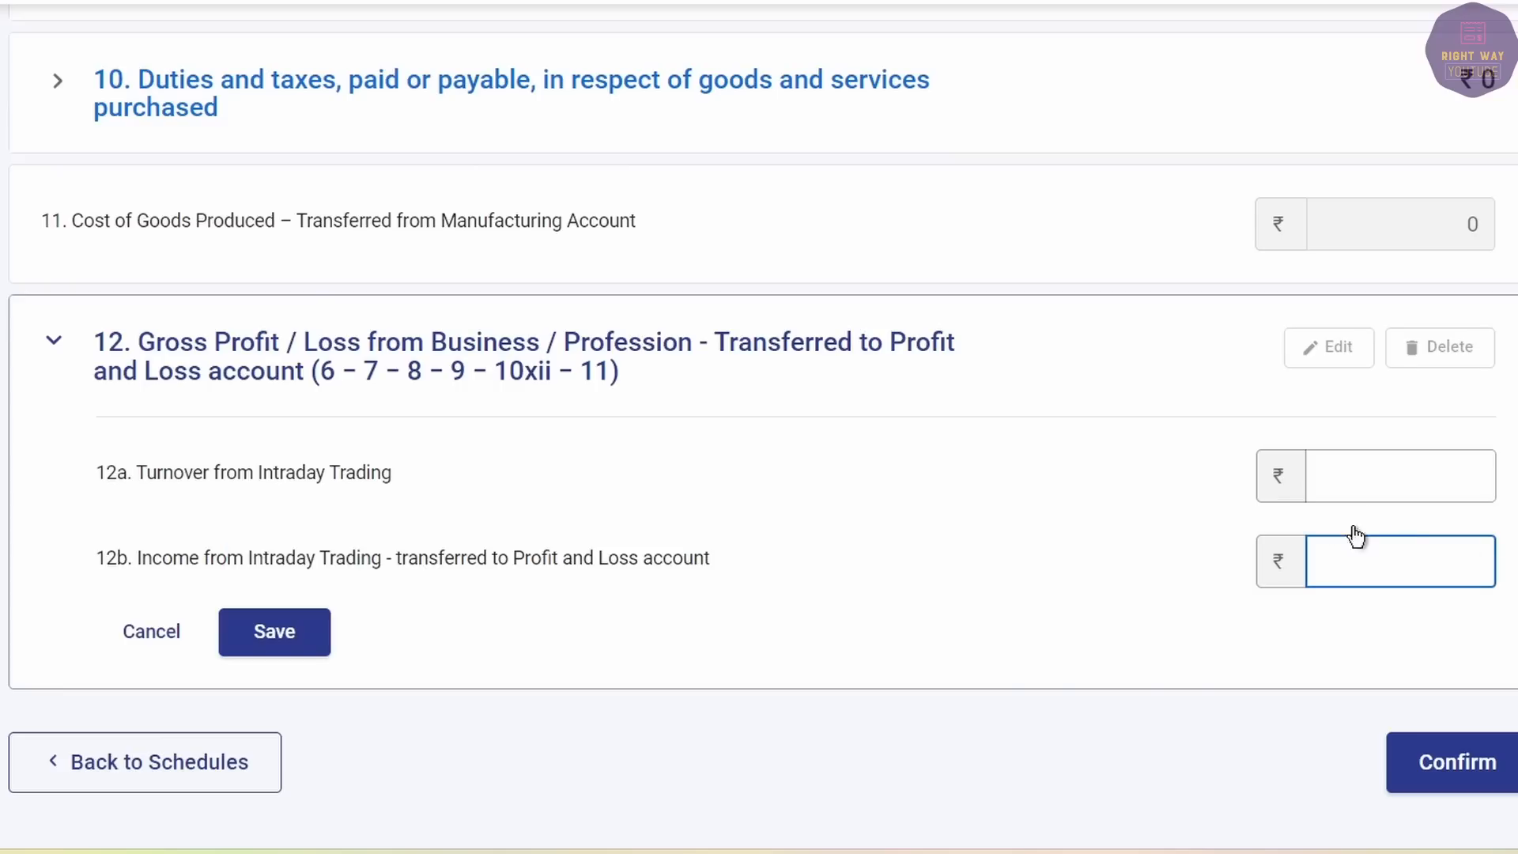
left_click(1217, 852)
left_click(1339, 746)
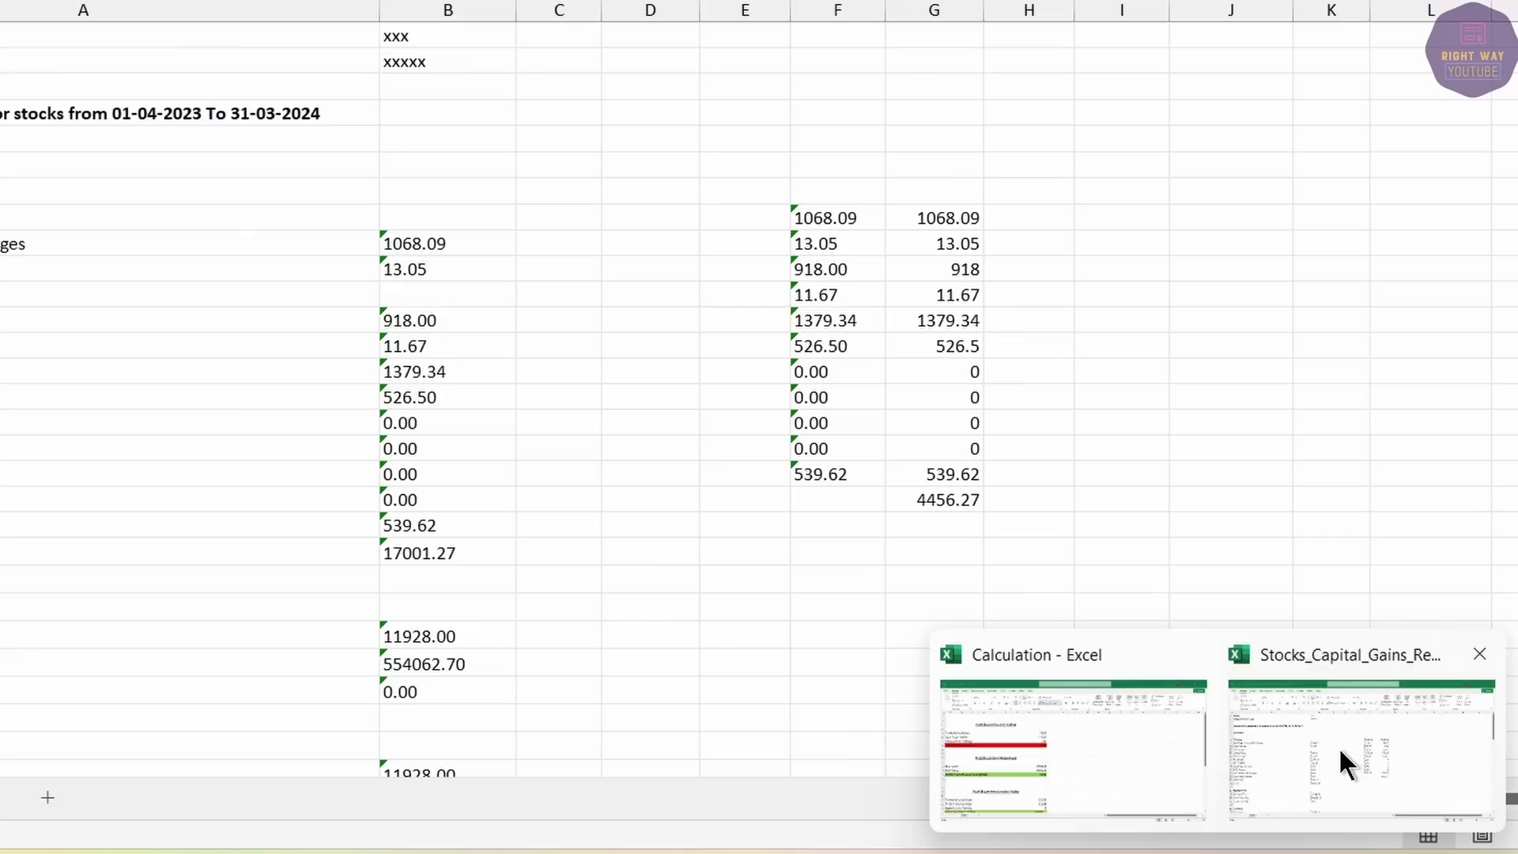
key("alt+F4")
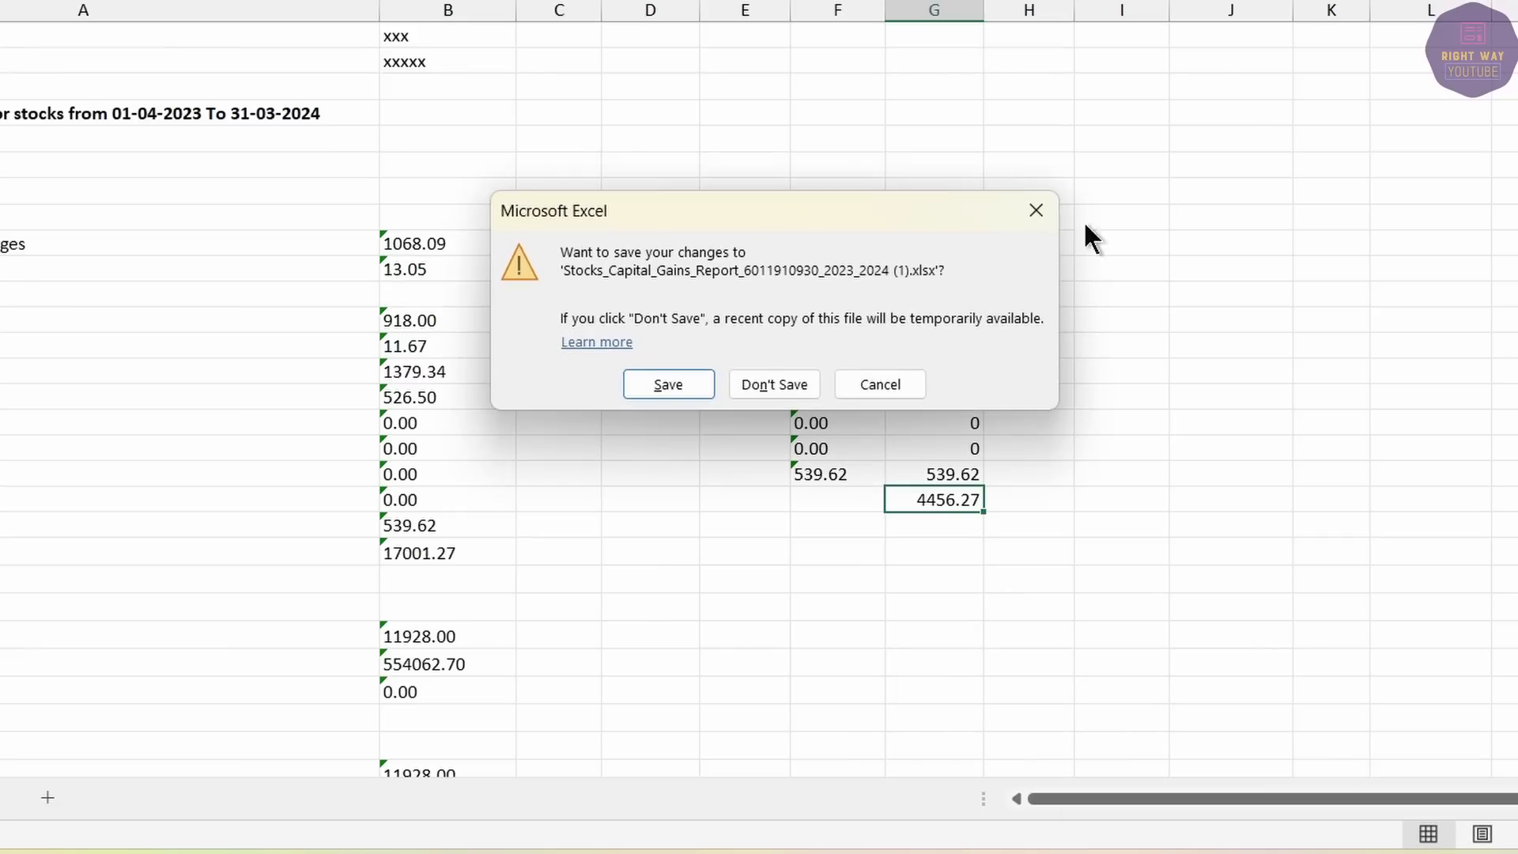
left_click(681, 383)
scroll(464, 518, "down", 1)
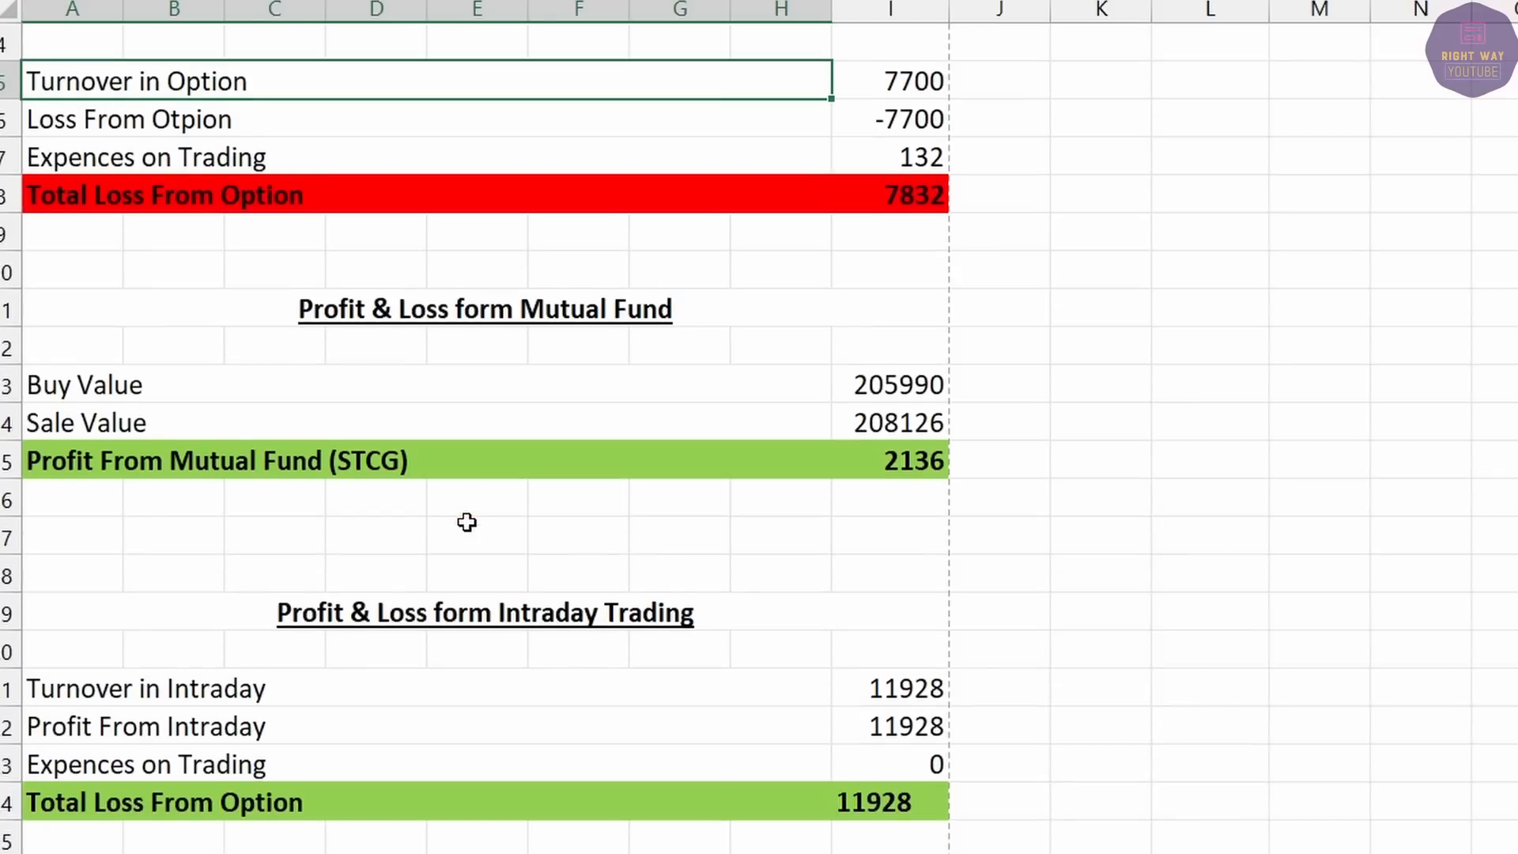
scroll(464, 518, "up", 1)
scroll(538, 538, "down", 2)
left_click(611, 557)
left_click_drag(611, 557, 893, 686)
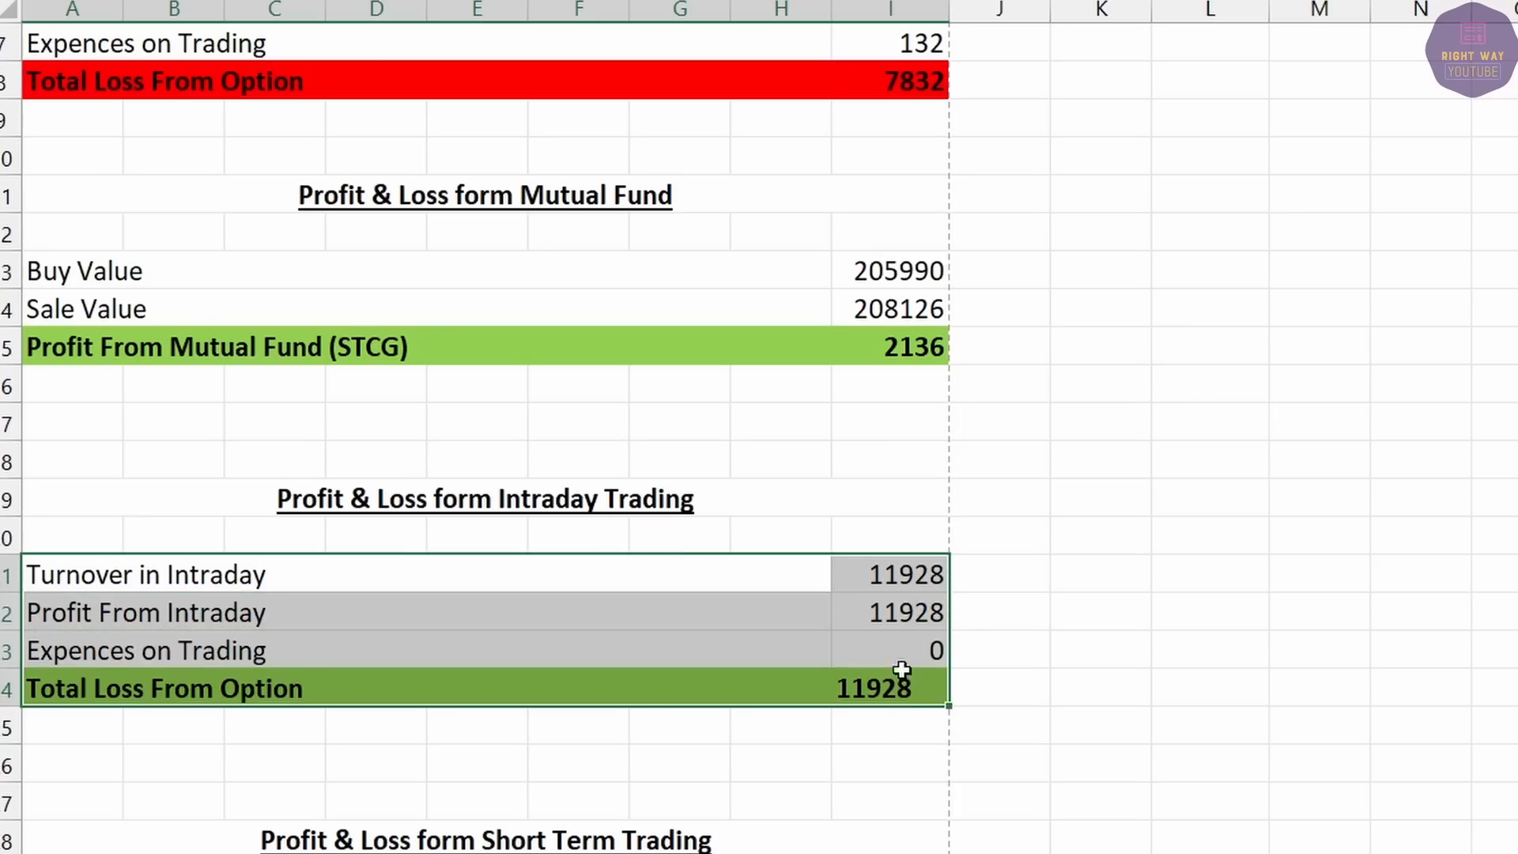
left_click(913, 618)
key("alt+Tab")
Enter 11,928 as intraday turnover (12a) and income (12b), then save and confirm.
left_click(1413, 475)
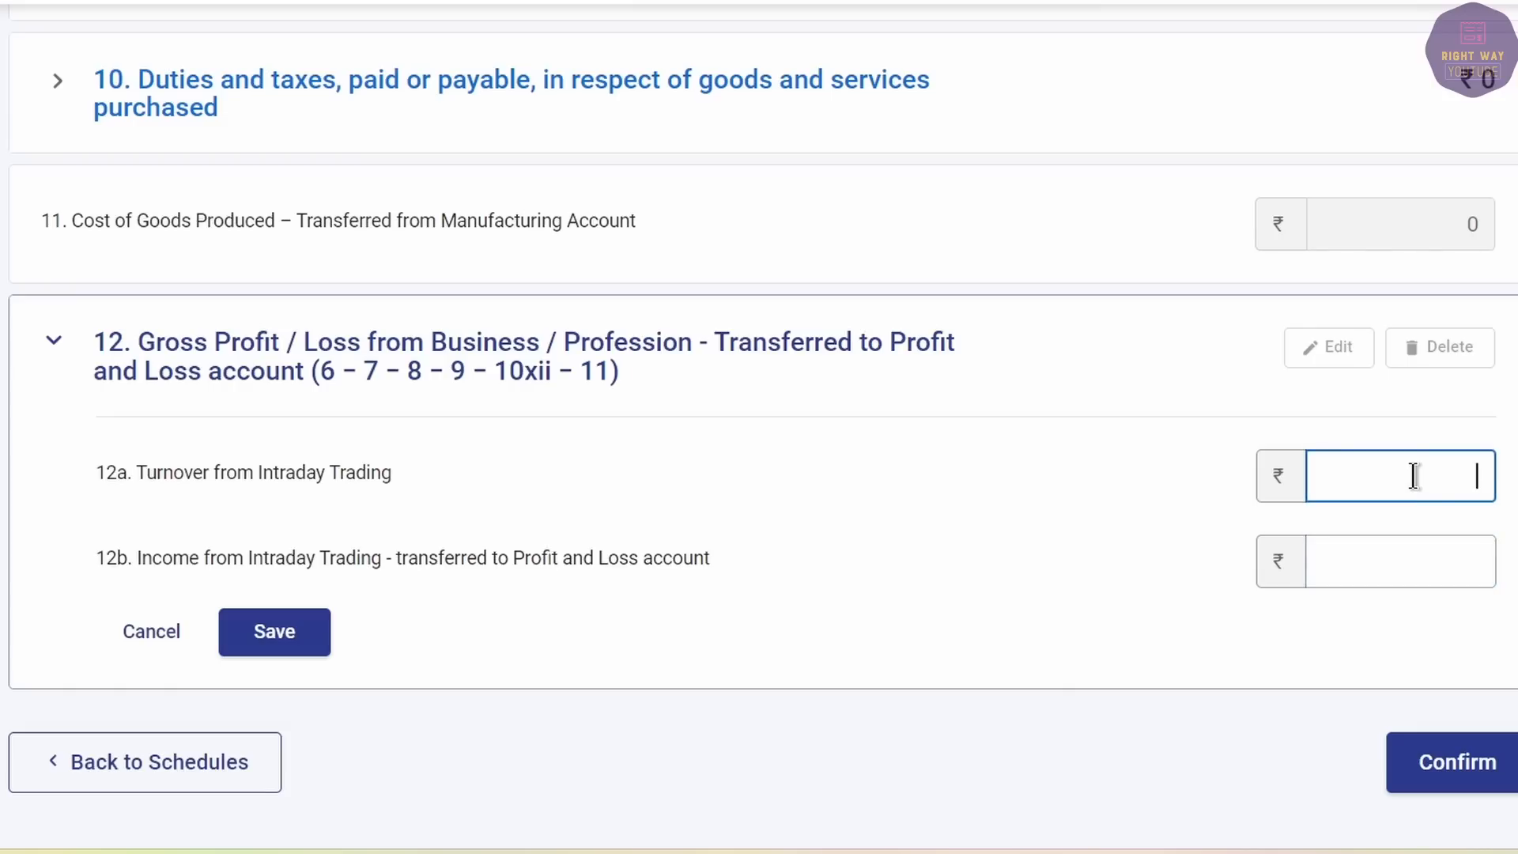
type("11,928")
key("Tab")
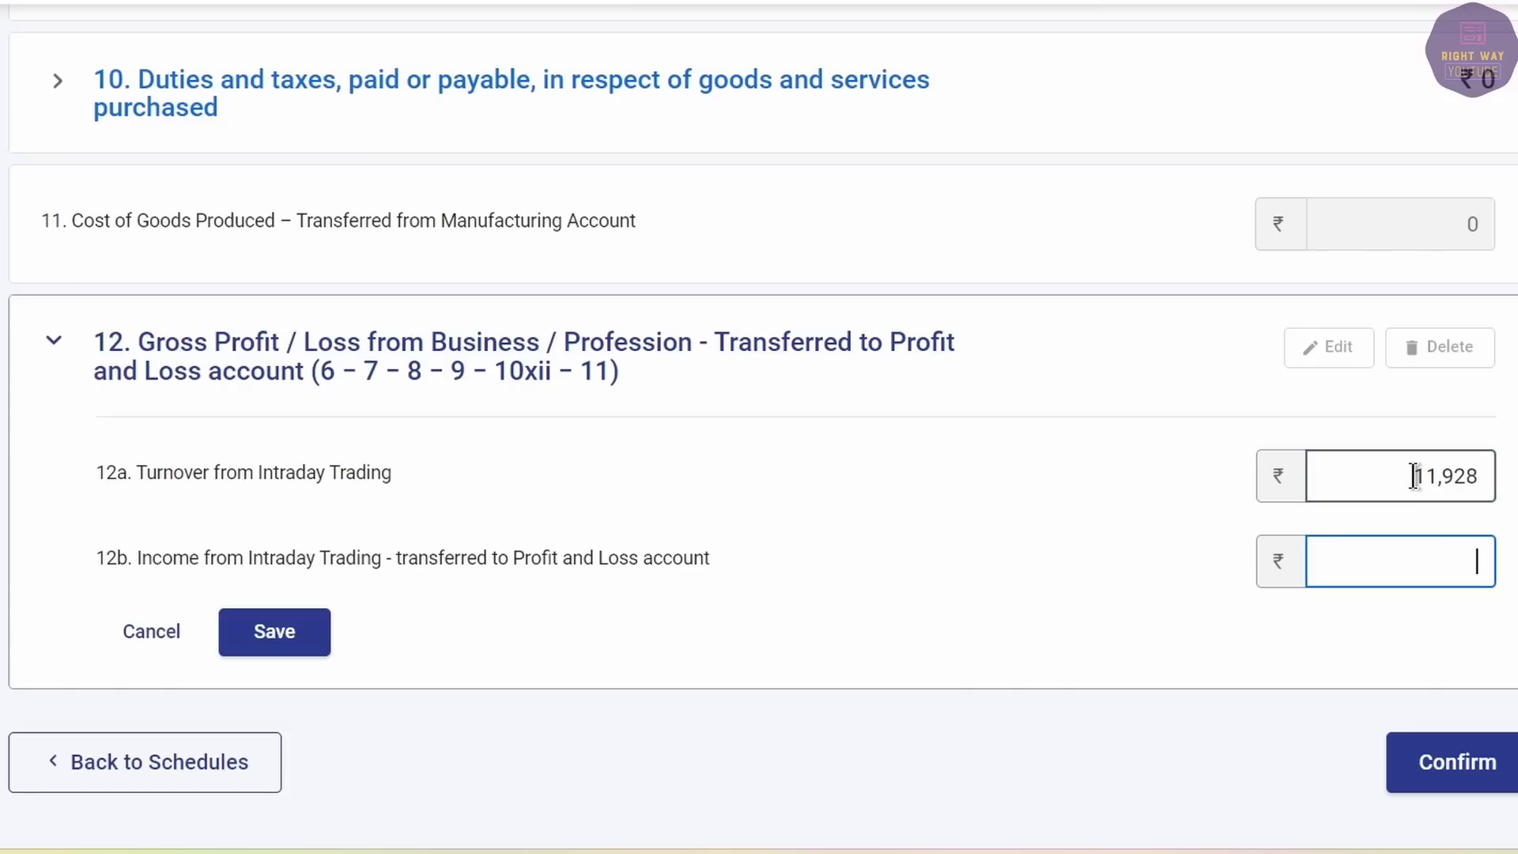
type("11,928")
key("Tab")
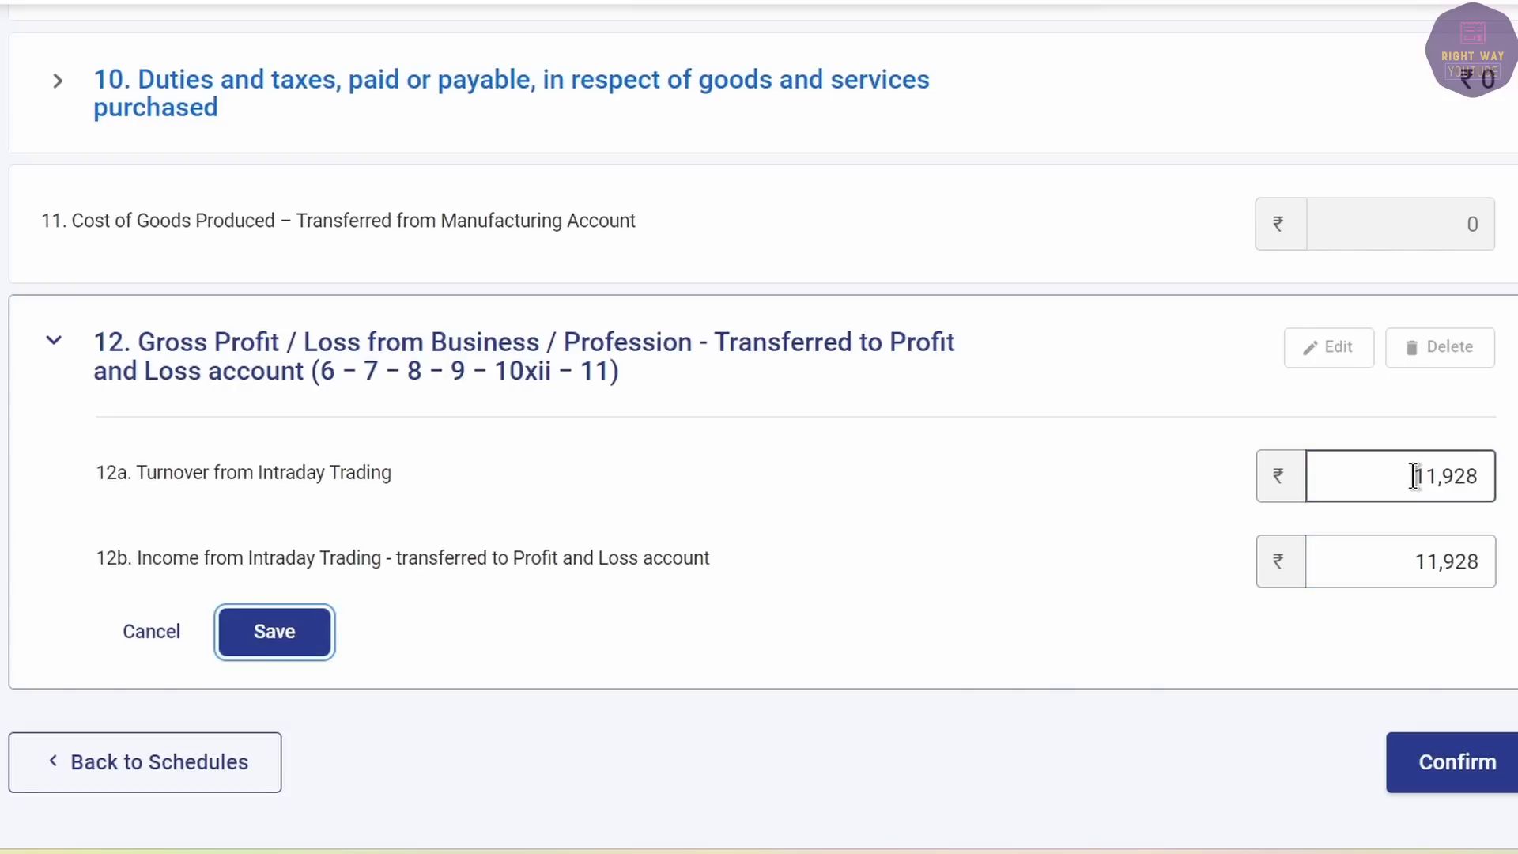
left_click(1404, 563)
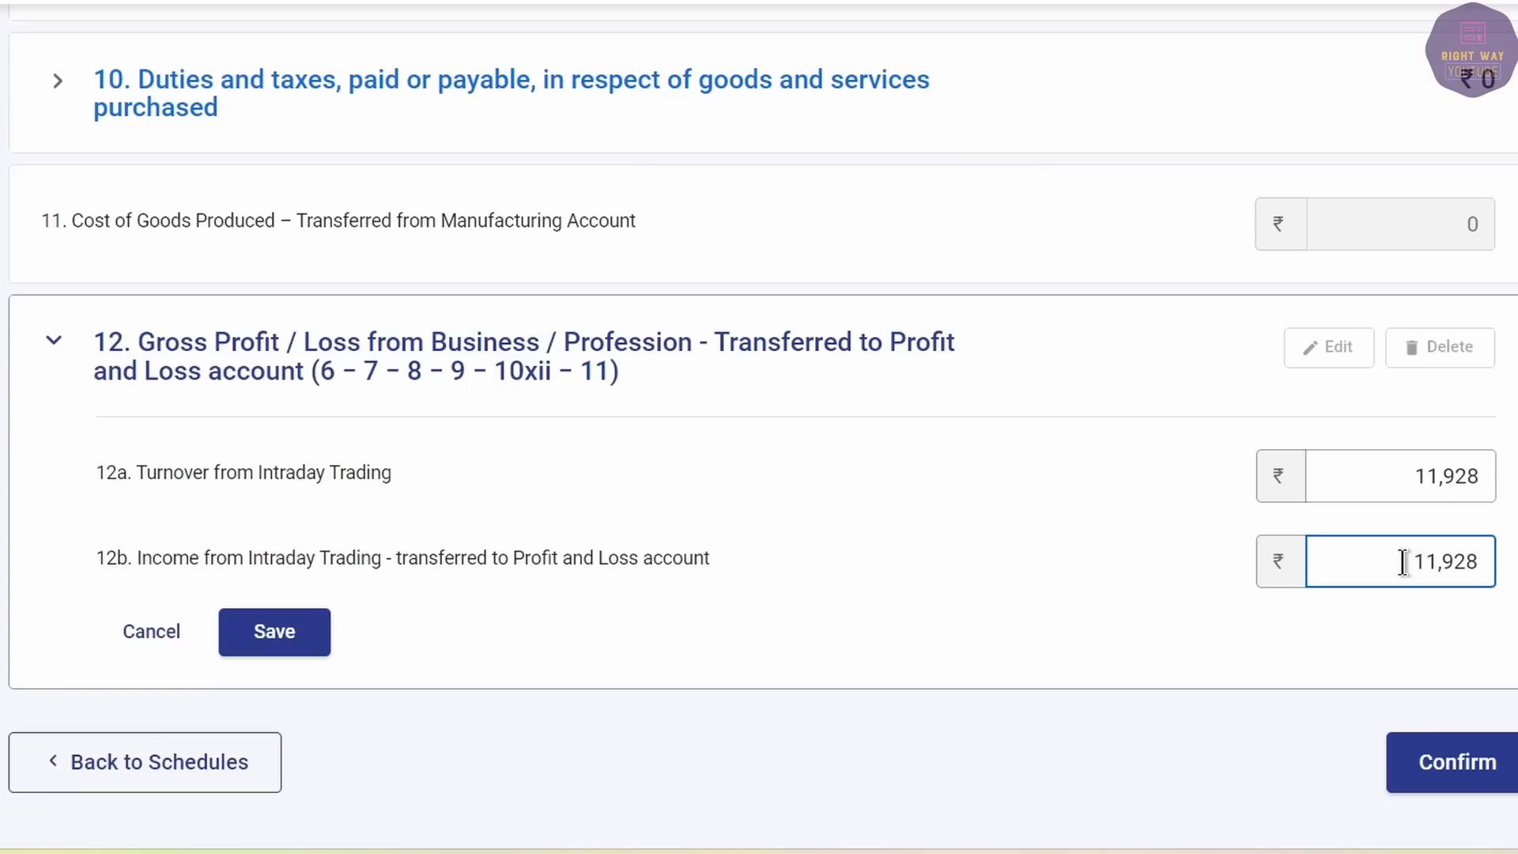
type("-")
key("Tab")
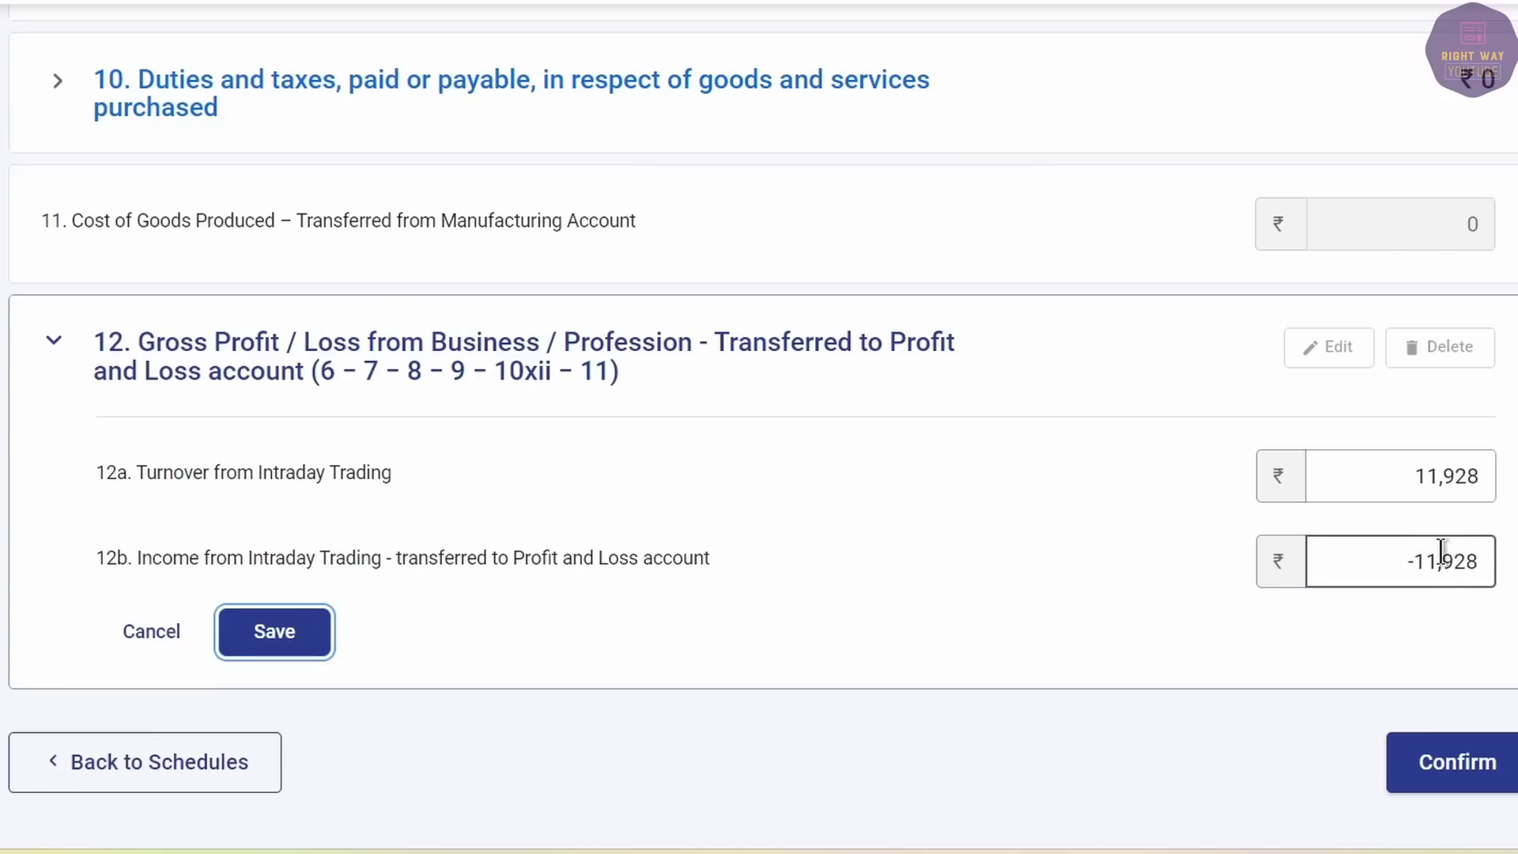
left_click(1395, 553)
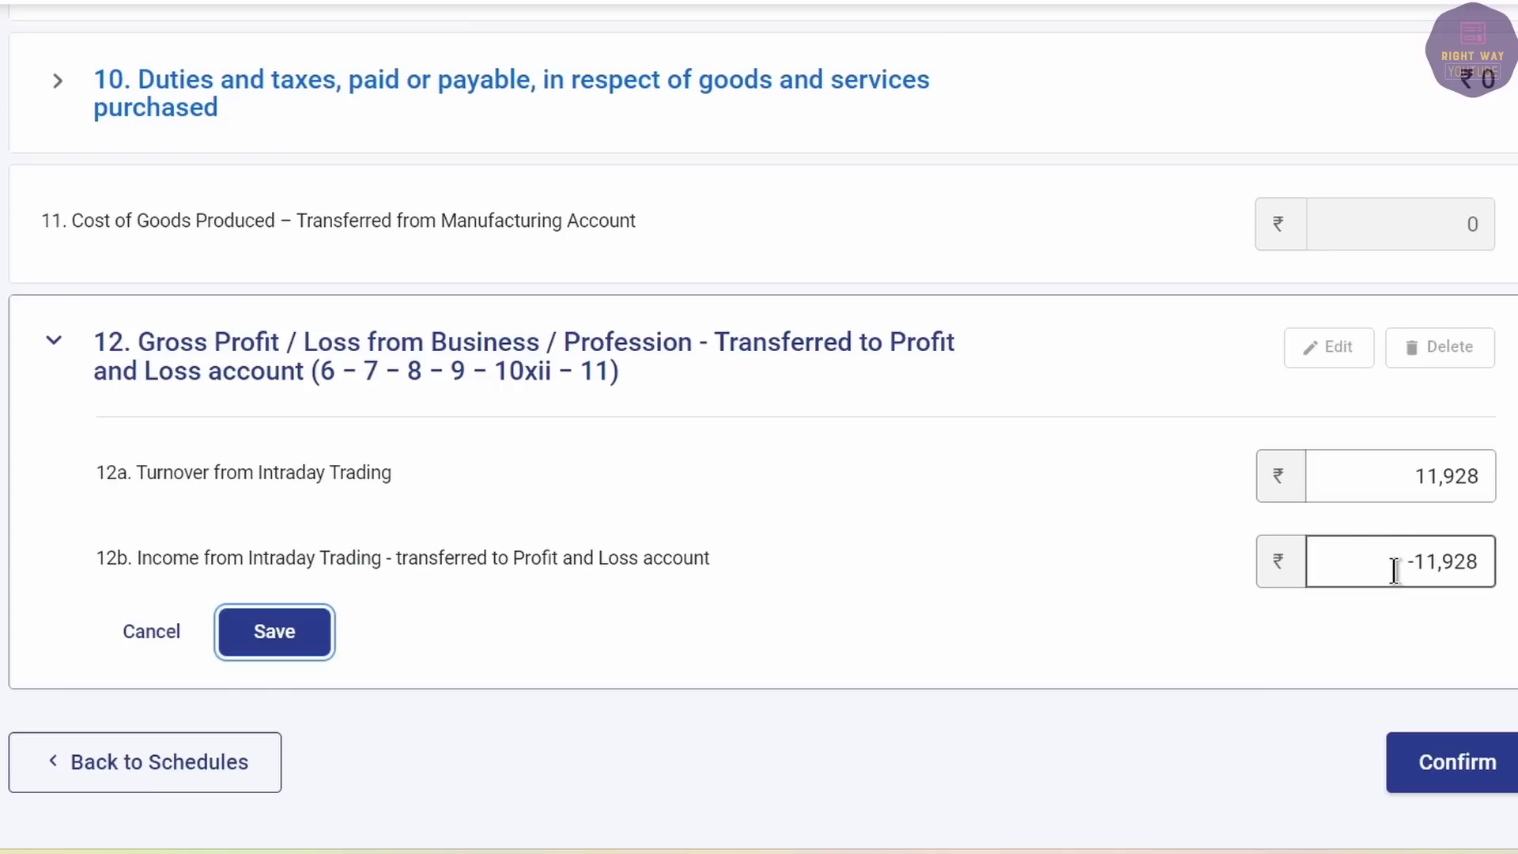
left_click(251, 636)
left_click(1446, 654)
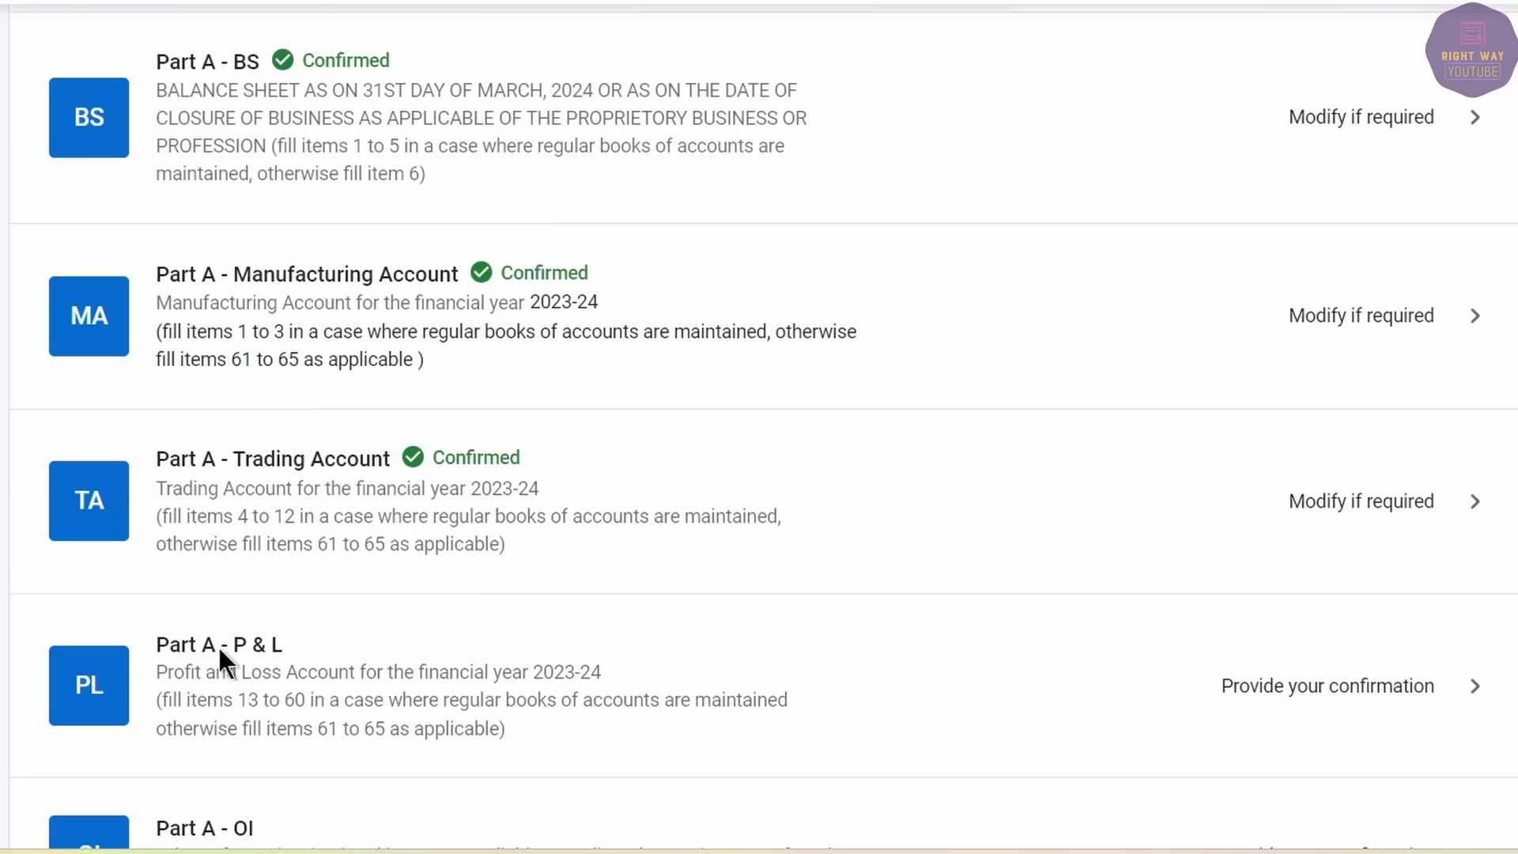
Open Part A - P & L and start a Speculative Activity entry under No Account Cases.
left_click(569, 666)
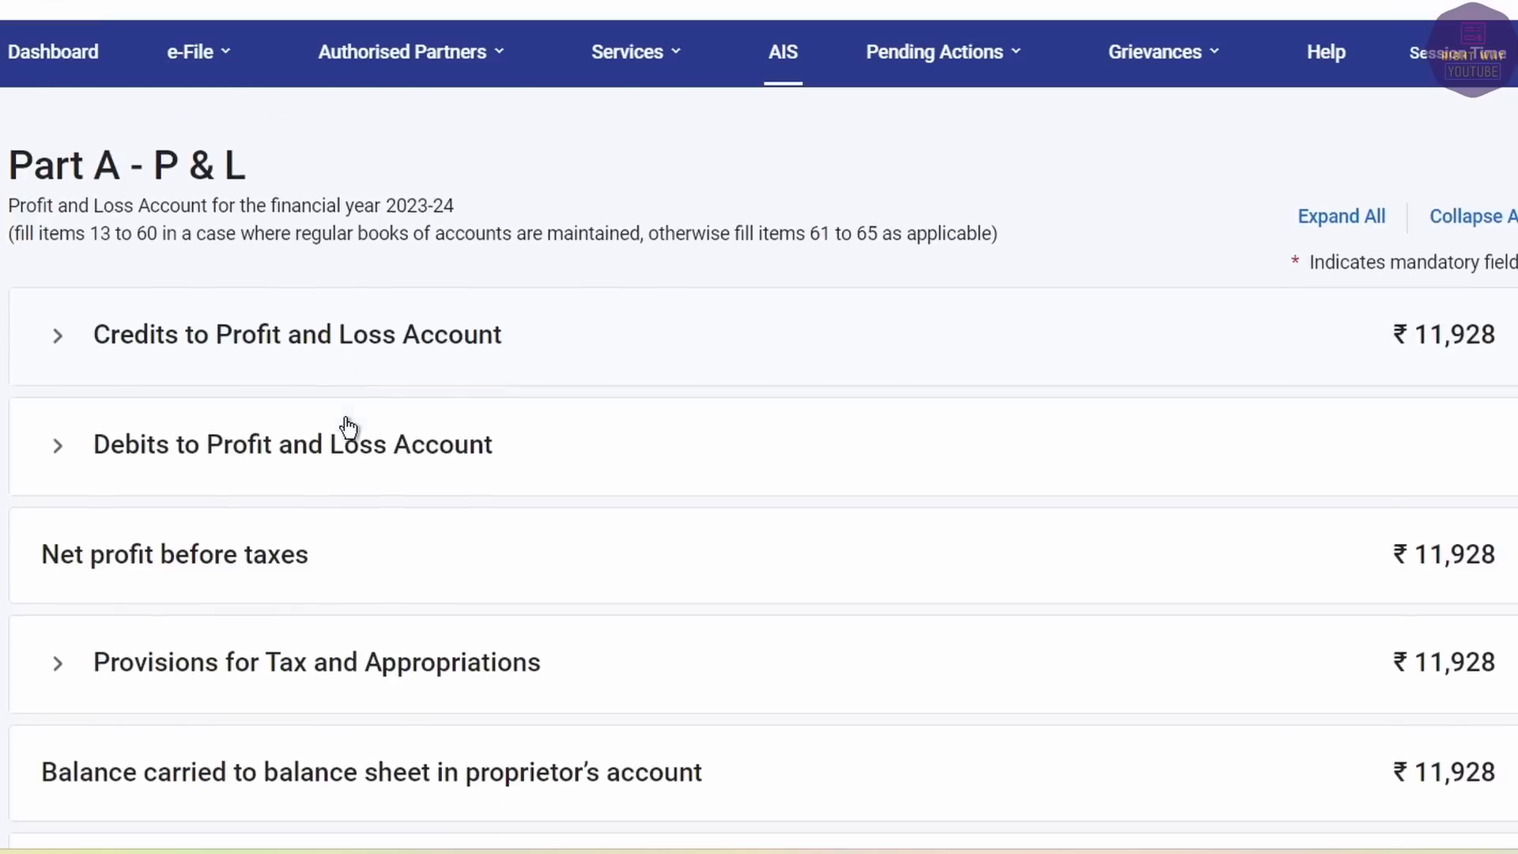
scroll(348, 427, "down", 8)
left_click(57, 360)
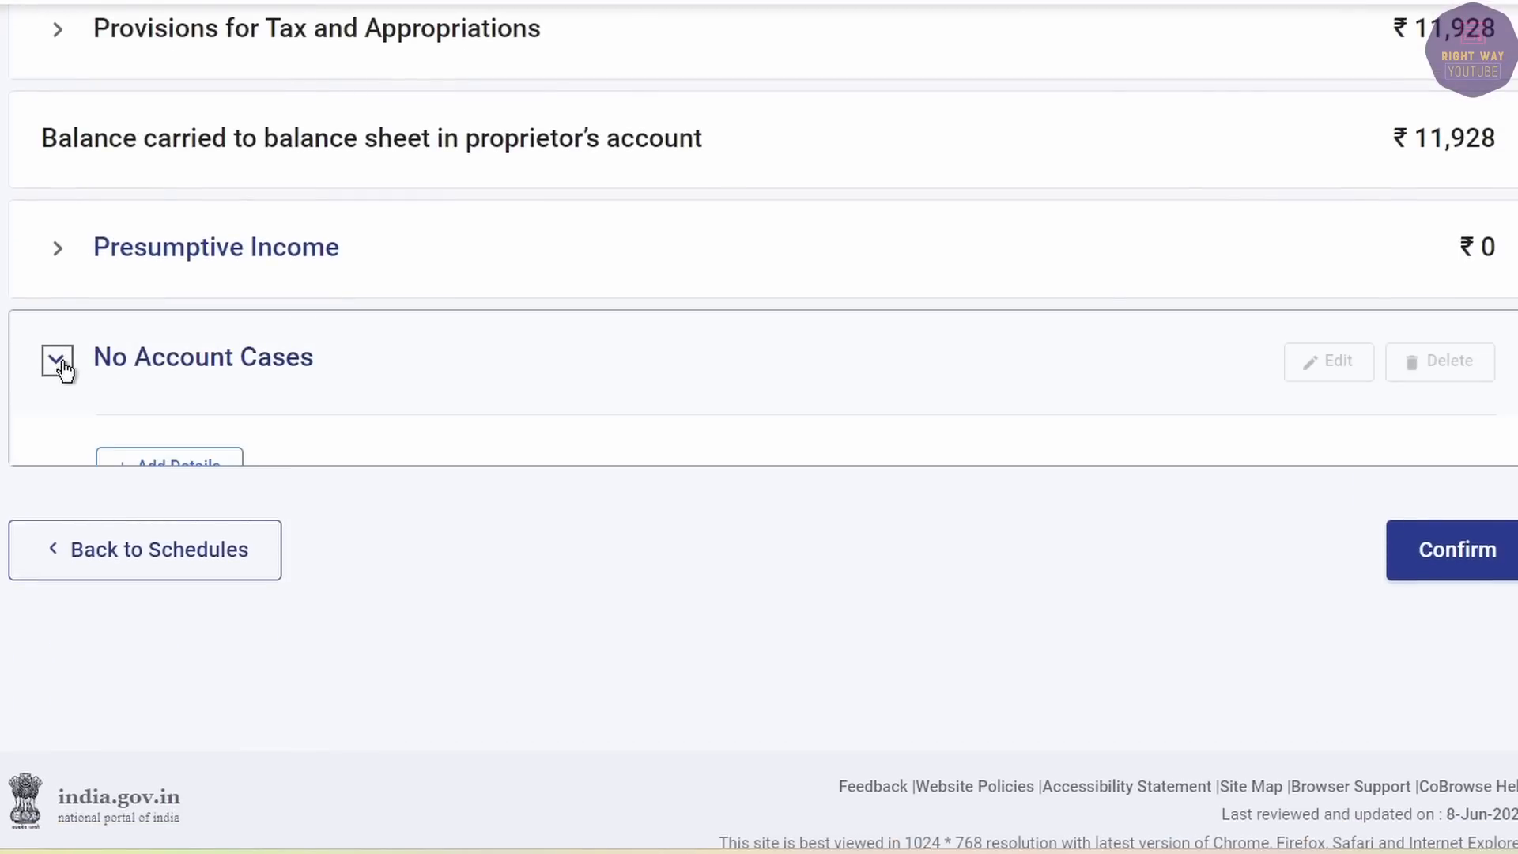
left_click(154, 468)
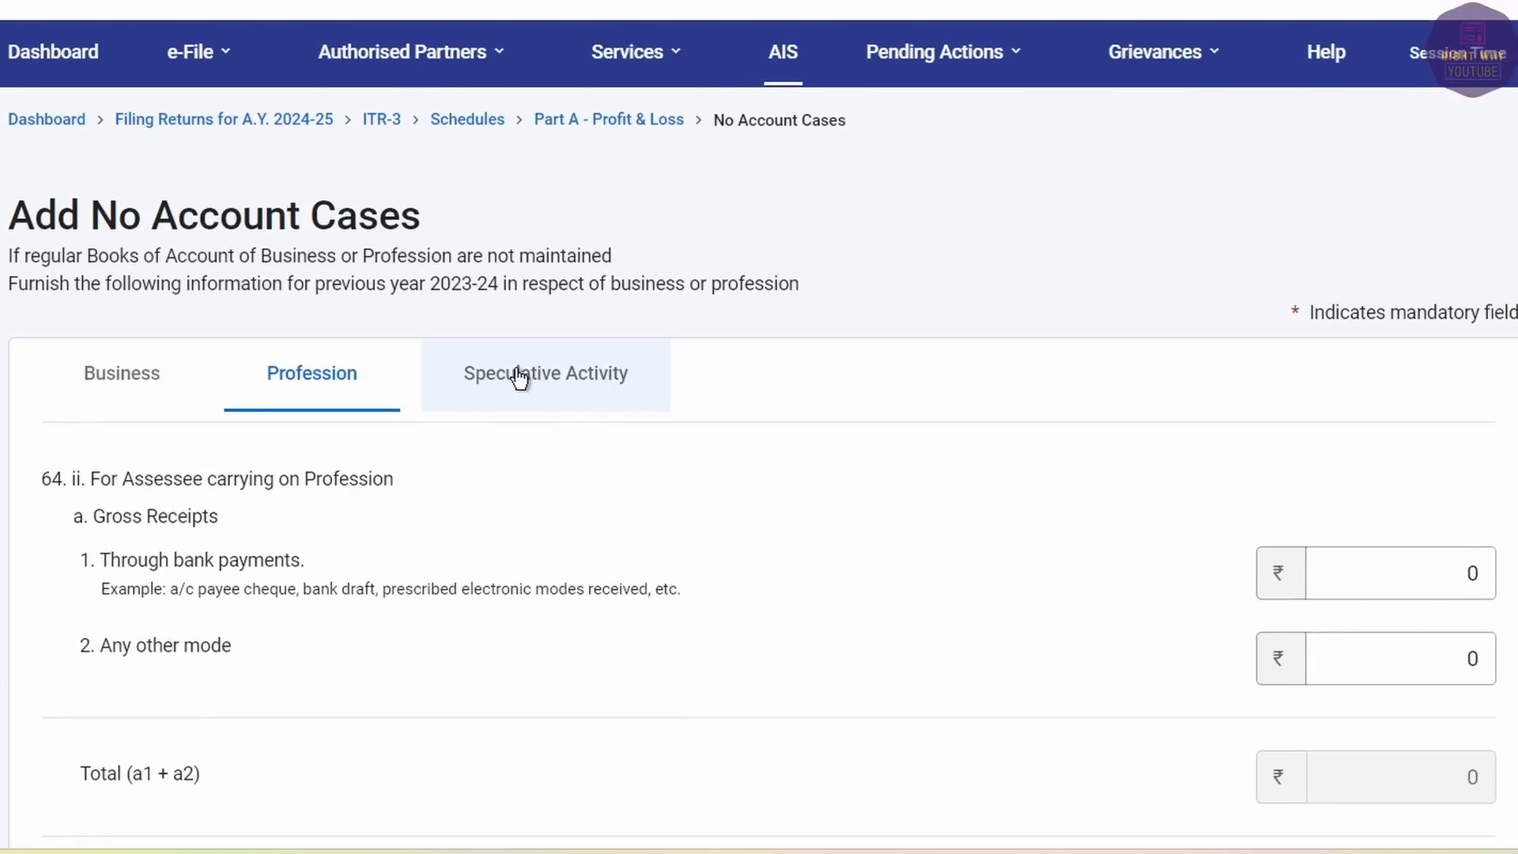
left_click(519, 376)
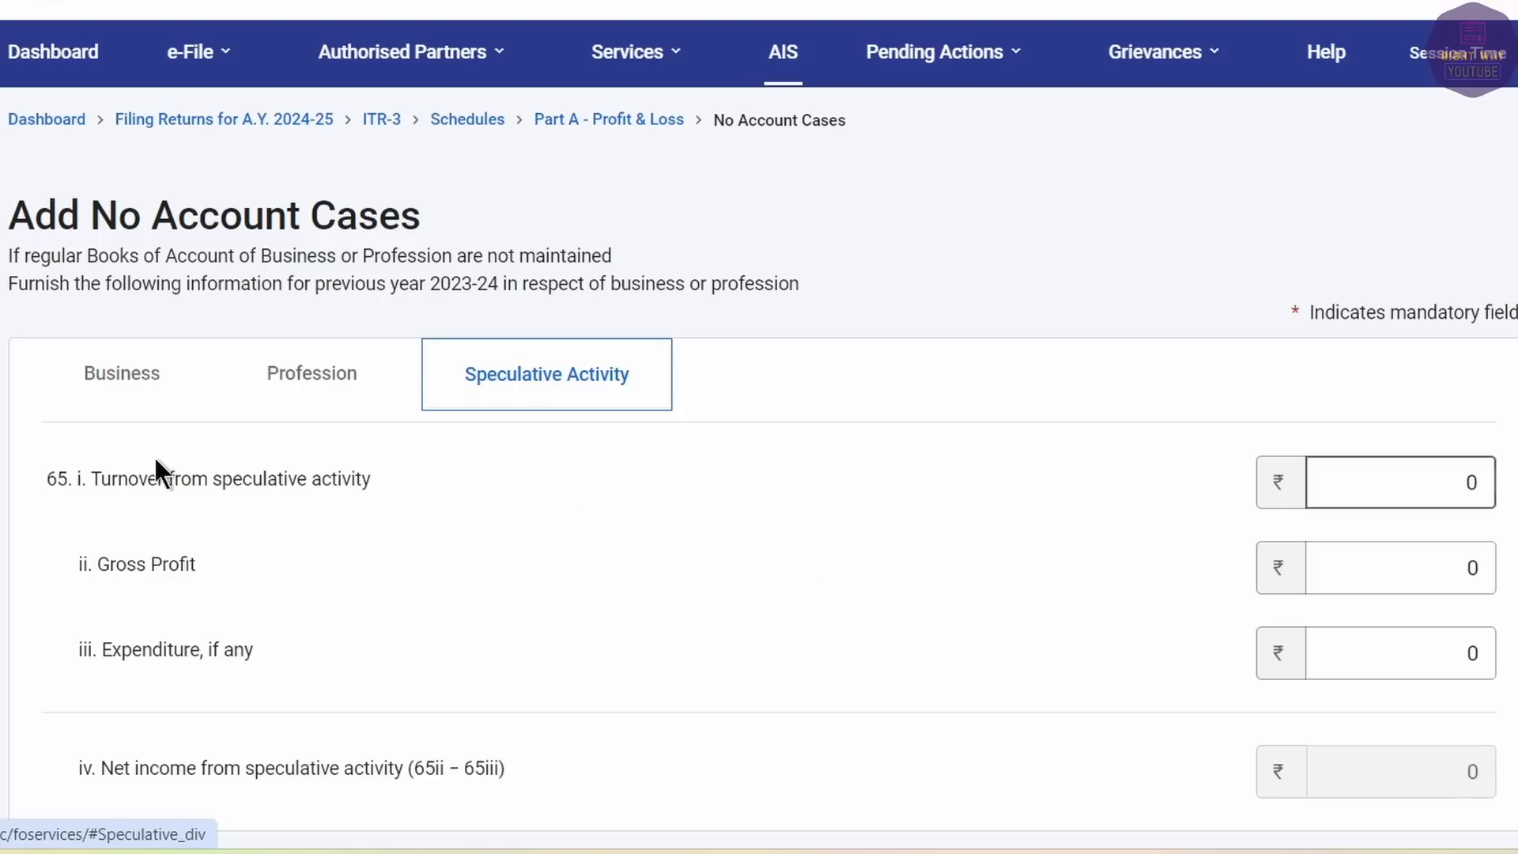
left_click_drag(46, 478, 192, 478)
Enter speculative turnover 7,700 and gross profit giving net income of -7,832.
left_click(1489, 482)
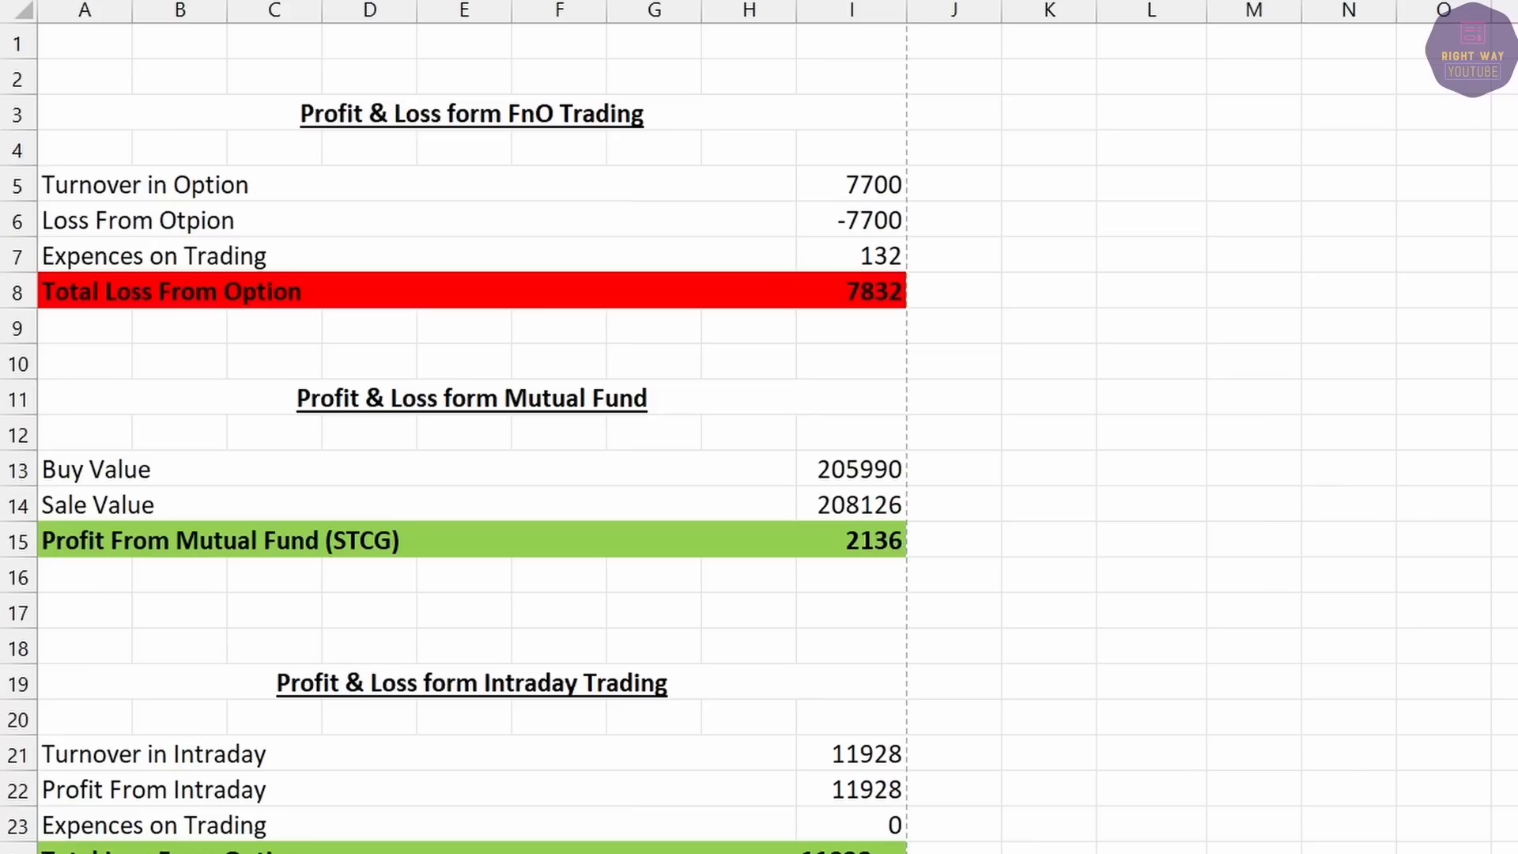
left_click(814, 293)
left_click(875, 184)
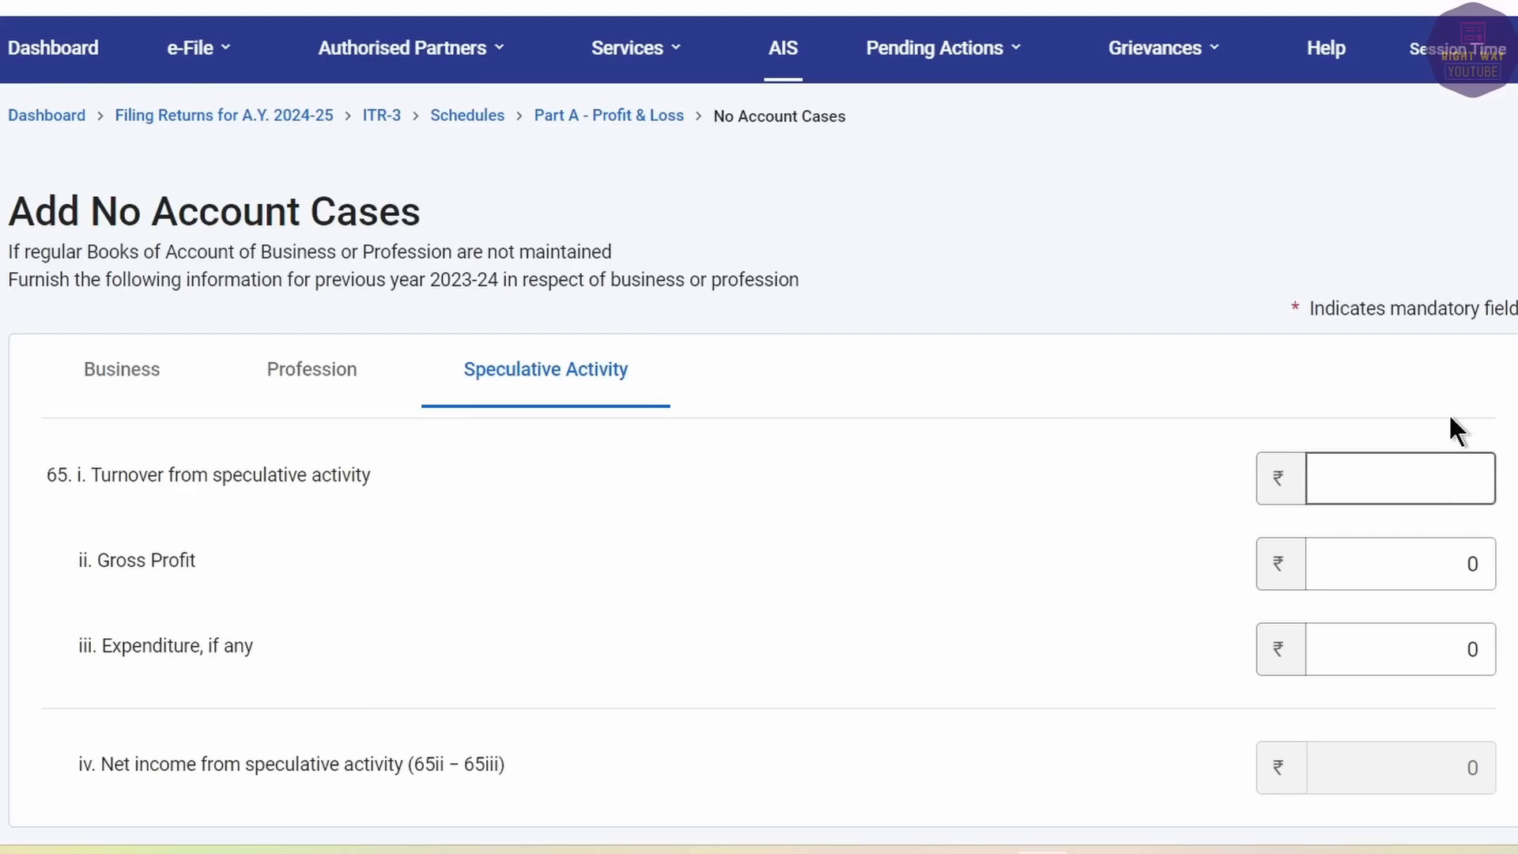
type("7700")
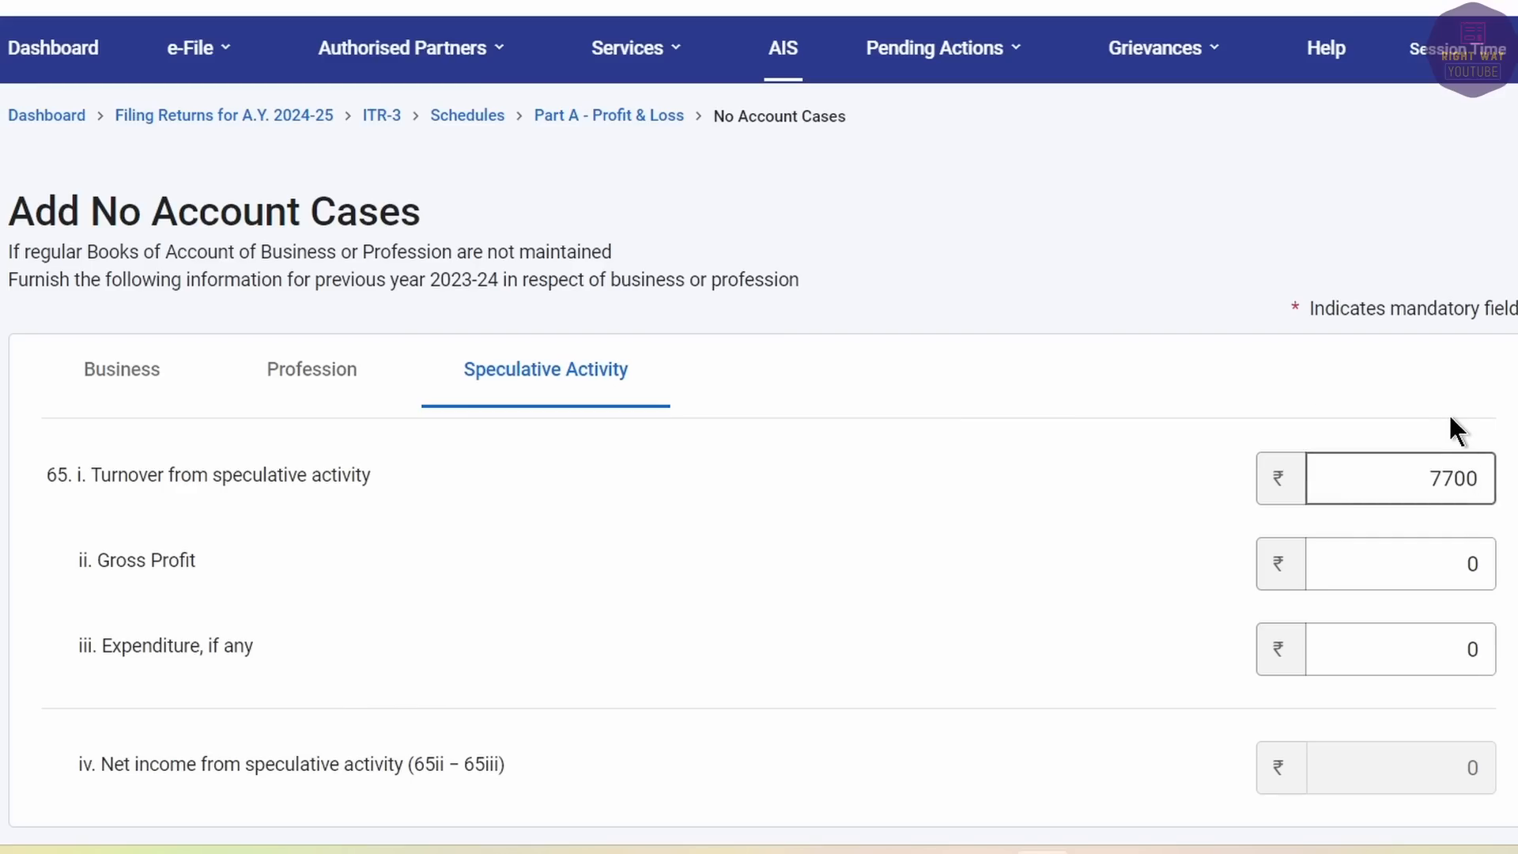
key("Tab")
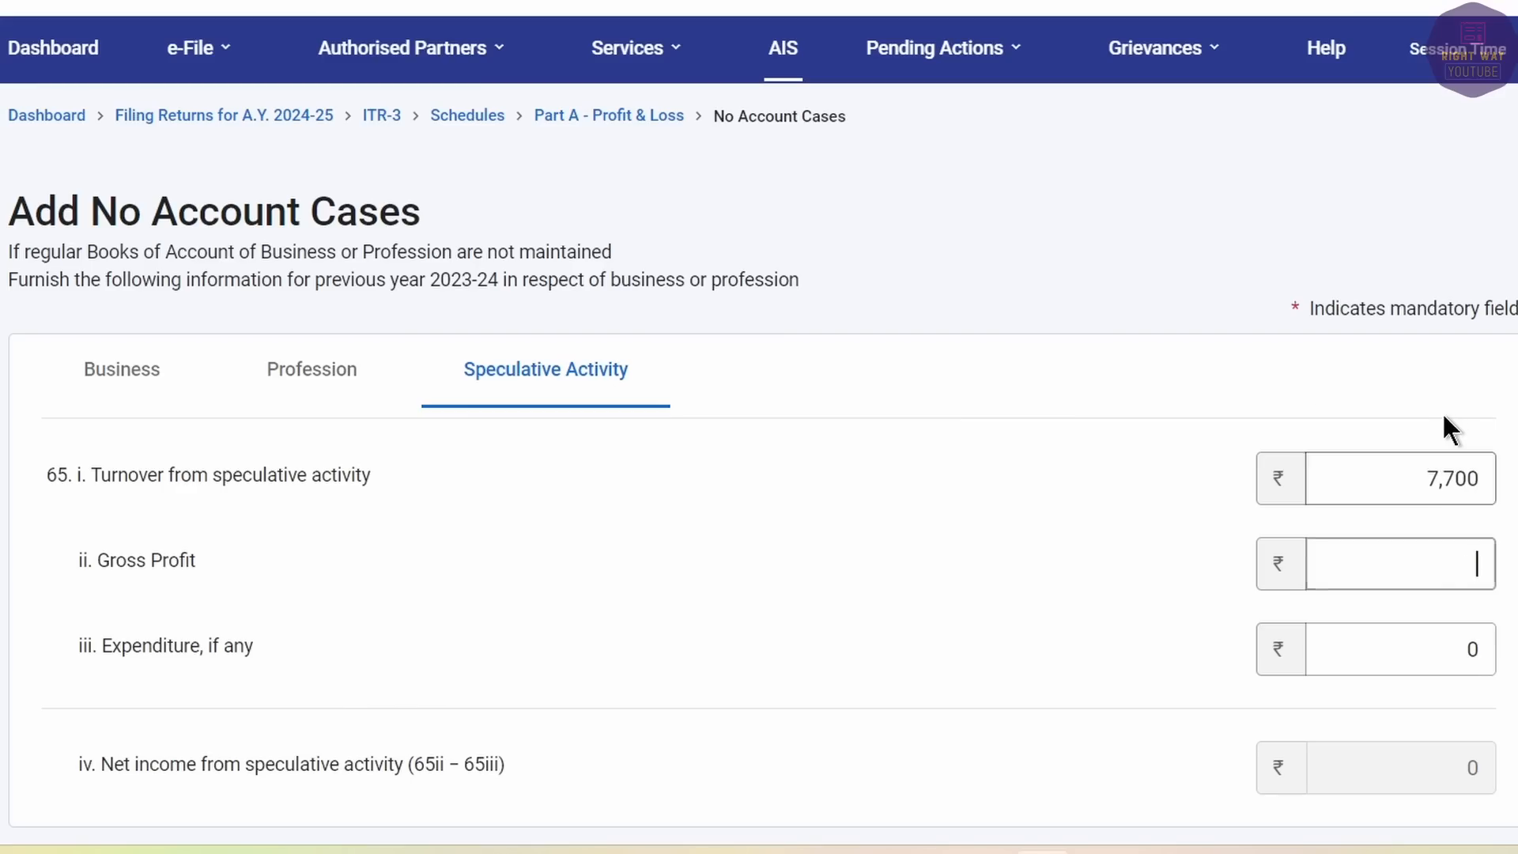
type("-7700")
key("Tab")
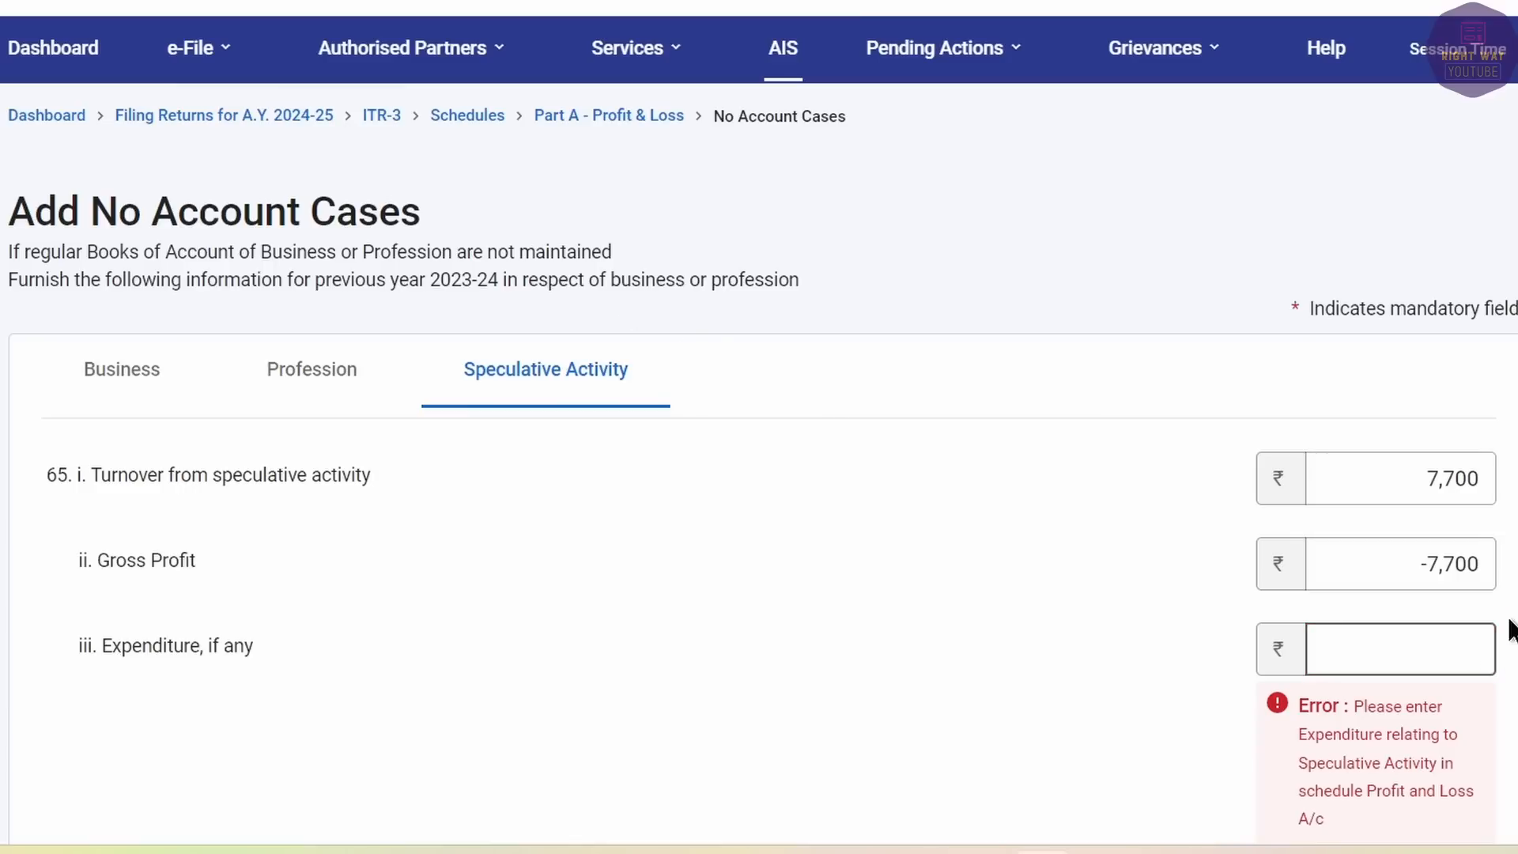
left_click(1374, 551)
key("Tab")
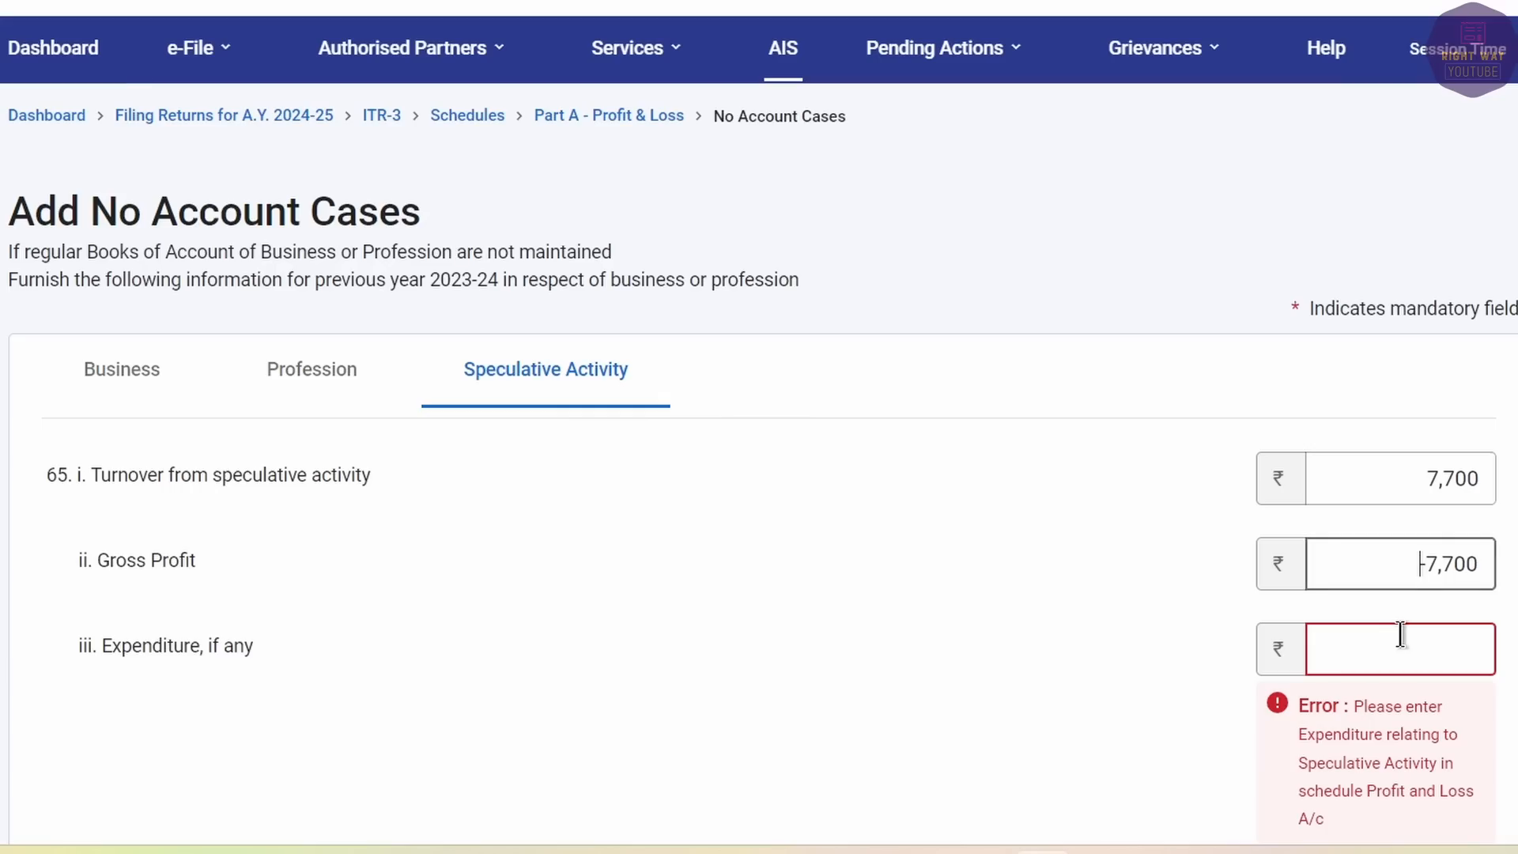
key("Delete")
key("Delete")
key("Delete")
key("Delete")
key("Delete")
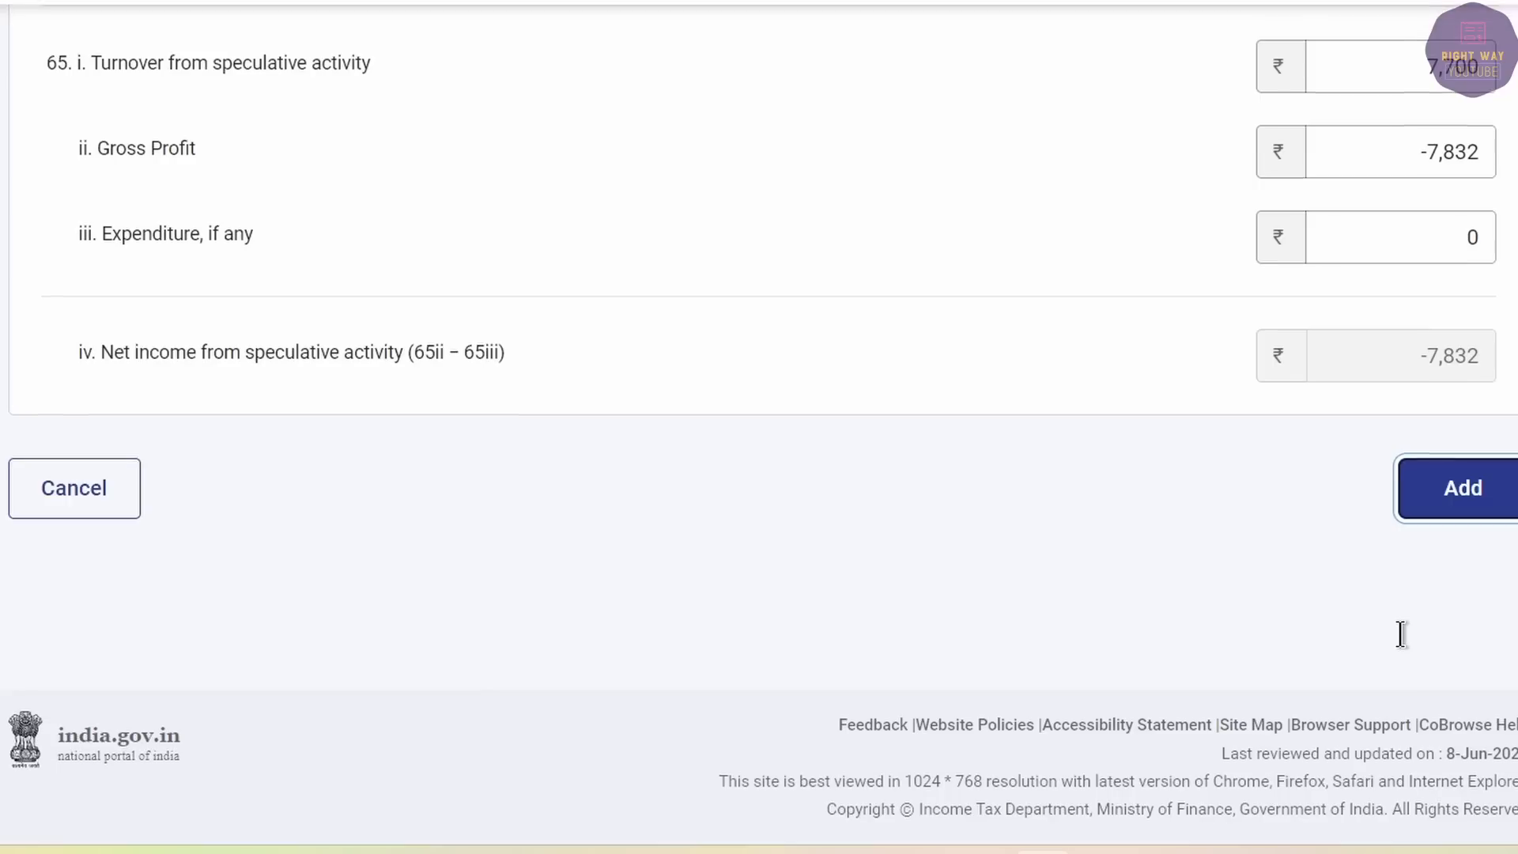
left_click_drag(1396, 355, 1472, 369)
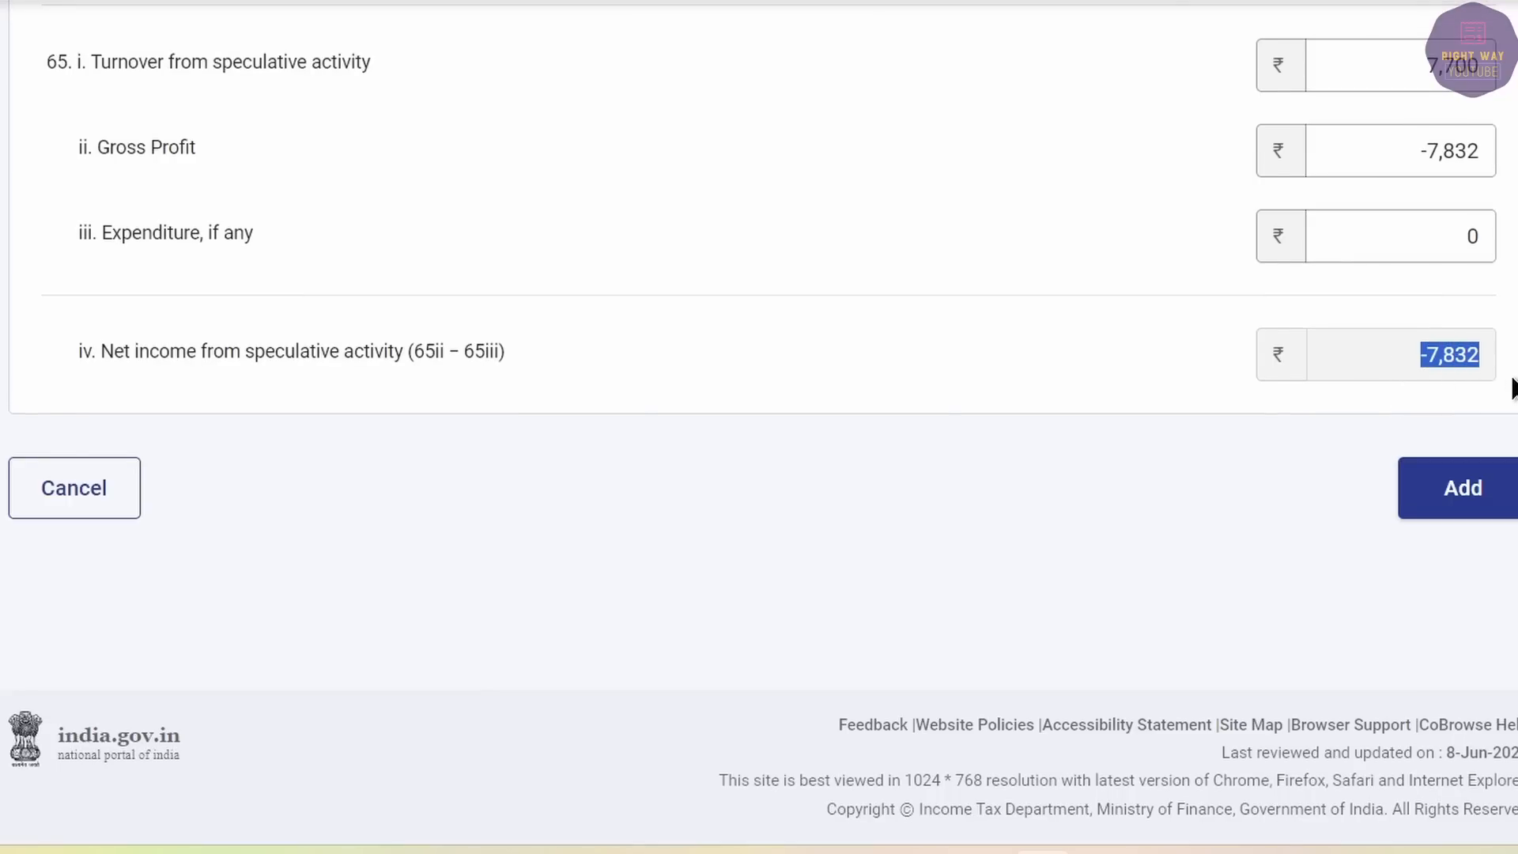
Add the speculative entry and confirm the Profit and Loss schedule.
left_click(1478, 488)
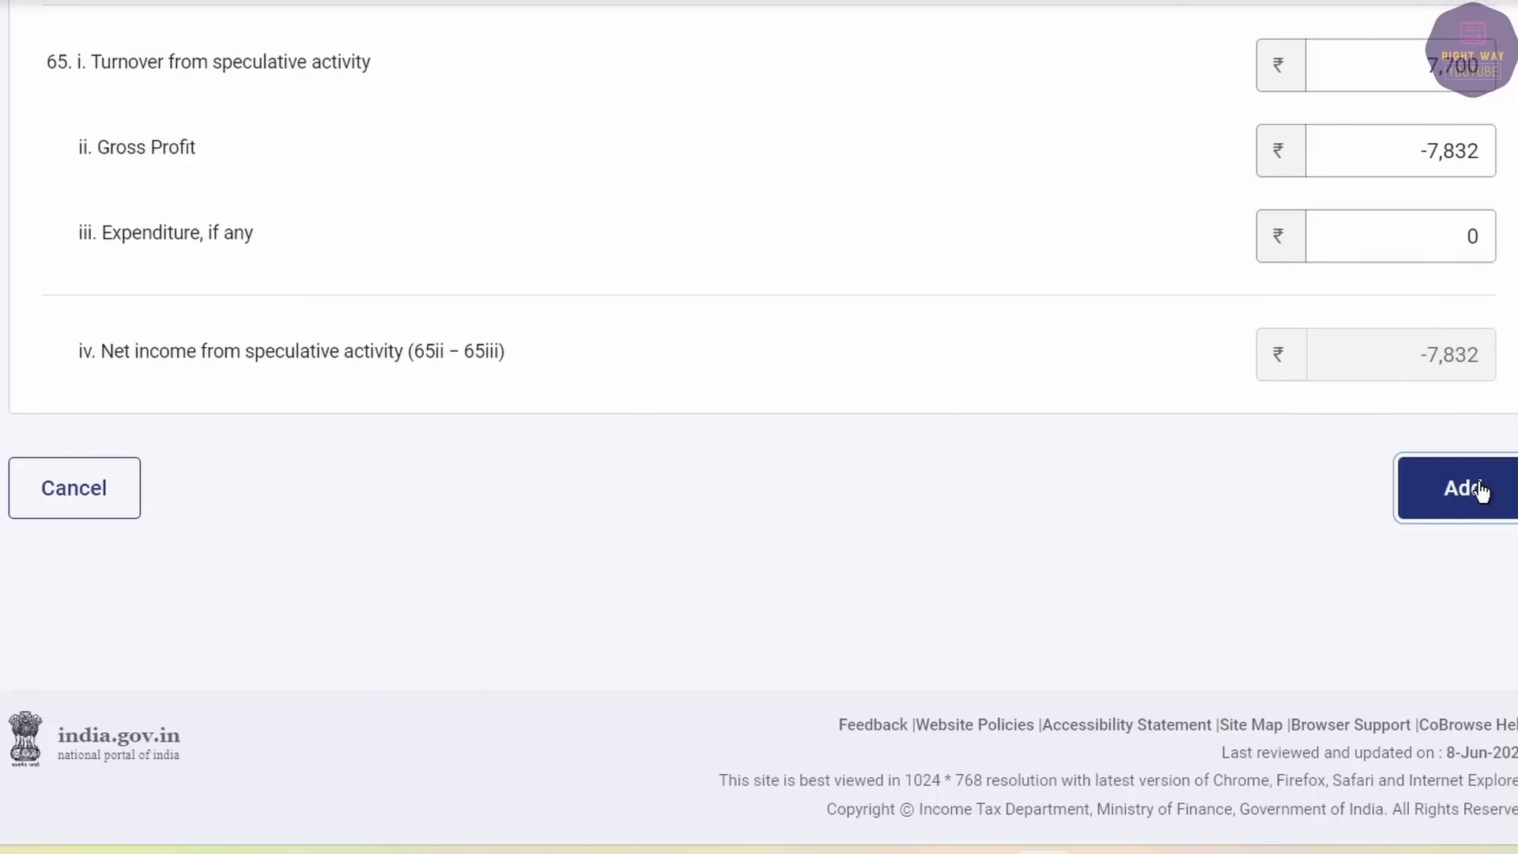
scroll(1144, 502, "down", 10)
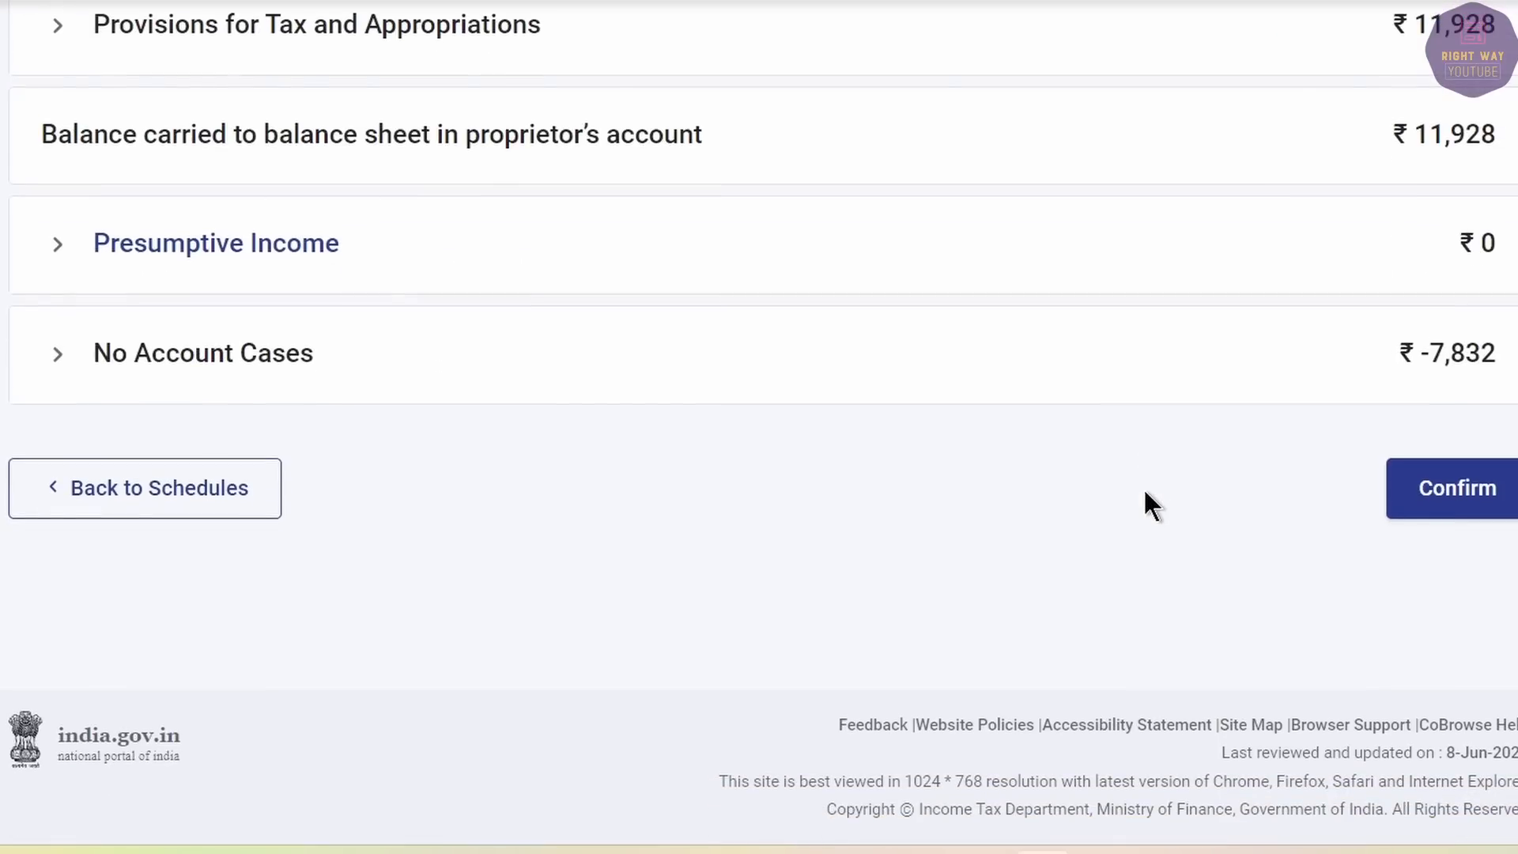
left_click(1450, 487)
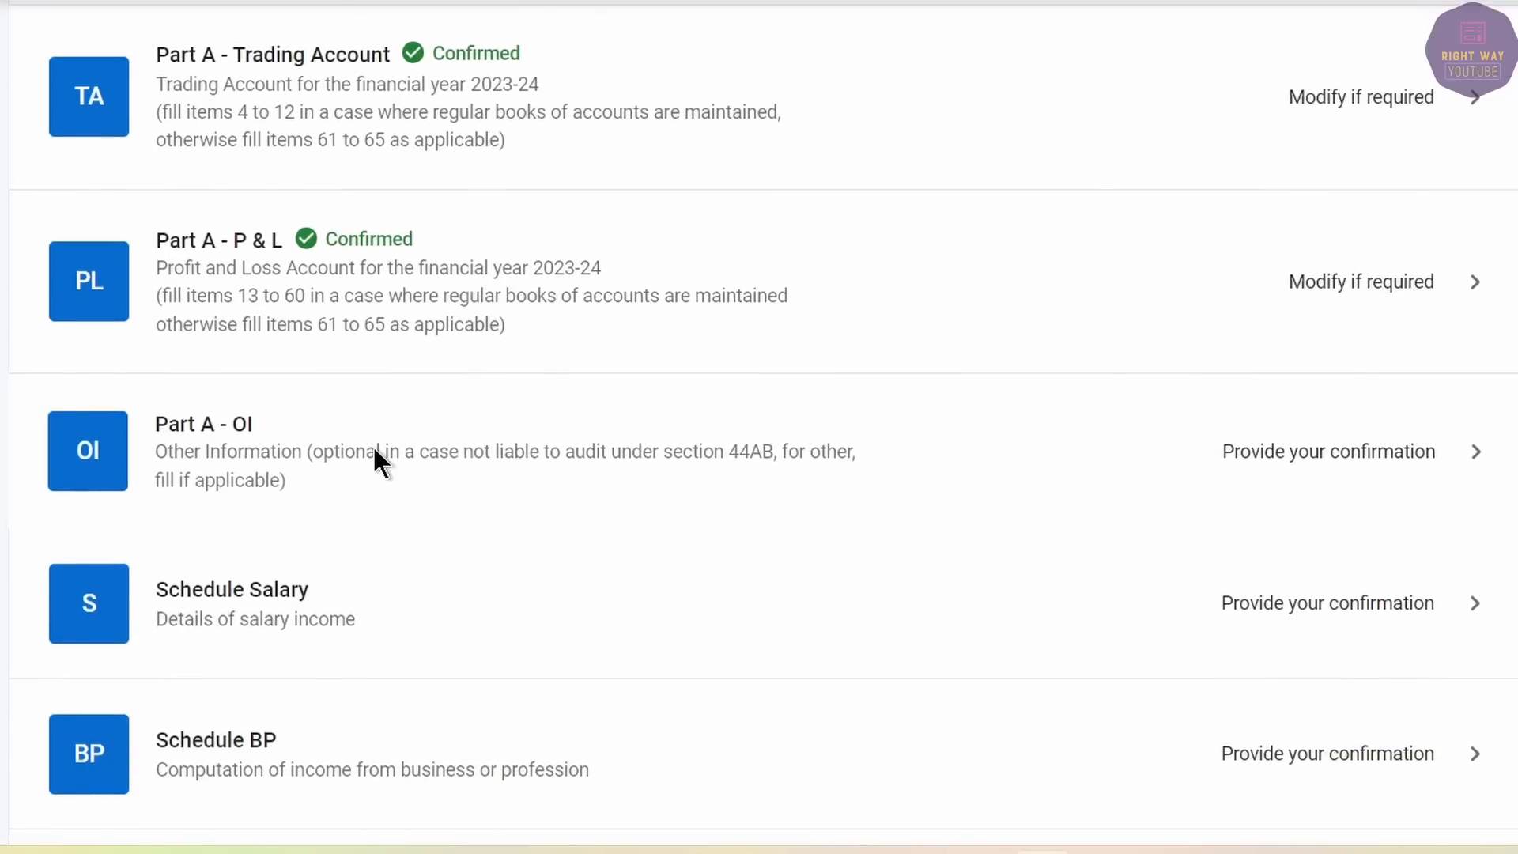
Confirm the Part A - OI schedule, then open Employer 1's 'Add details of breakup' form.
left_click(372, 444)
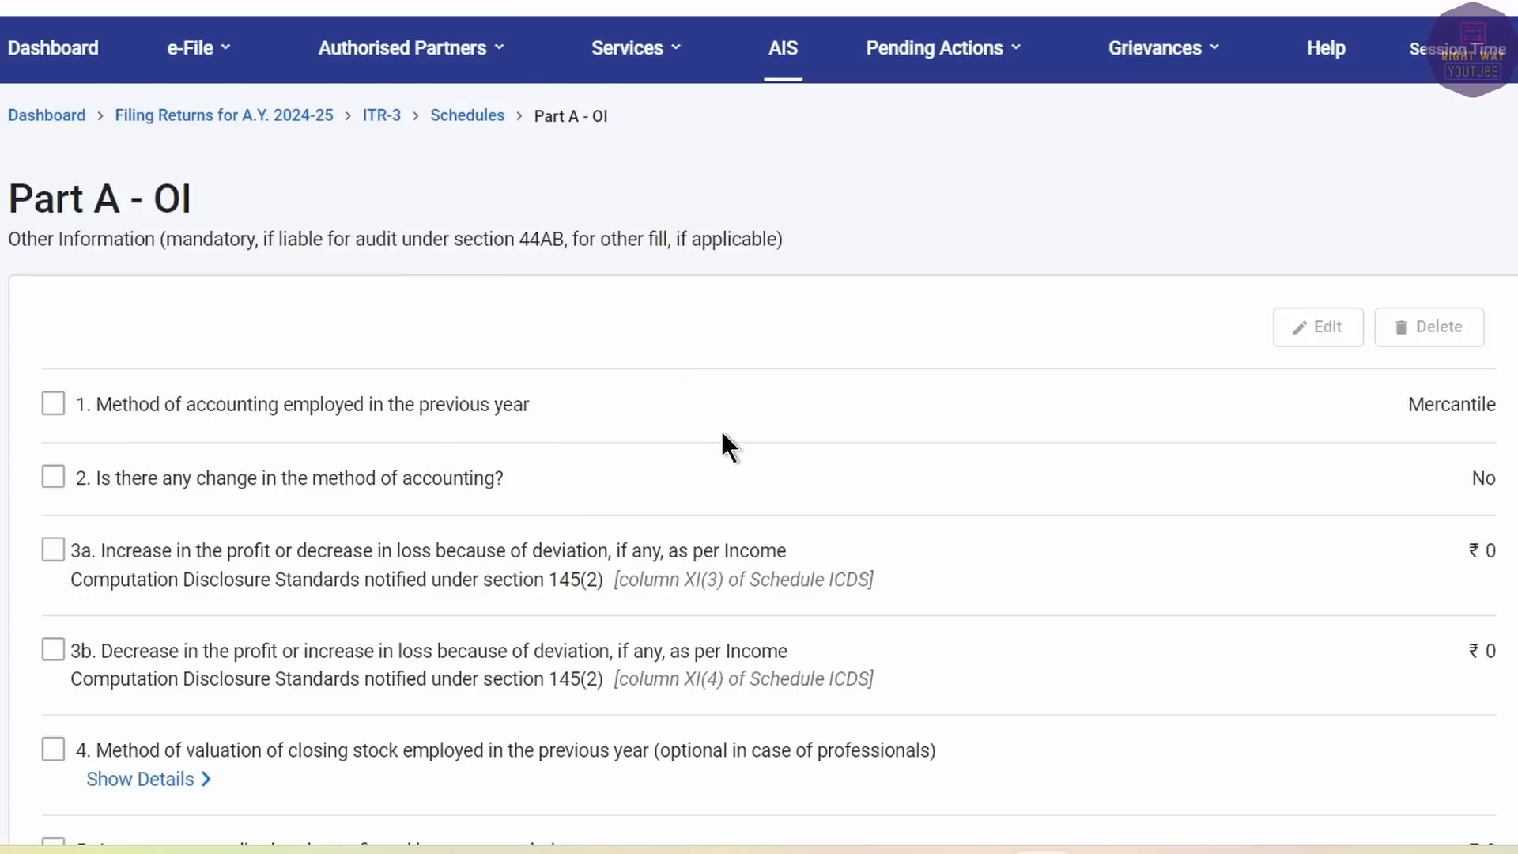
scroll(722, 349, "down", 15)
left_click(1433, 490)
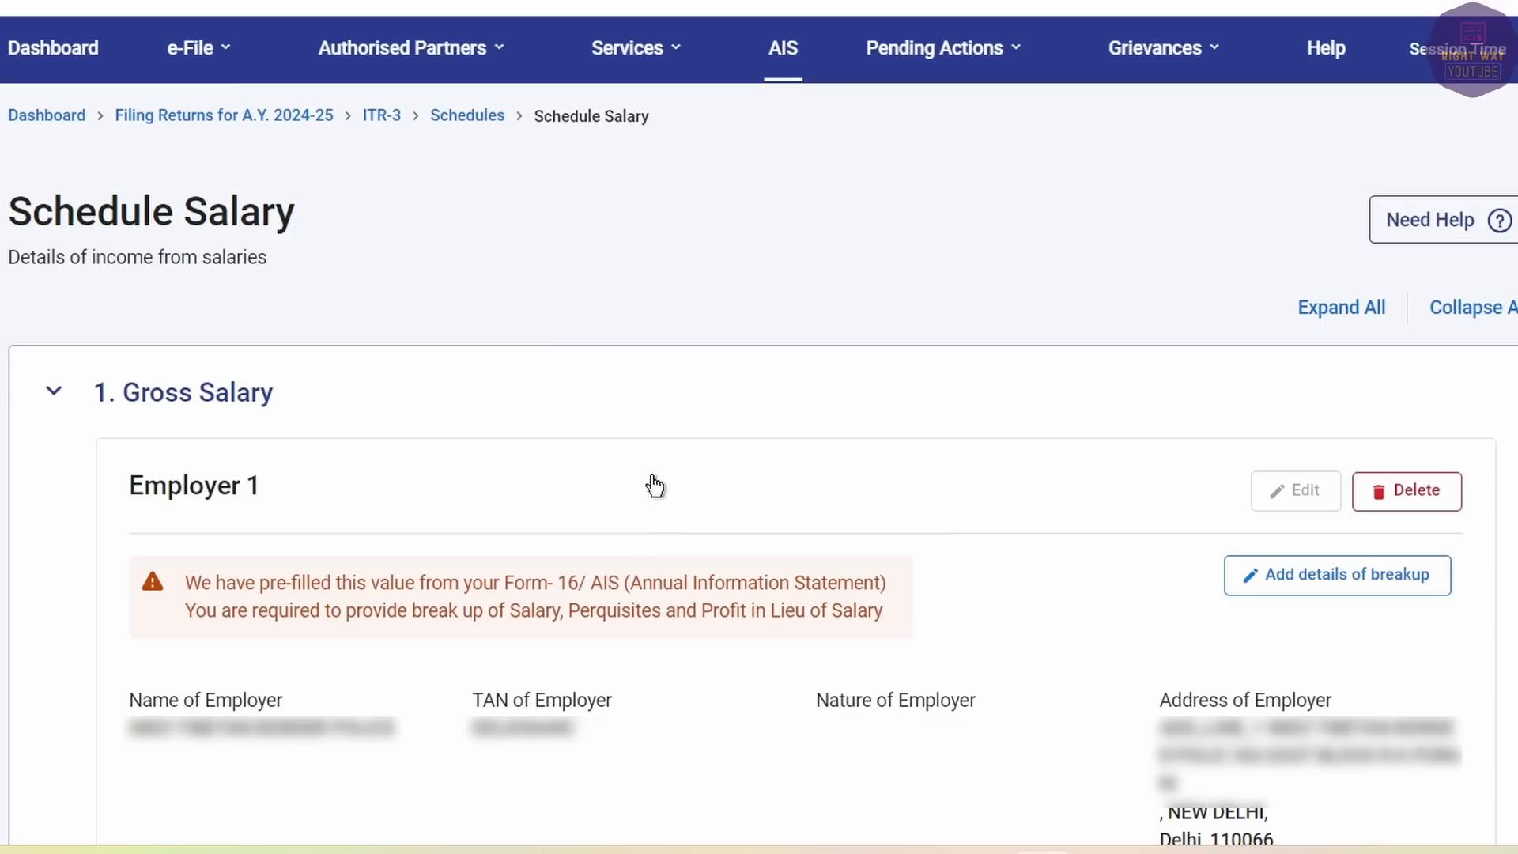
left_click(1365, 585)
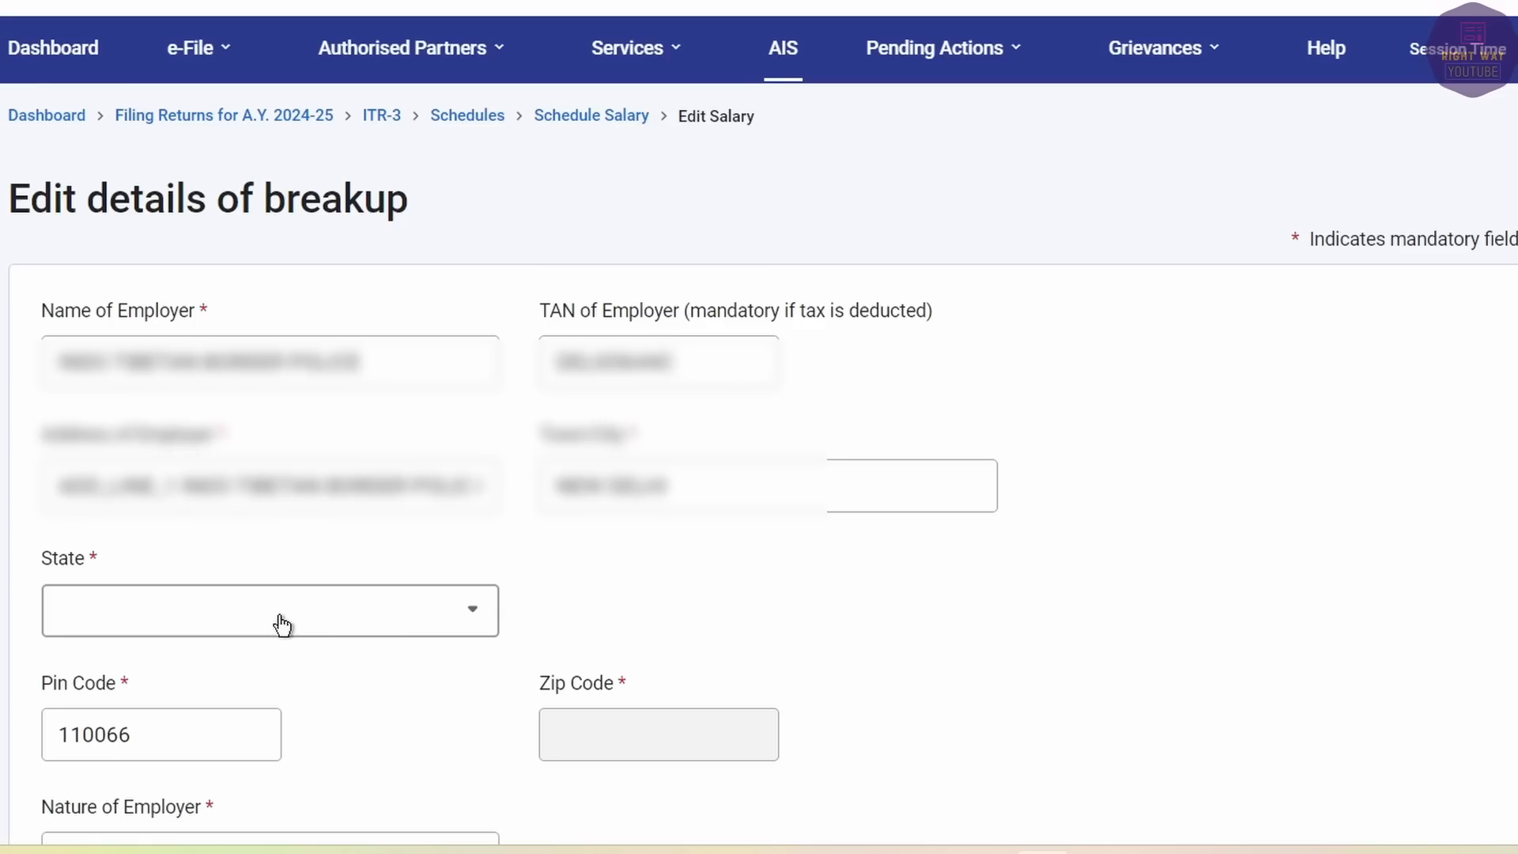
Set the employer's state to 09-Delhi and fill in the suggested pin code.
left_click(282, 625)
type("NE")
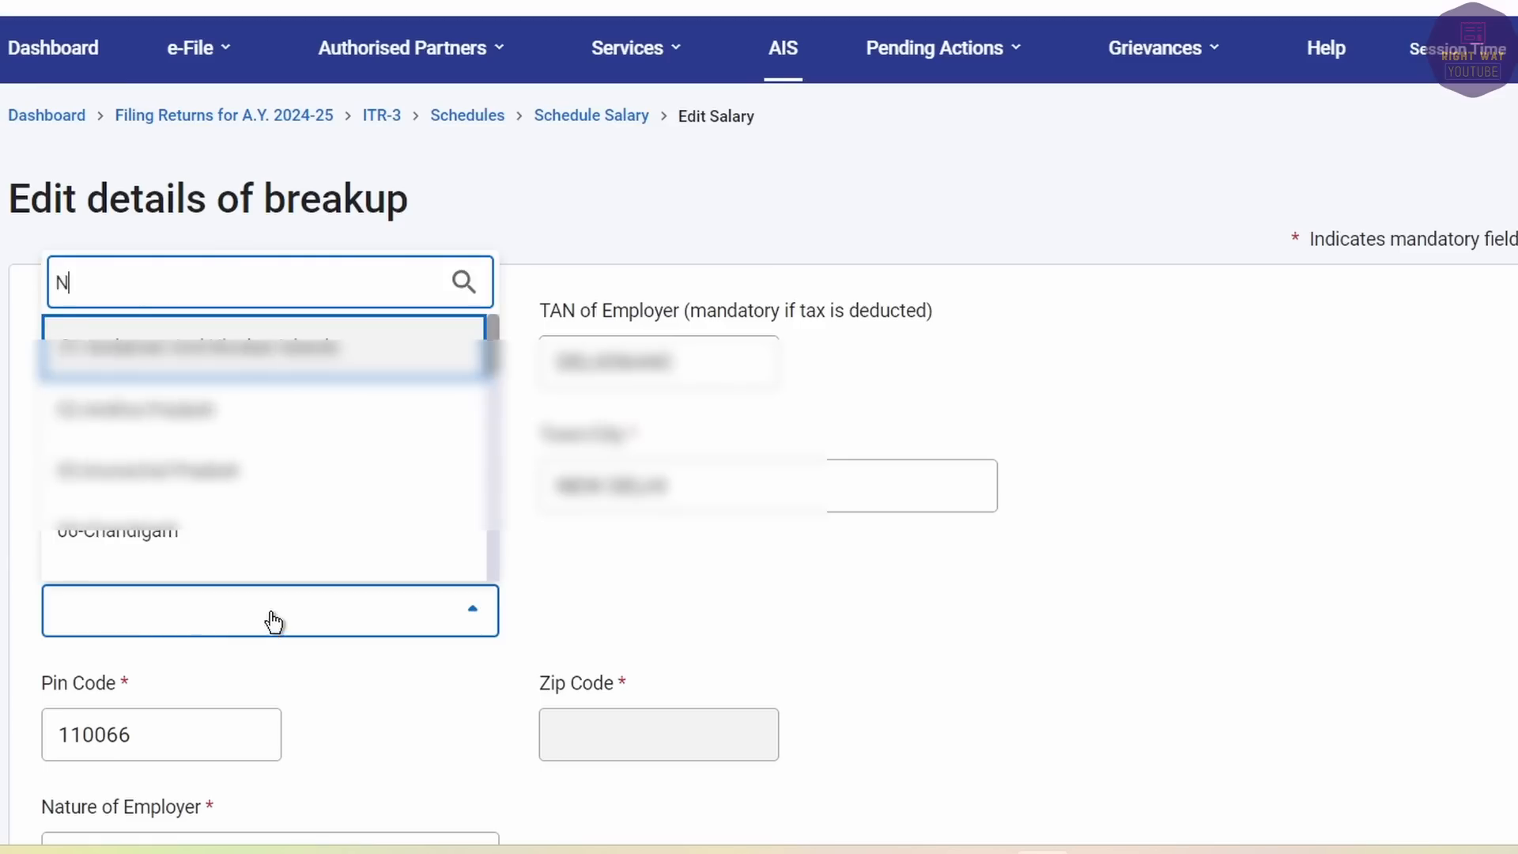
key("BackSpace")
key("BackSpace")
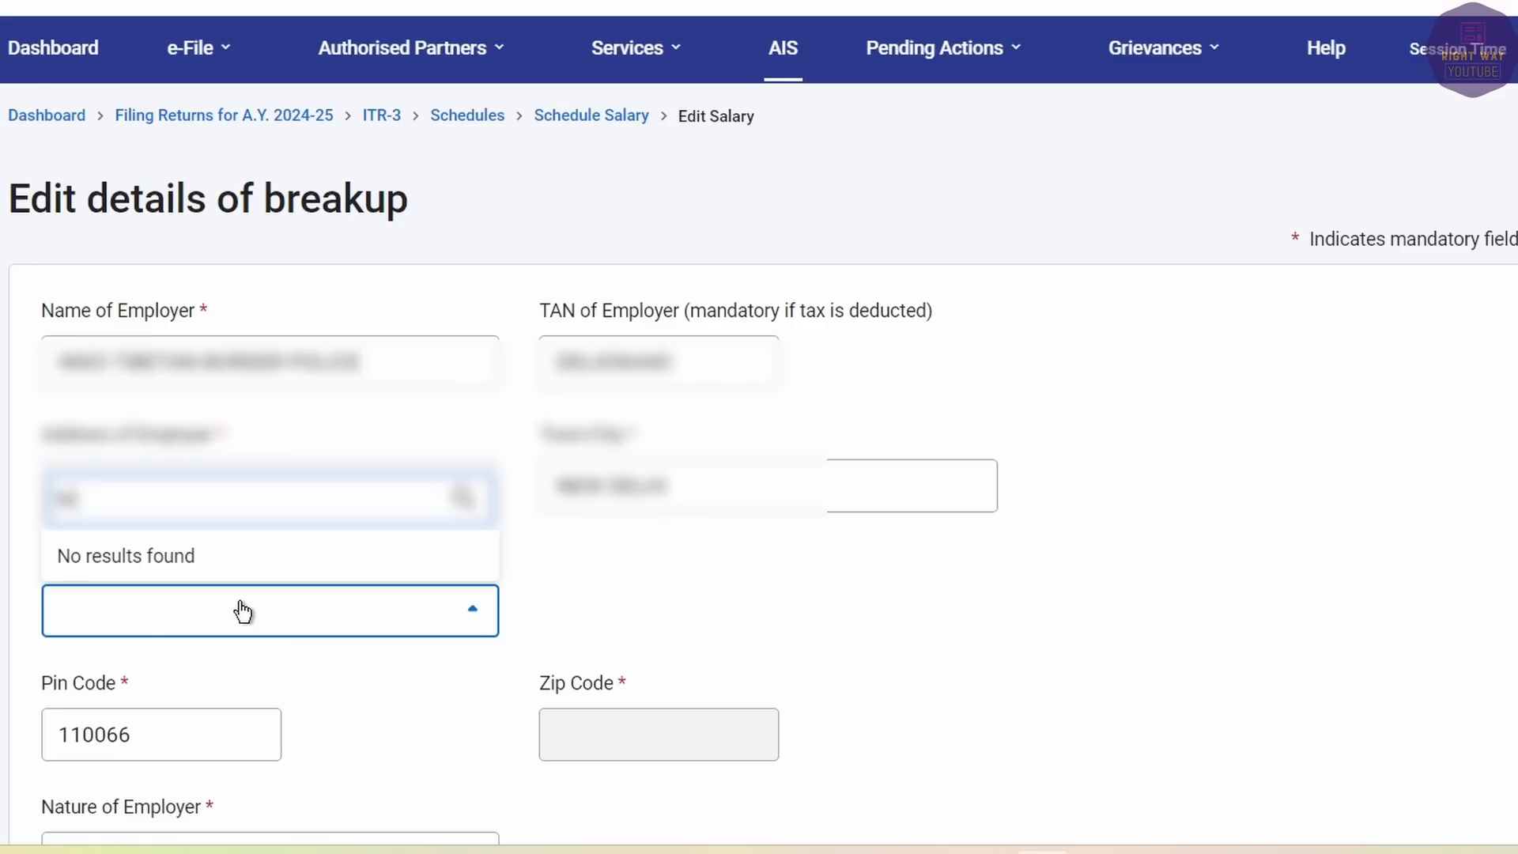
type("DE")
left_click(170, 472)
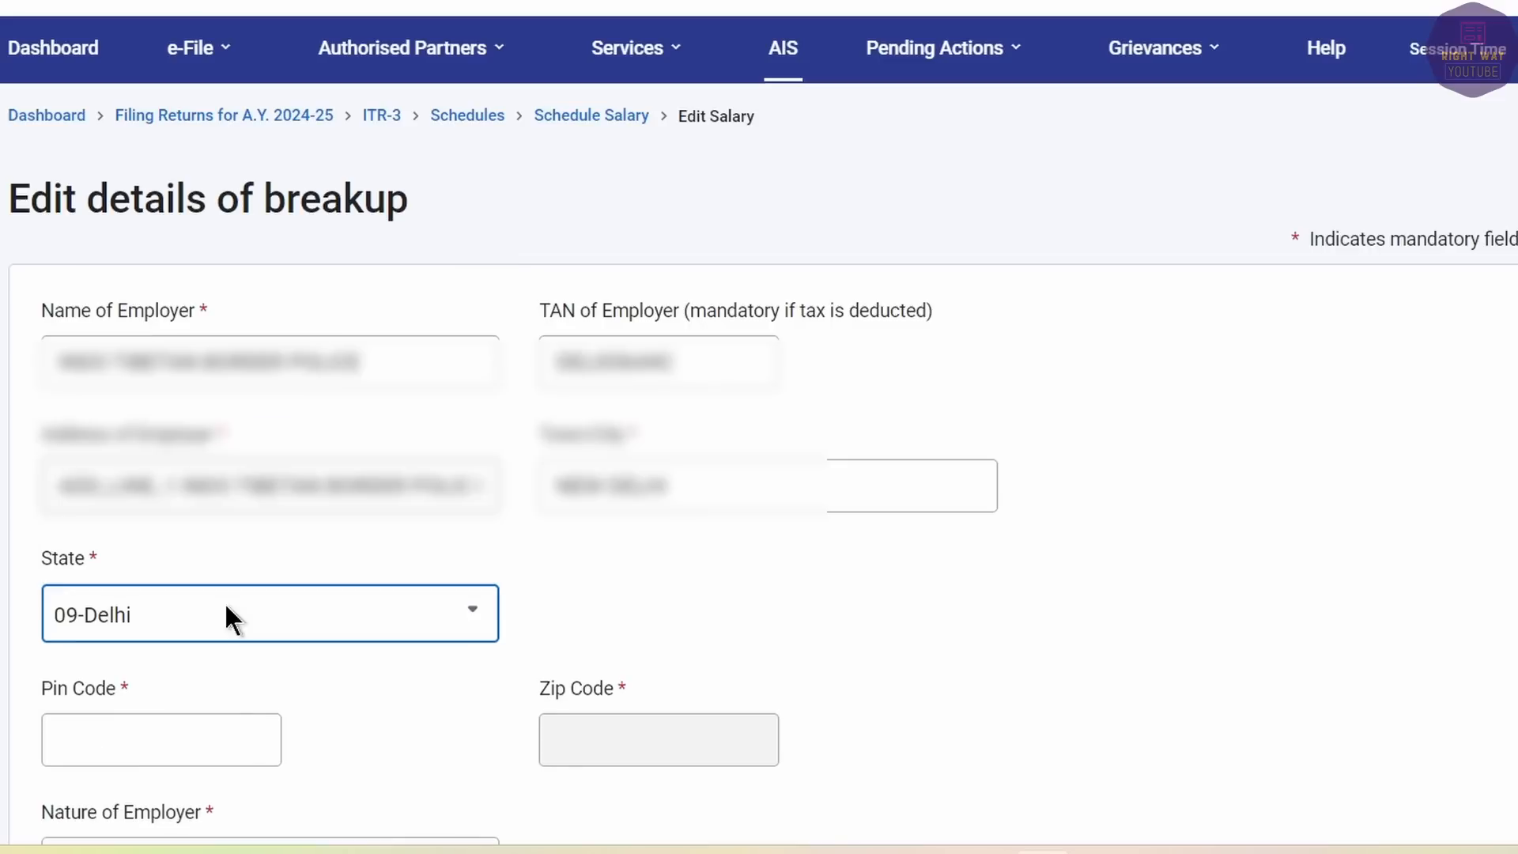
left_click(159, 755)
type("1")
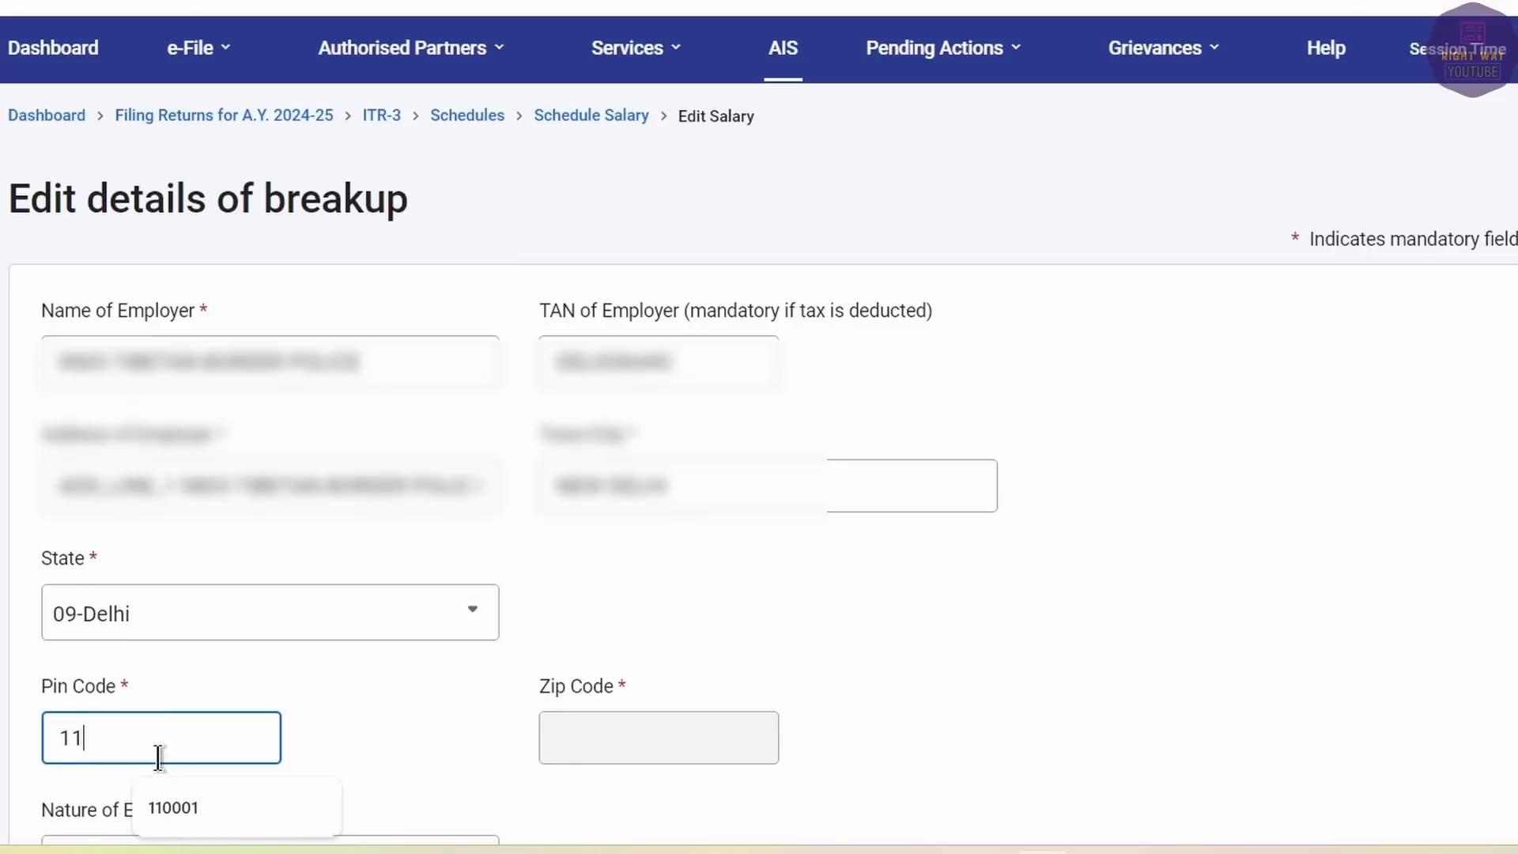
type("1")
left_click(222, 784)
Set nature of employer to Central Government and add a Basic salary row.
scroll(338, 765, "down", 4)
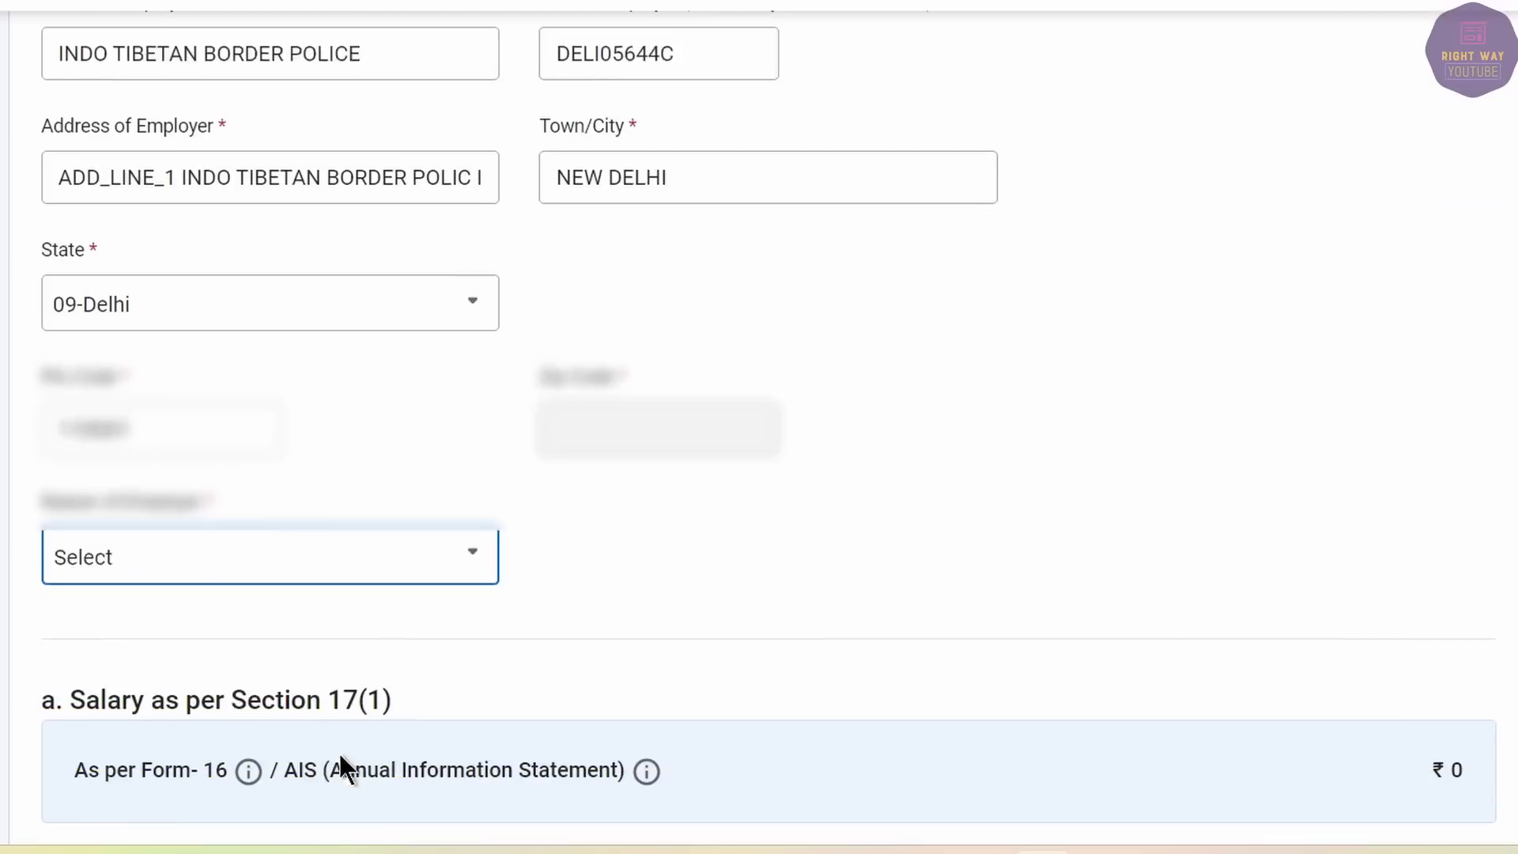
left_click(218, 476)
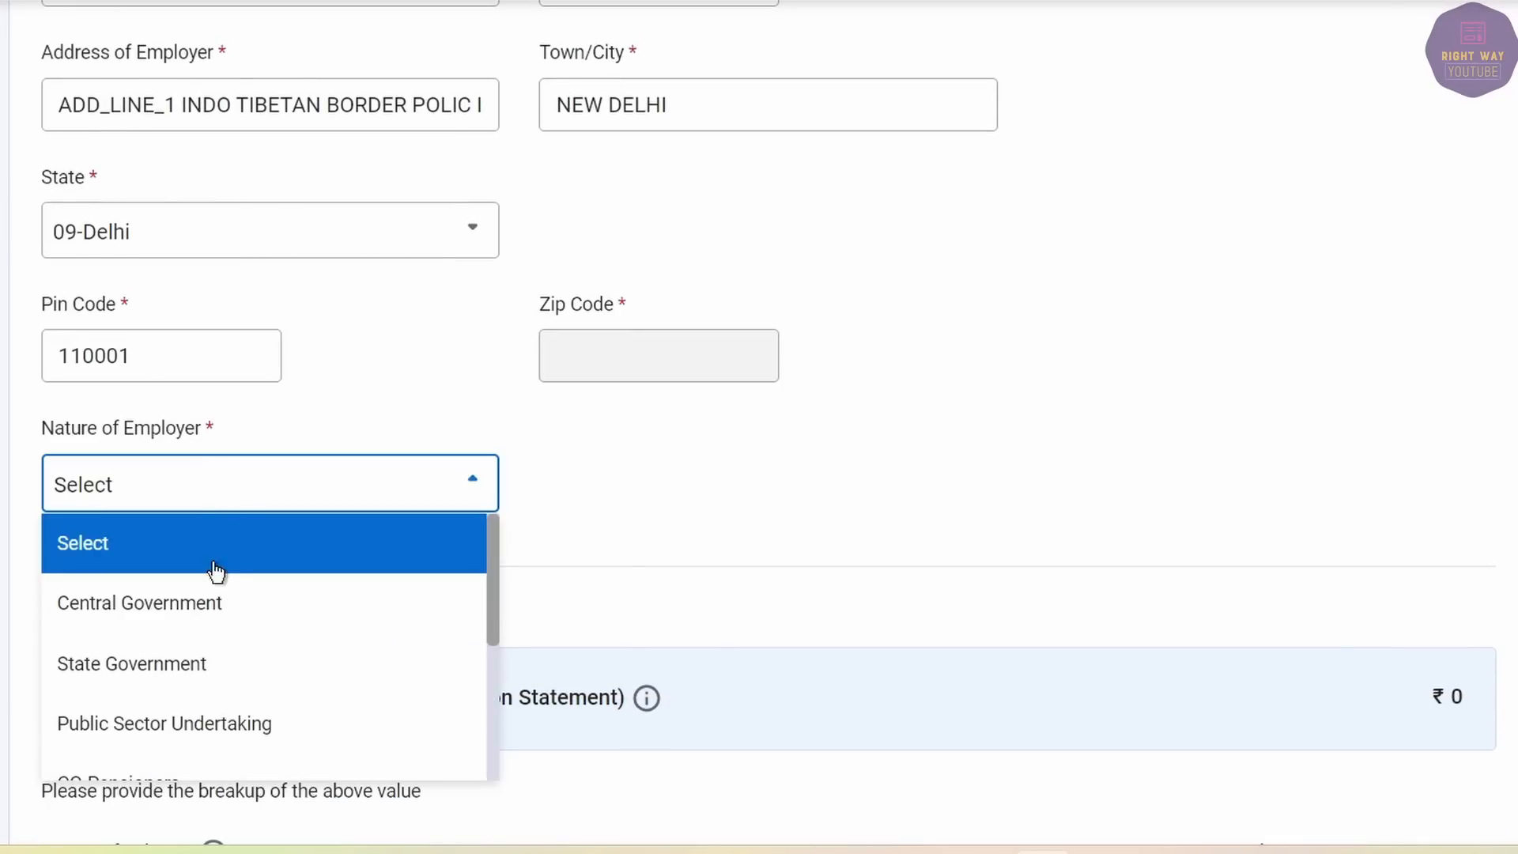
left_click(186, 604)
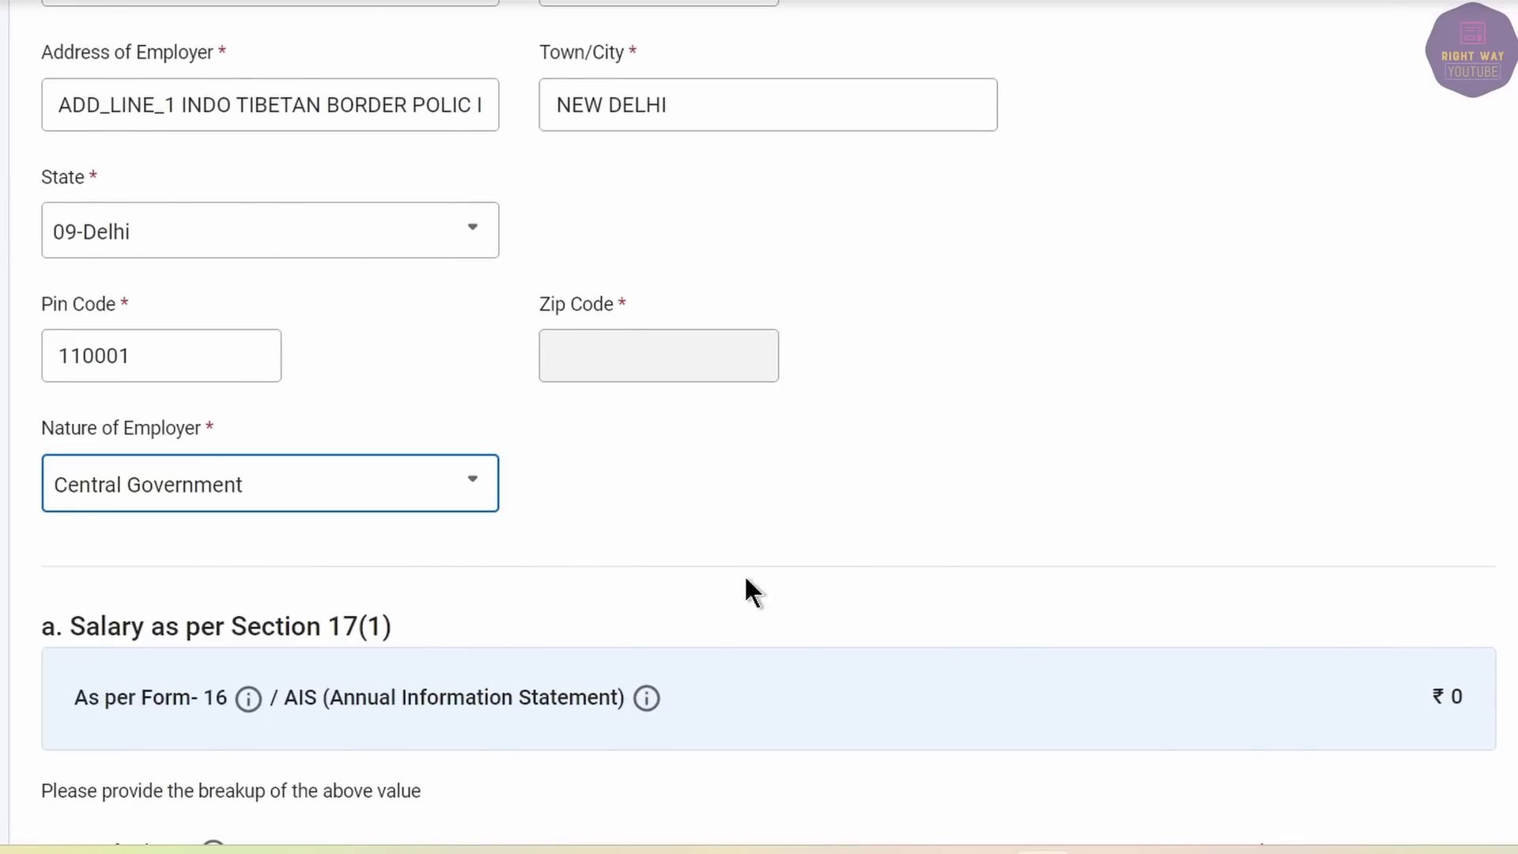
scroll(751, 592, "down", 5)
left_click(278, 514)
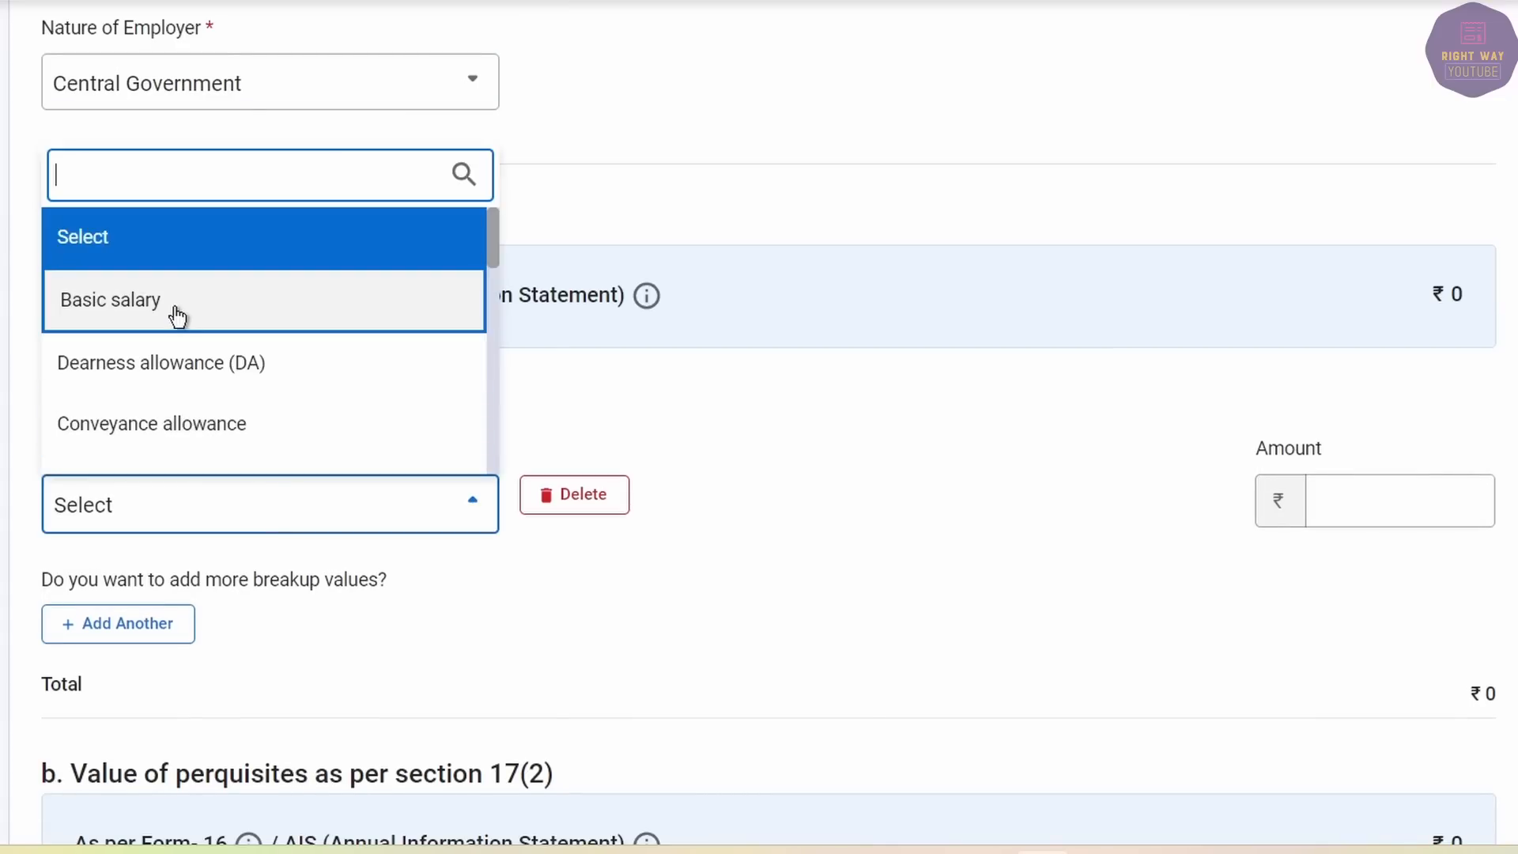
left_click(177, 316)
left_click(1423, 504)
type("1,54,48")
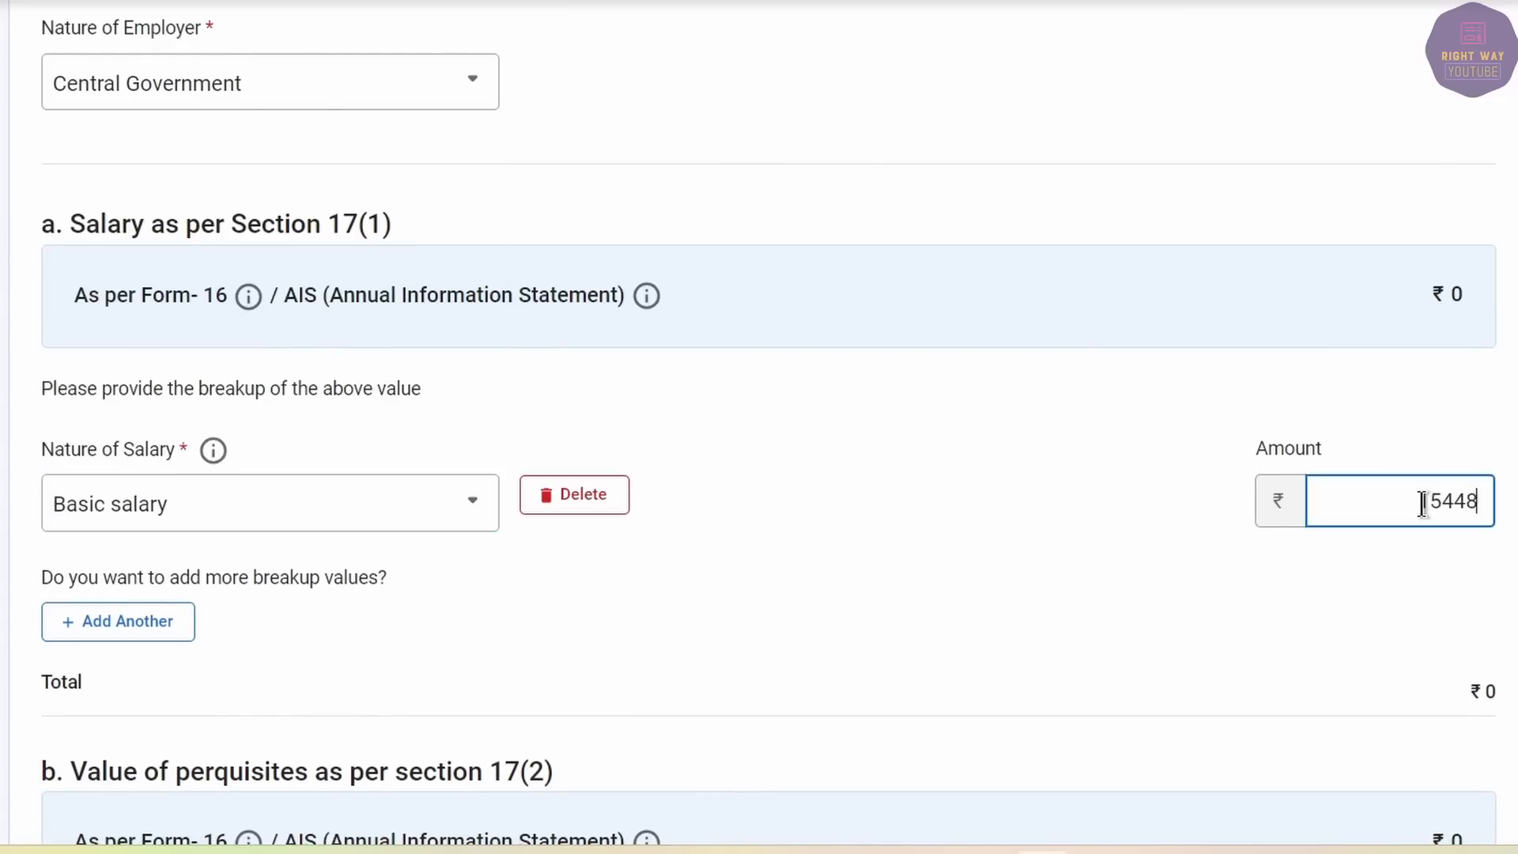
type("4")
Add an Others salary row described 'OTHER ALLOWANCES' for the 29,122 Form 16 figure.
left_click(120, 625)
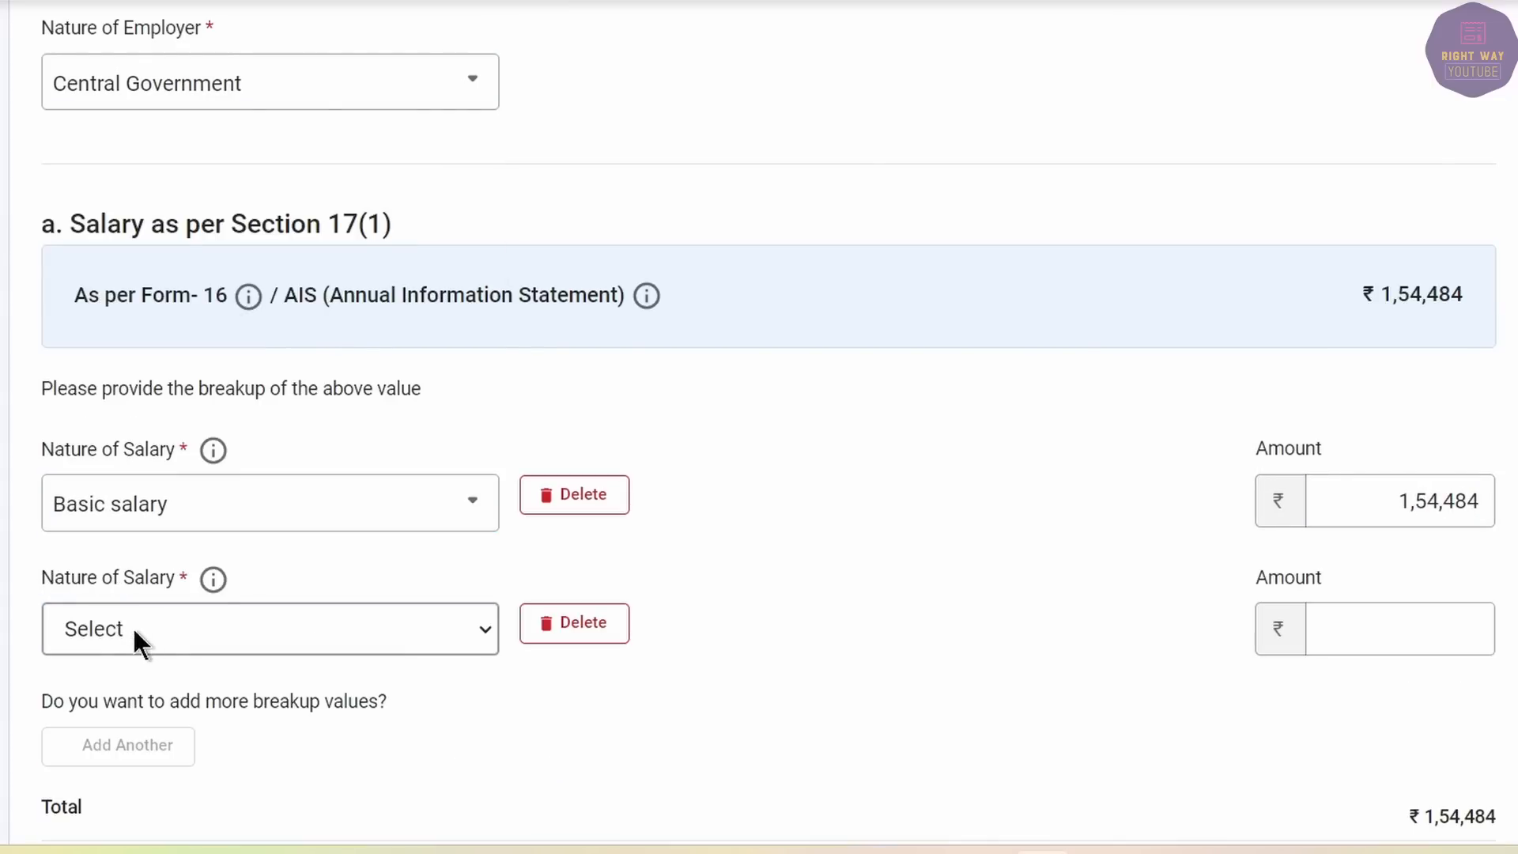
left_click(150, 640)
scroll(176, 566, "down", 6)
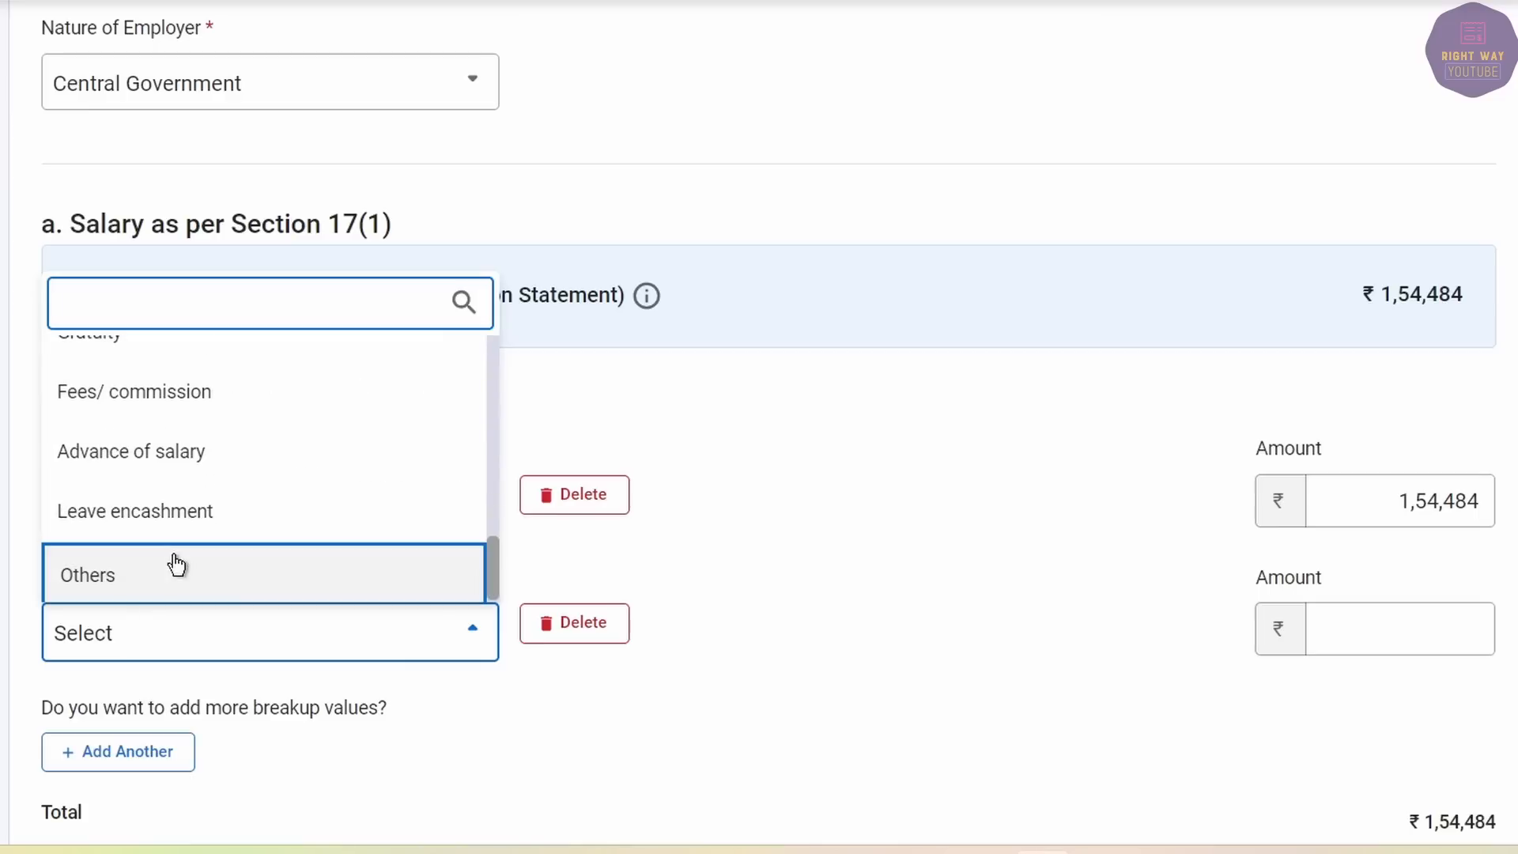
left_click(186, 572)
left_click(867, 628)
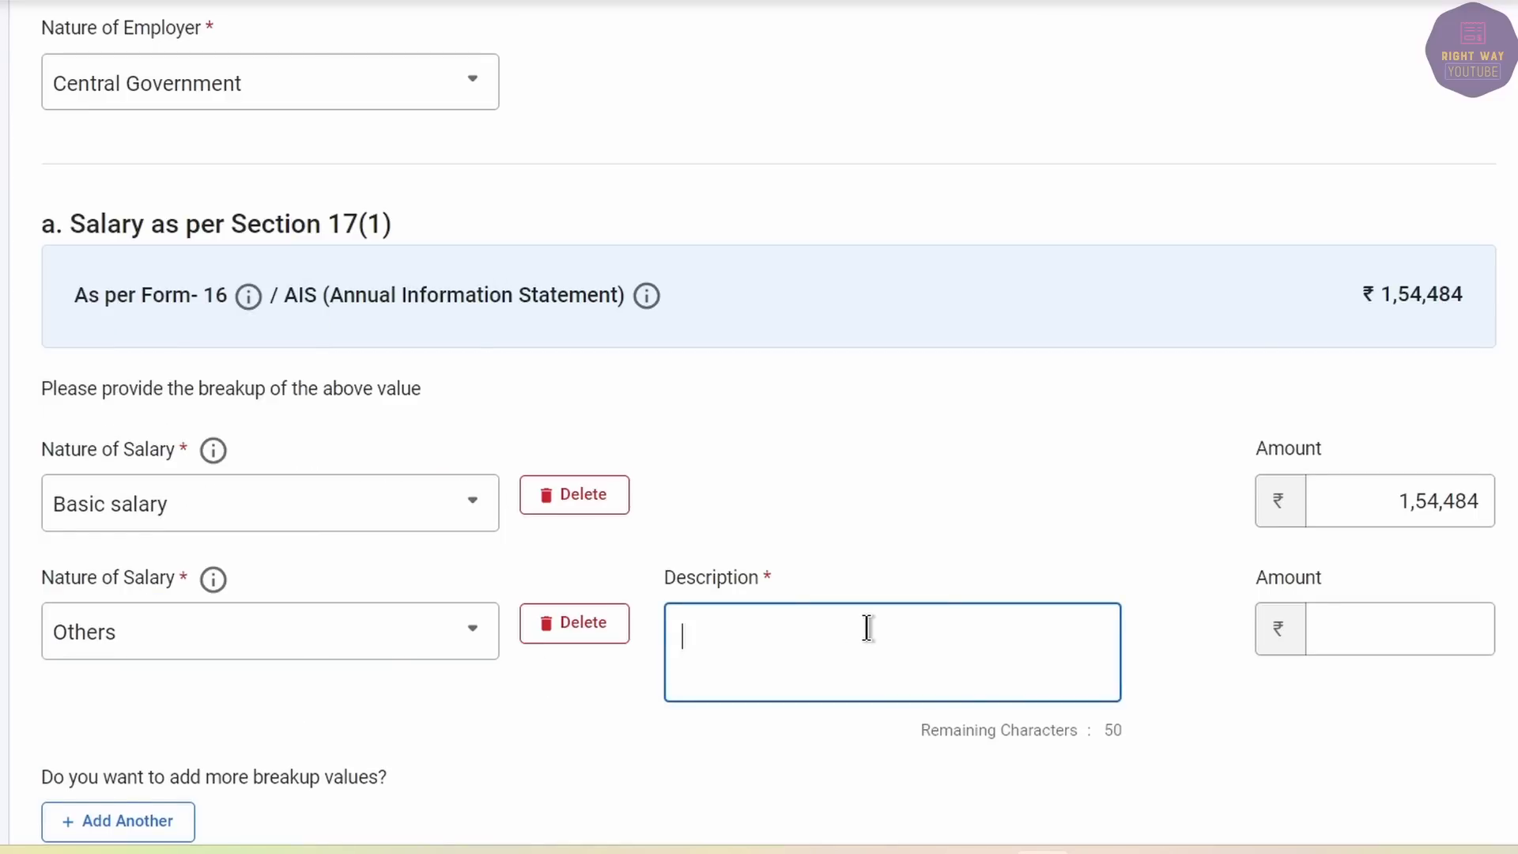
type("OTHER ALLOWANCES")
key("Tab")
key("alt+Tab")
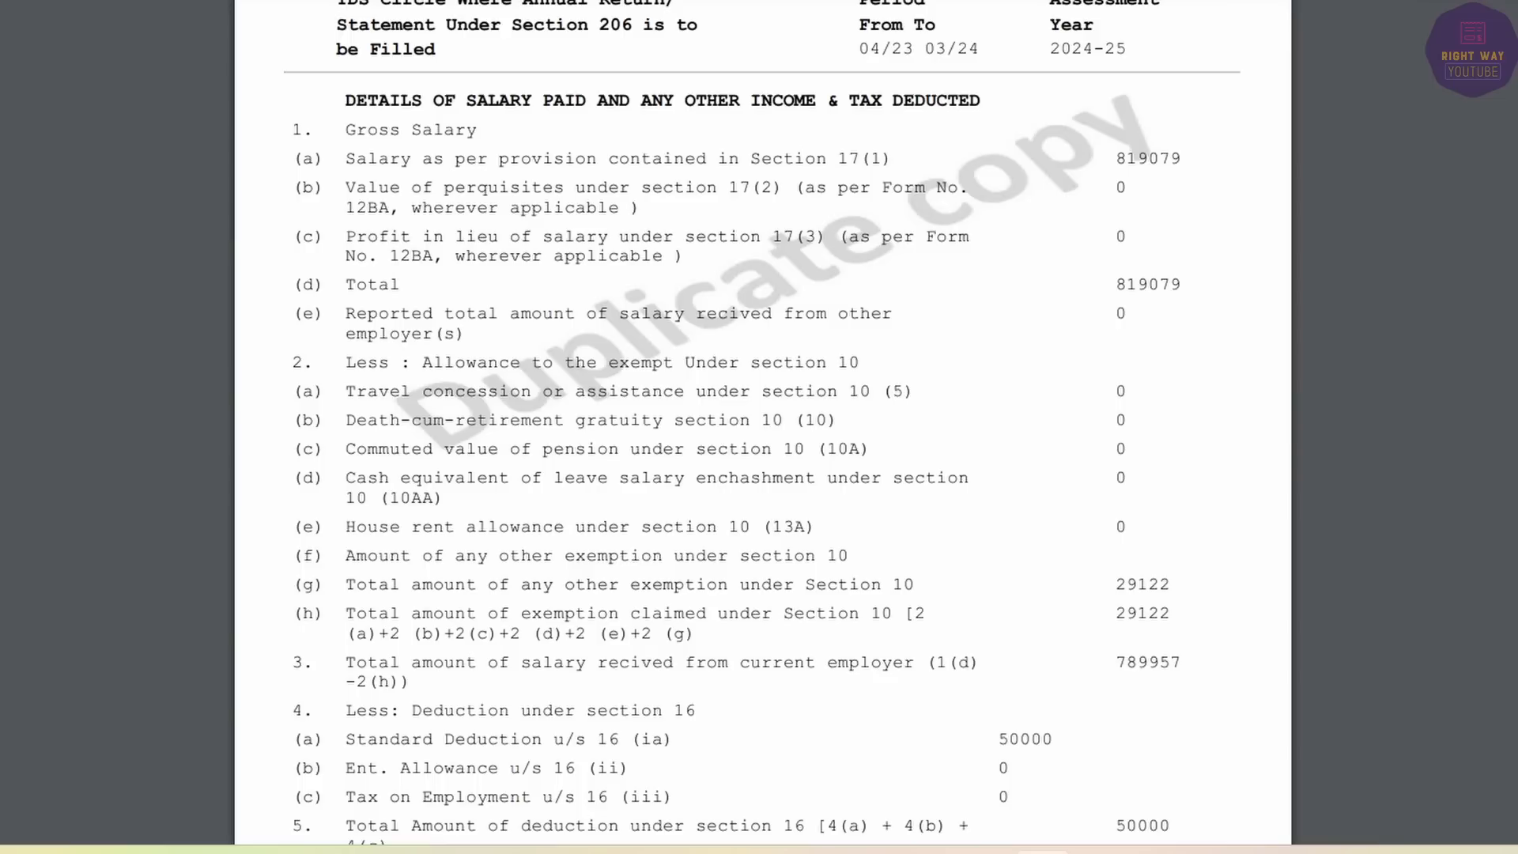
left_click_drag(1116, 615, 1185, 616)
key("alt+Tab")
key("alt+Tab")
left_click(1124, 593)
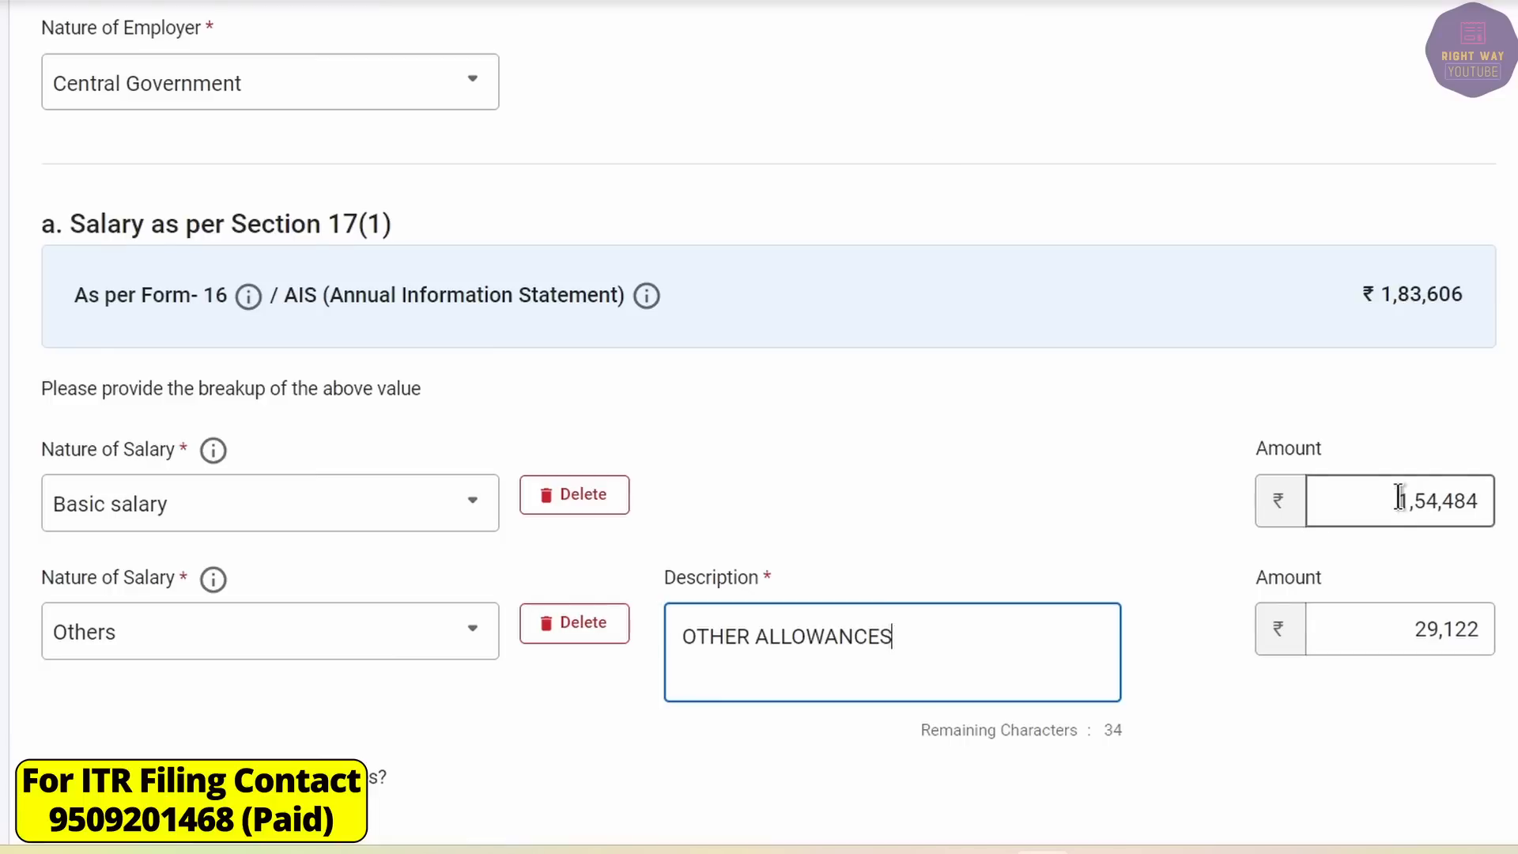
Change the basic salary to 7,89,957, checking it against Form 16's 819079 and 29122.
double_click(1398, 498)
type("789")
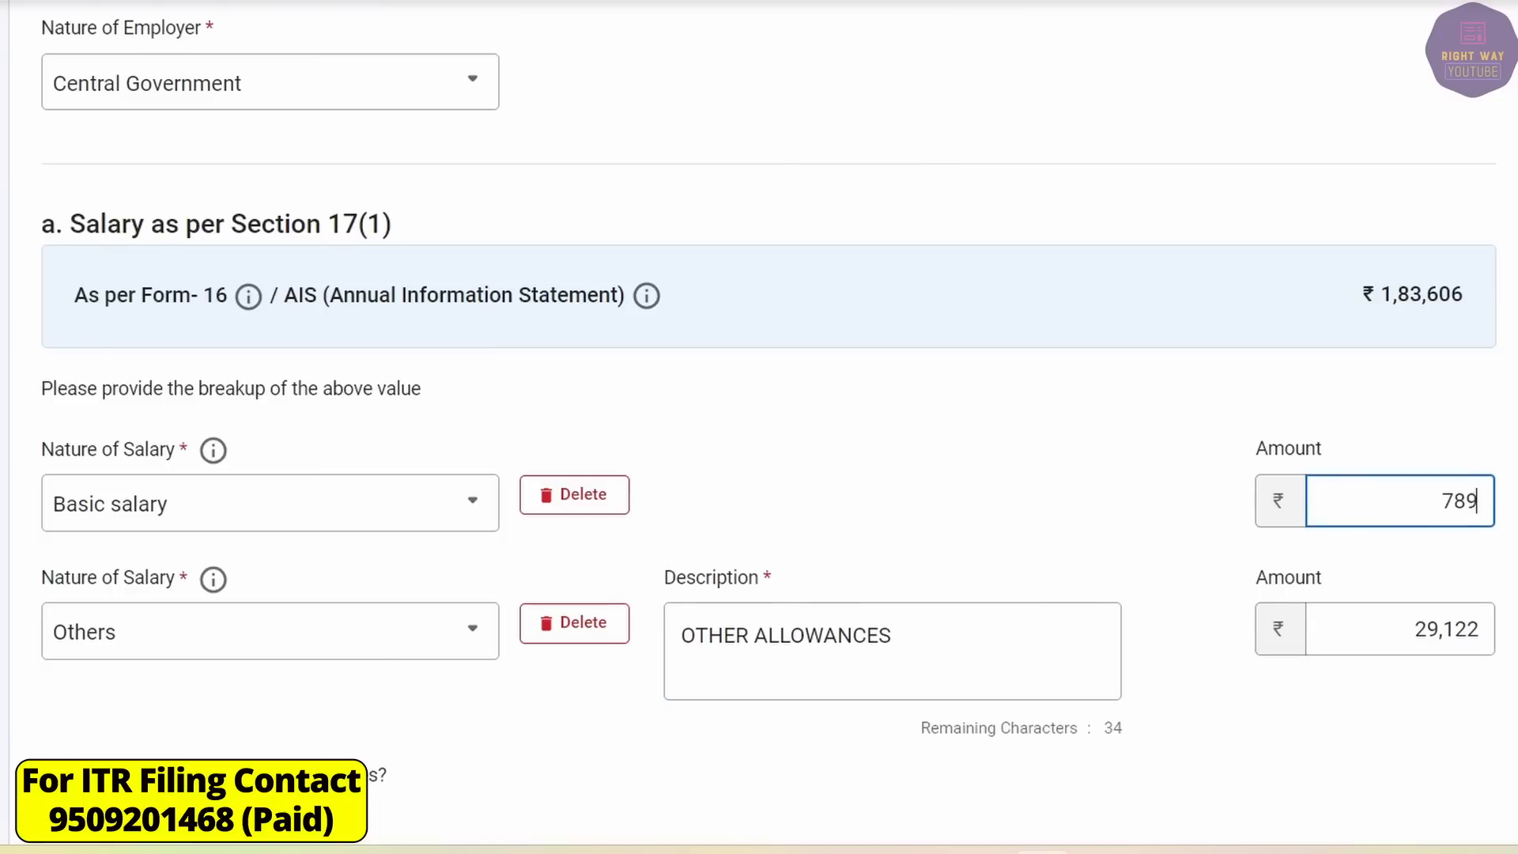
type("957")
key("Tab")
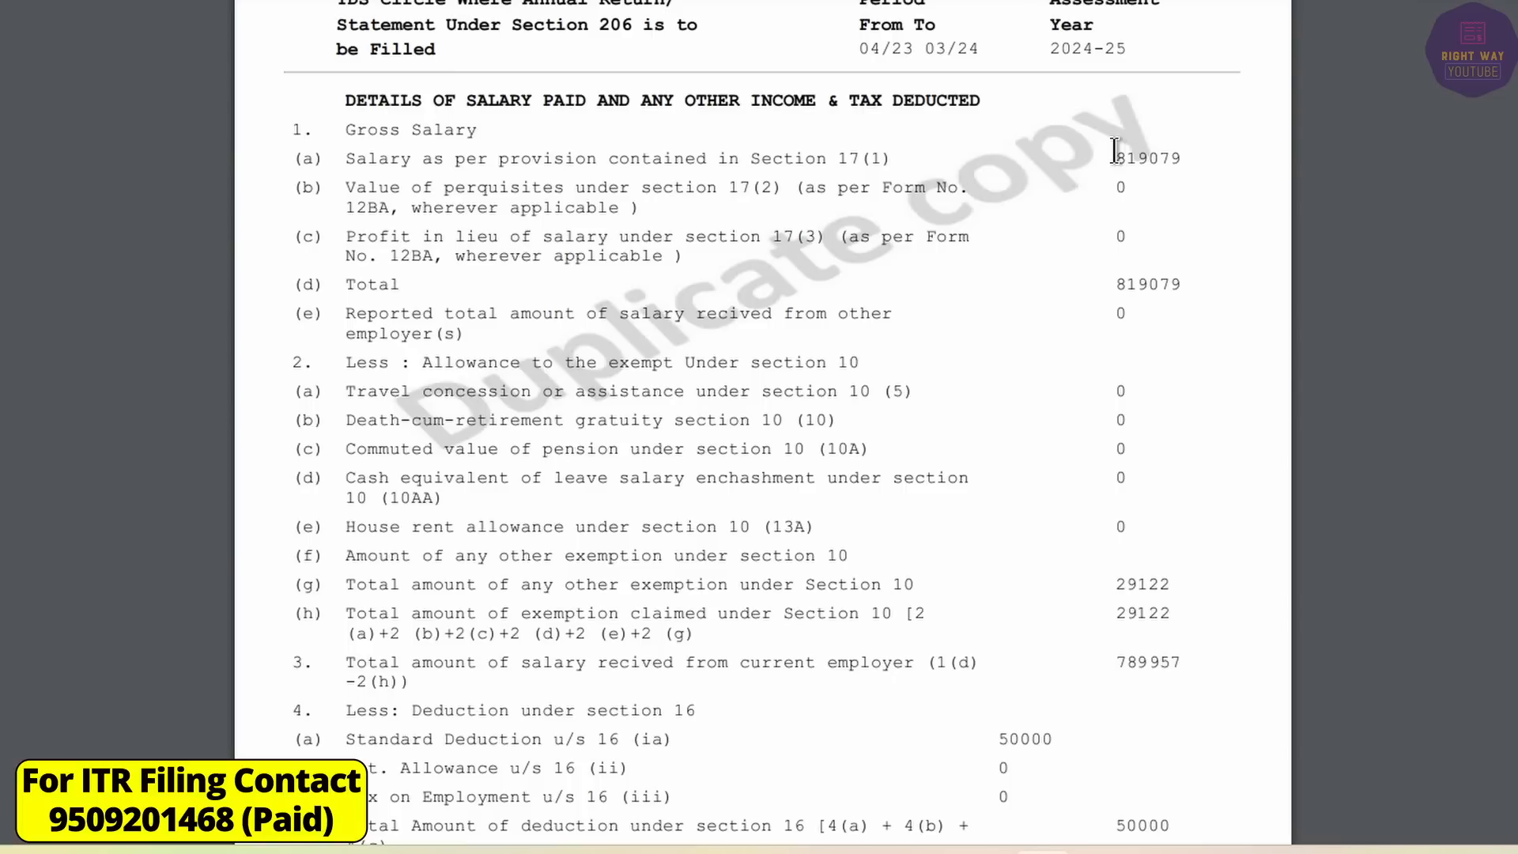
left_click_drag(1114, 157, 1198, 157)
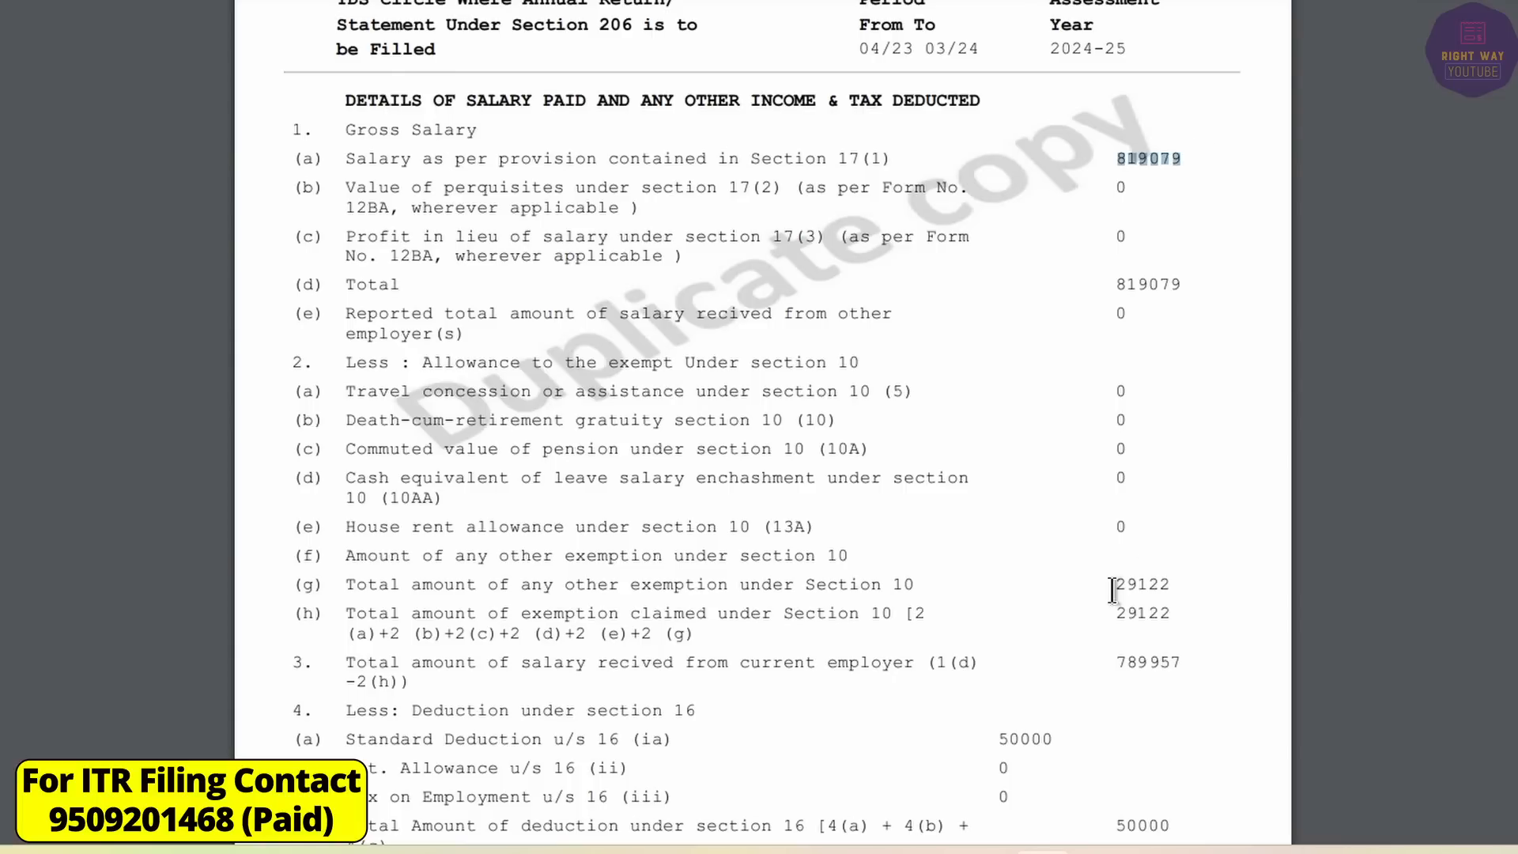
left_click_drag(1113, 589, 1183, 598)
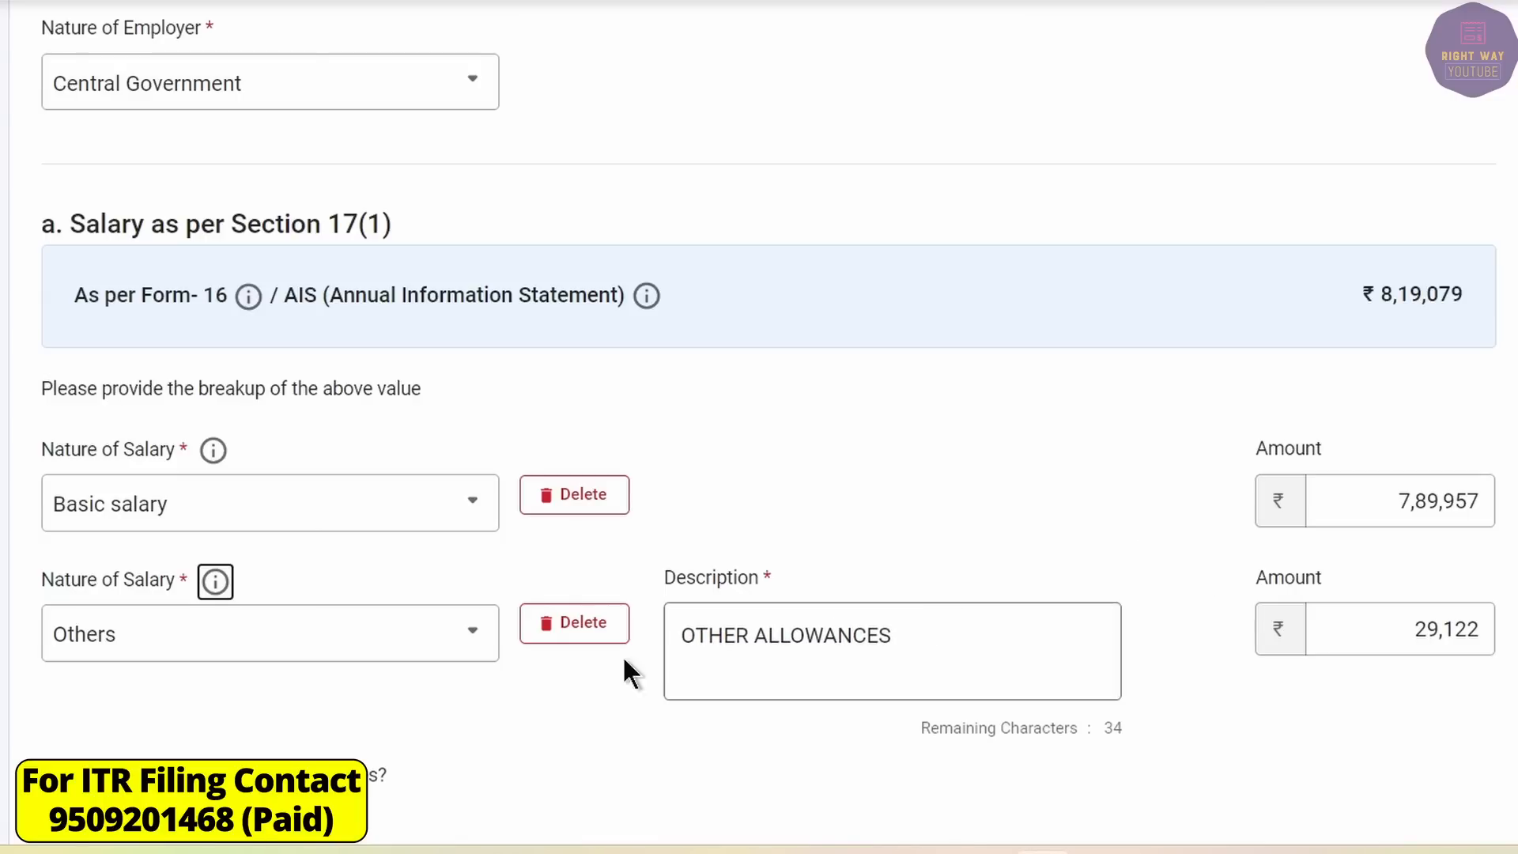
Delete the empty third salary row and save Employer 1's salary breakup.
scroll(316, 790, "down", 1)
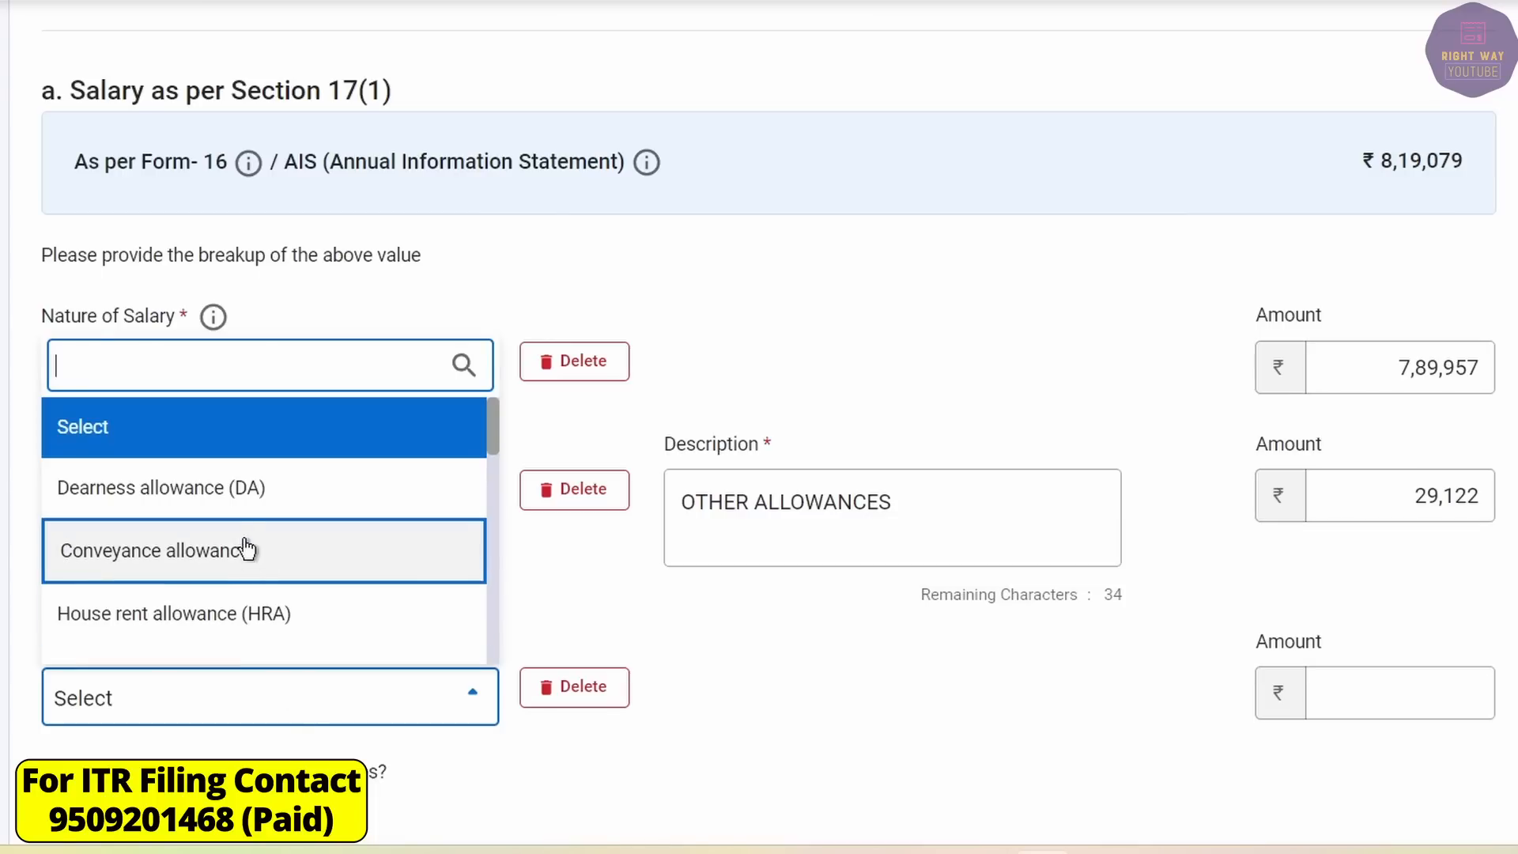
scroll(225, 494, "down", 8)
scroll(224, 491, "down", 1)
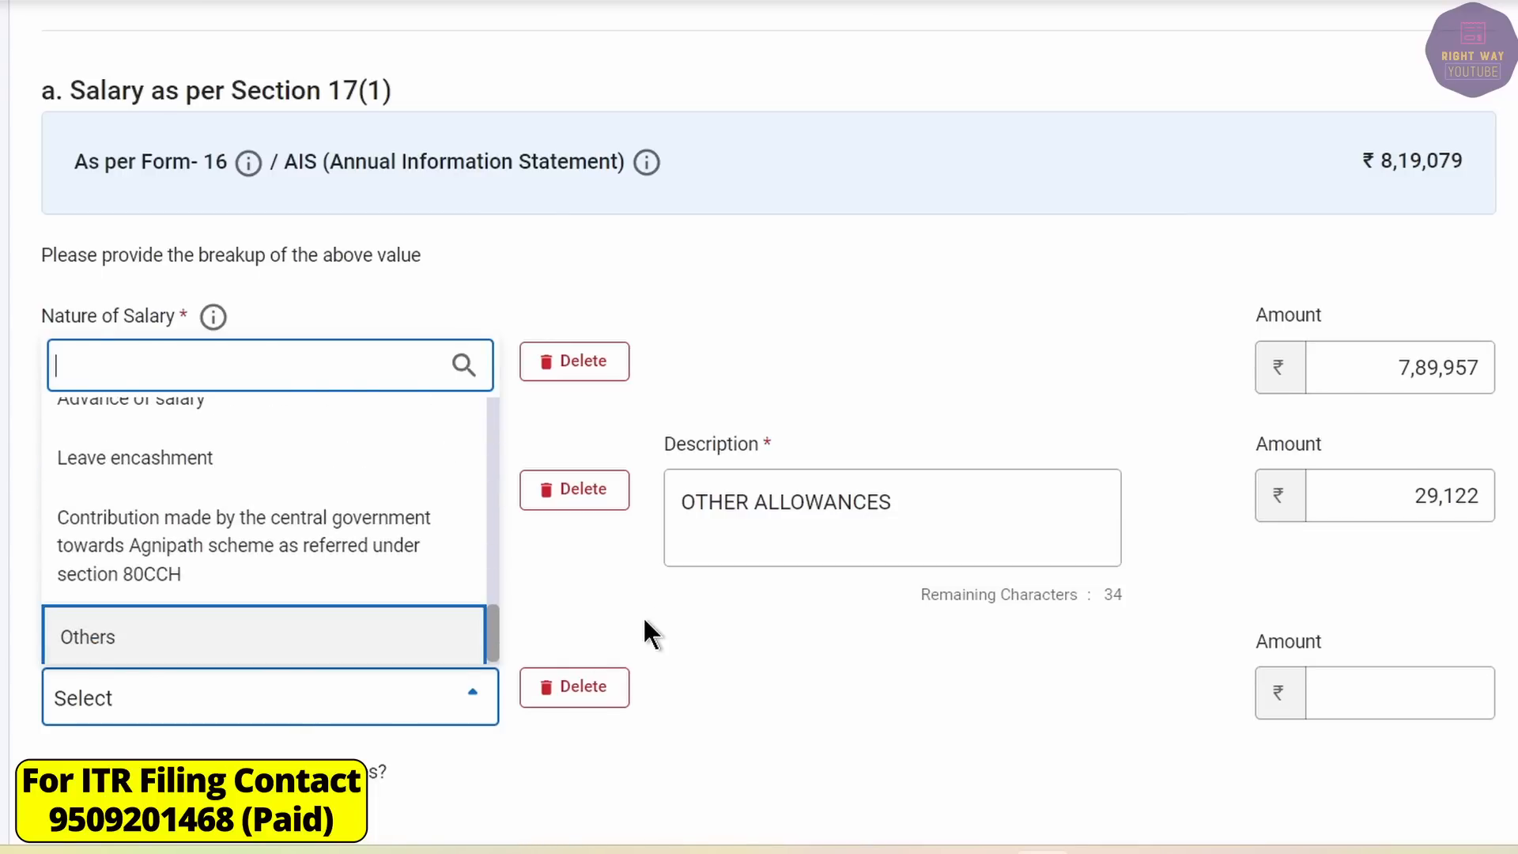
left_click(643, 616)
left_click(575, 687)
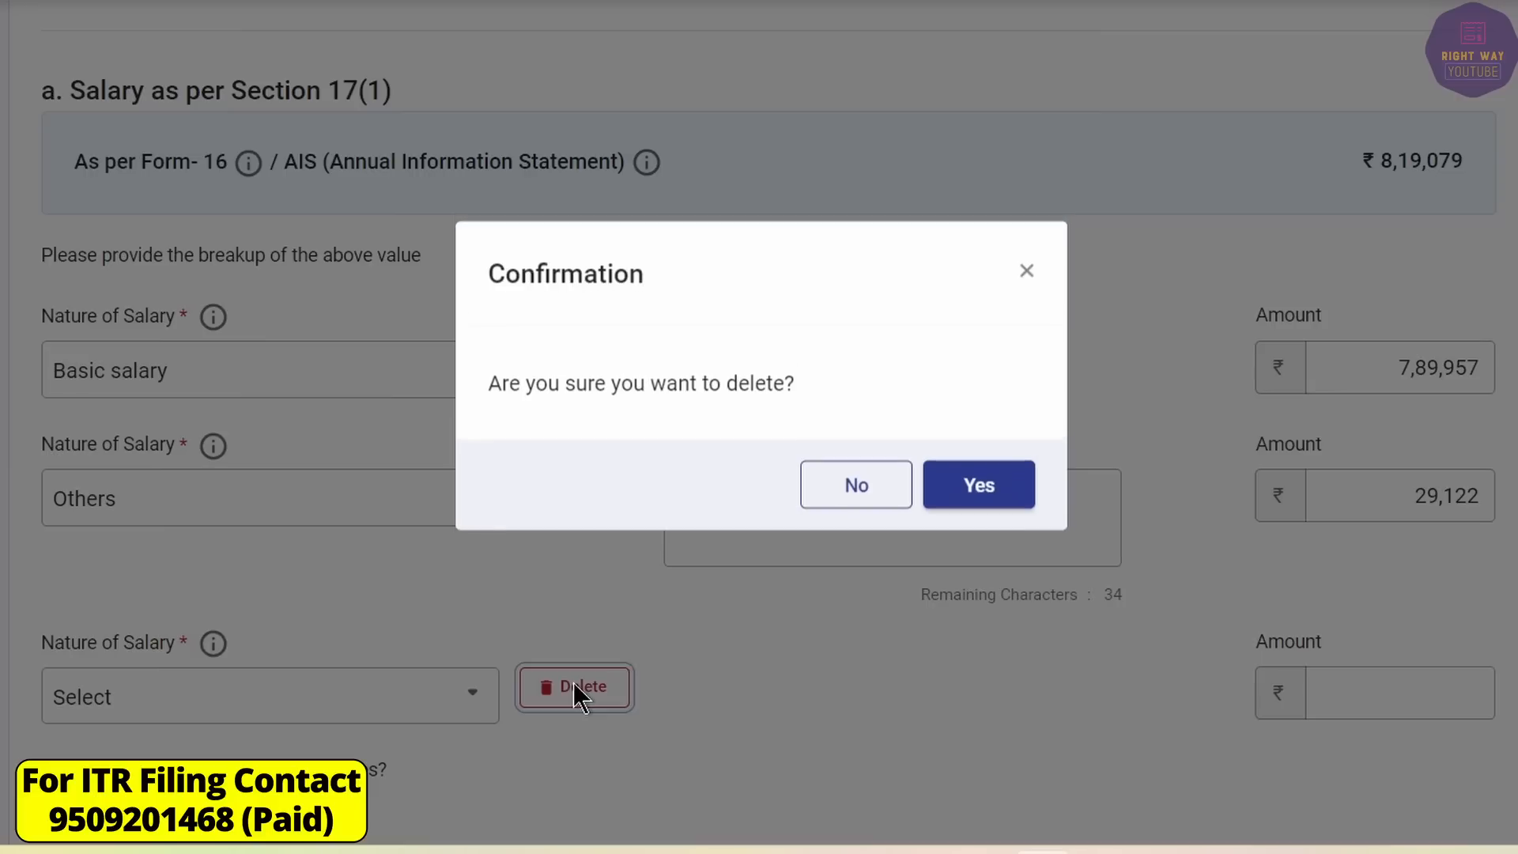
left_click(980, 400)
left_click(1268, 601)
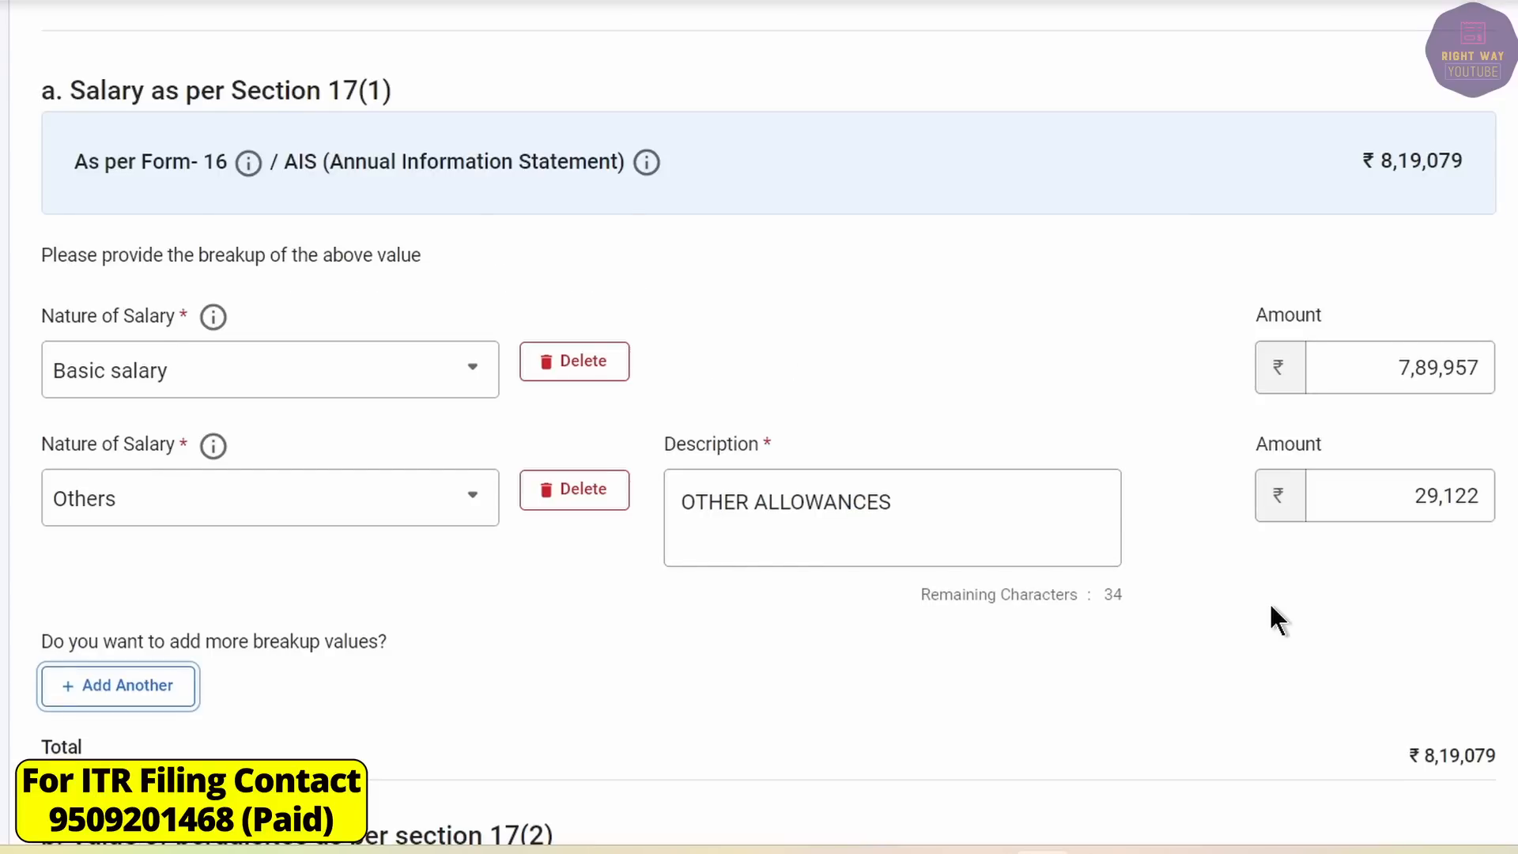
scroll(1268, 601, "down", 12)
scroll(1131, 507, "down", 4)
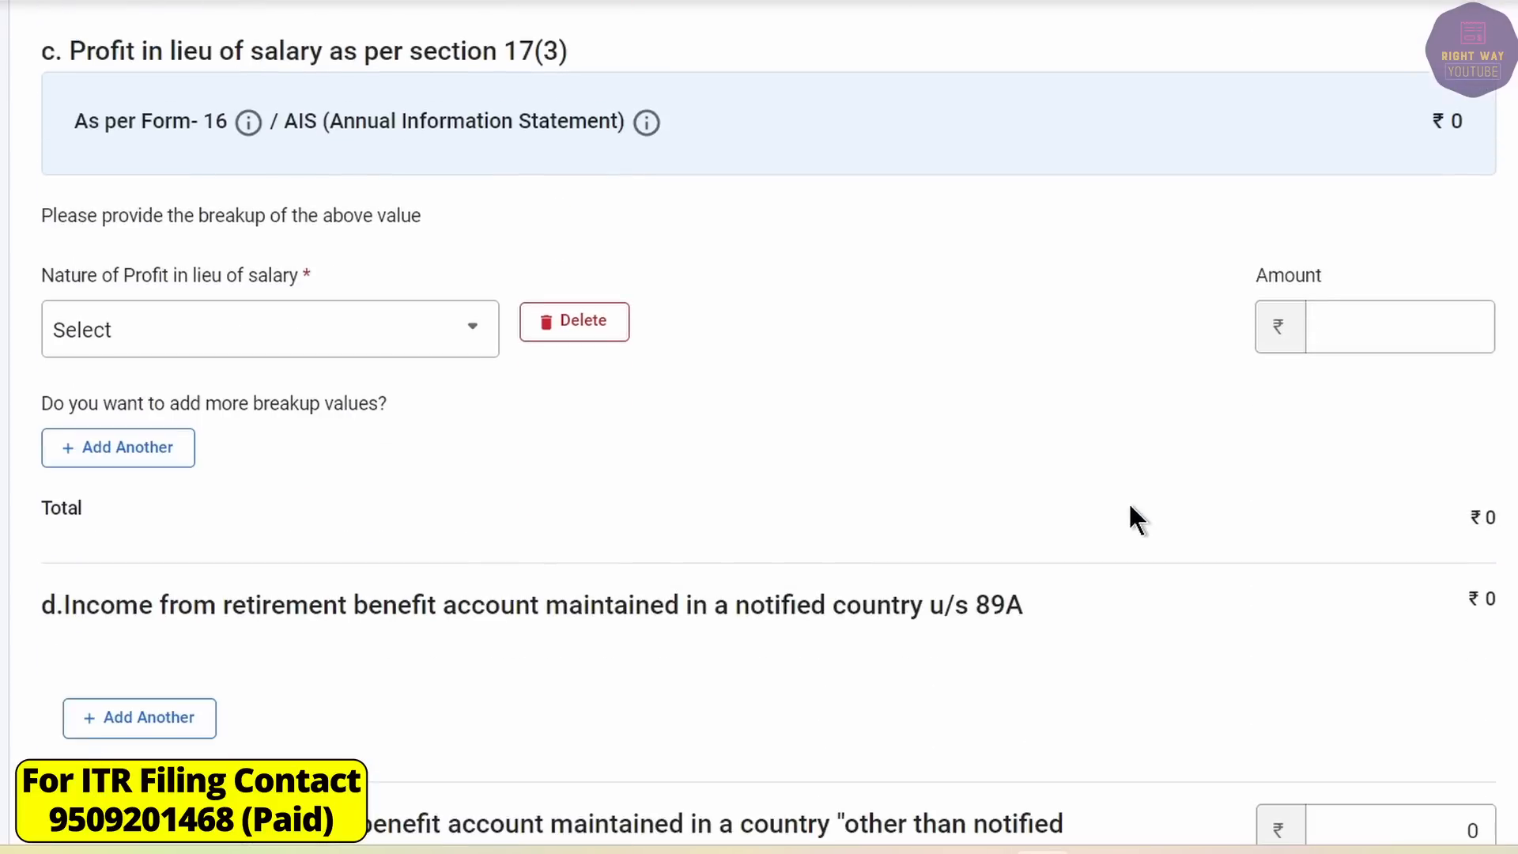
scroll(1130, 507, "down", 10)
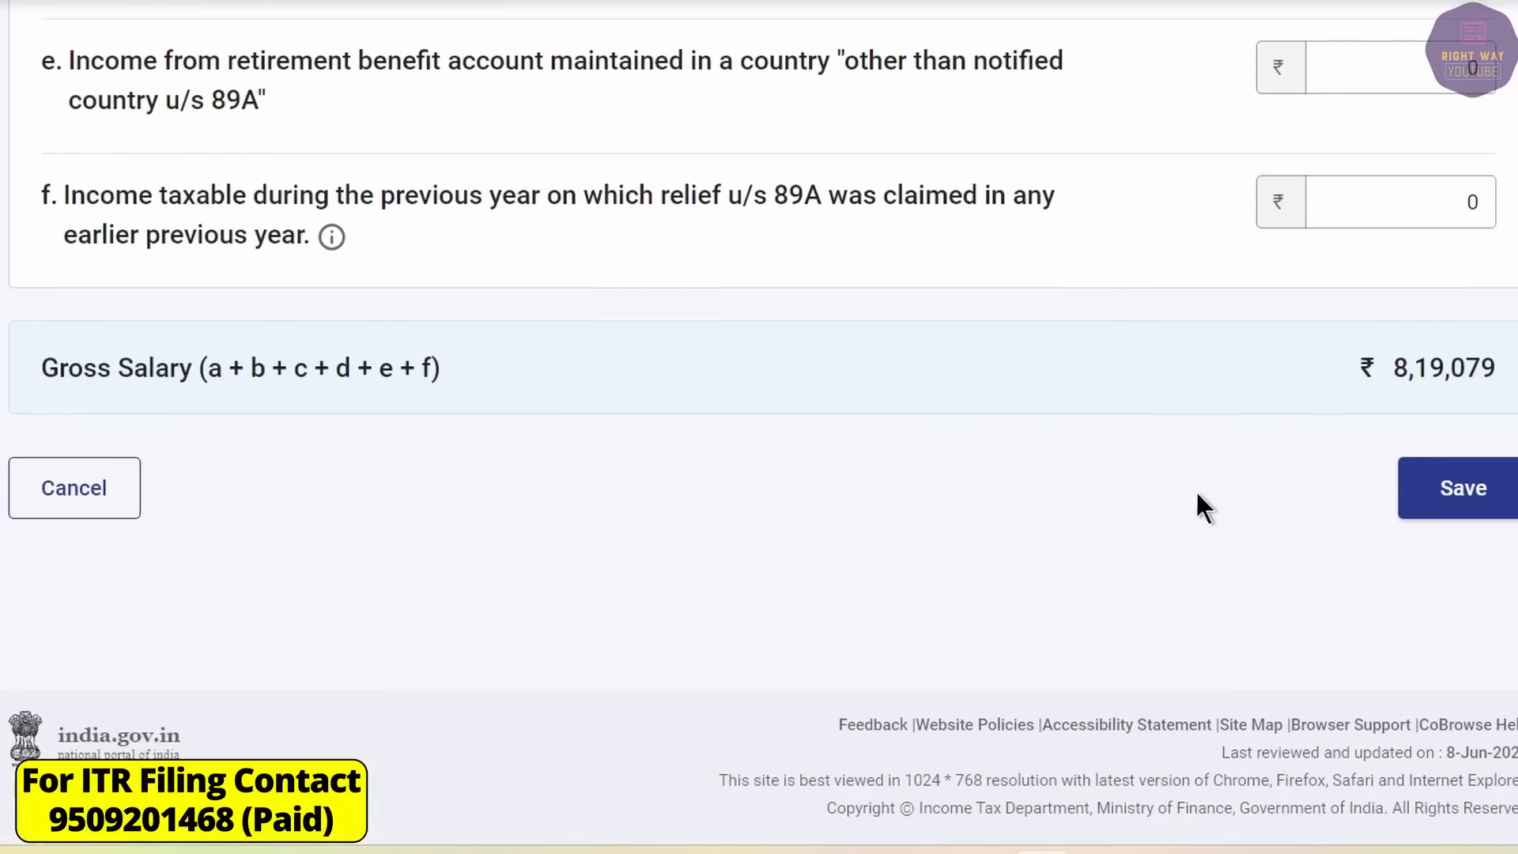
left_click(1450, 490)
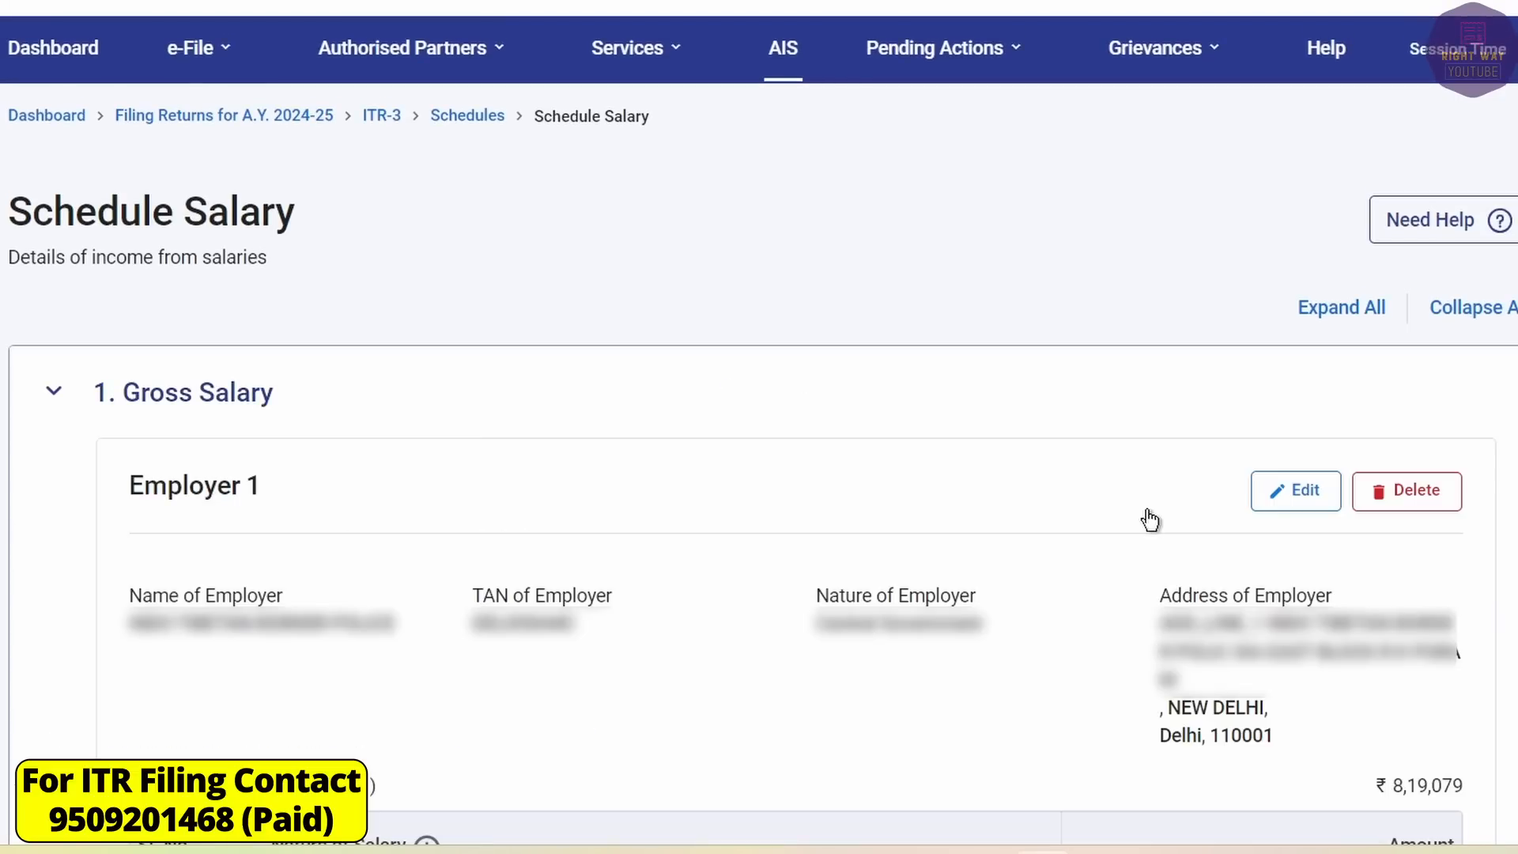
Delete the zero-value Sec 10(10) gratuity and 10(10A) commuted pension exemption rows.
left_click(52, 393)
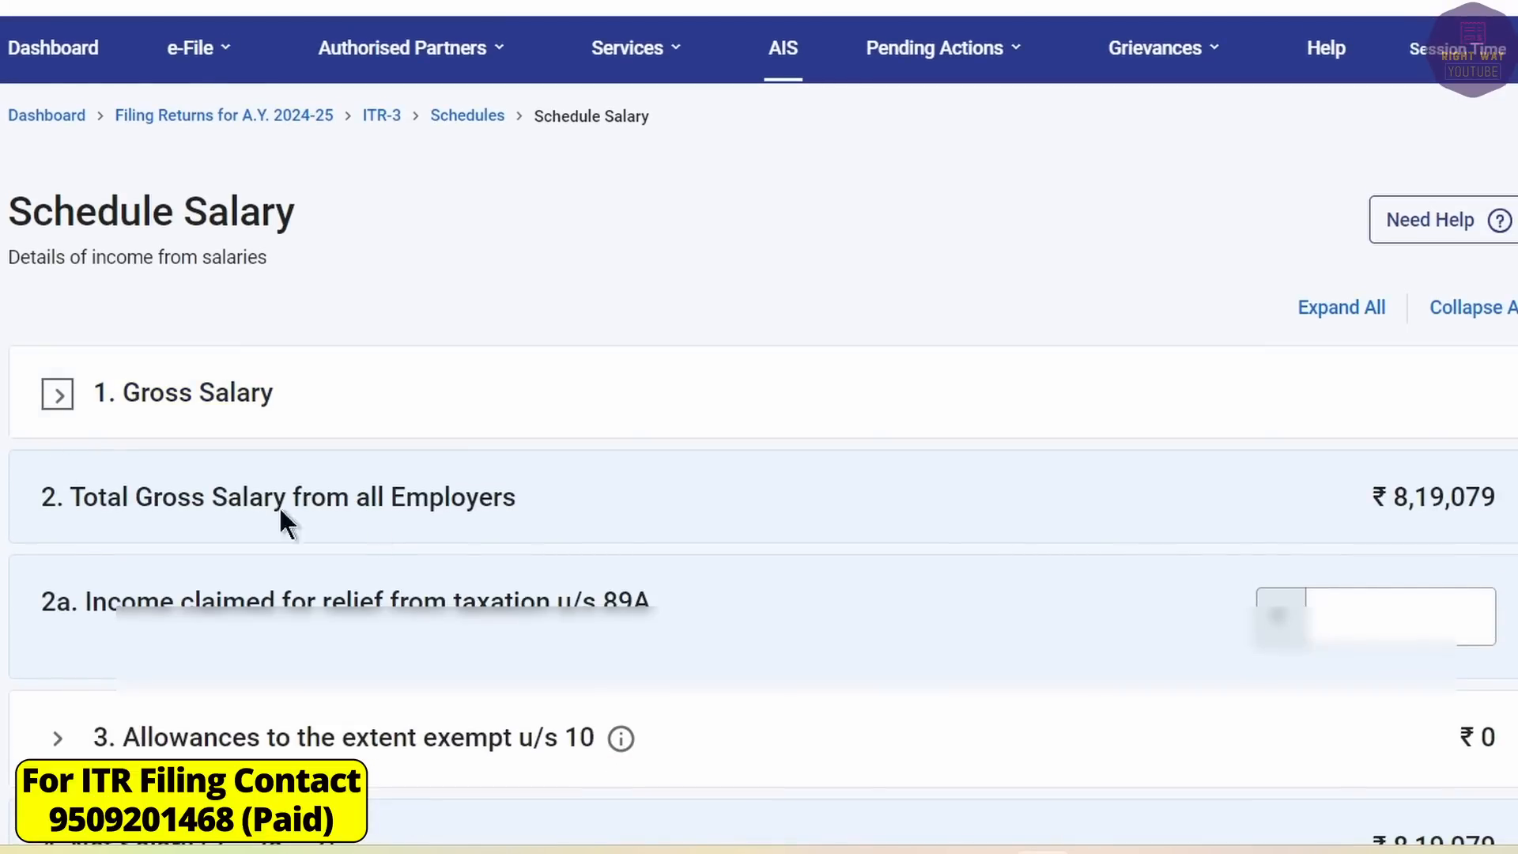
scroll(671, 575, "down", 3)
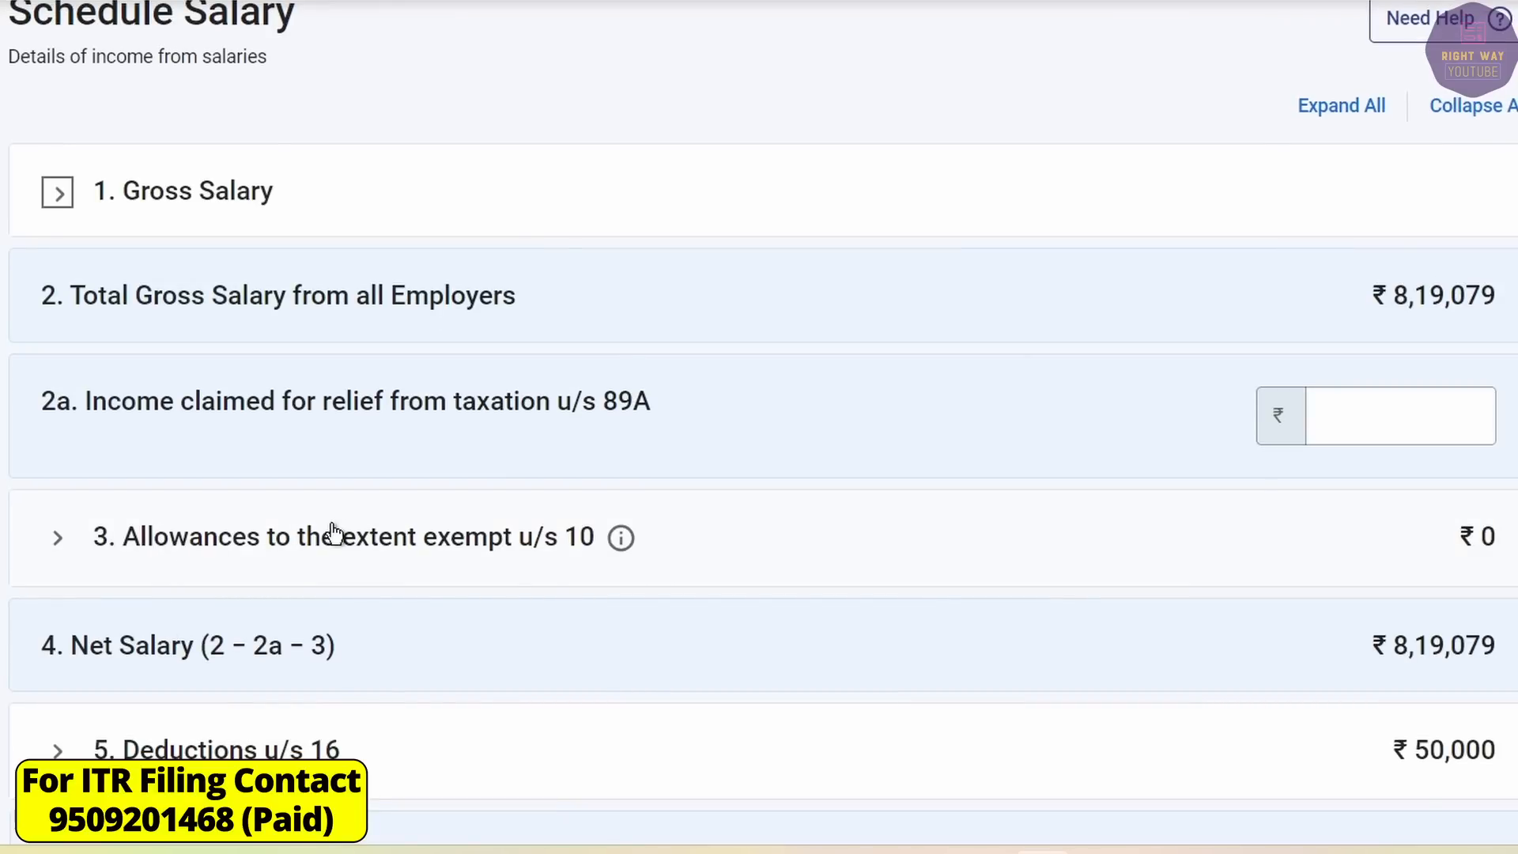
left_click(57, 538)
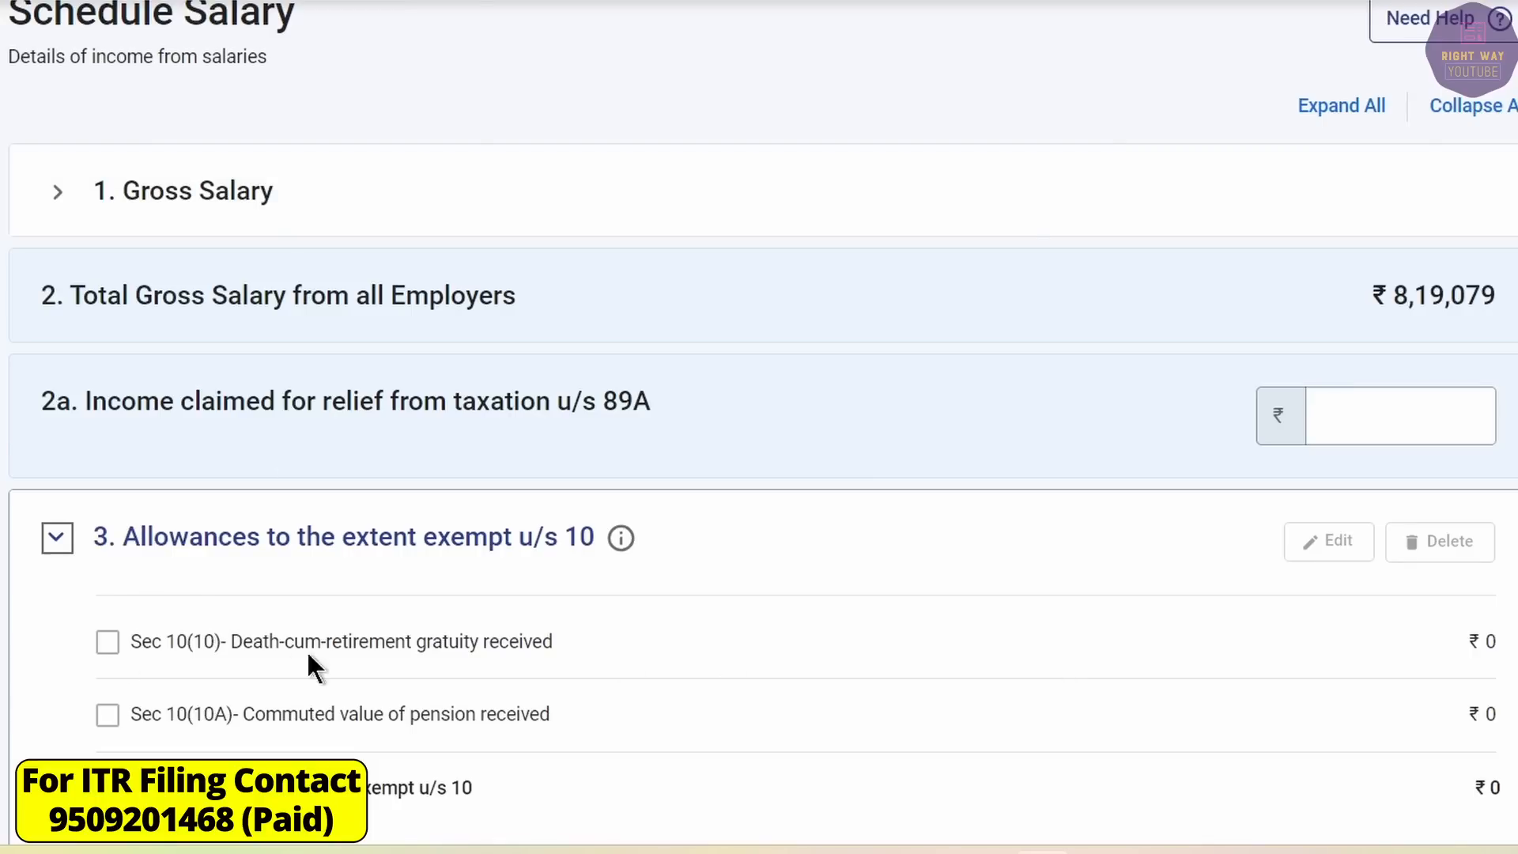
left_click(107, 641)
left_click(108, 715)
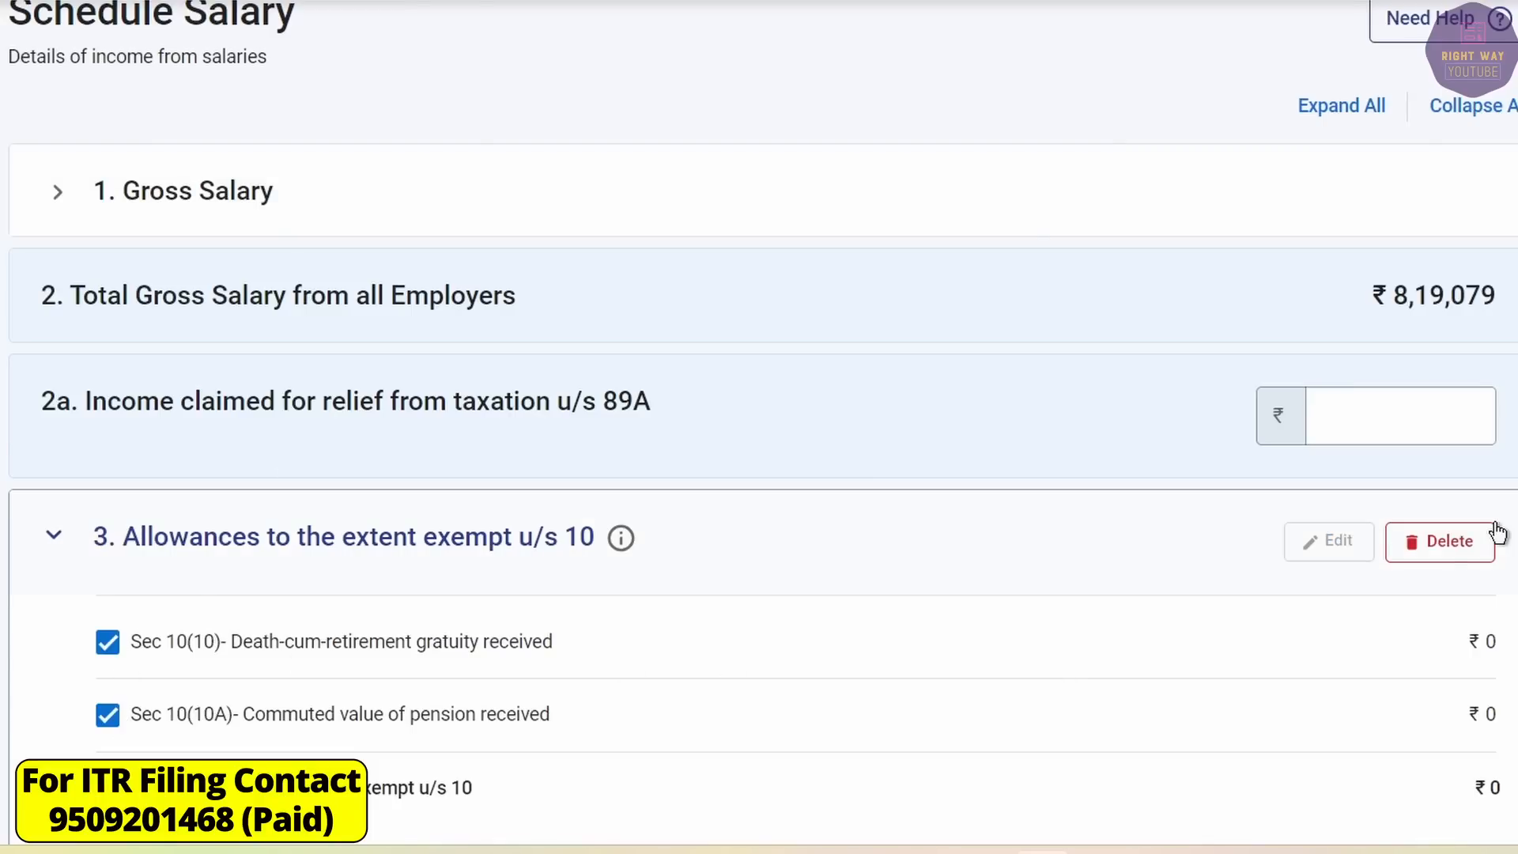
left_click(1436, 546)
left_click(992, 470)
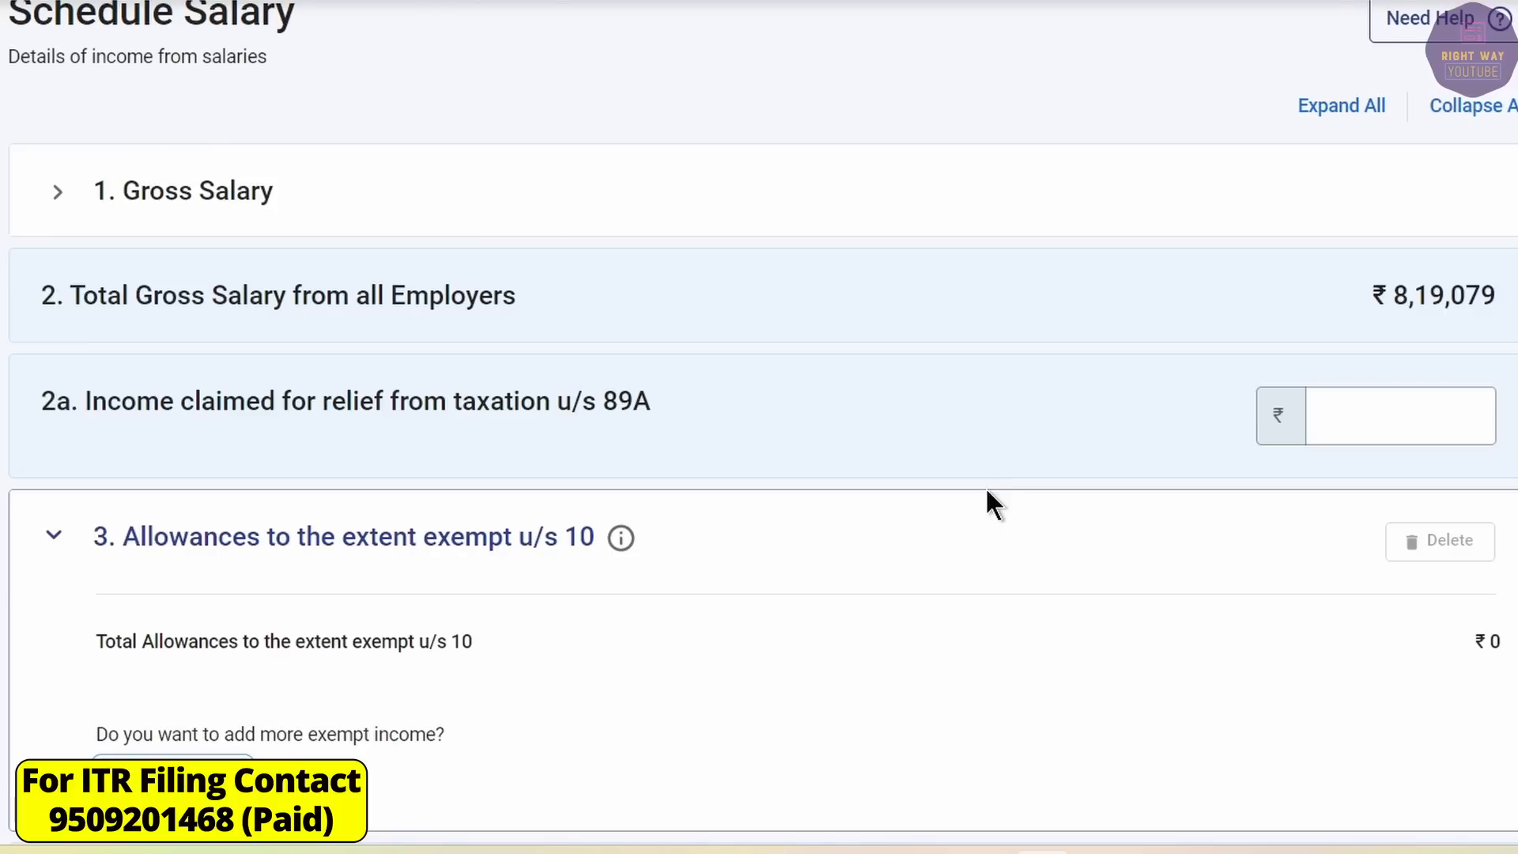
Add an Any Other exempt allowance 'OTHER ALLOWANCES' of 29,122.
left_click(173, 770)
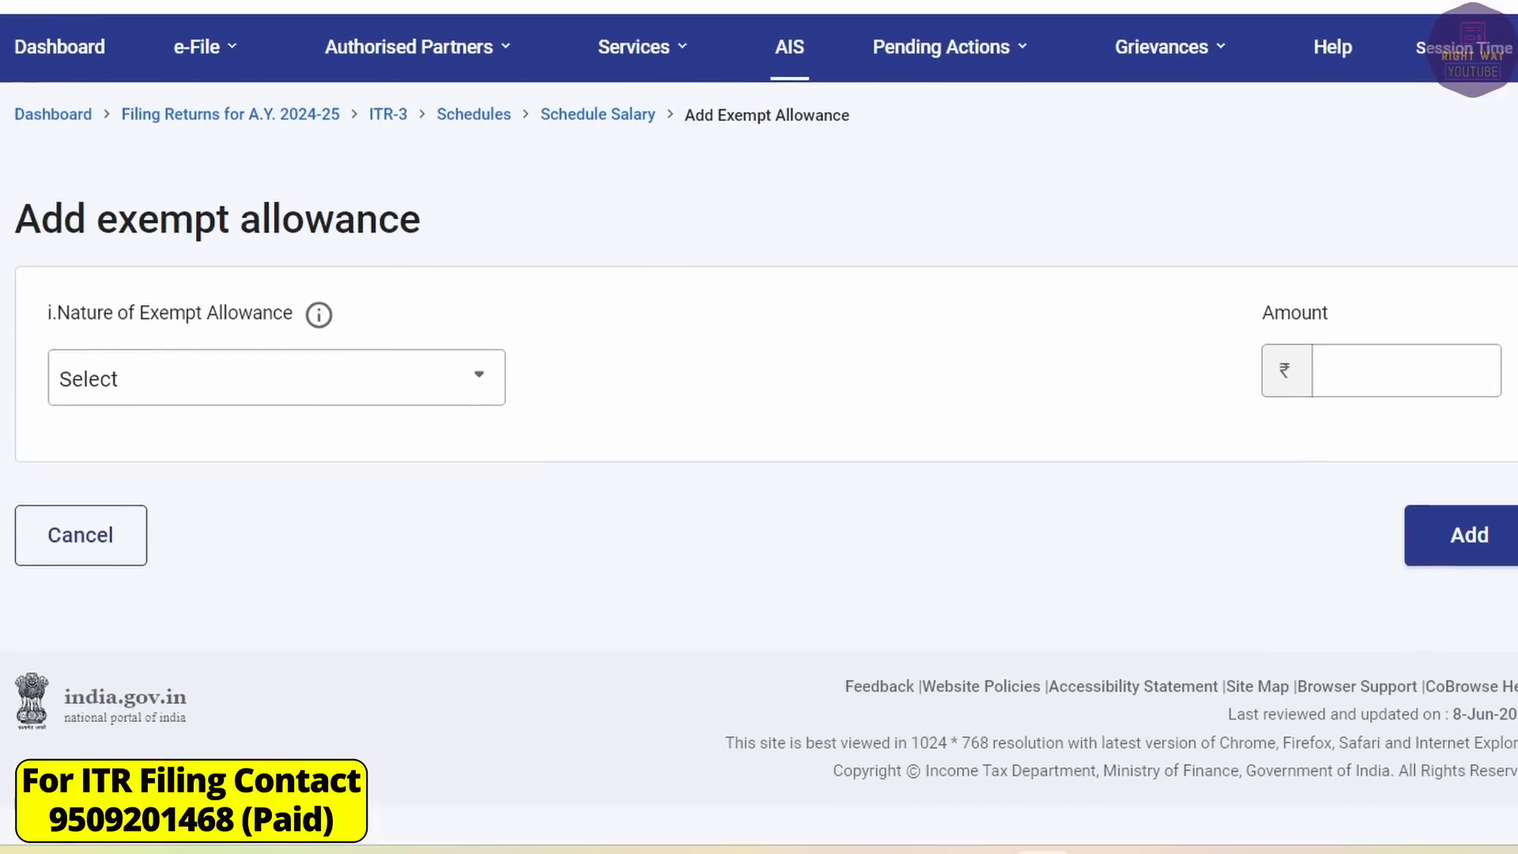
left_click(186, 393)
scroll(203, 630, "down", 10)
left_click(197, 794)
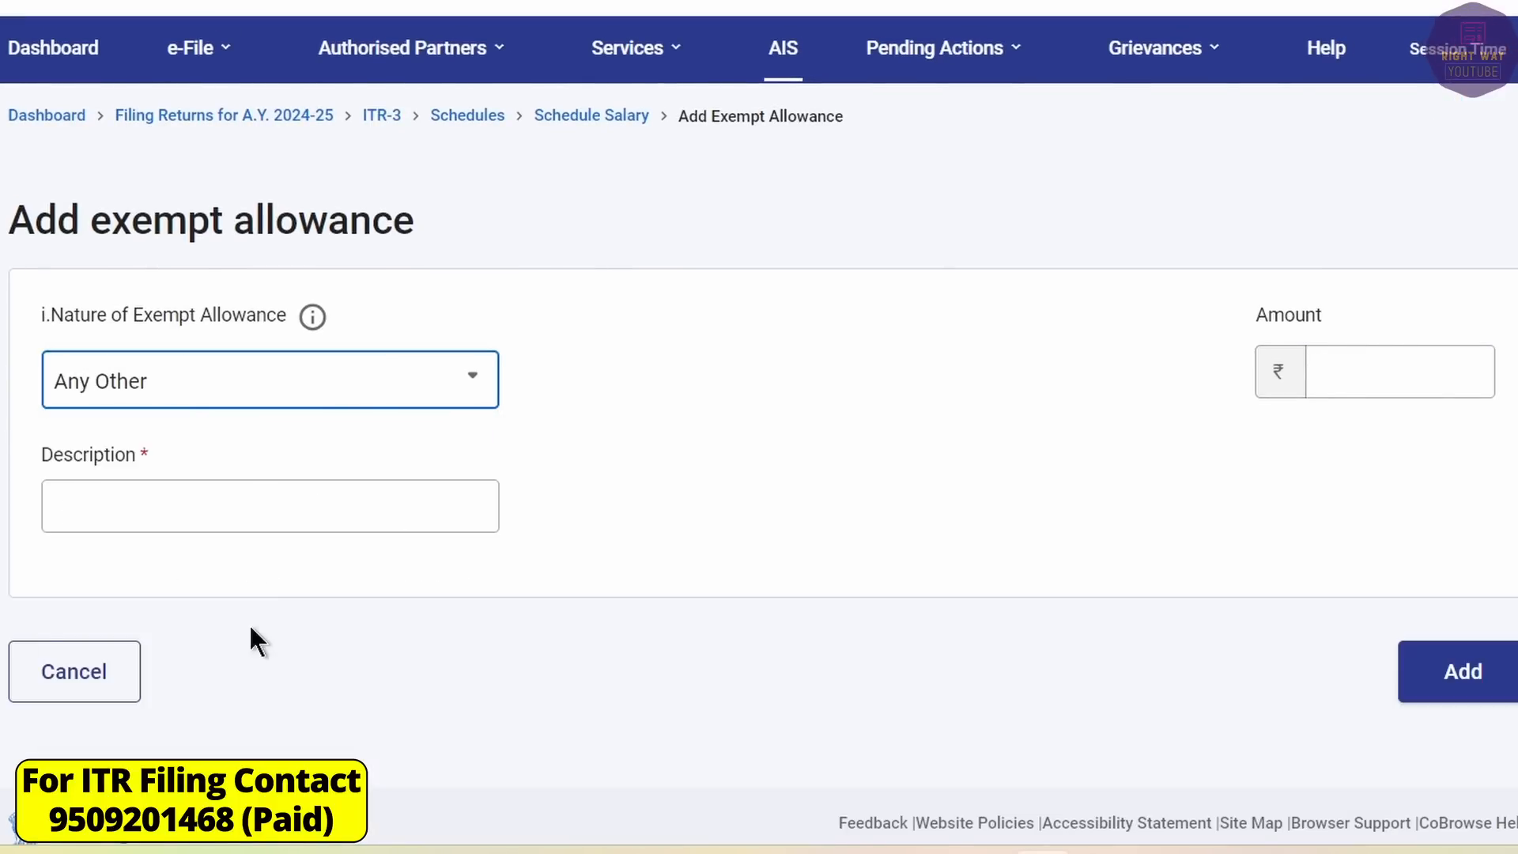
left_click(241, 504)
type("OTHER ALLOWANCES")
key("Tab")
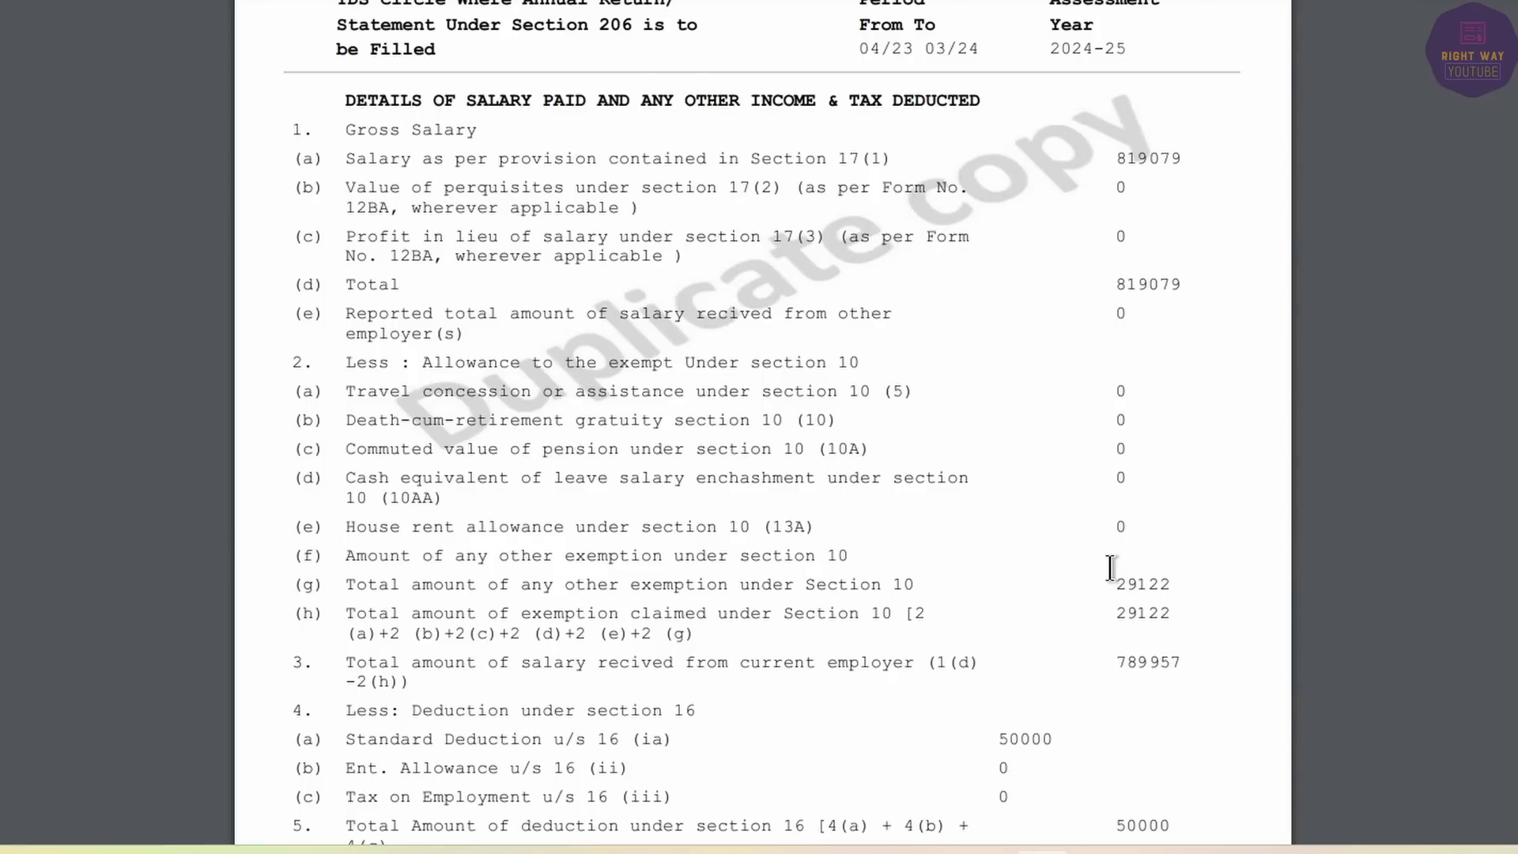
double_click(1141, 584)
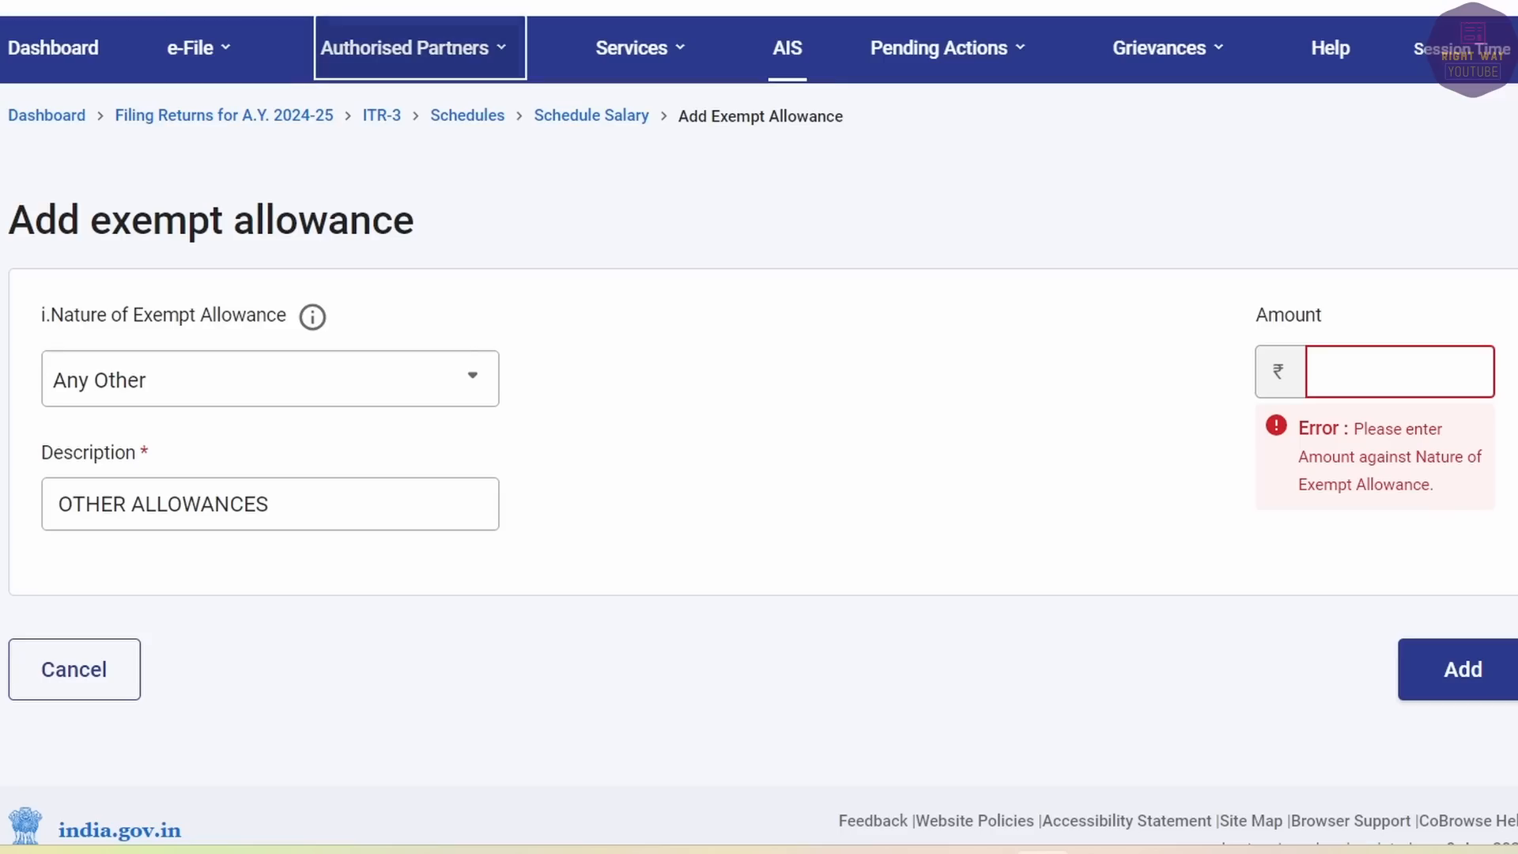
left_click(1392, 357)
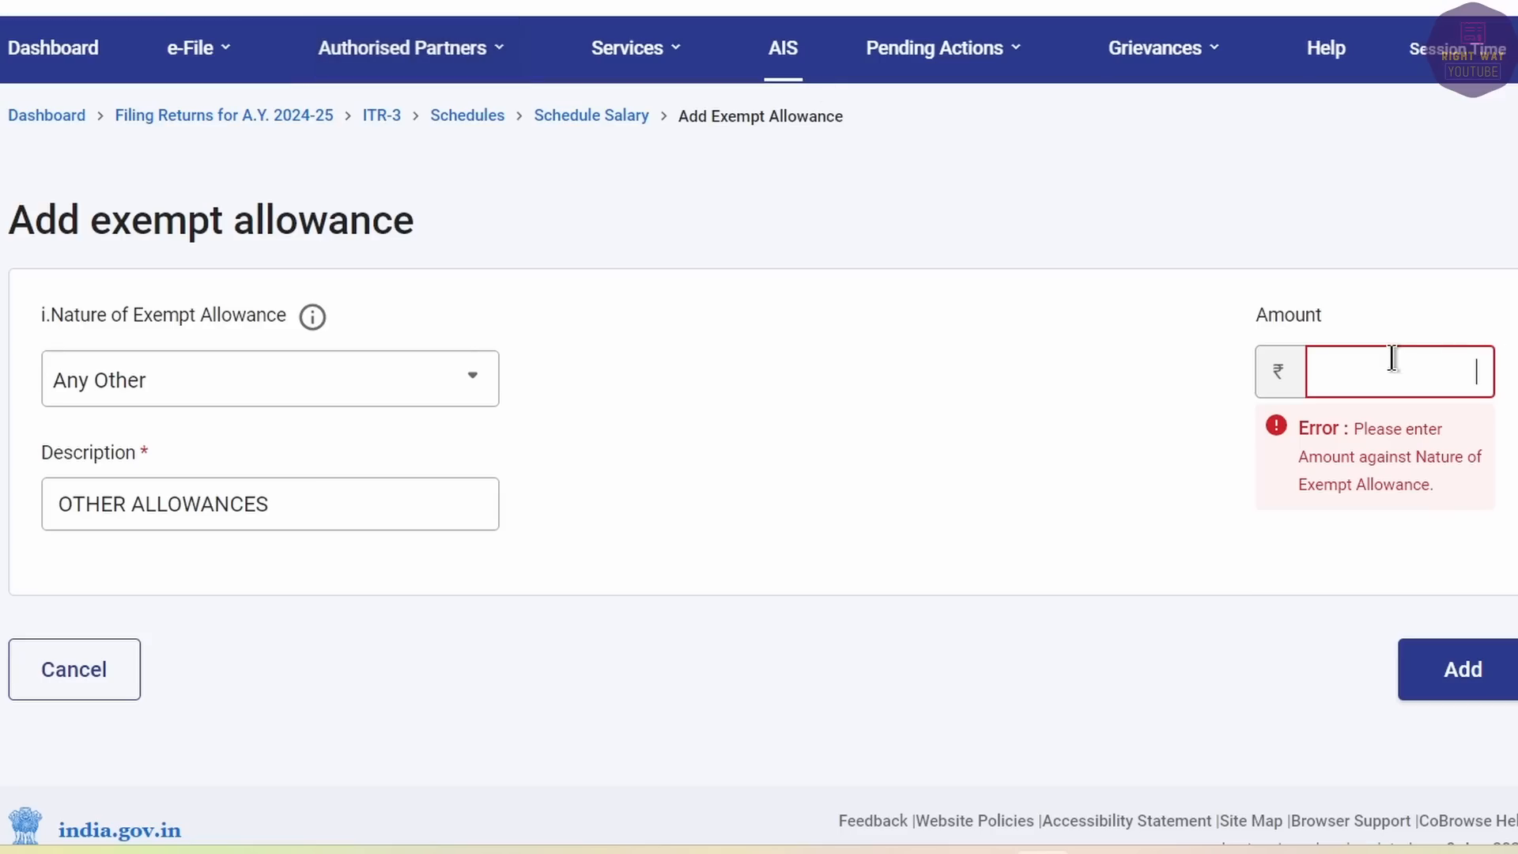
type("29122")
key("Tab")
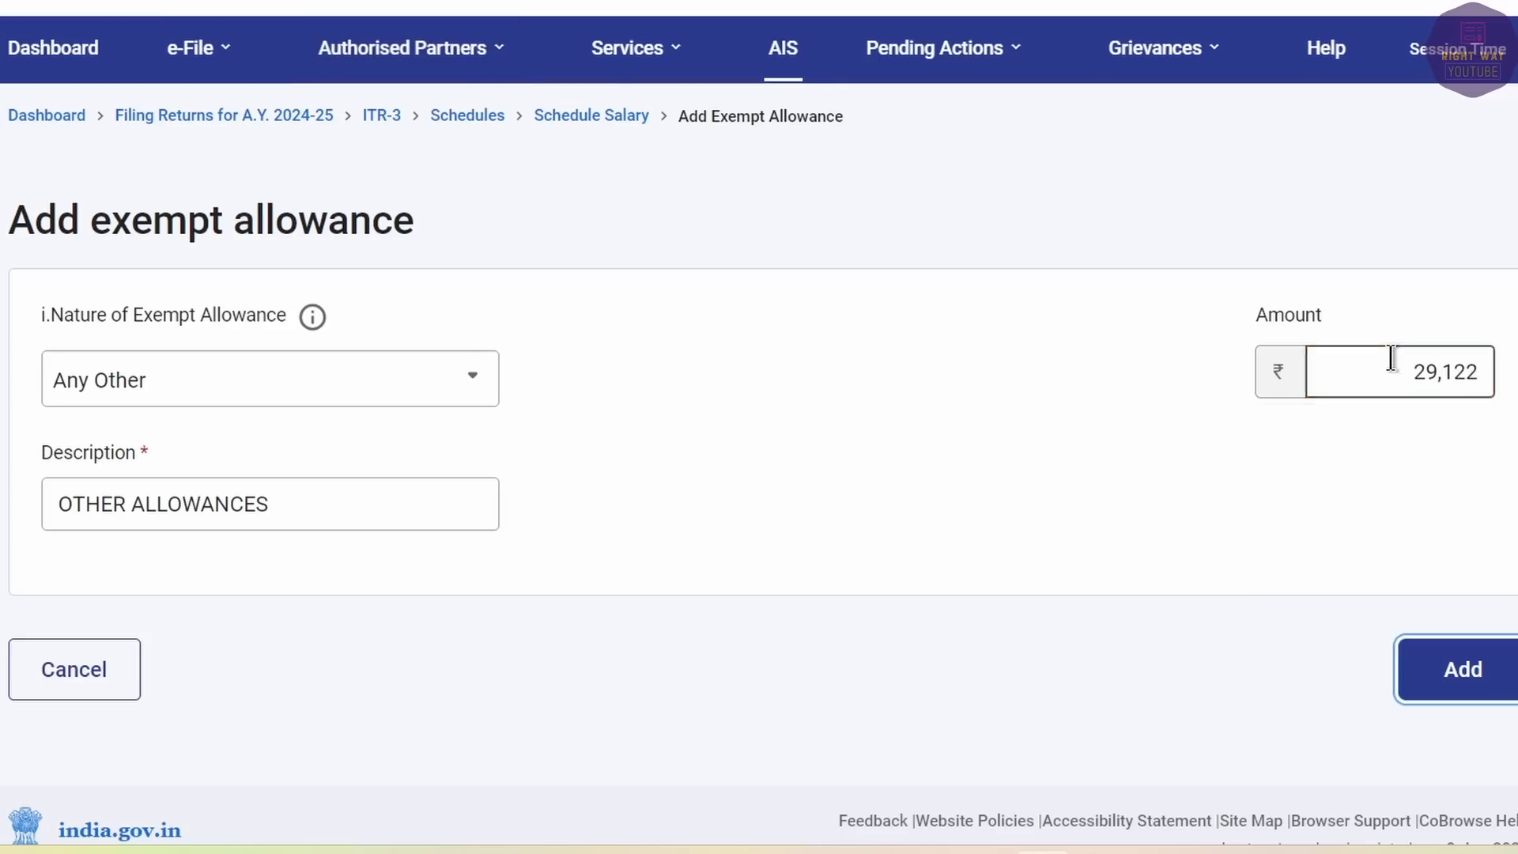
left_click(1450, 673)
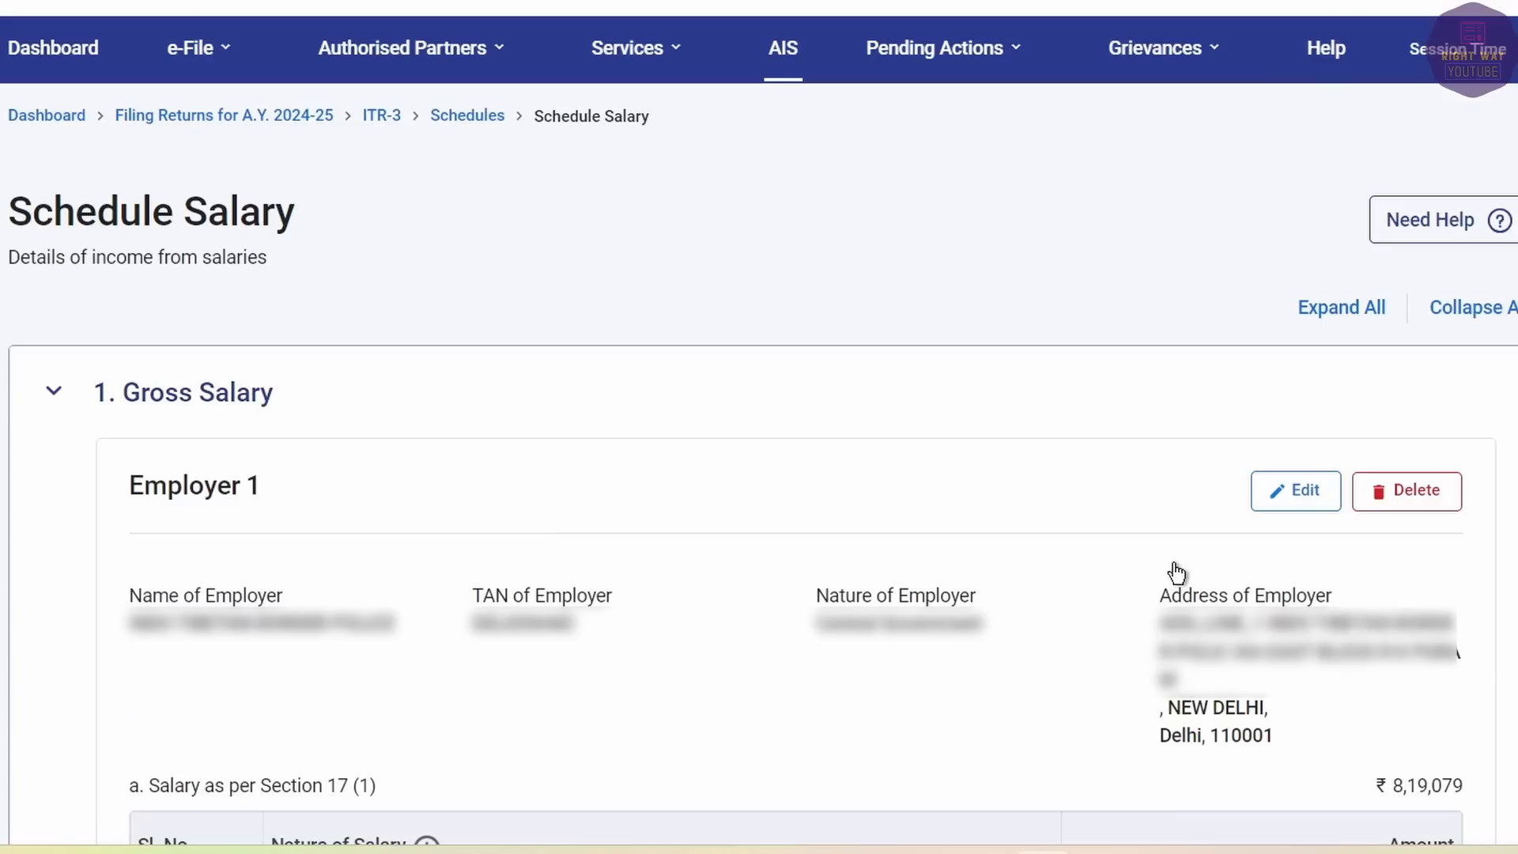
Confirm Schedule Salary, then open Schedule BP to view the ₹4,096 business income.
scroll(1176, 571, "down", 20)
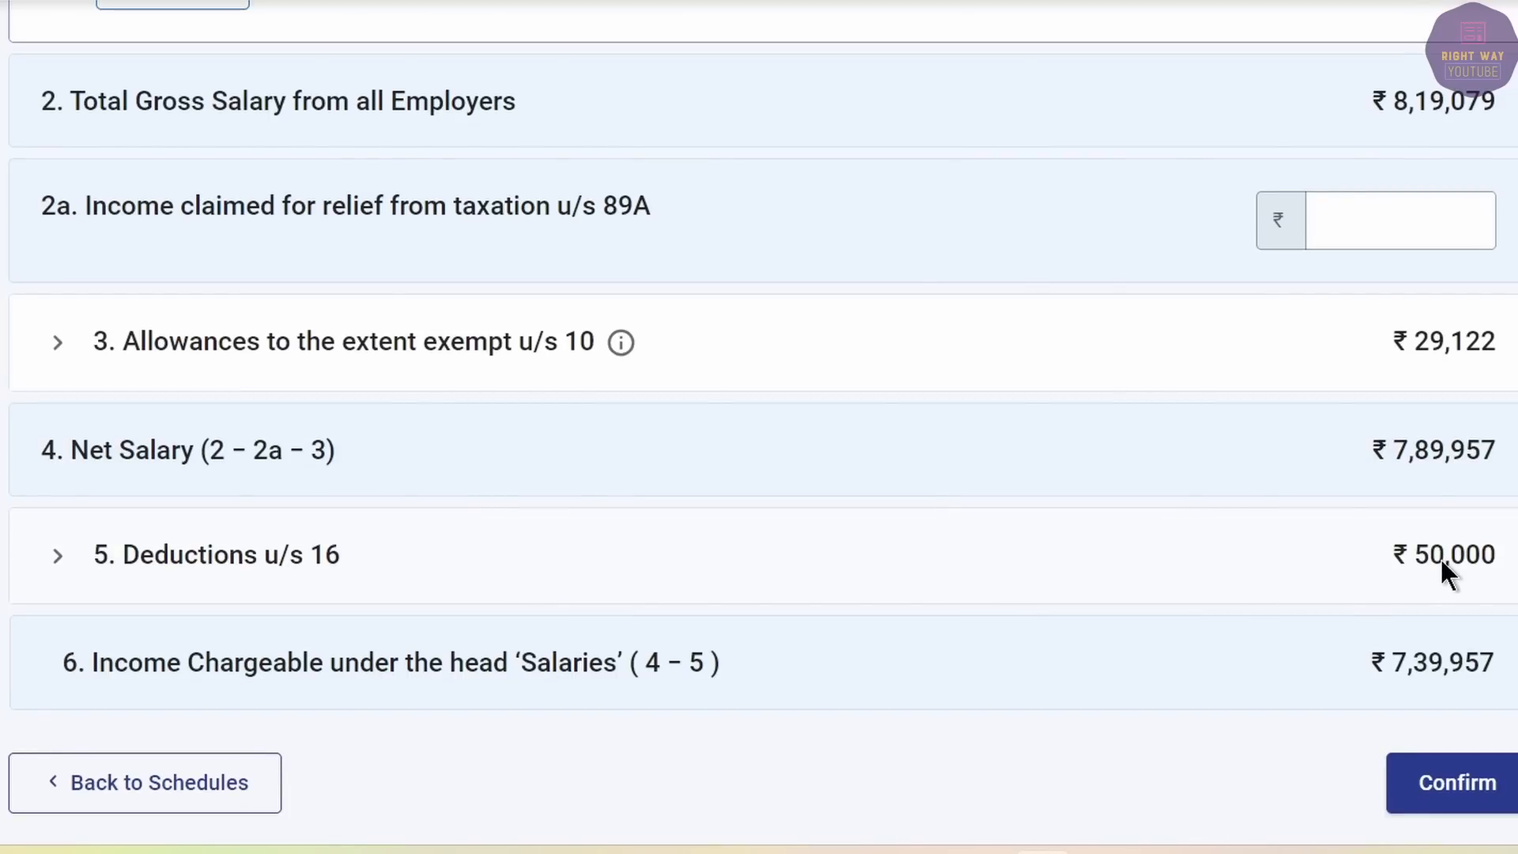
left_click(1440, 781)
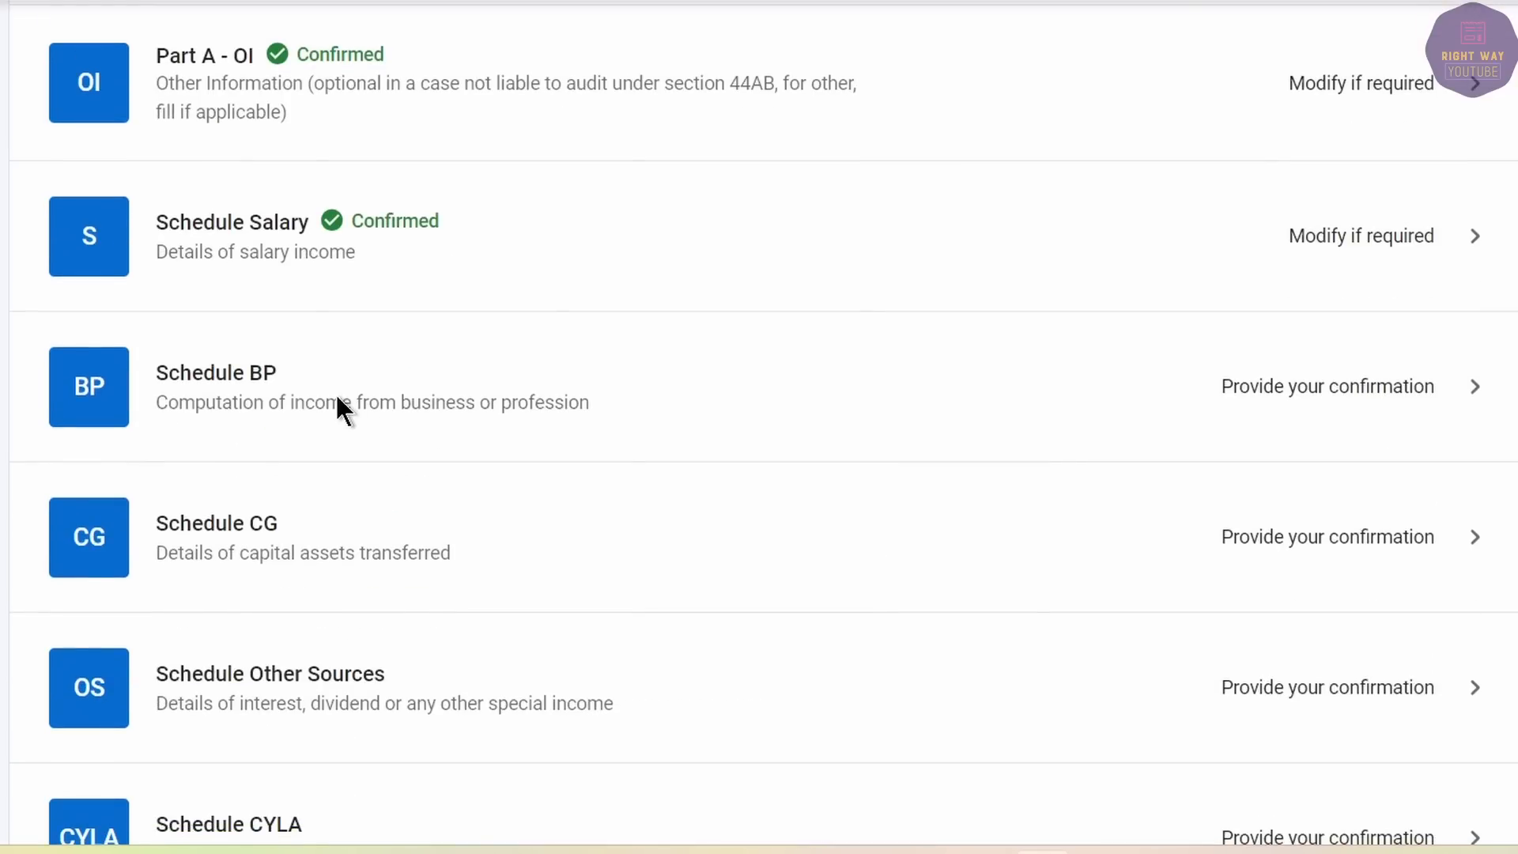
scroll(520, 391, "up", 1)
left_click(543, 434)
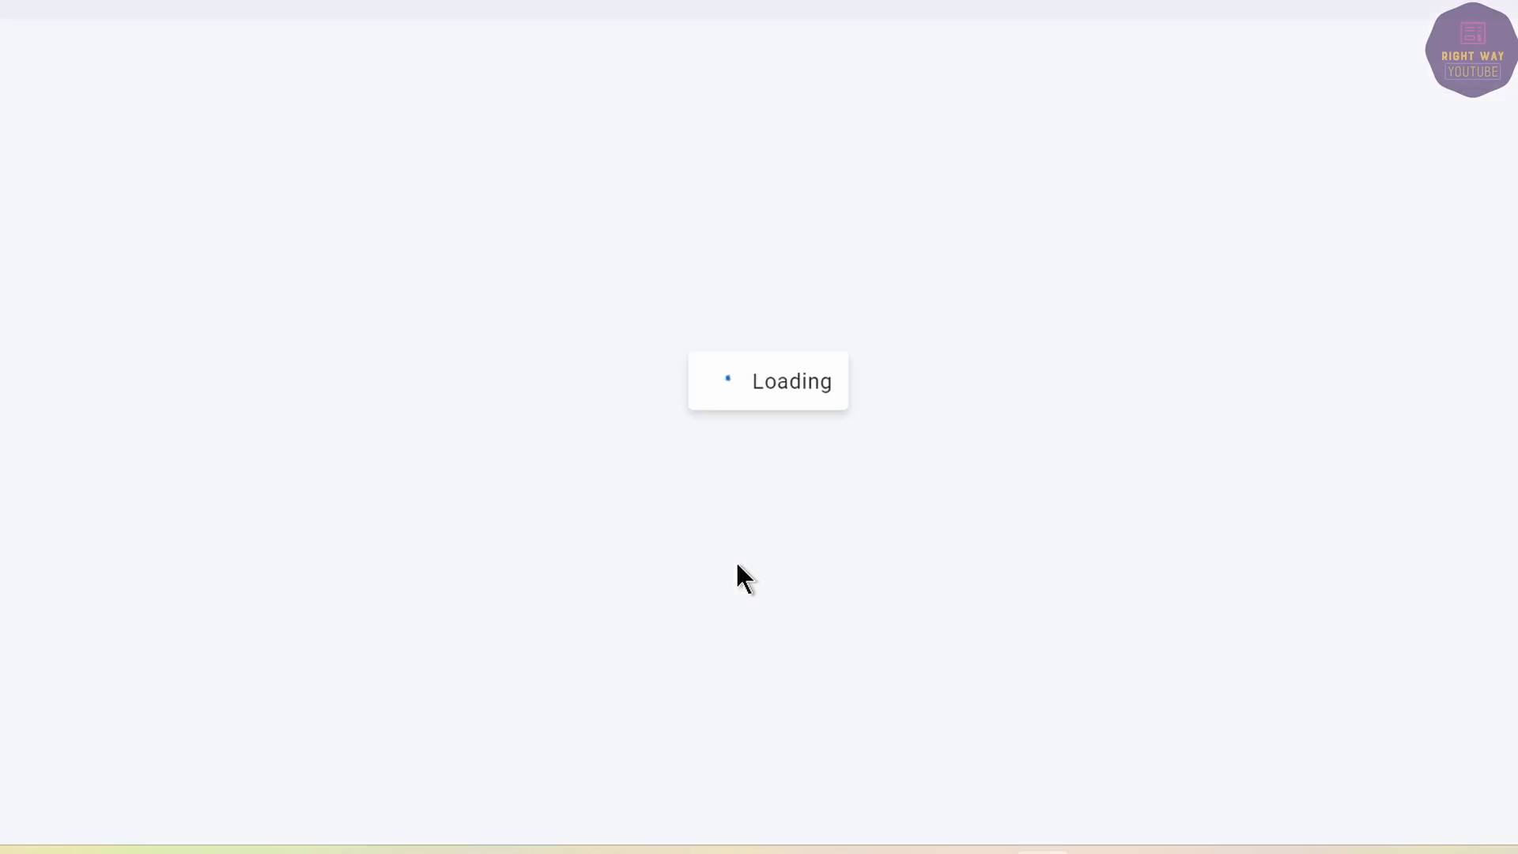
scroll(901, 467, "down", 5)
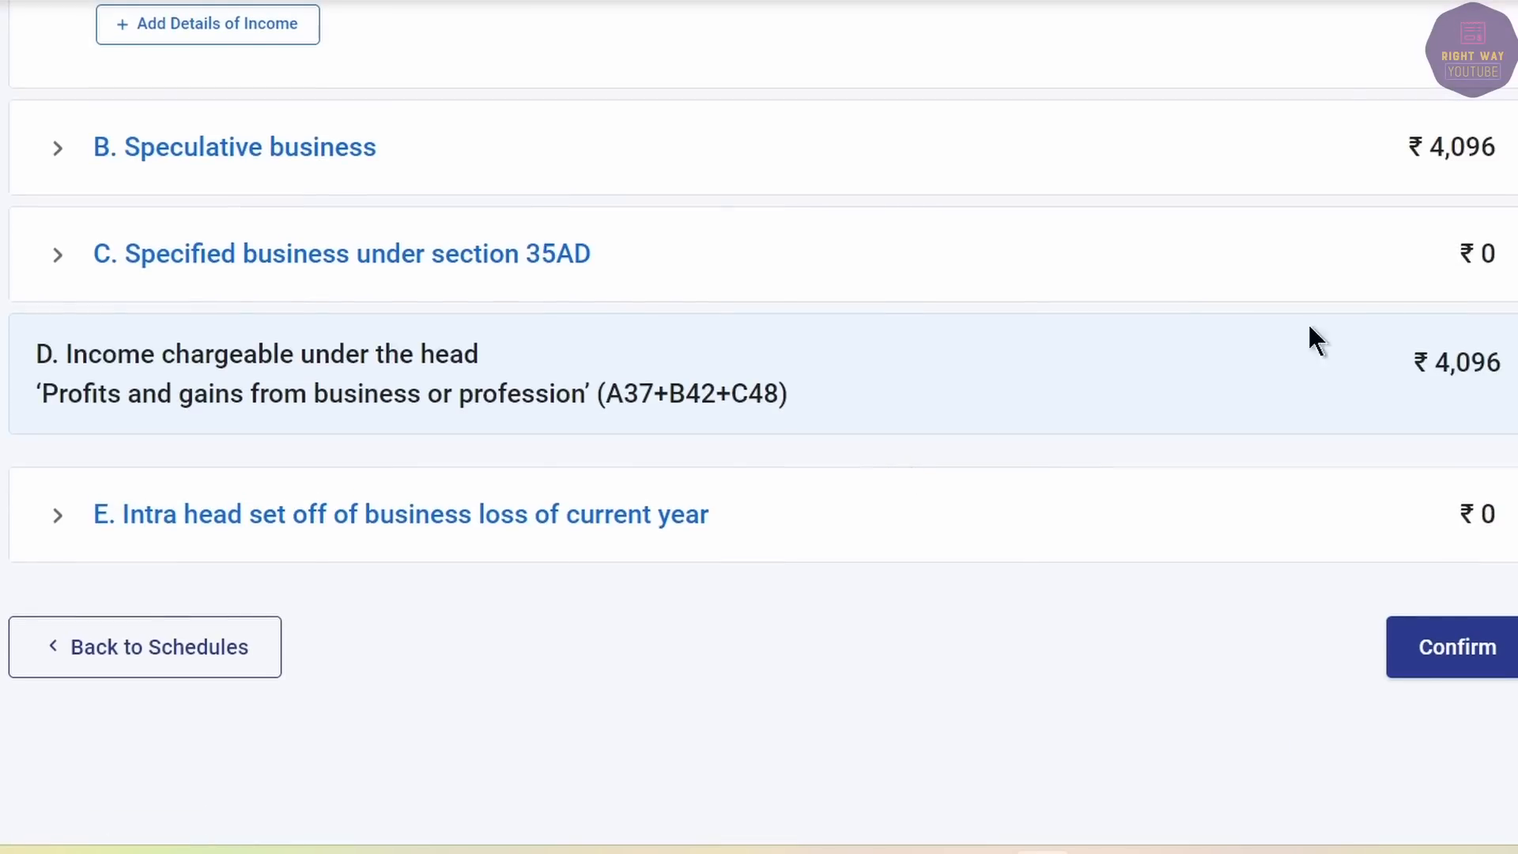
scroll(1210, 325, "up", 3)
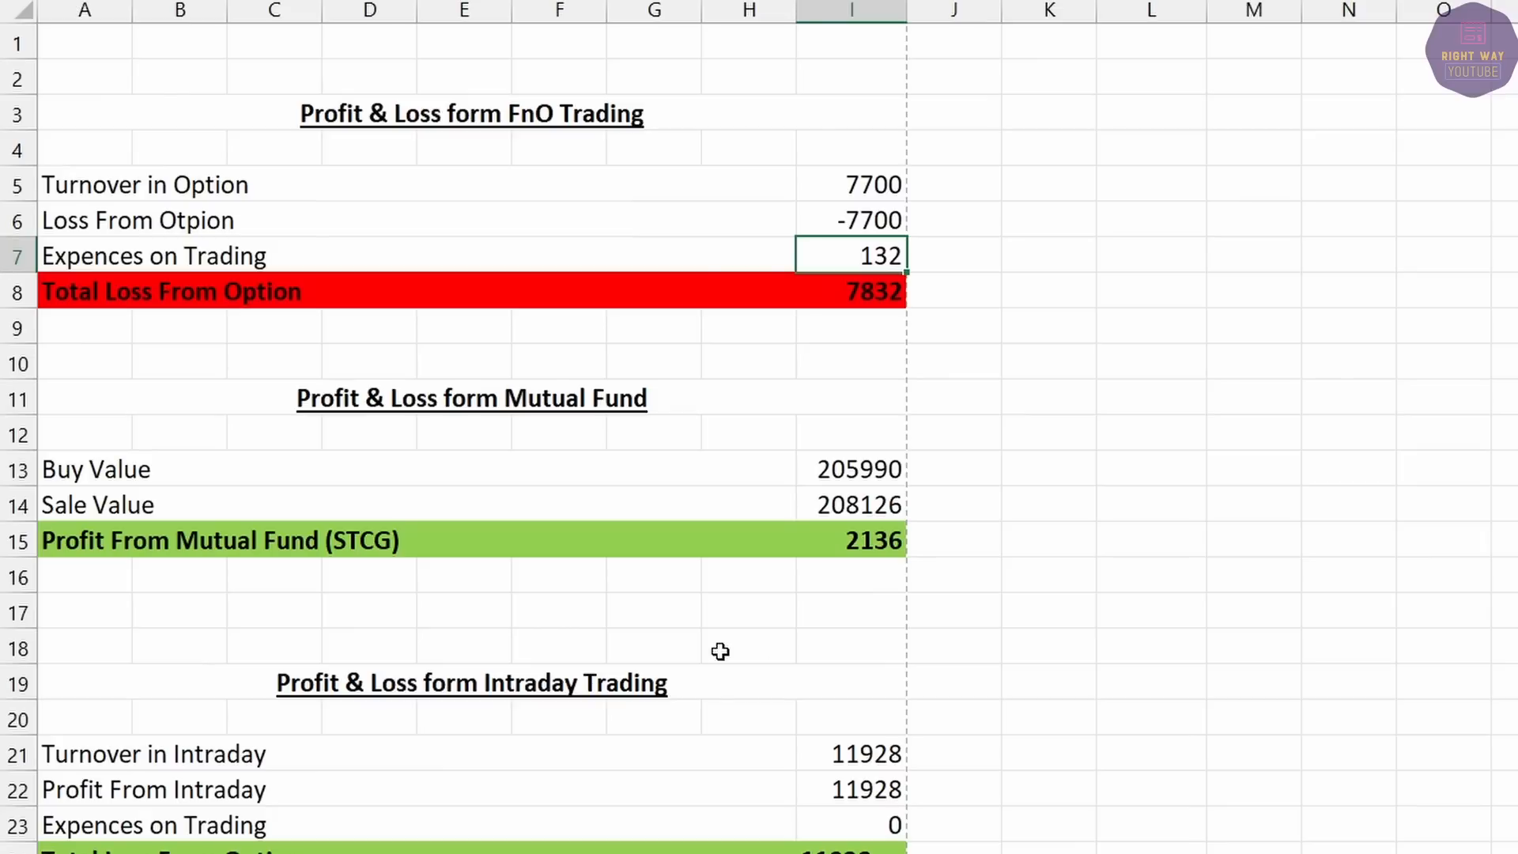
In J22, enter =I22-I8 to subtract the 7832 option loss from 11928, giving 4096.
left_click(852, 296)
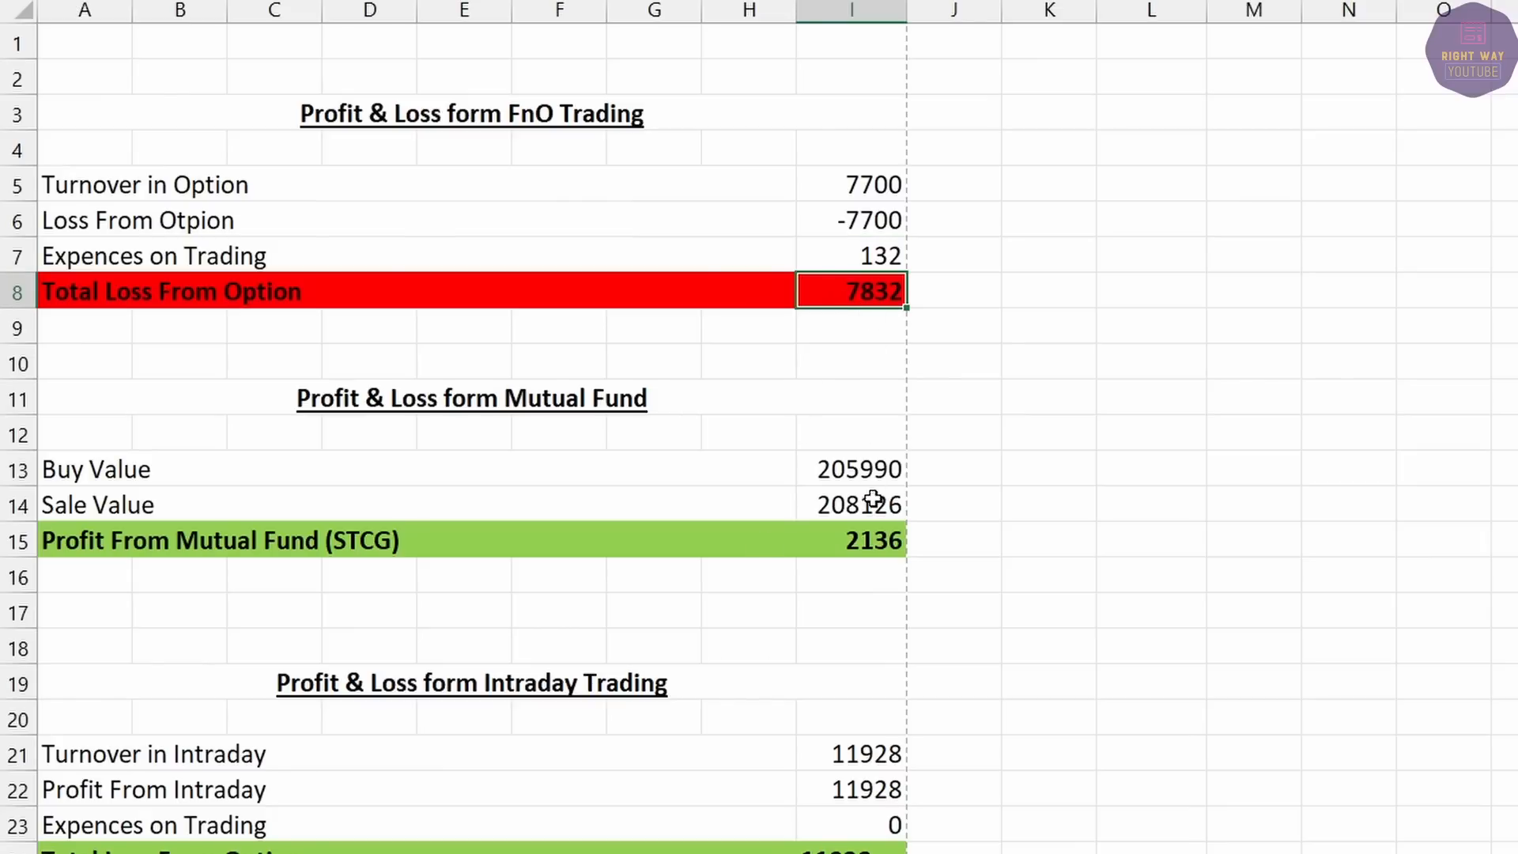
left_click(863, 787)
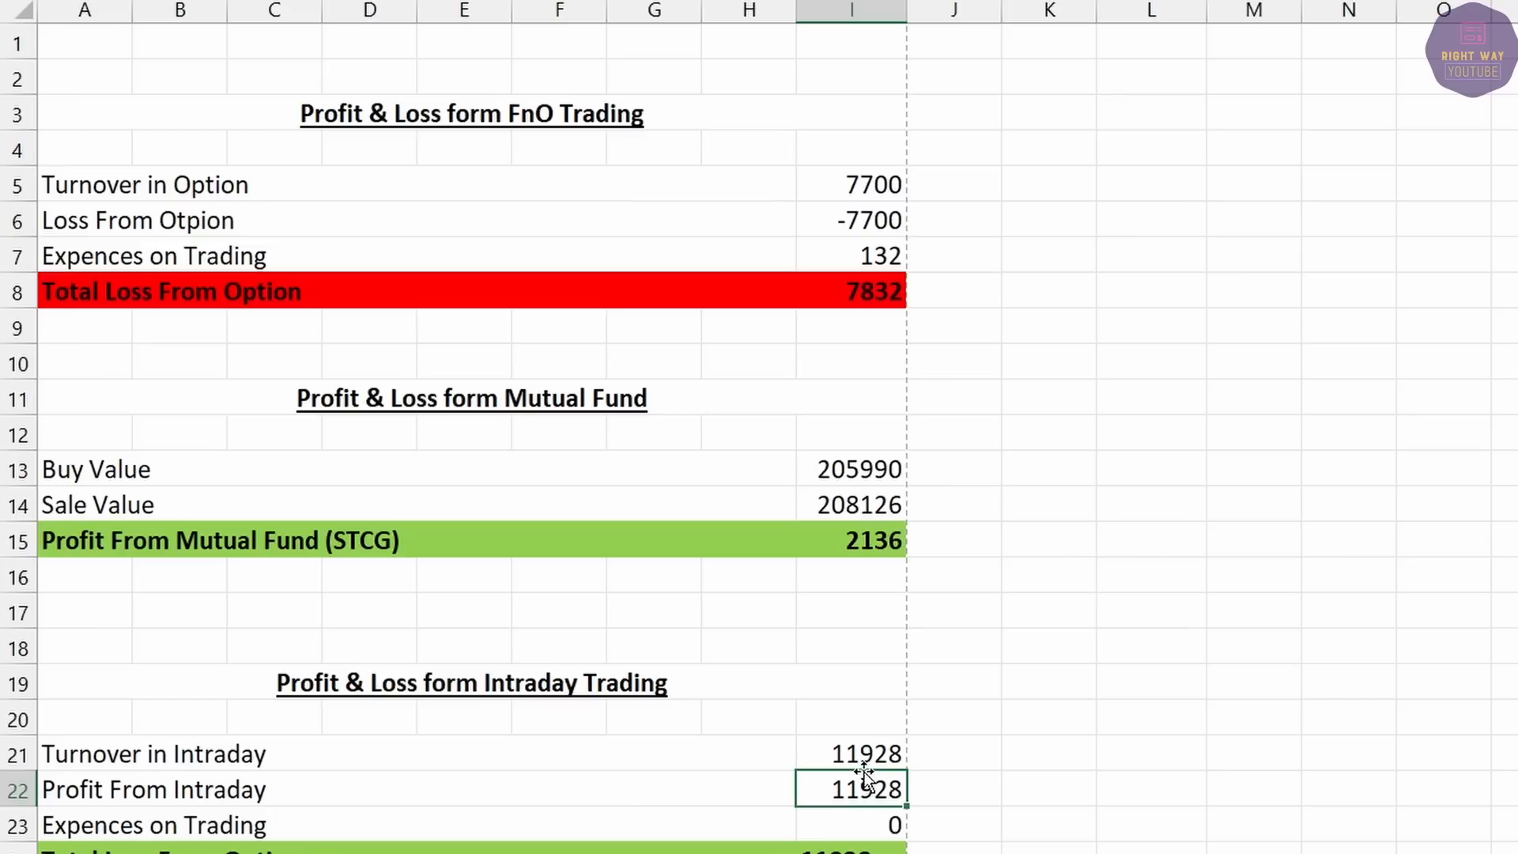
left_click(945, 787)
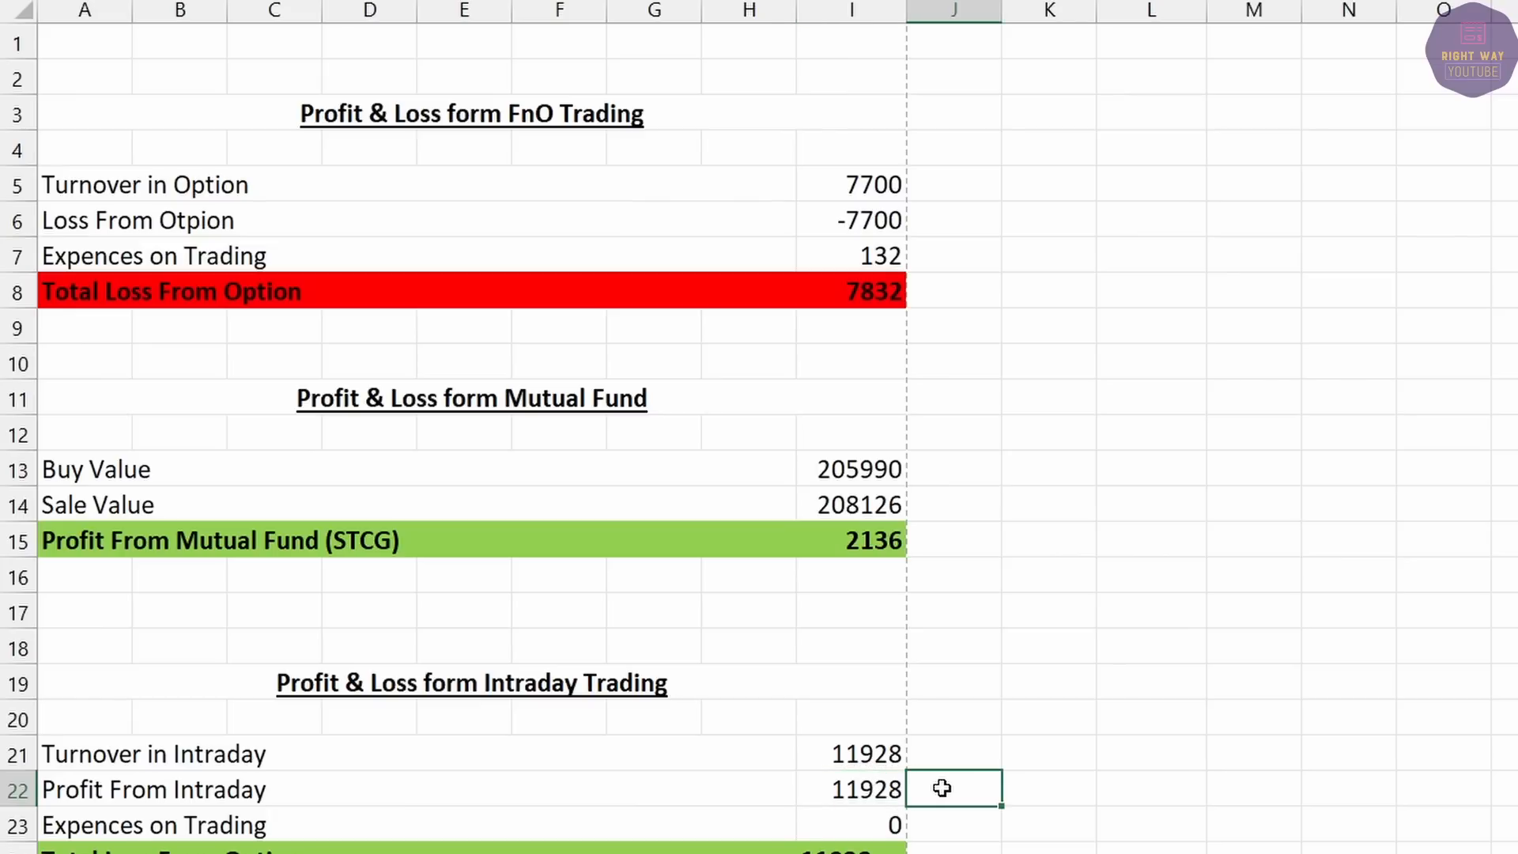
type("=")
left_click(858, 788)
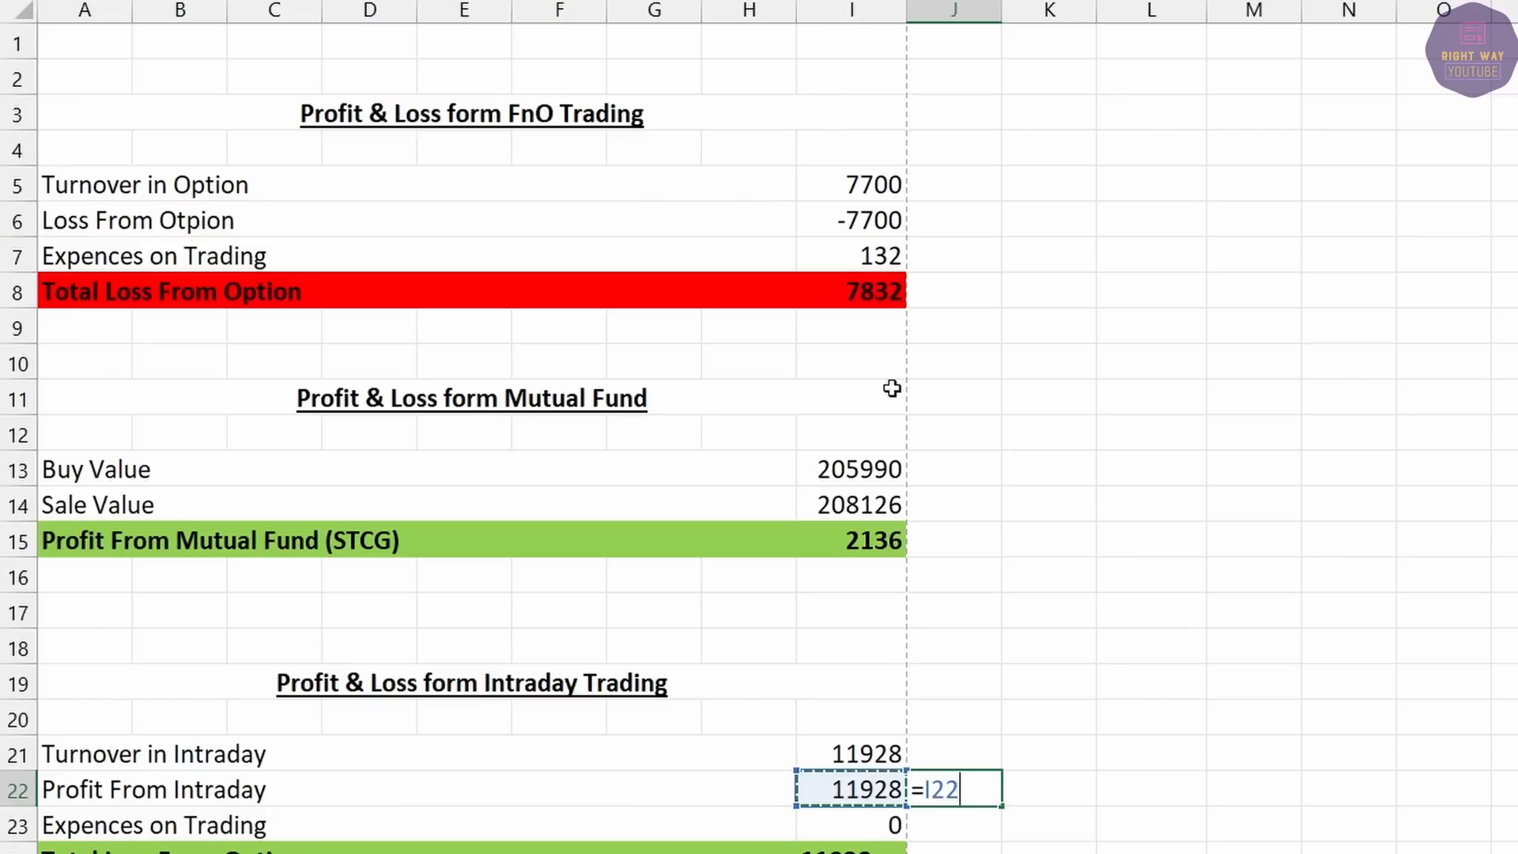
left_click(846, 290)
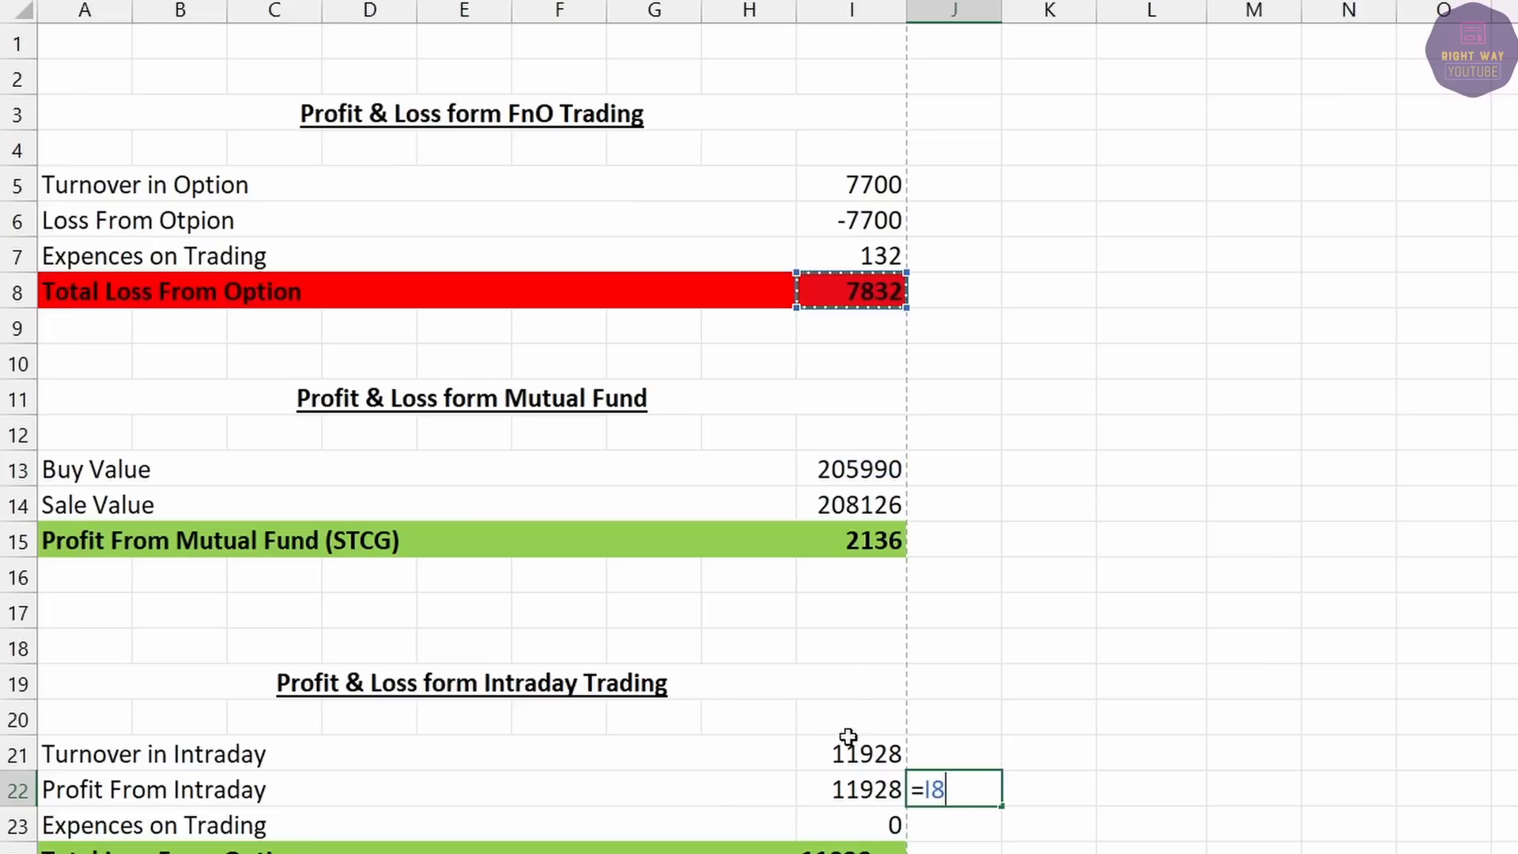
left_click(851, 789)
type("-")
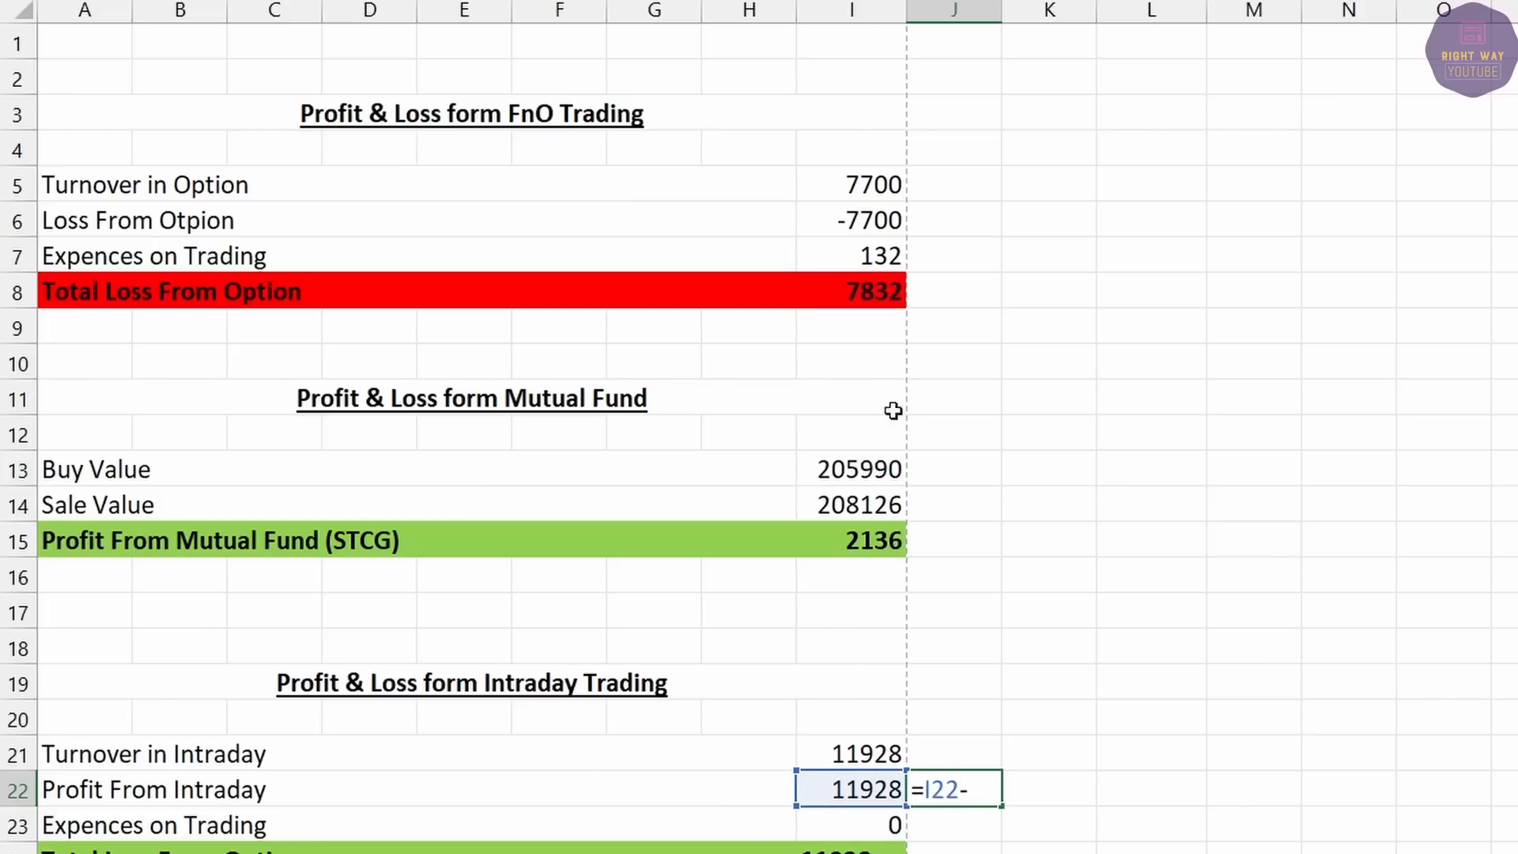
left_click(852, 293)
key("Return")
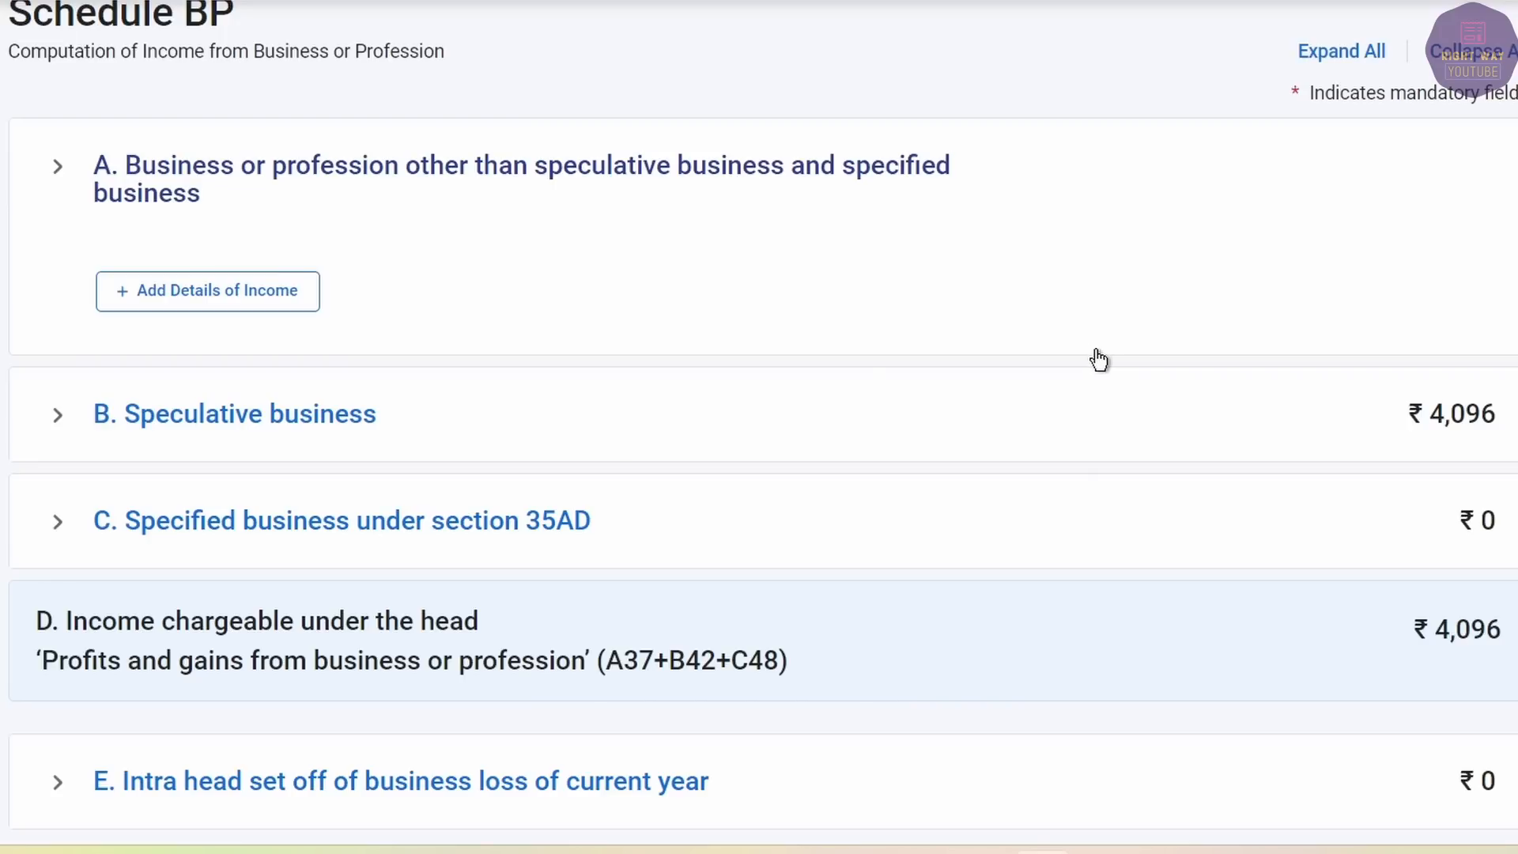
Confirm Schedule BP and open Schedule Capital Gains, dismissing its information notice.
scroll(1099, 360, "down", 5)
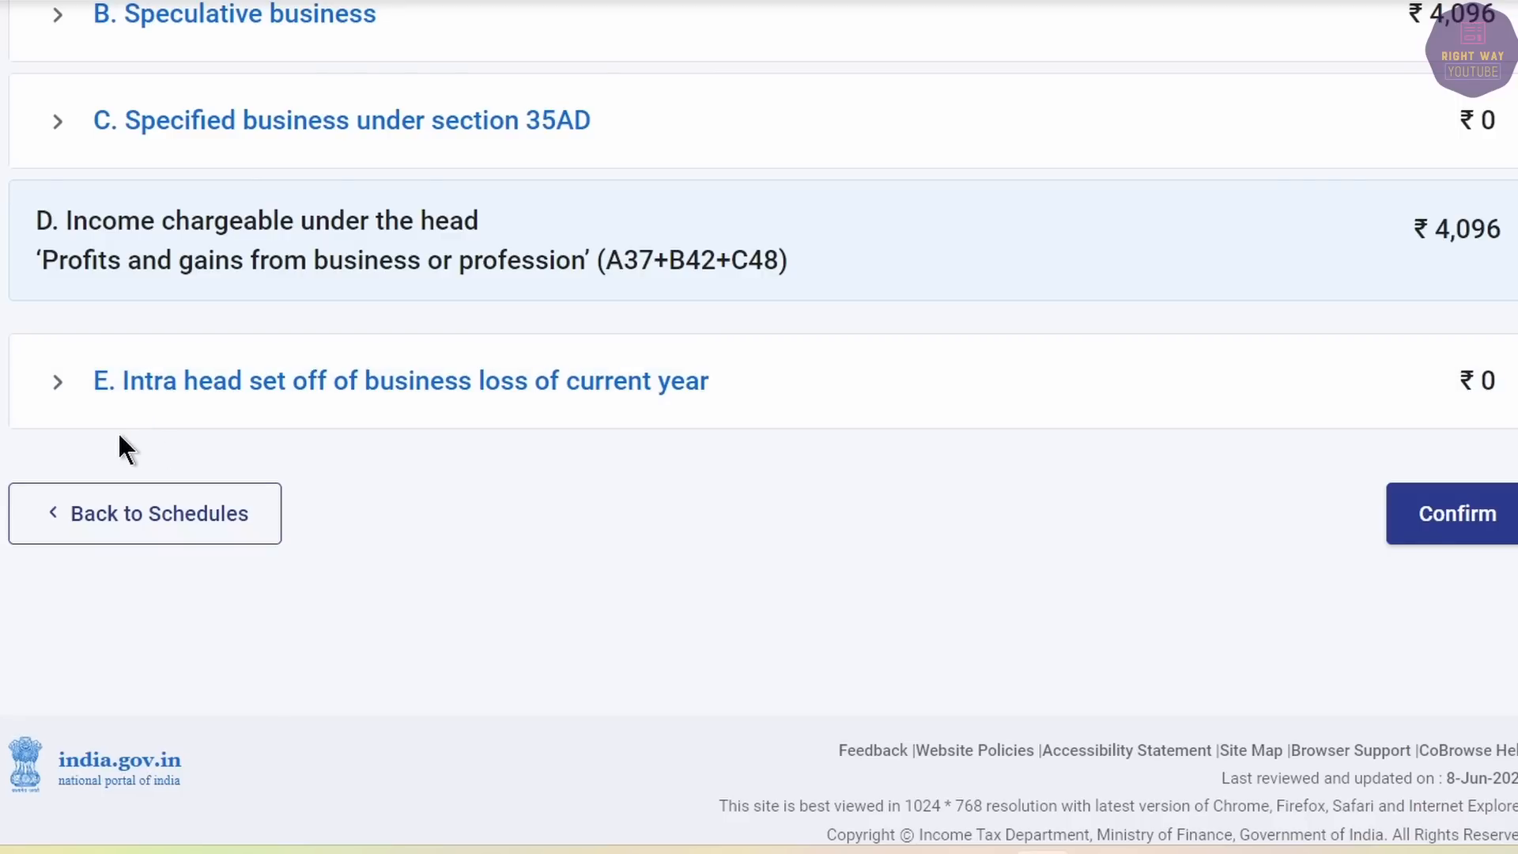
left_click(1473, 393)
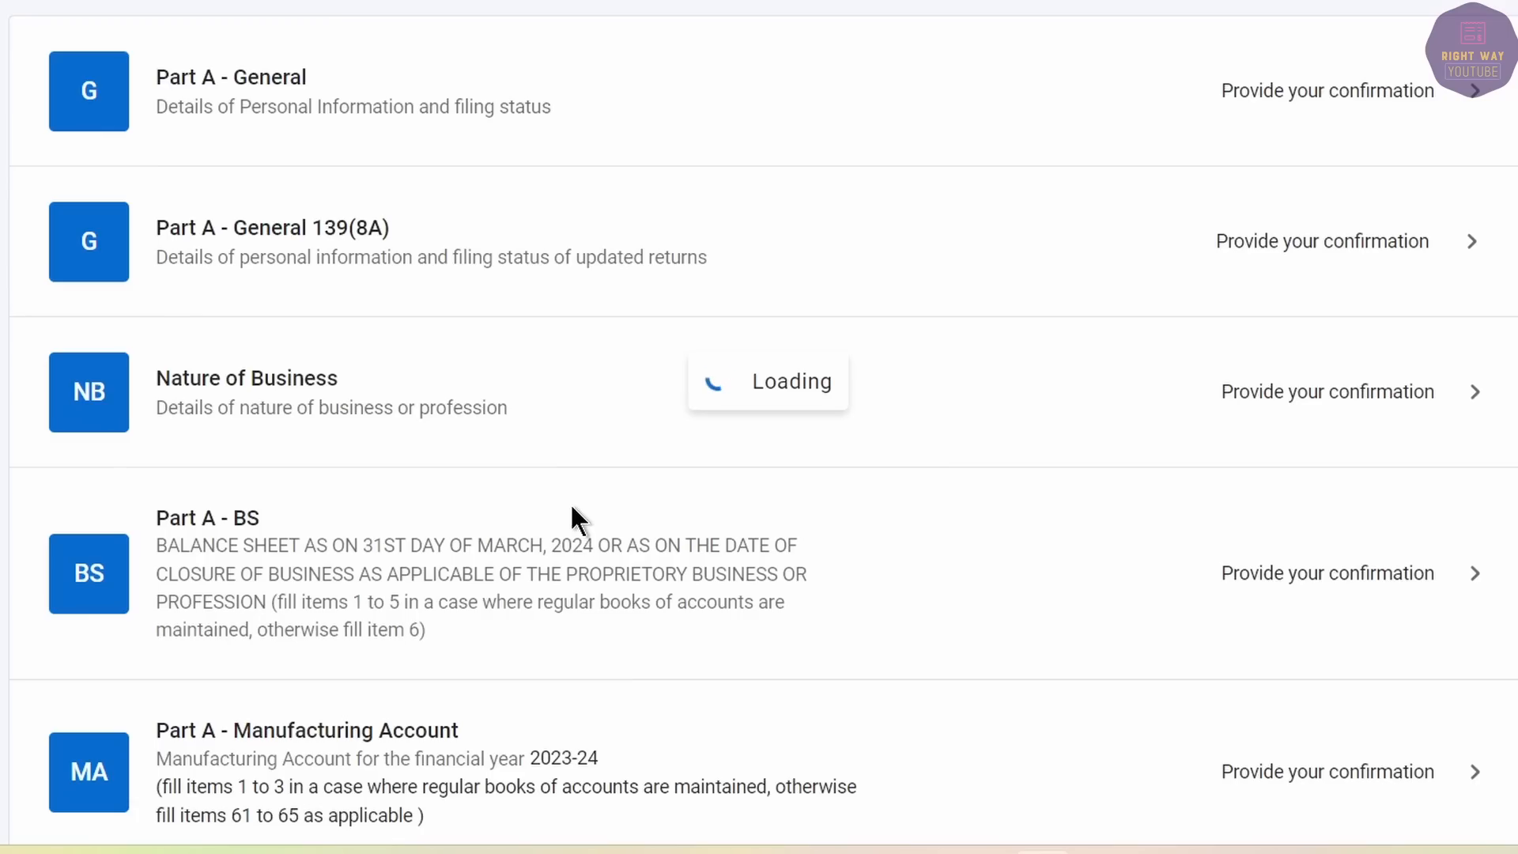
scroll(572, 510, "down", 4)
left_click(326, 377)
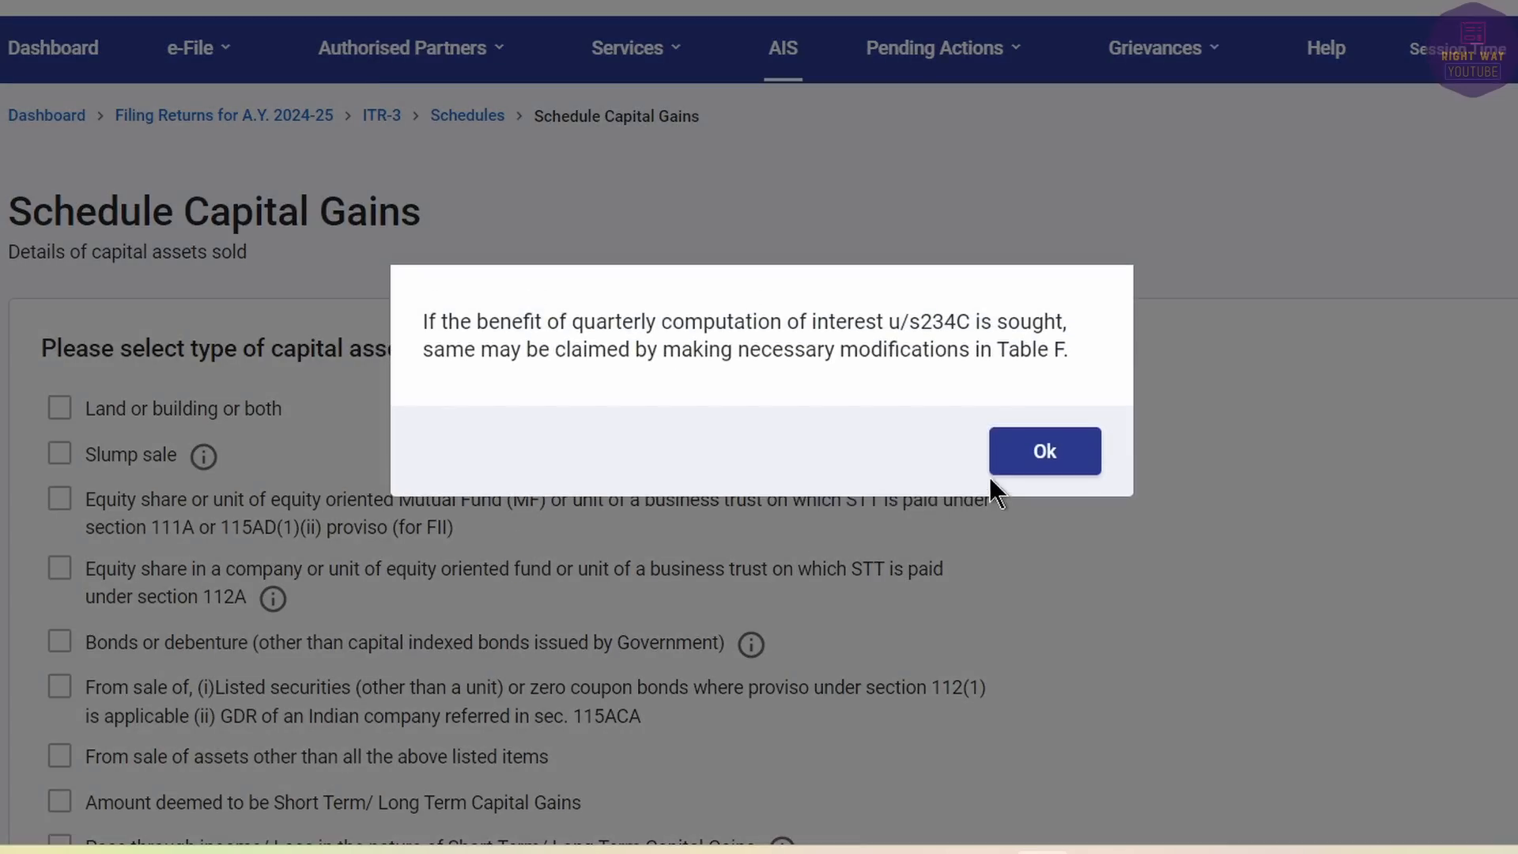
left_click(1028, 458)
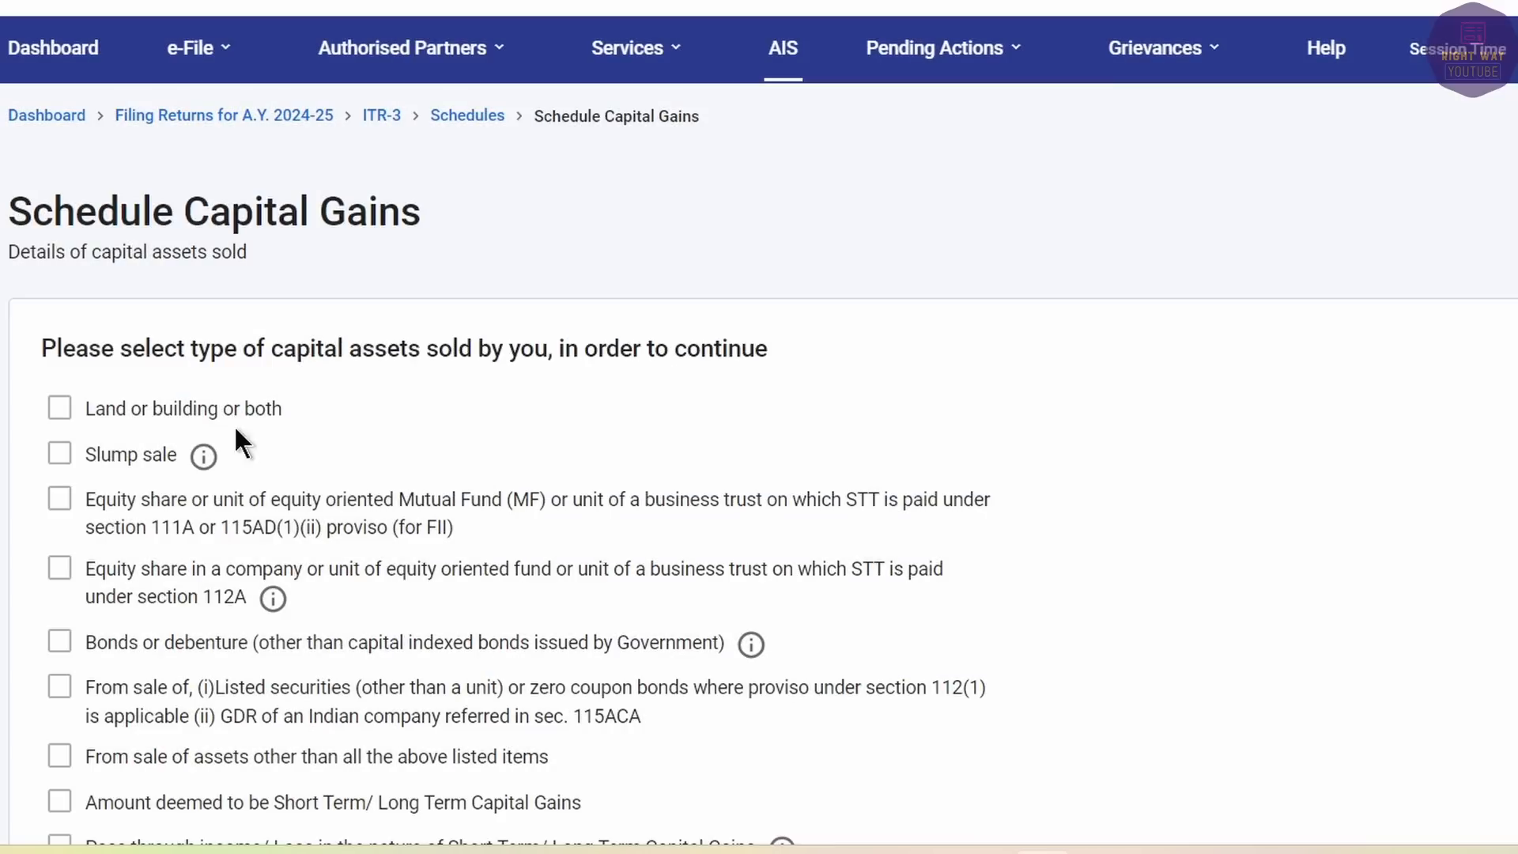
Select 111A equity/mutual fund sales, leaving 112A unticked, after checking the overall STCG figures.
left_click(59, 499)
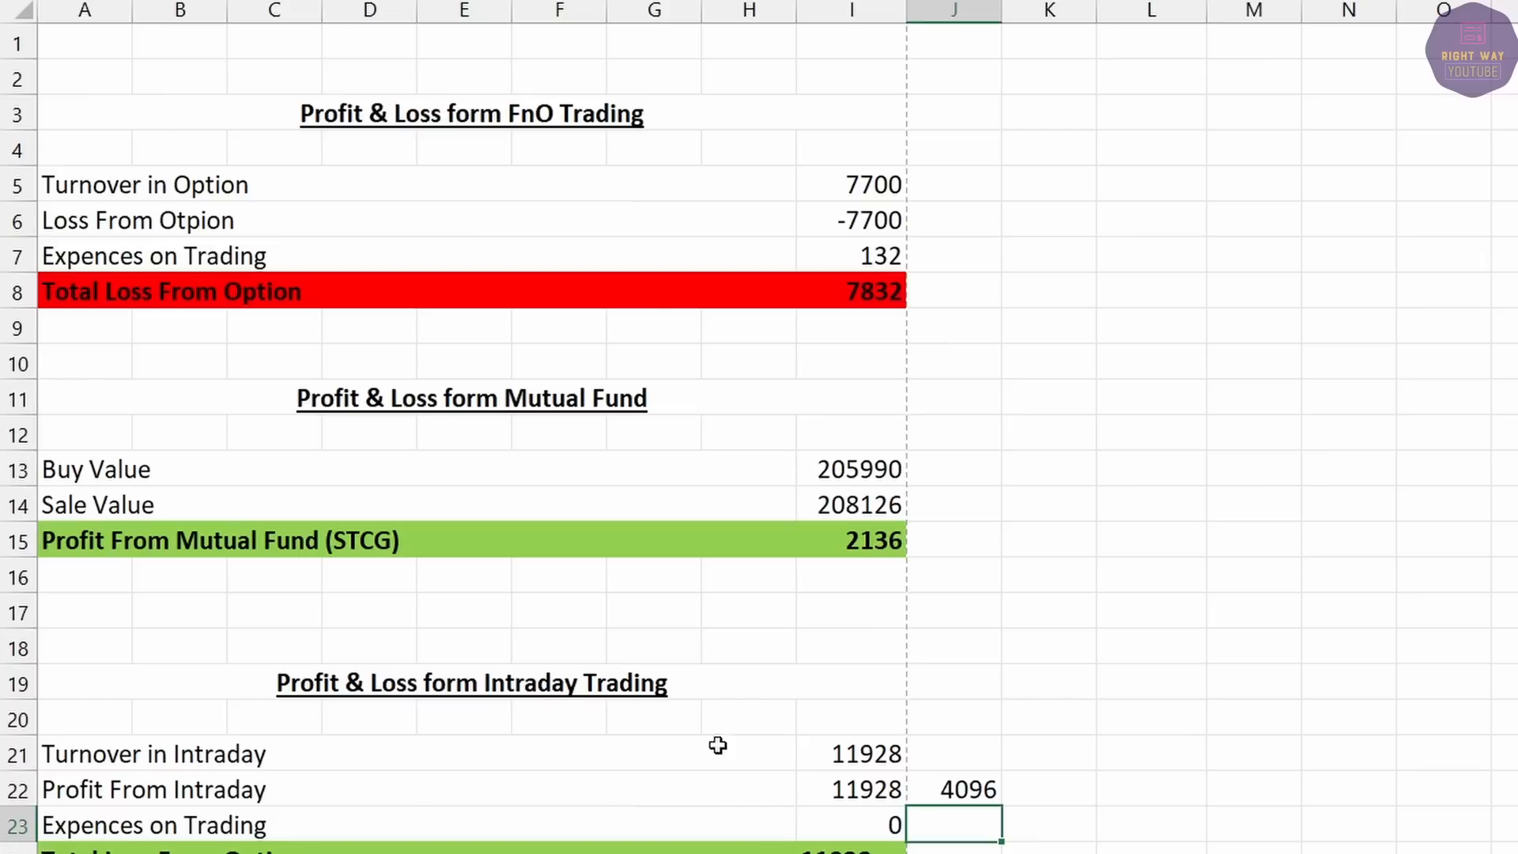
scroll(714, 742, "down", 7)
left_click_drag(79, 575, 464, 575)
left_click_drag(637, 586, 909, 757)
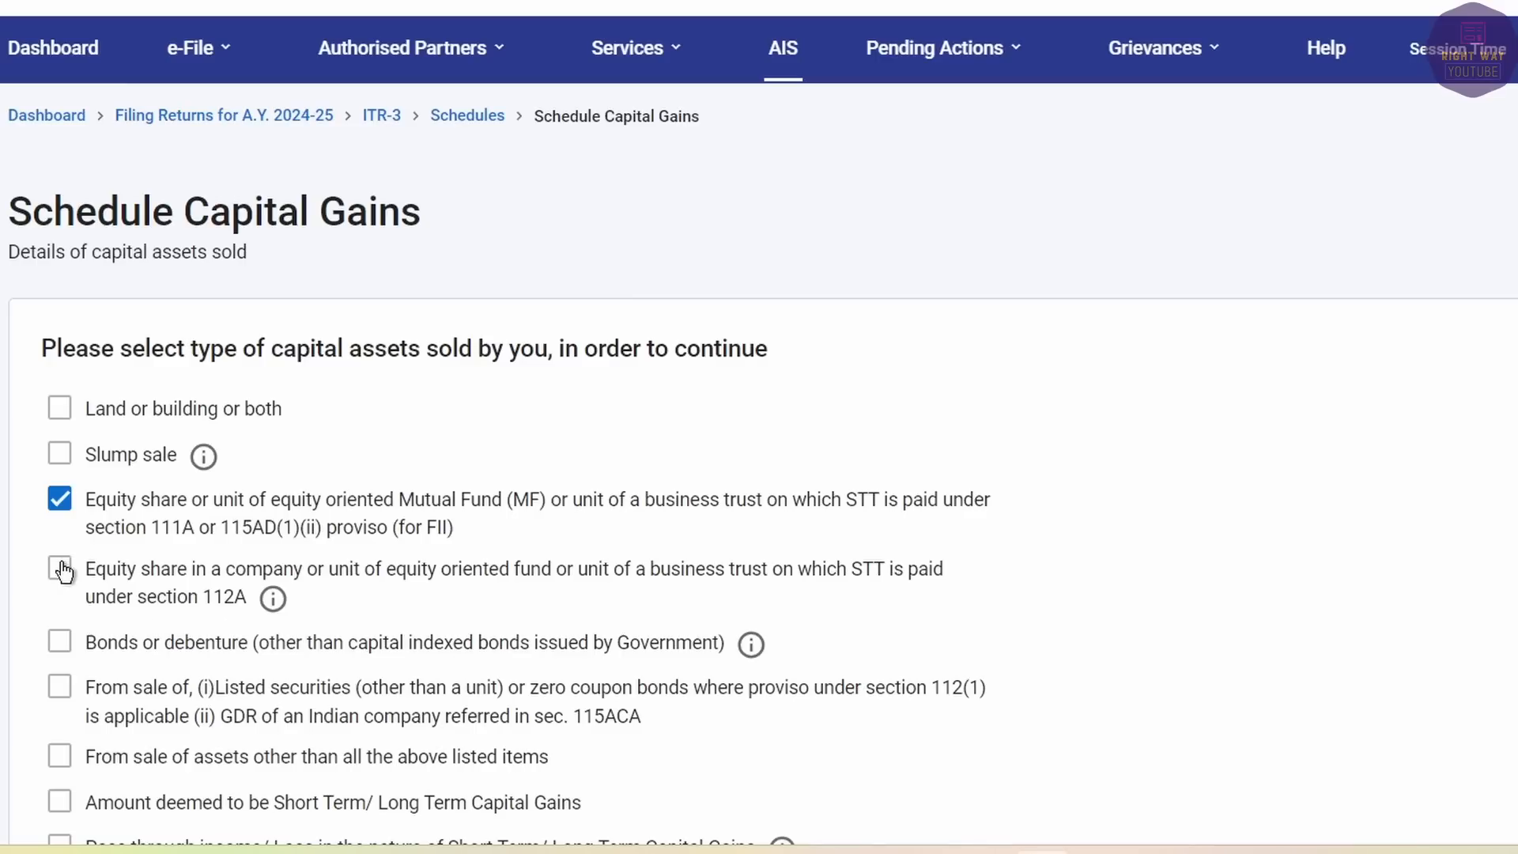
left_click(62, 569)
left_click(60, 567)
Open the add-details form for a Section 111A equity sale.
left_click(1431, 716)
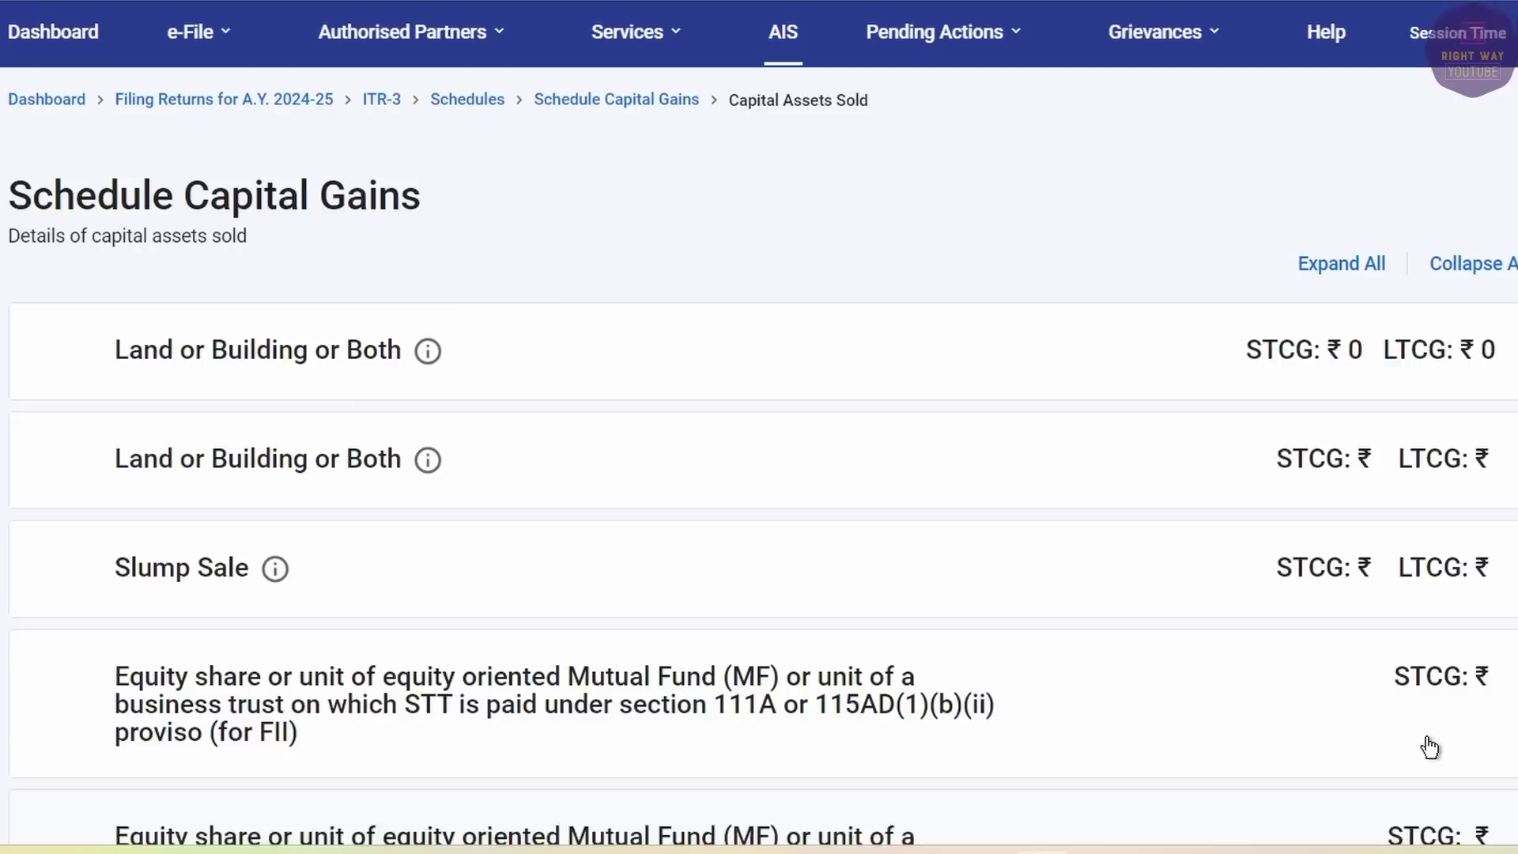
left_click(58, 362)
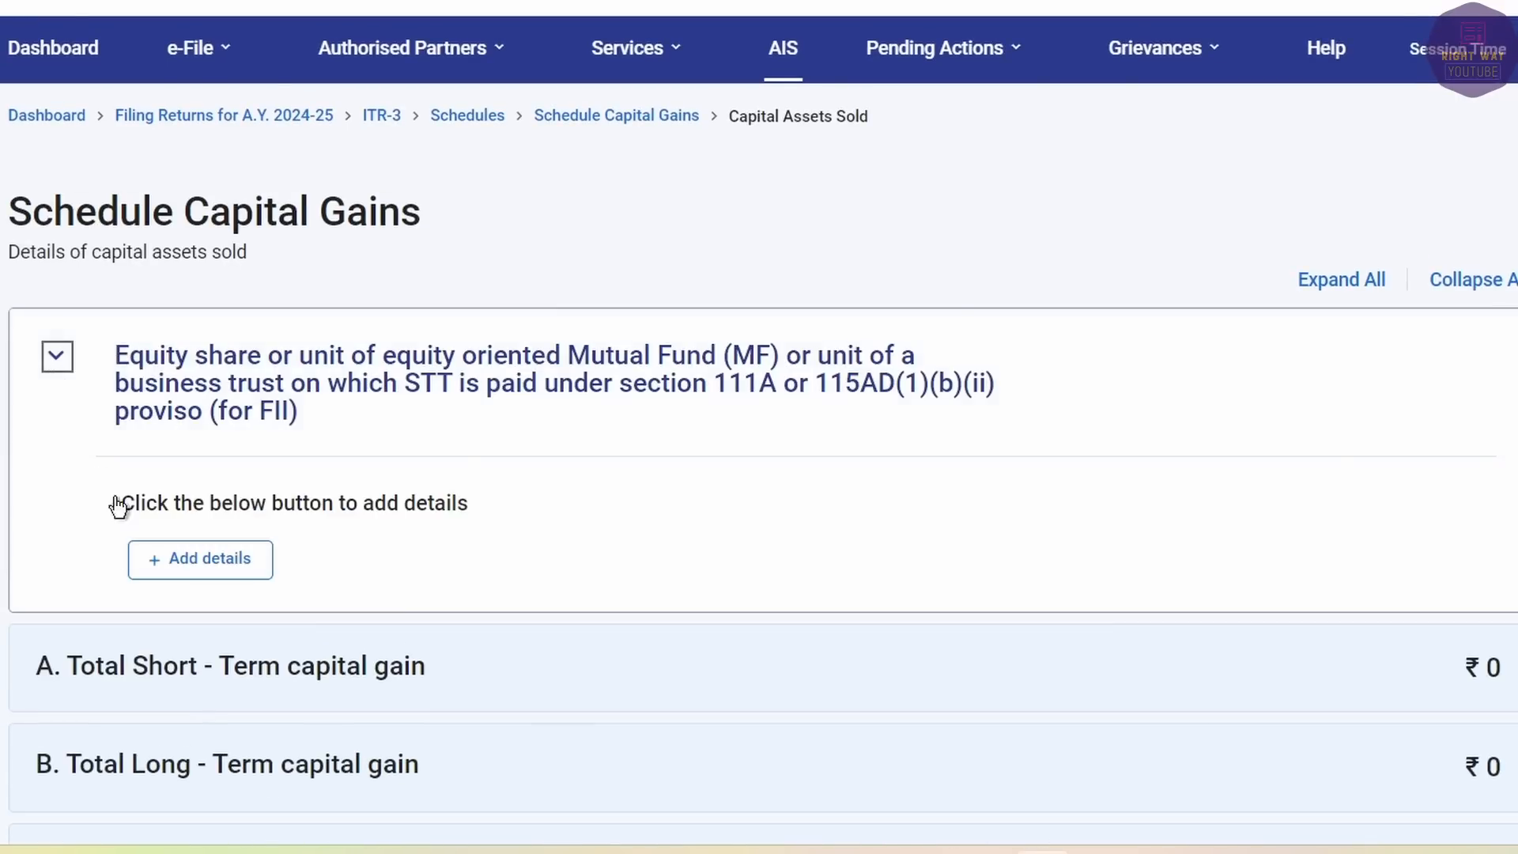
left_click(187, 570)
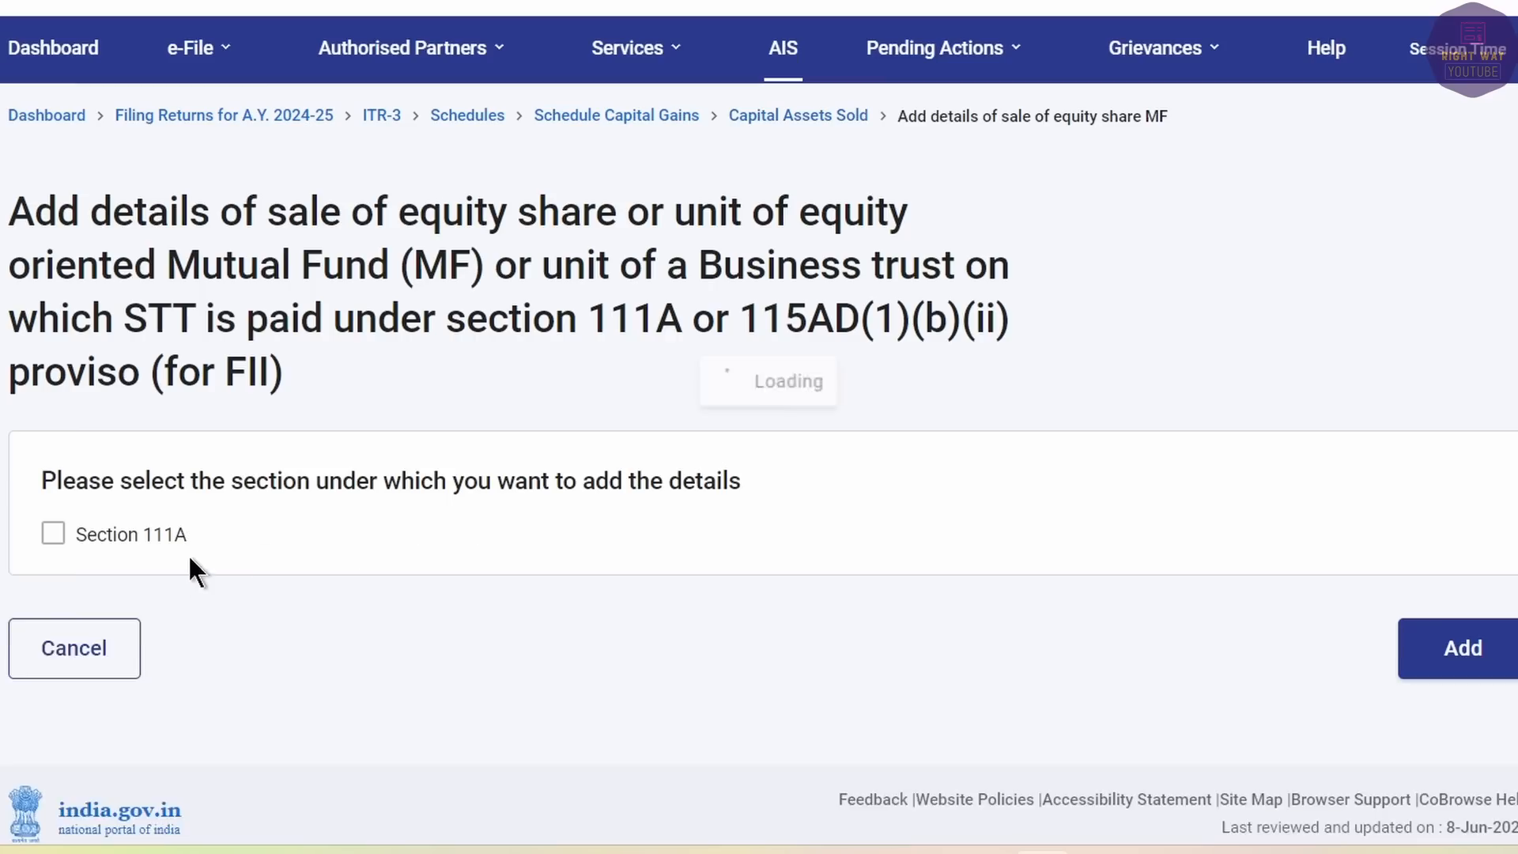
left_click(53, 534)
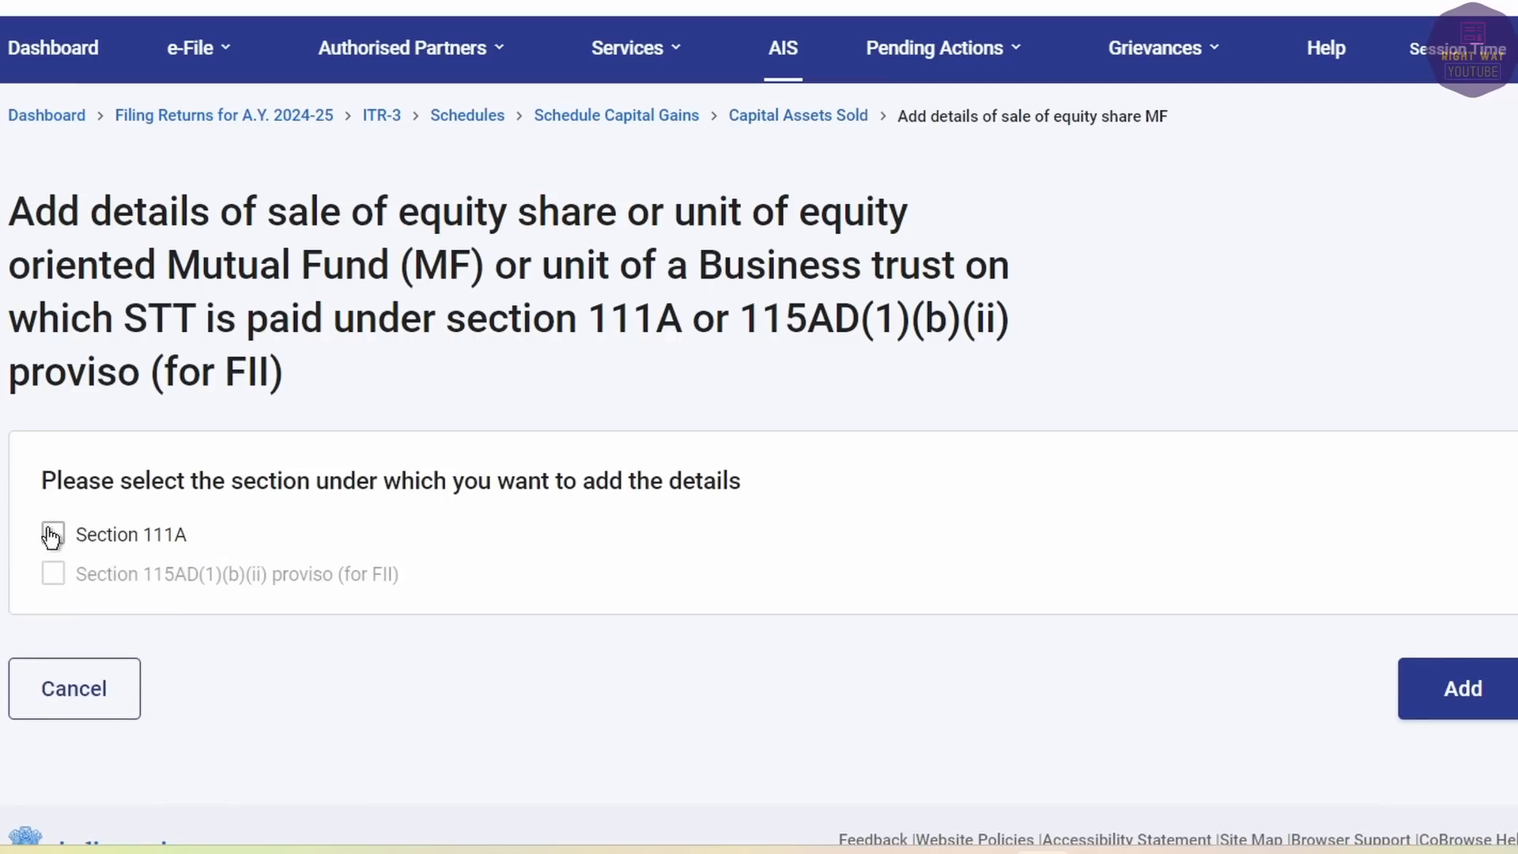
Enter sale value 66,17,410 and cost of acquisition 60,61,211 from the Excel sheet.
left_click(1320, 617)
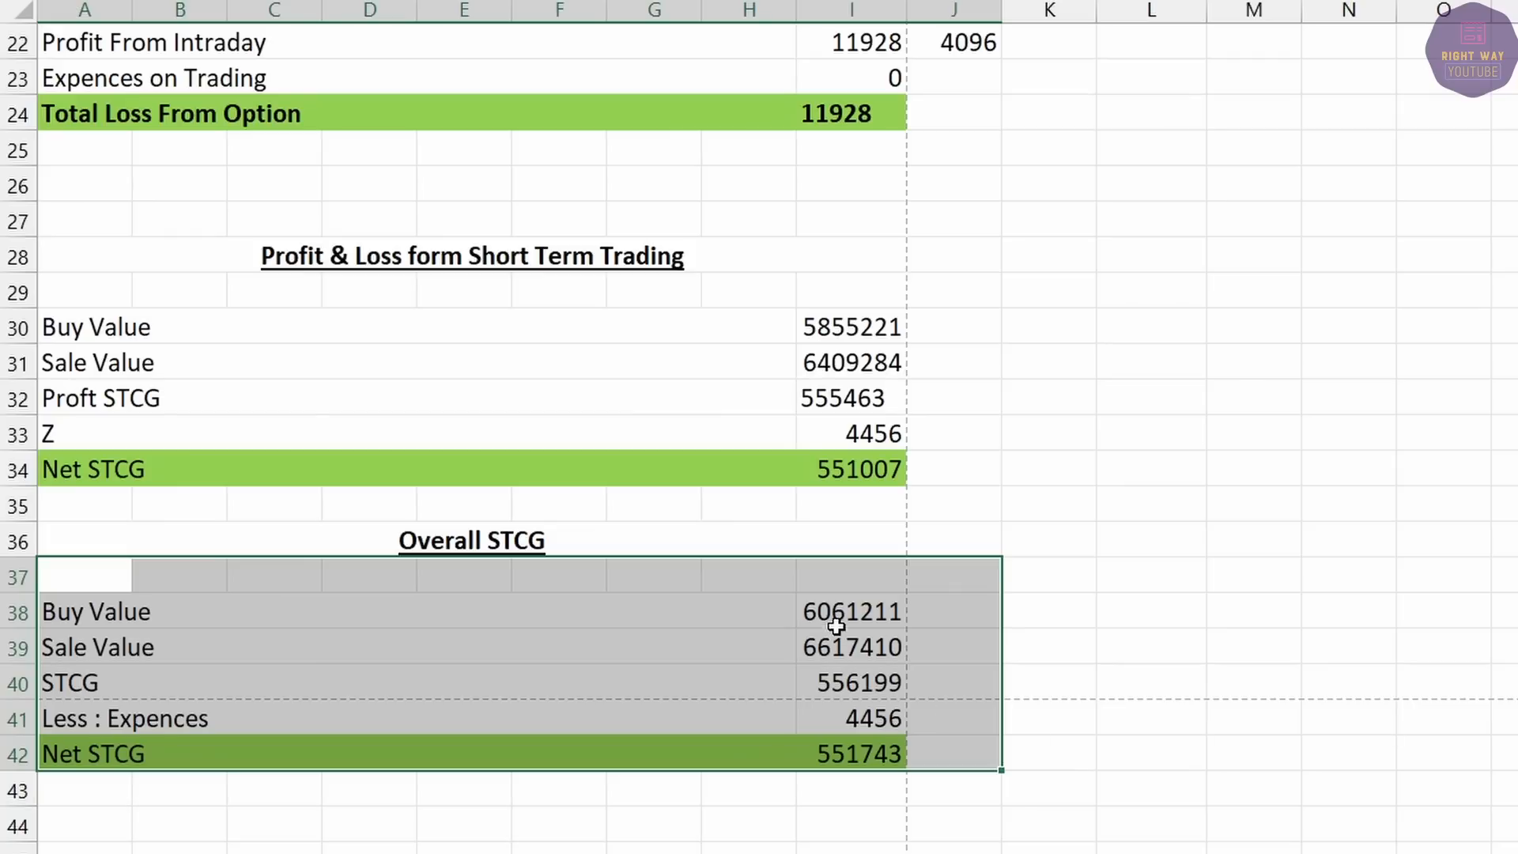
left_click(836, 622)
left_click(836, 647)
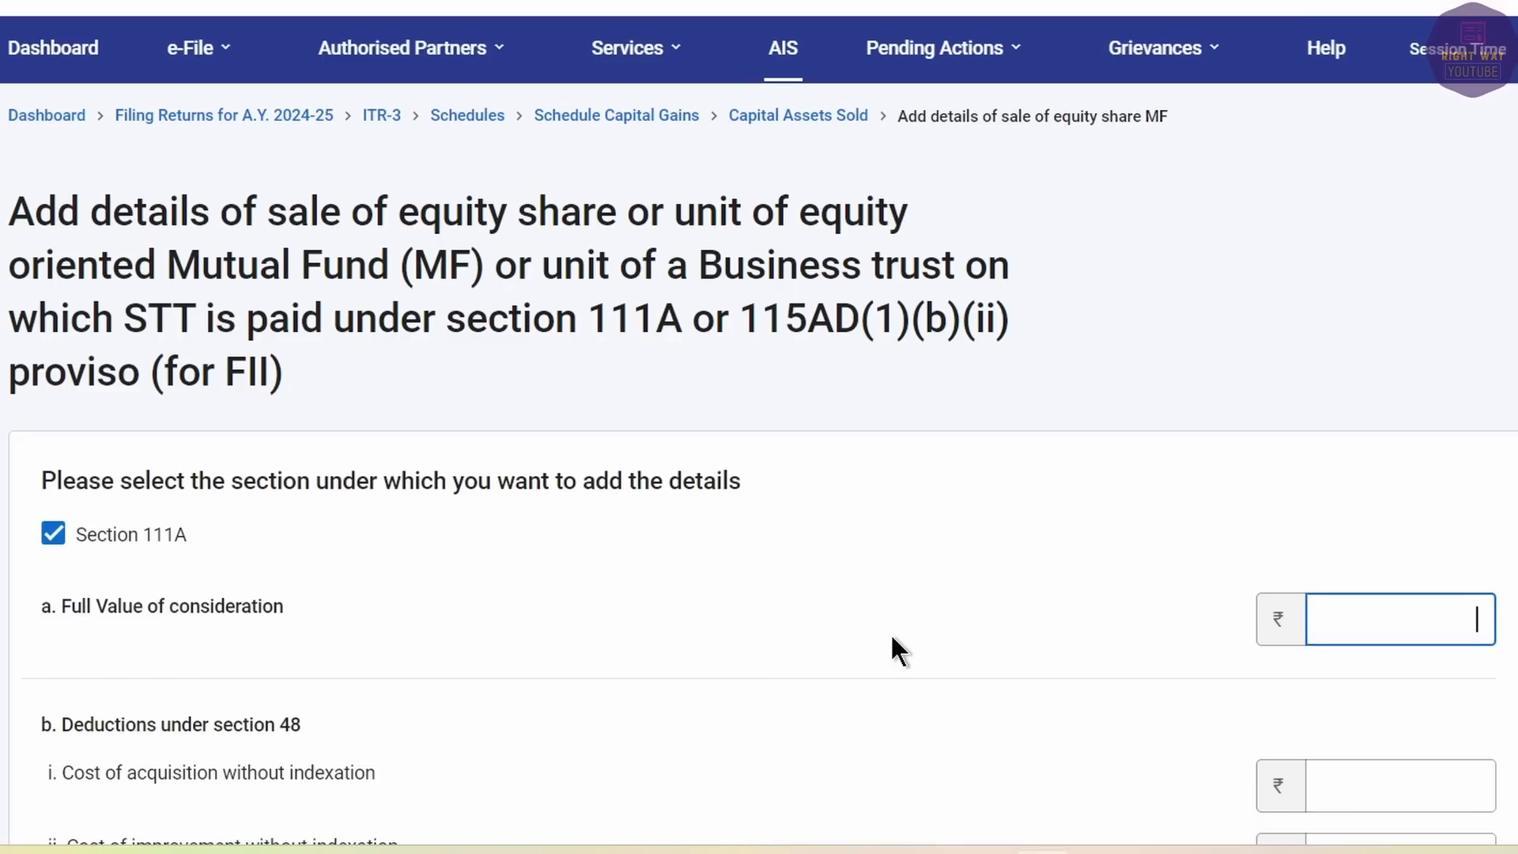
type("6617410")
key("Tab")
scroll(896, 700, "down", 4)
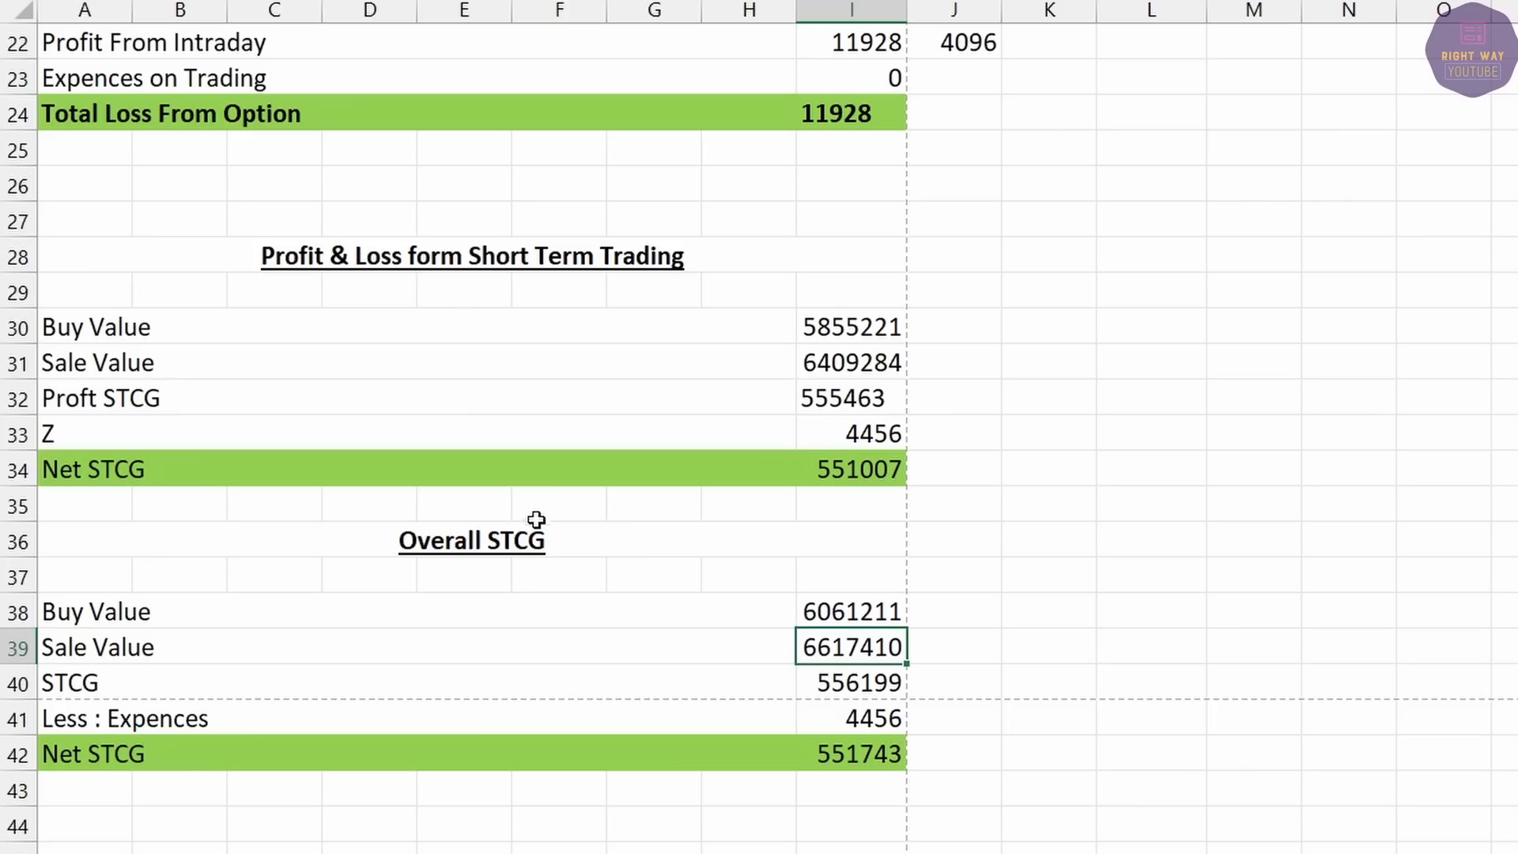
left_click(820, 611)
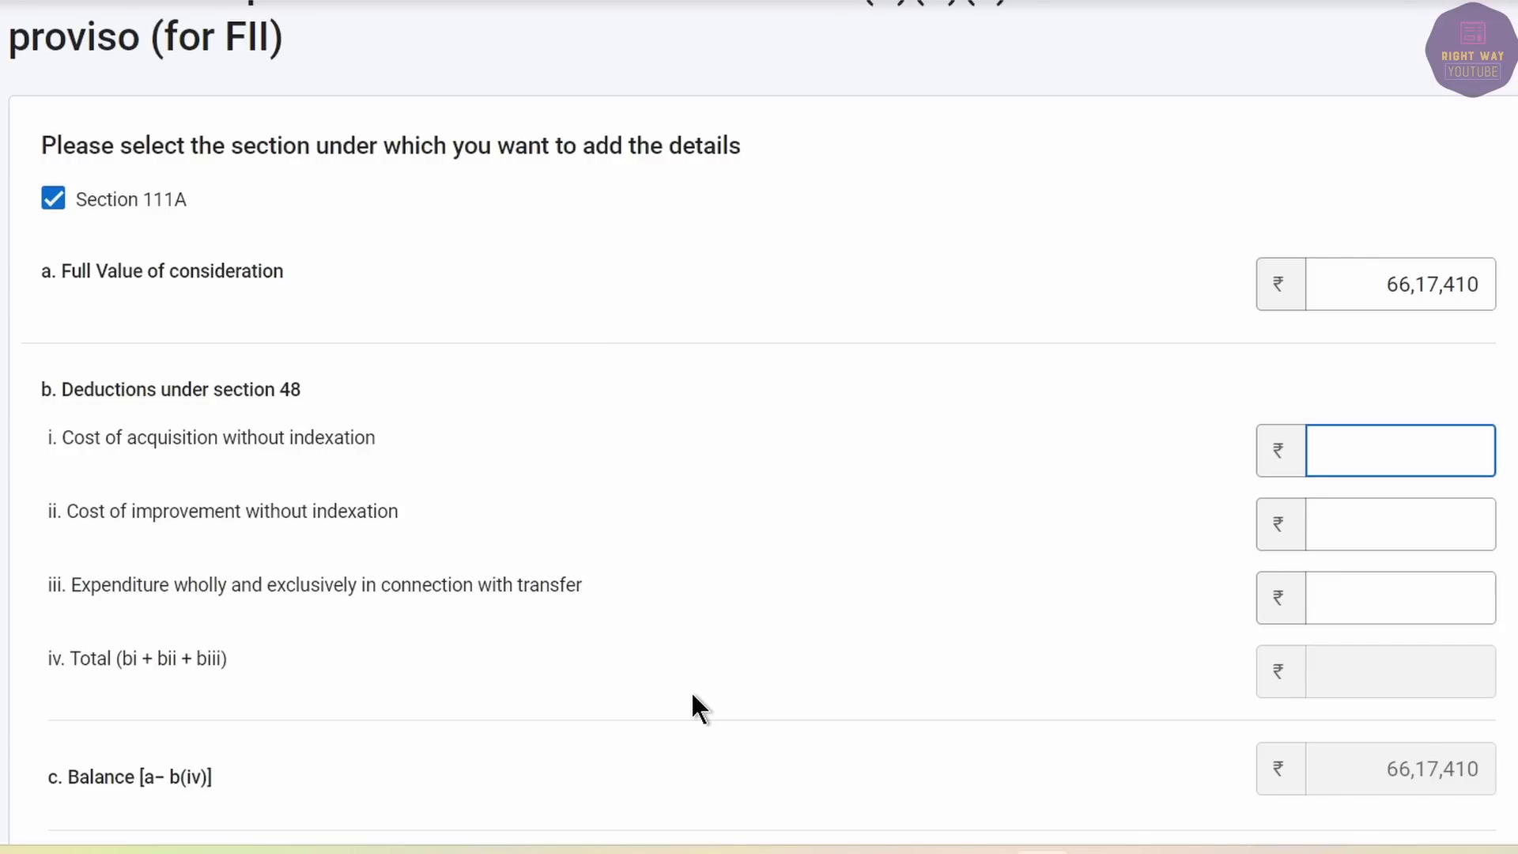
type("061211")
key("Tab")
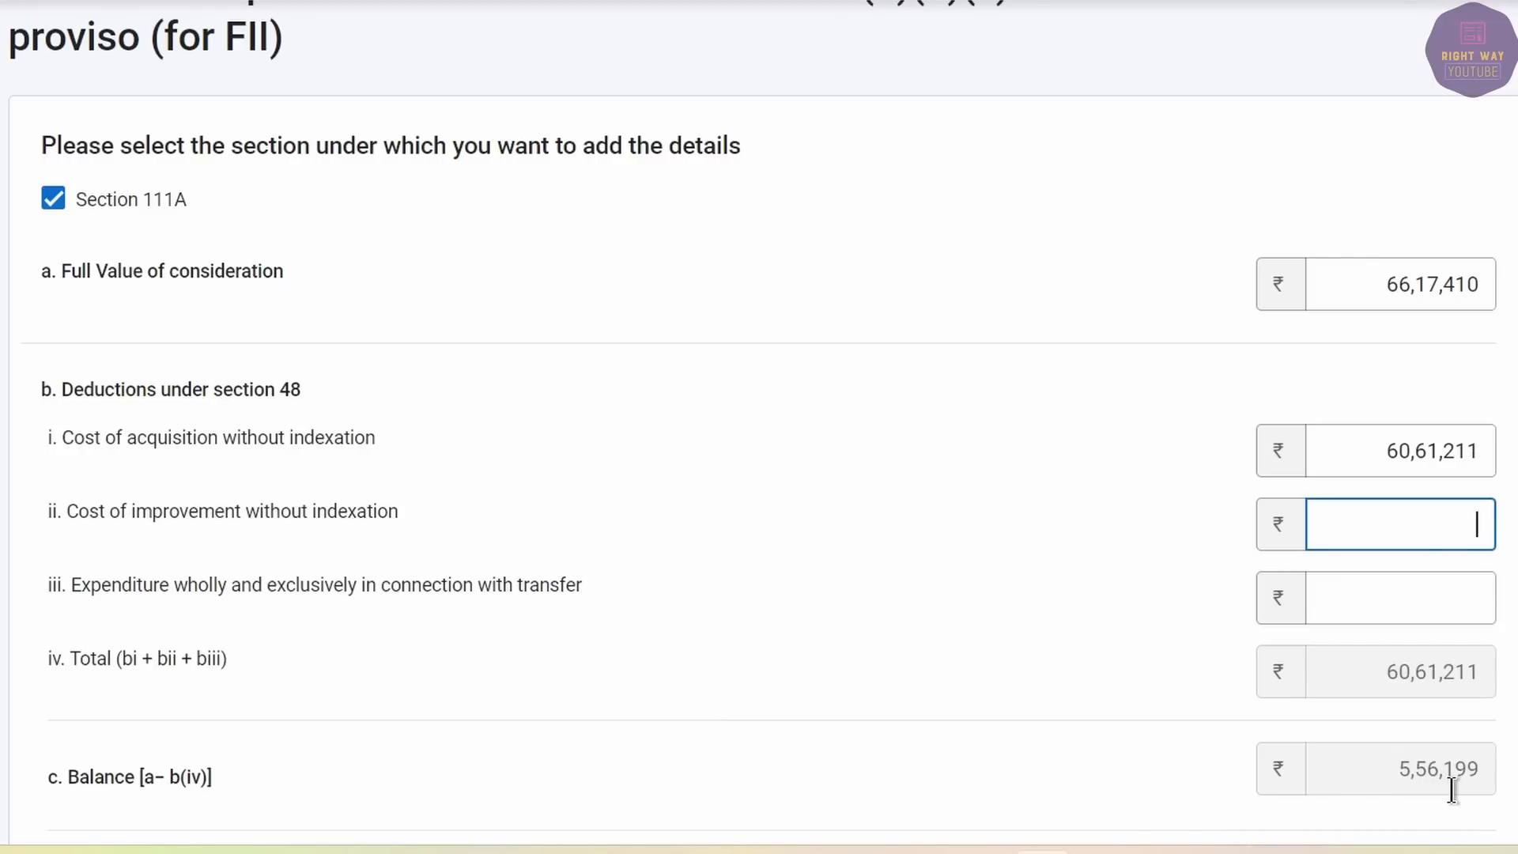
Enter transfer expenses 4,456, verify net STCG 5,51,743, and add the 111A entry.
left_click(1395, 596)
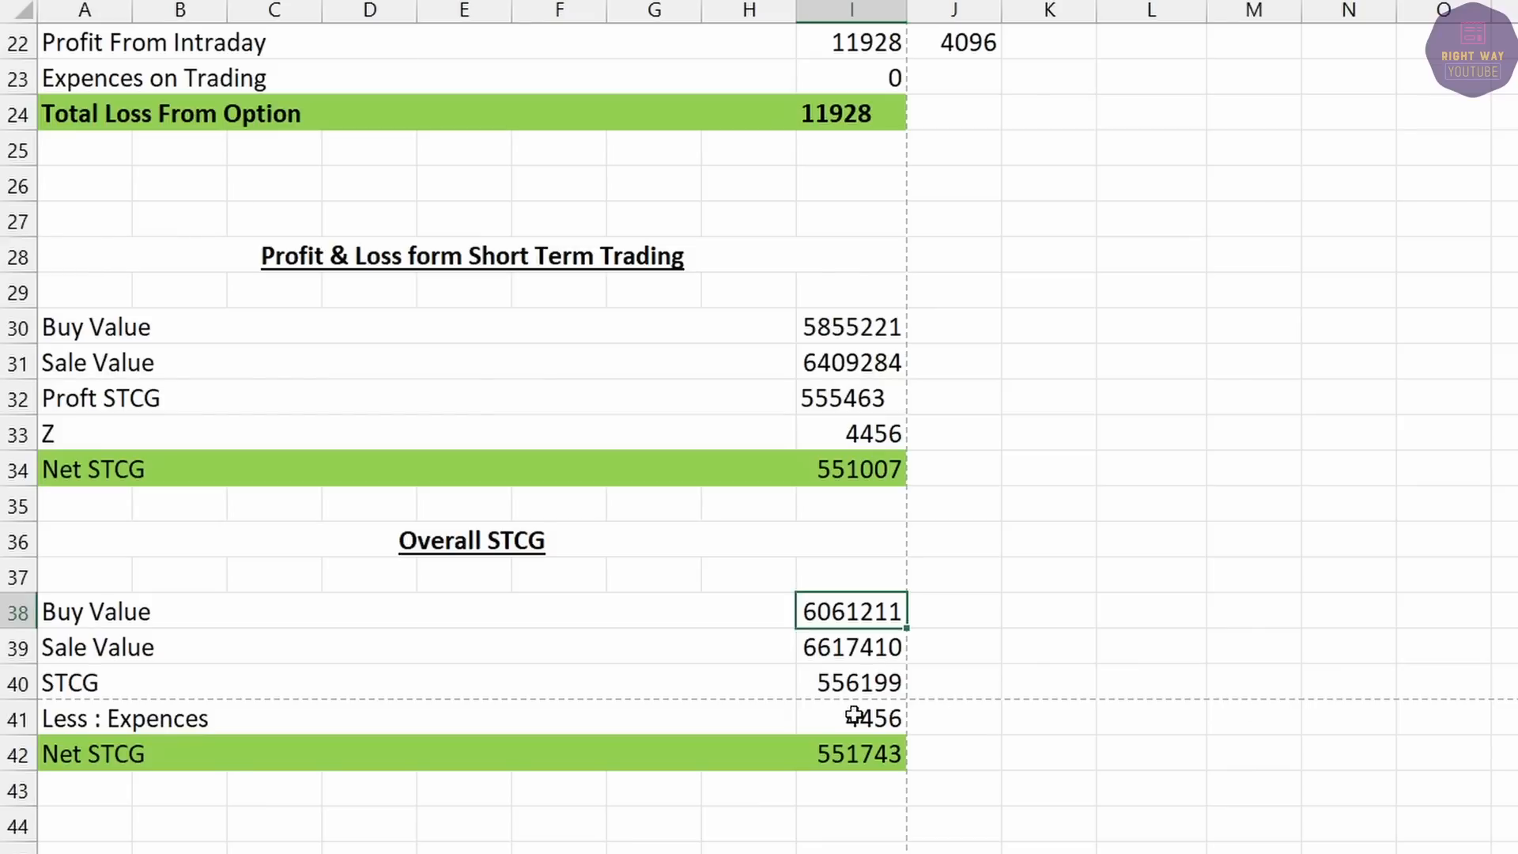
left_click(854, 717)
key("alt+Tab")
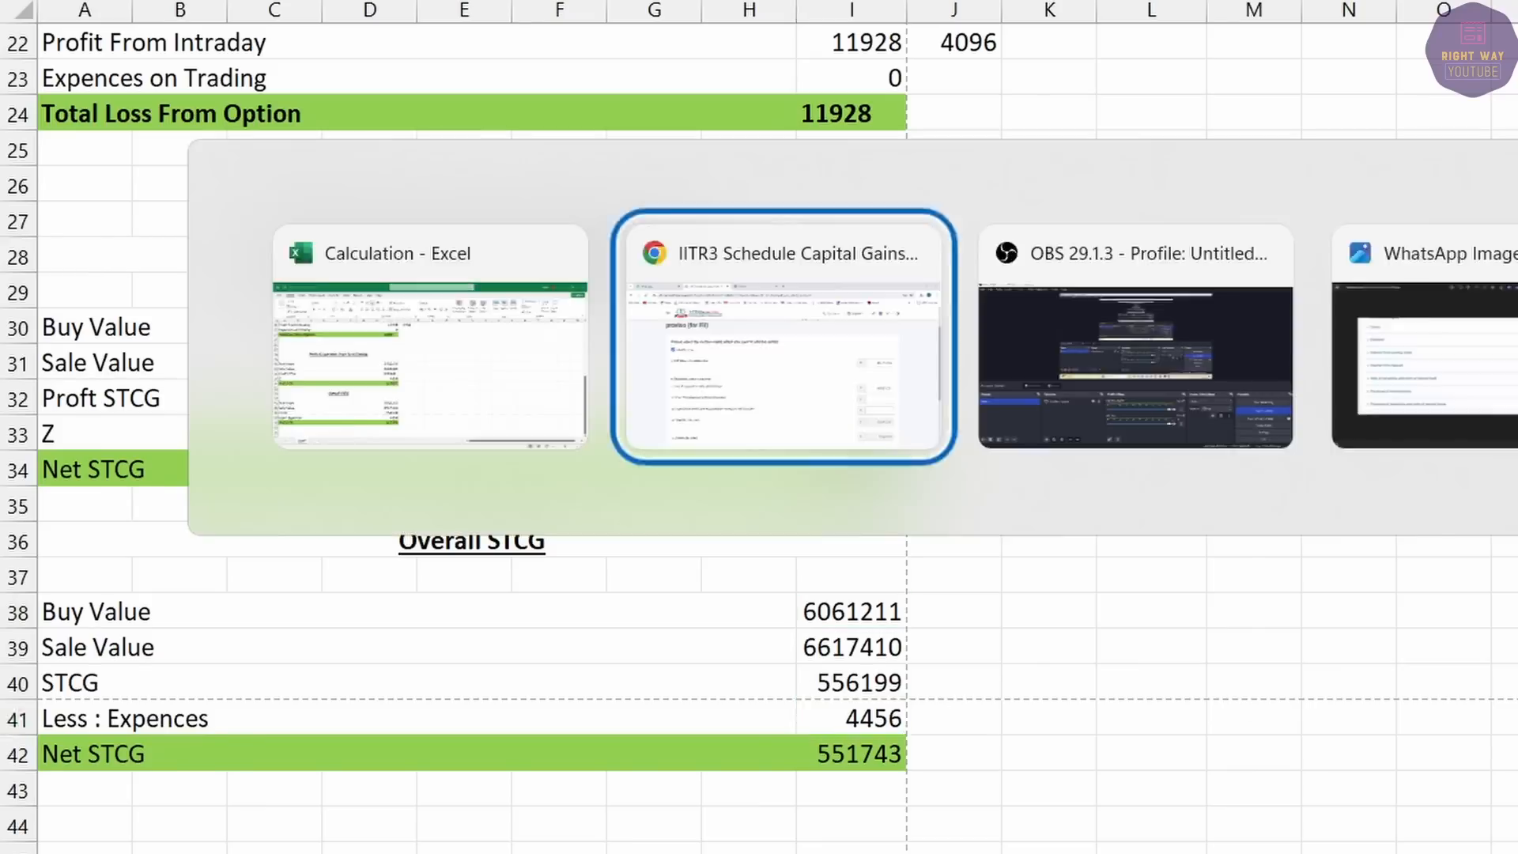
type("4,456")
key("Tab")
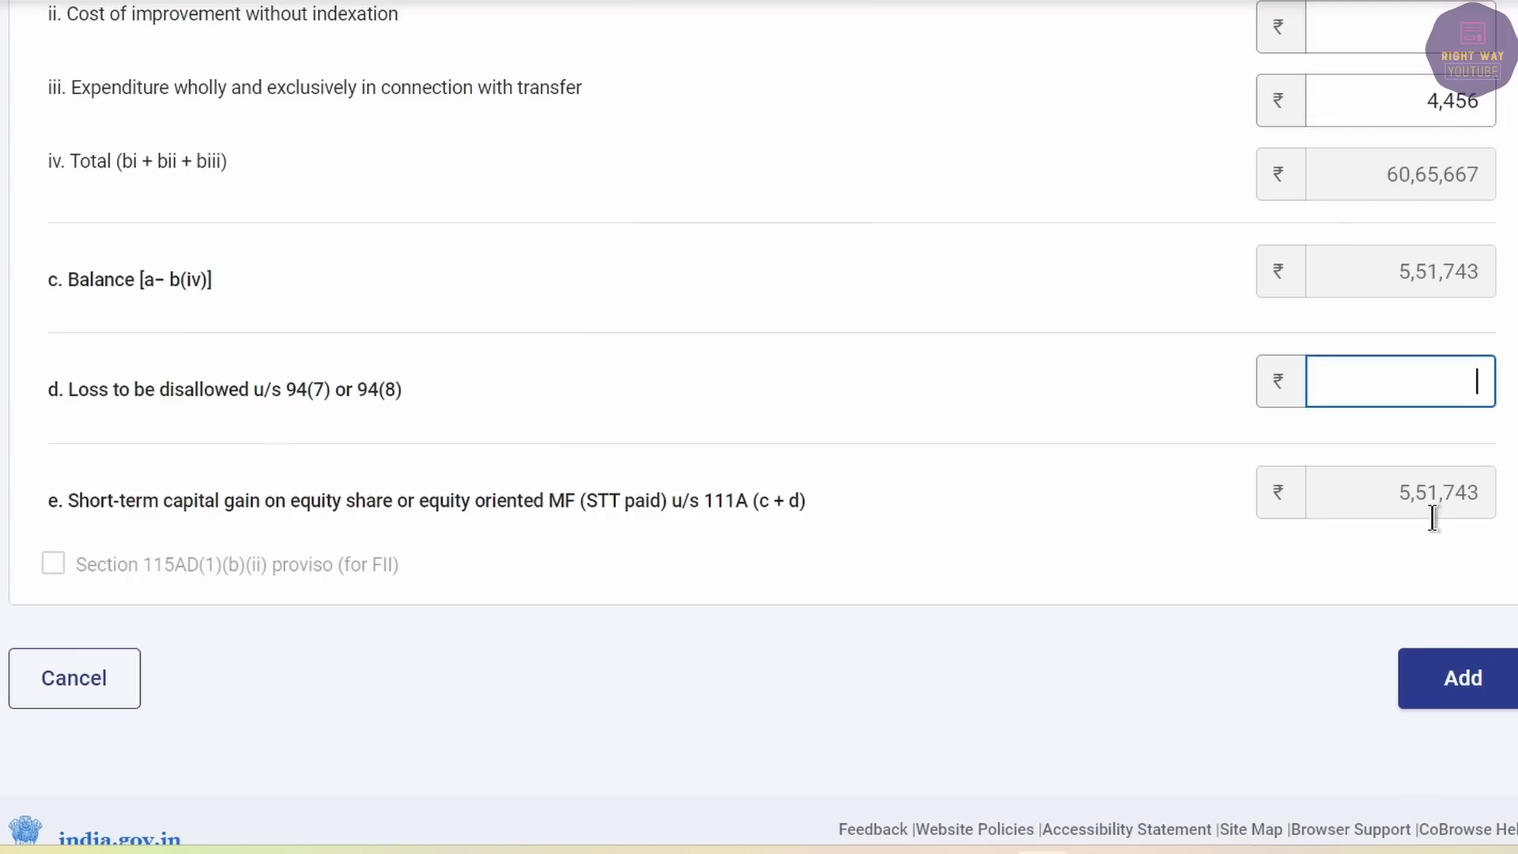
key("alt+Tab")
left_click(868, 757)
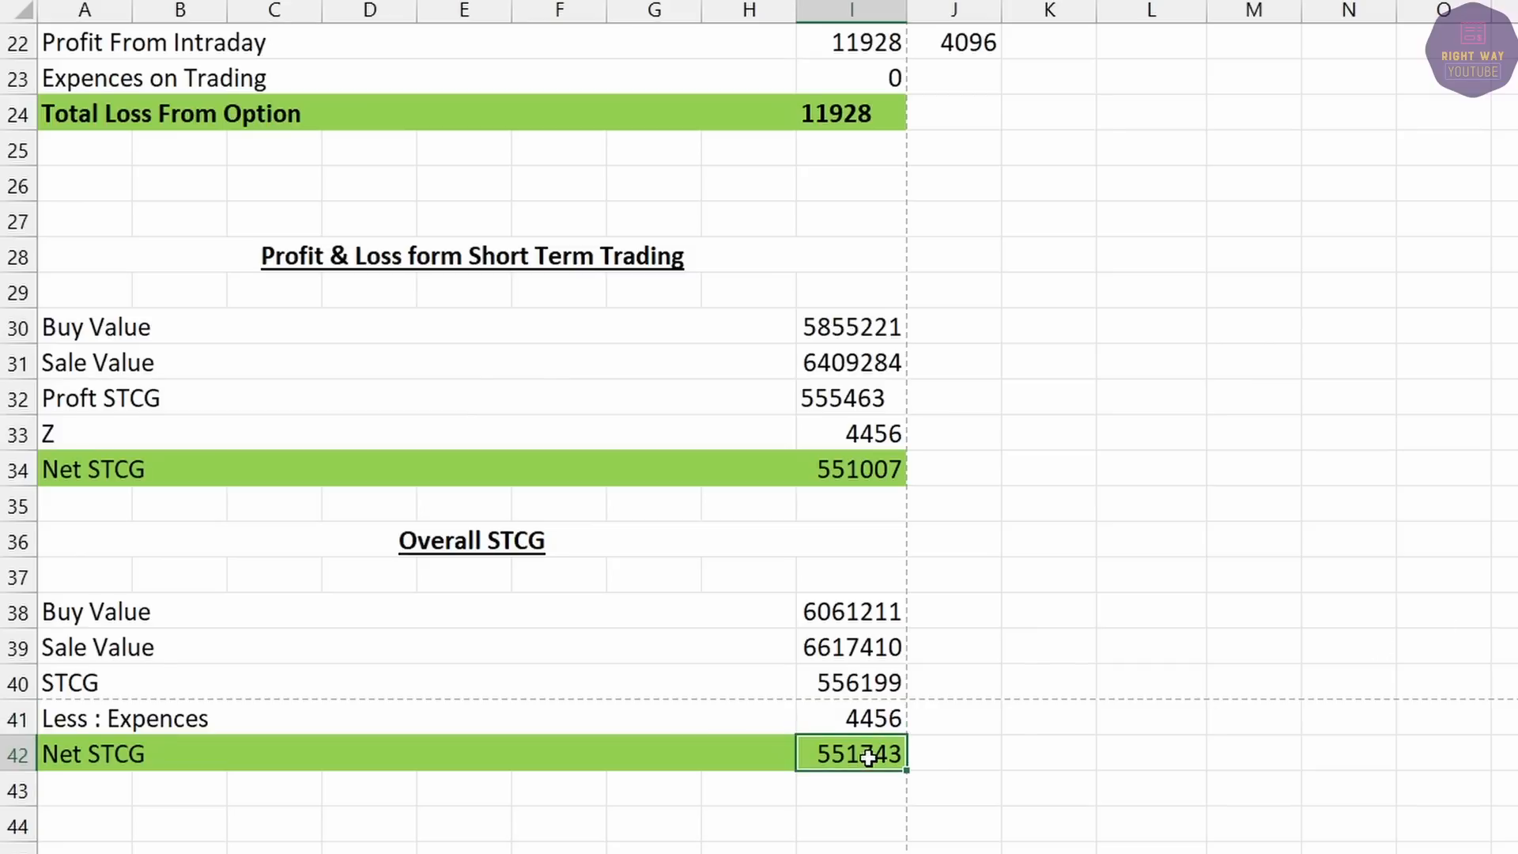
key("alt+Tab")
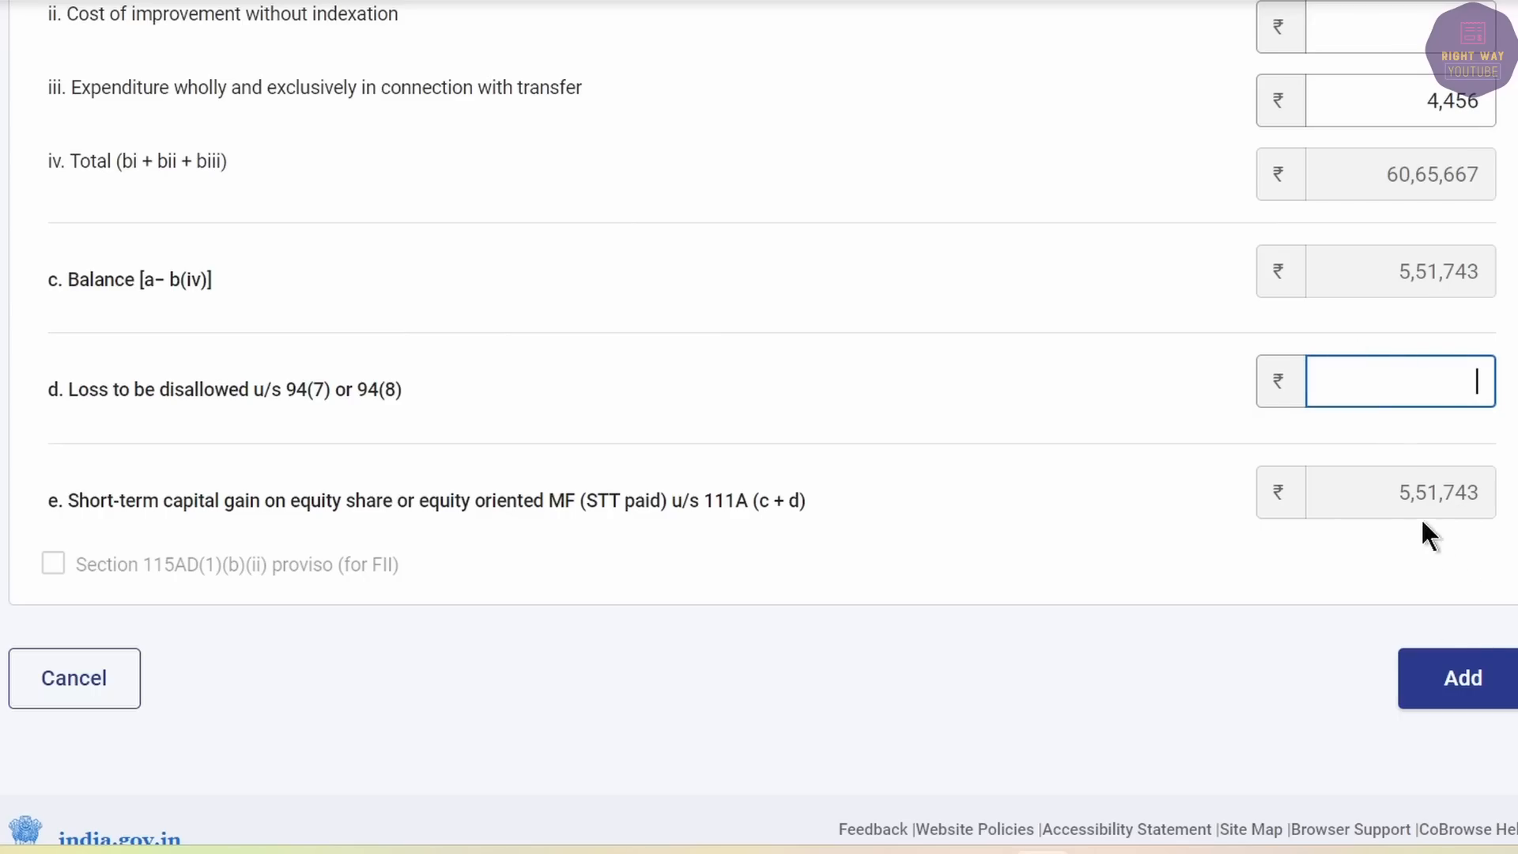
left_click(1458, 682)
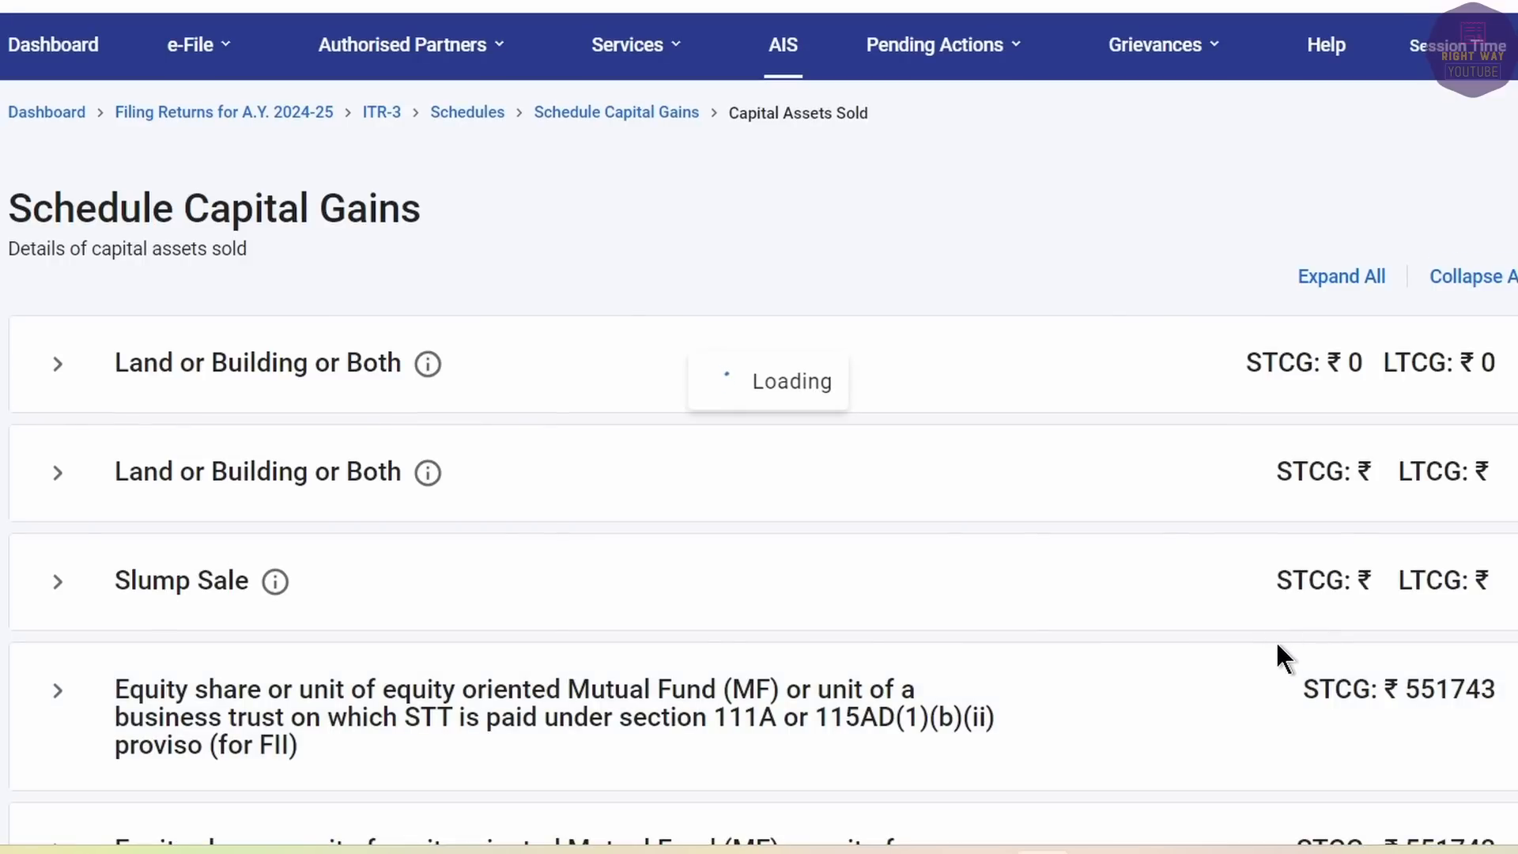
In section F, enter 551743 as 15% STCG accruing up to 15 June.
scroll(1277, 645, "down", 20)
left_click(54, 450)
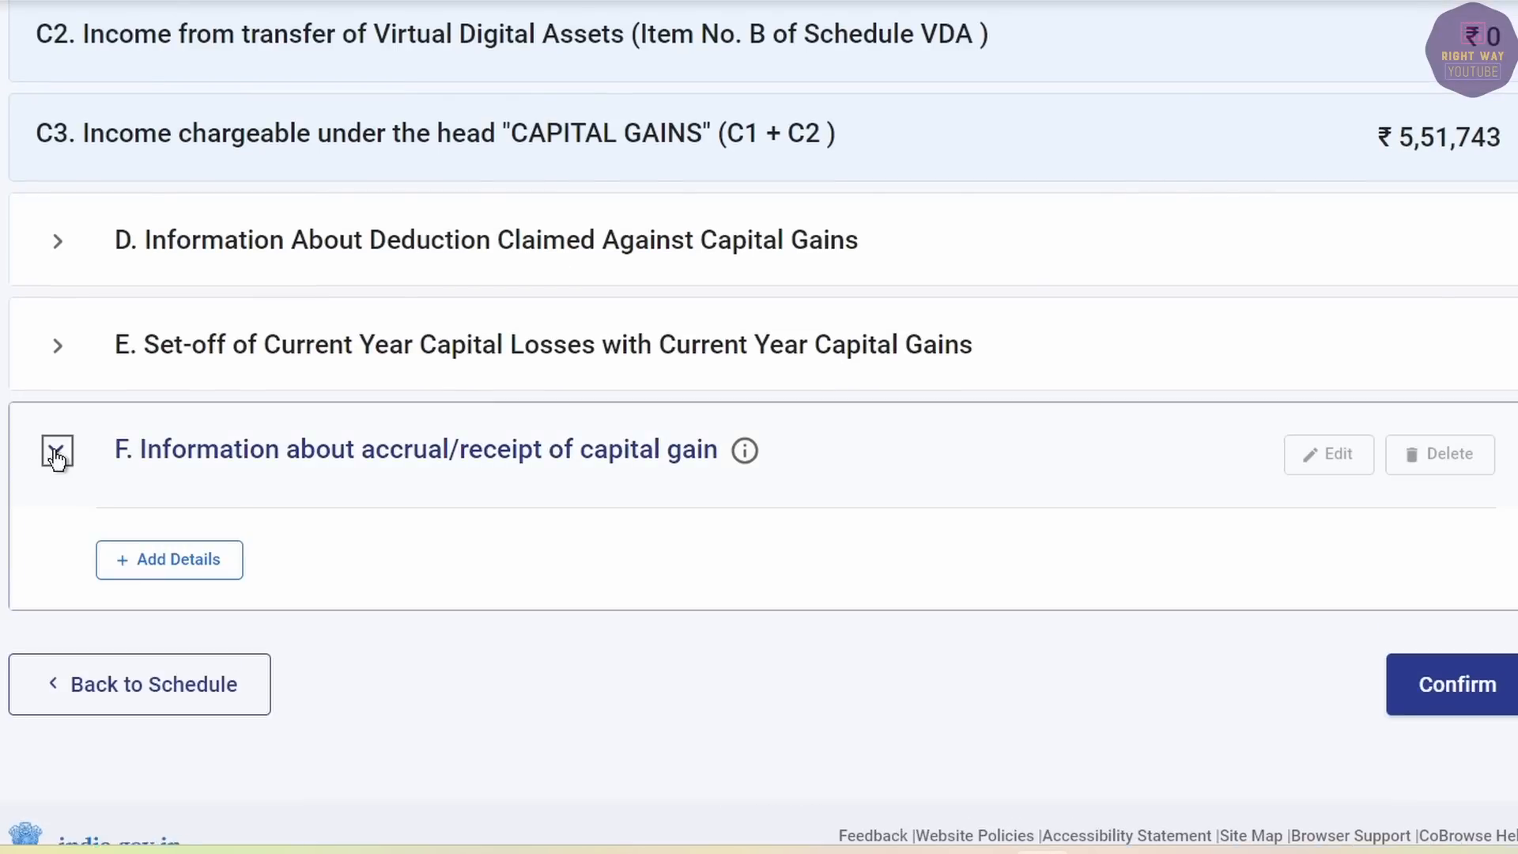
left_click(202, 565)
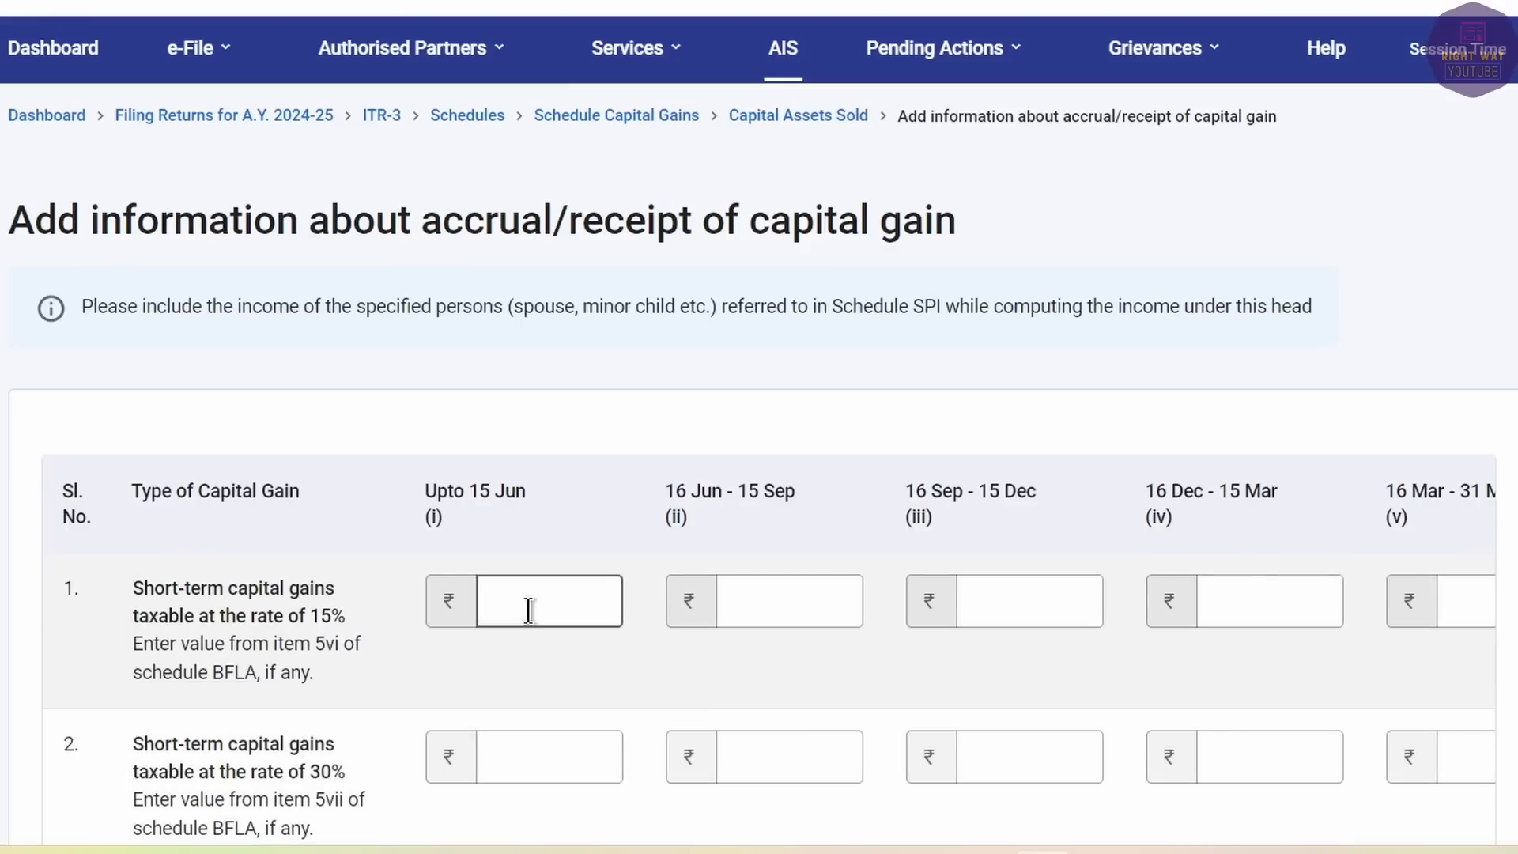
left_click(527, 608)
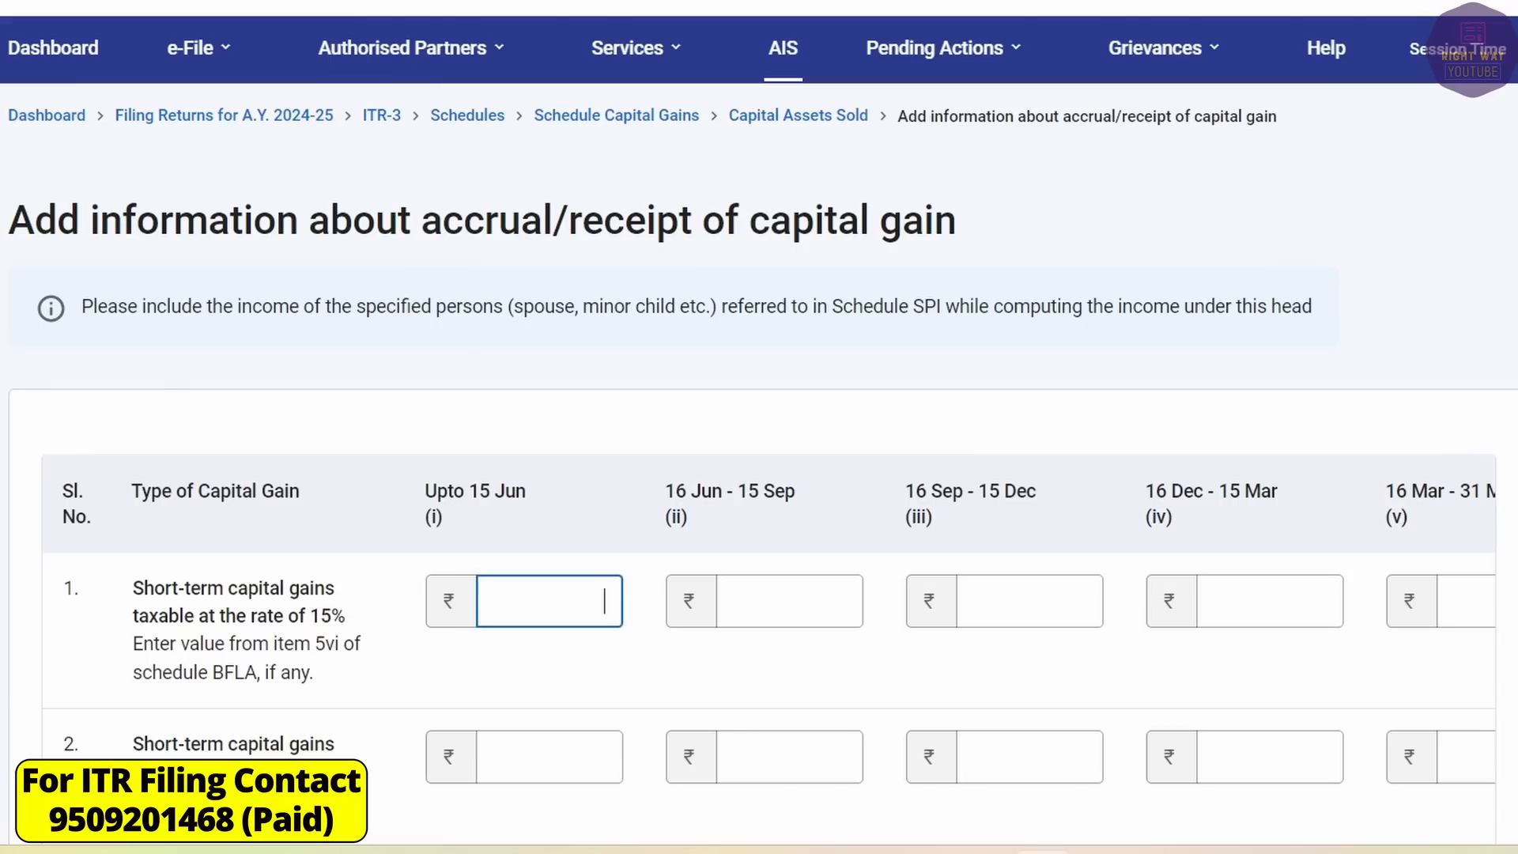
type("551743")
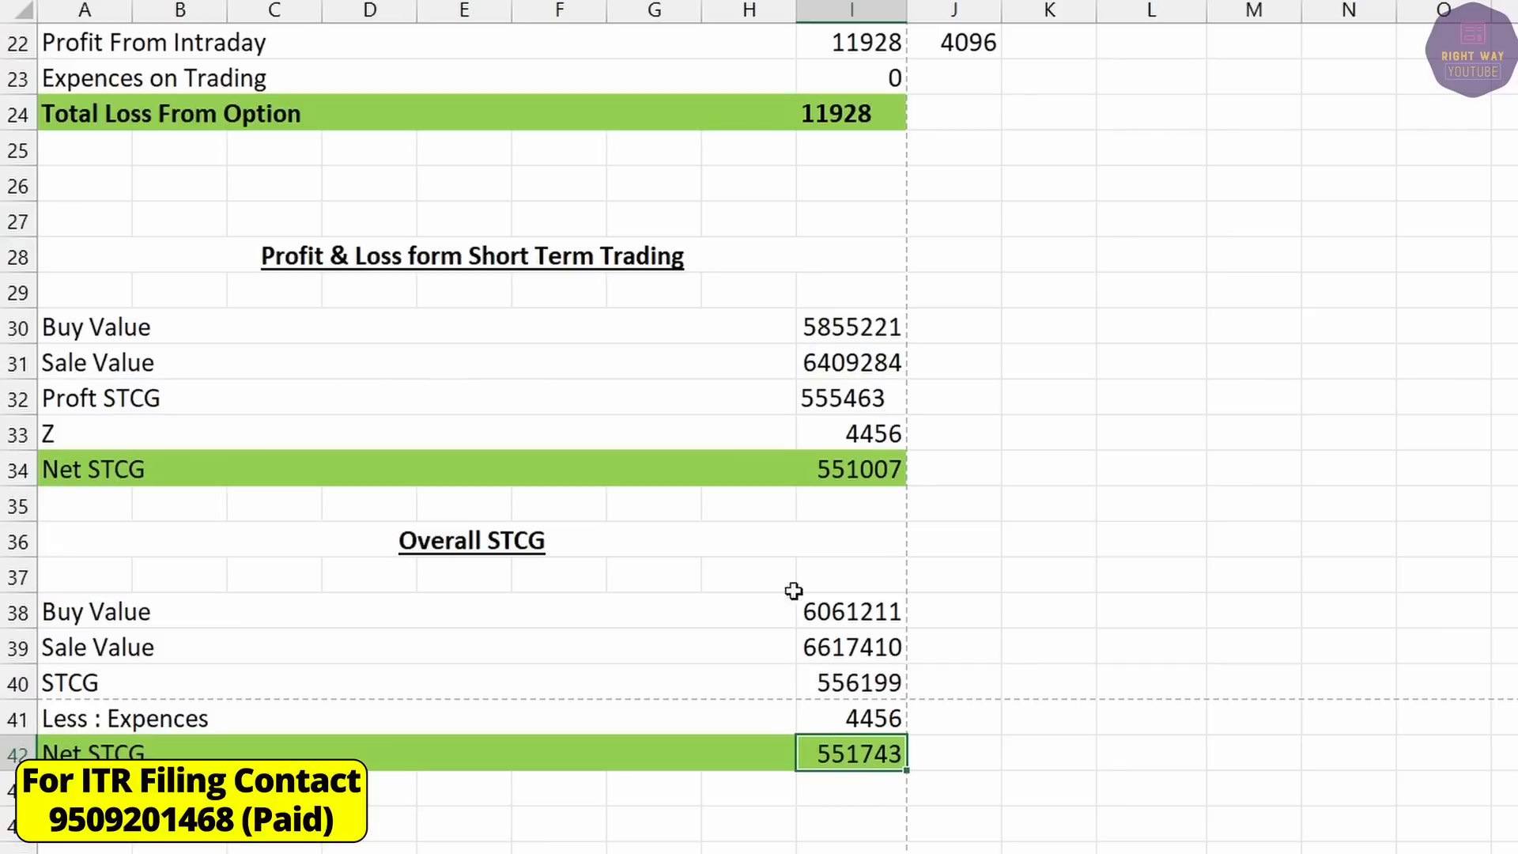
Cross-check the mutual fund and FnO rows in the sheet, then confirm Schedule Capital Gains.
left_click_drag(489, 258, 711, 783)
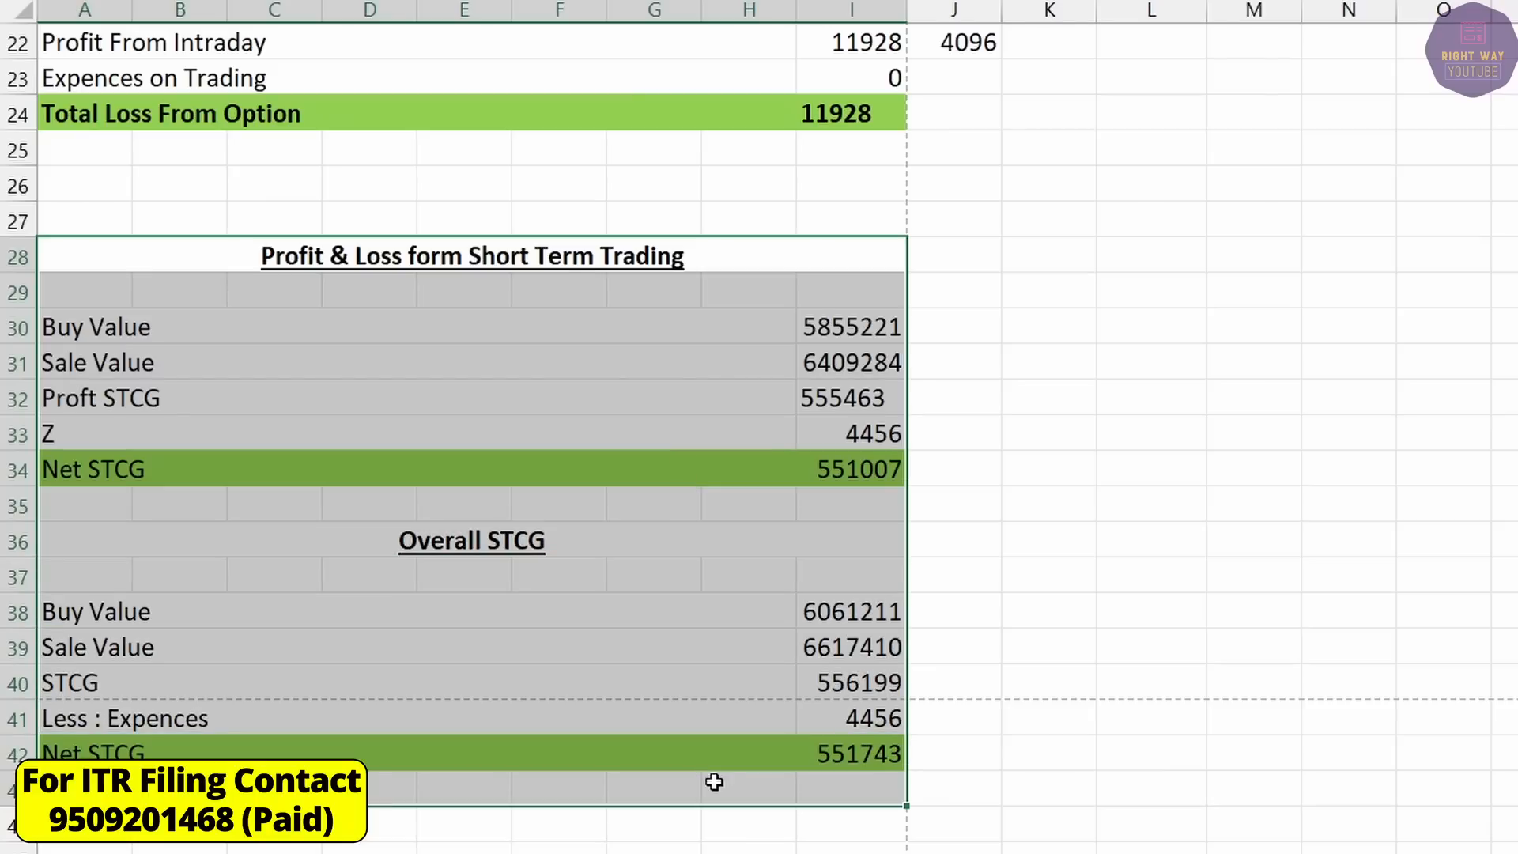
scroll(436, 538, "up", 3)
left_click_drag(178, 291, 772, 484)
scroll(569, 338, "up", 4)
left_click_drag(115, 427, 660, 554)
left_click_drag(301, 150, 851, 318)
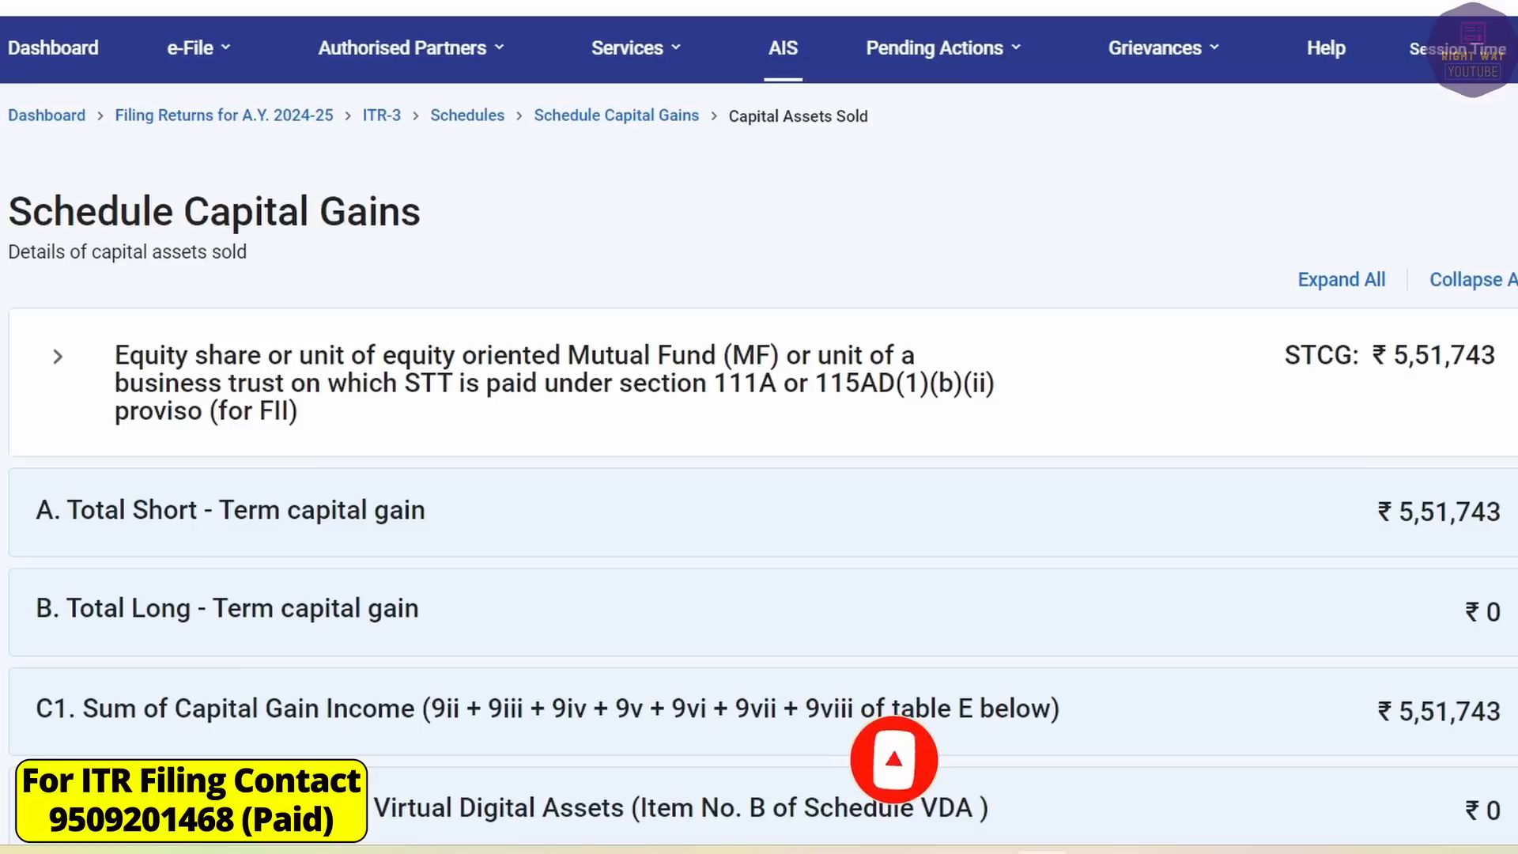
scroll(1013, 499, "down", 10)
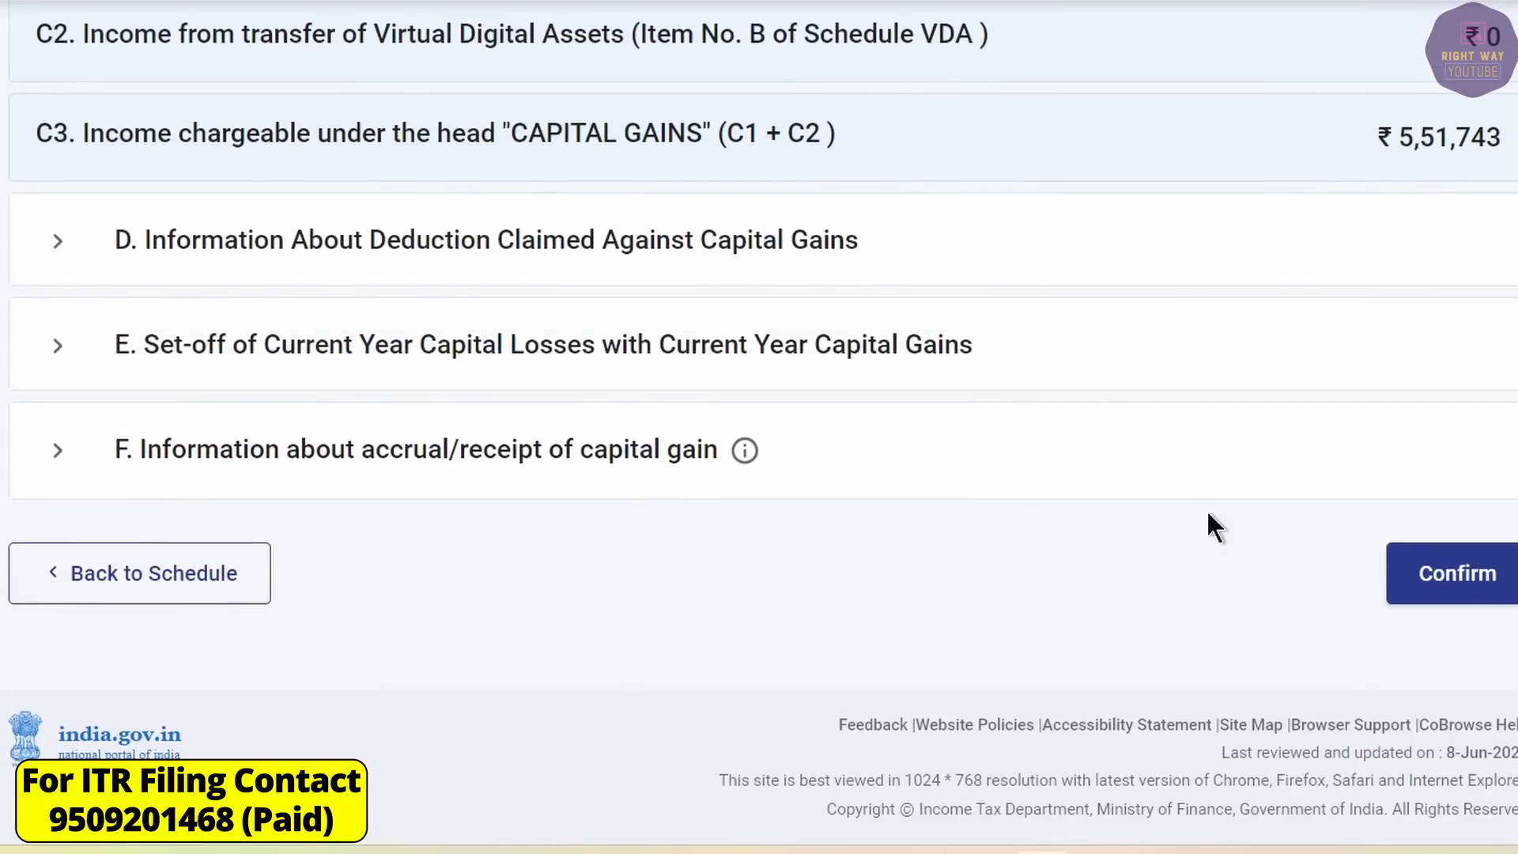
left_click(1494, 589)
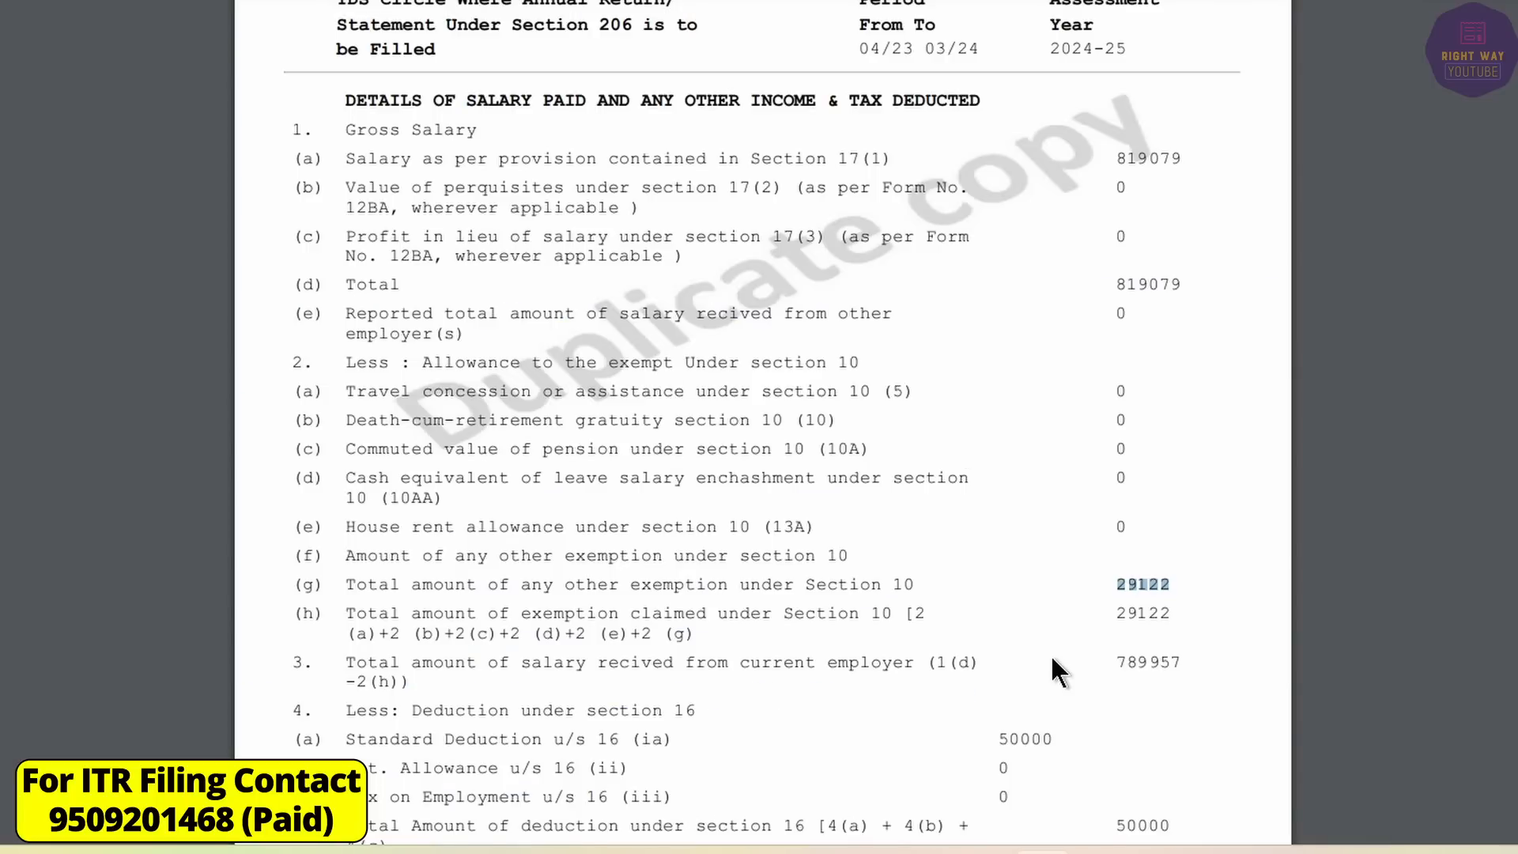
scroll(1051, 658, "down", 3)
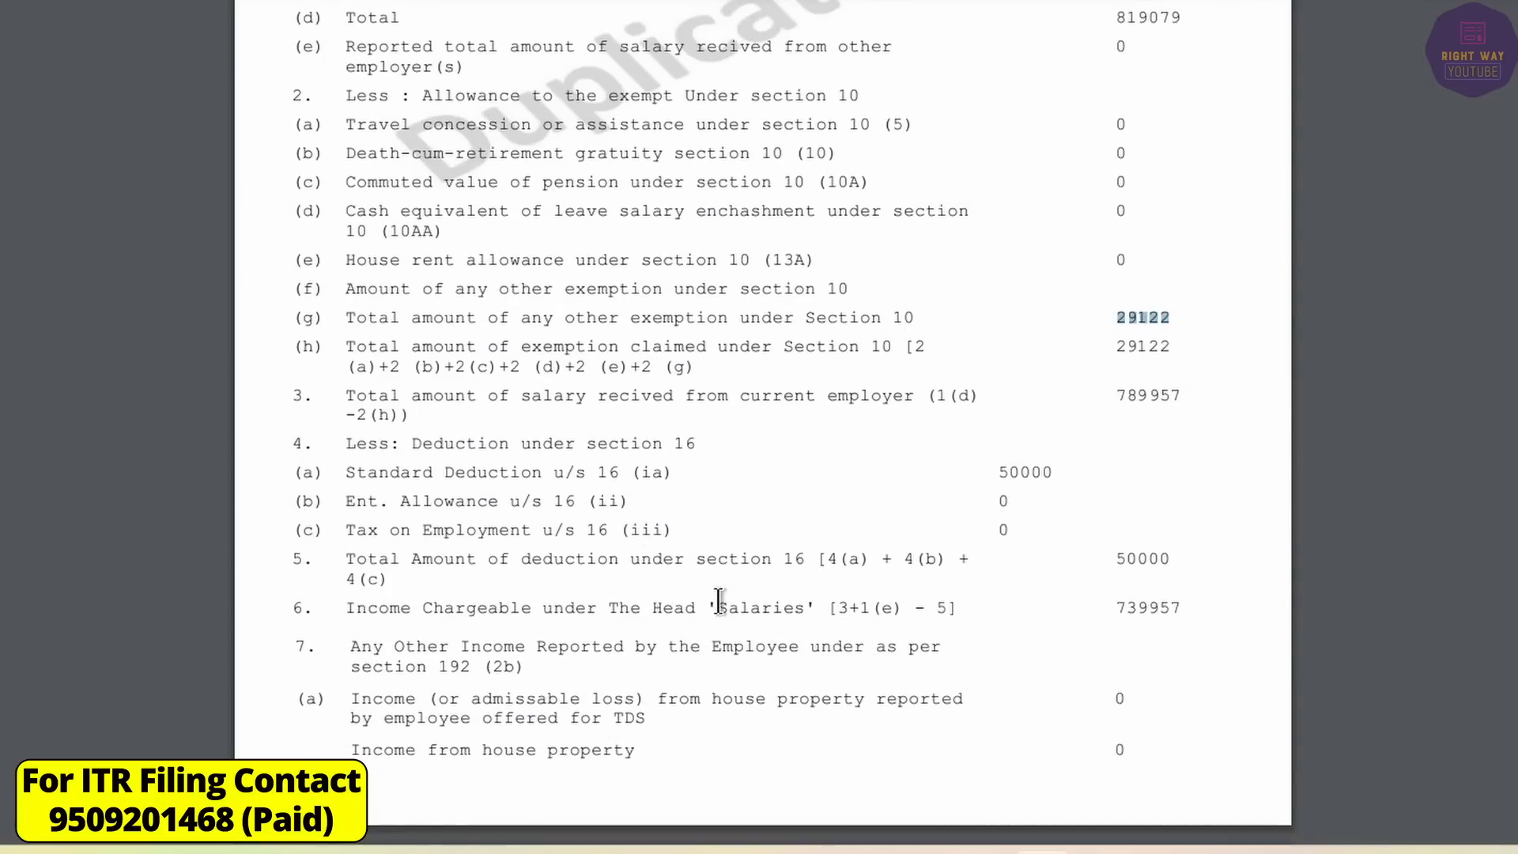
scroll(688, 634, "up", 8)
scroll(898, 442, "down", 13)
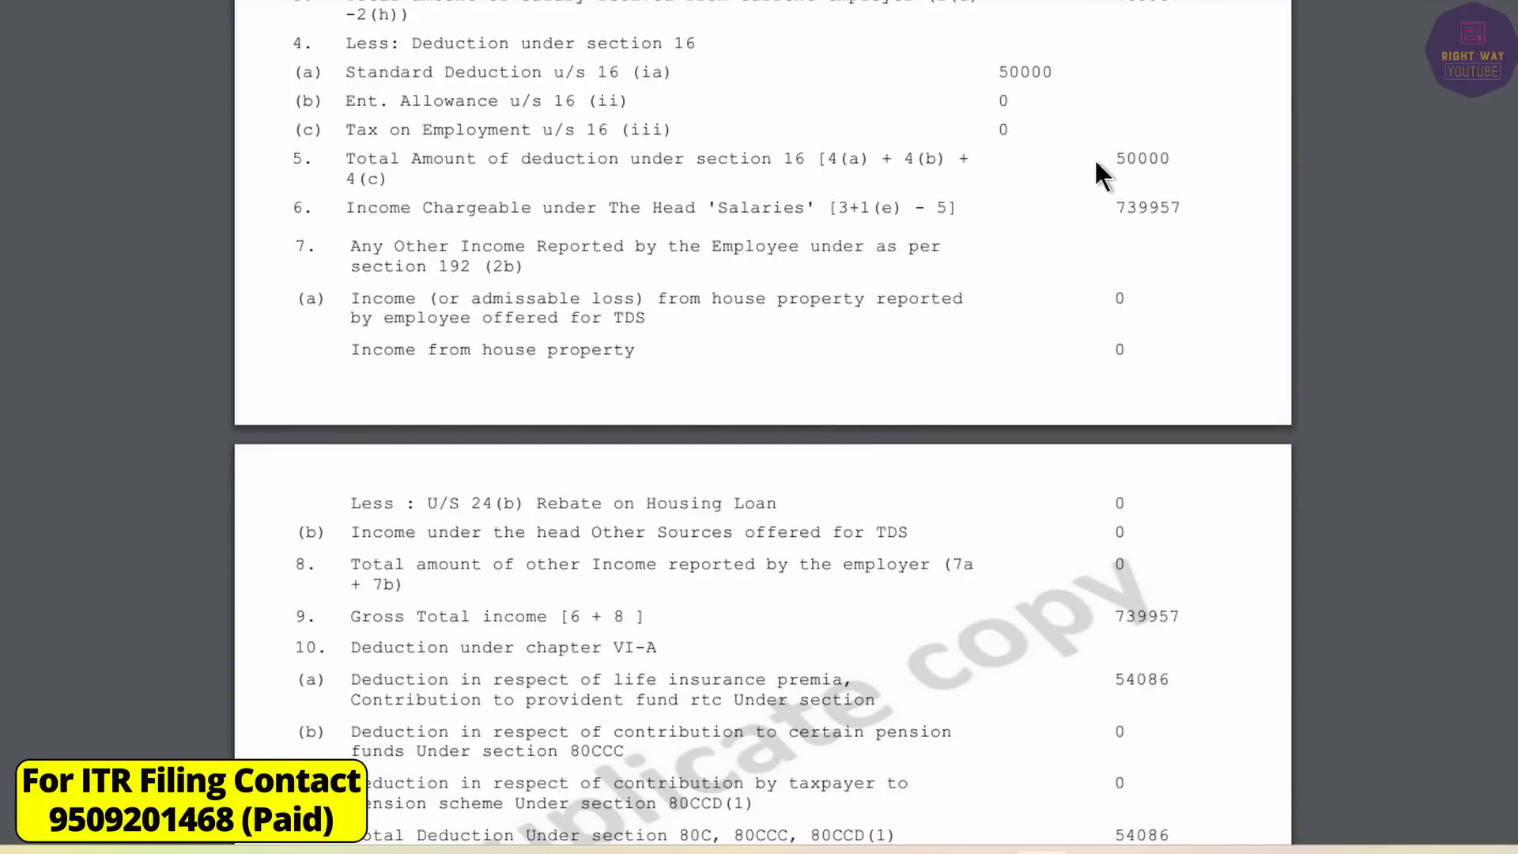
left_click_drag(1116, 207, 1202, 208)
scroll(1170, 490, "down", 2)
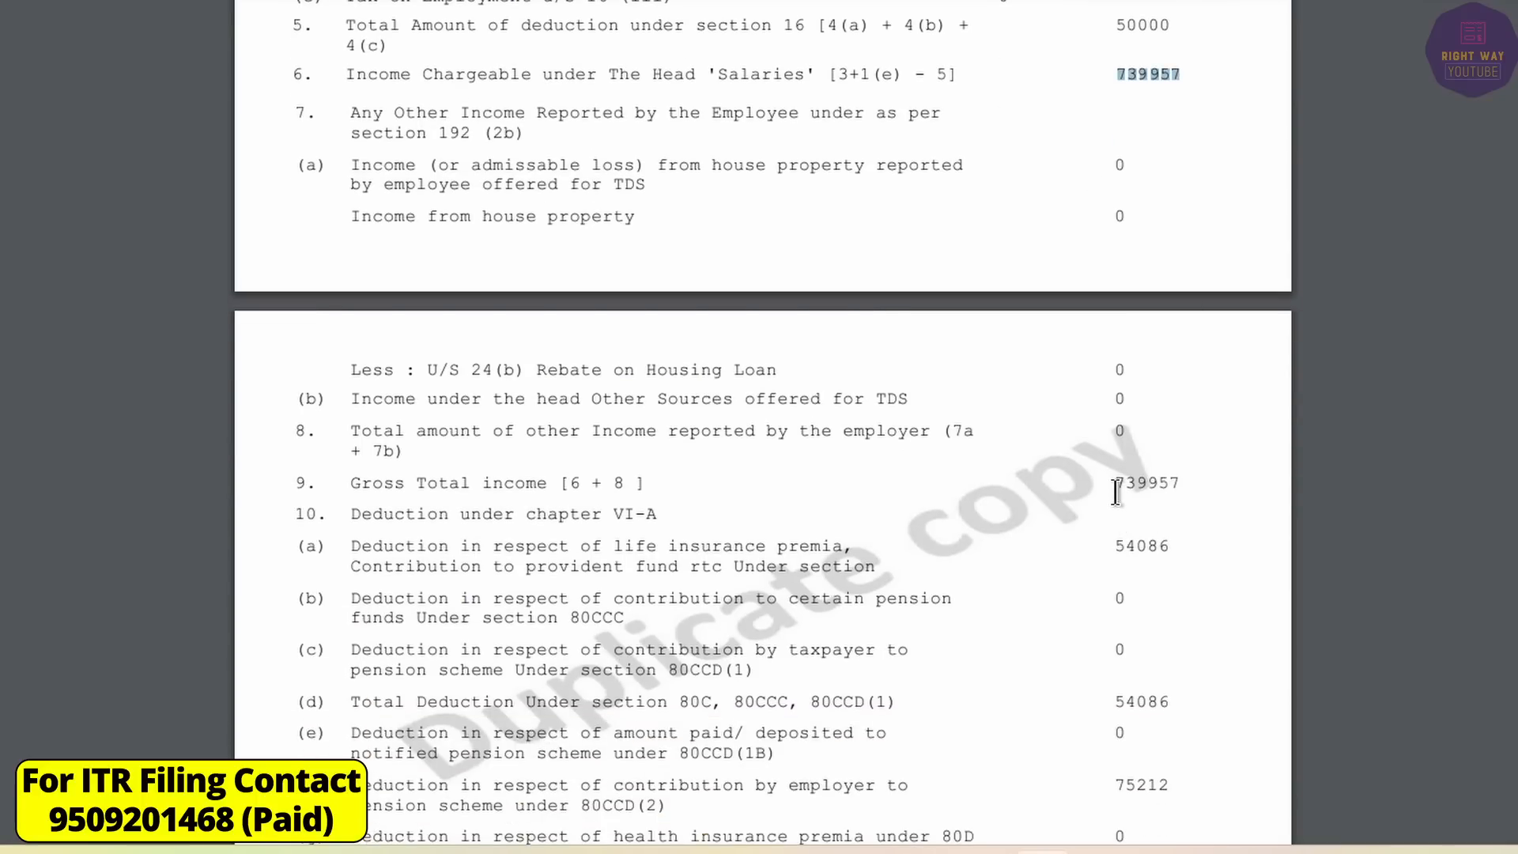
left_click_drag(1115, 486, 1145, 484)
left_click_drag(1110, 545, 1182, 547)
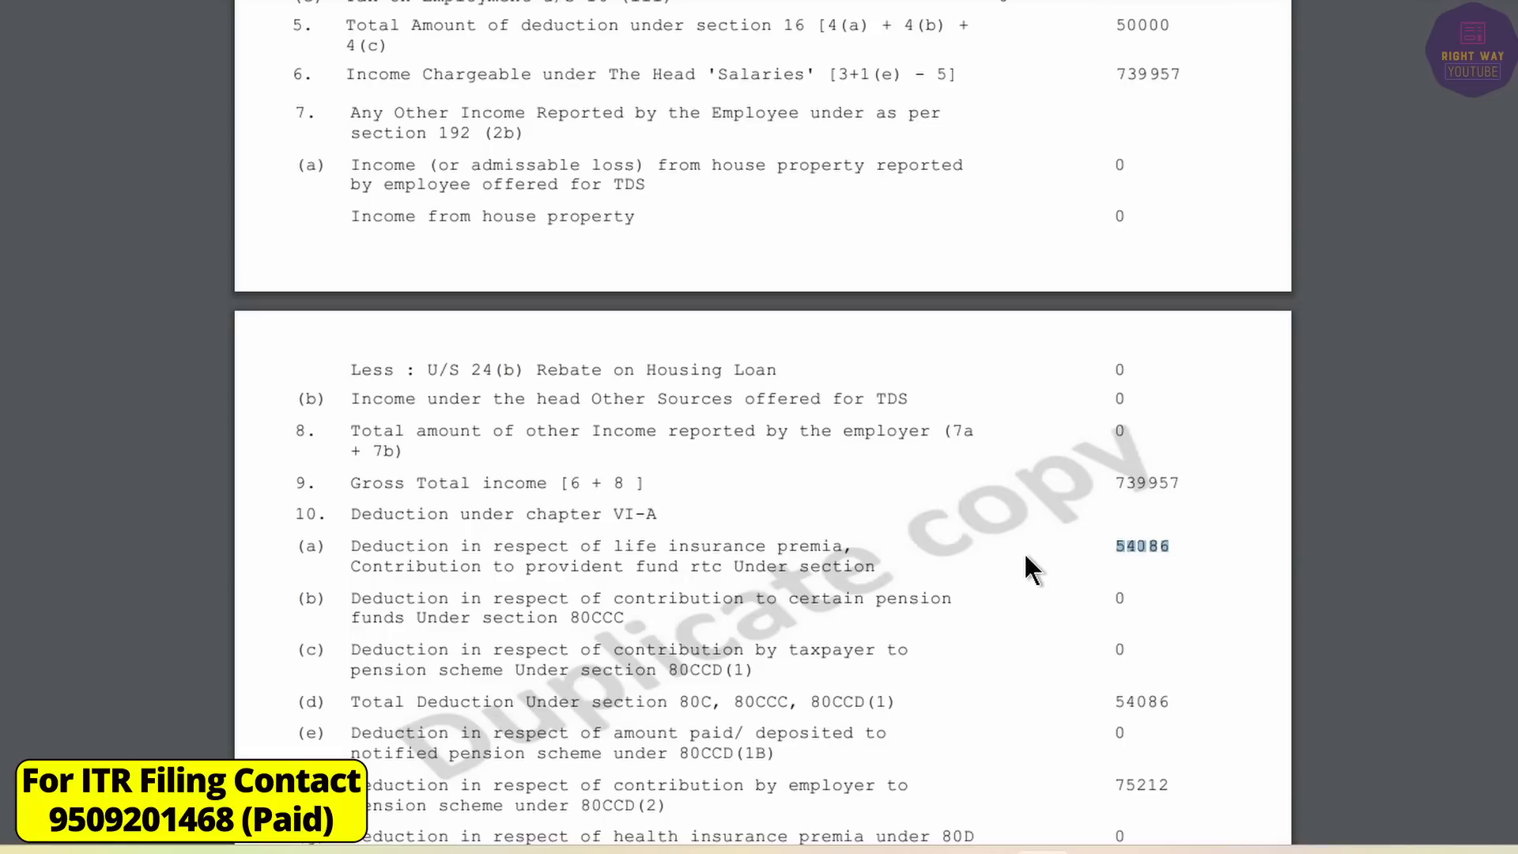
scroll(1025, 556, "down", 5)
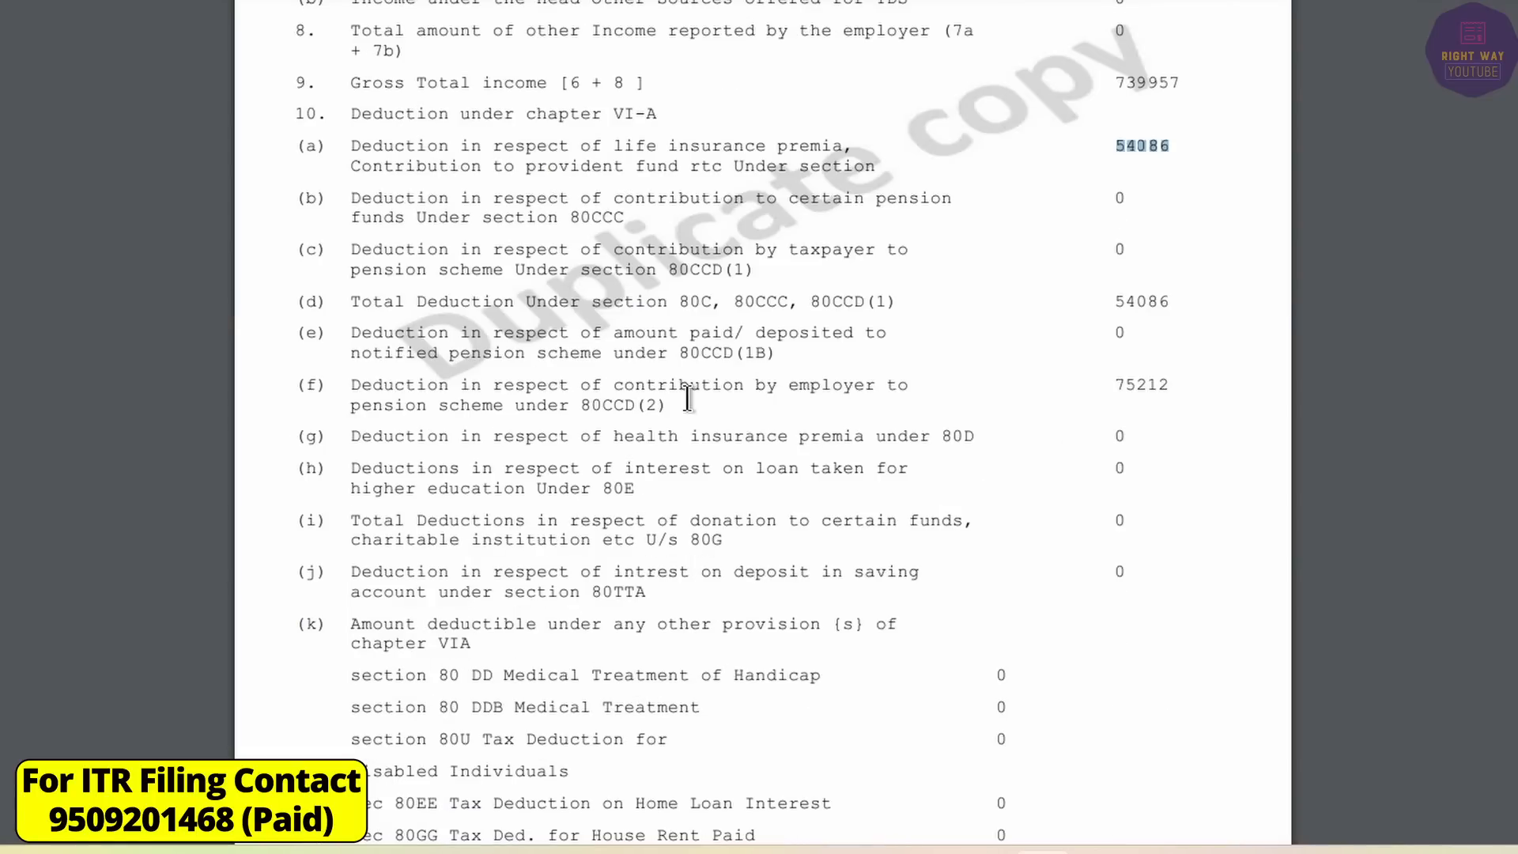
left_click_drag(681, 388, 633, 411)
left_click(657, 411)
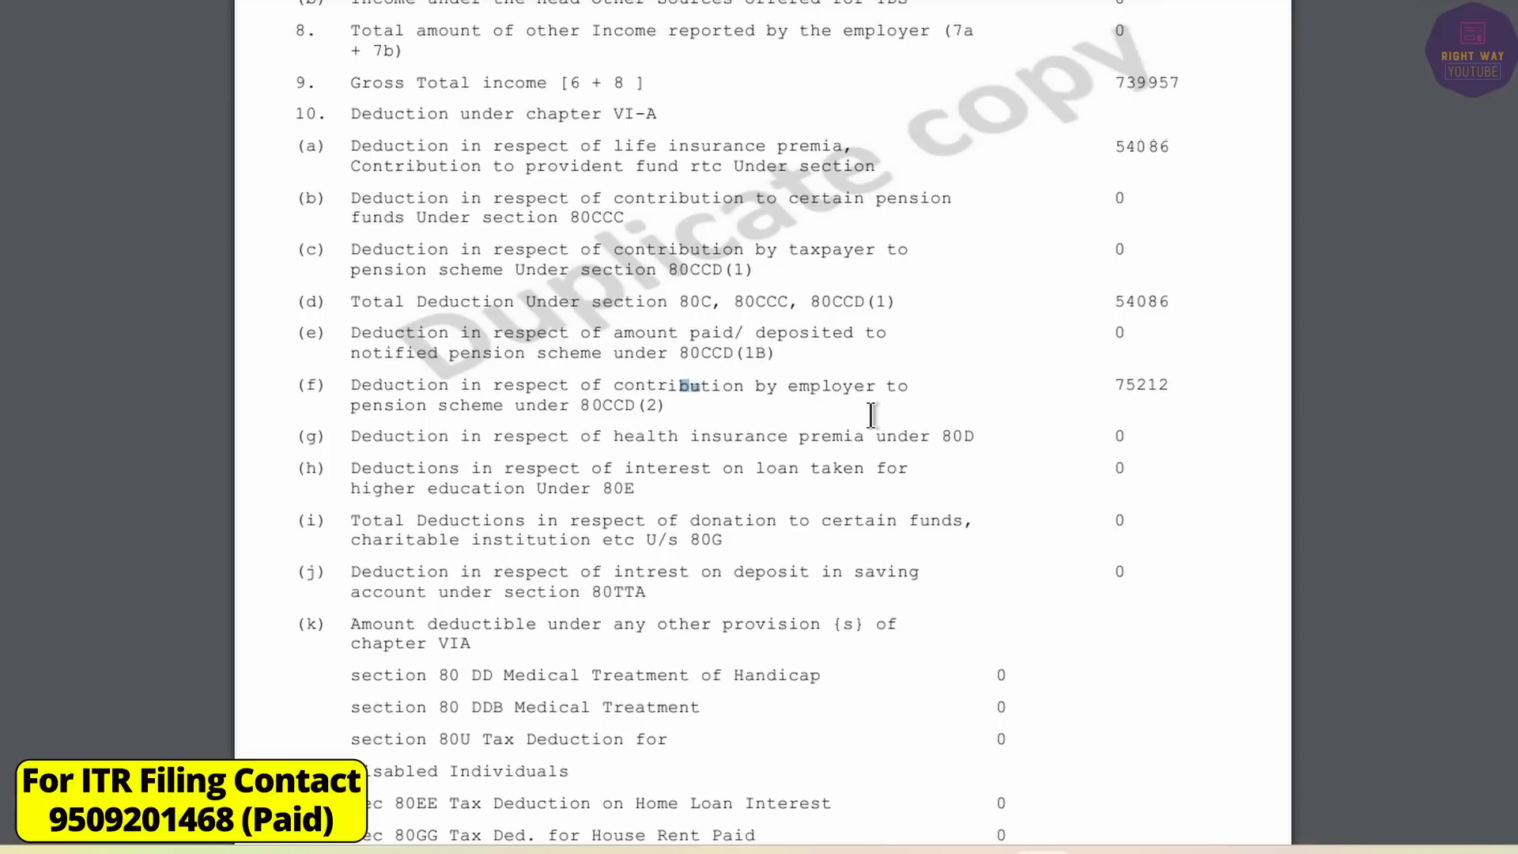
left_click_drag(1114, 387, 1196, 379)
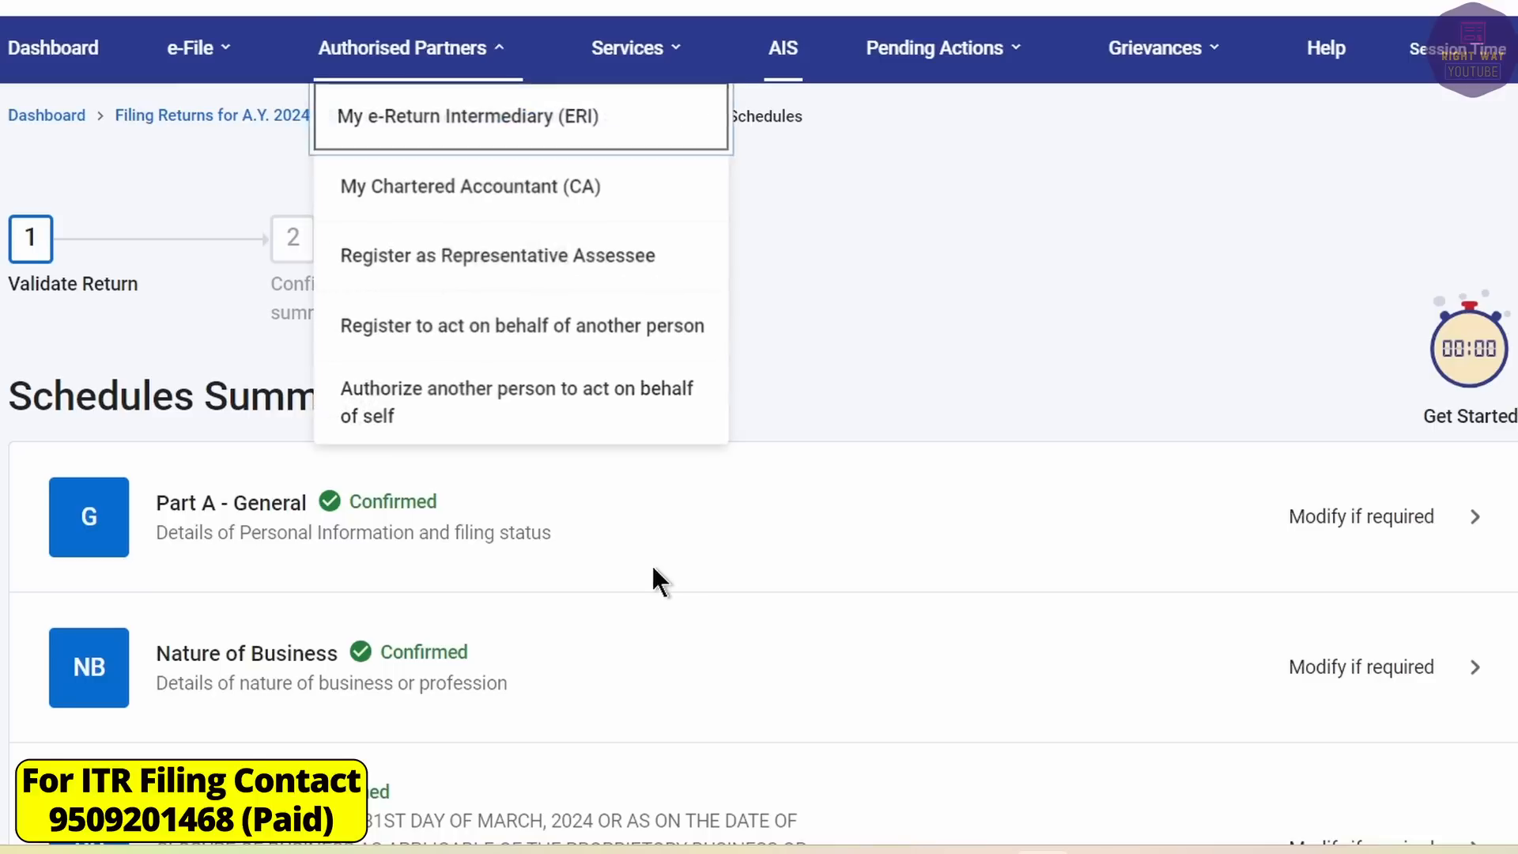
Confirm Schedule 112A after dismissing its quarterly interest notice, then open Schedule Other Sources.
scroll(652, 563, "down", 15)
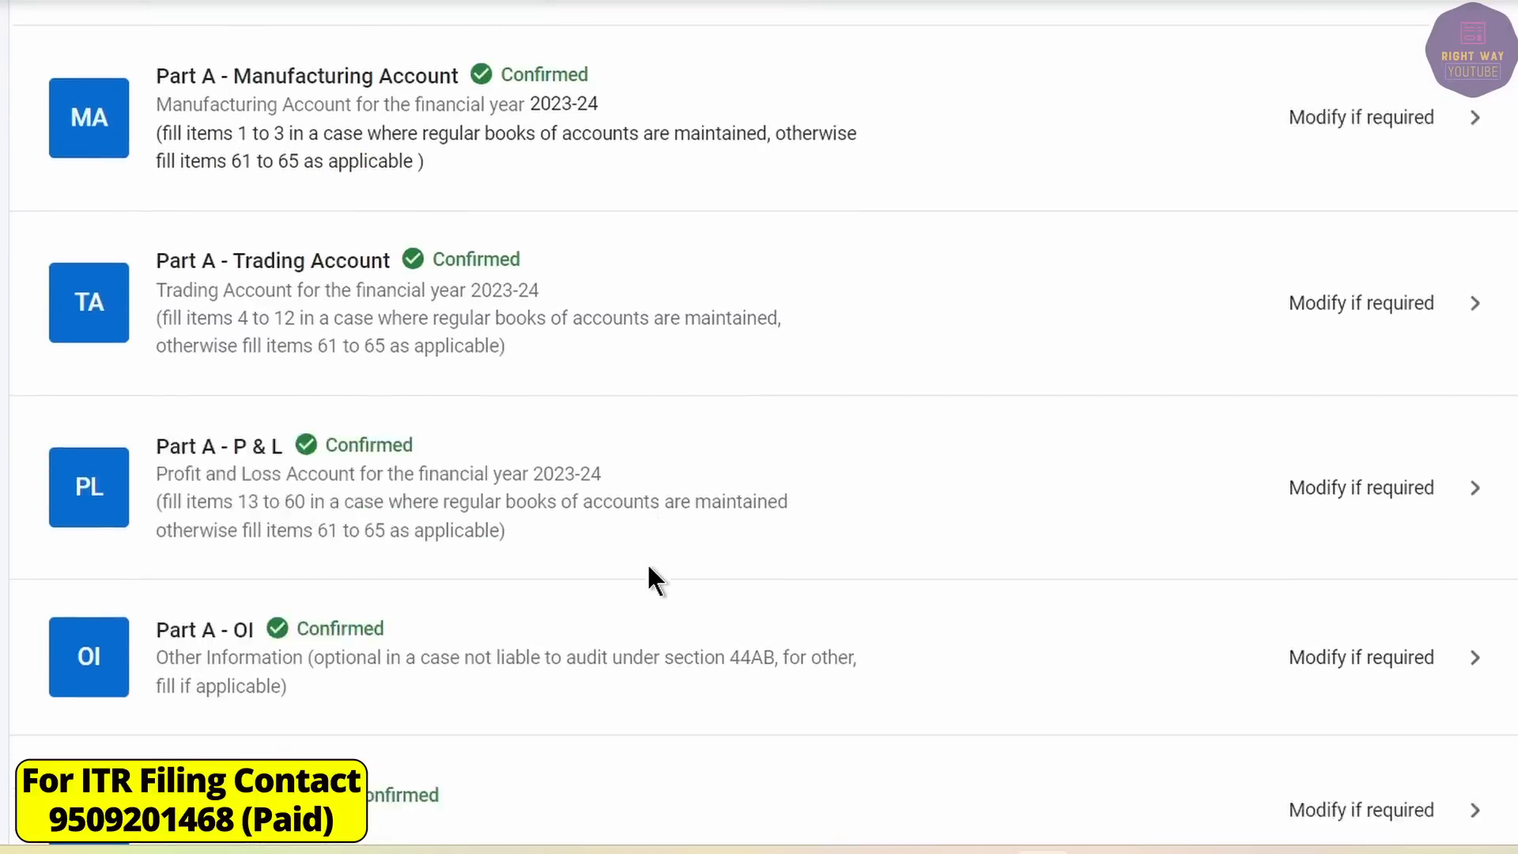
scroll(640, 572, "down", 2)
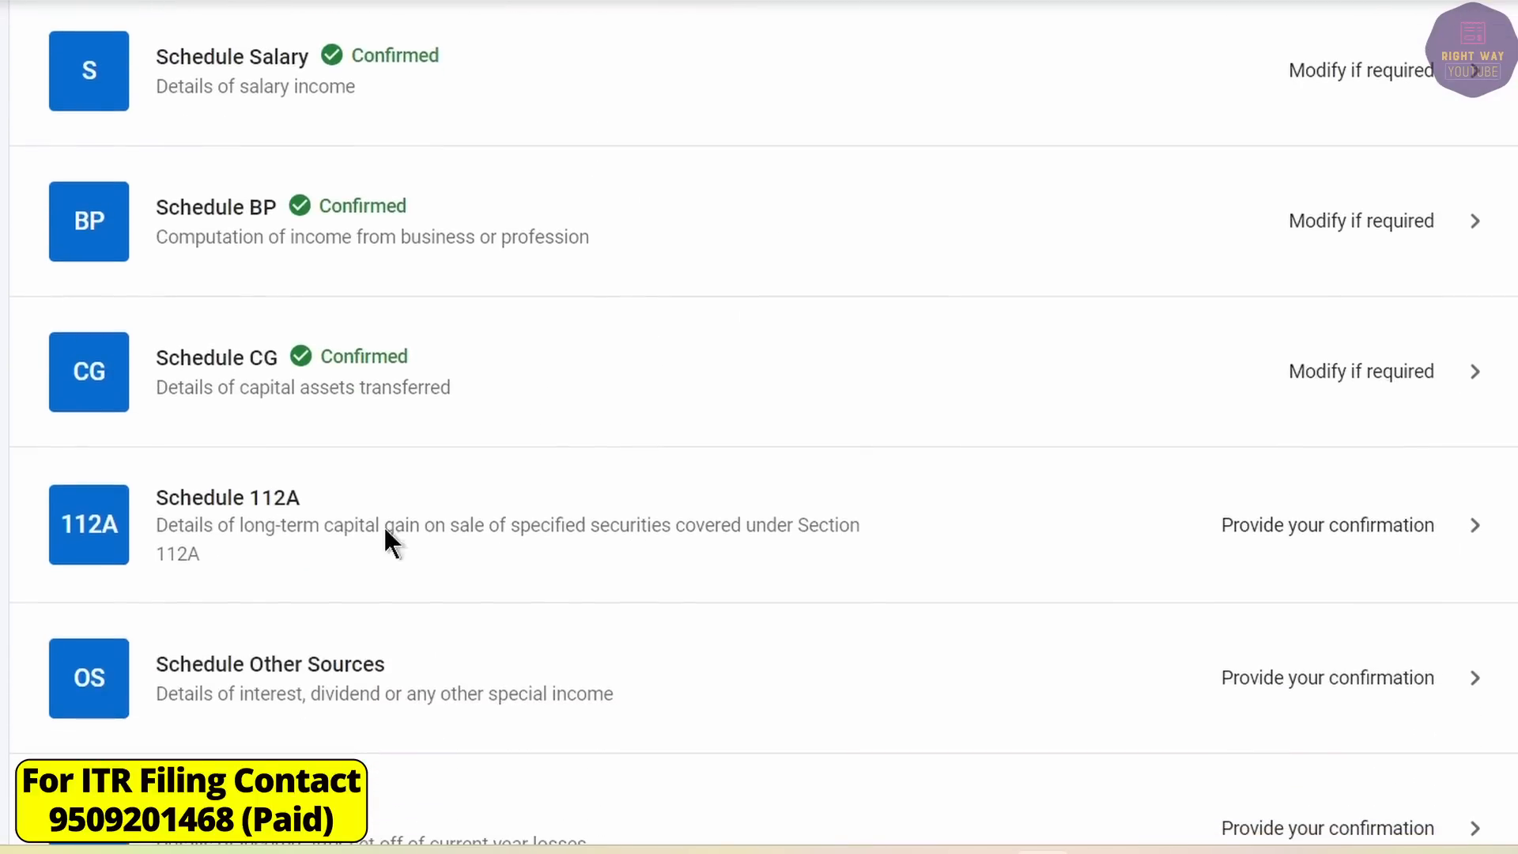
left_click(294, 510)
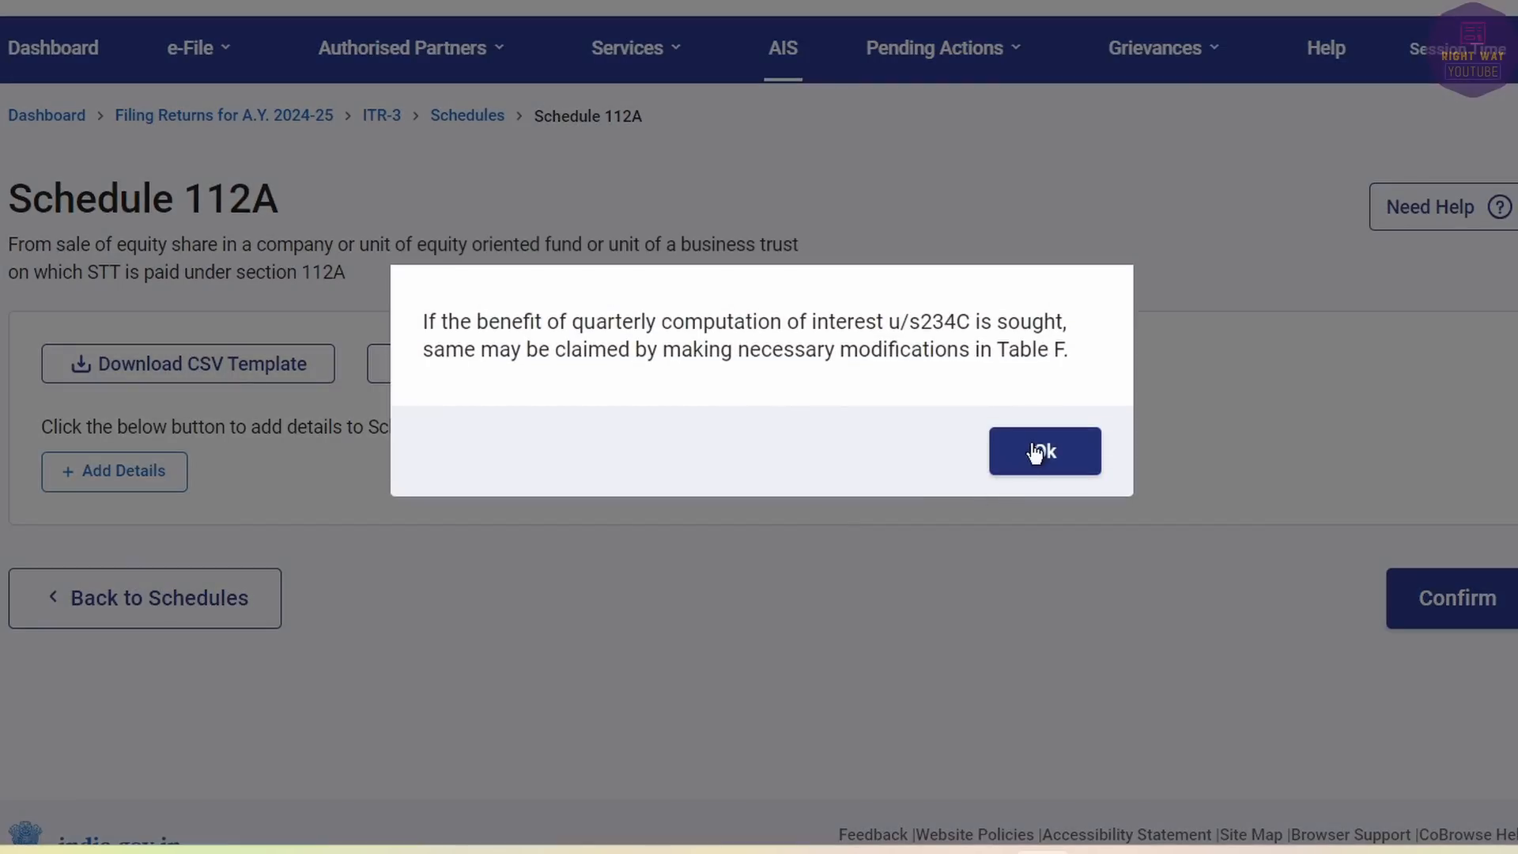
left_click(1043, 451)
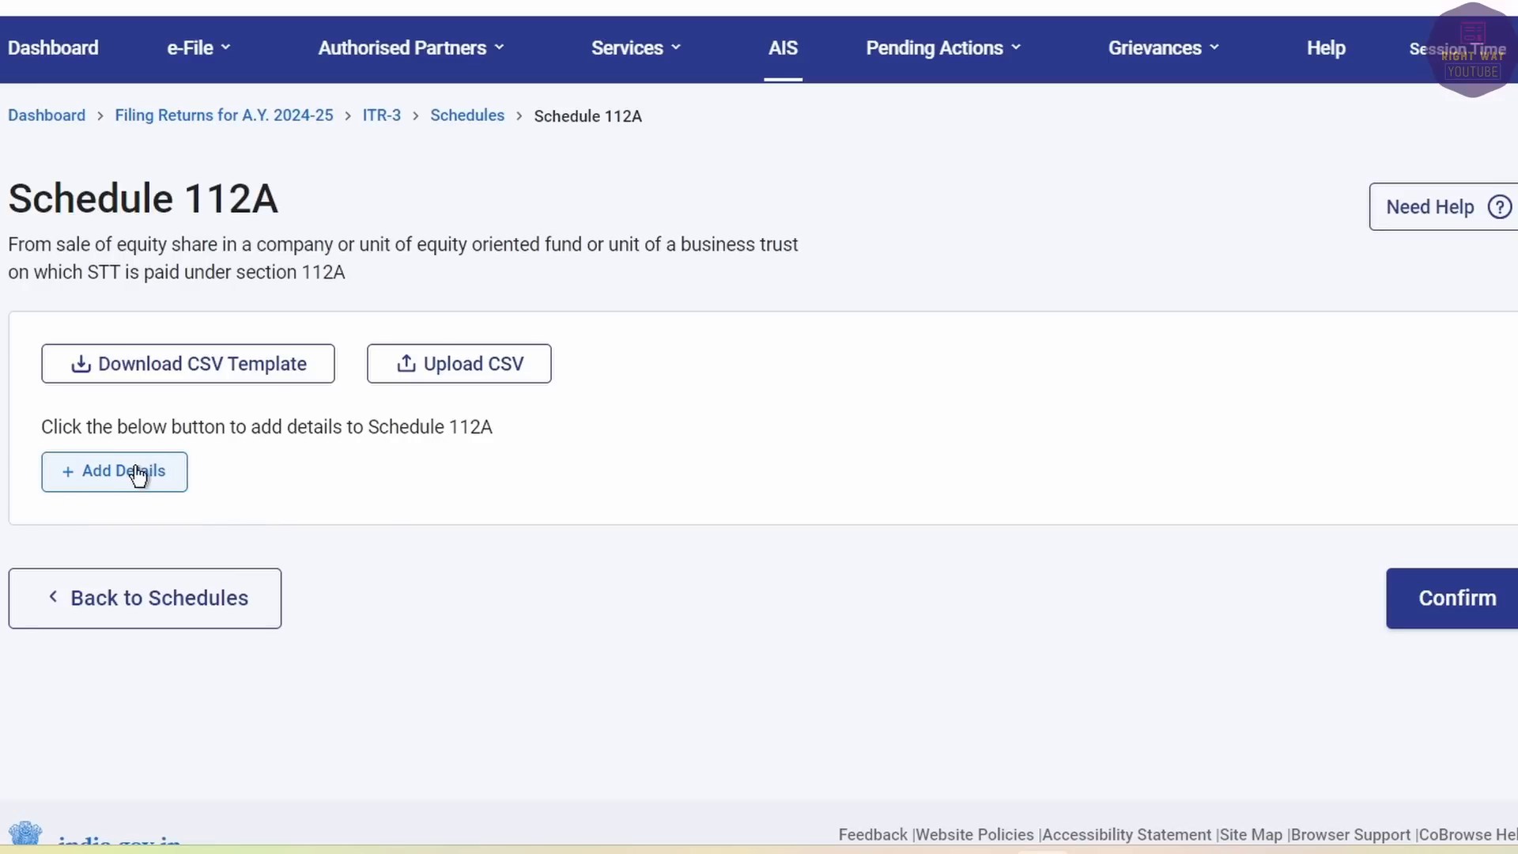
left_click(1453, 615)
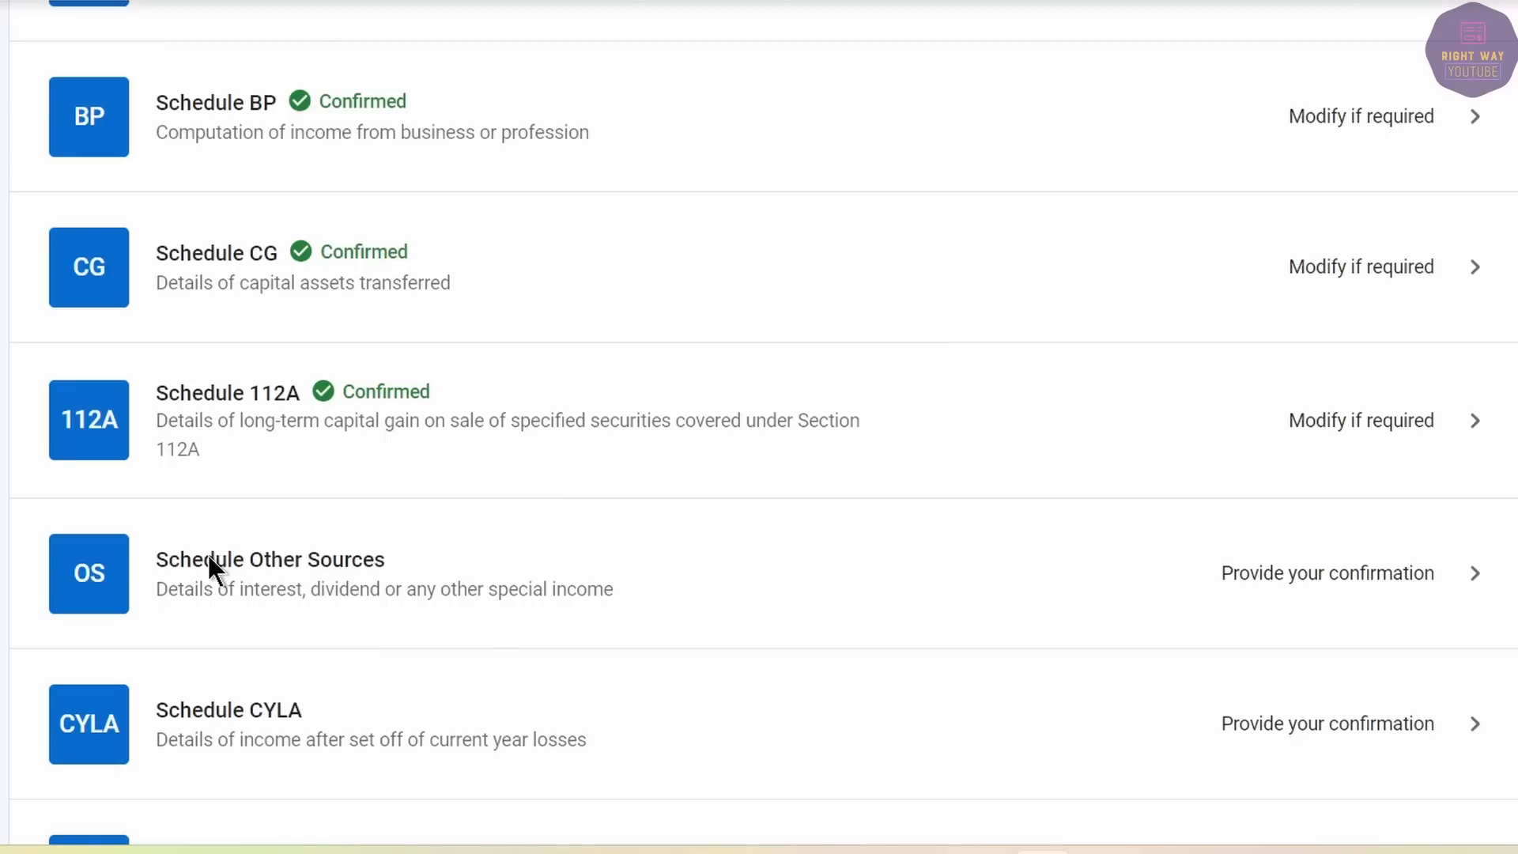
left_click(207, 557)
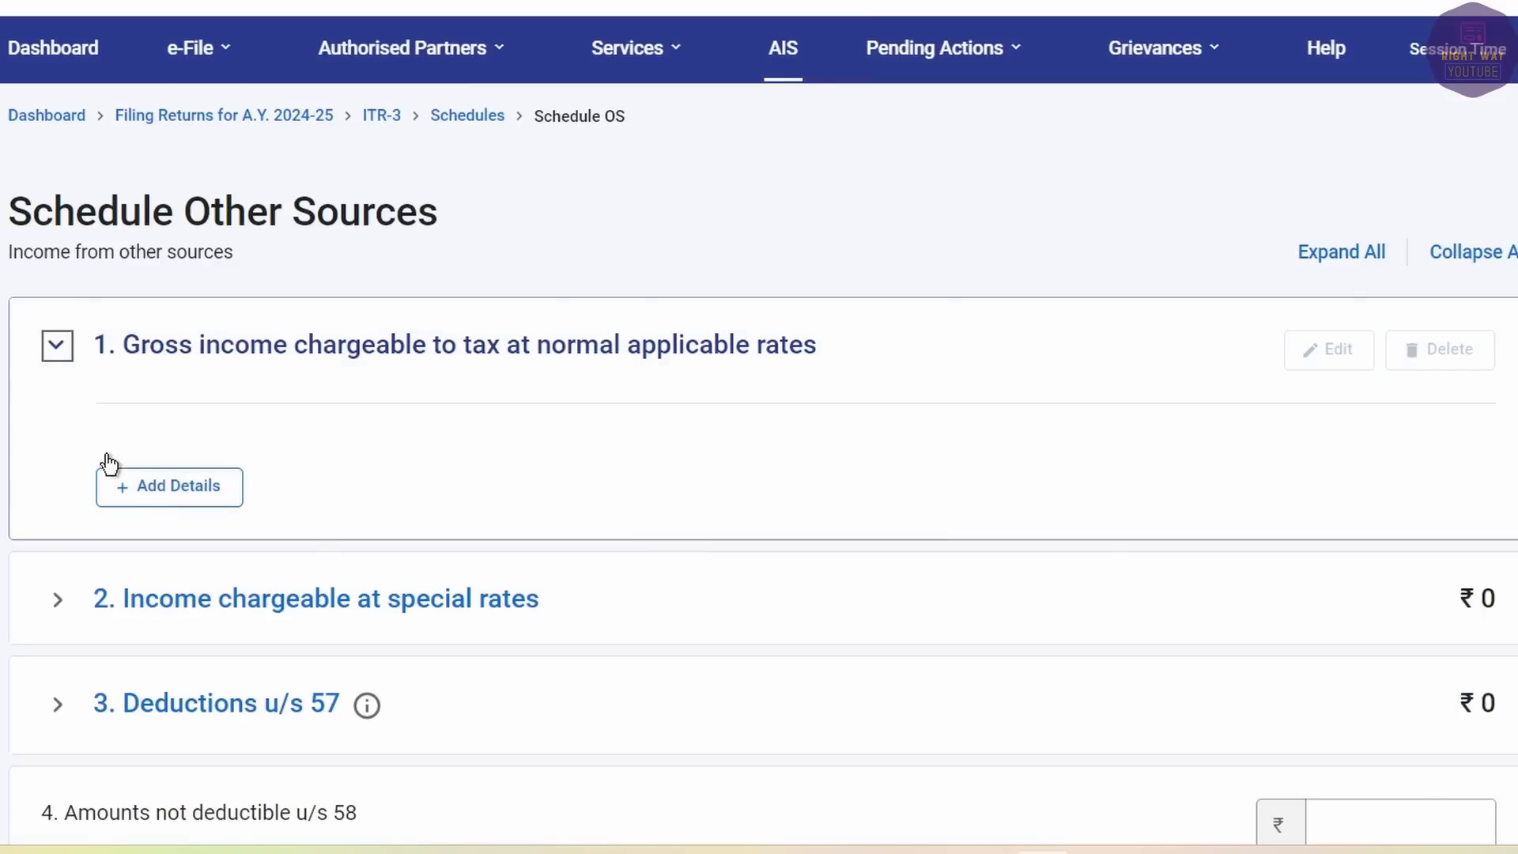
Add an 'Interest, Gross' entry with 798 savings bank interest from AIS.
left_click(125, 491)
left_click(259, 435)
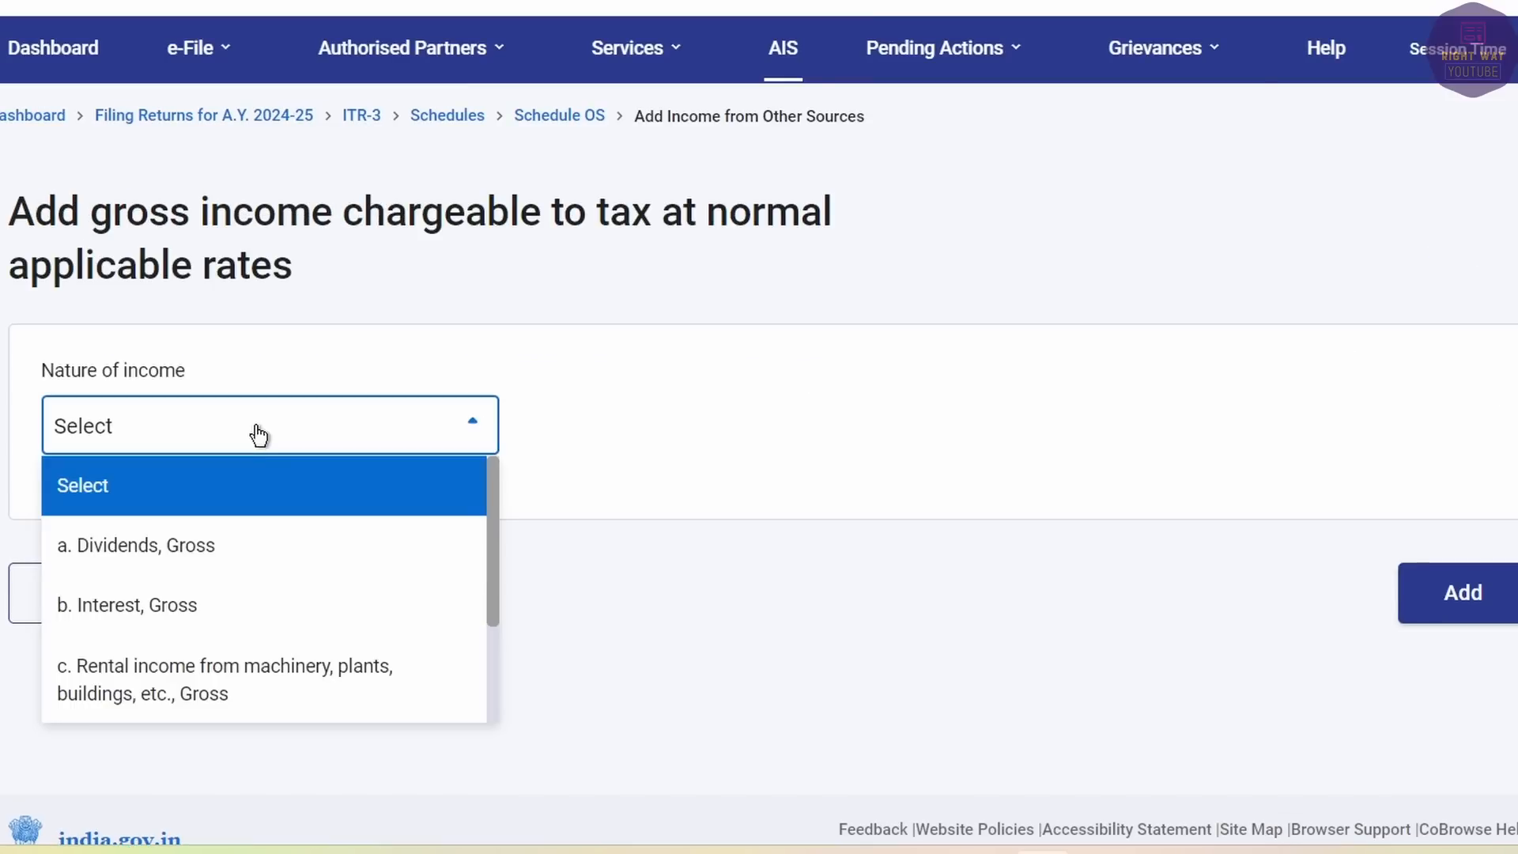
left_click(197, 609)
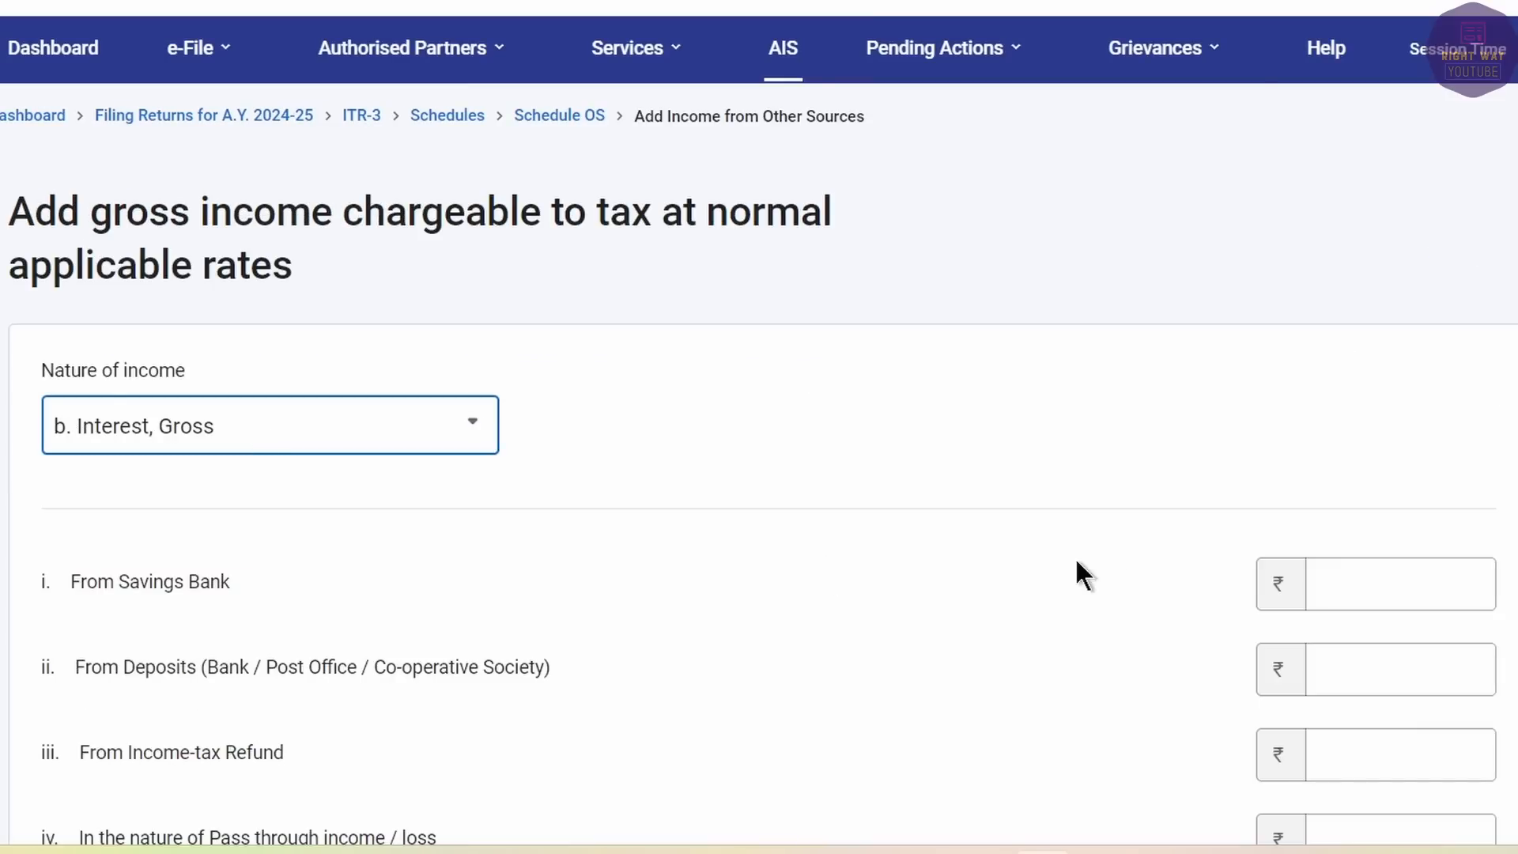
left_click(1451, 572)
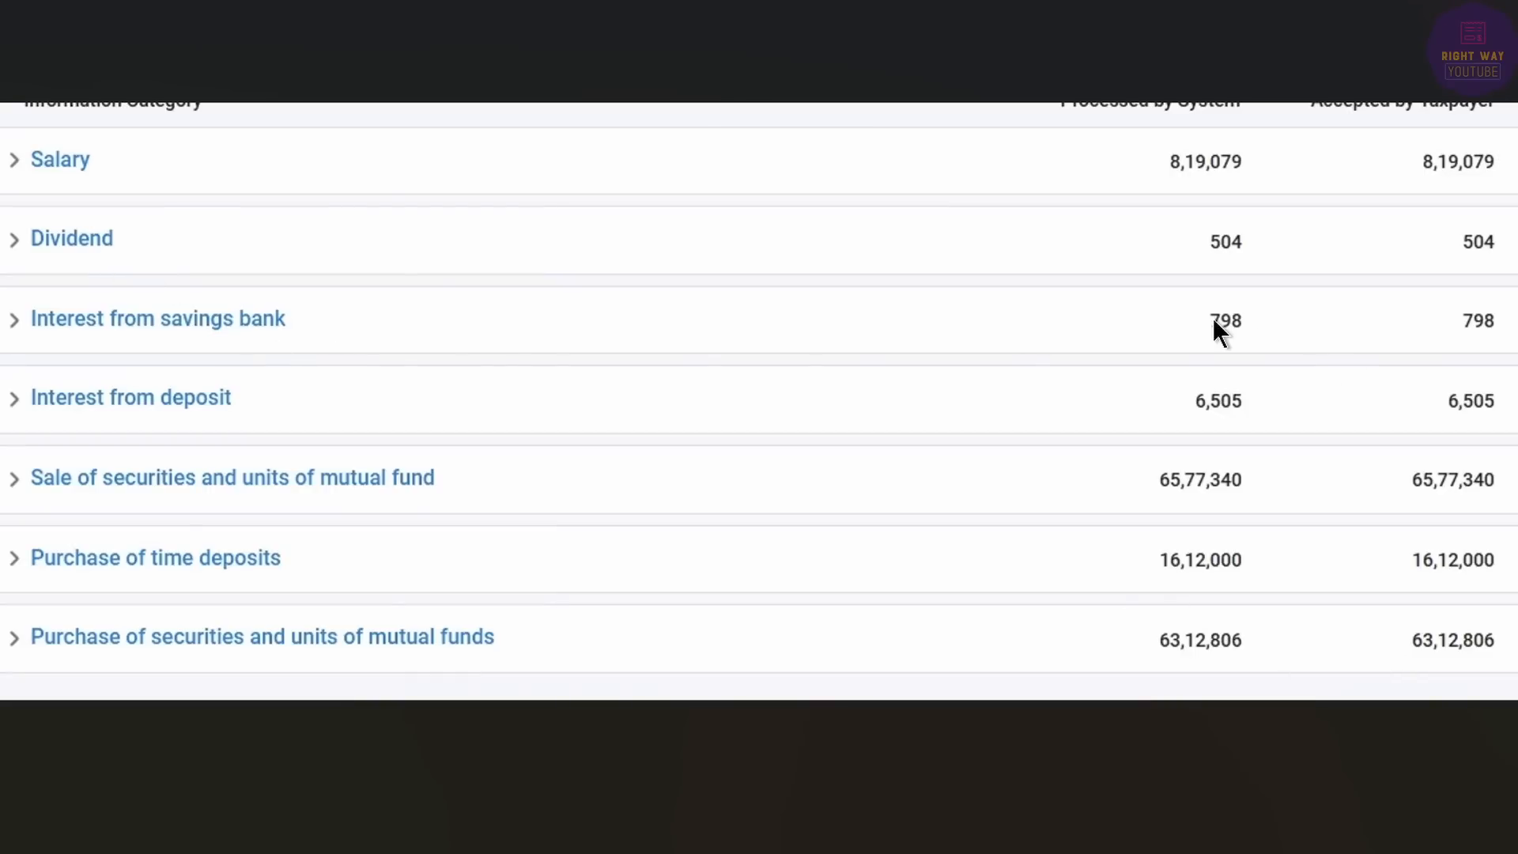
key("alt+Tab")
type("798")
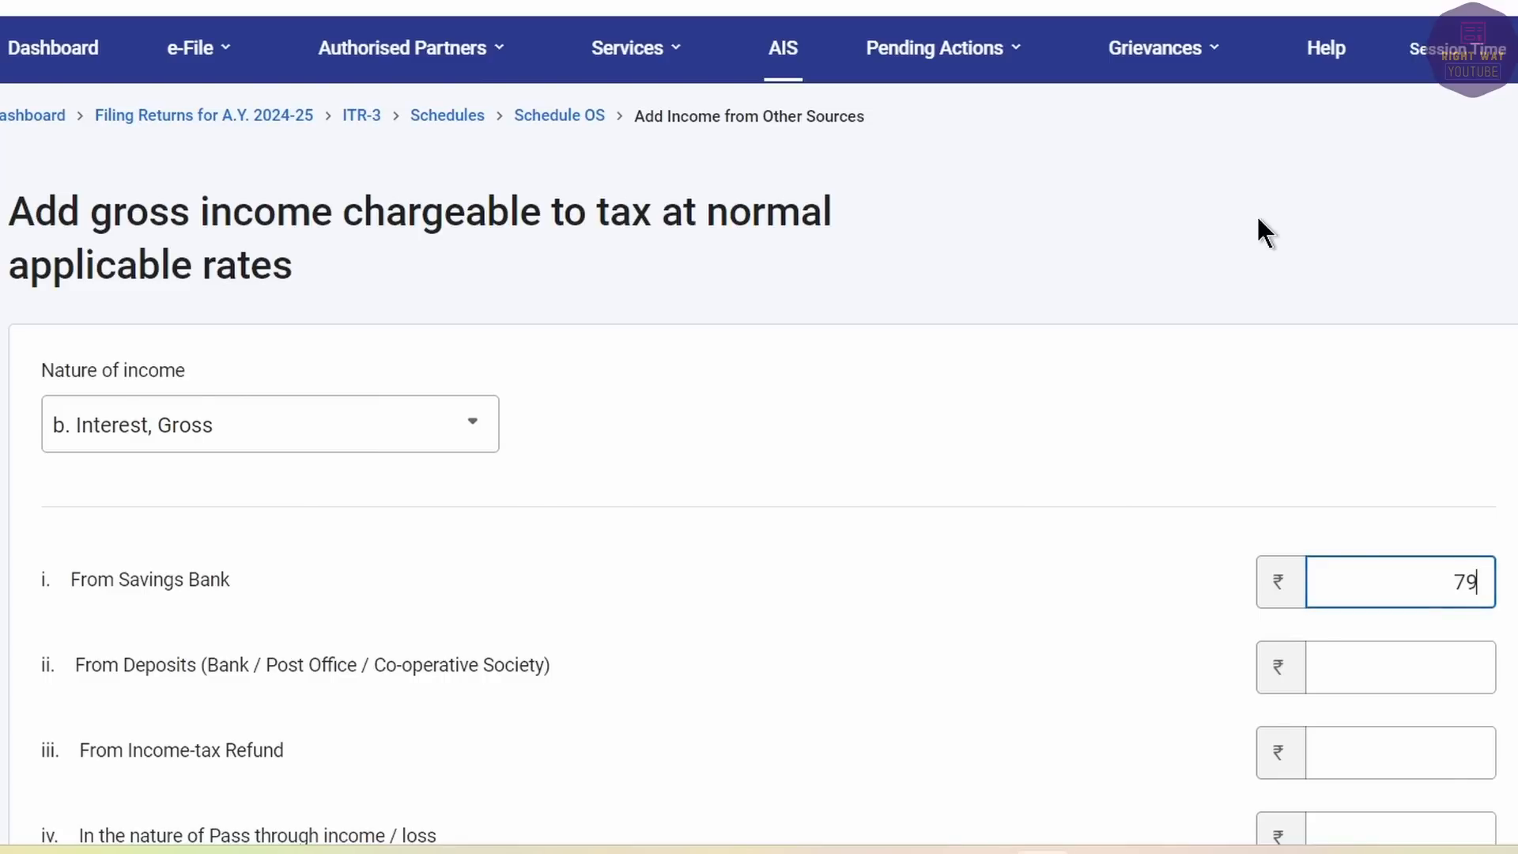
key("Tab")
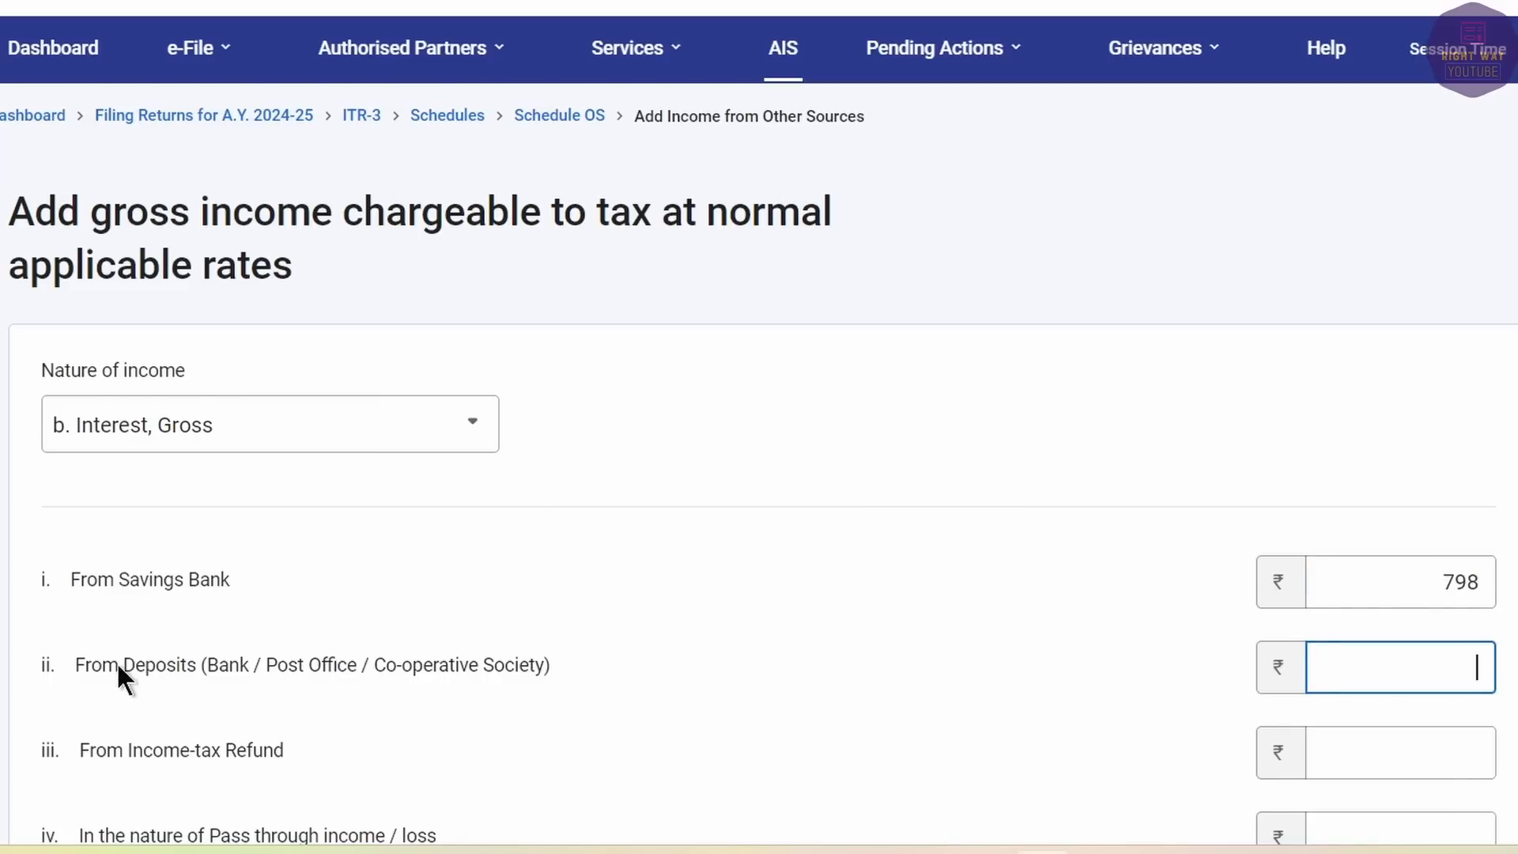
Enter 6,505 deposit interest, checked against AIS, and add the interest entry.
key("alt+Tab")
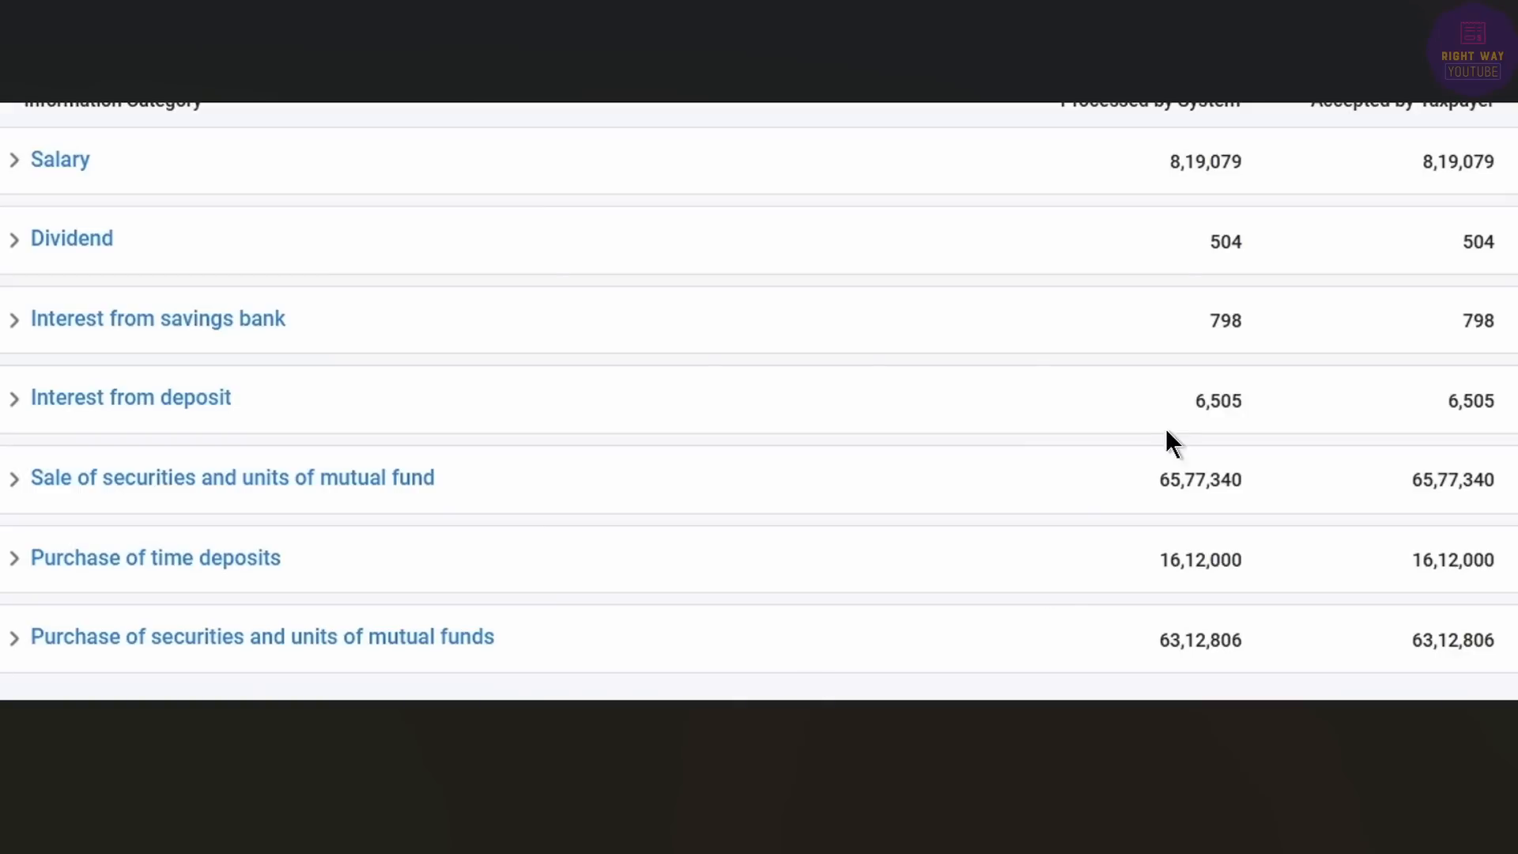
key("alt+Tab")
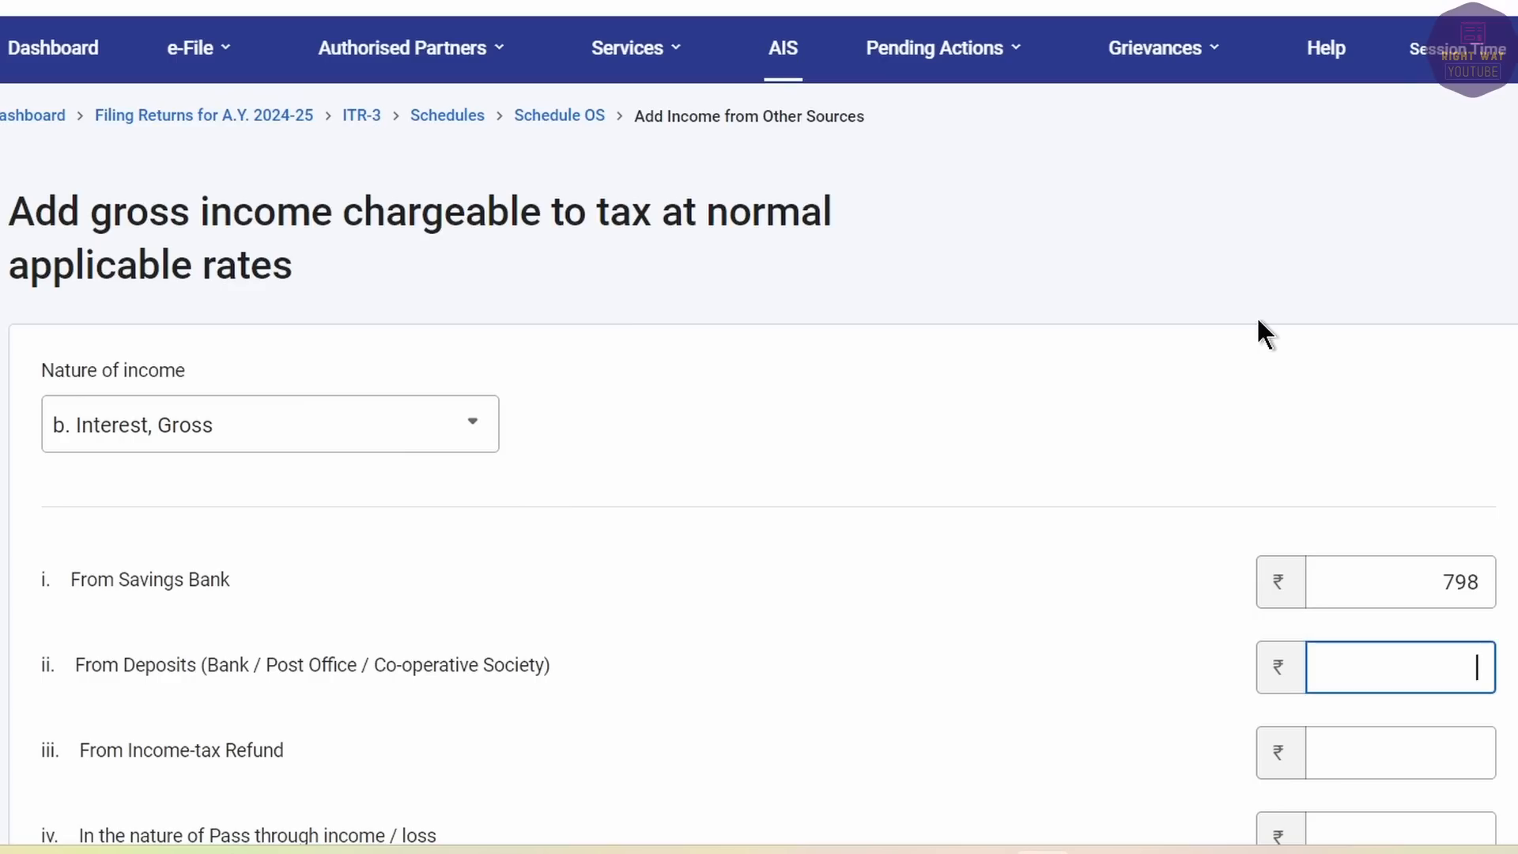
type("6,505")
key("Tab")
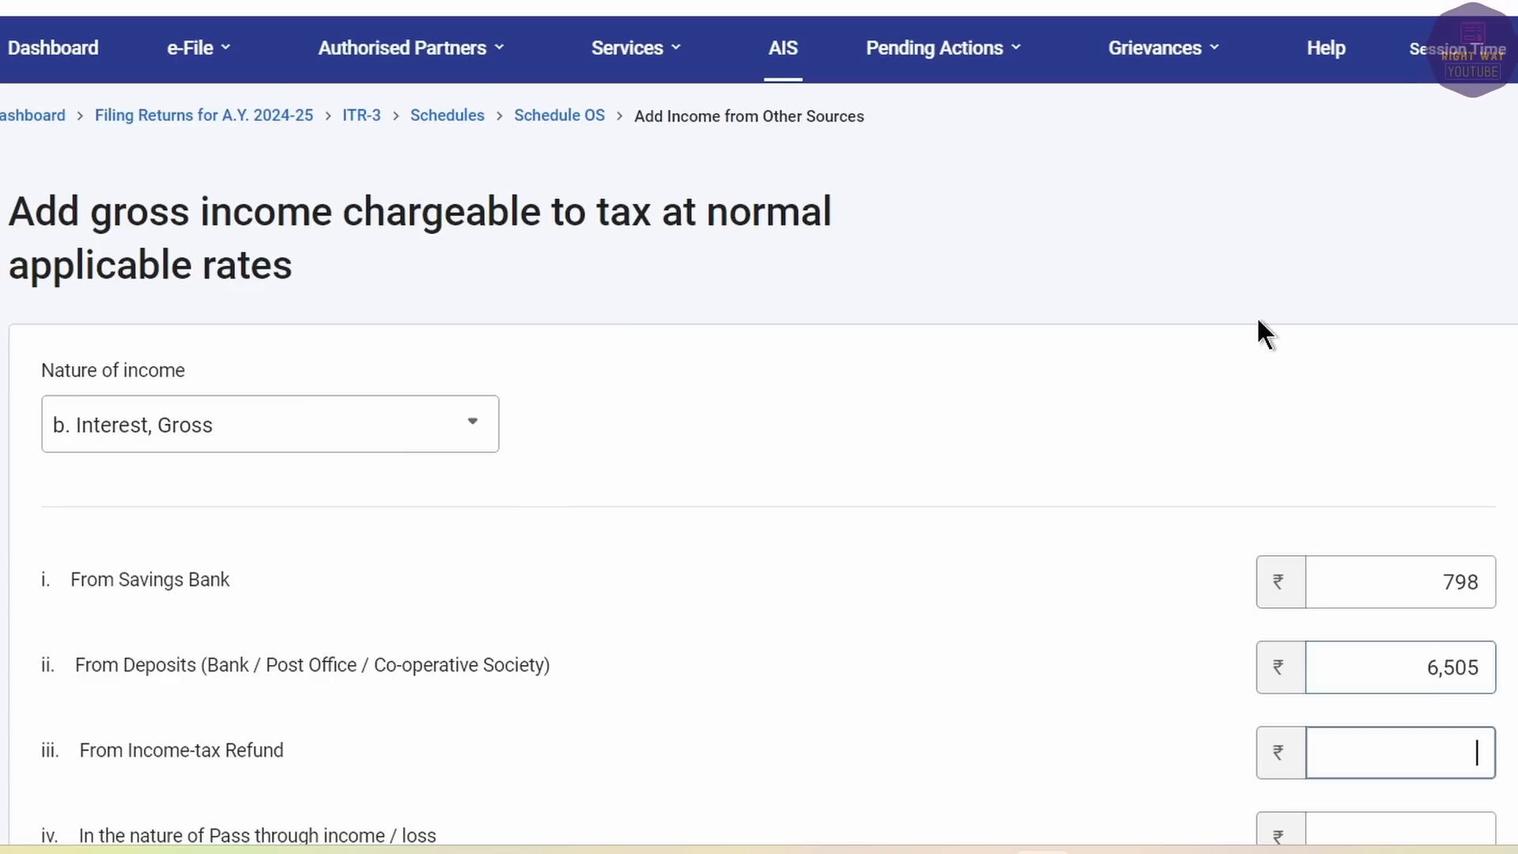
key("alt+Tab")
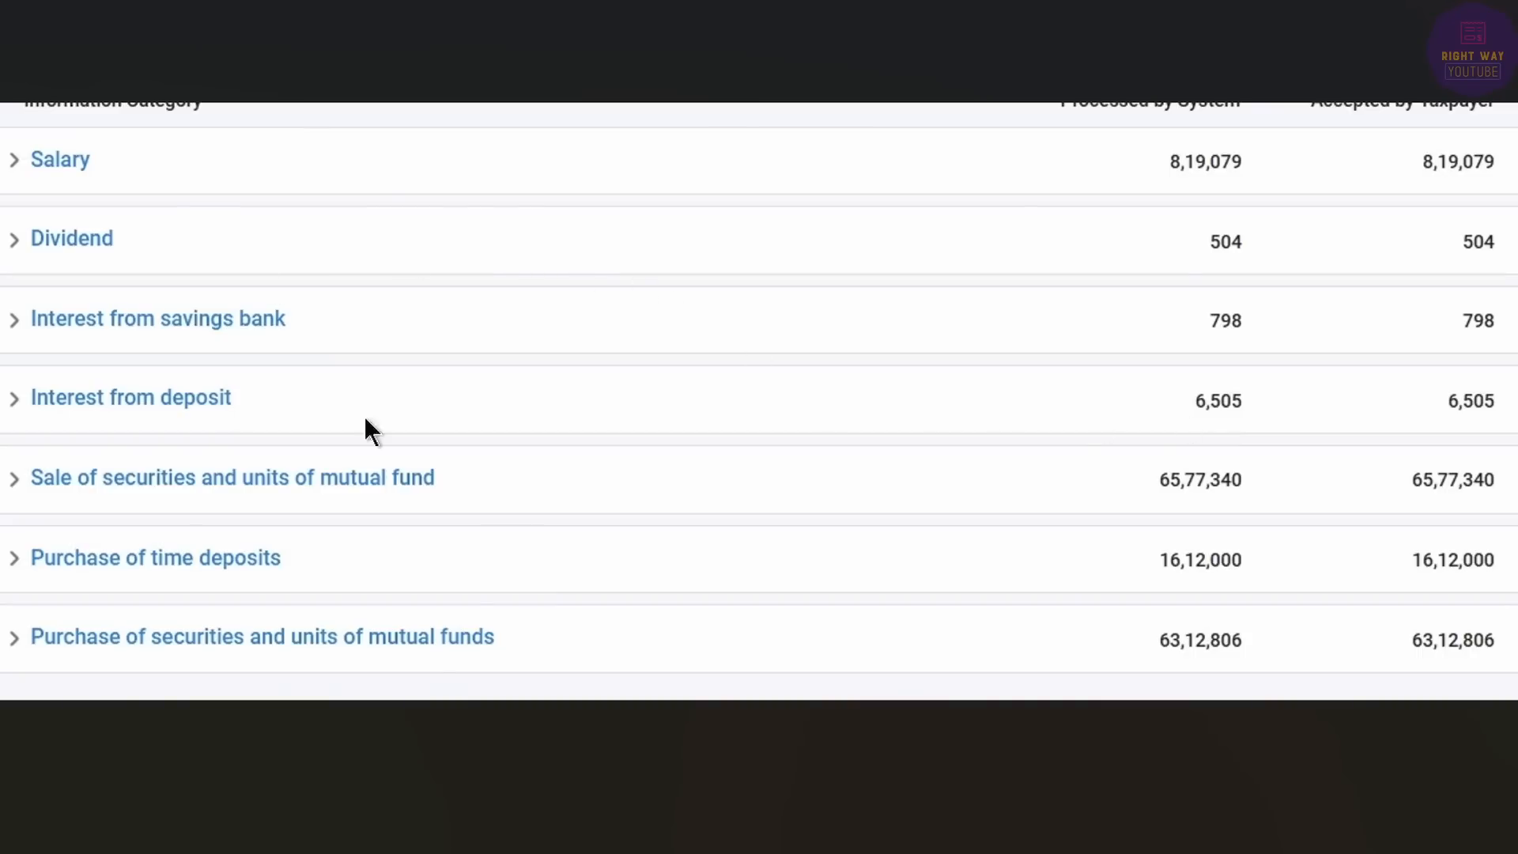
key("alt+Tab")
scroll(315, 452, "down", 10)
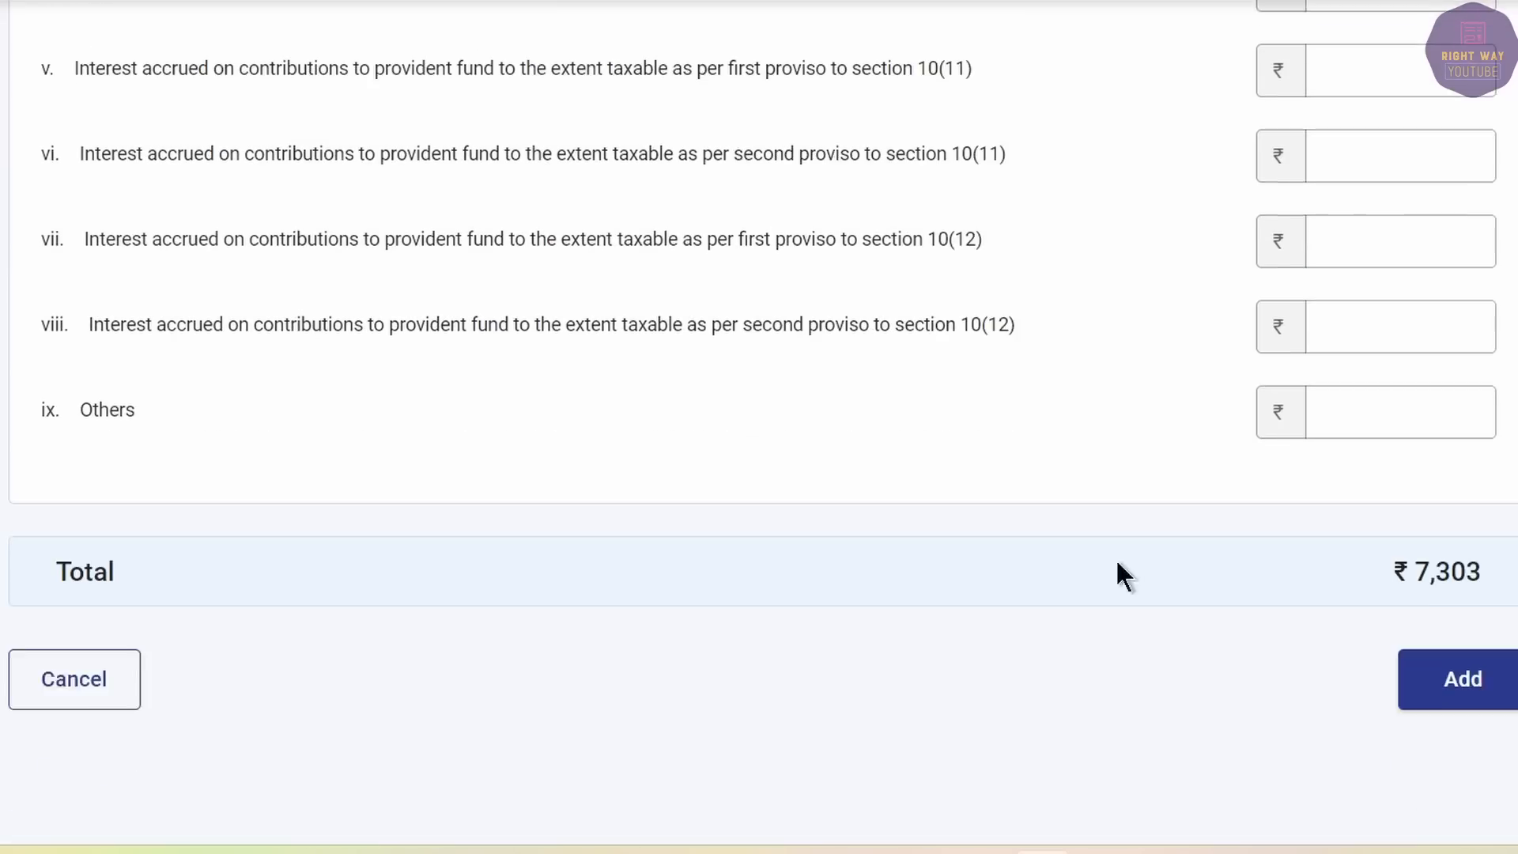
left_click(1448, 678)
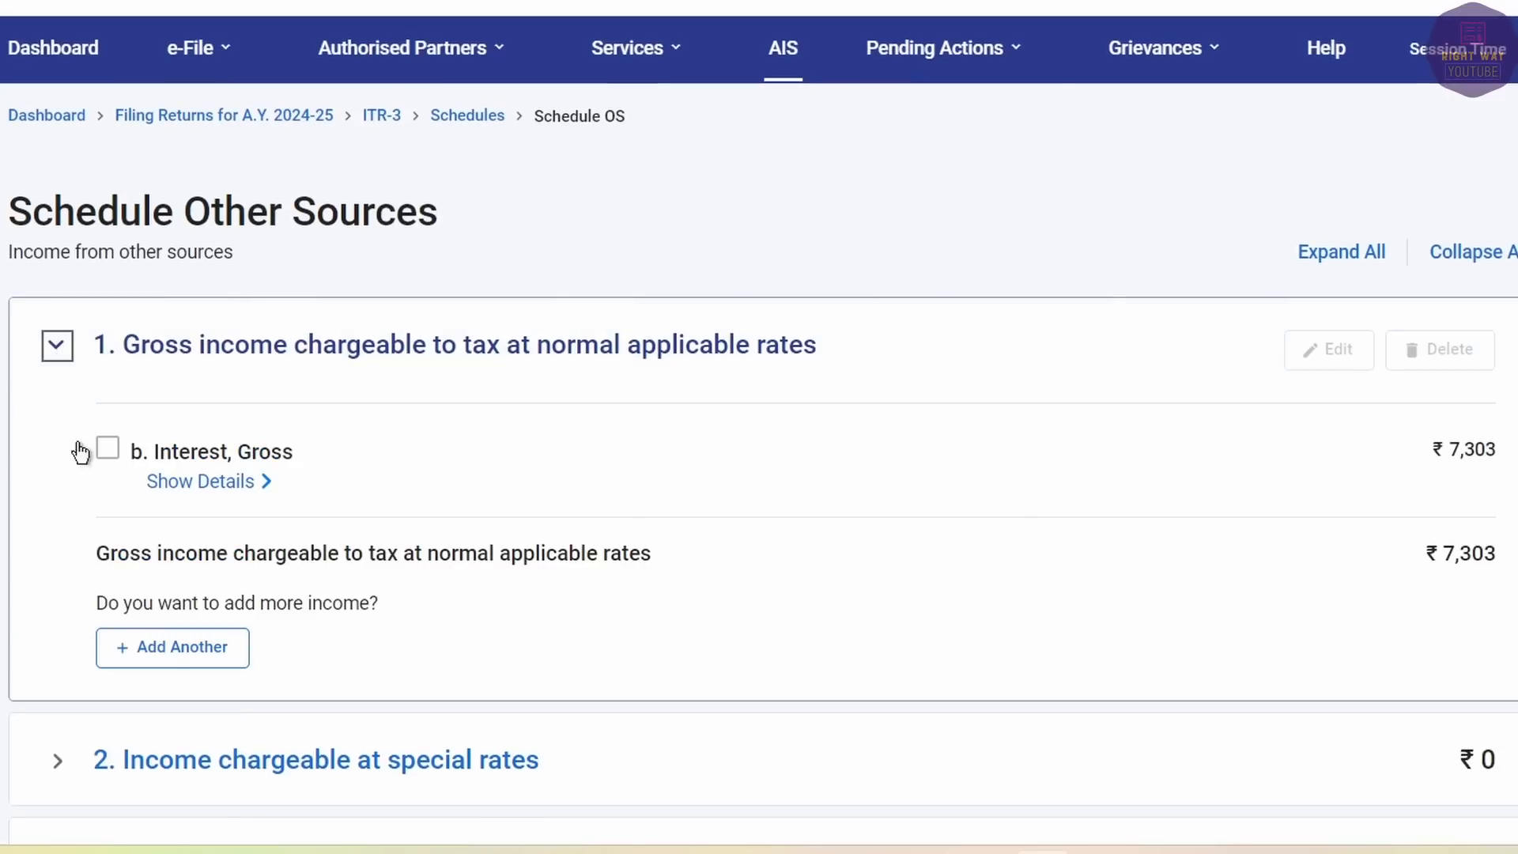
Add a 'Dividends, Gross' entry of 504, checked against AIS.
left_click(166, 660)
left_click(87, 425)
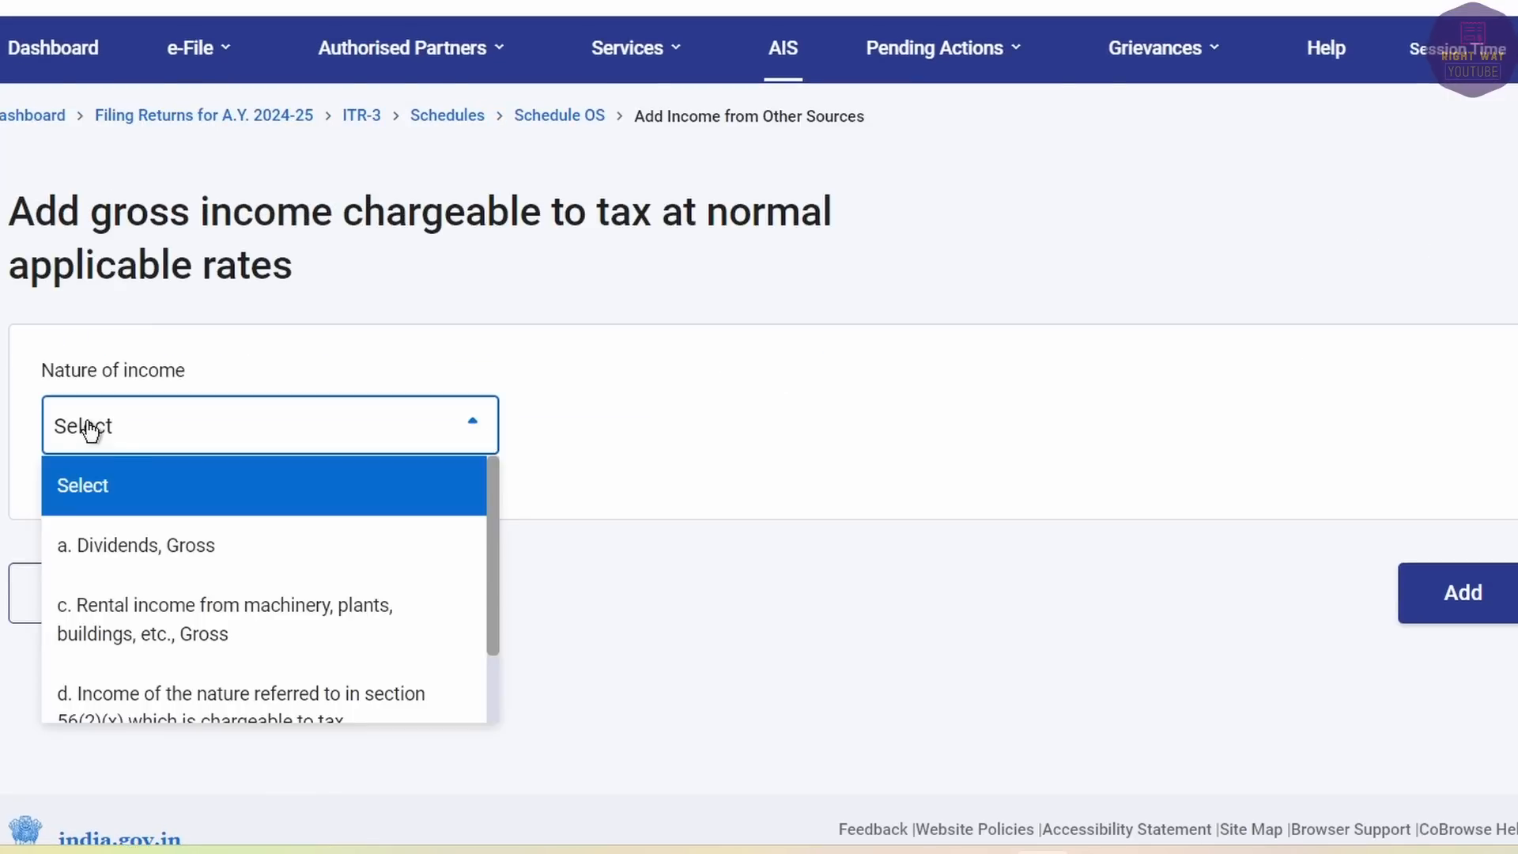
left_click(123, 570)
left_click(1386, 548)
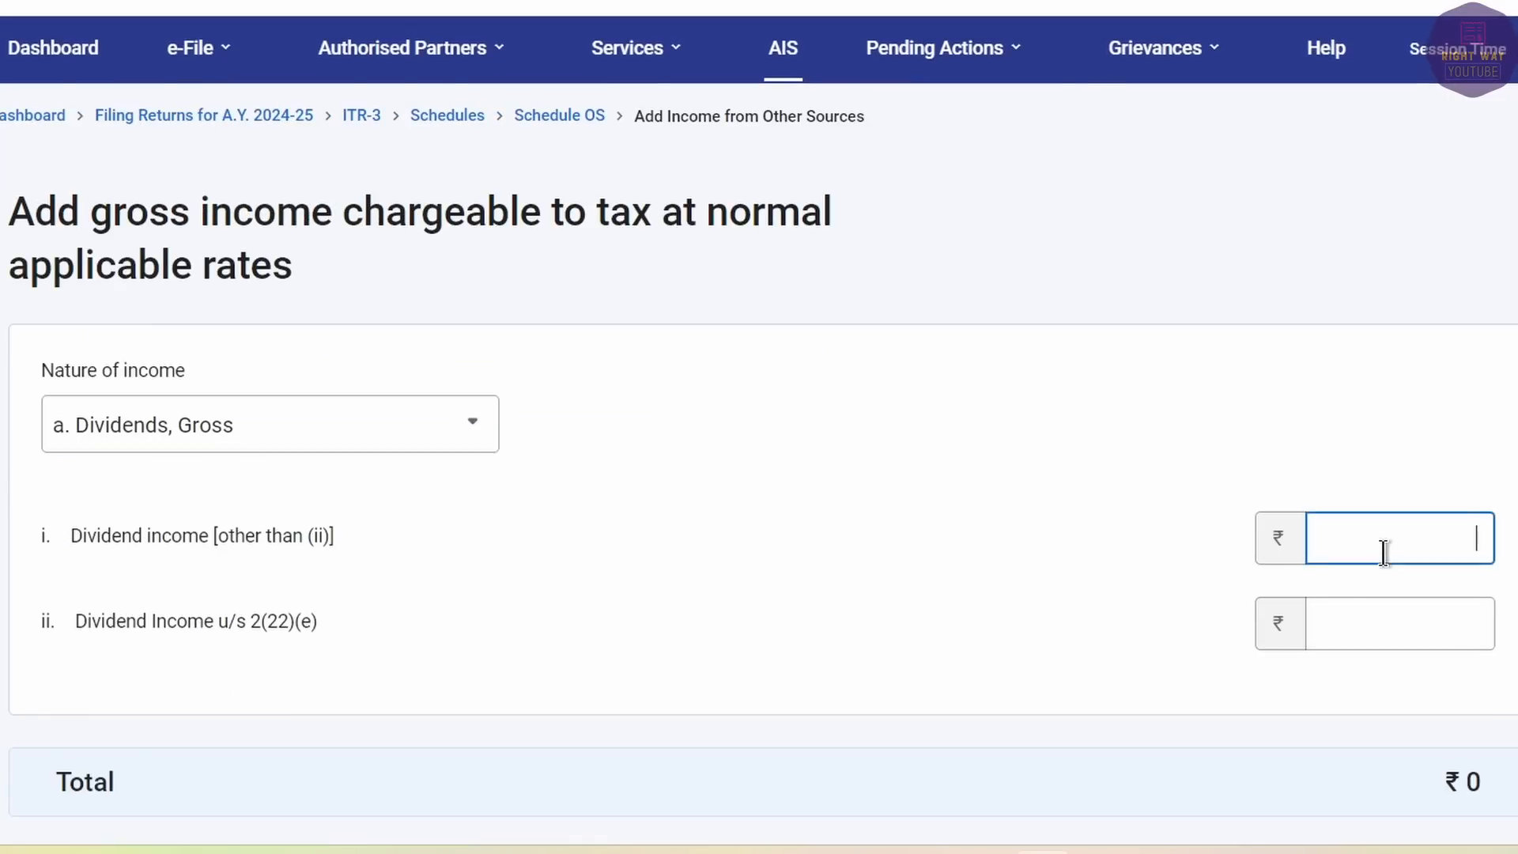
key("alt+Tab")
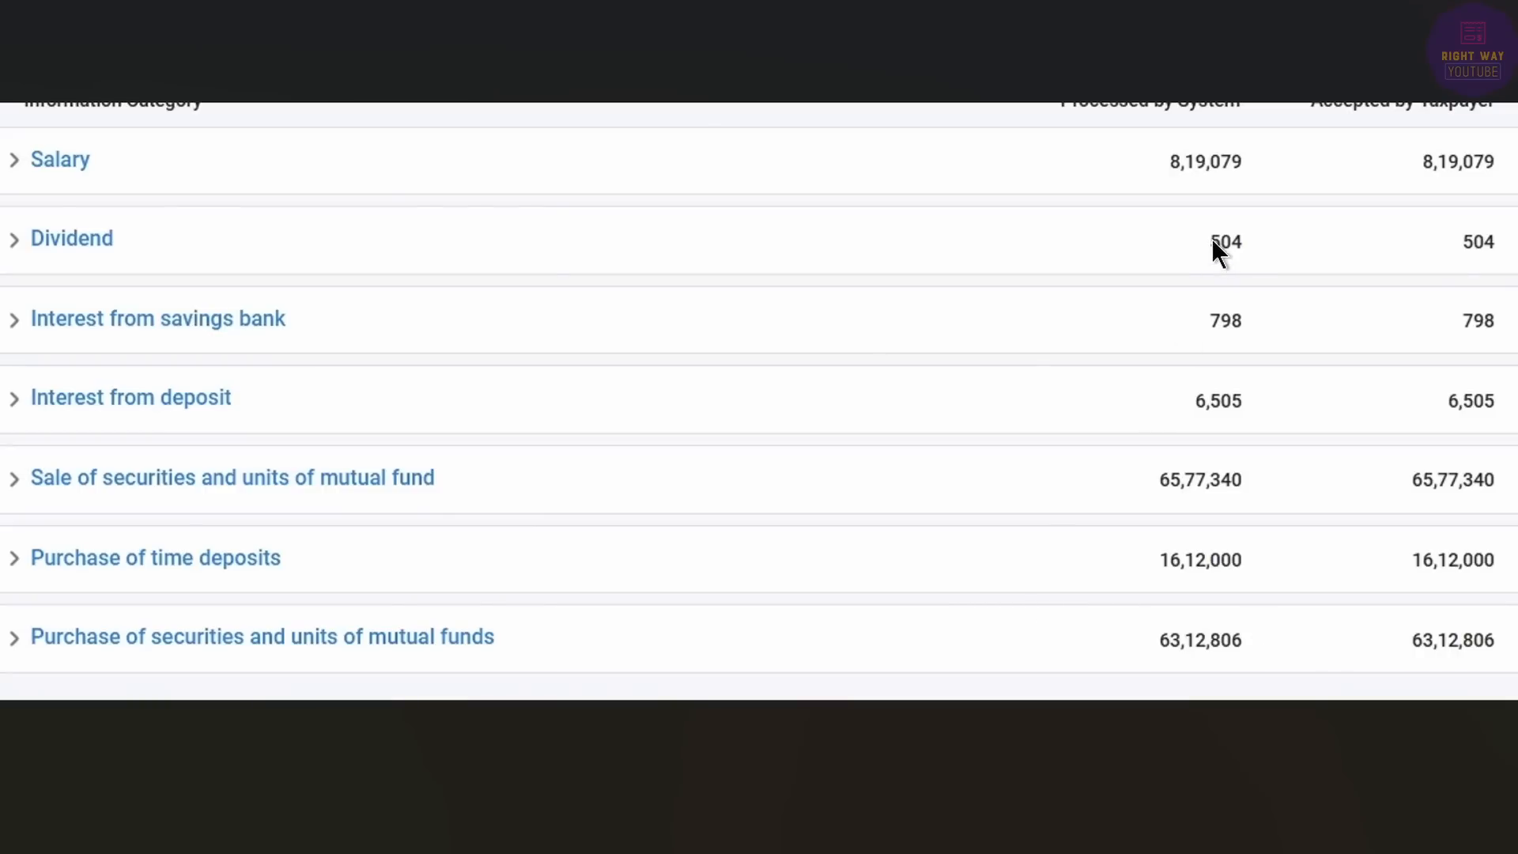
key("alt+Tab")
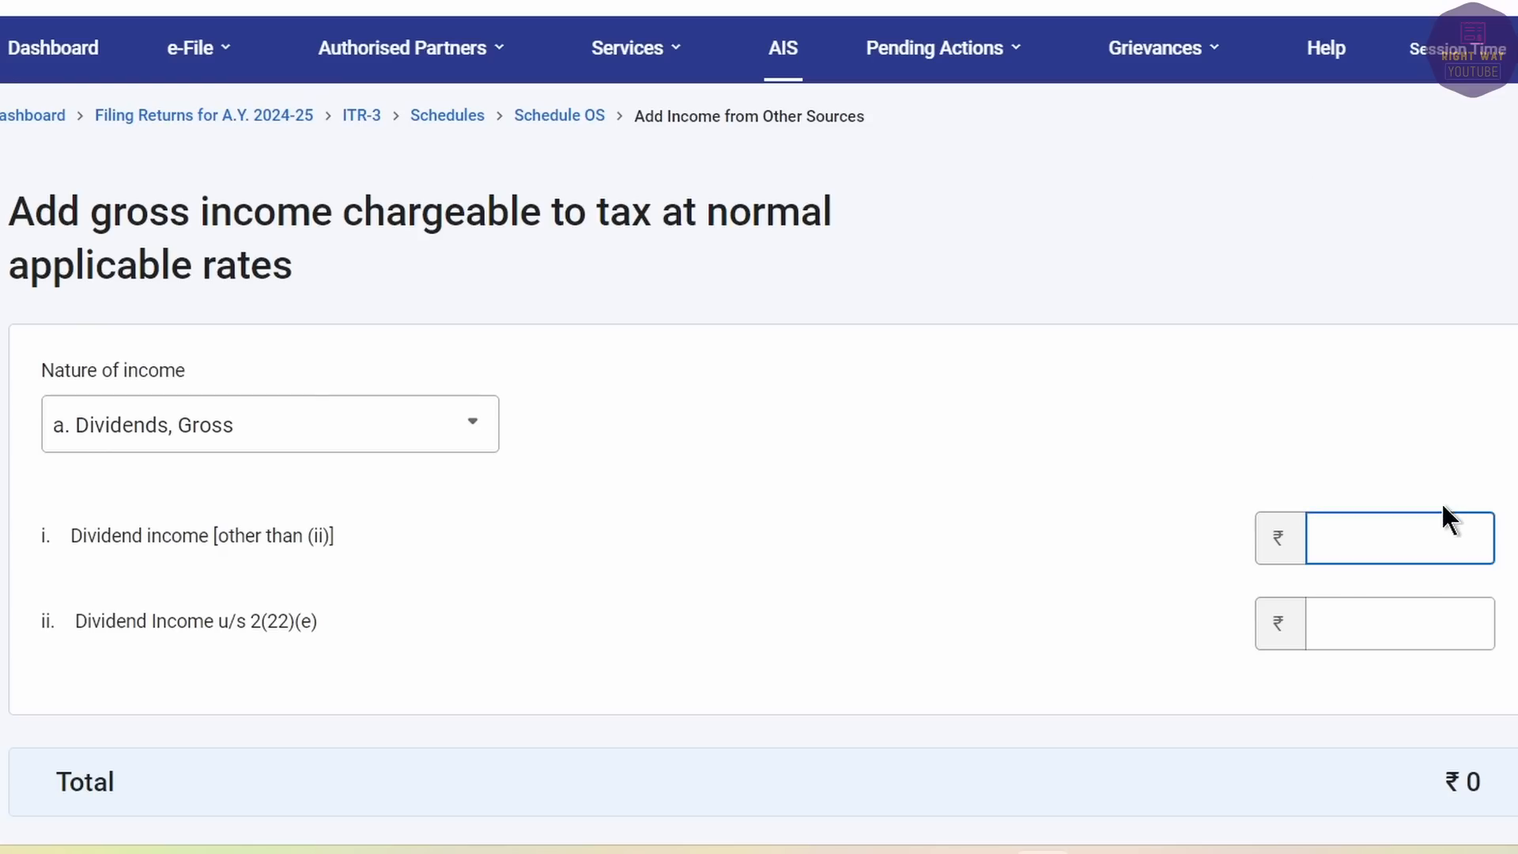
key("Tab")
scroll(1440, 501, "down", 3)
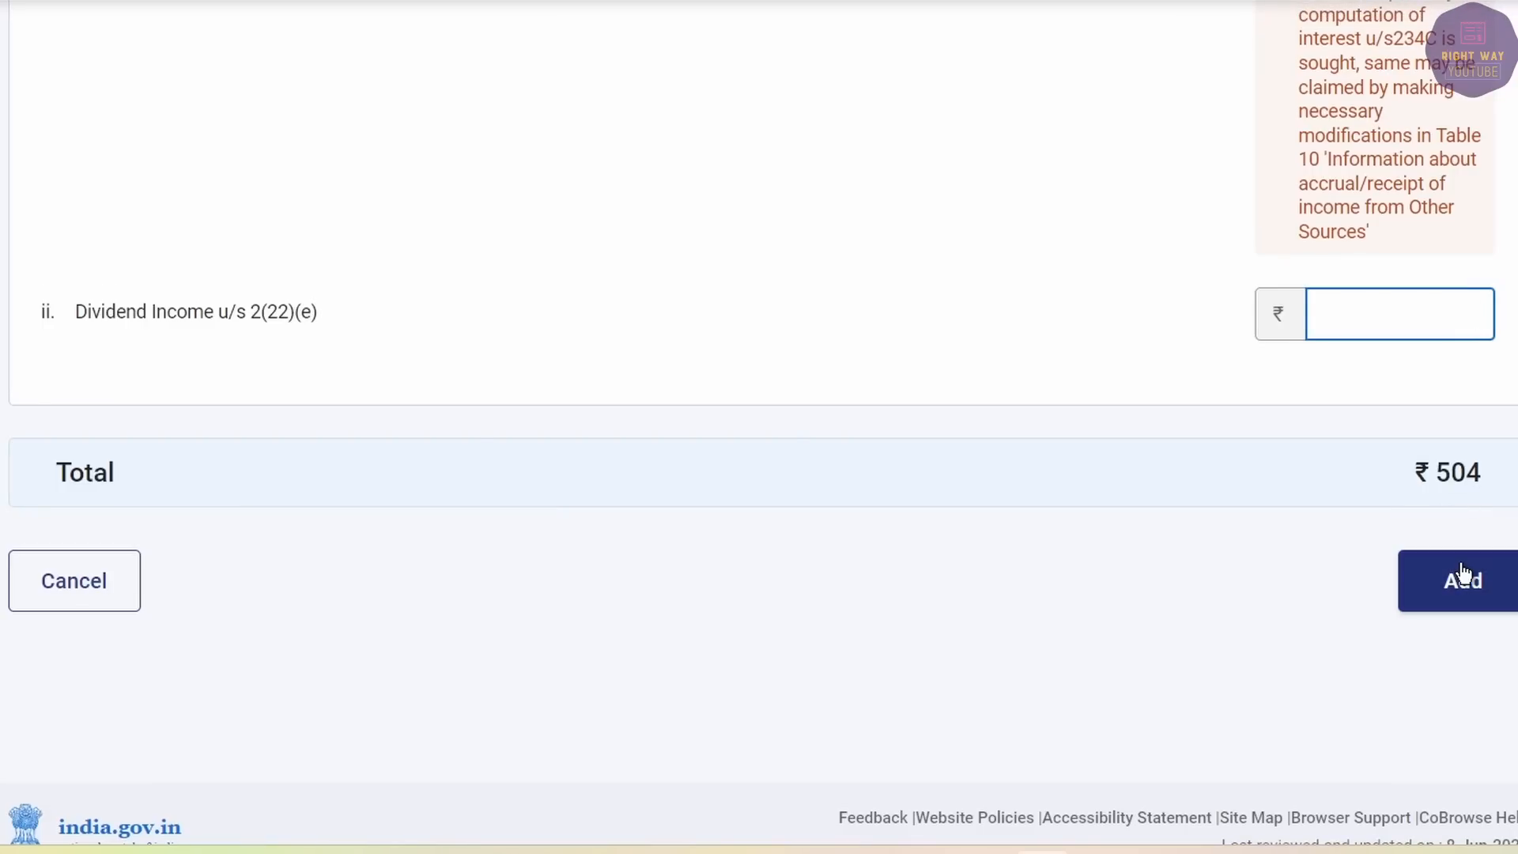
left_click(1463, 576)
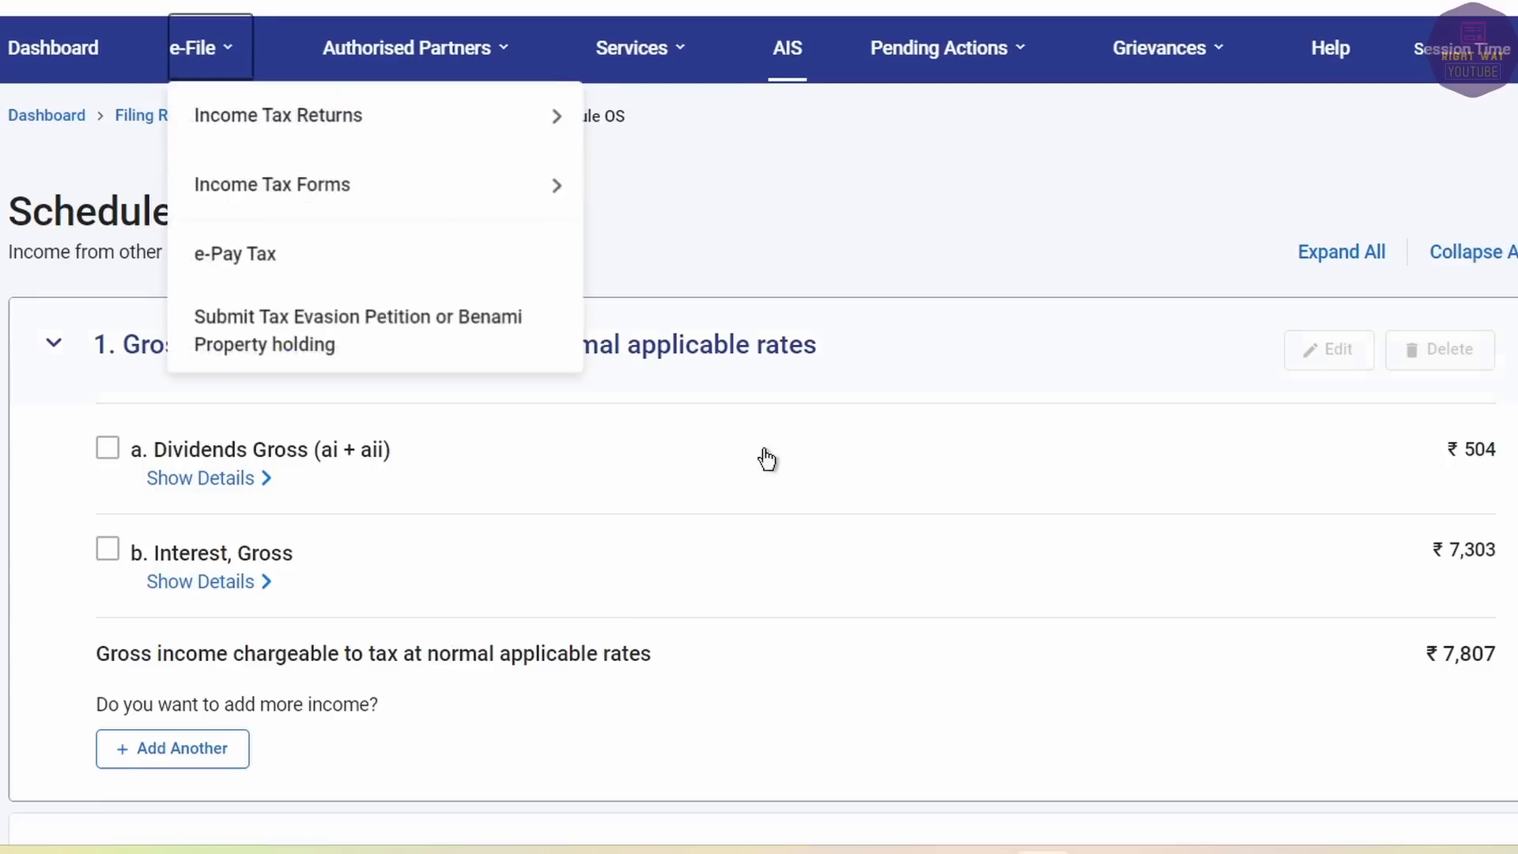
Confirm Schedule Other Sources and open Schedule CYLA.
scroll(877, 545, "down", 10)
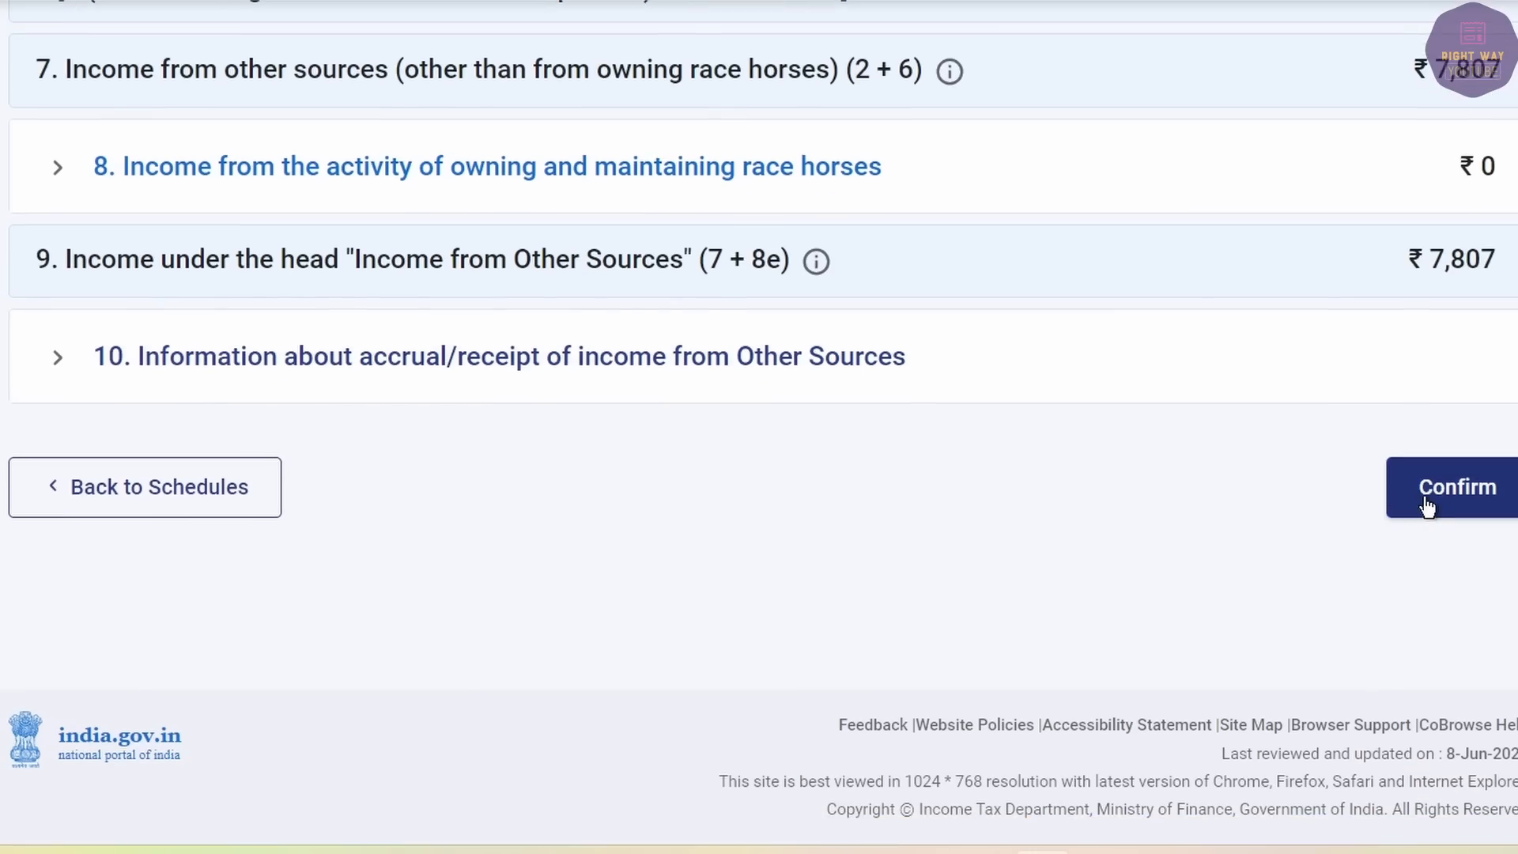
left_click(1423, 506)
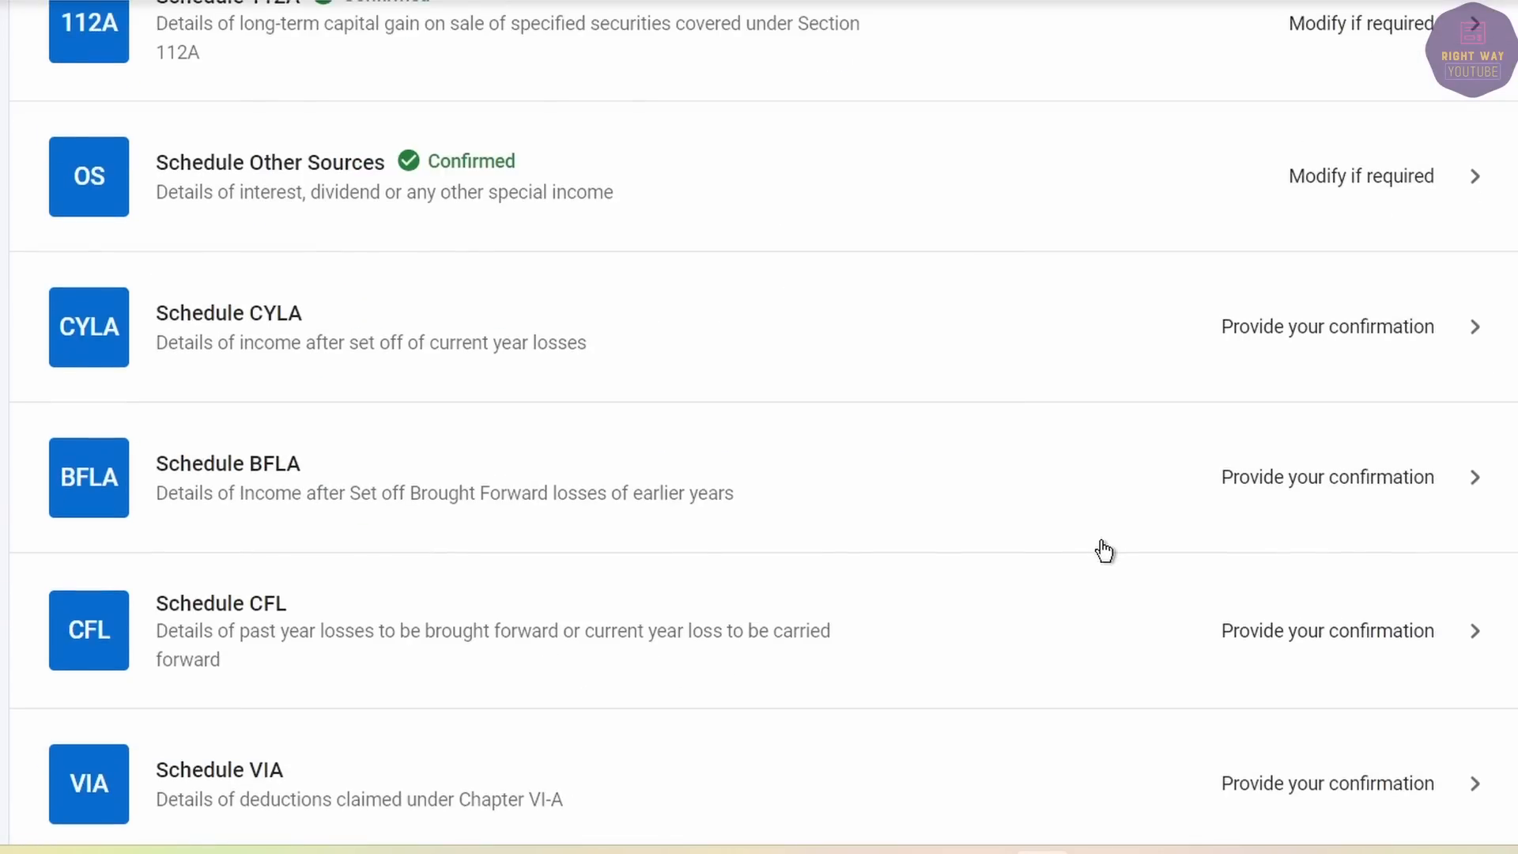
left_click(448, 332)
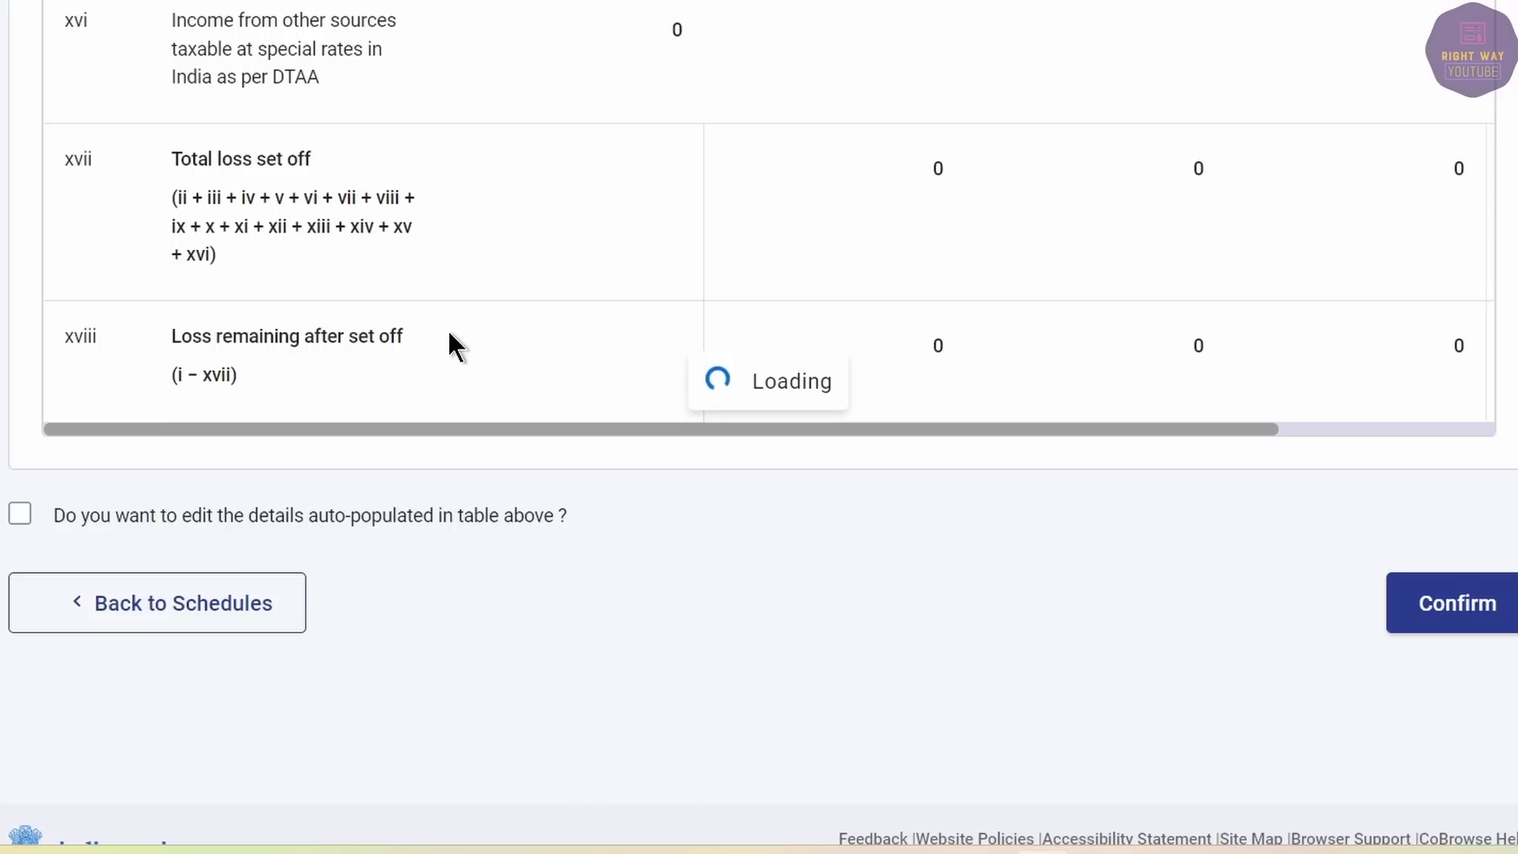
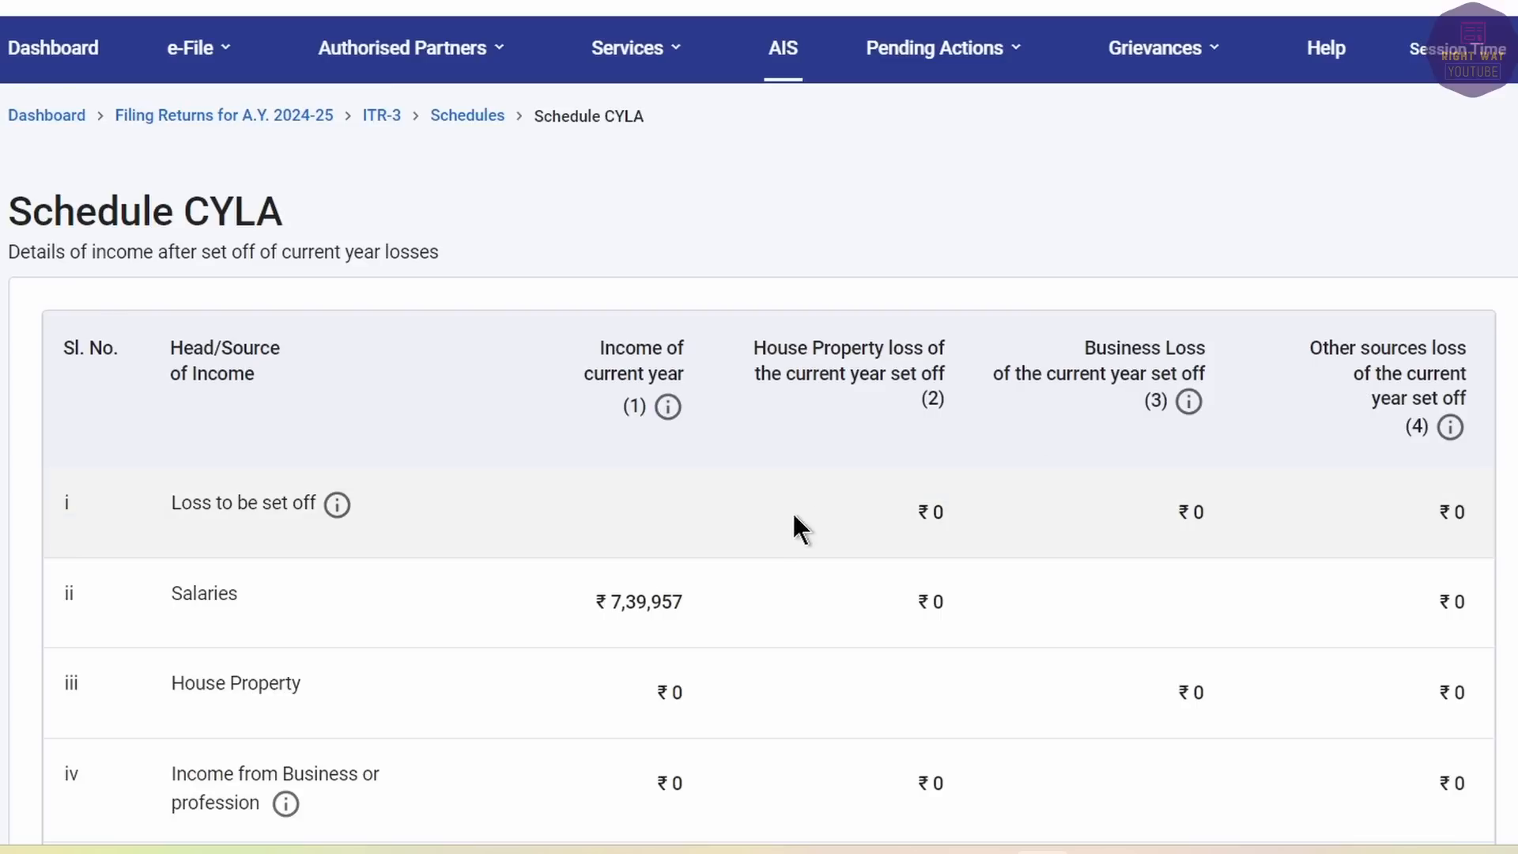
Confirm the Schedule CYLA current-year loss set-off figures.
scroll(1159, 566, "down", 8)
scroll(1159, 565, "down", 15)
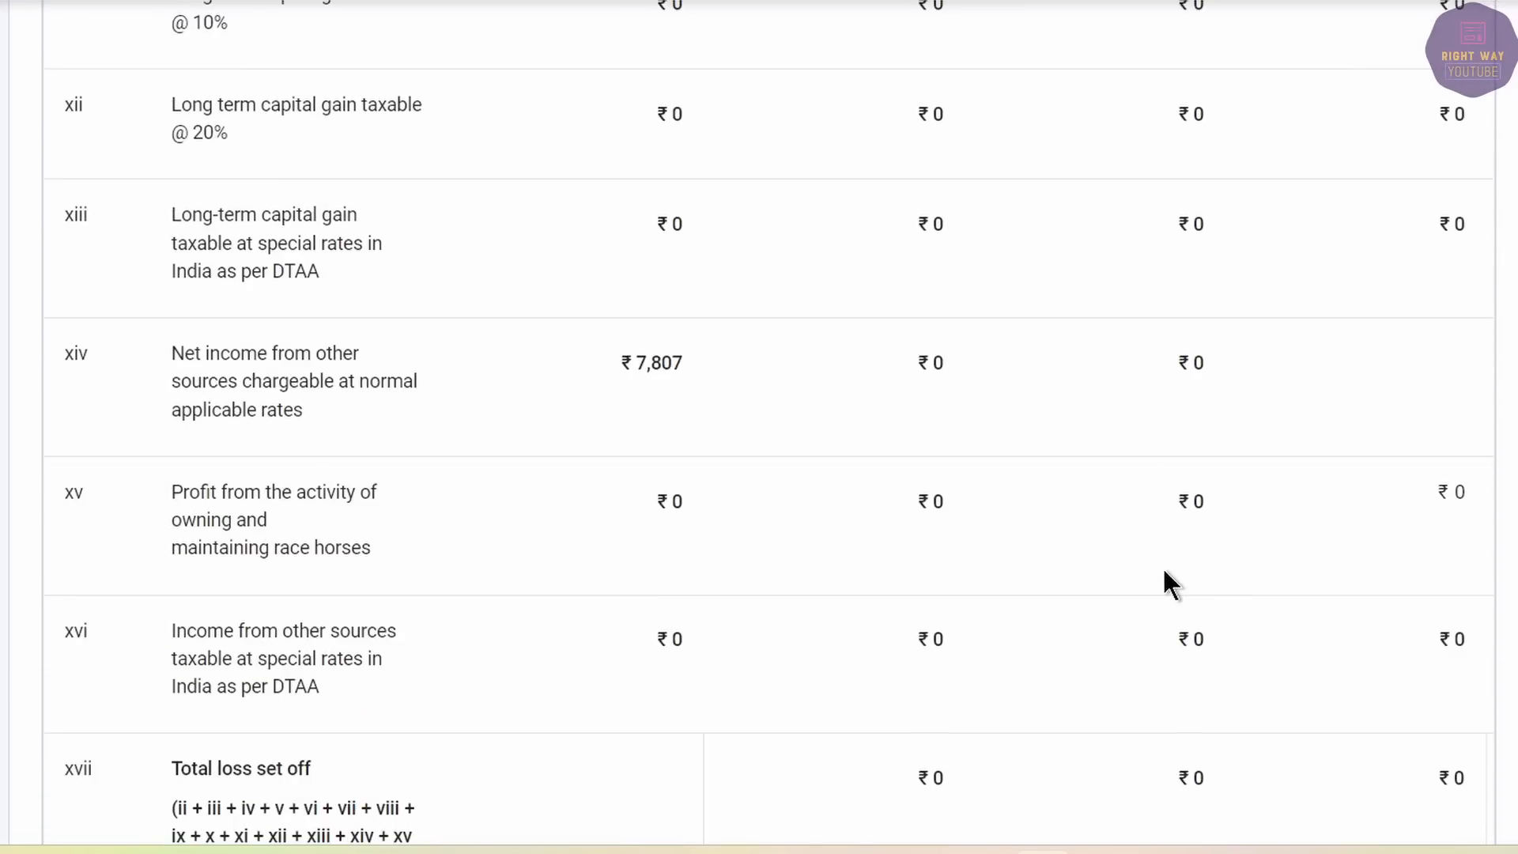
left_click(1468, 479)
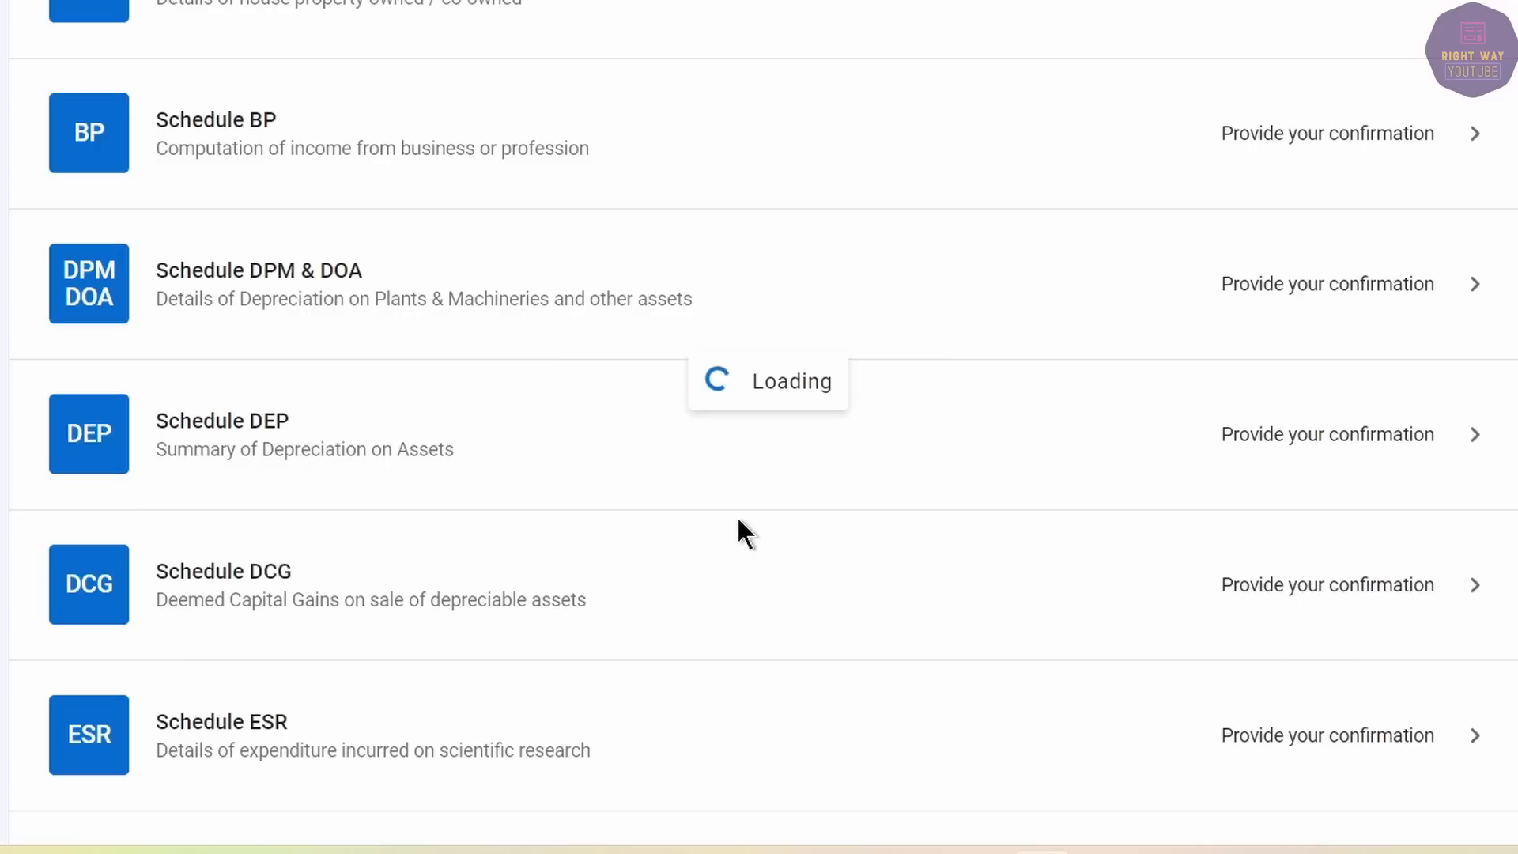
Compute the brought-forward loss set-off in Schedule BFLA and continue.
scroll(739, 430, "down", 15)
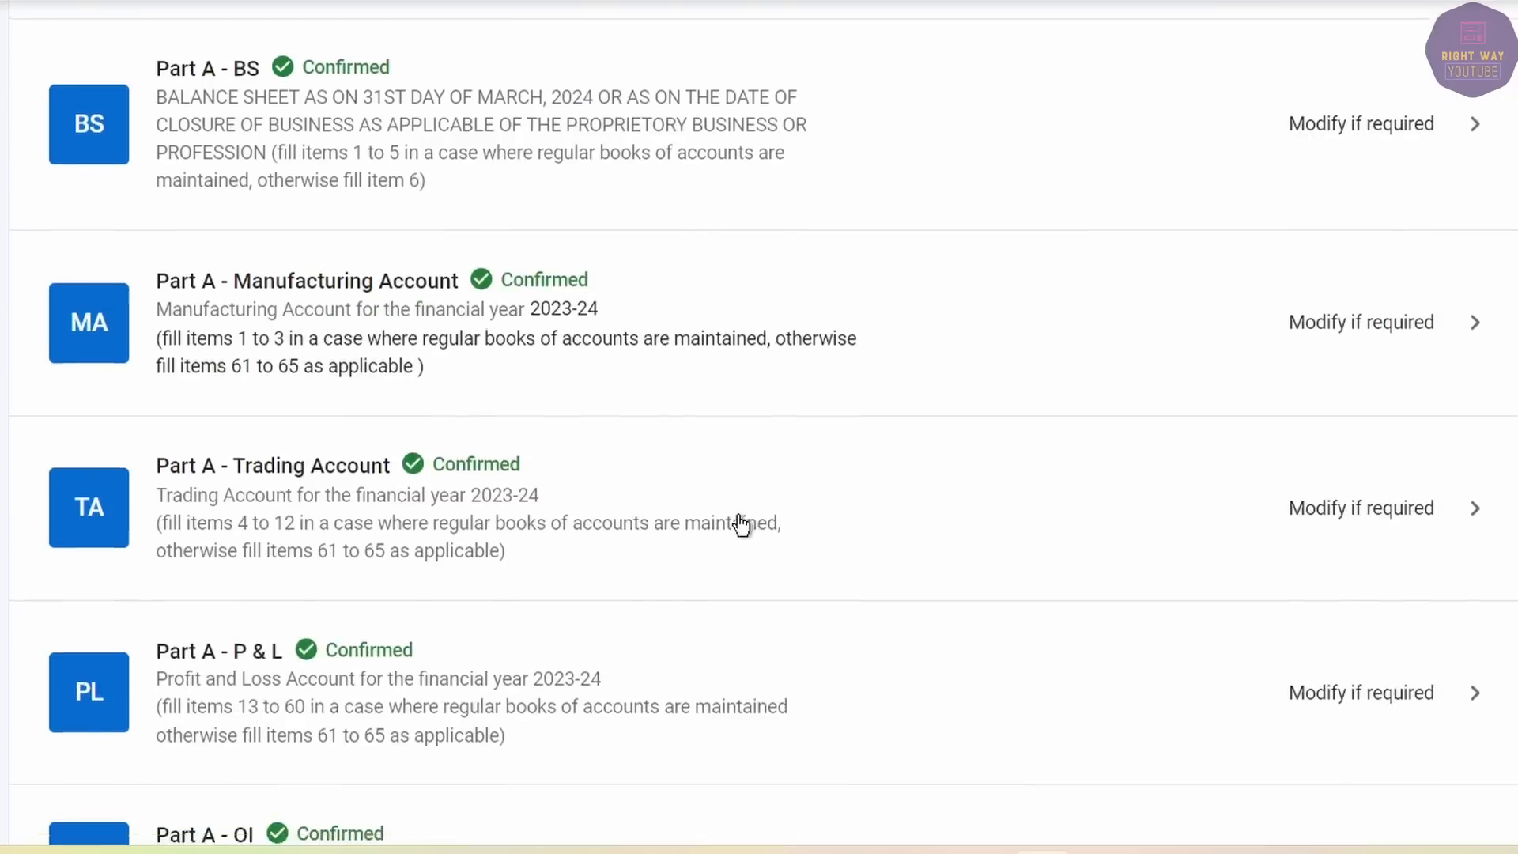
scroll(749, 497, "down", 14)
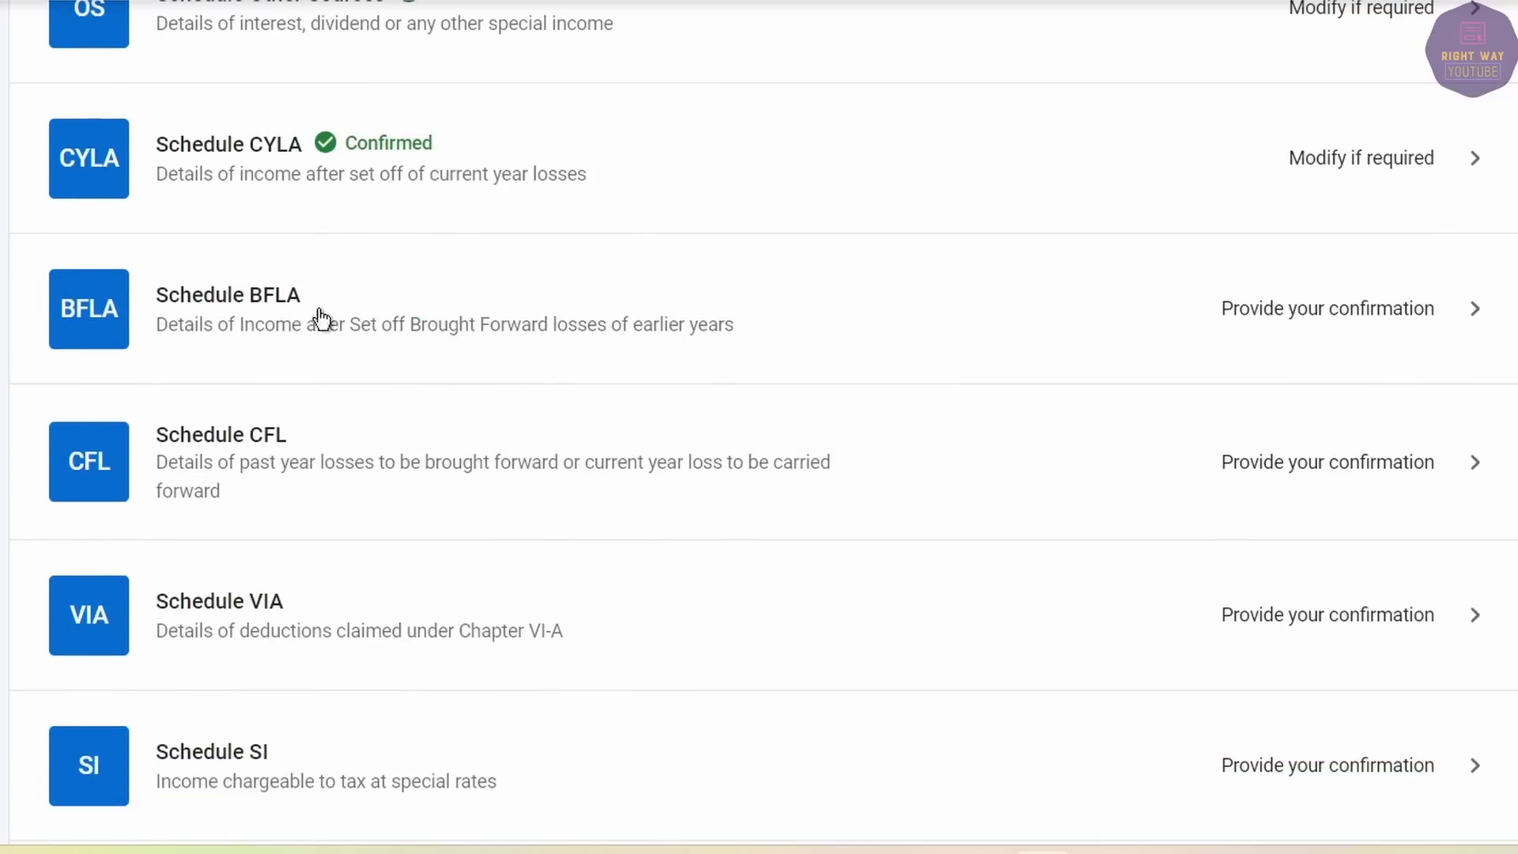
left_click(653, 317)
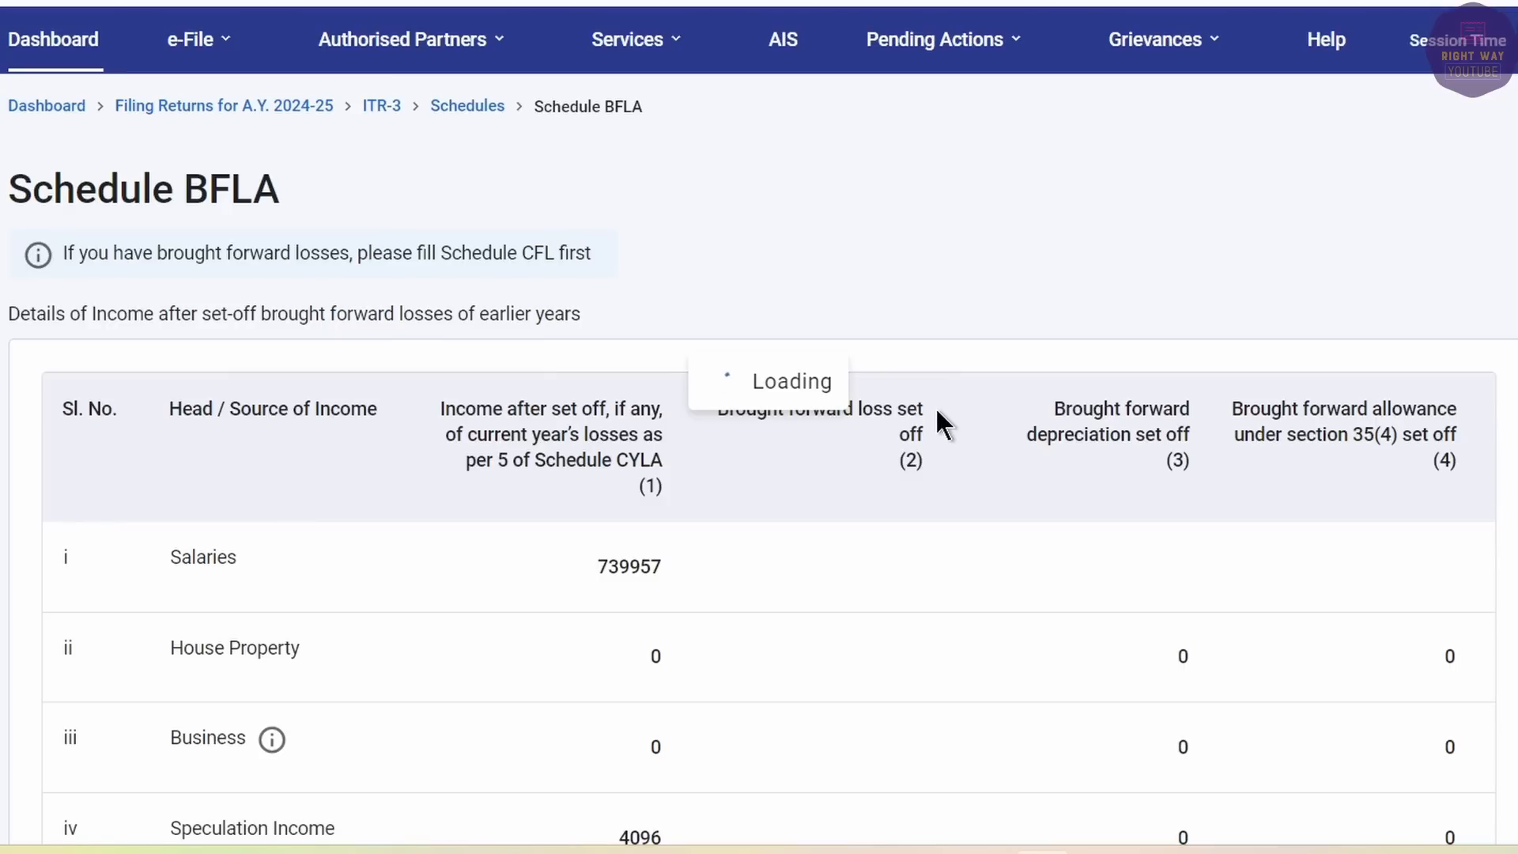
scroll(936, 407, "down", 15)
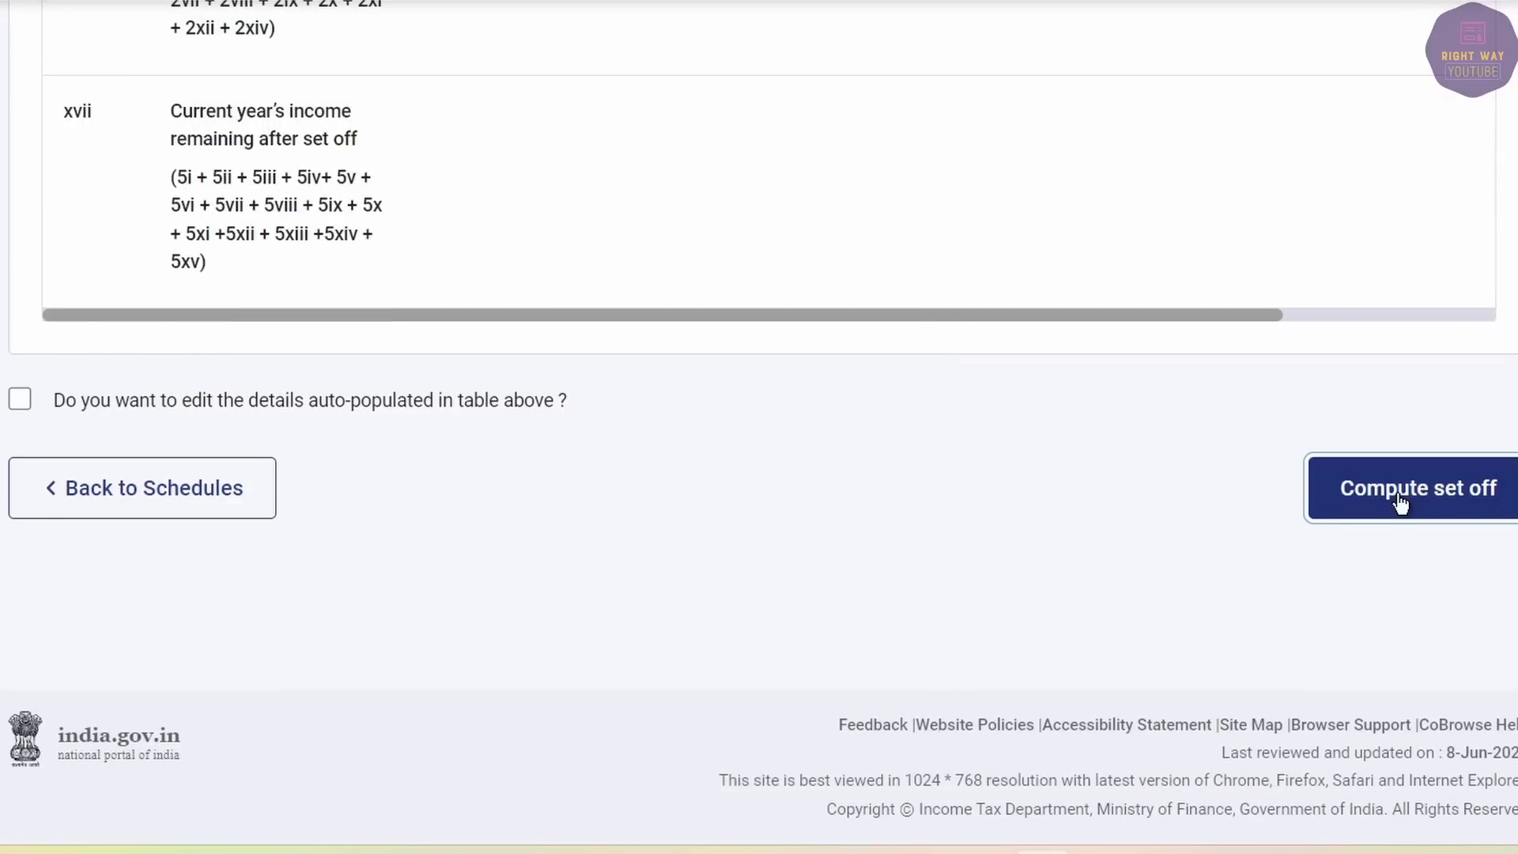
left_click(1399, 503)
left_click(973, 475)
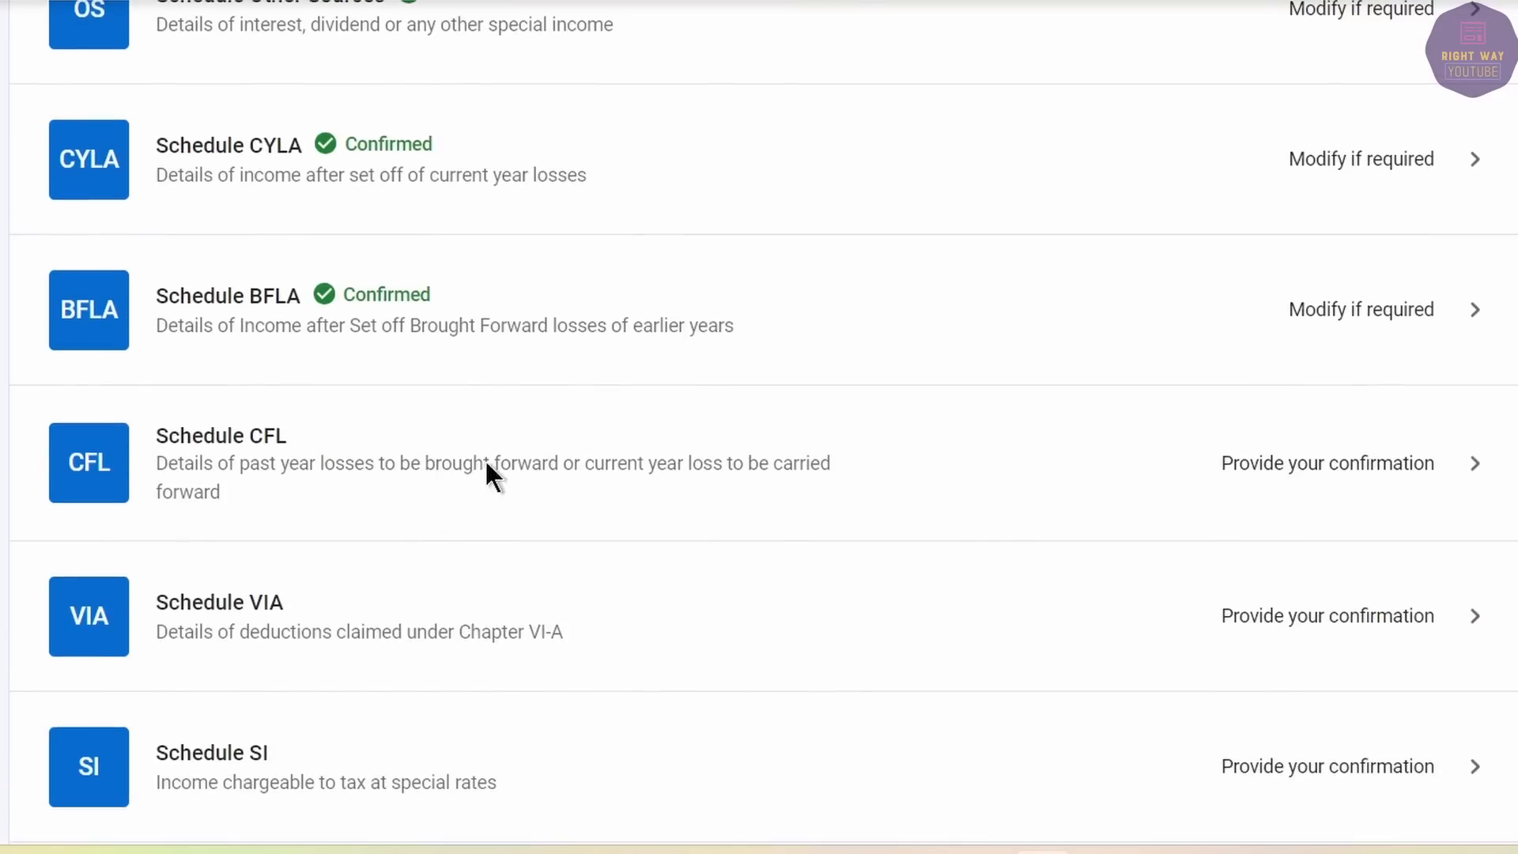
Compute and confirm the Schedule CFL set-off, then go to Schedule VI-A.
left_click(548, 473)
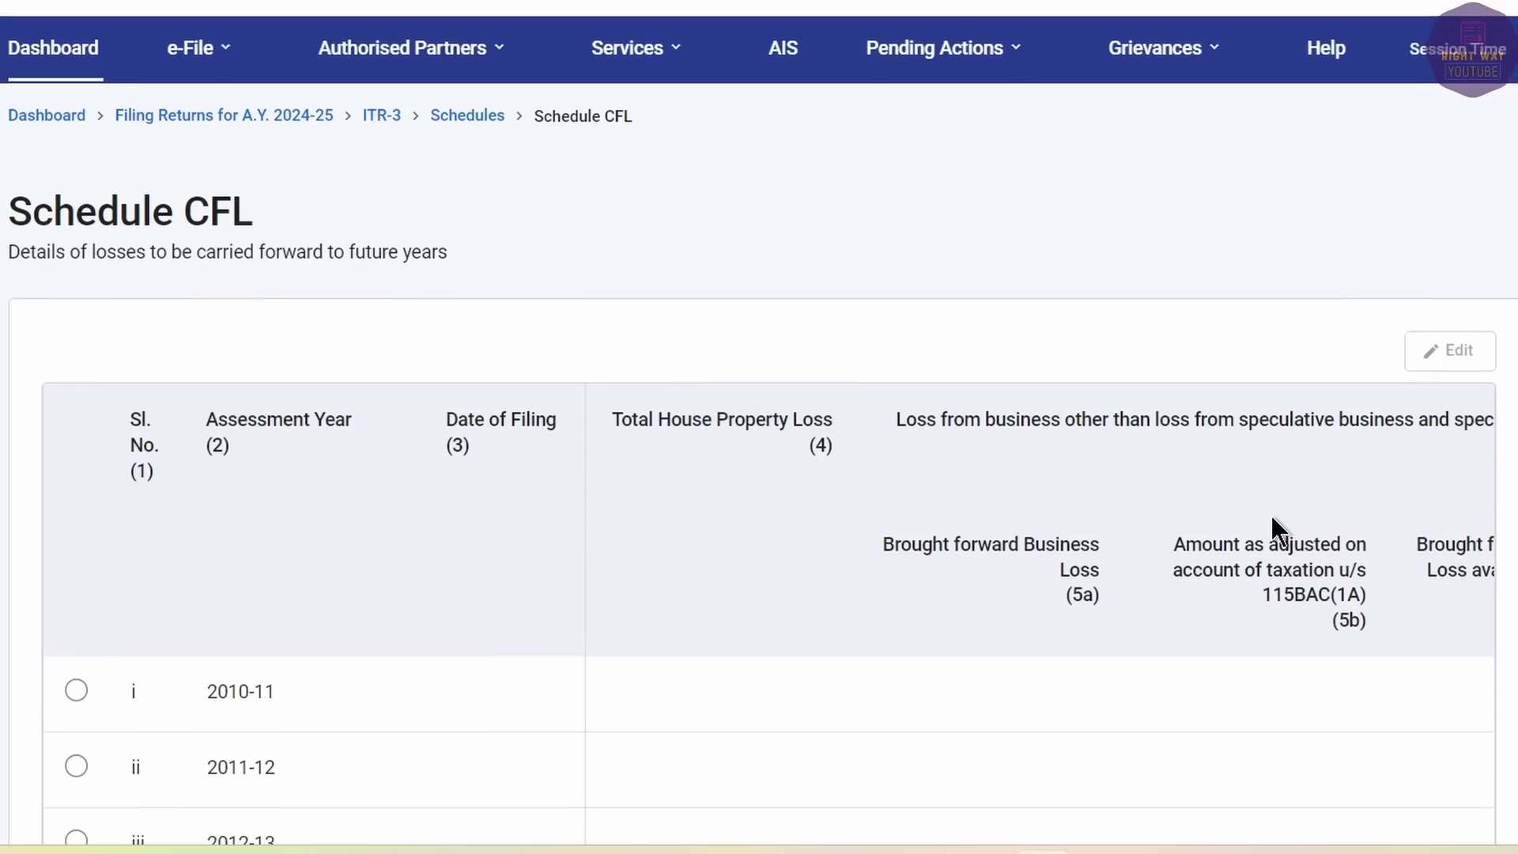
scroll(1269, 515, "down", 15)
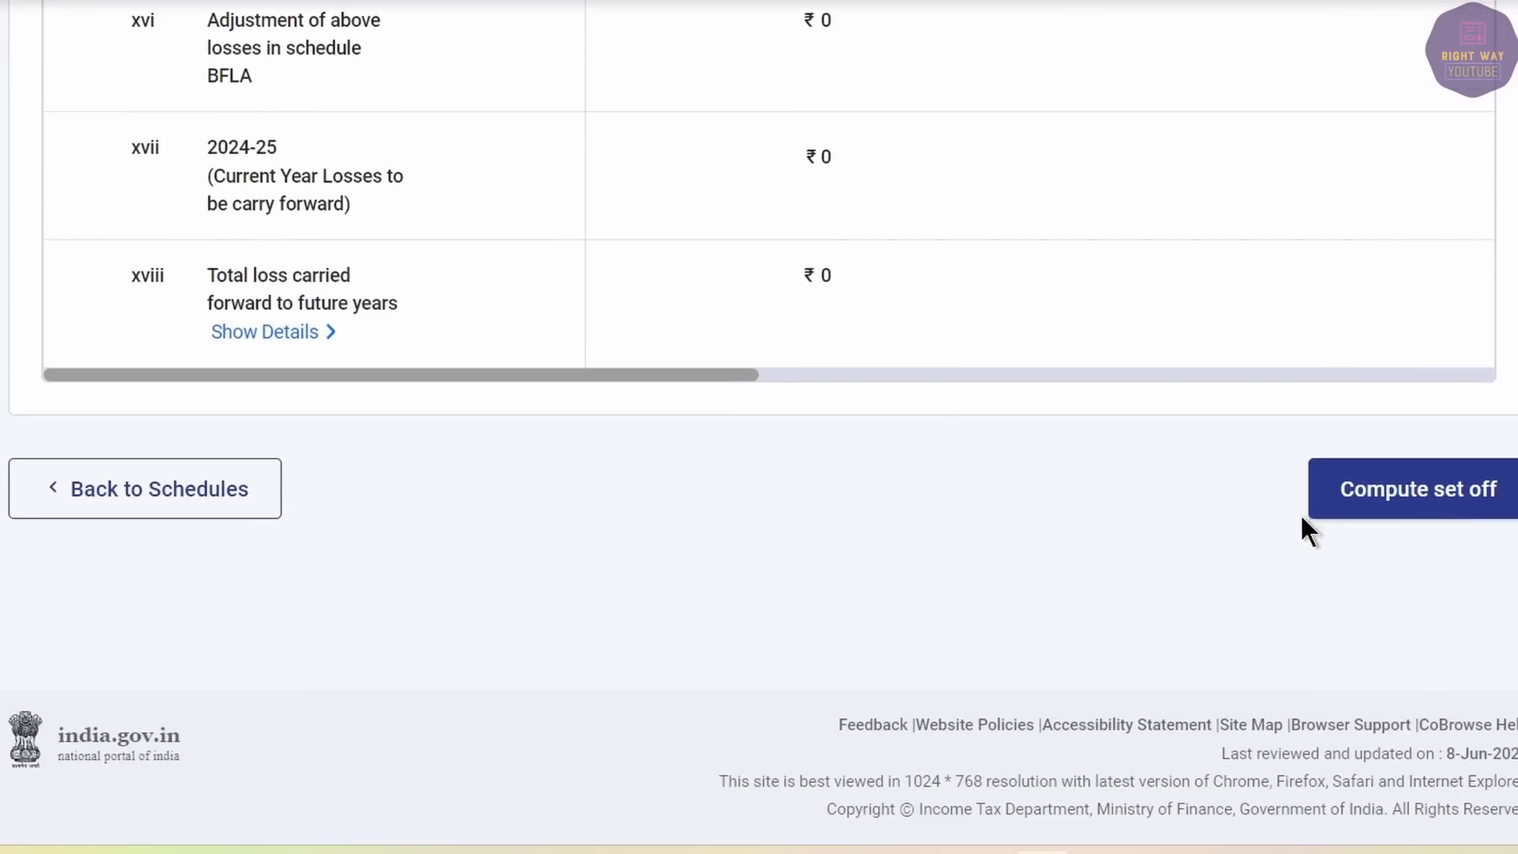
left_click(1408, 498)
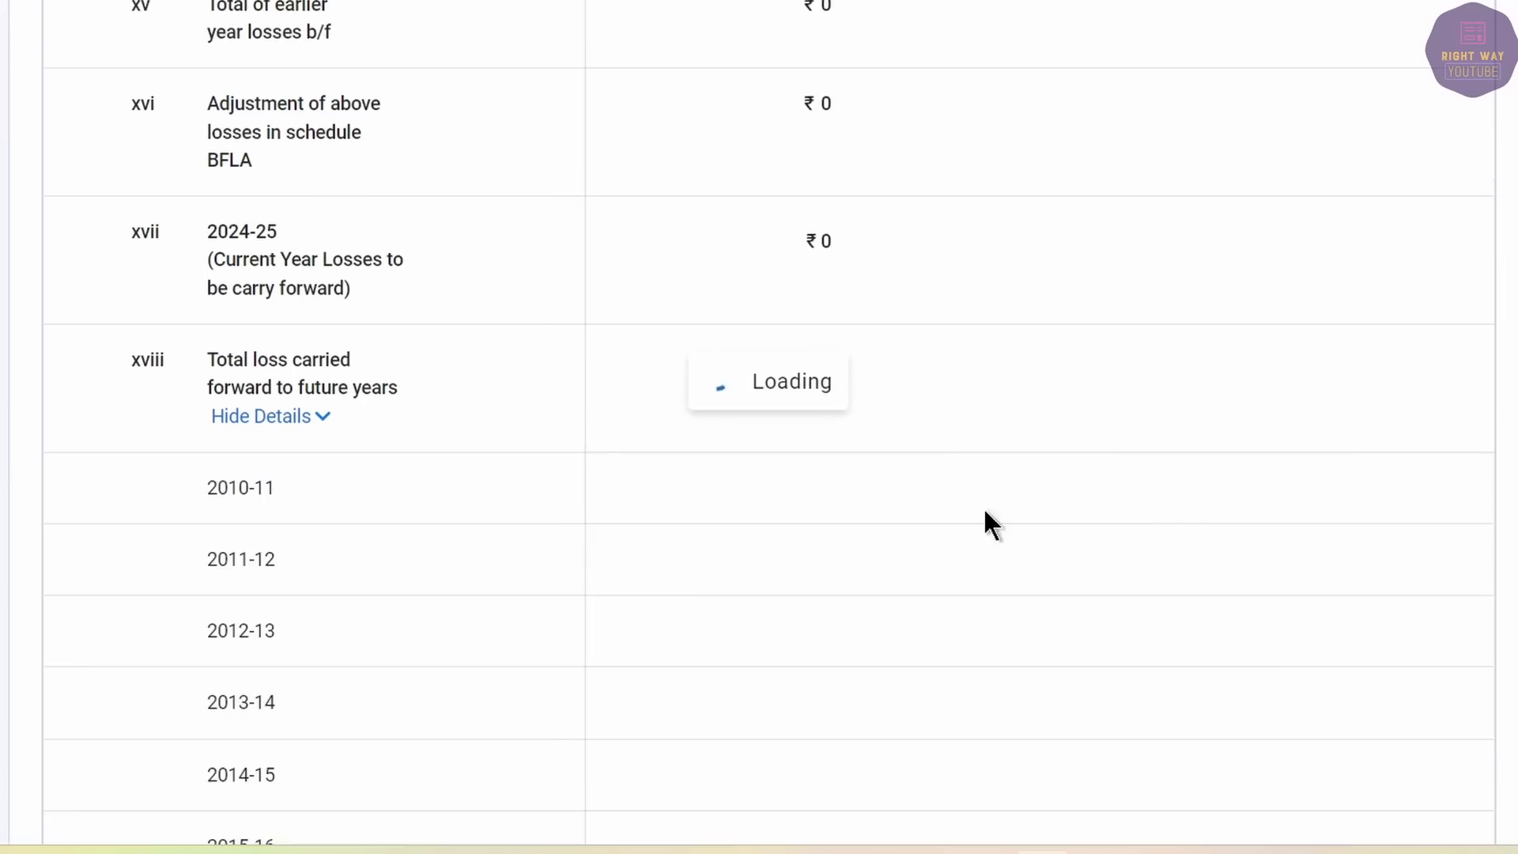
scroll(700, 553, "down", 10)
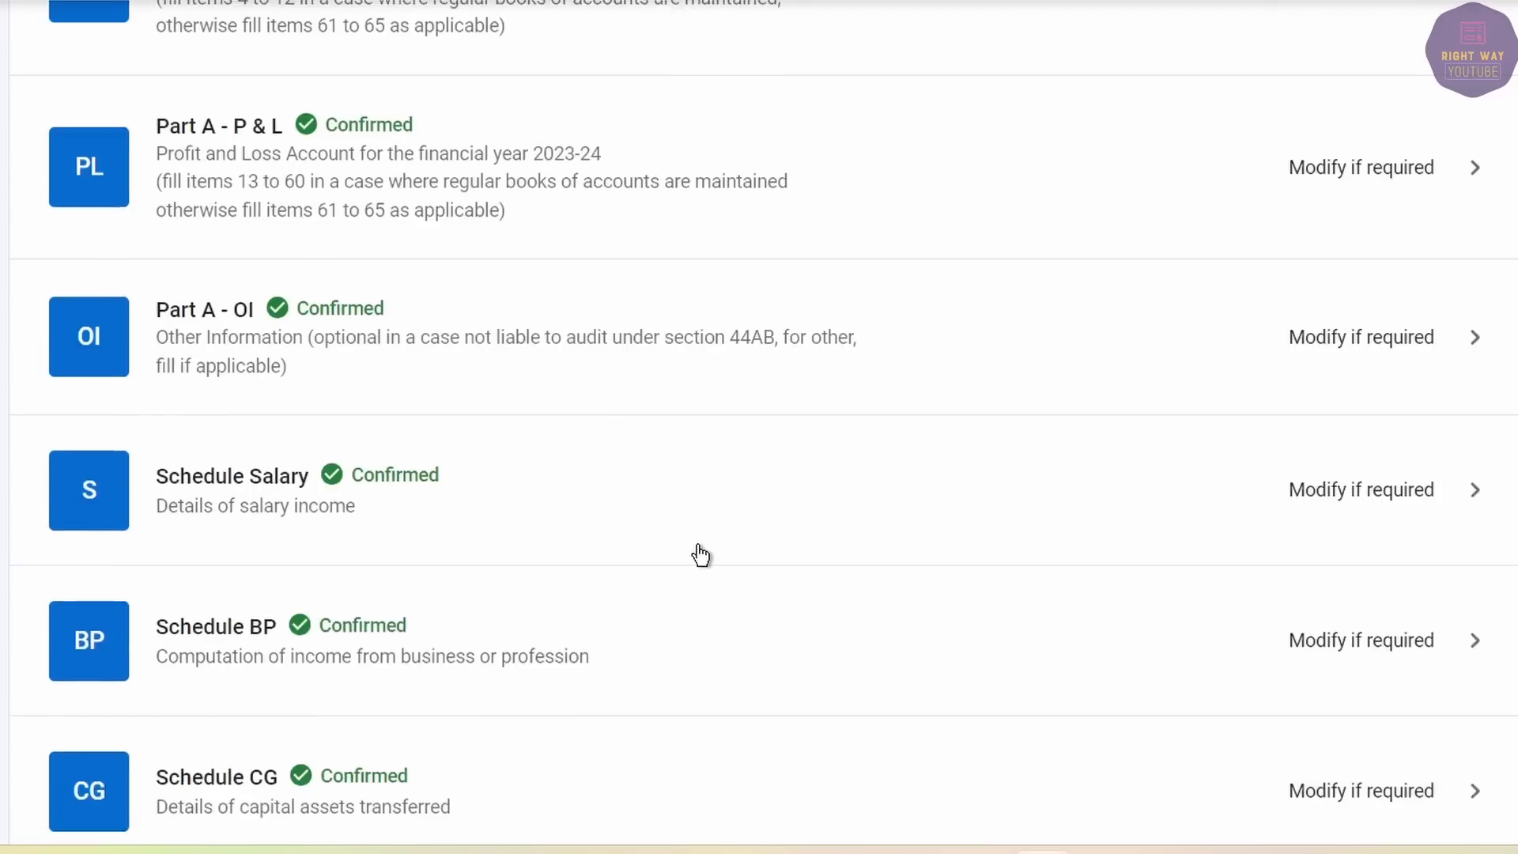
scroll(700, 553, "down", 8)
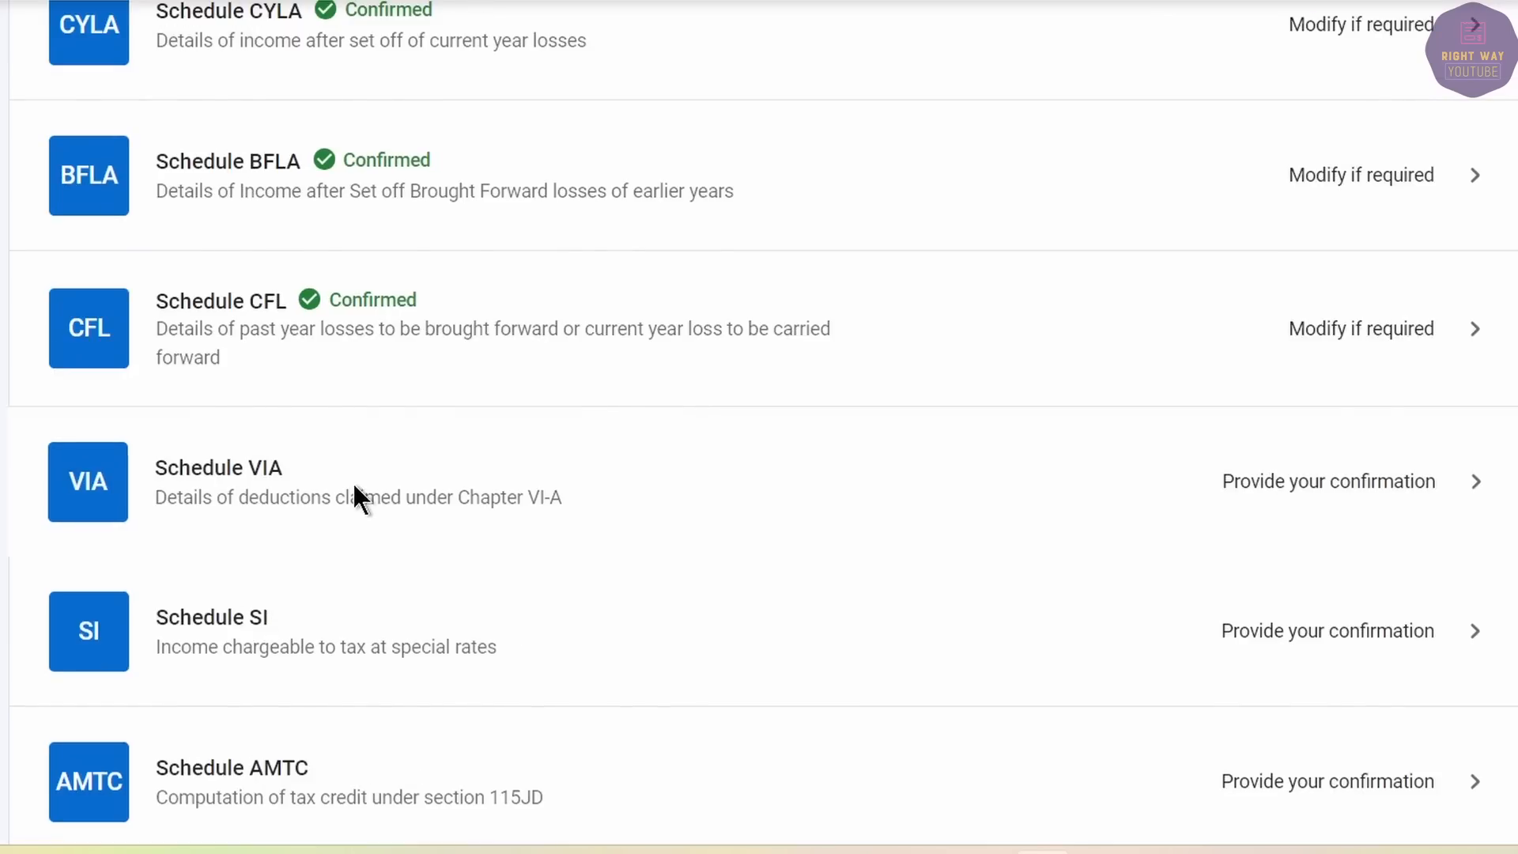
left_click(356, 487)
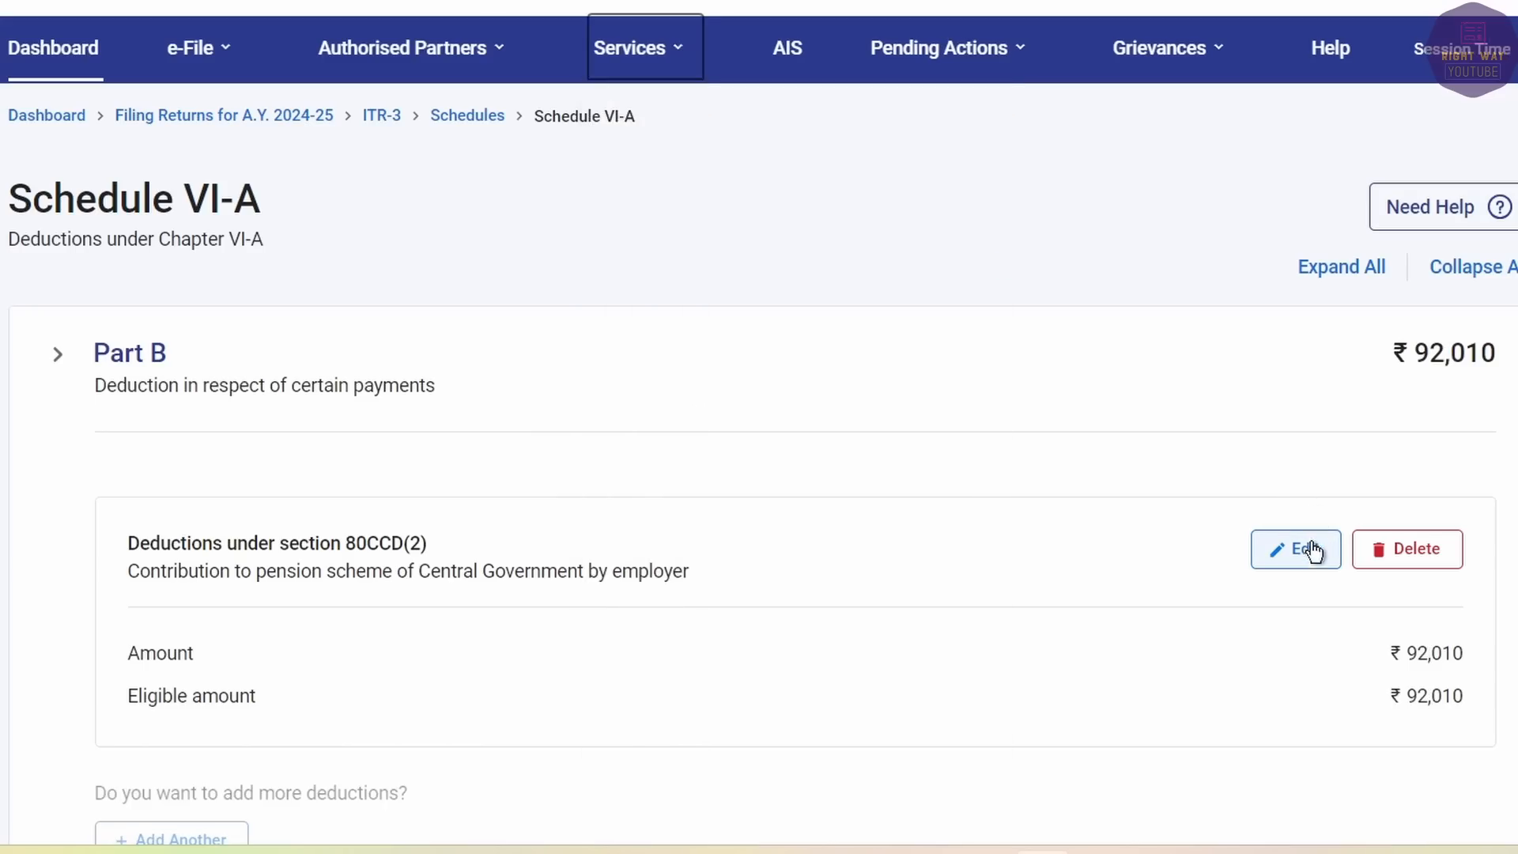
Replace the 80CCD(2) amount 92,010 with 75,212, save, and confirm Schedule VI-A.
left_click(1303, 547)
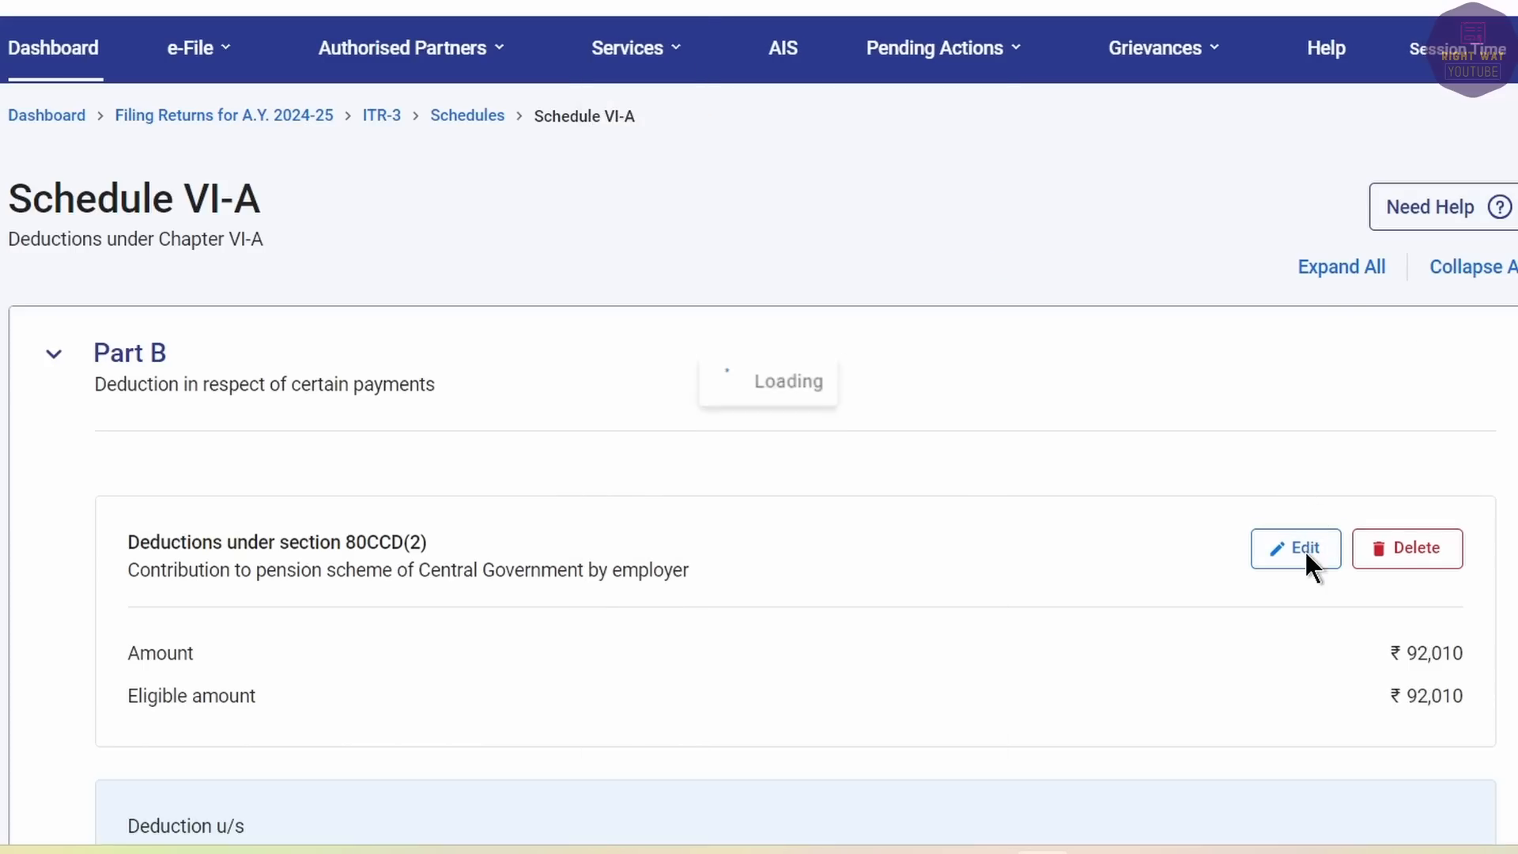
left_click_drag(1312, 351, 1478, 350)
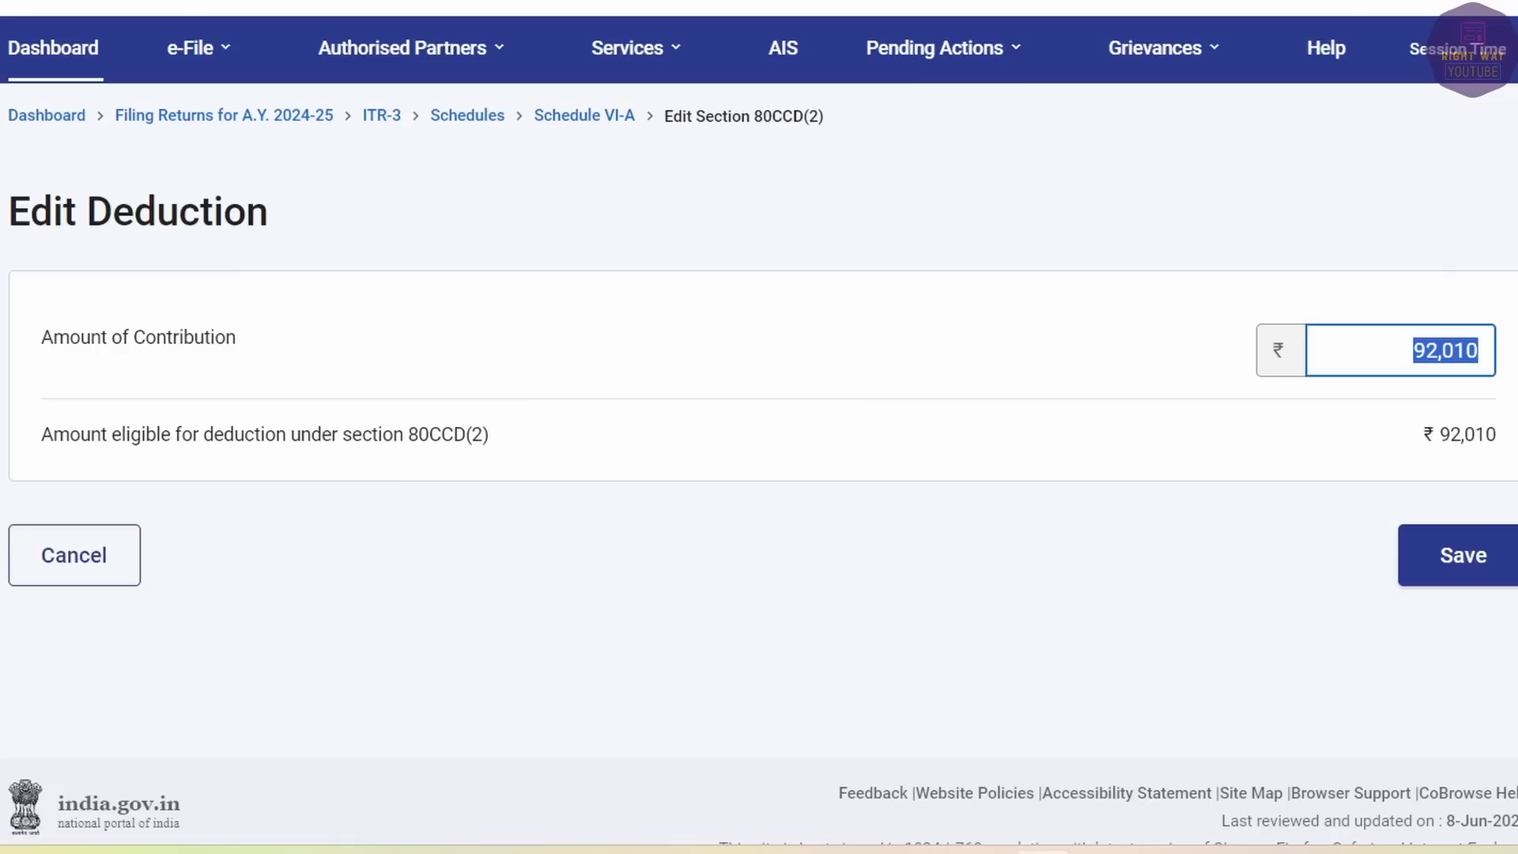
type("750")
type("12")
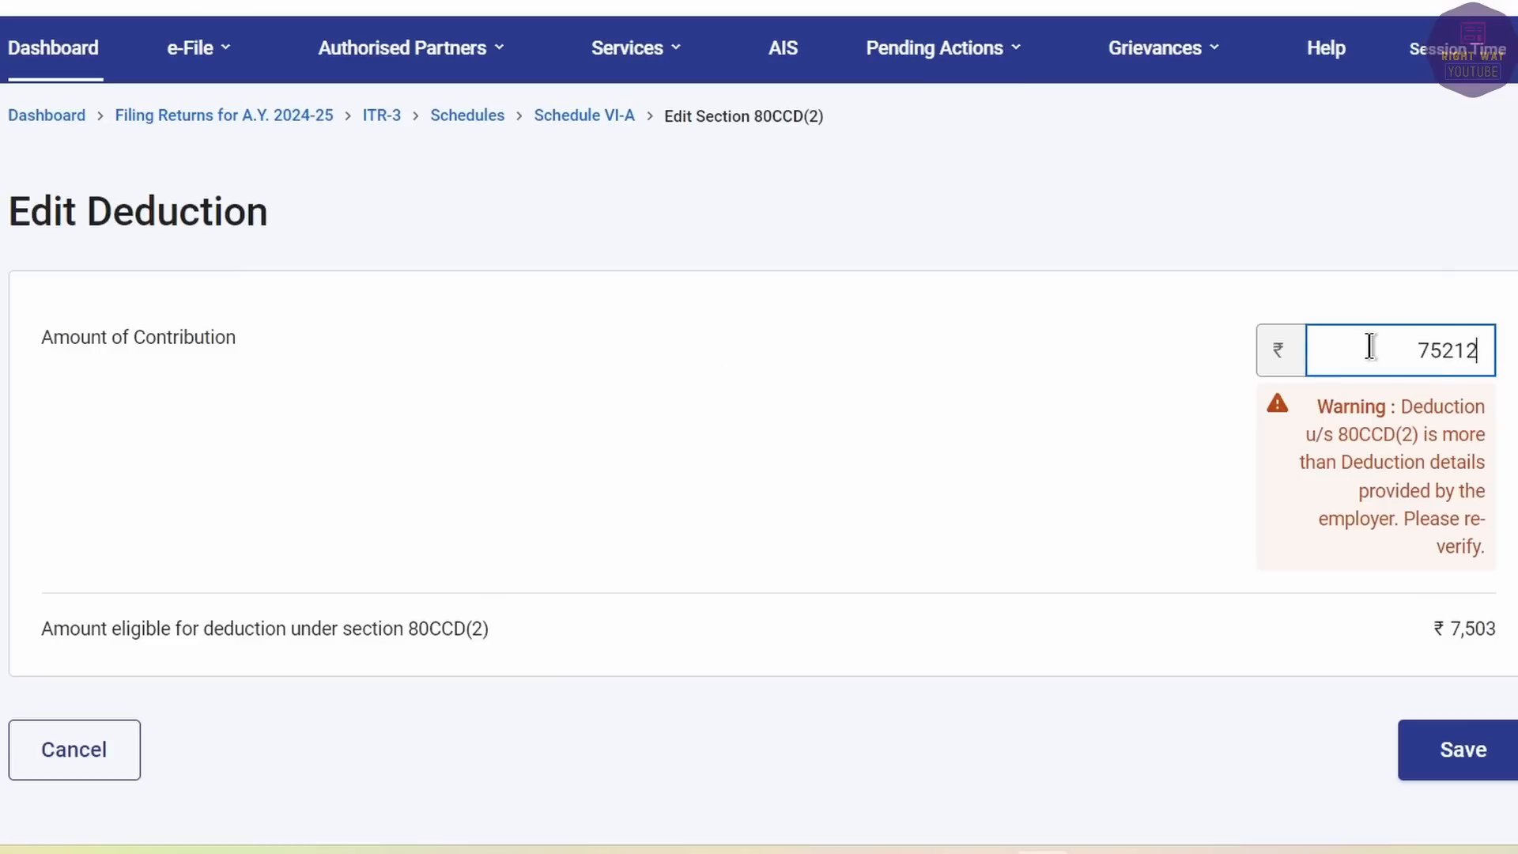
left_click(1483, 759)
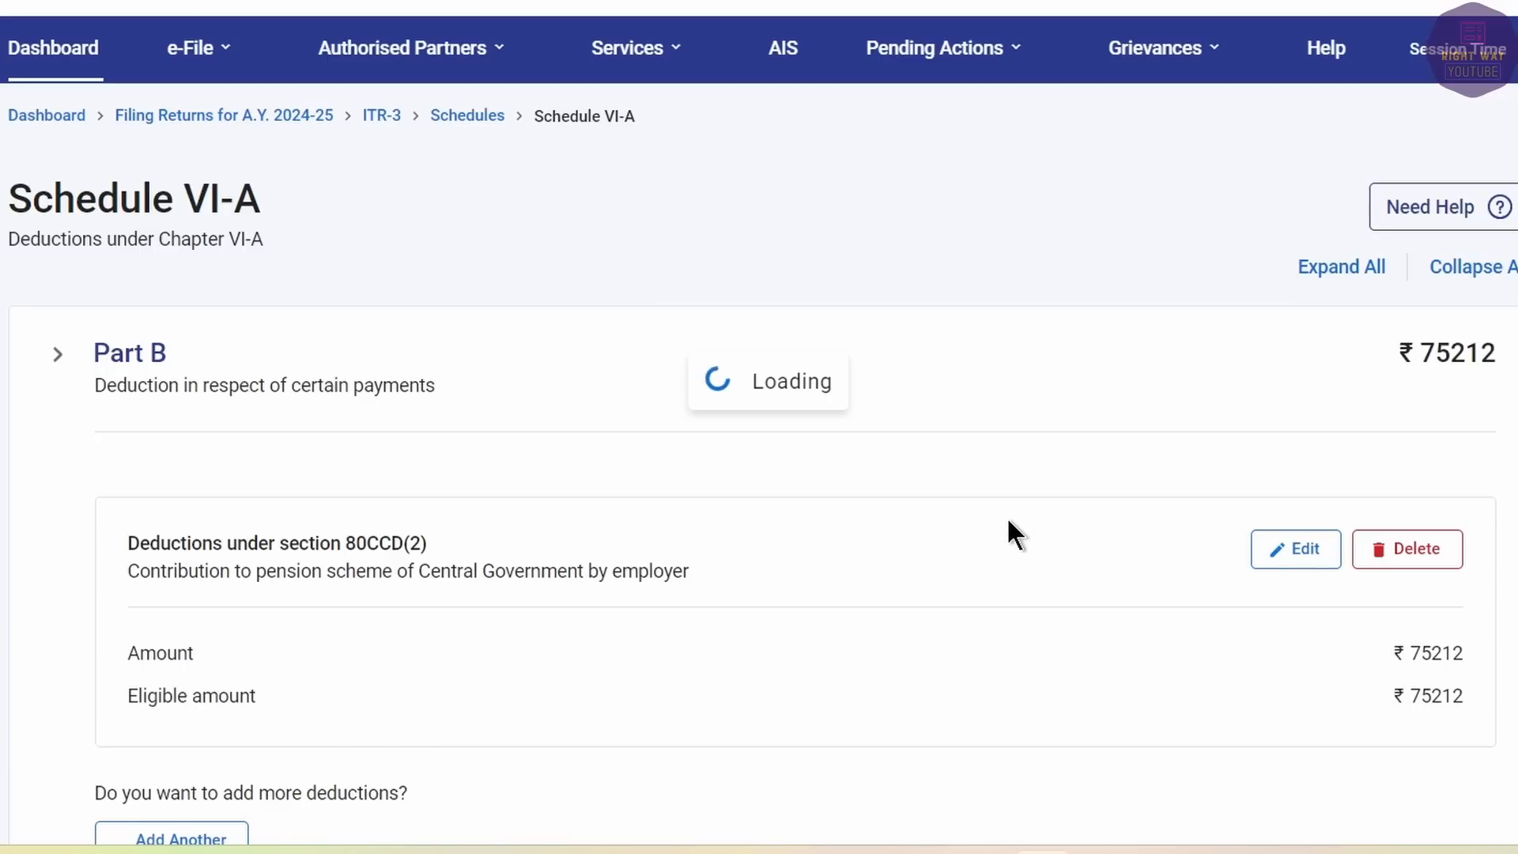
scroll(1011, 529, "down", 10)
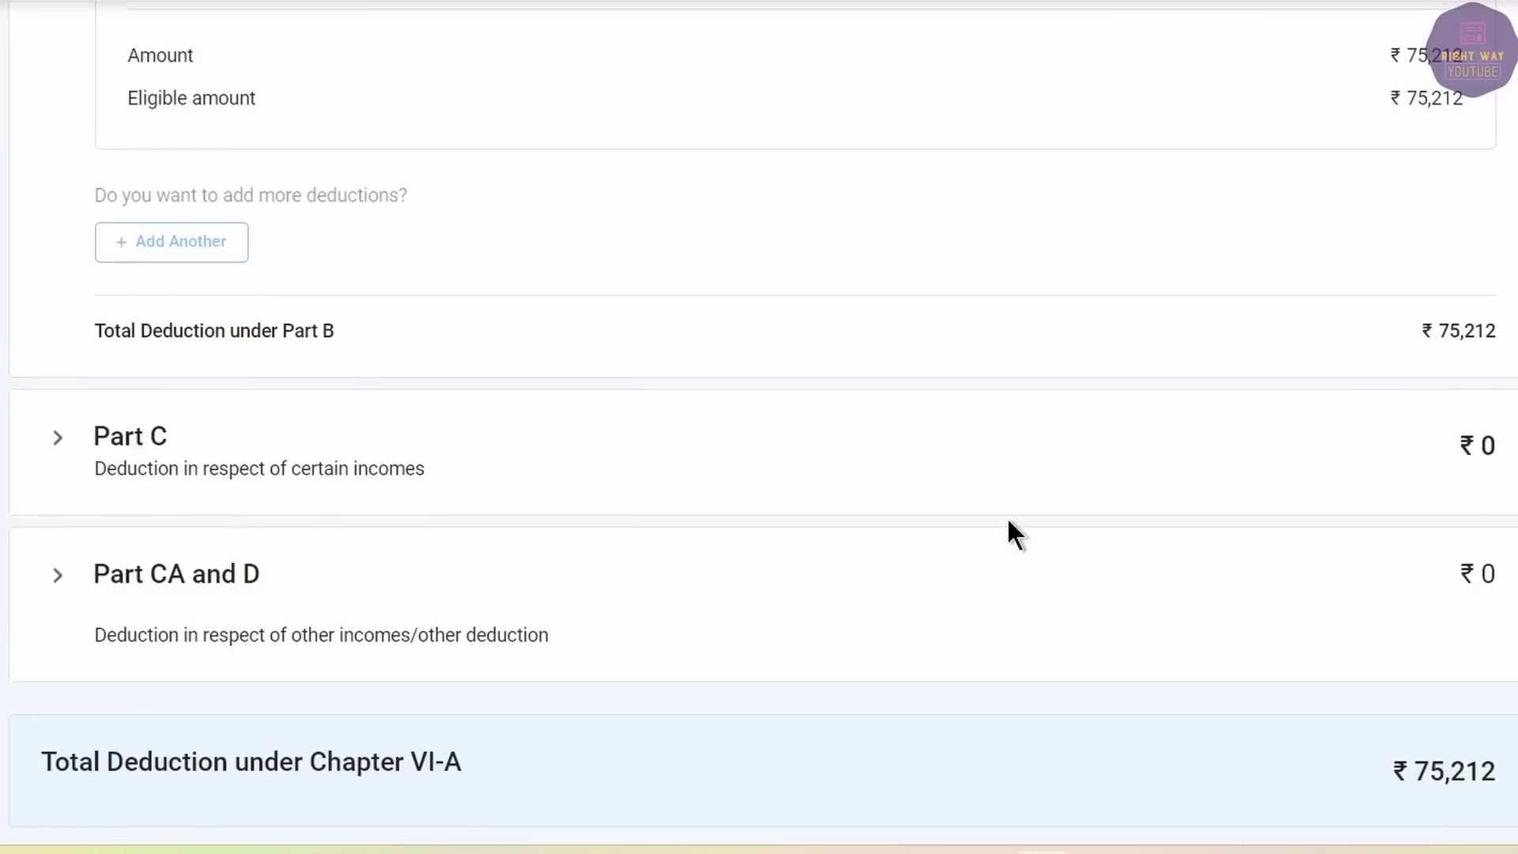
left_click(1415, 510)
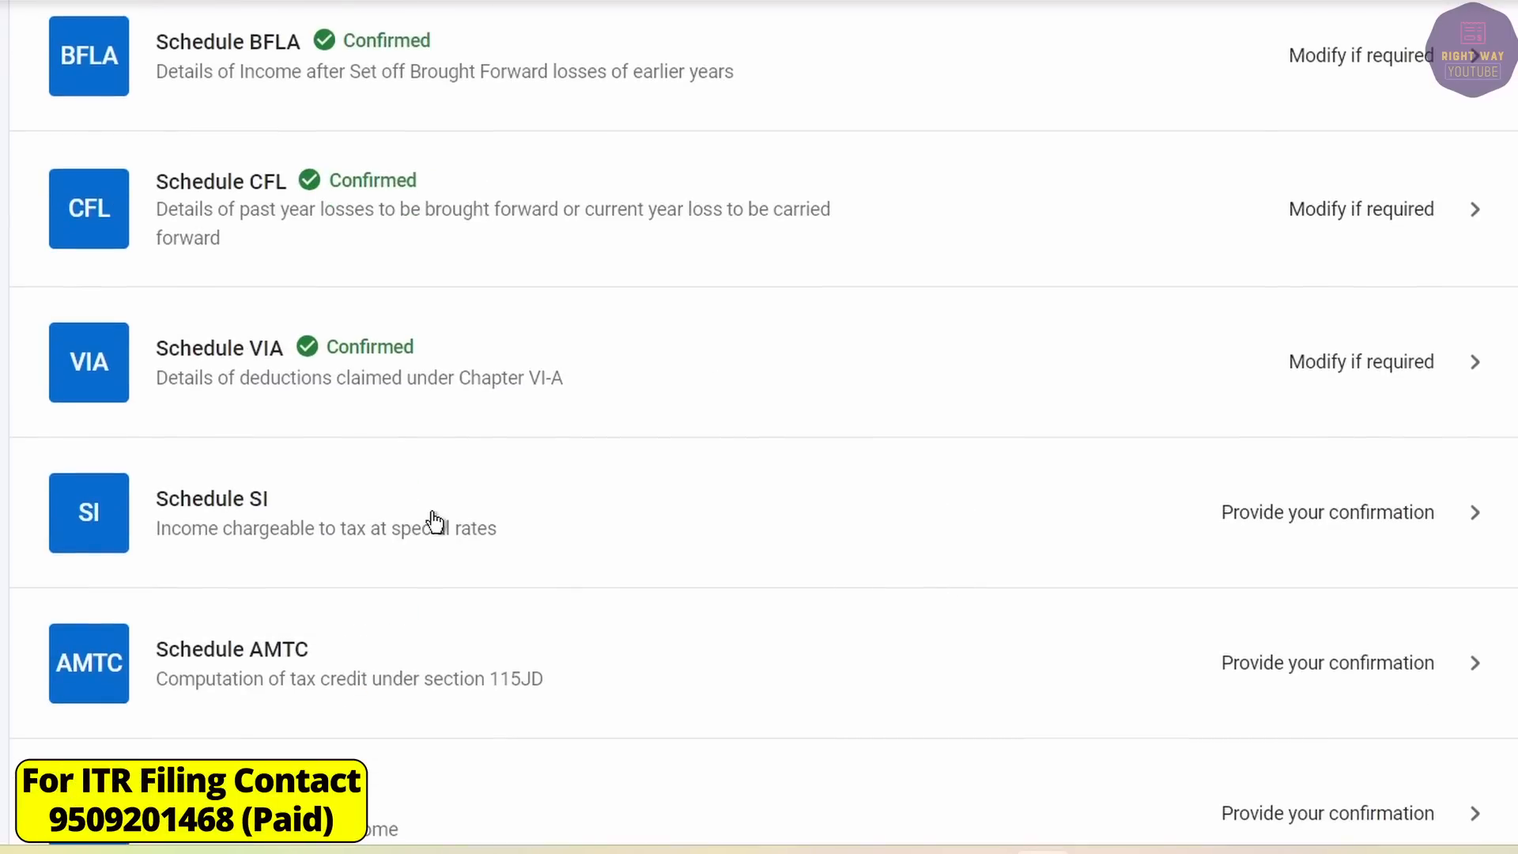
Confirm Schedule SI for special-rate income.
left_click(824, 517)
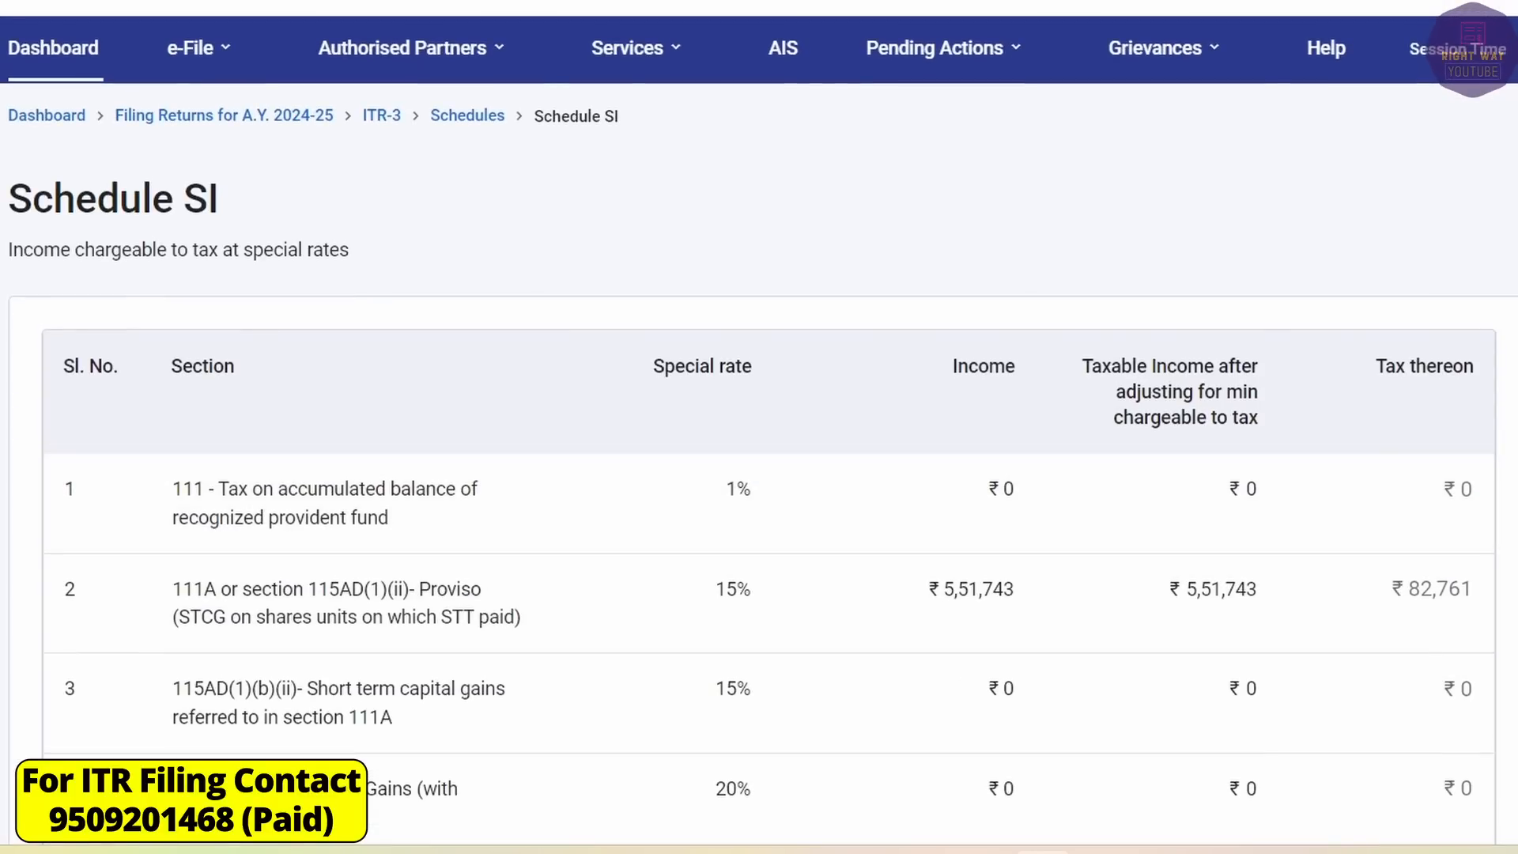
key("End")
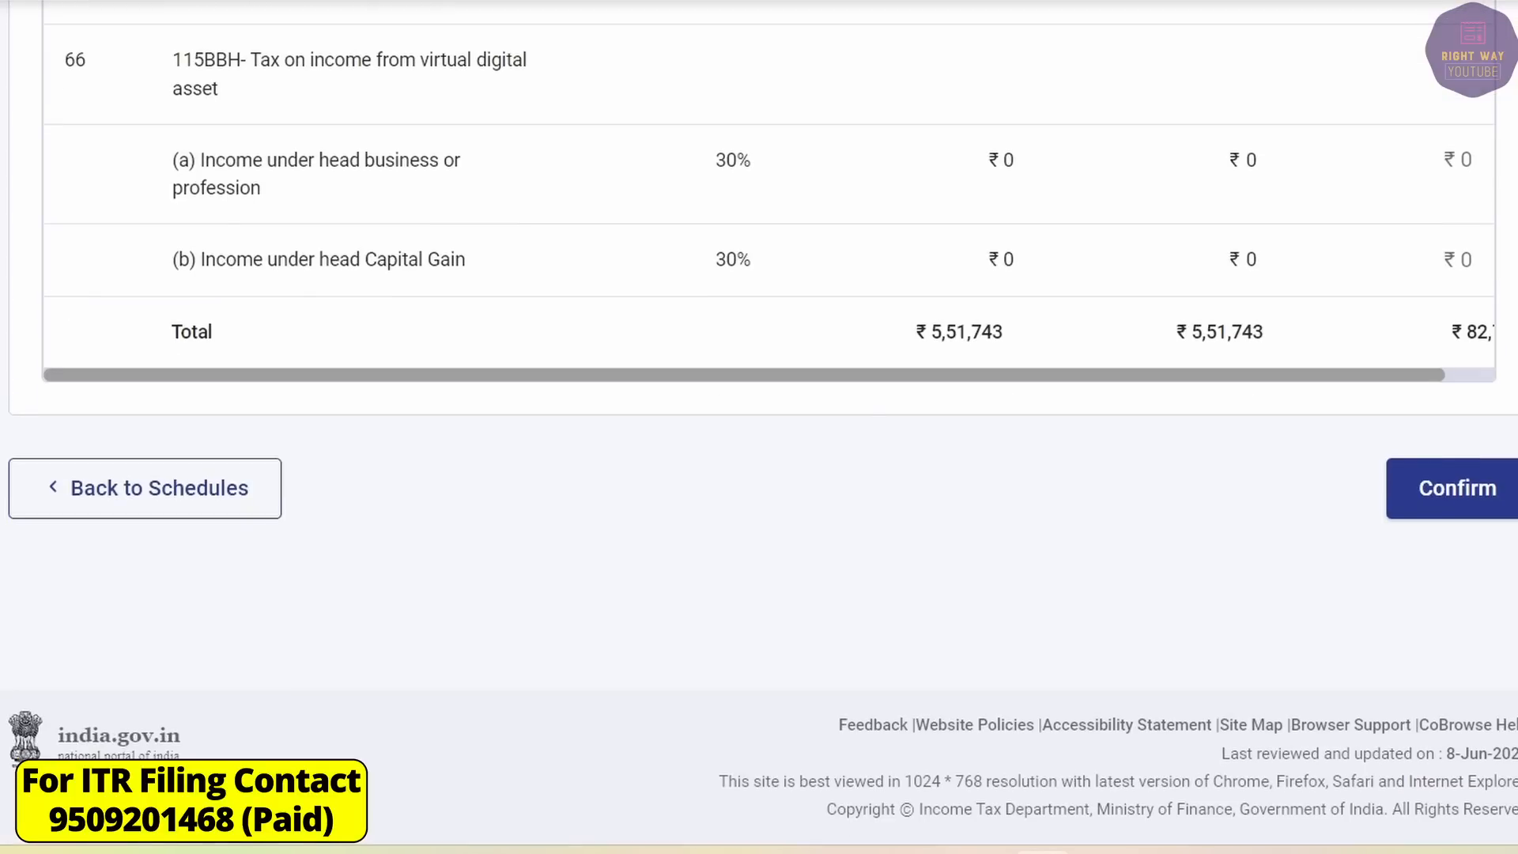
left_click(1429, 484)
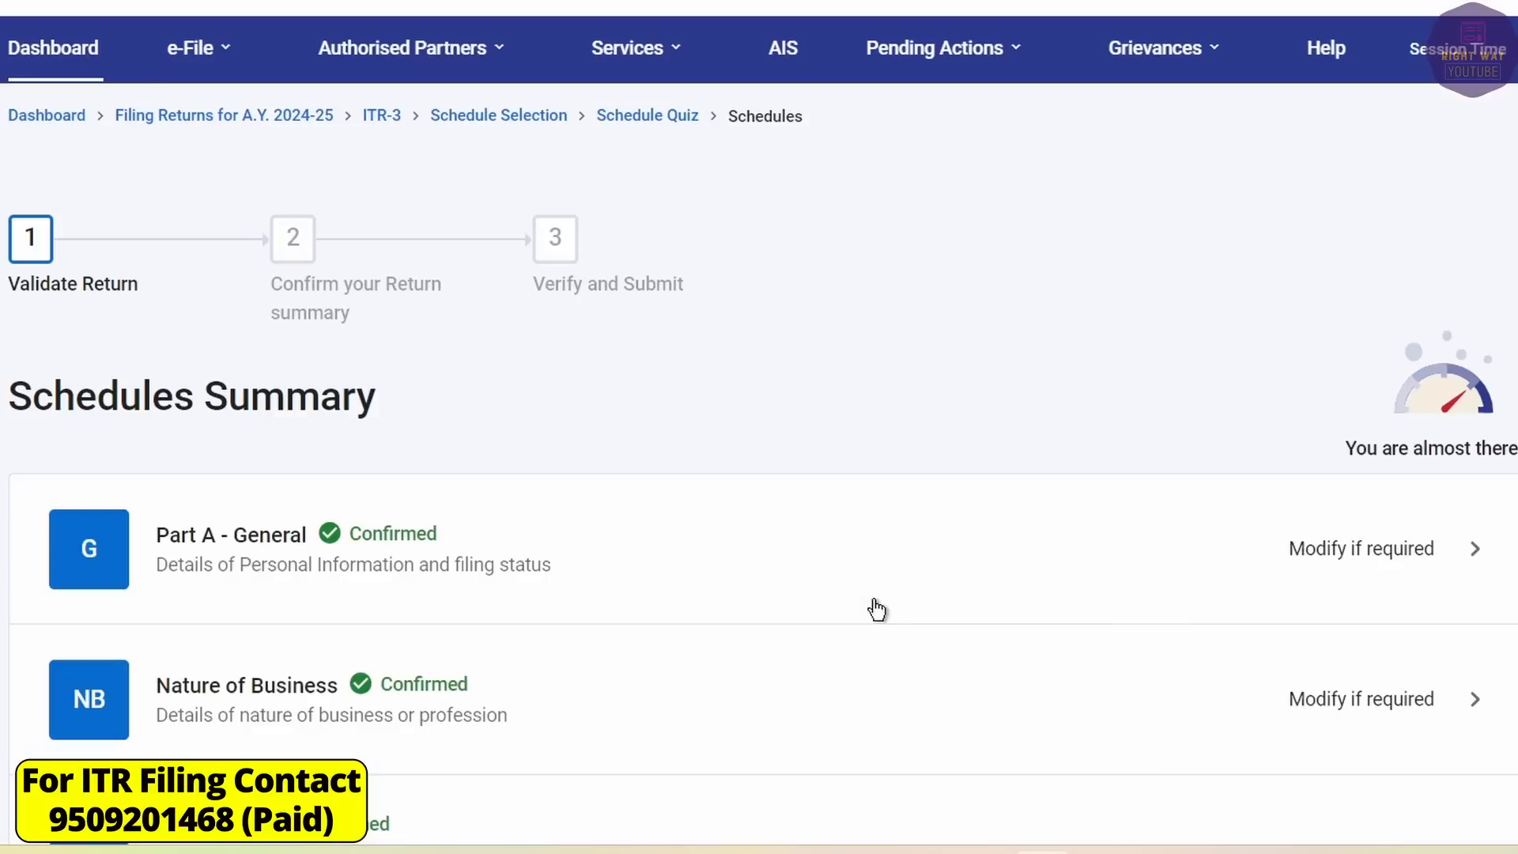
Confirm Schedule AMTC without adding any details.
key("End")
scroll(871, 595, "up", 8)
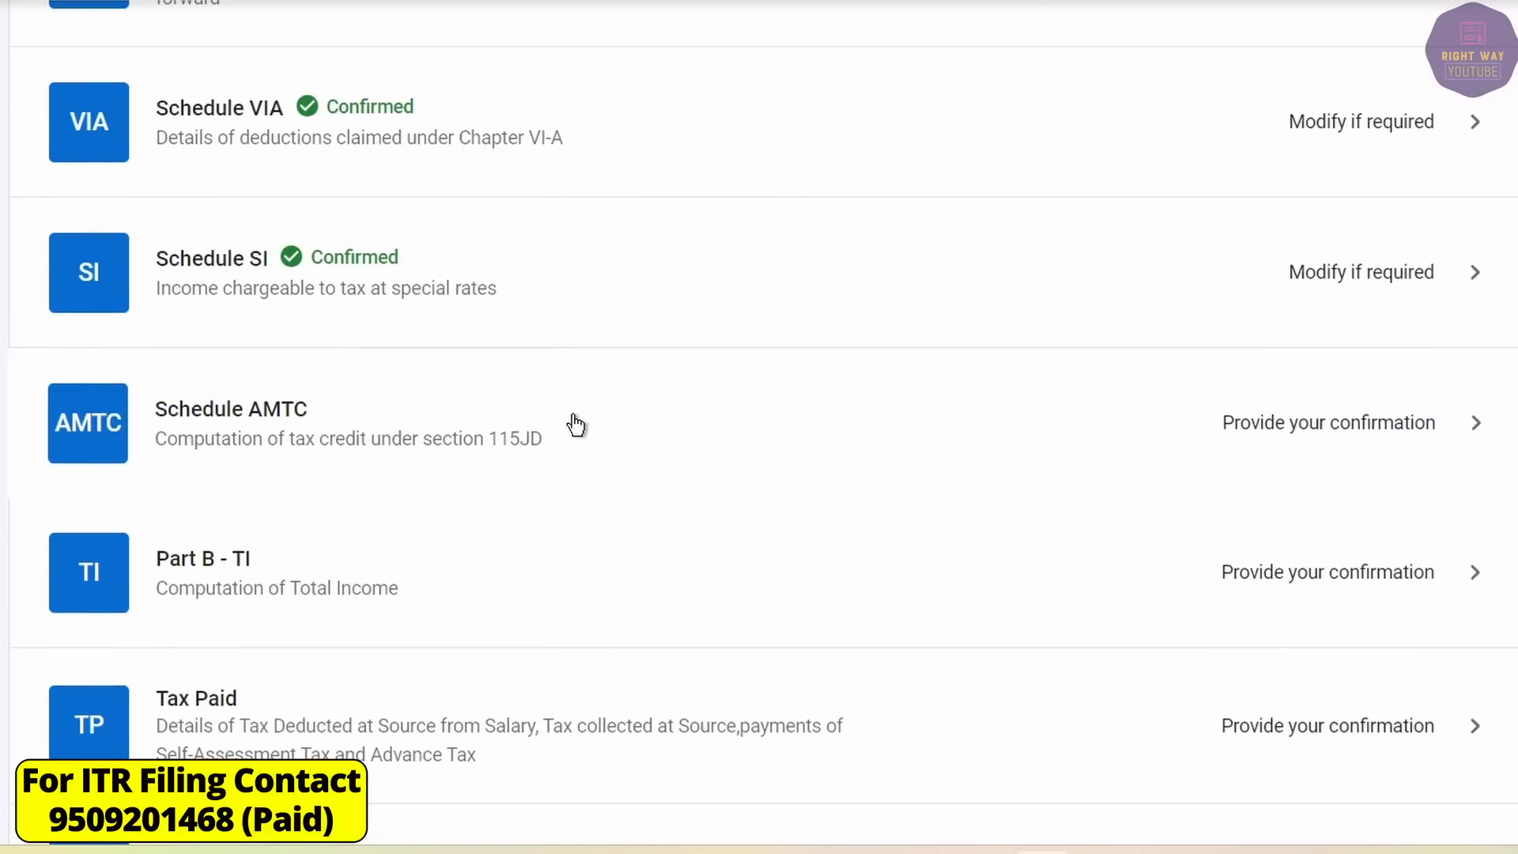
left_click(571, 425)
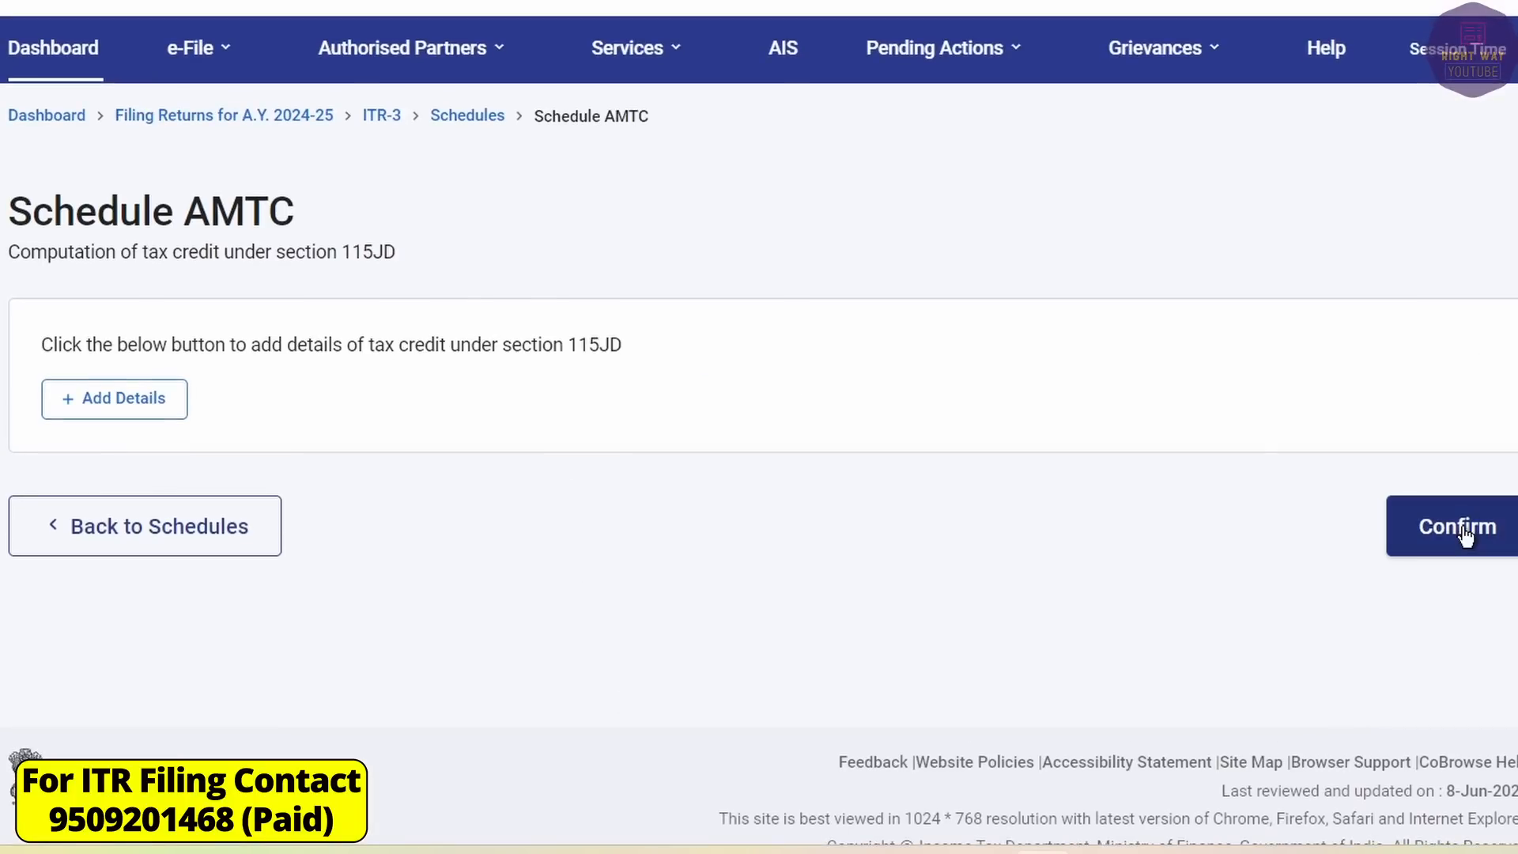
left_click(1456, 528)
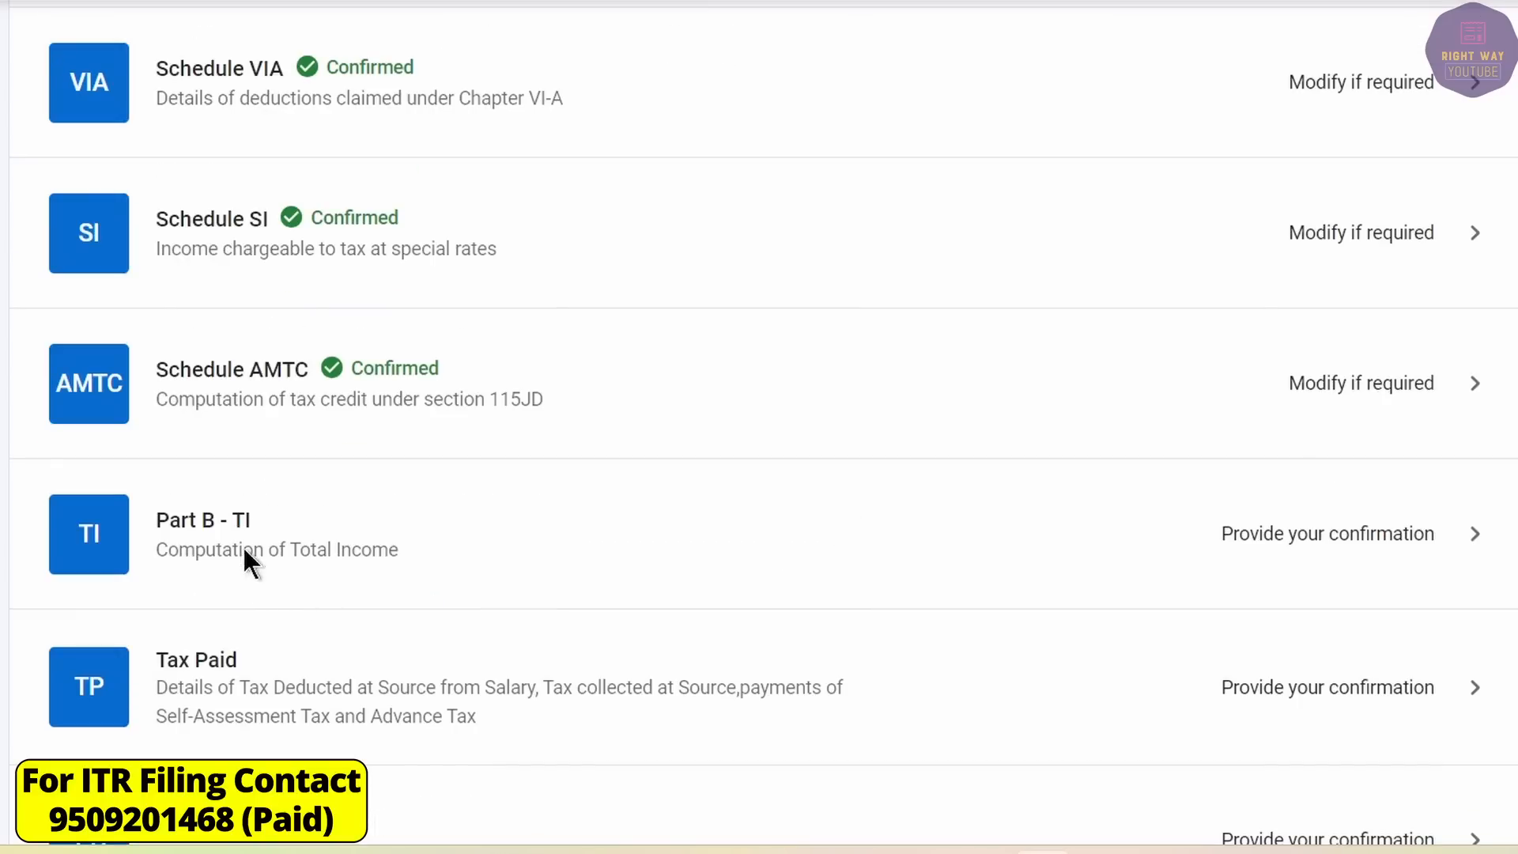
Check 5,51,743 capital gains in Part B - TI and confirm total income ₹12,28,390.
left_click(231, 523)
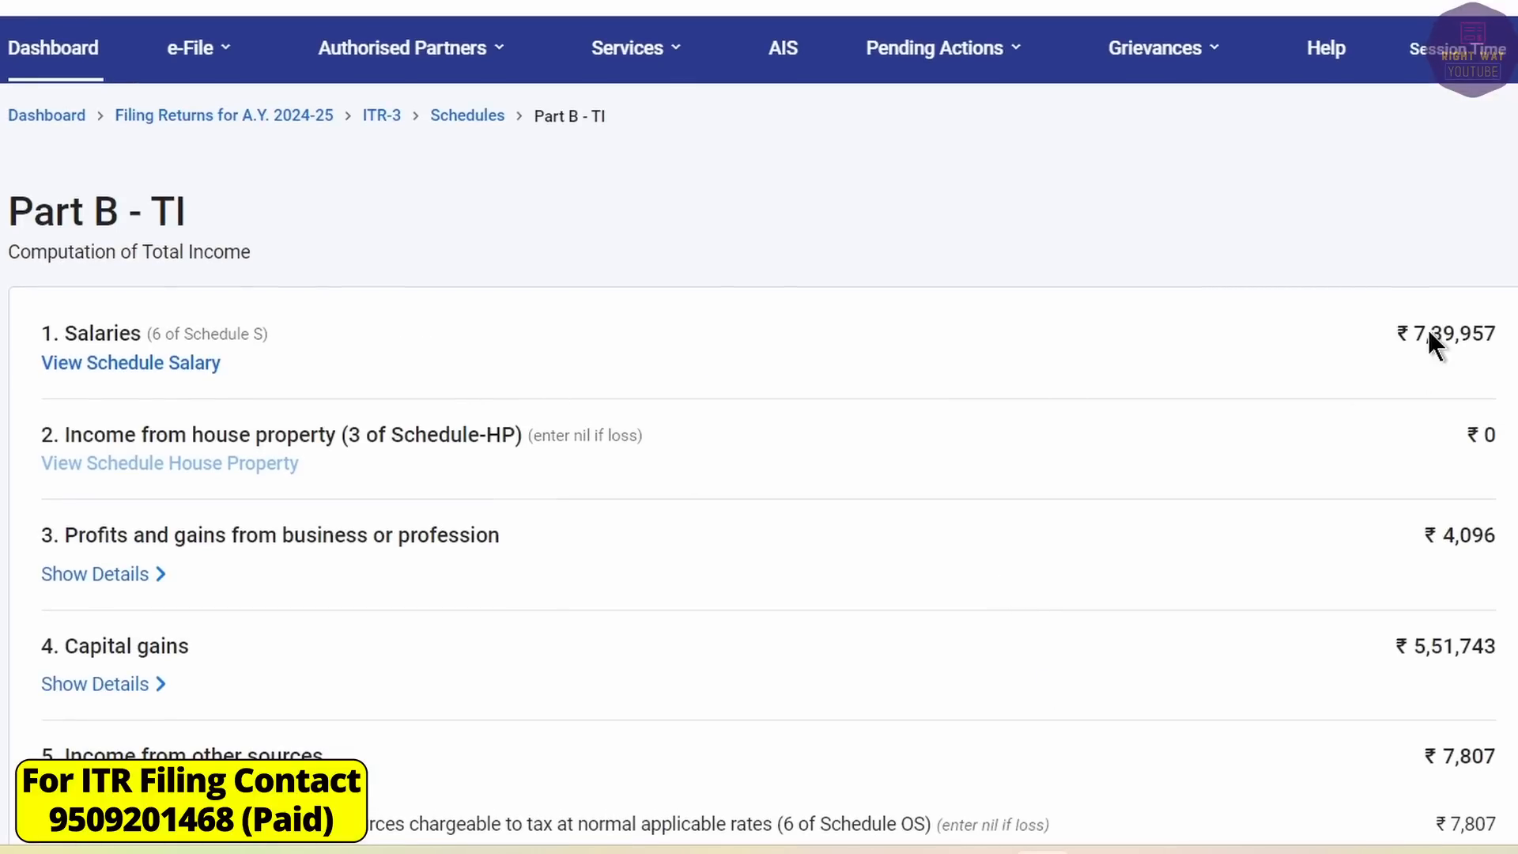
scroll(1467, 335, "down", 4)
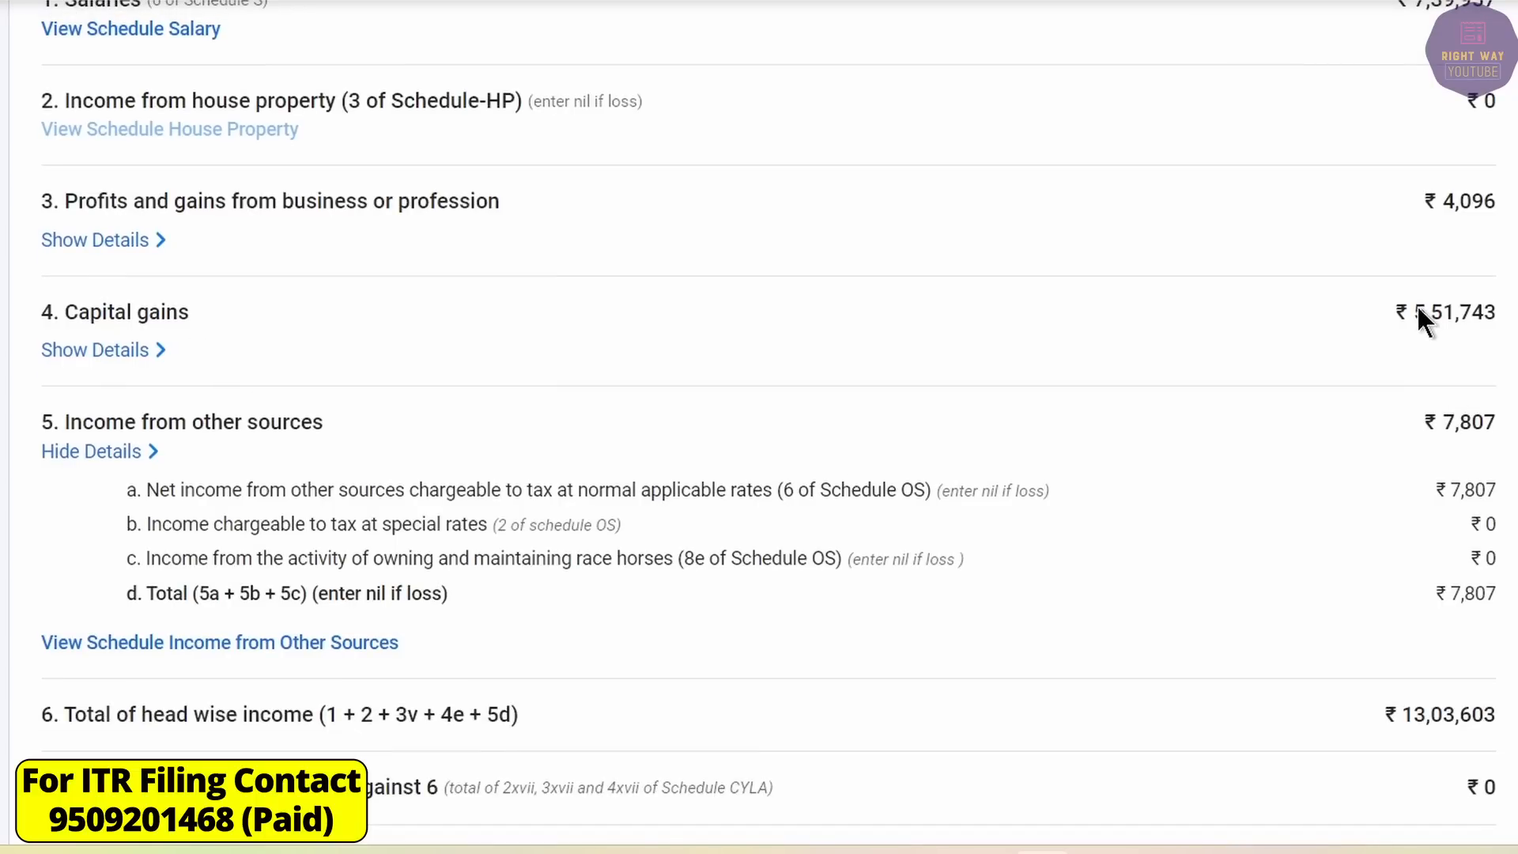
left_click_drag(1416, 304, 1500, 331)
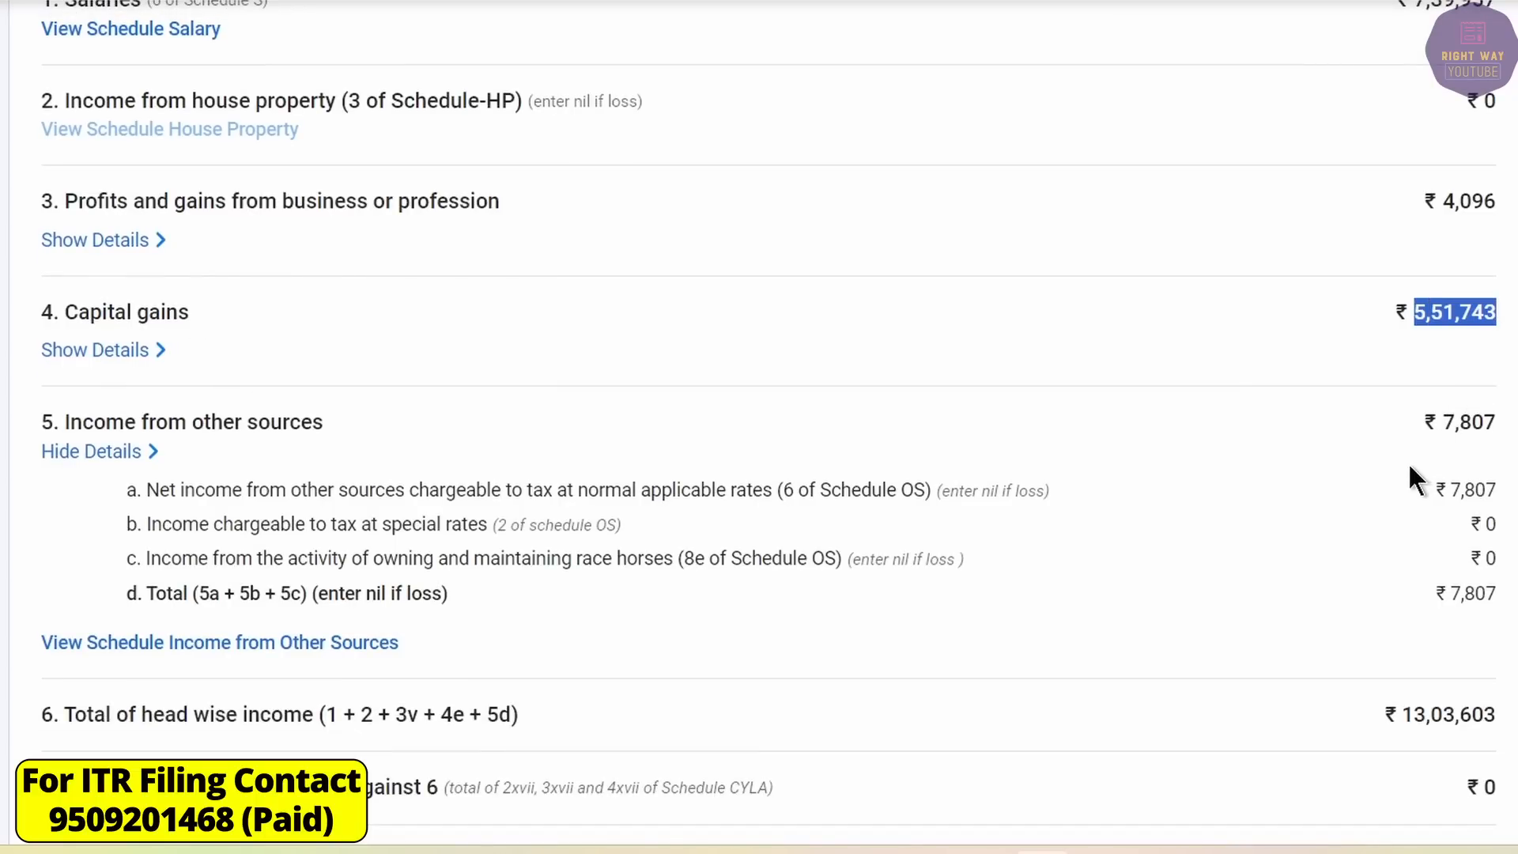
scroll(1407, 466, "down", 15)
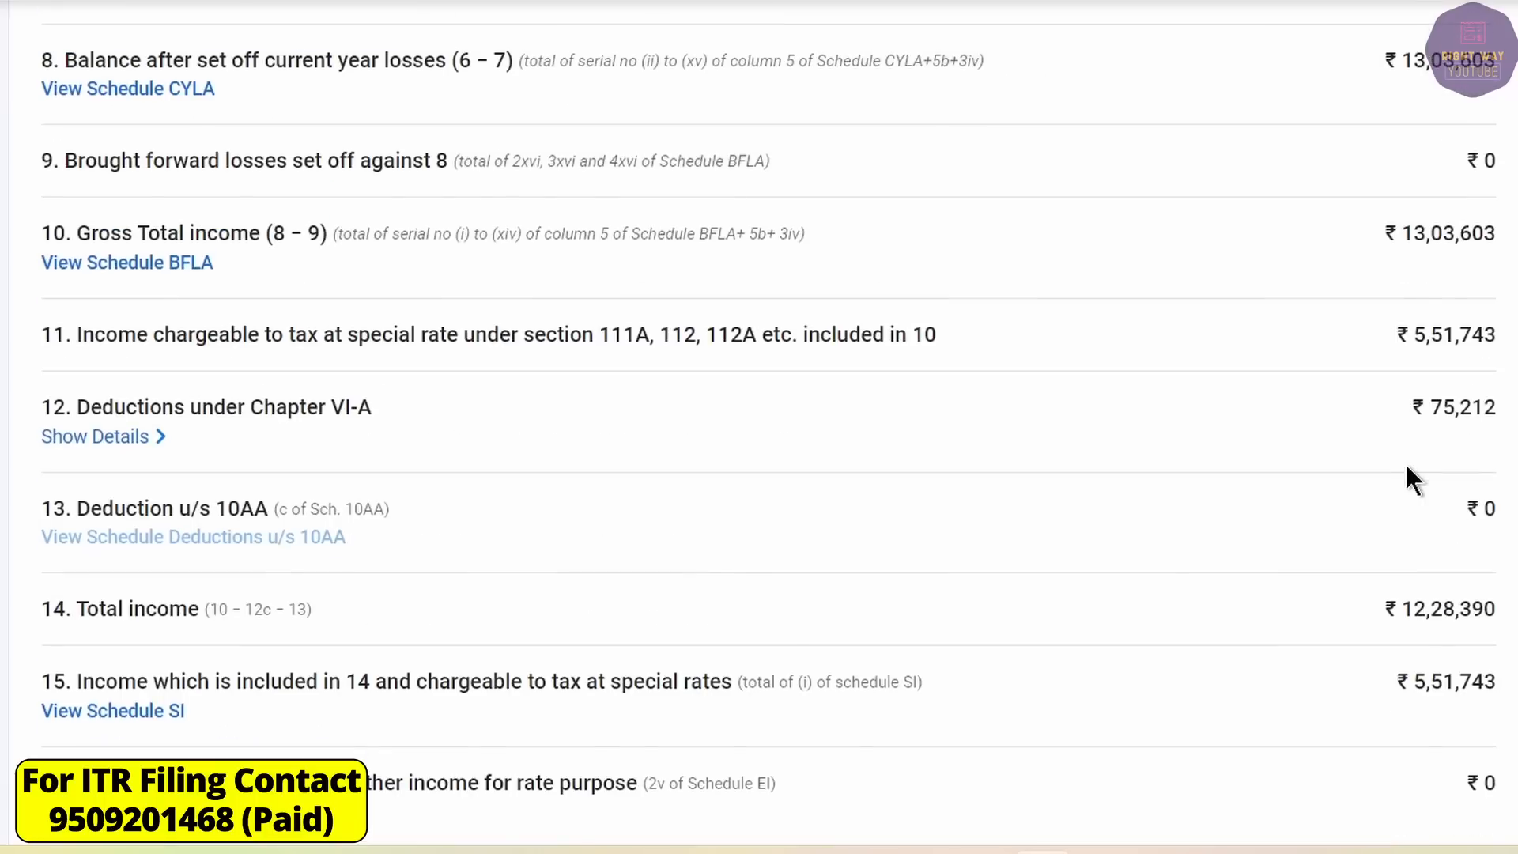
scroll(1401, 463, "down", 3)
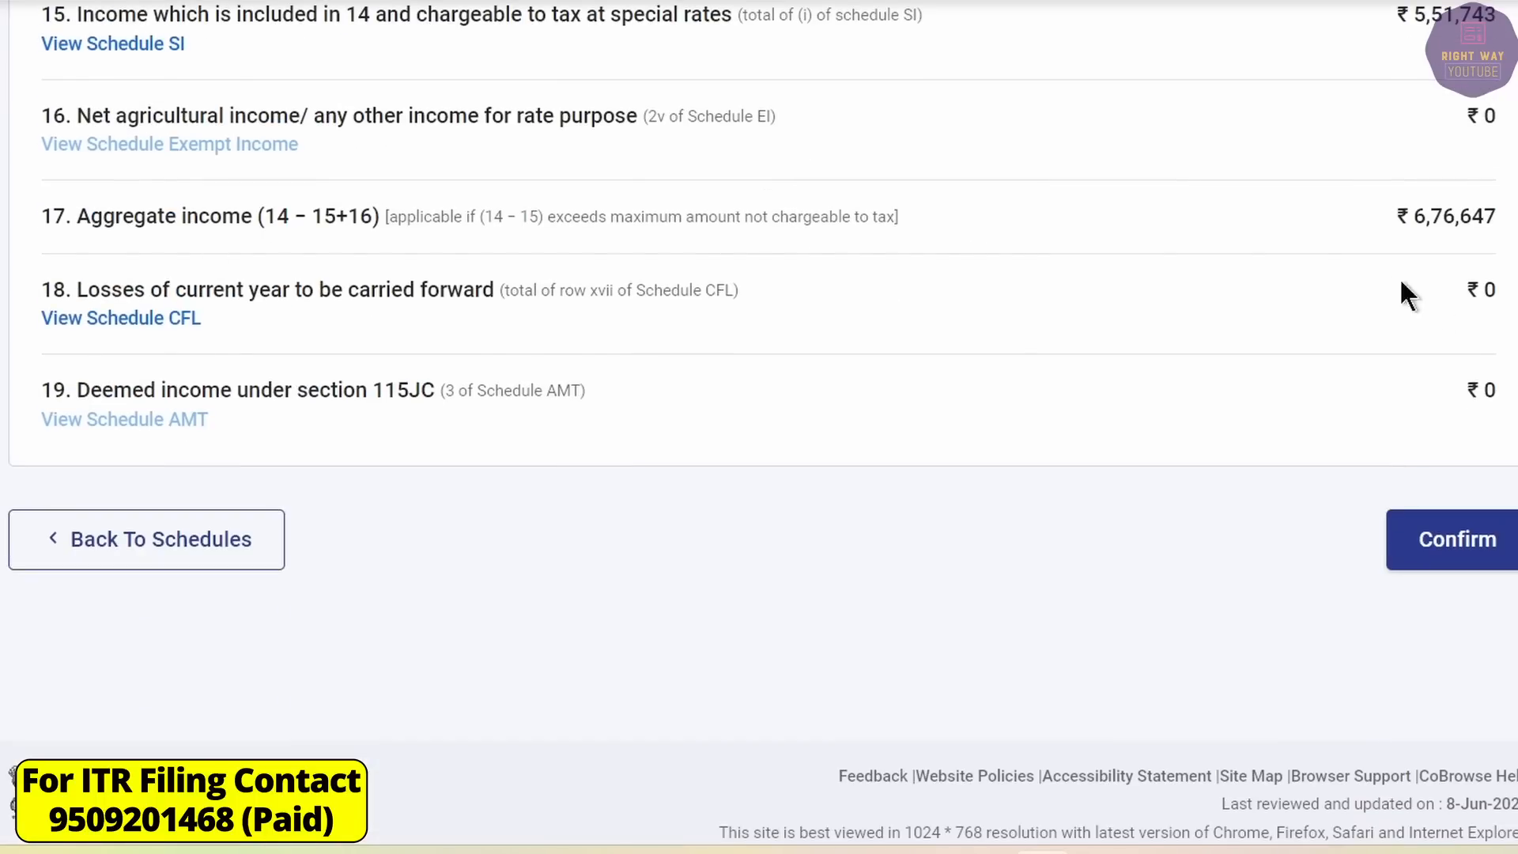
left_click(1452, 538)
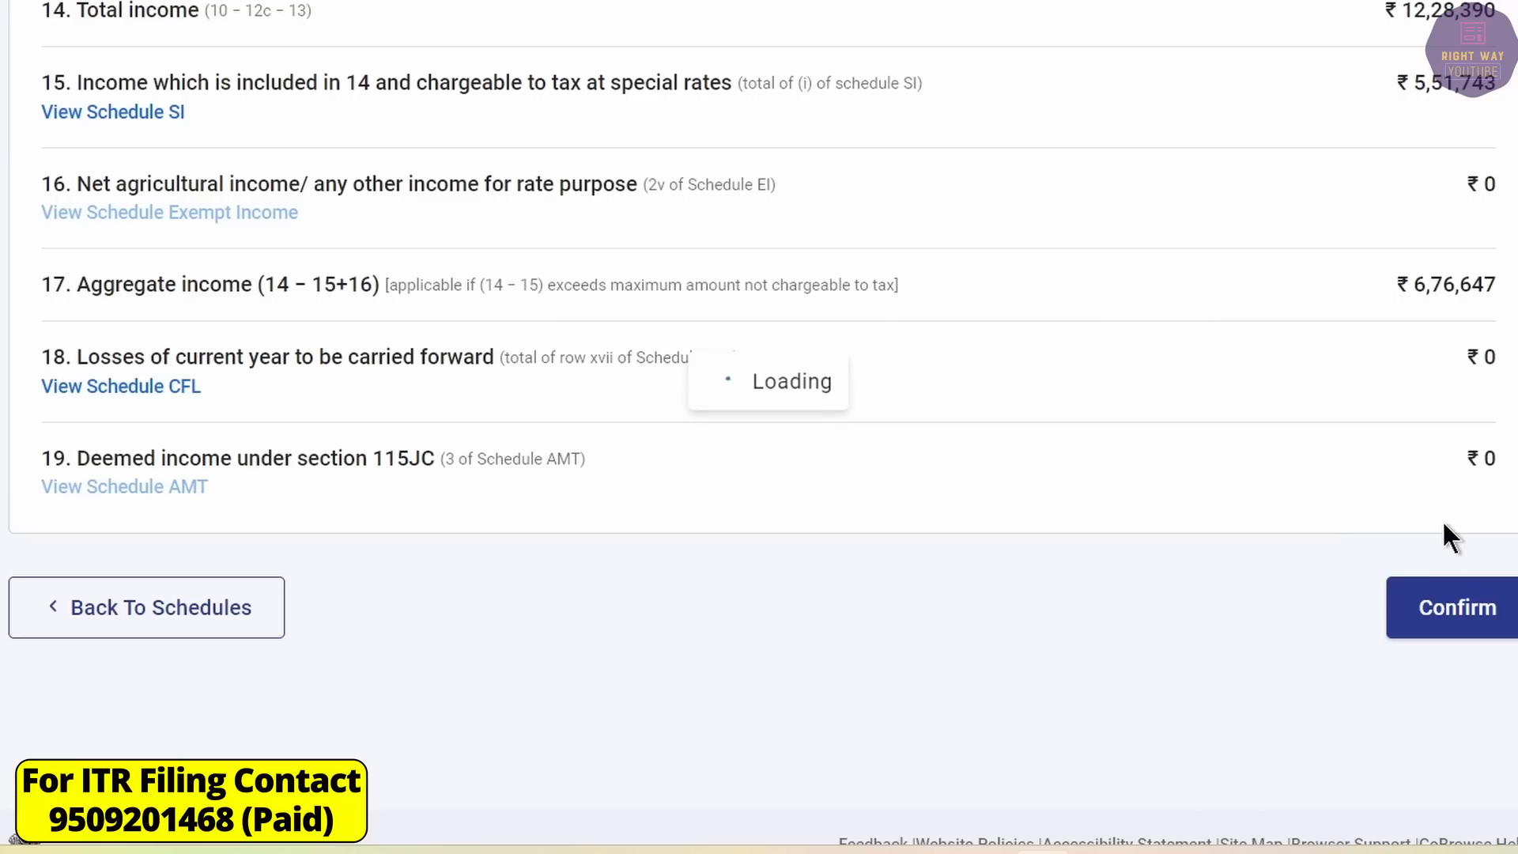
scroll(1017, 585, "up", 9)
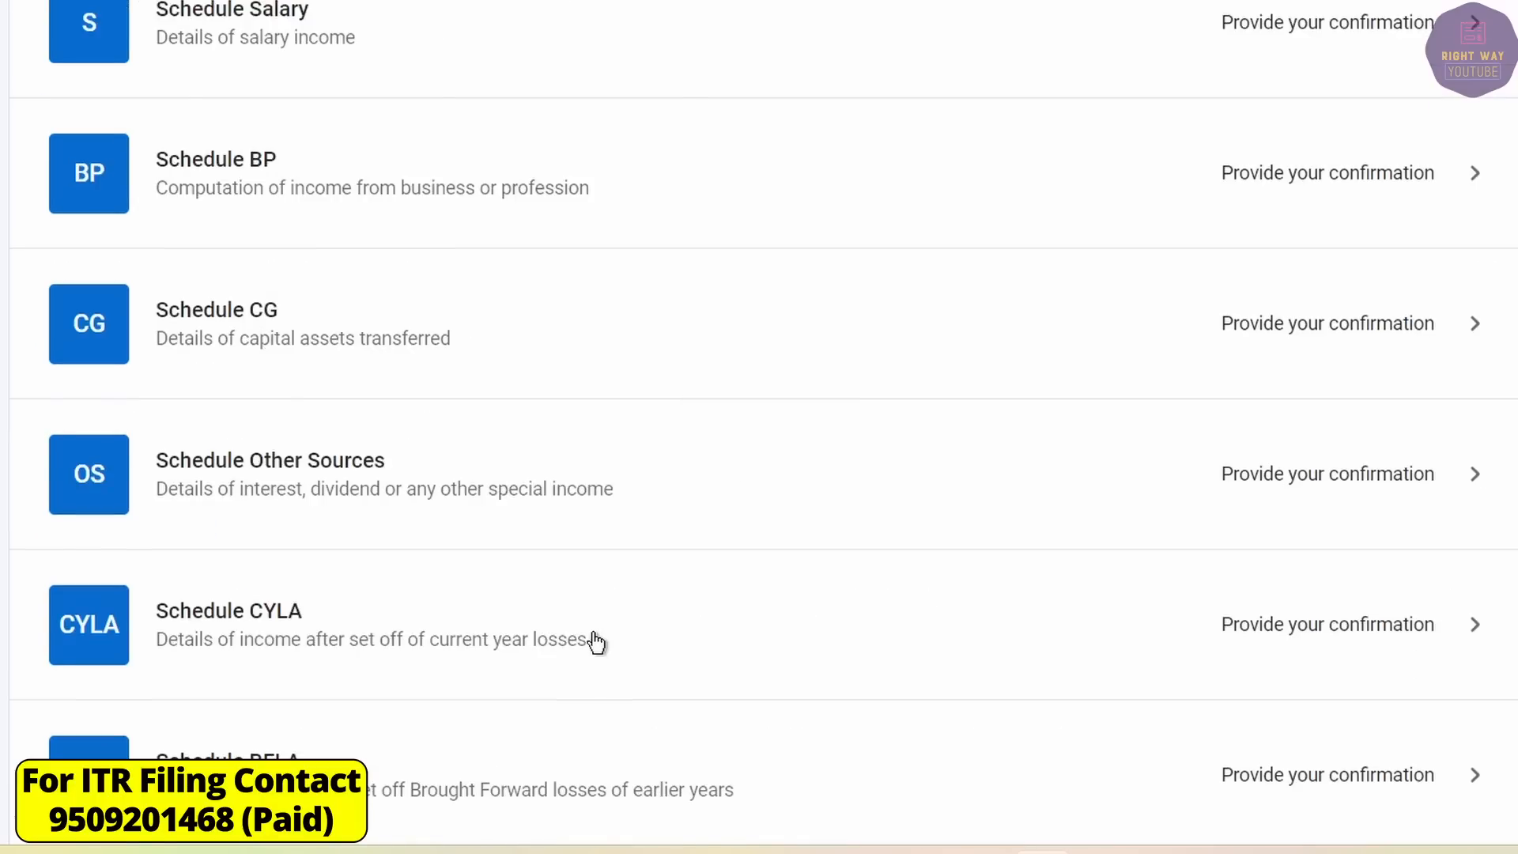
scroll(595, 642, "down", 20)
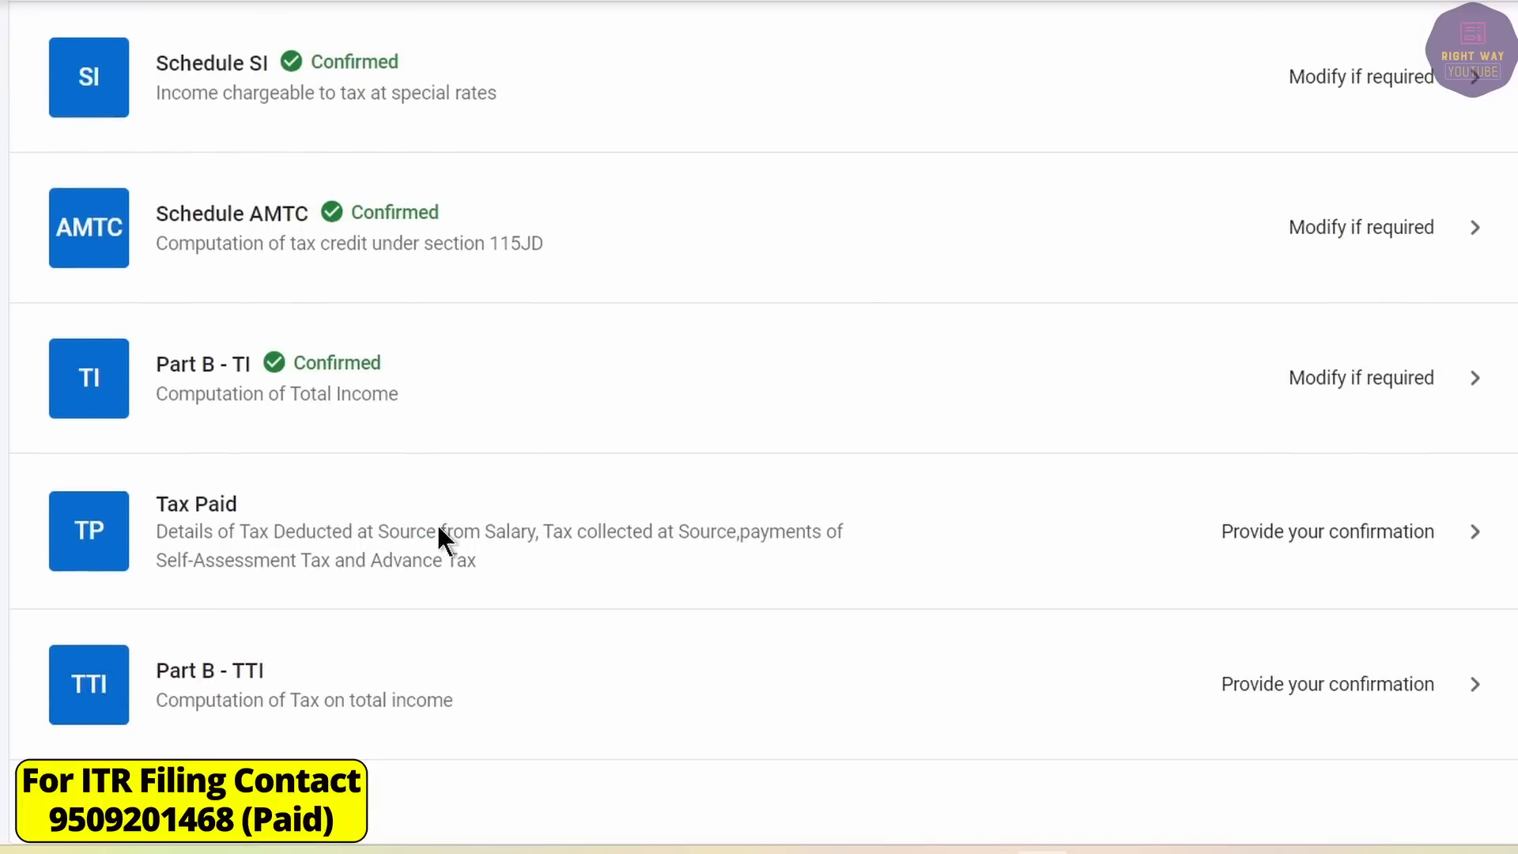
Open Tax Paid and find gross salary 819079 and tax 36018 in Form 16.
left_click(675, 534)
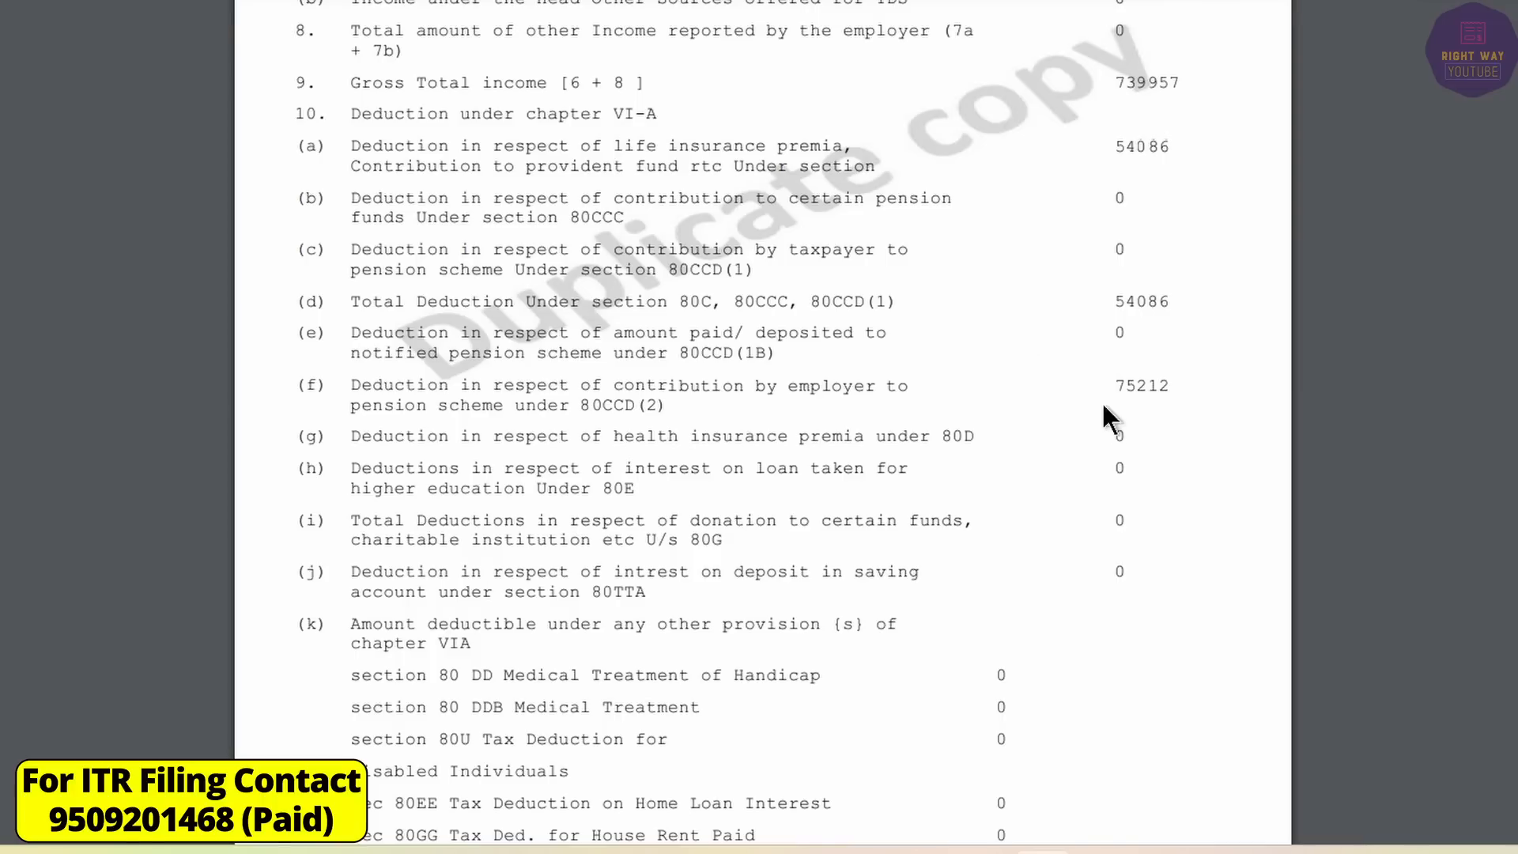
scroll(1103, 407, "down", 10)
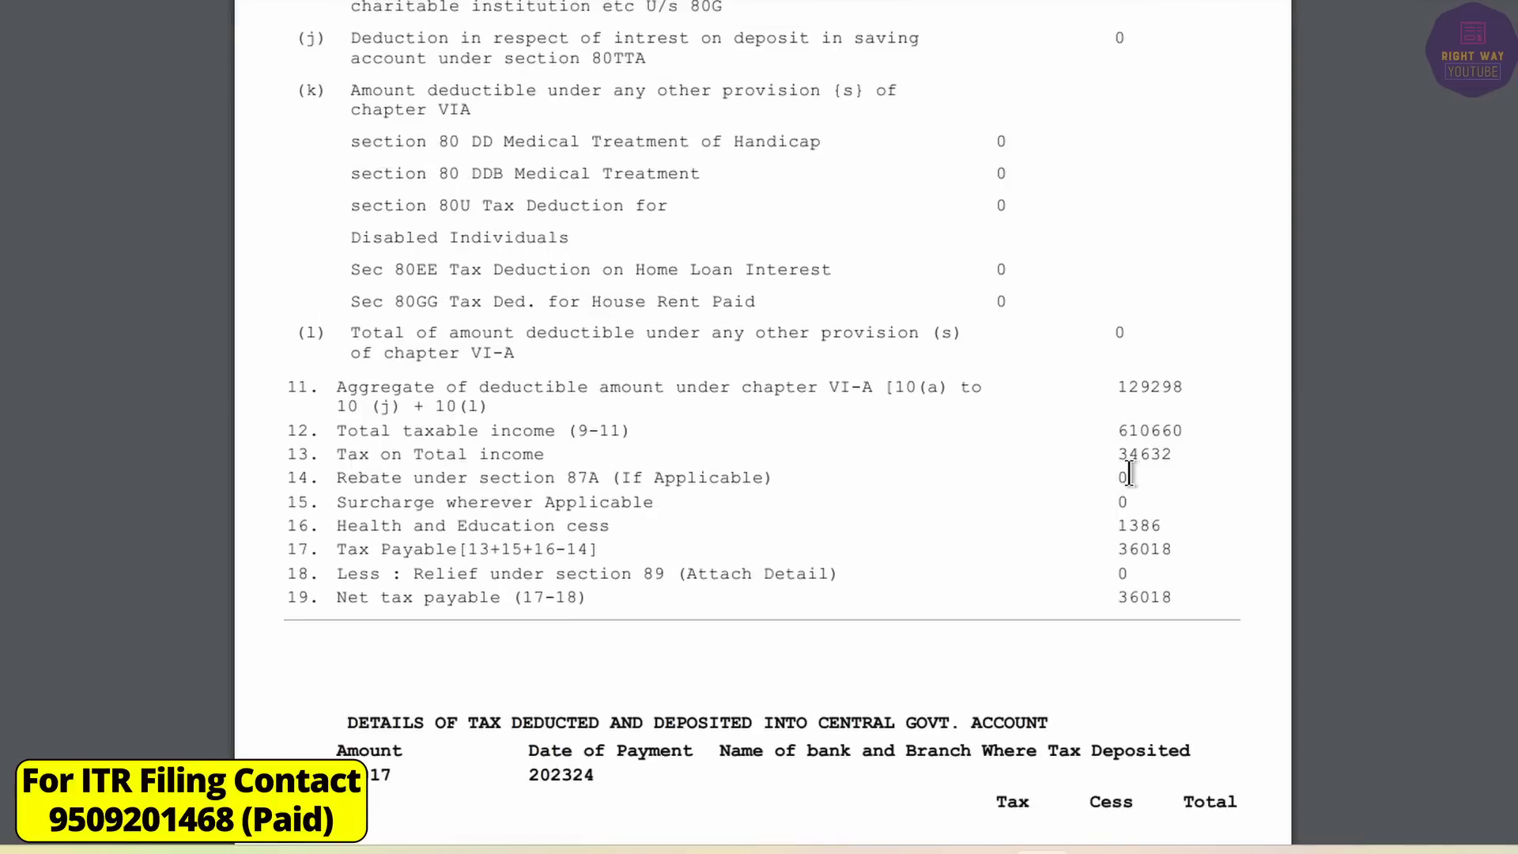
scroll(1123, 475, "up", 3)
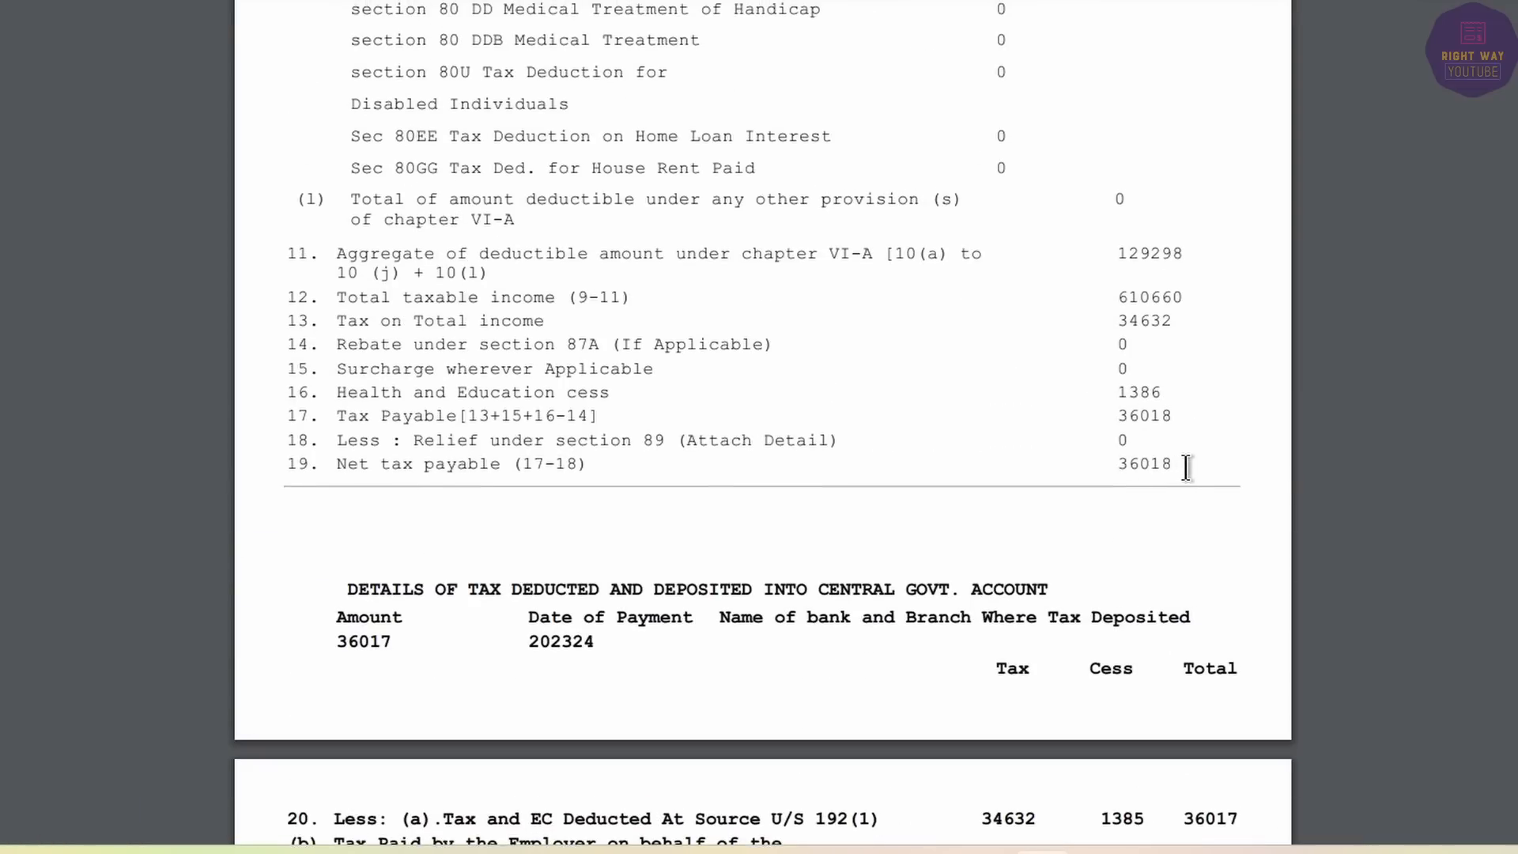
left_click_drag(1180, 467, 1103, 466)
left_click(1159, 460)
scroll(1159, 462, "up", 15)
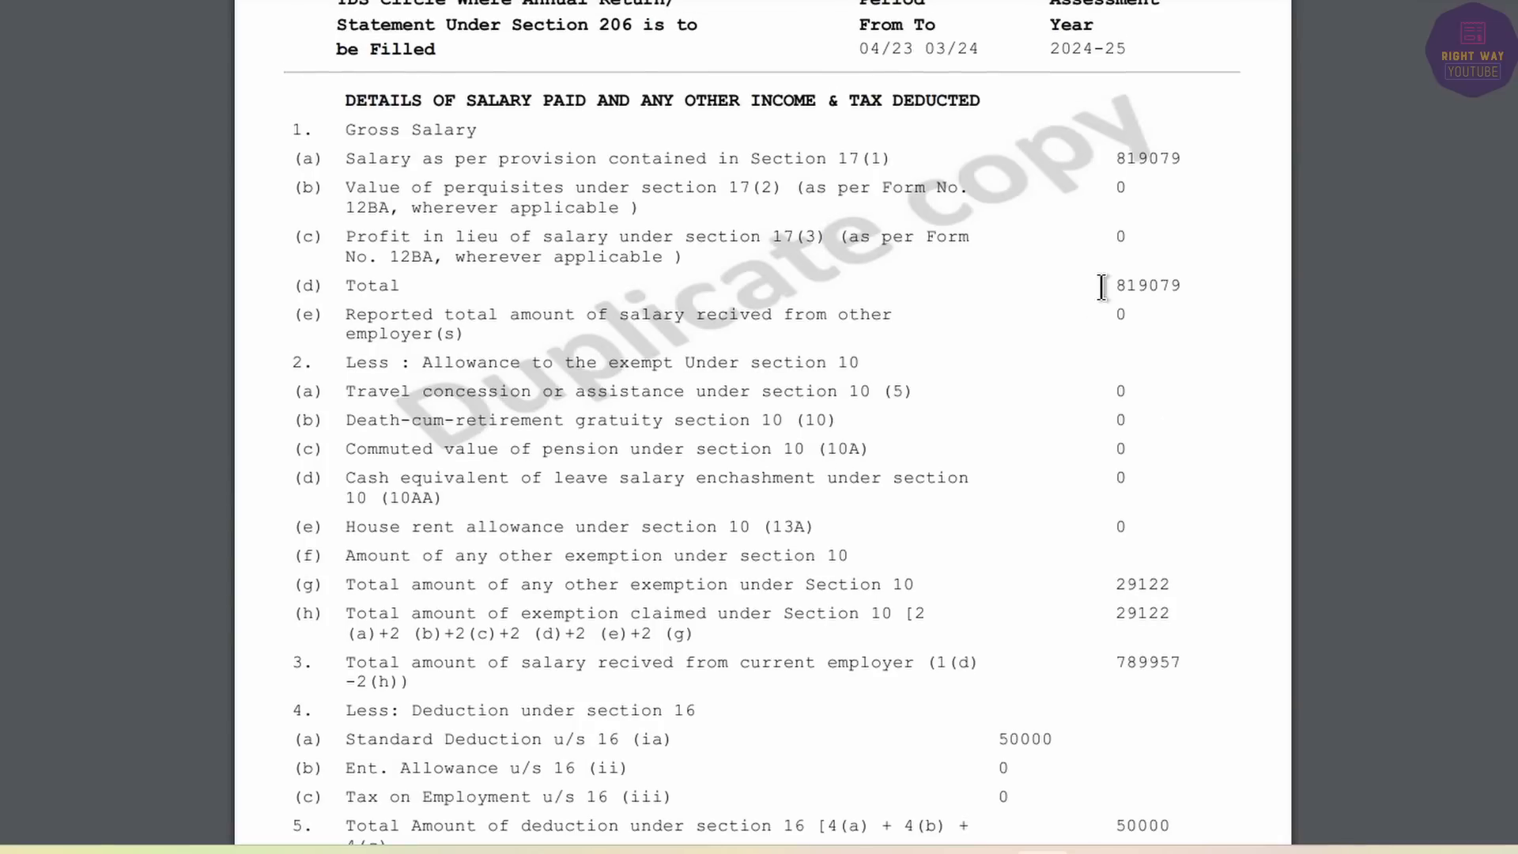
left_click_drag(1102, 286, 1201, 288)
left_click(1201, 288)
key("ctrl+Tab")
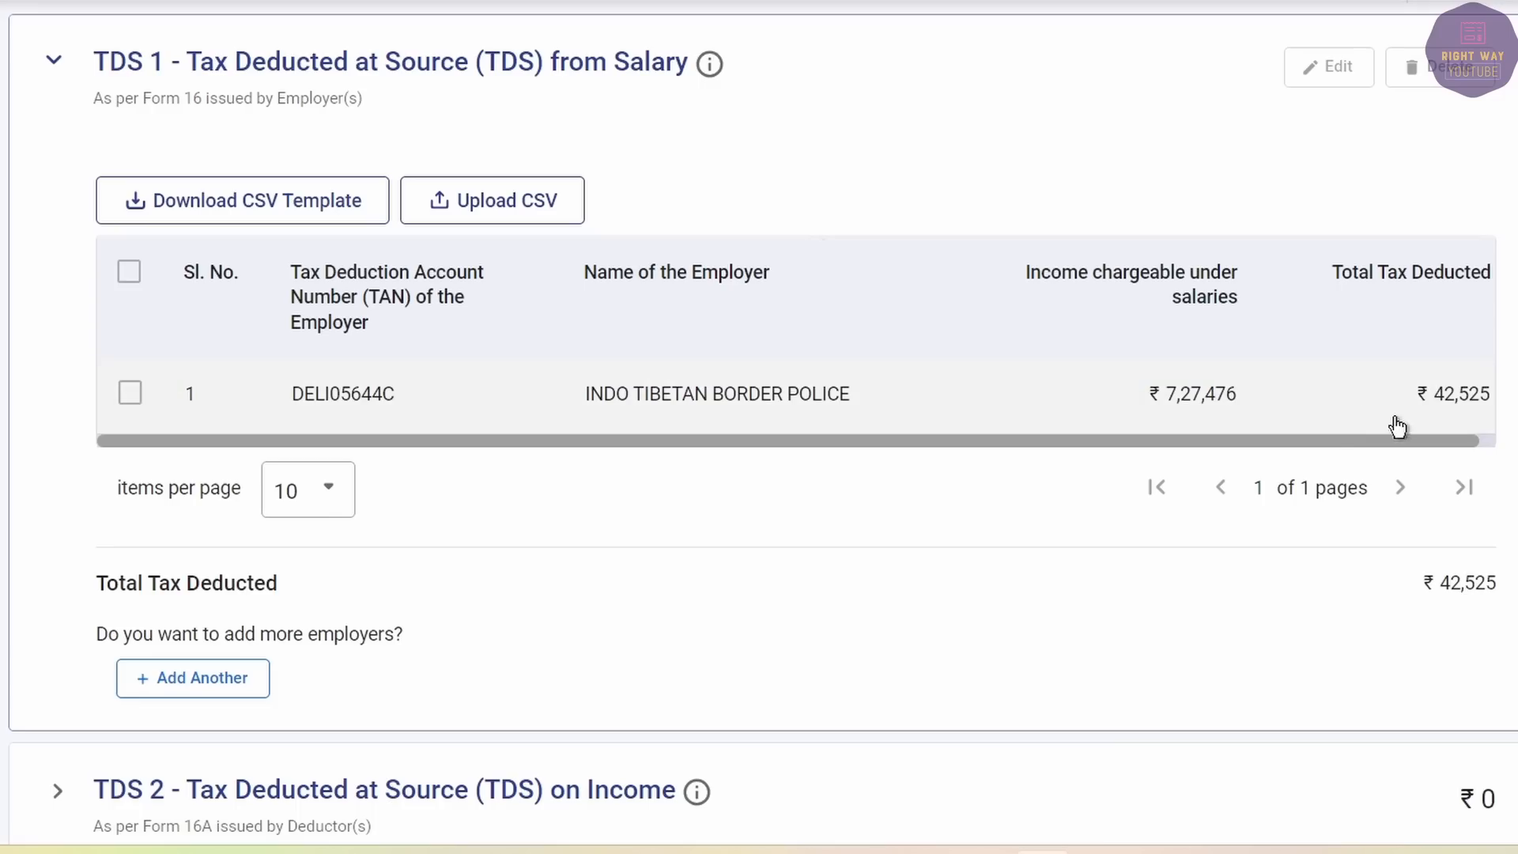
Edit the employer's TDS 1 row, setting salary income to 8,19,079.
left_click(131, 393)
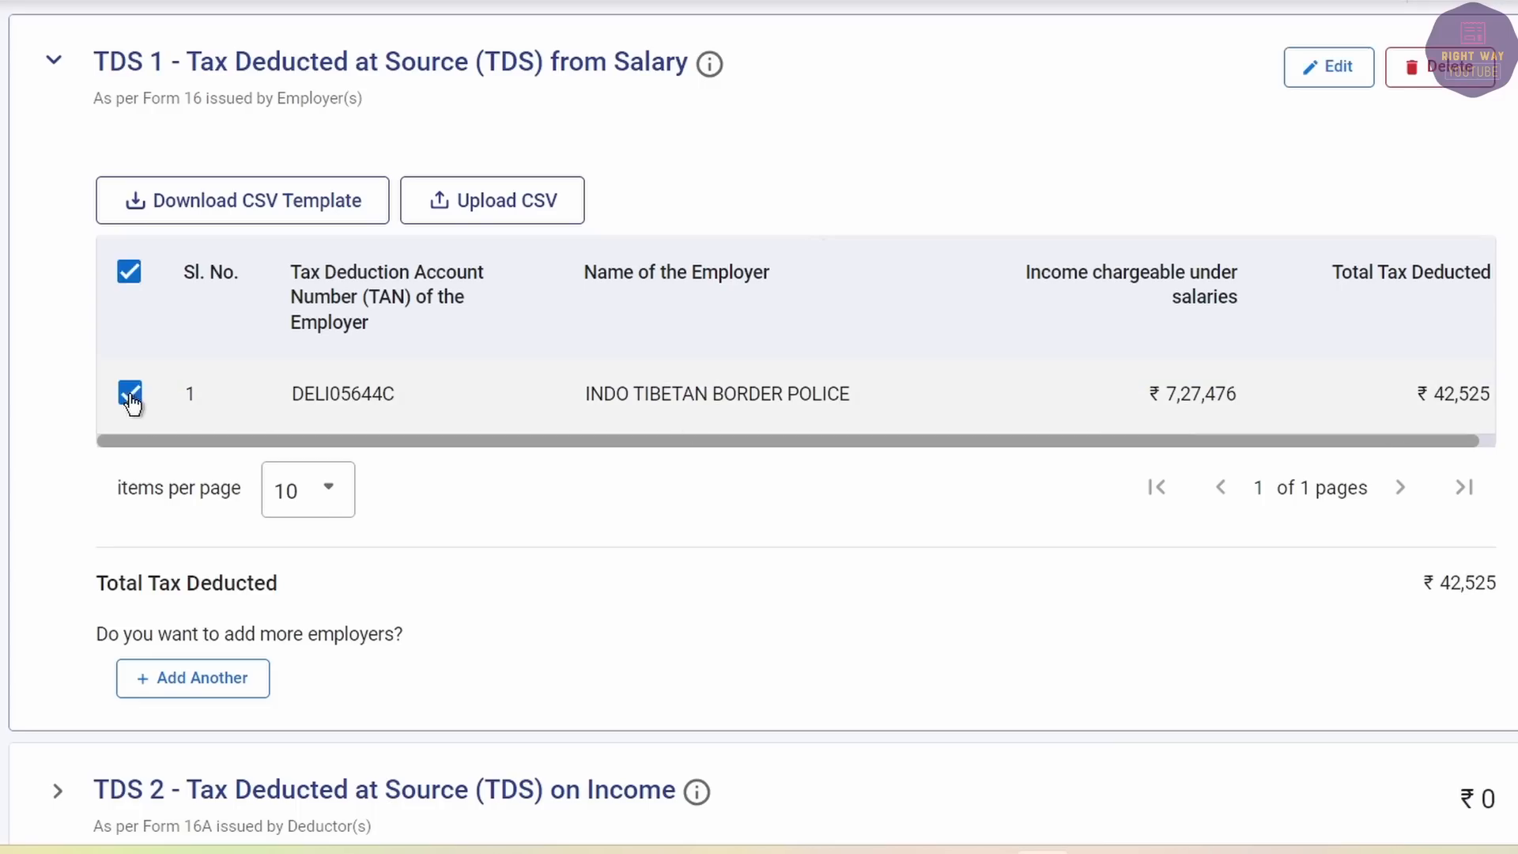
left_click(1336, 69)
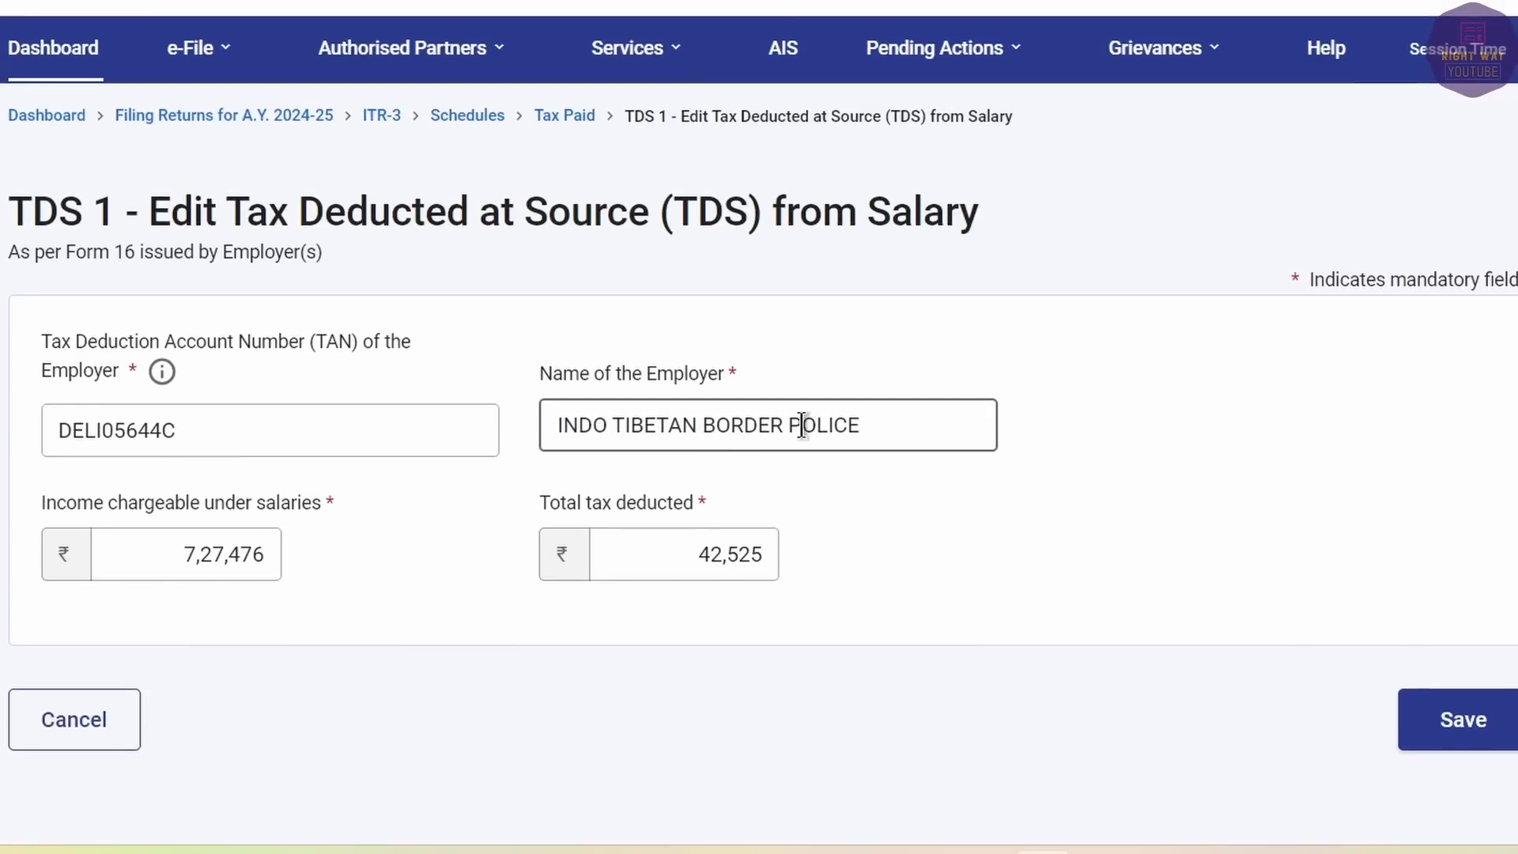
key("ctrl+Tab")
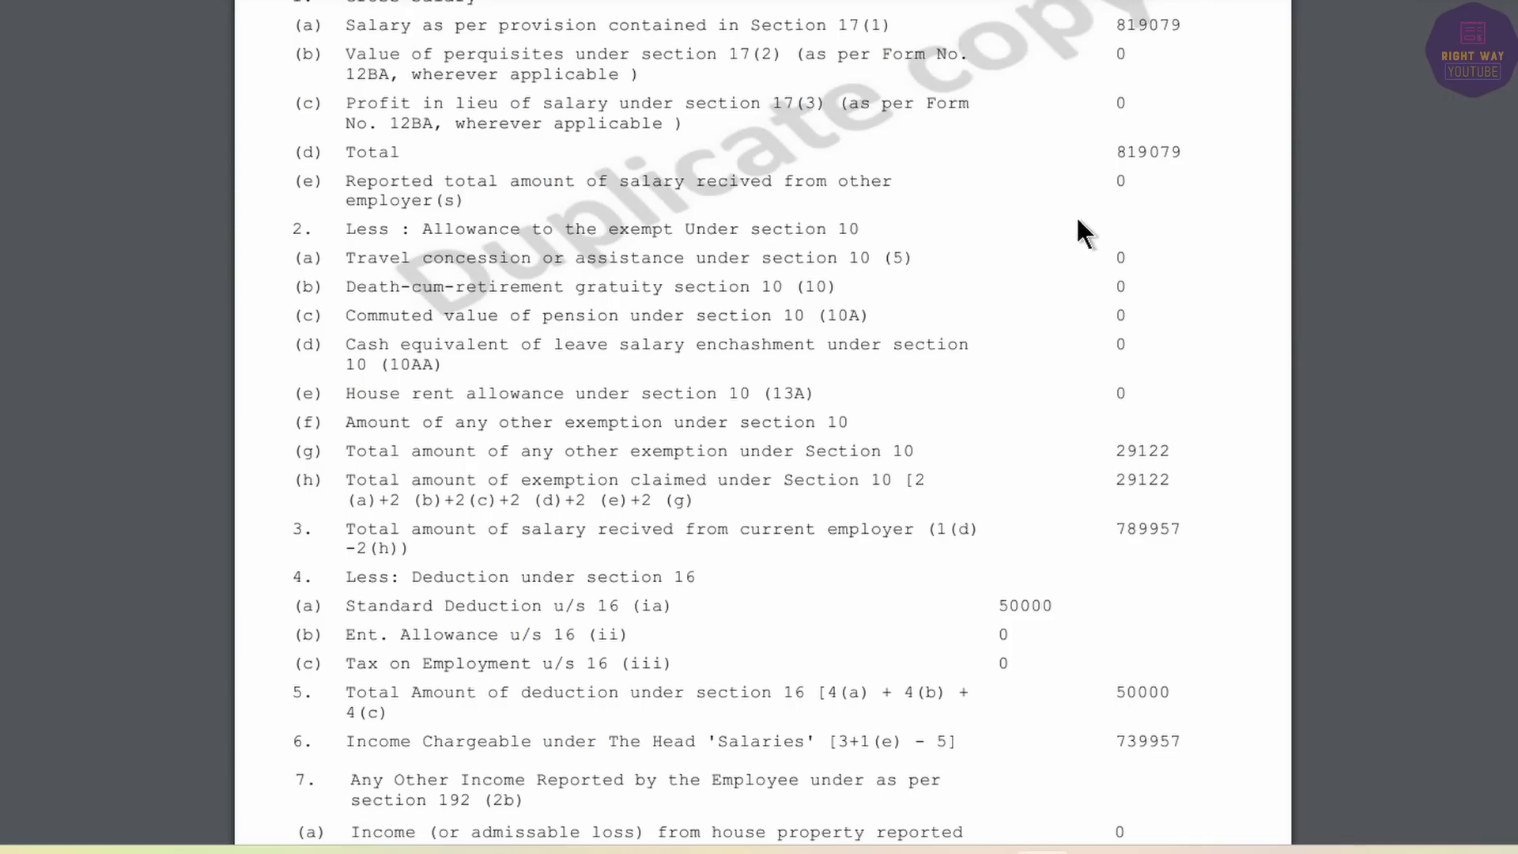
key("ctrl+Tab")
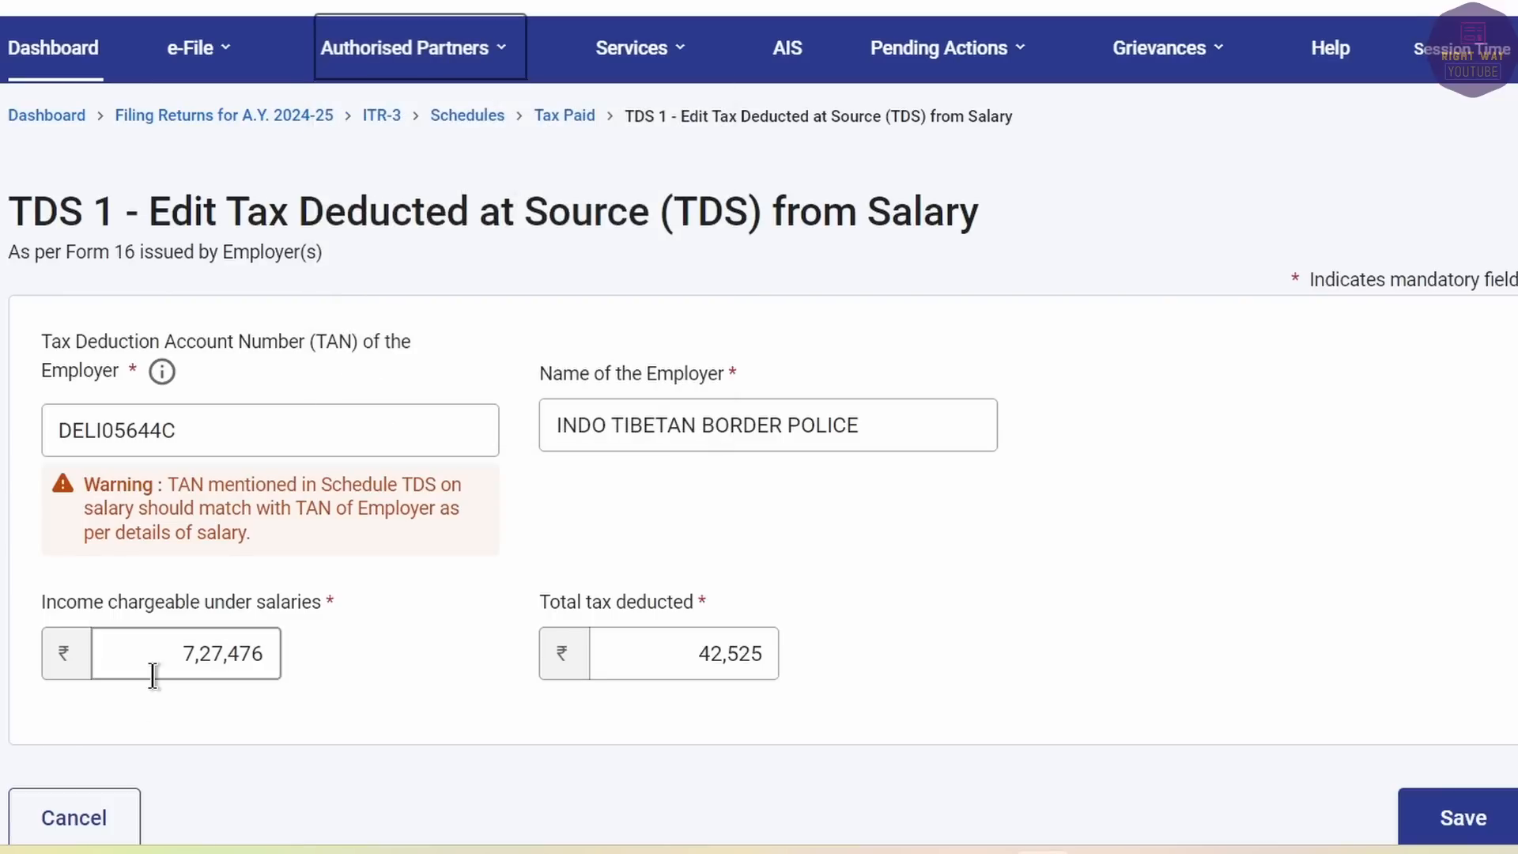
left_click_drag(180, 653, 382, 664)
type("8,19,079")
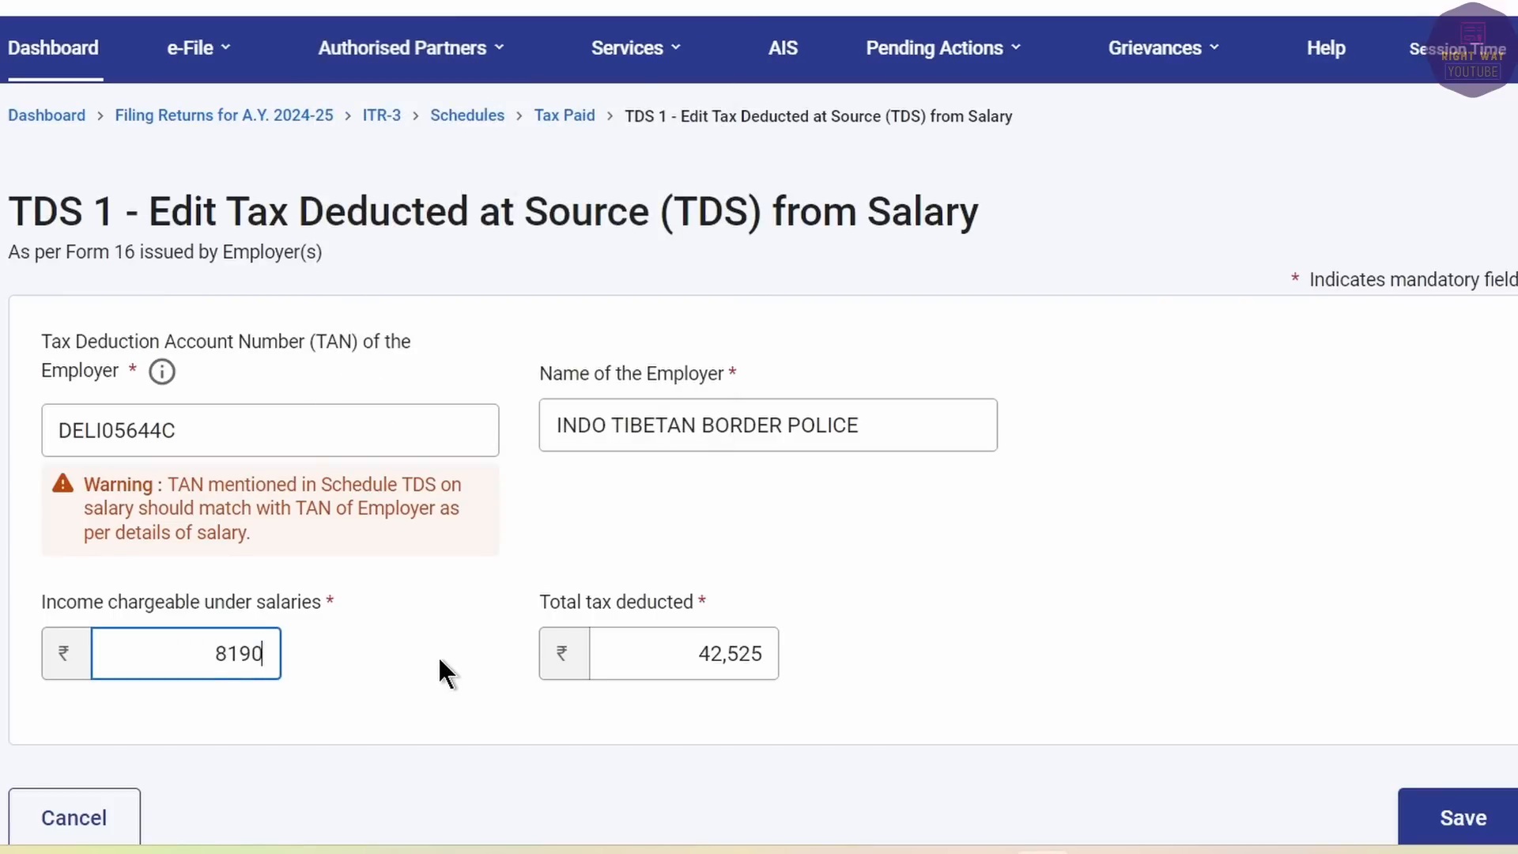
key("Tab")
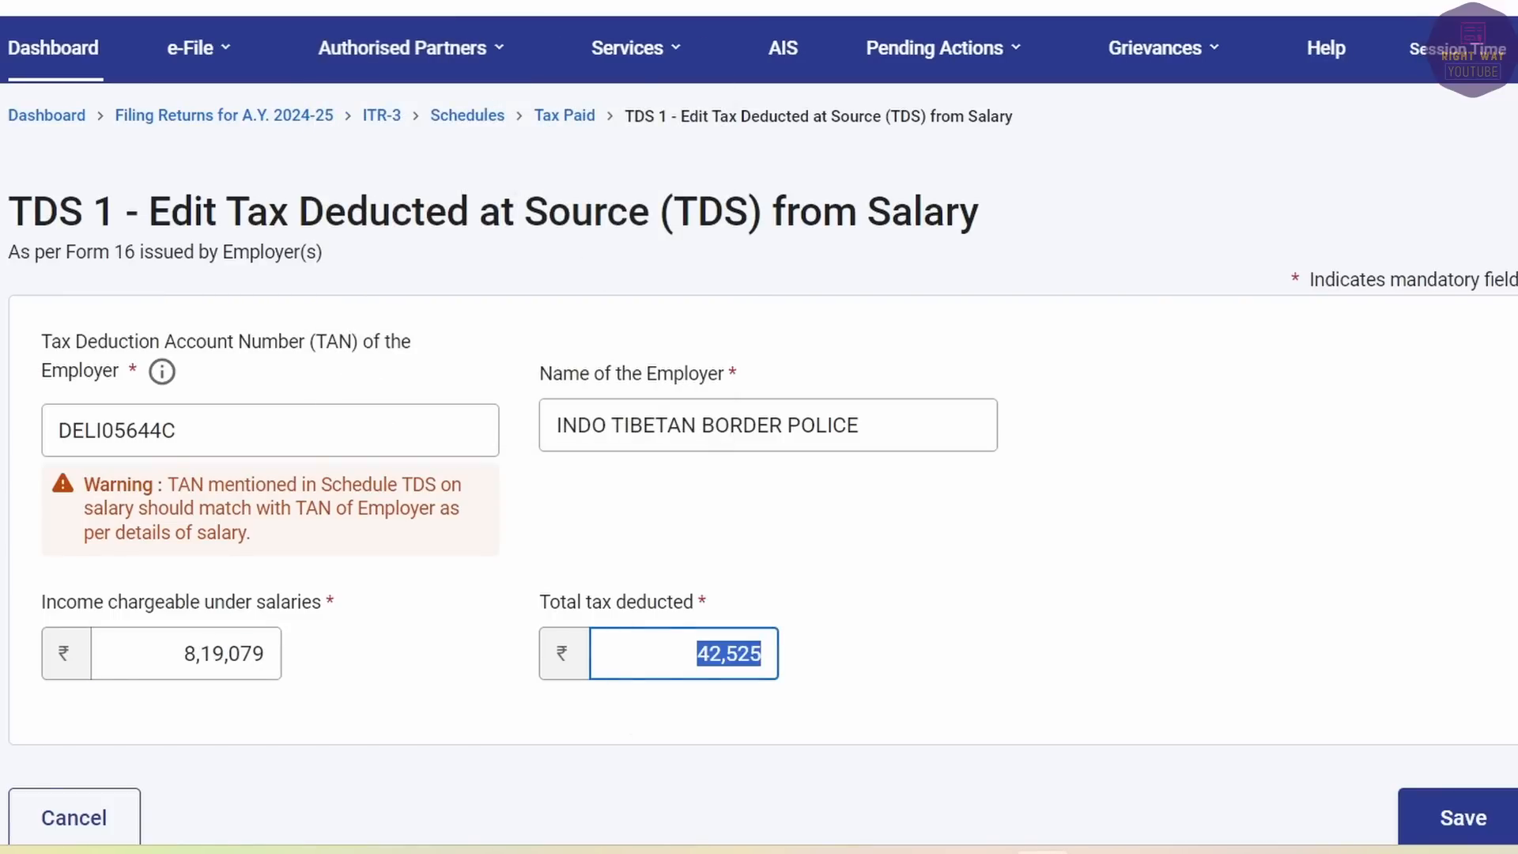
Replace tax deducted 42,525 with 36,018 and save the salary TDS entry.
key("ctrl+Tab")
scroll(1117, 420, "down", 15)
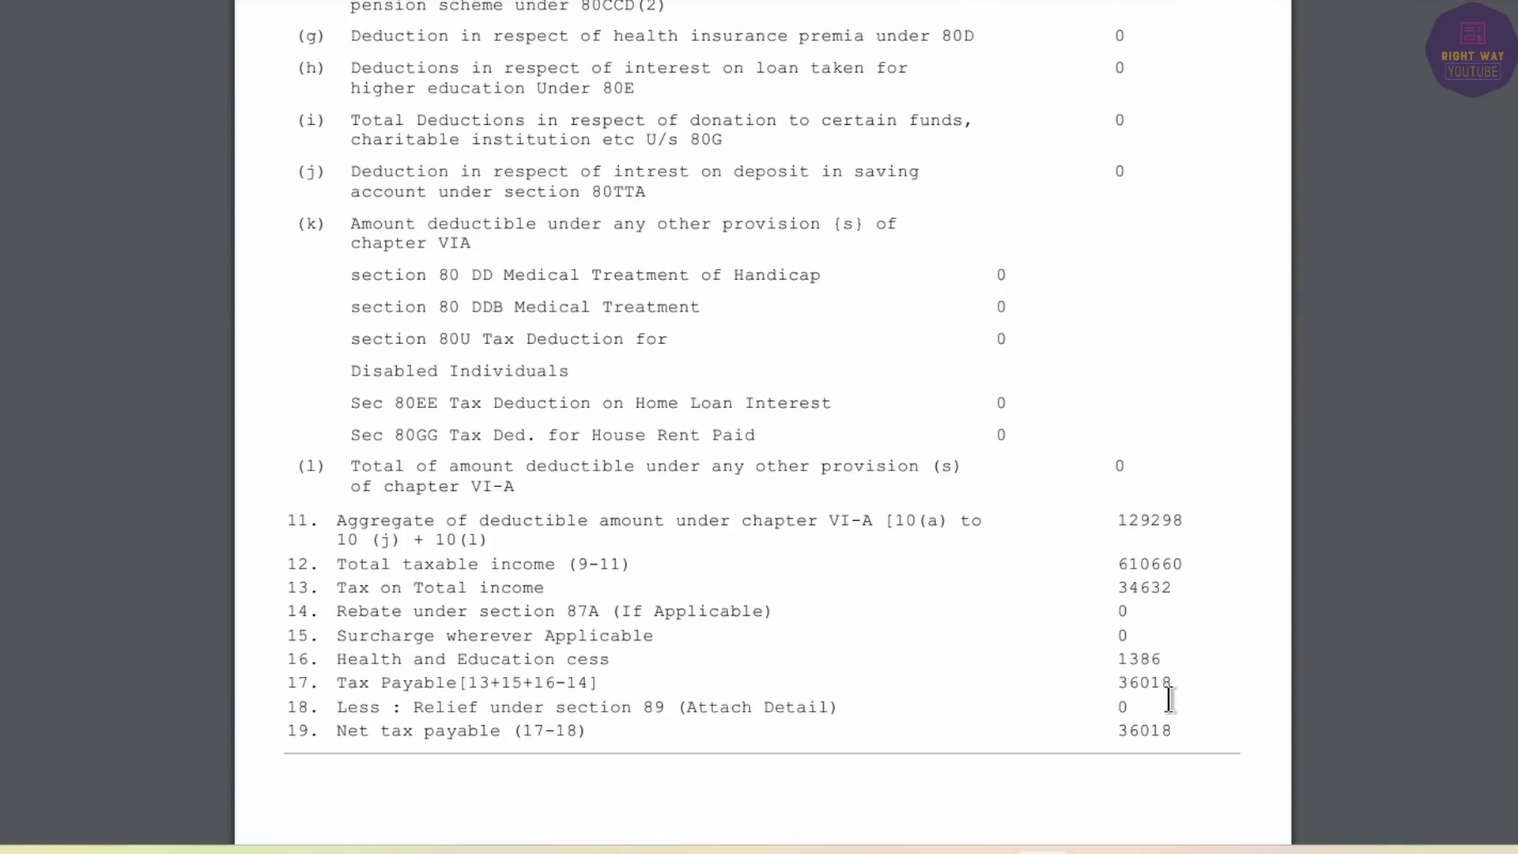
key("ctrl+Tab")
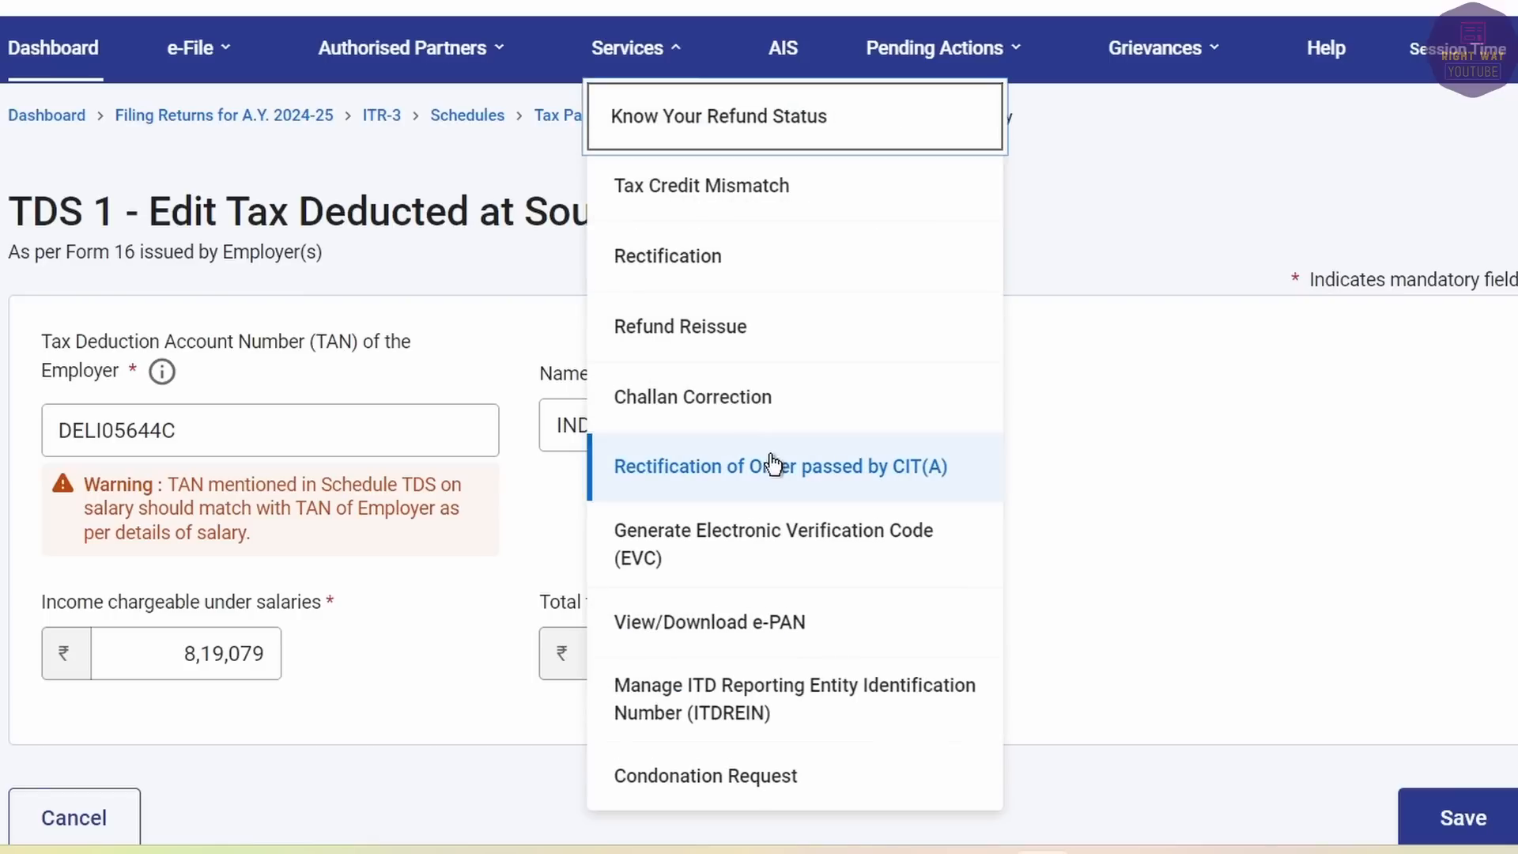
key("ctrl+a")
left_click(837, 648)
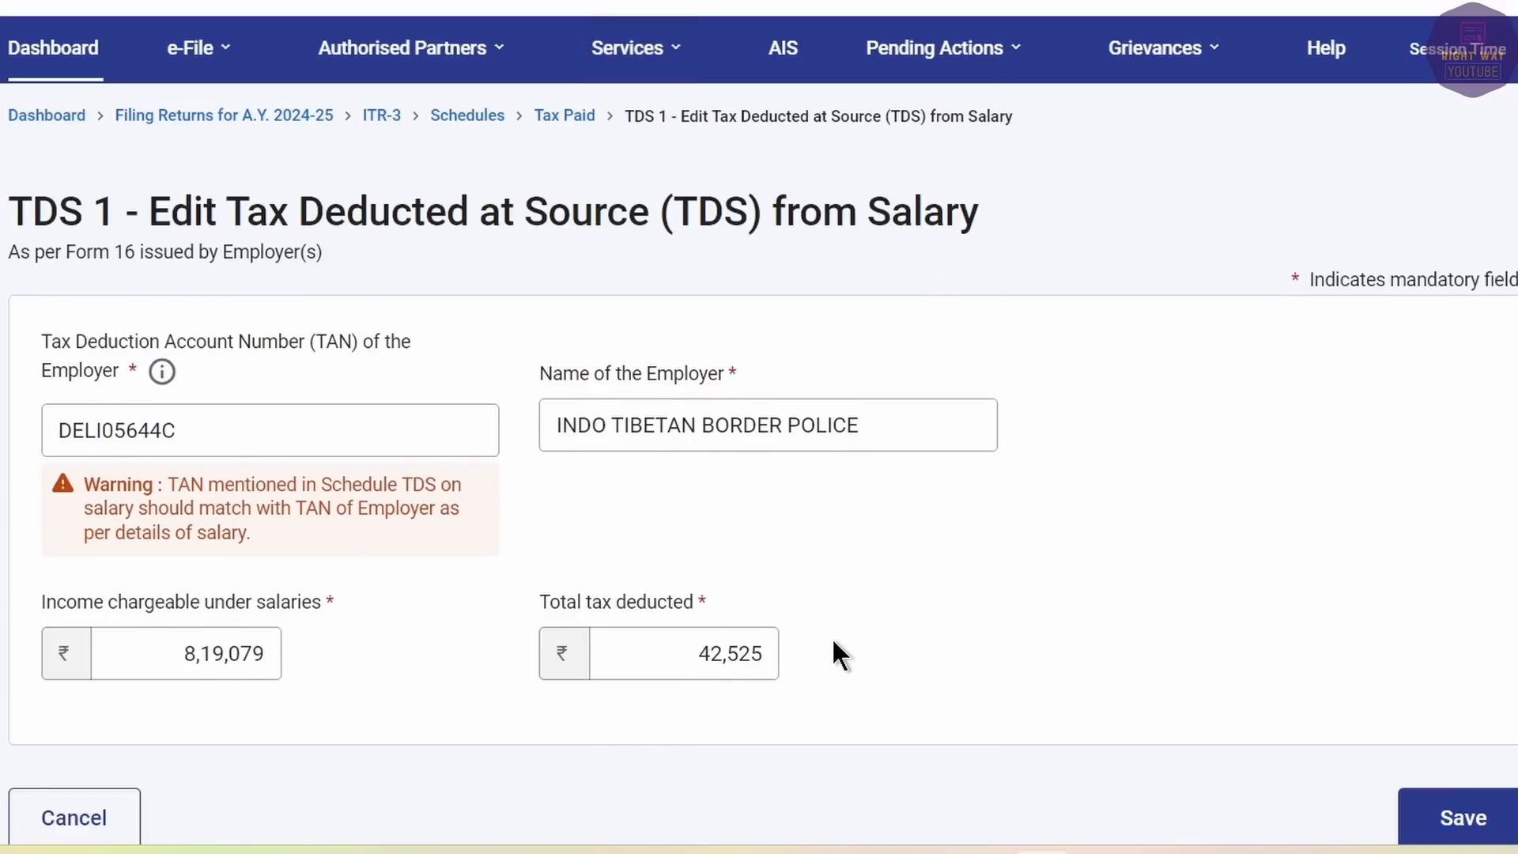
left_click_drag(677, 653, 839, 672)
type("36018")
left_click(838, 666)
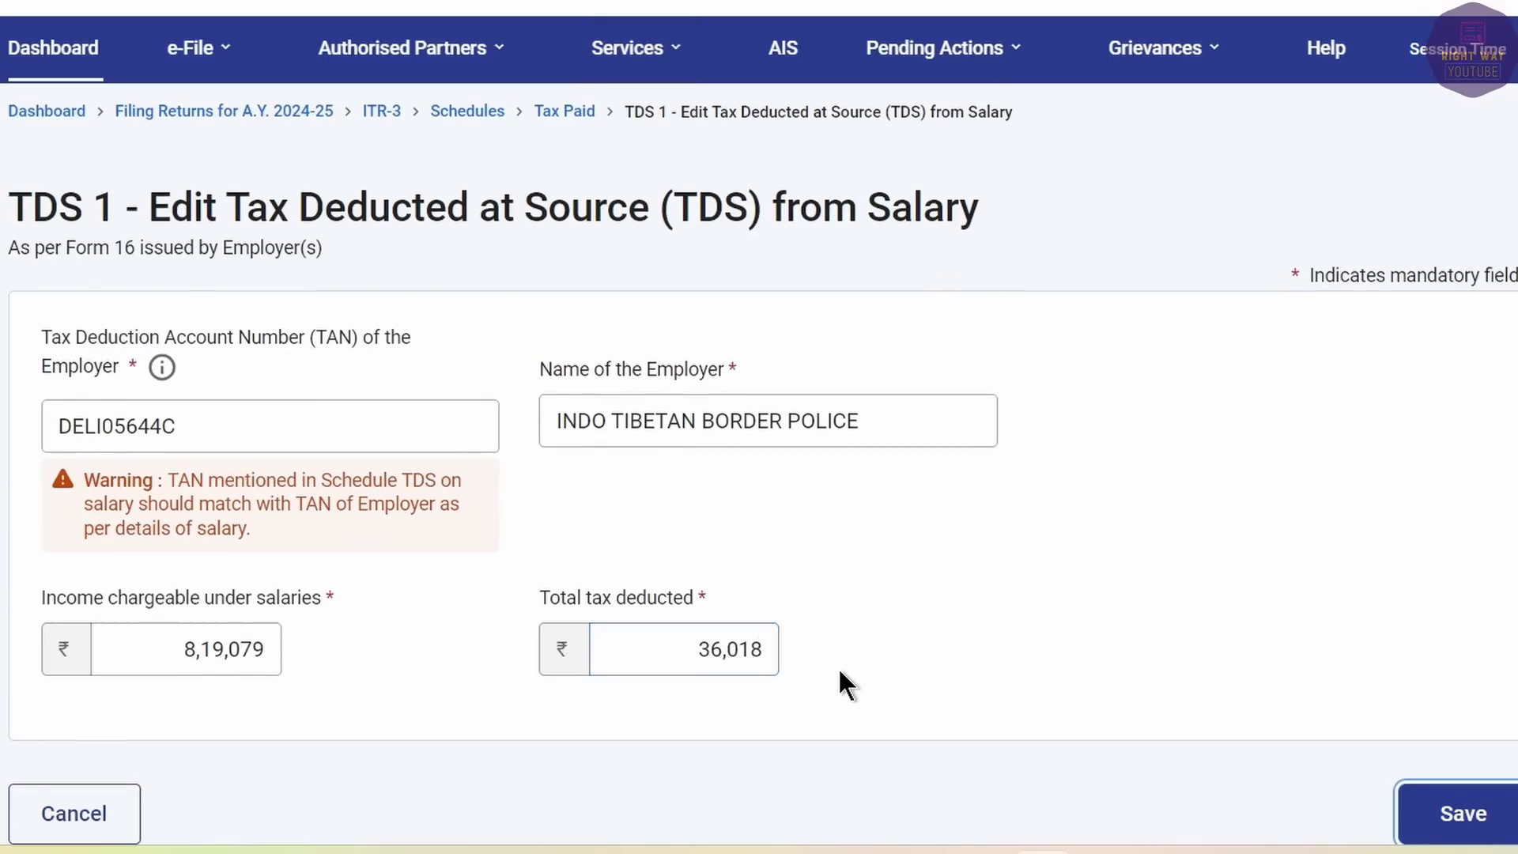
left_click(1463, 815)
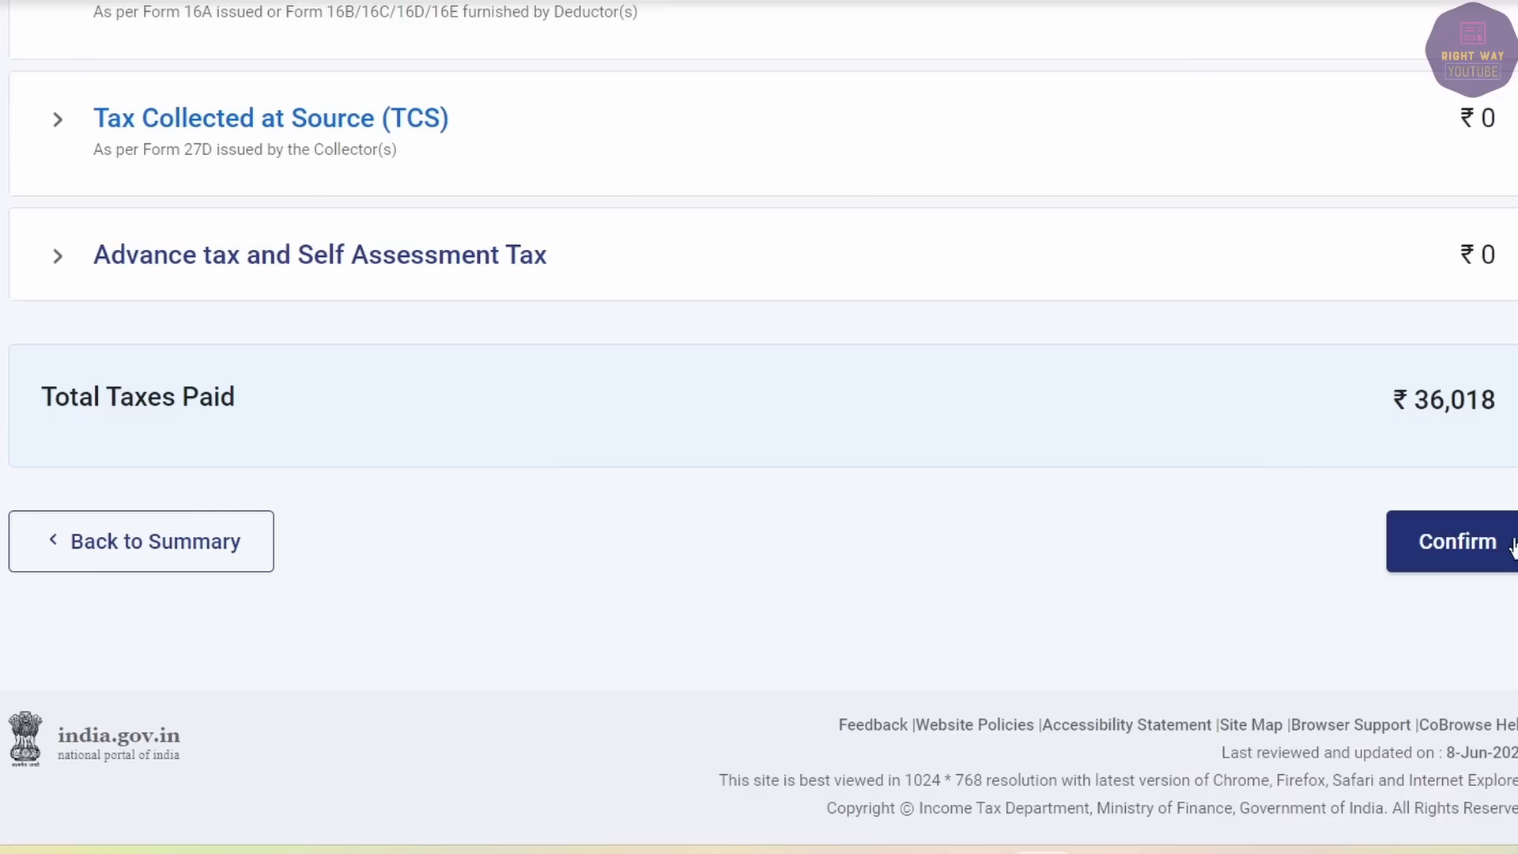
left_click(1508, 543)
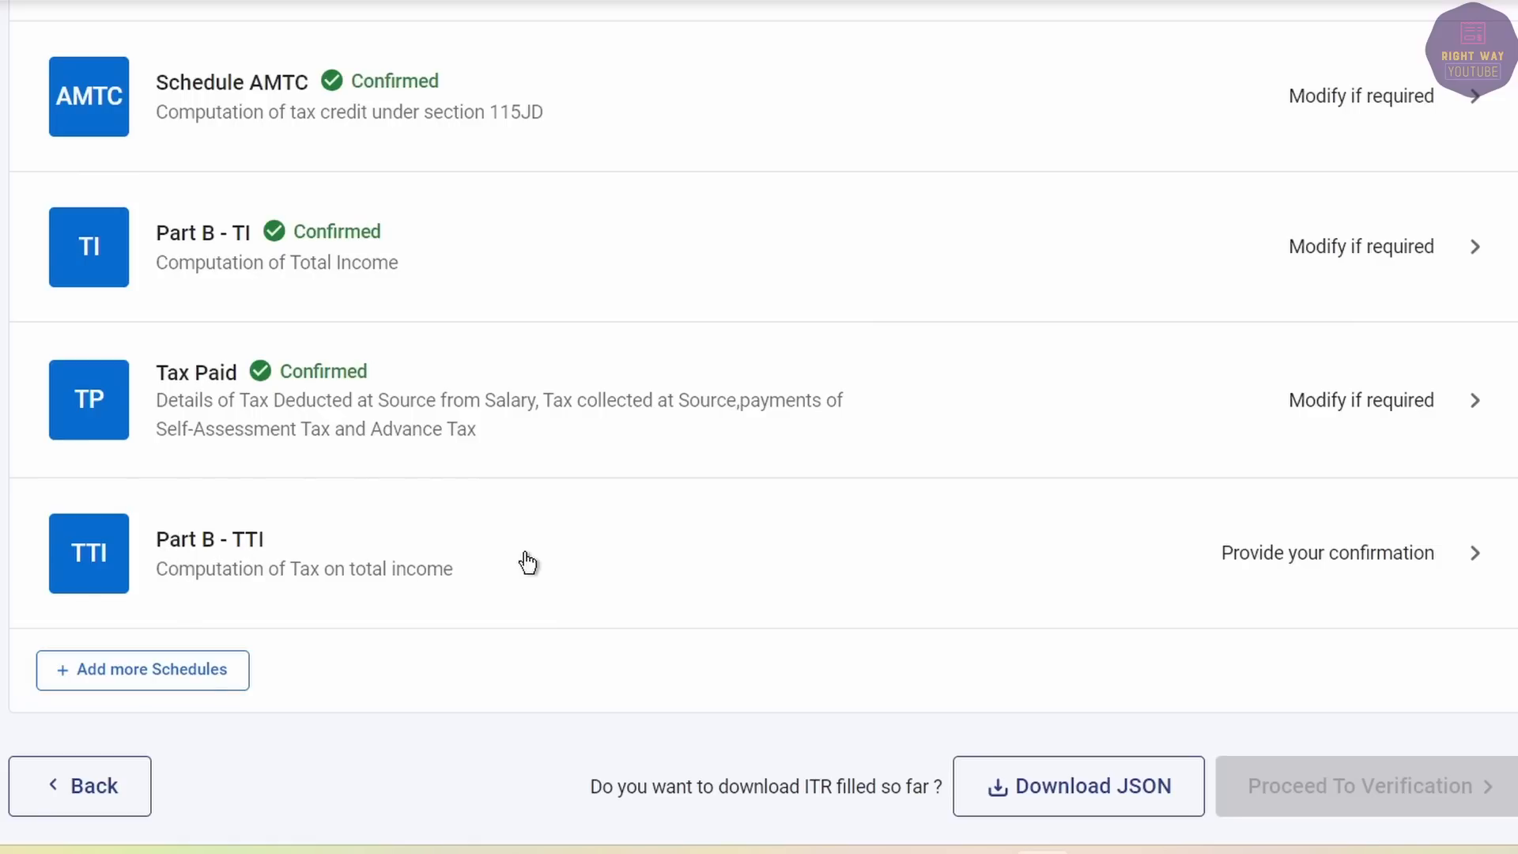
left_click(589, 555)
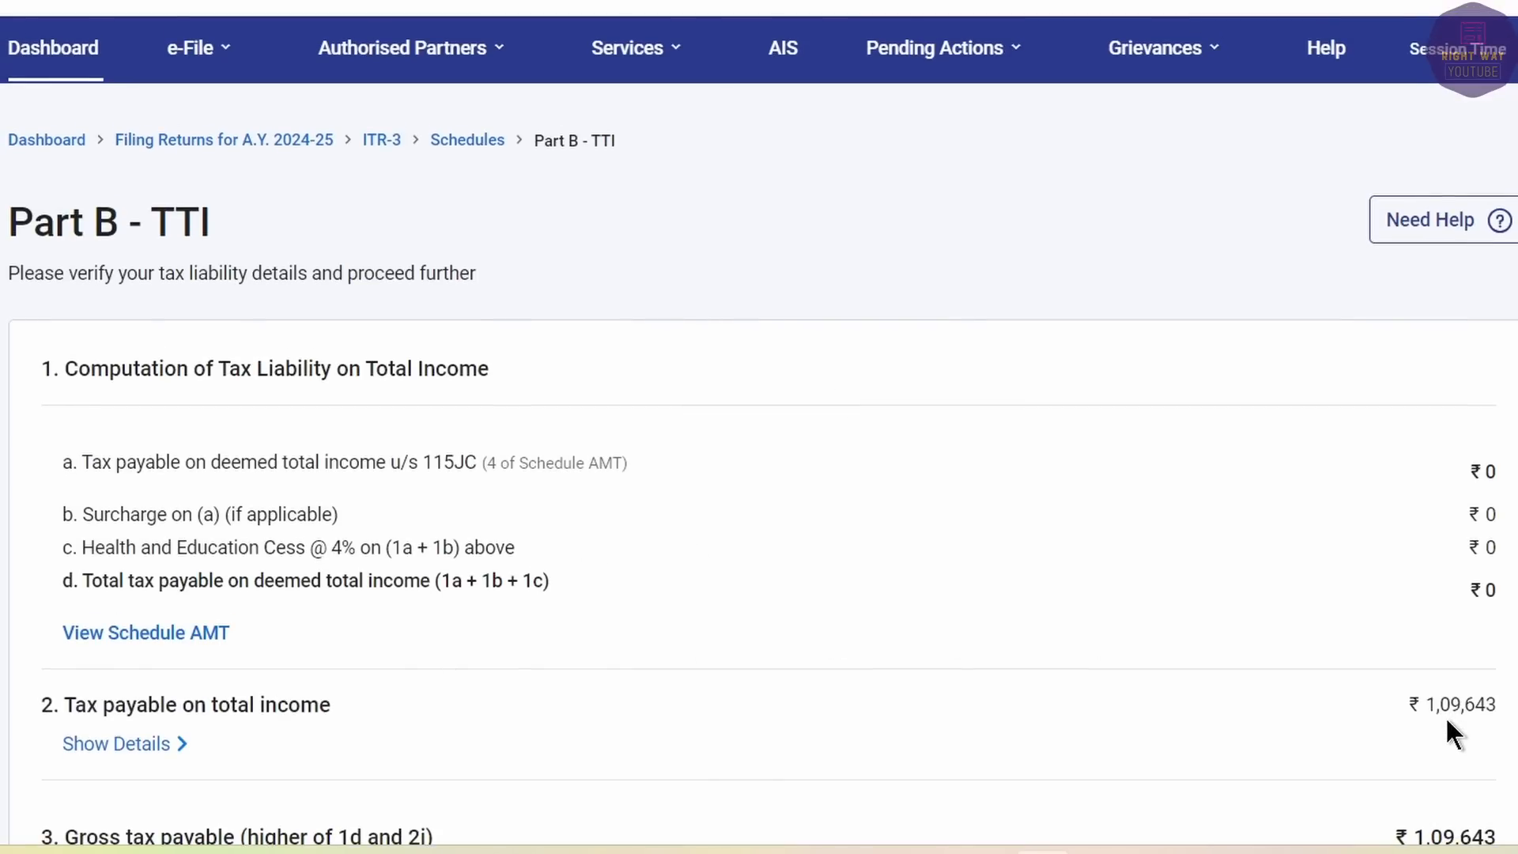
scroll(1448, 732, "down", 9)
scroll(1448, 732, "up", 9)
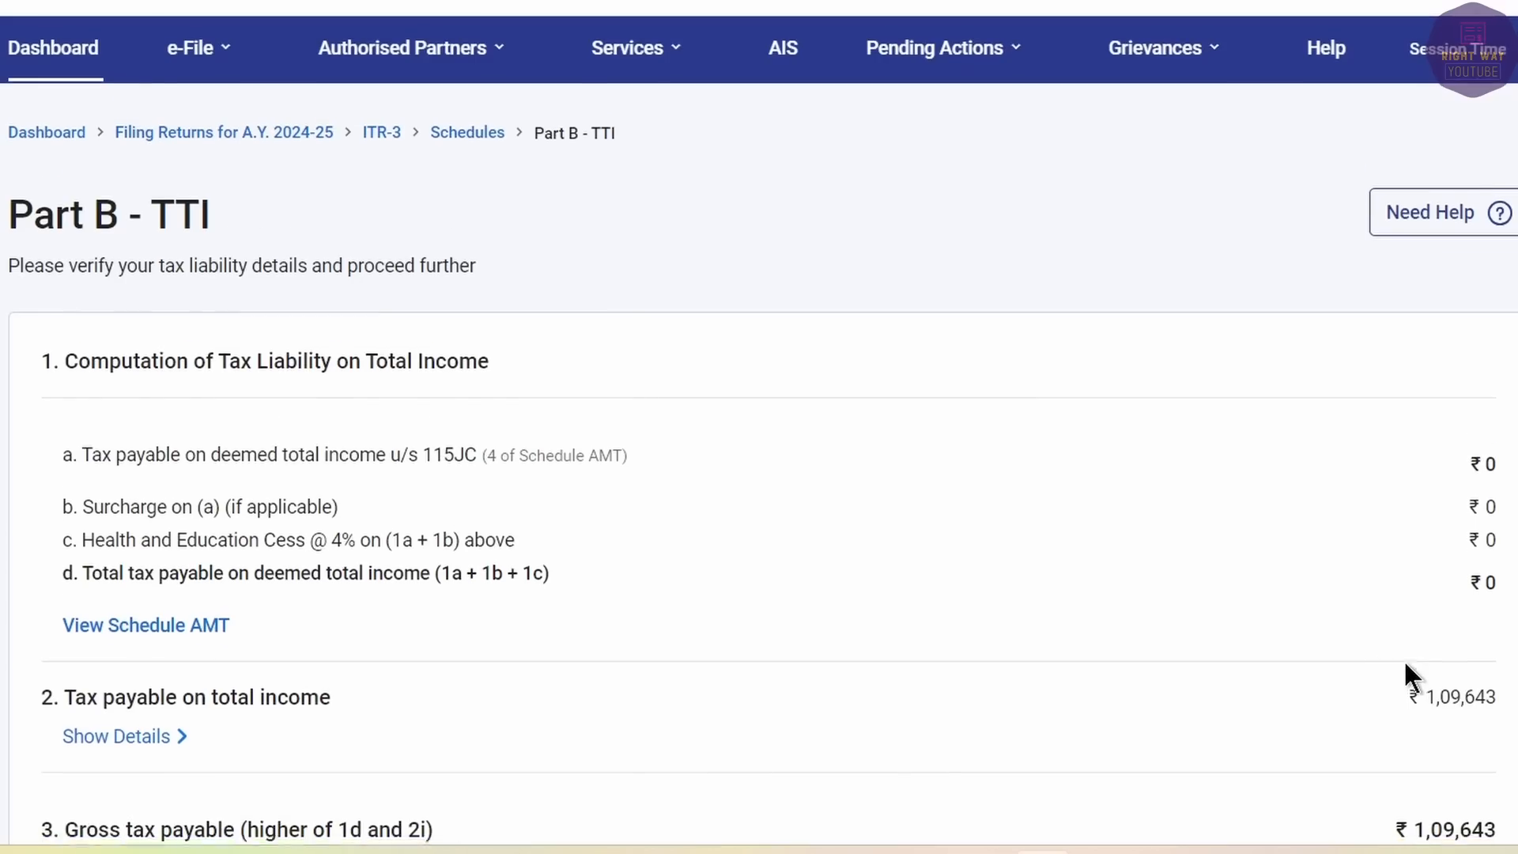
scroll(1405, 664, "down", 5)
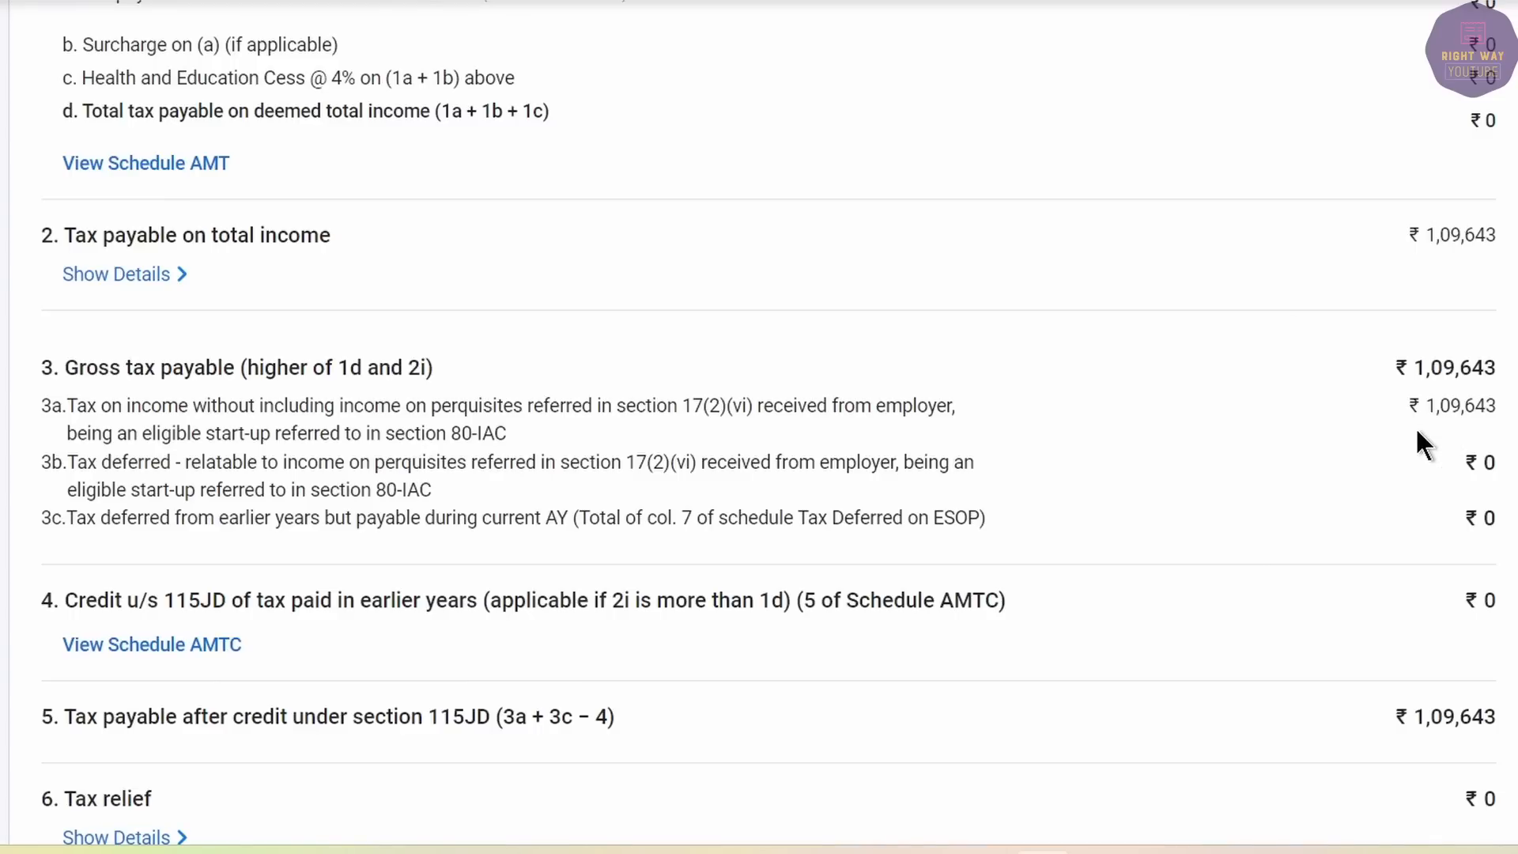
scroll(1416, 431, "up", 5)
scroll(1415, 431, "down", 12)
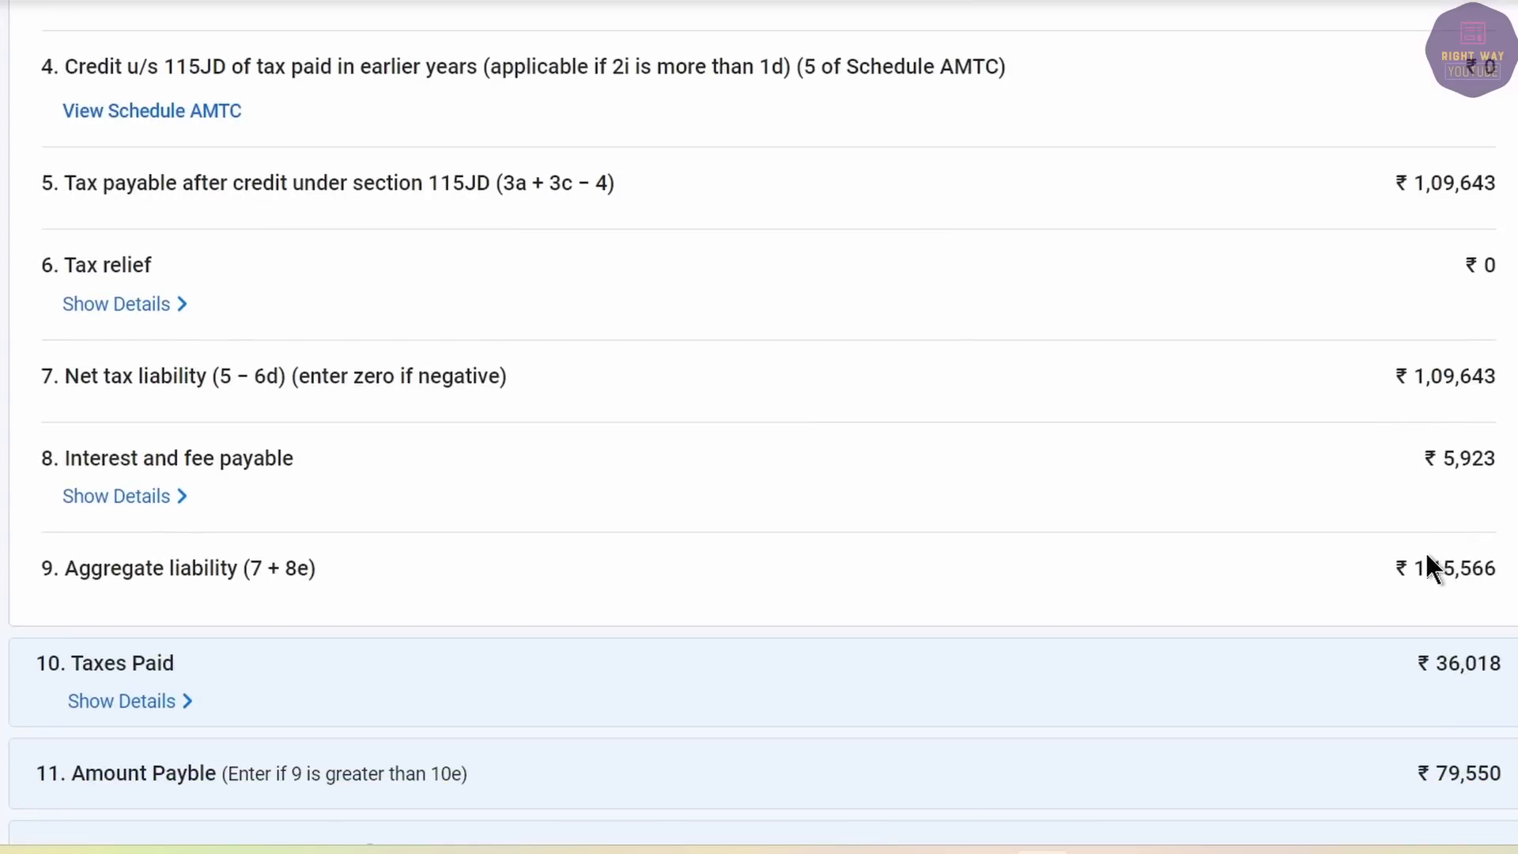
scroll(1426, 555, "down", 5)
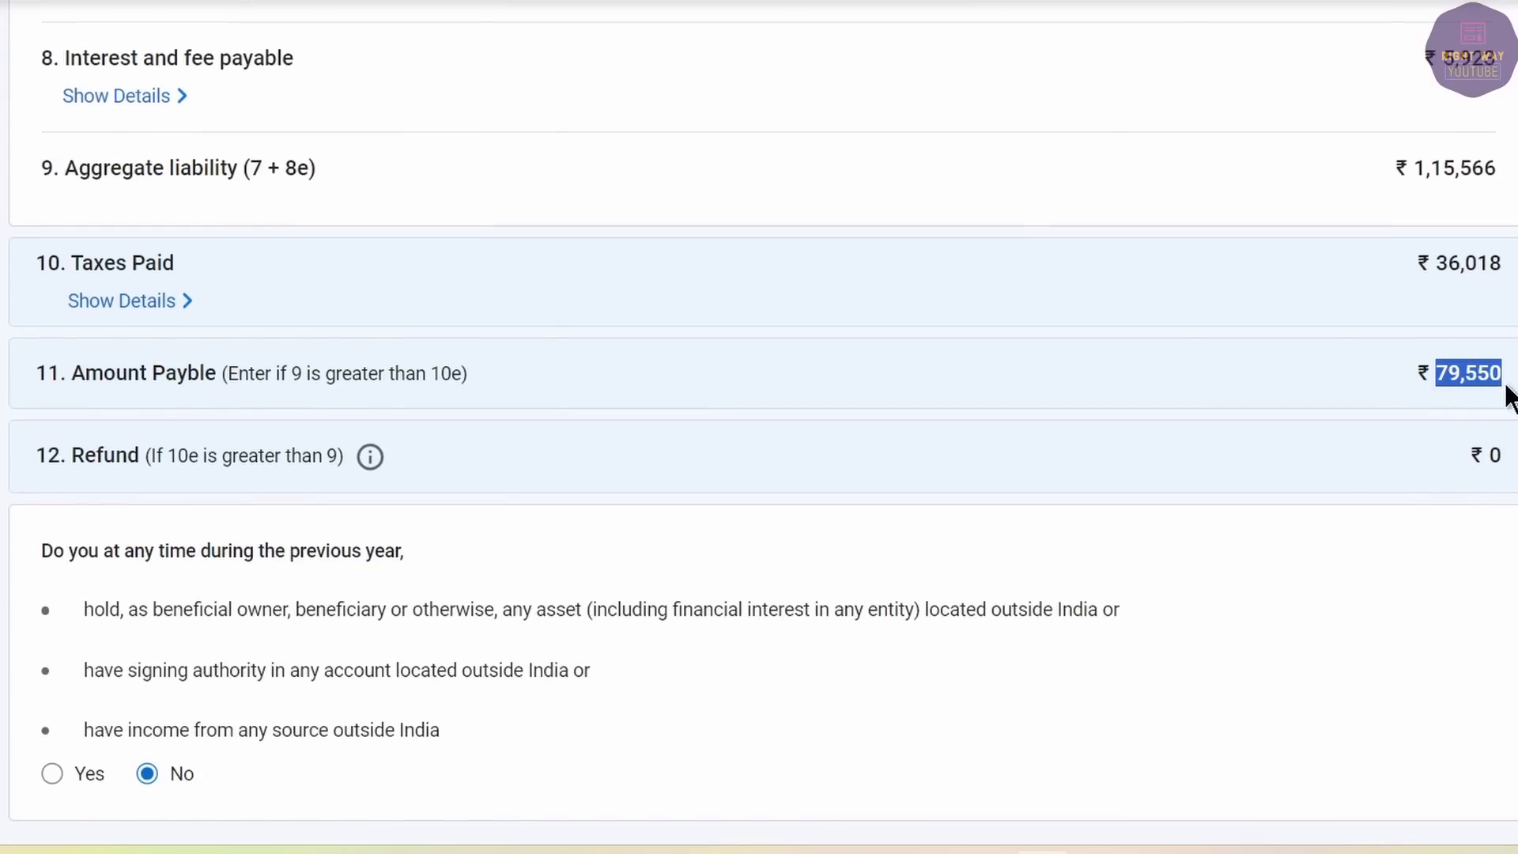
scroll(1157, 400, "down", 5)
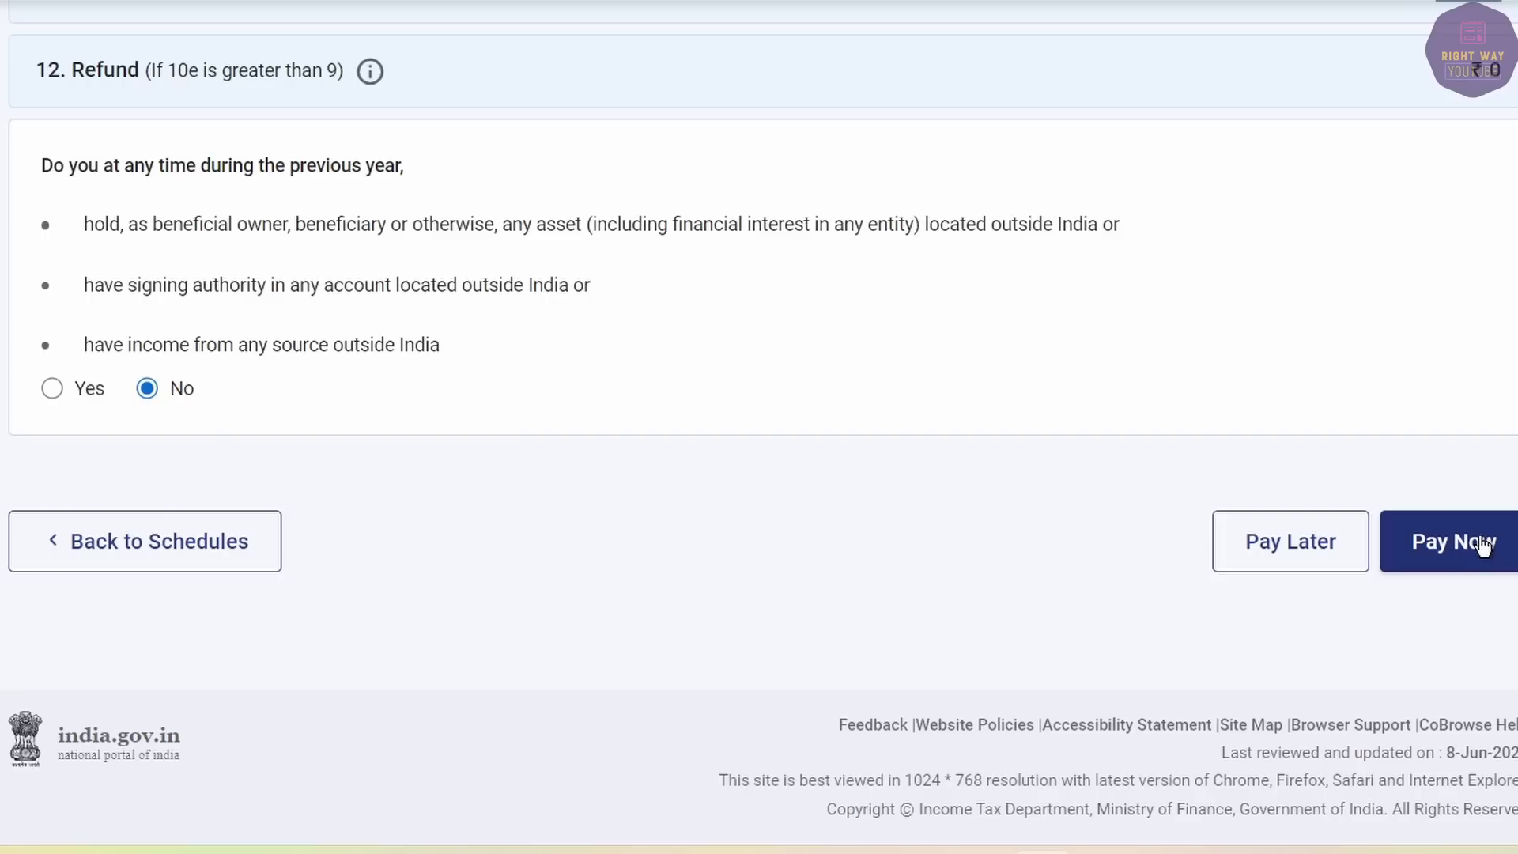
Choose Pay Later for ₹79,550, accept the declaration, and send the ITR-3 preview for validation.
left_click(1321, 546)
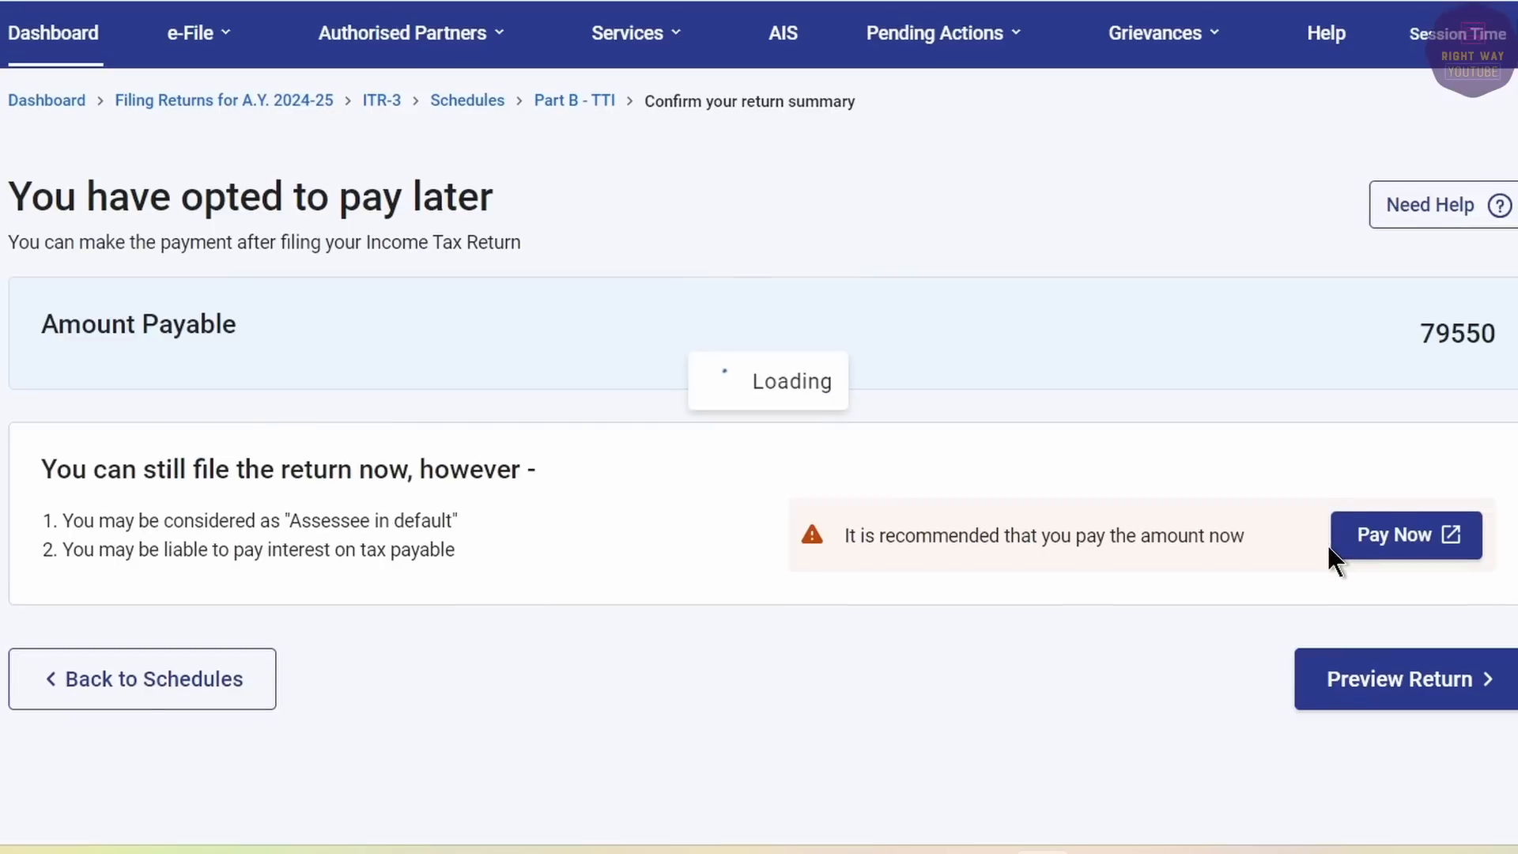
left_click(1417, 702)
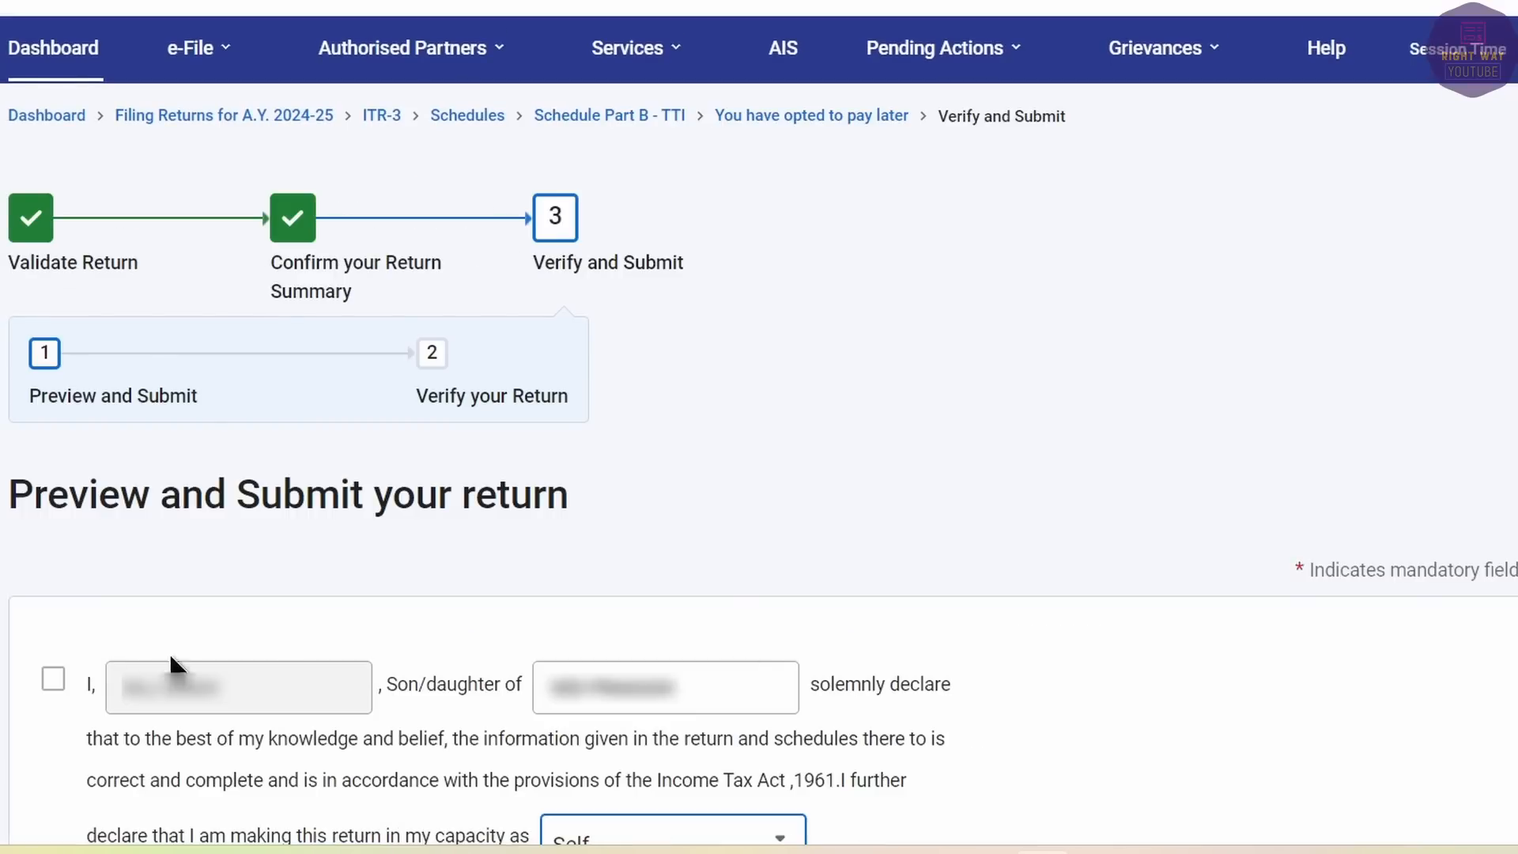
left_click(50, 679)
scroll(1457, 681, "down", 10)
scroll(1448, 676, "down", 5)
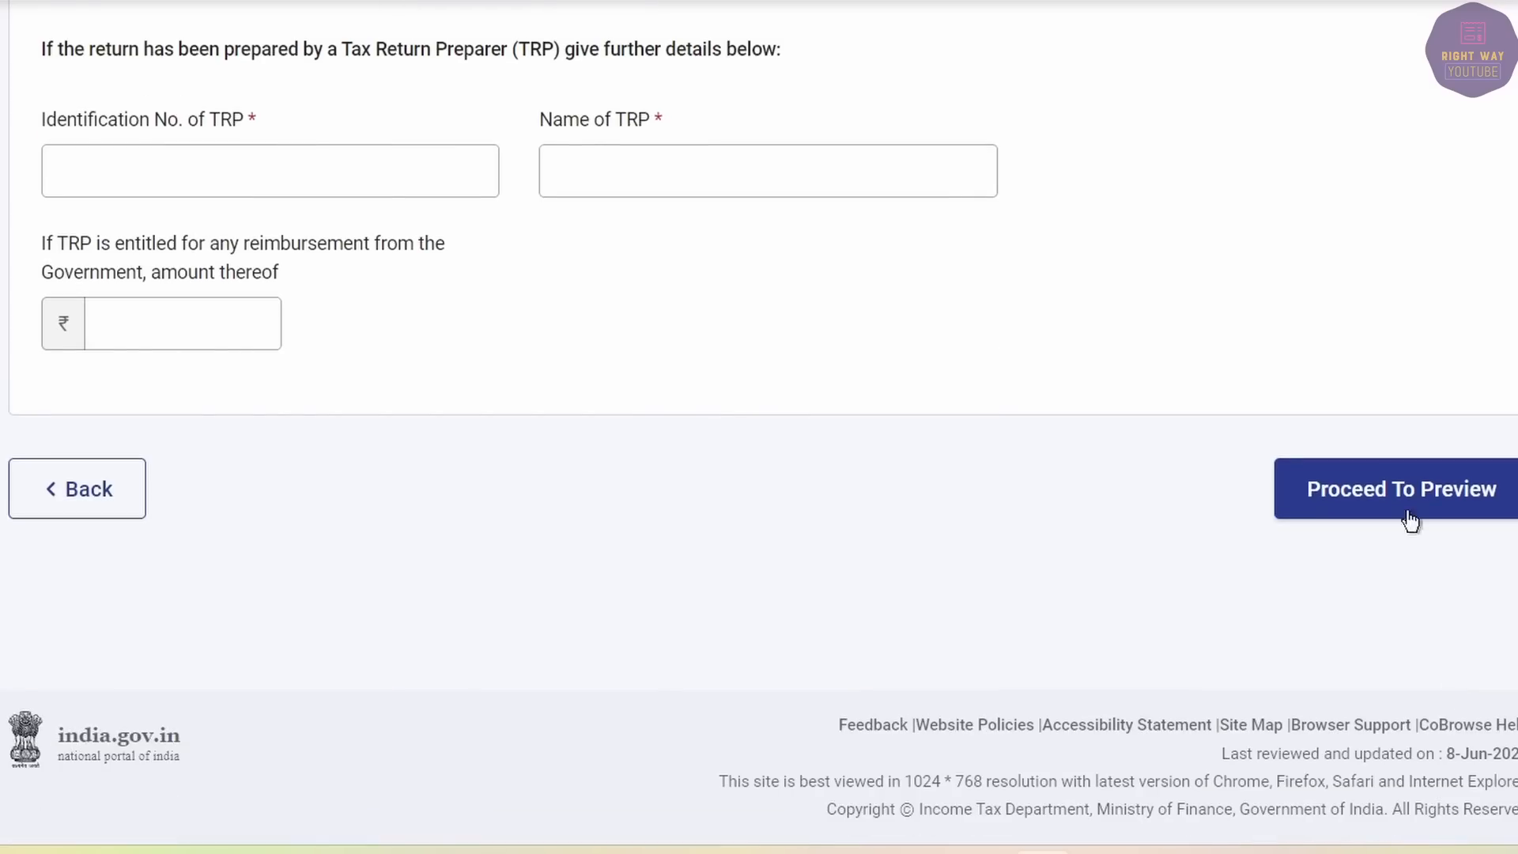
left_click(1391, 486)
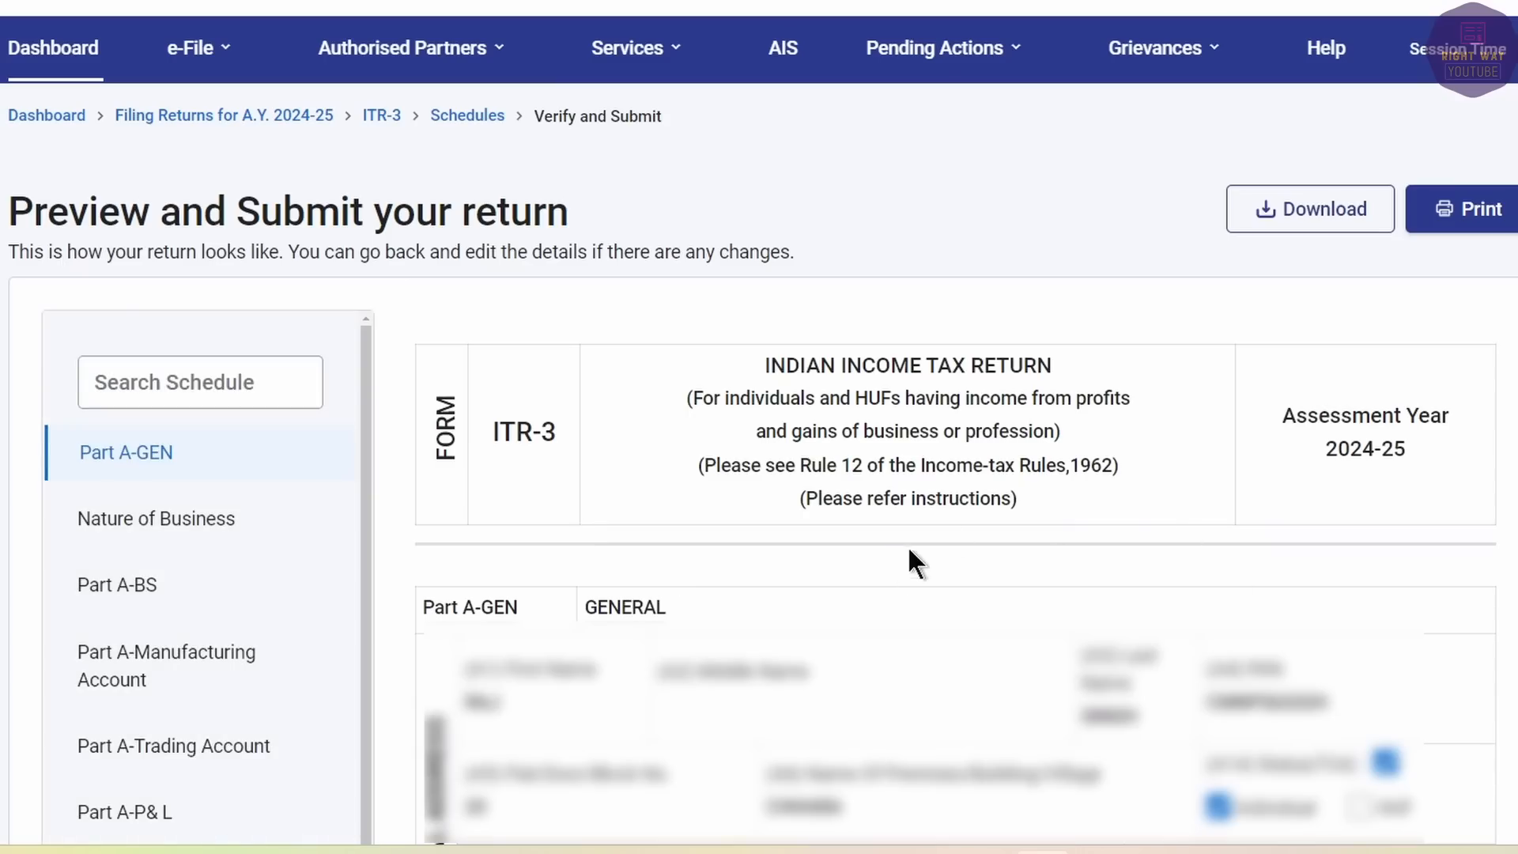
key("End")
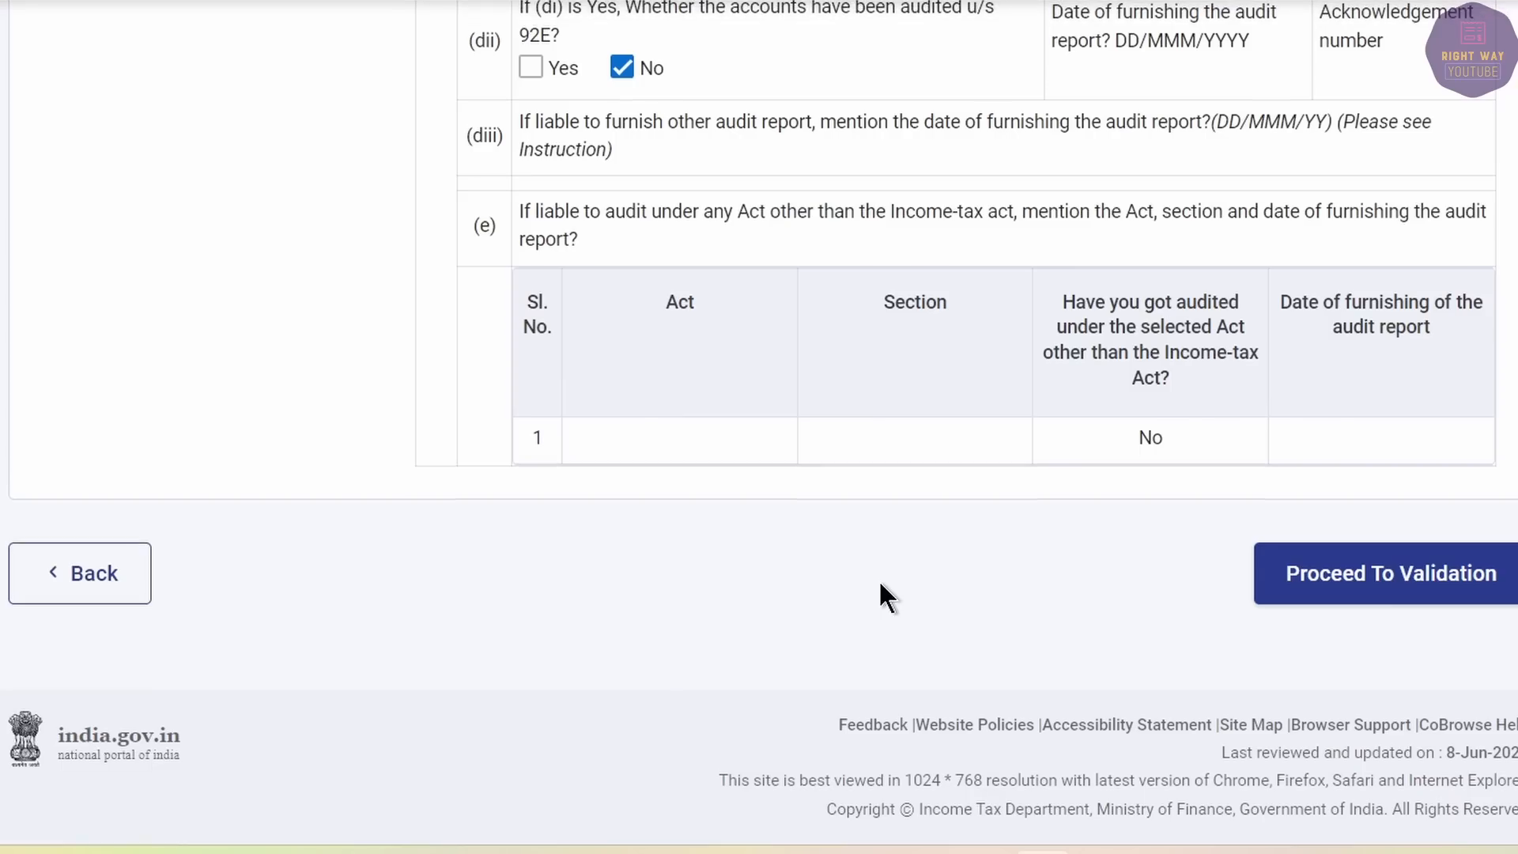
left_click(1325, 561)
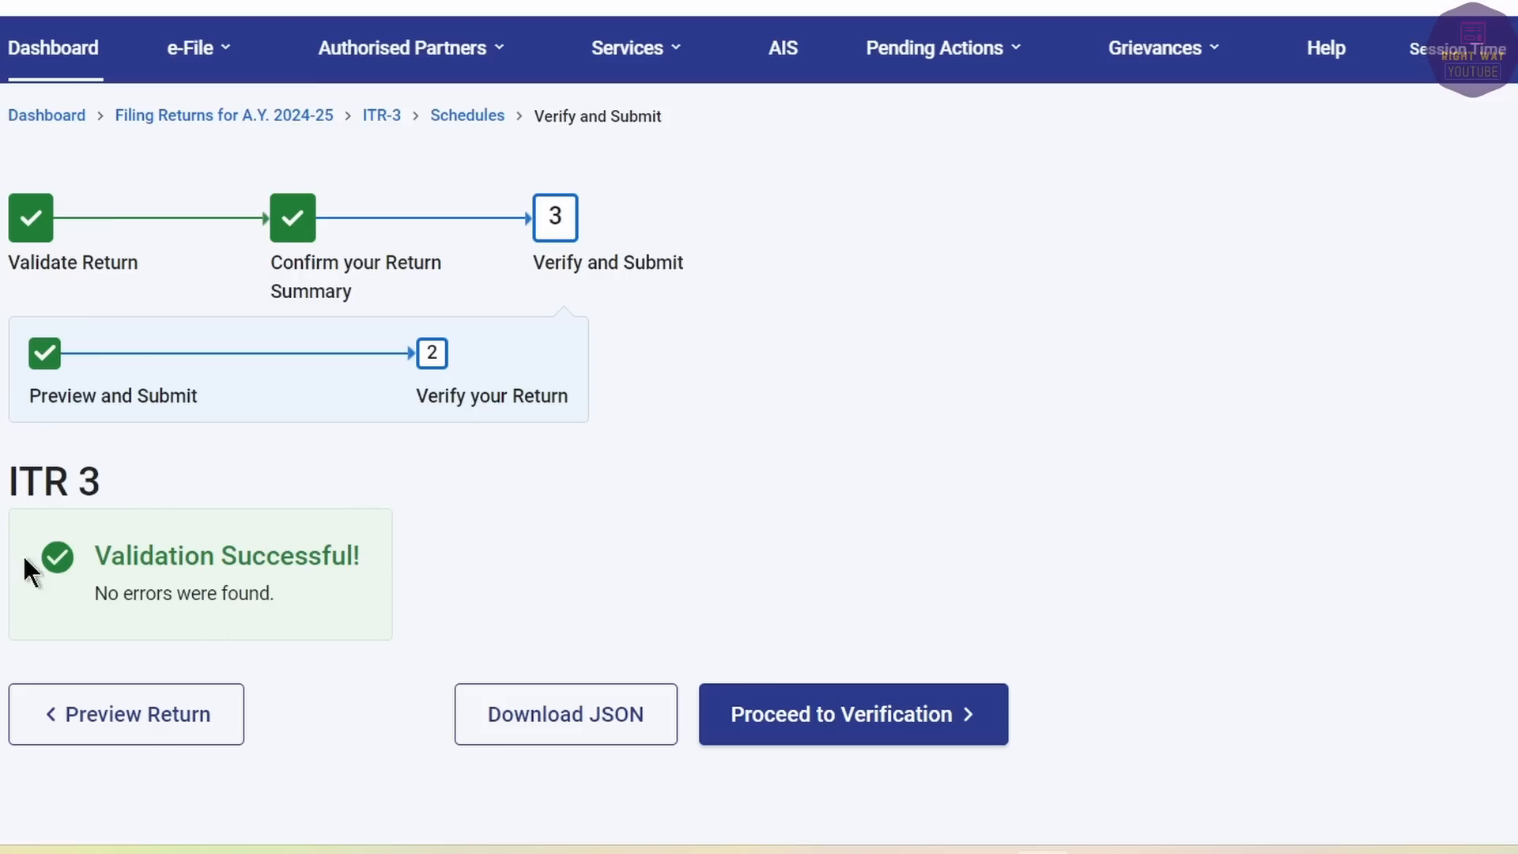
Proceed past the validation result and noted defect to the verification options page.
left_click(854, 723)
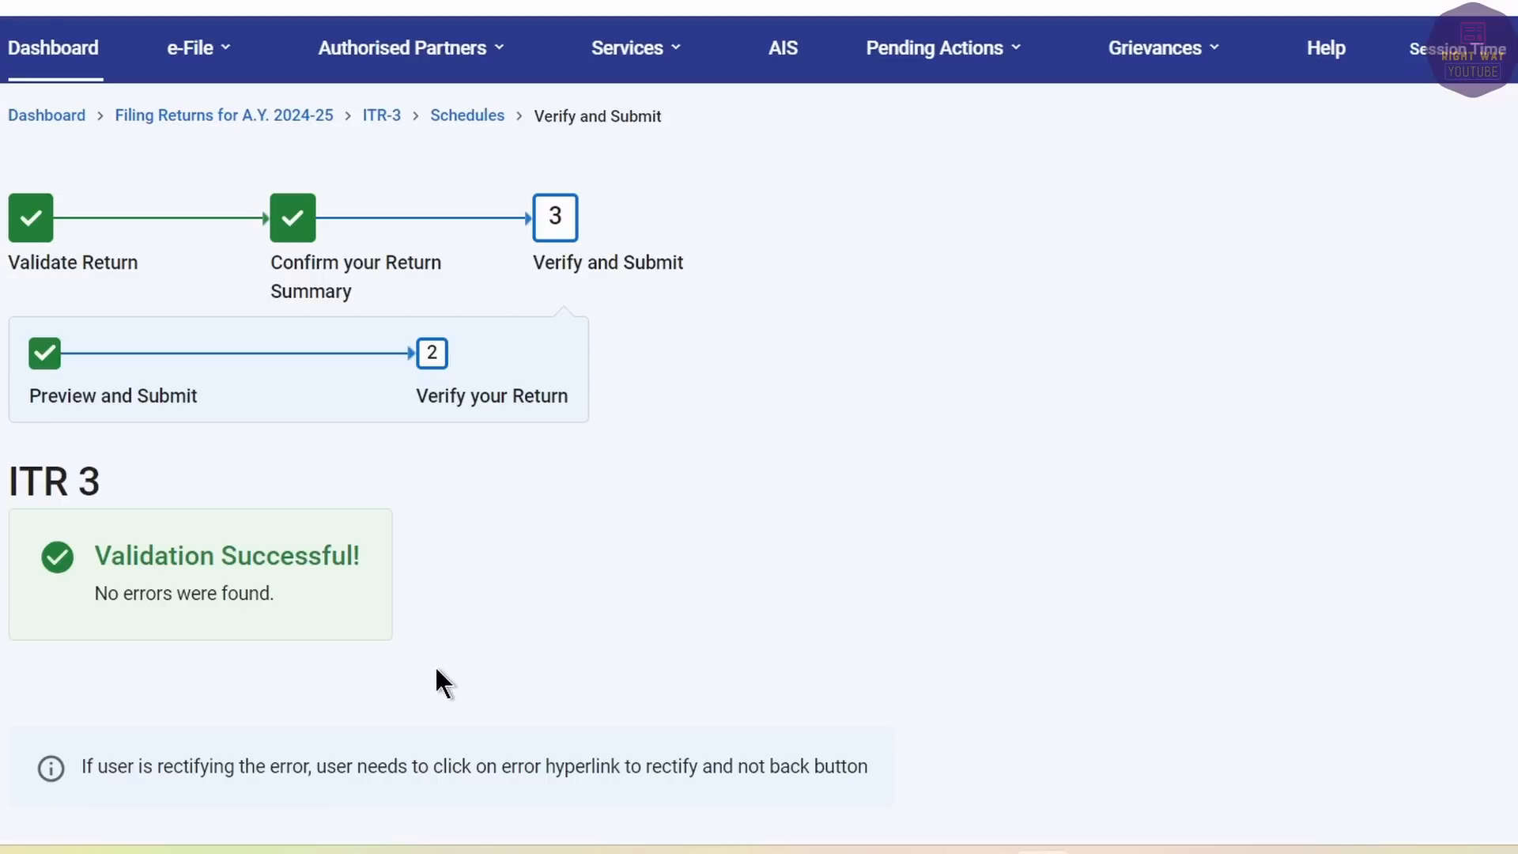
scroll(436, 668, "down", 5)
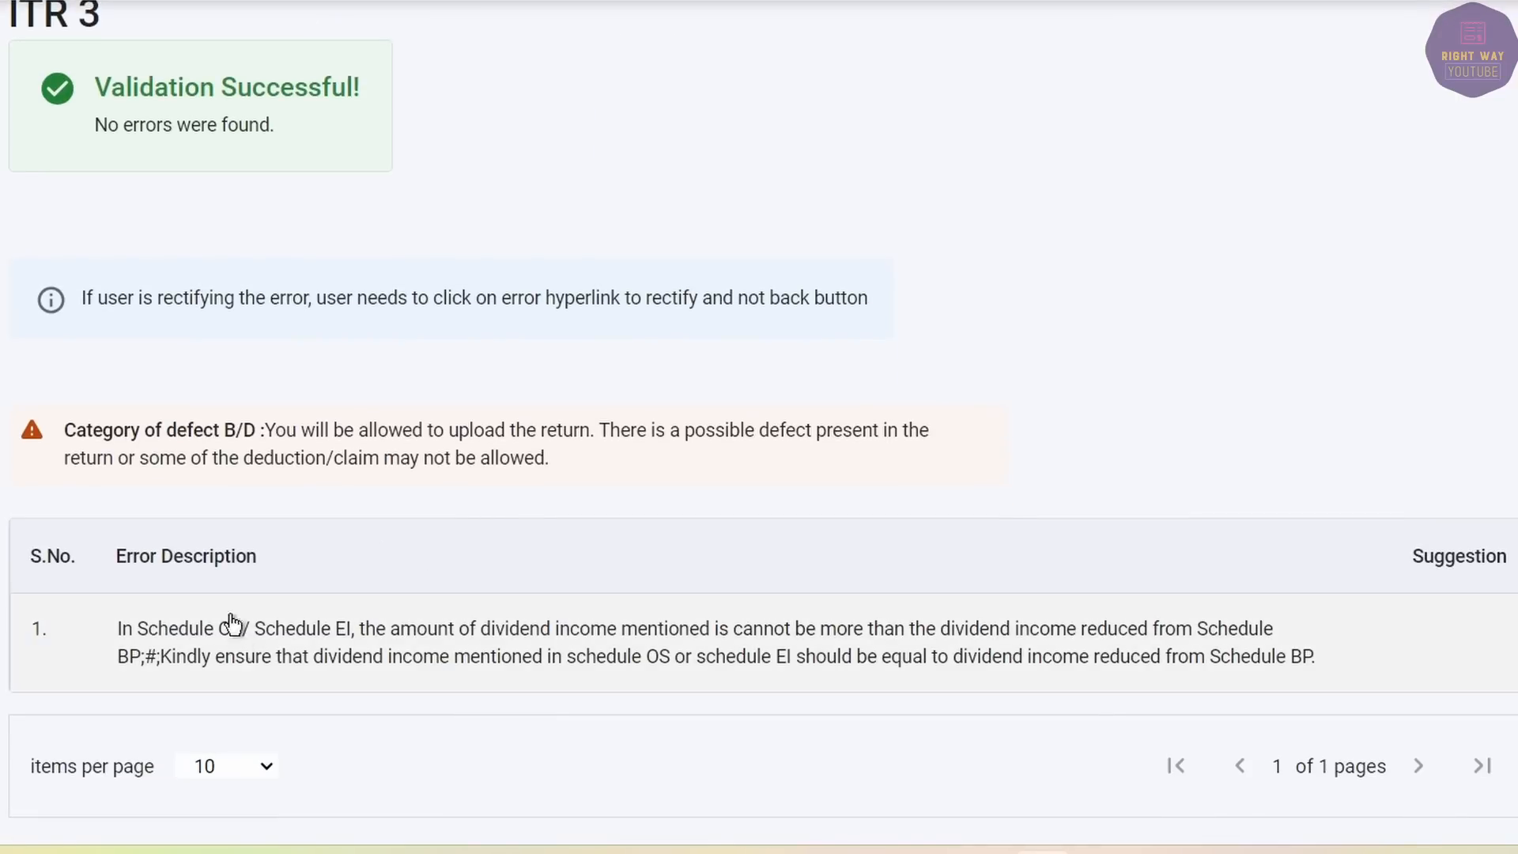
scroll(791, 601, "down", 5)
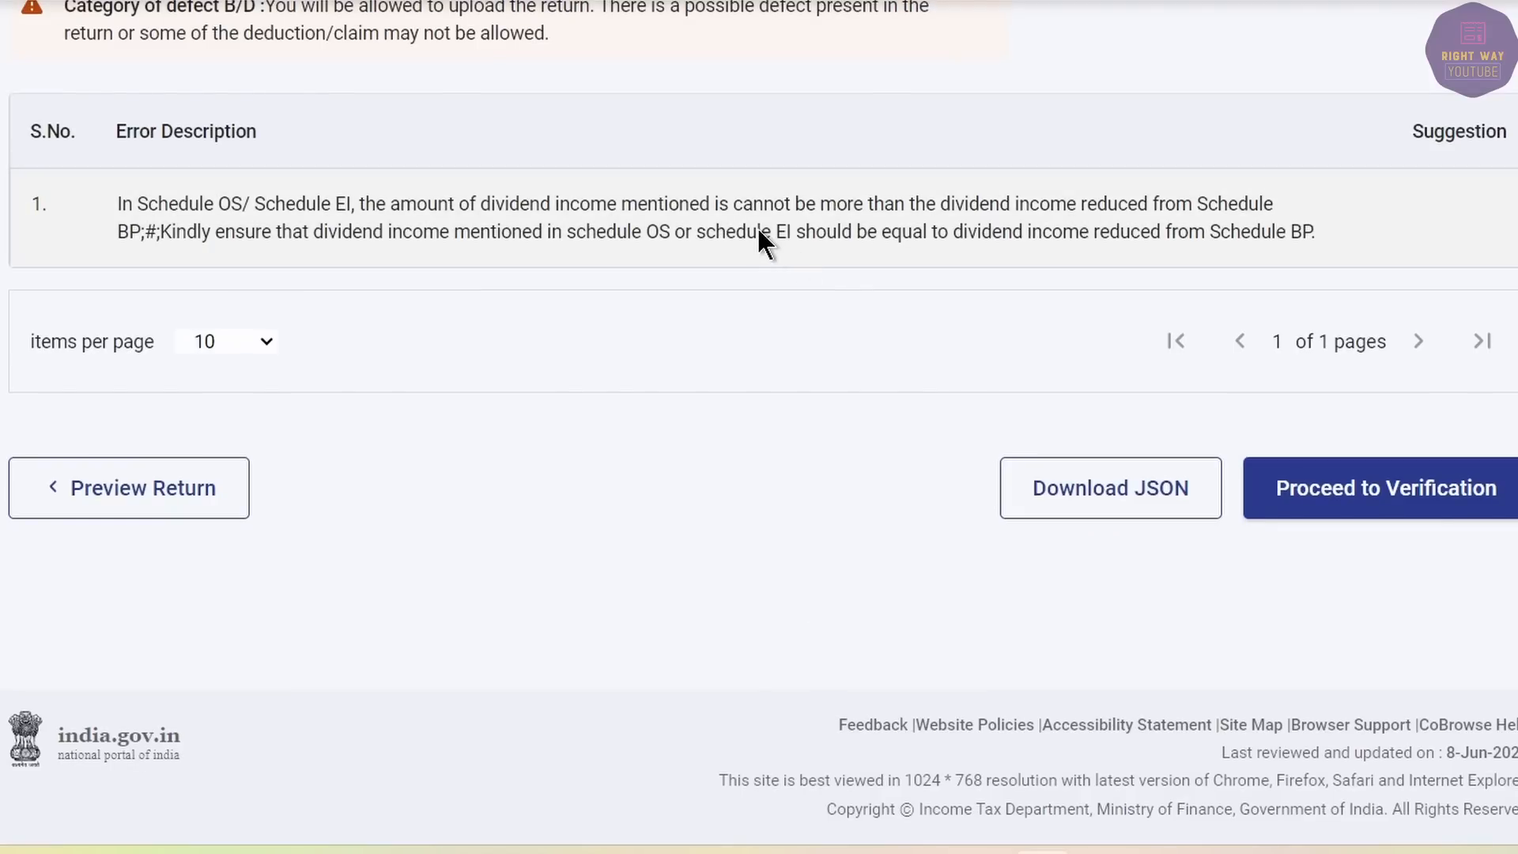
left_click(1331, 499)
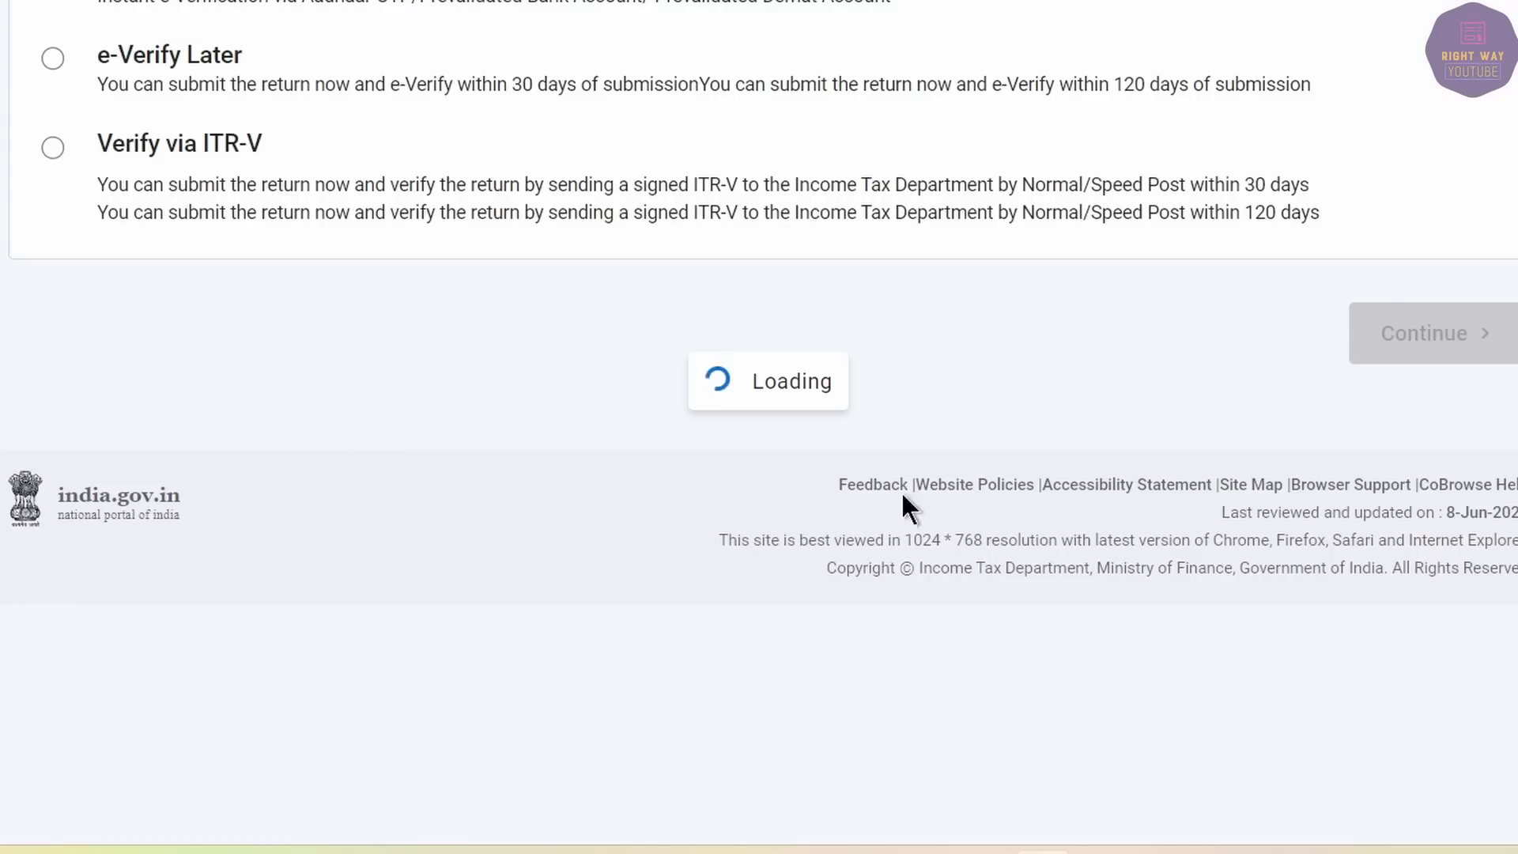
scroll(305, 546, "down", 2)
scroll(305, 547, "down", 2)
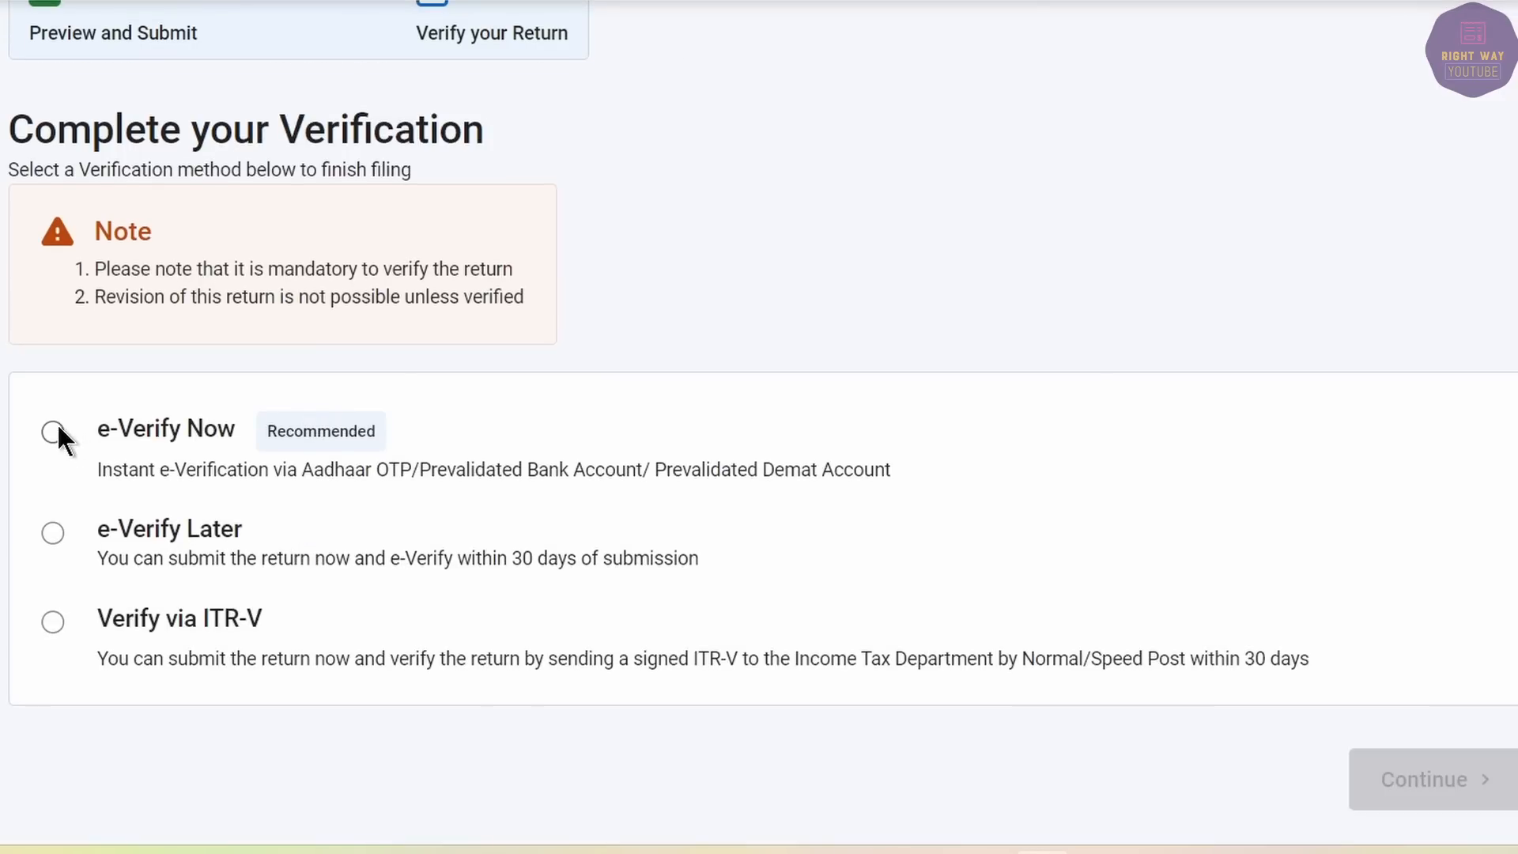
Pick e-Verify Now via Aadhaar mobile OTP and consent to Aadhaar validation.
left_click(53, 431)
left_click(1494, 775)
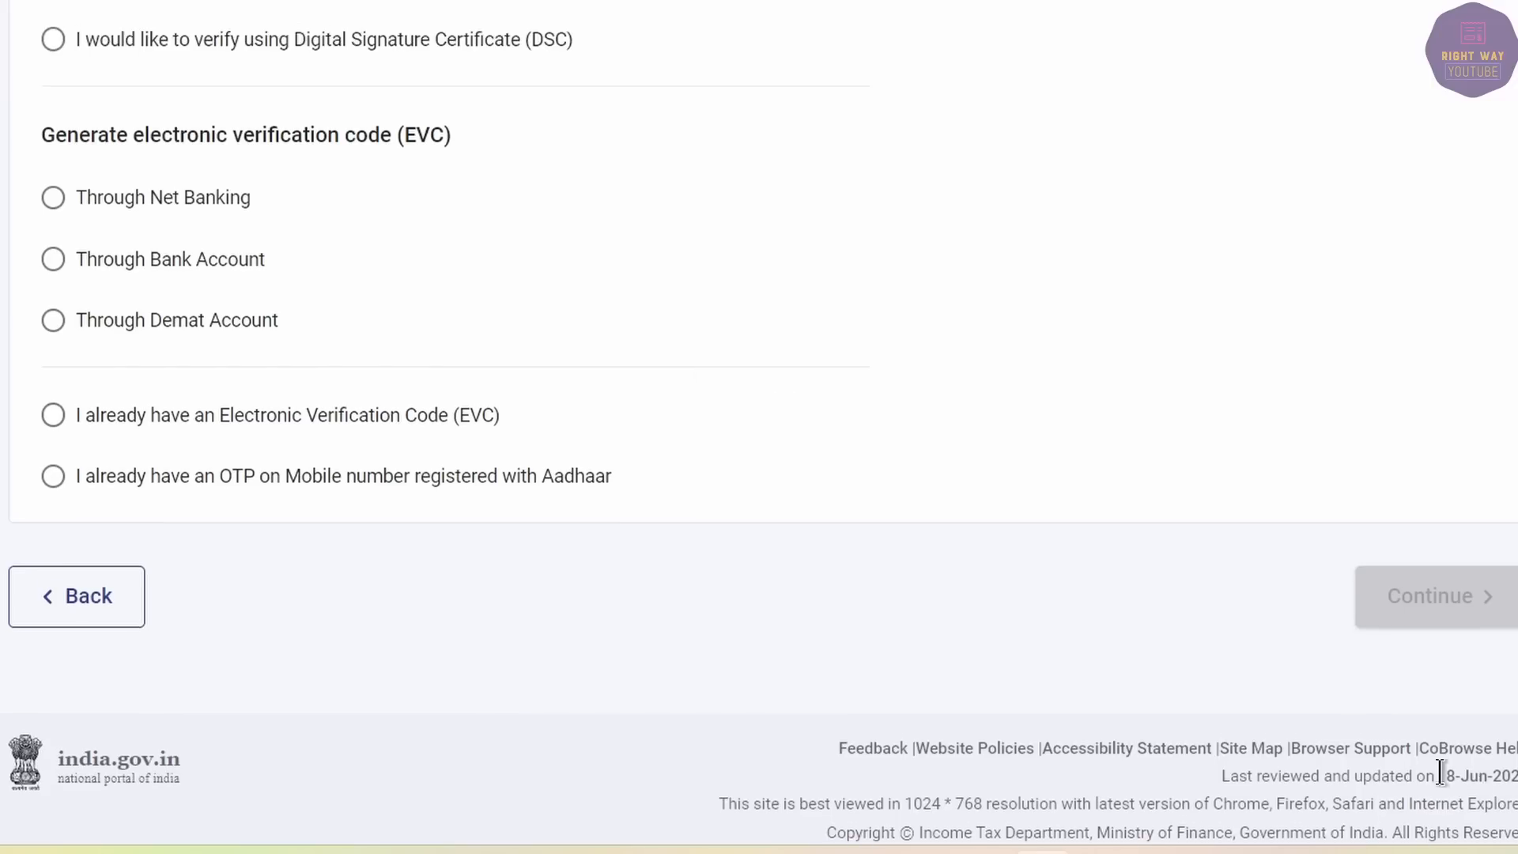
scroll(332, 632, "up", 5)
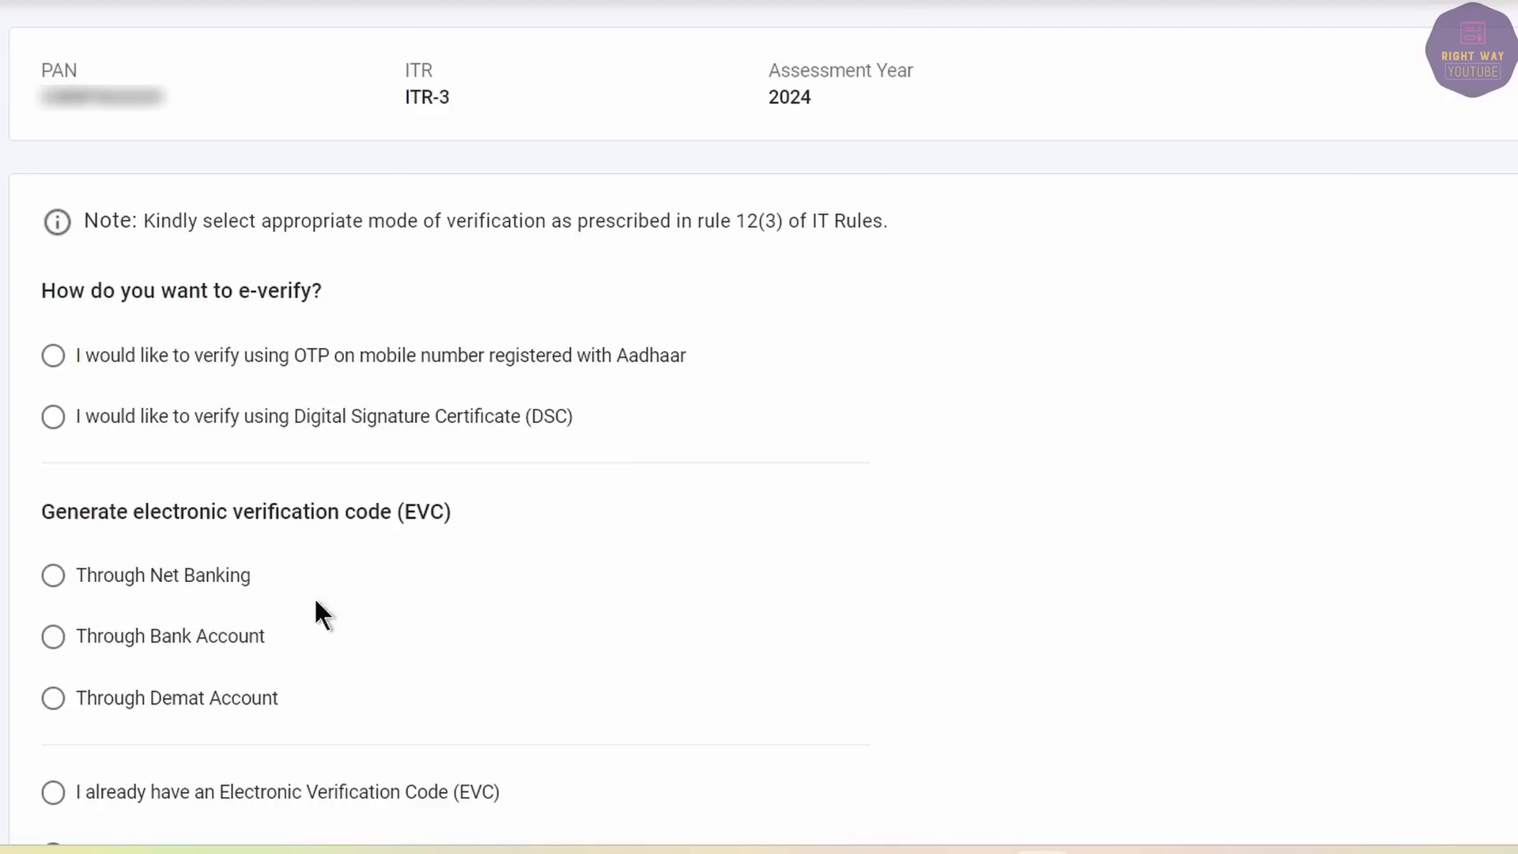
left_click(161, 349)
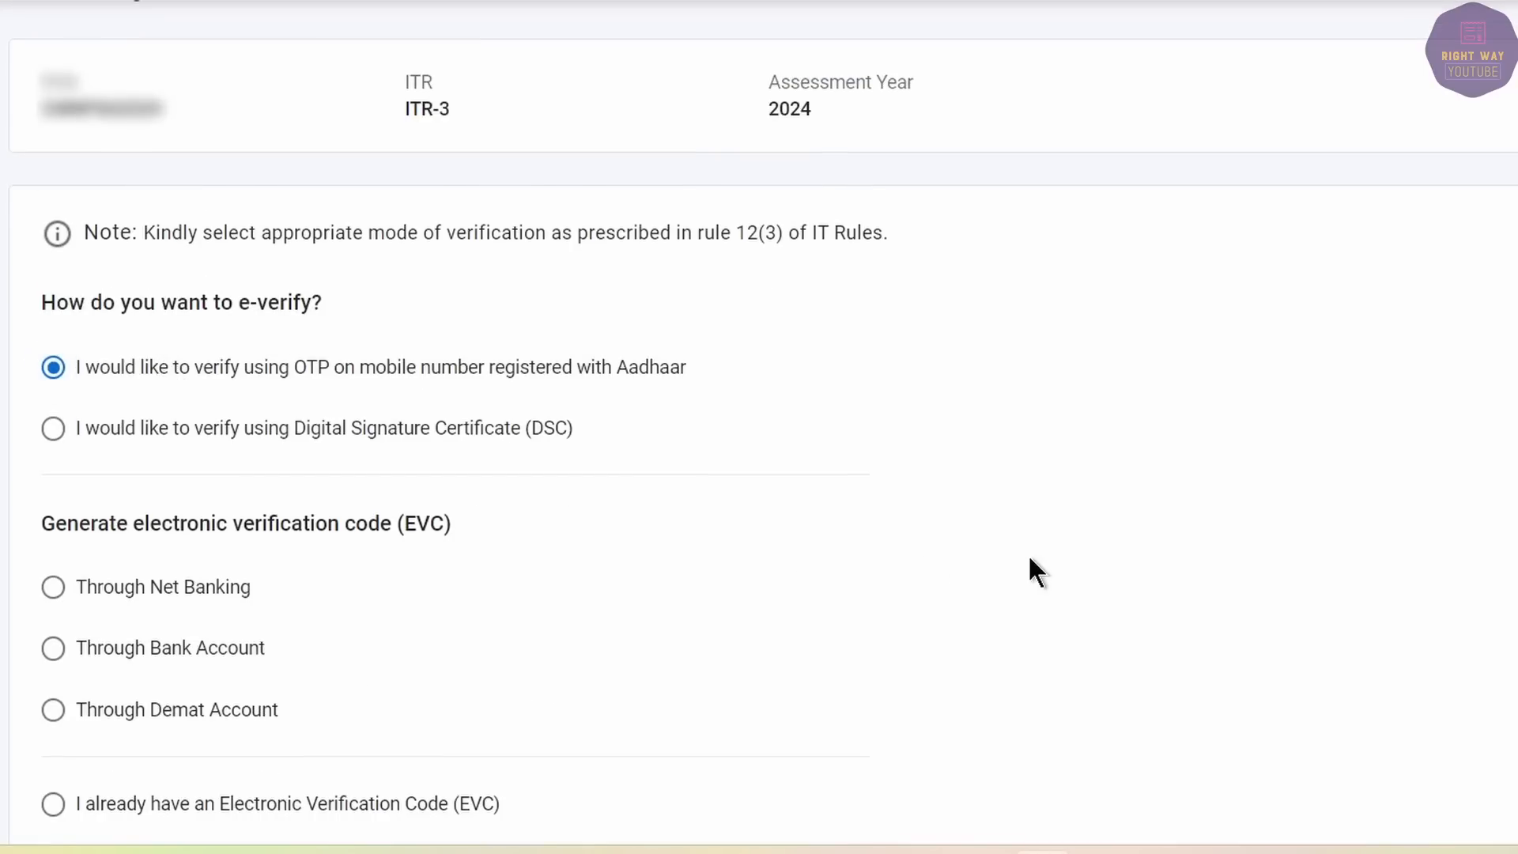
scroll(1186, 569, "down", 5)
left_click(1419, 575)
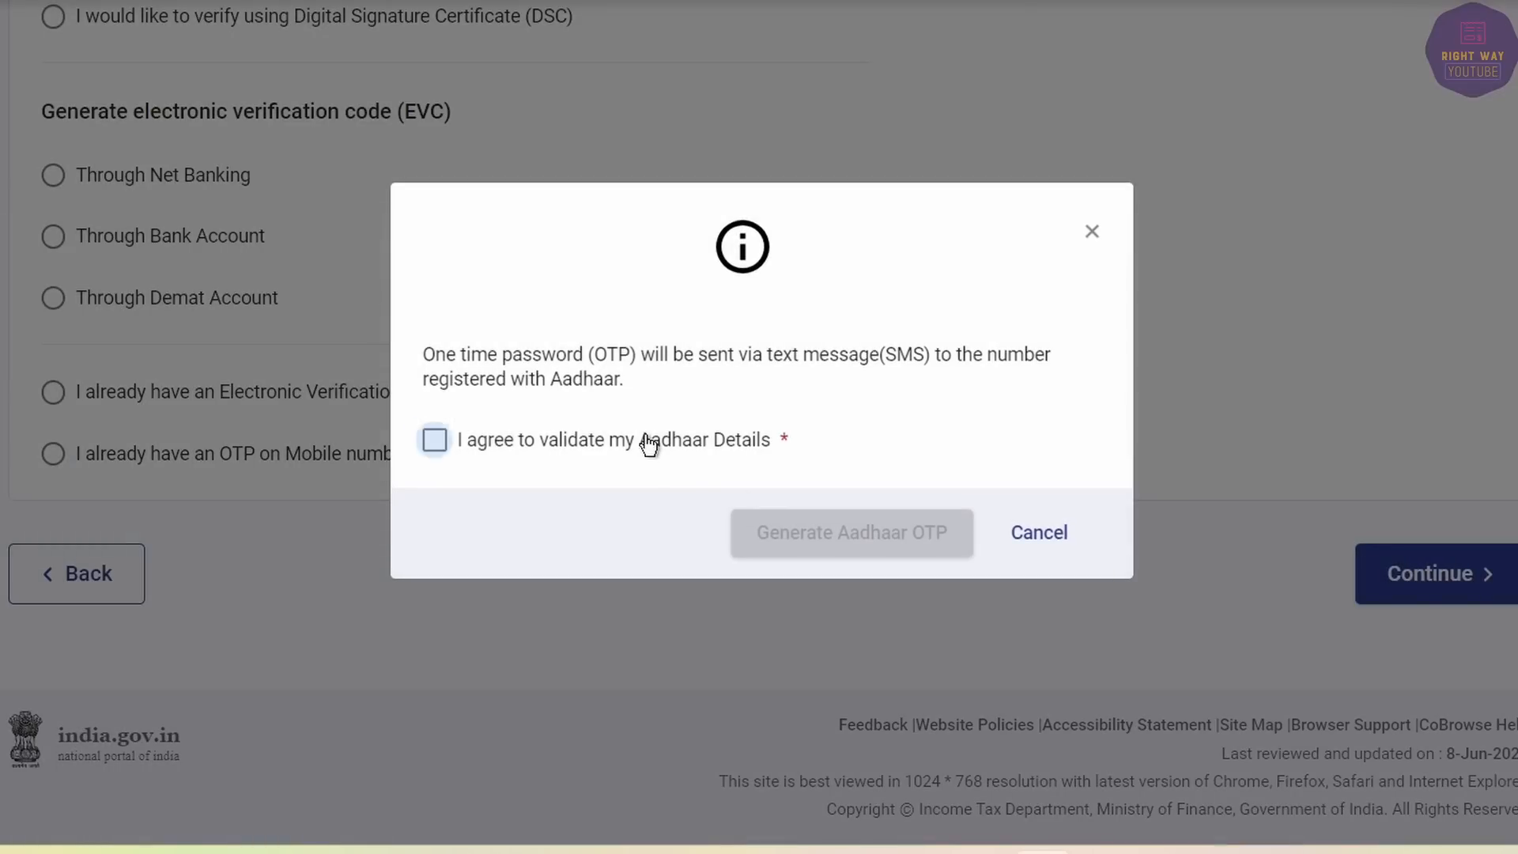
left_click(739, 439)
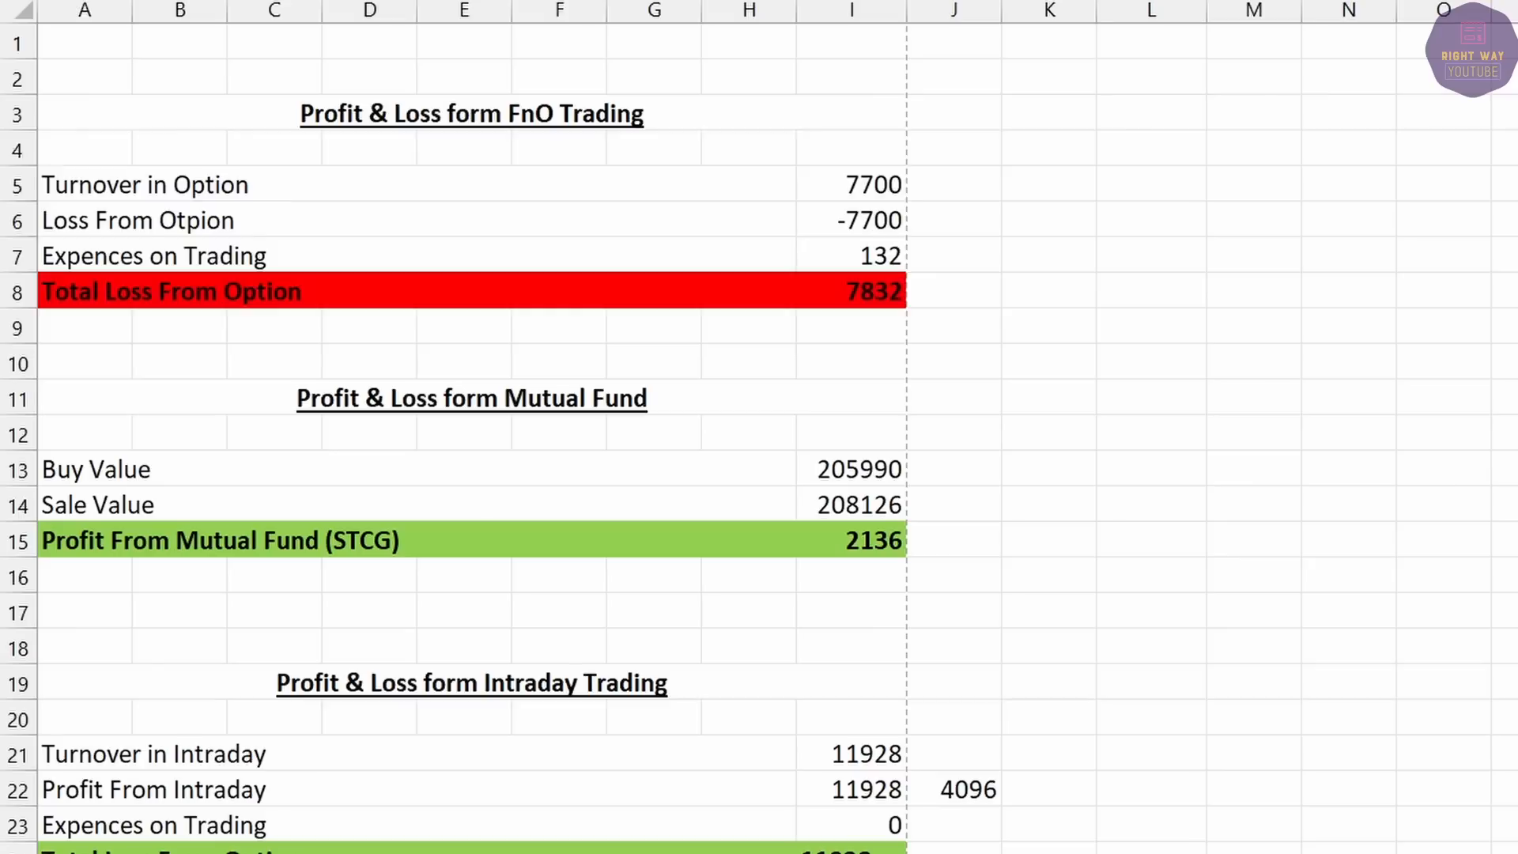
left_click_drag(277, 150, 396, 326)
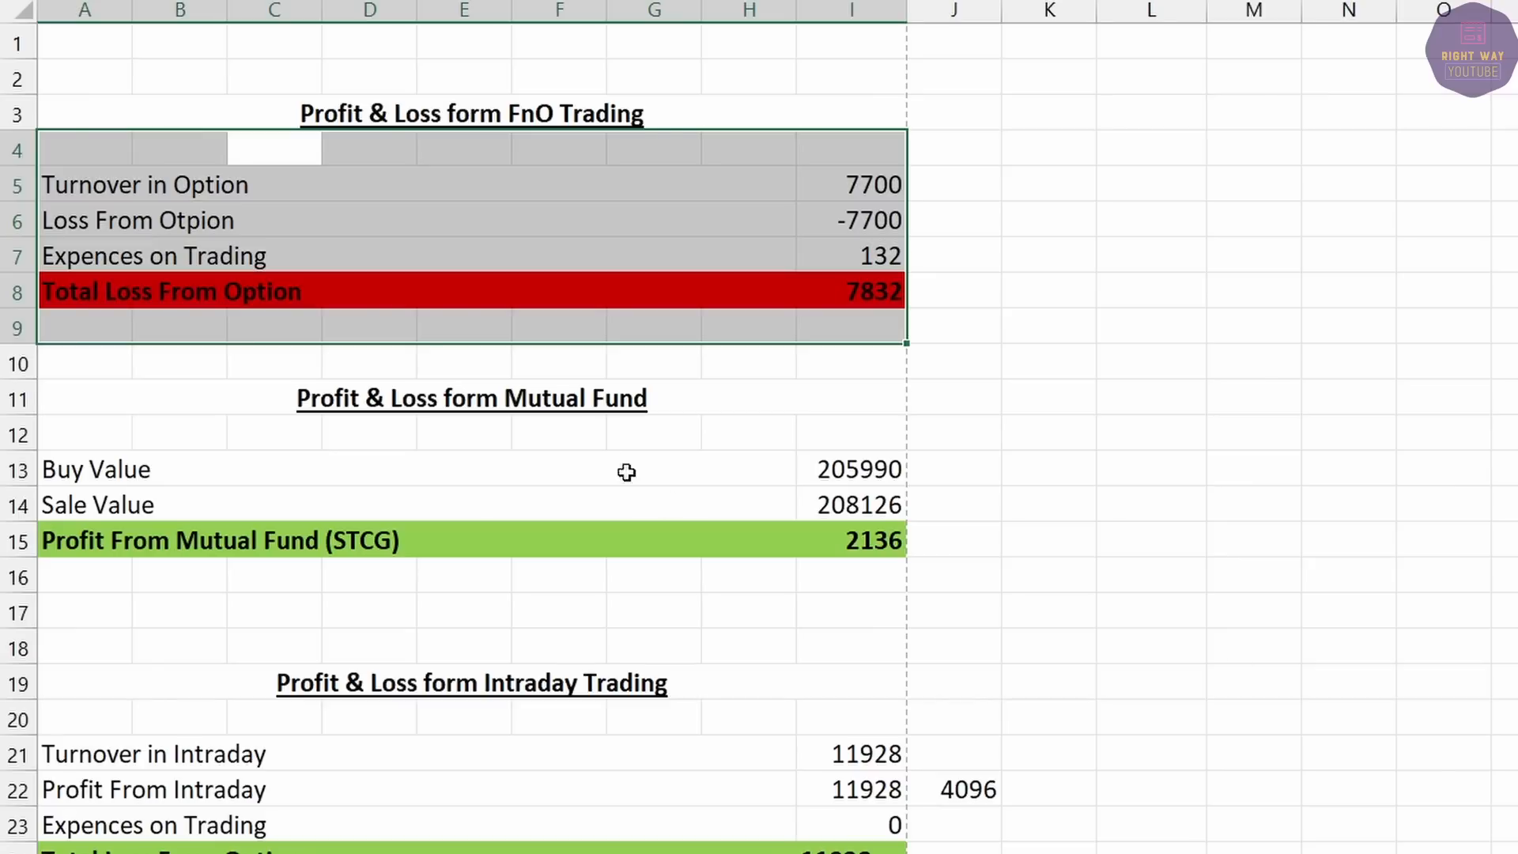
left_click_drag(372, 113, 384, 284)
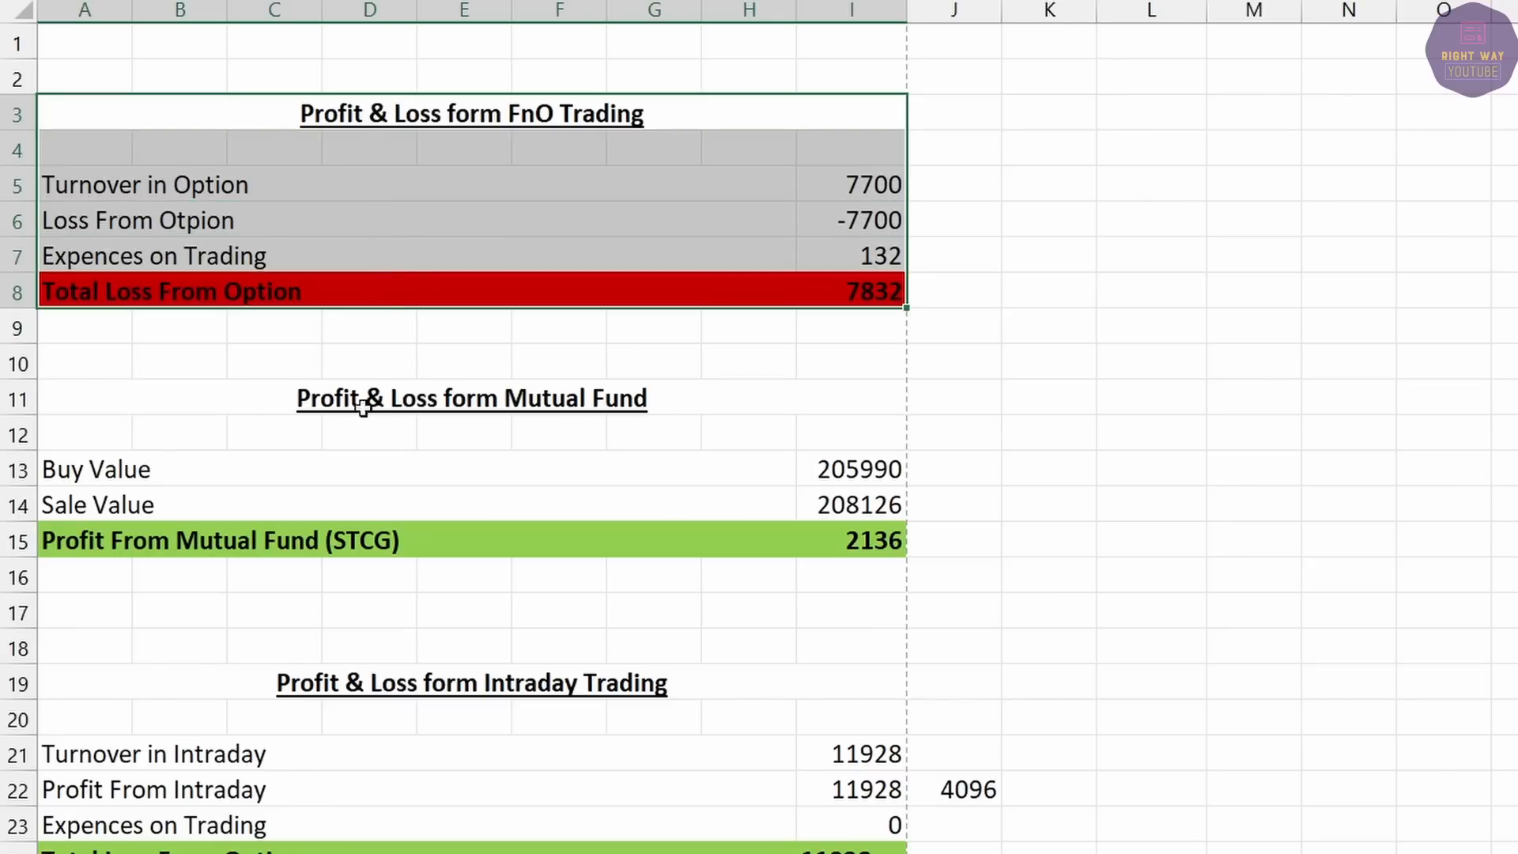
left_click_drag(355, 397, 377, 537)
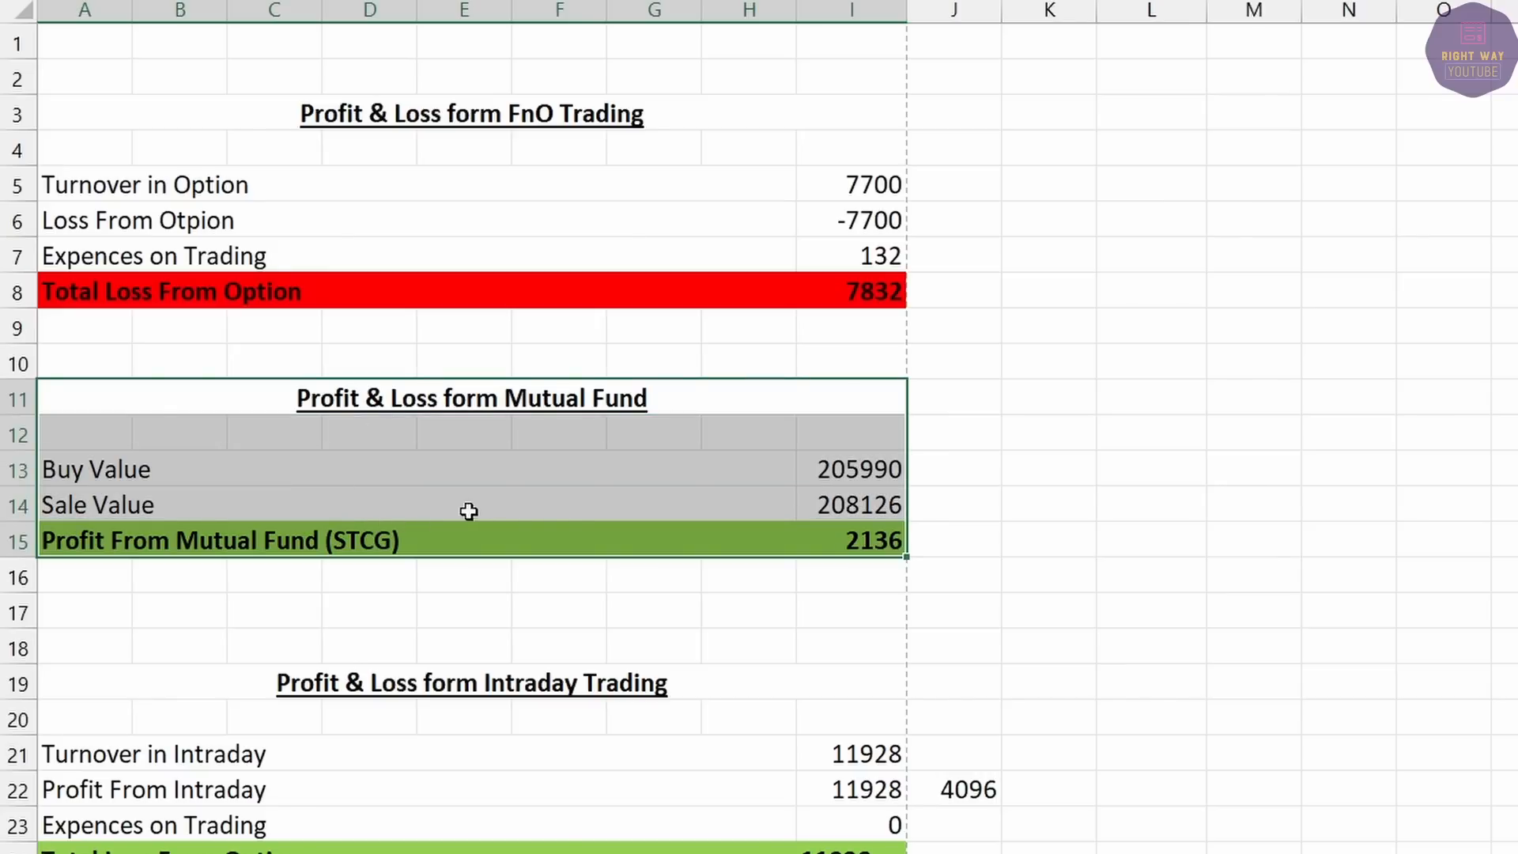
scroll(573, 526, "down", 2)
left_click_drag(456, 461, 501, 661)
scroll(501, 661, "down", 4)
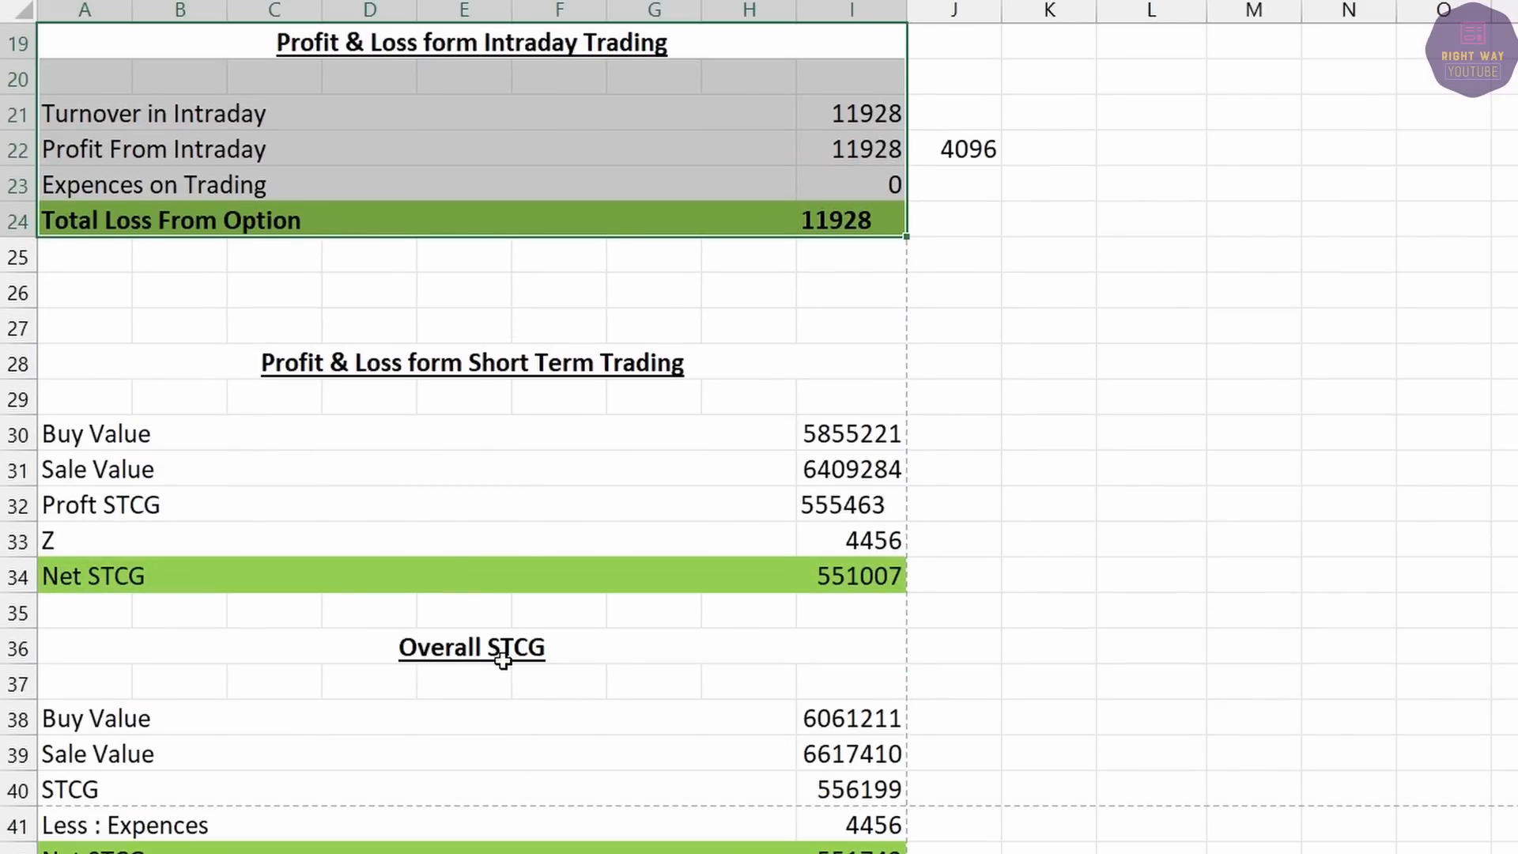
left_click_drag(301, 368, 450, 570)
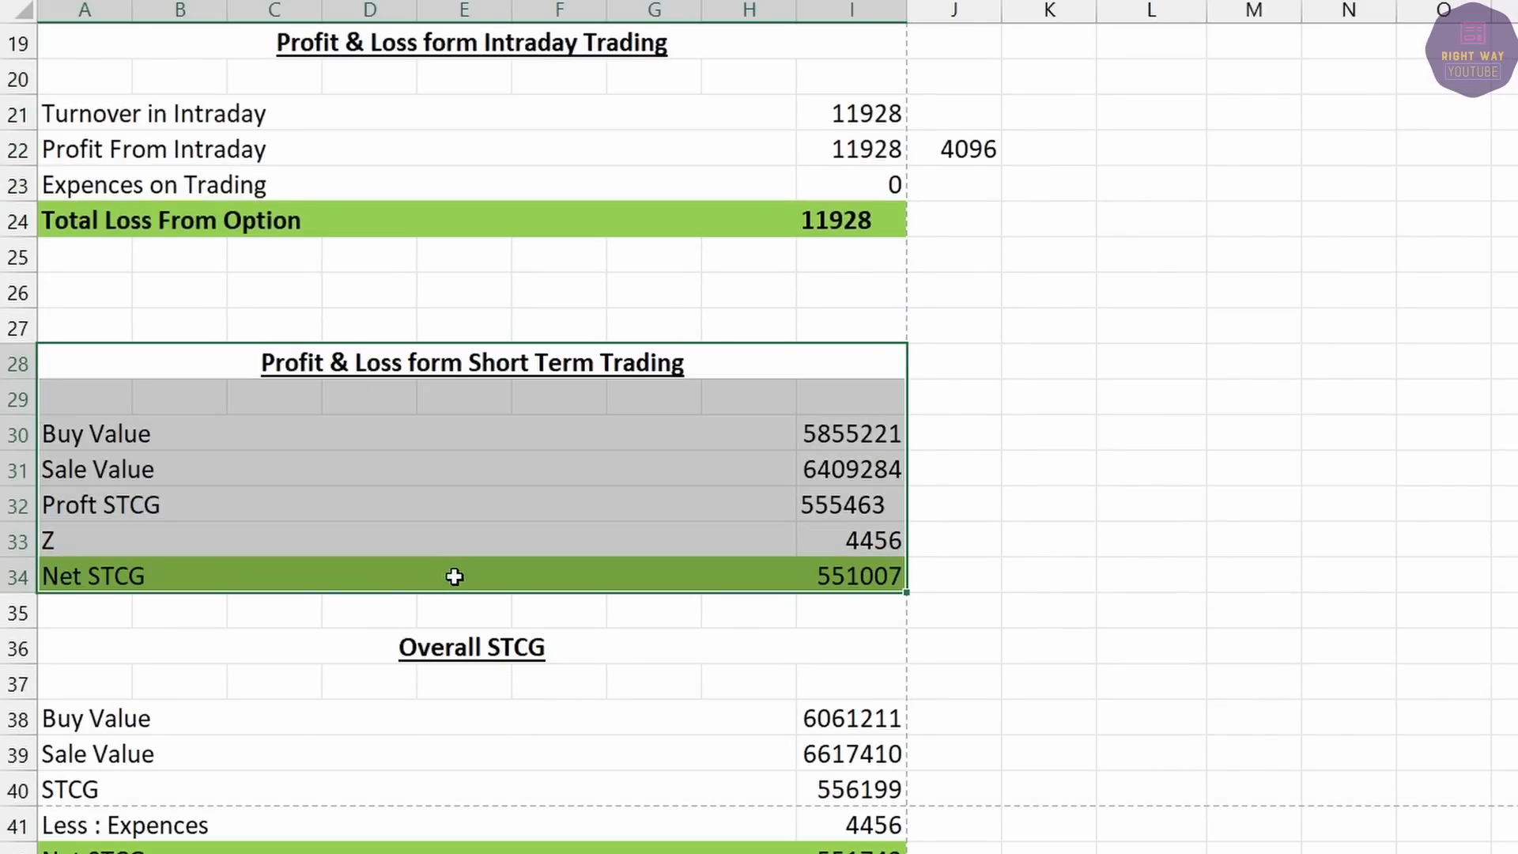
scroll(454, 577, "down", 3)
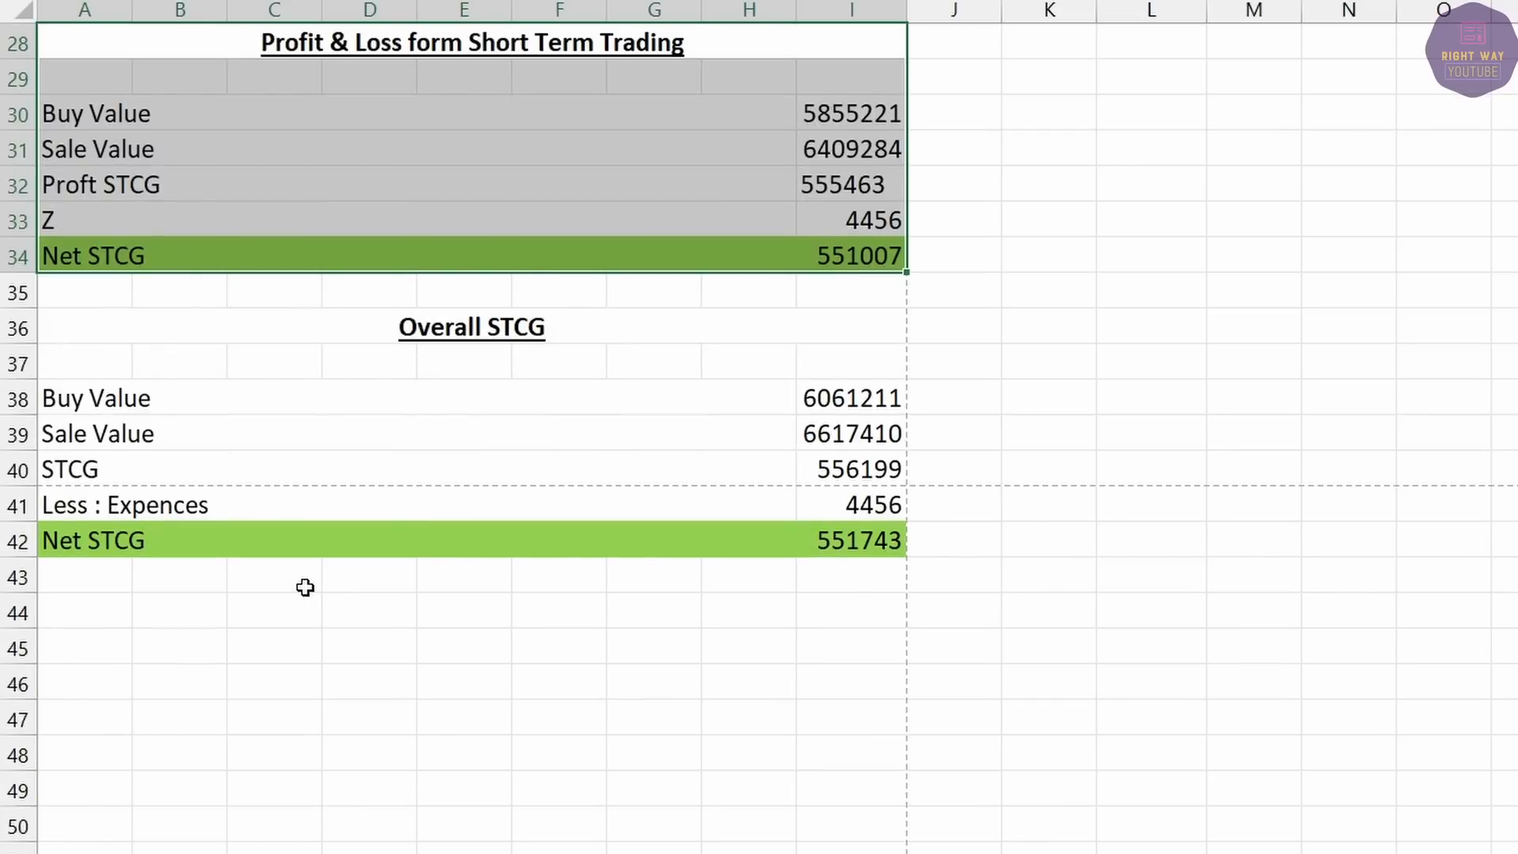
scroll(305, 588, "up", 9)
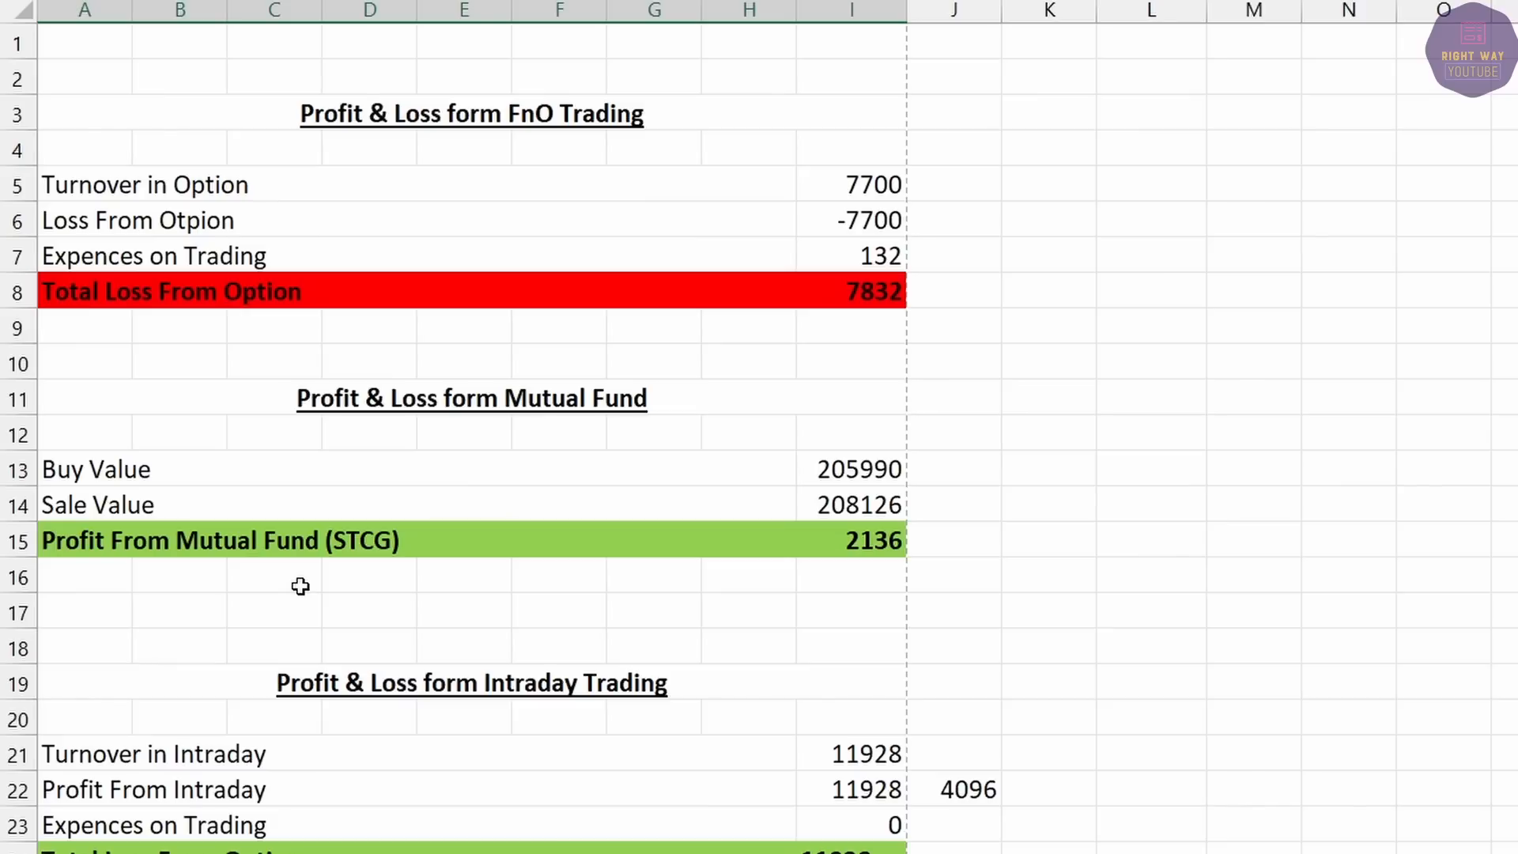